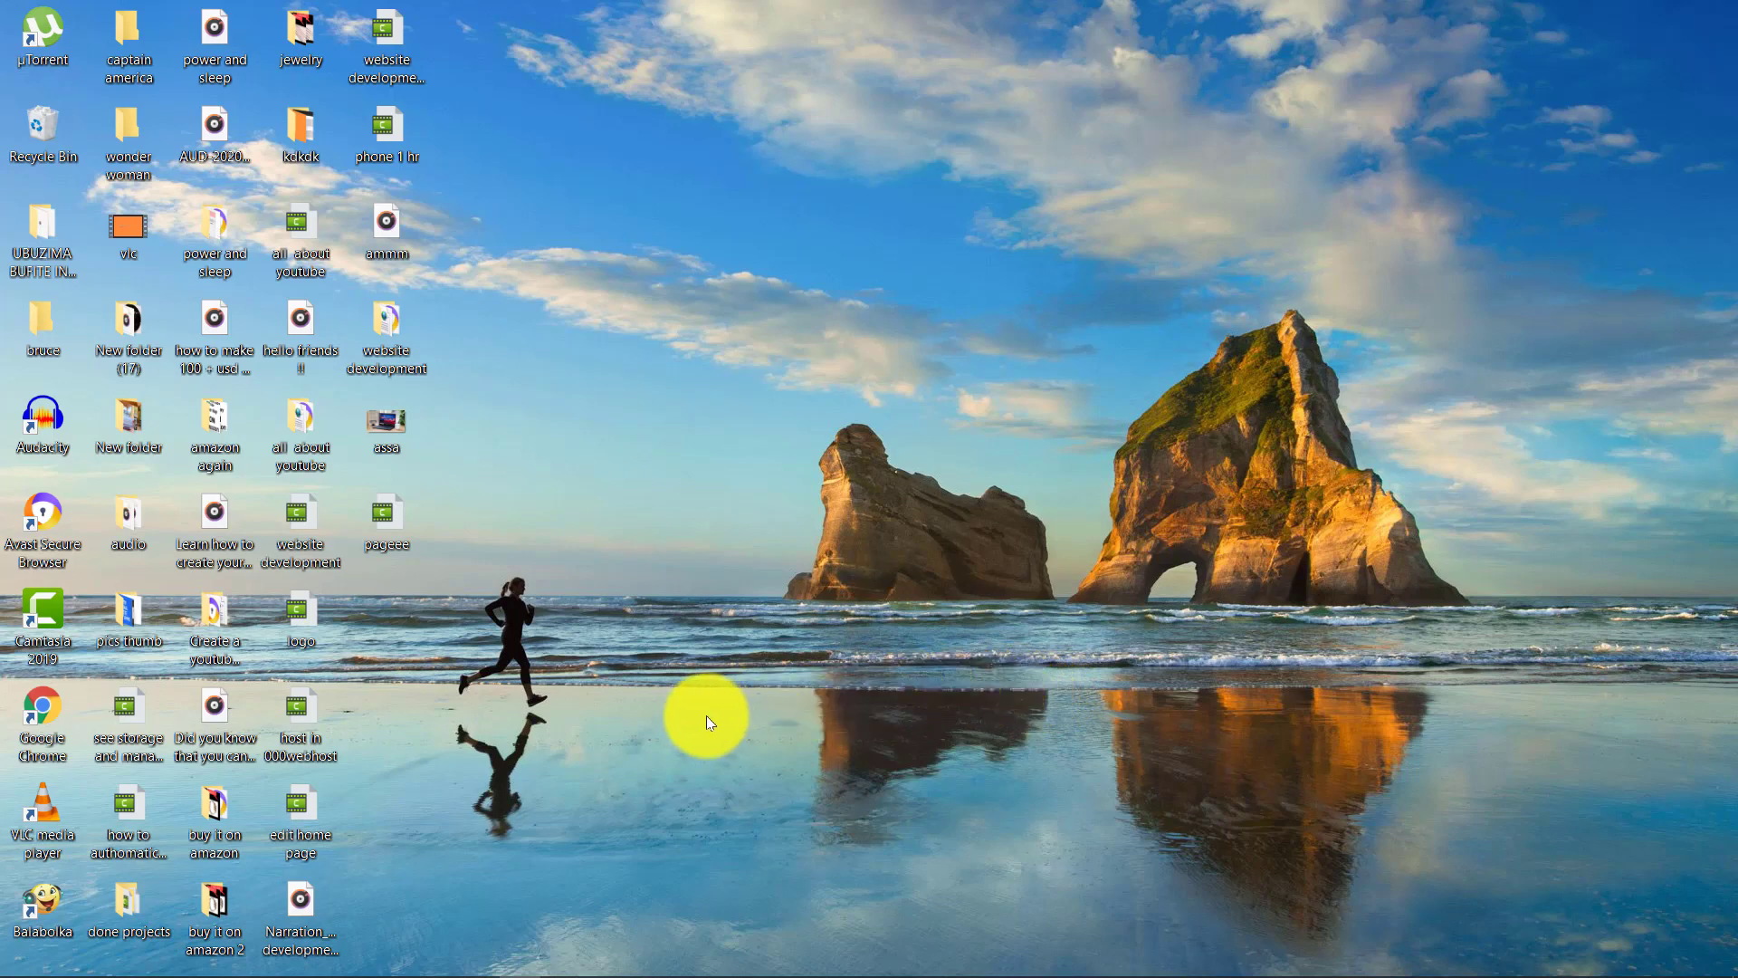
Launch Google Chrome with the Meditation profile and go to youtube.com
double_click(57, 730)
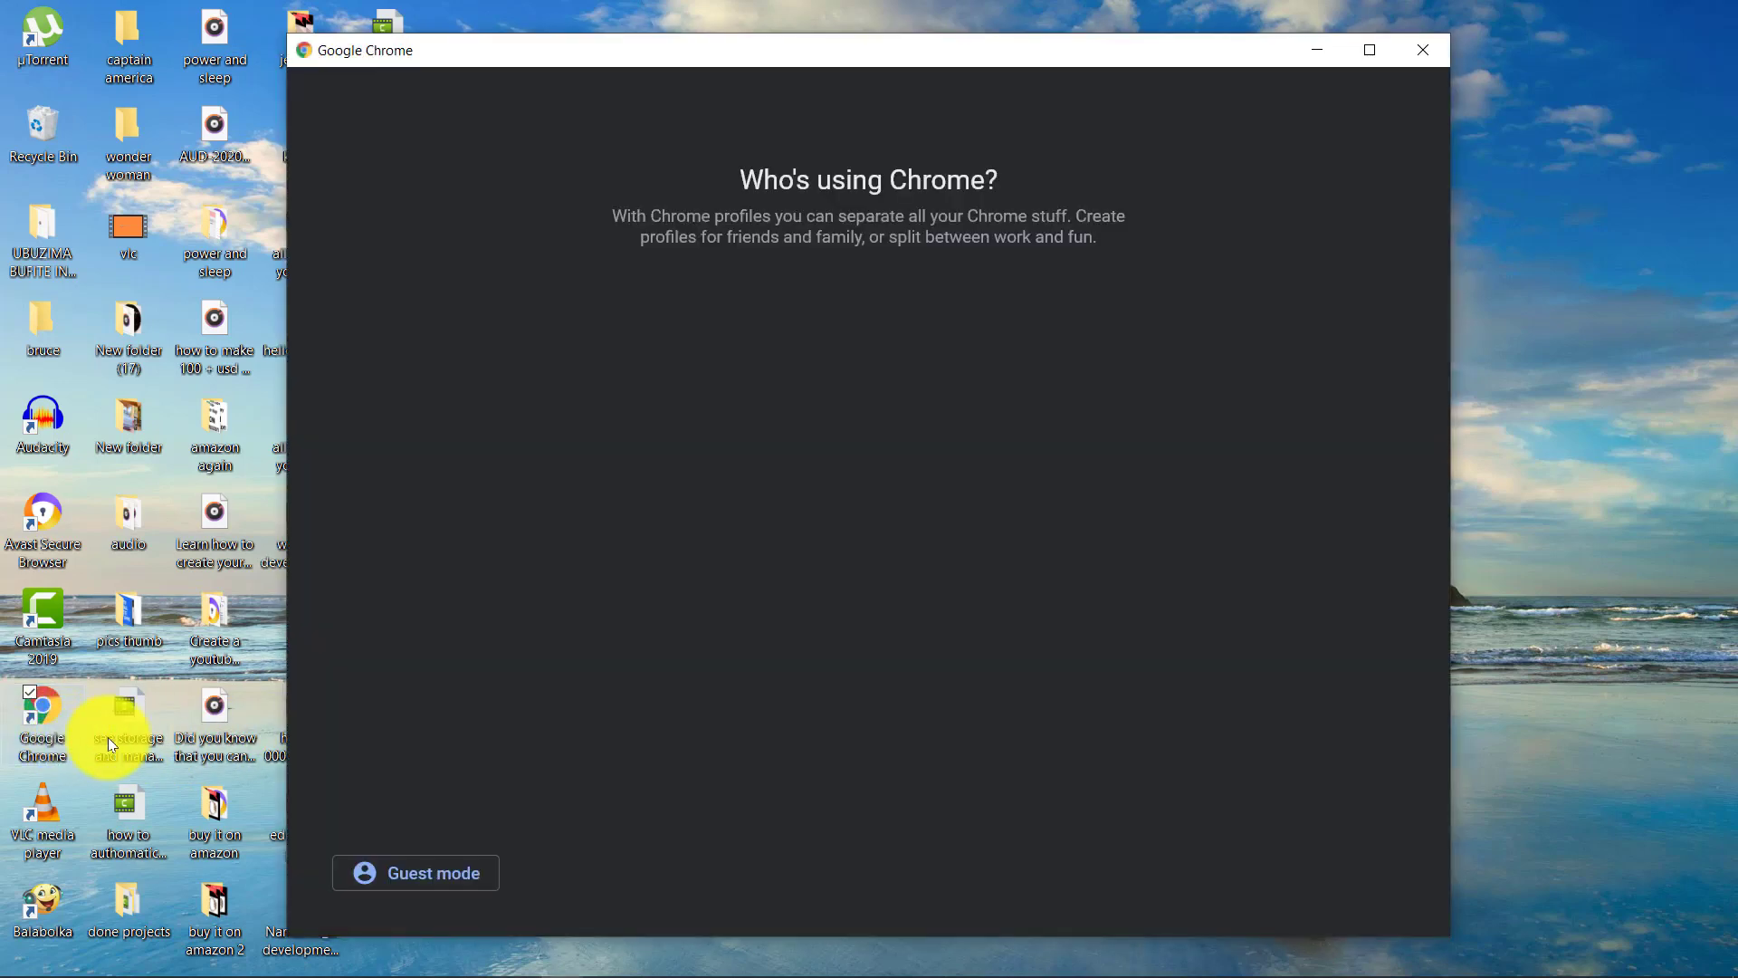
click(765, 425)
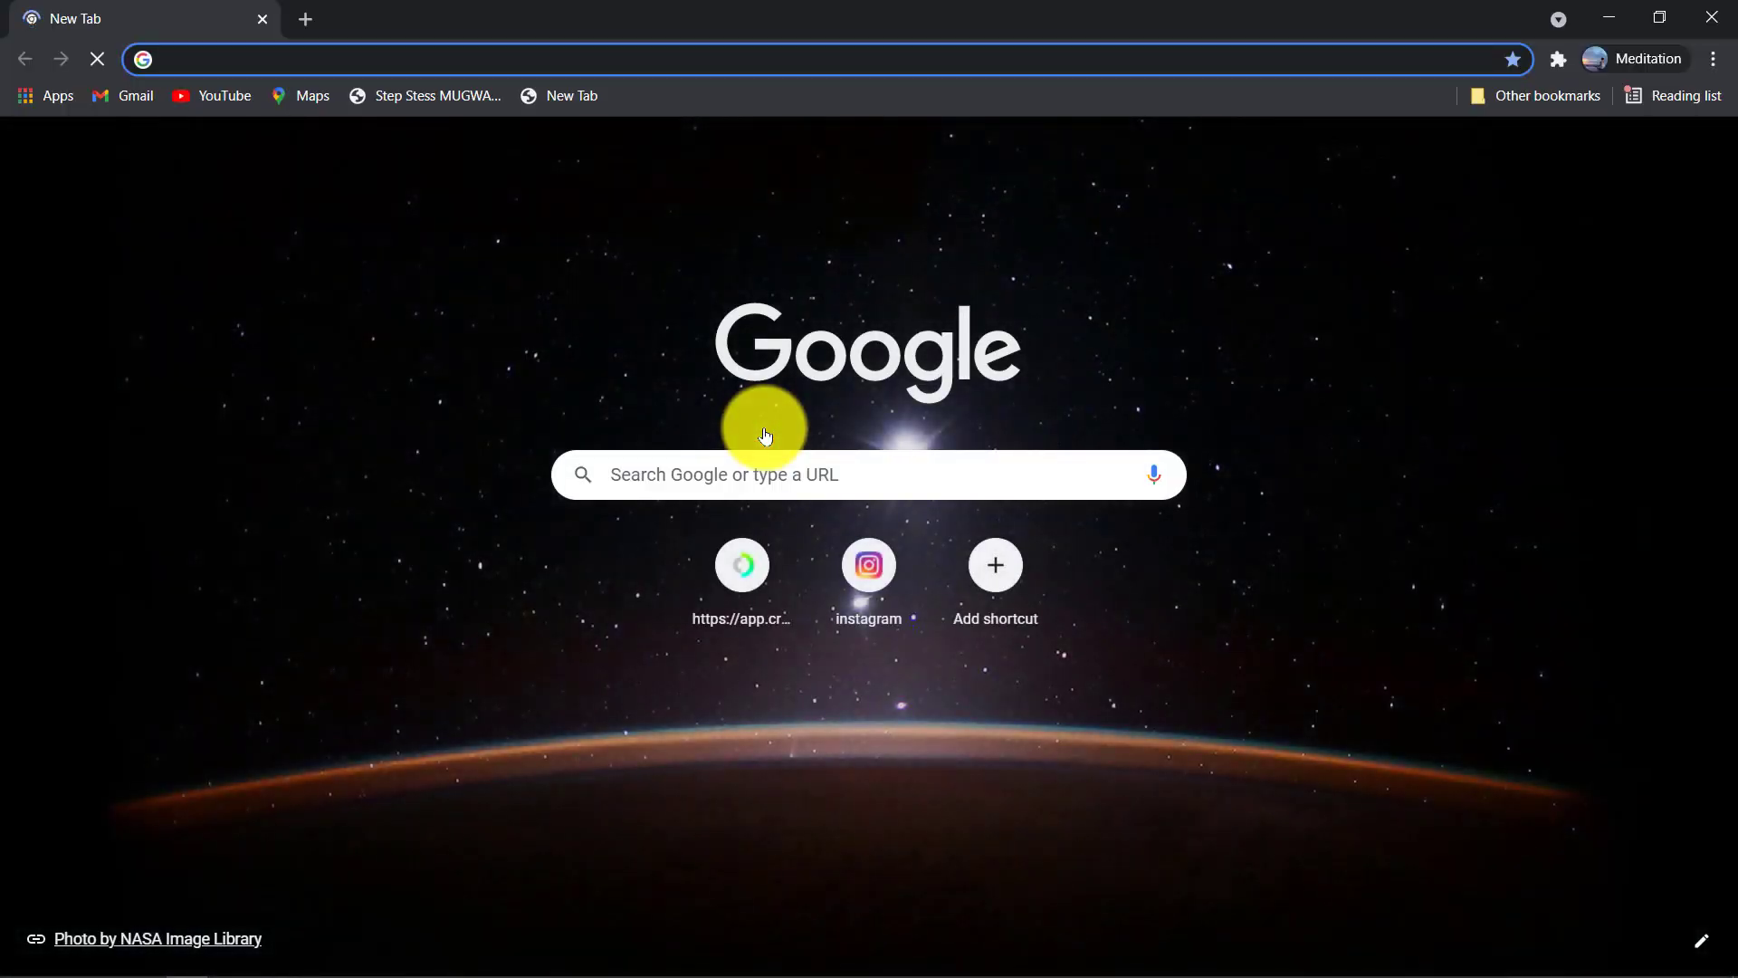
text(youtube.com)
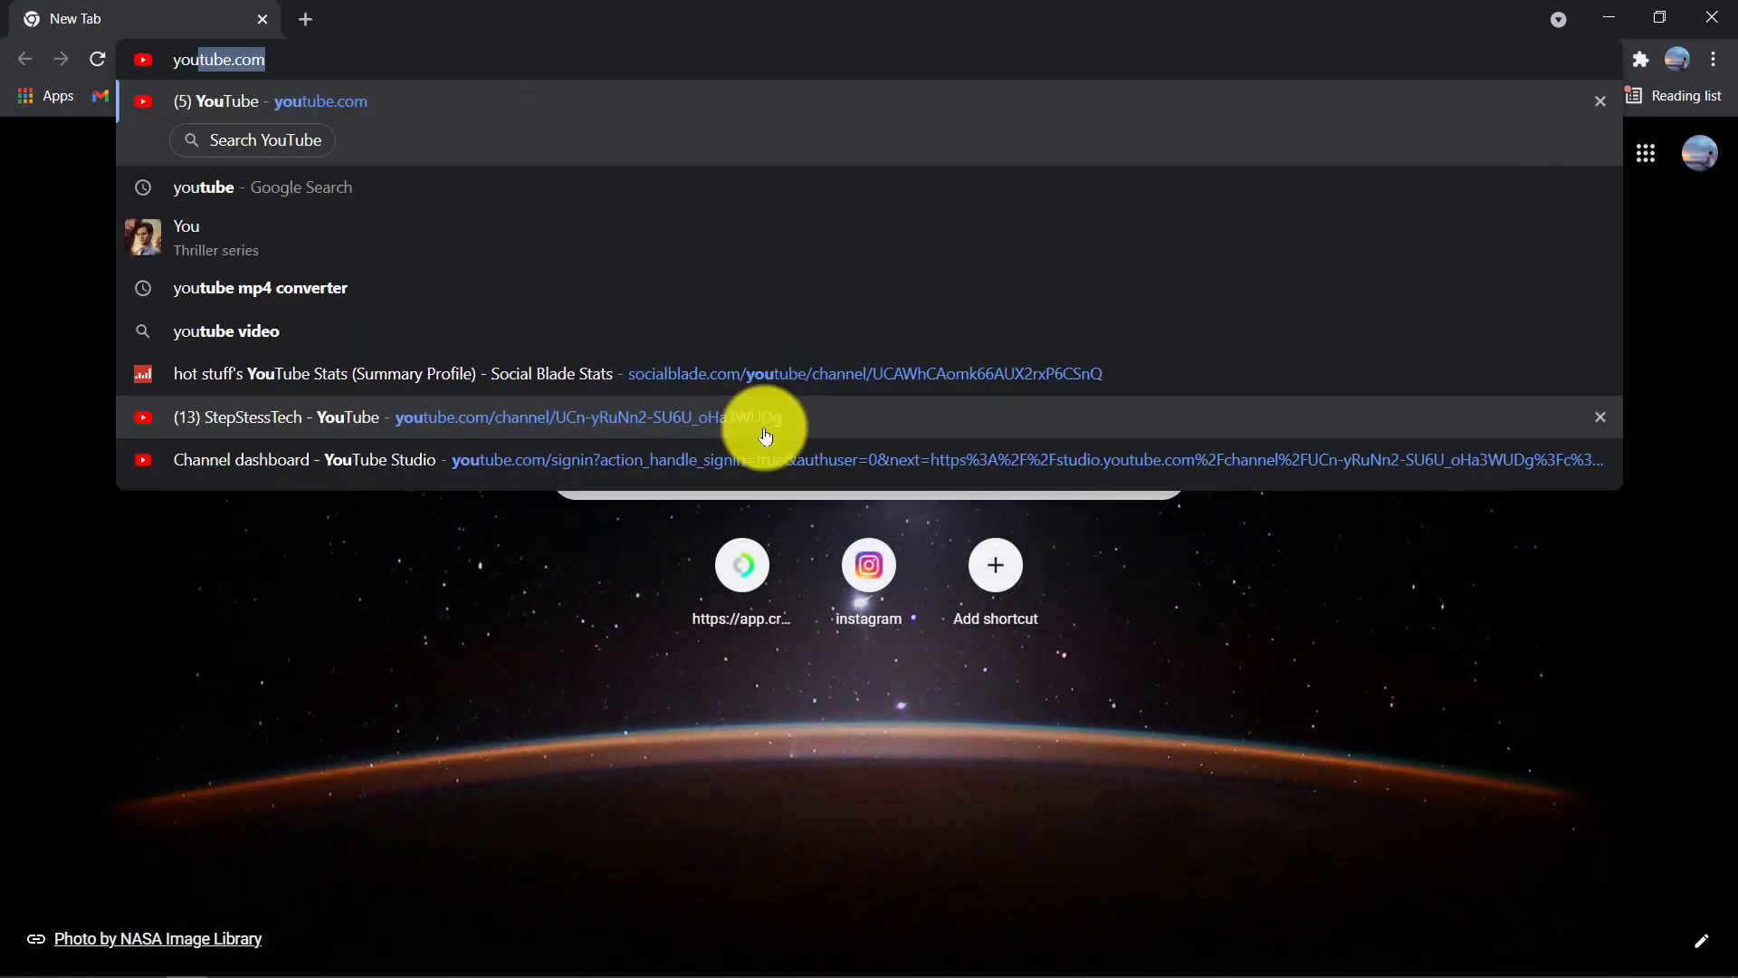
key(End)
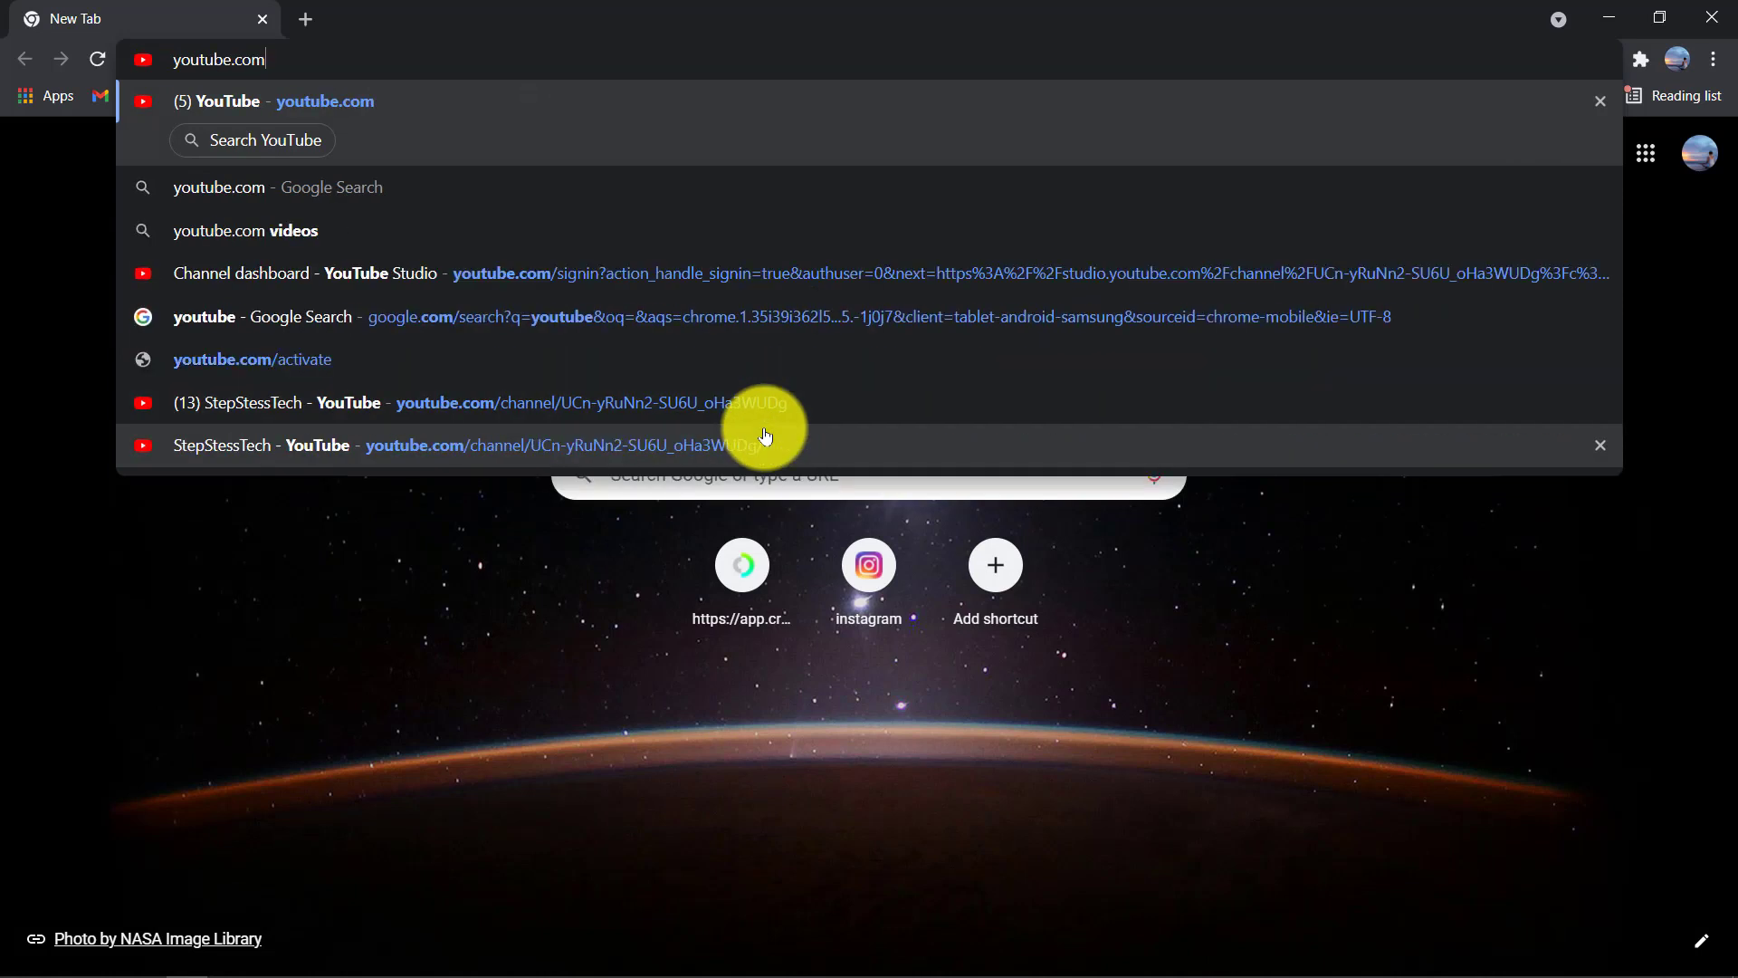
click(301, 57)
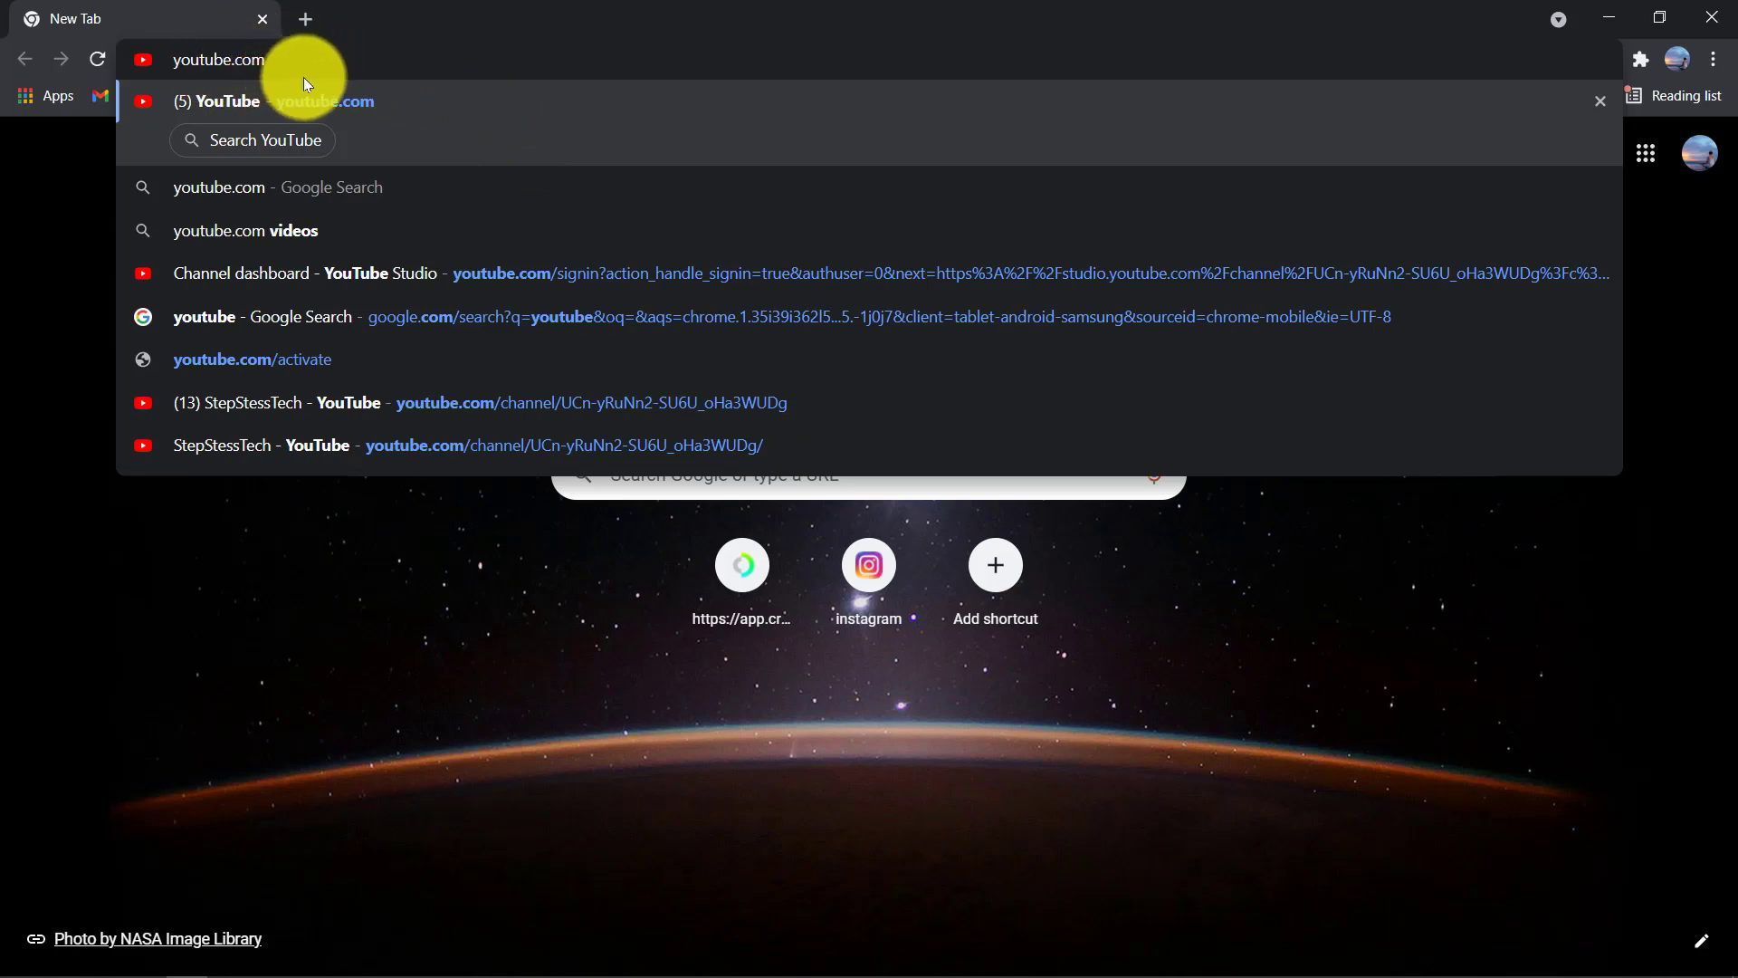
key(Return)
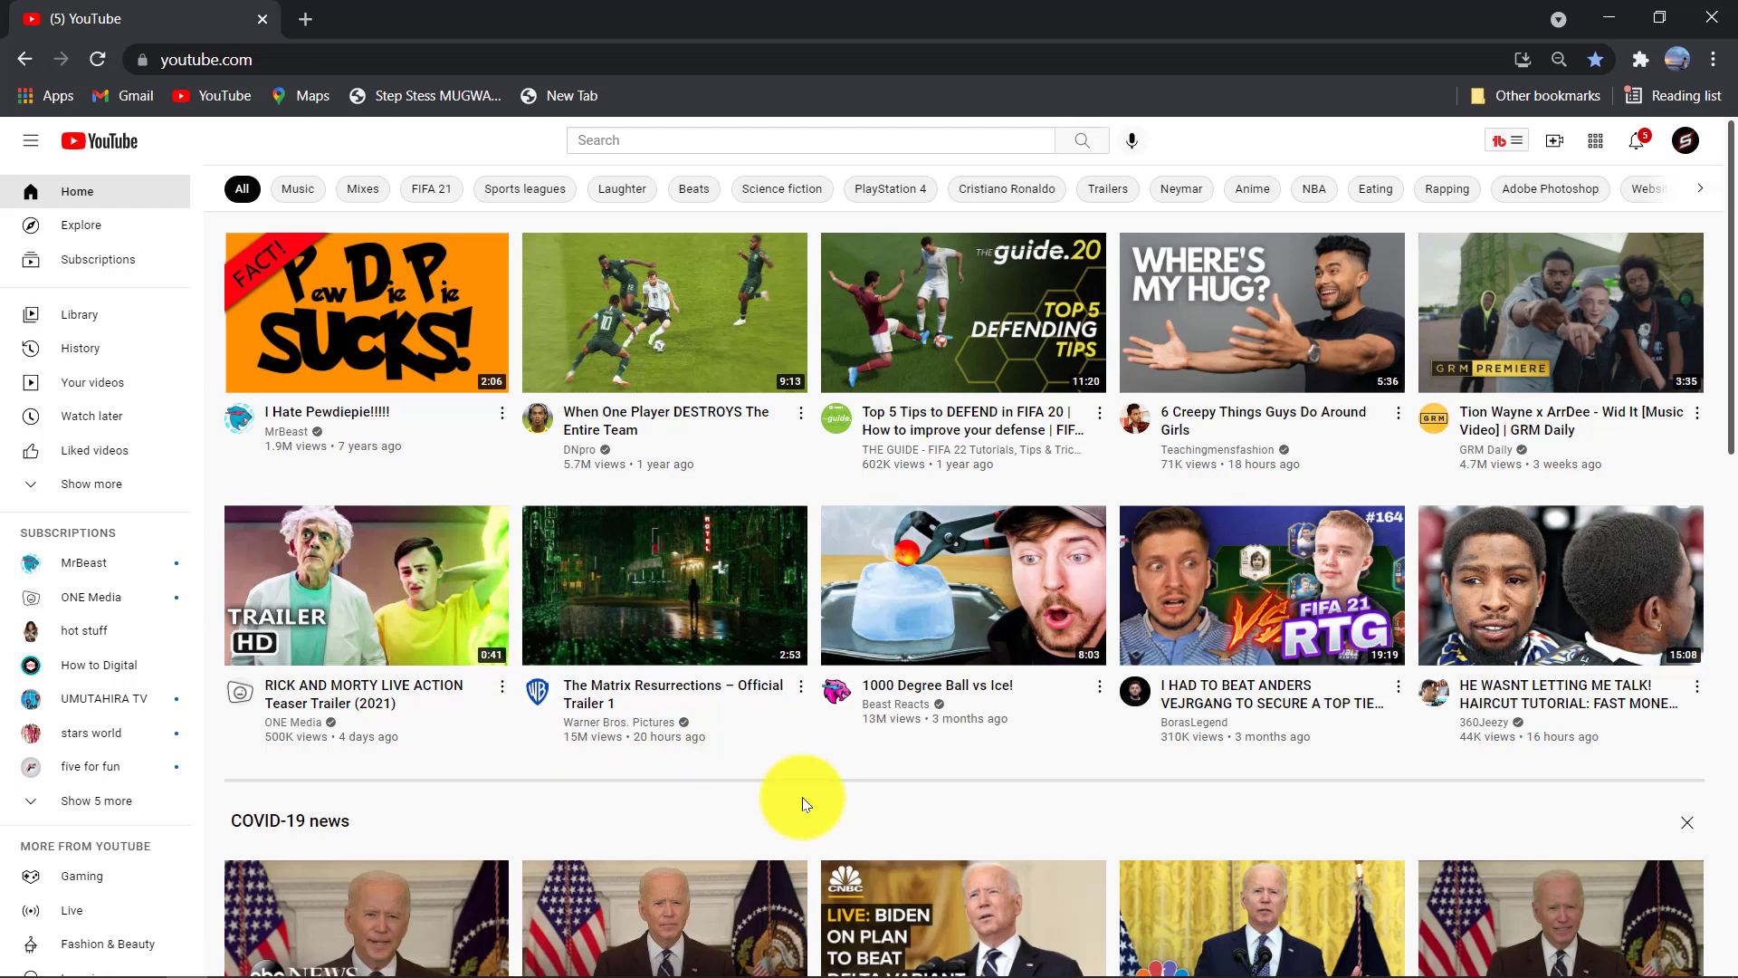
Open YouTube Studio and switch to the Meditation Loop 1 channel
click(1689, 152)
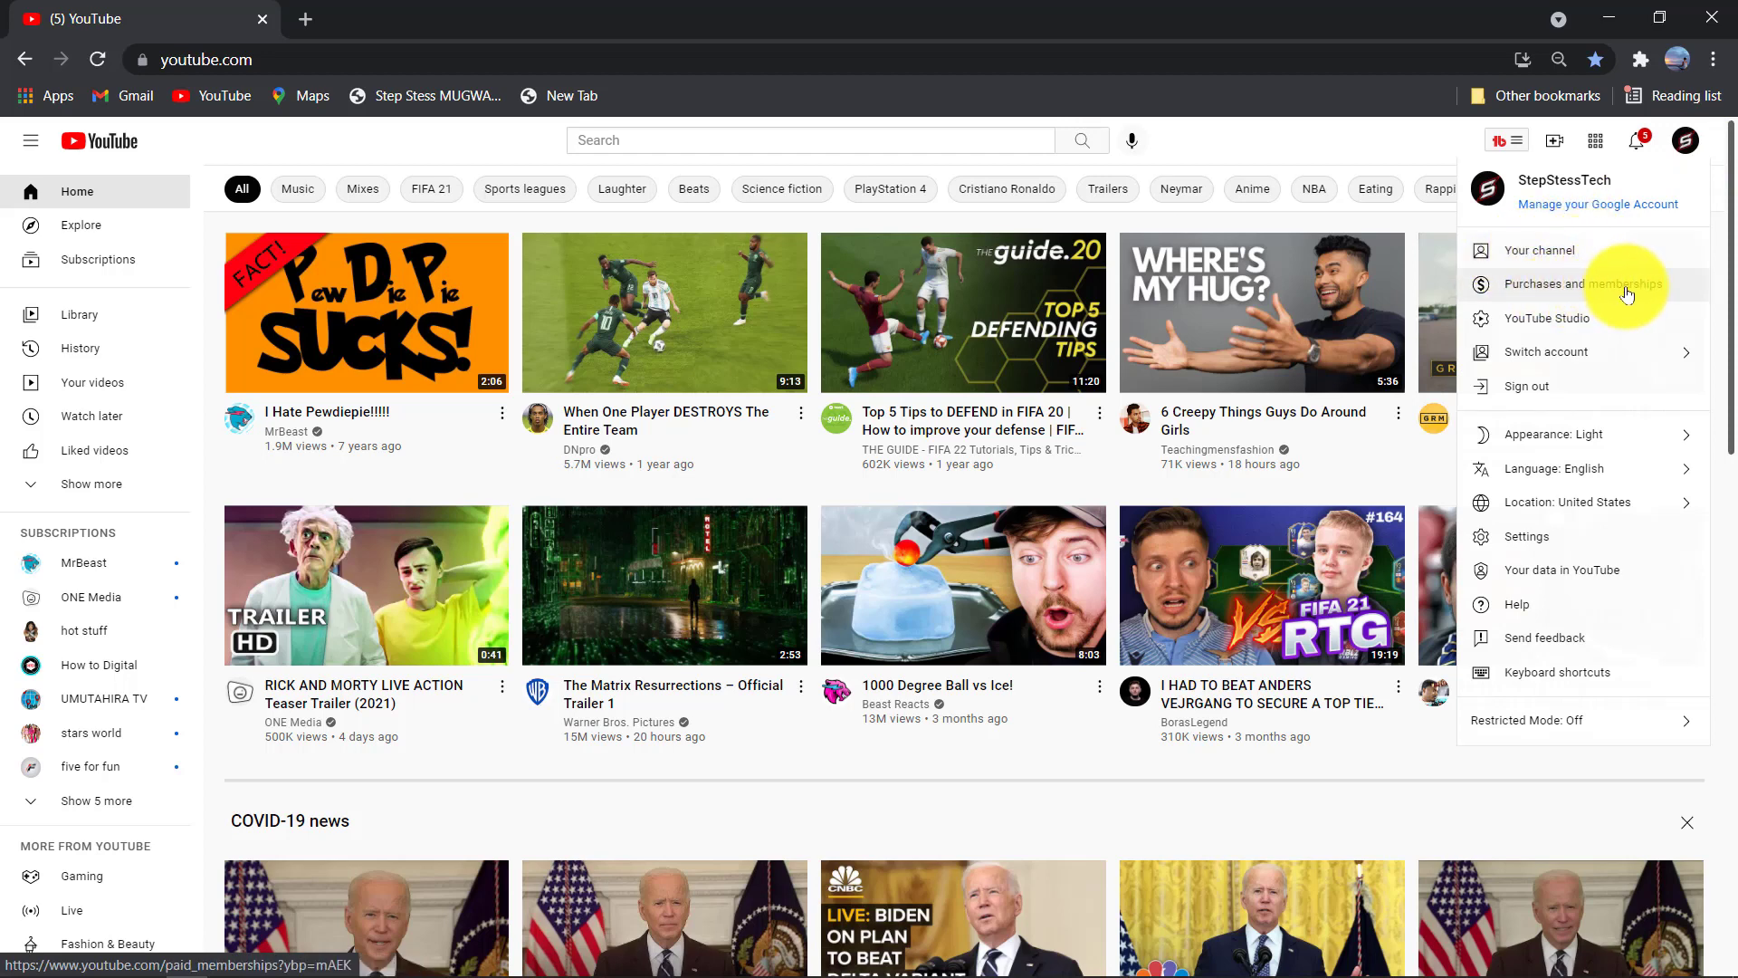
click(1549, 318)
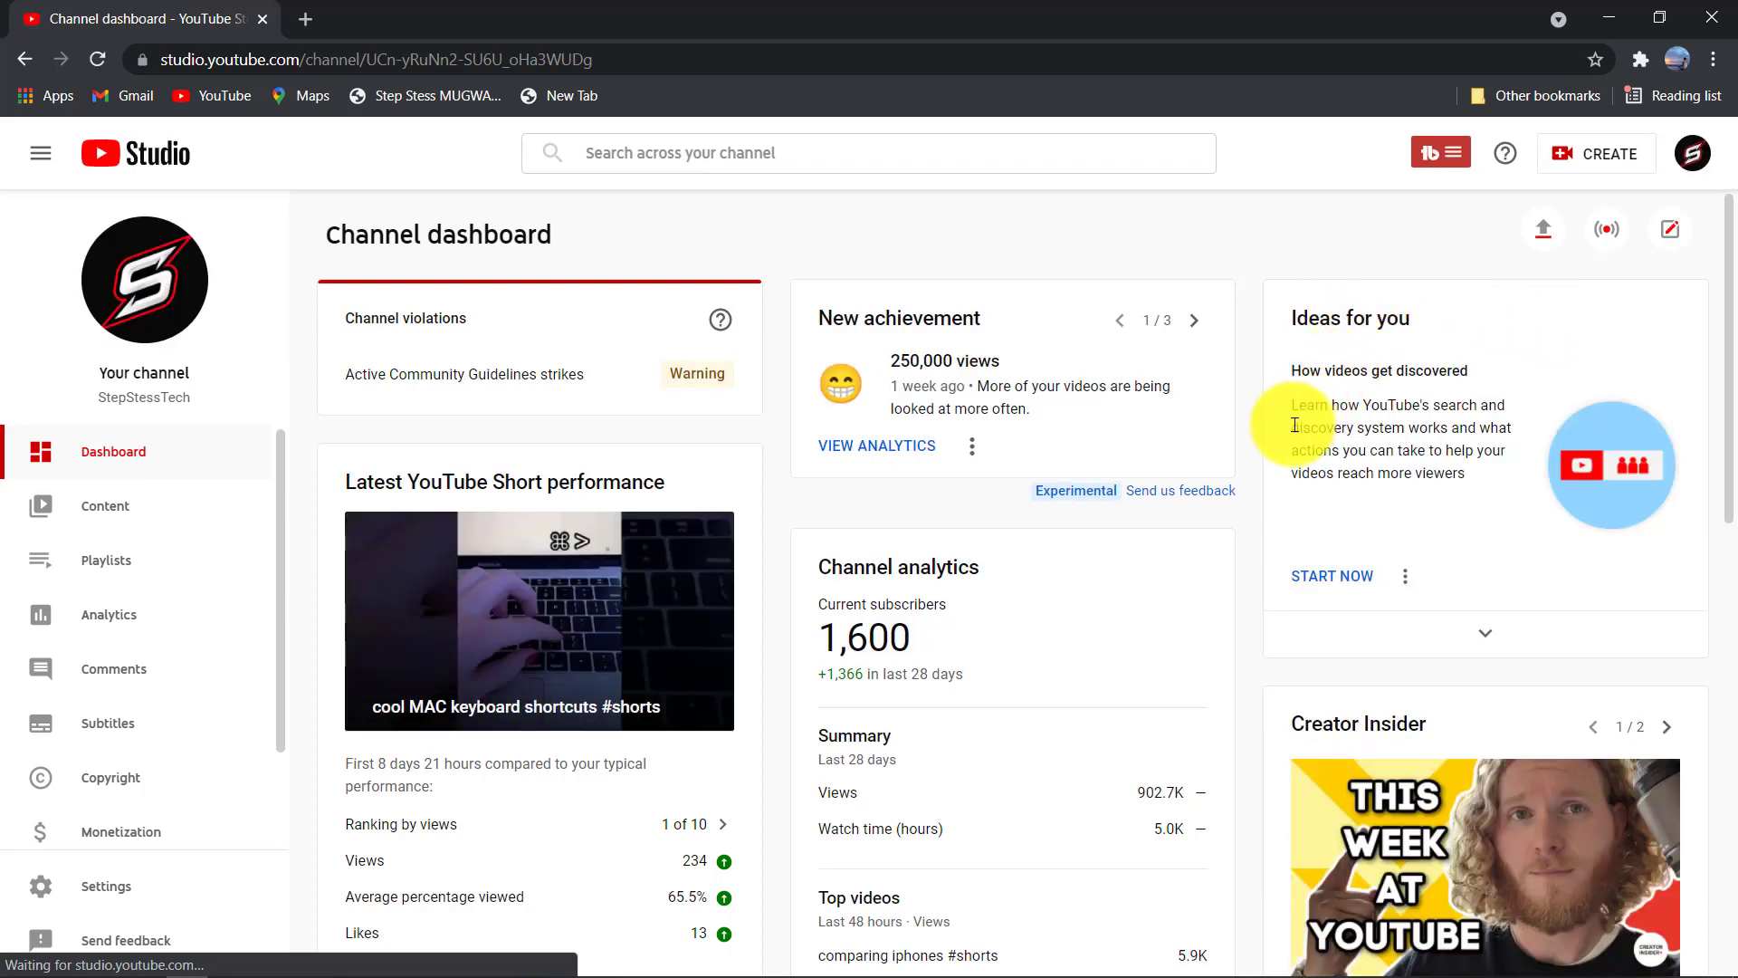
click(1693, 156)
click(1643, 376)
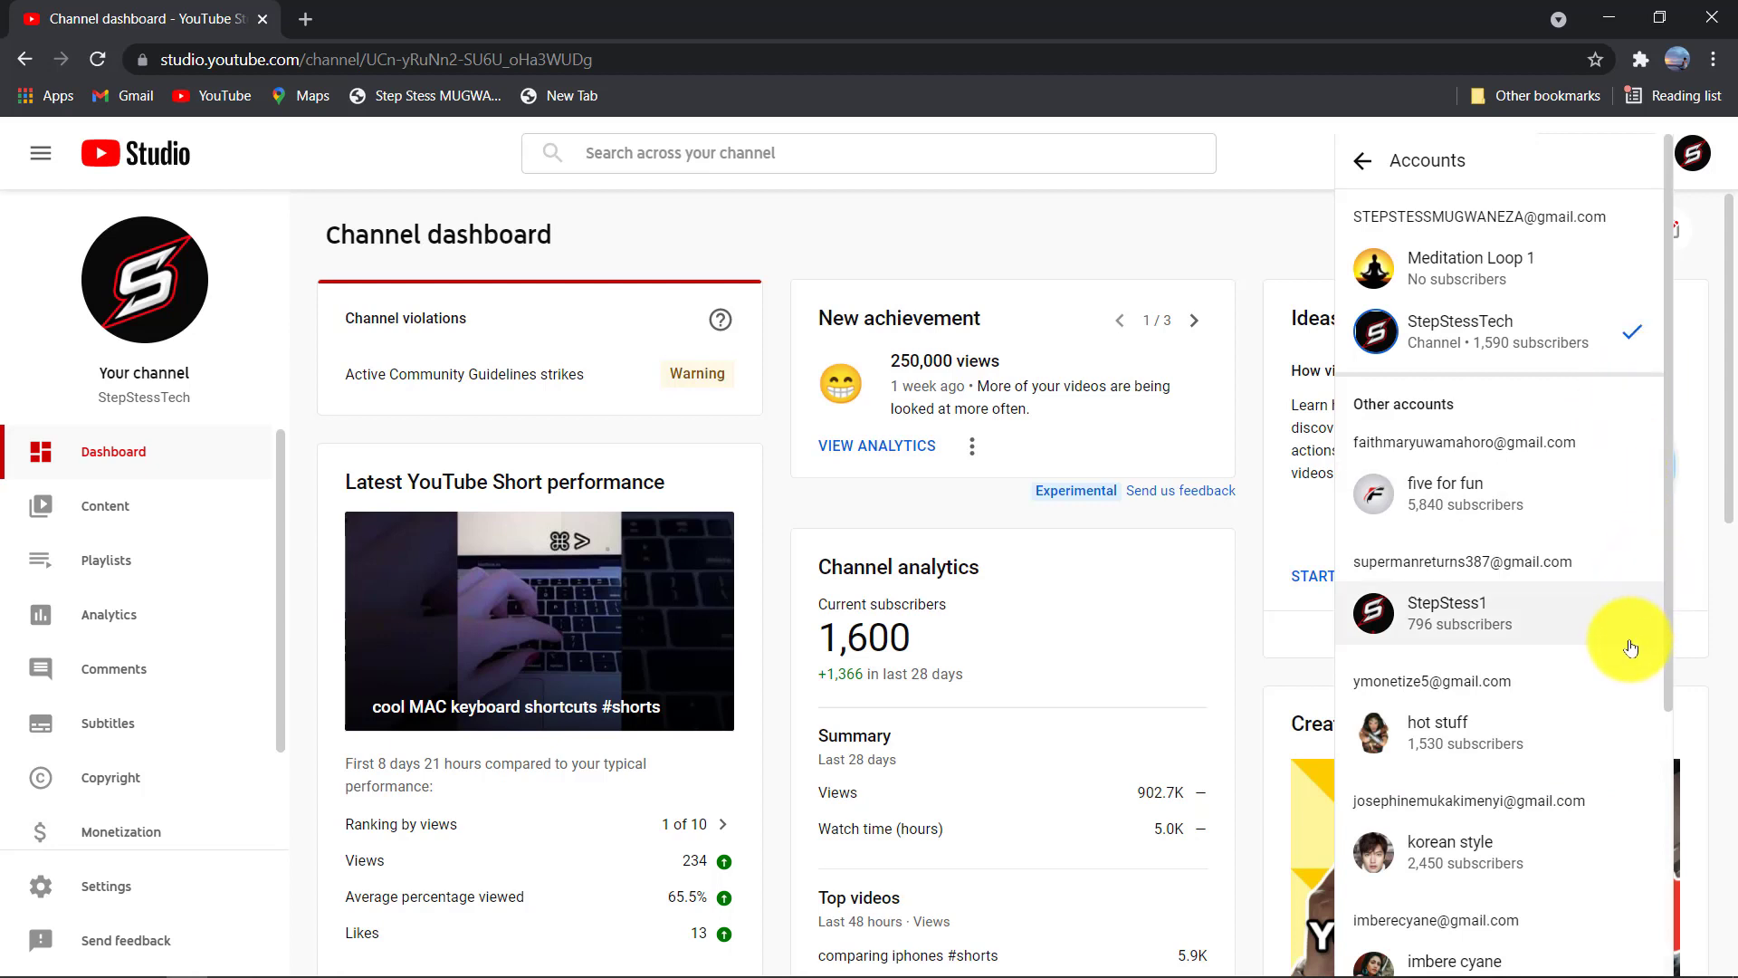
scroll(1611, 718, down, 4)
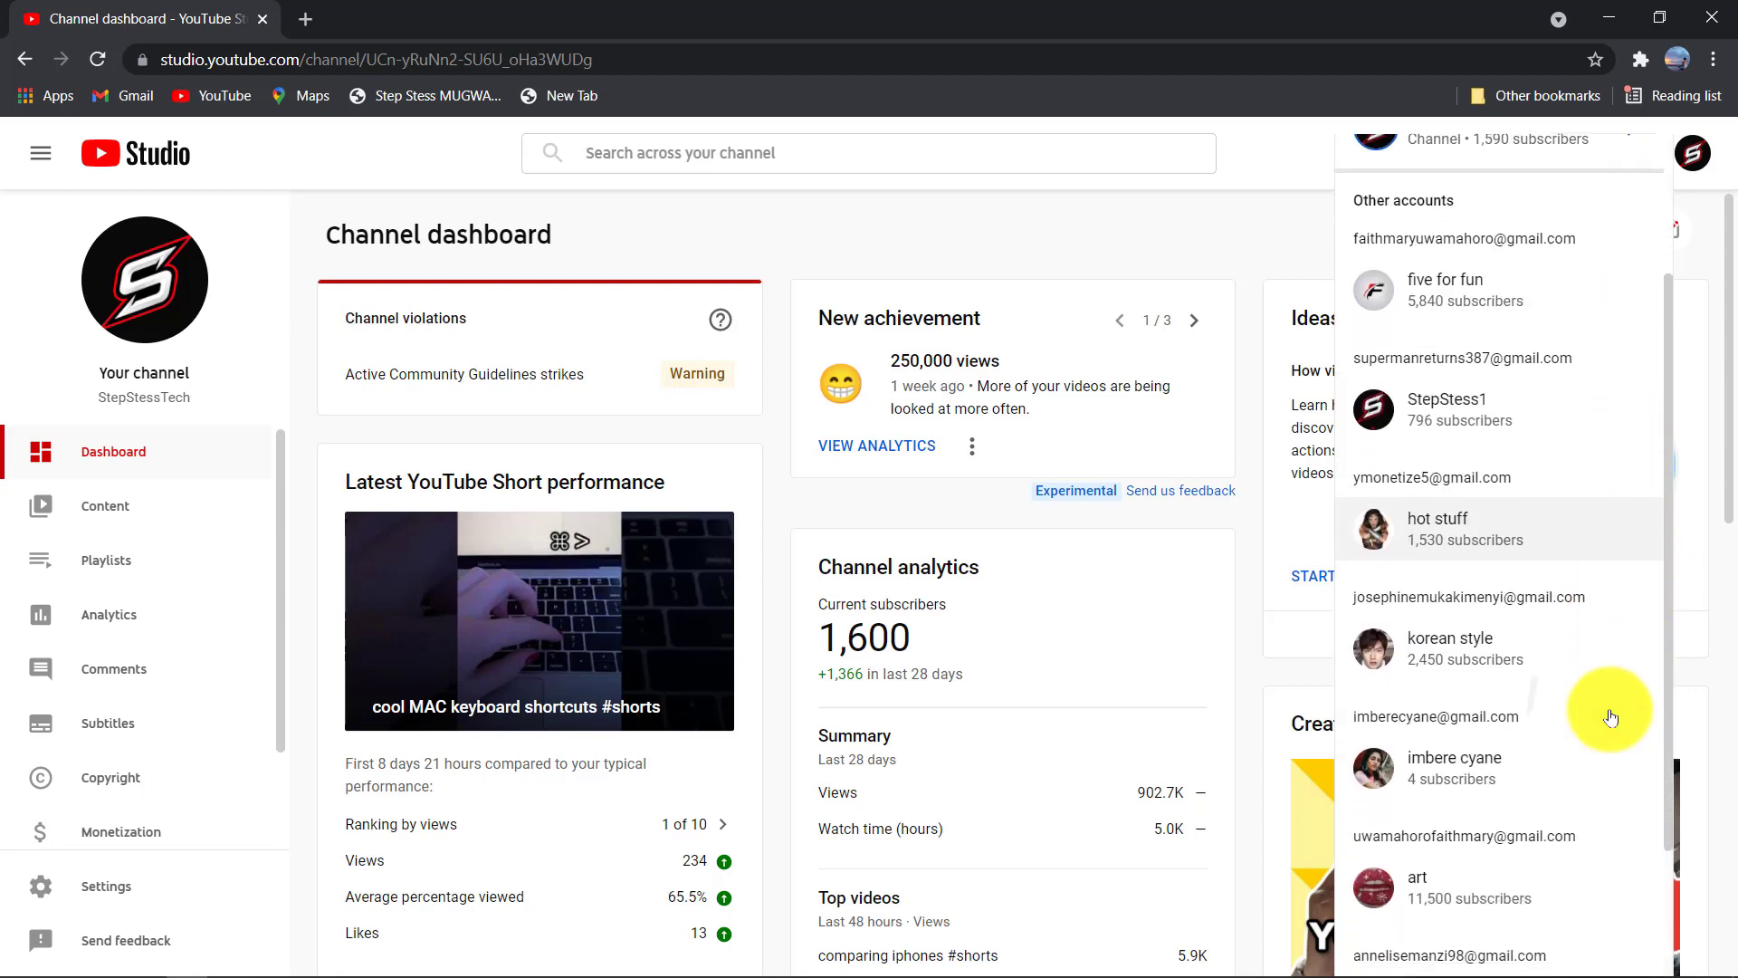
scroll(1610, 718, up, 4)
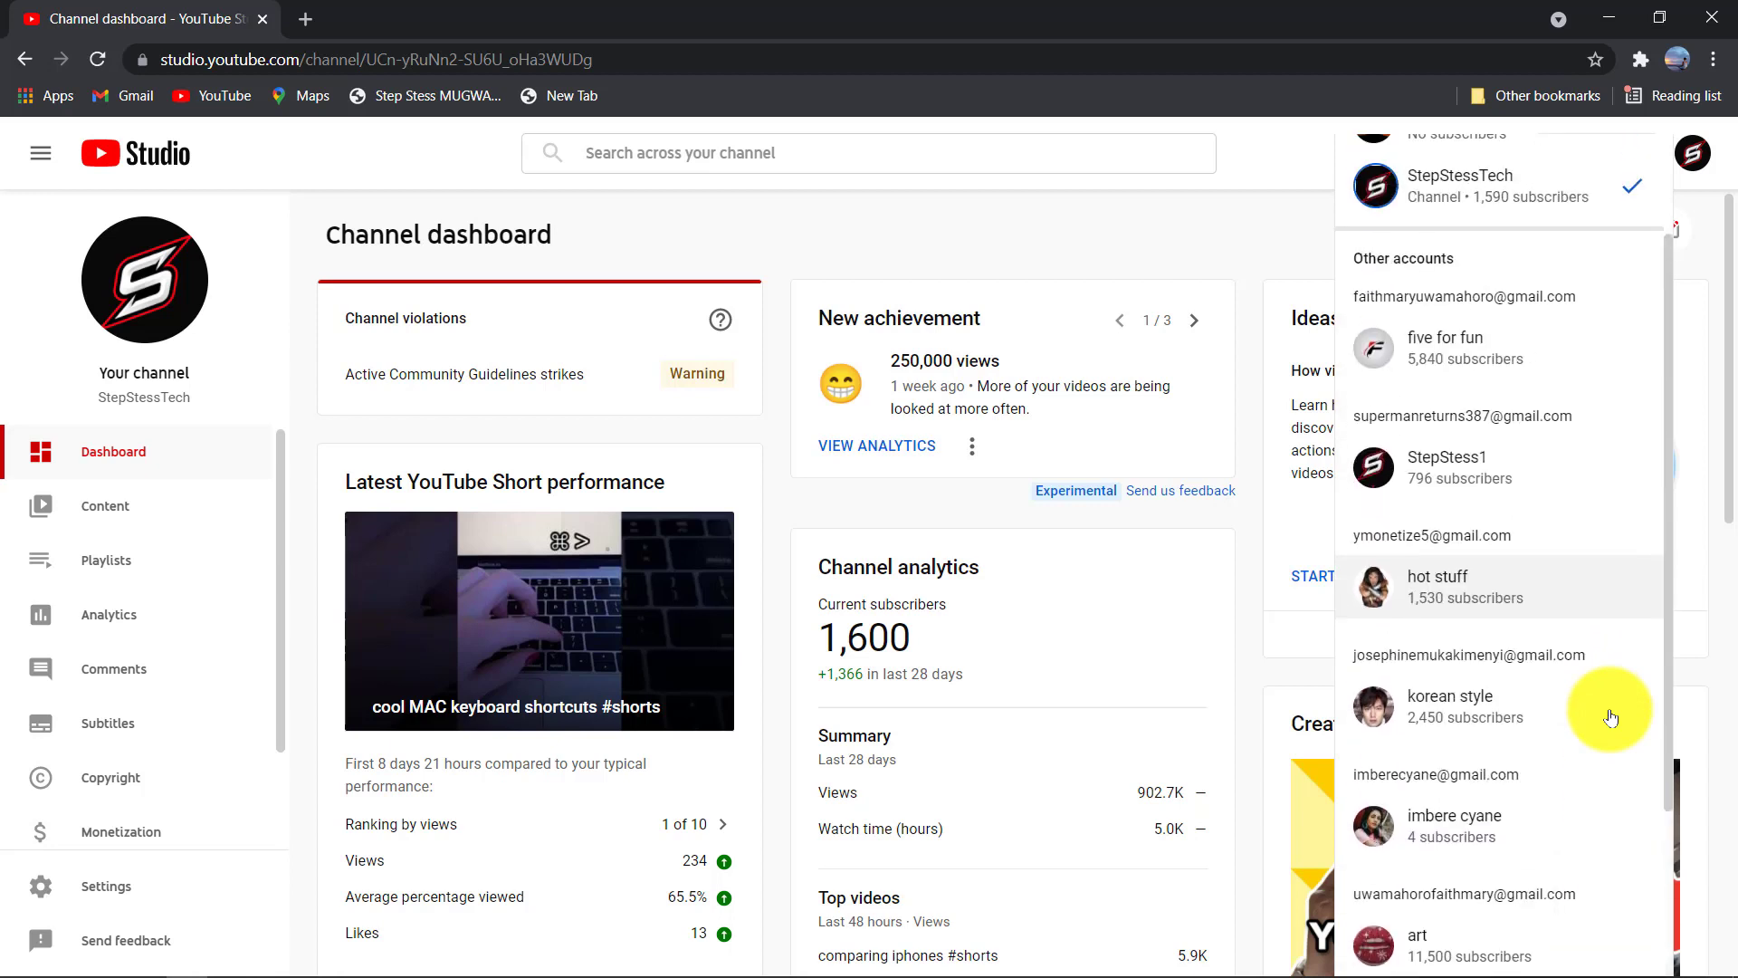
key(Return)
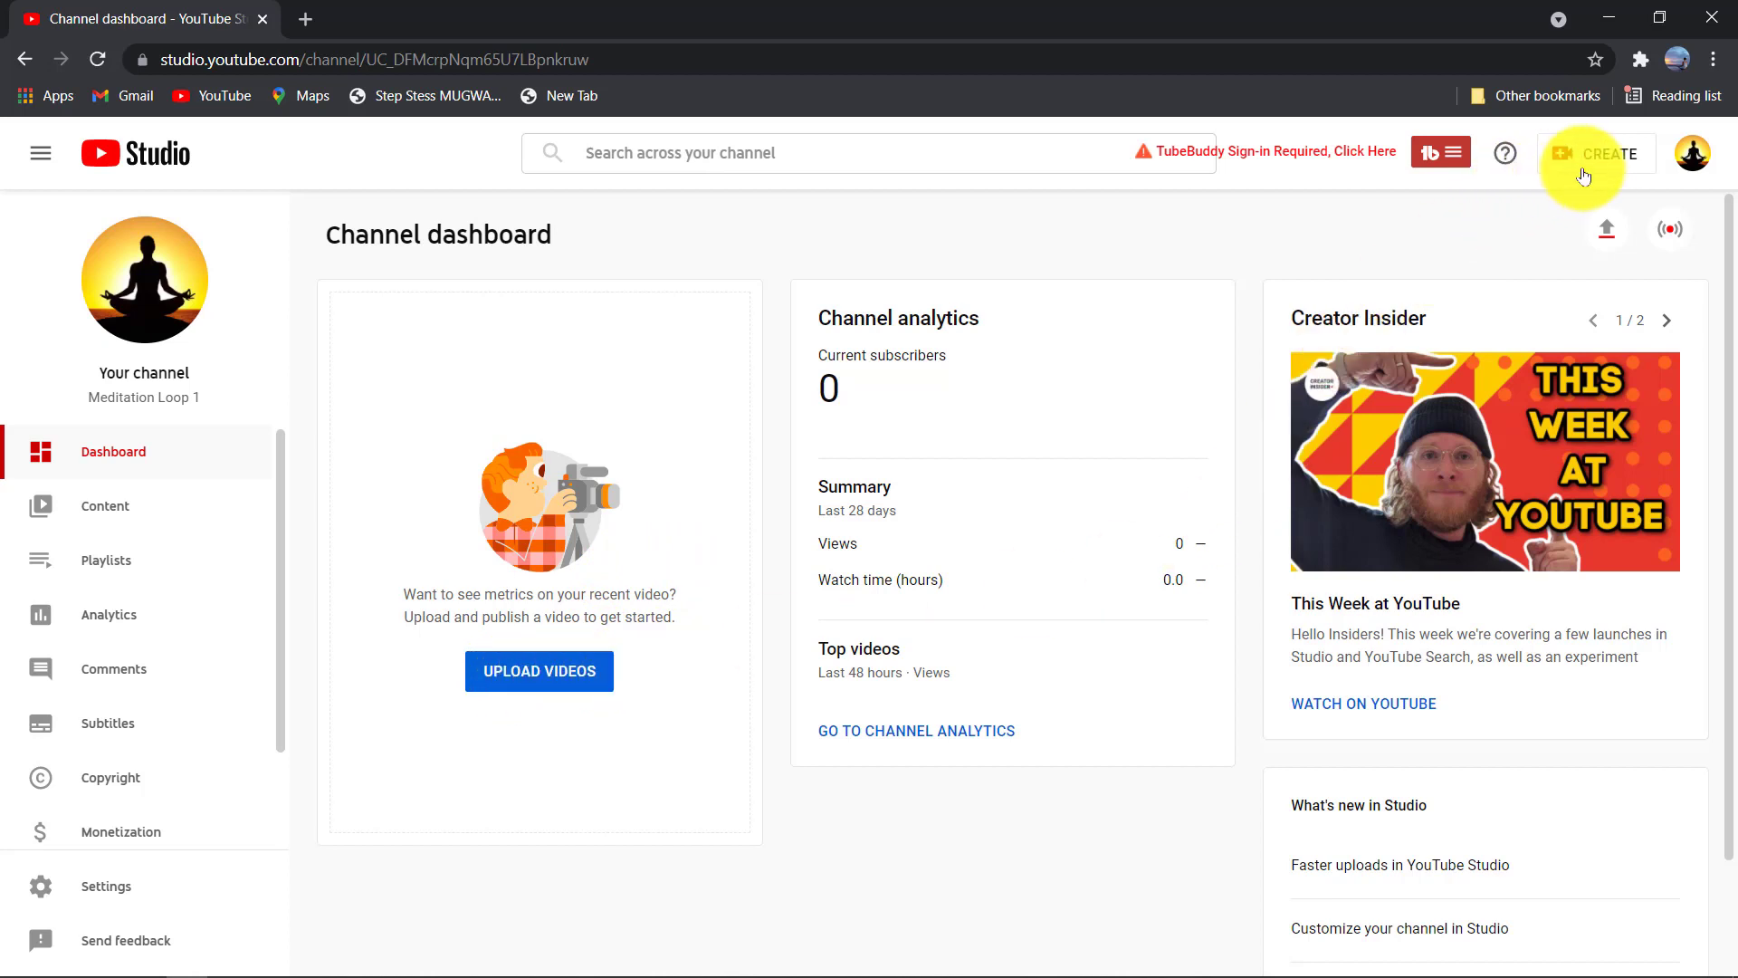
Upload the introo MP4 video from the introo folder inside pics thumb
click(1596, 171)
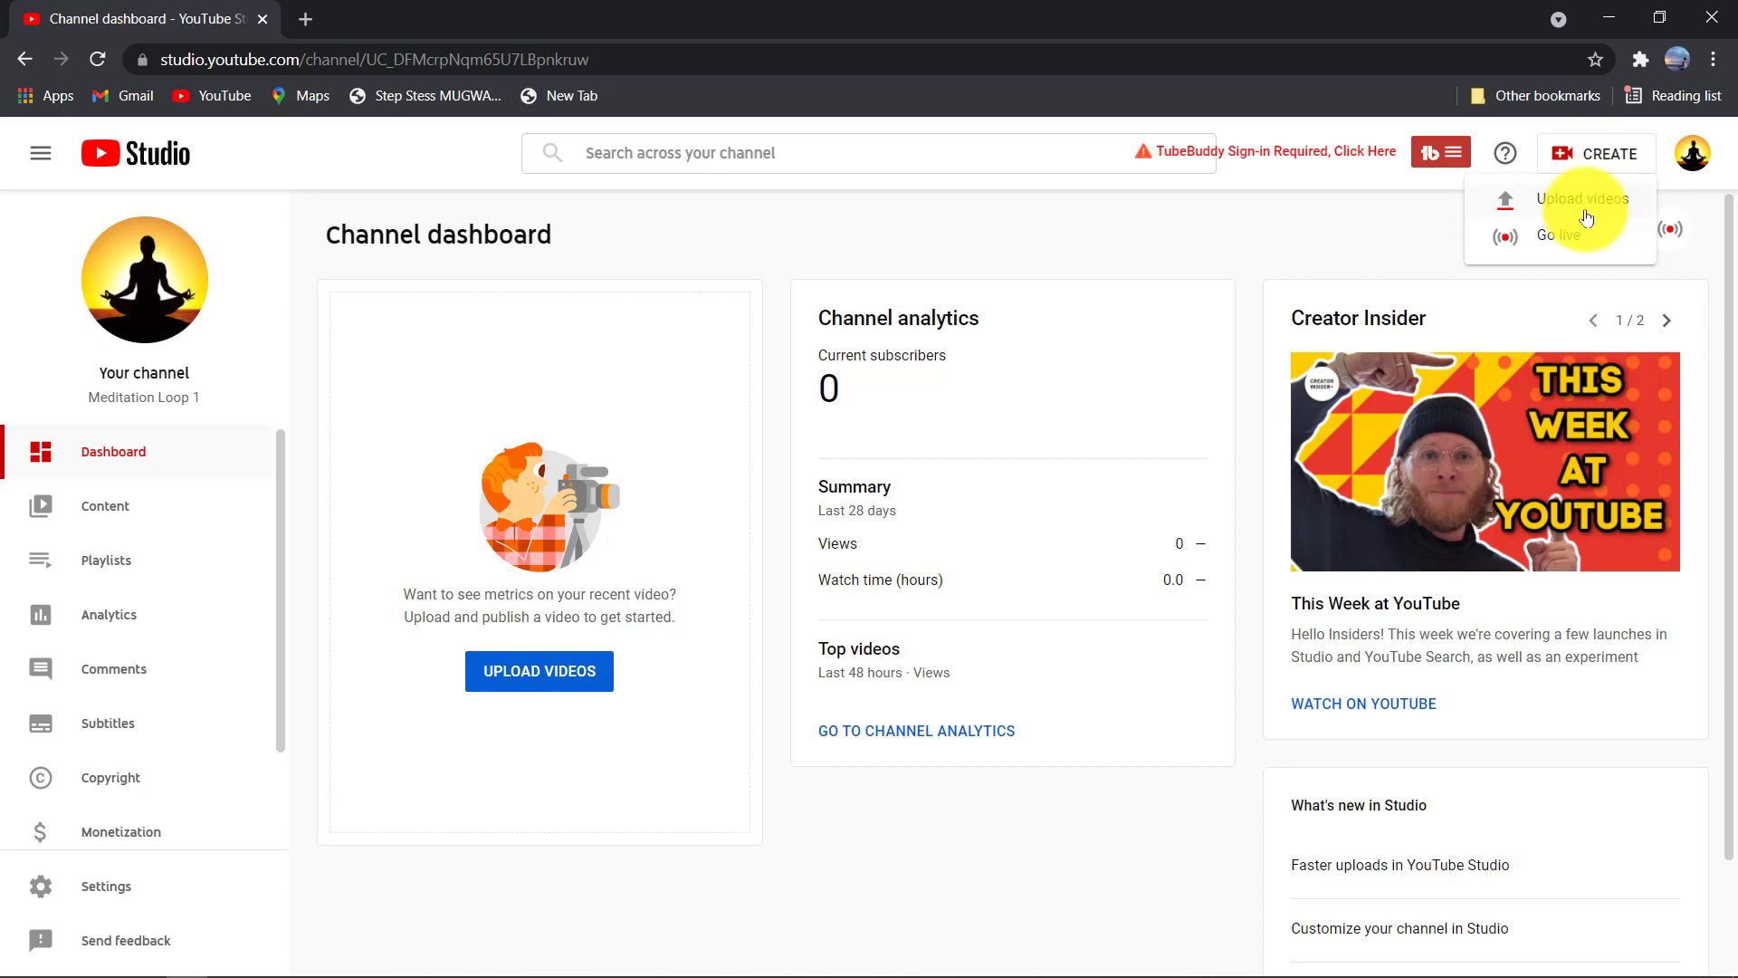
click(1575, 208)
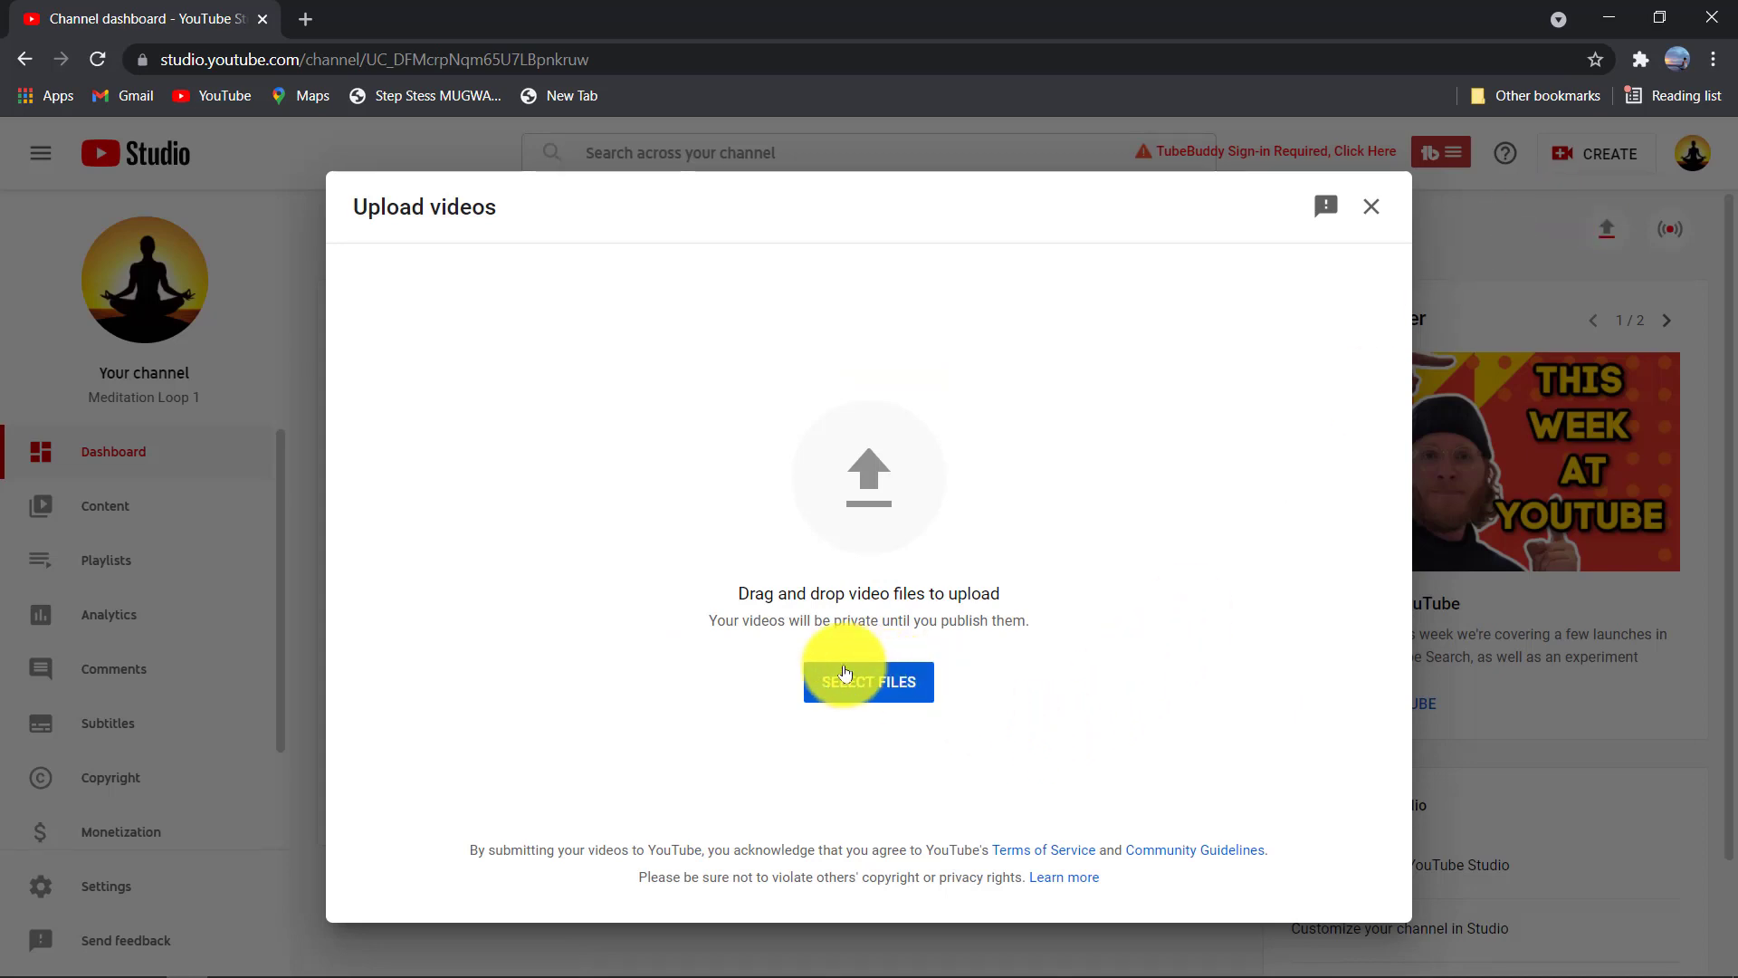
click(875, 688)
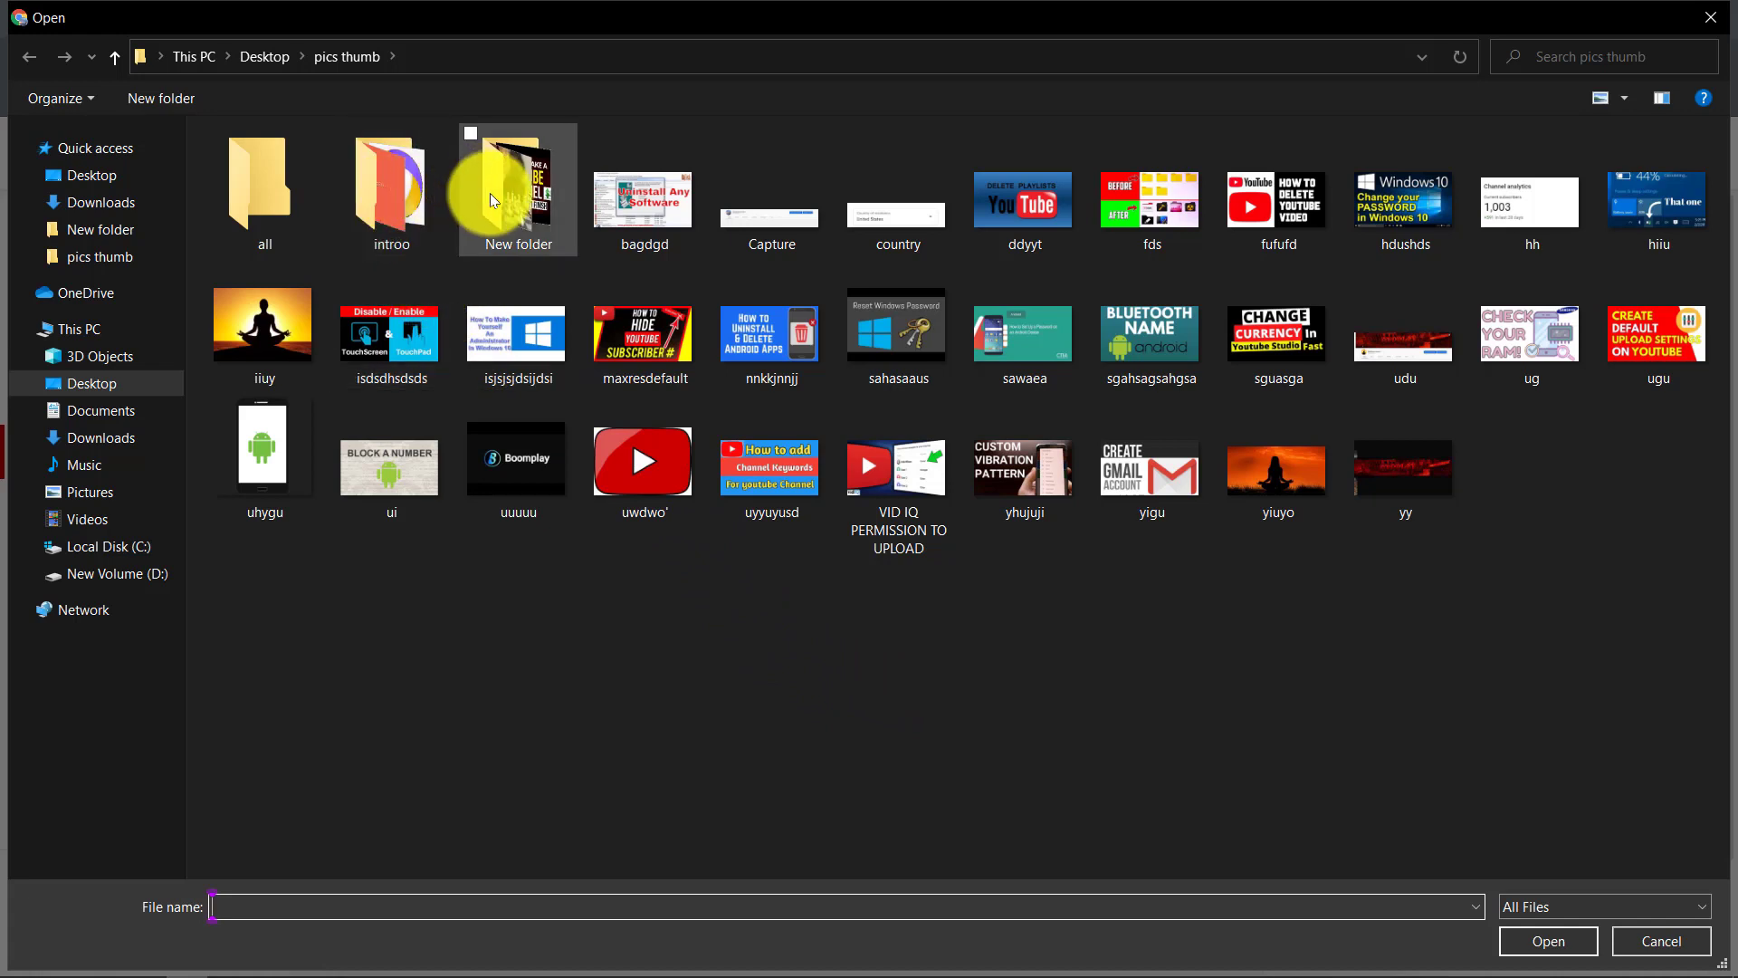
click(418, 190)
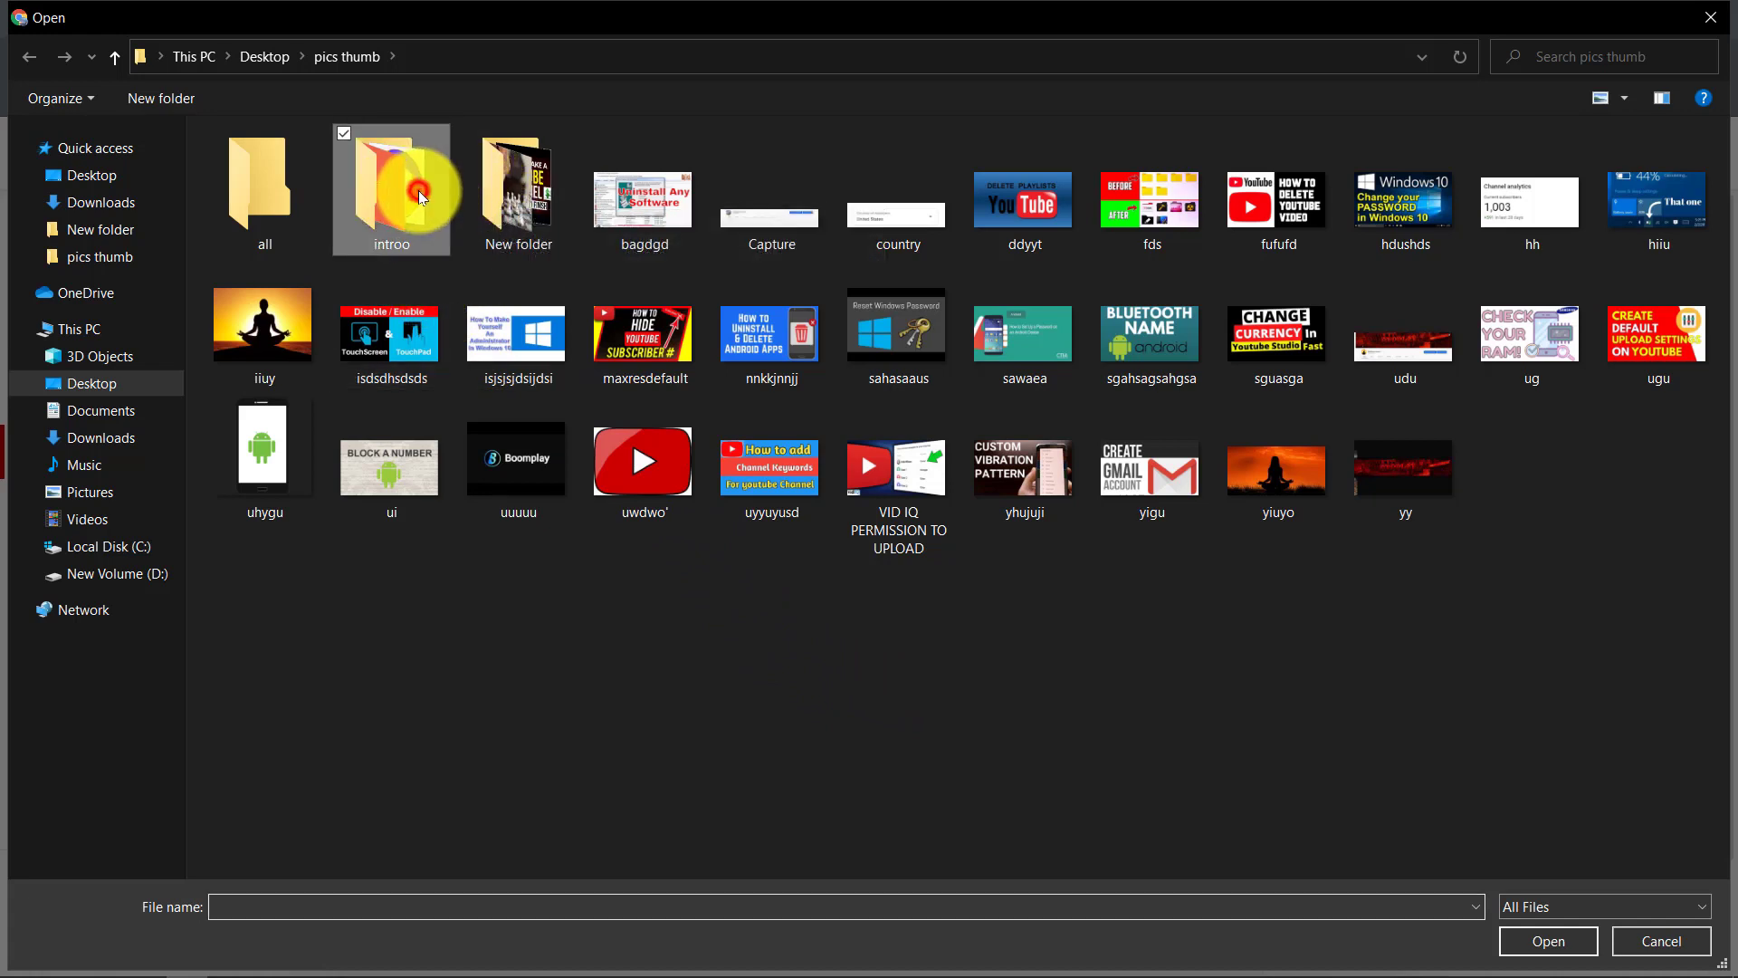
double_click(418, 190)
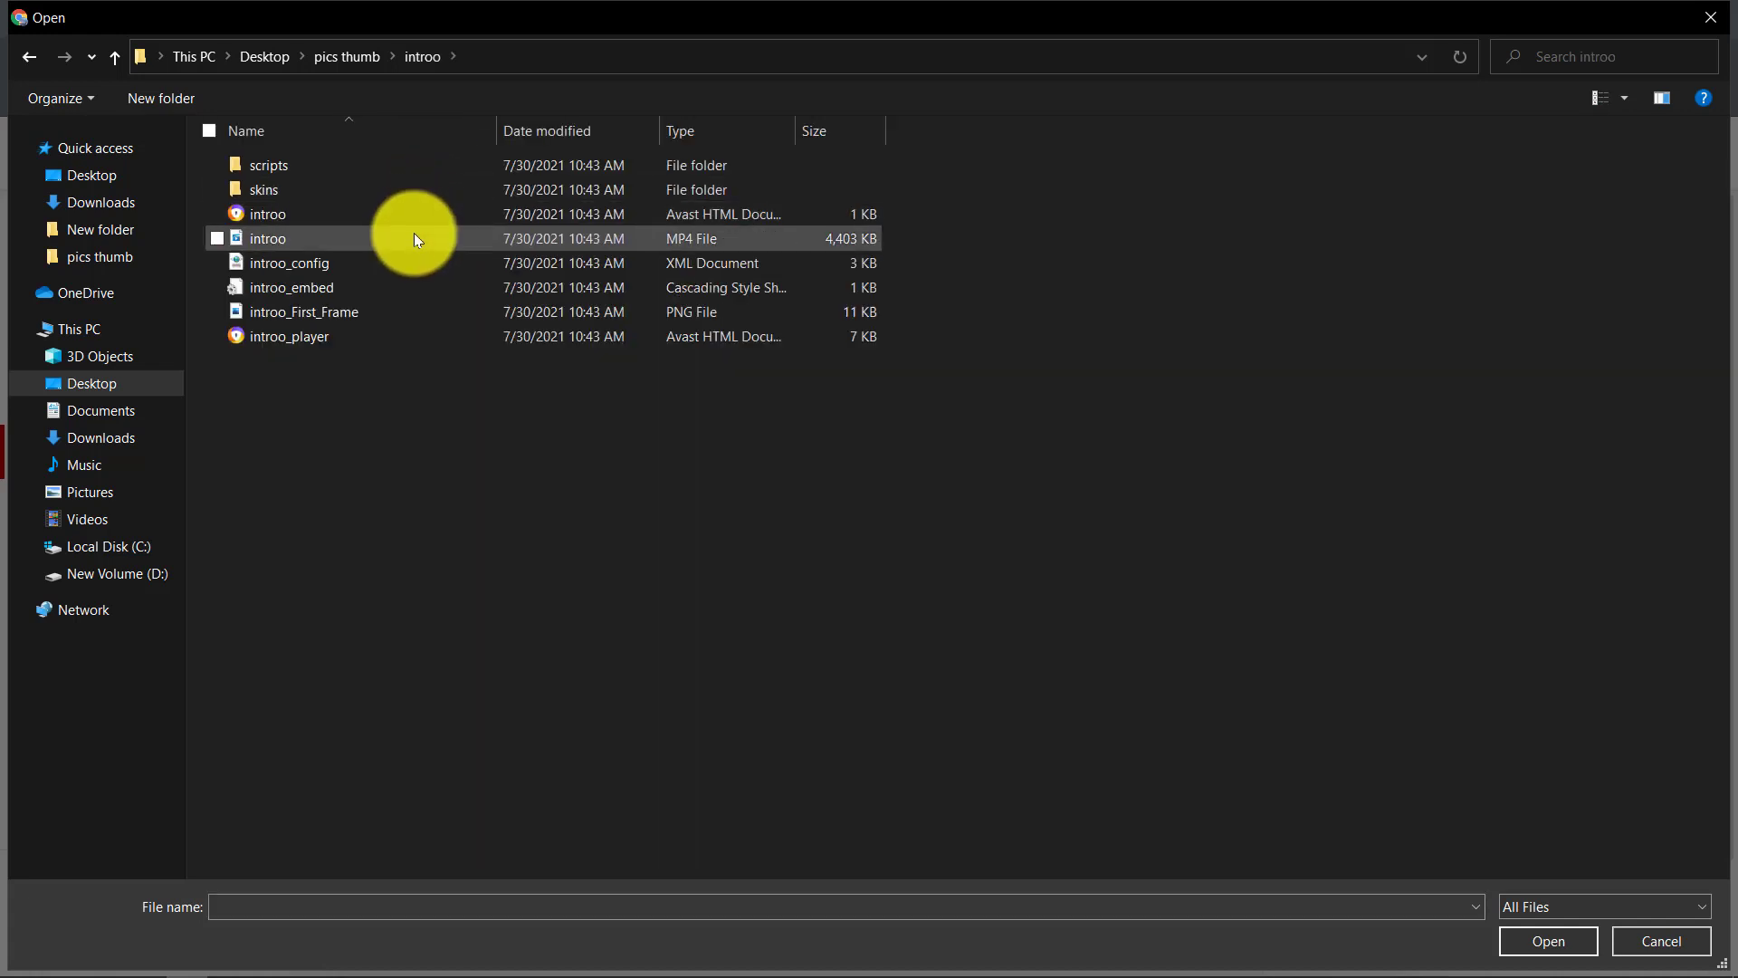
click(415, 235)
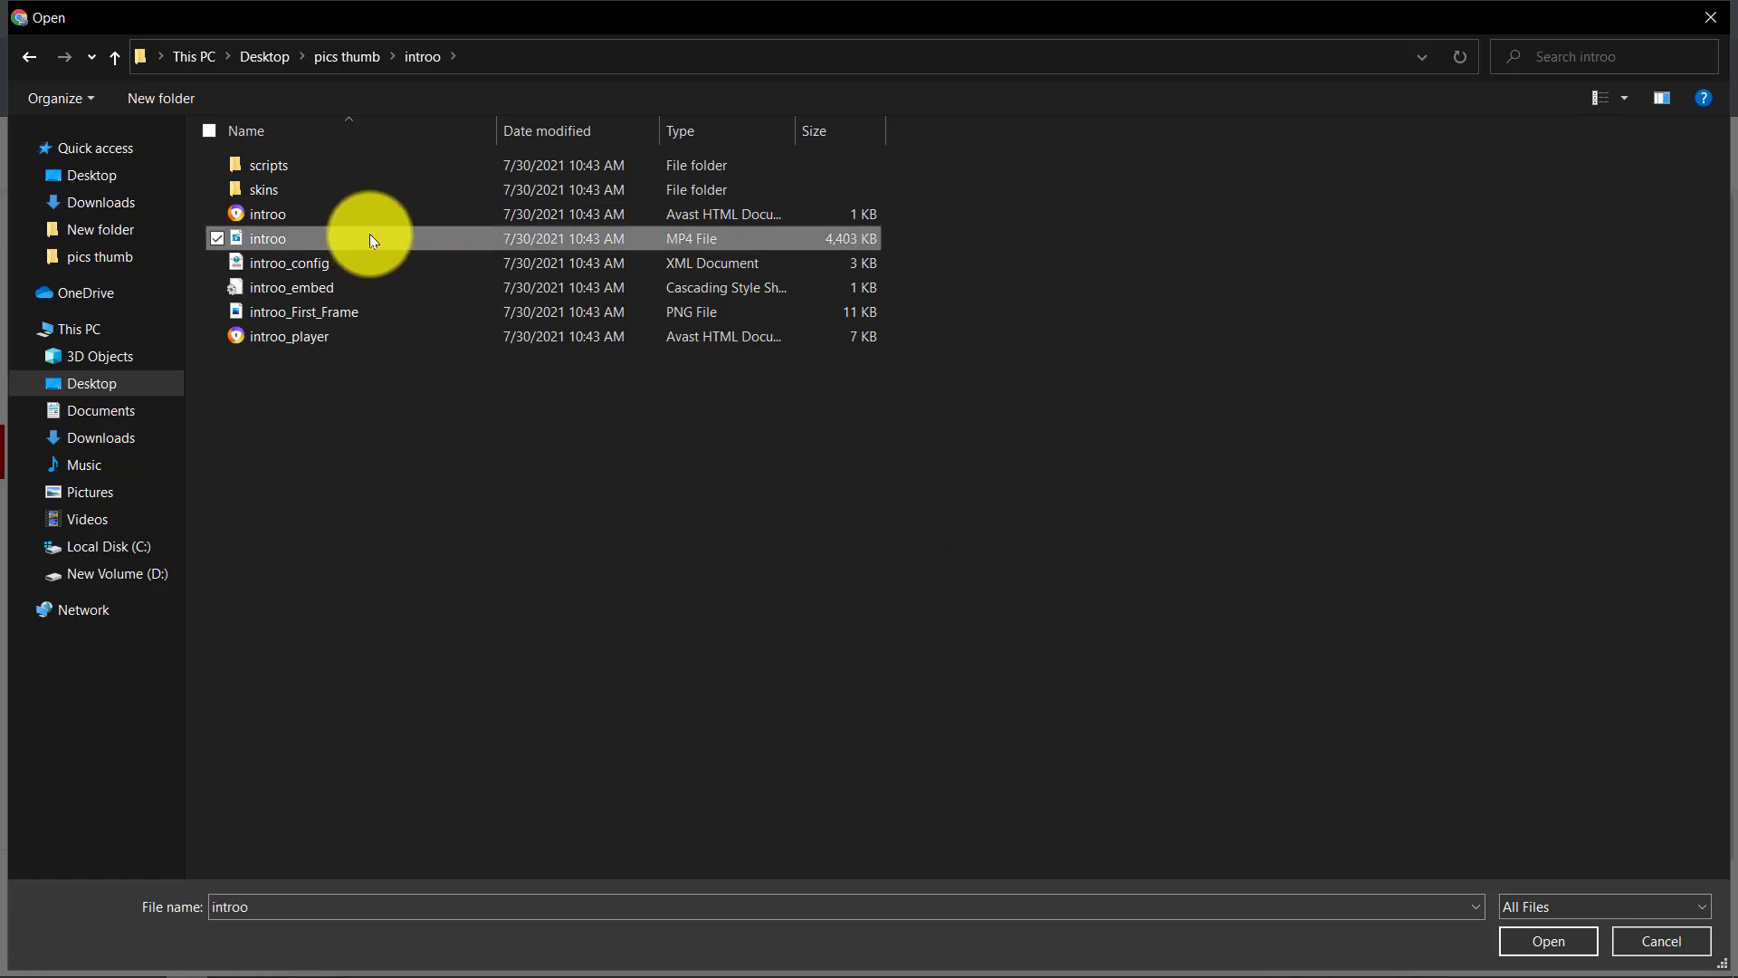
click(1550, 943)
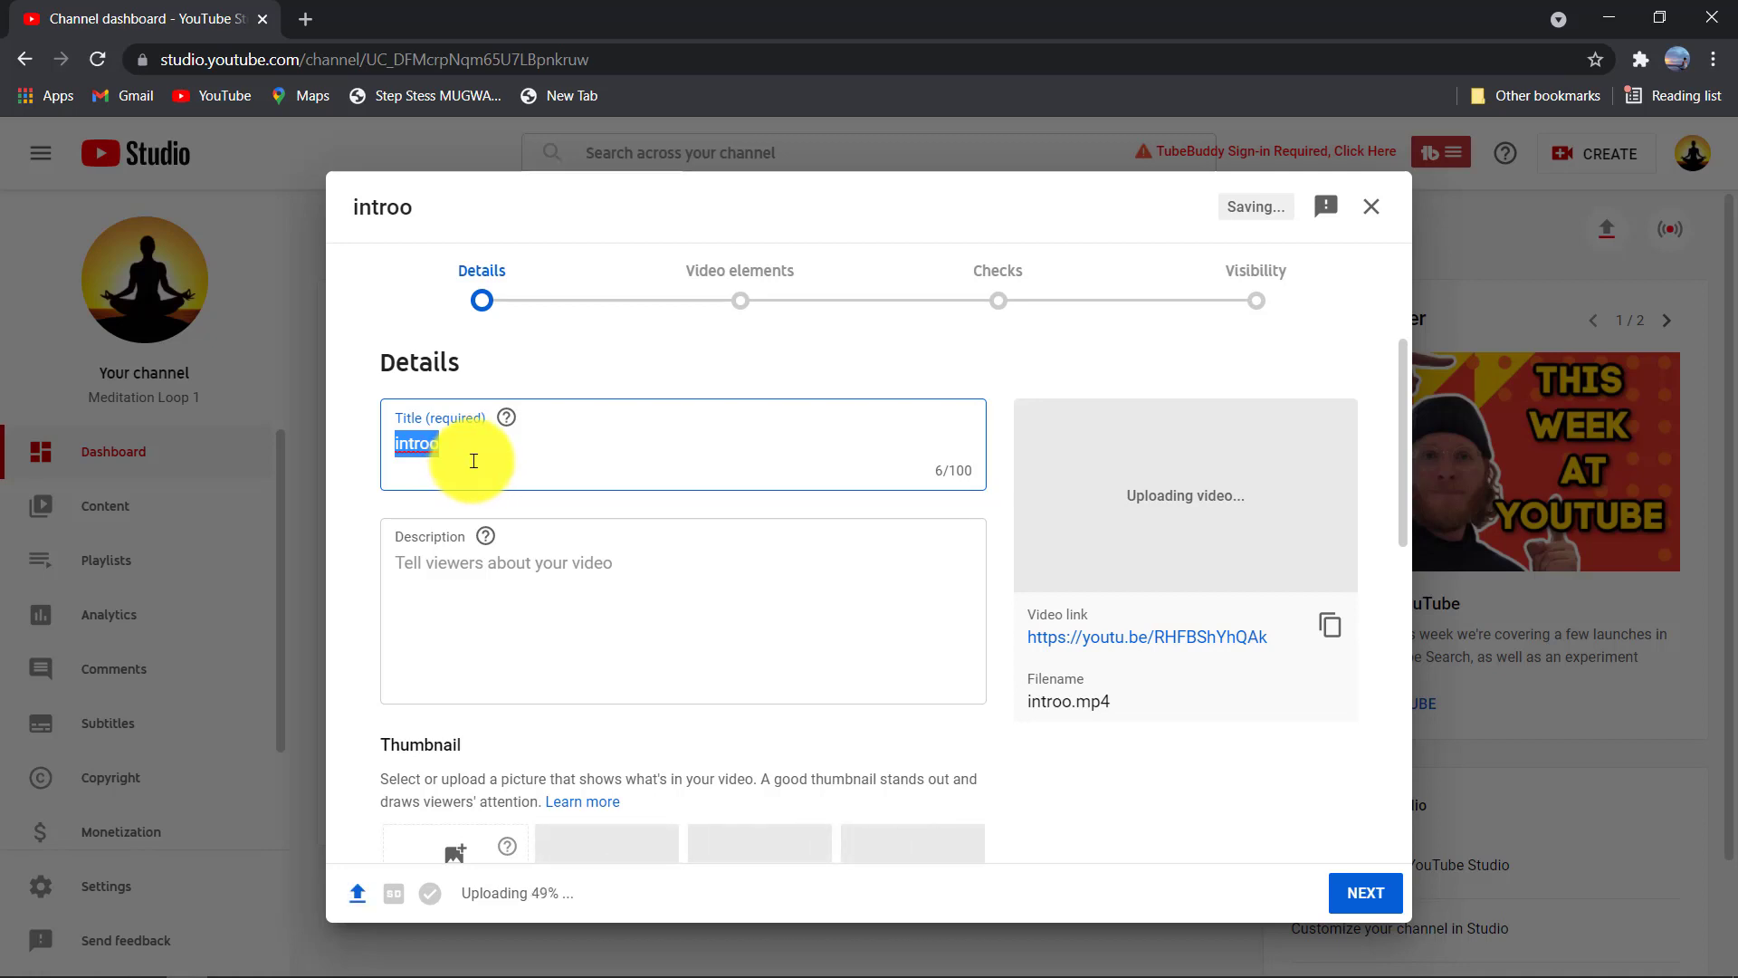
Keep the video title introo and enter #tutorial as the description
click(469, 456)
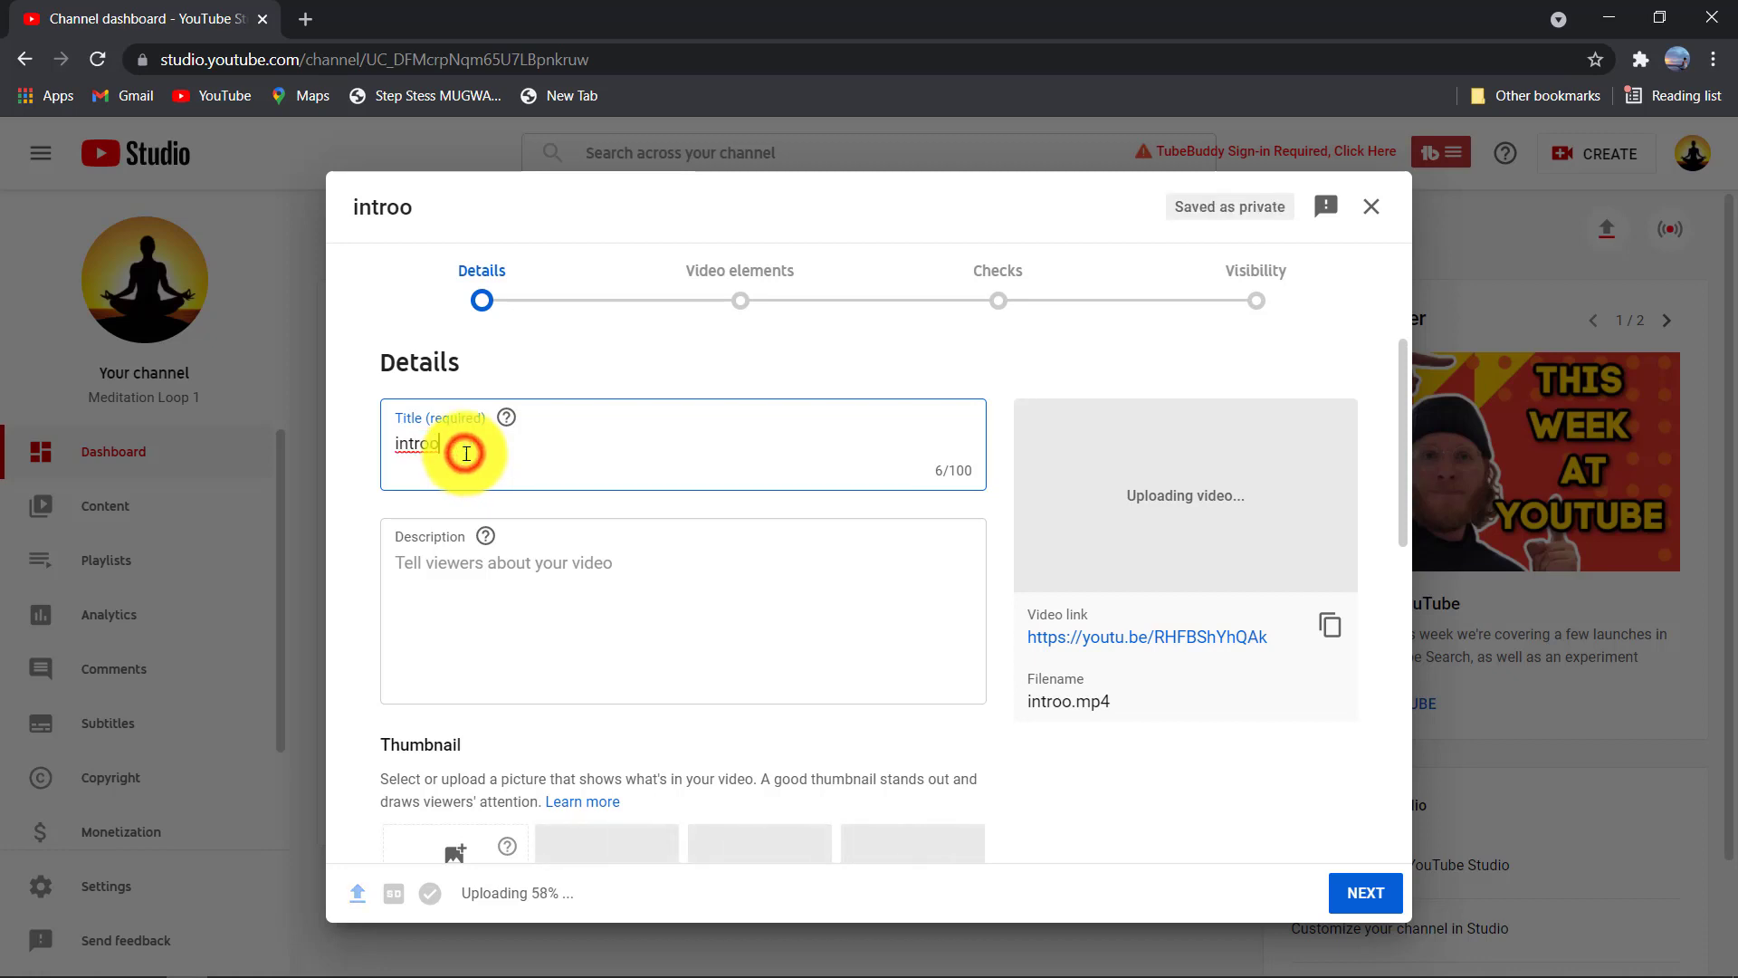
click(530, 583)
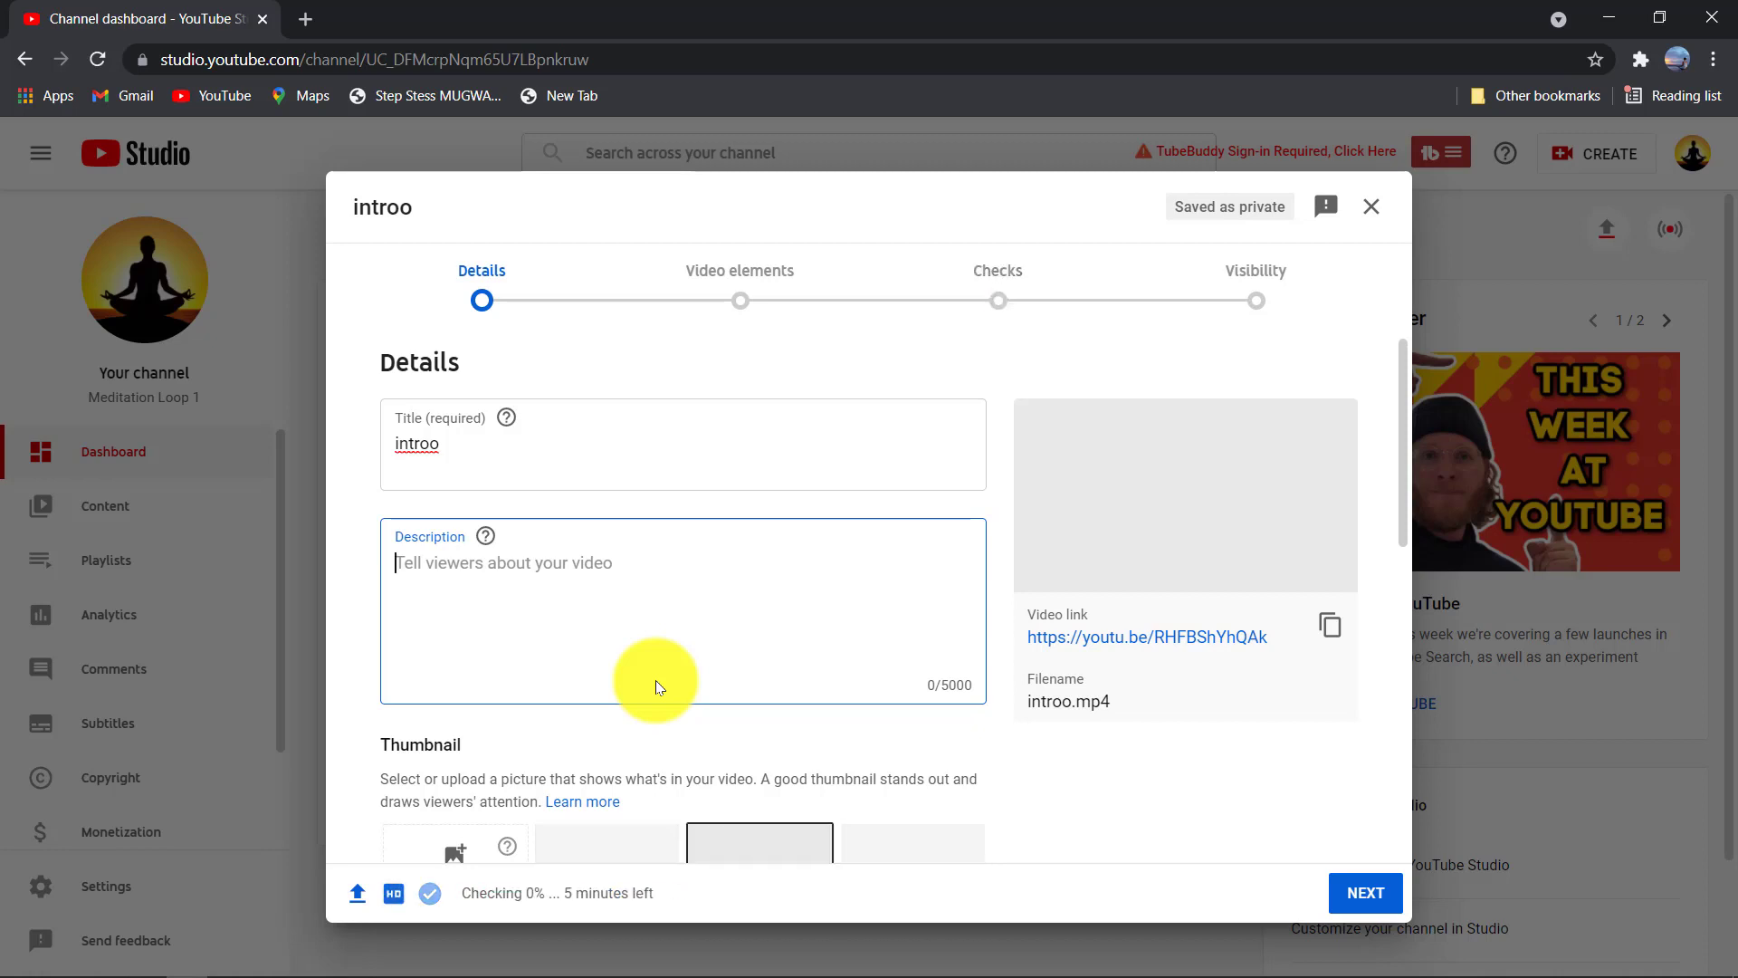
text(#)
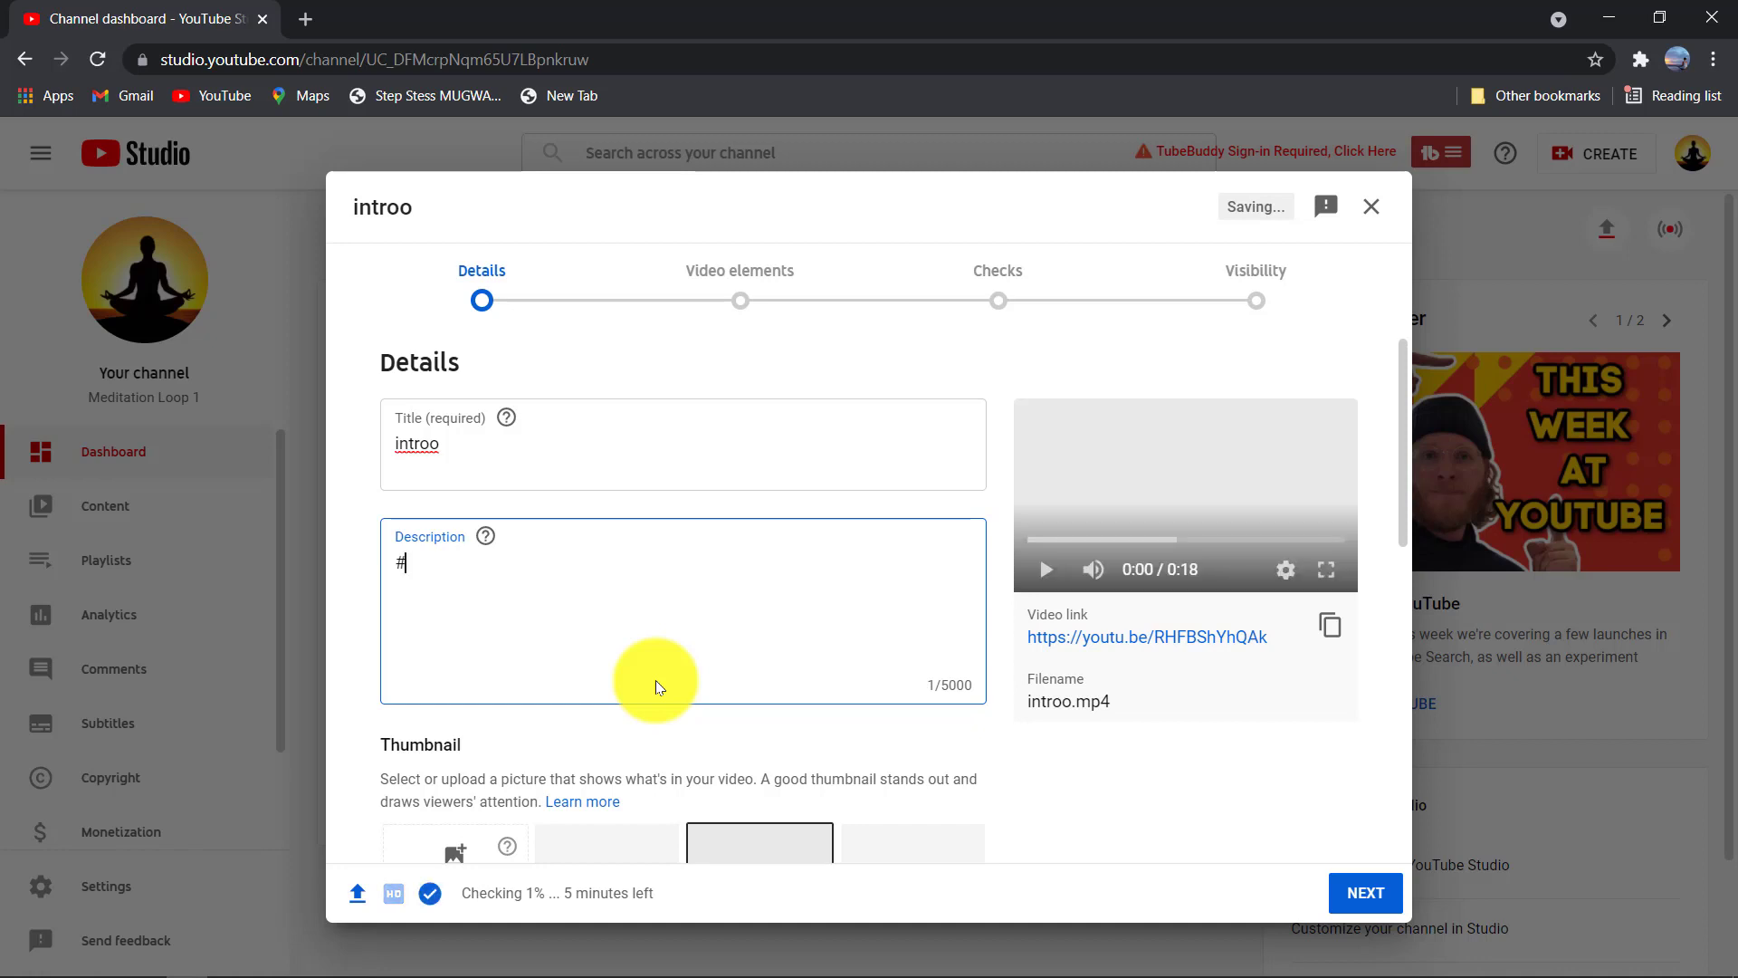
text(tutorial)
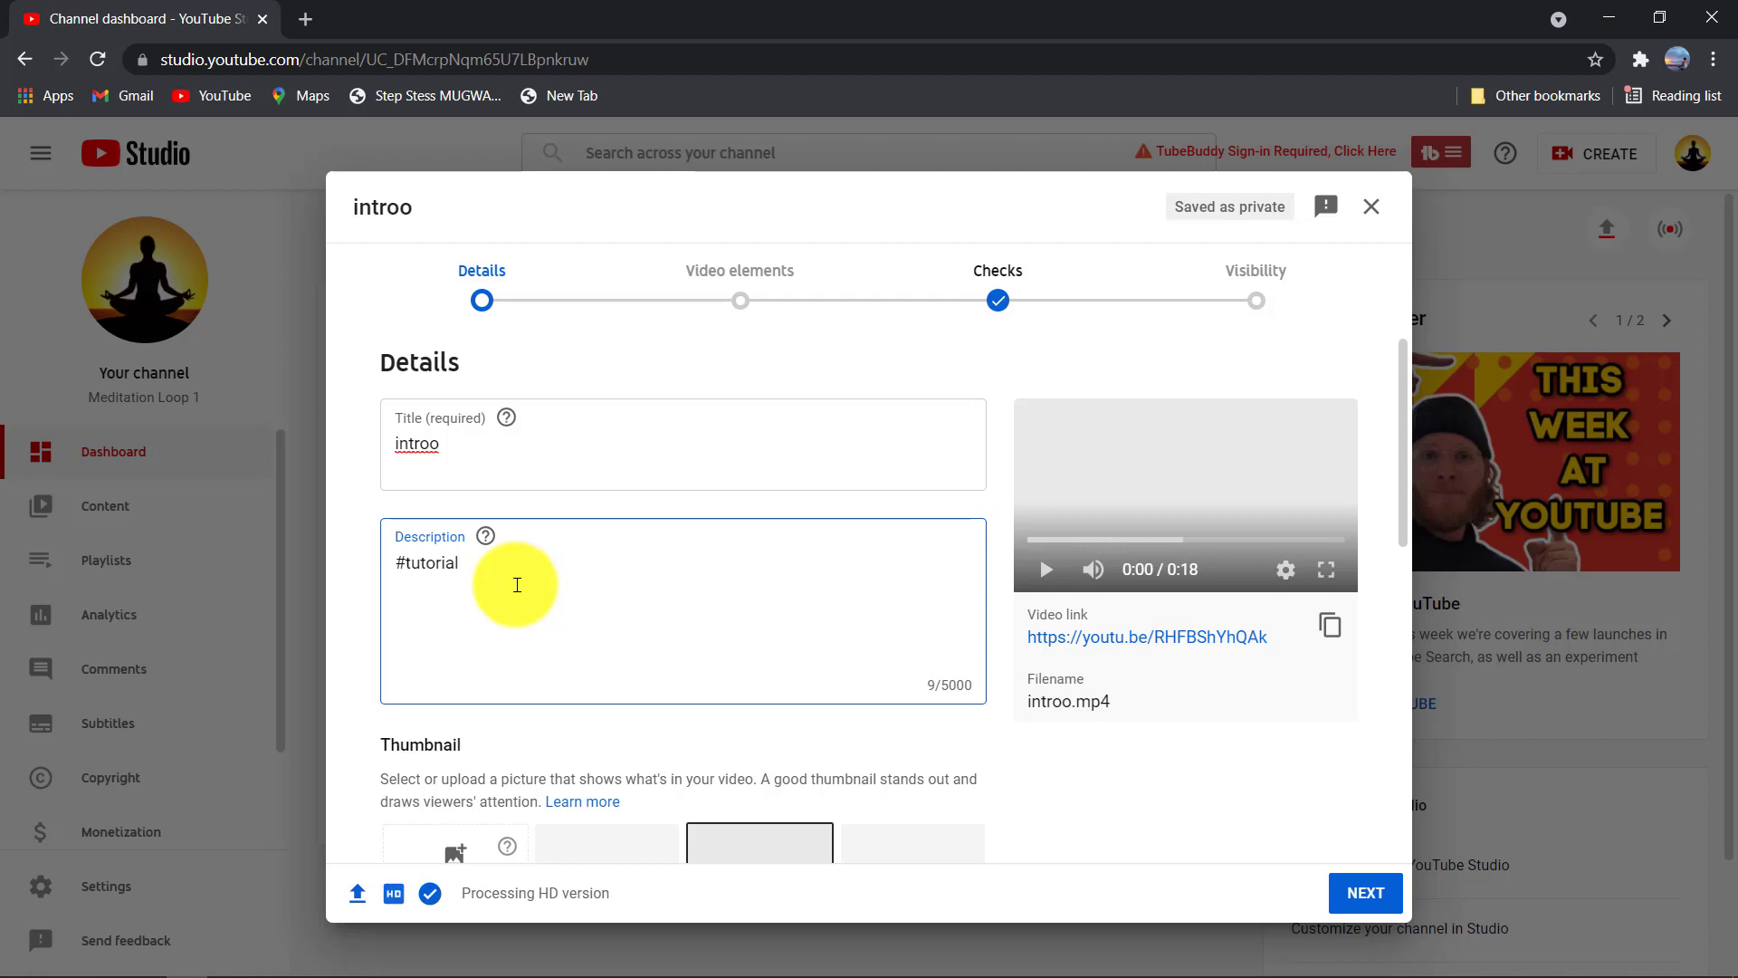
Try to upload a custom thumbnail, opening the phone verification page and closing it without verifying
scroll(517, 584, down, 2)
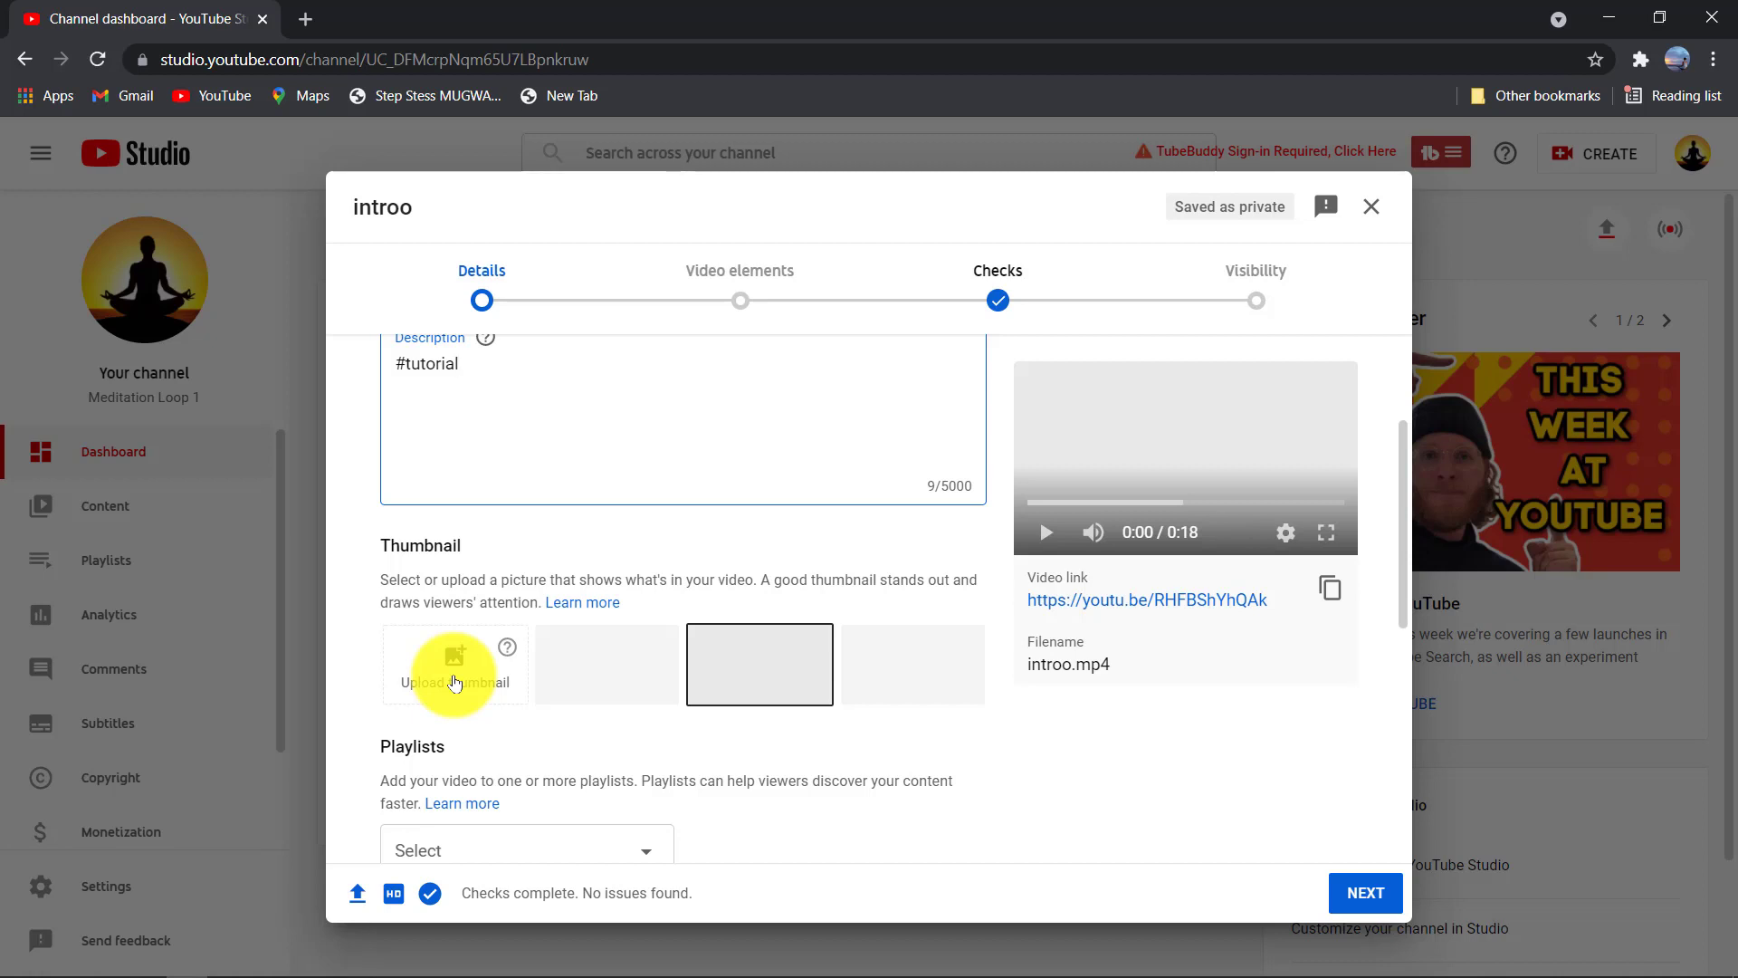
click(456, 682)
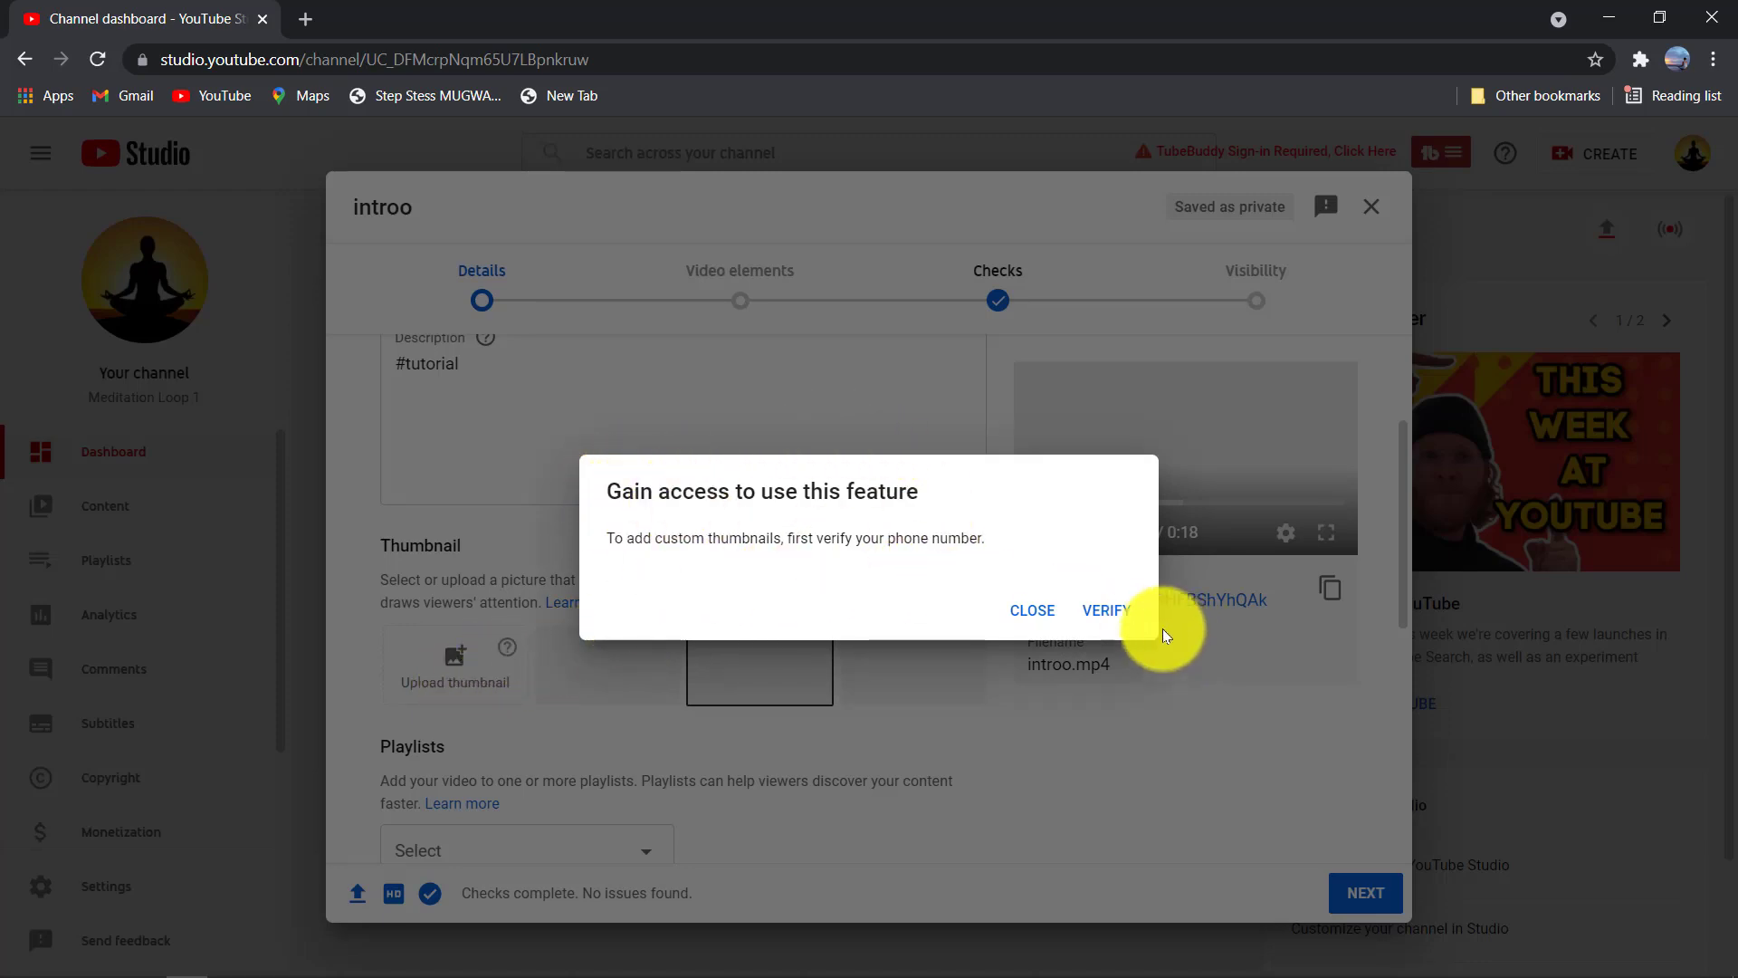
click(1109, 614)
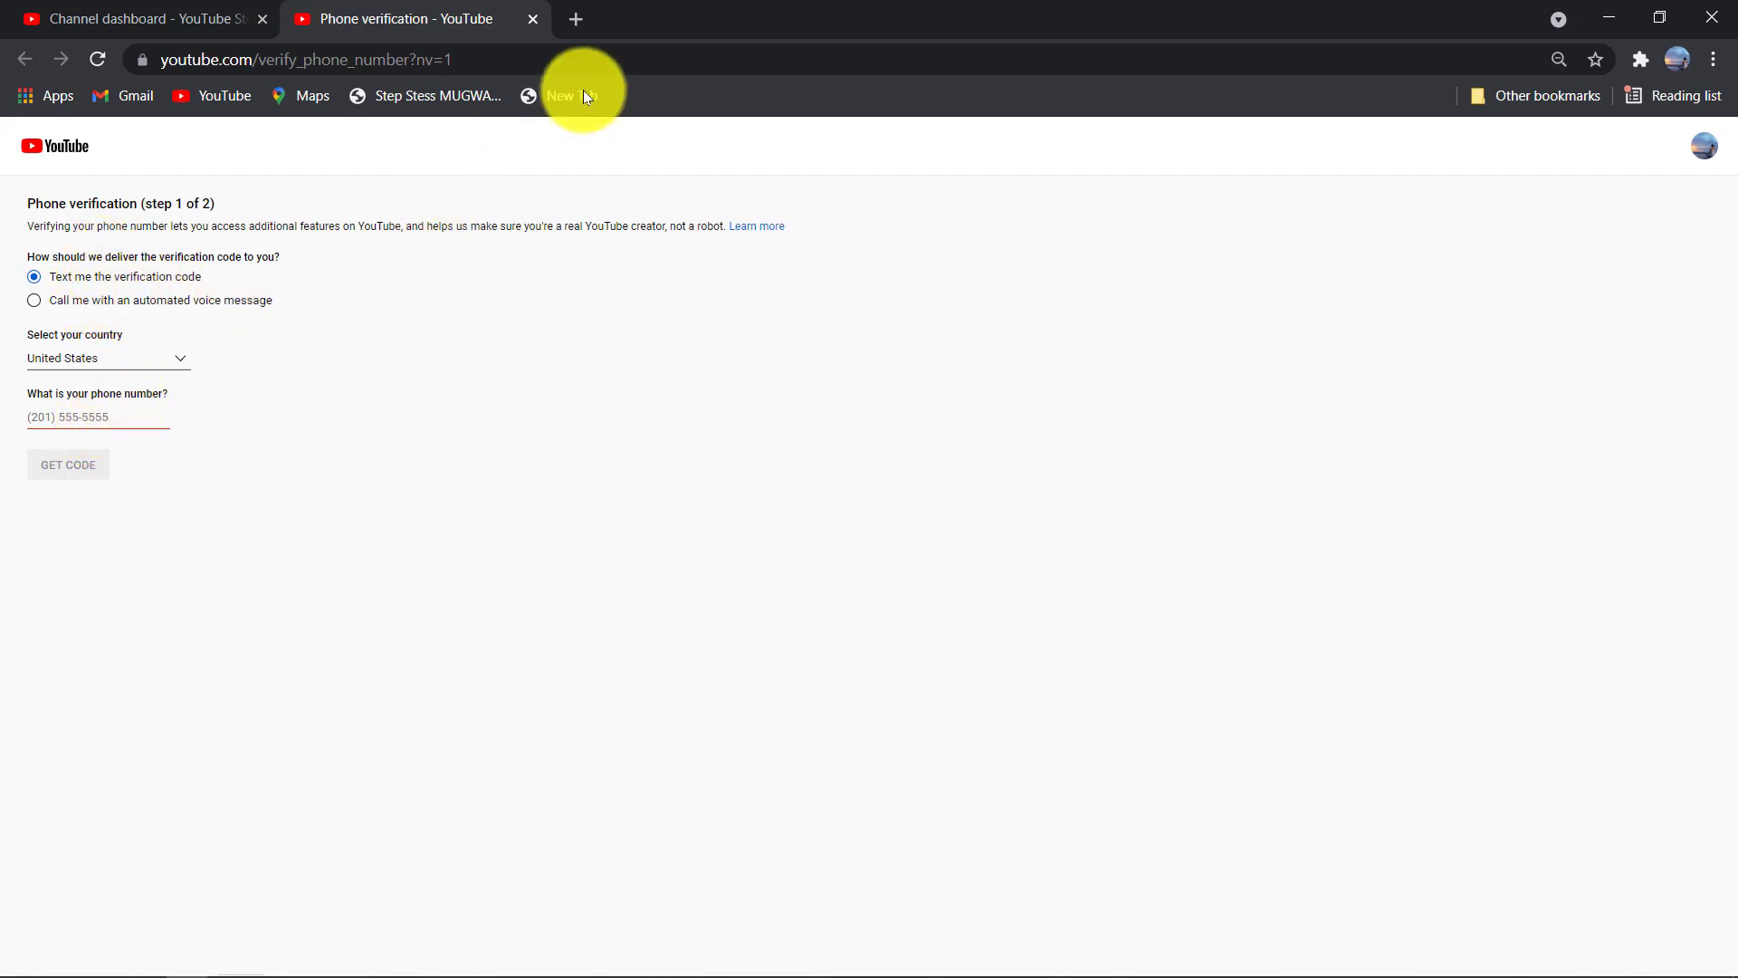
click(538, 20)
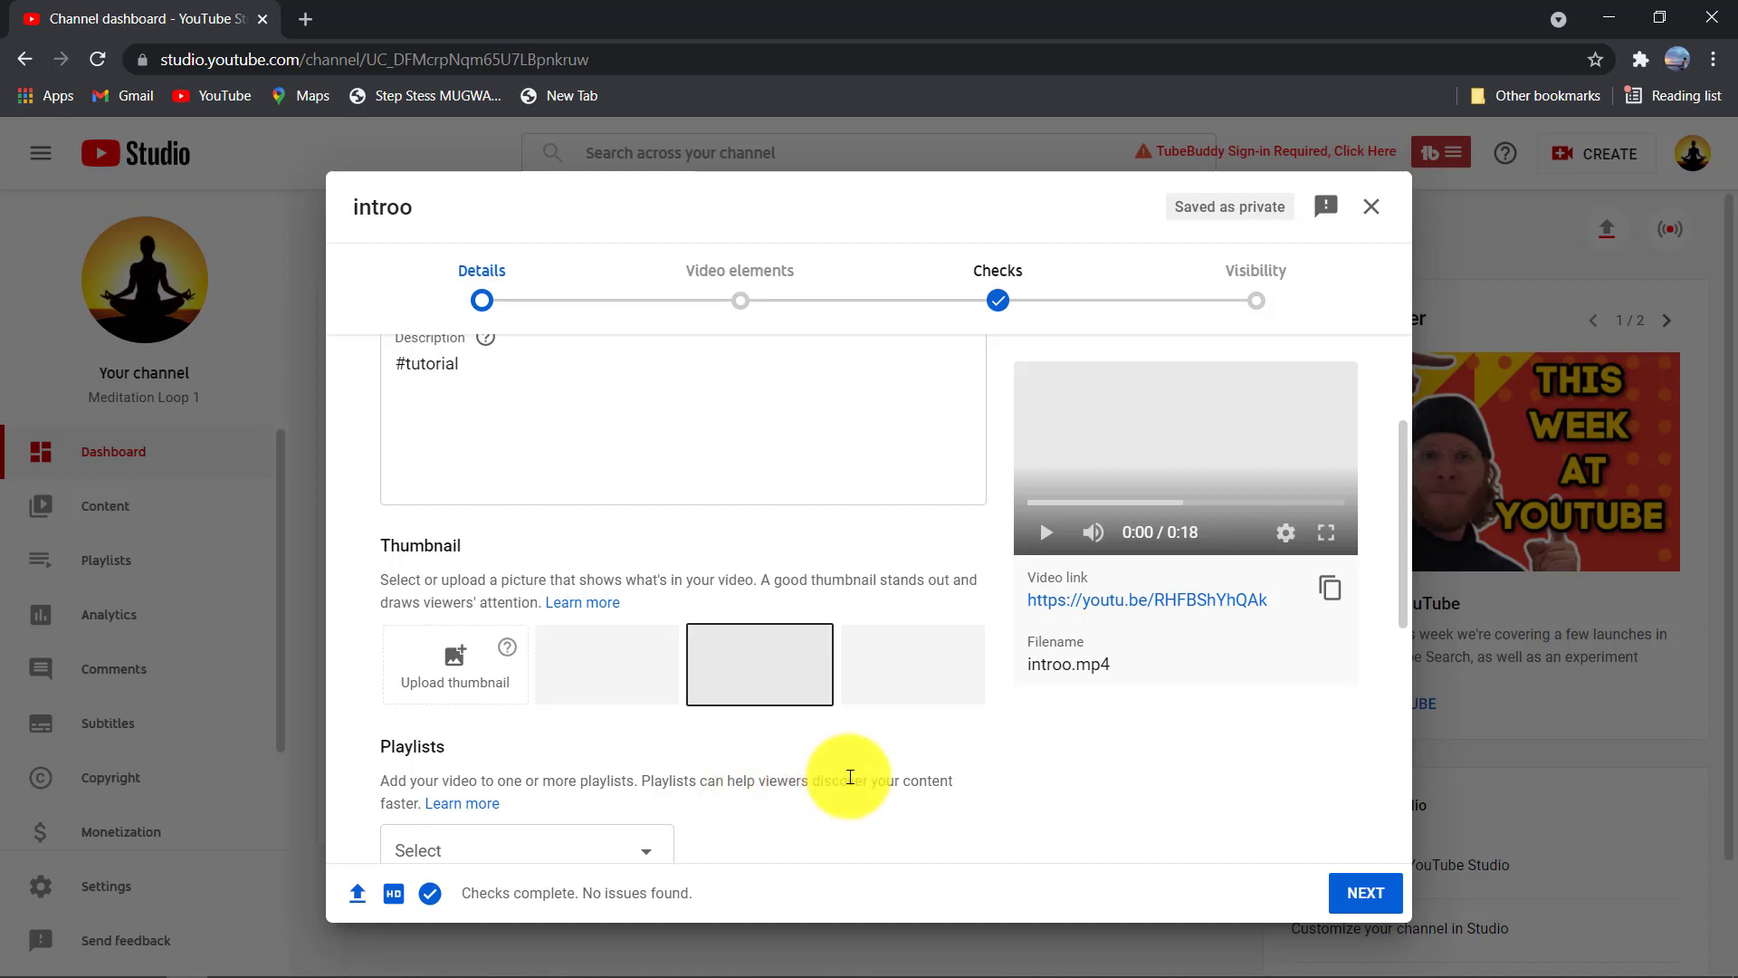
Create a public playlist titled tutorial and add the video to it
scroll(868, 661, down, 2)
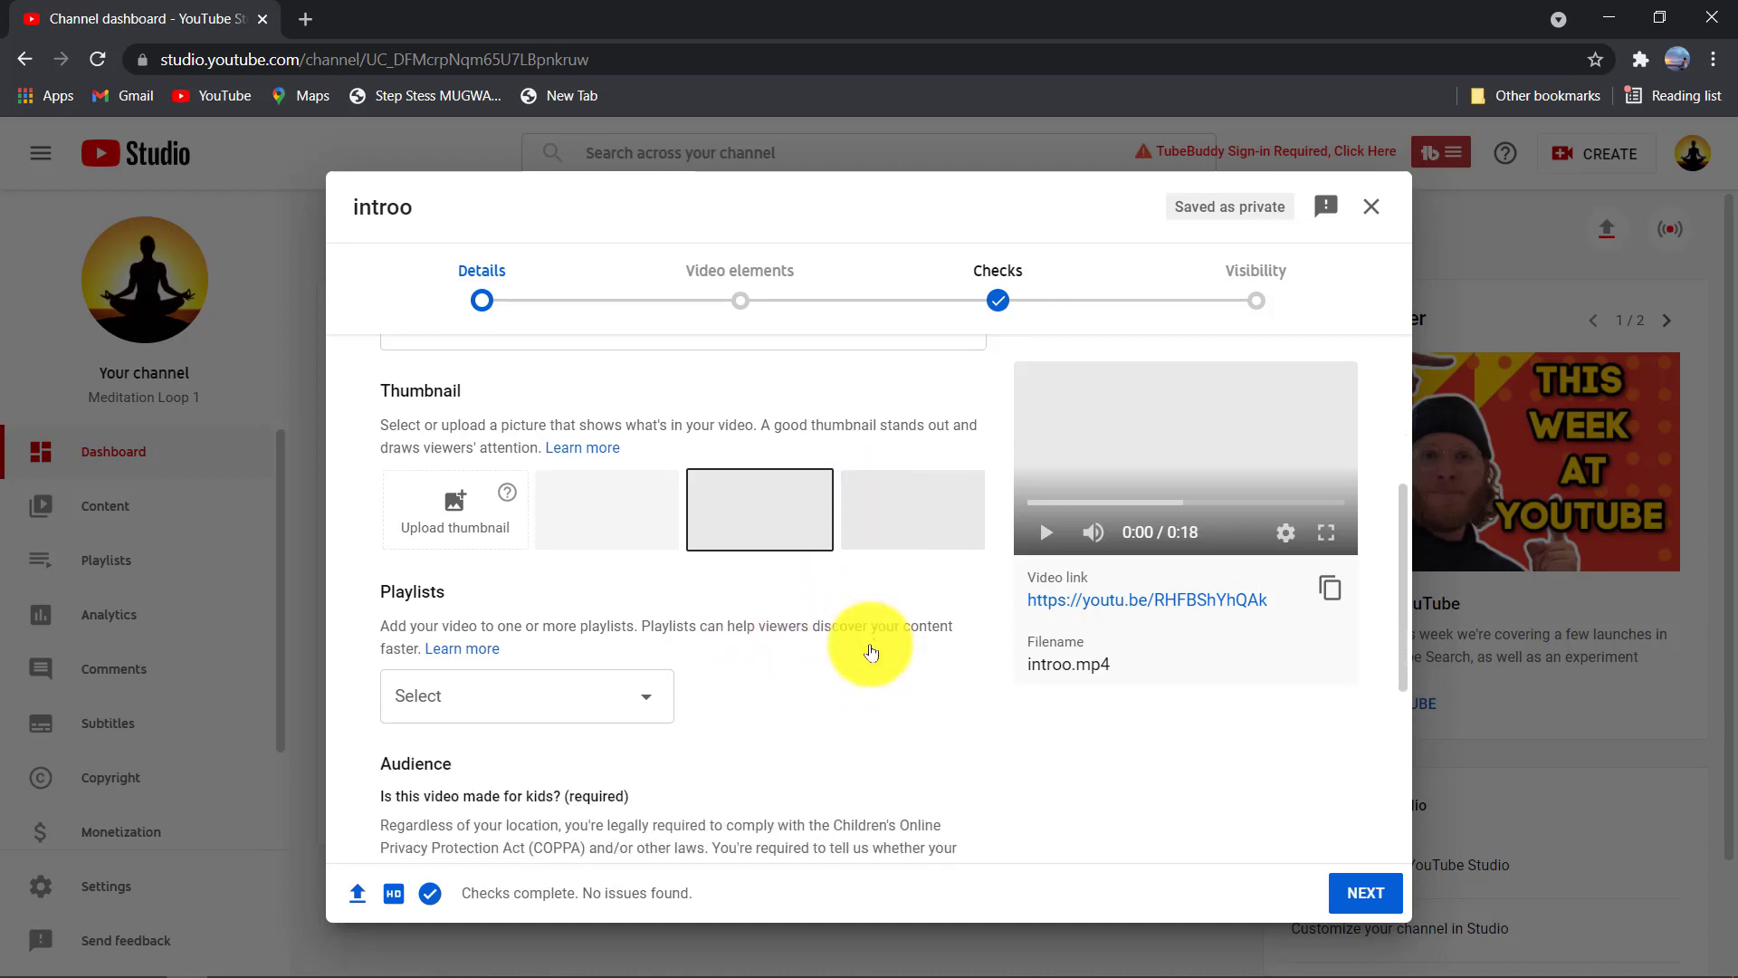
click(645, 676)
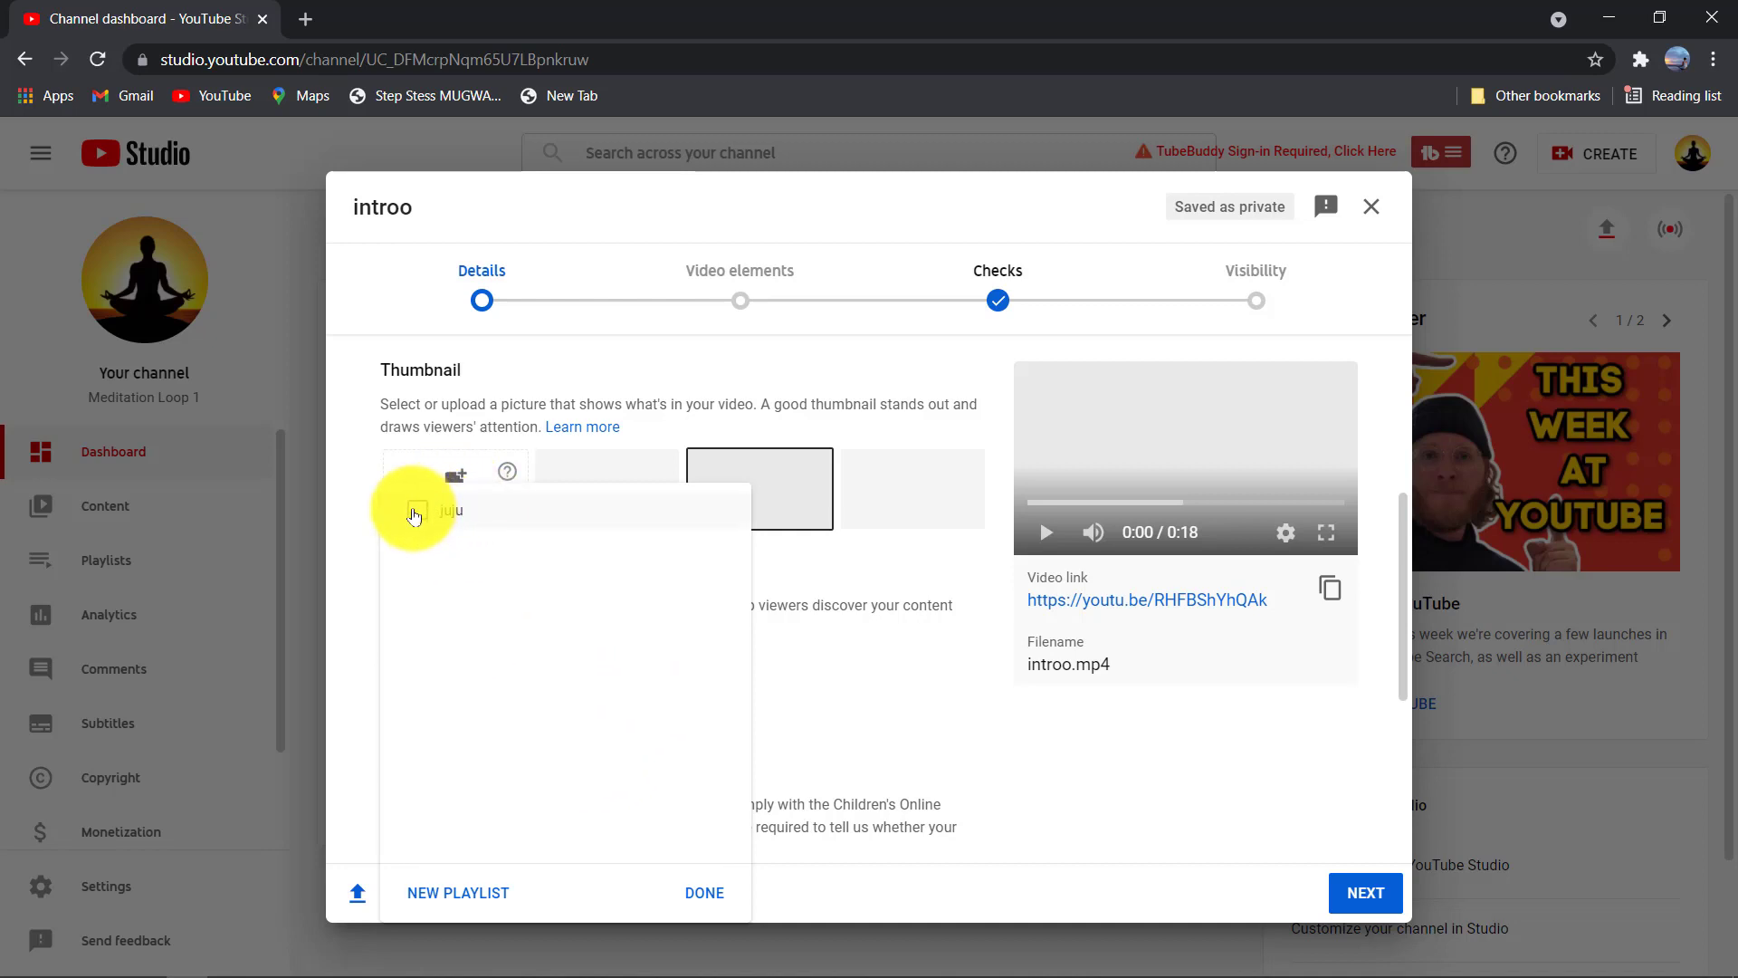
click(463, 903)
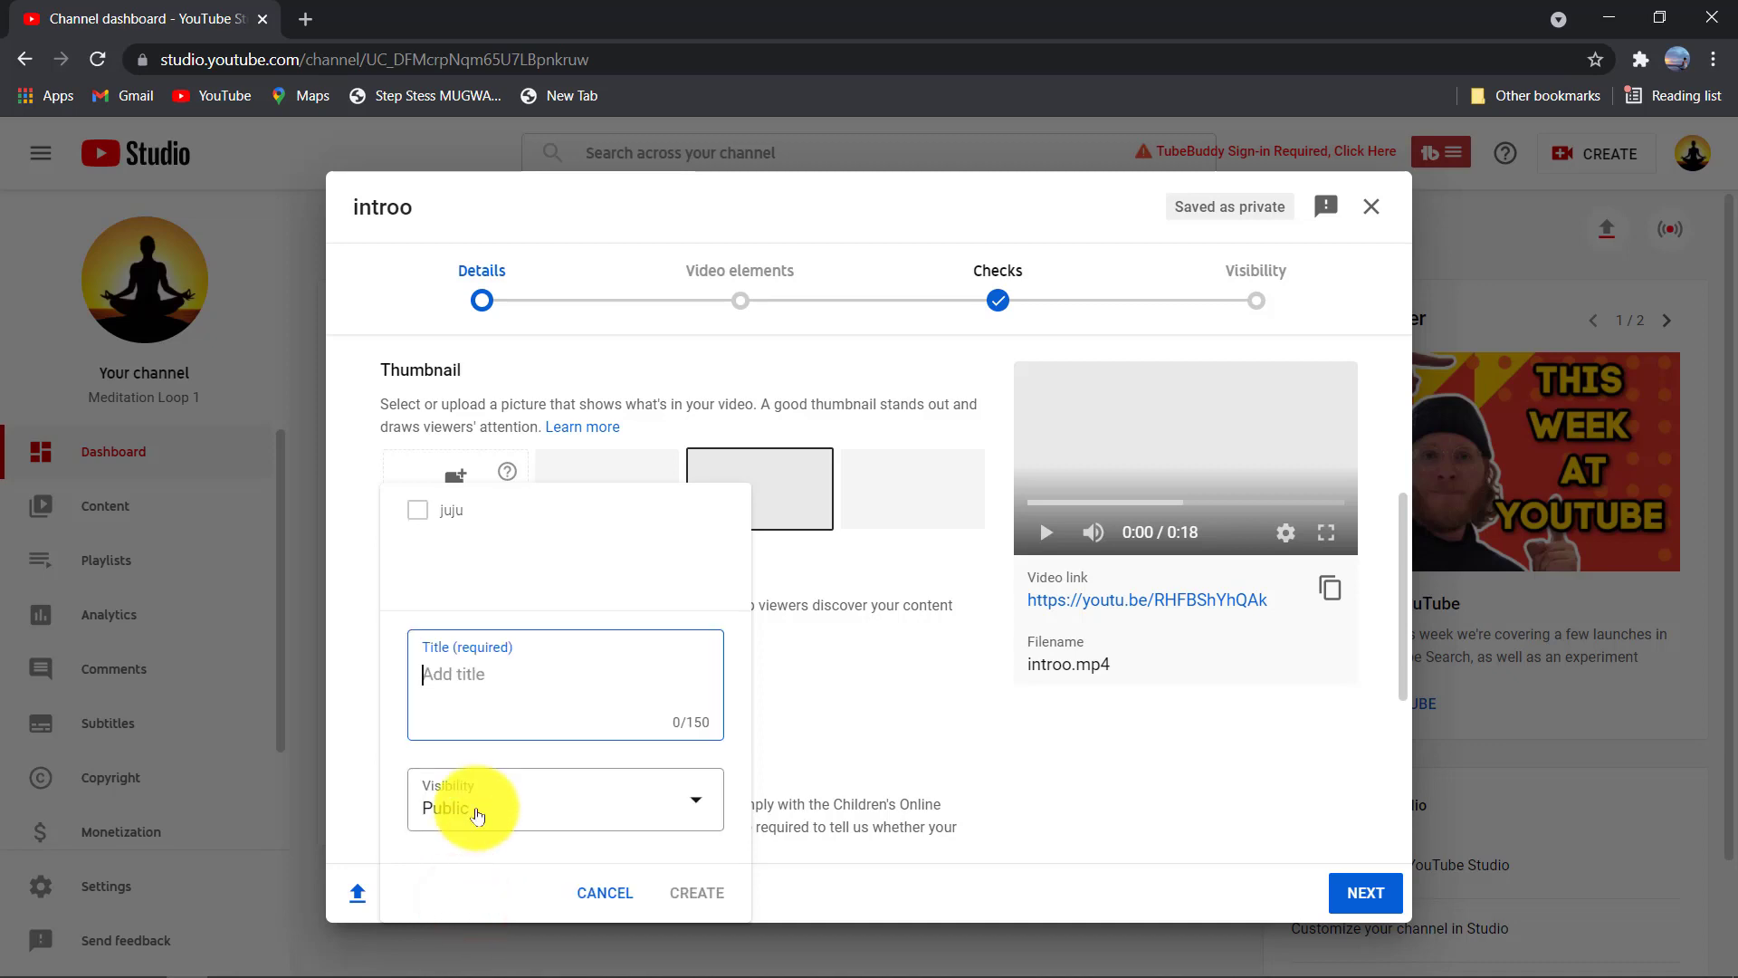
text(tutorial)
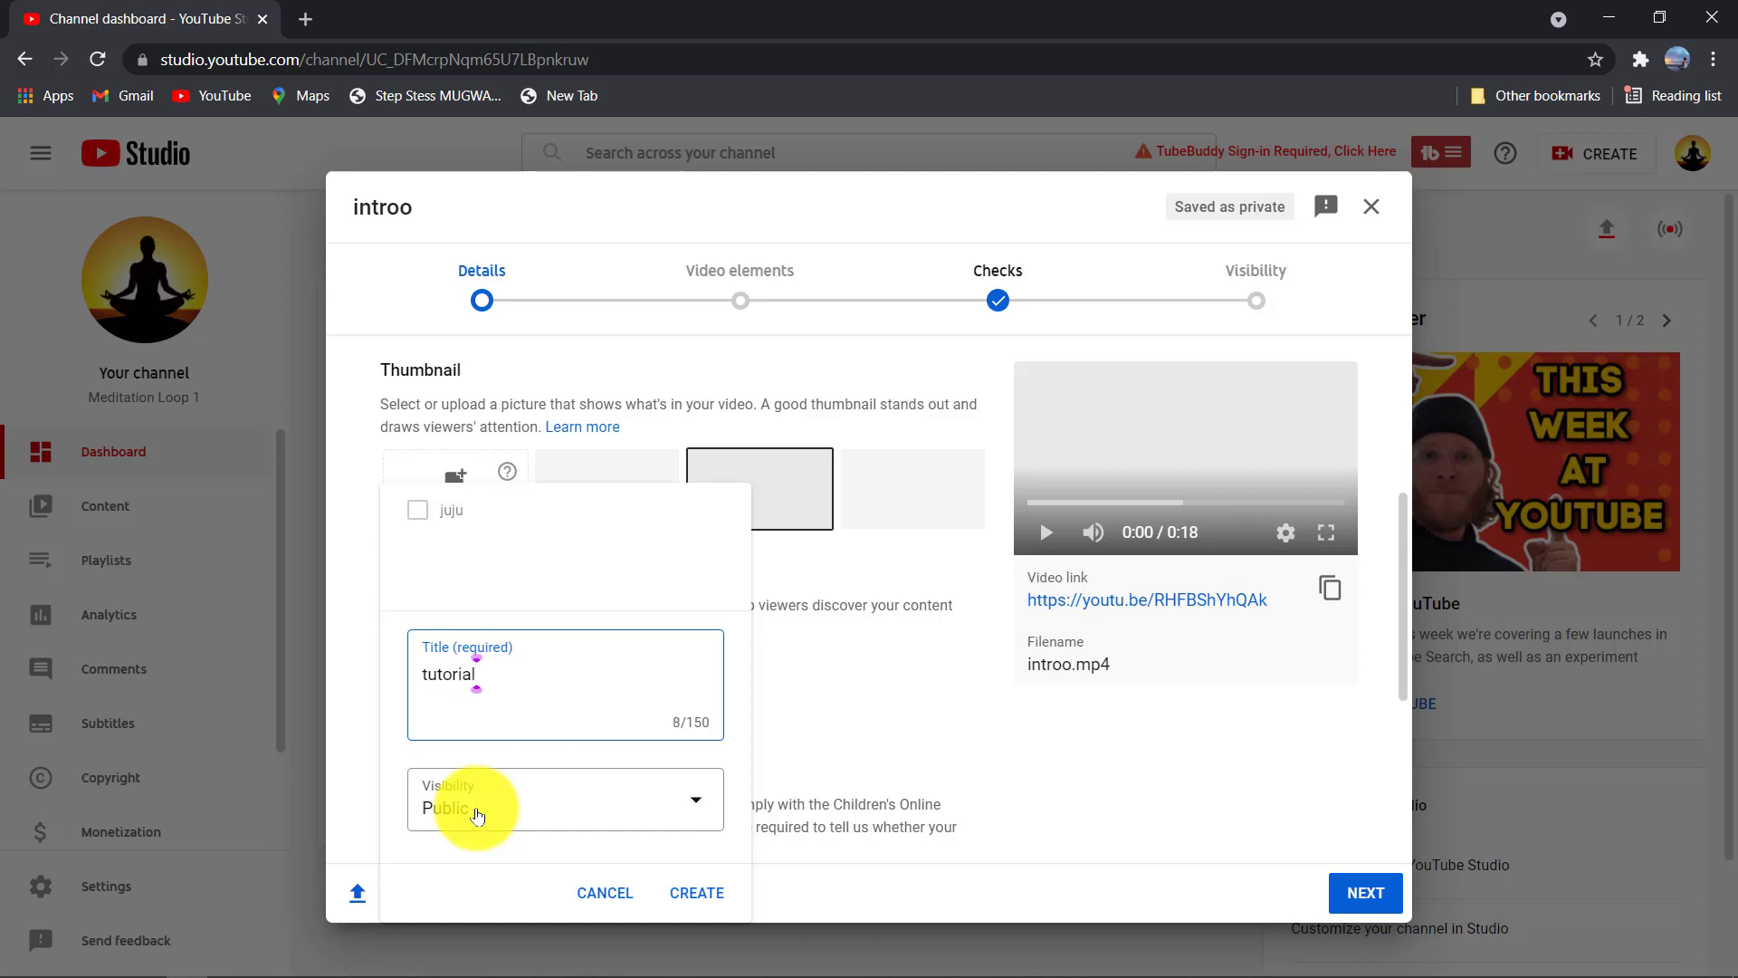
click(691, 800)
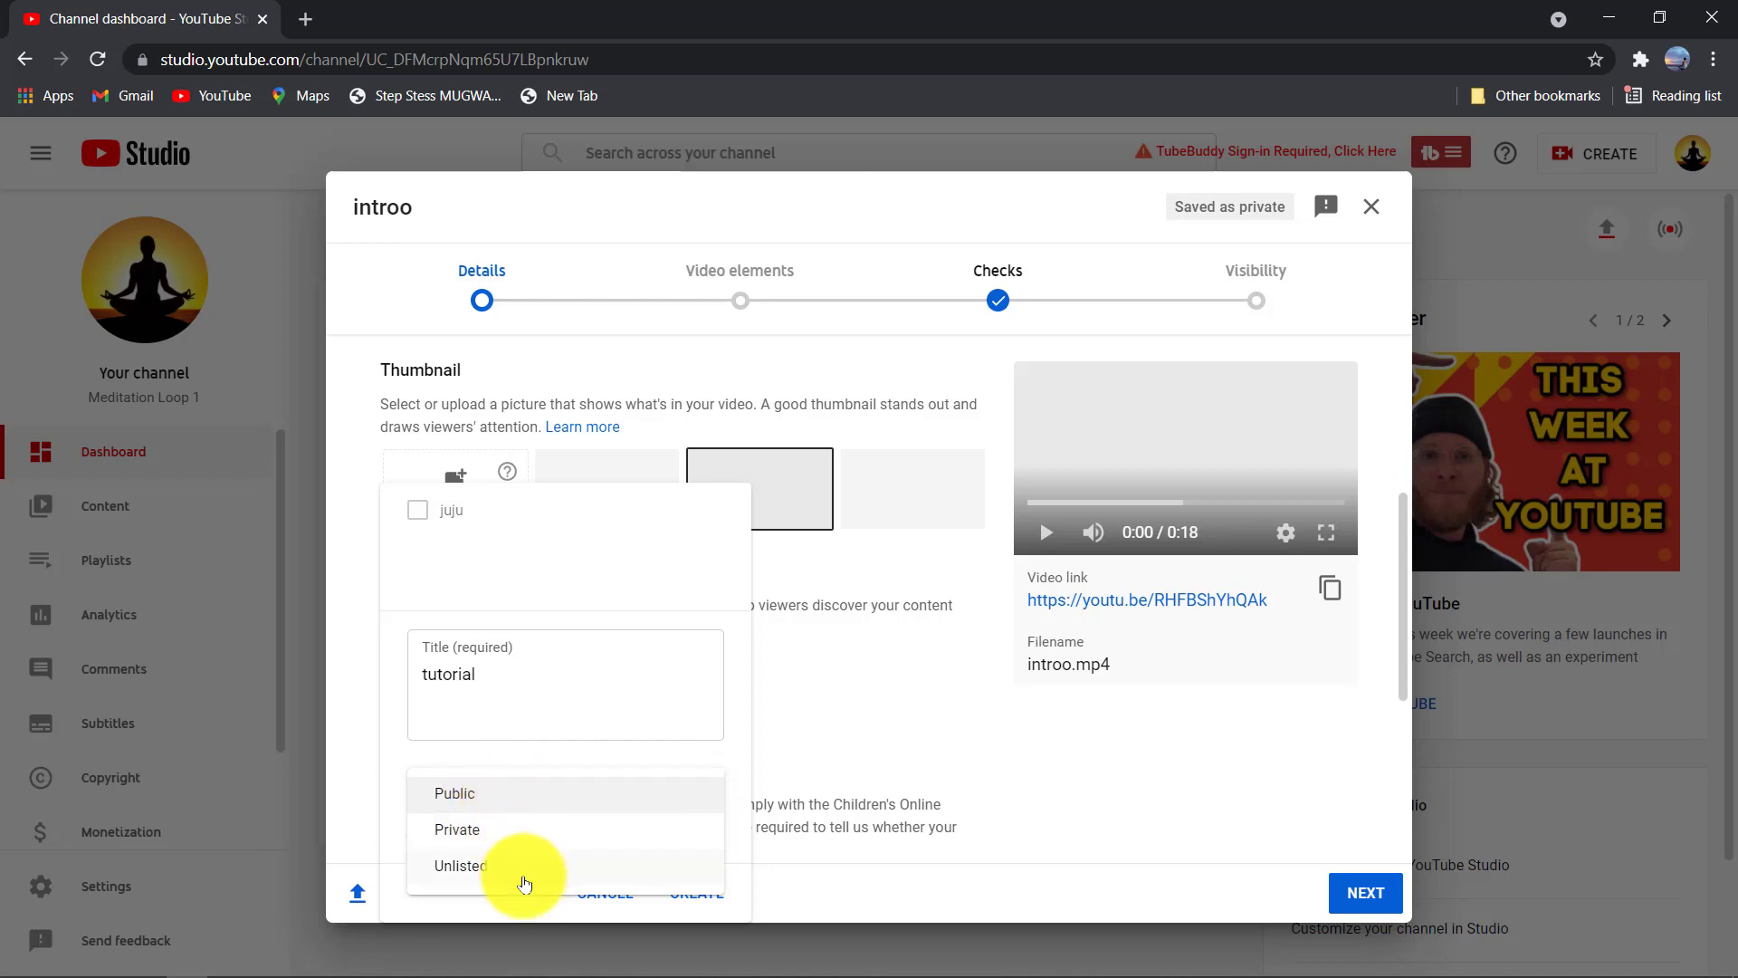
click(472, 802)
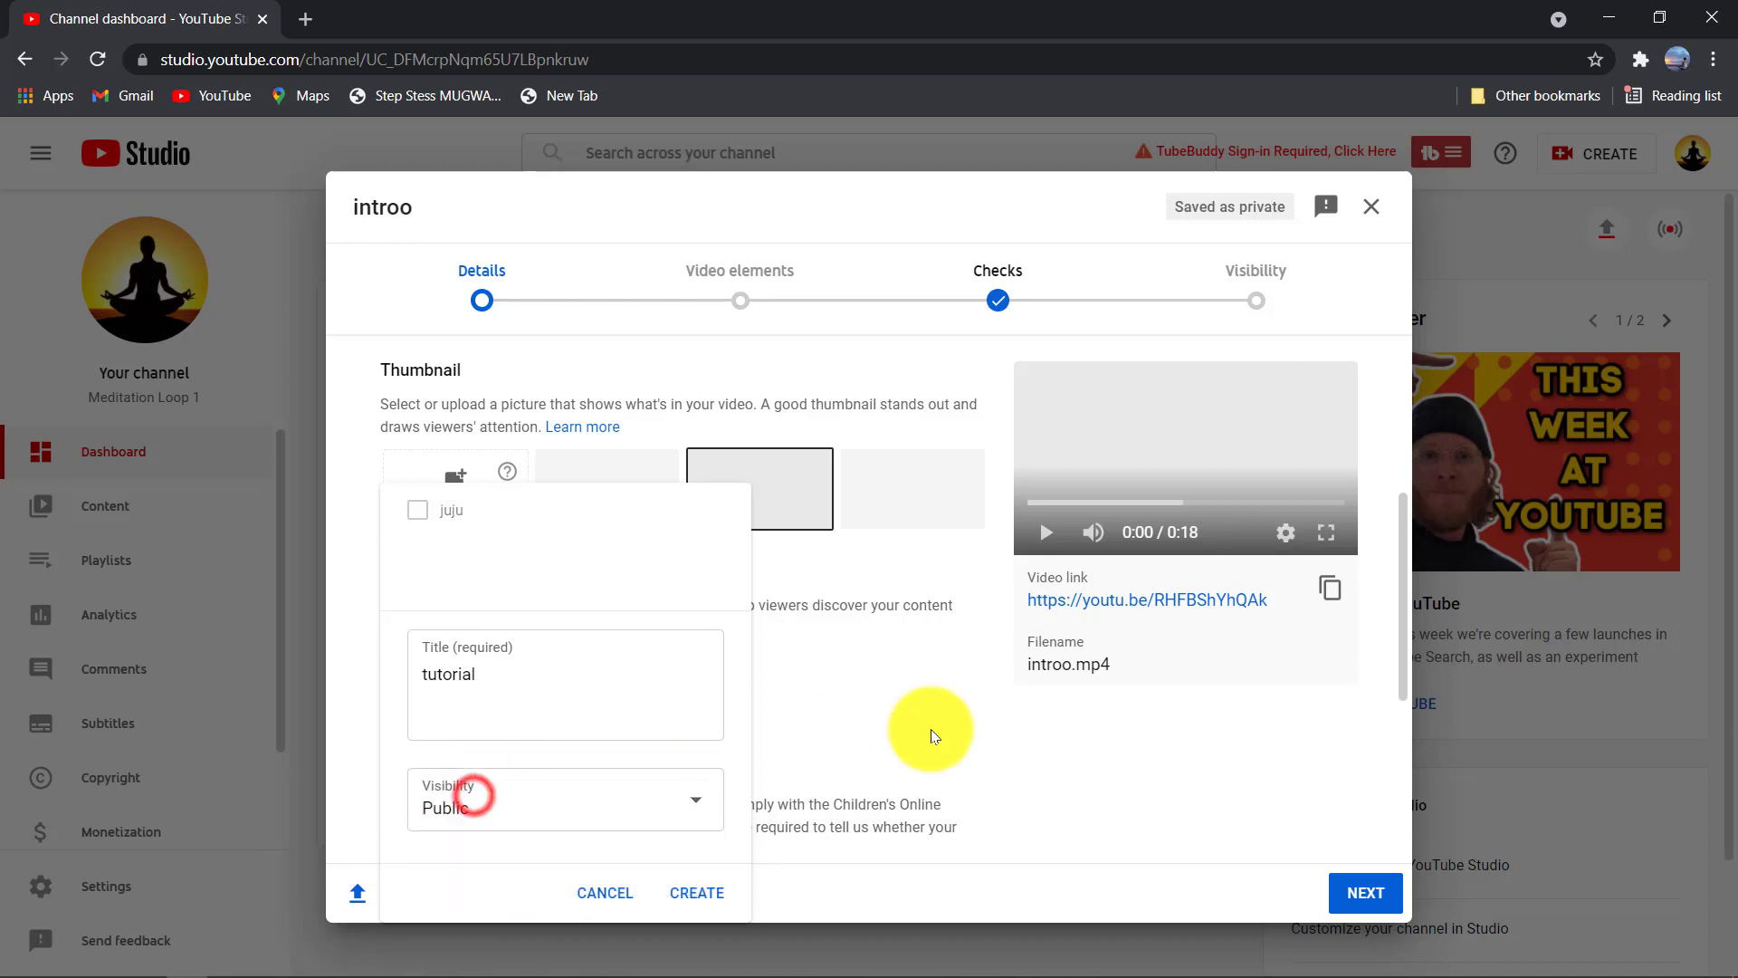
click(696, 894)
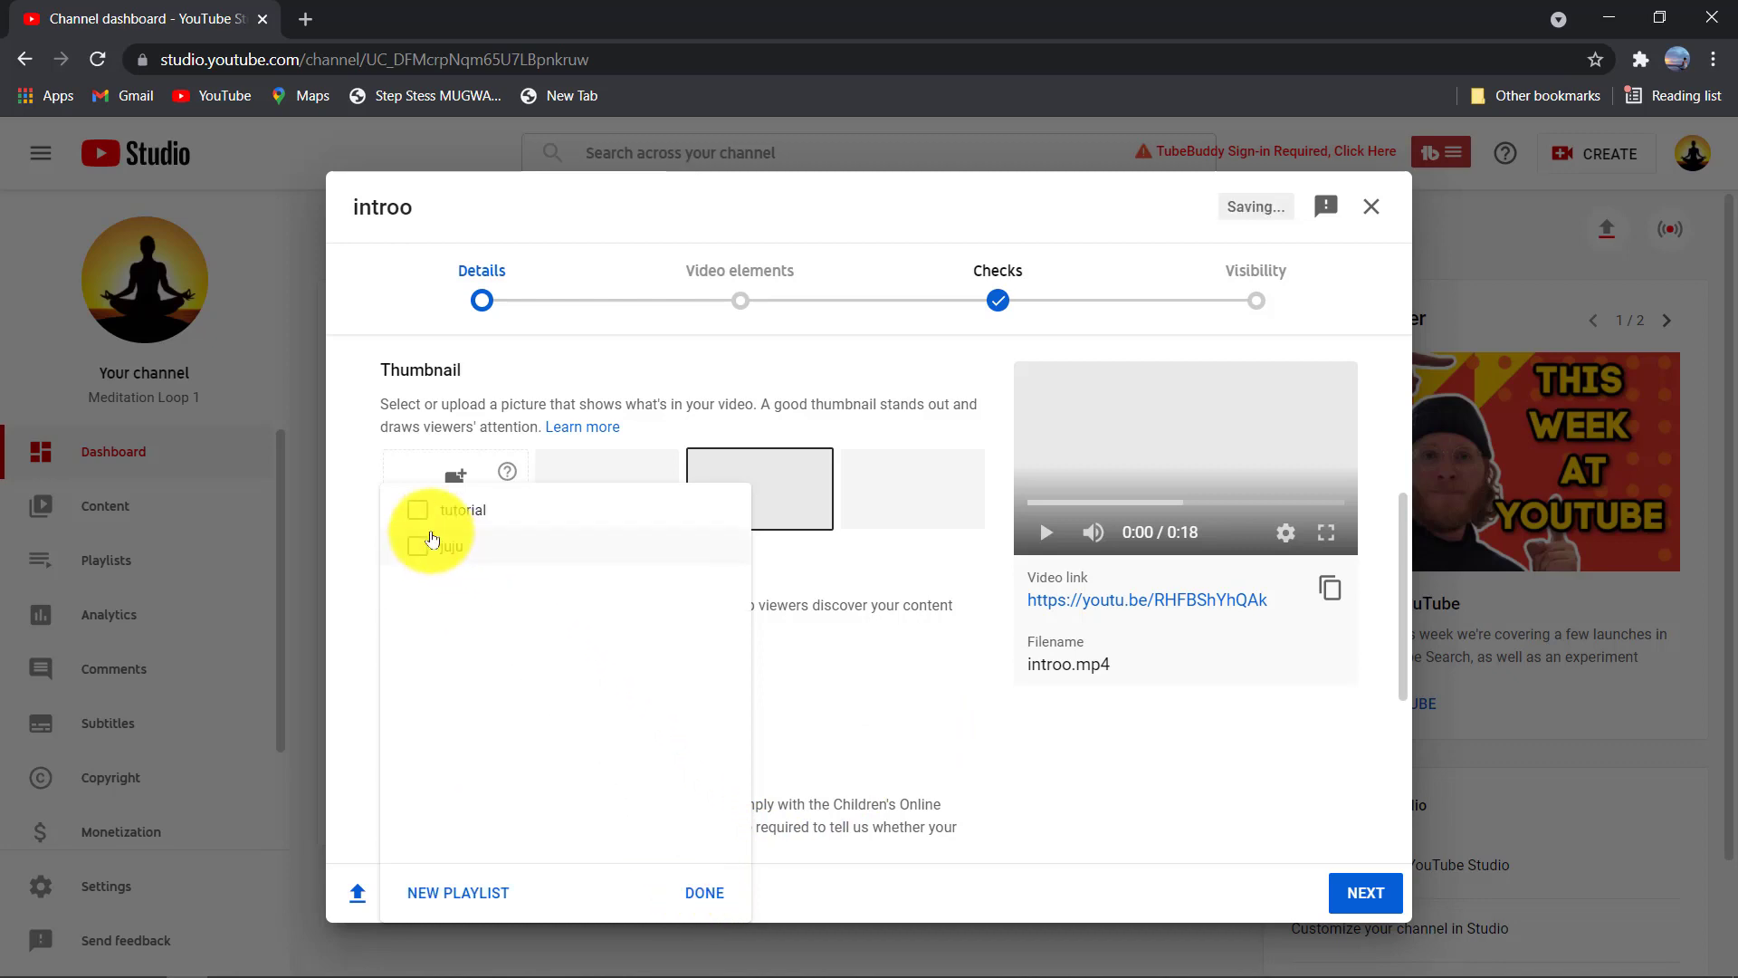
click(417, 508)
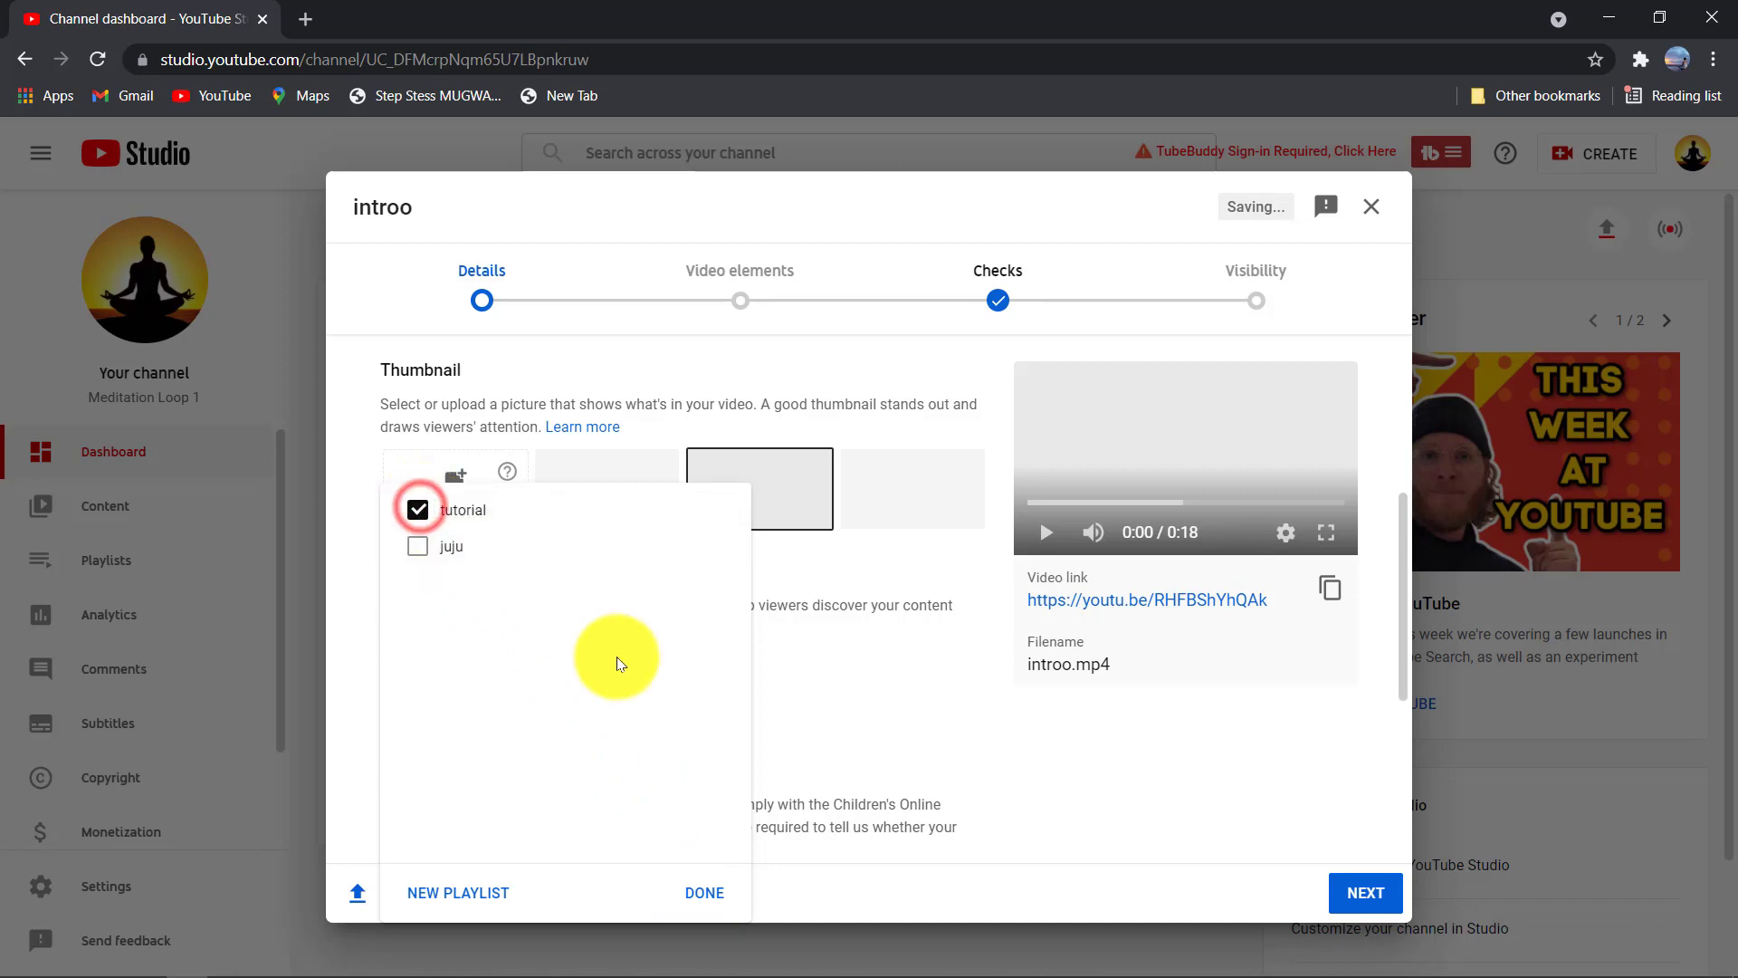
click(700, 894)
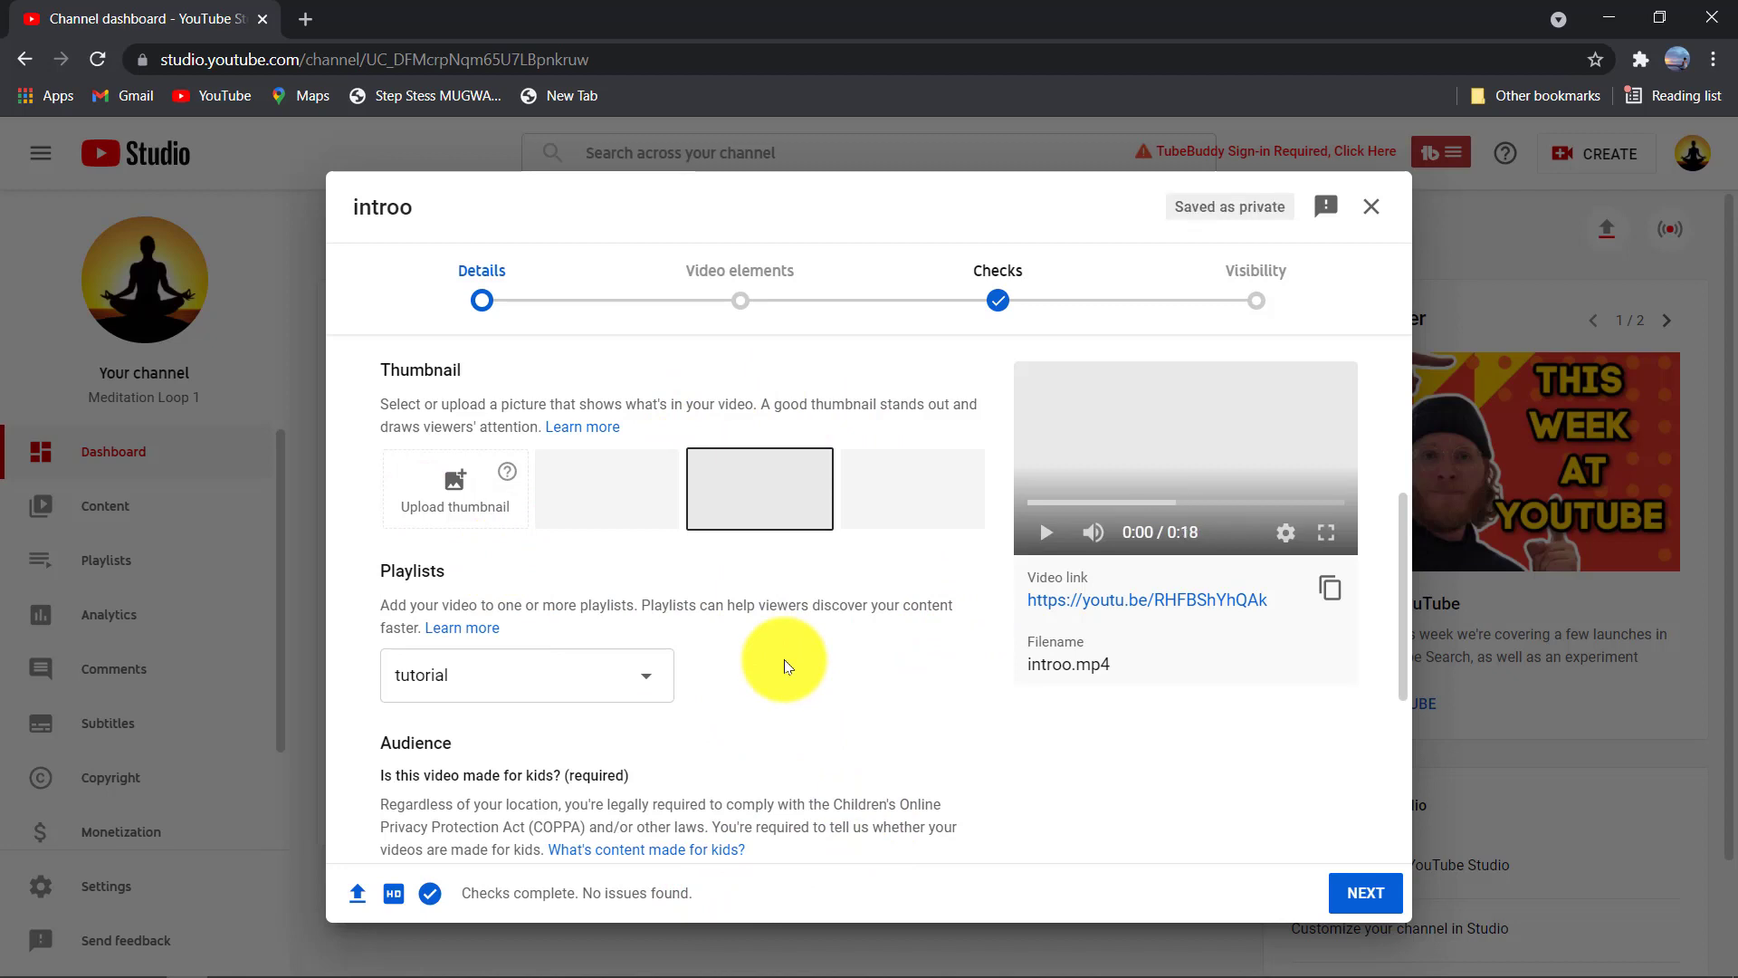
Mark the video as not made for kids and expand the advanced age restriction options
scroll(786, 666, down, 3)
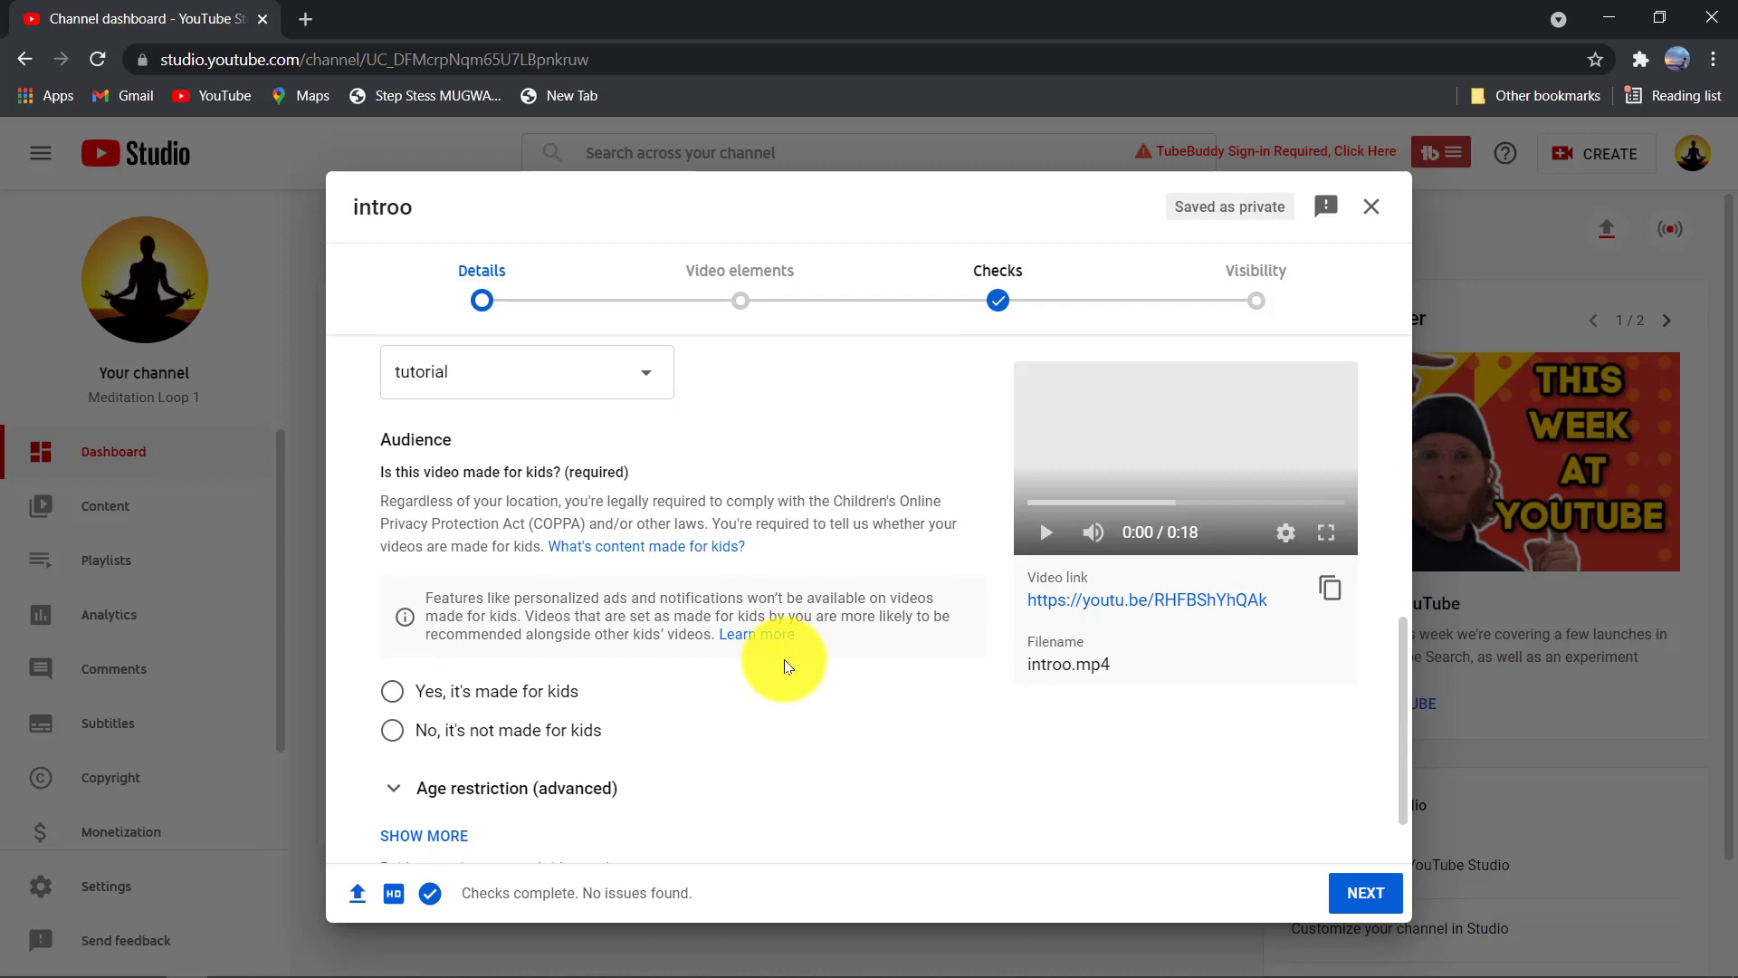
scroll(786, 665, down, 1)
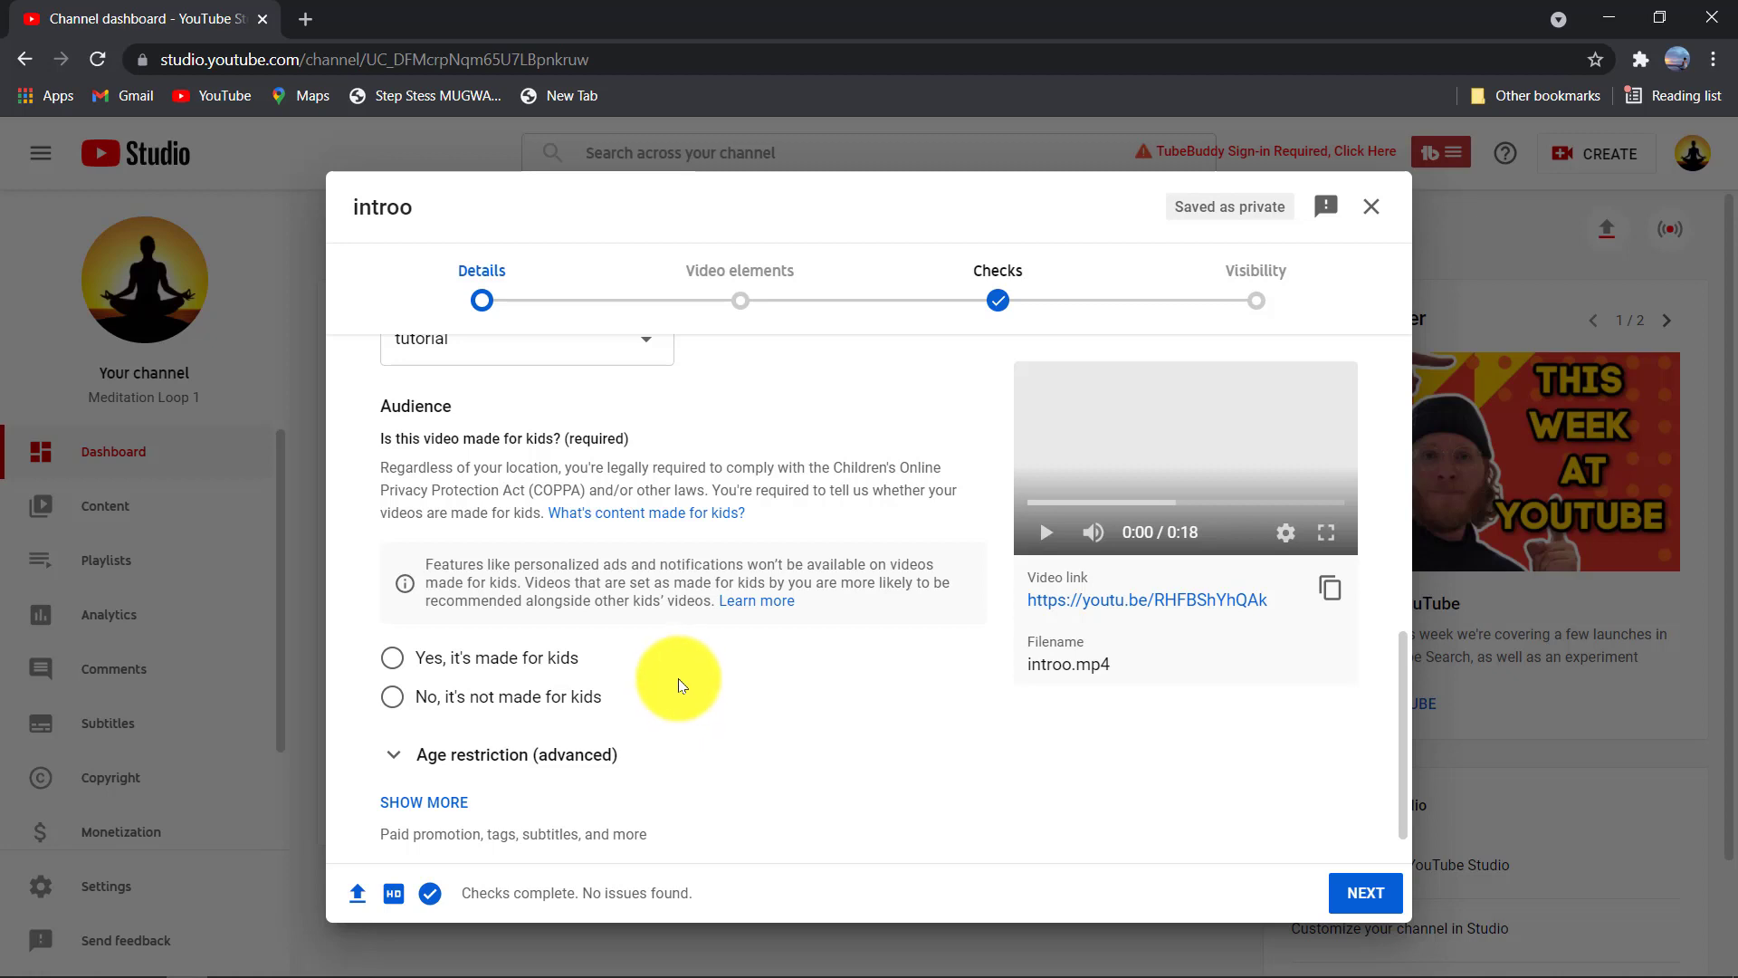
click(395, 701)
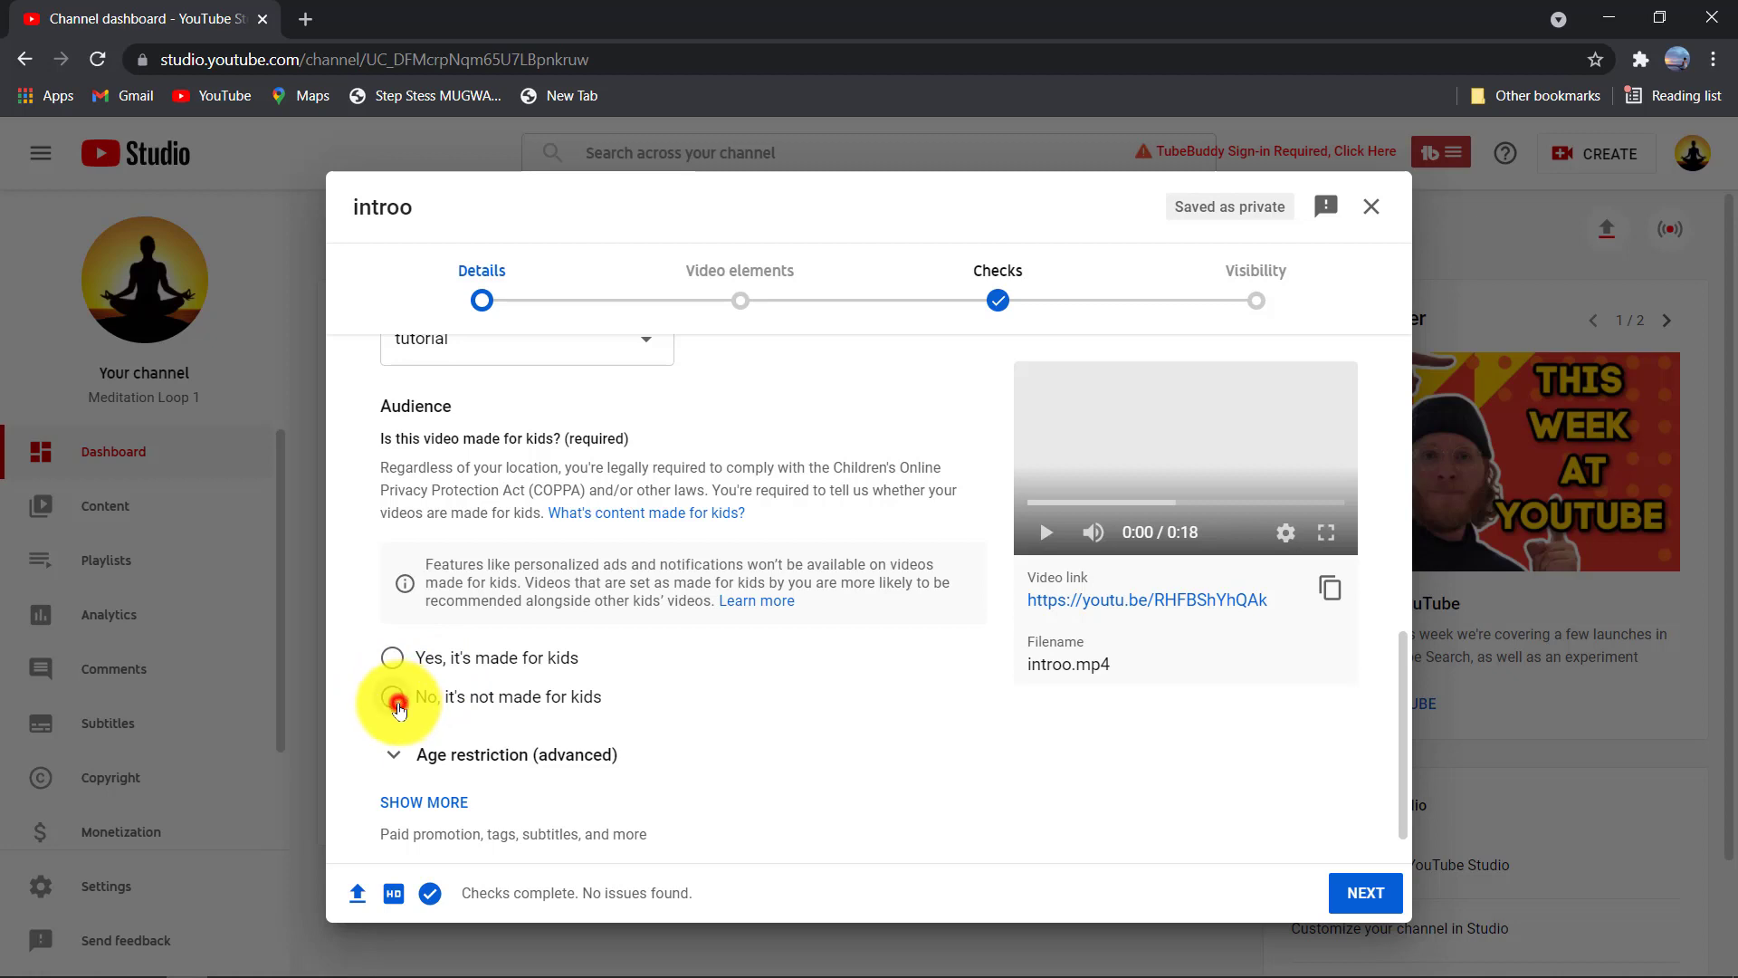
click(399, 763)
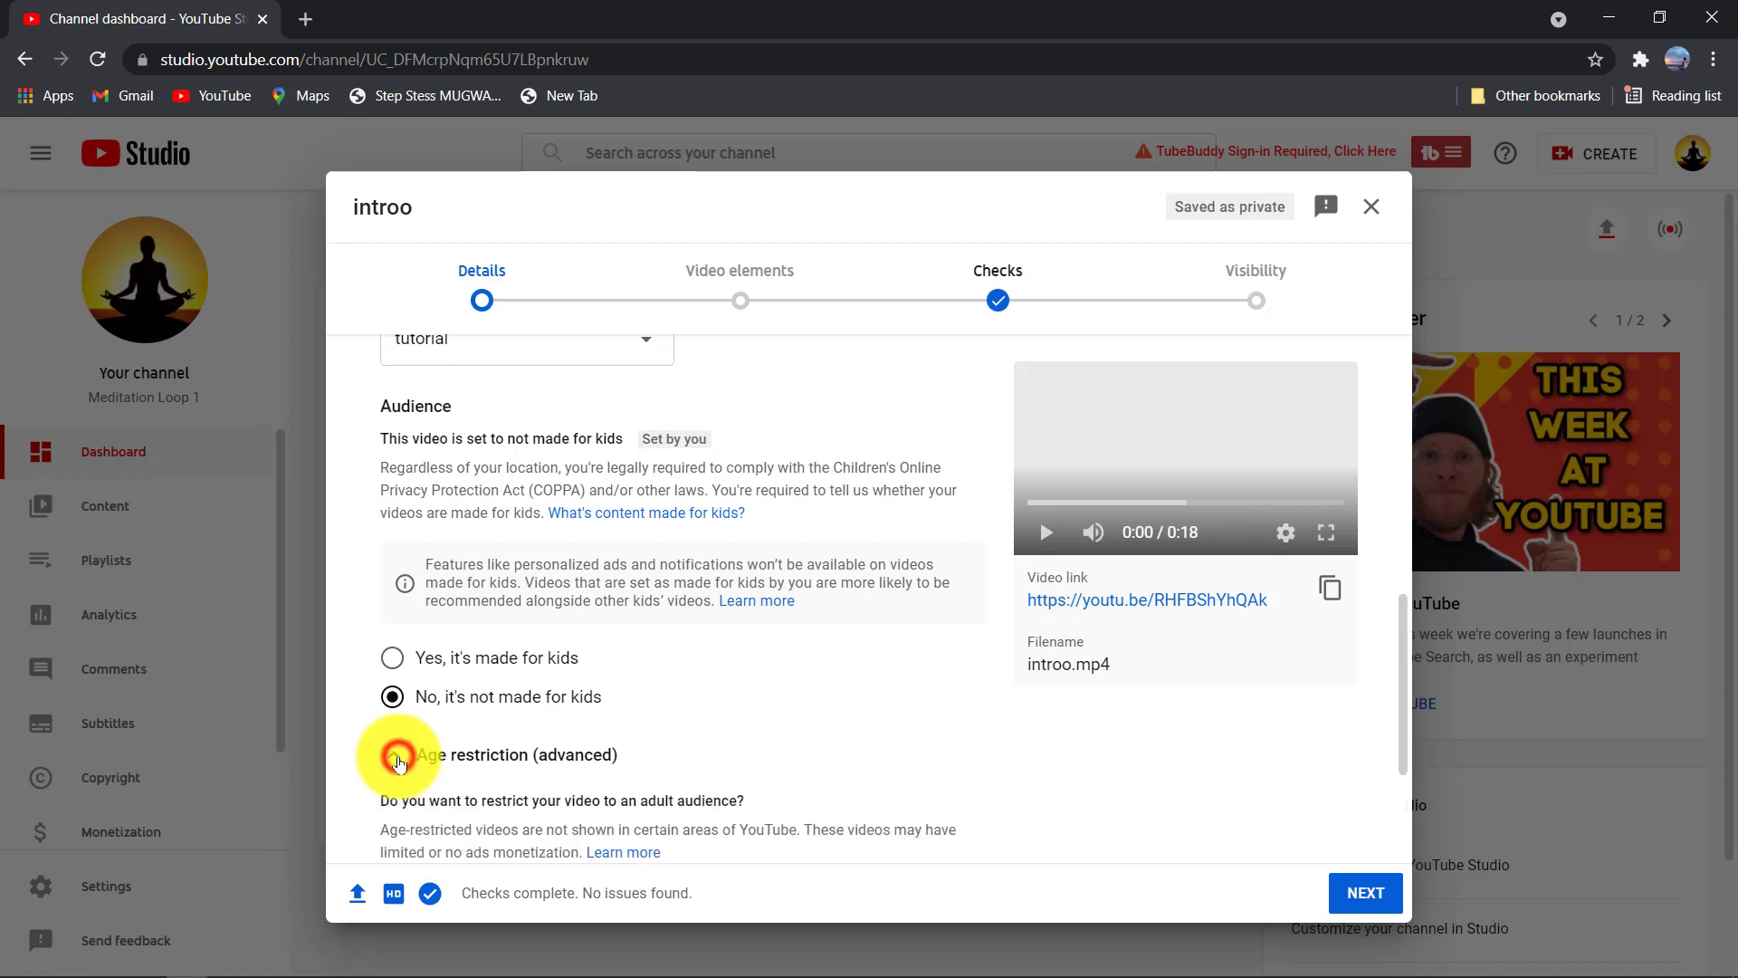
scroll(404, 759, down, 3)
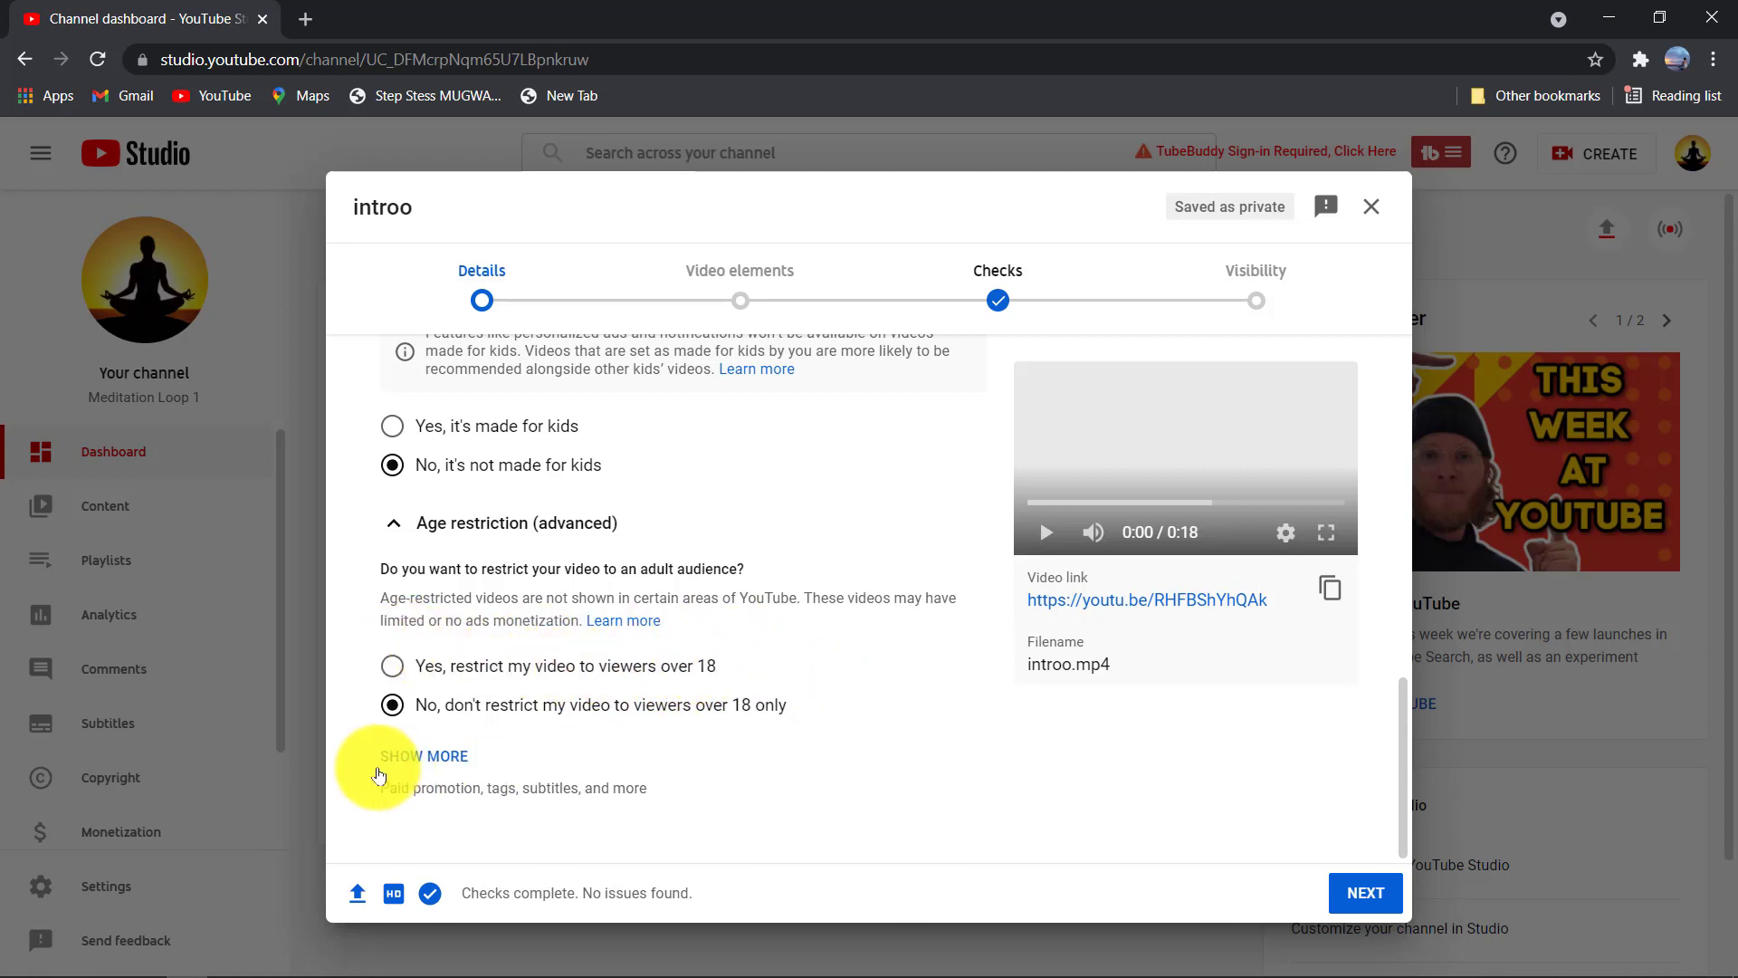
Show the additional video details and add the tag tutorial
click(405, 761)
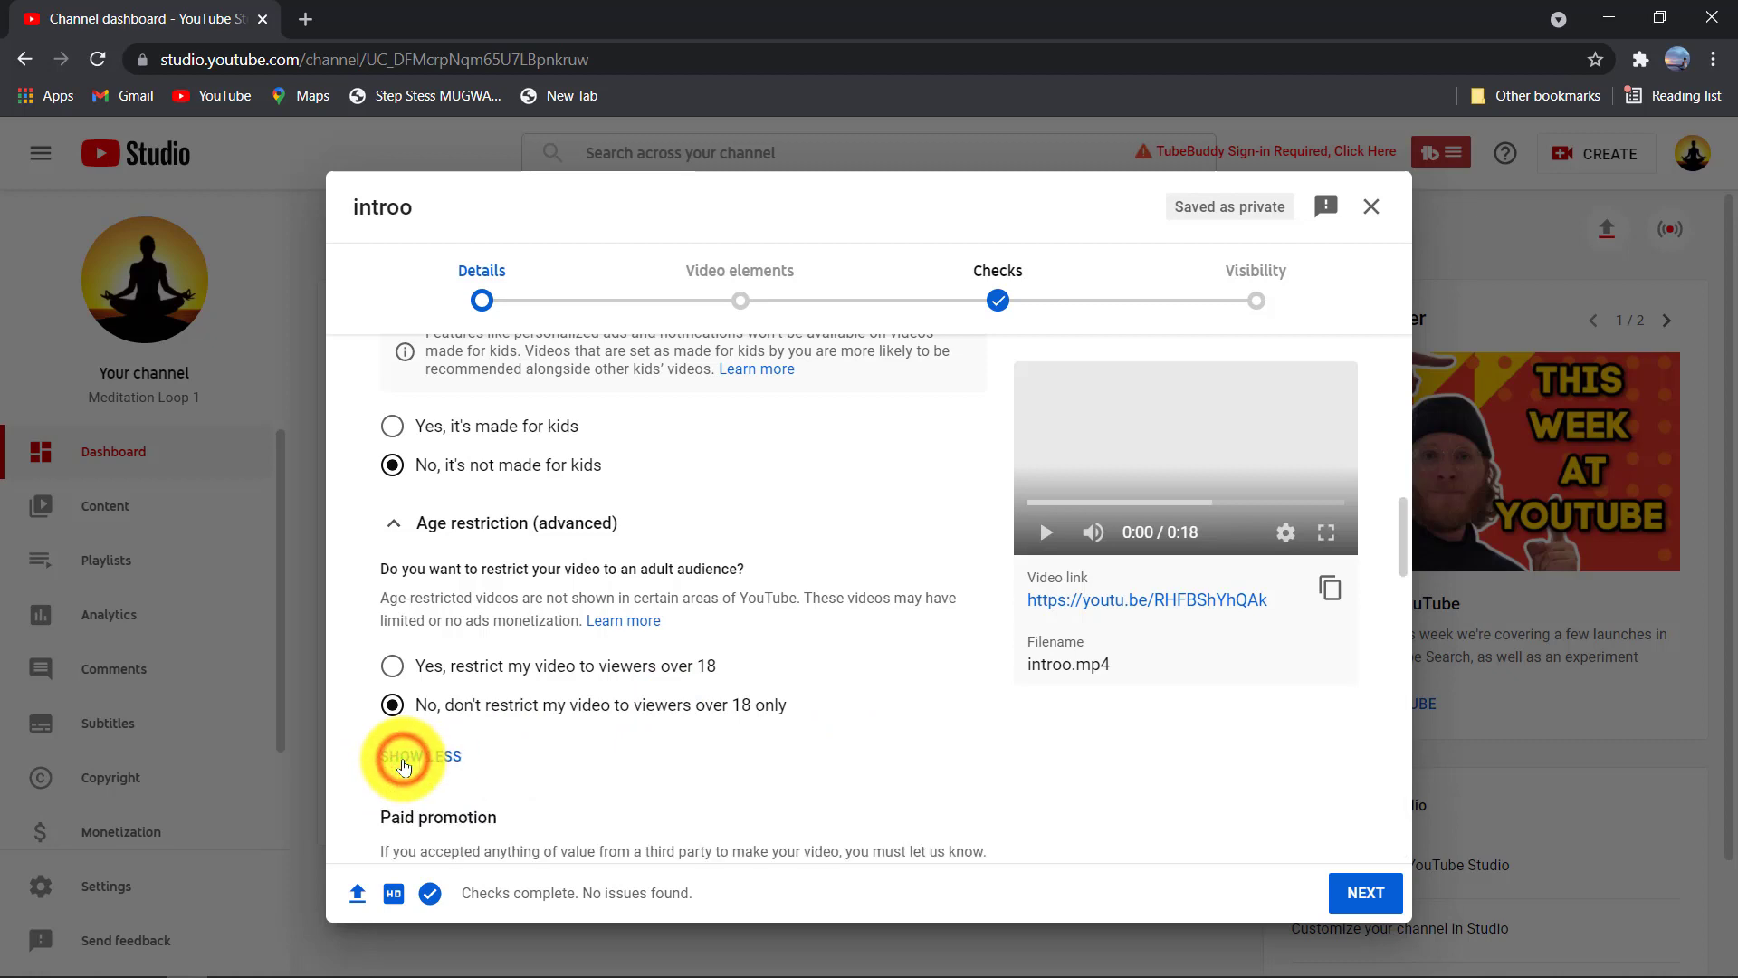
scroll(404, 767, down, 4)
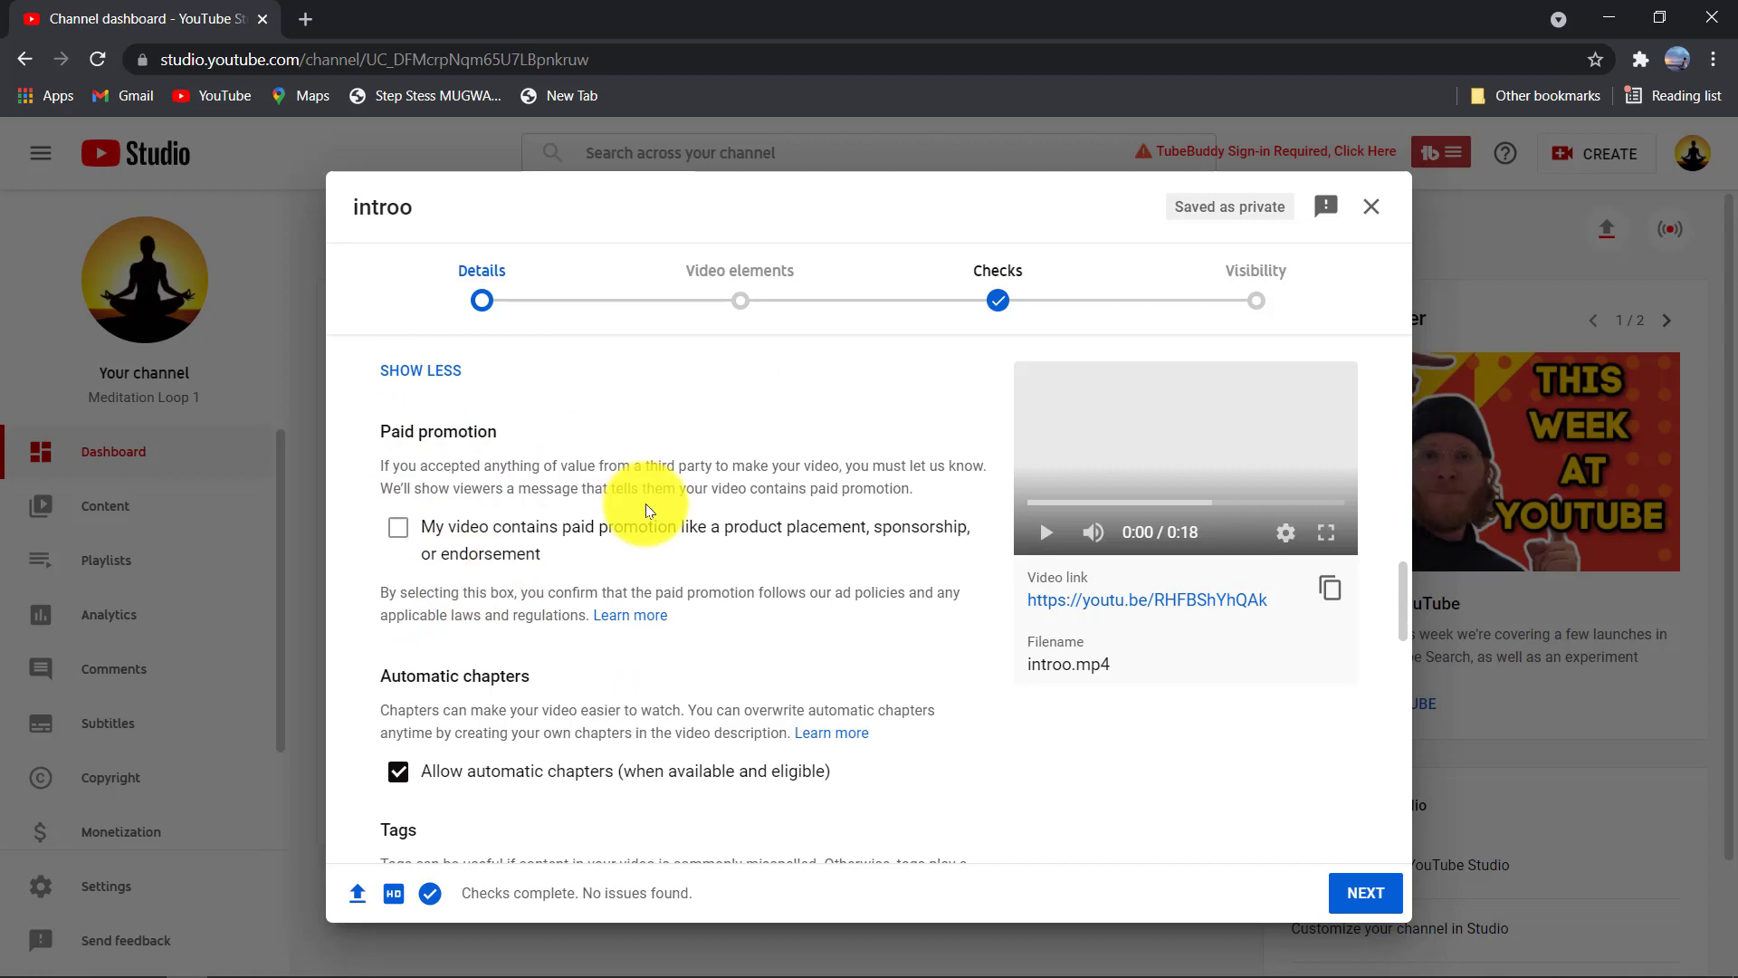
scroll(645, 508, down, 1)
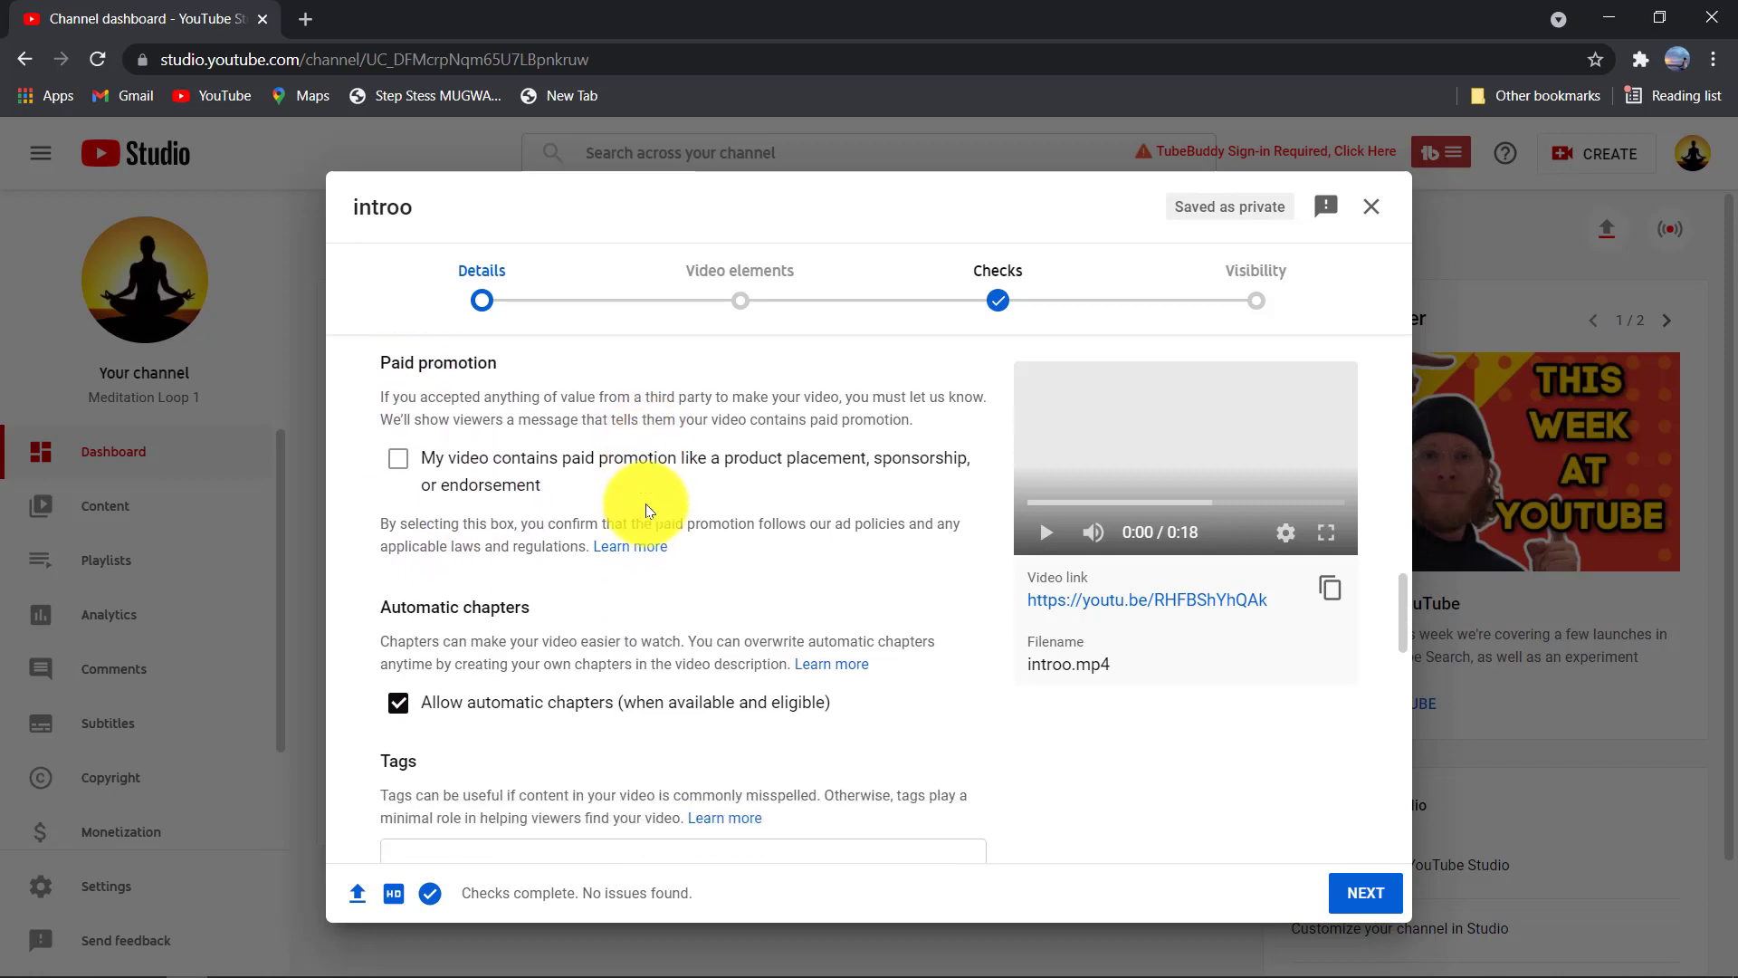
scroll(645, 504, down, 3)
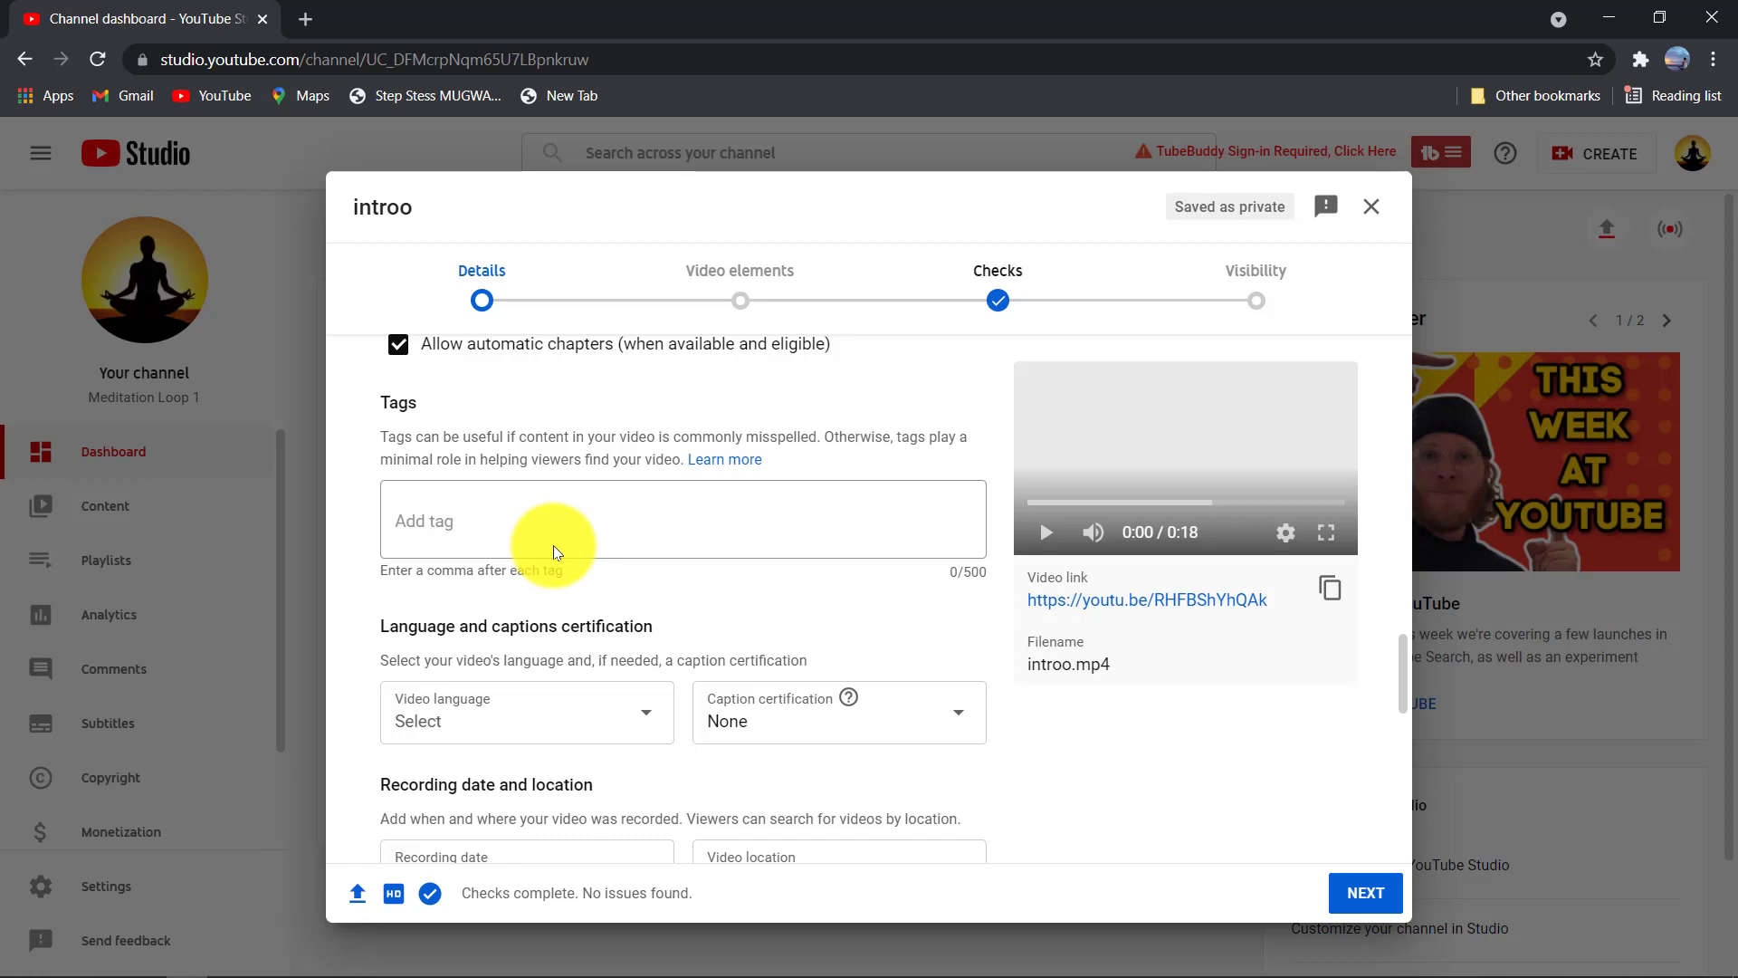
click(524, 515)
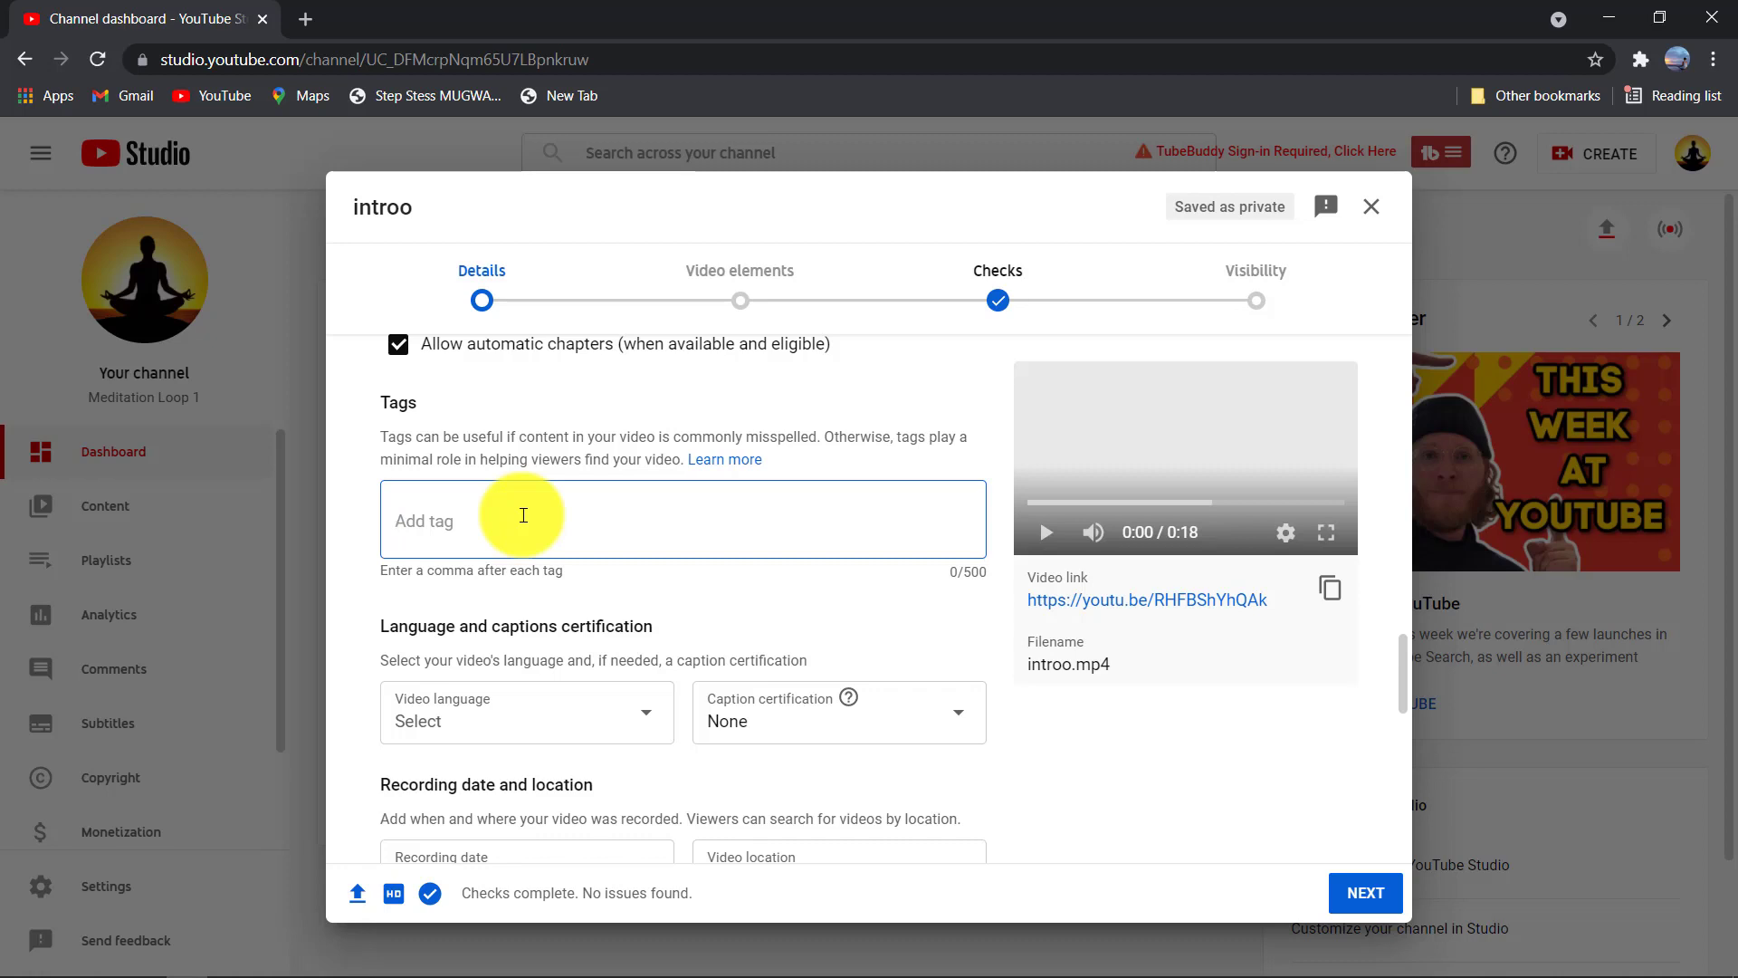
text(tutorial,)
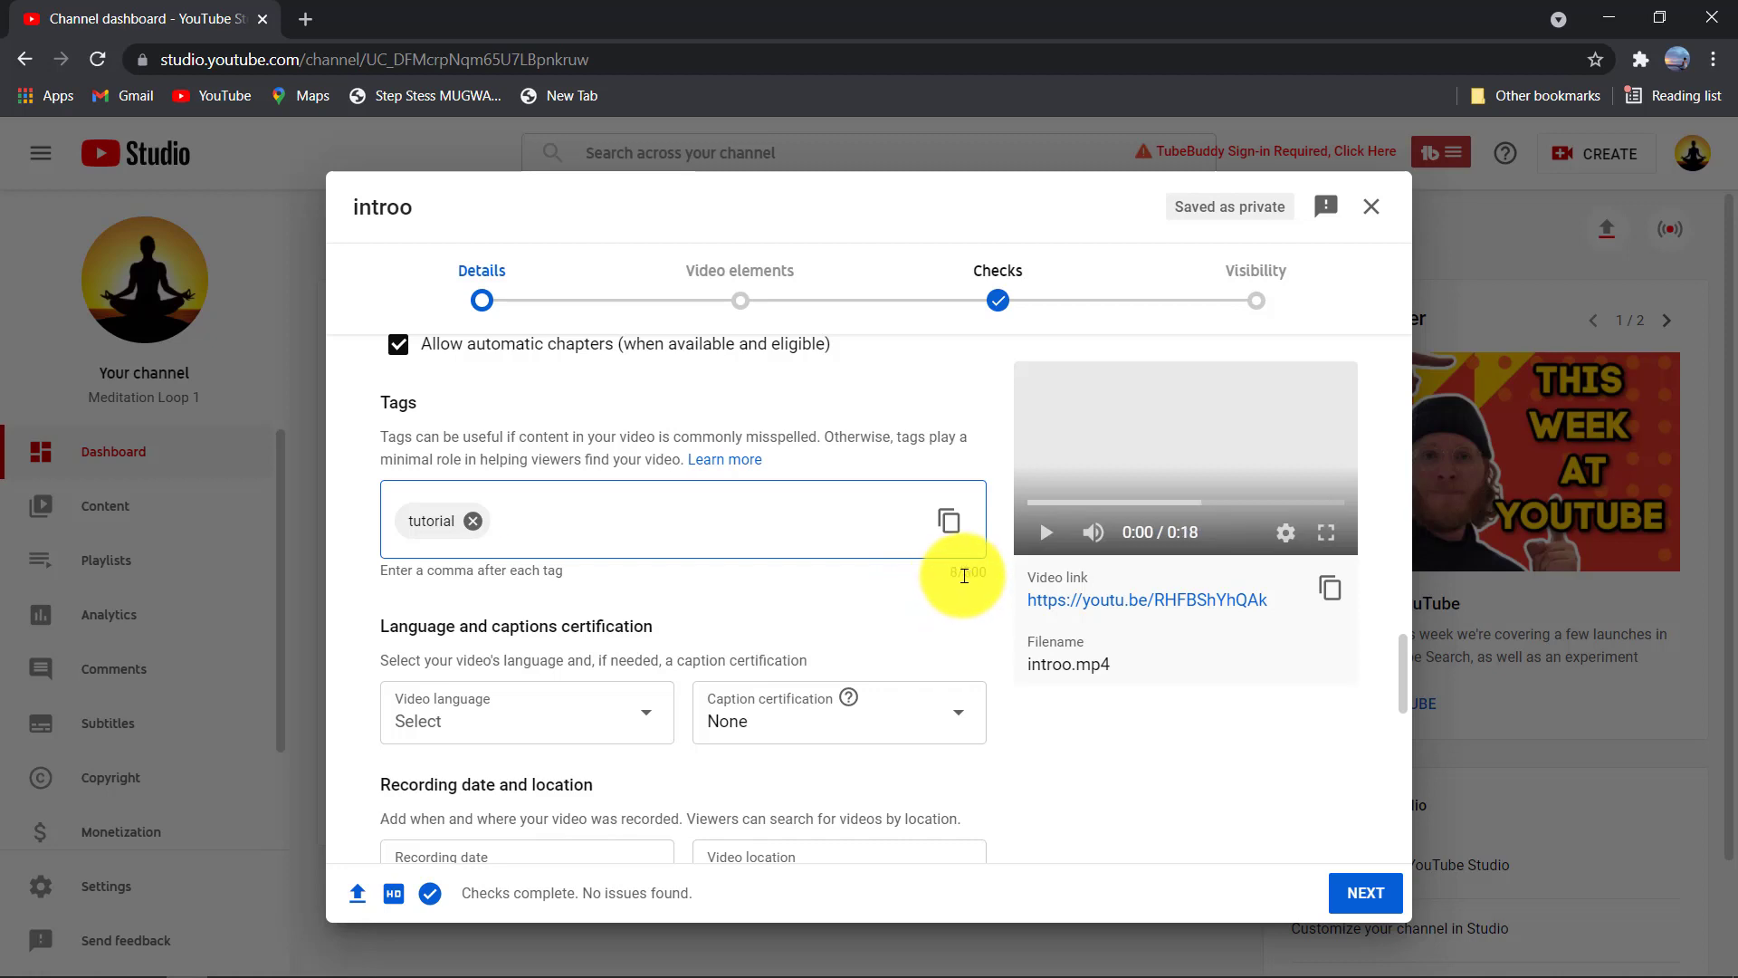
drag(964, 576, 990, 581)
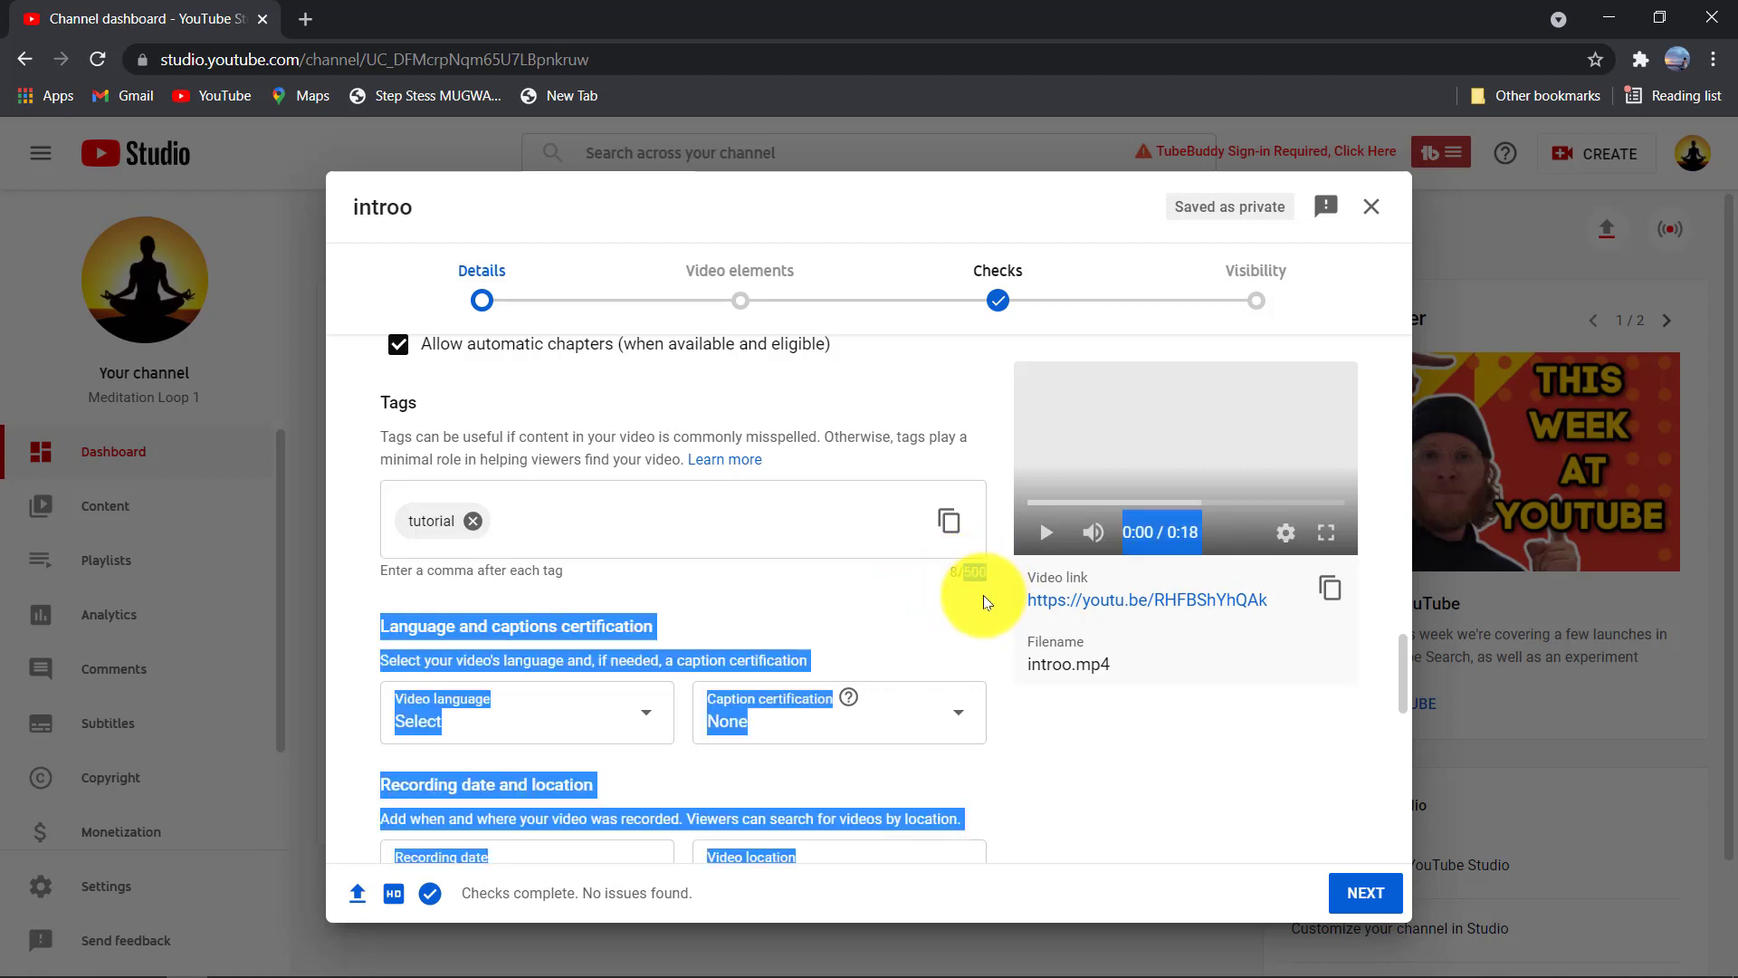
click(983, 599)
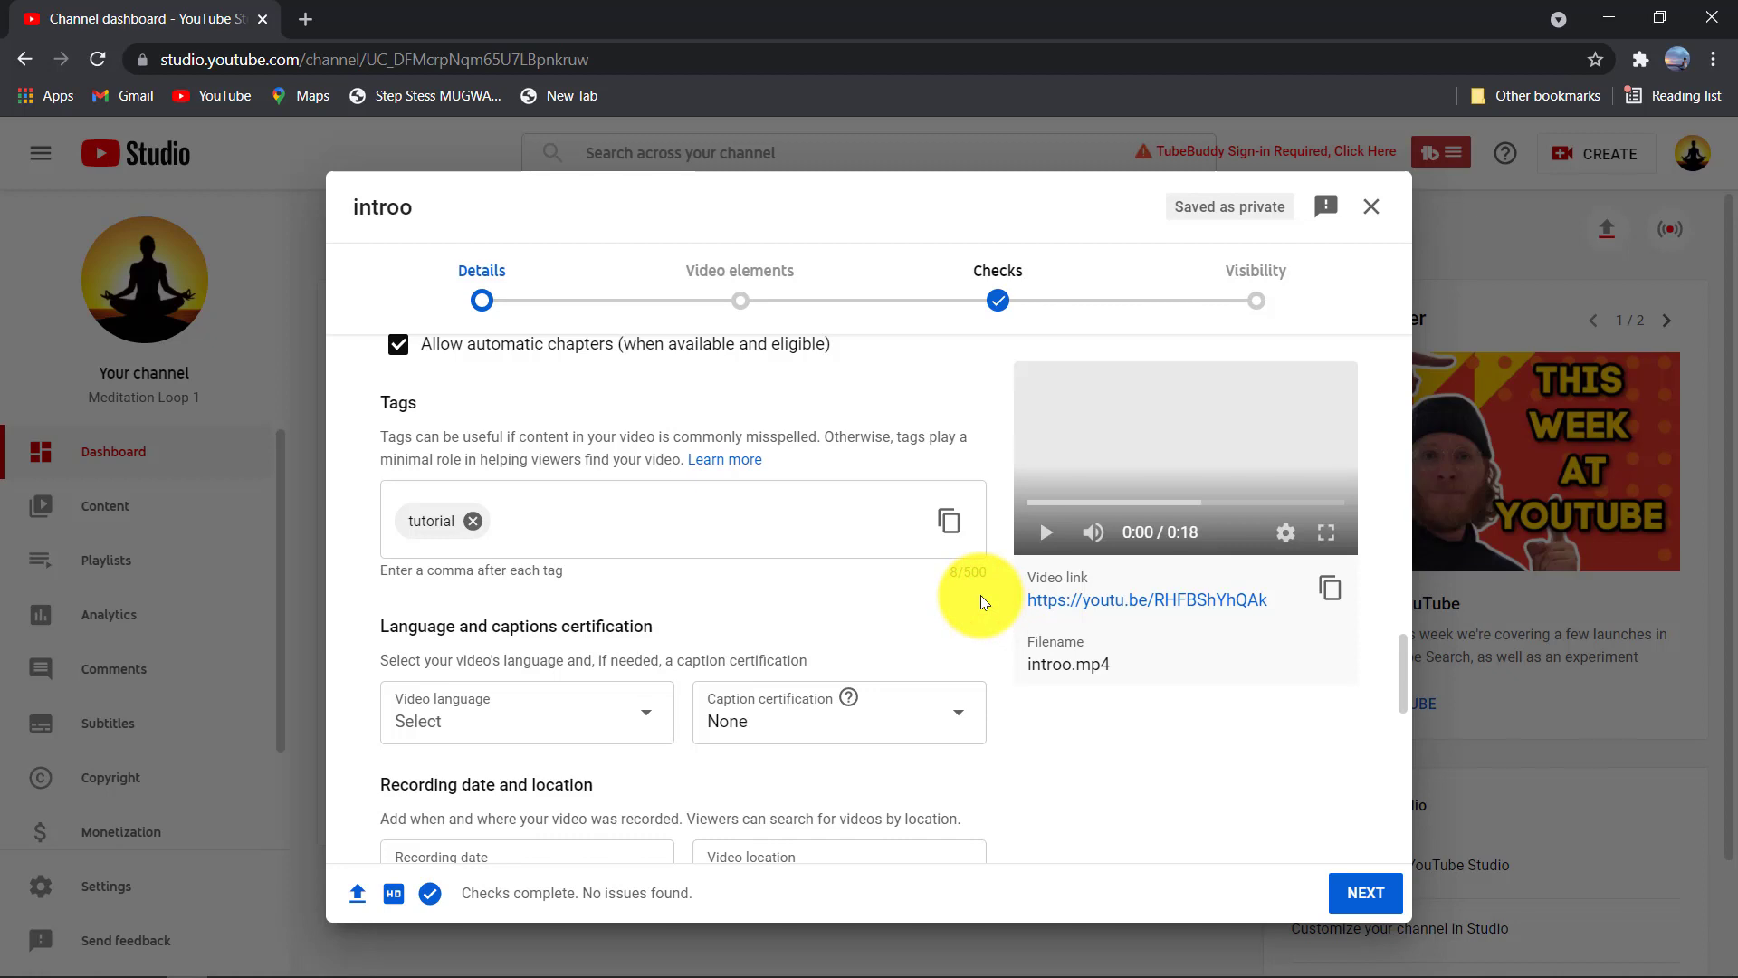
Set the video's category to Education
scroll(980, 595, down, 5)
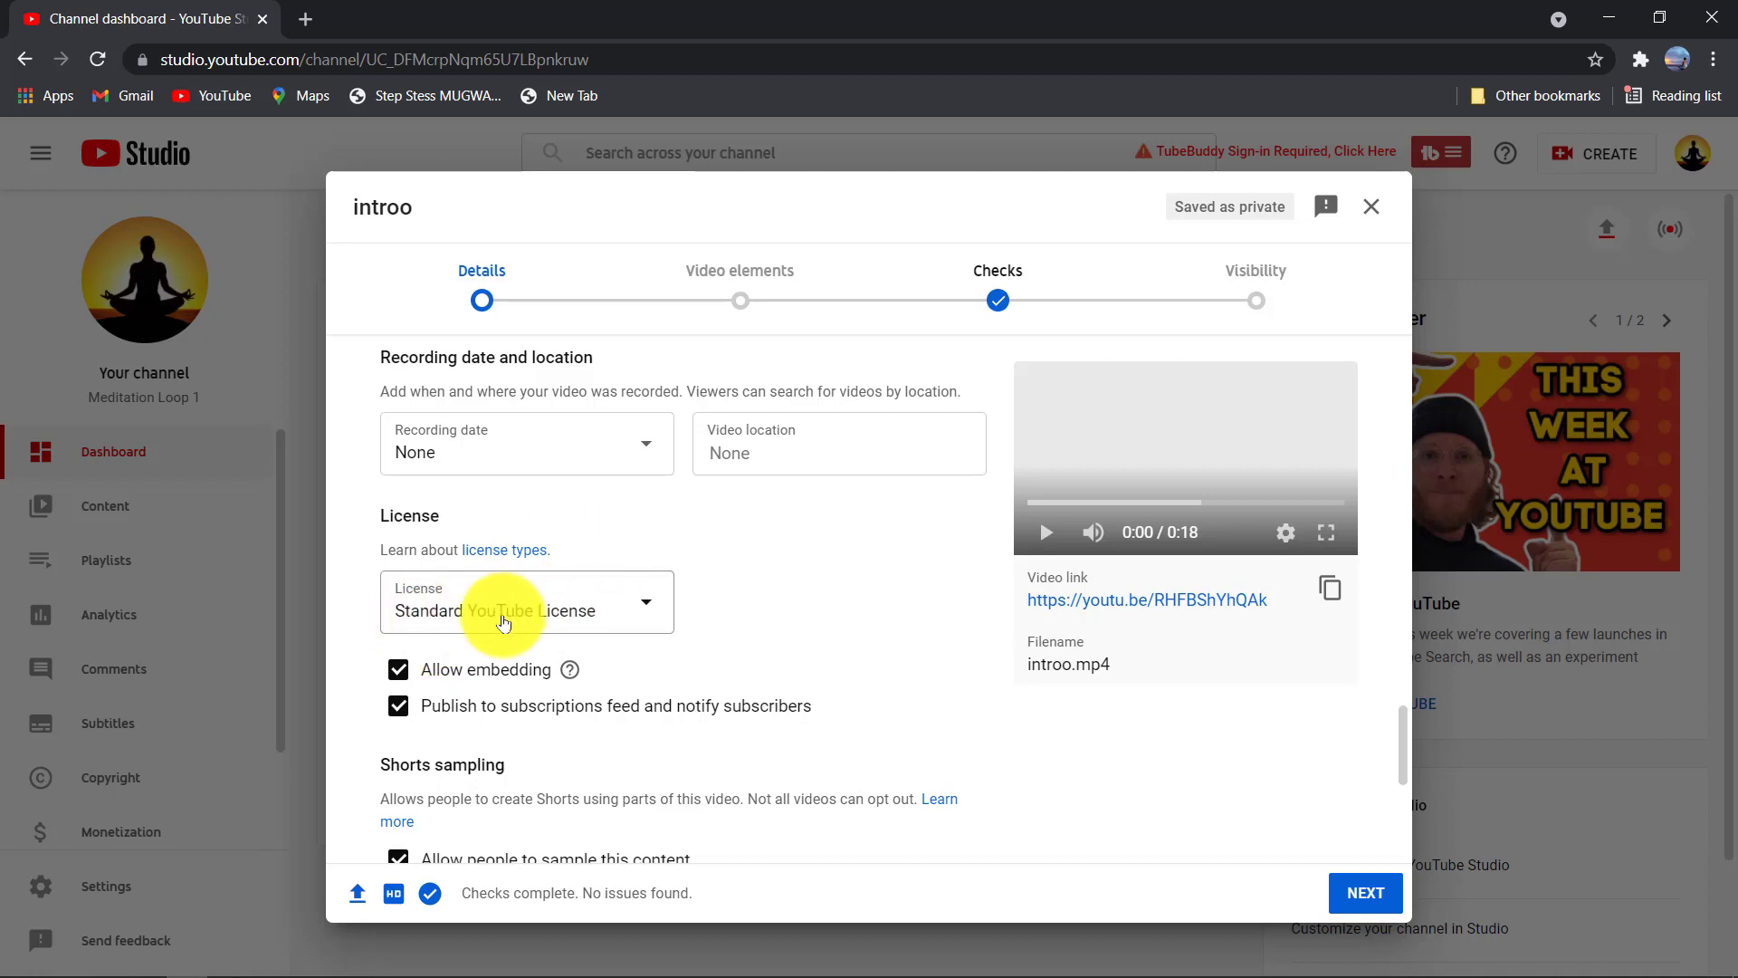
scroll(611, 620, down, 3)
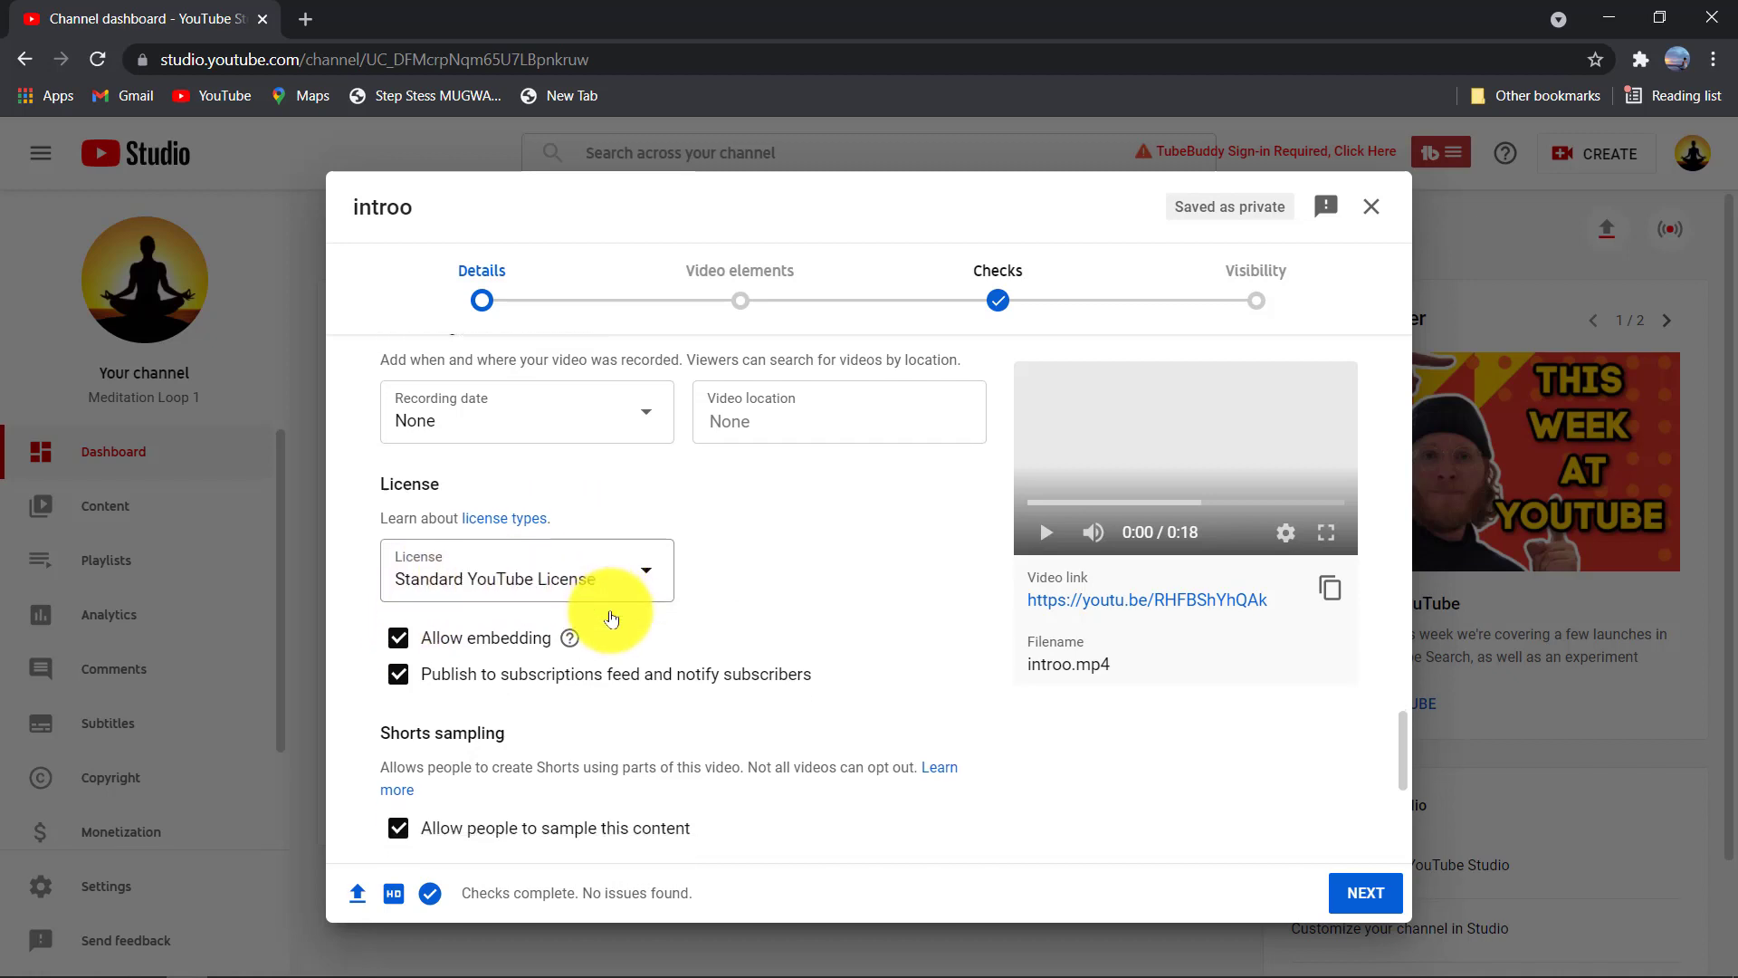
scroll(610, 617, down, 1)
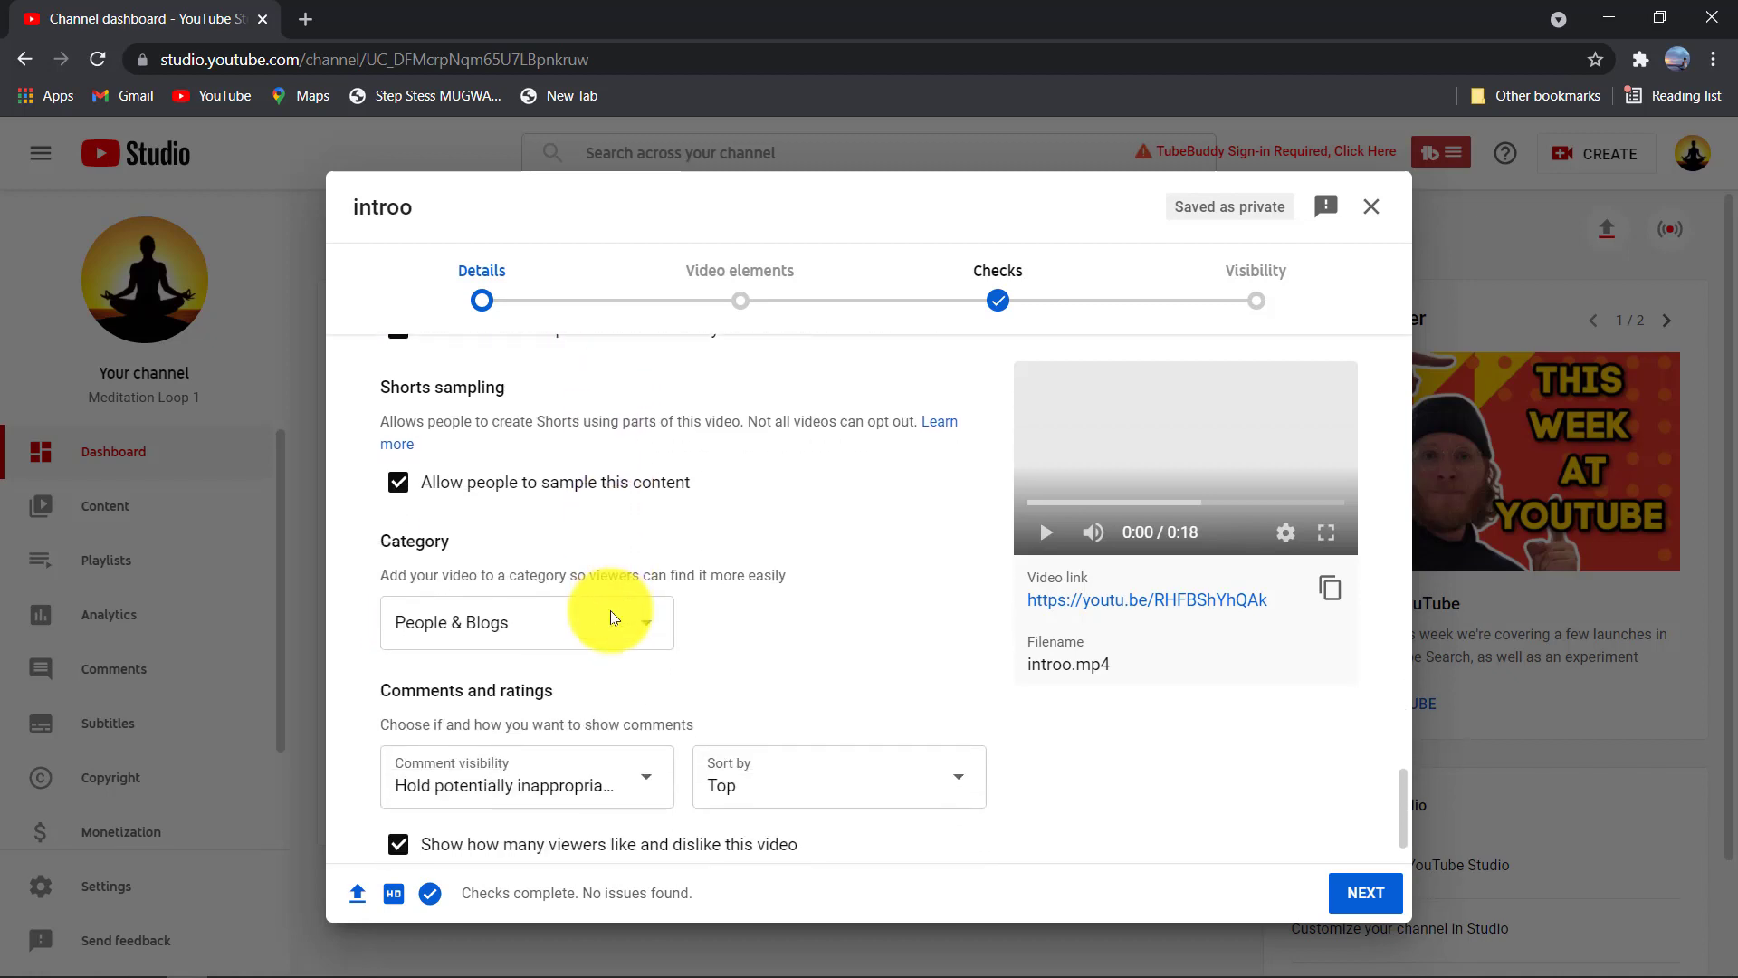
click(527, 607)
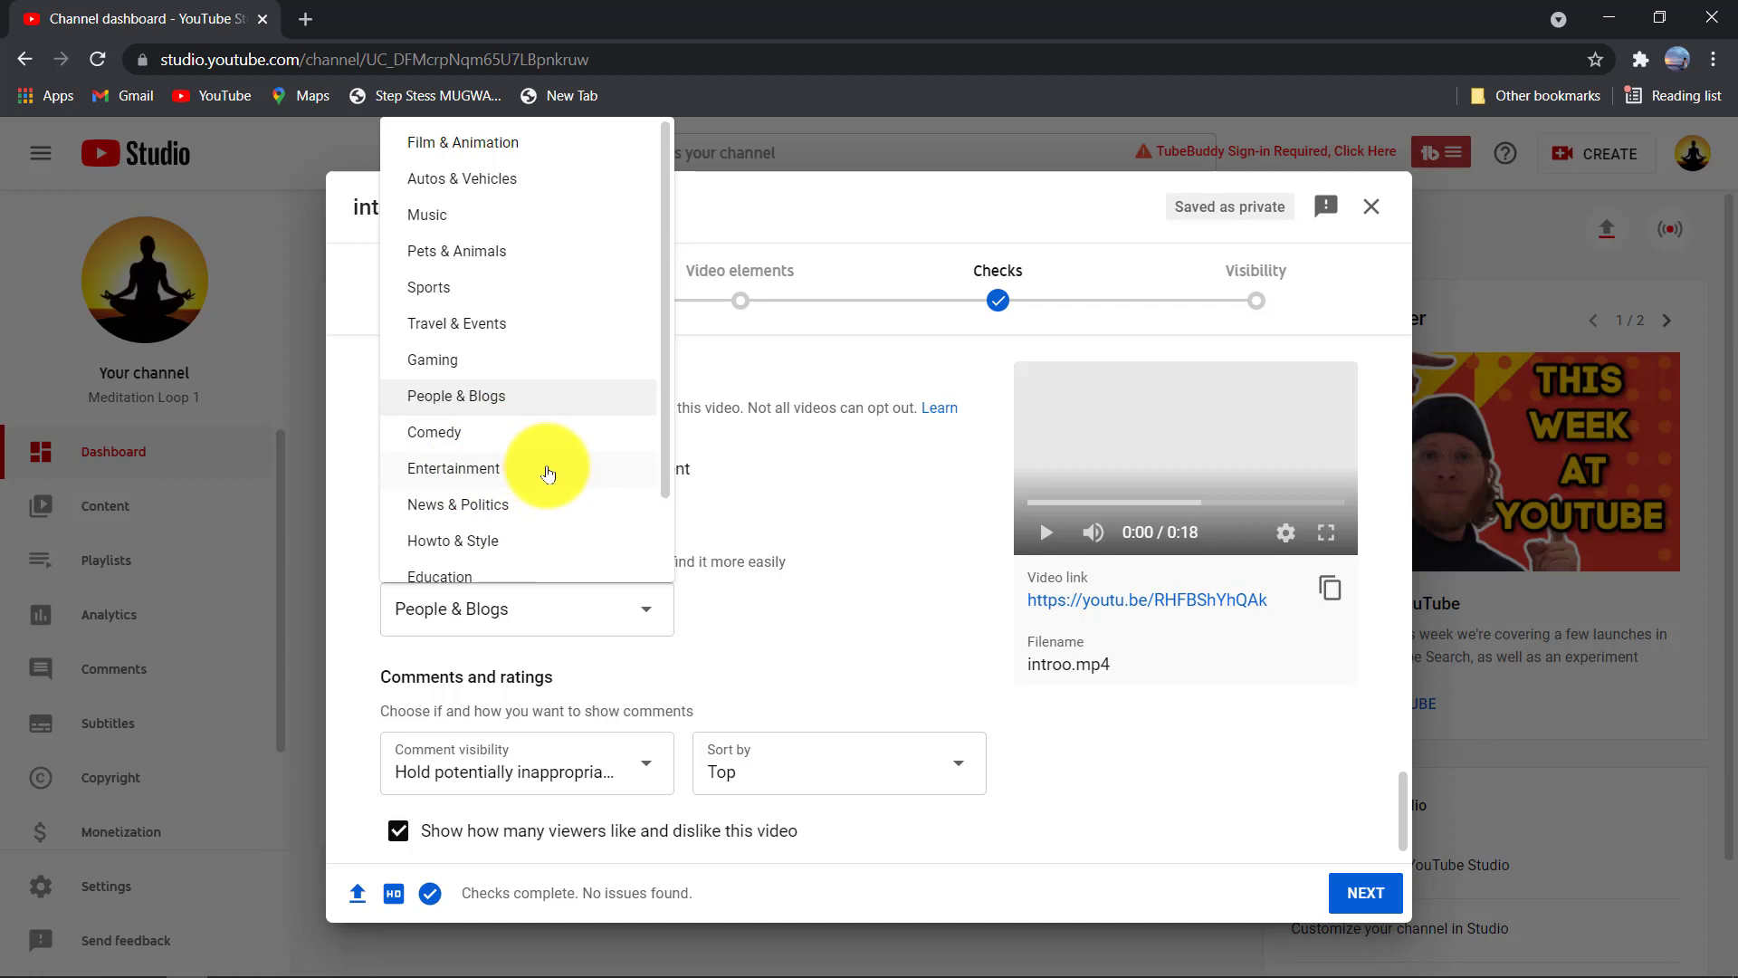
scroll(548, 473, down, 1)
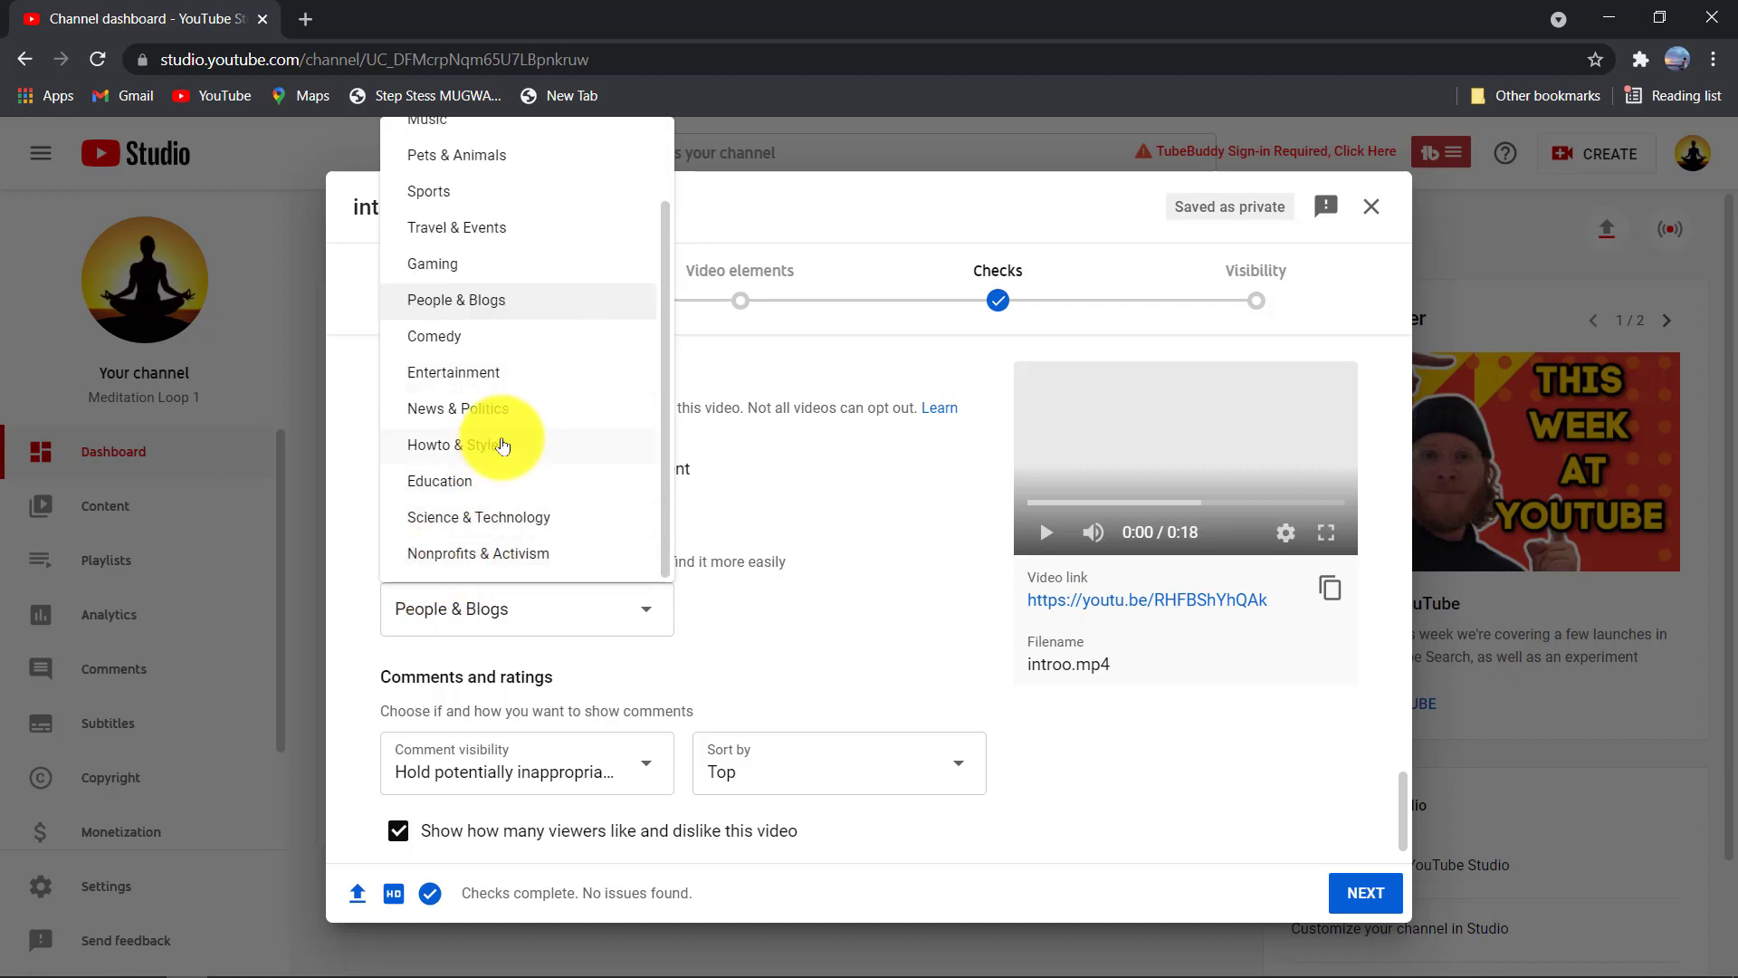
click(509, 483)
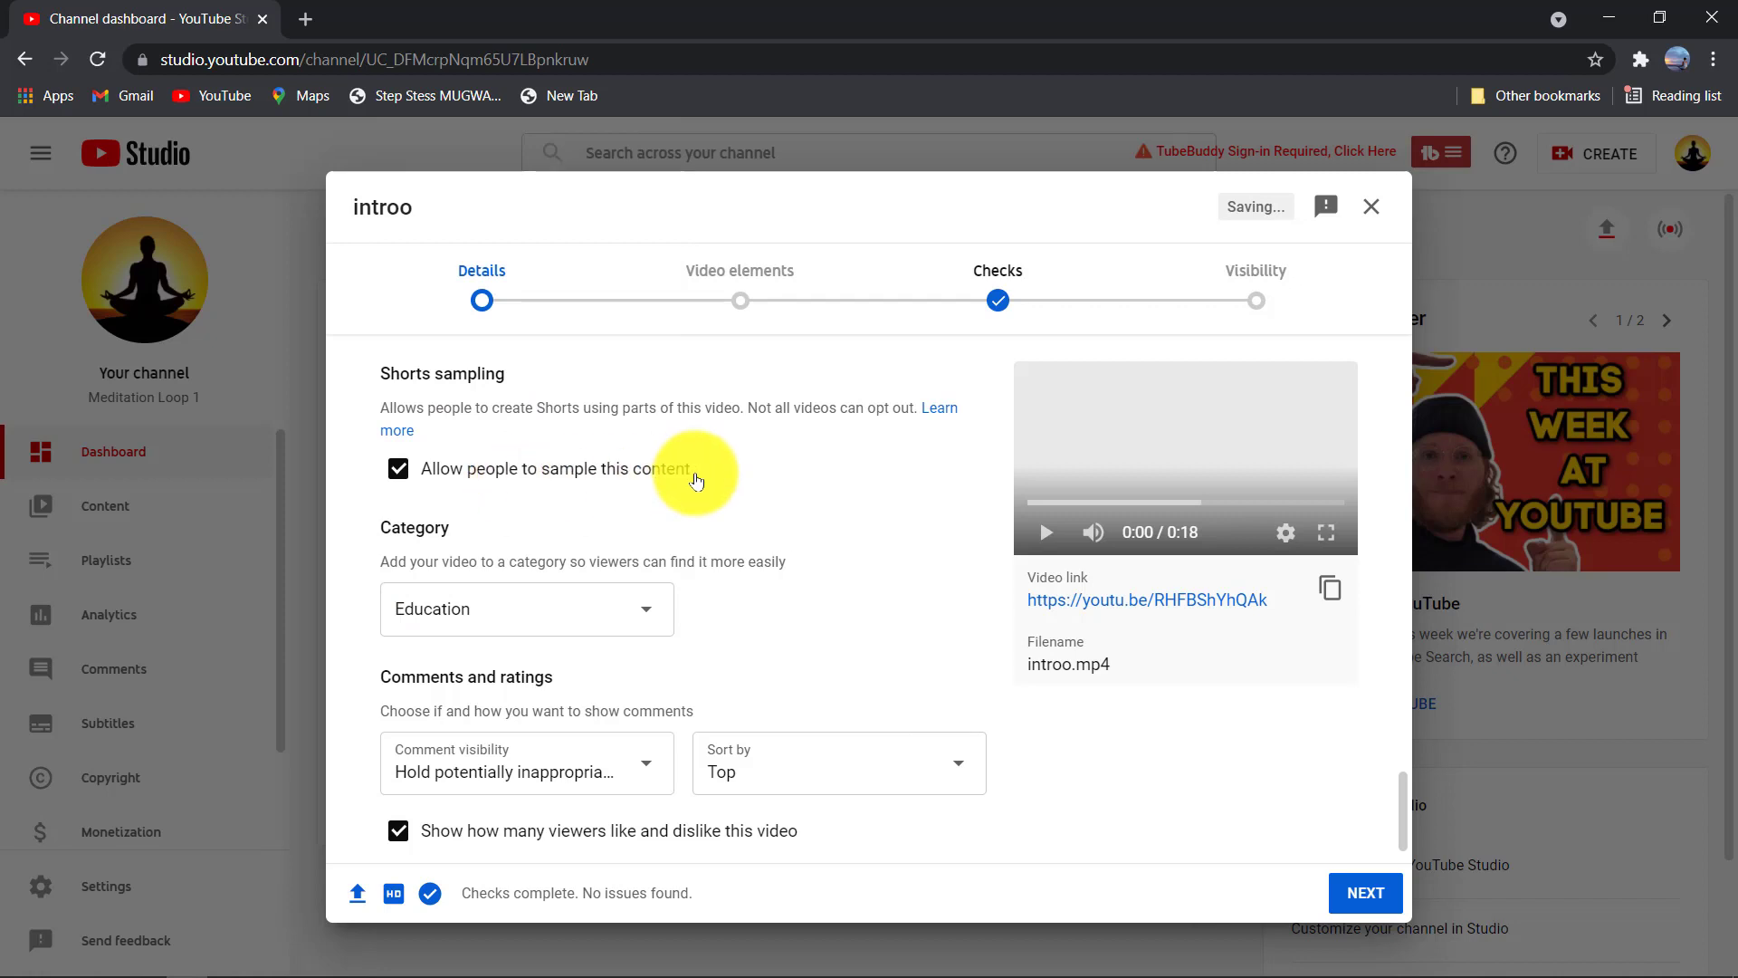
Review the completed details, continue to the Video elements stage and check the upload's processing and checks status
scroll(696, 480, down, 1)
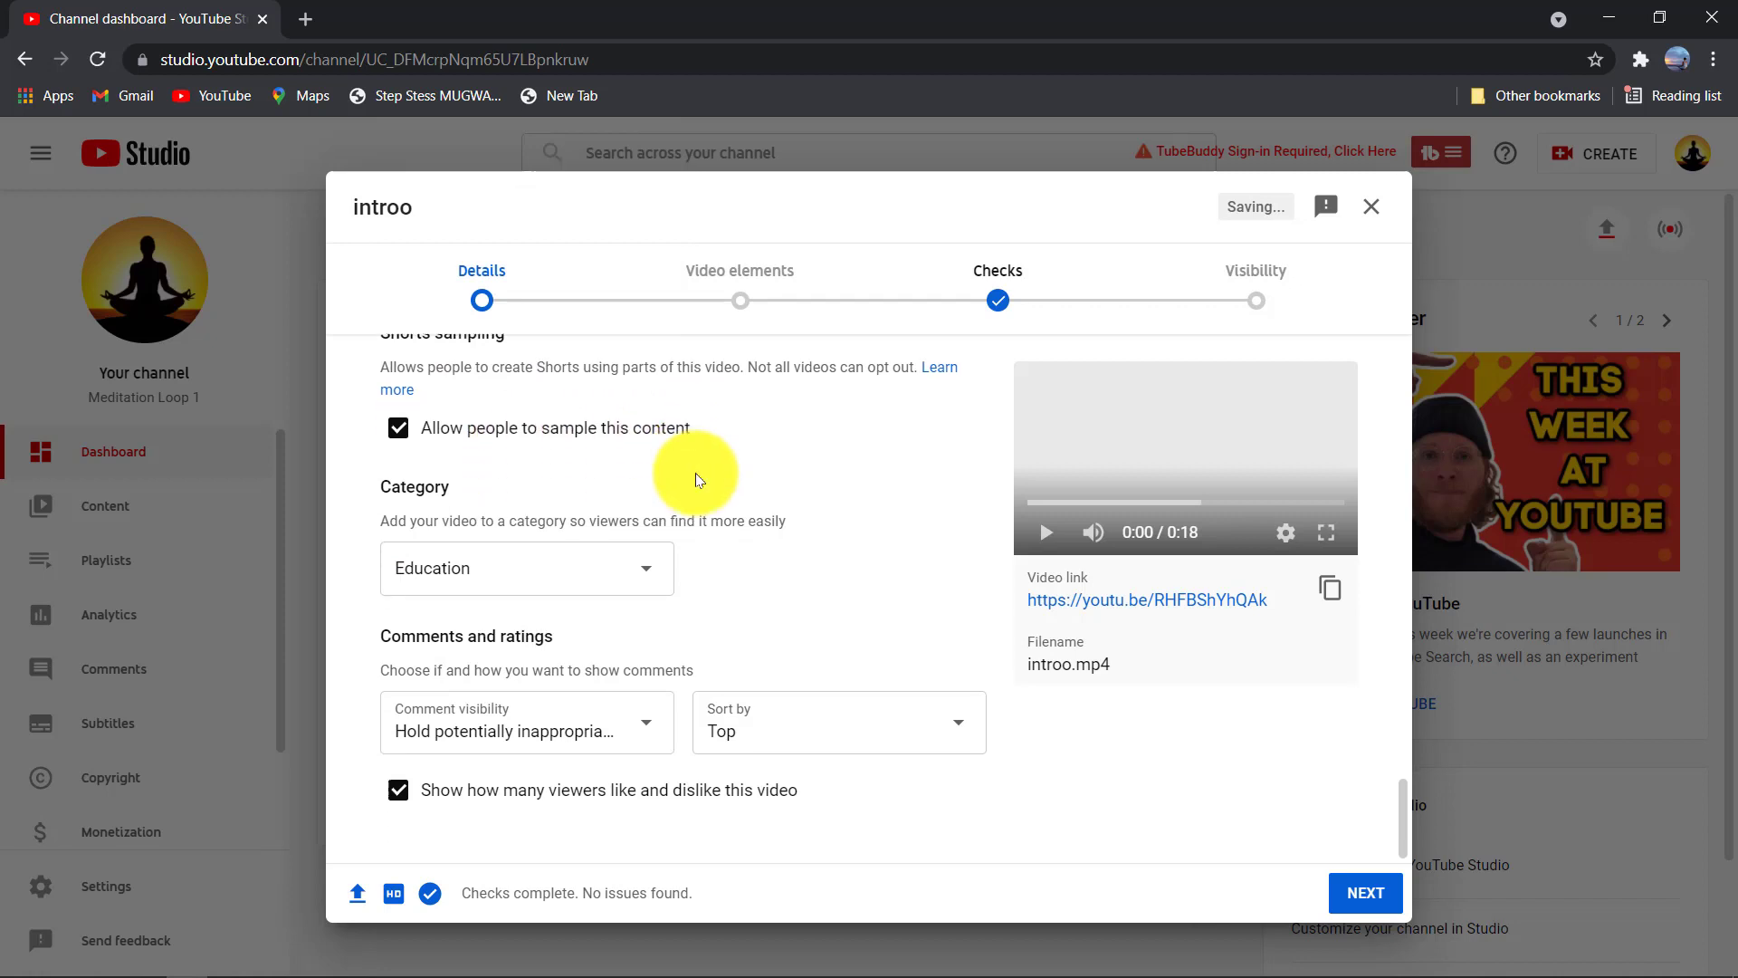
scroll(696, 475, up, 5)
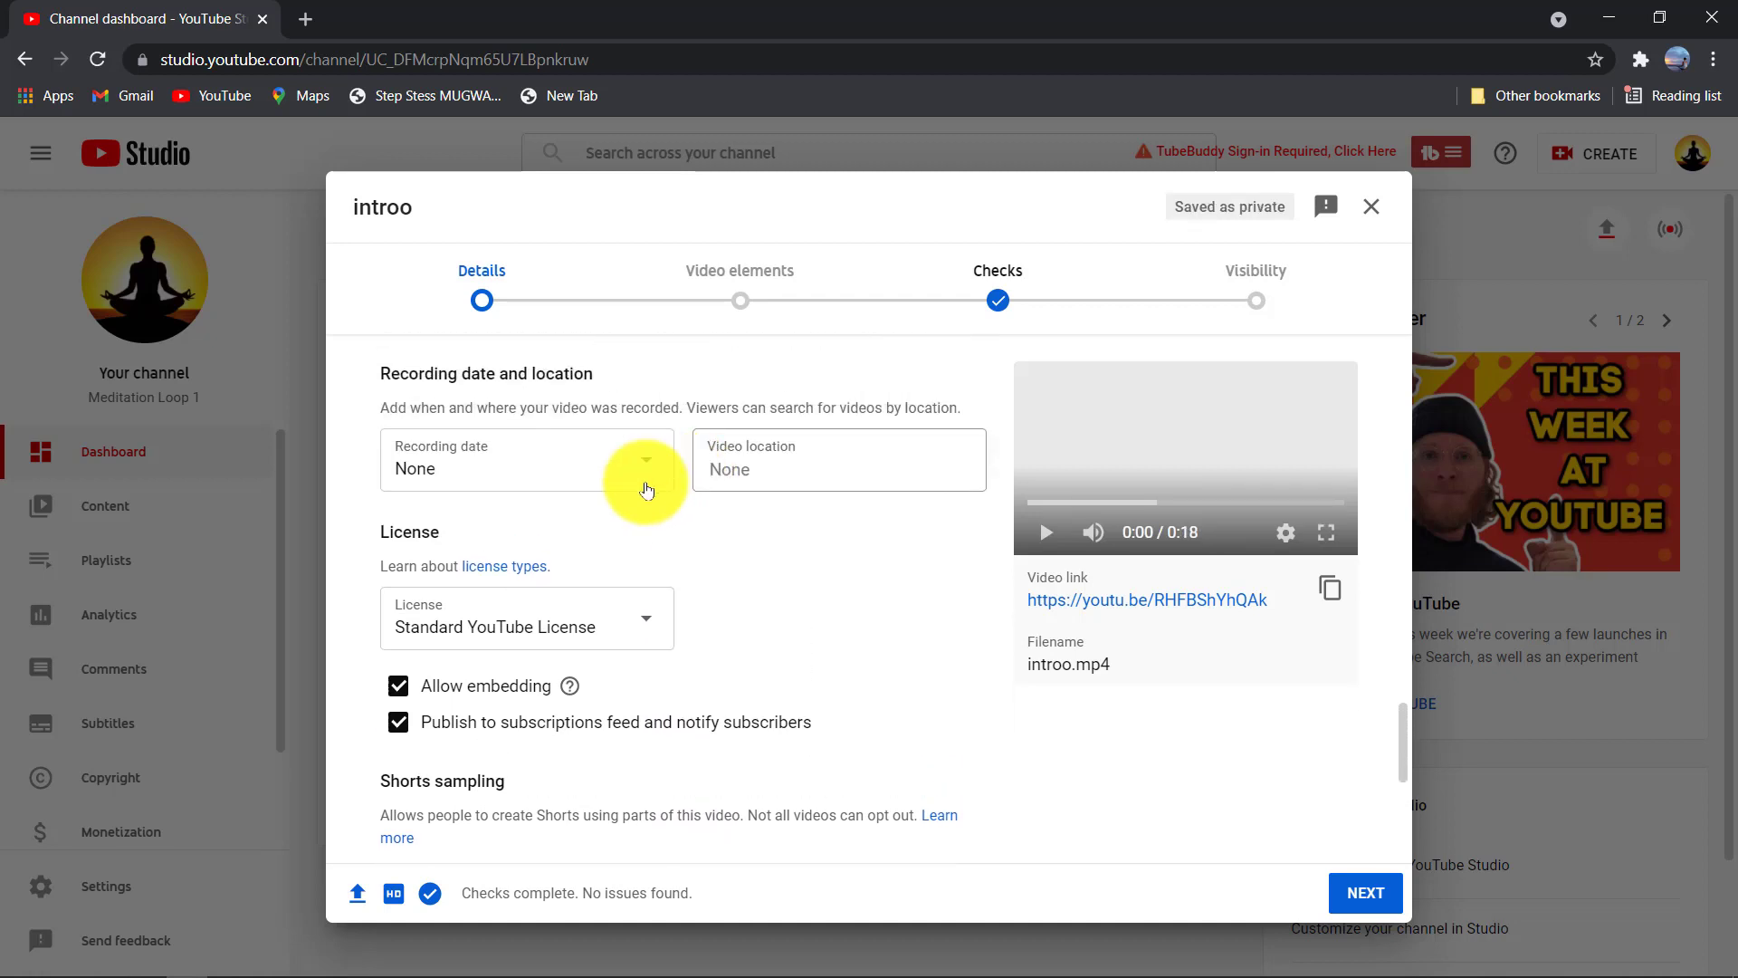
scroll(645, 489, up, 2)
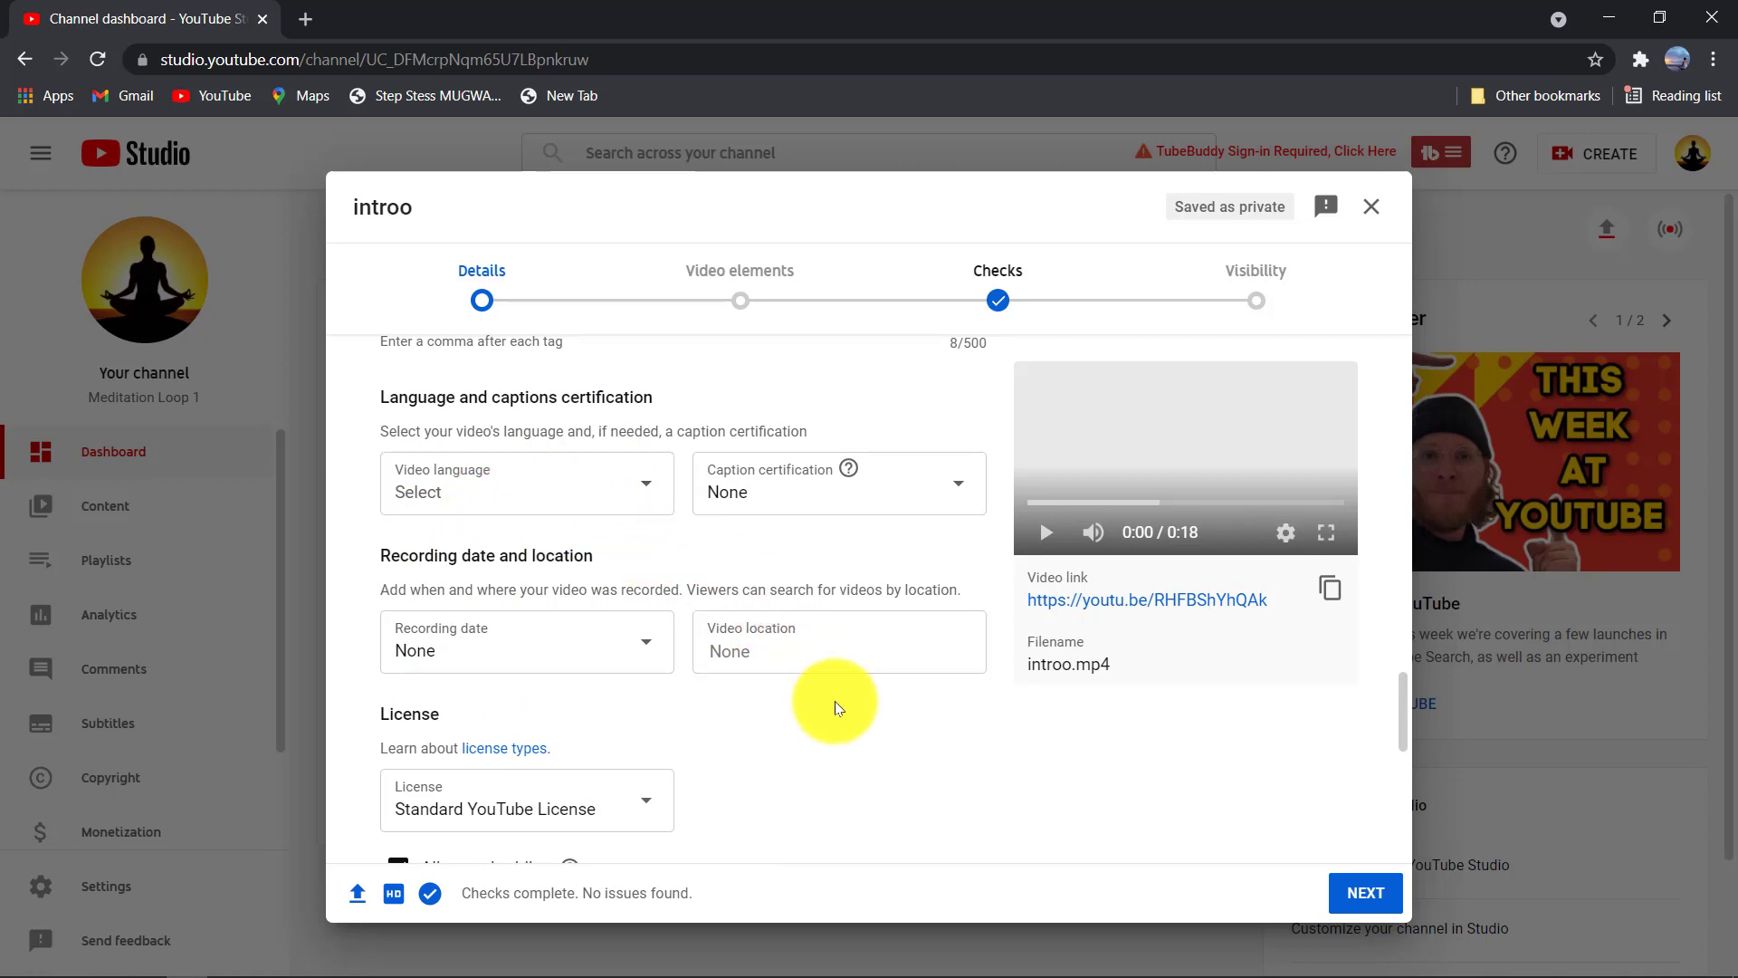
scroll(834, 701, up, 15)
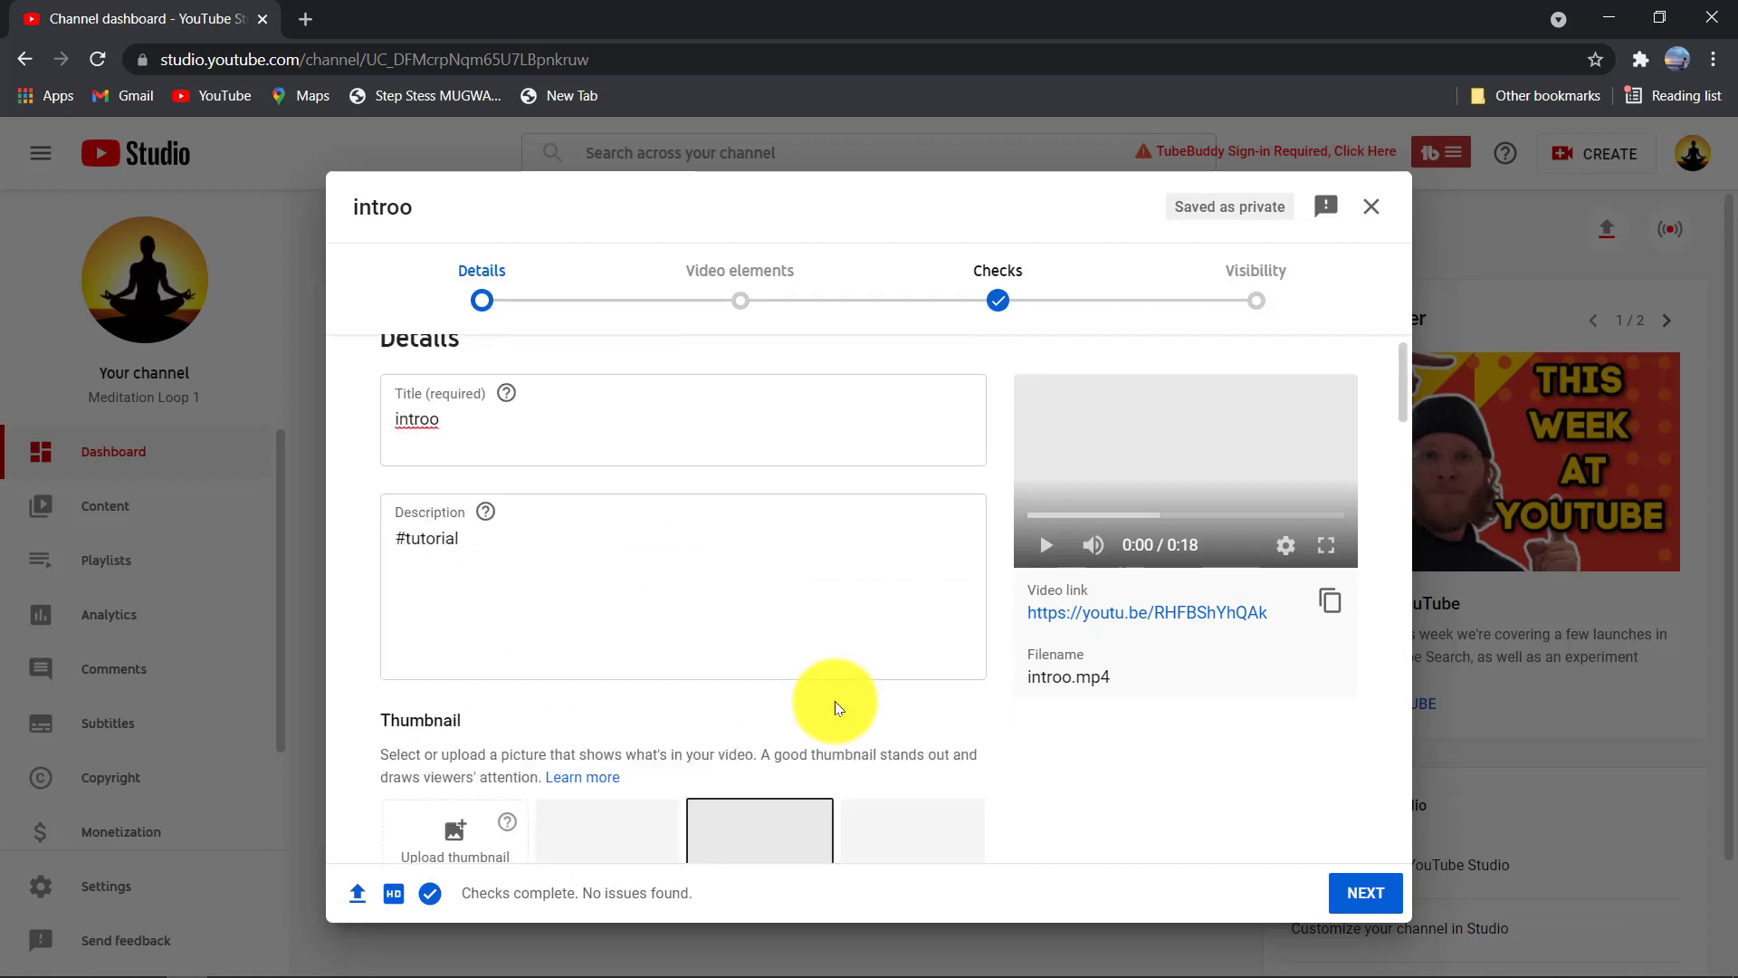
click(1370, 880)
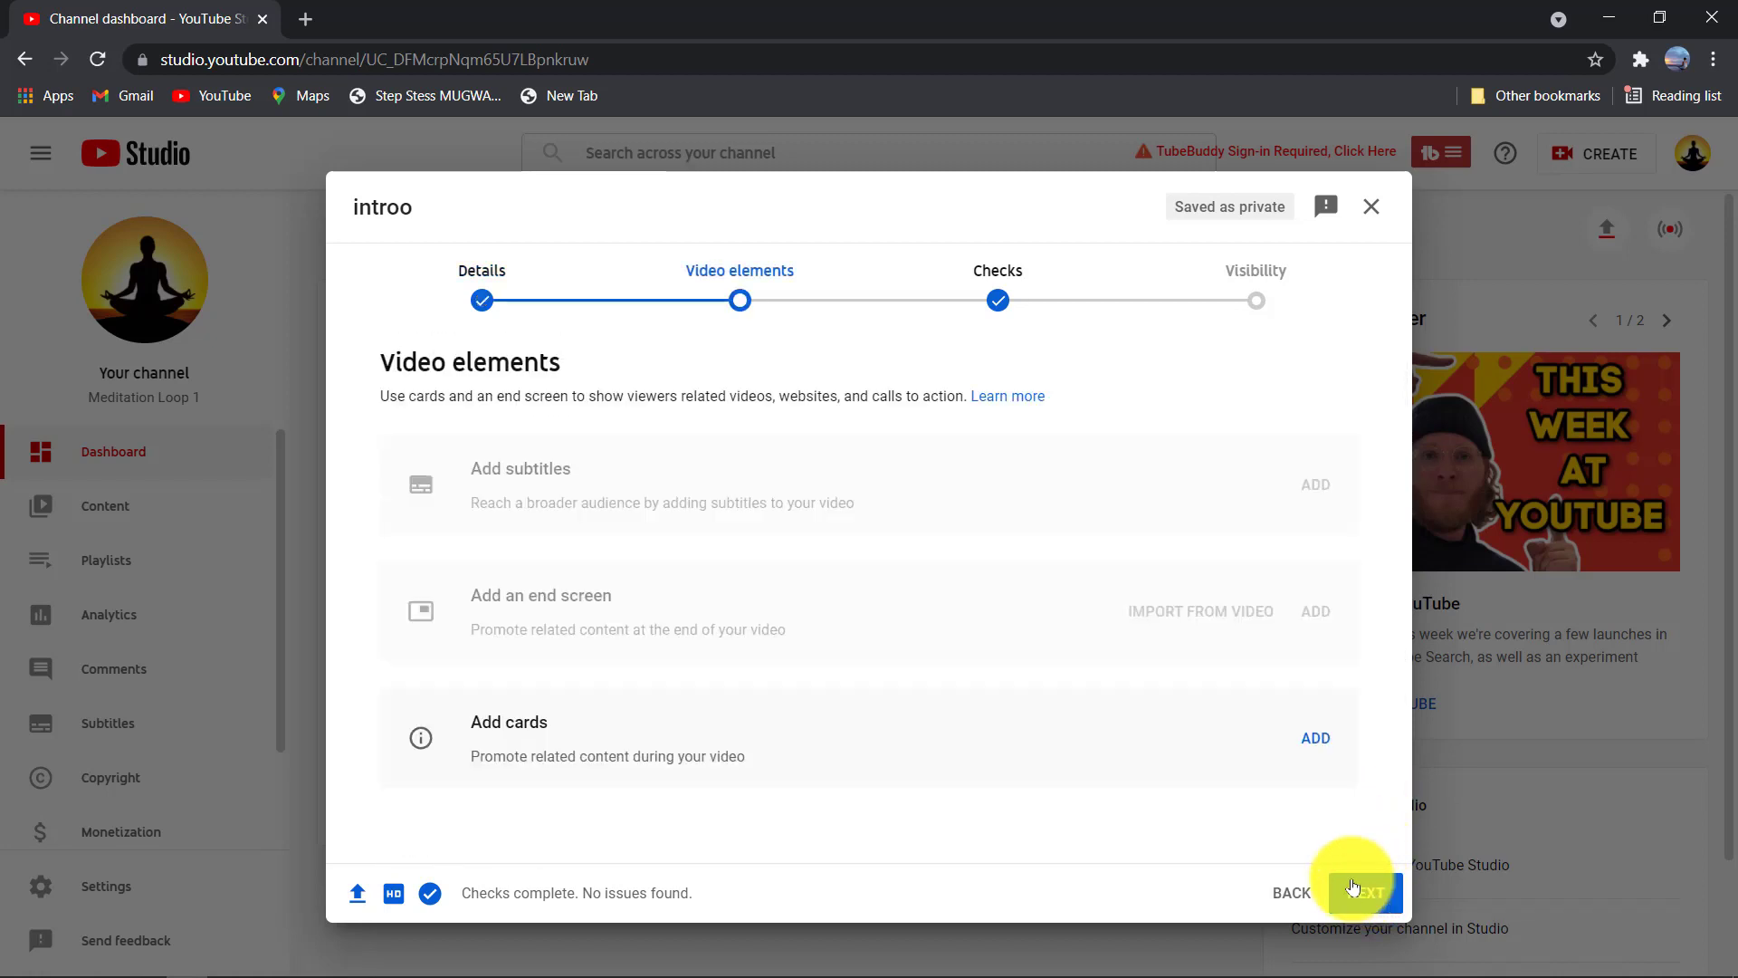
mouse_move(371, 896)
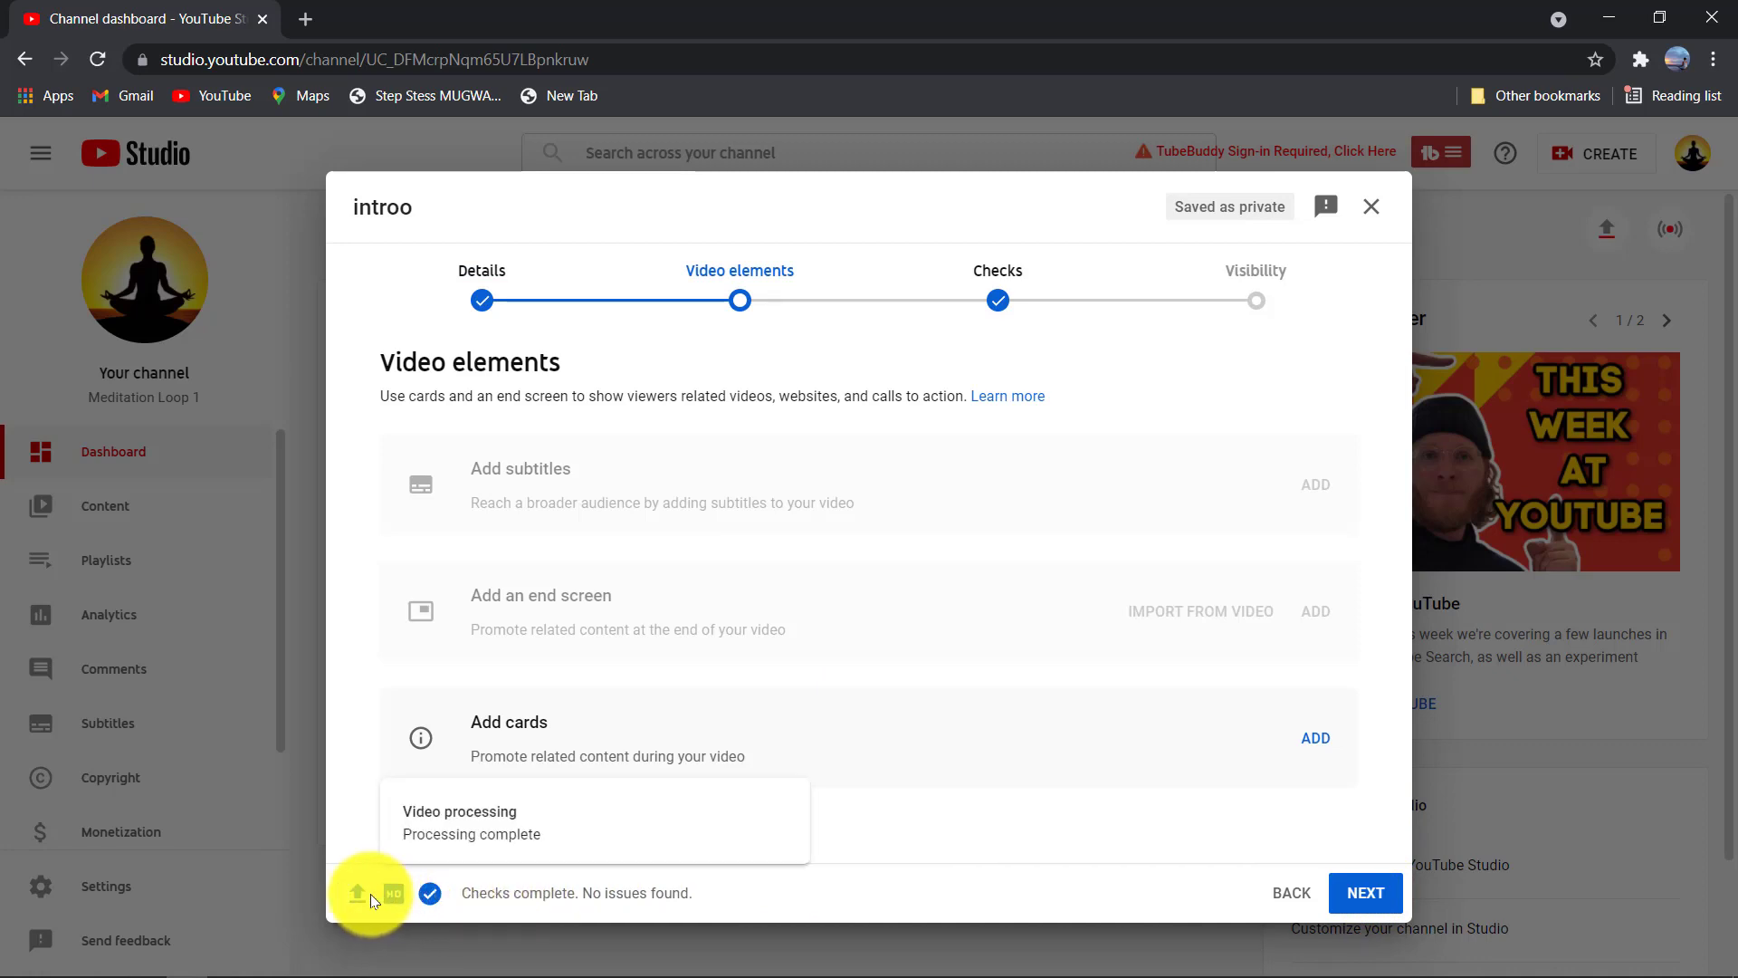
mouse_move(442, 896)
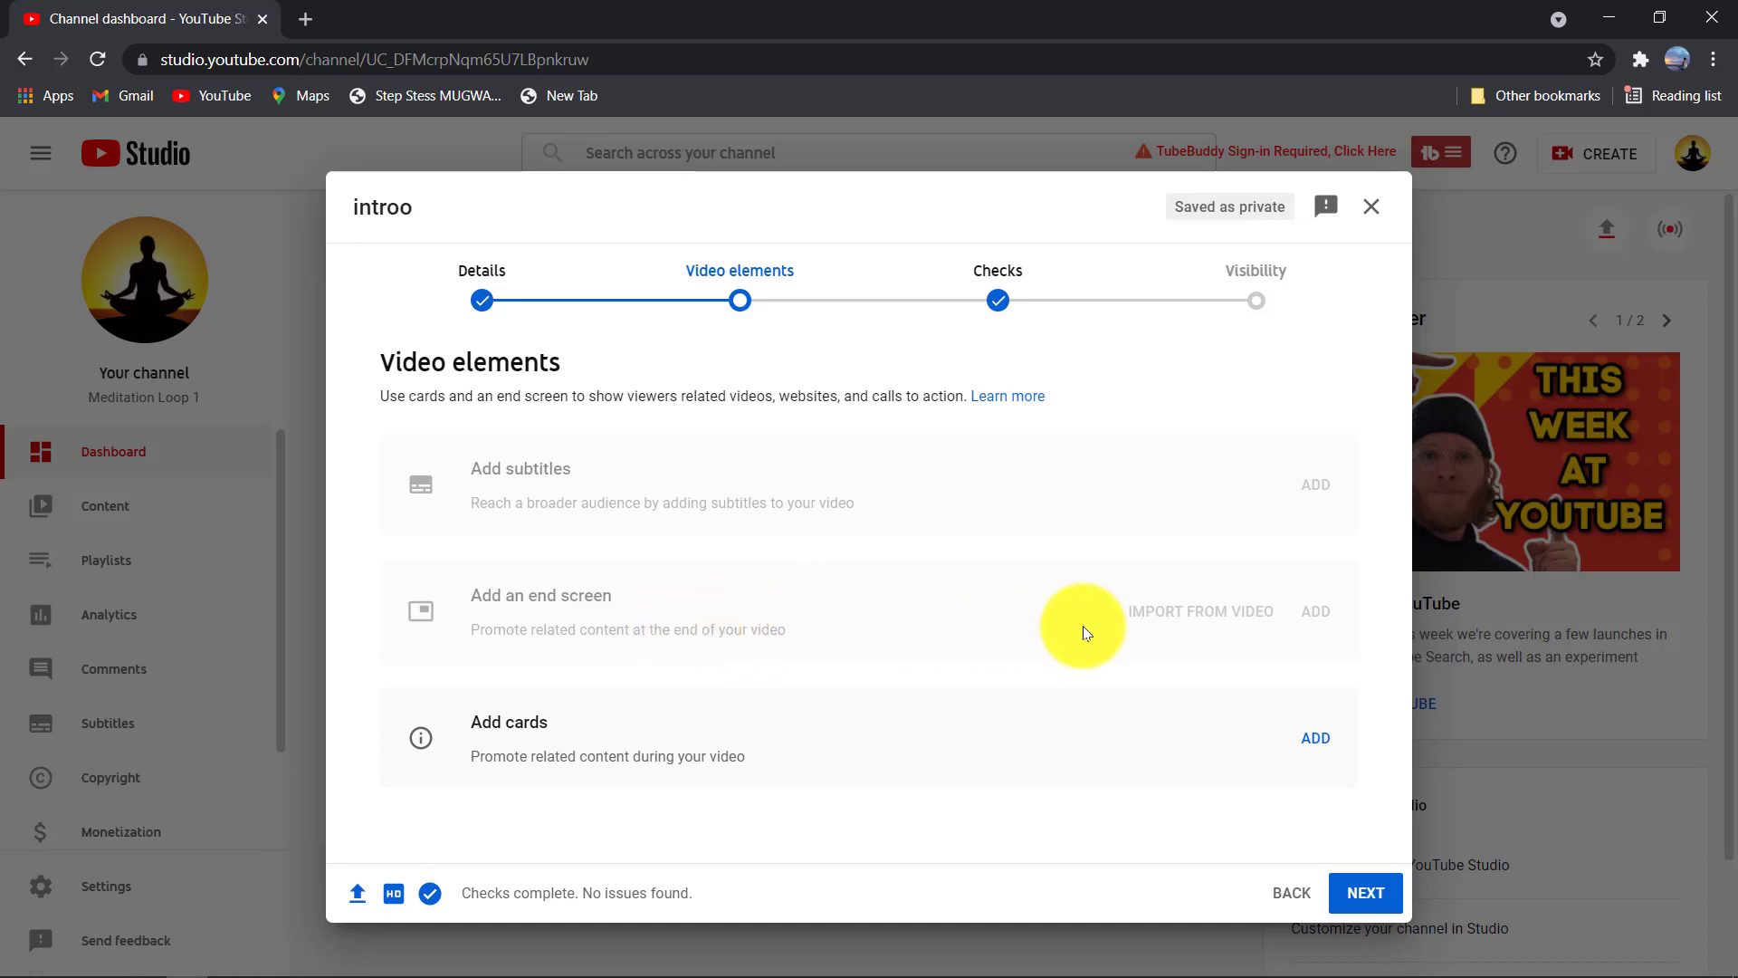
Add a playlist card linking to the tutorial playlist and place it at 06:10 on the video's timeline
mouse_move(1317, 620)
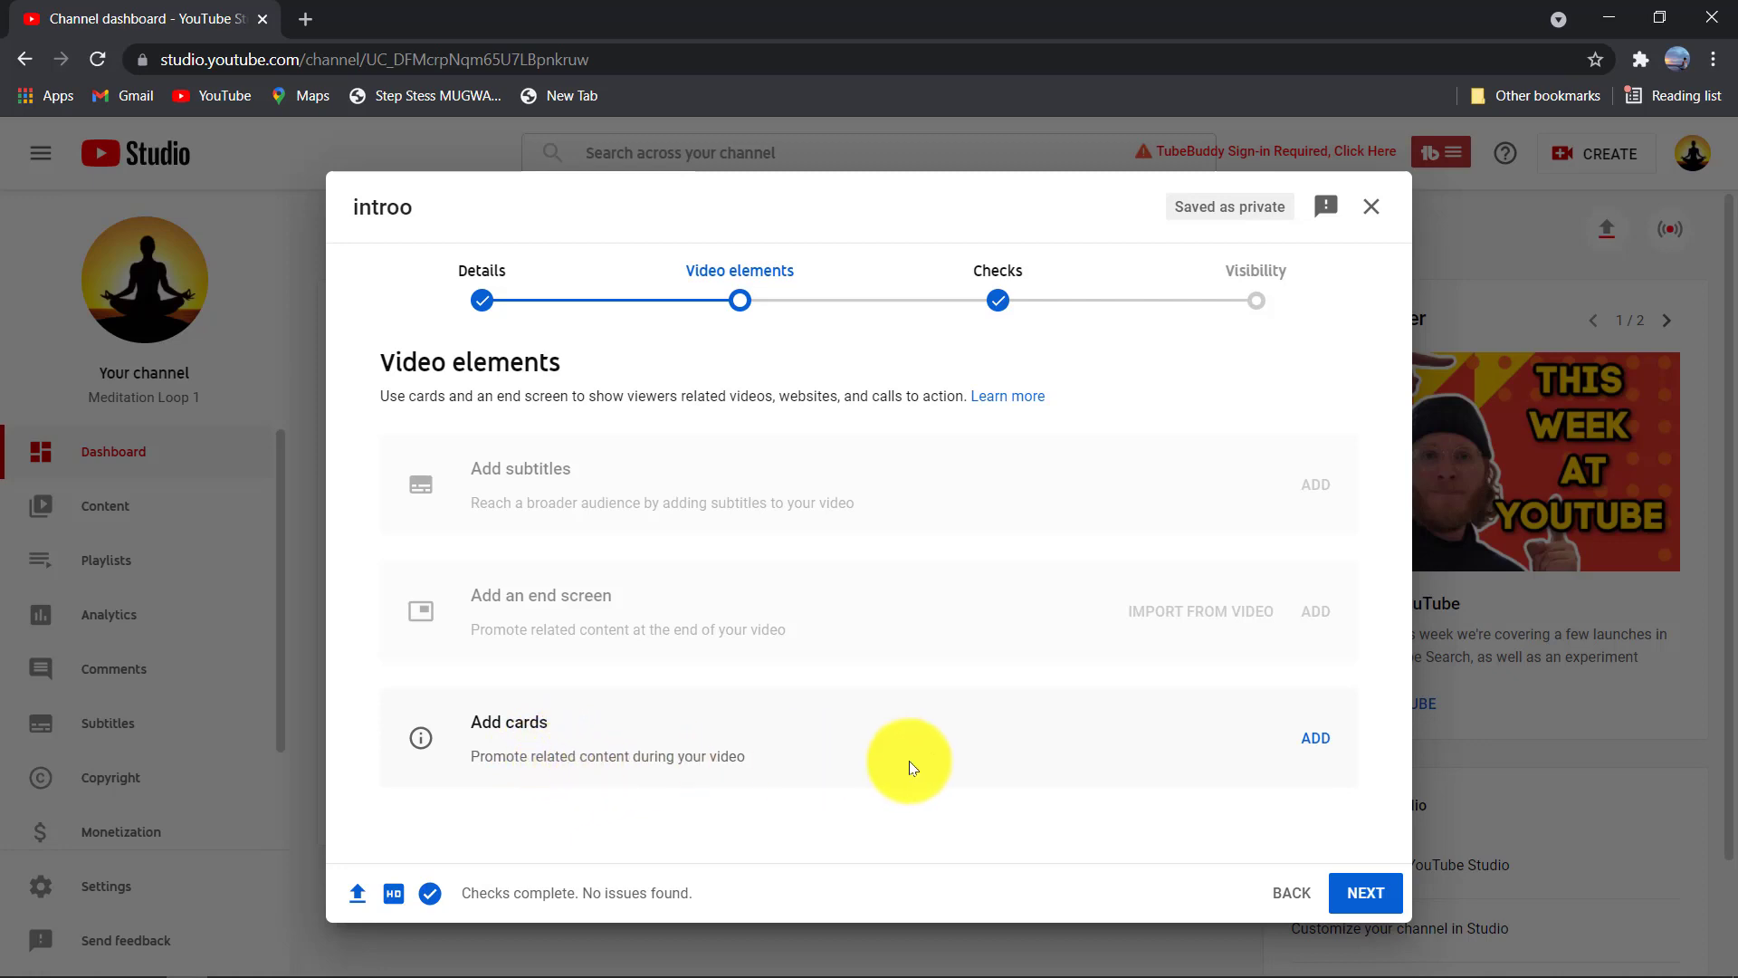
click(1318, 739)
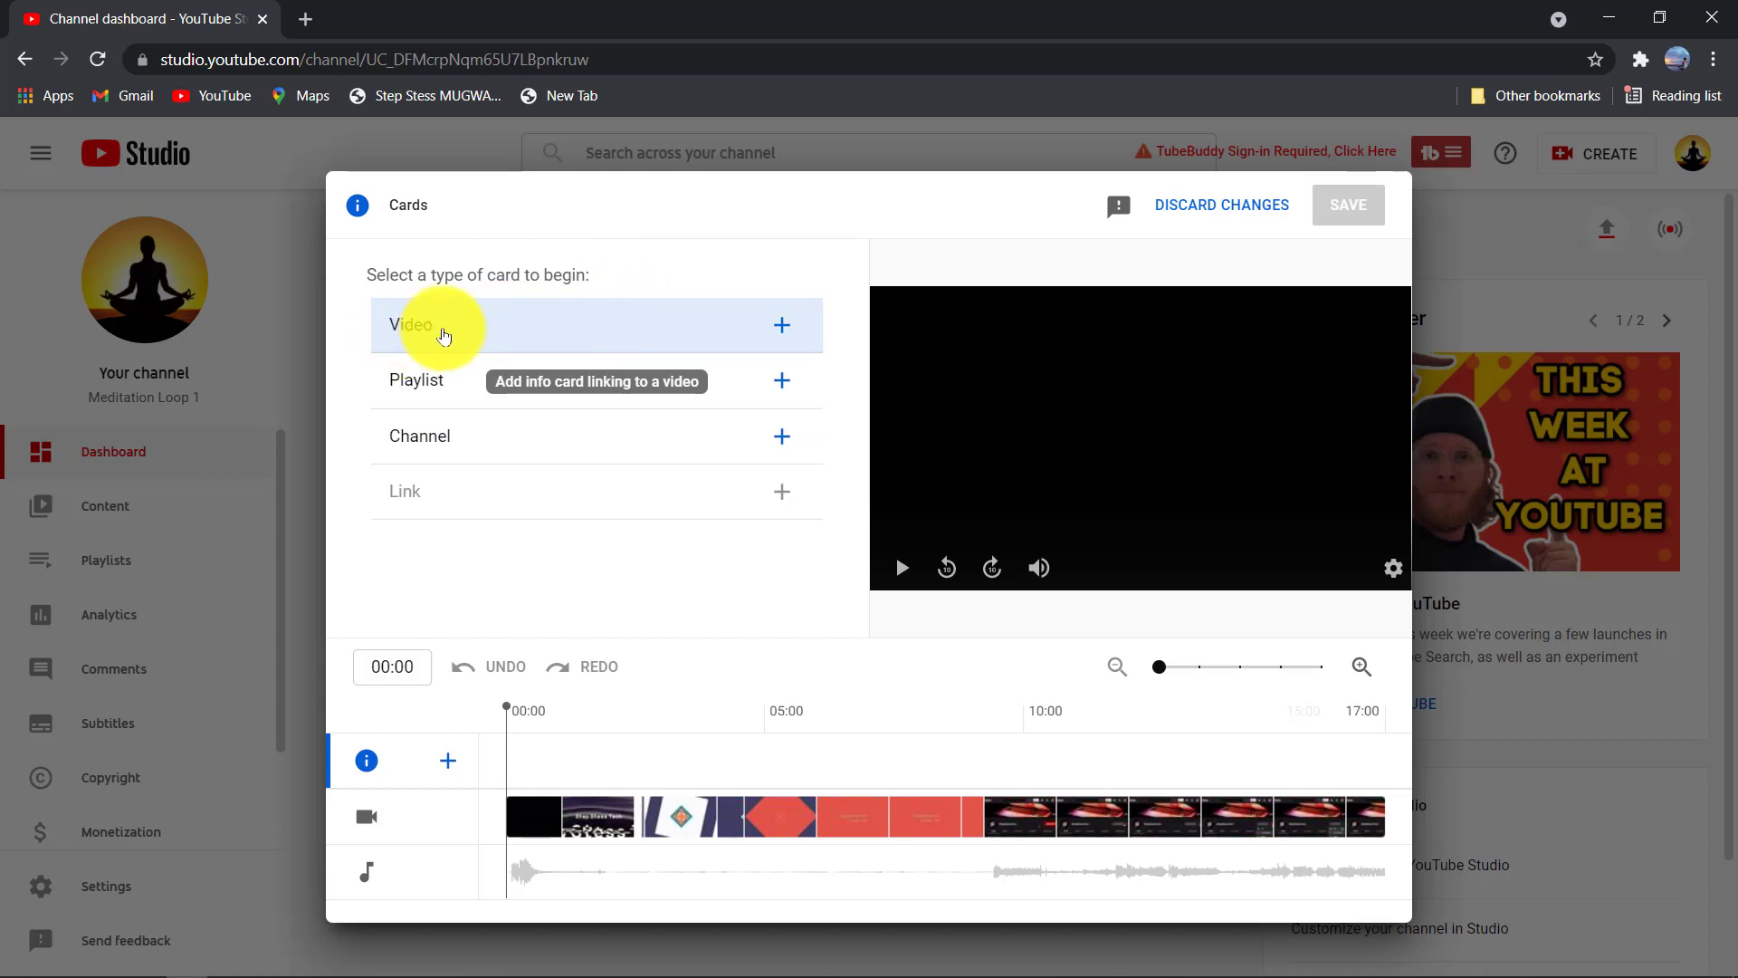
click(487, 374)
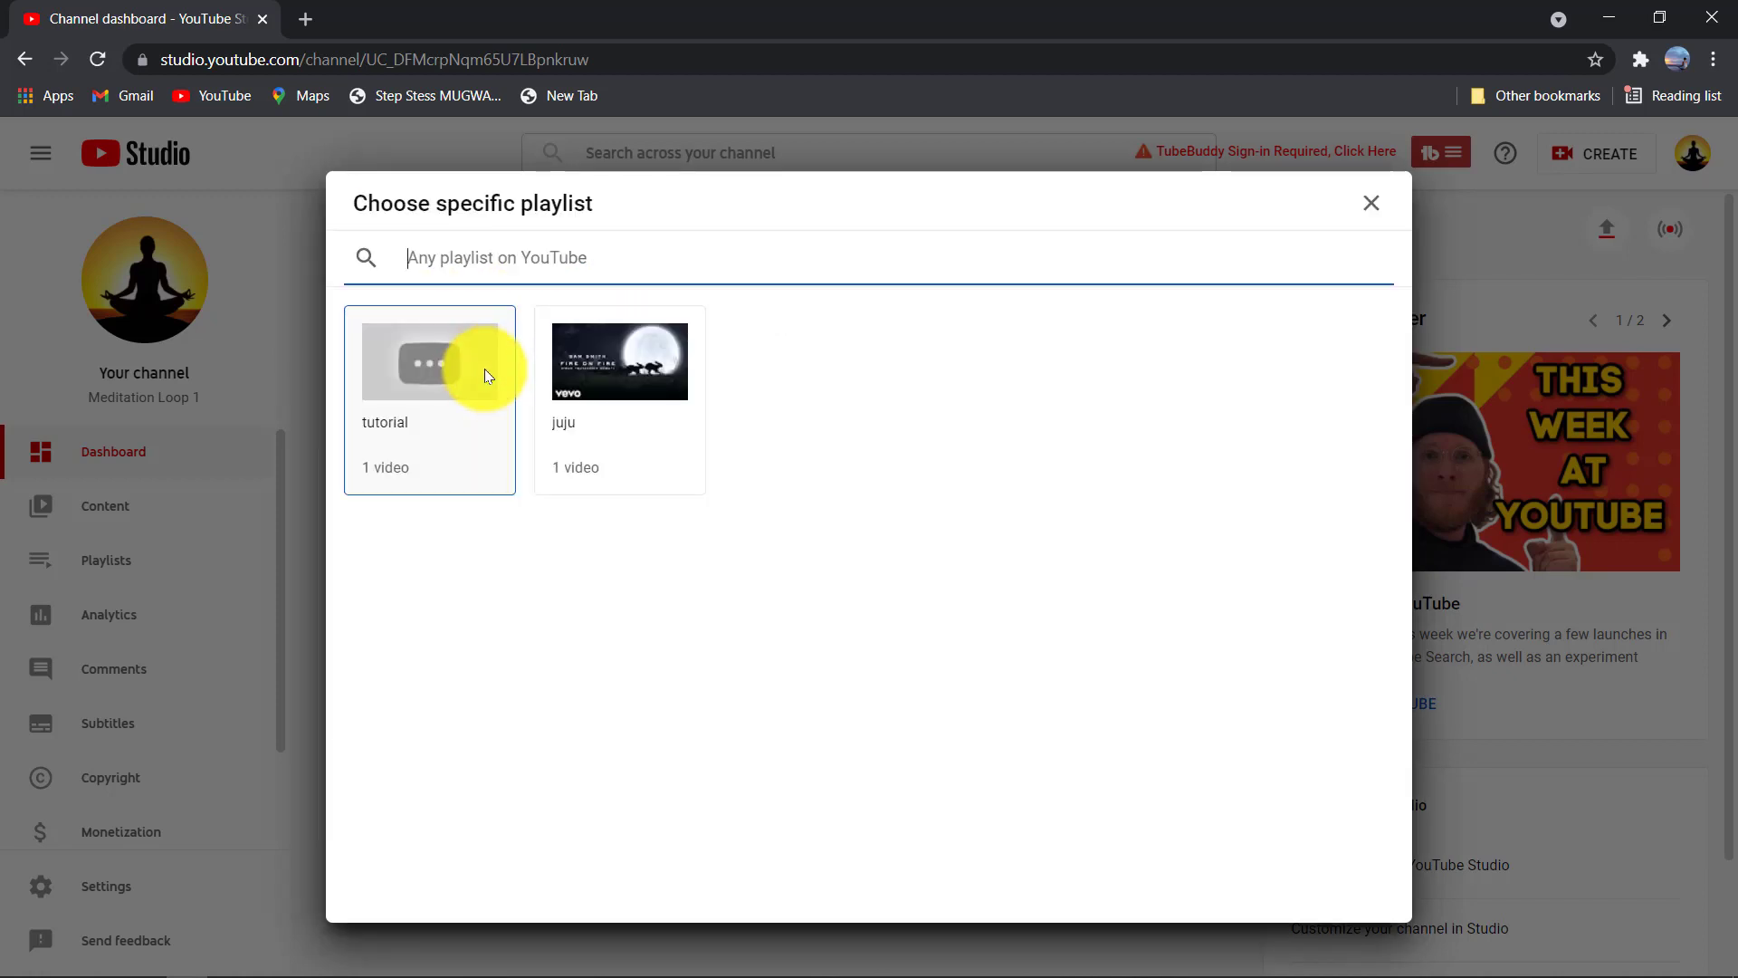
click(416, 376)
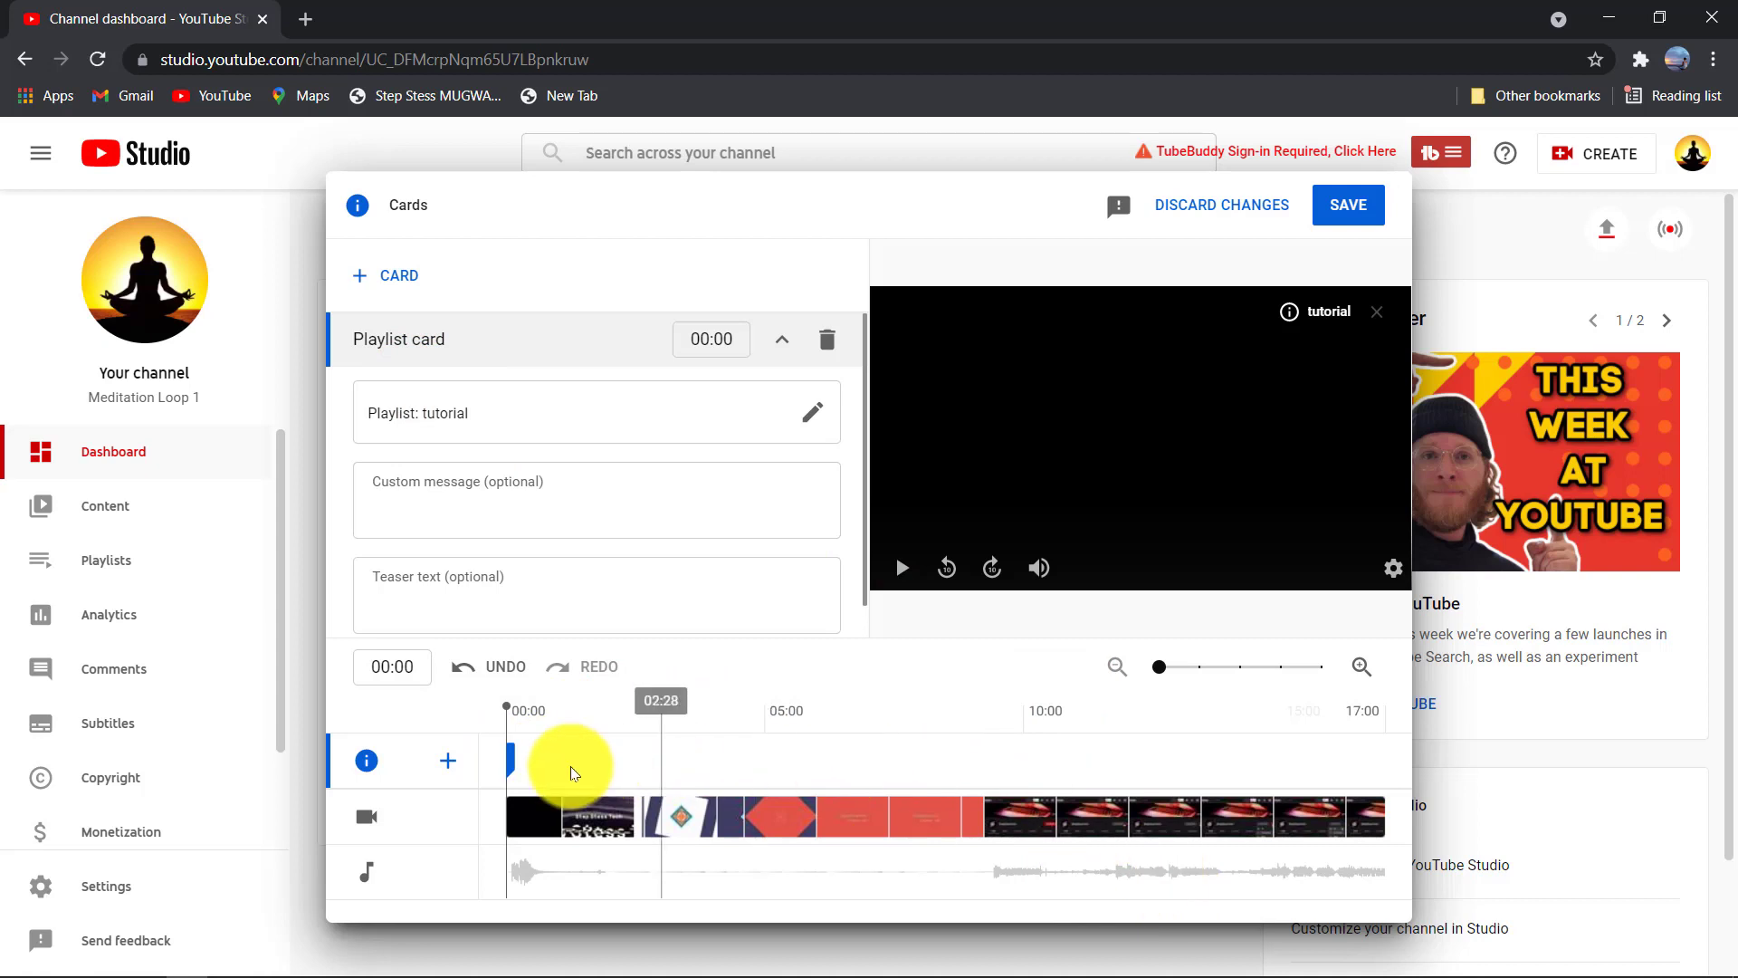
mouse_move(510, 760)
mouse_down()
mouse_move(861, 750)
mouse_move(761, 750)
mouse_move(838, 751)
mouse_up()
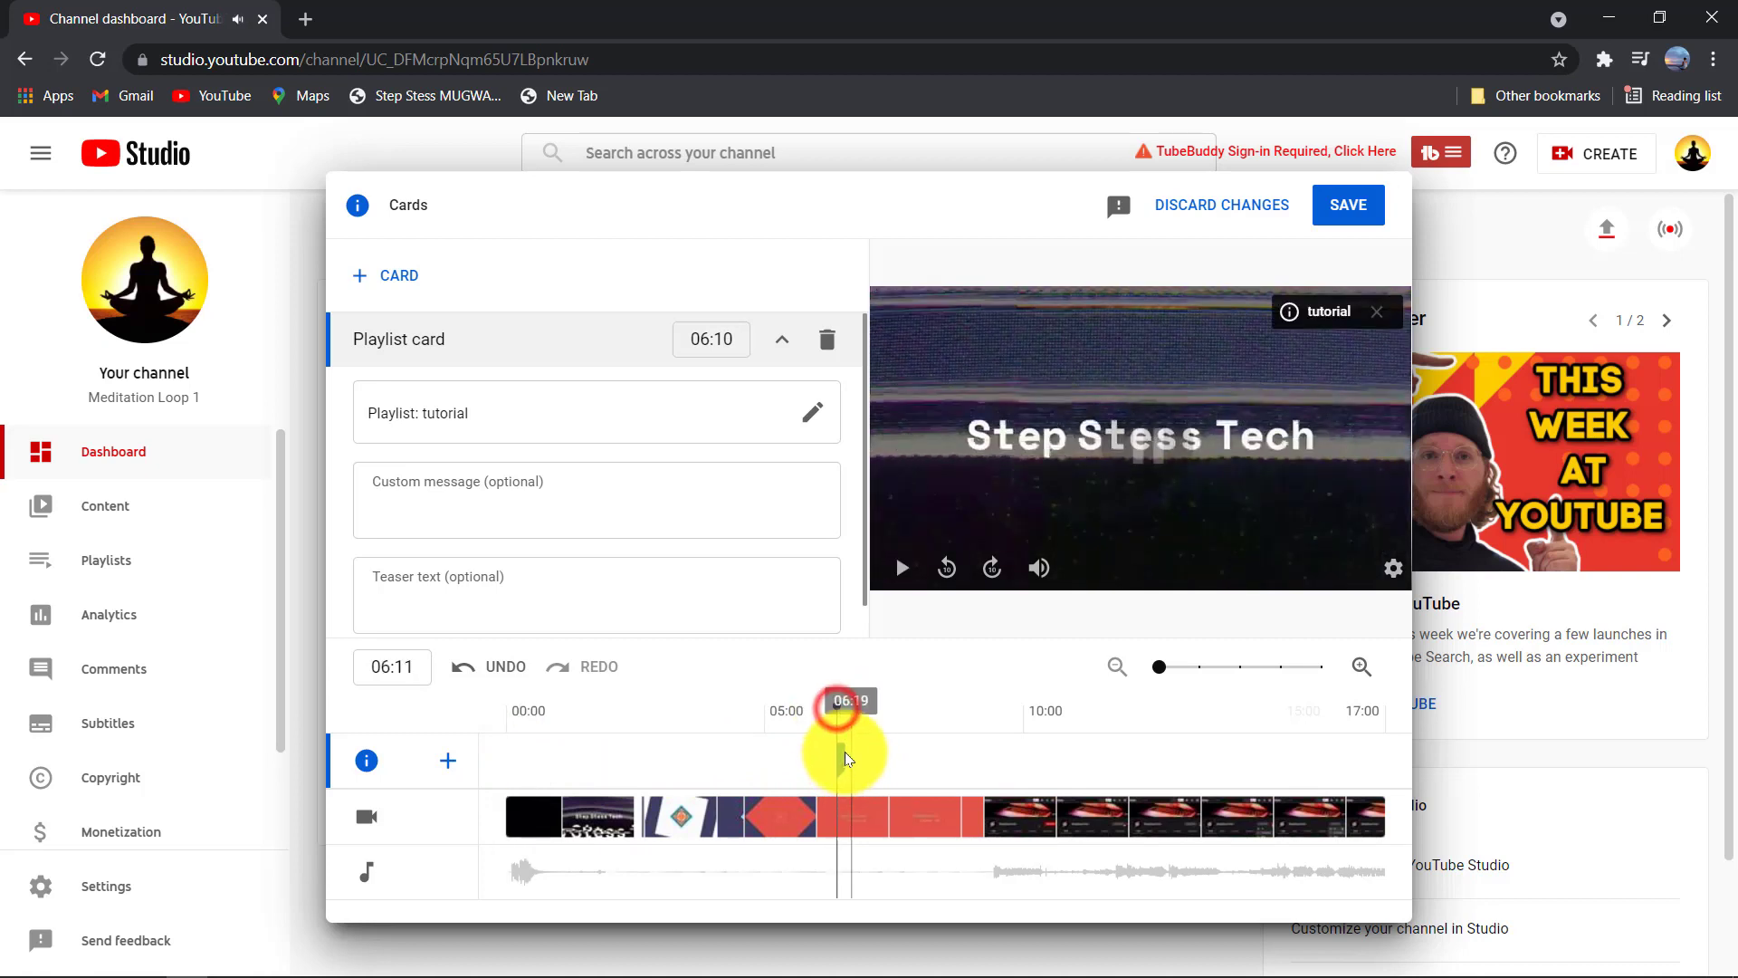
Preview the playlist card from 06:09 with the sound muted, and save the card
click(834, 730)
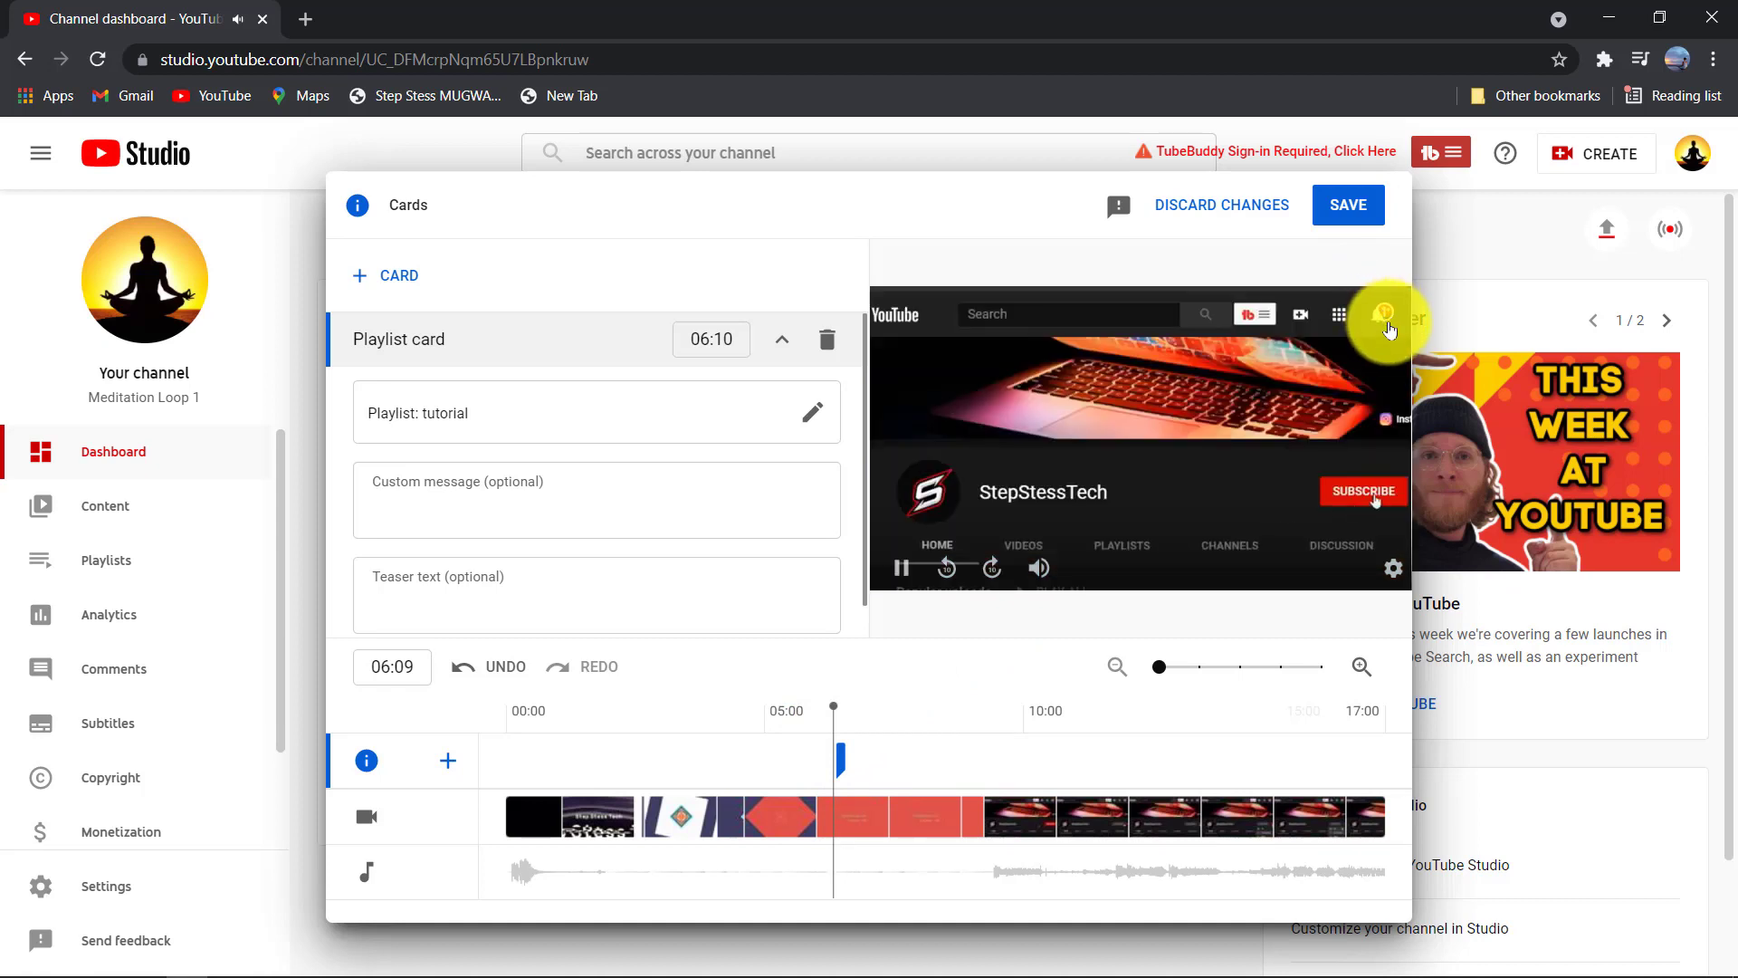
click(1383, 316)
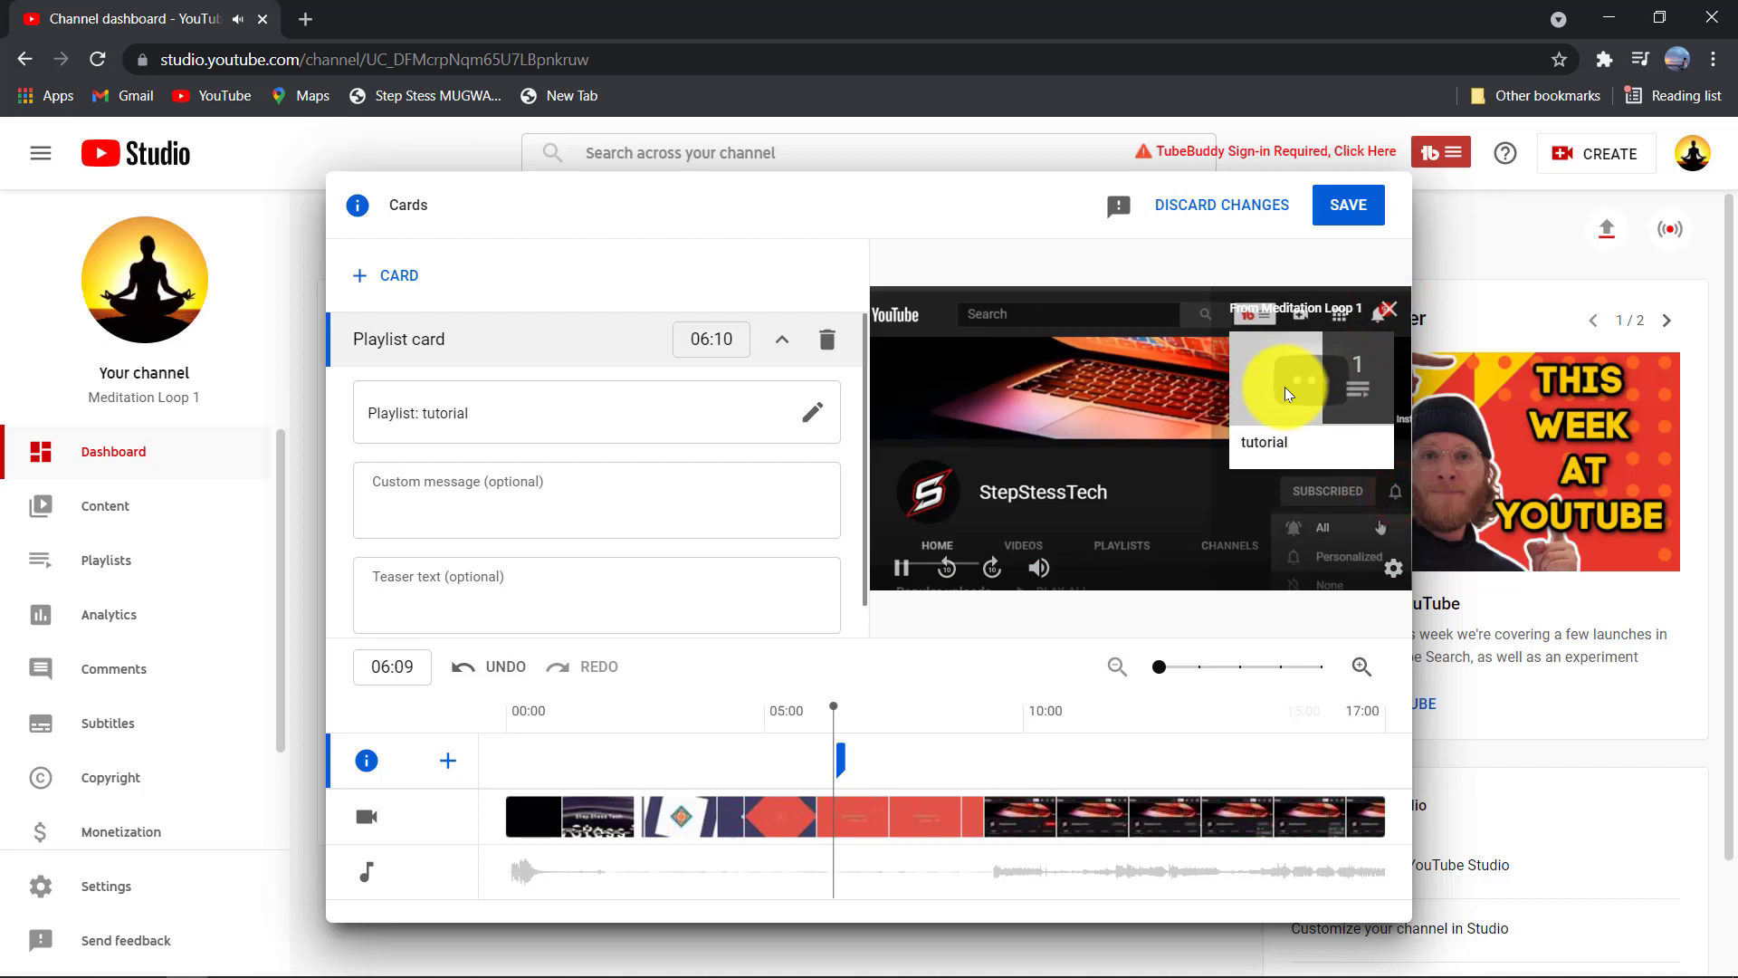
click(1037, 571)
click(1388, 310)
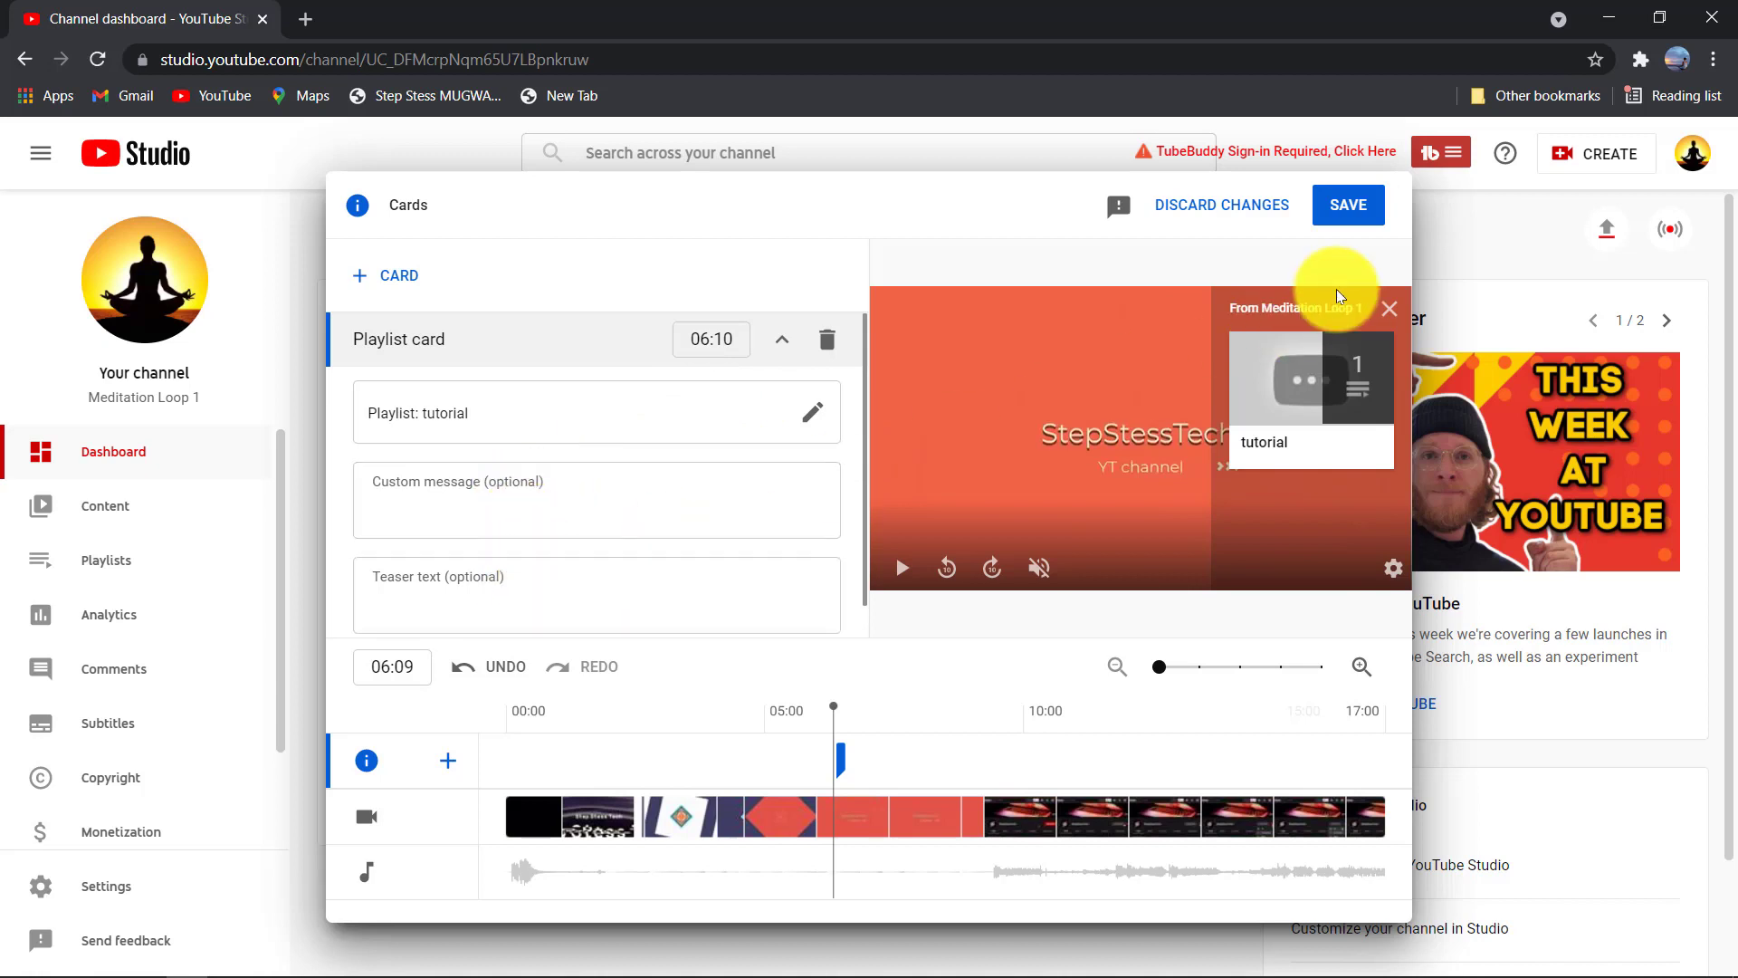
click(1362, 213)
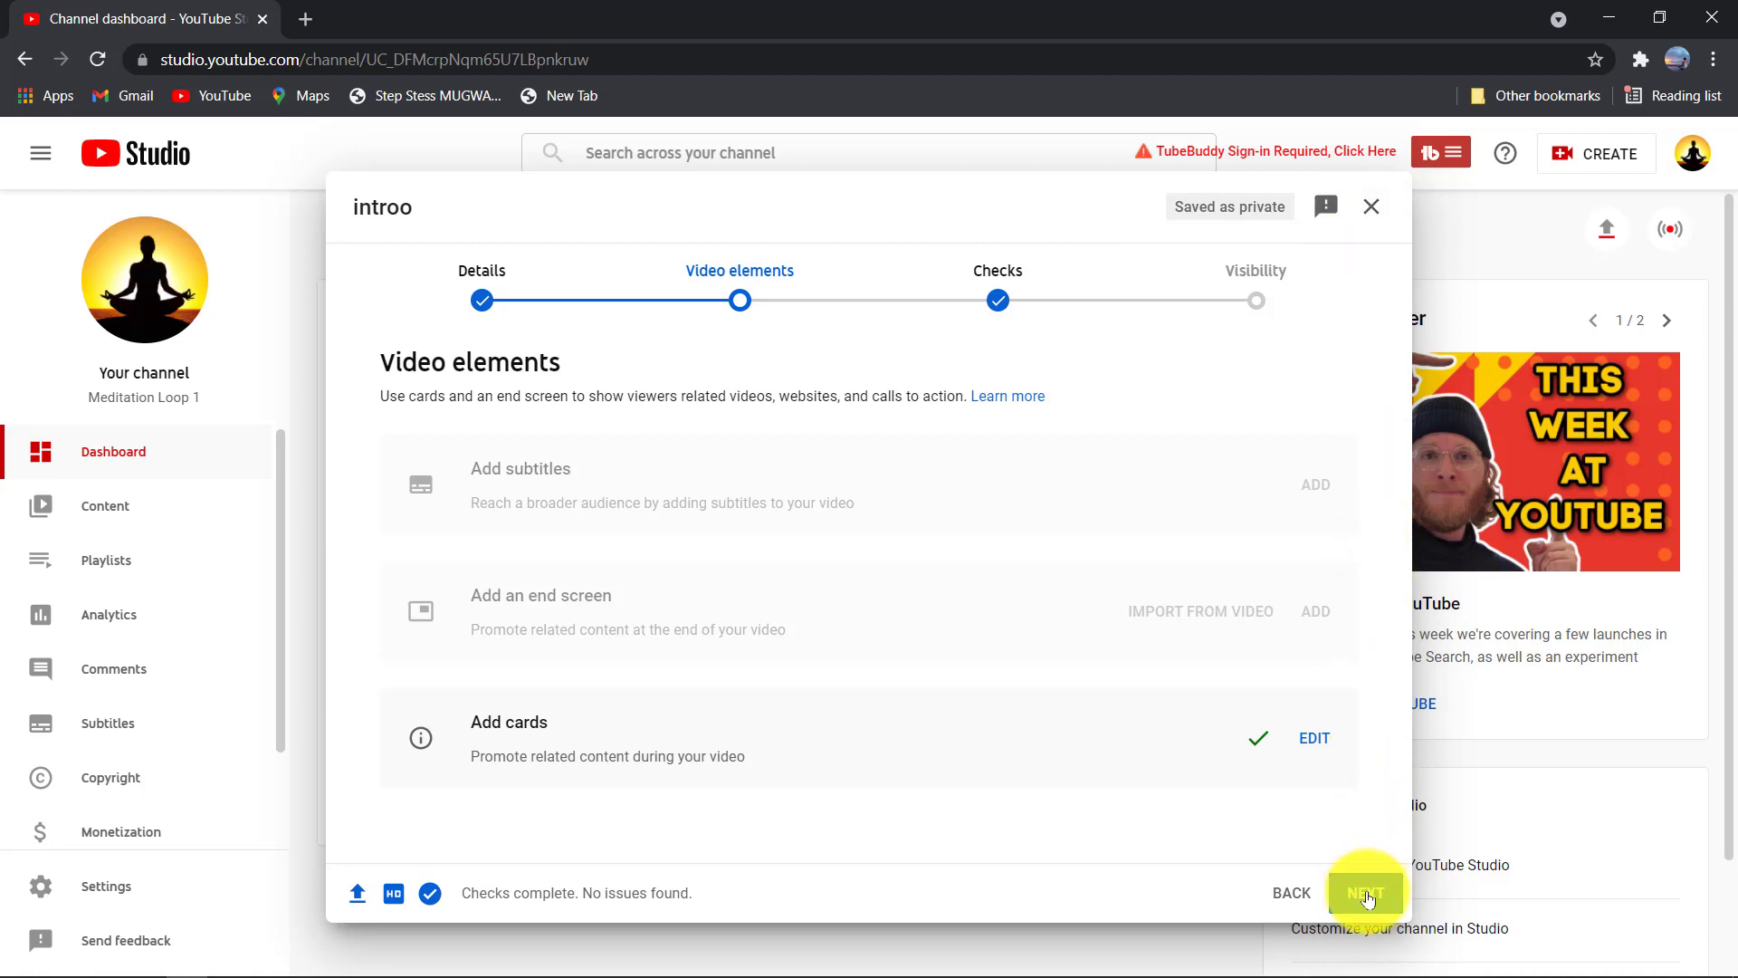
Continue past the Checks stage to Visibility and make the video Public as an instant Premiere
click(1367, 895)
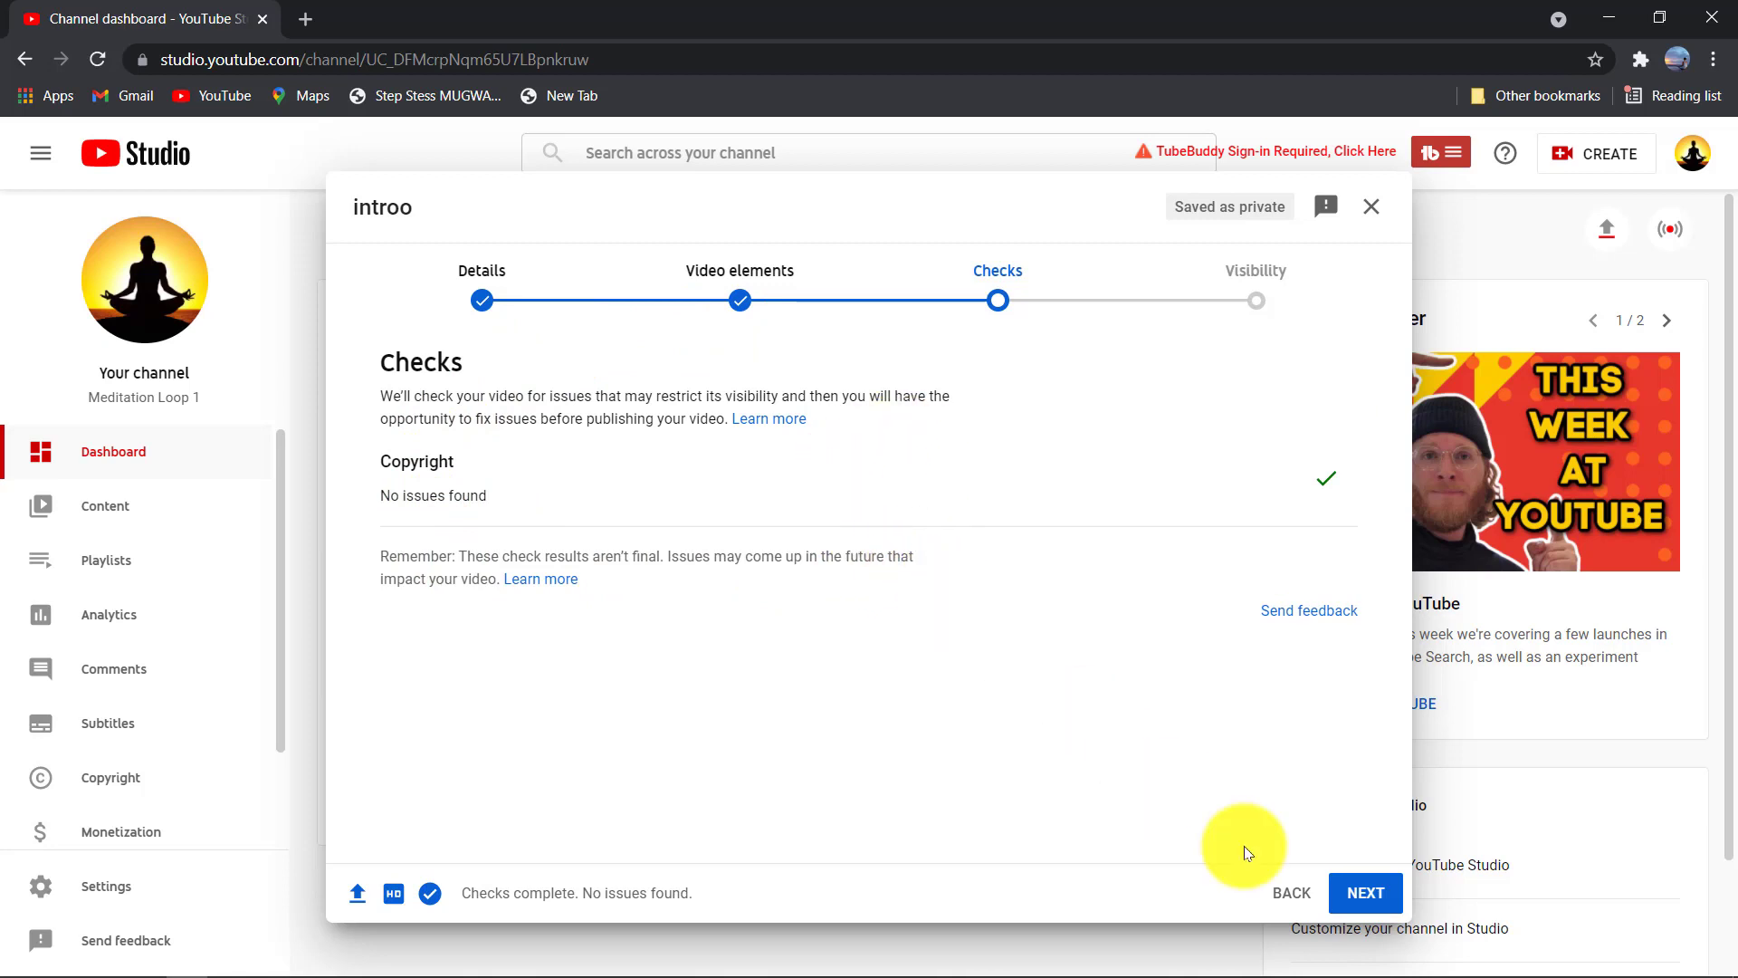
click(1349, 885)
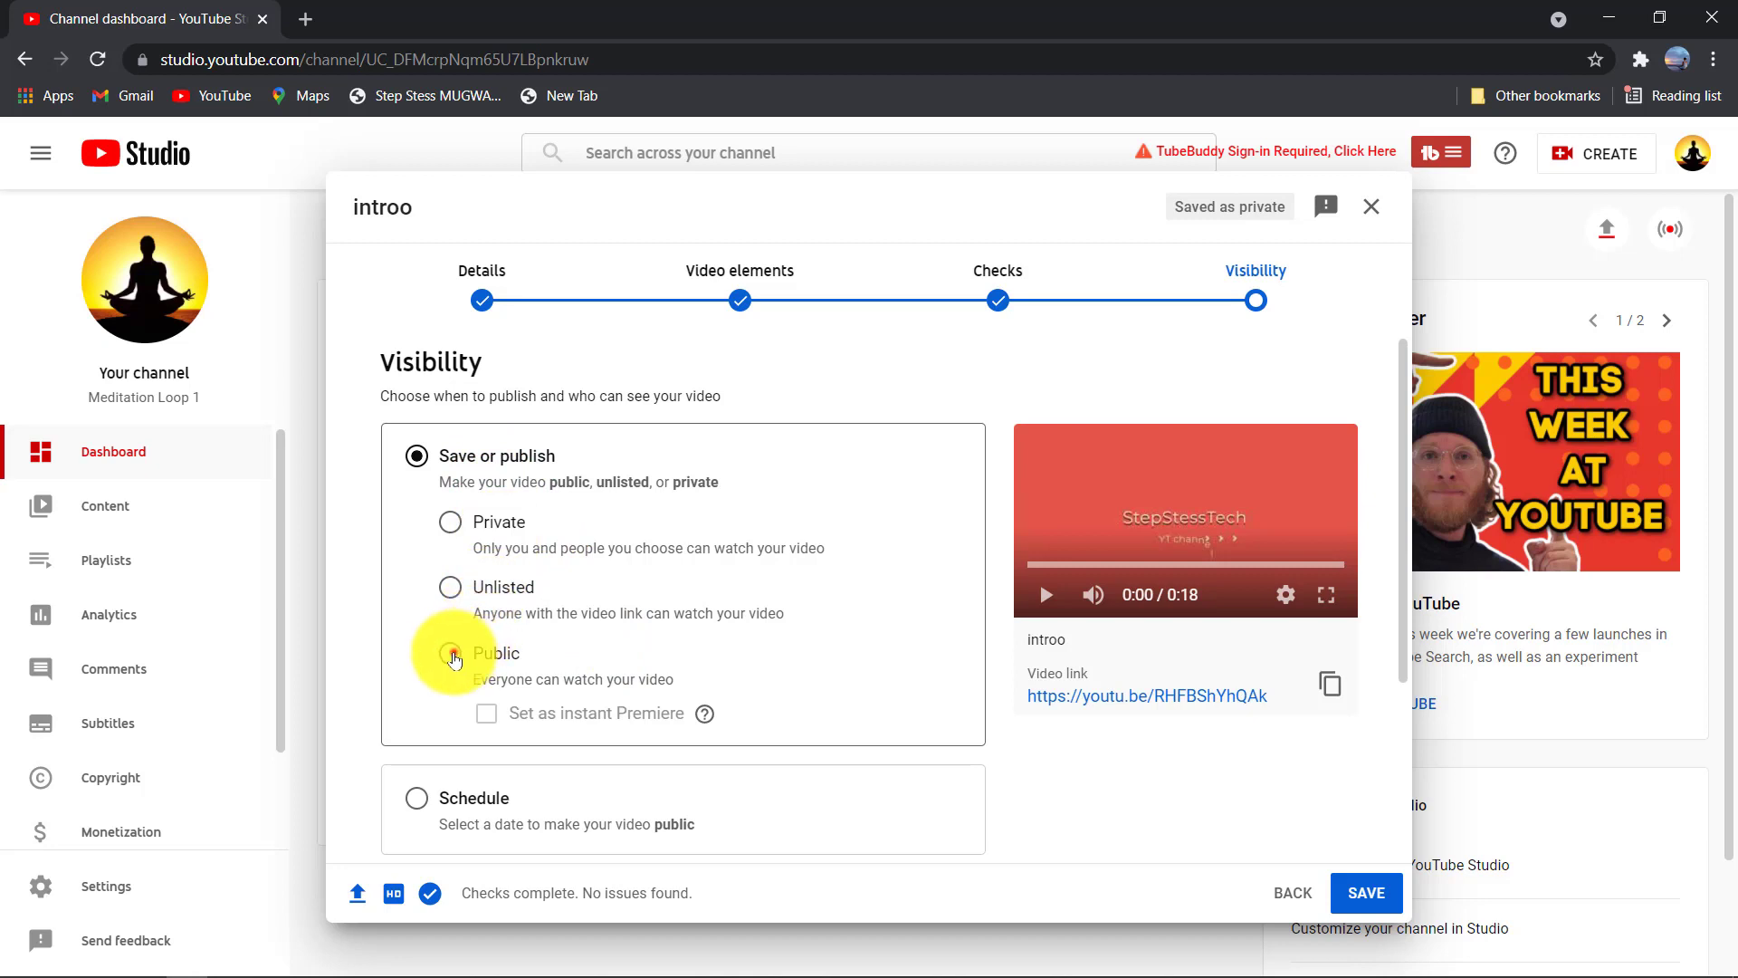
click(457, 653)
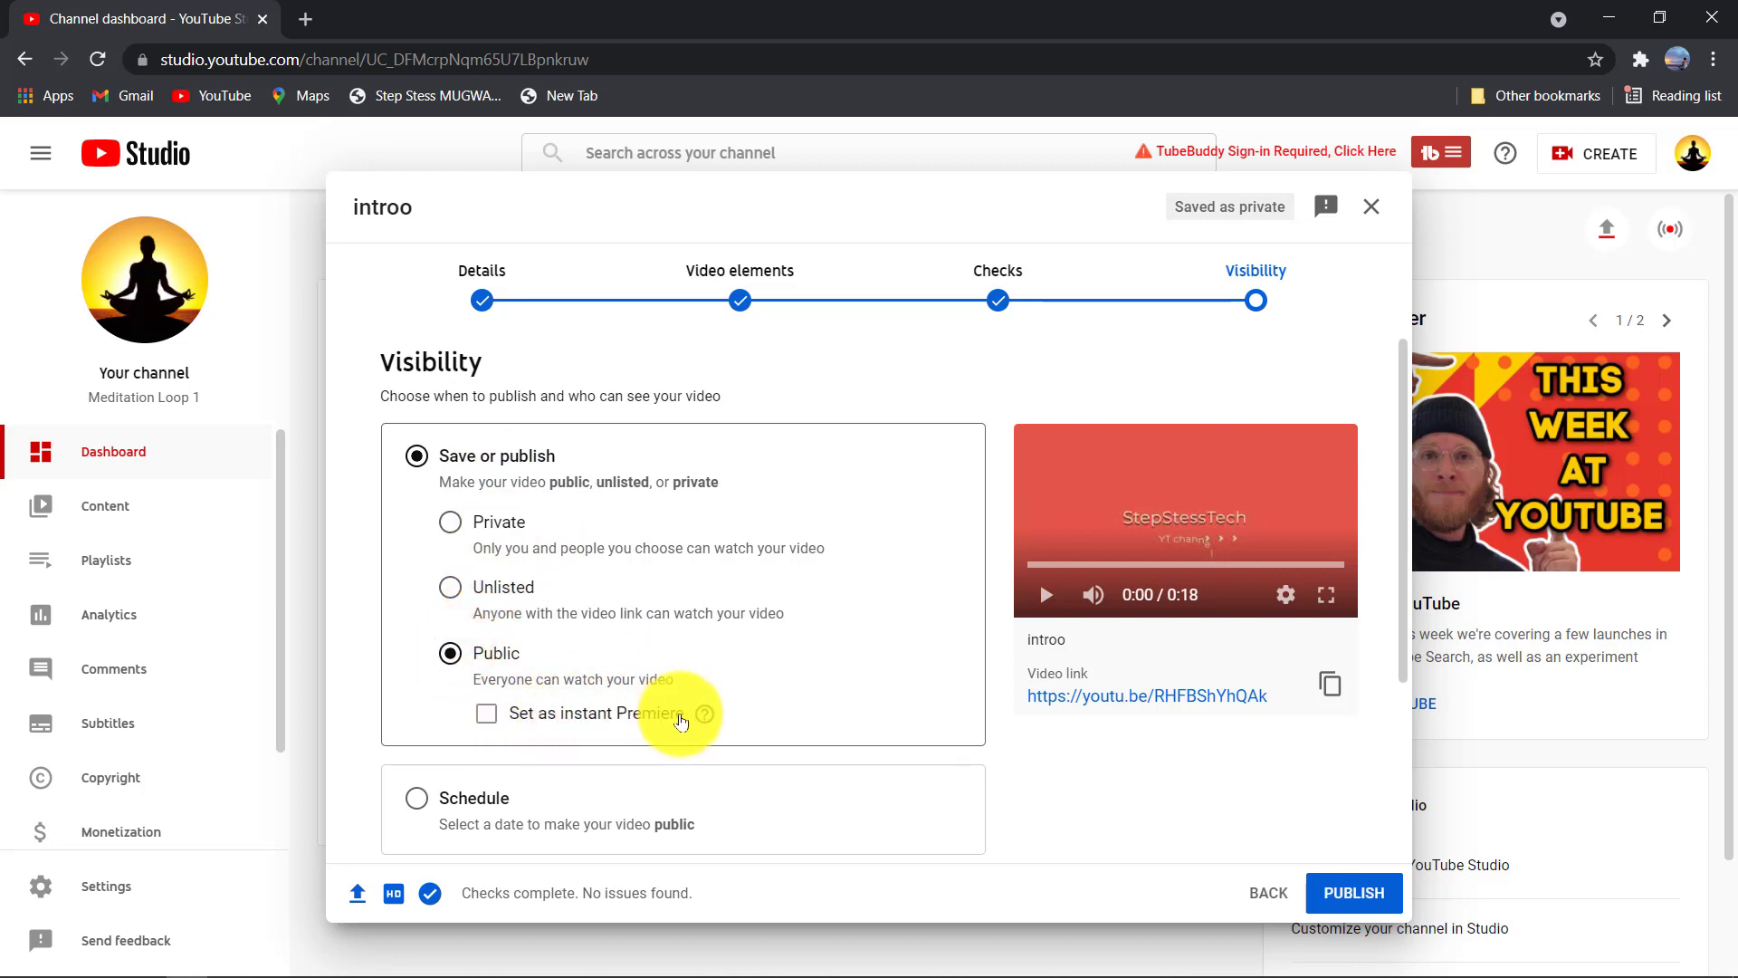
click(491, 720)
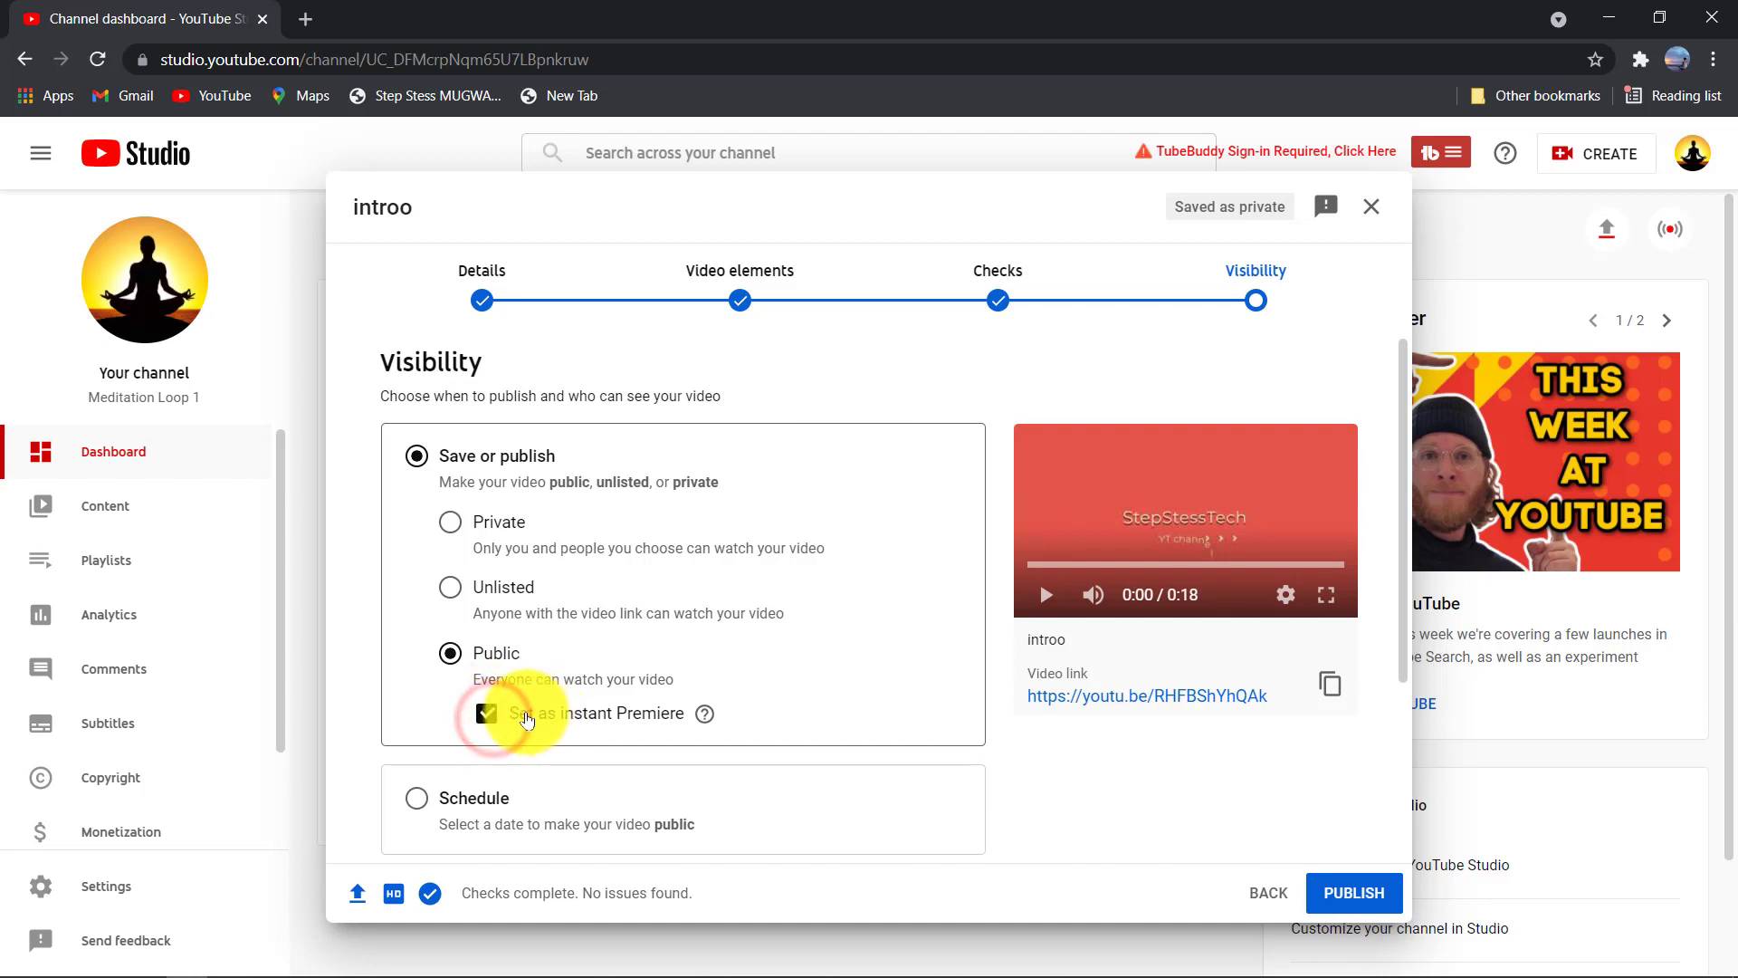
Try the Schedule option to view its date and time settings, and return to Save or publish
scroll(579, 727, down, 3)
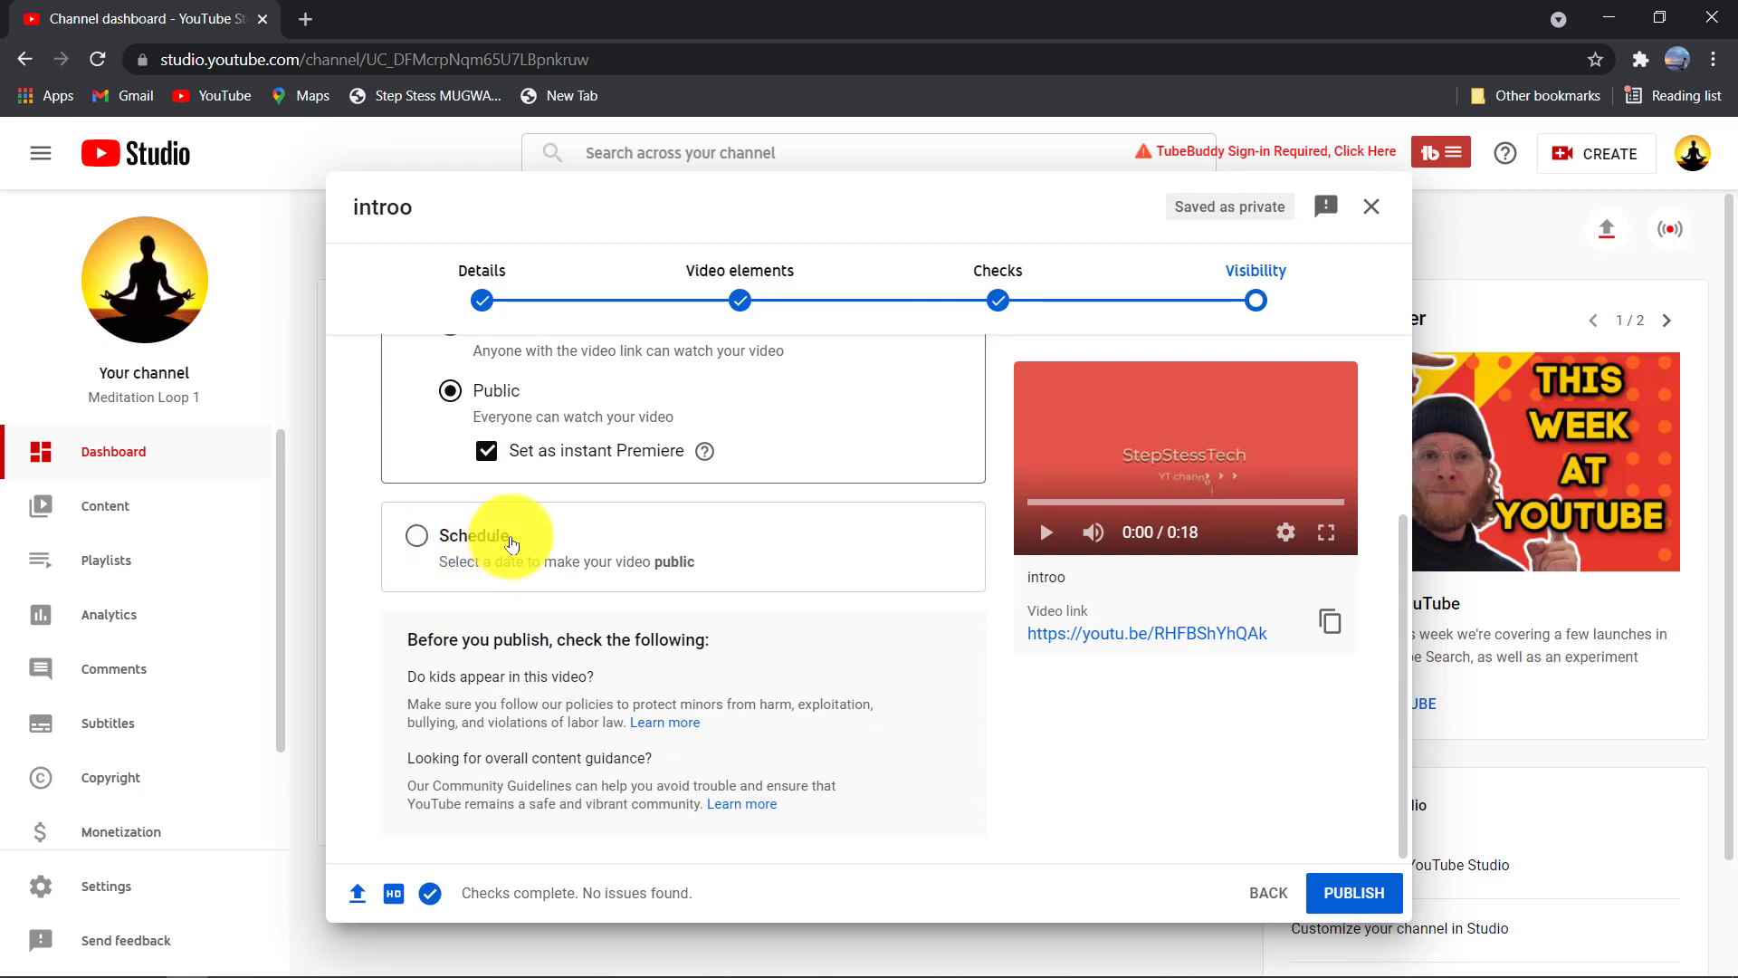
click(418, 540)
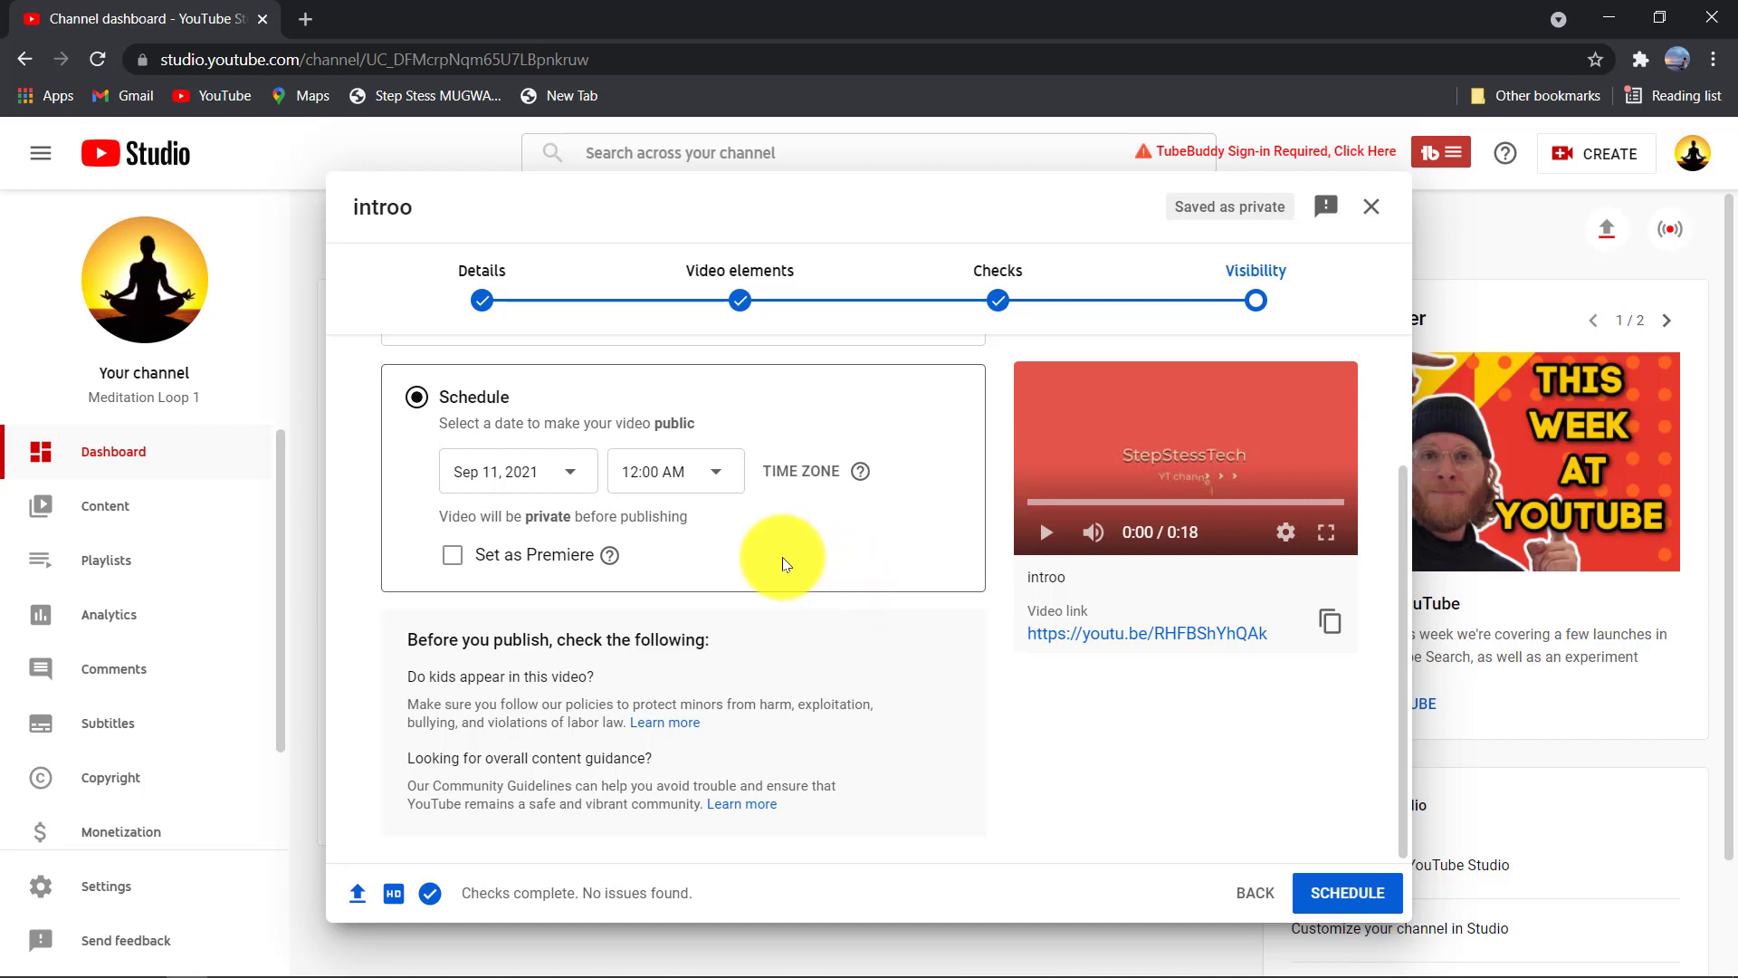
scroll(697, 512, up, 2)
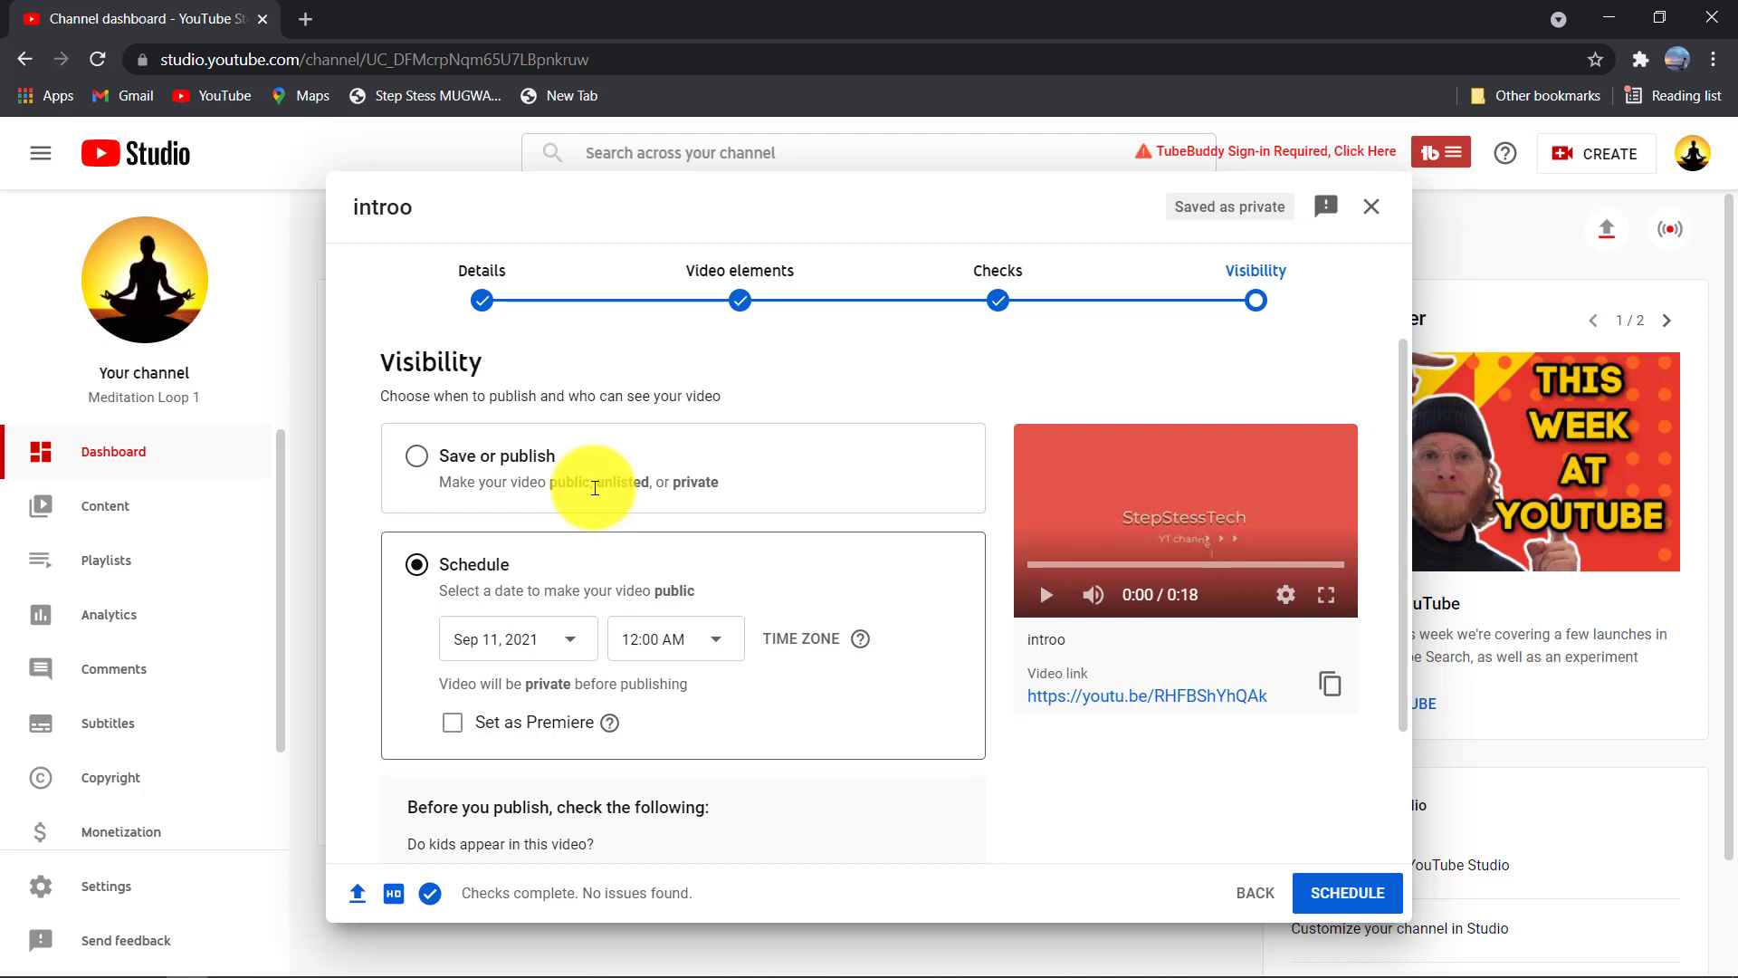
click(416, 459)
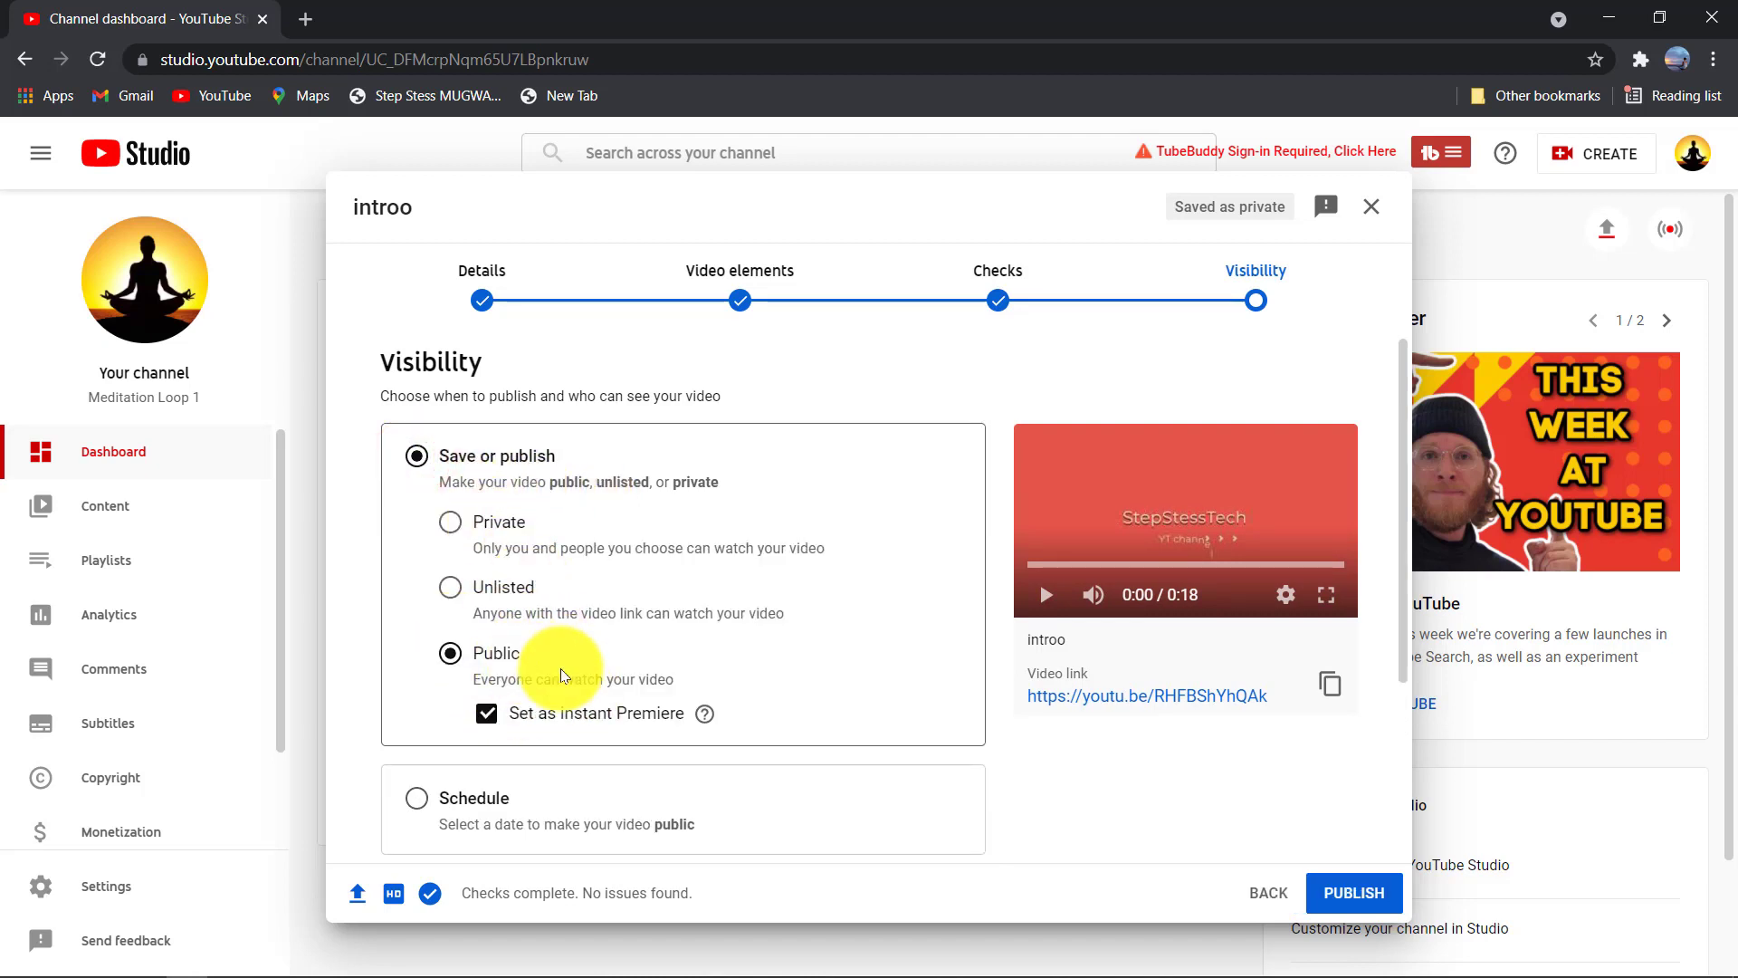
Publish the introo video and dismiss the sharing dialog
scroll(701, 703, down, 3)
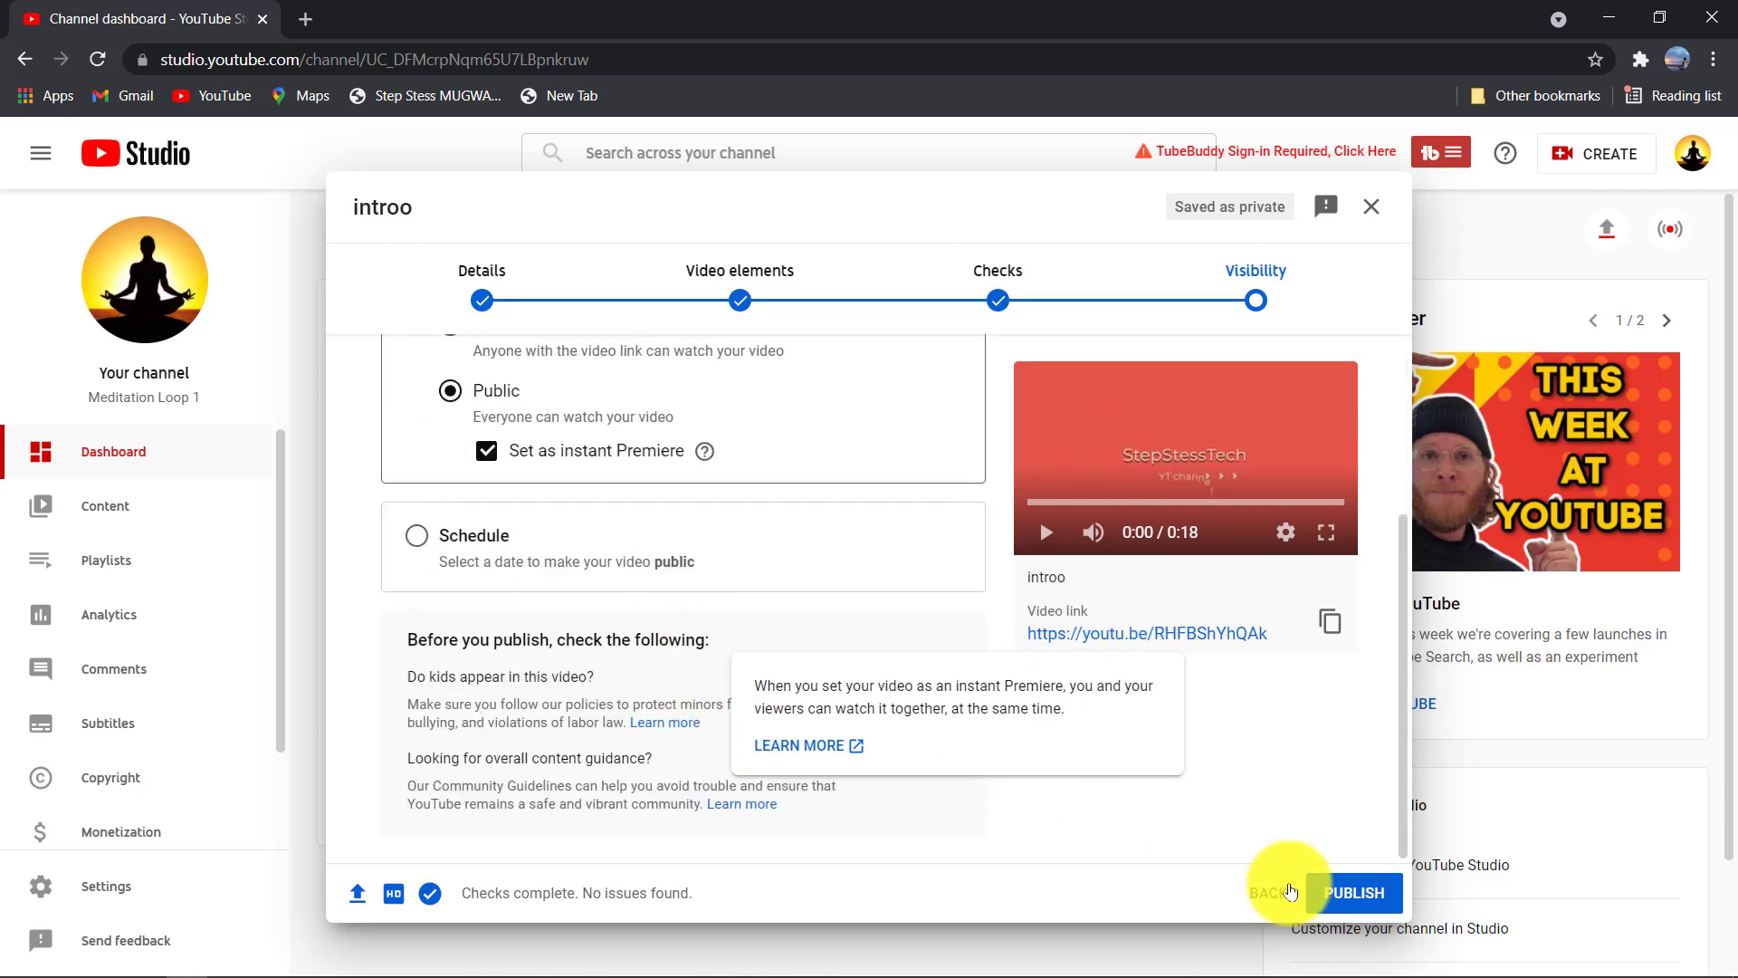
click(1347, 905)
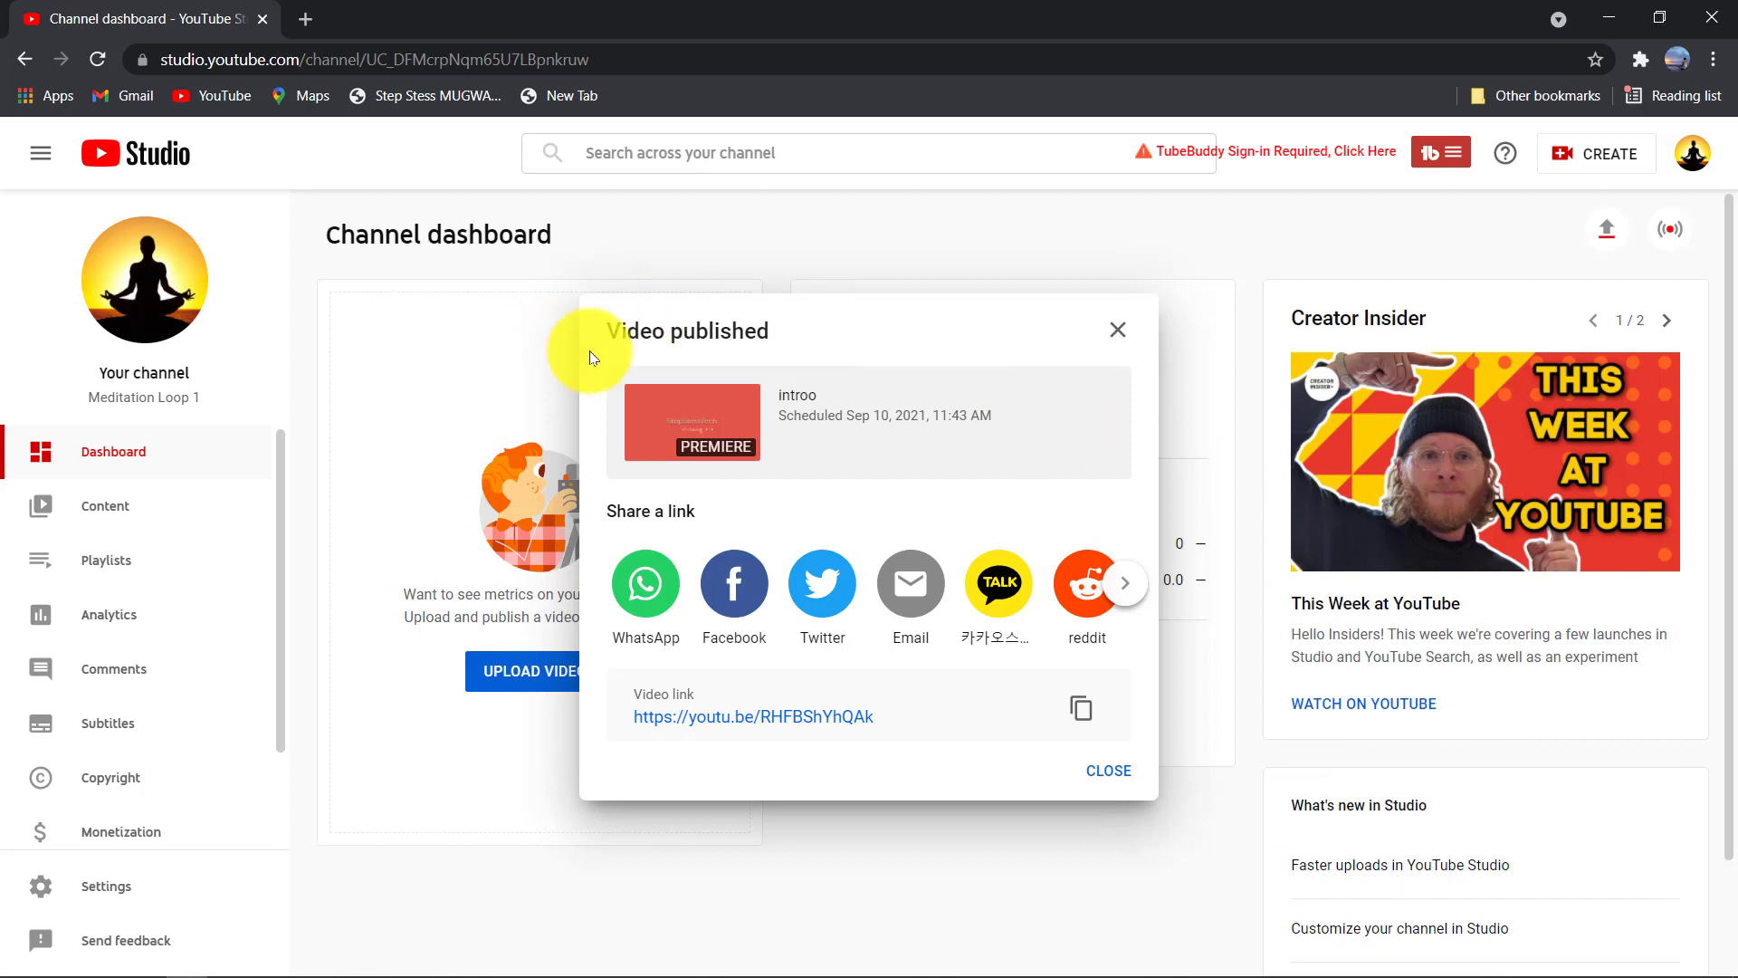
click(1118, 330)
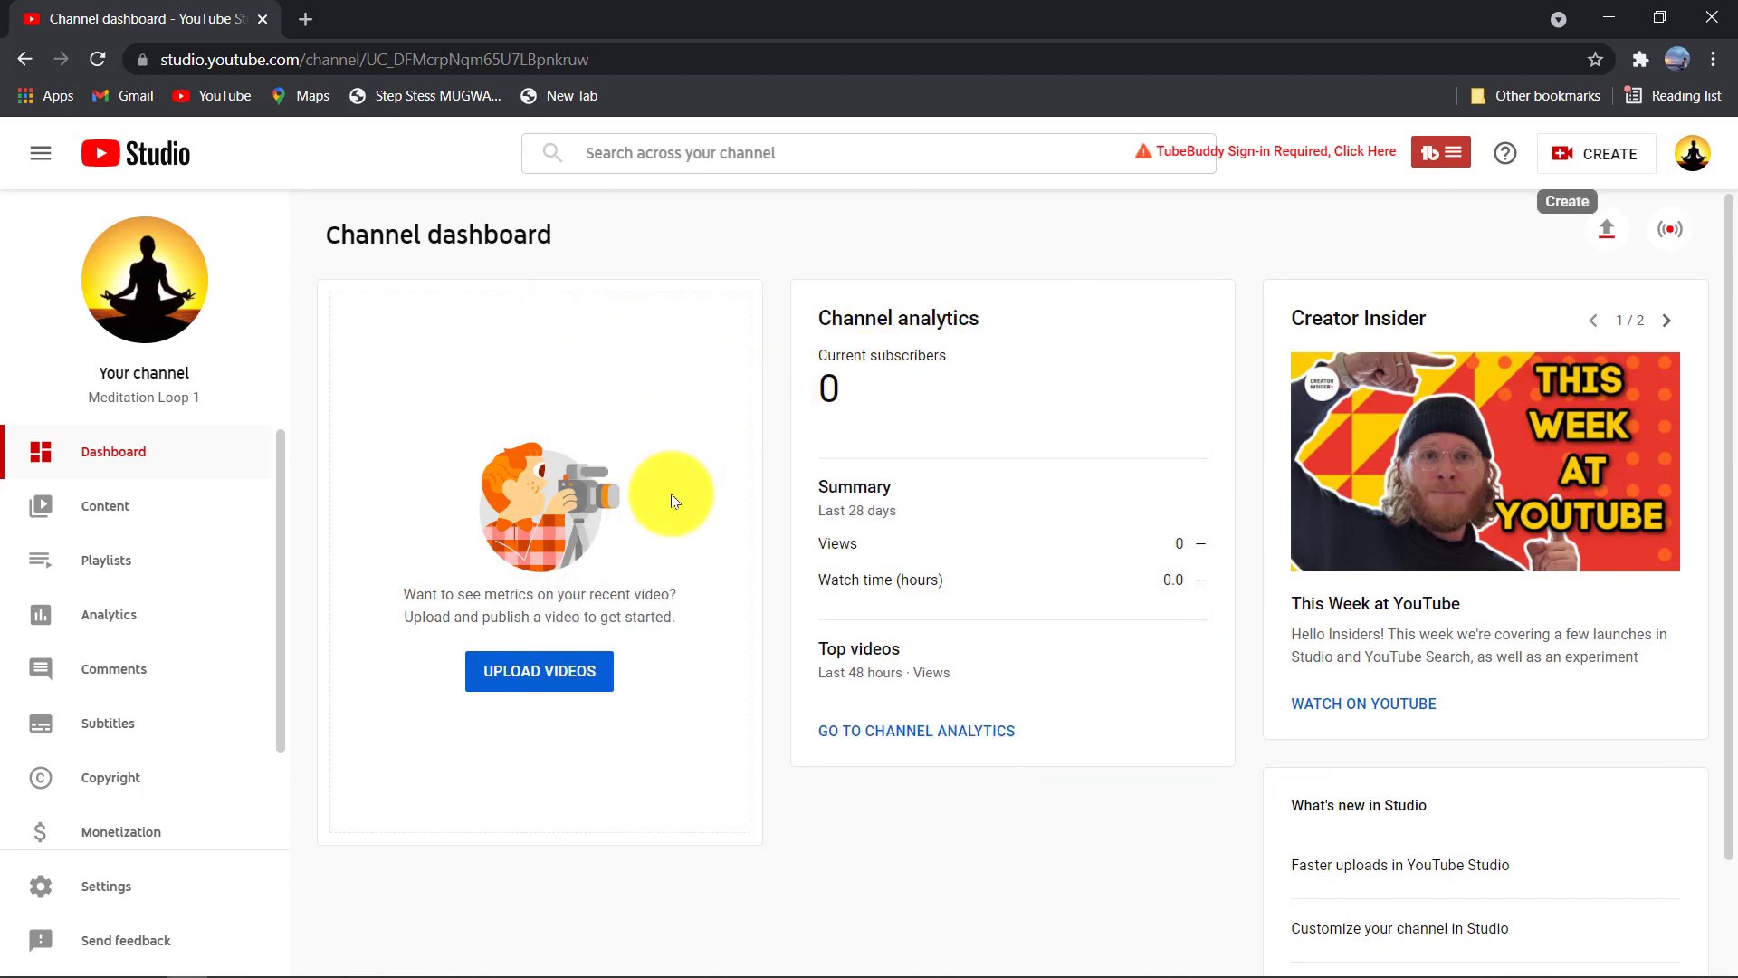
Go to the channel's content list, refresh it and open the introo video's details
click(136, 497)
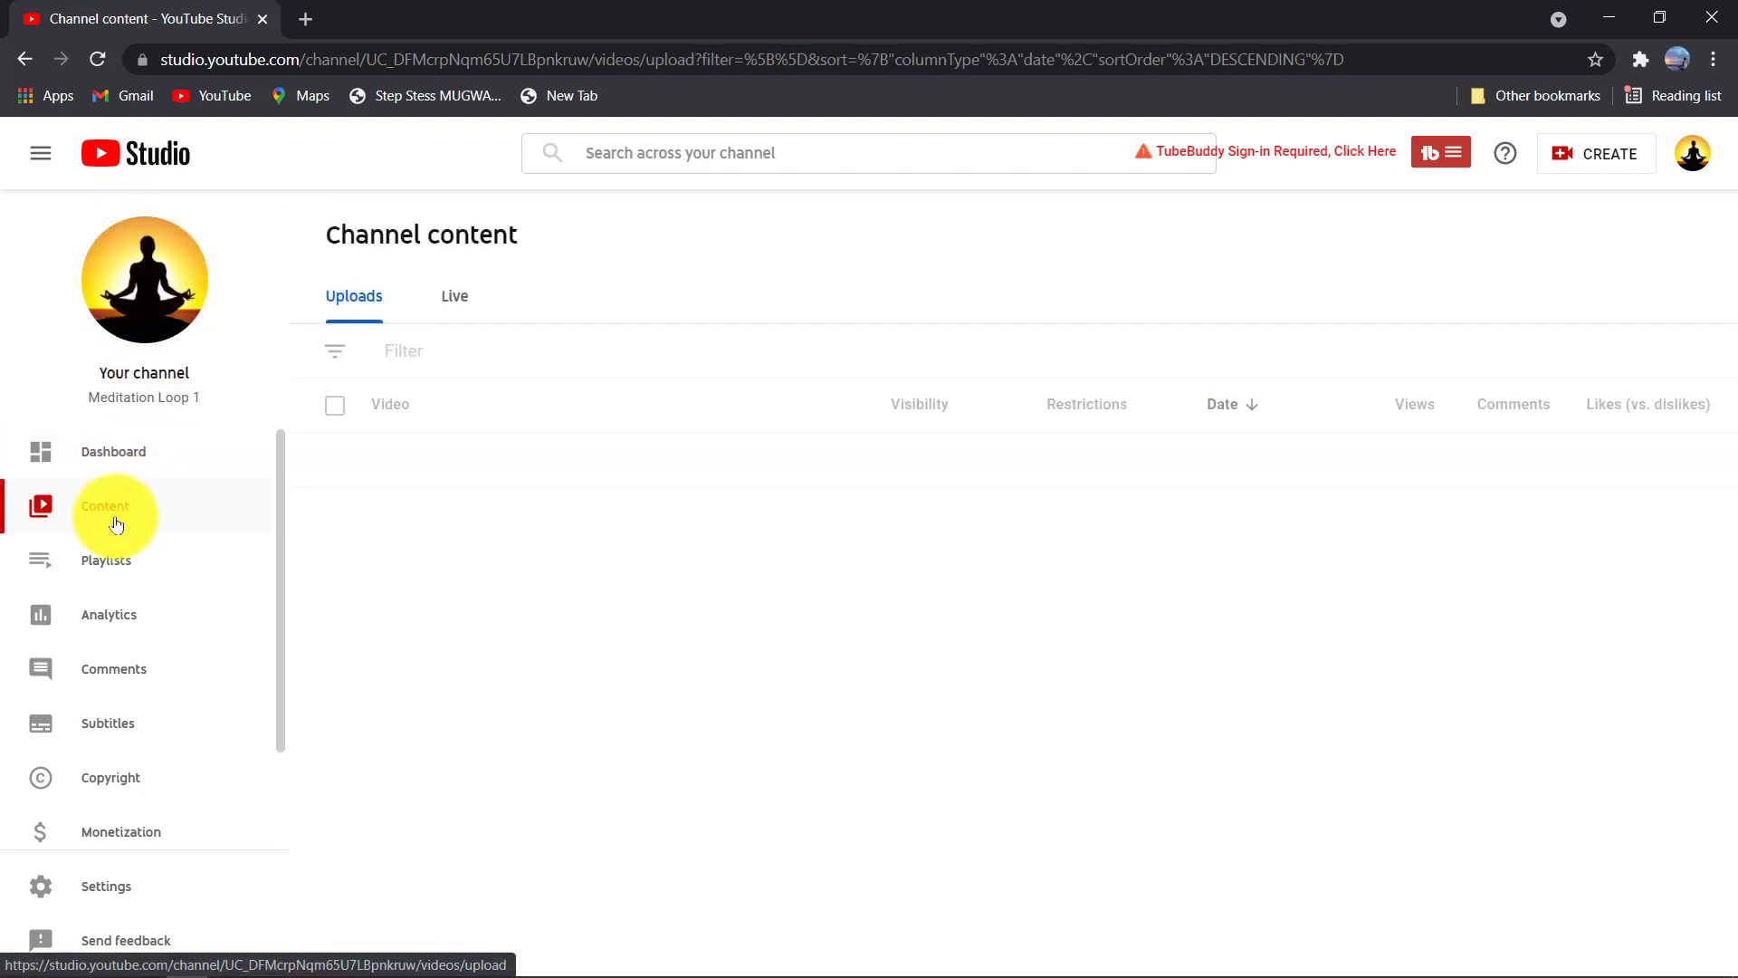
click(100, 58)
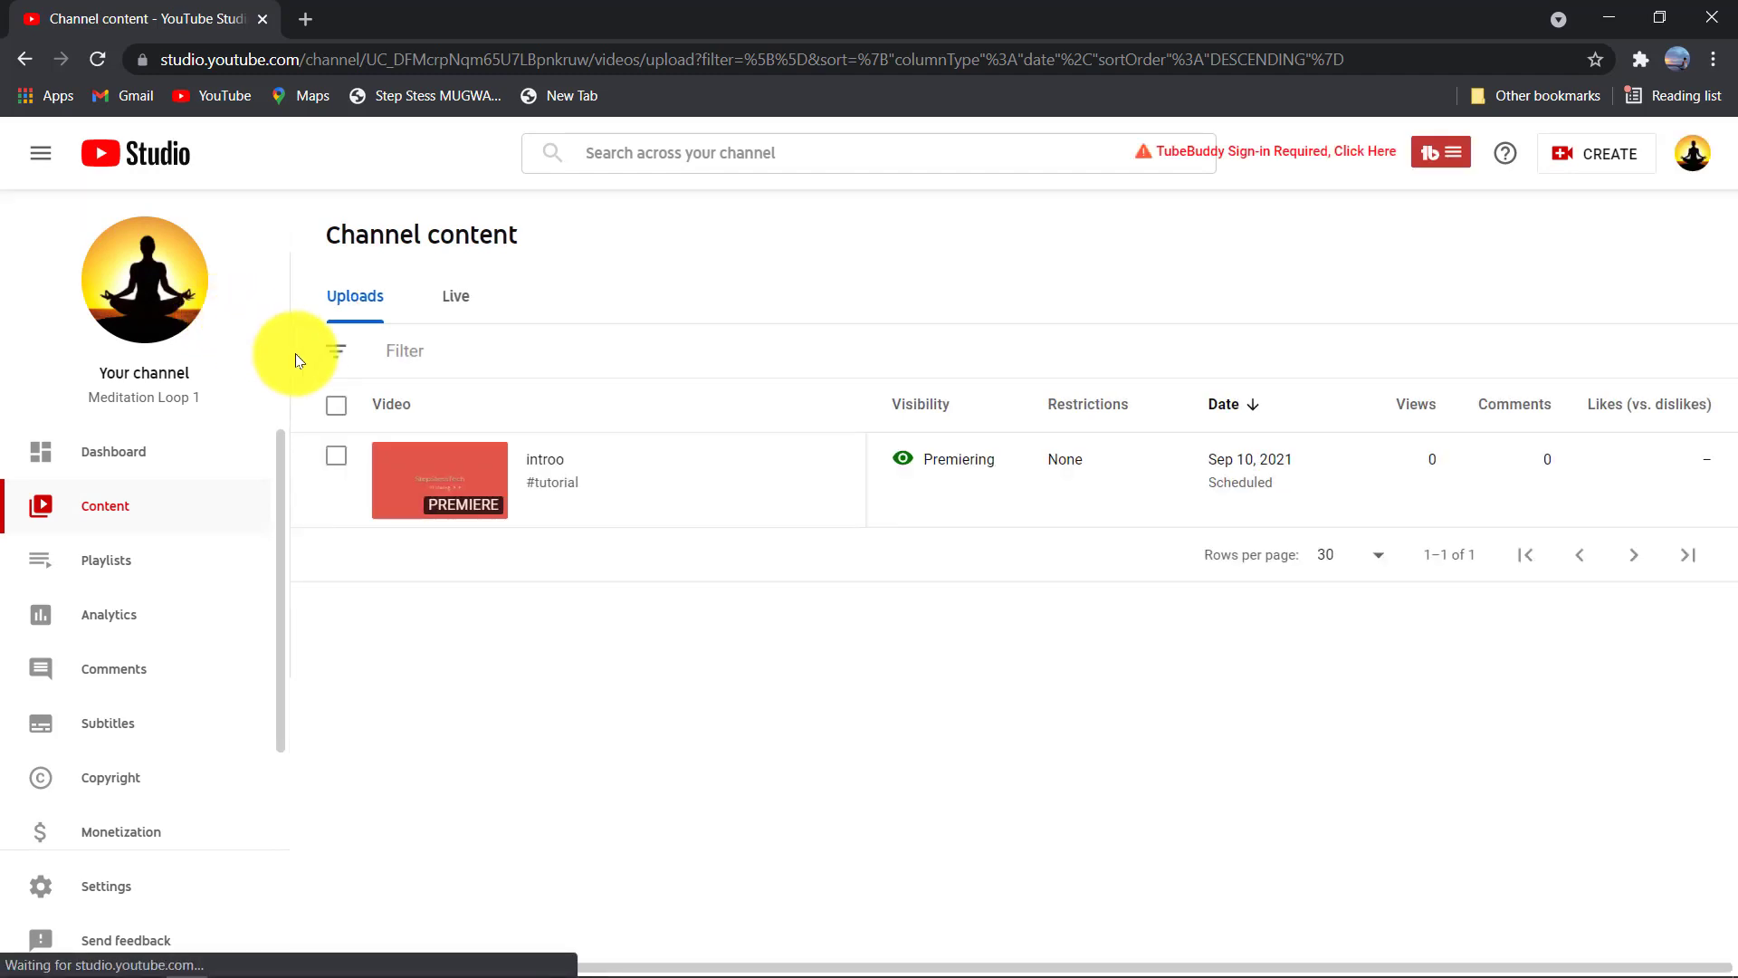
click(439, 469)
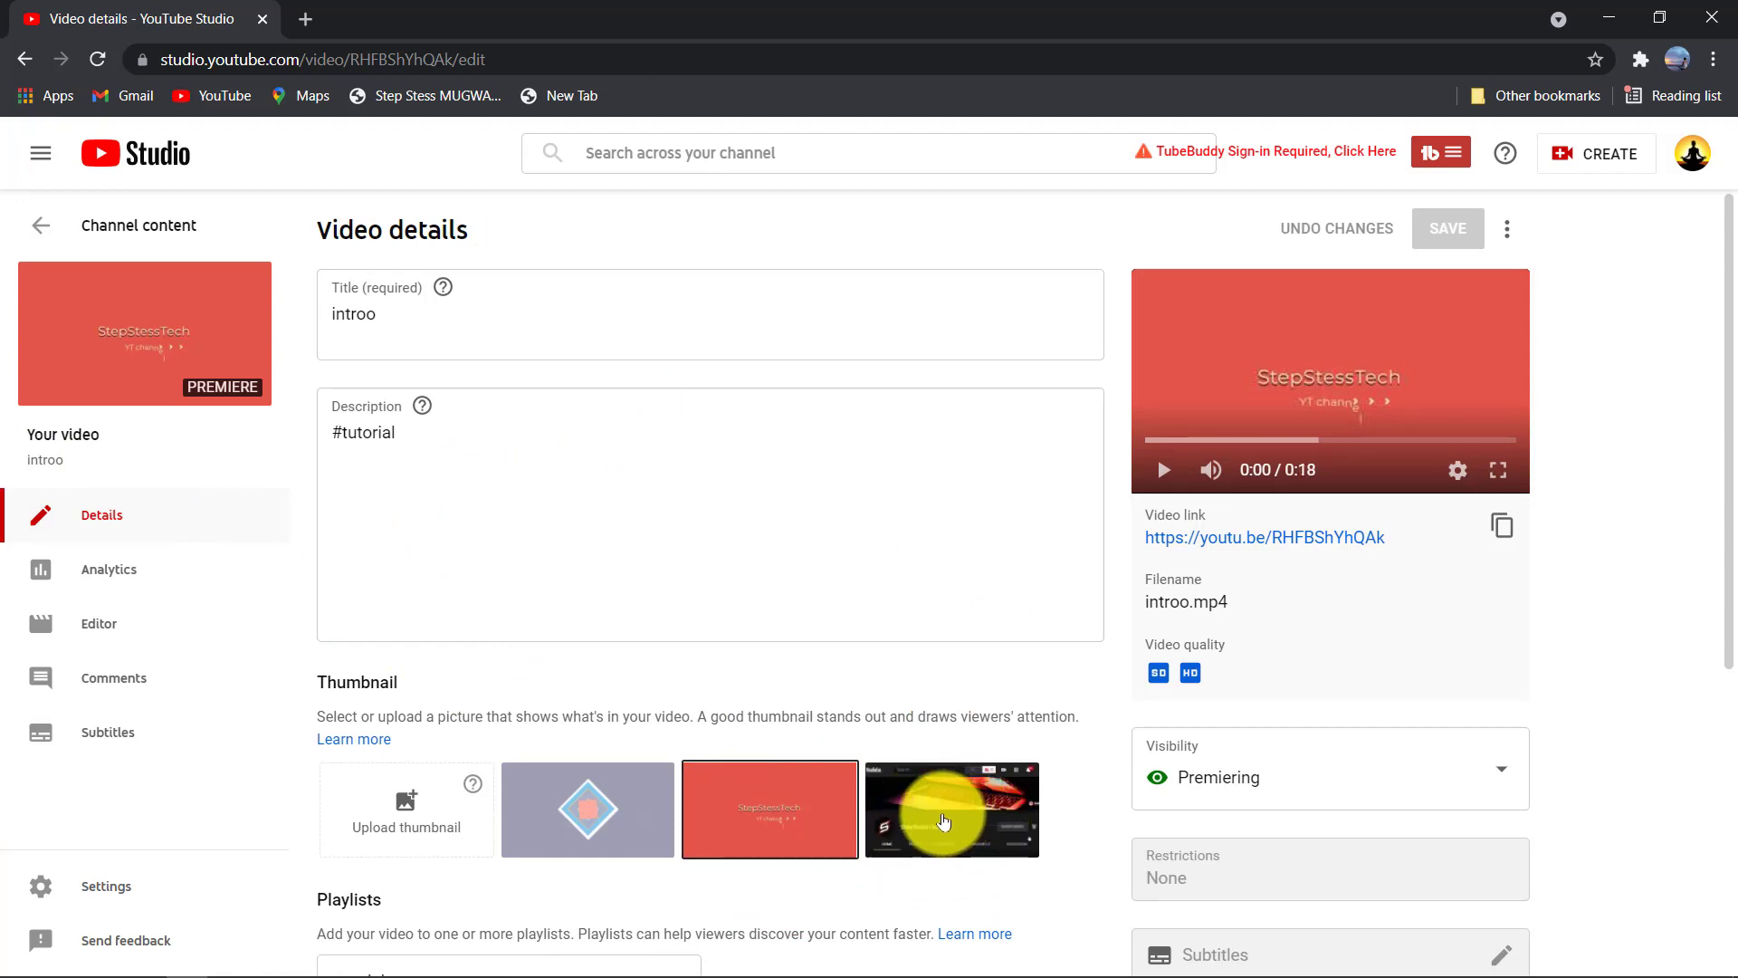
View the introo premiere on its YouTube watch page with the sound muted, and return to the video details
click(147, 339)
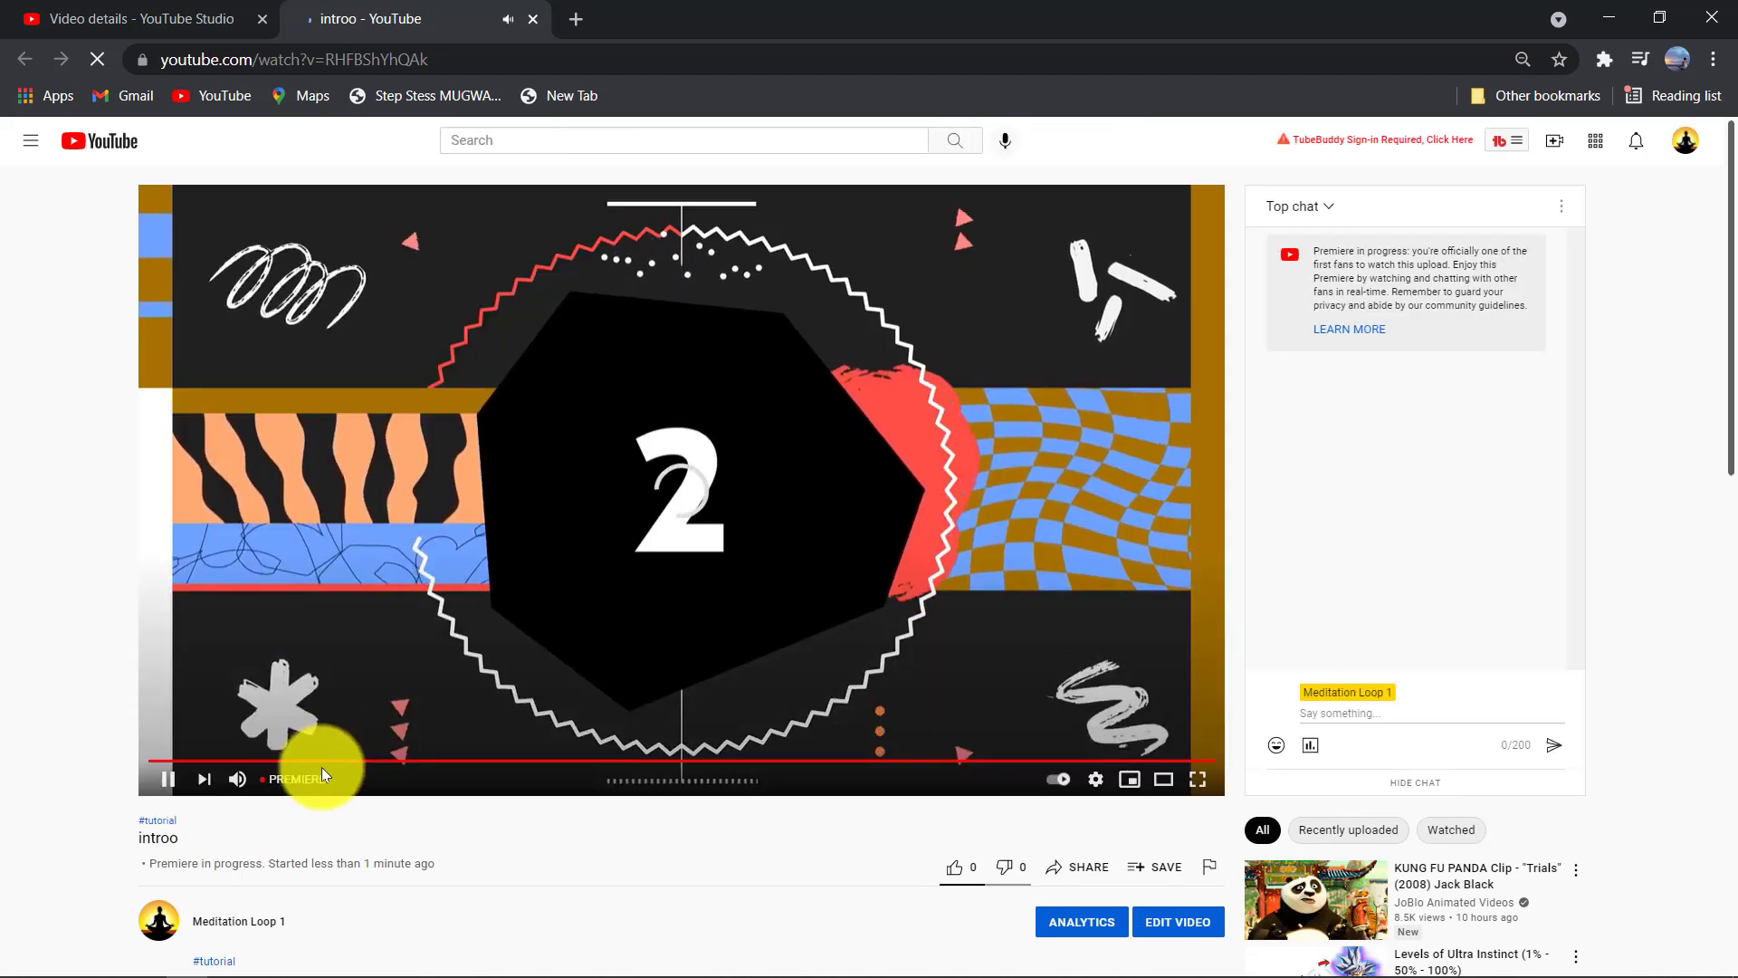
click(237, 779)
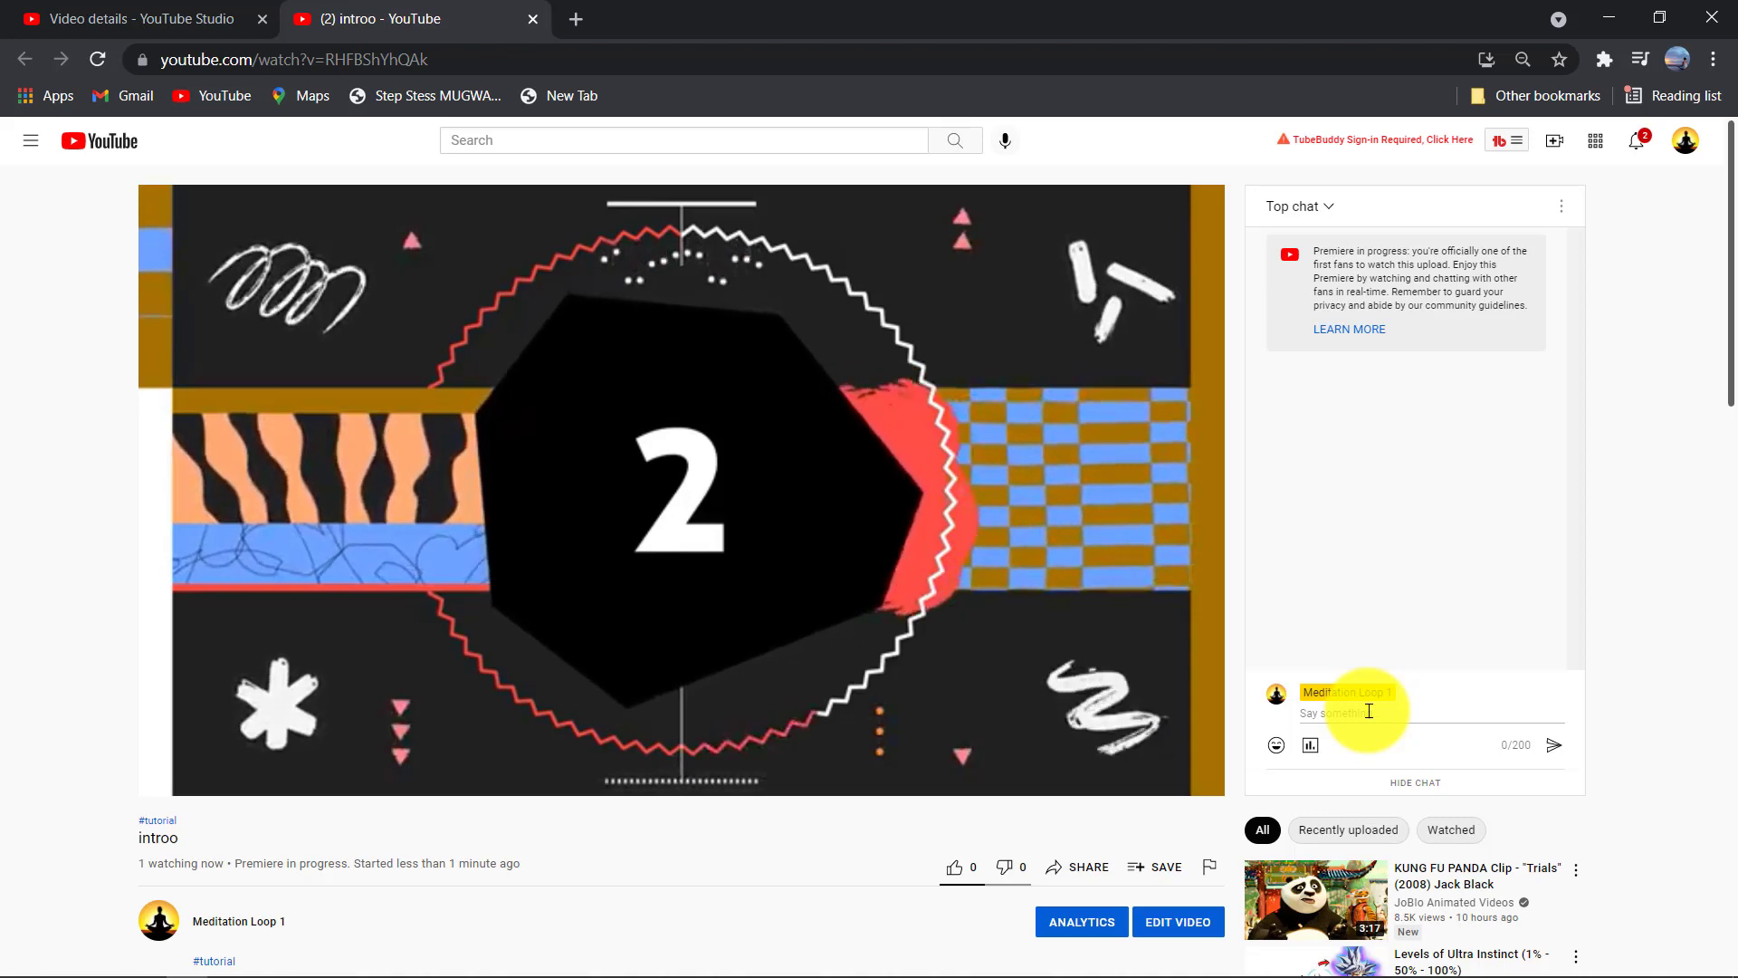
click(539, 18)
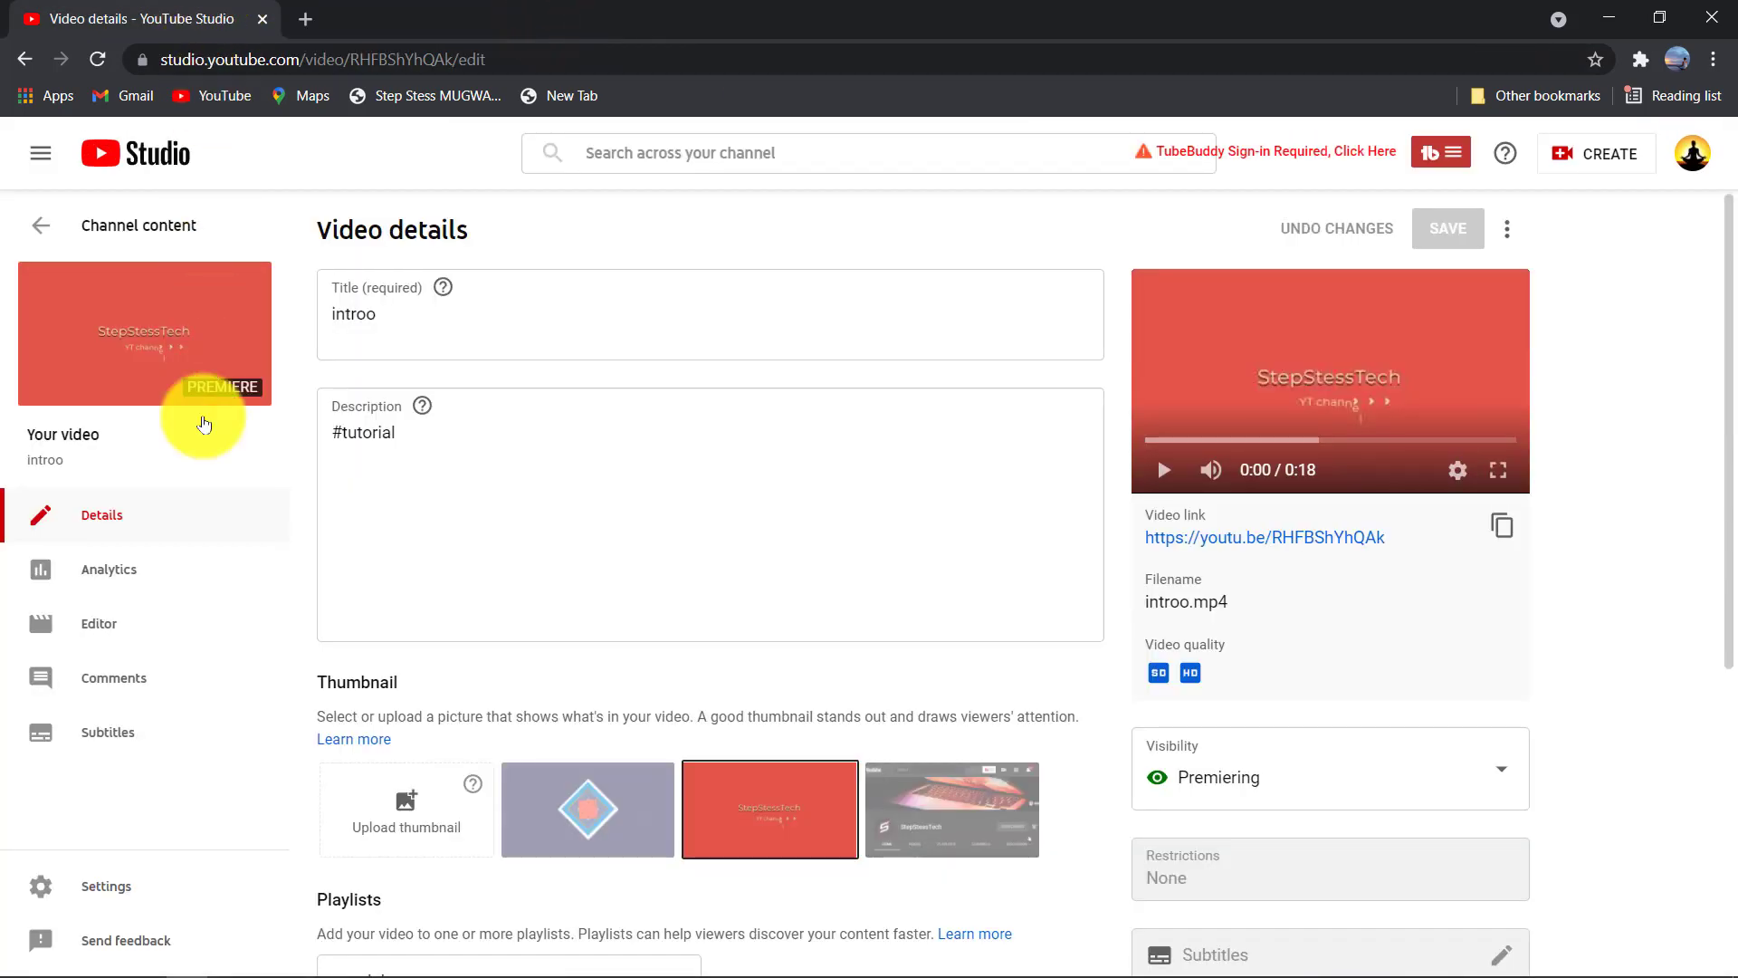
Examine the introo video's analytics across the Overview, Reach, Engagement and Audience reports
click(124, 583)
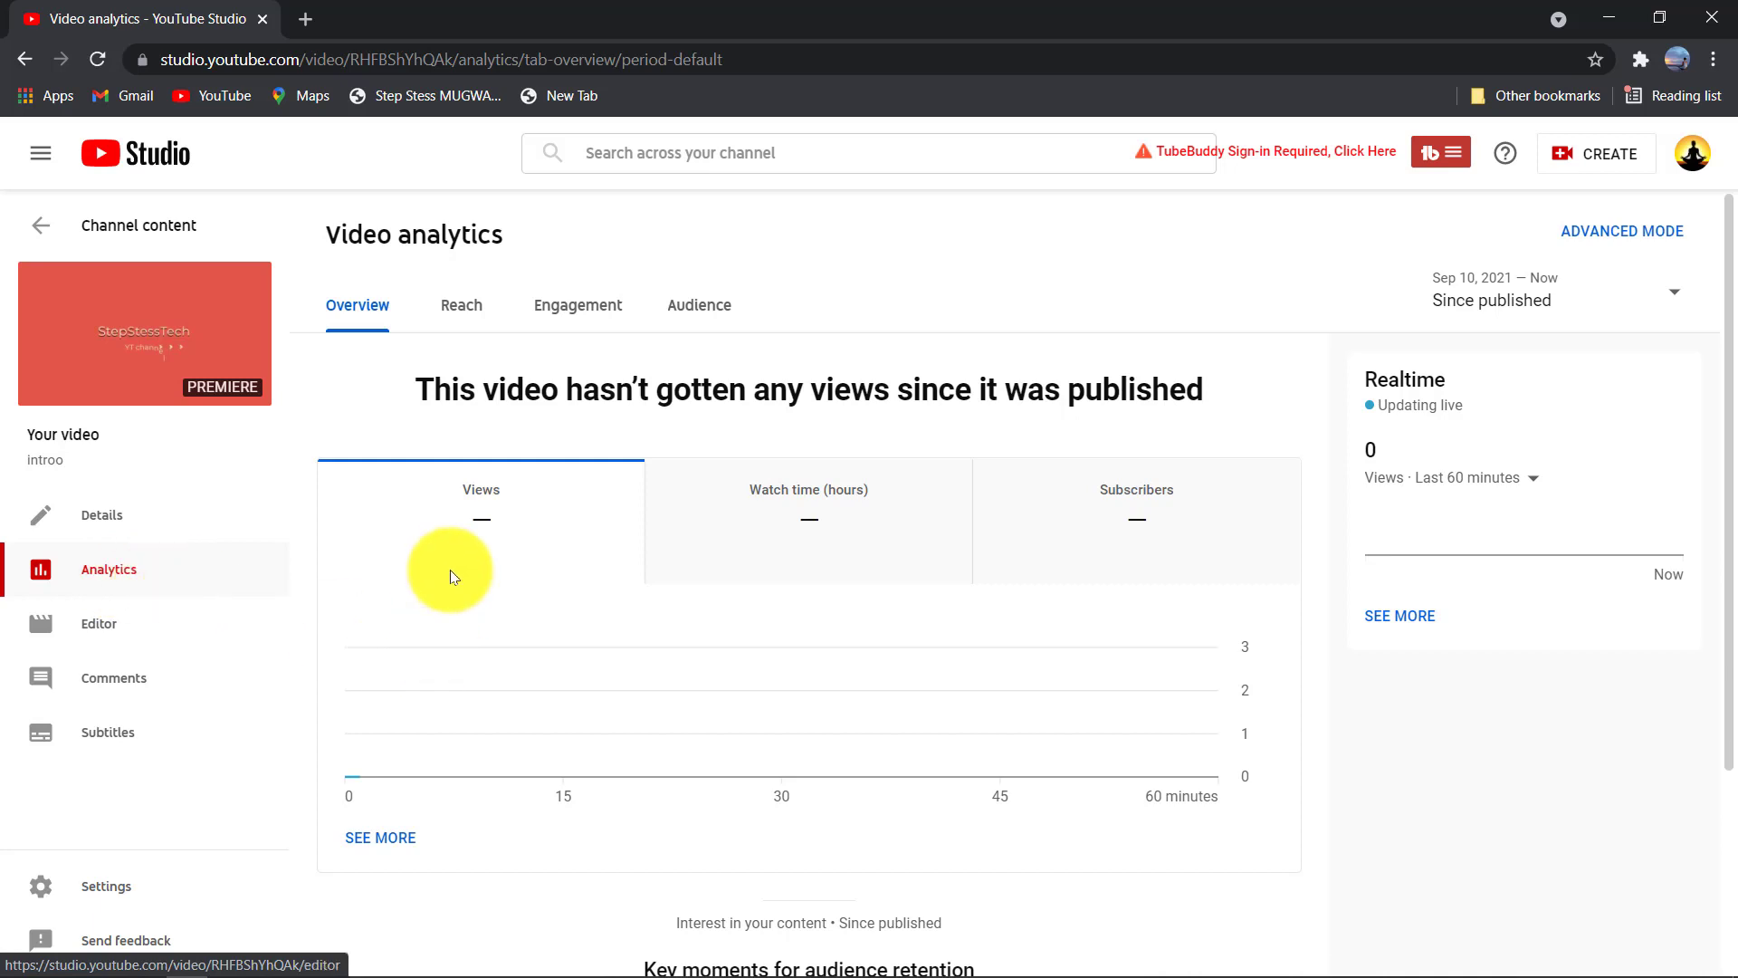
drag(1733, 362, 1731, 217)
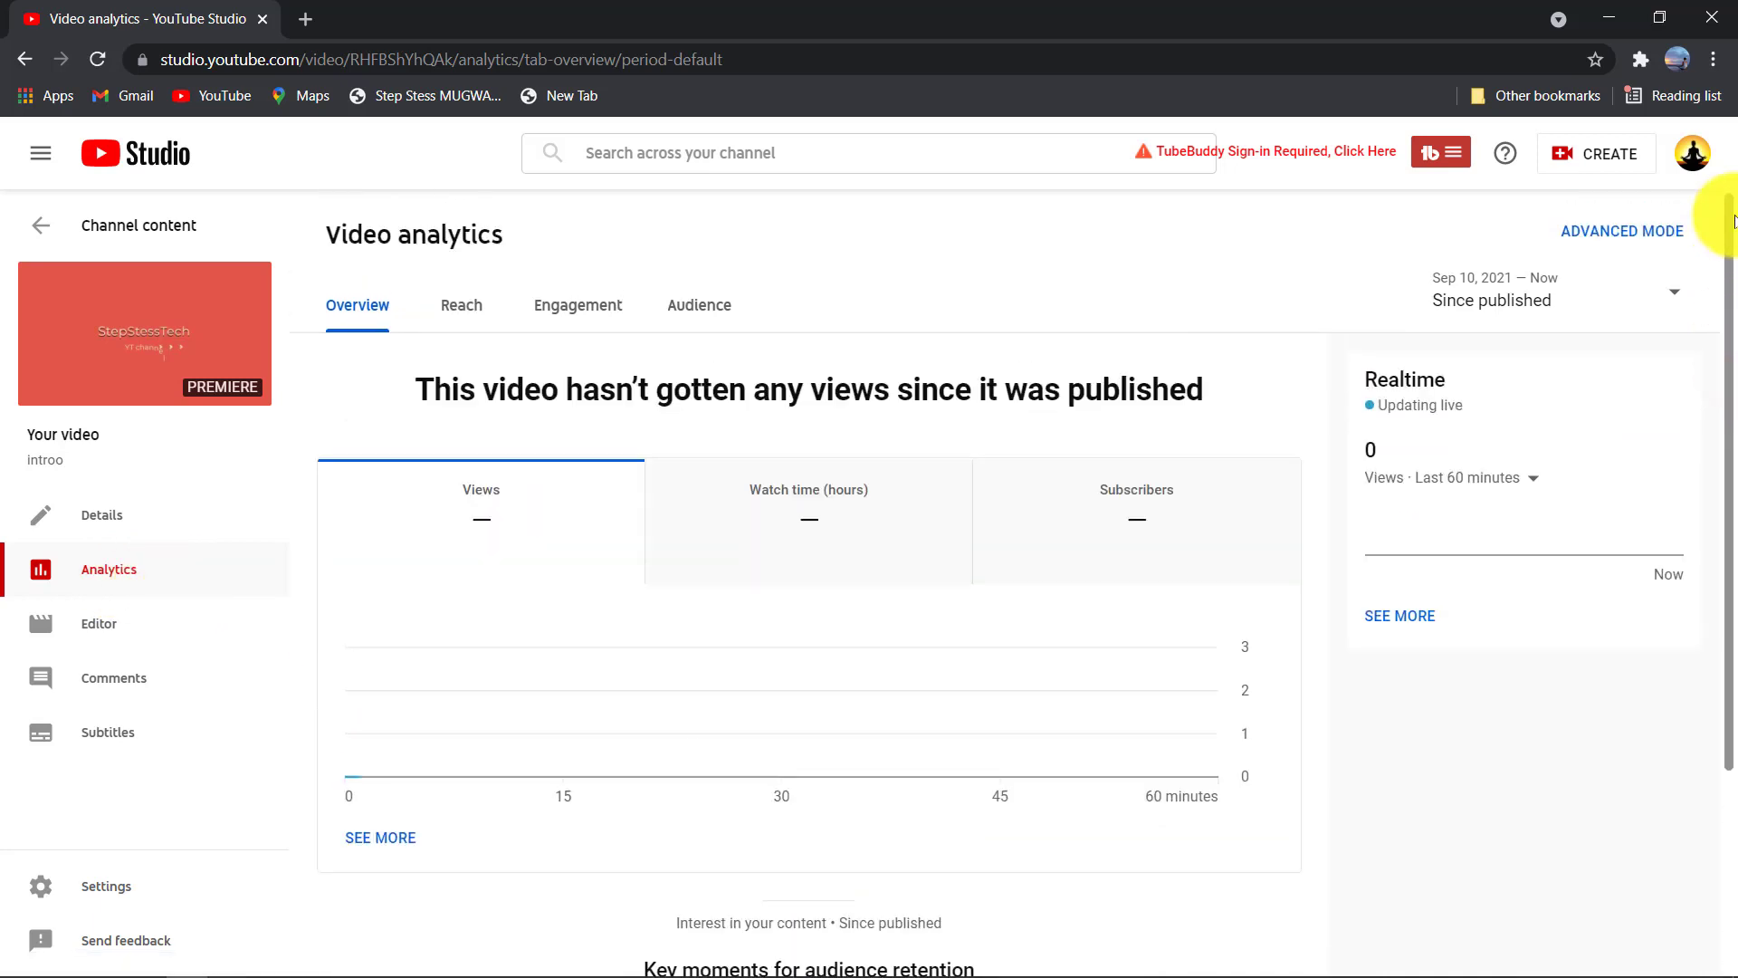
click(468, 309)
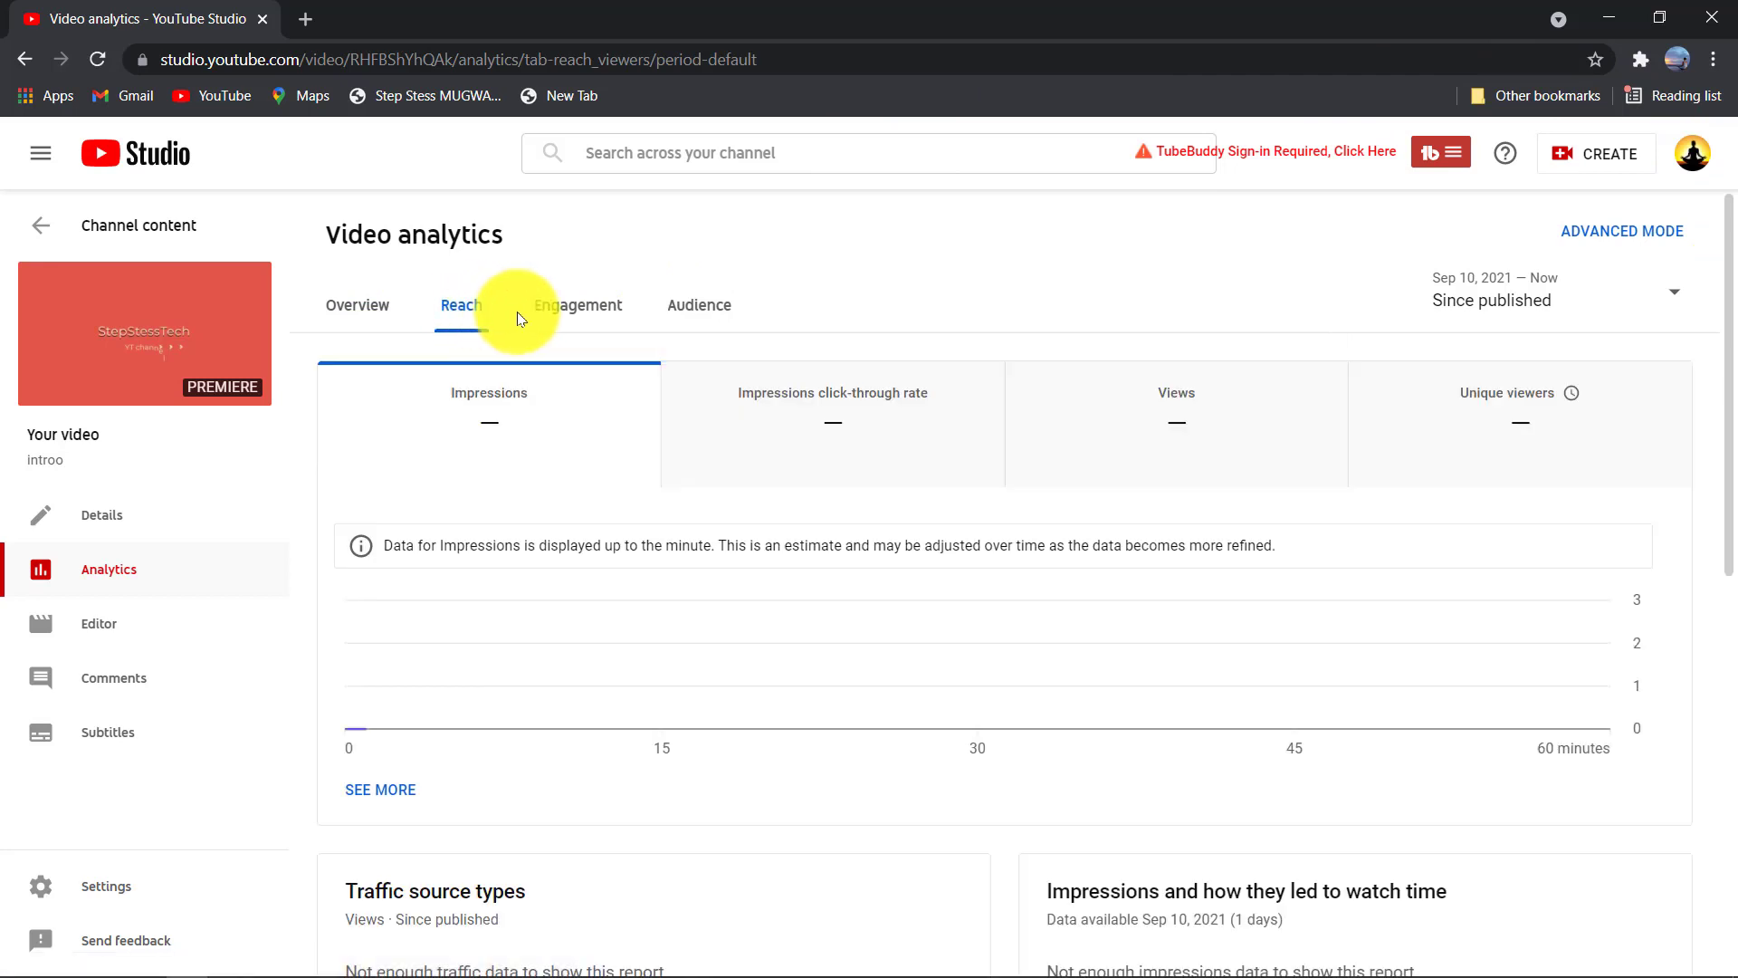
drag(1733, 448, 1724, 654)
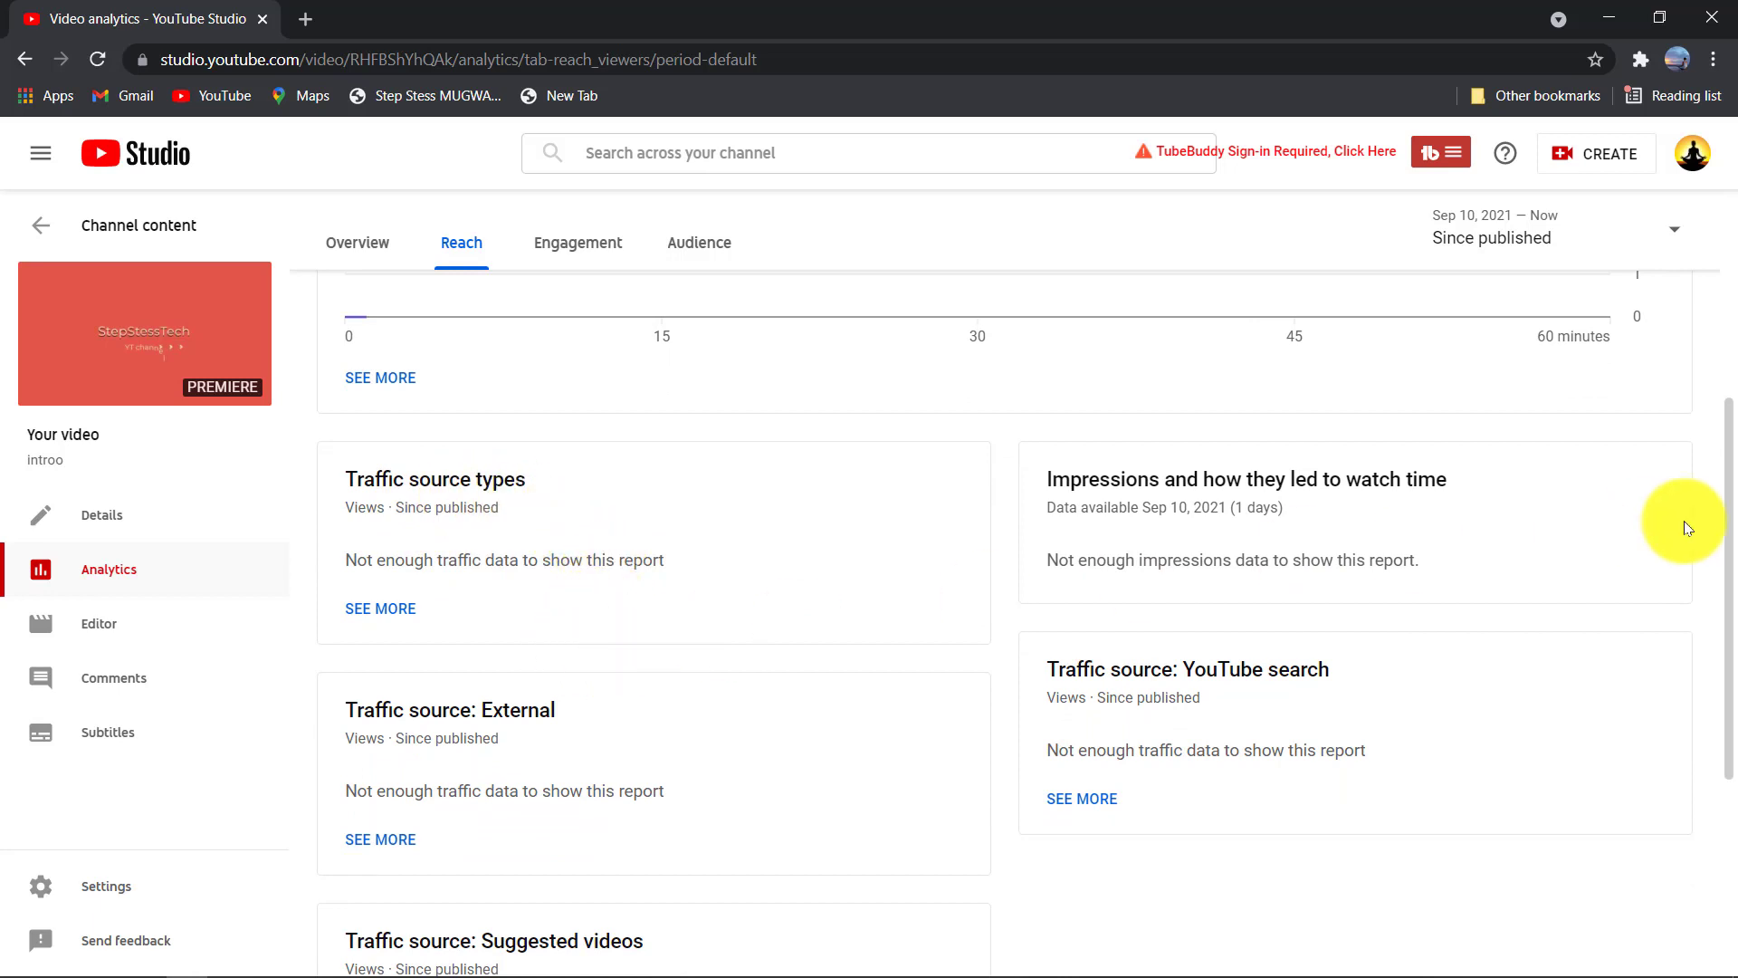
drag(1720, 552, 1702, 210)
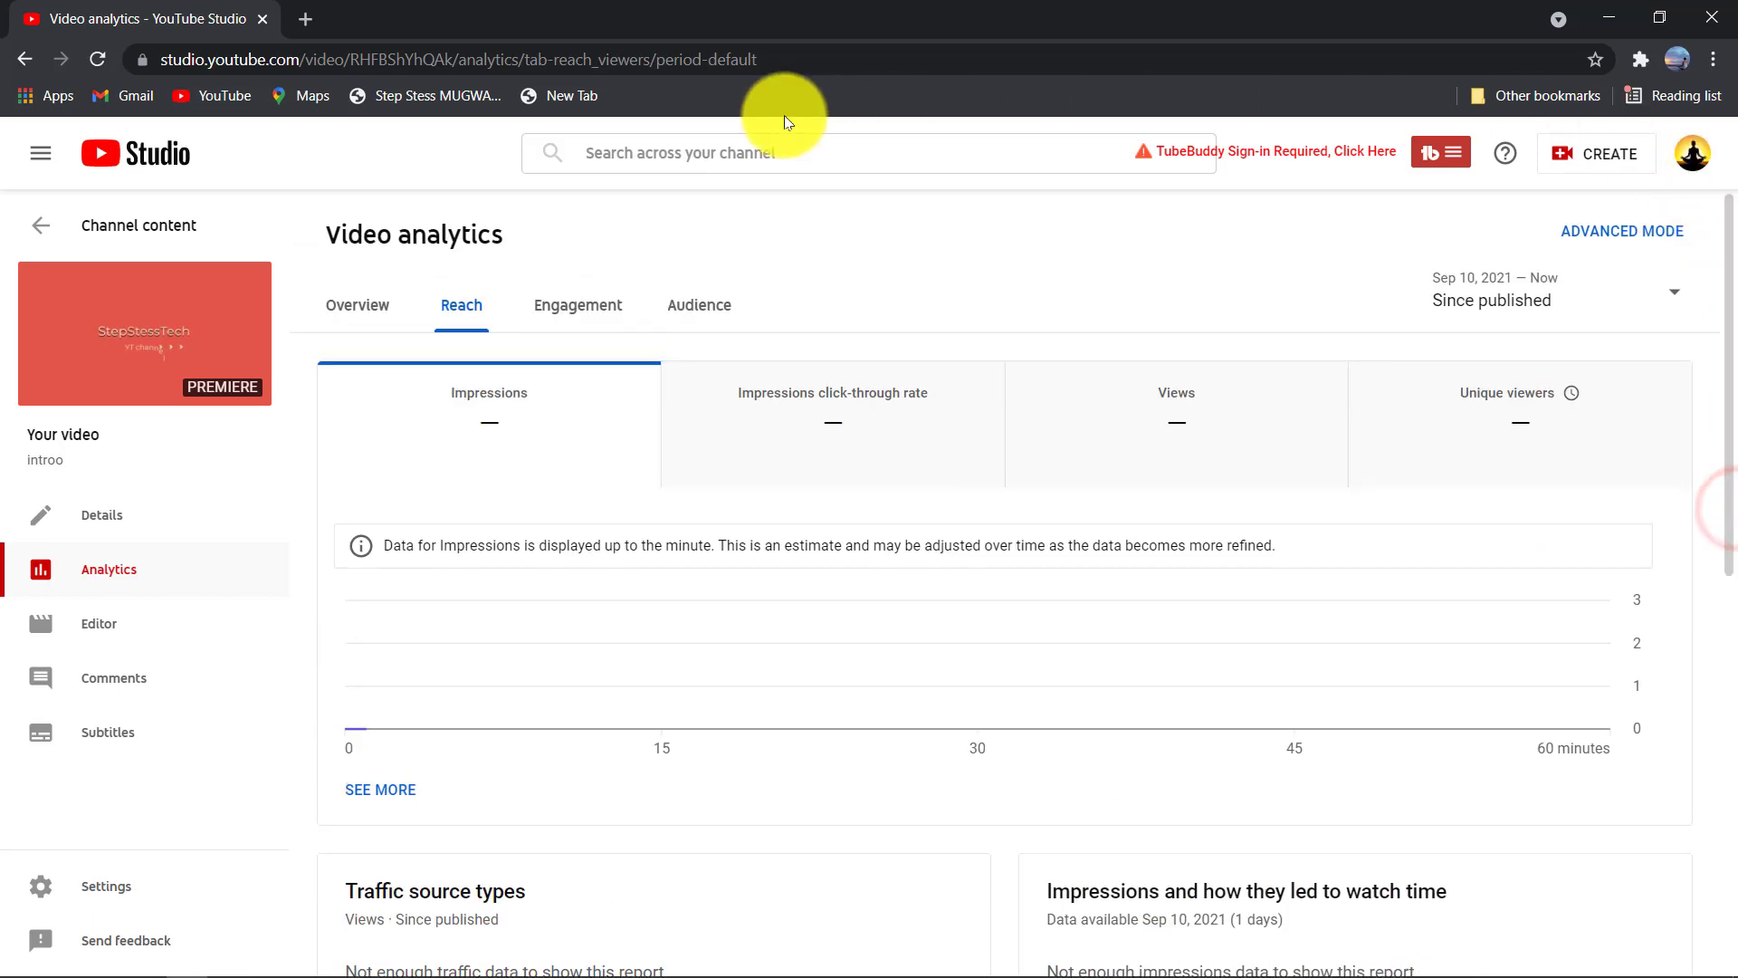
click(593, 305)
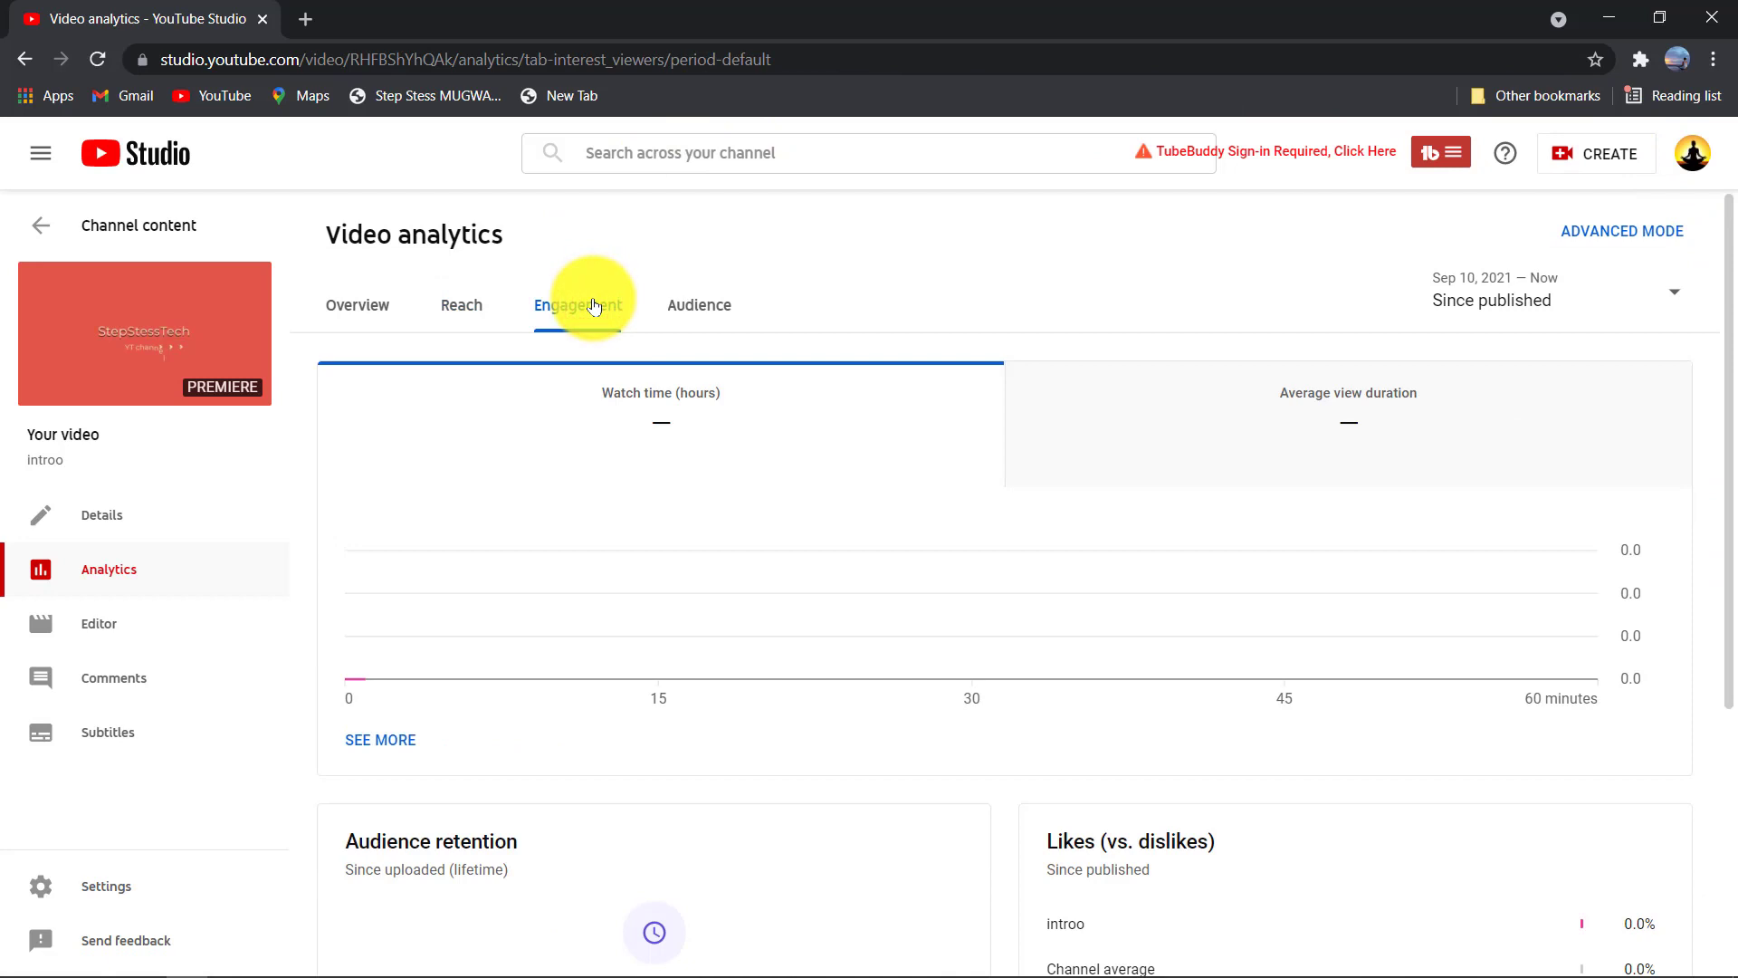
scroll(593, 305, down, 4)
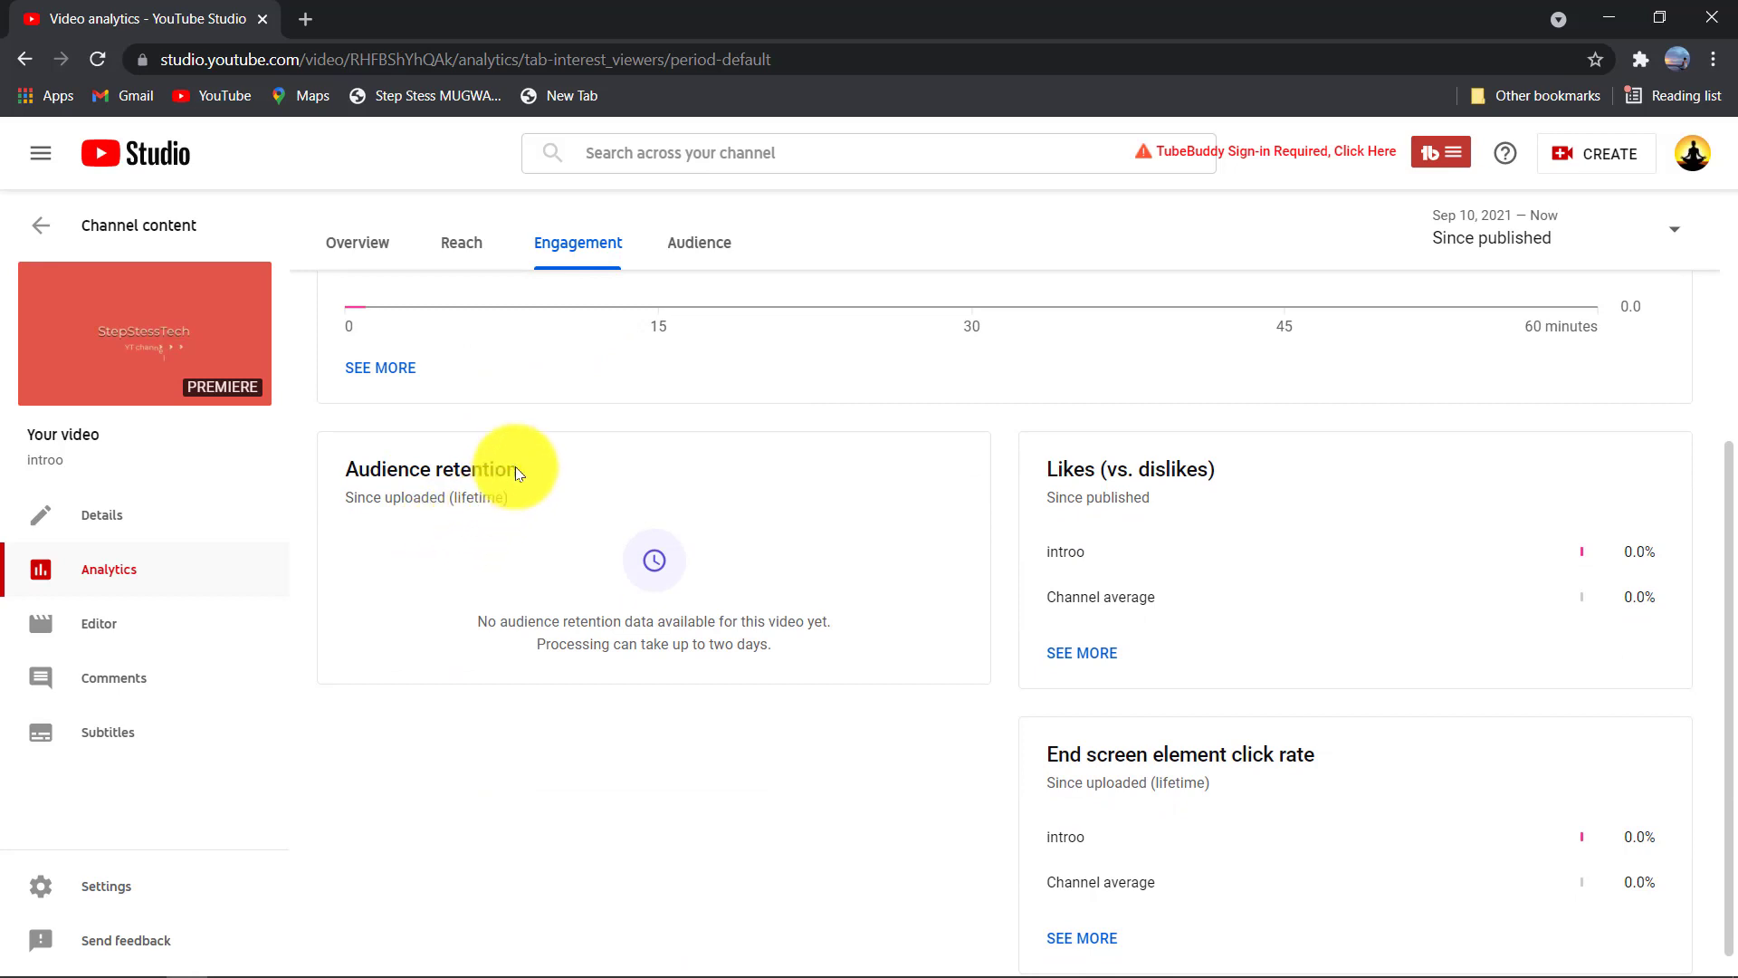
click(721, 249)
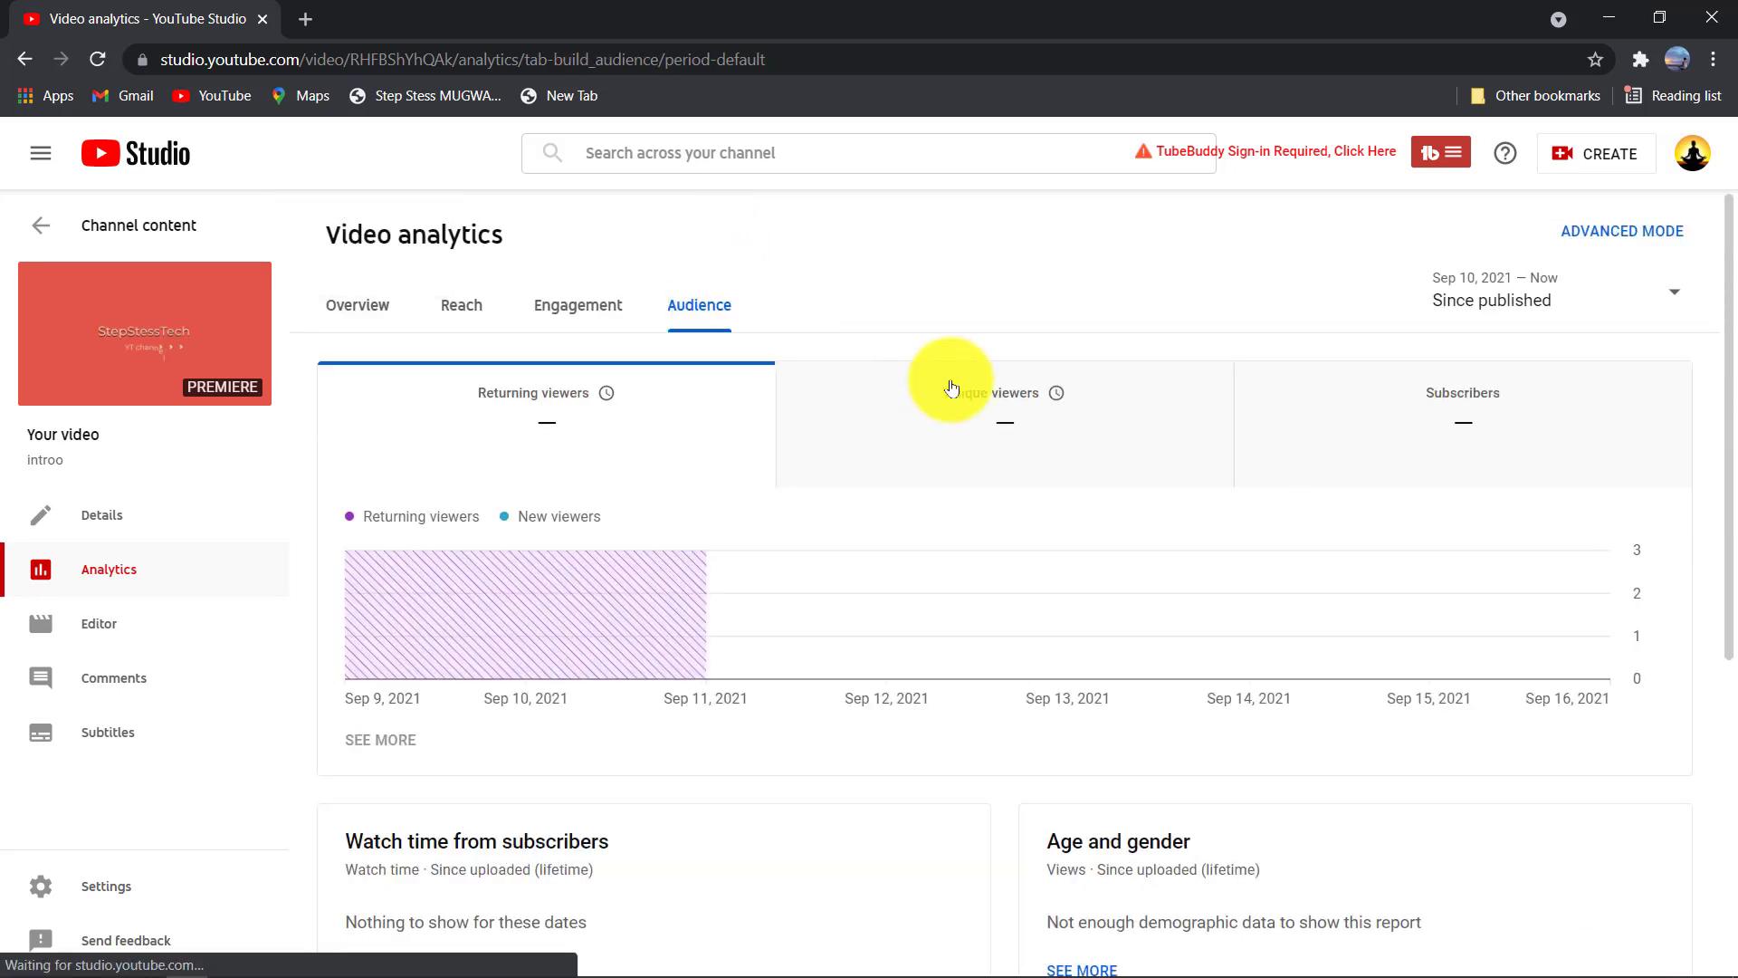
drag(1729, 348, 1733, 783)
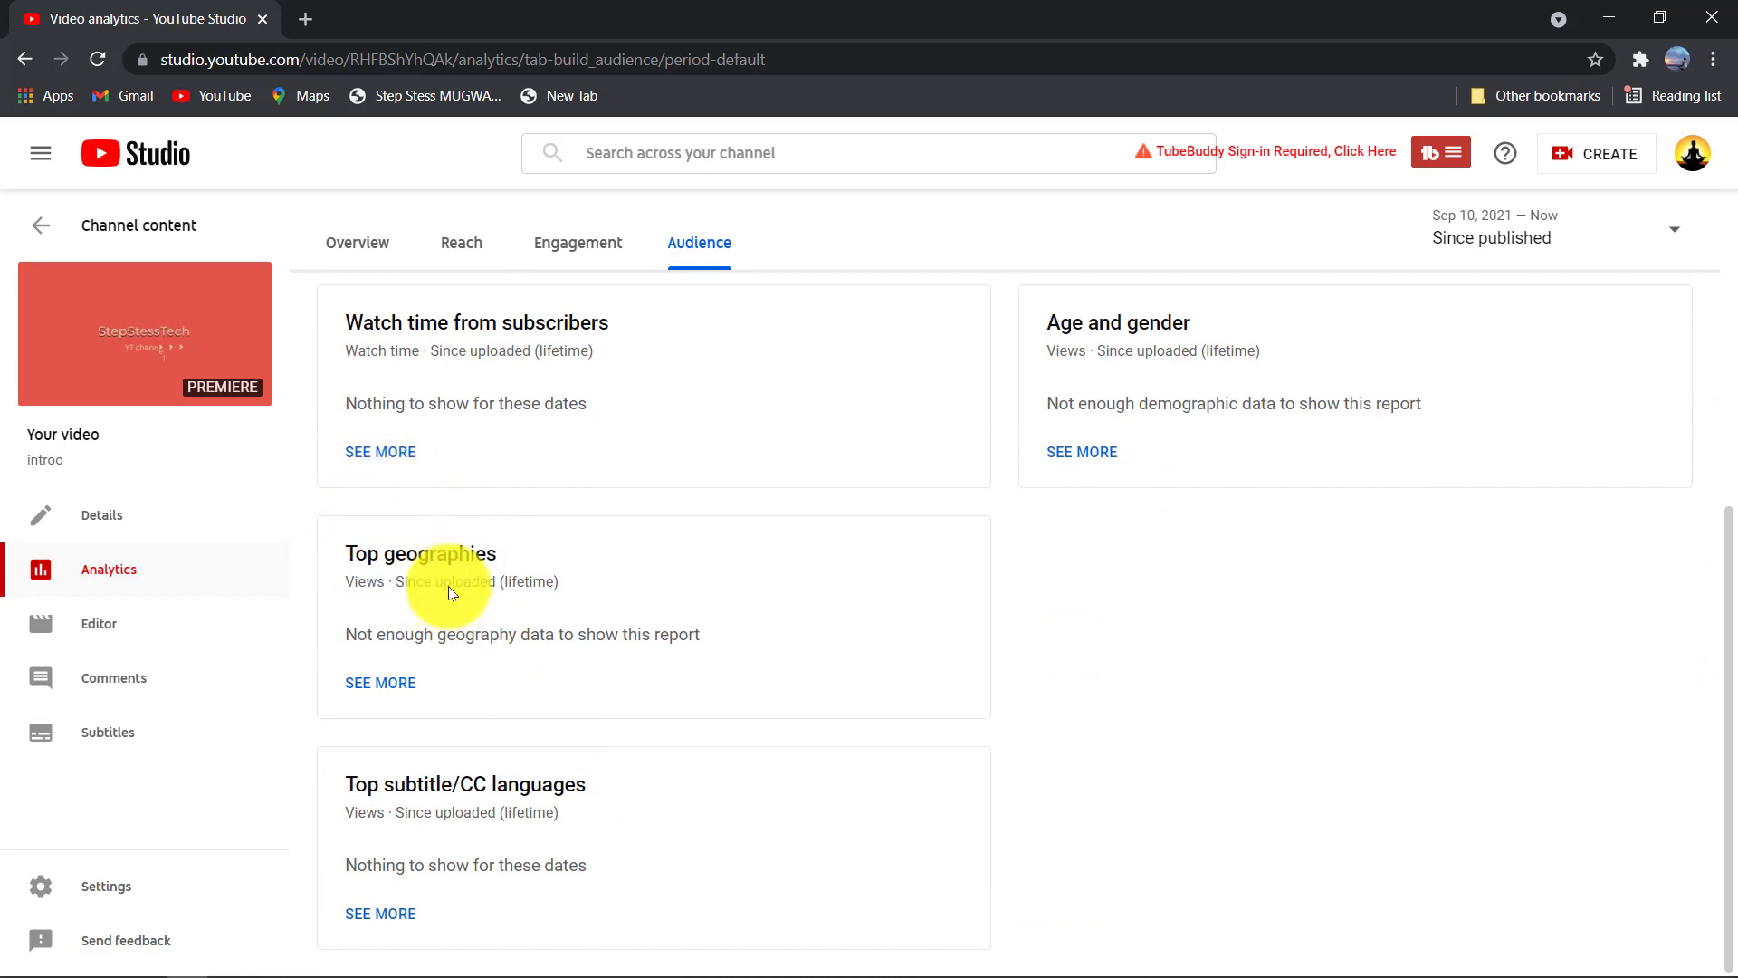
Review the remaining Audience reports of the introo video and return to the channel's content list
mouse_move(411, 290)
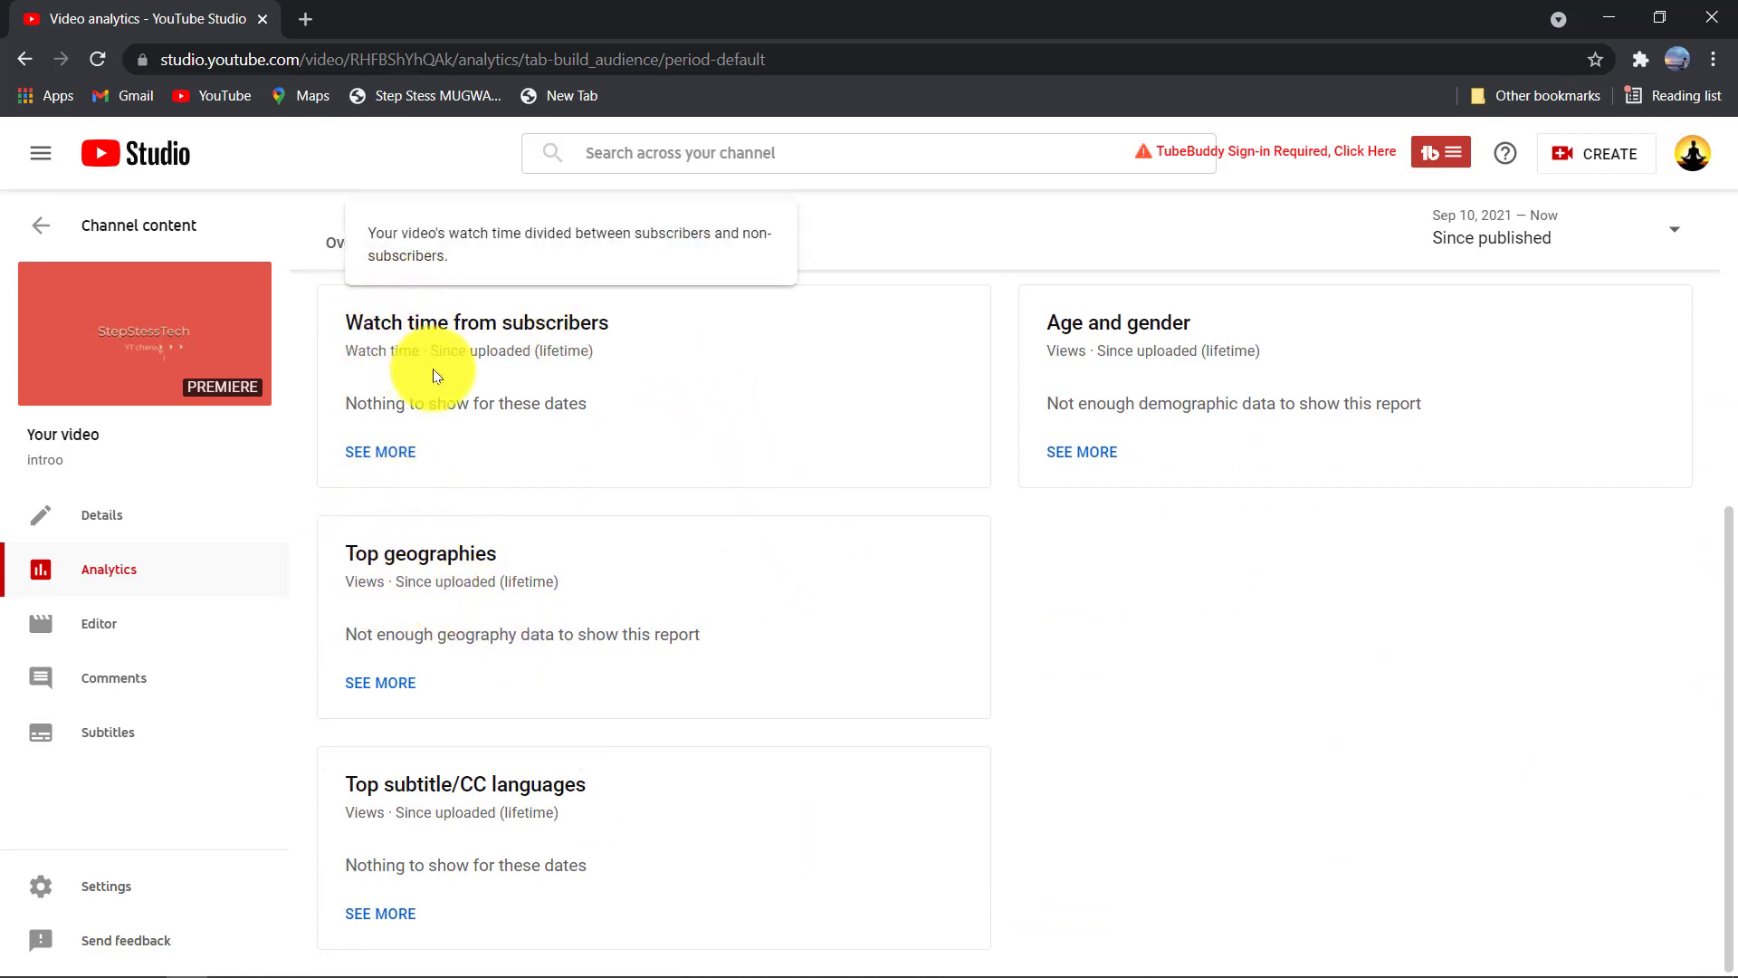
drag(1727, 535, 1734, 218)
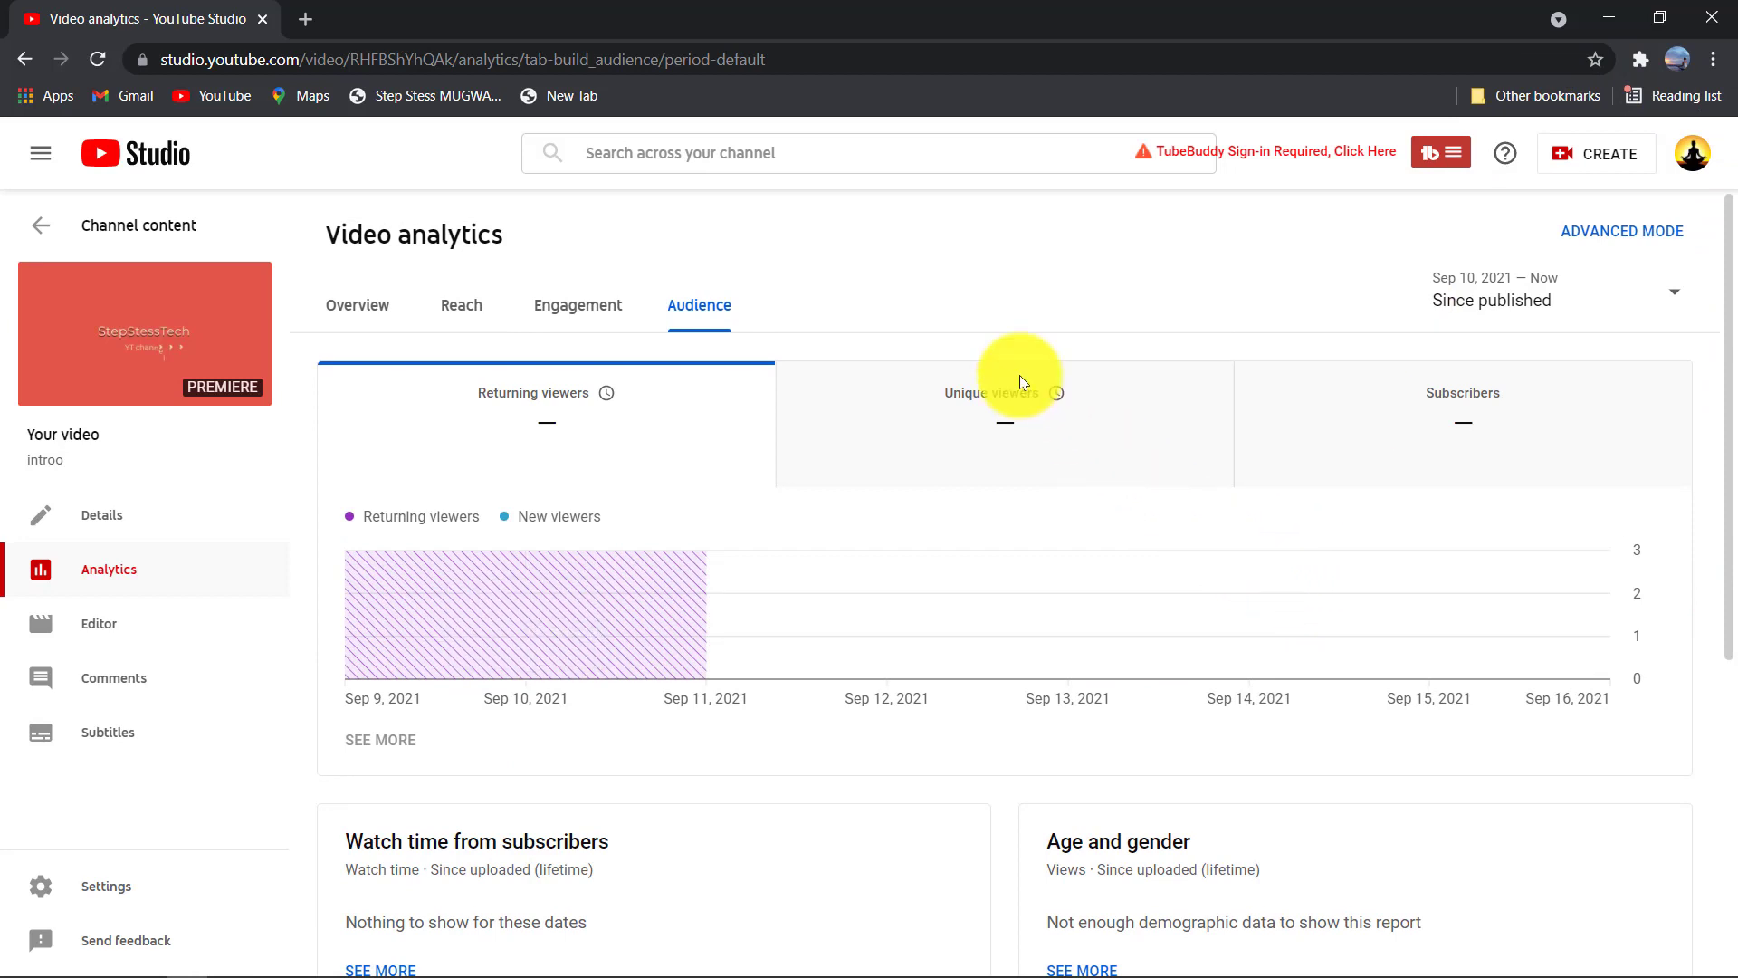
click(39, 229)
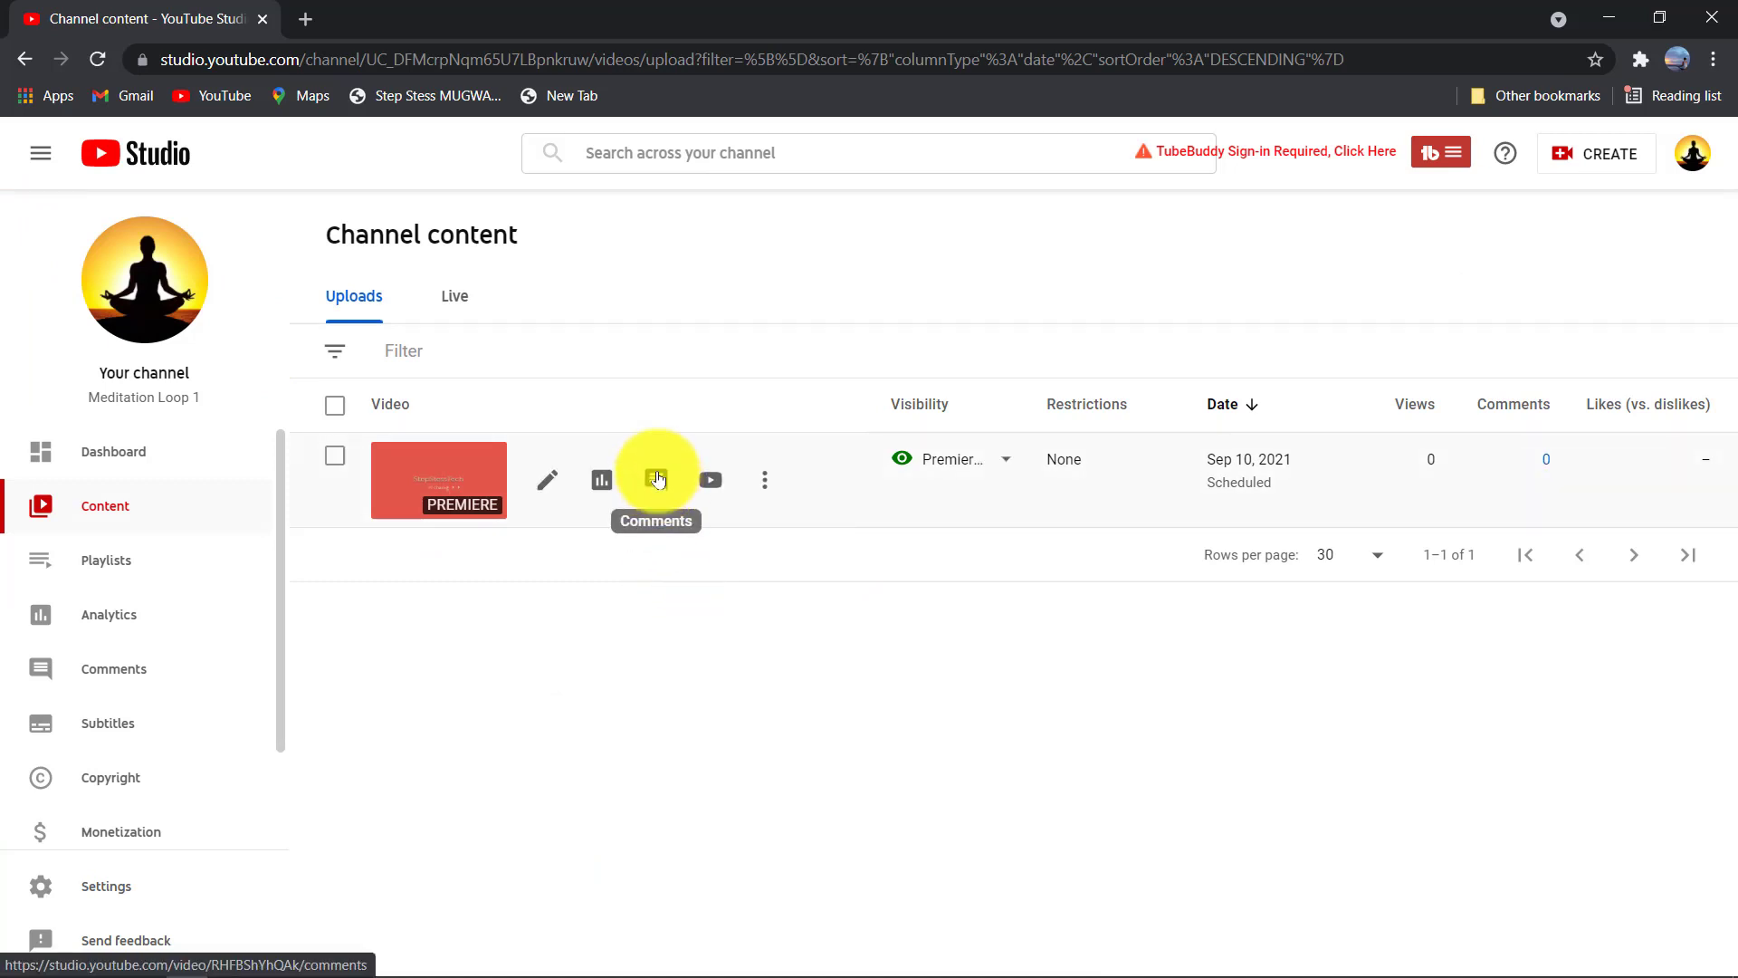
View the introo video's additional options and its Save or publish visibility choices, then cancel without saving
click(766, 489)
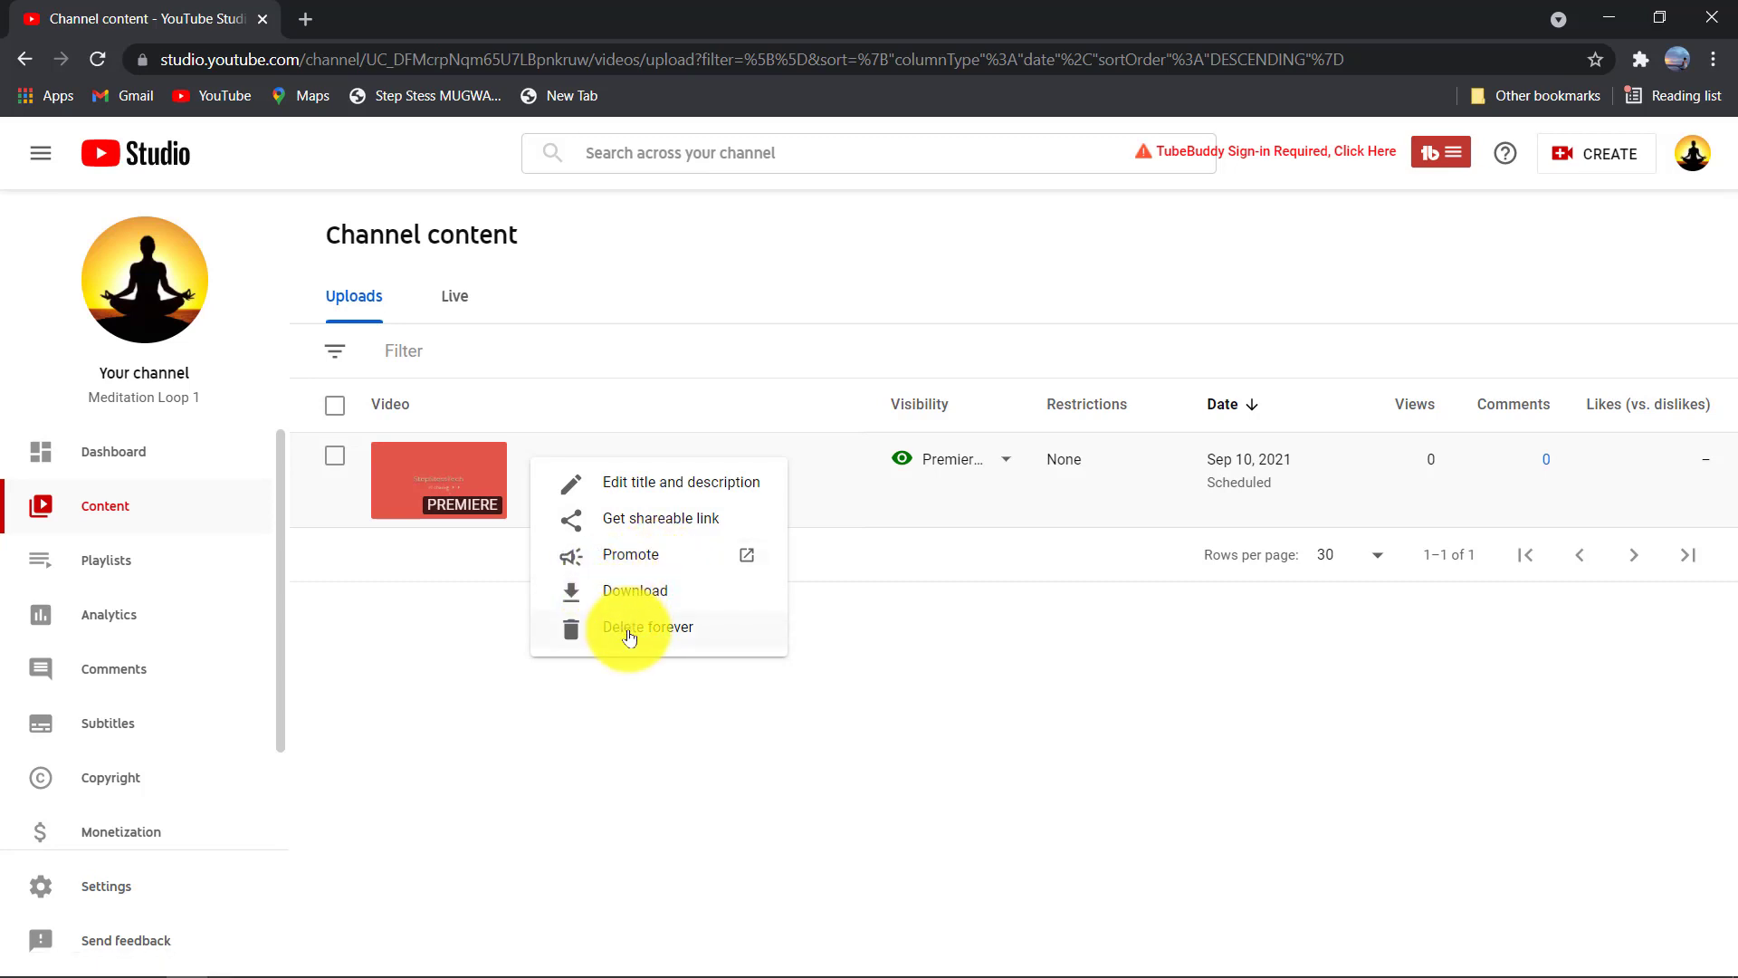
click(795, 703)
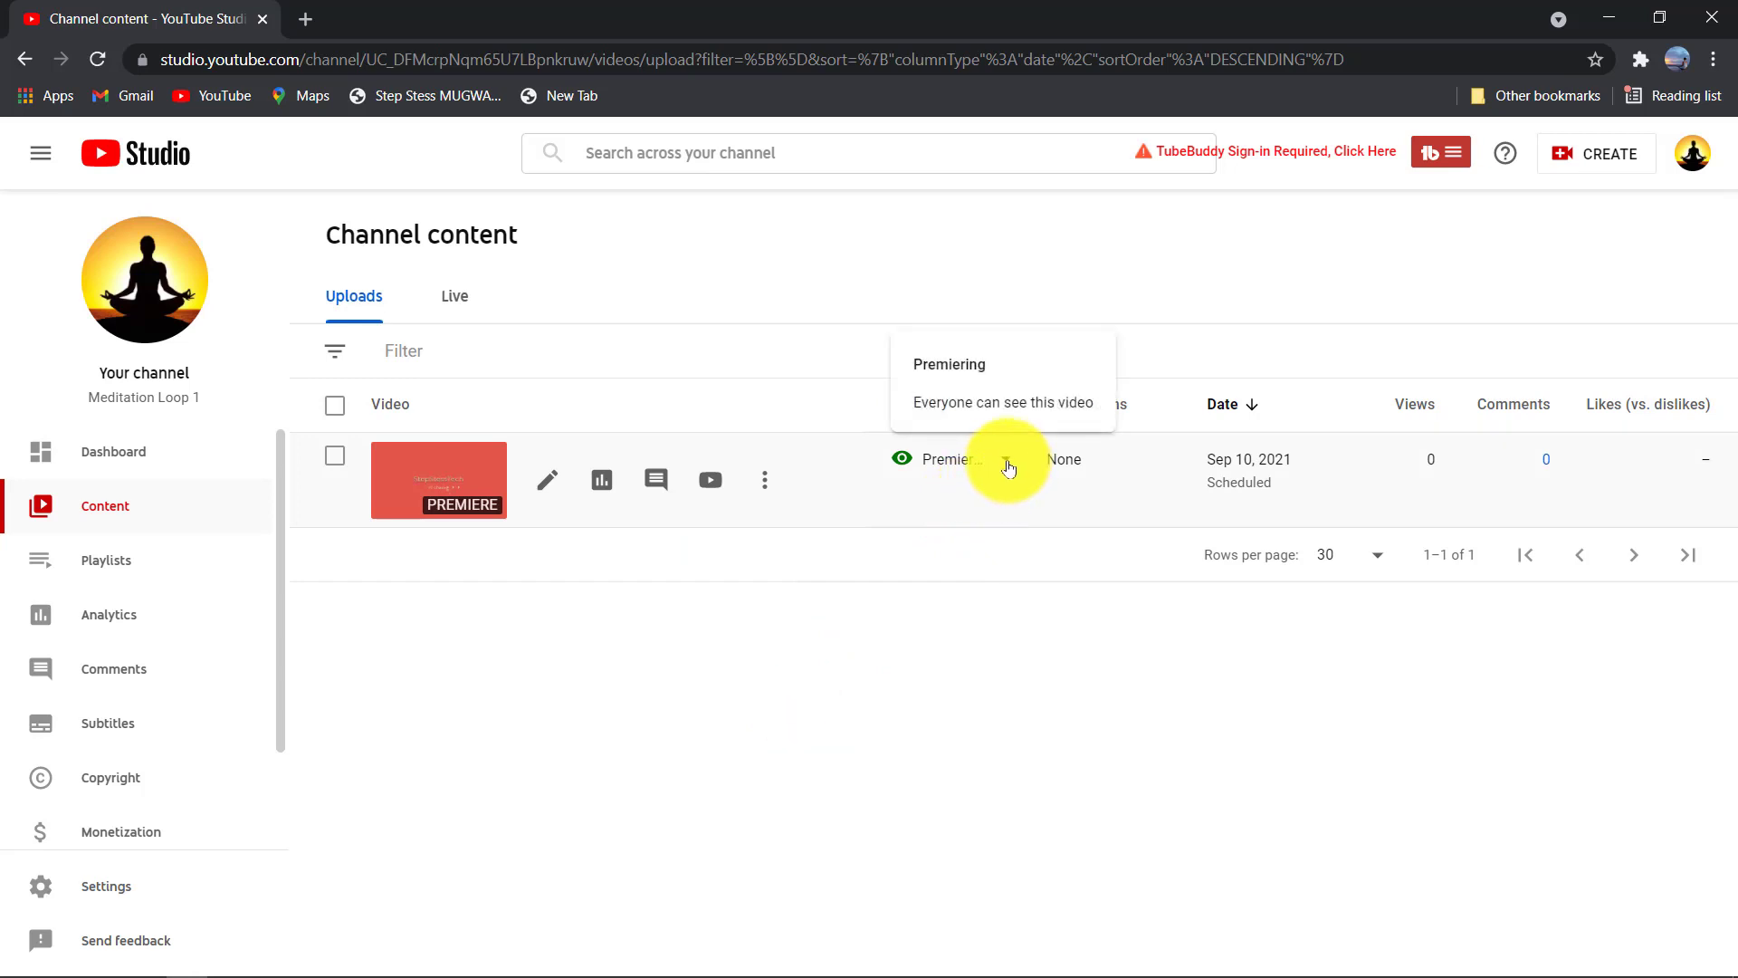
click(1008, 465)
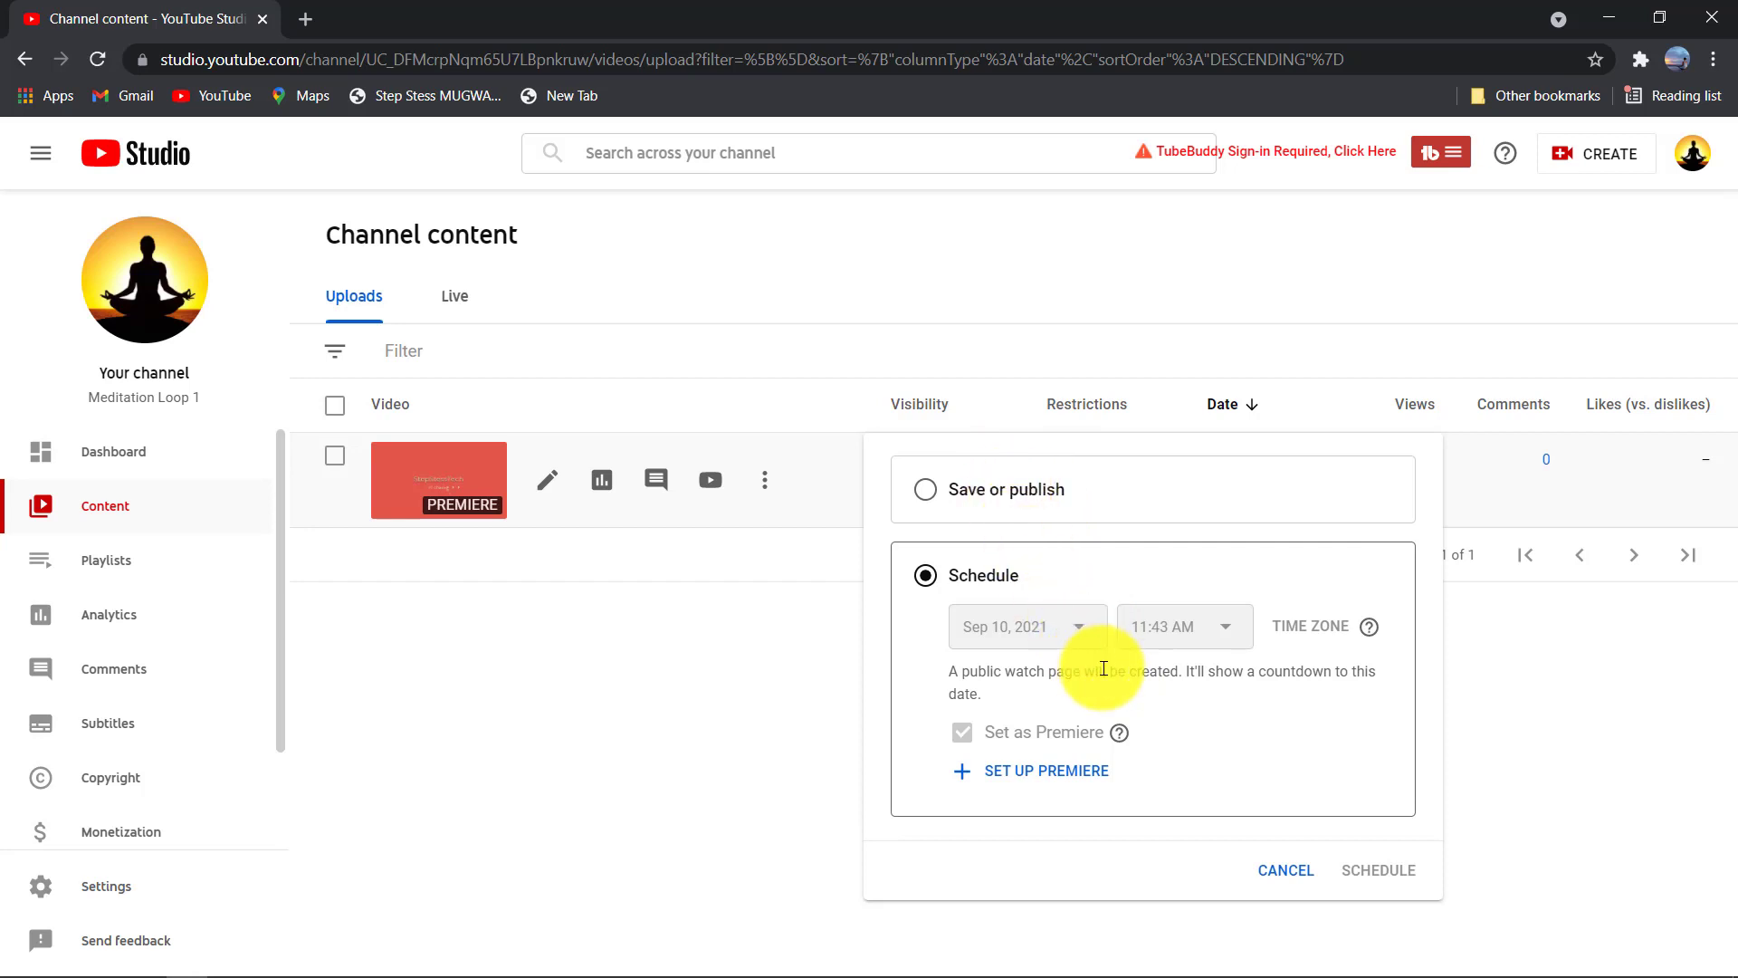
click(926, 493)
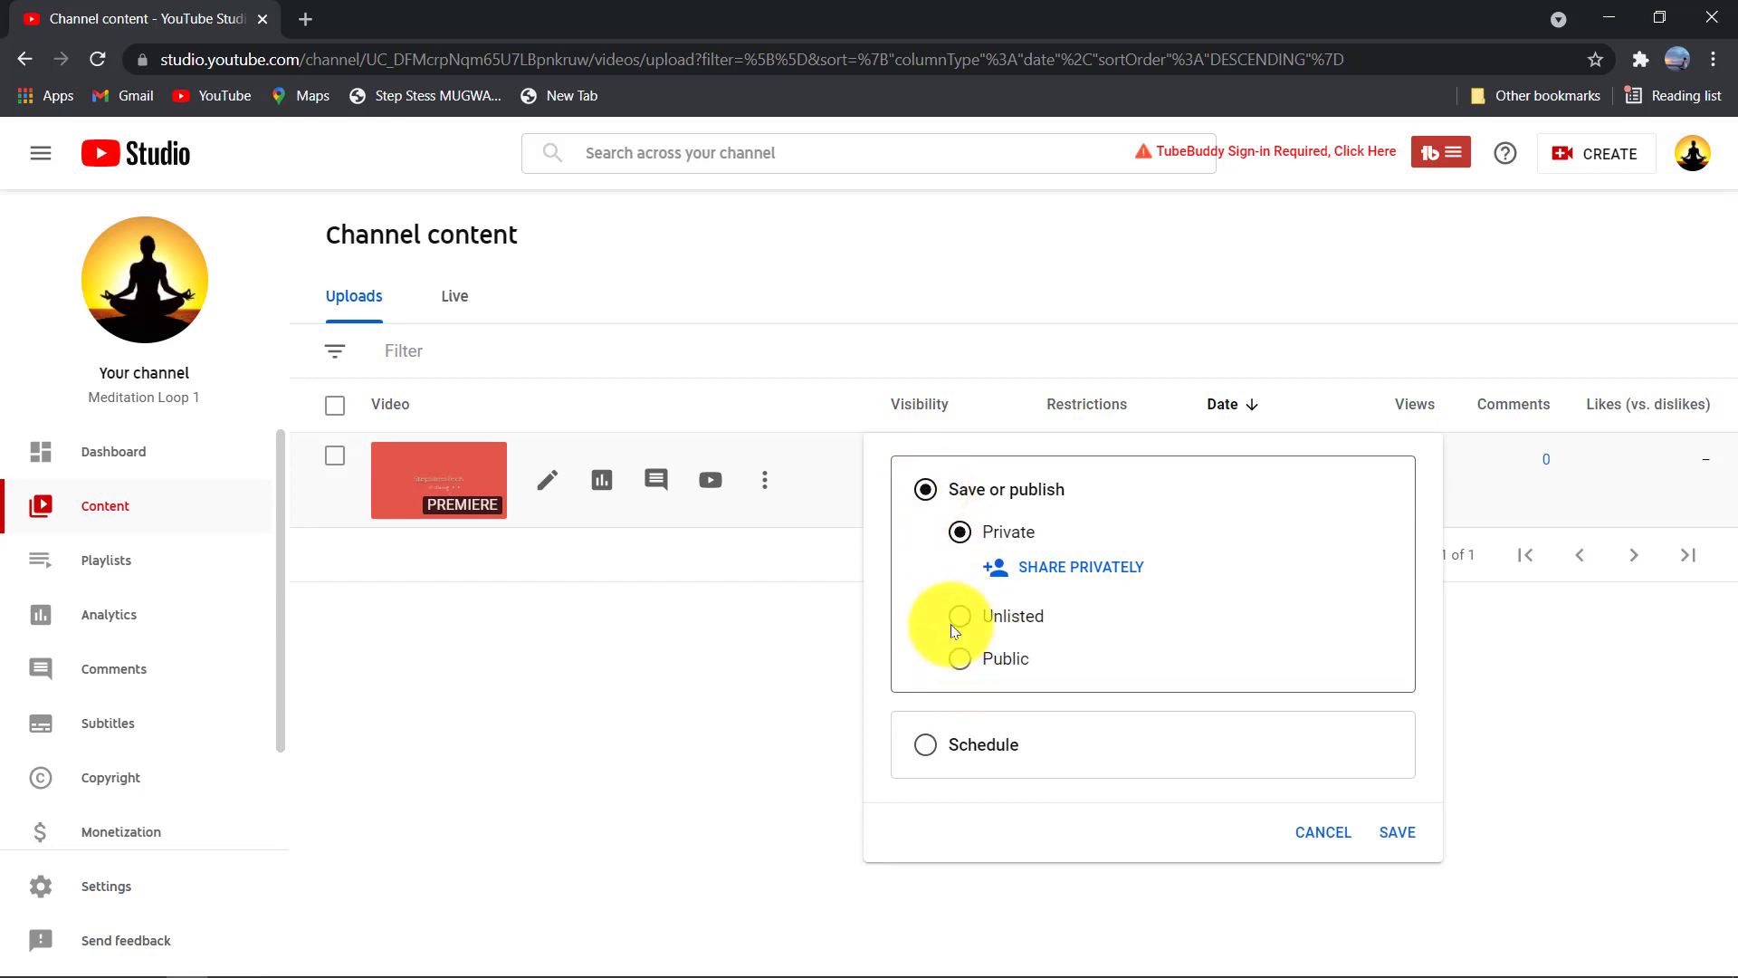
click(1326, 825)
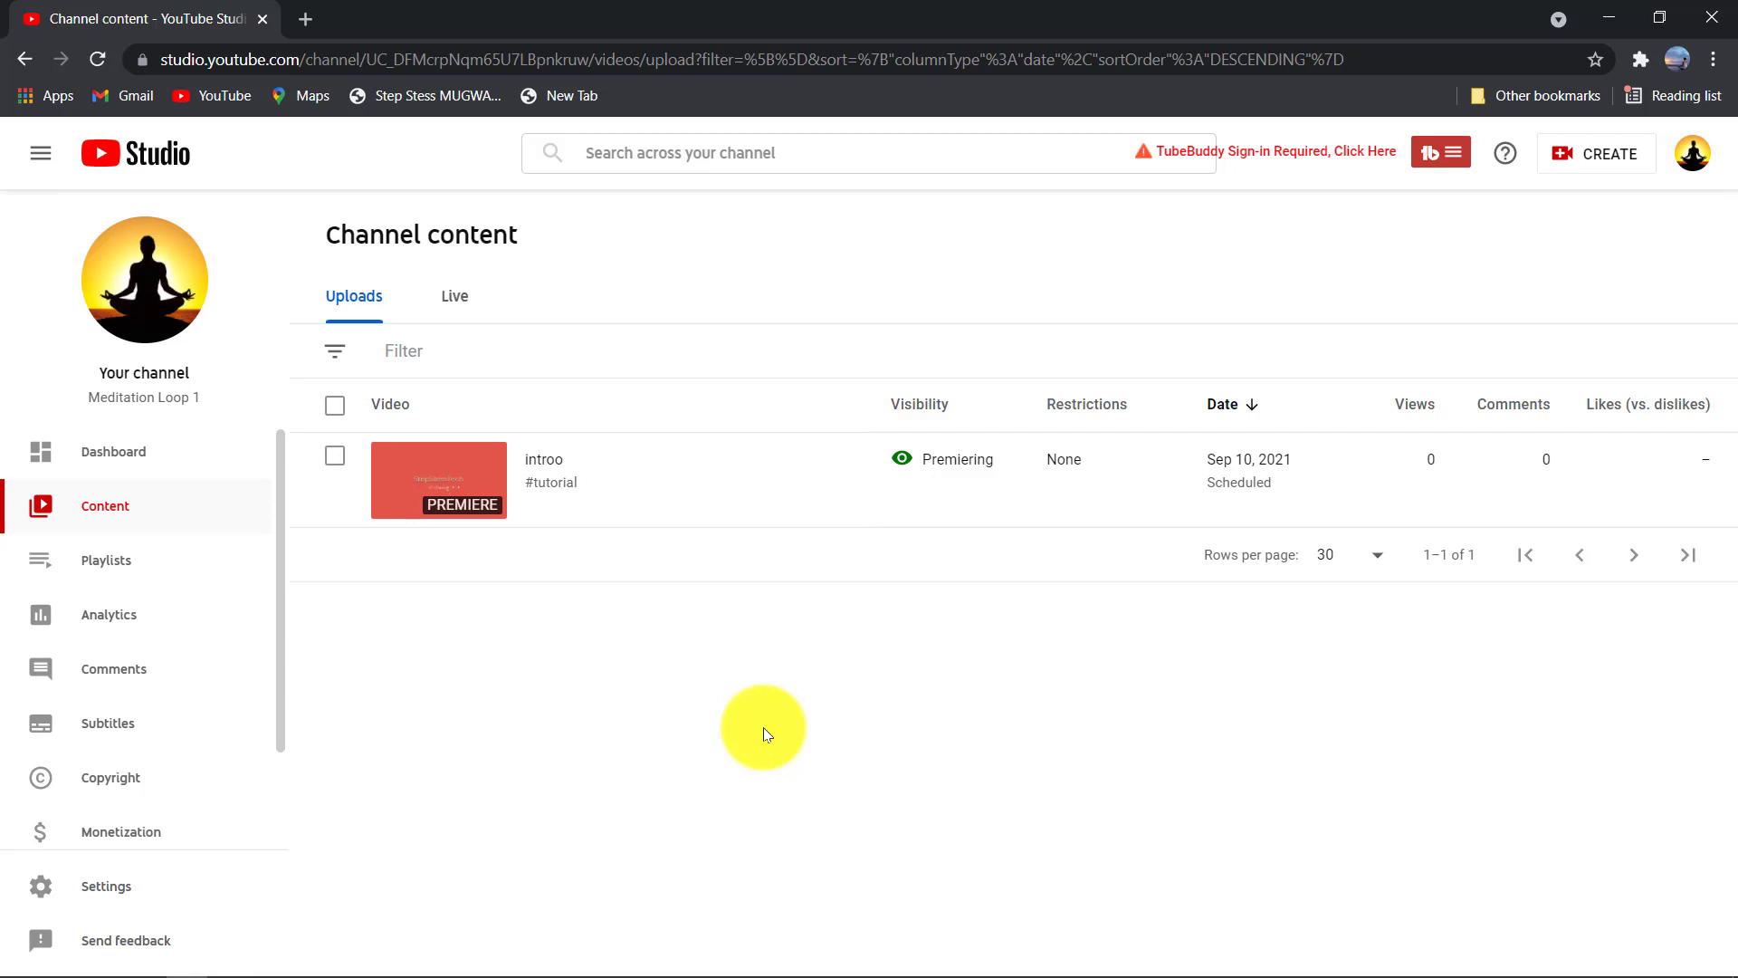
Create a new channel playlist titled "yooo" with Private visibility
click(160, 569)
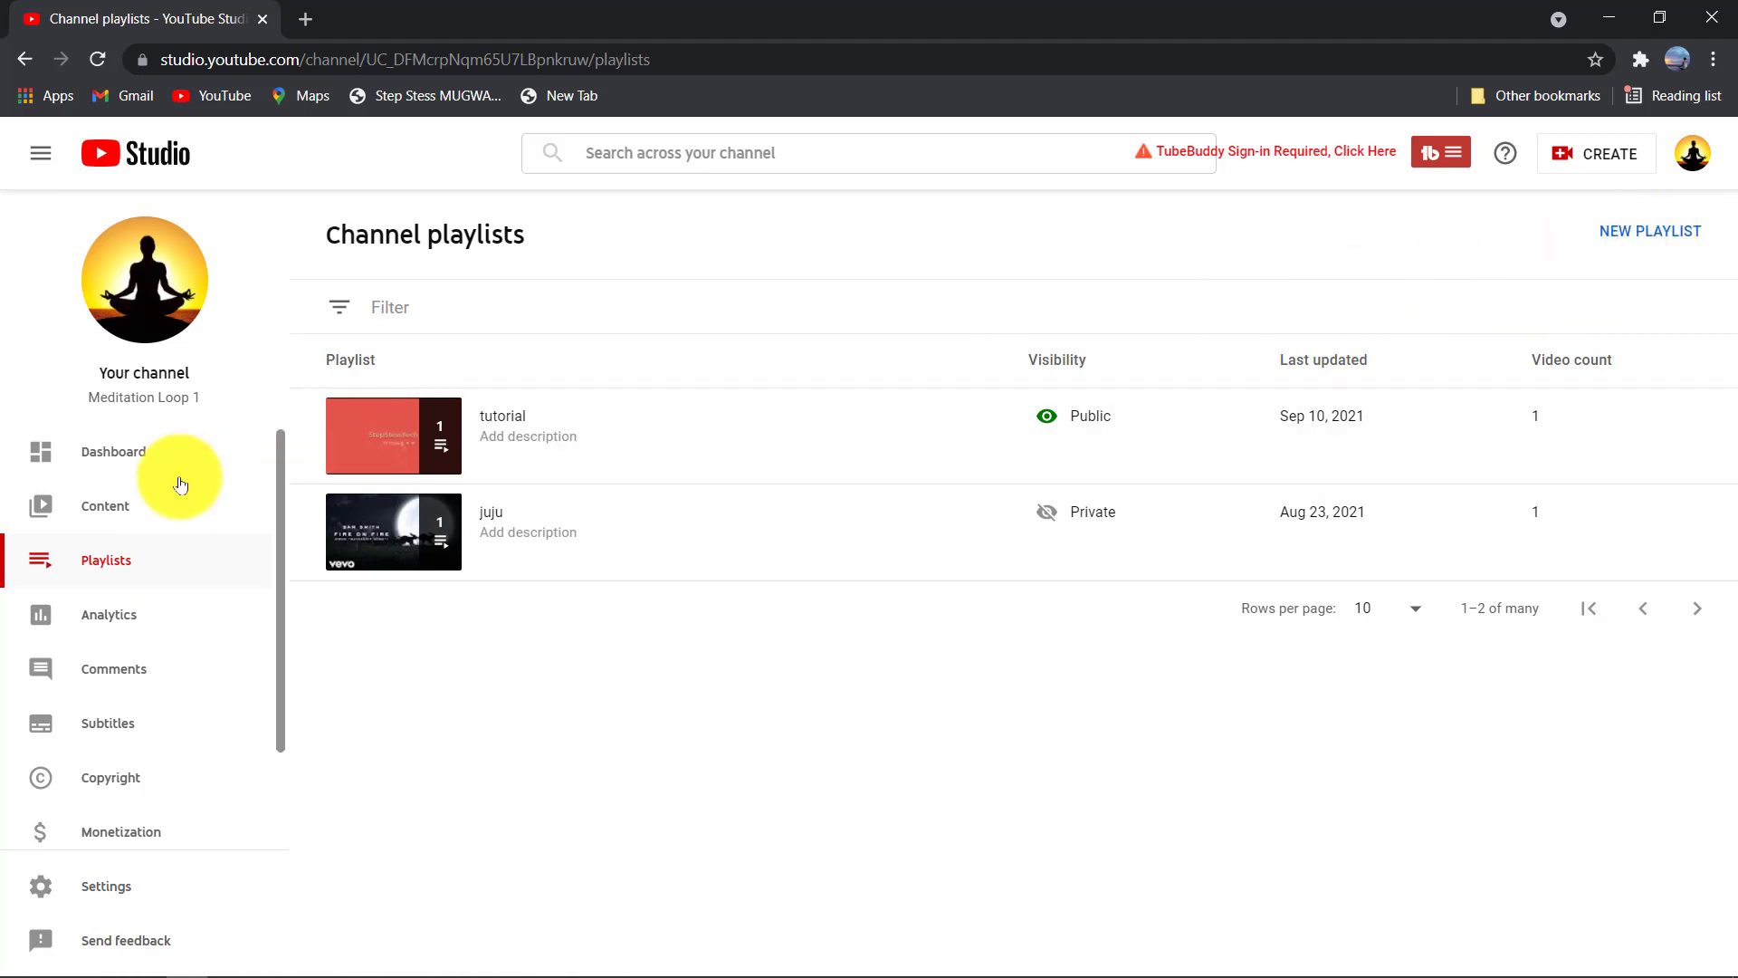
click(1673, 231)
click(1401, 282)
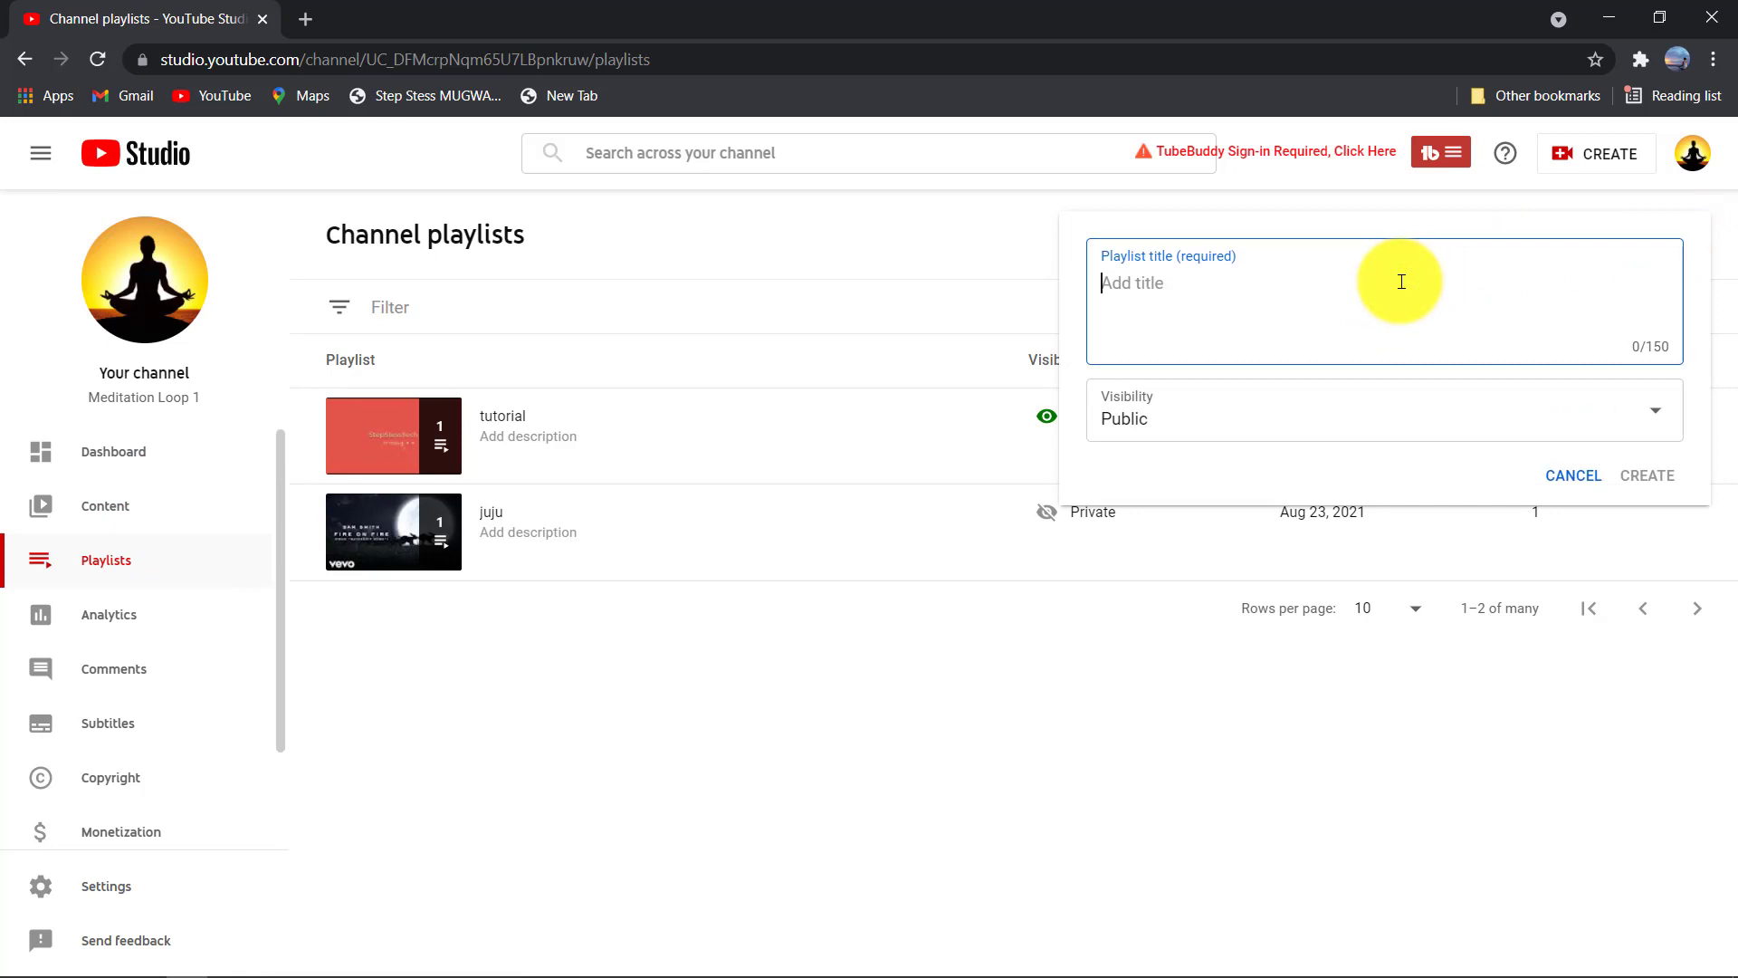
text(yooo)
click(1634, 398)
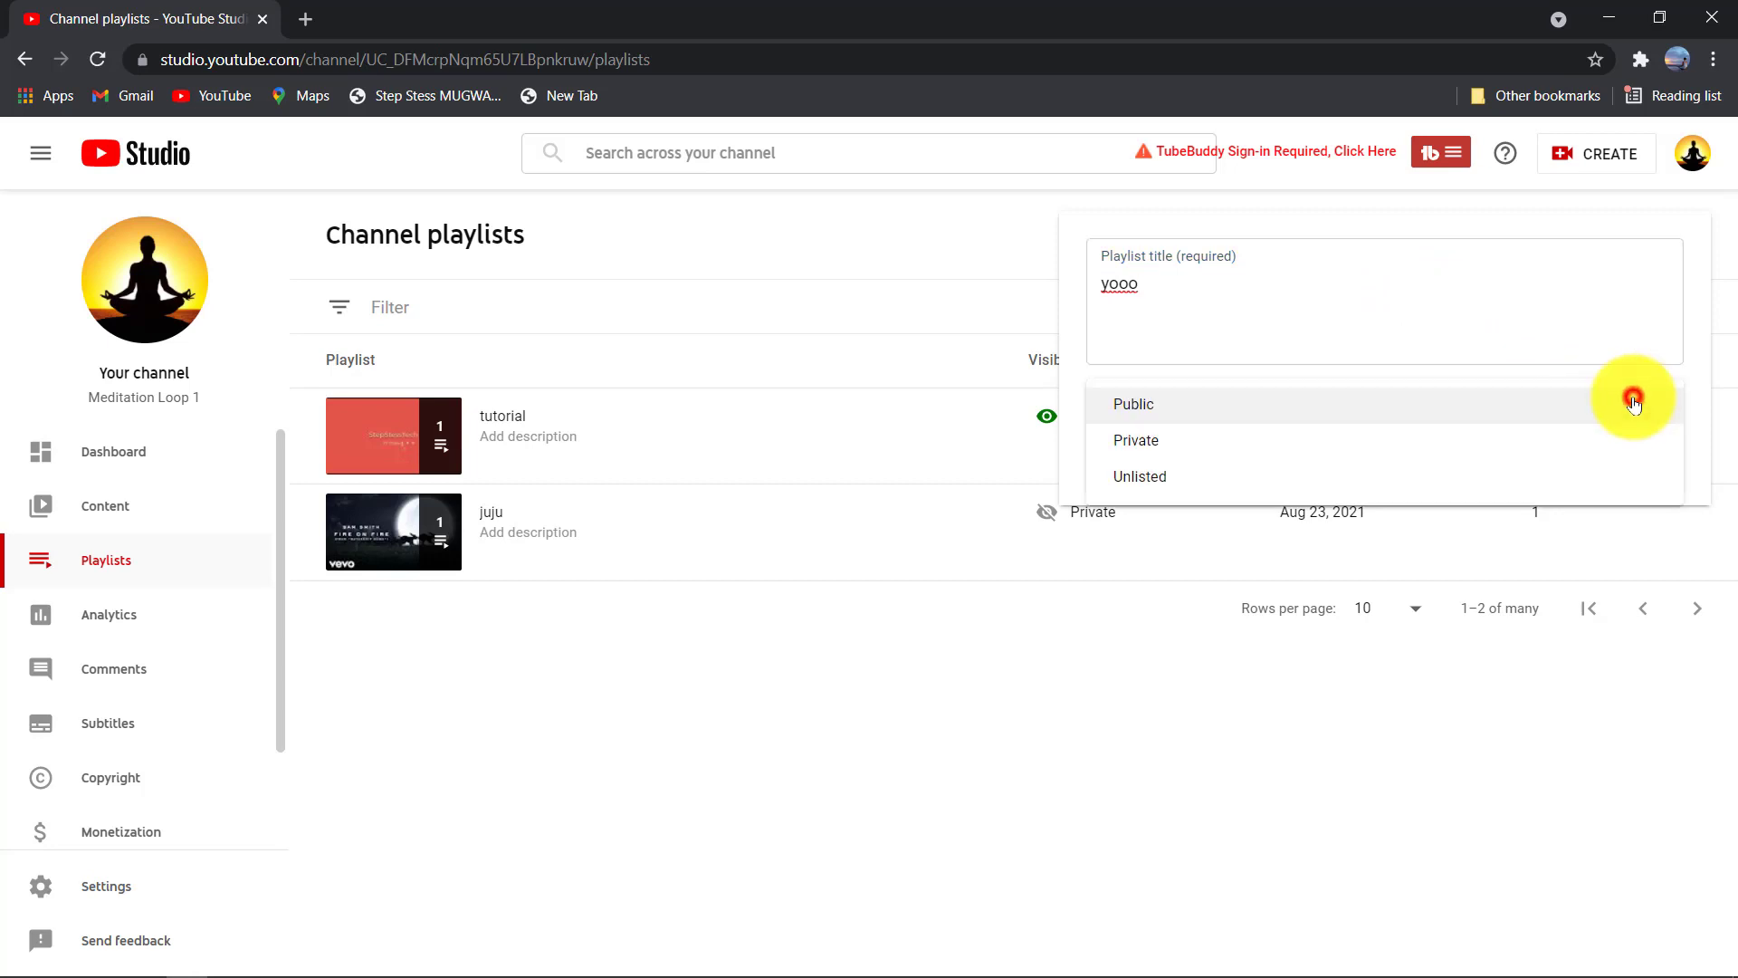
click(1195, 443)
click(1650, 480)
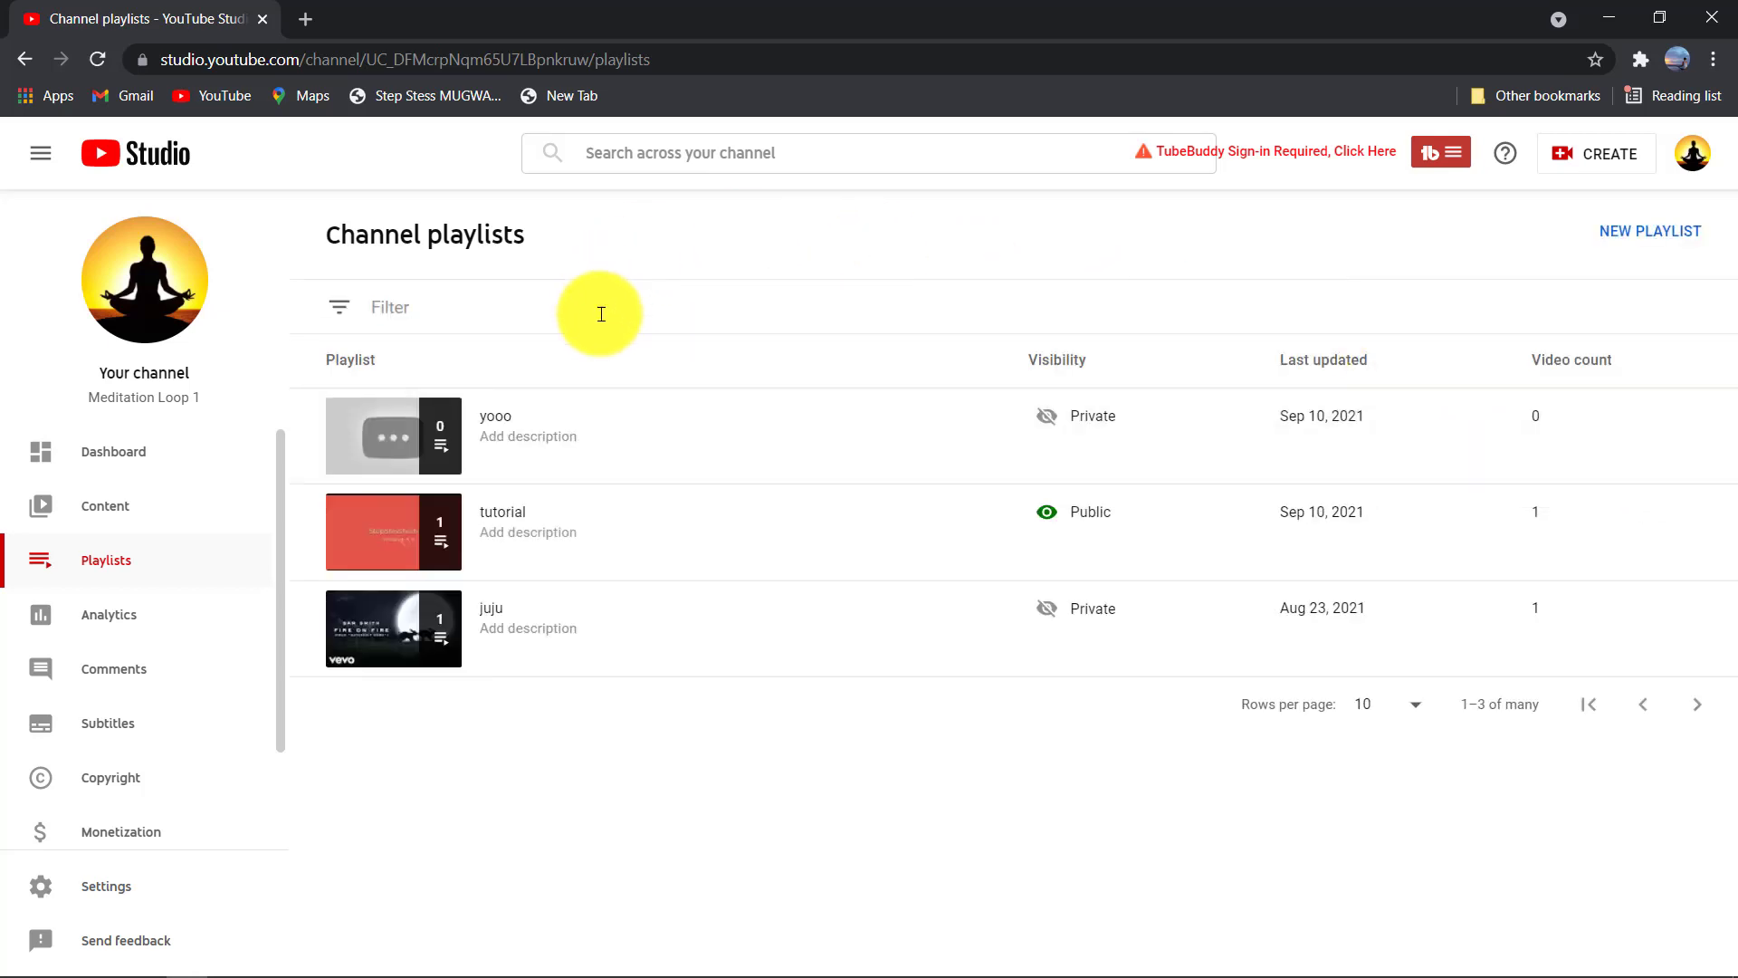
Open the yooo playlist for editing in YouTube and add the channel's own introo video to it
mouse_move(497, 443)
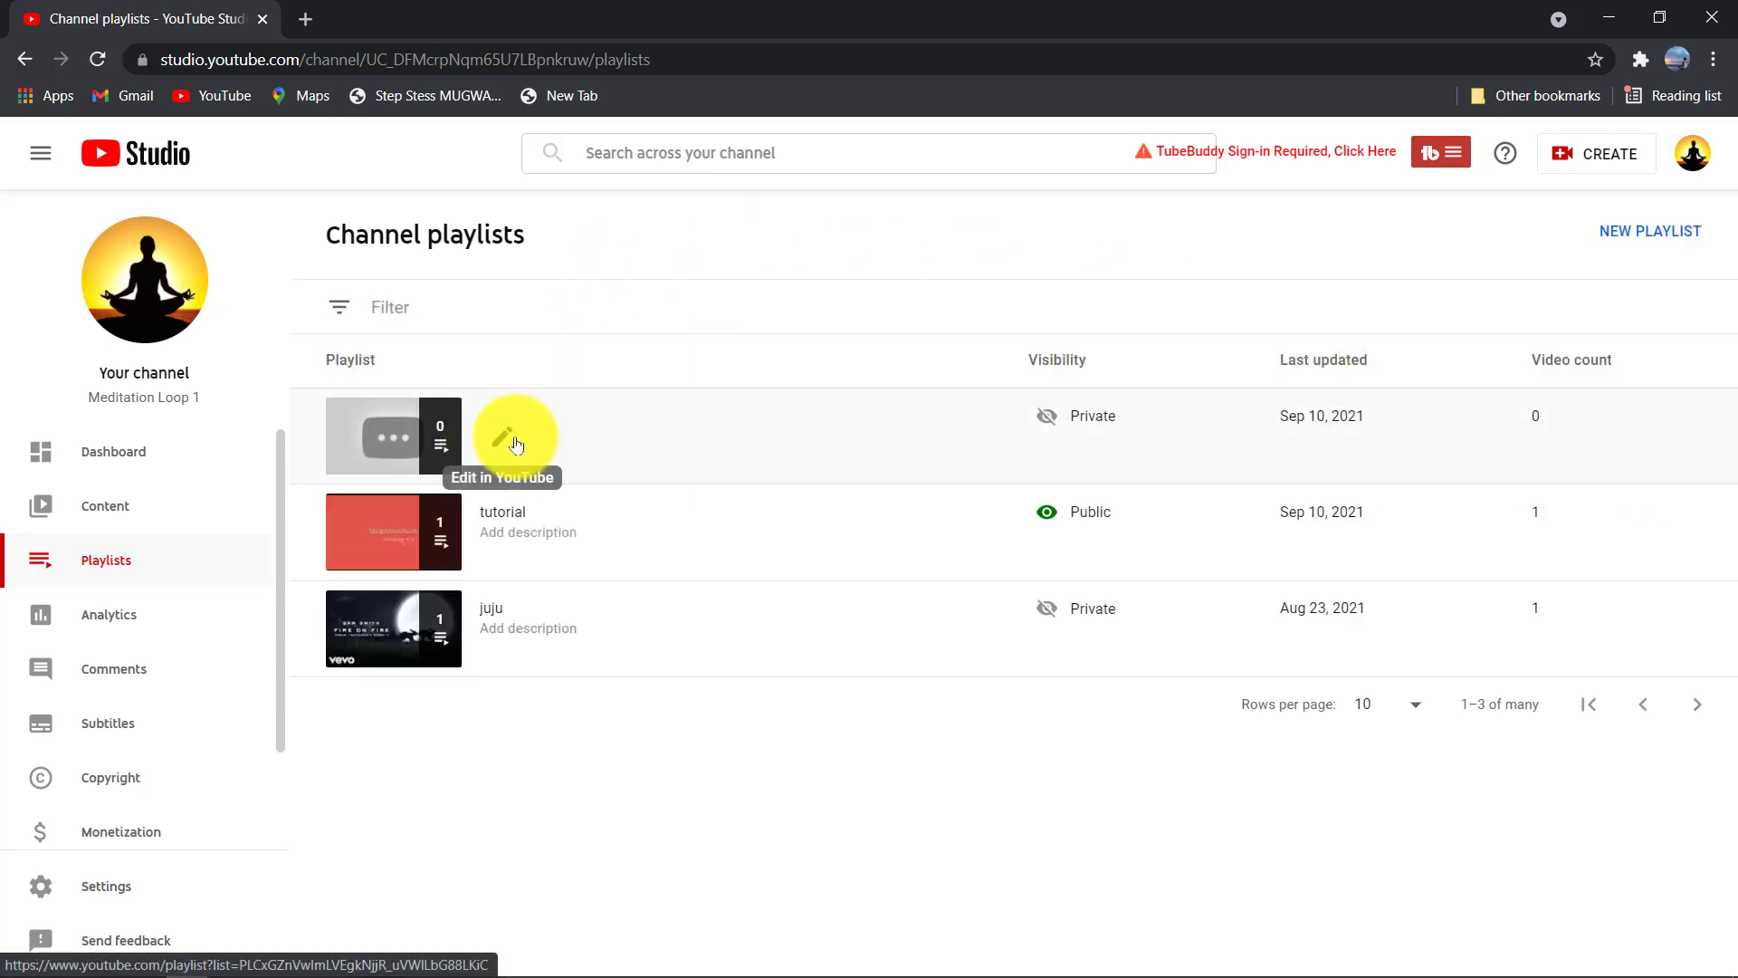
click(507, 442)
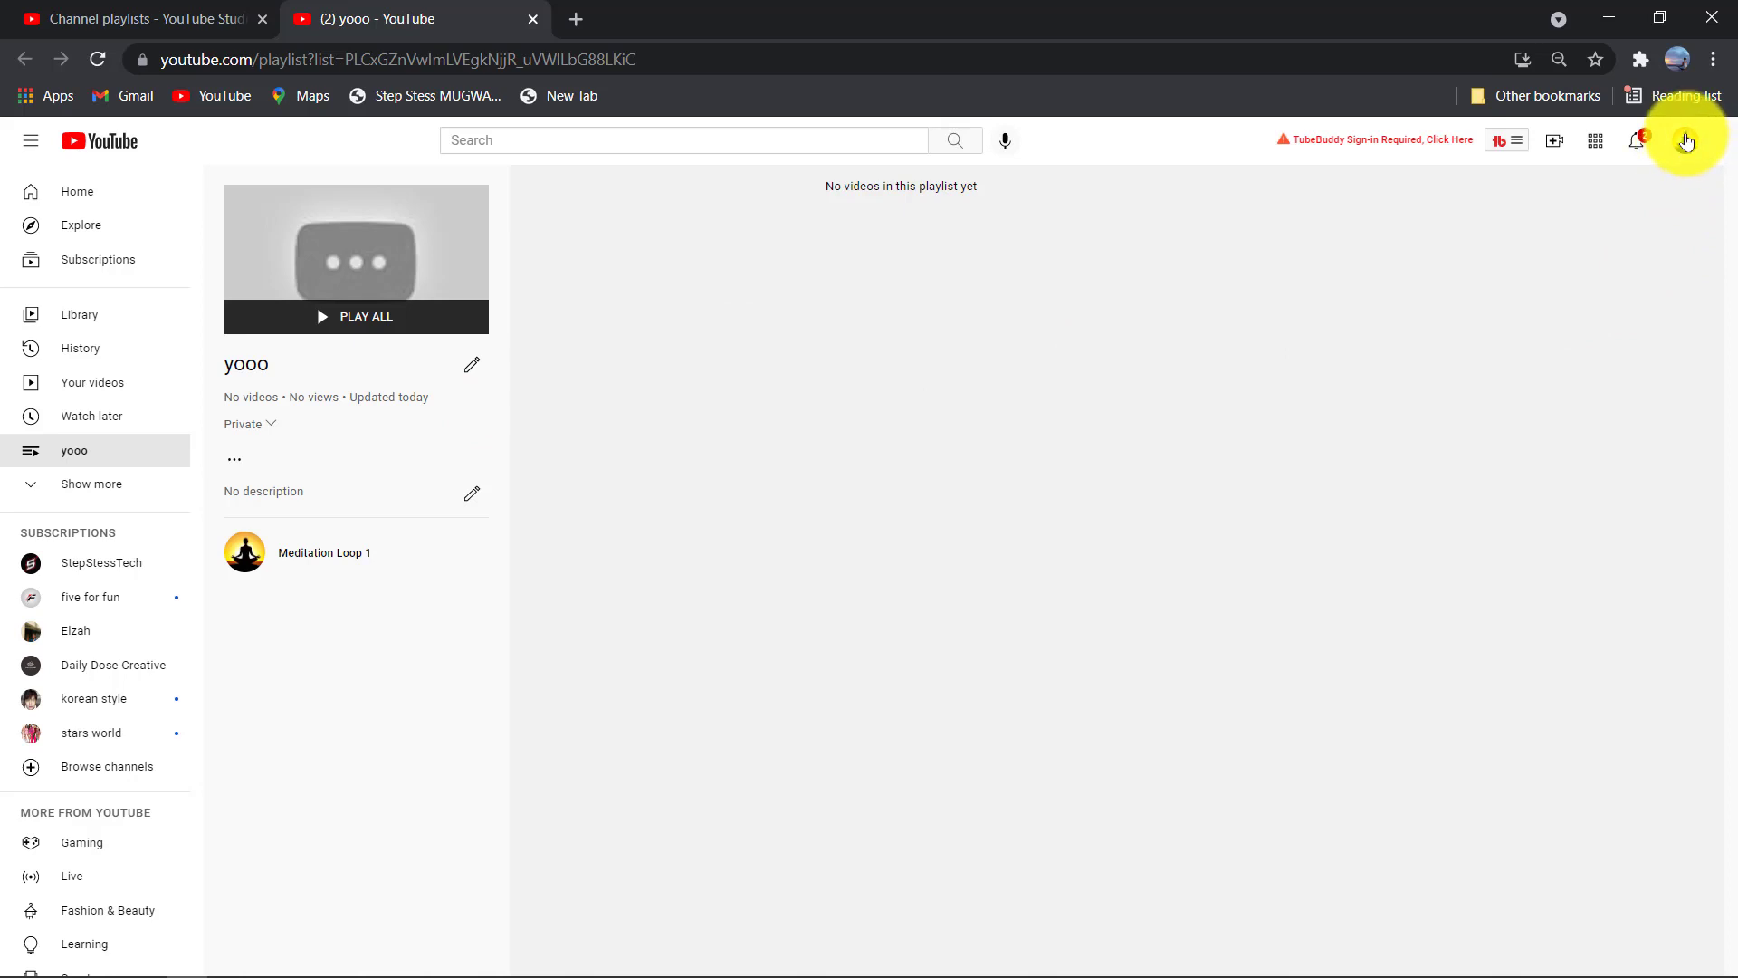
click(233, 459)
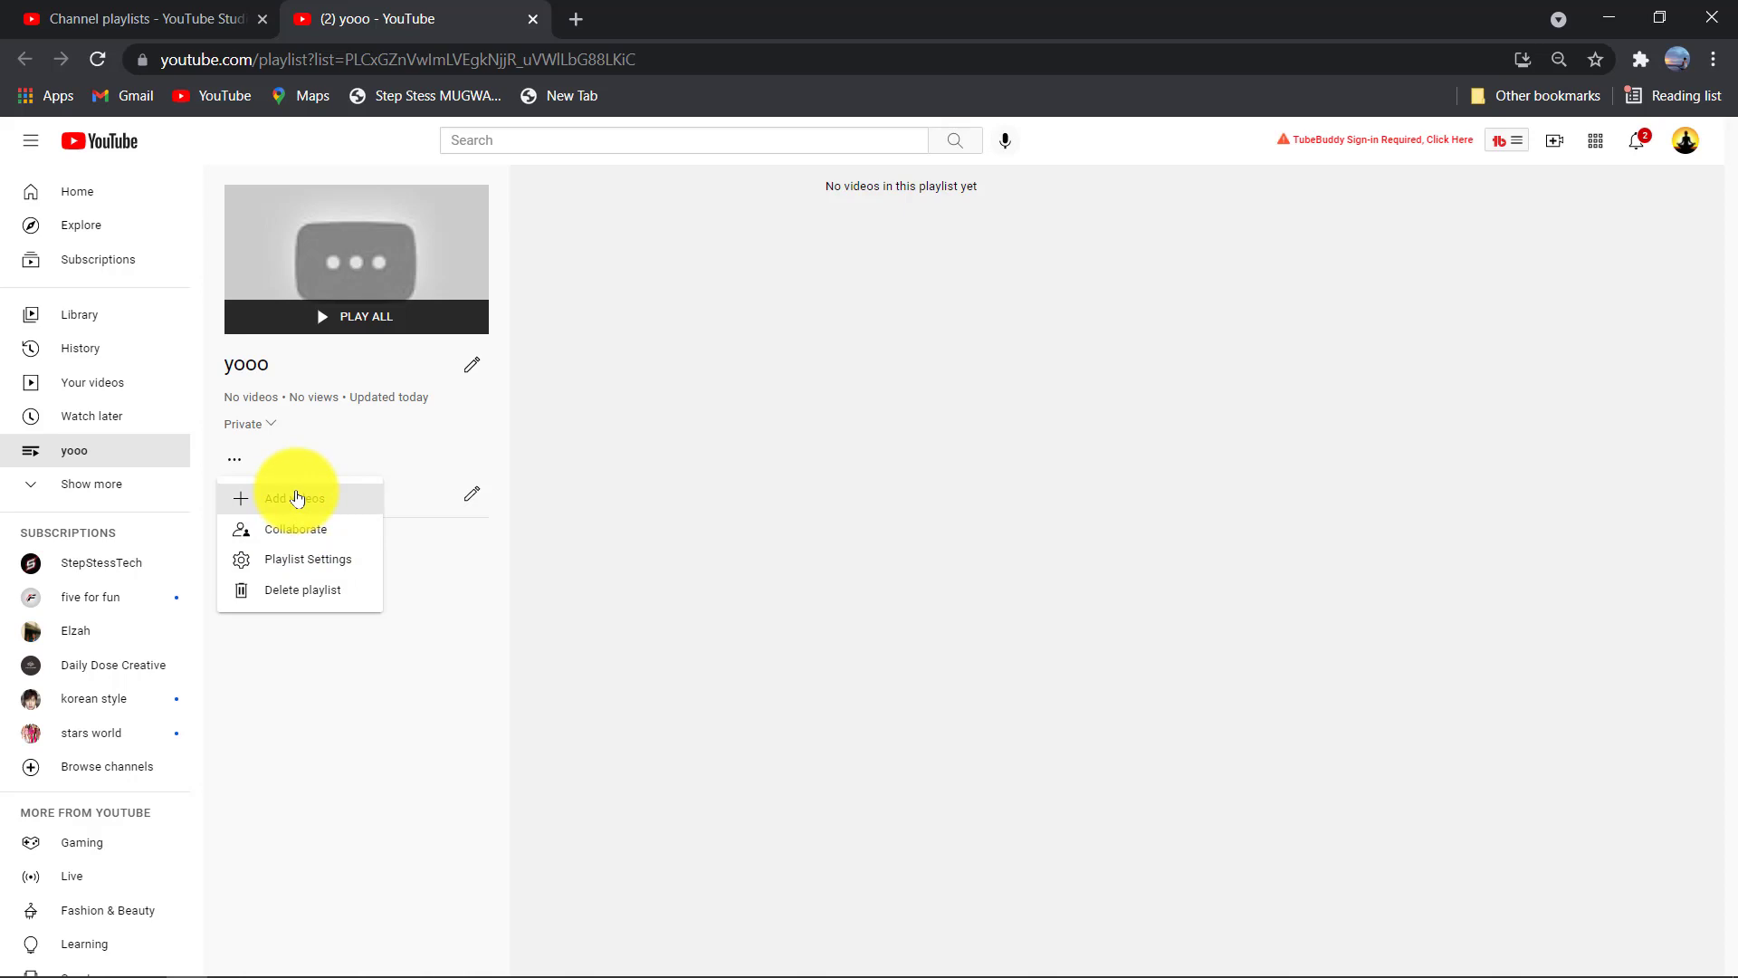
click(297, 498)
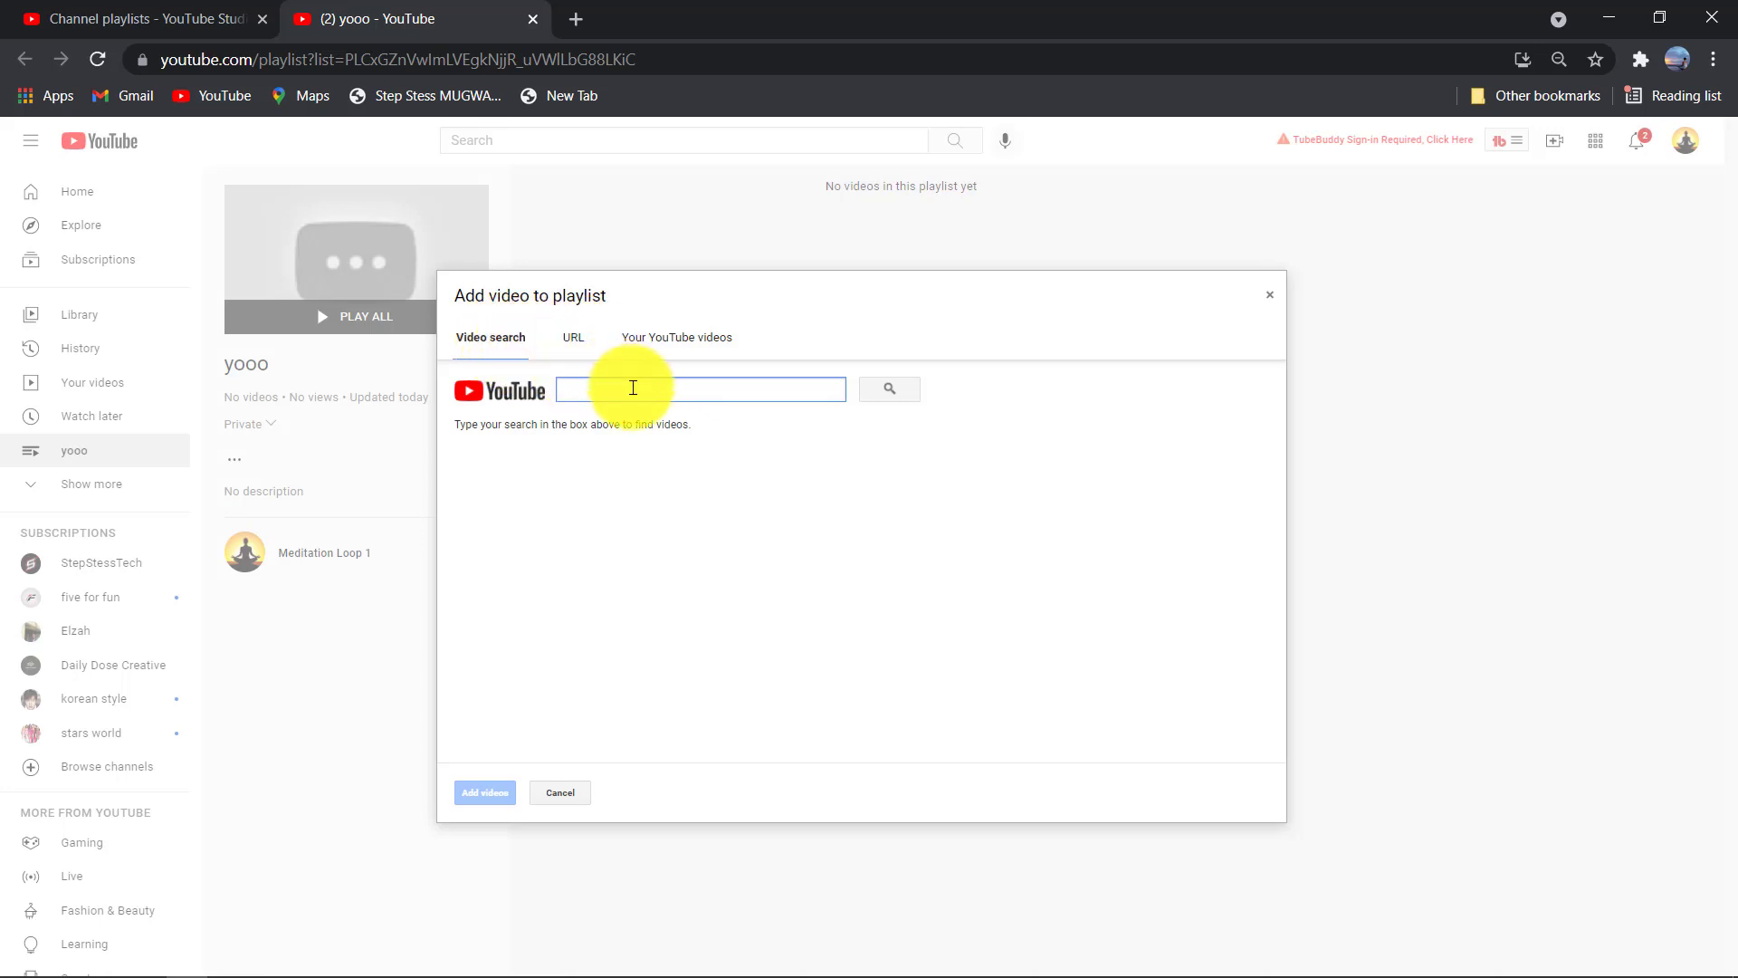
click(685, 339)
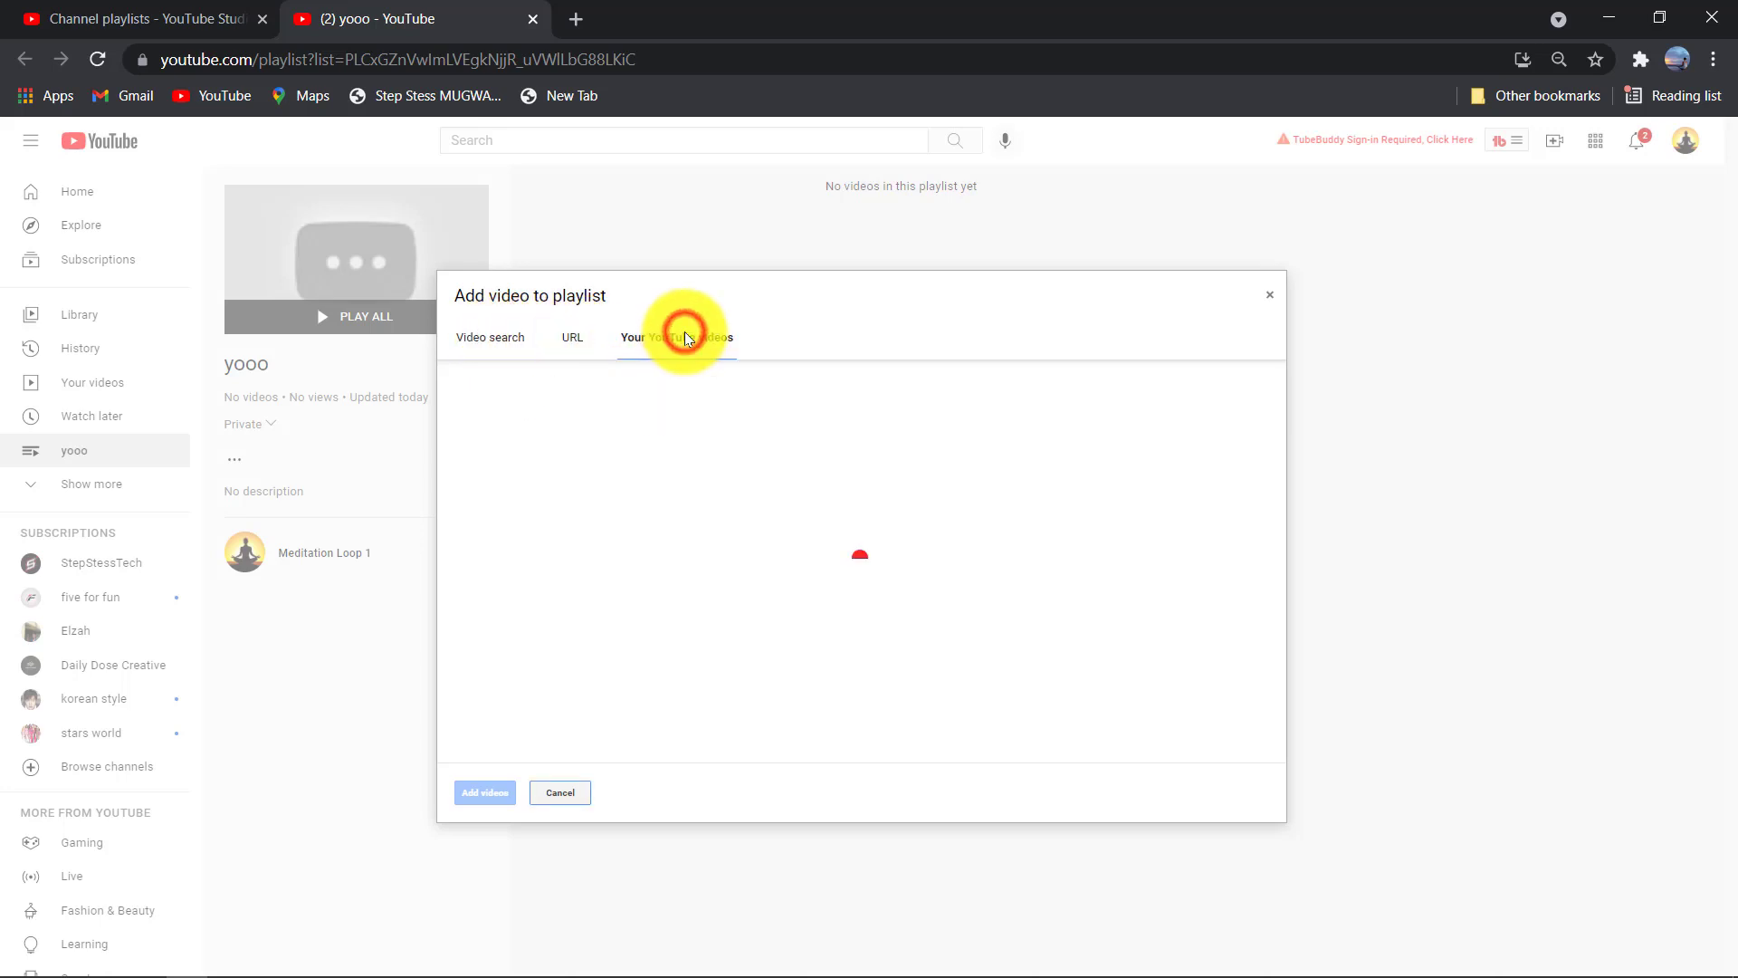
click(582, 416)
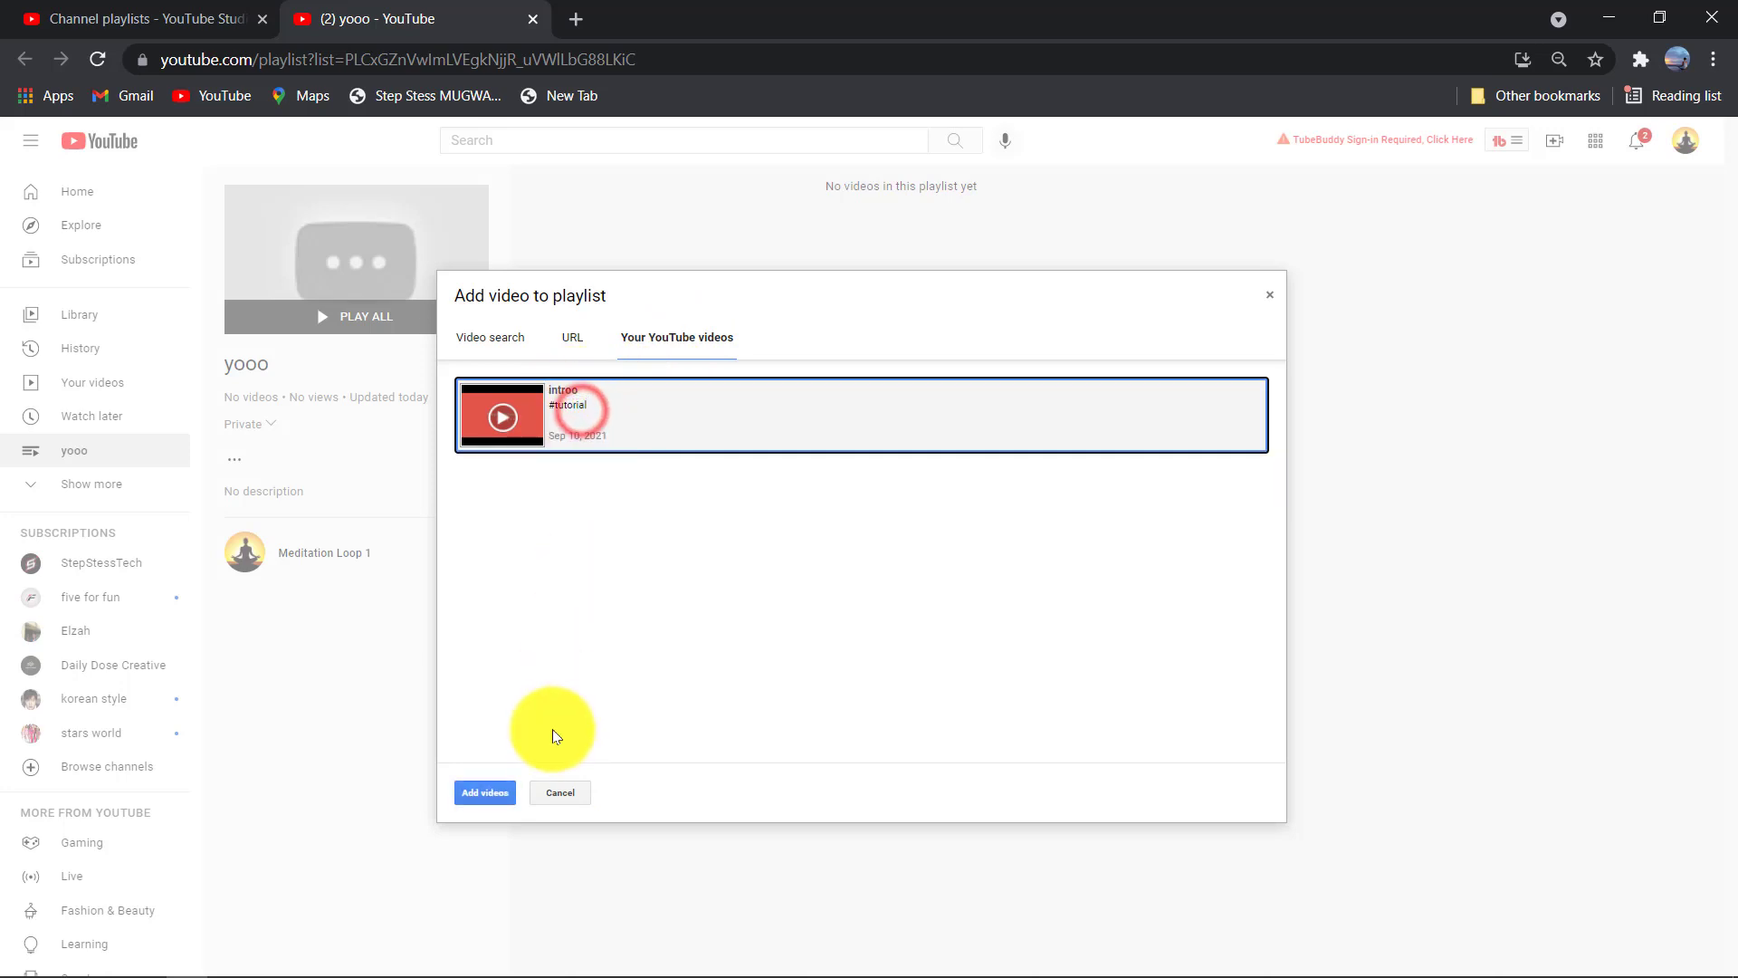
click(484, 793)
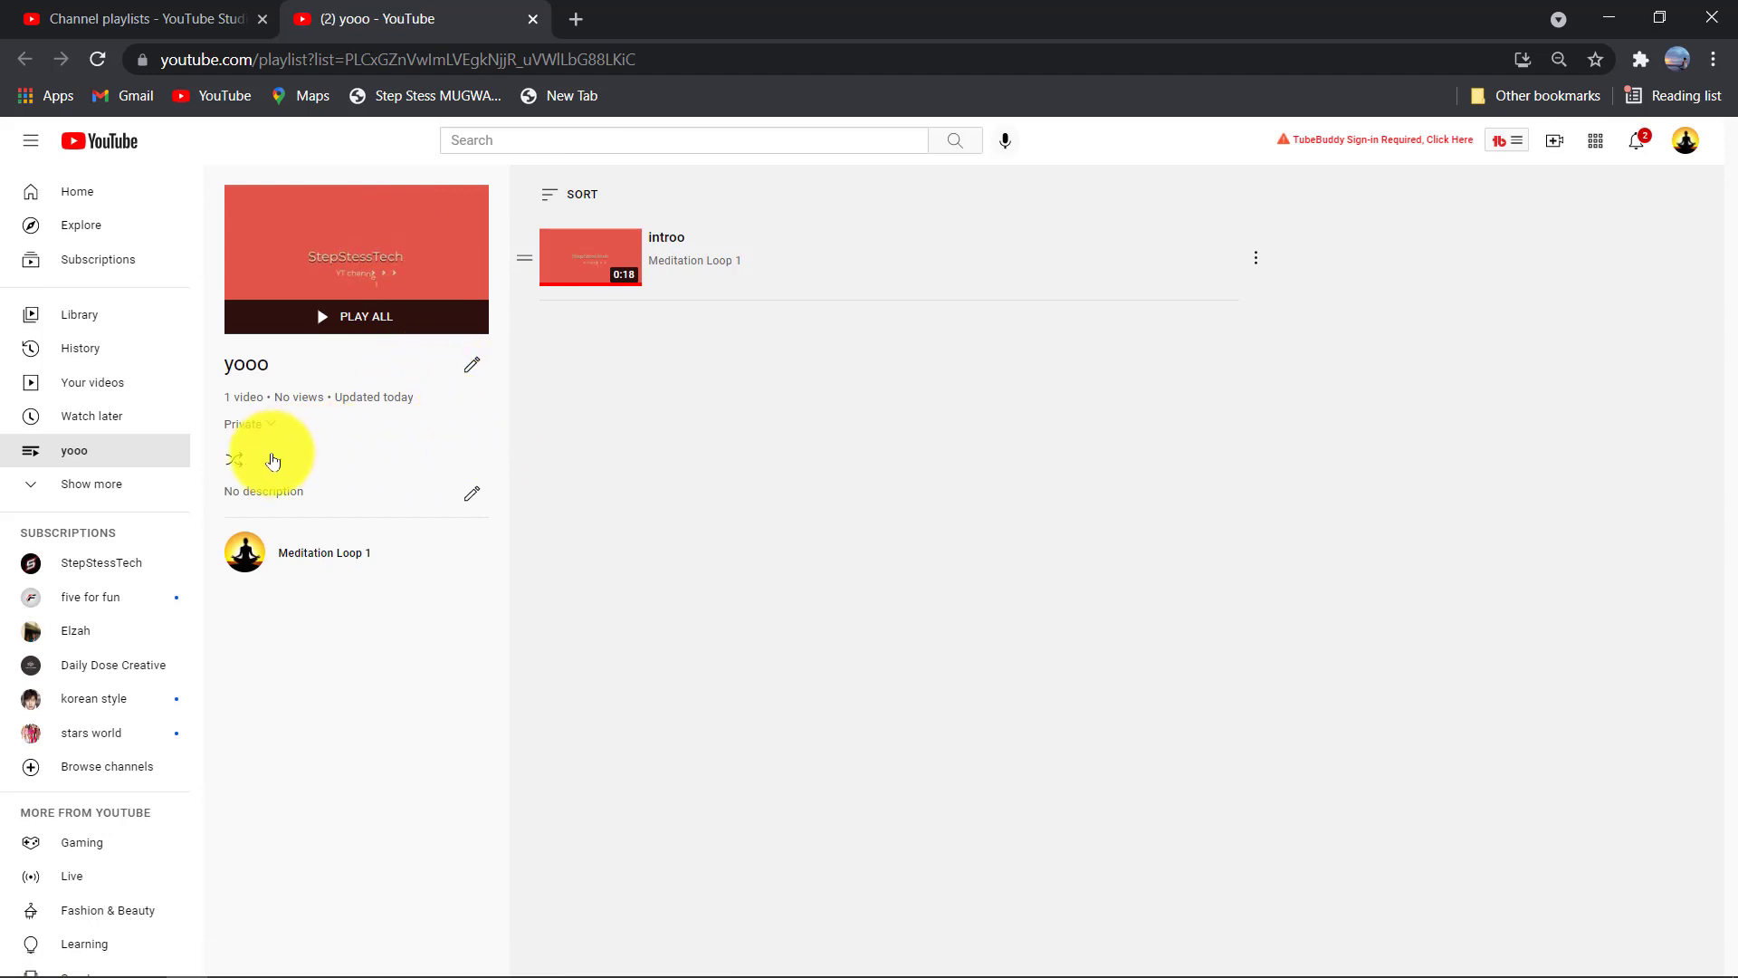
Delete the yooo playlist permanently
click(275, 461)
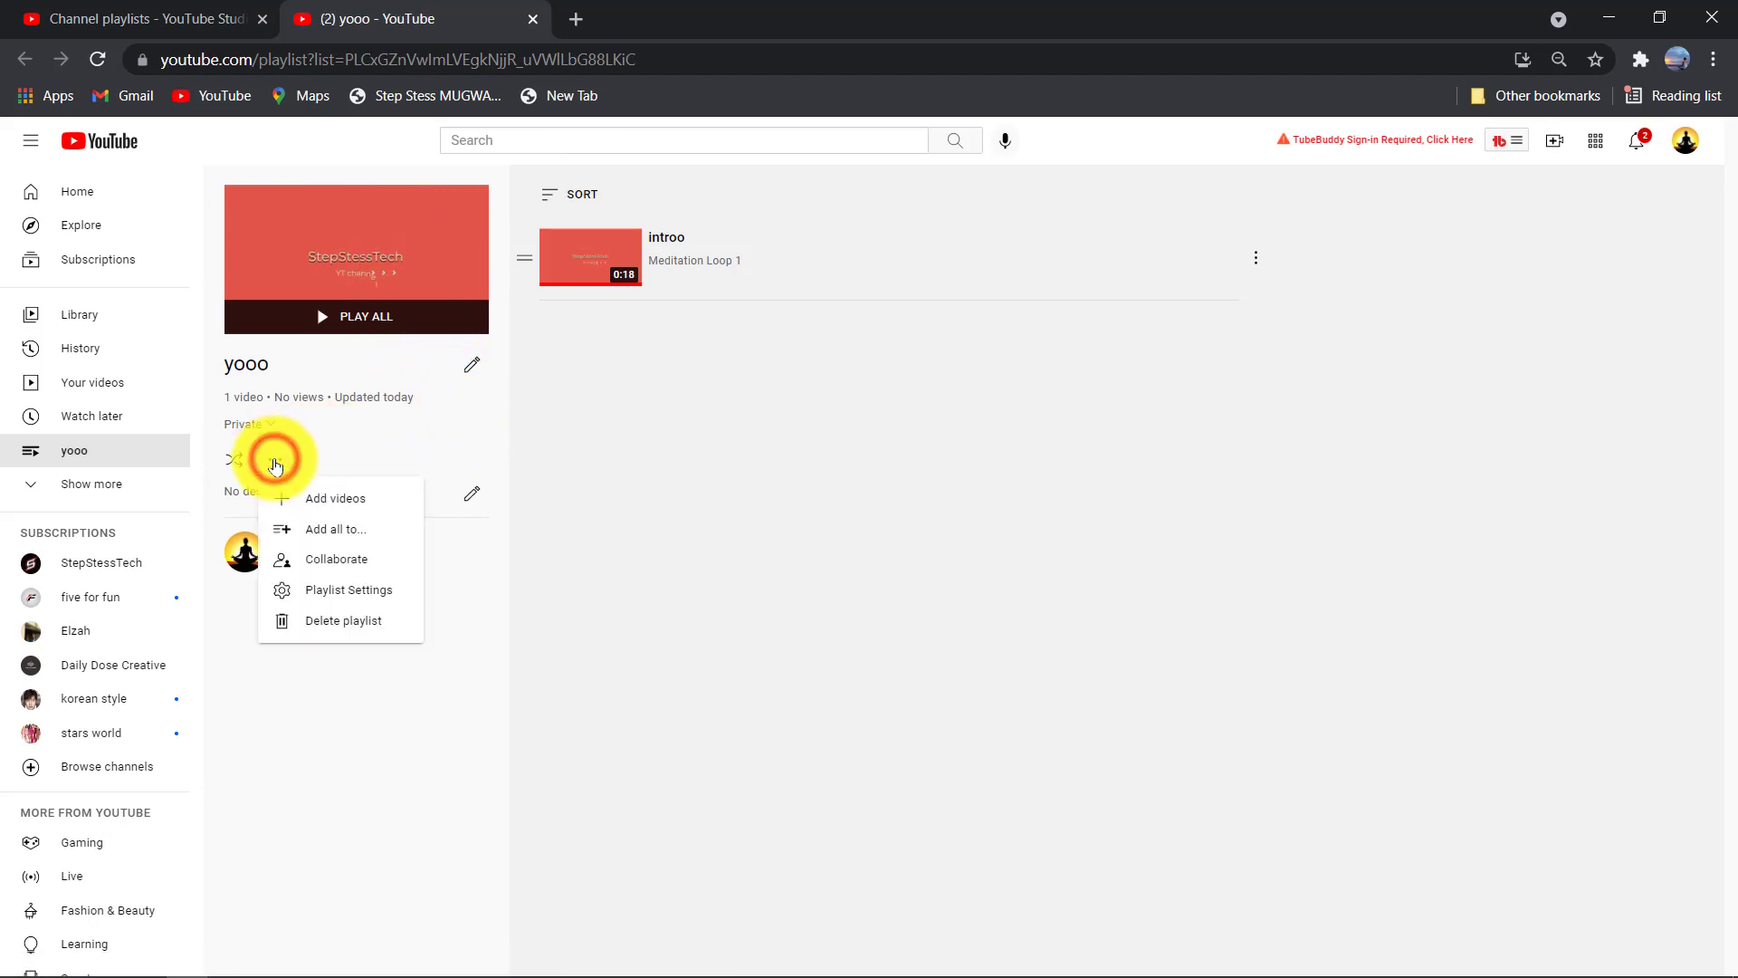
click(360, 623)
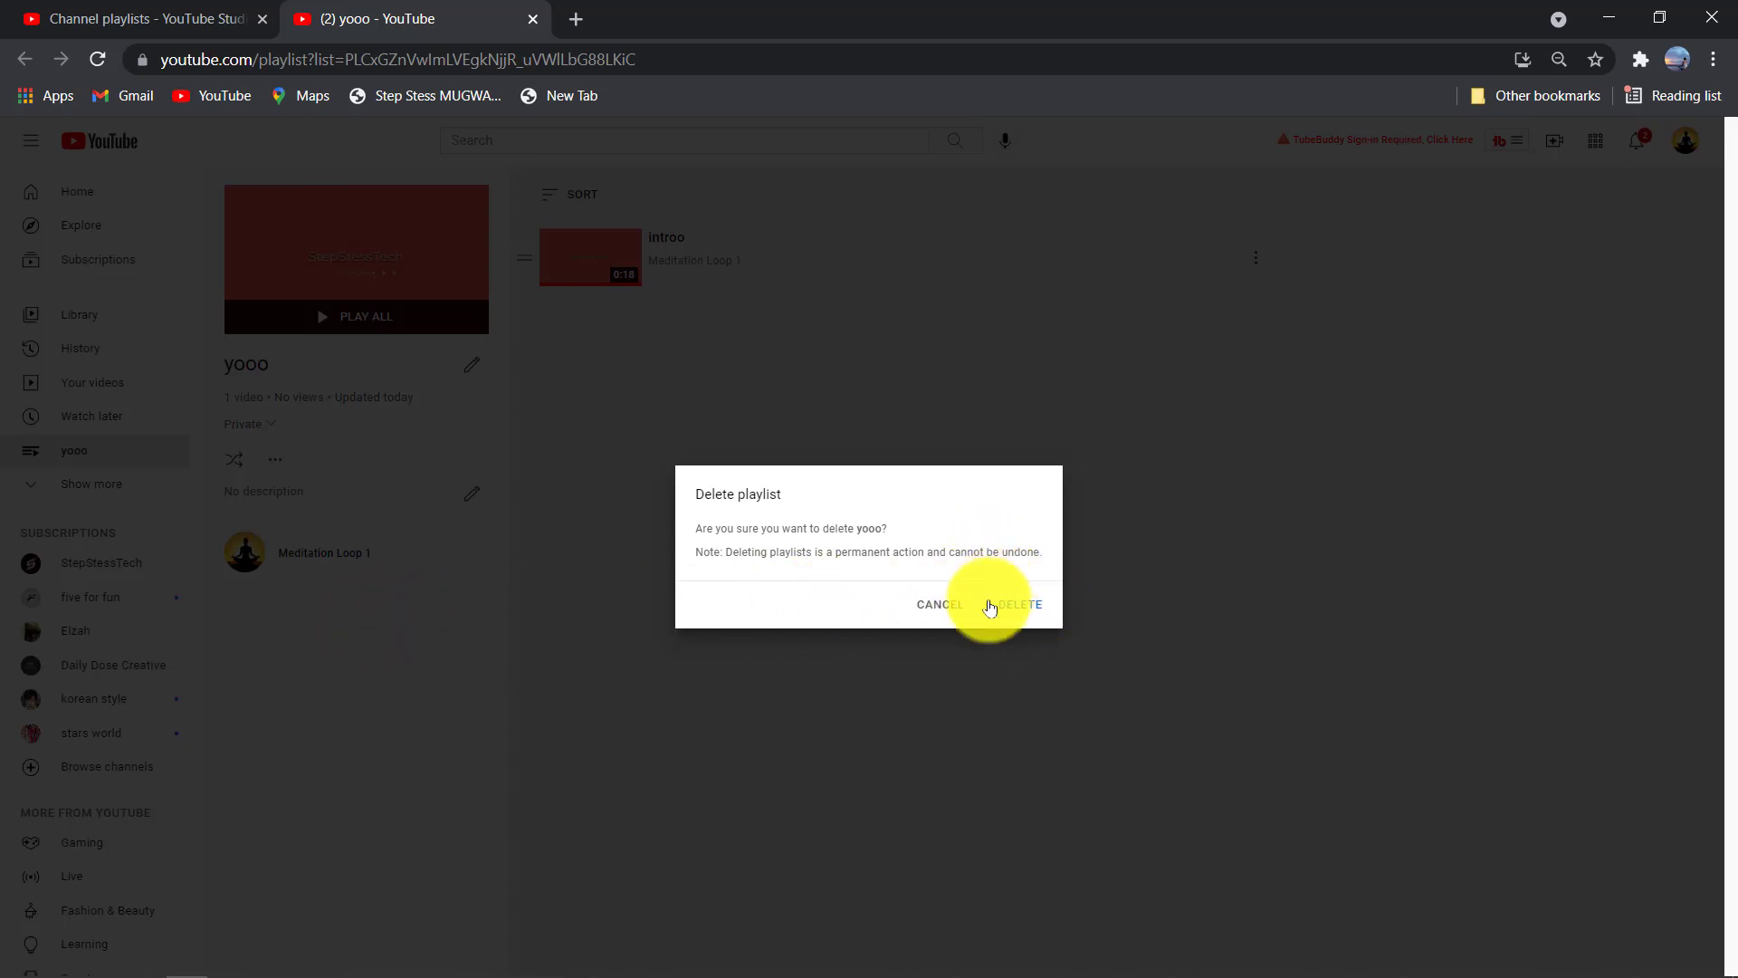
click(1027, 606)
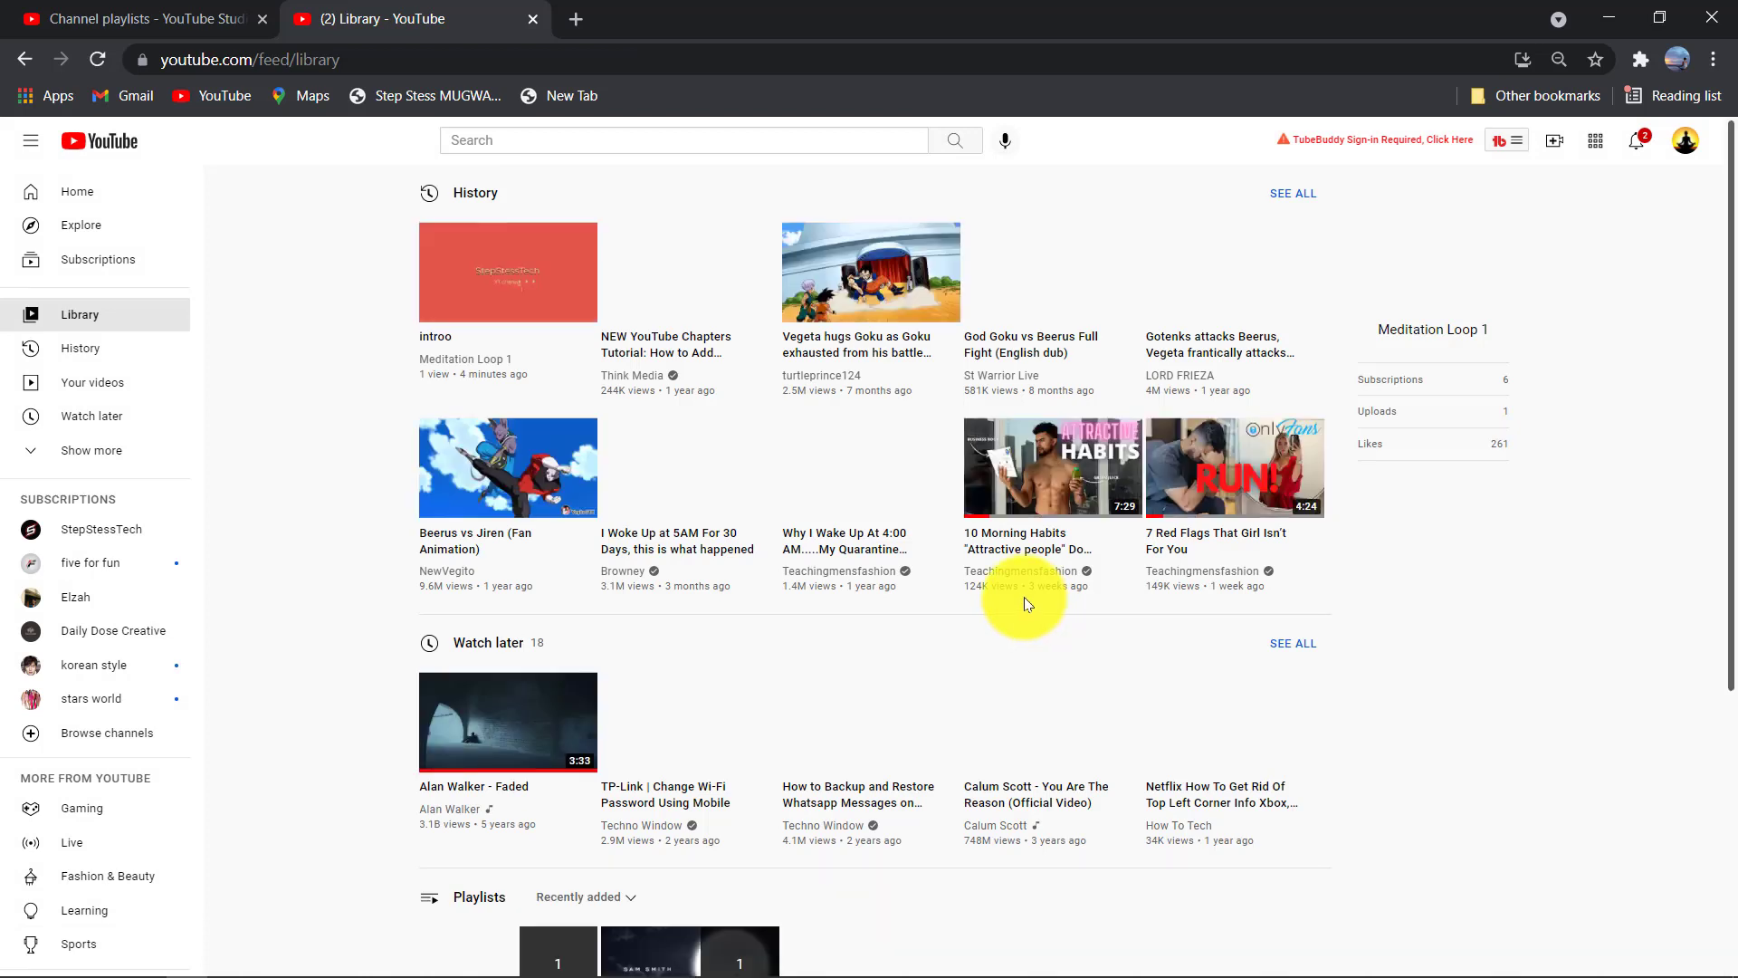
Switch back to YouTube Studio and review the channel analytics overview, including the available date ranges and realtime data
click(172, 18)
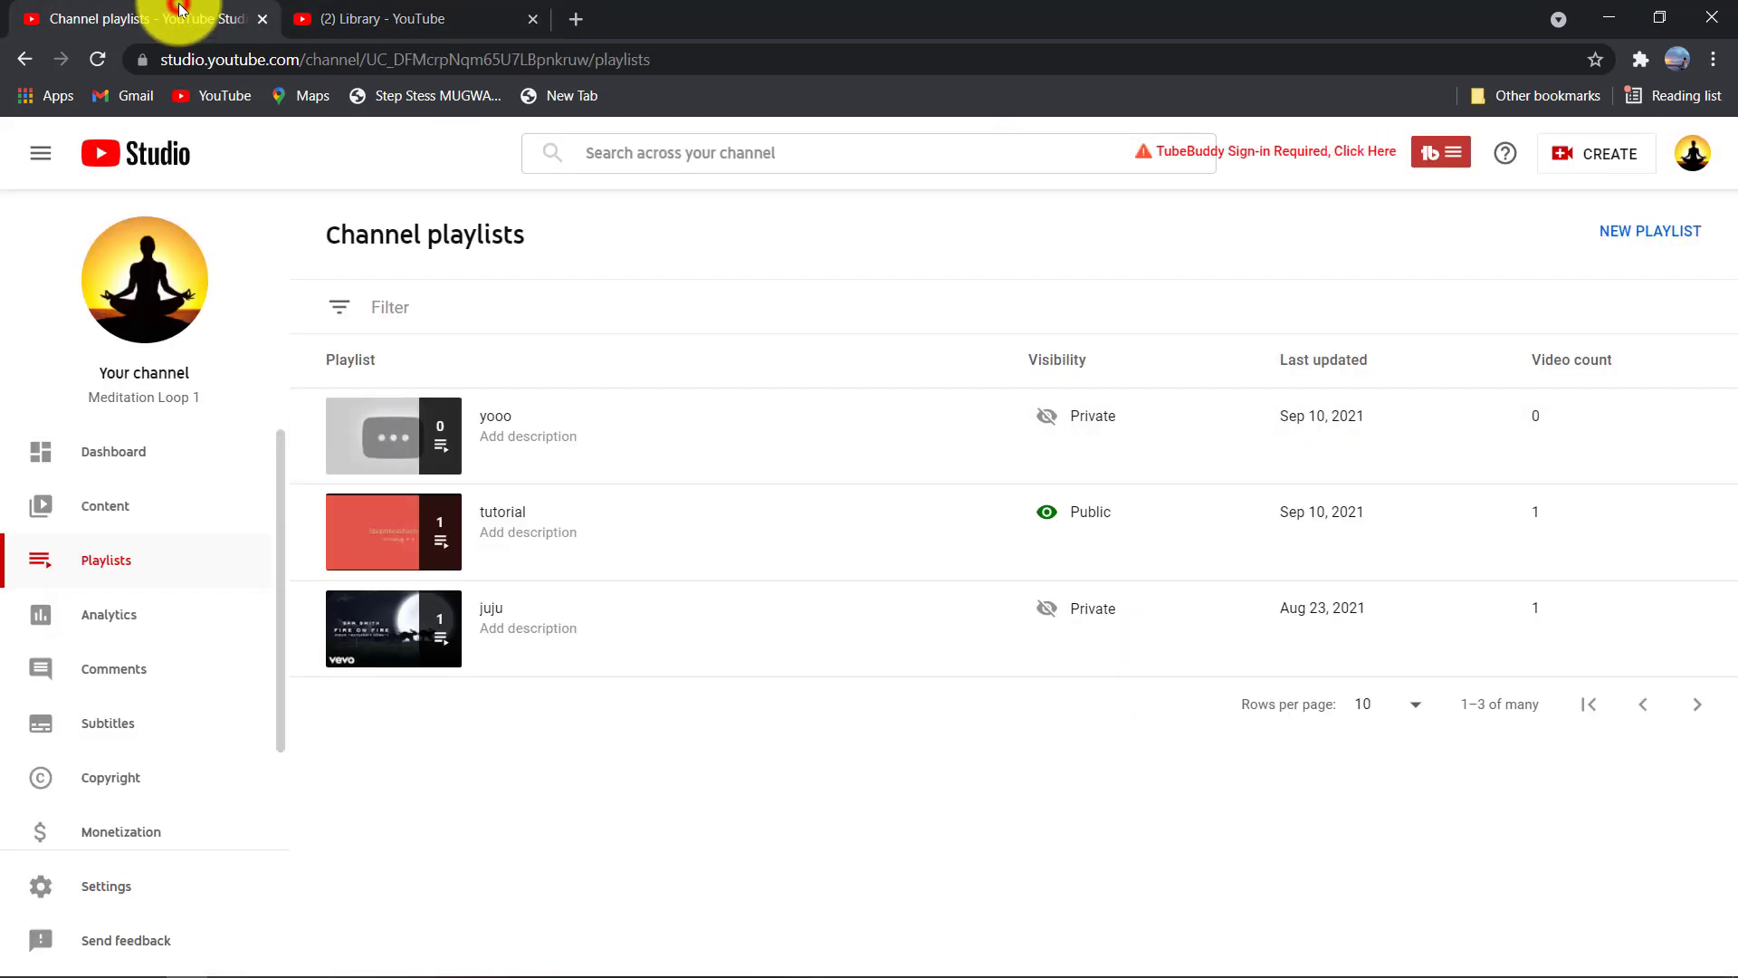
click(148, 617)
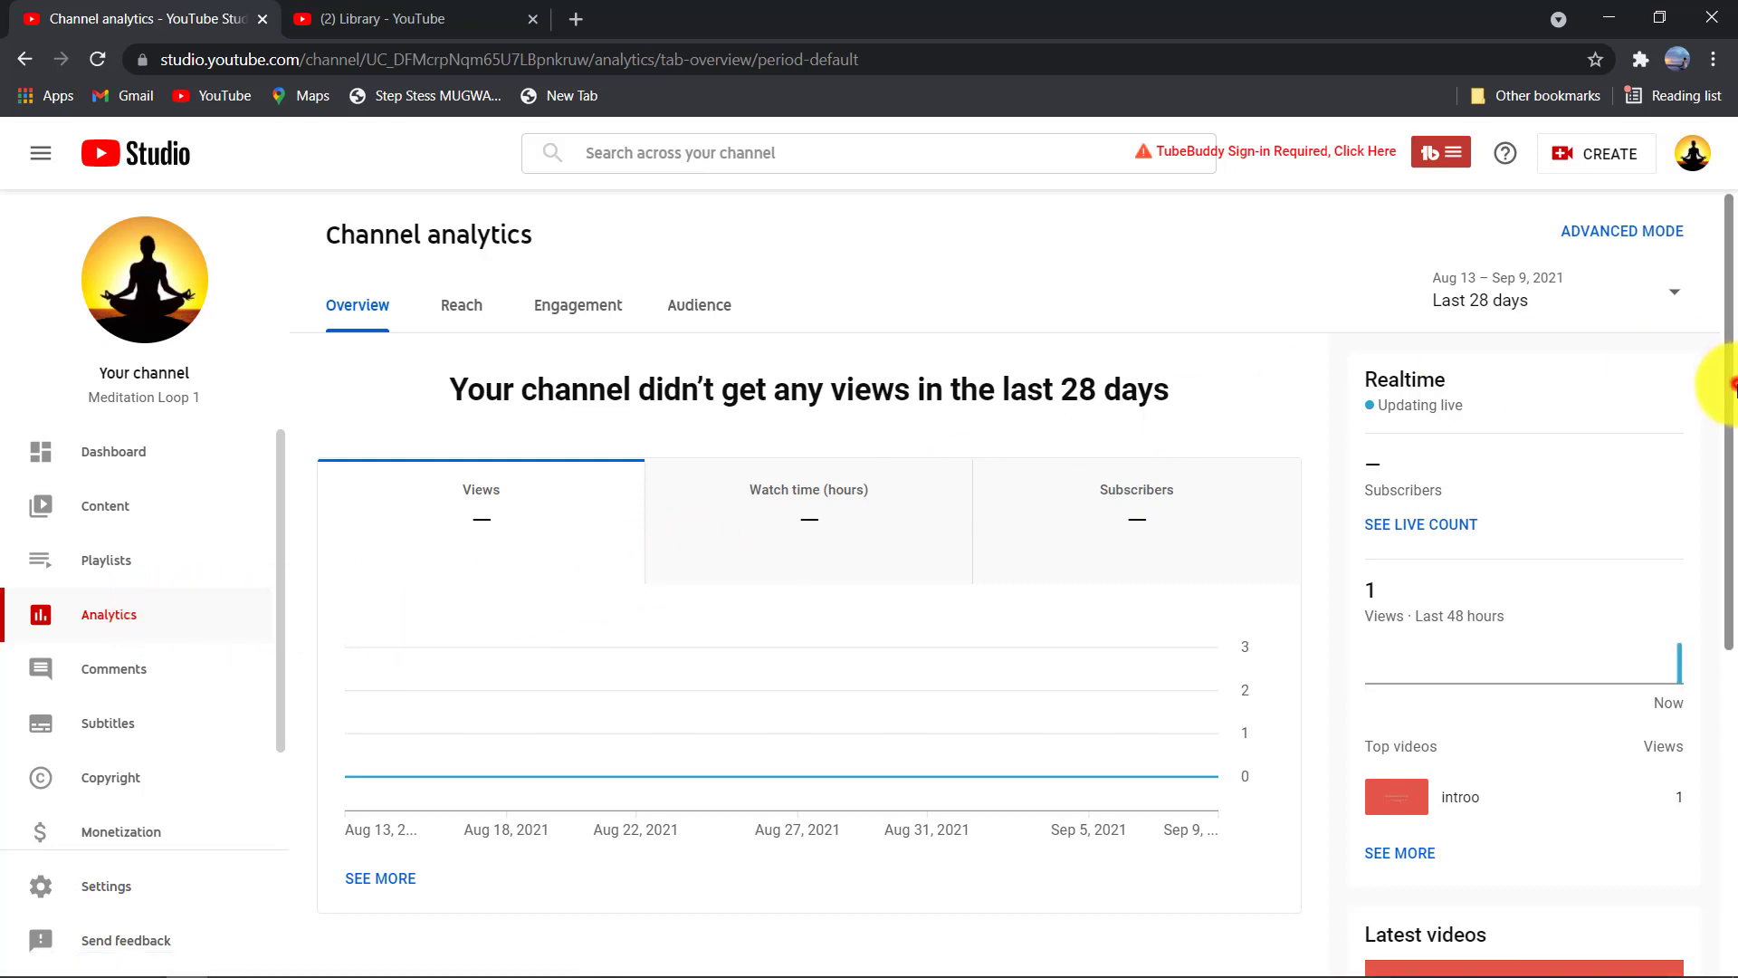
drag(1731, 385, 1383, 296)
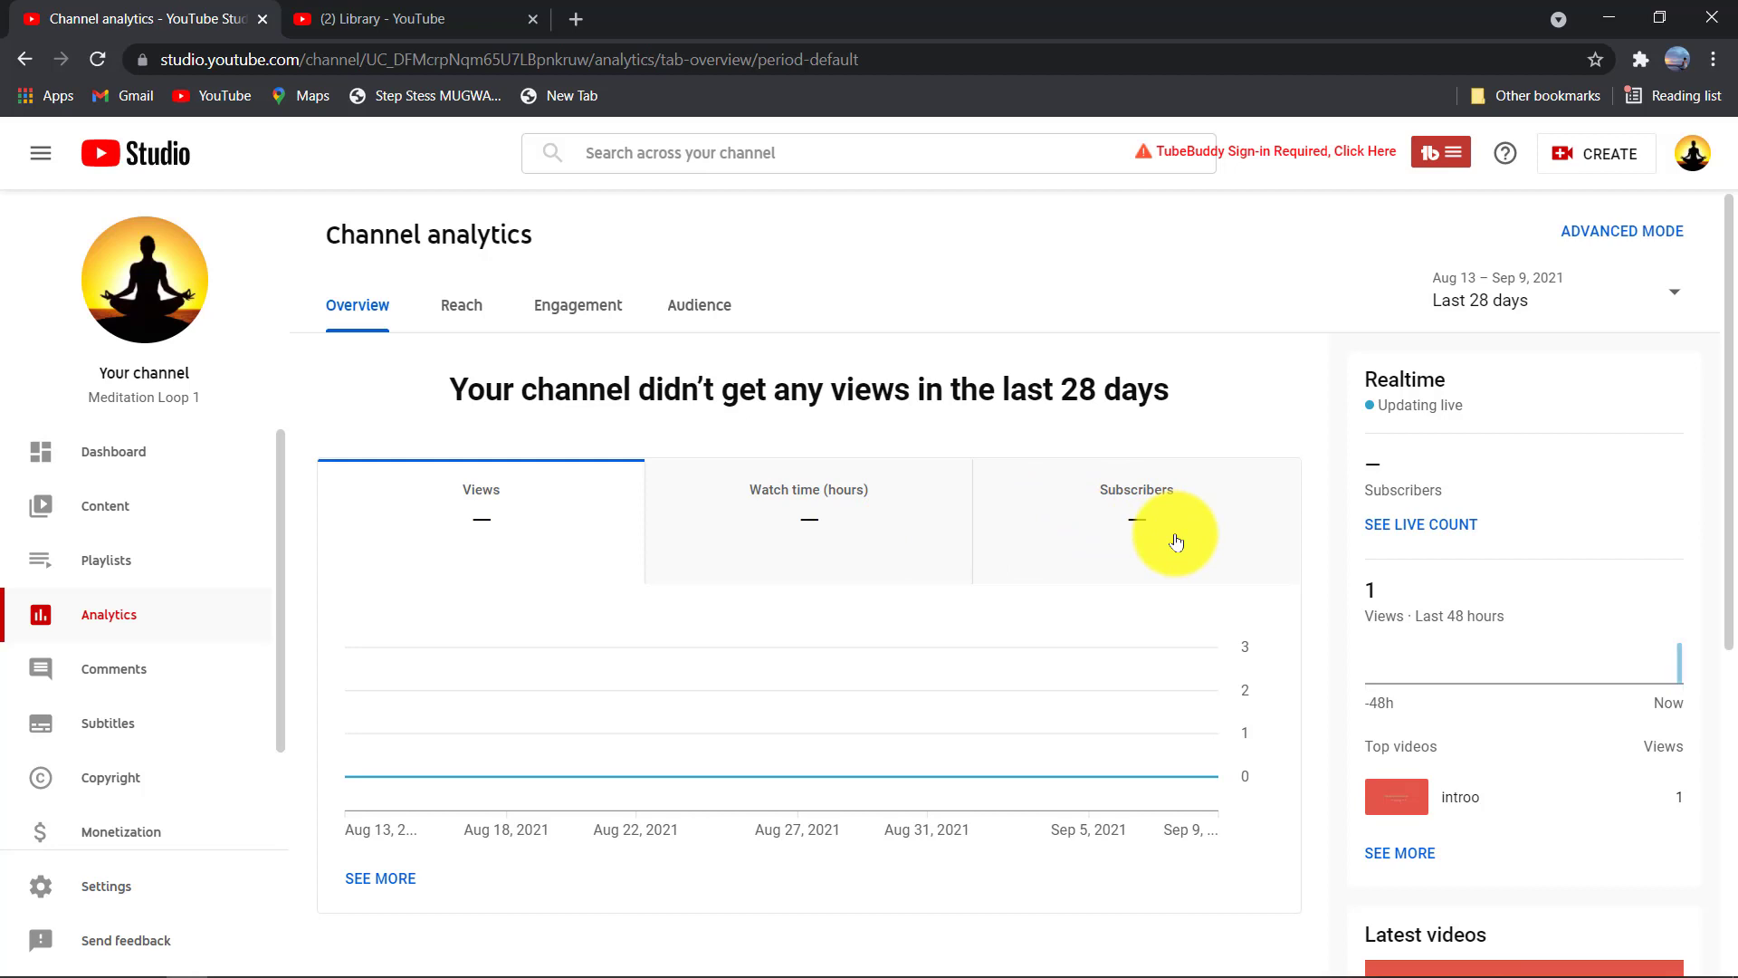
click(1654, 293)
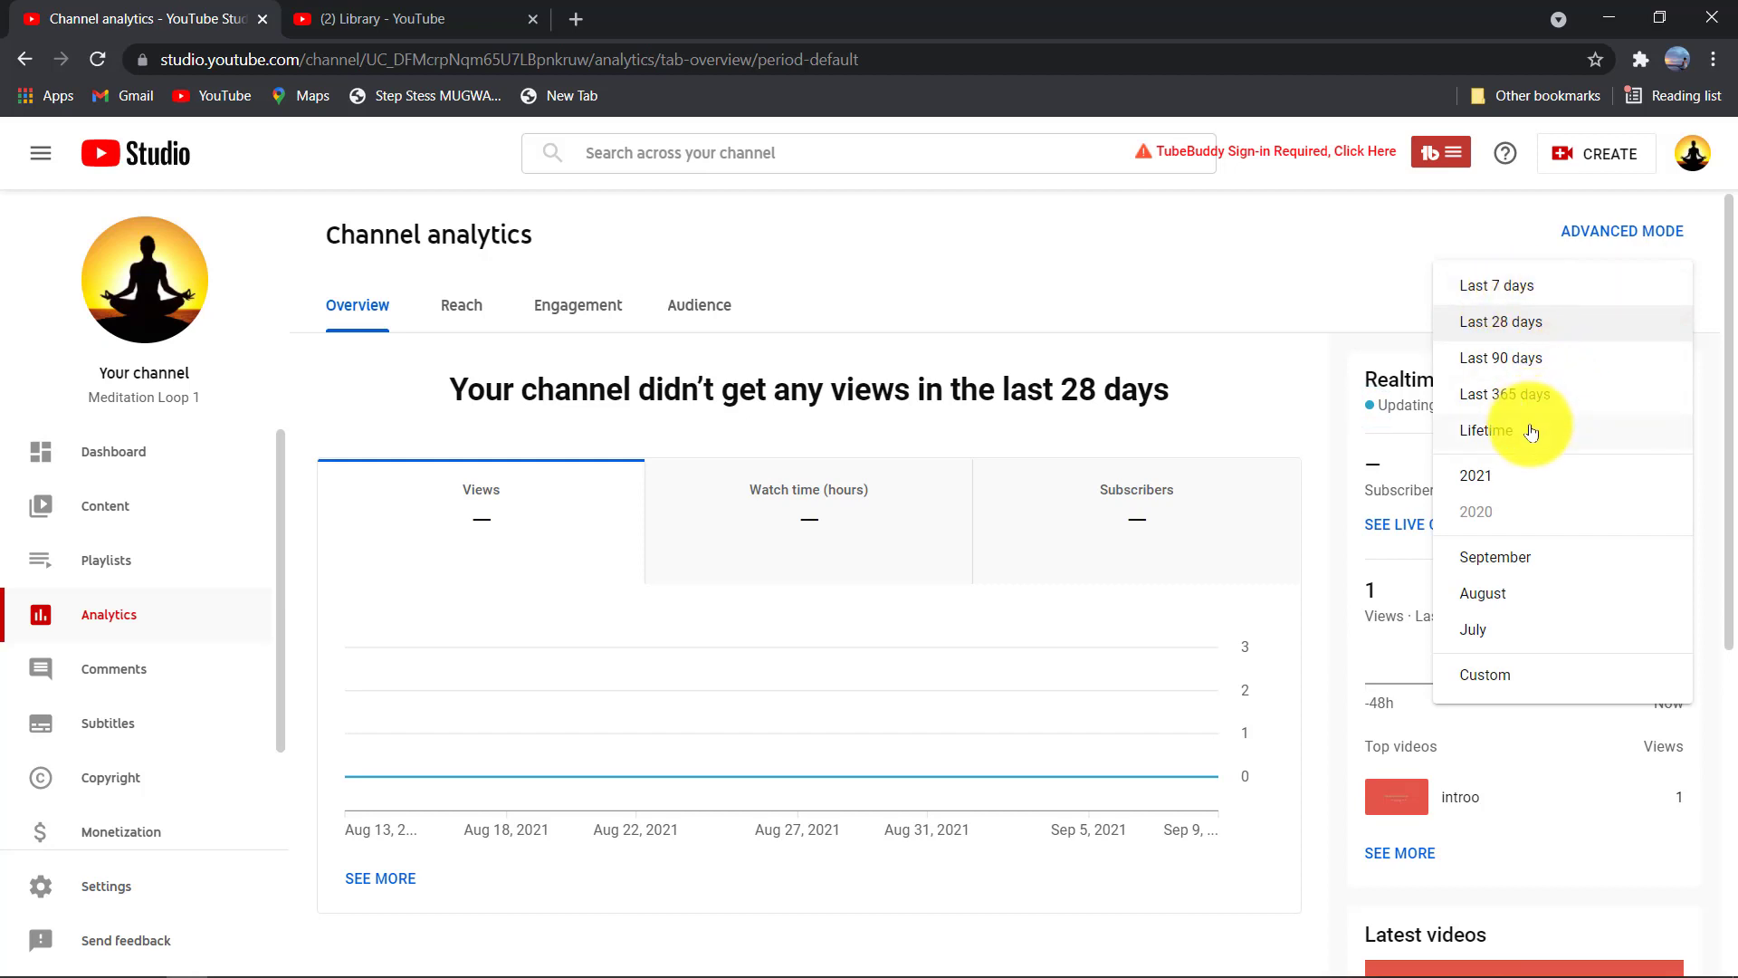
click(1362, 286)
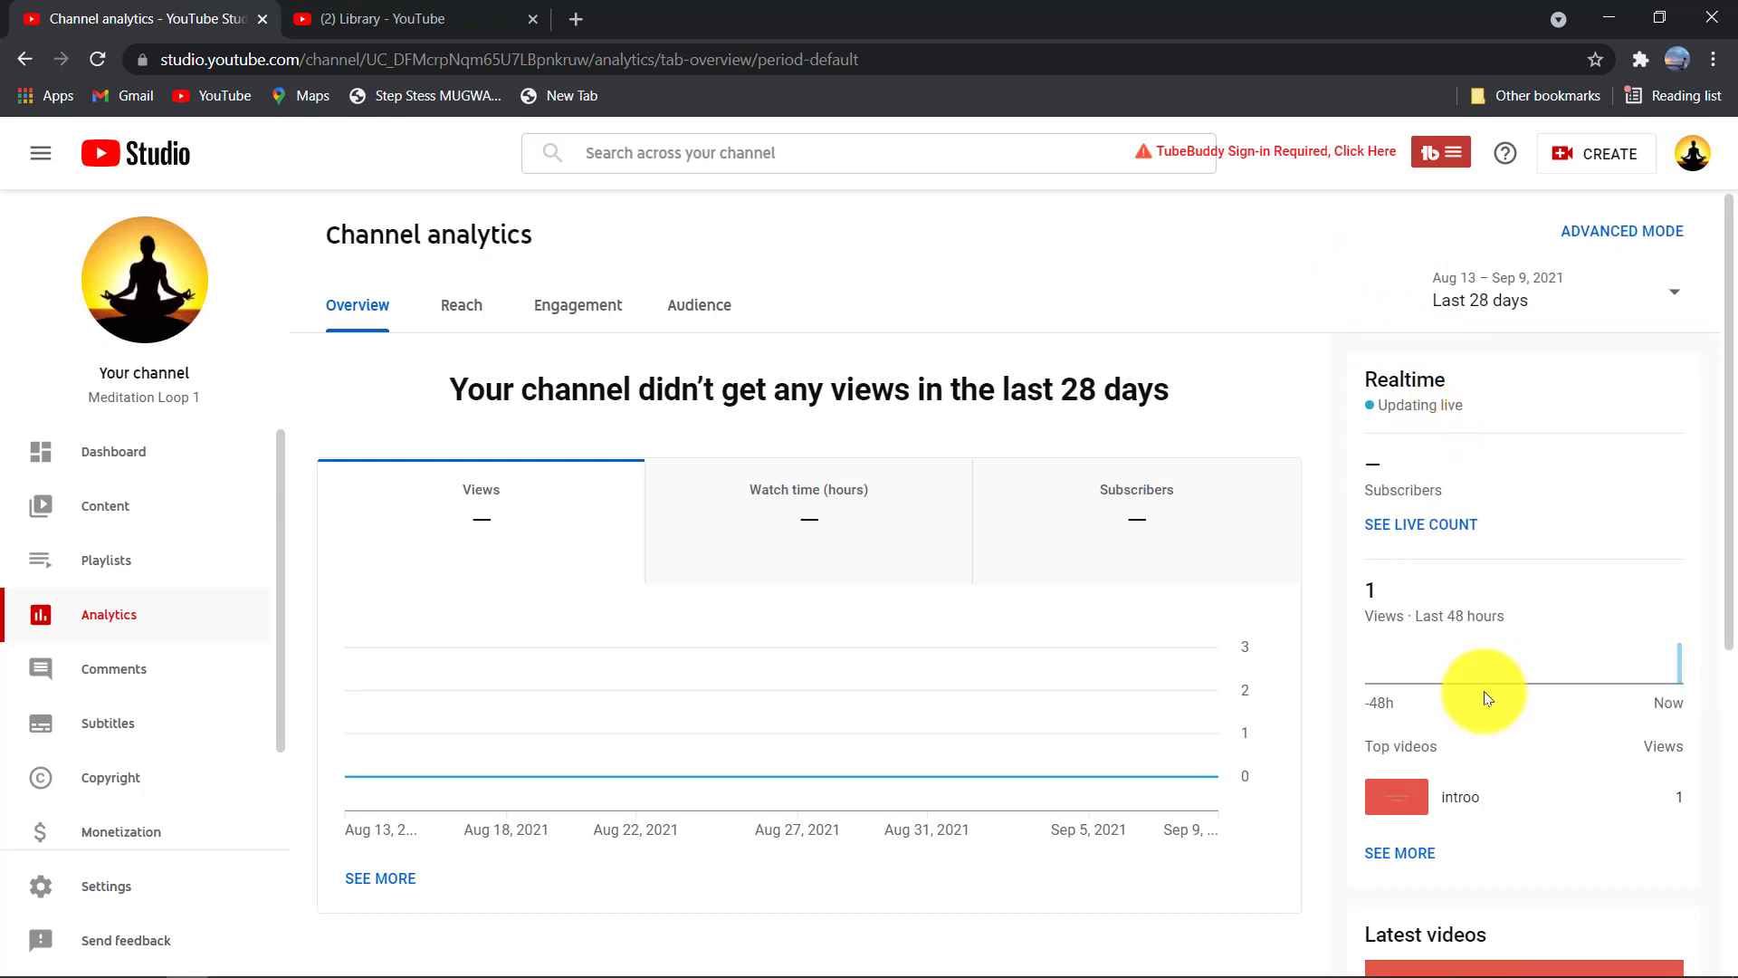
drag(1729, 342, 1733, 436)
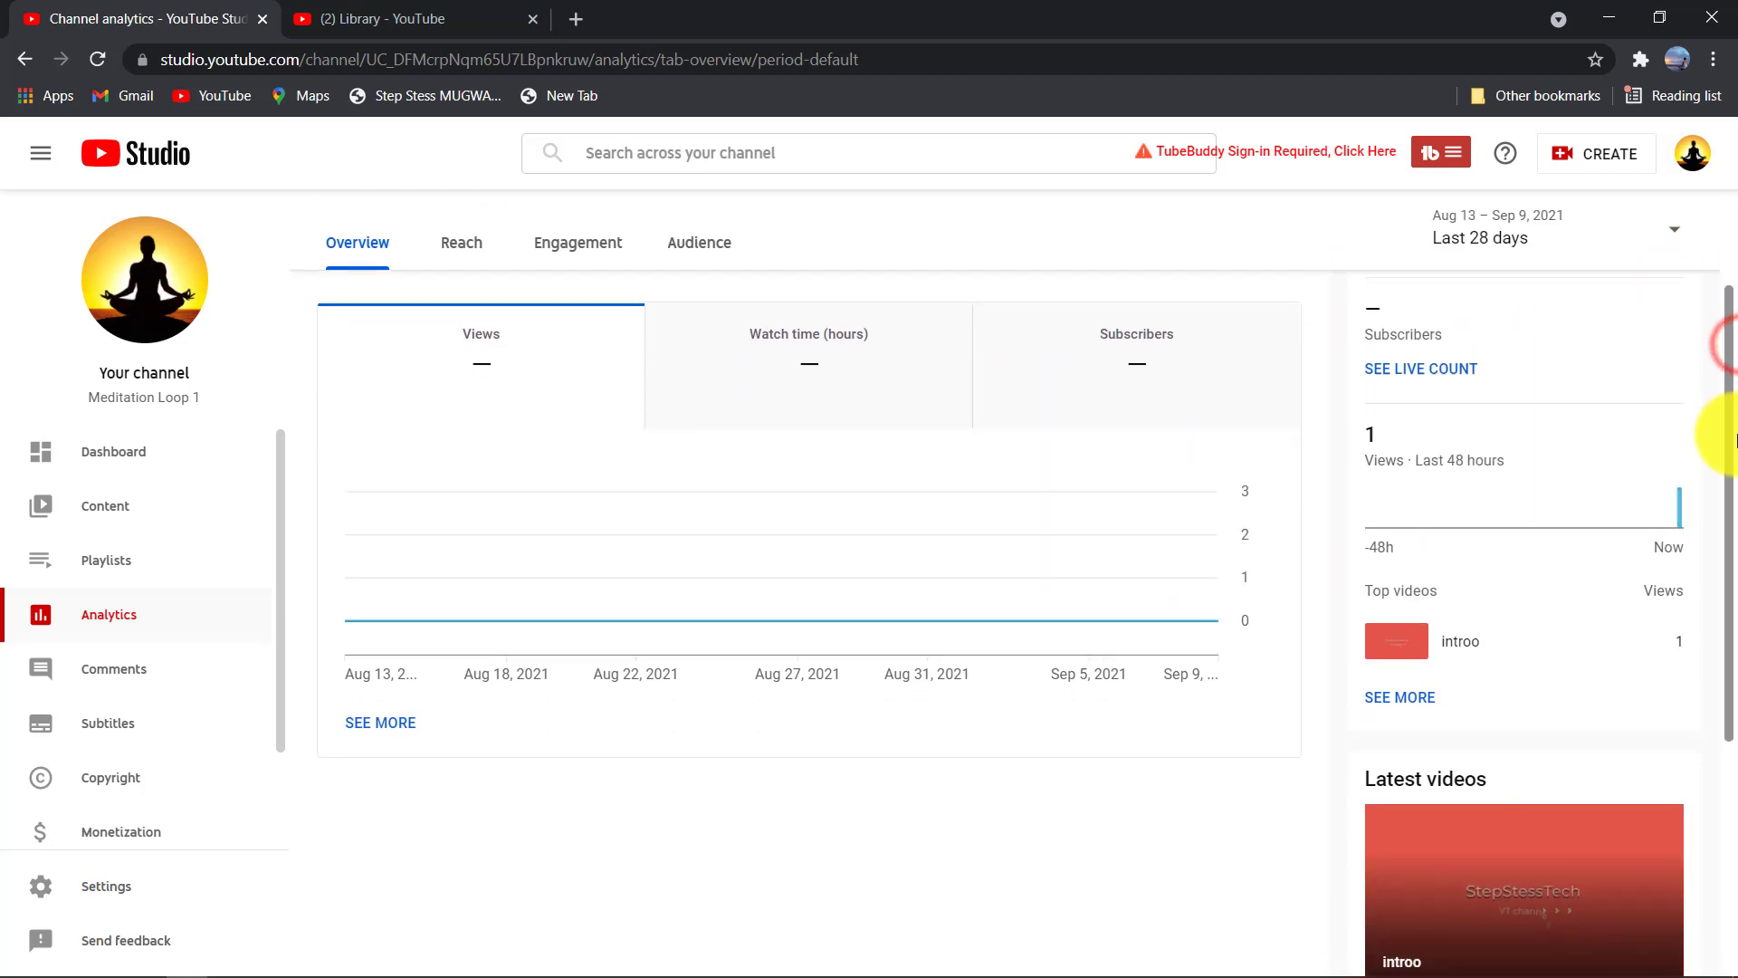
View the channel's published comments without the "I haven't responded" filter, and go to the channel subtitles
click(150, 669)
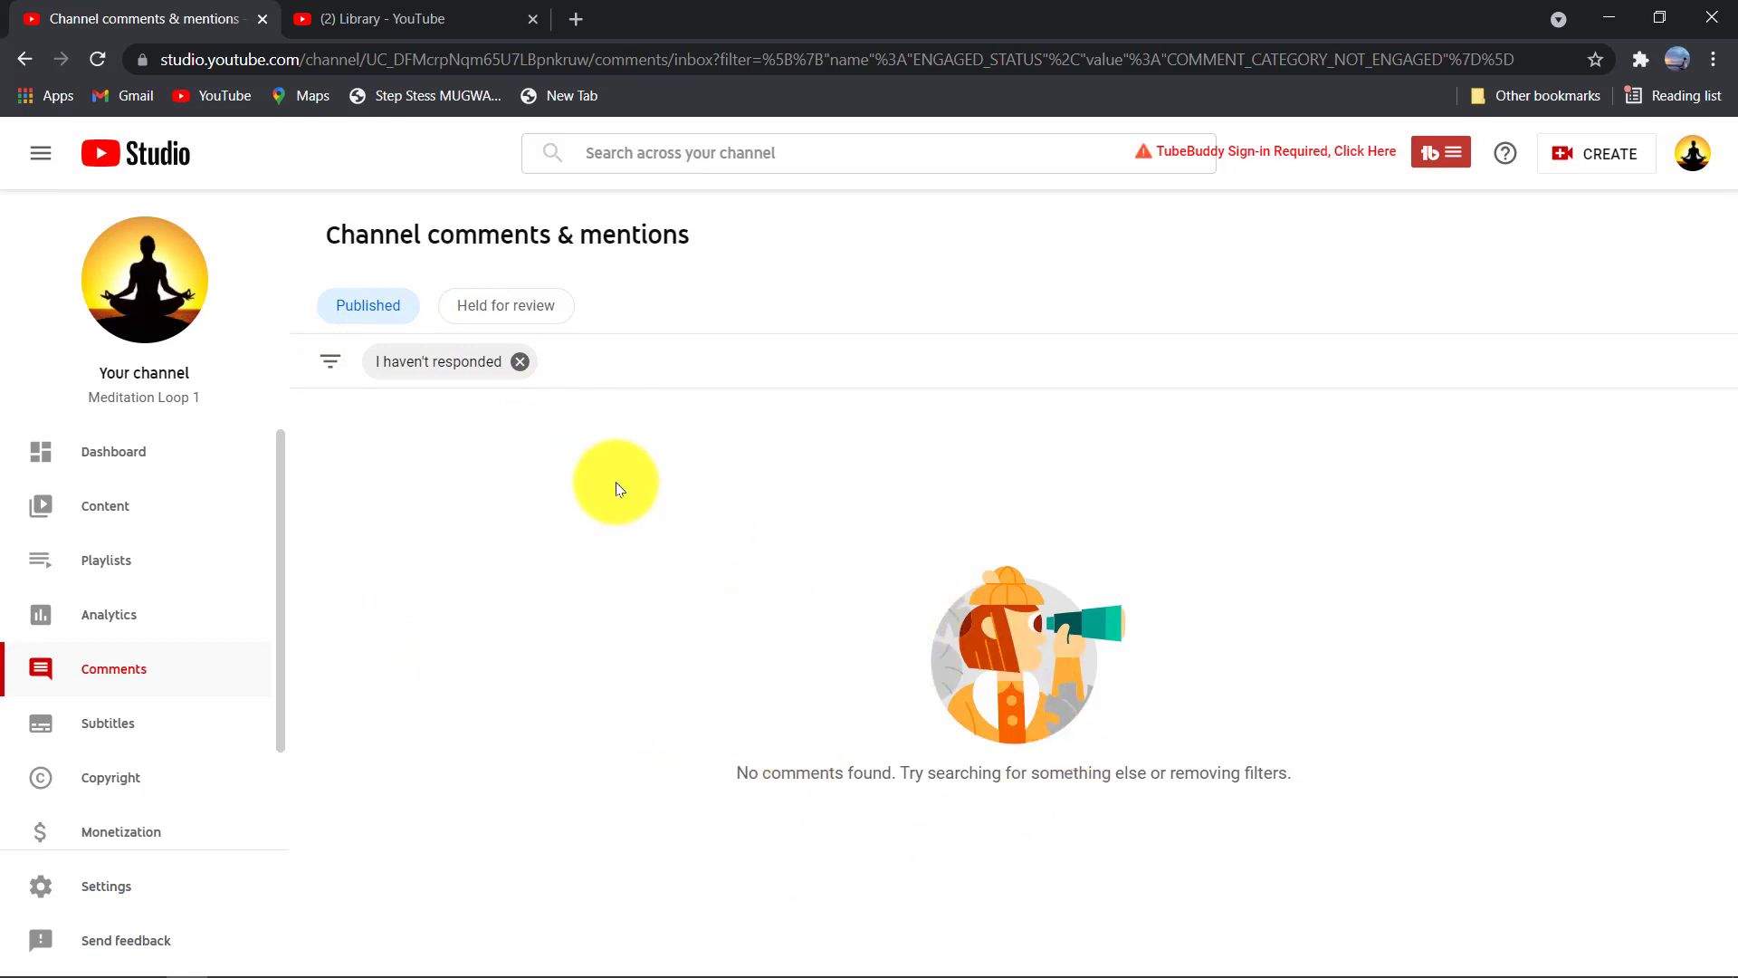
click(520, 362)
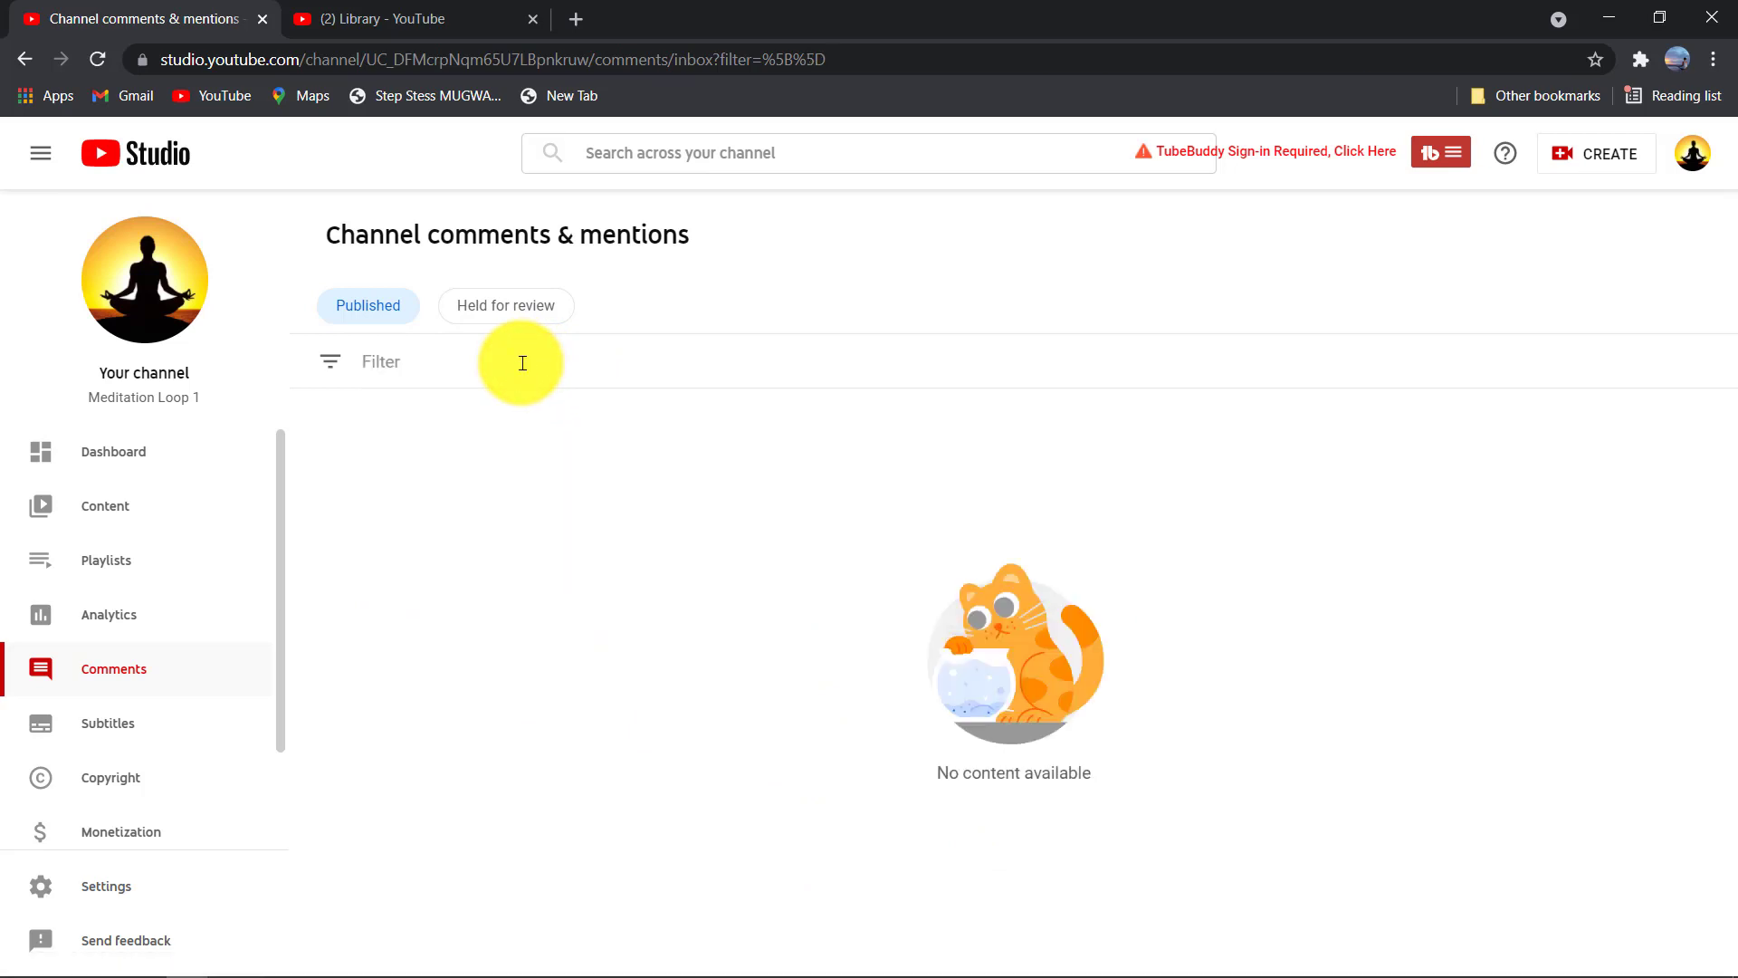
click(161, 719)
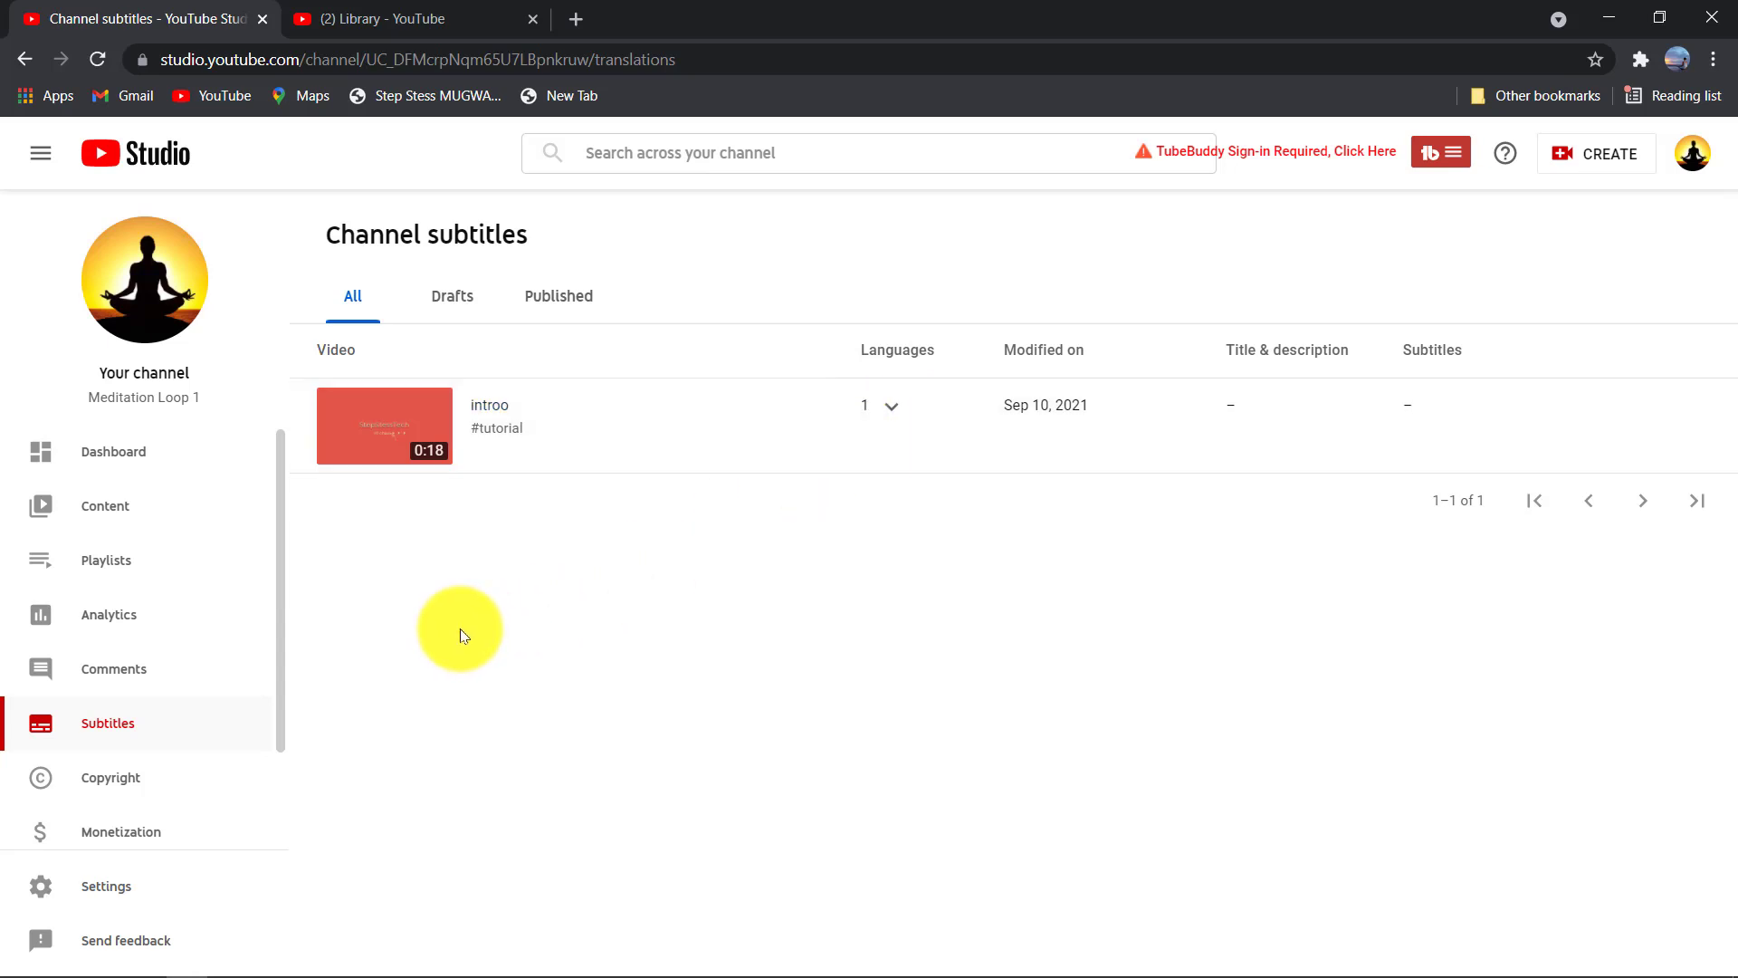
View the channel's copyright and monetization pages and open the channel's basic info settings for updating the location
click(174, 789)
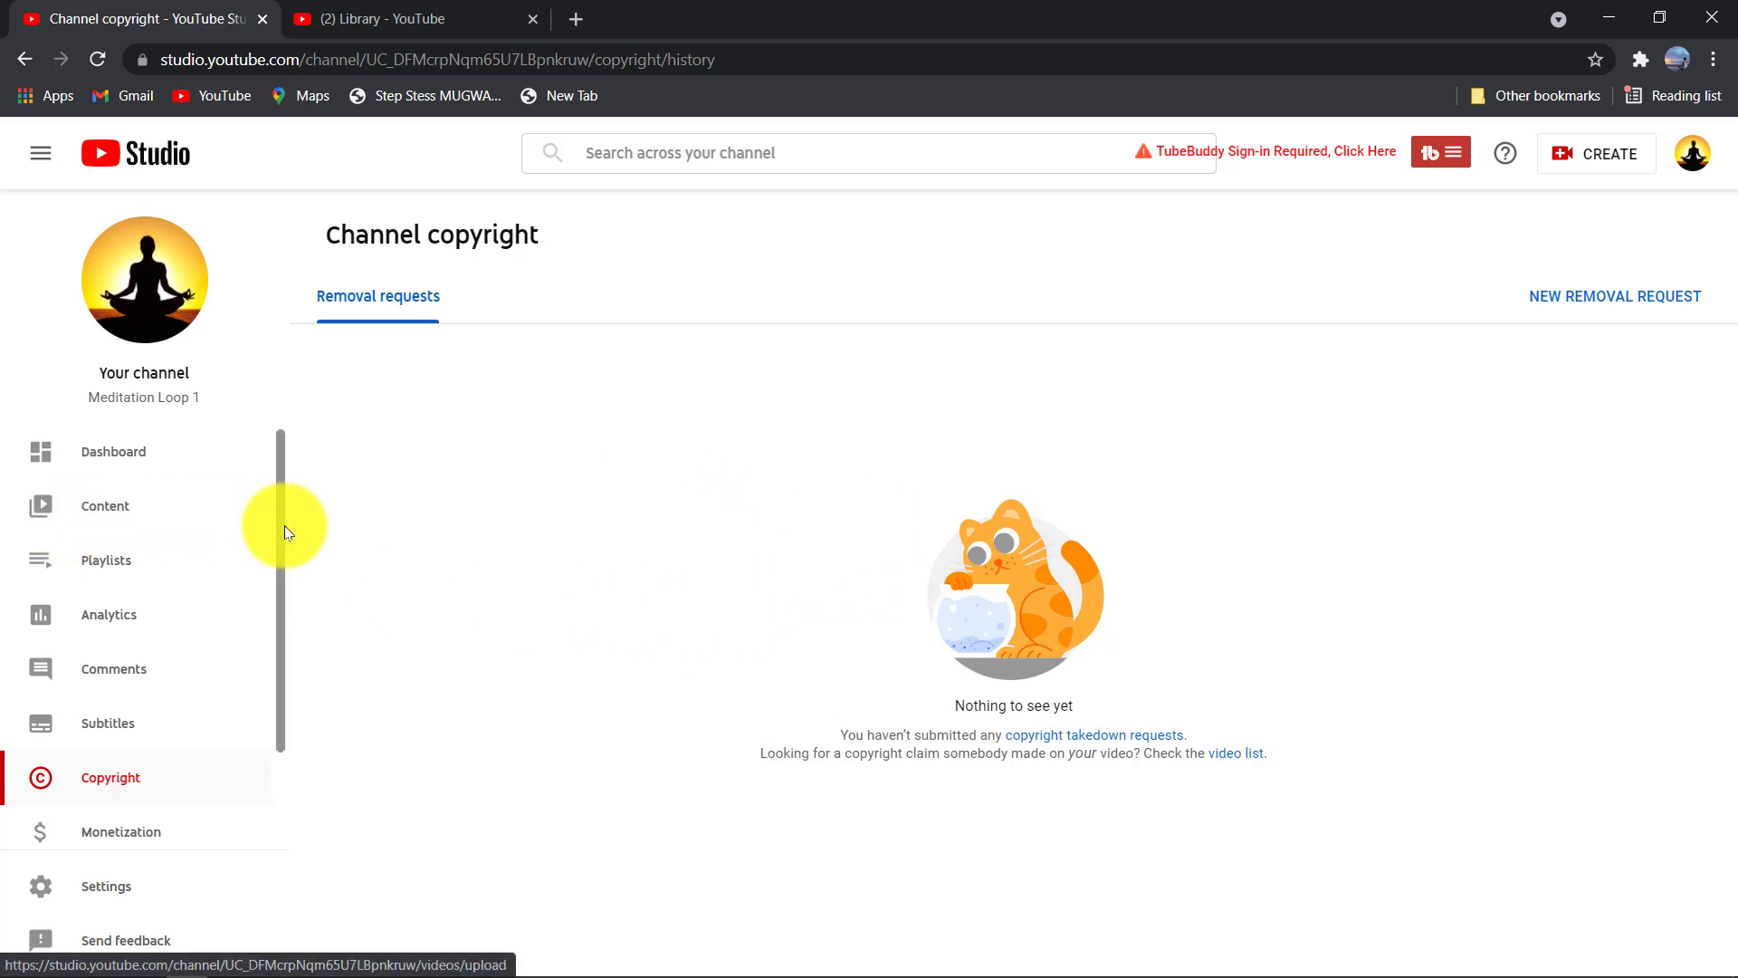
drag(284, 525, 292, 638)
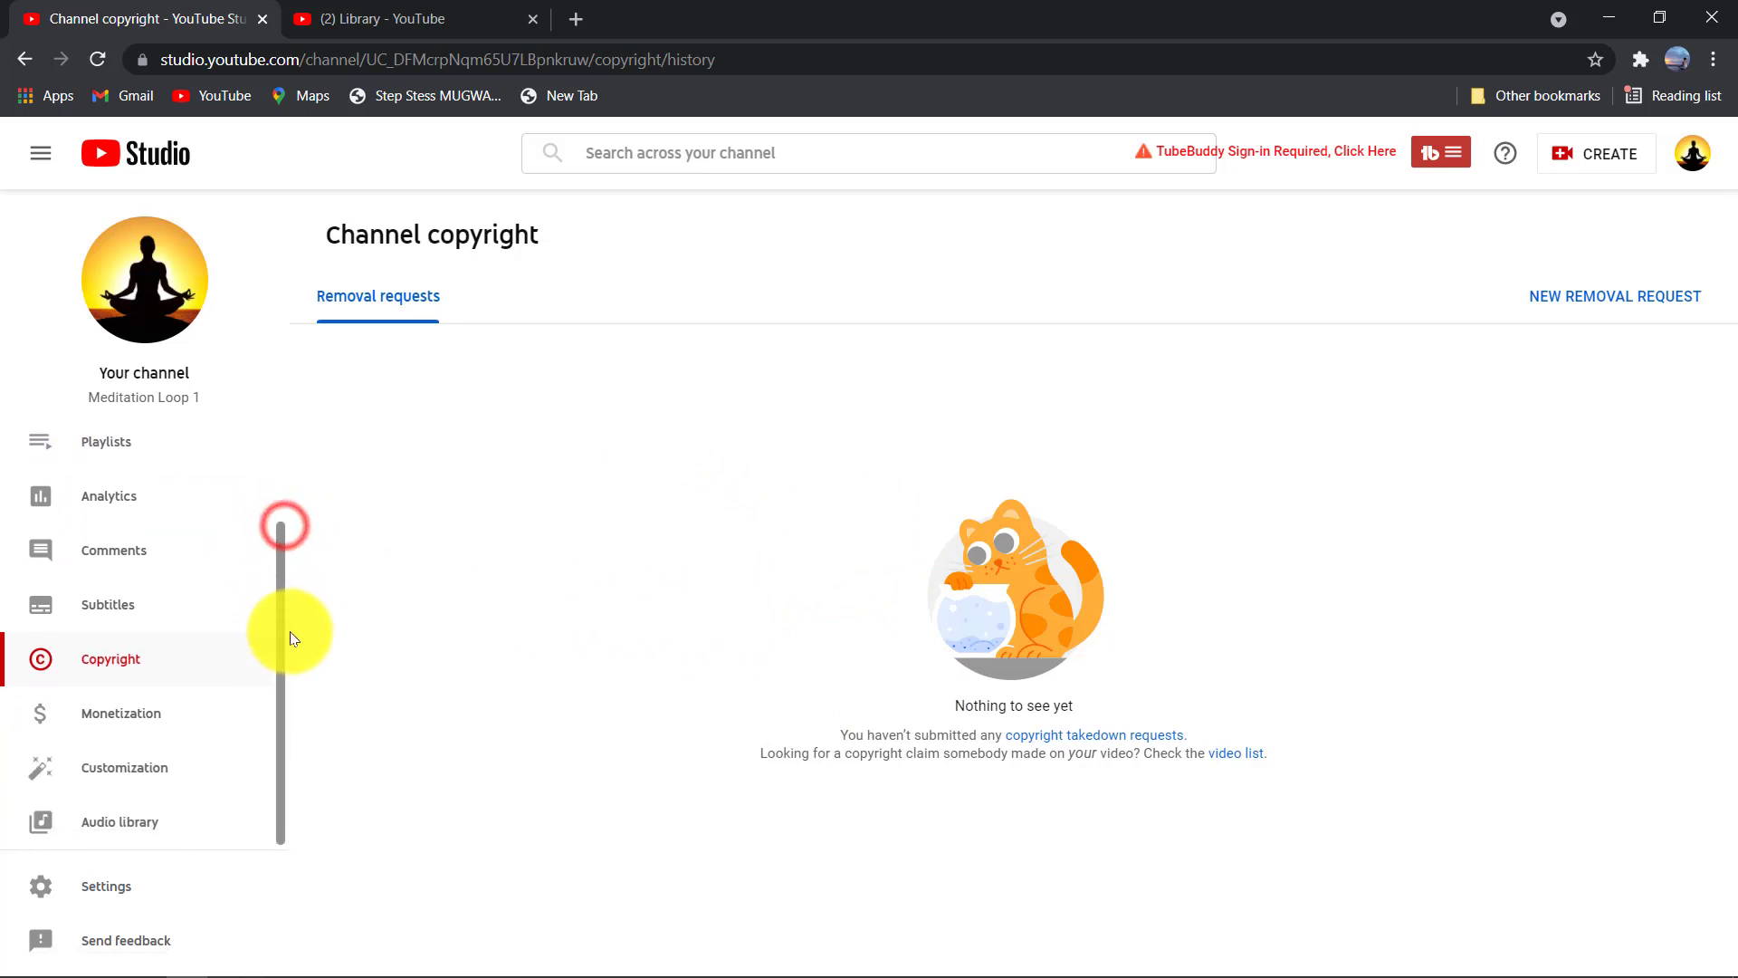
click(140, 721)
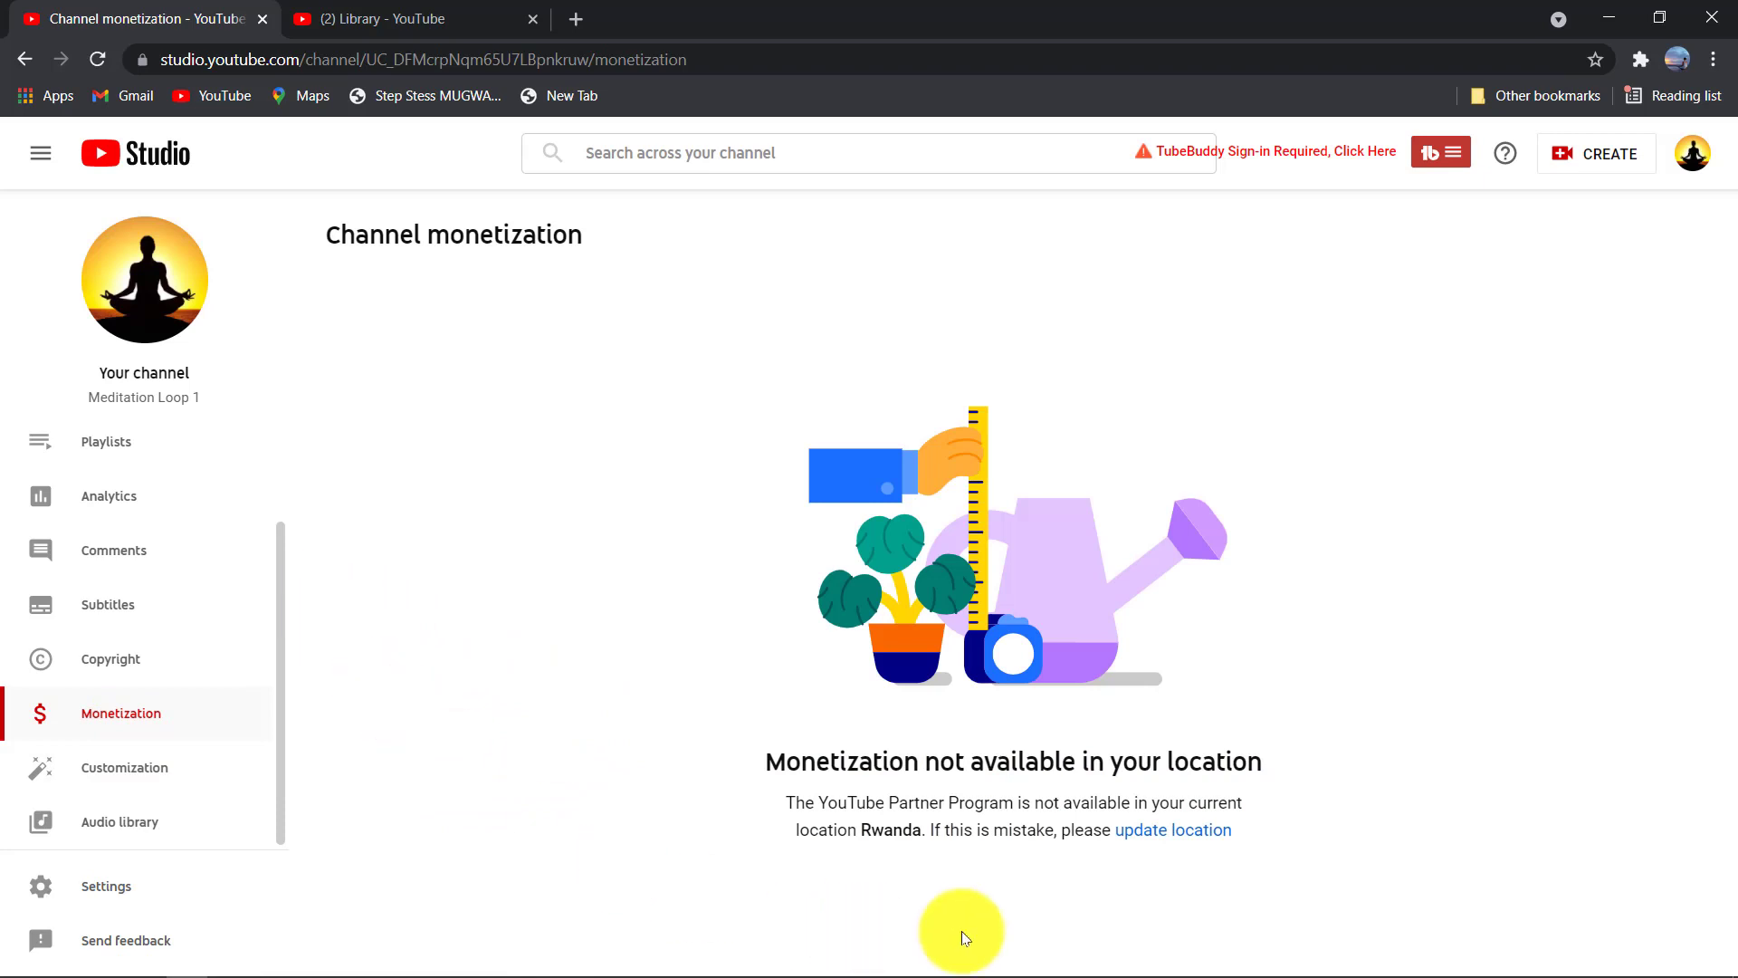
click(1210, 837)
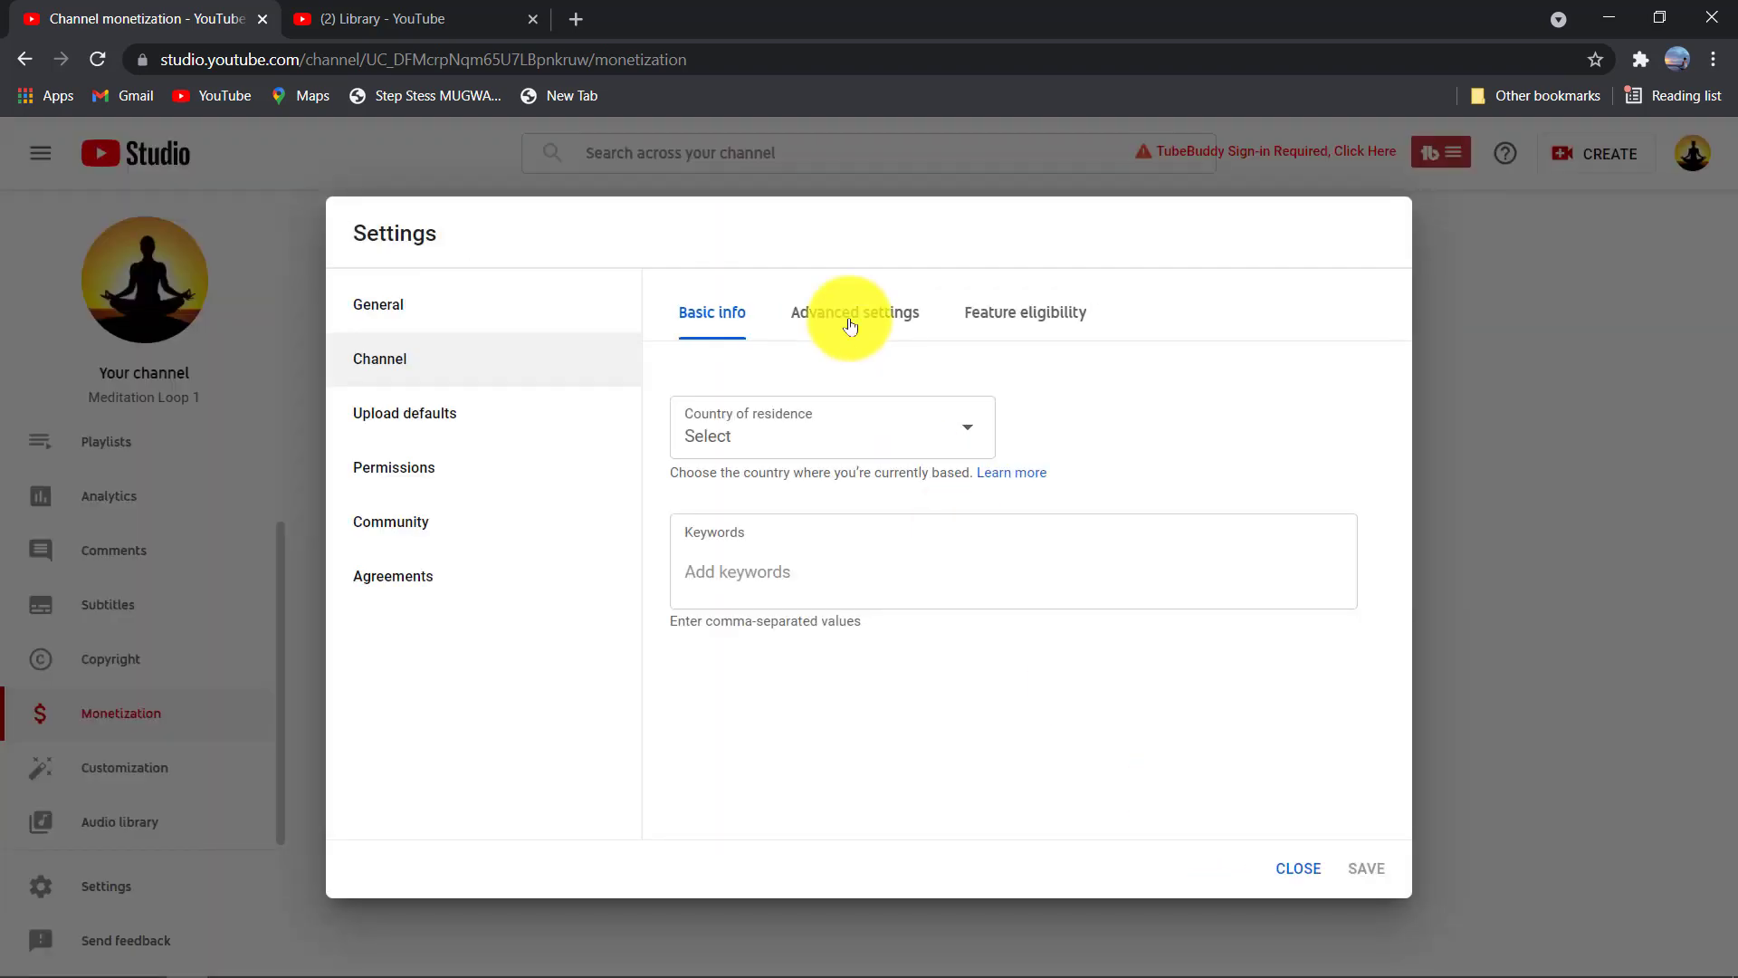
Set the channel's country of residence to Brazil and save the channel settings
click(905, 414)
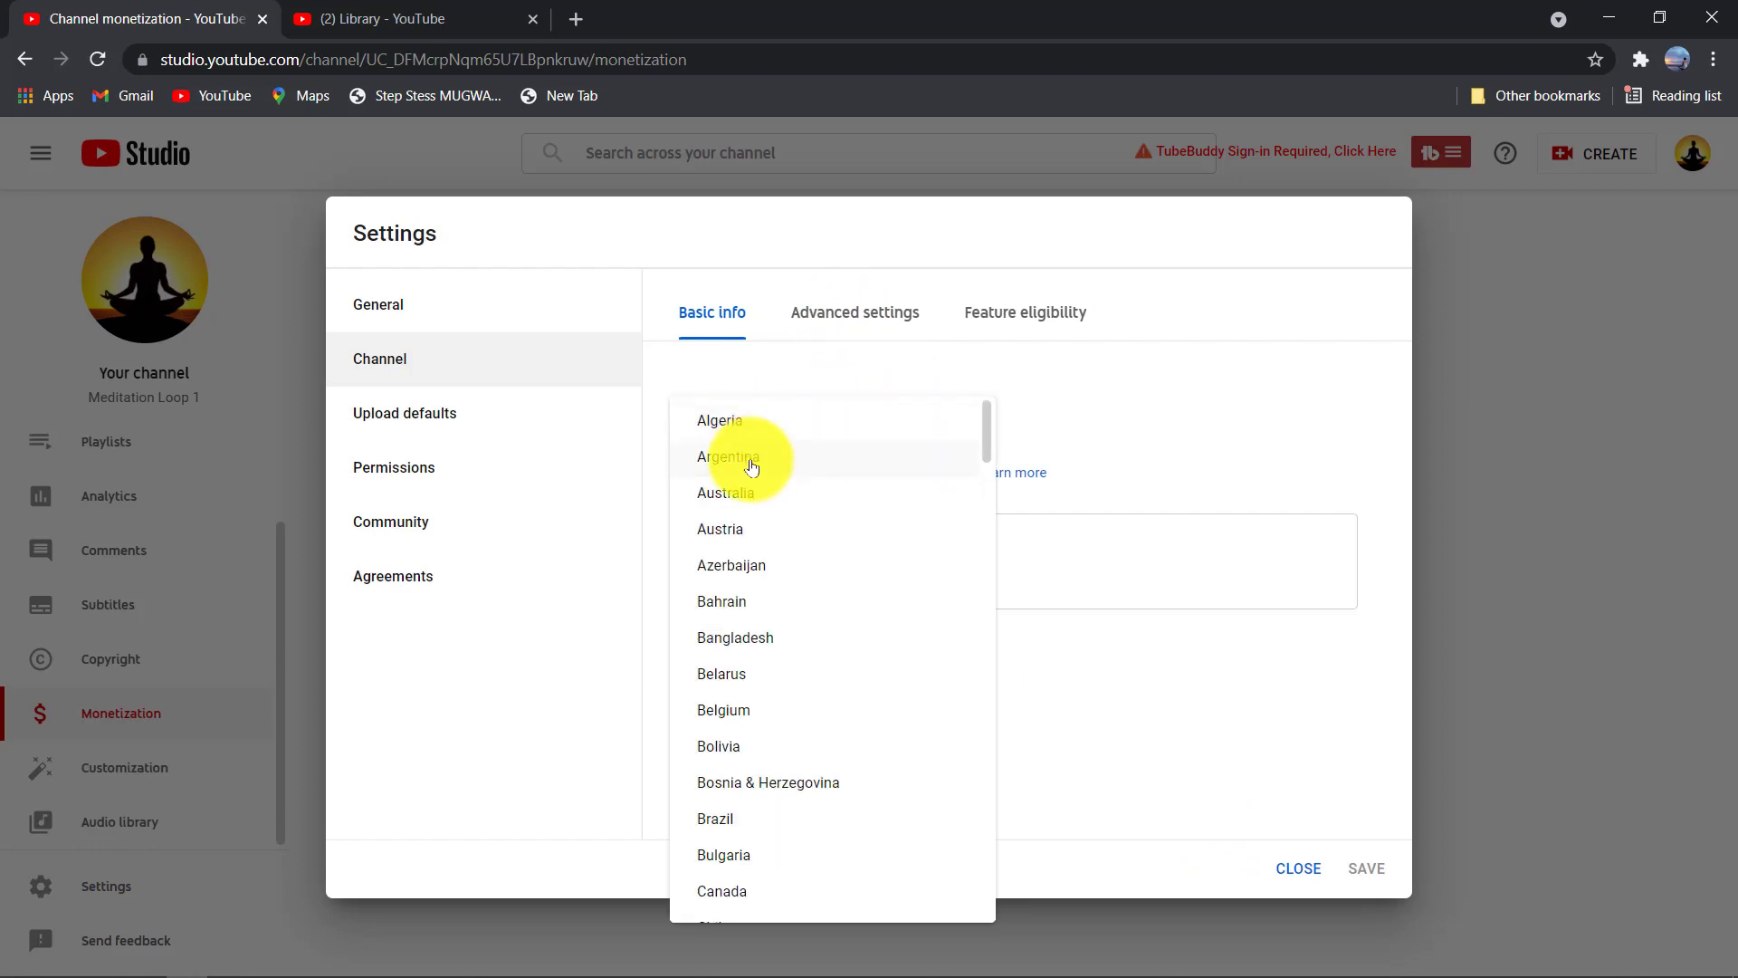
click(747, 827)
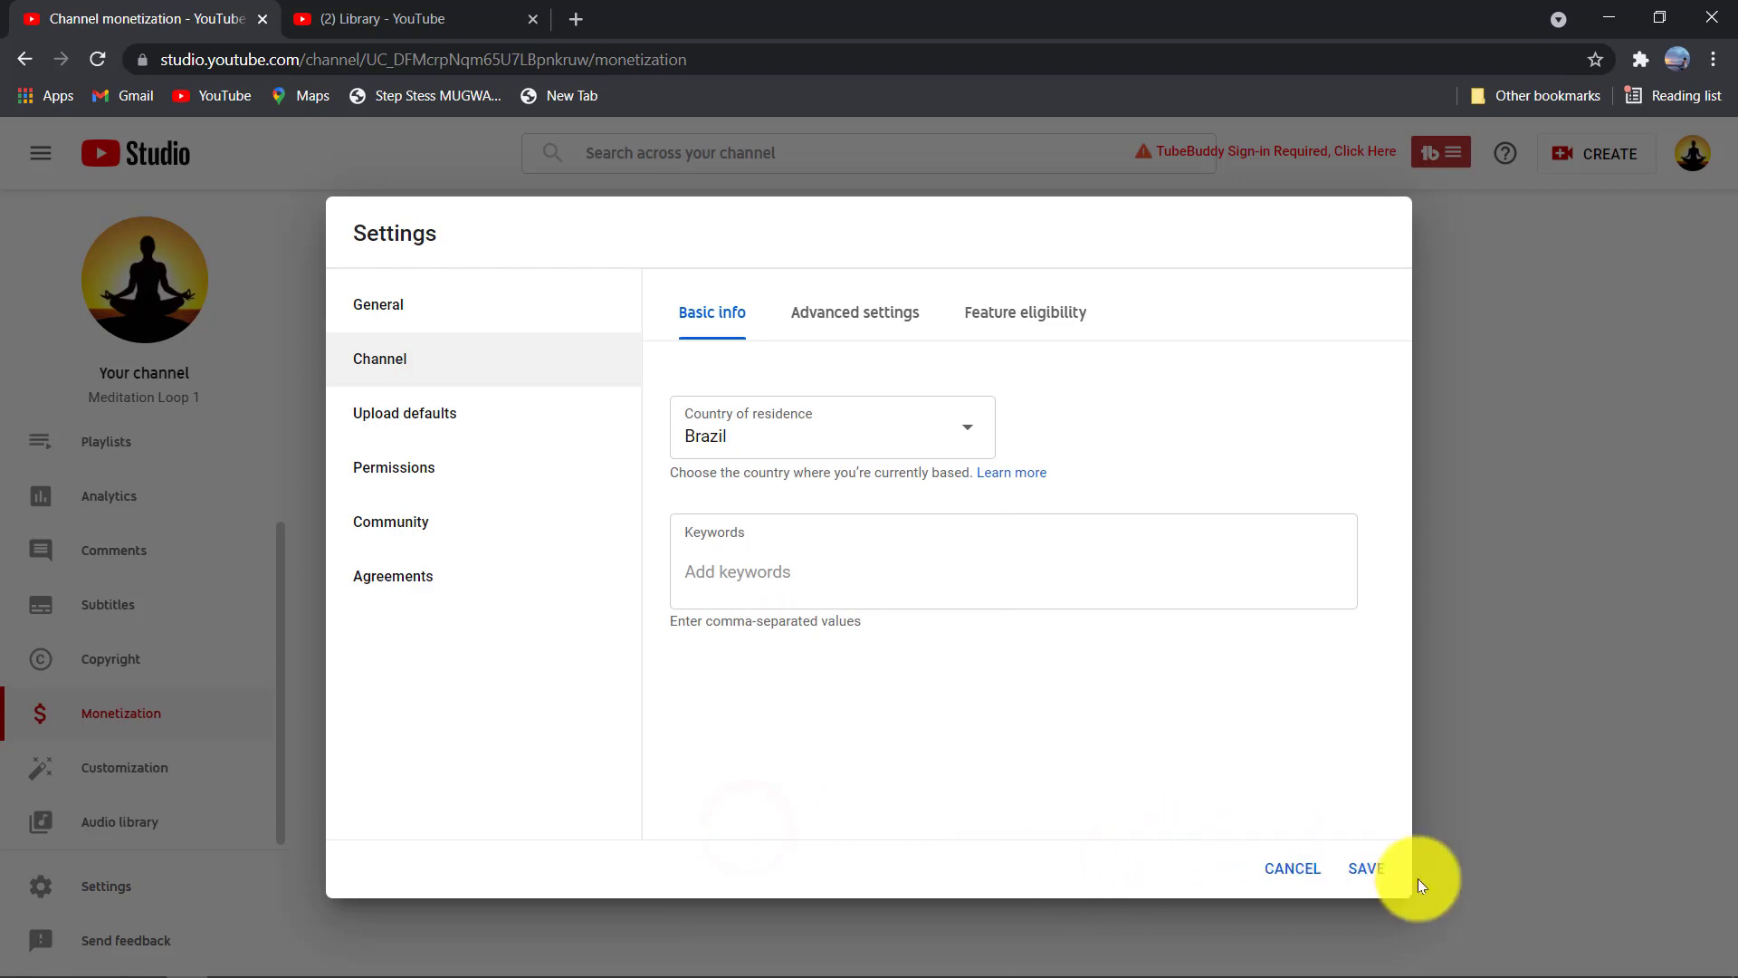
click(1367, 867)
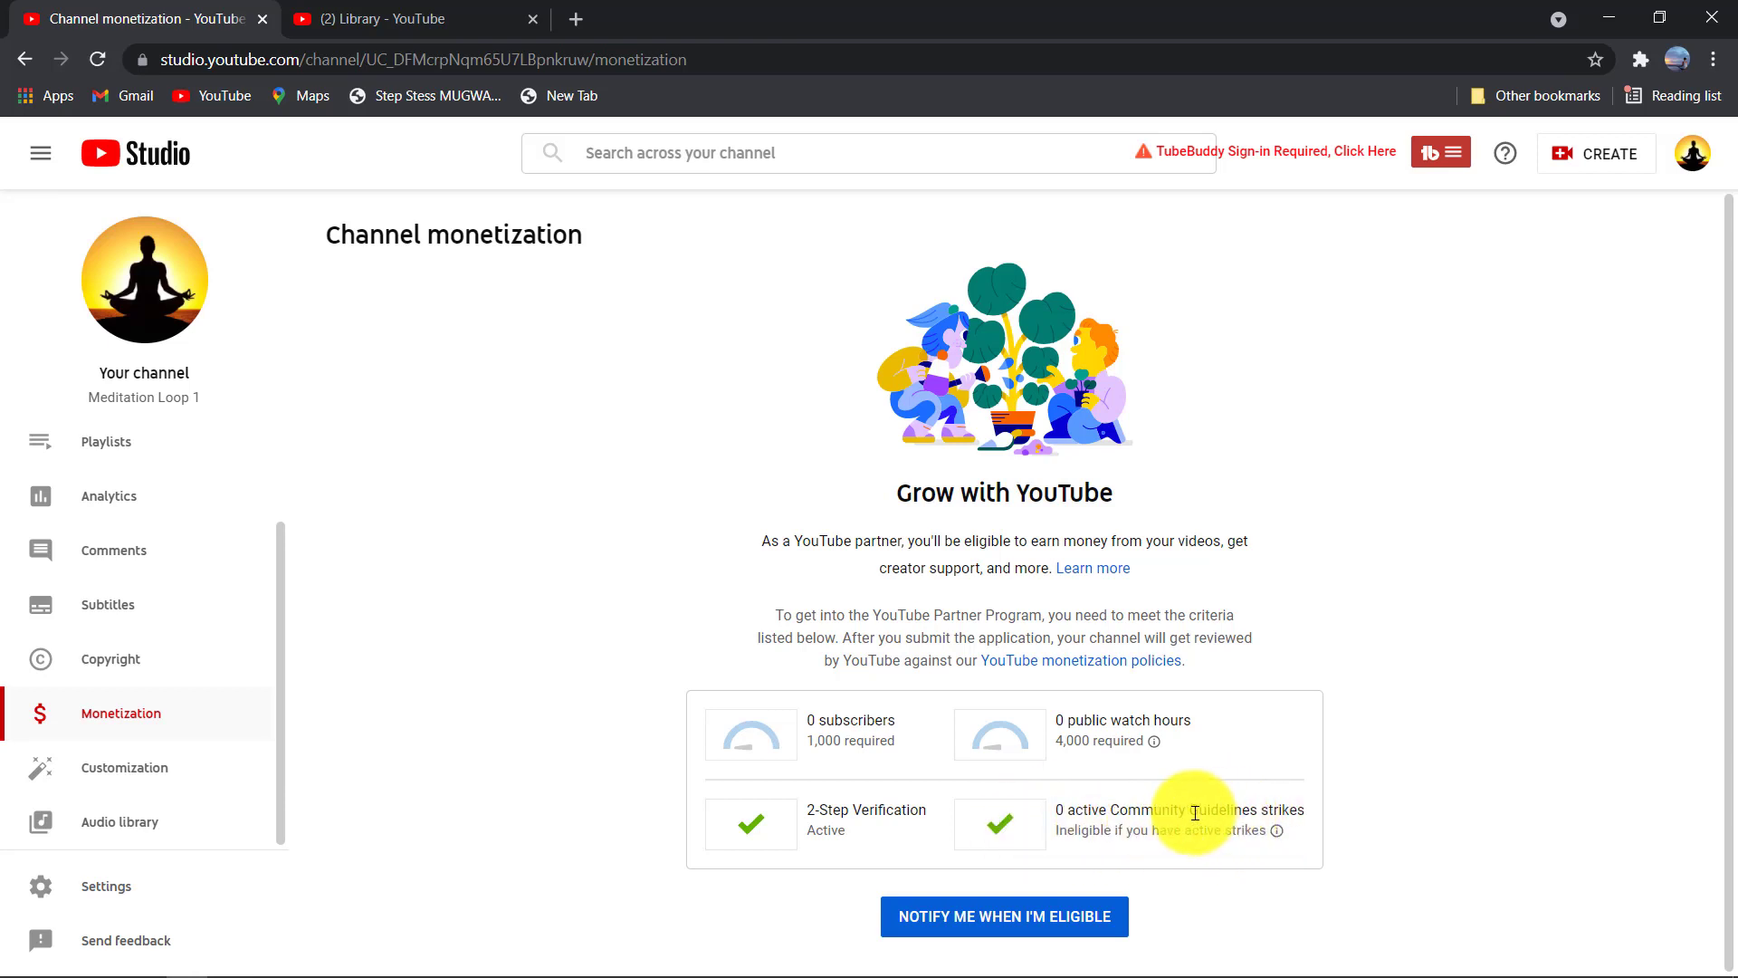
Review the partner program requirements on the monetization page and request a notification for when the channel becomes eligible
mouse_move(1276, 830)
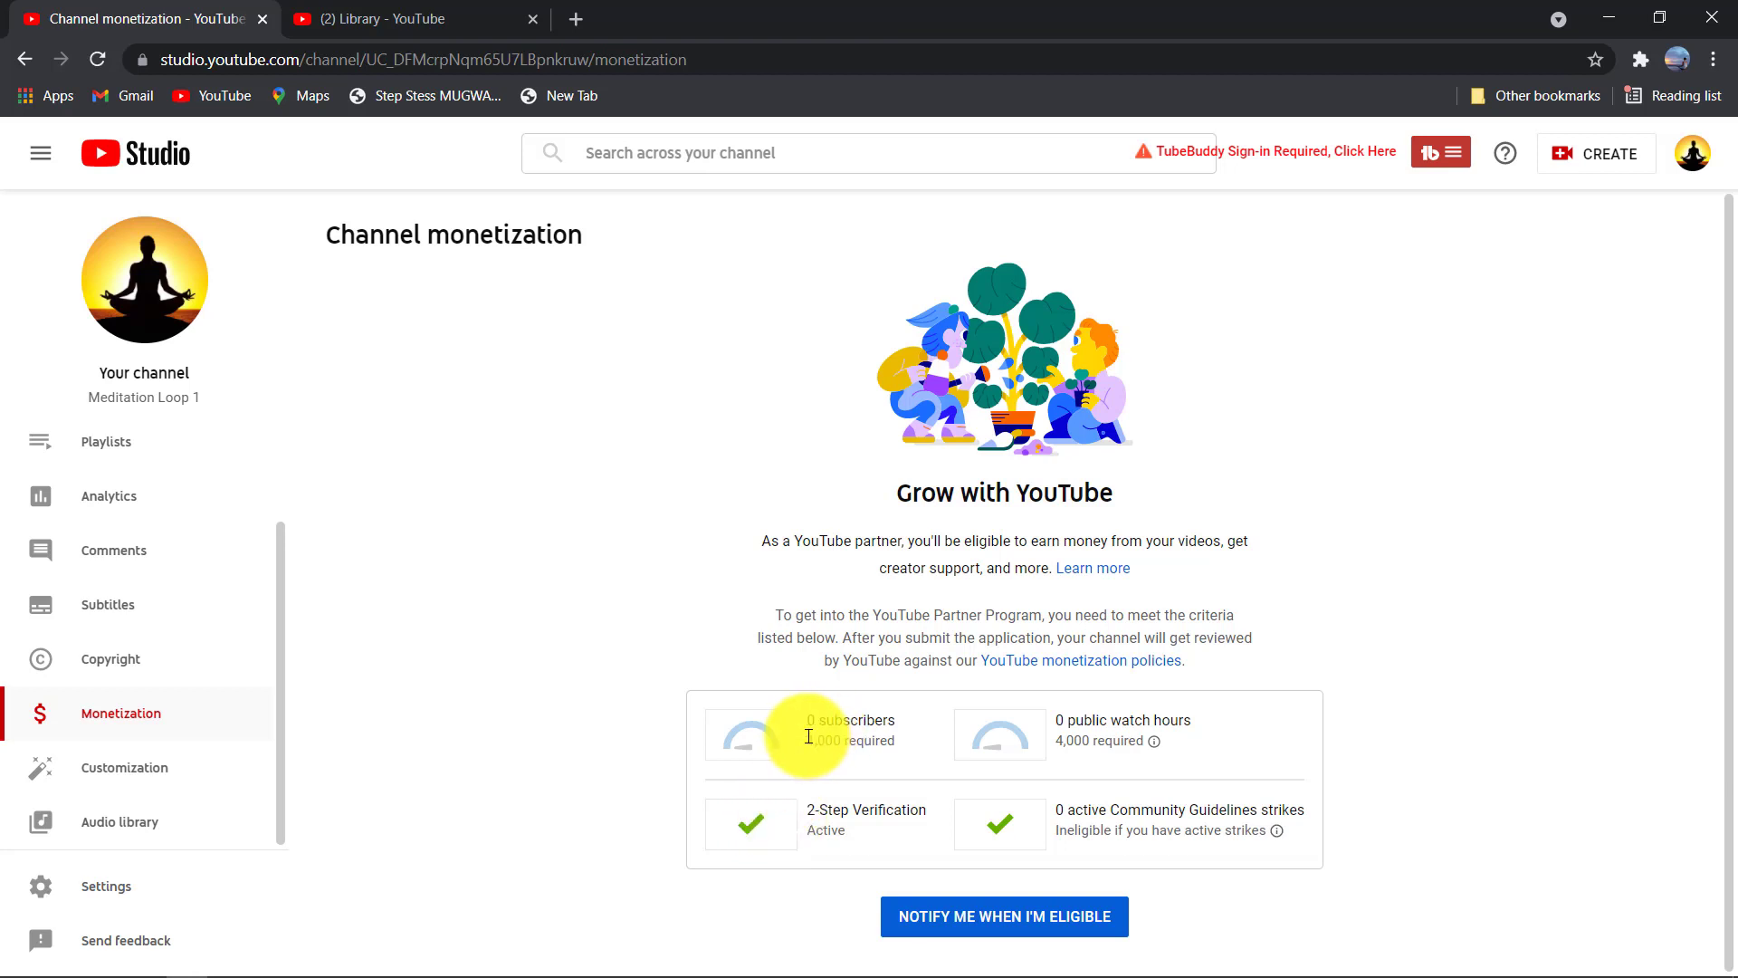
drag(807, 739, 848, 742)
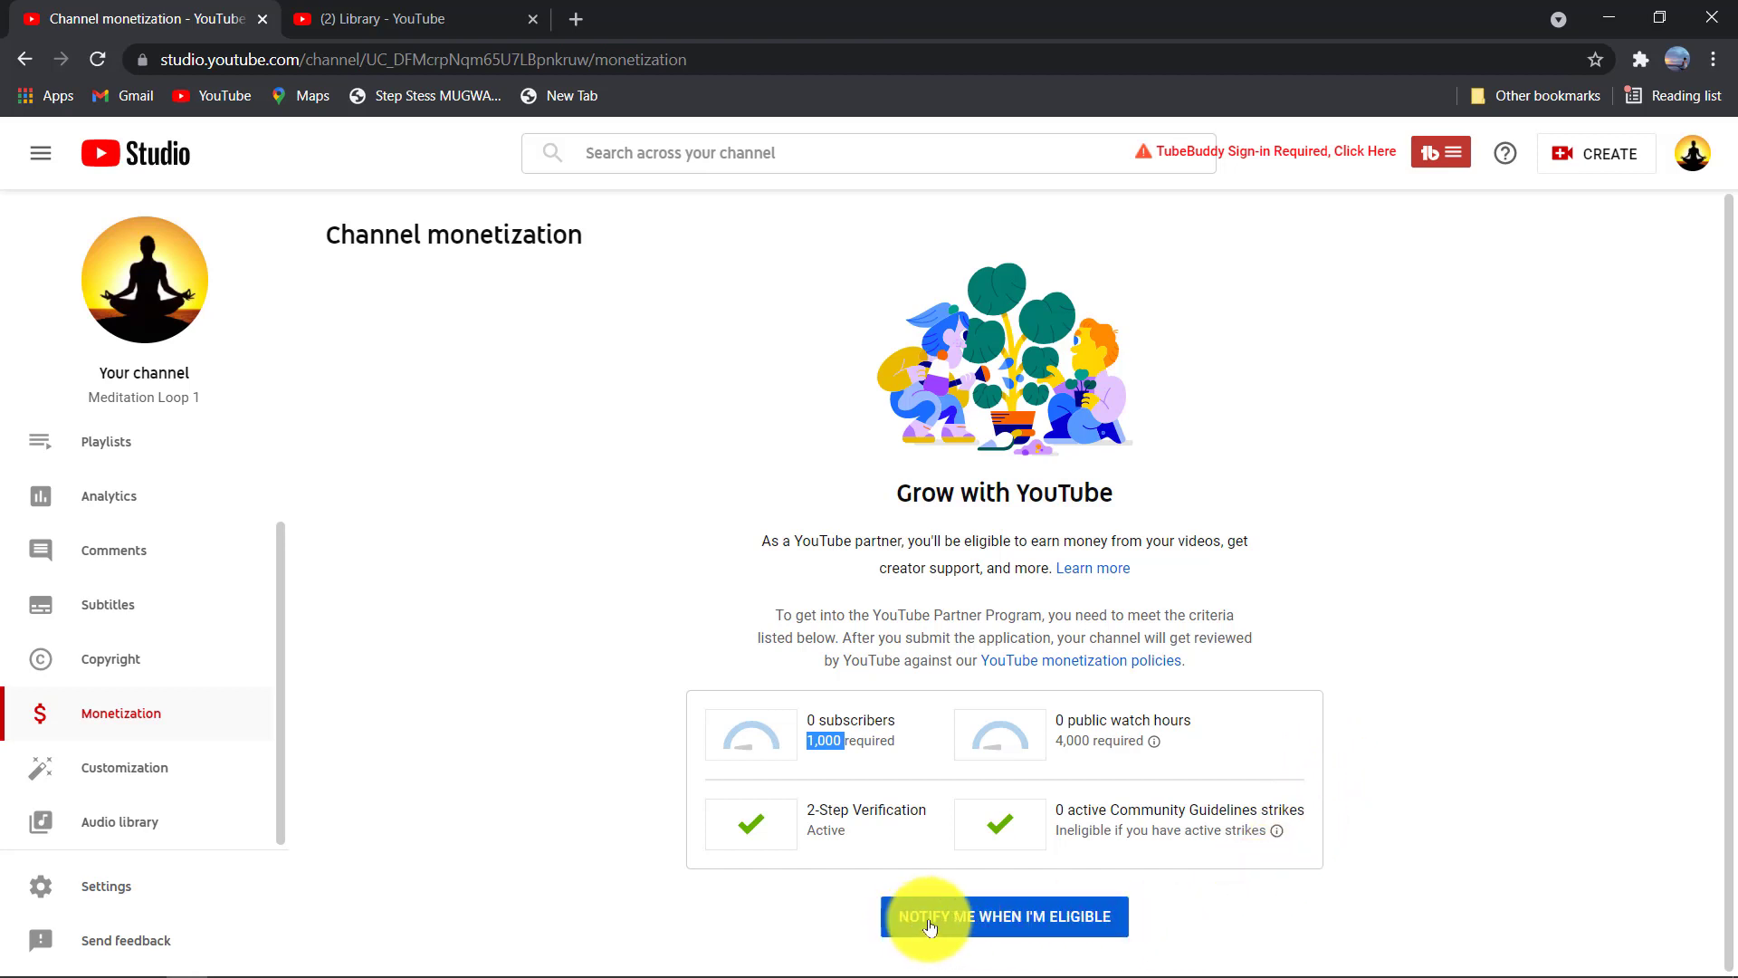
click(1000, 934)
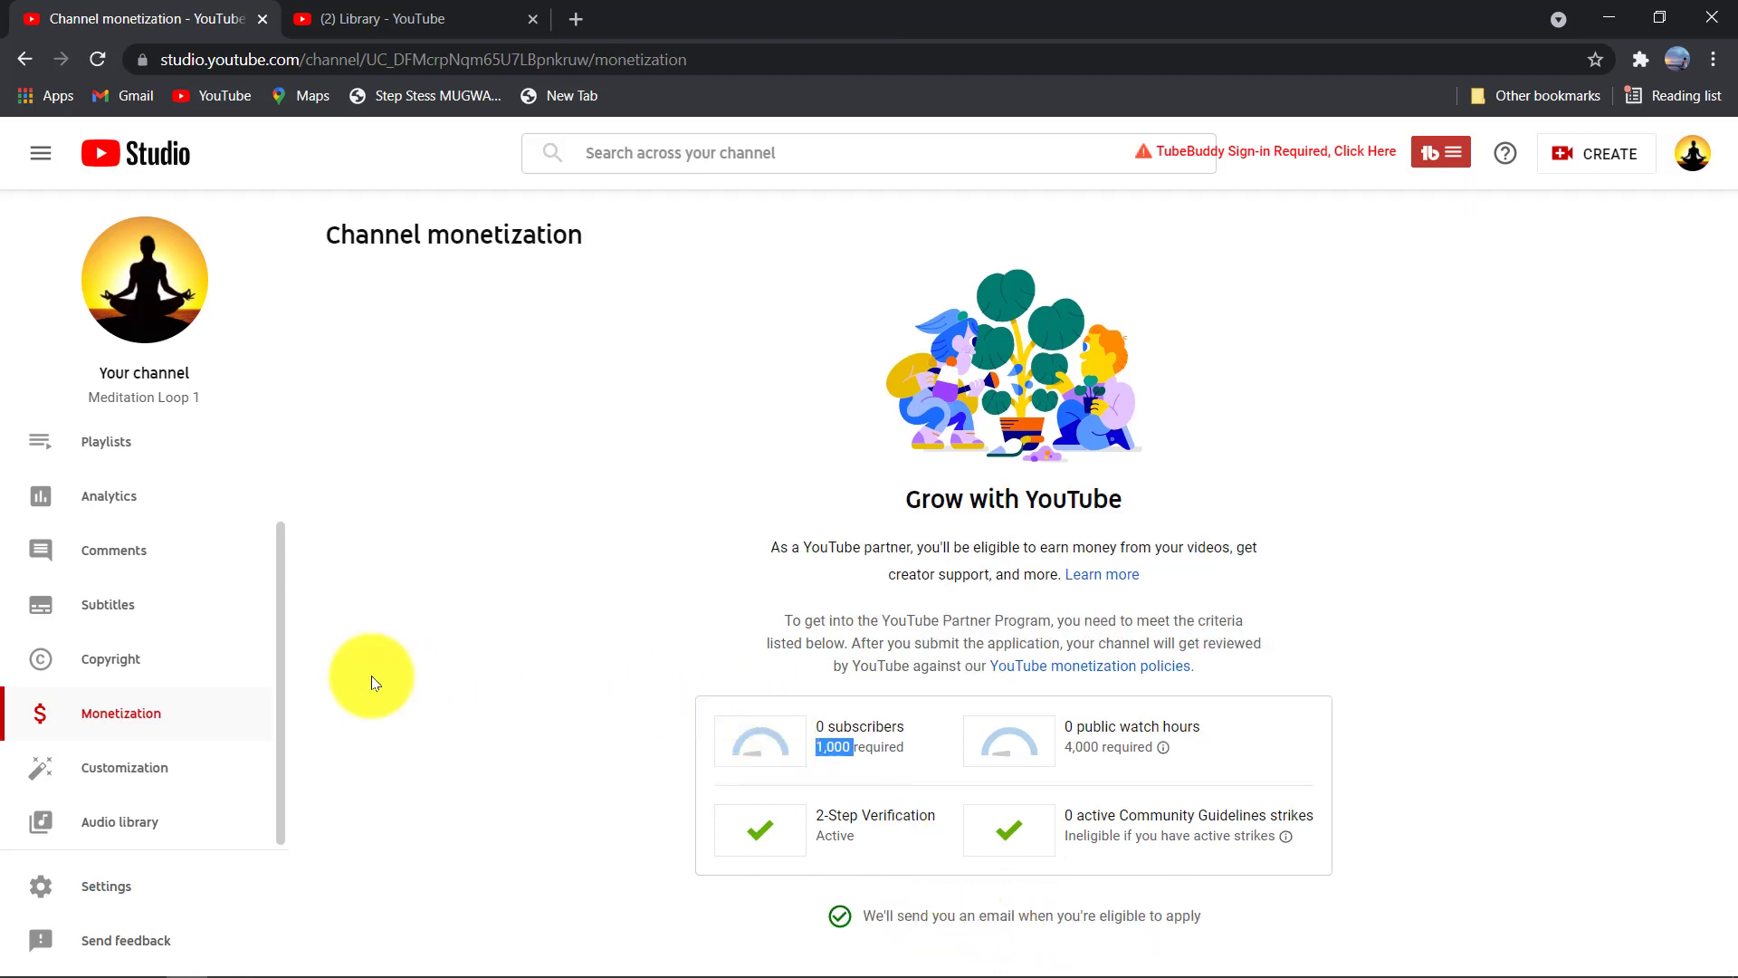
In the channel customization layout, set introo as both the channel trailer for non-subscribers and the featured video for returning subscribers
click(172, 773)
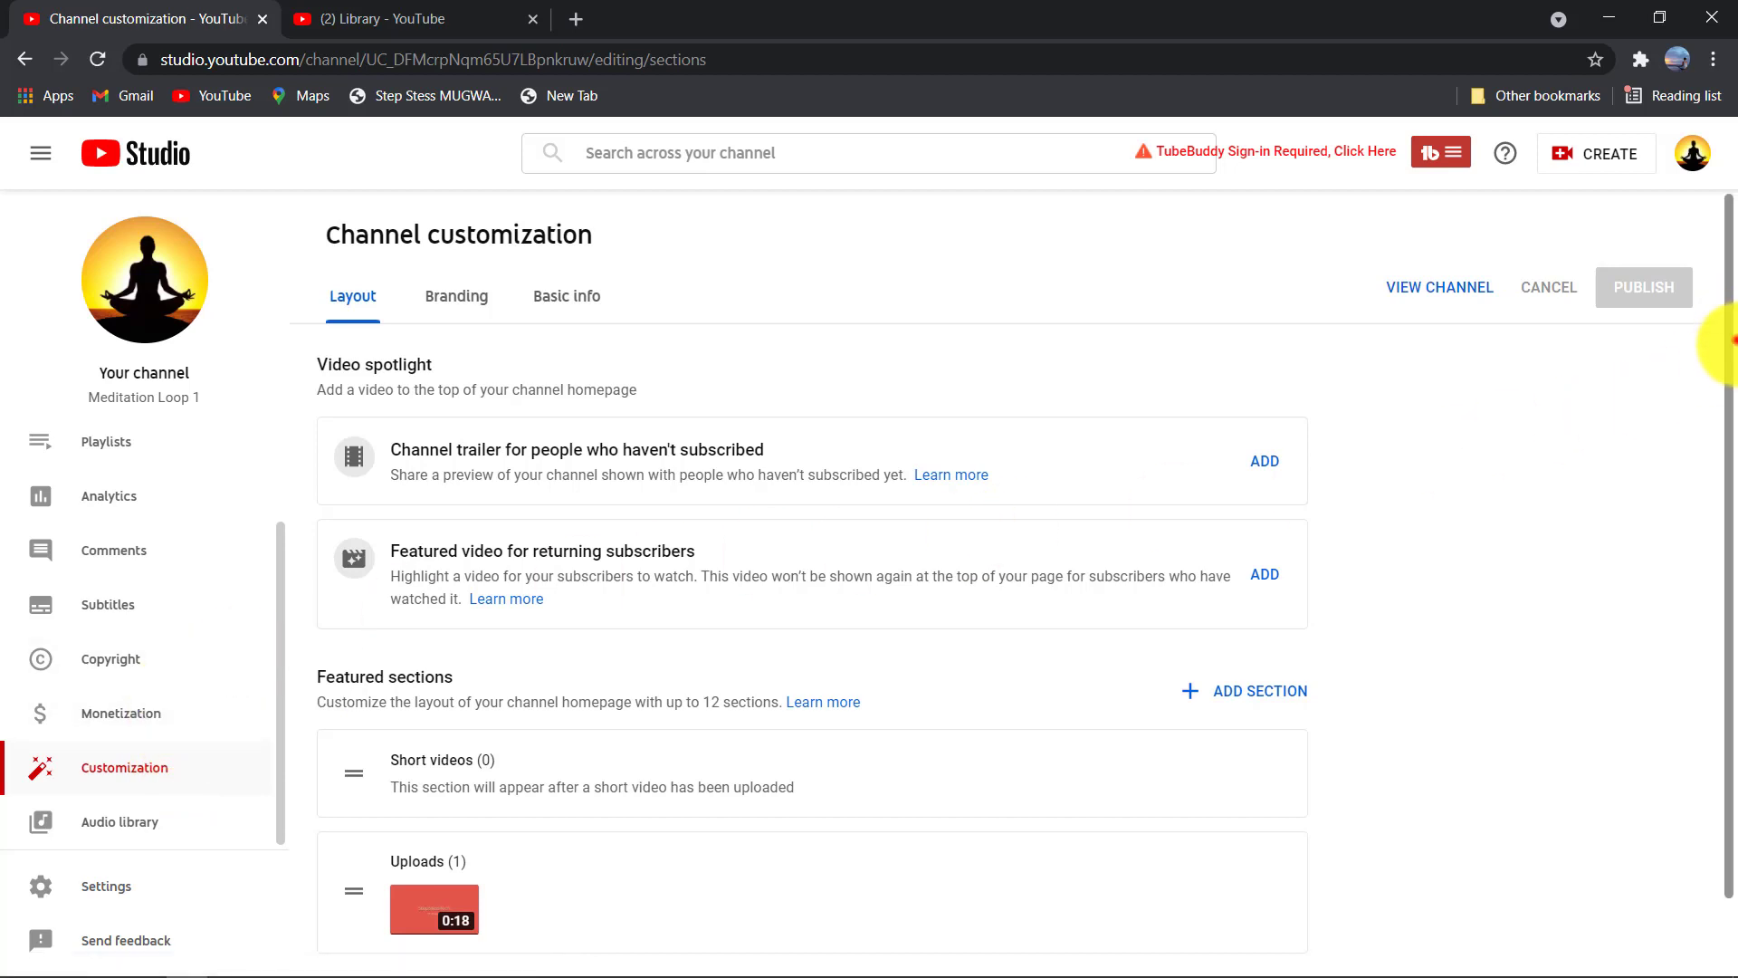
drag(1725, 318, 1727, 347)
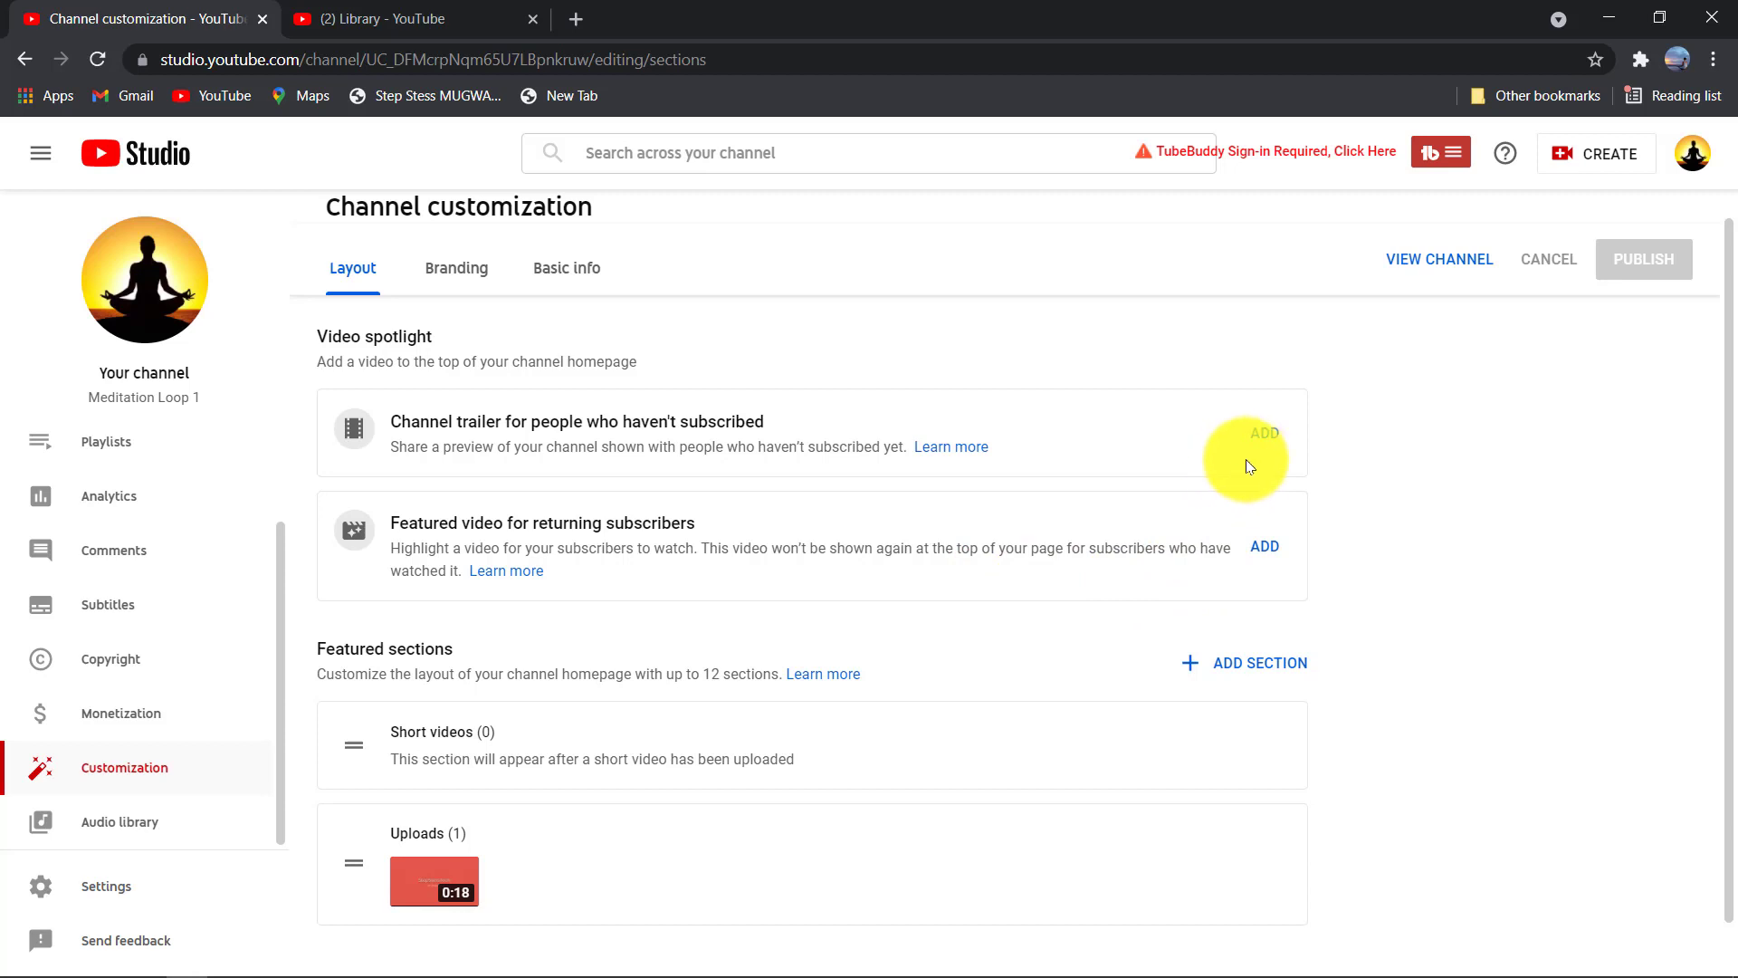
click(1263, 434)
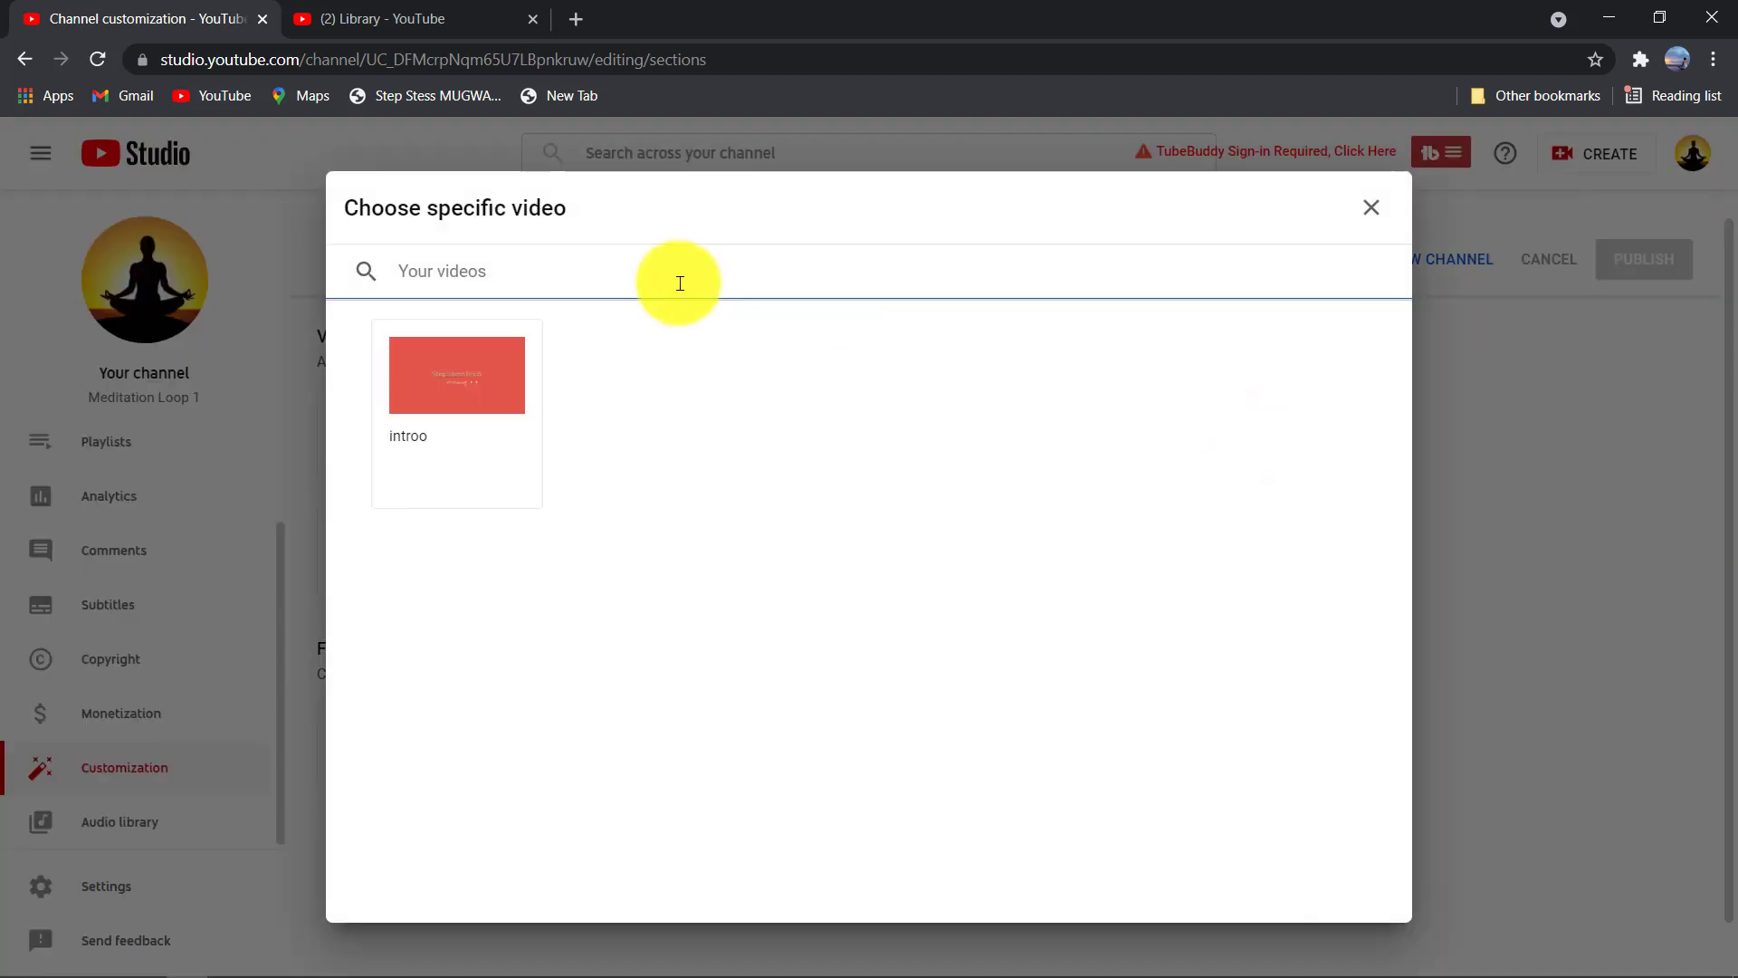
click(480, 375)
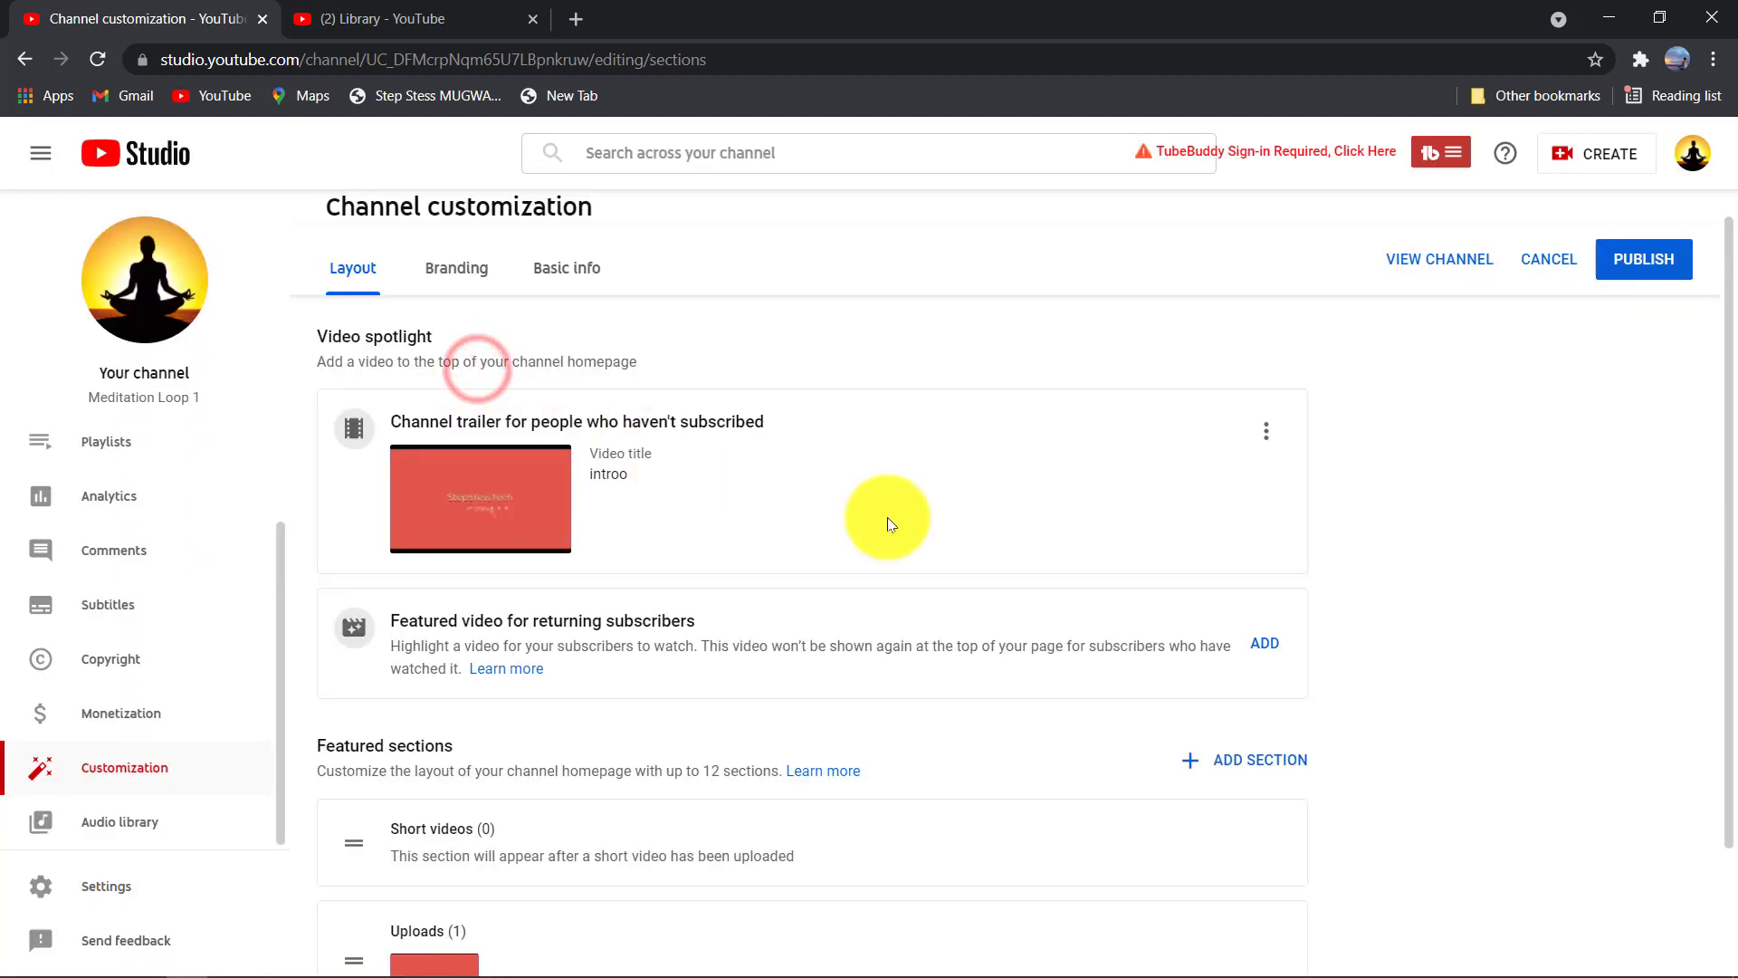
click(1268, 645)
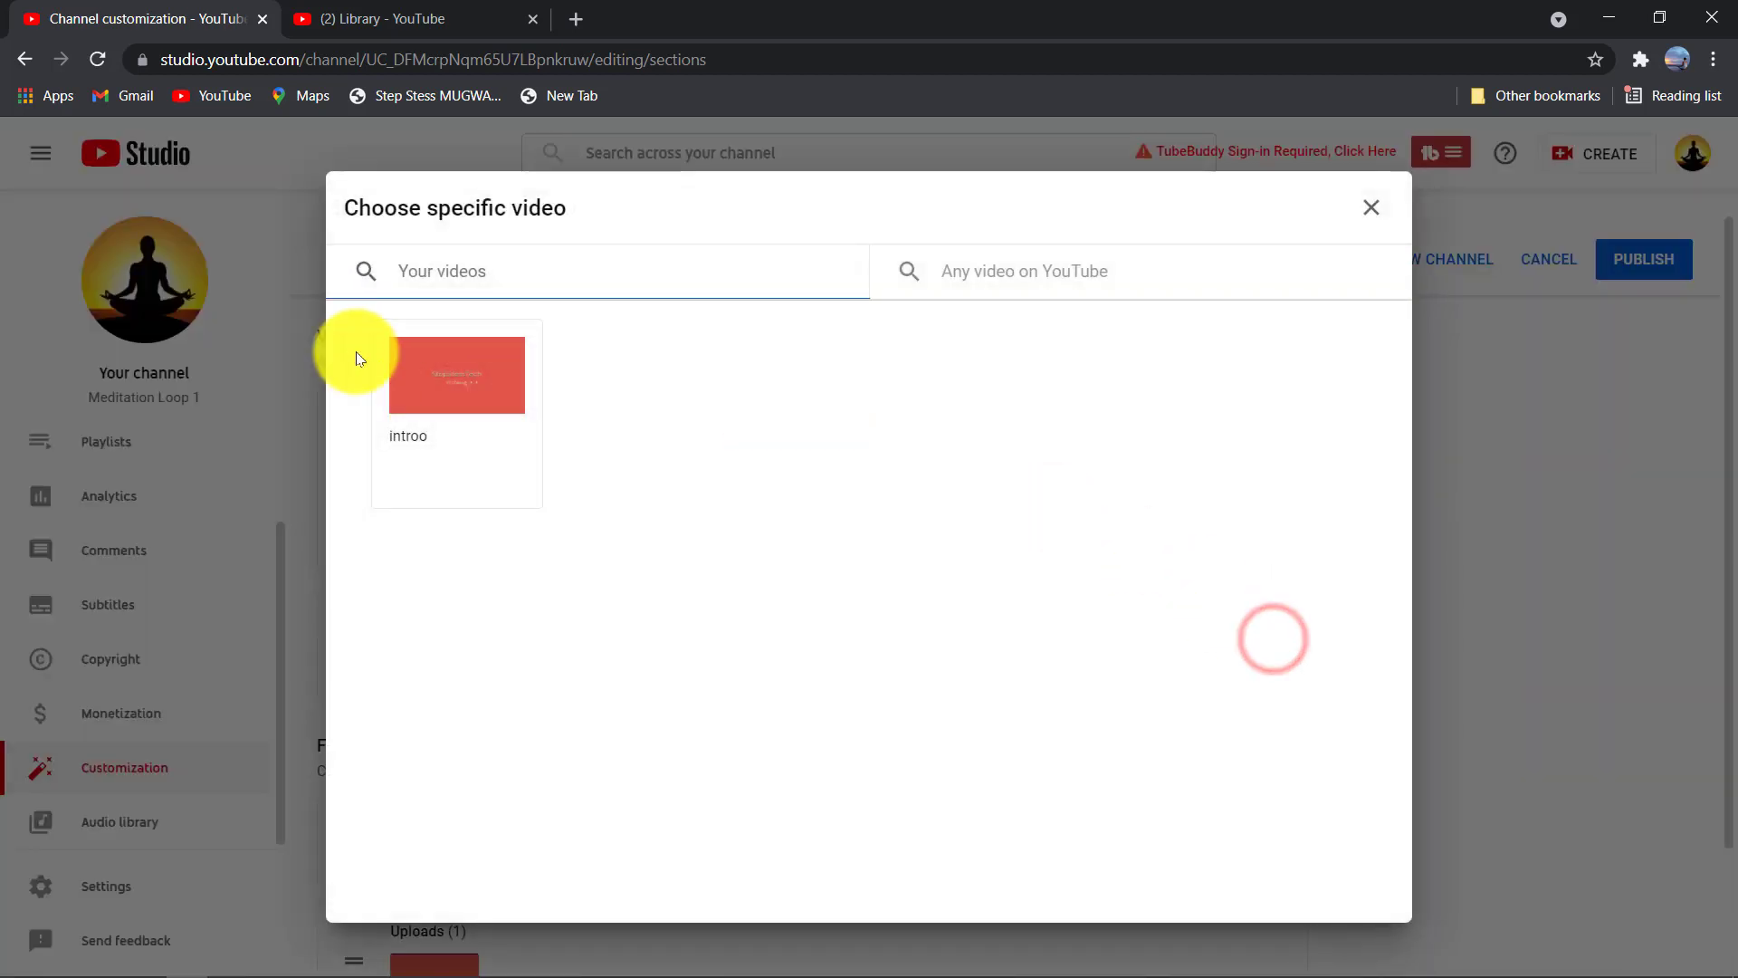
click(482, 398)
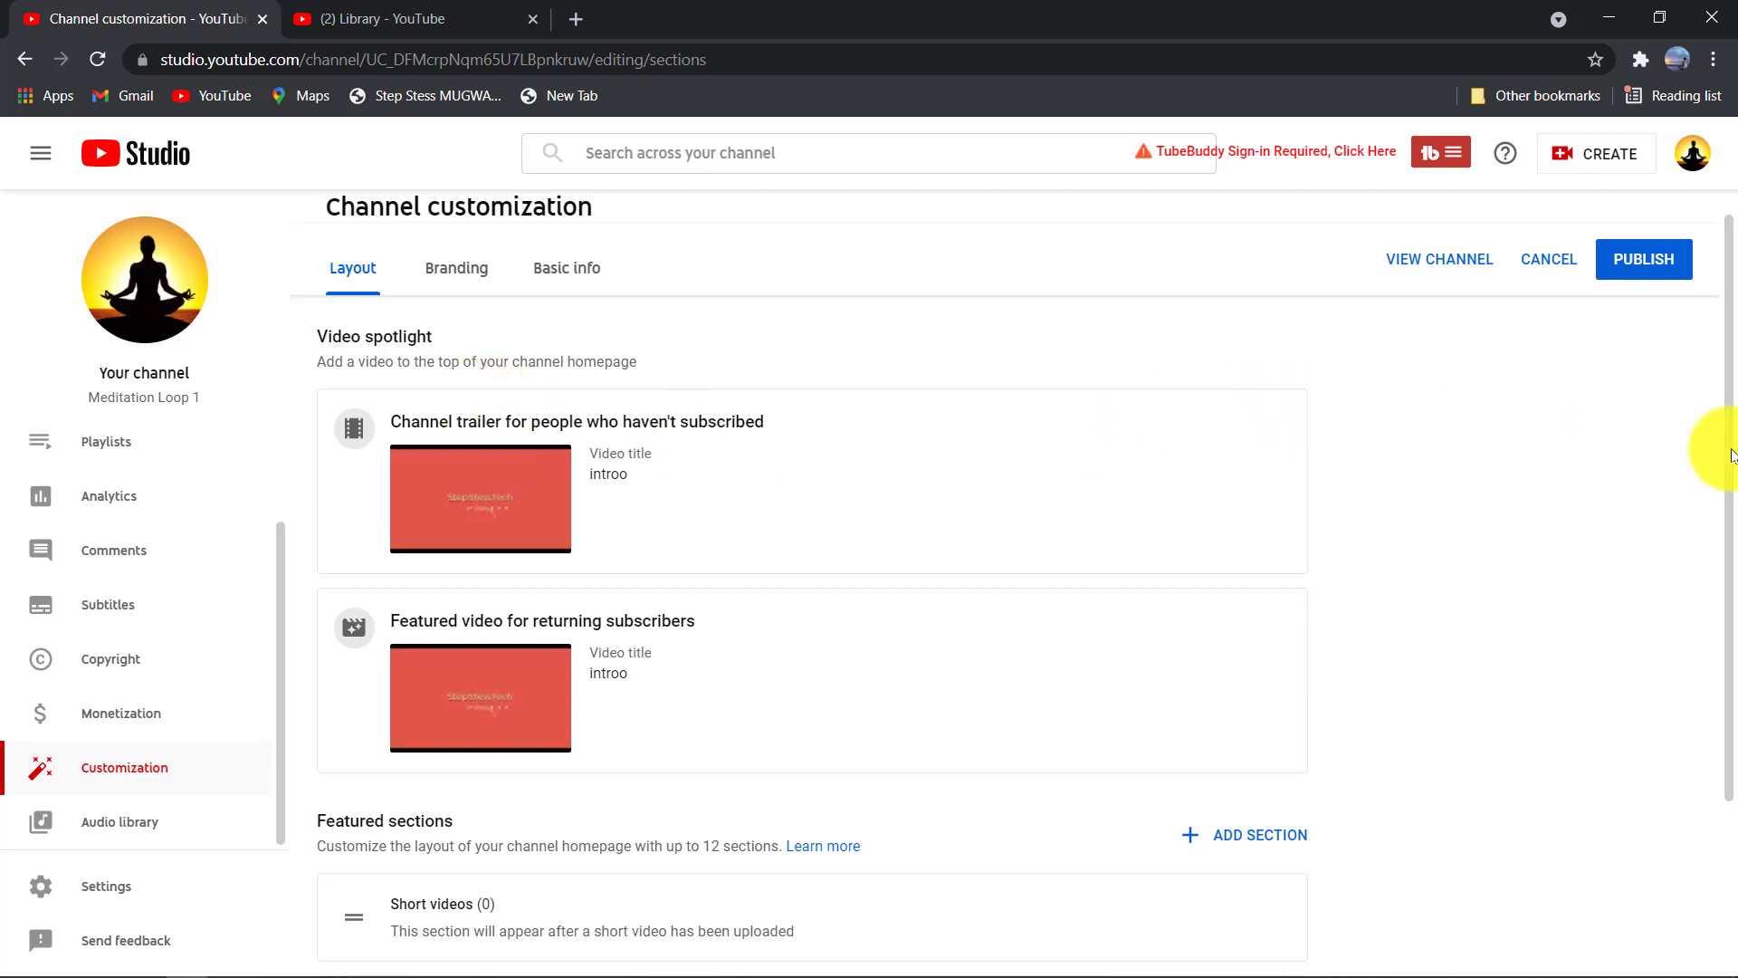
scroll(1725, 455, down, 3)
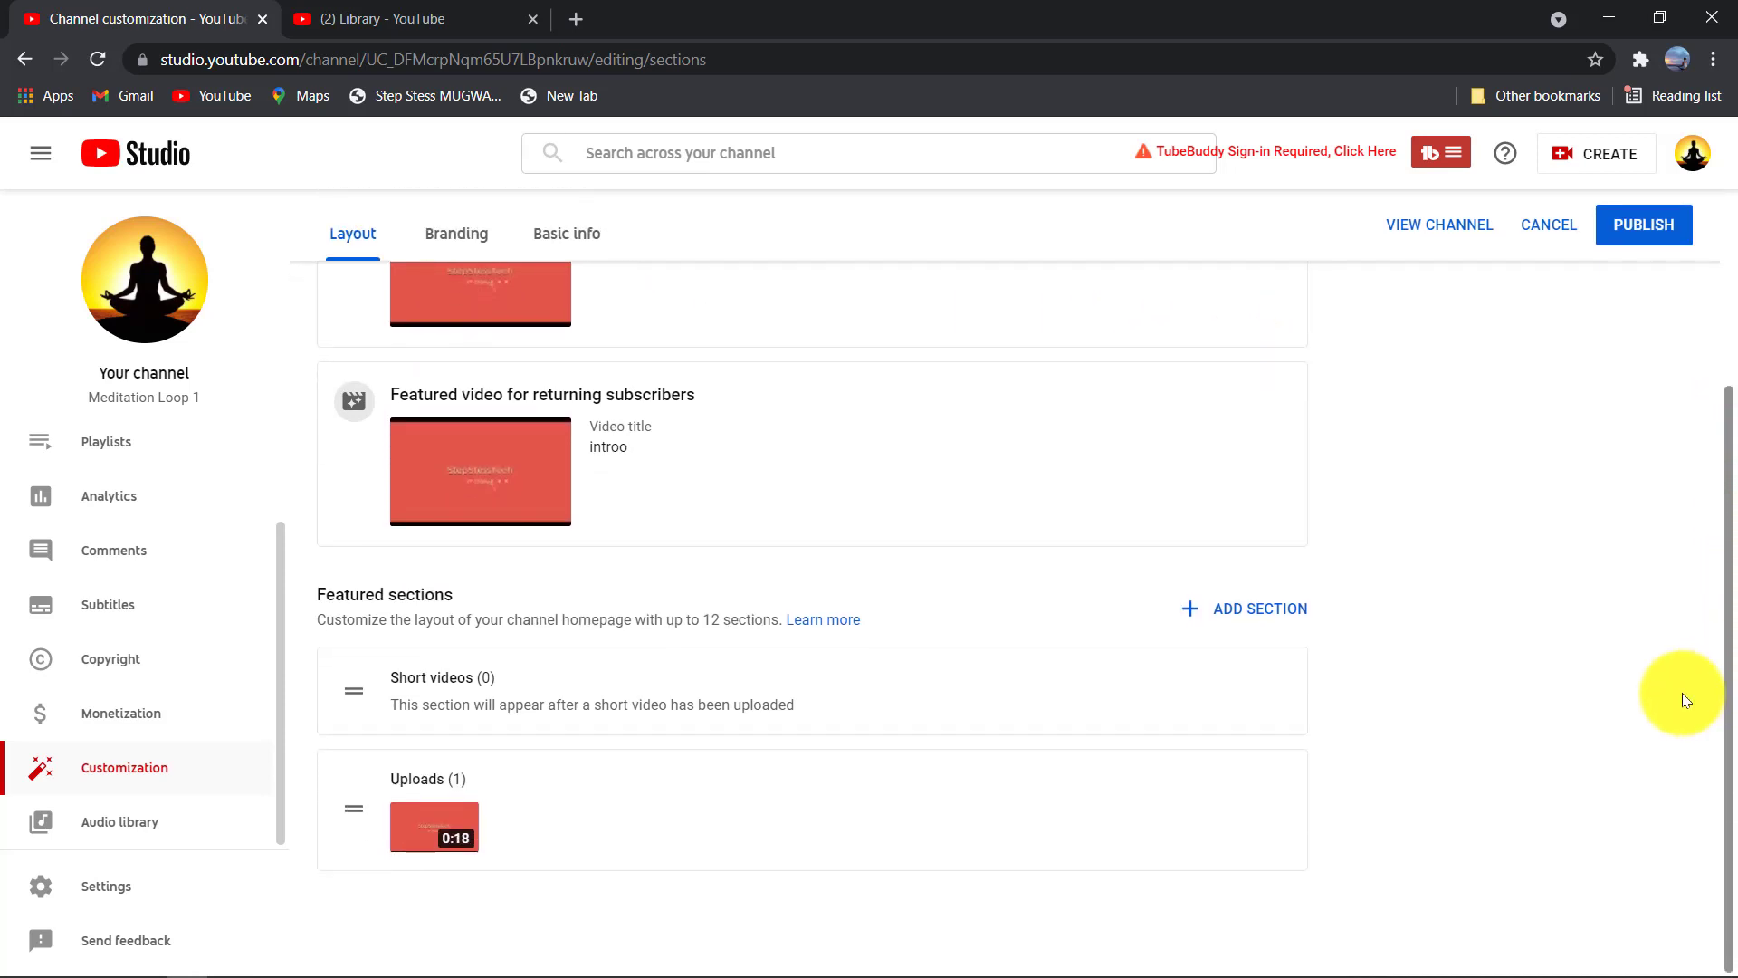
View the Uploads section on the public channel page and check that section's options back in the customization layout
click(180, 269)
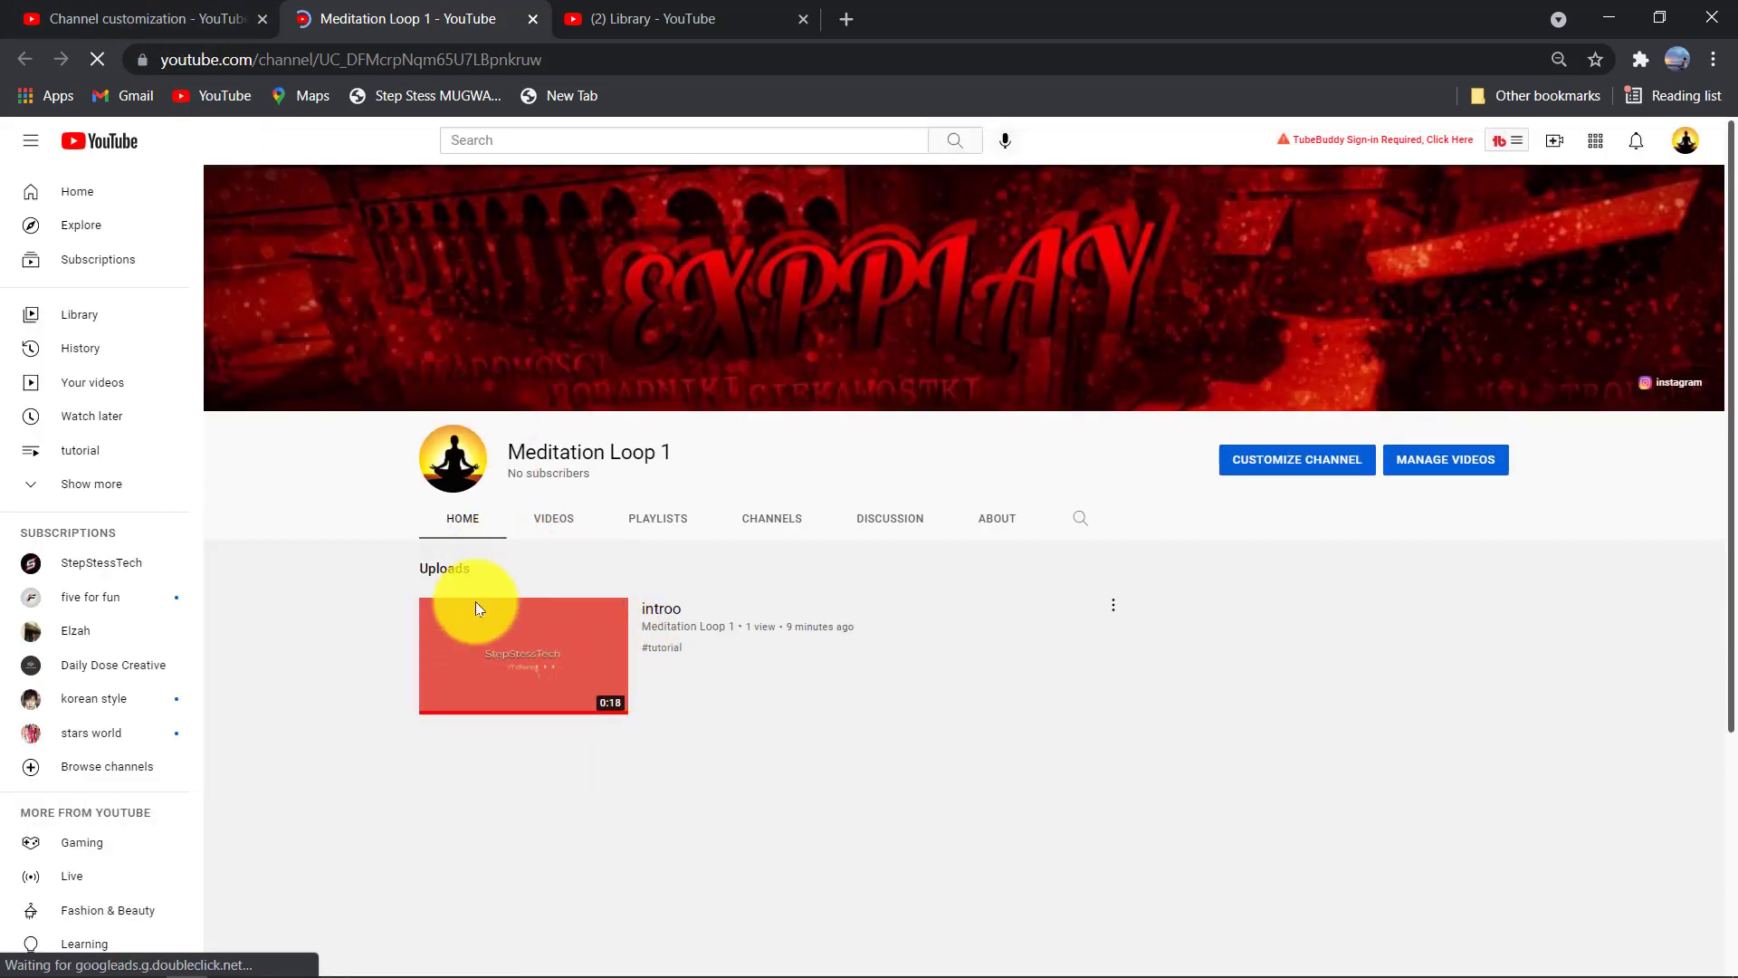
click(193, 16)
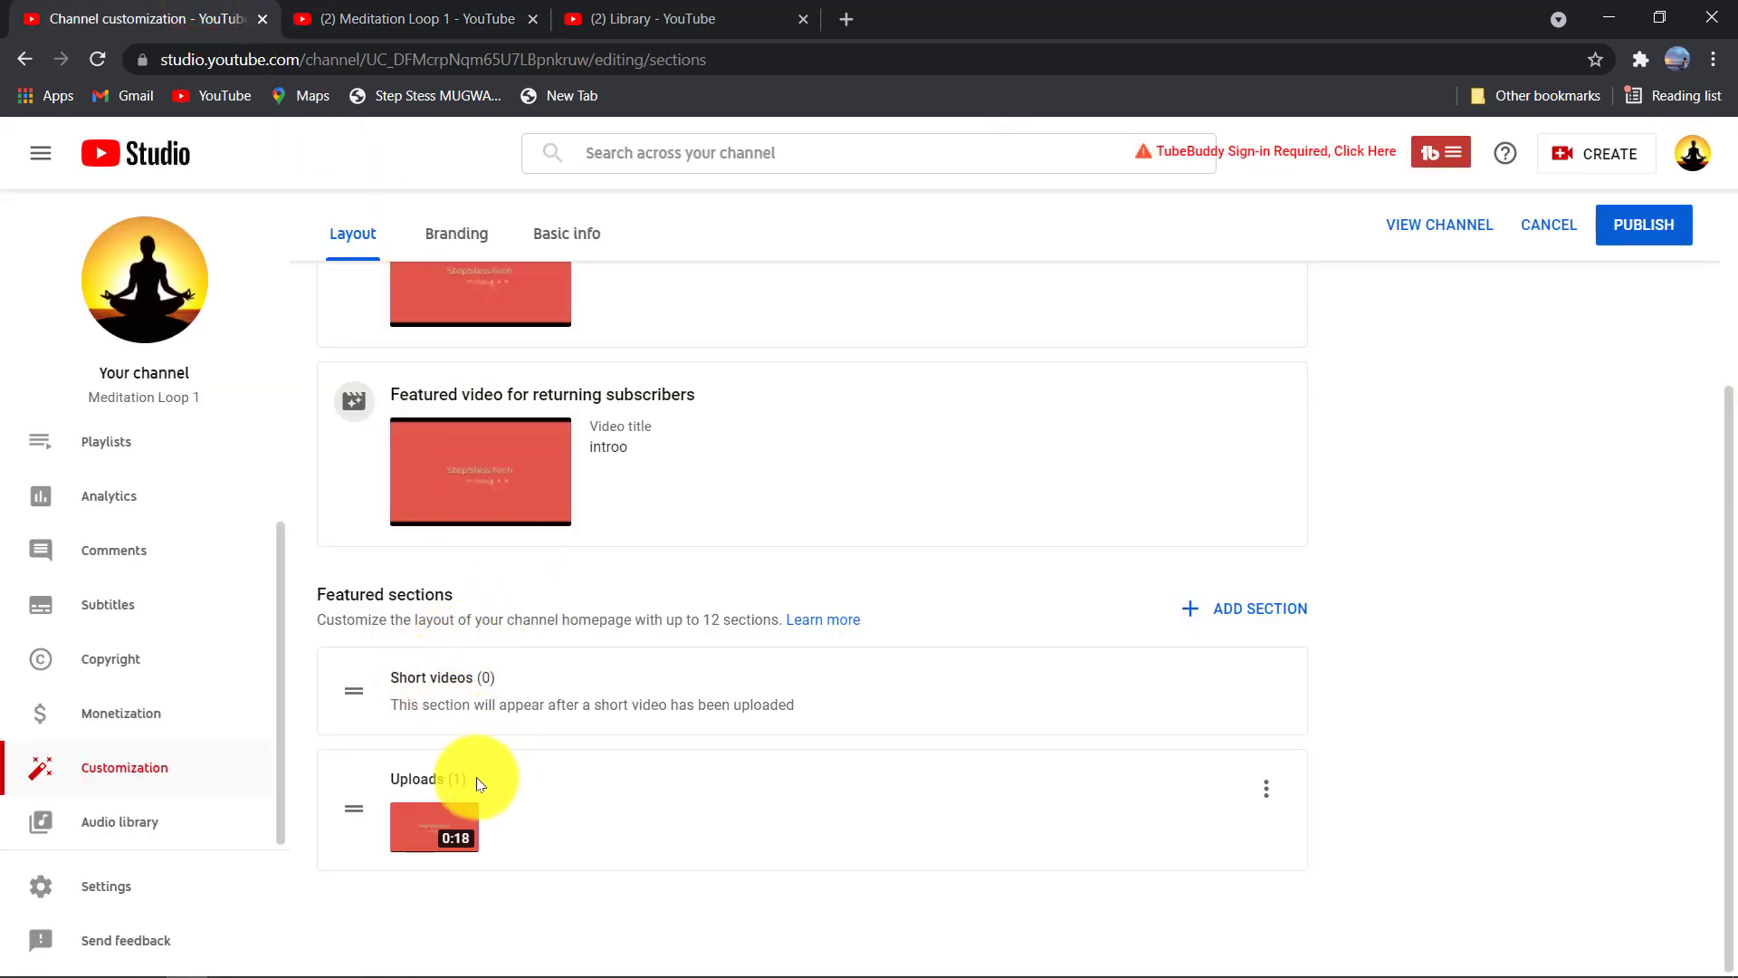
click(1264, 793)
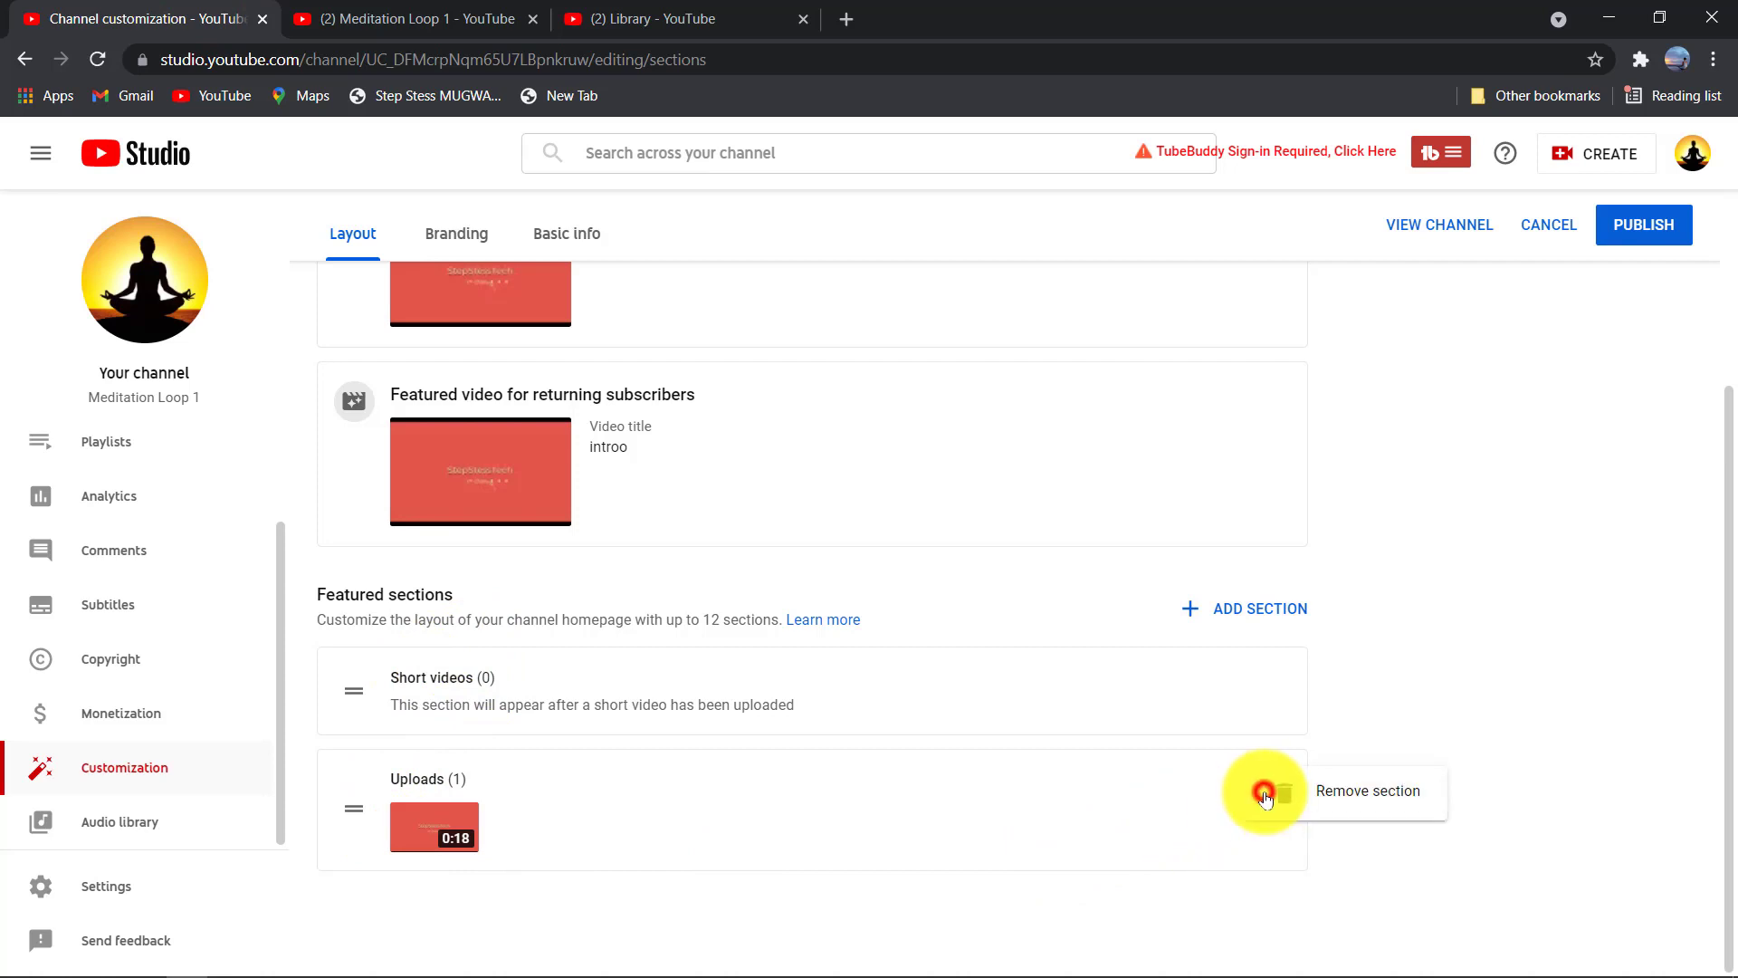
Add a single playlist section with the tutorial playlist to the channel's featured sections
click(1224, 608)
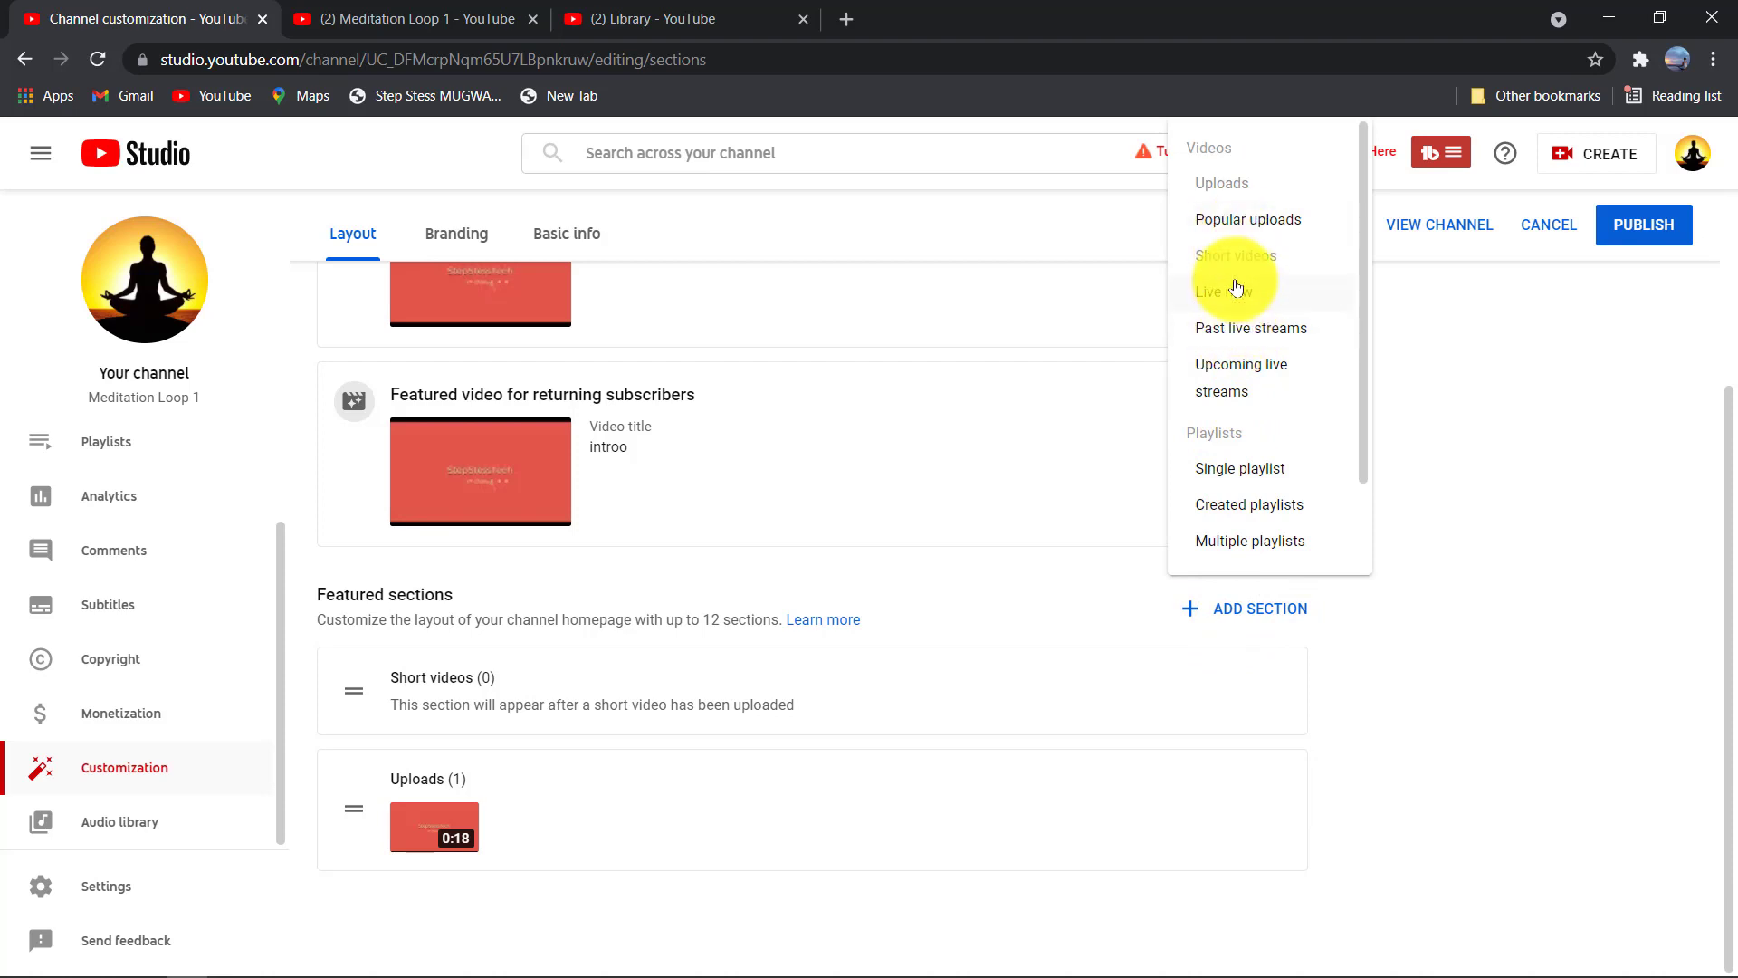
click(1272, 470)
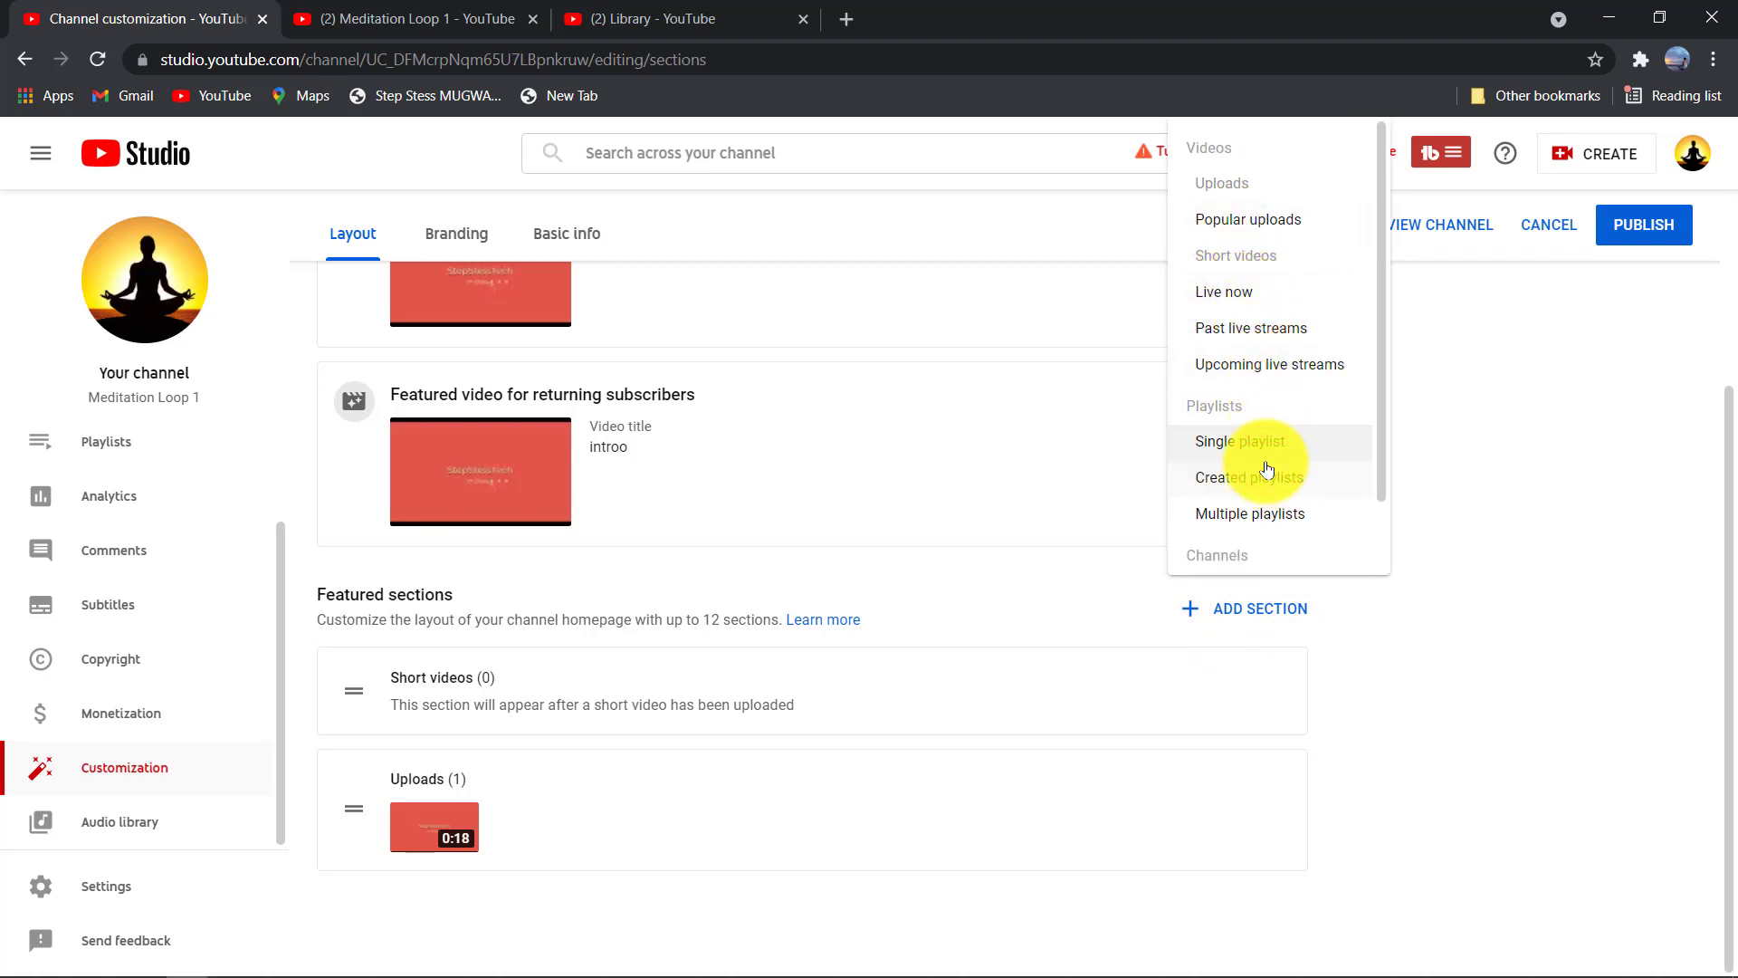
click(1235, 448)
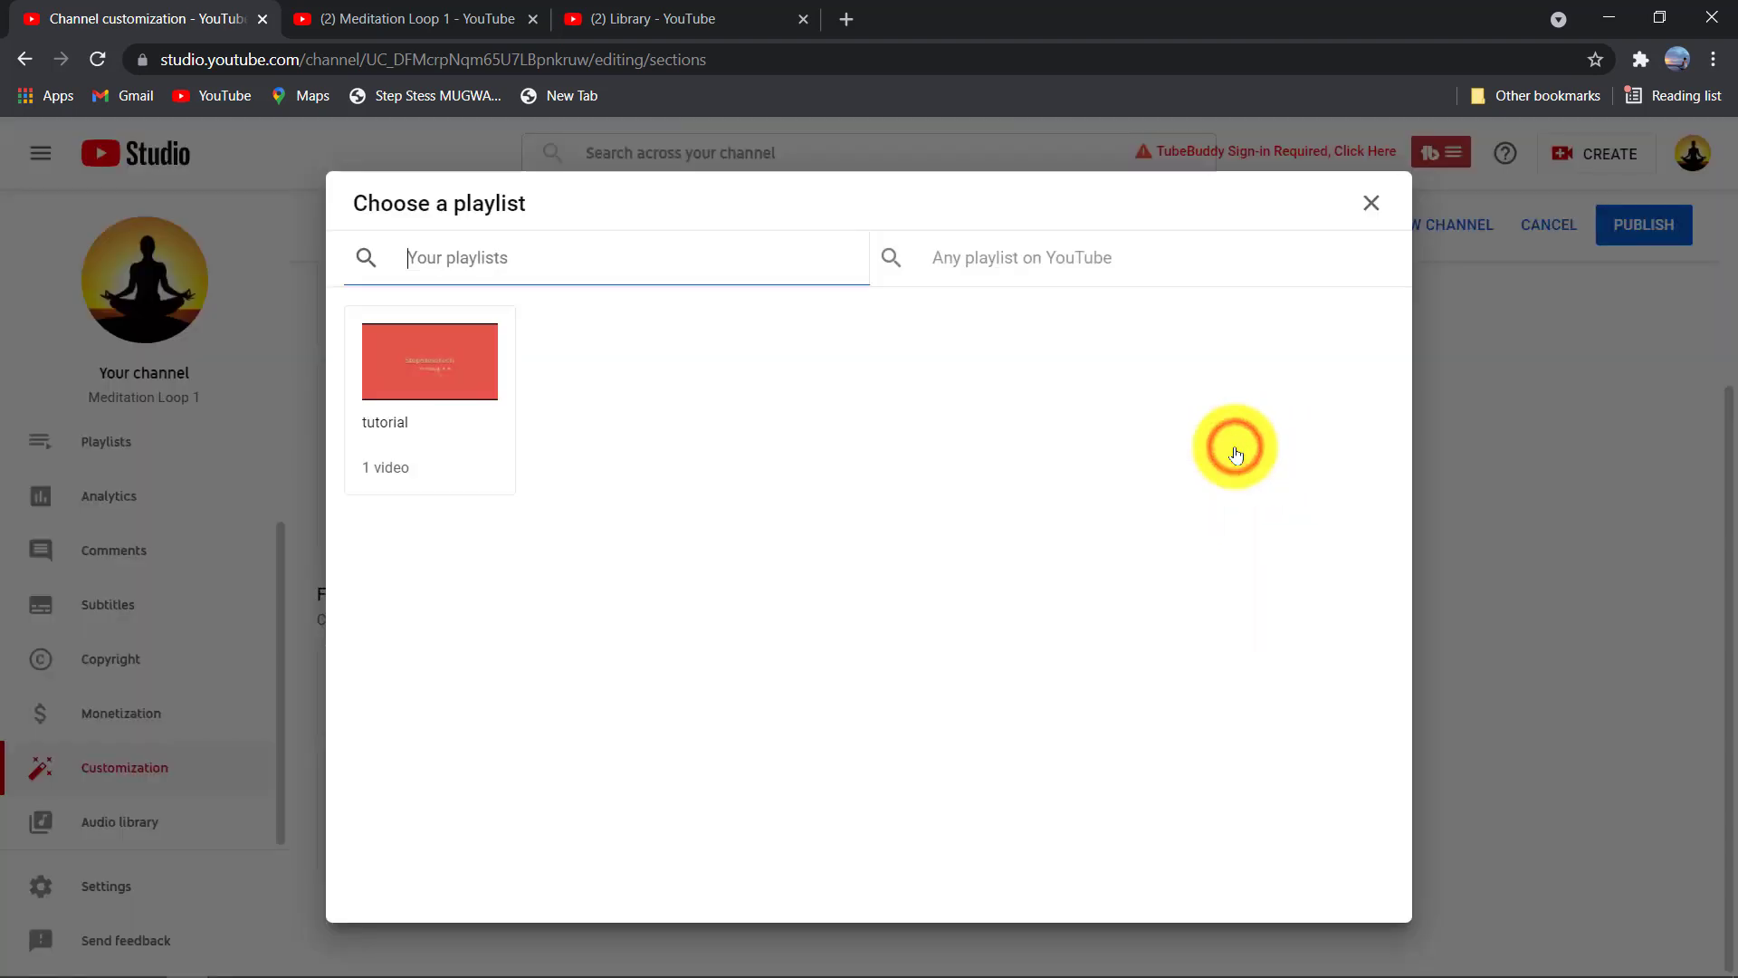
click(460, 360)
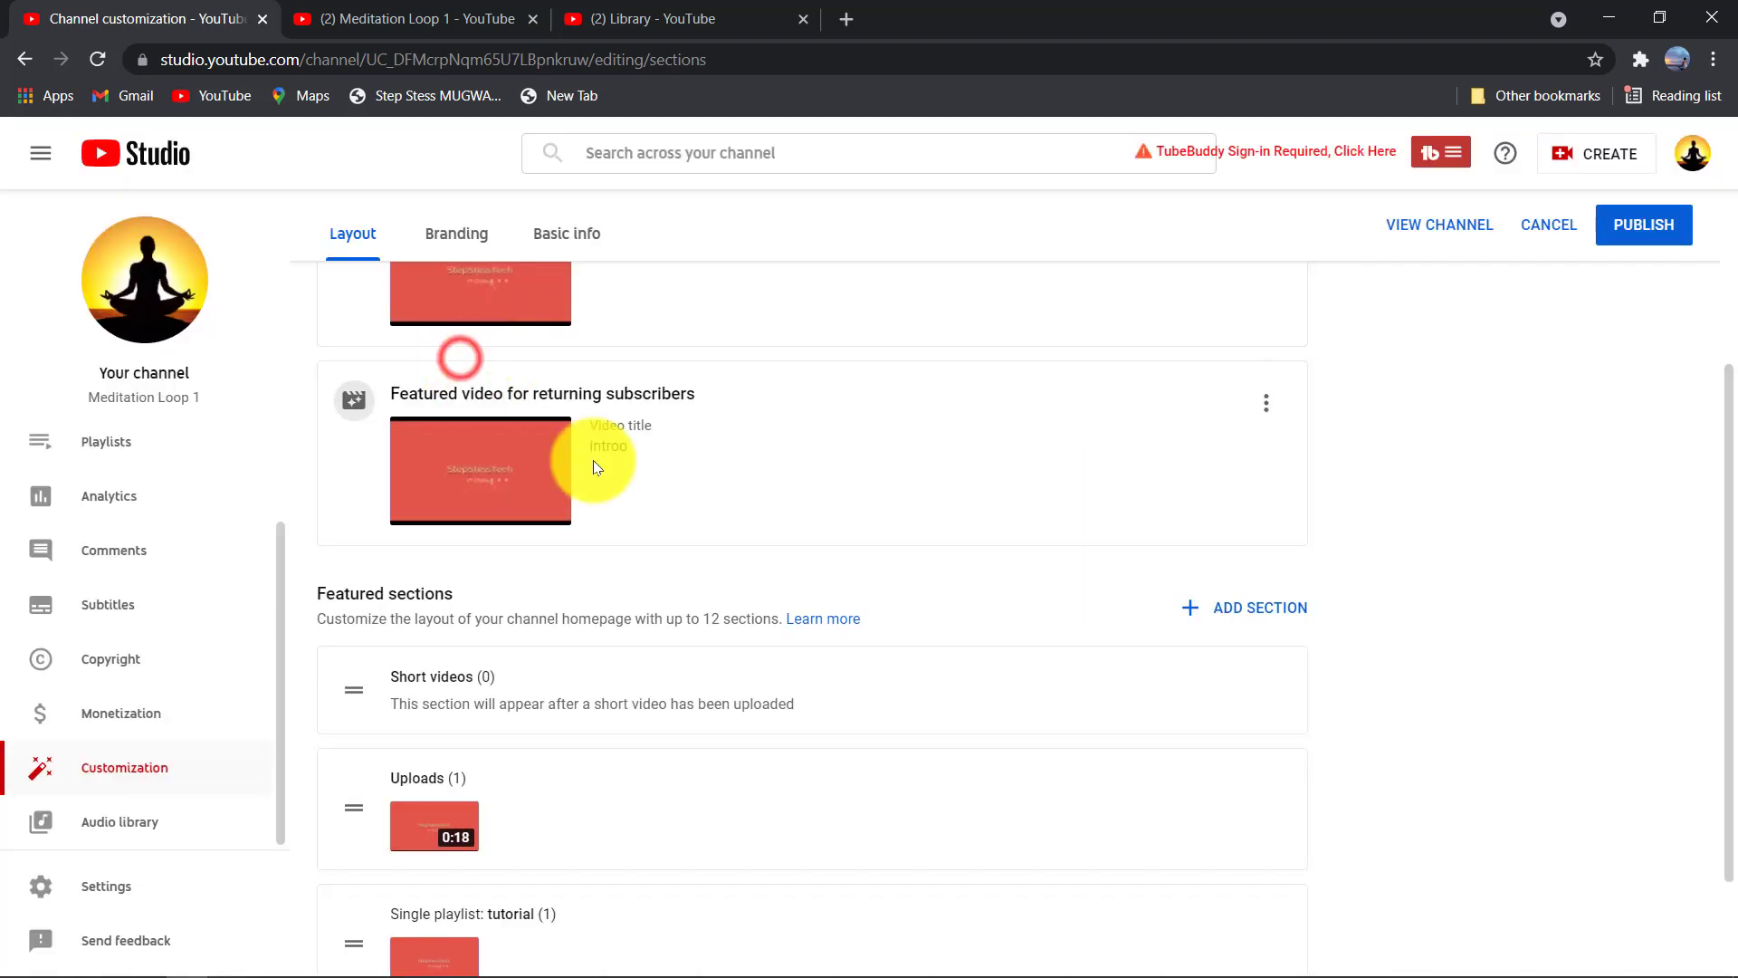
View the public channel homepage again and return to the video spotlight settings in the customization layout
click(851, 625)
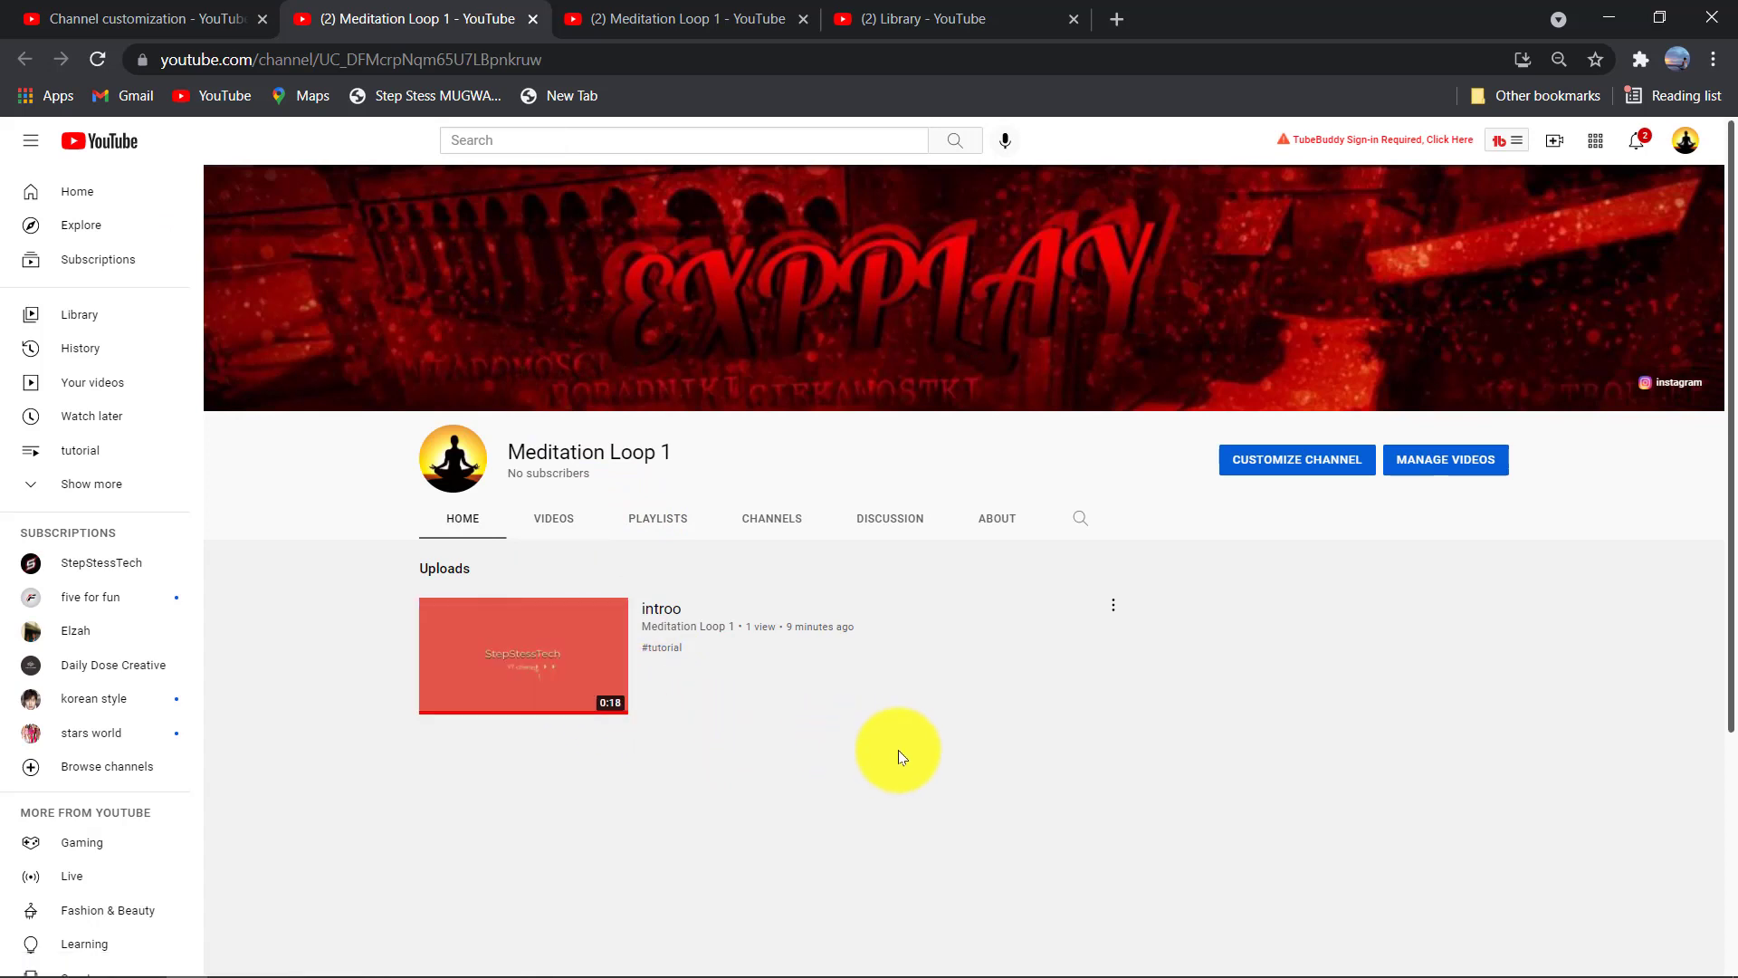
click(163, 18)
drag(1711, 525, 1712, 213)
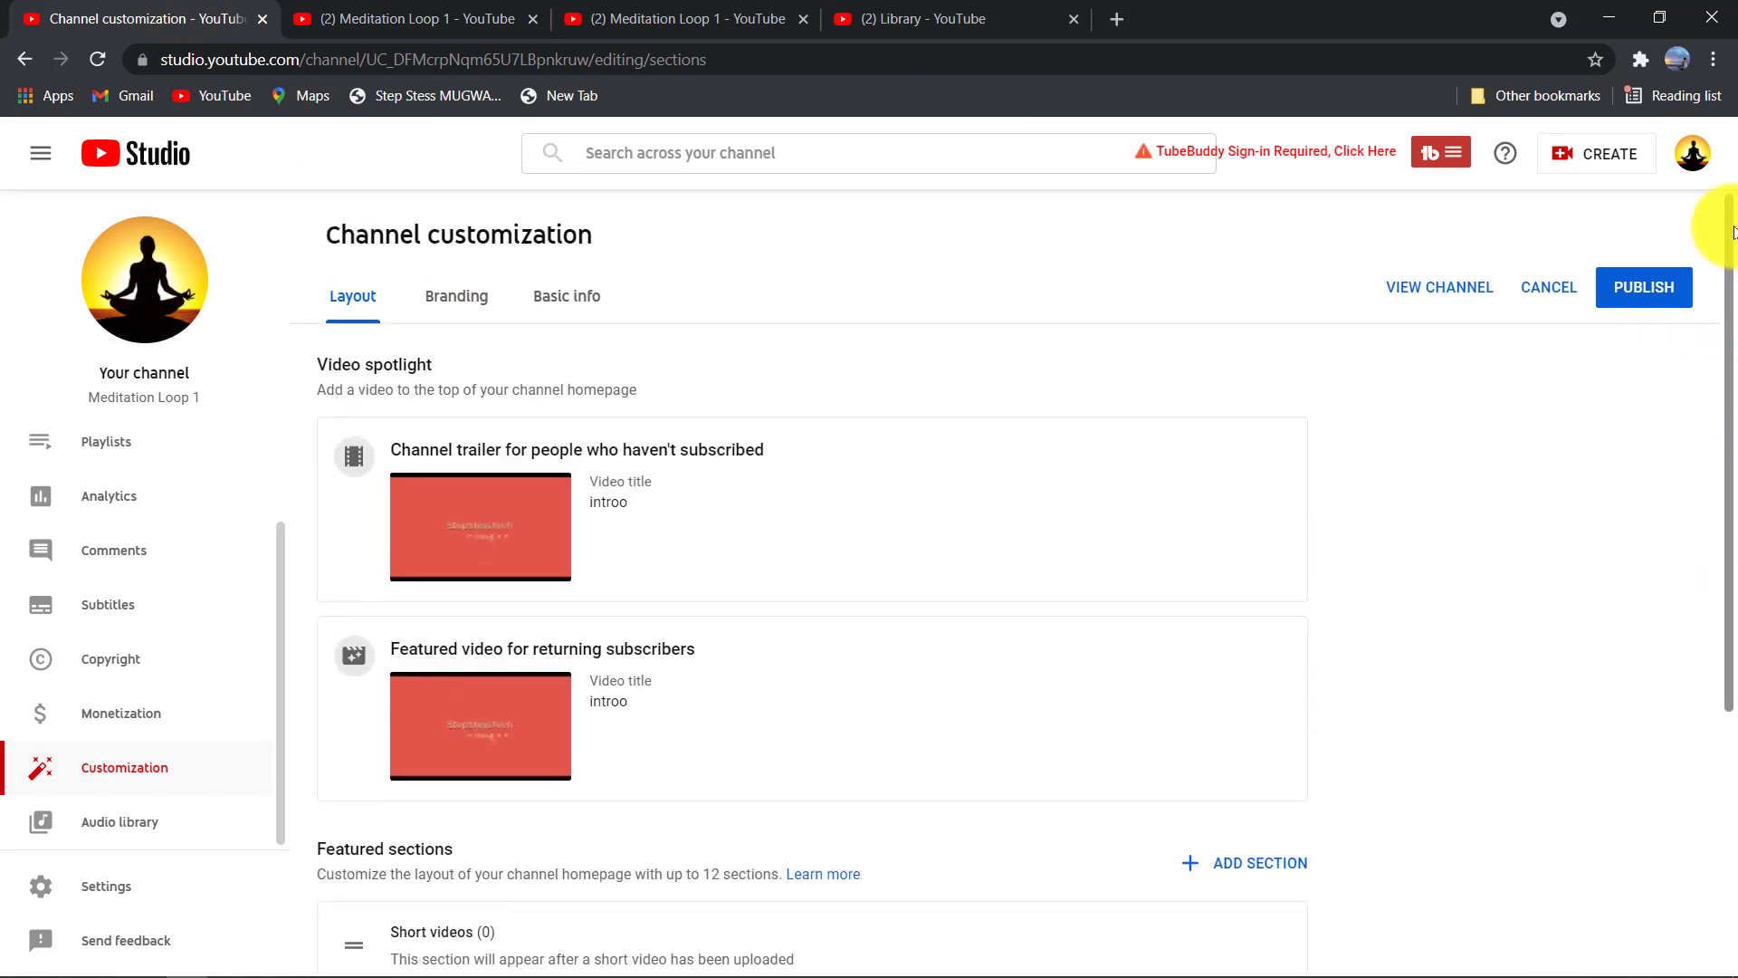
Examine the branding options for the profile picture, banner image and video watermark, and compare them with the public channel page
click(455, 313)
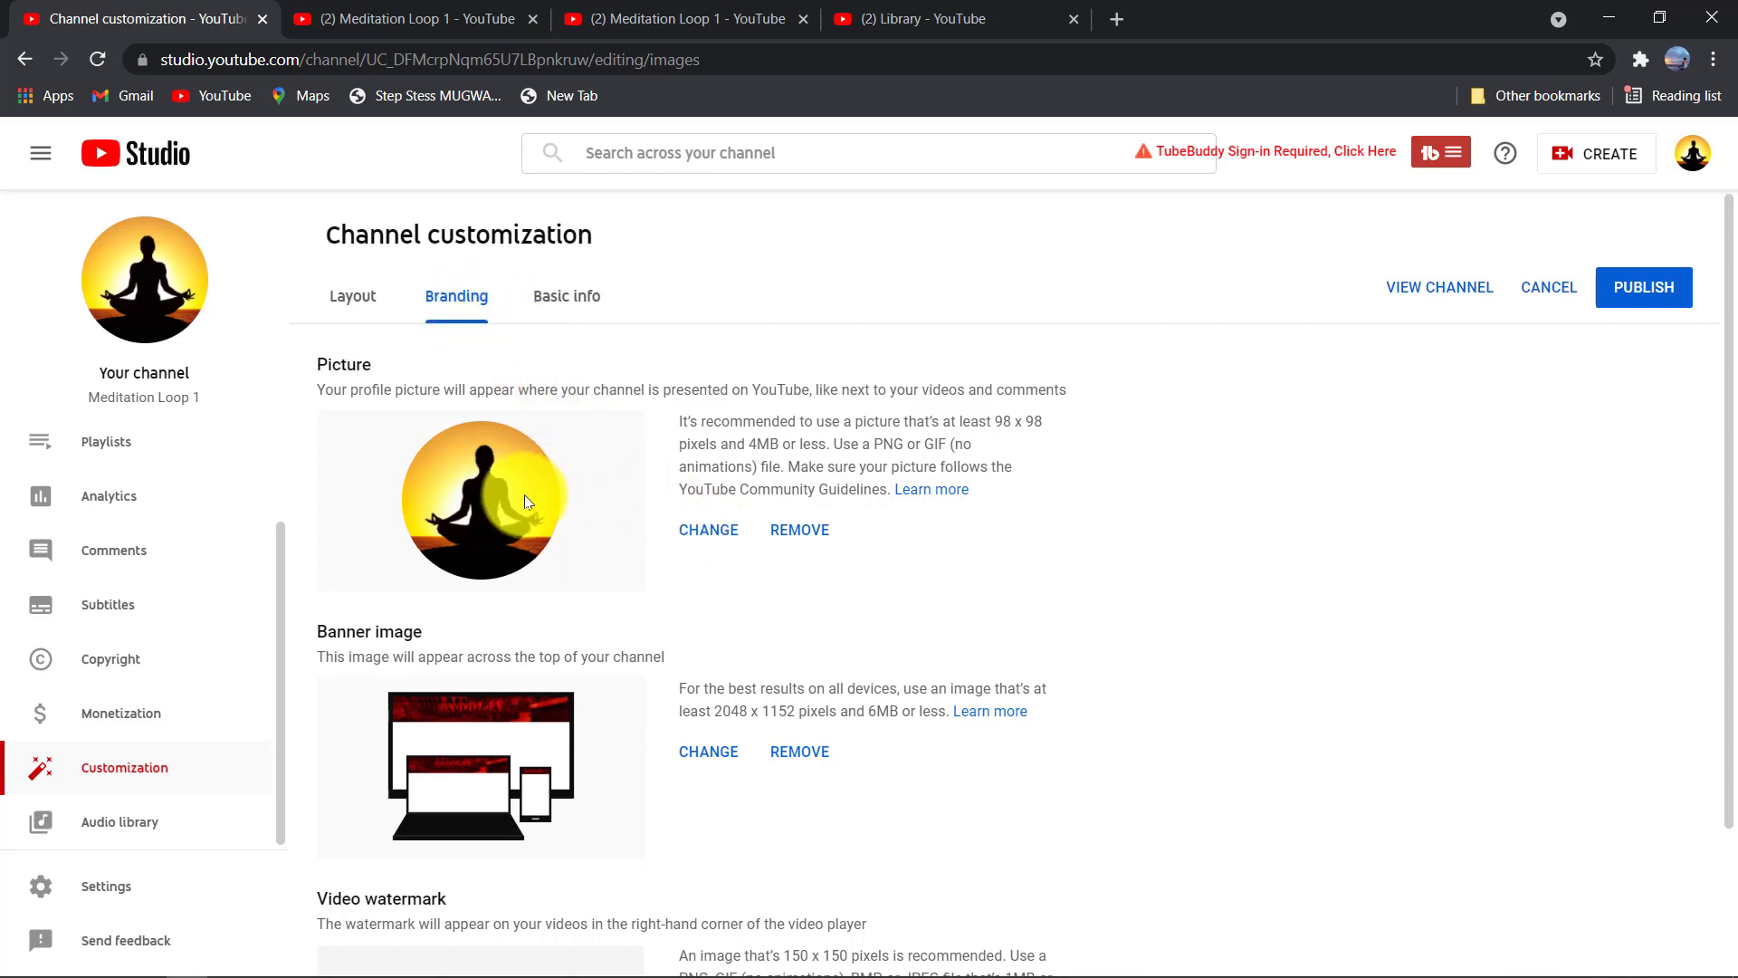
click(709, 529)
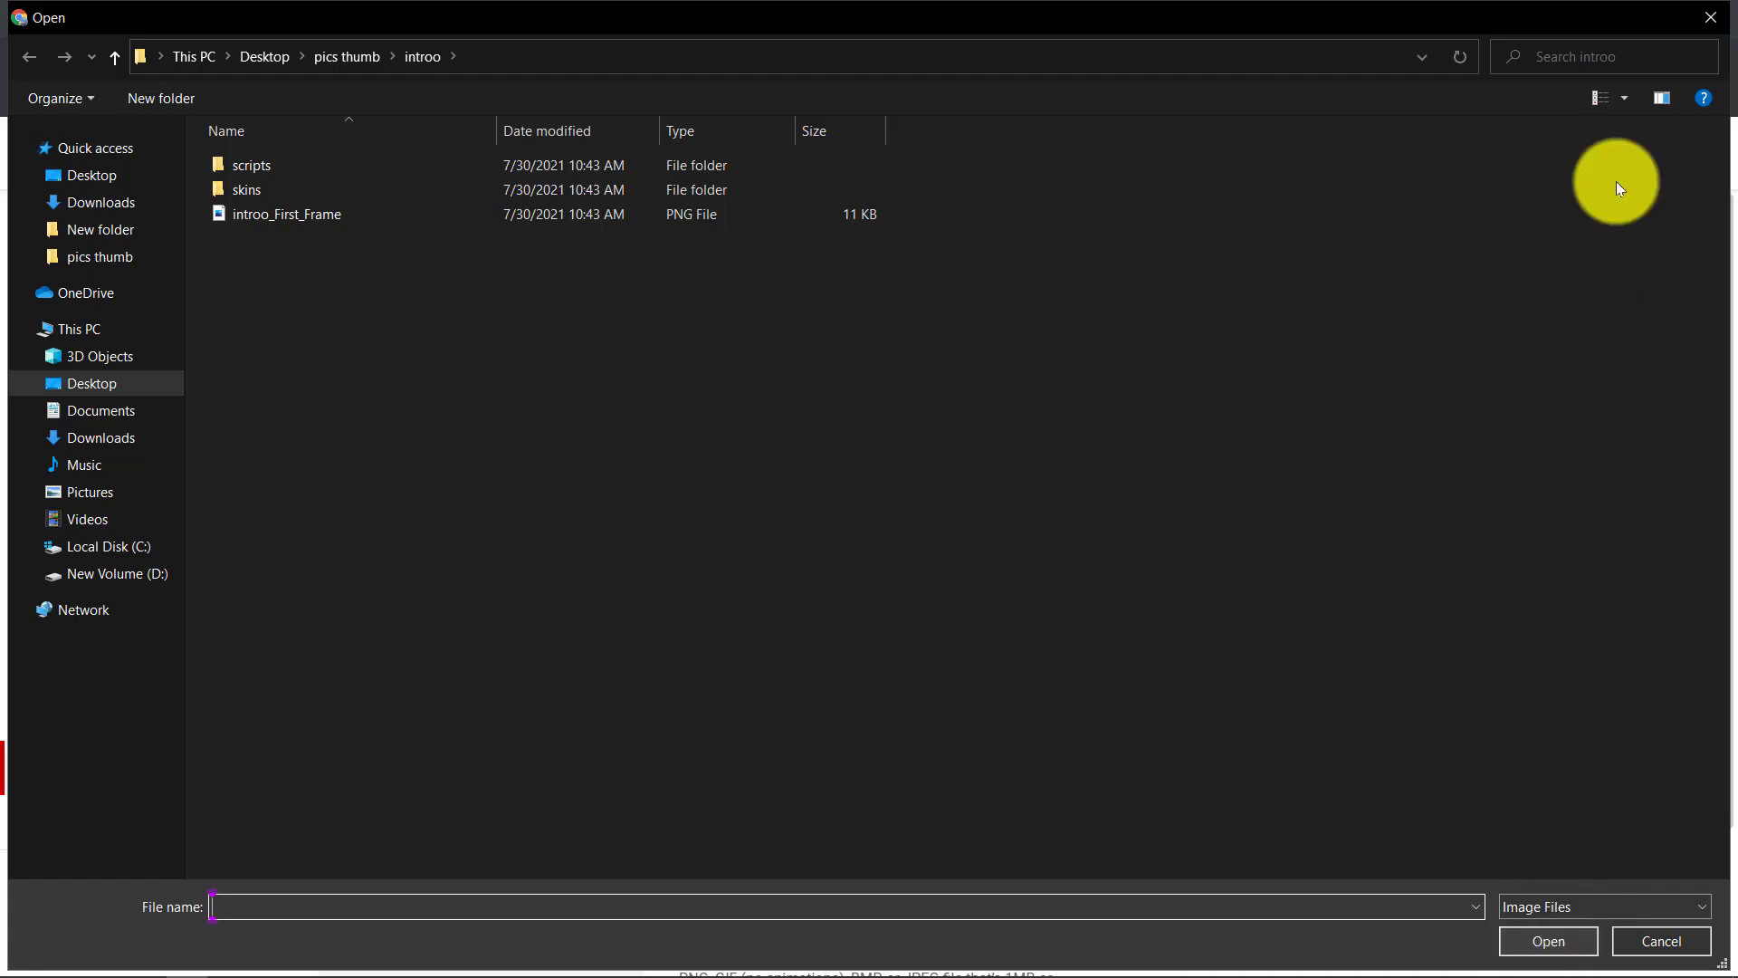
click(1710, 17)
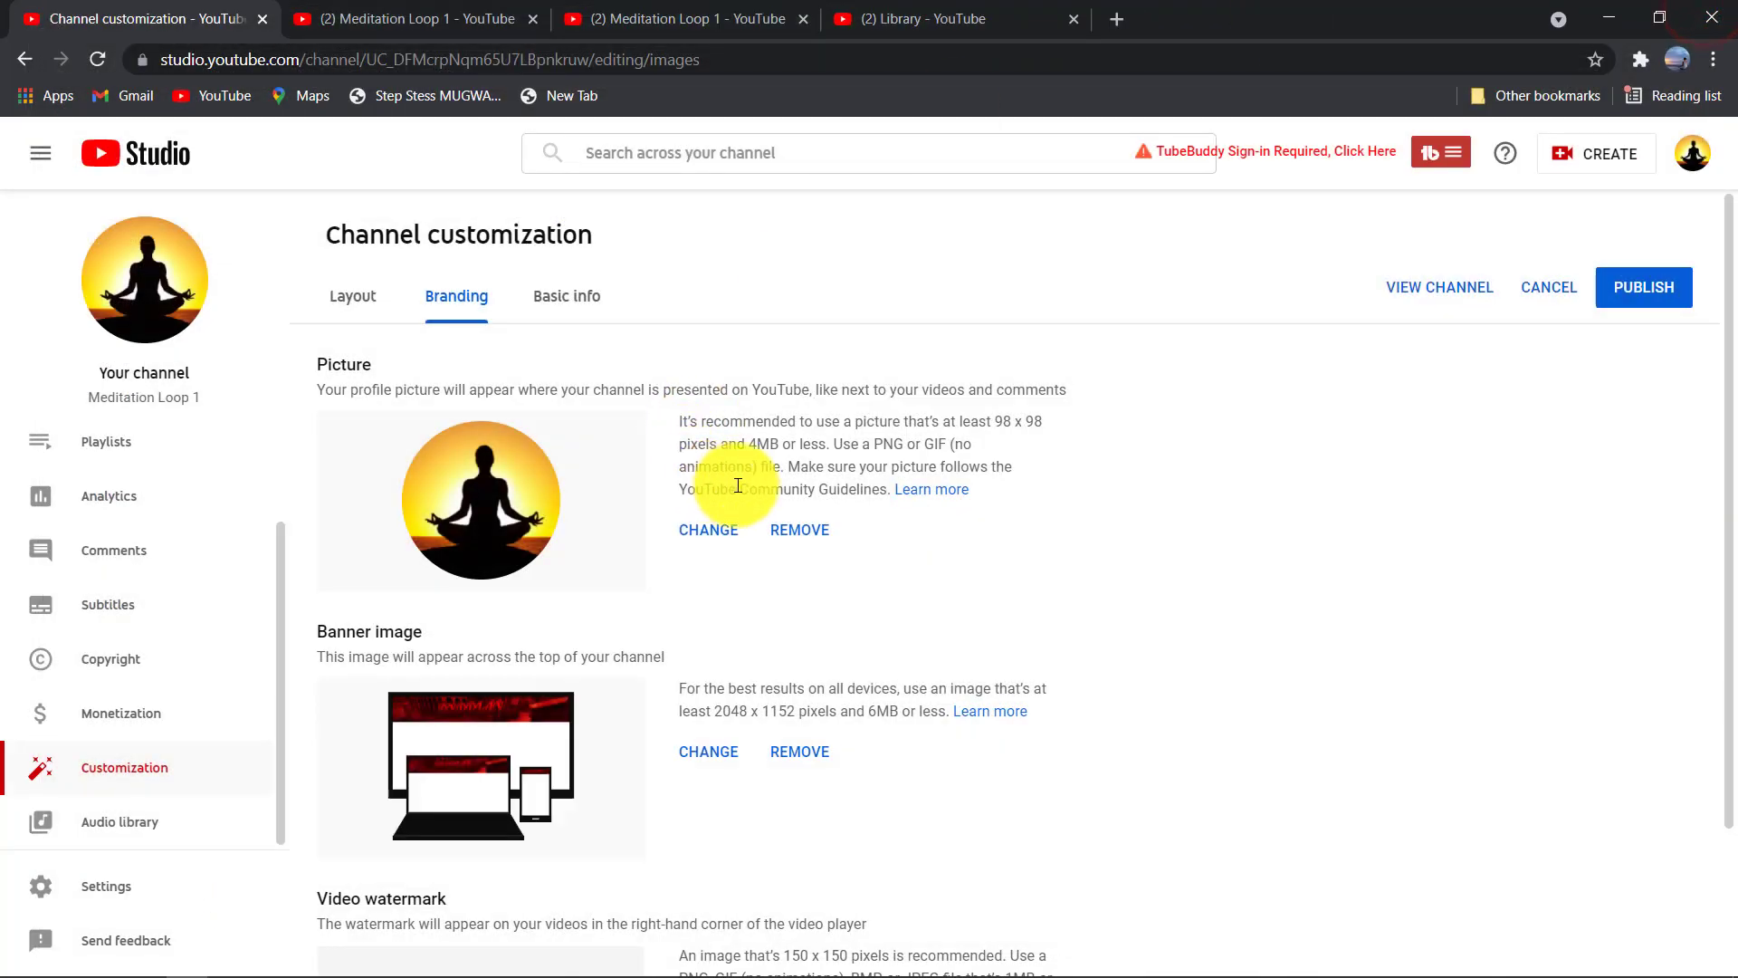
drag(1720, 388, 1716, 530)
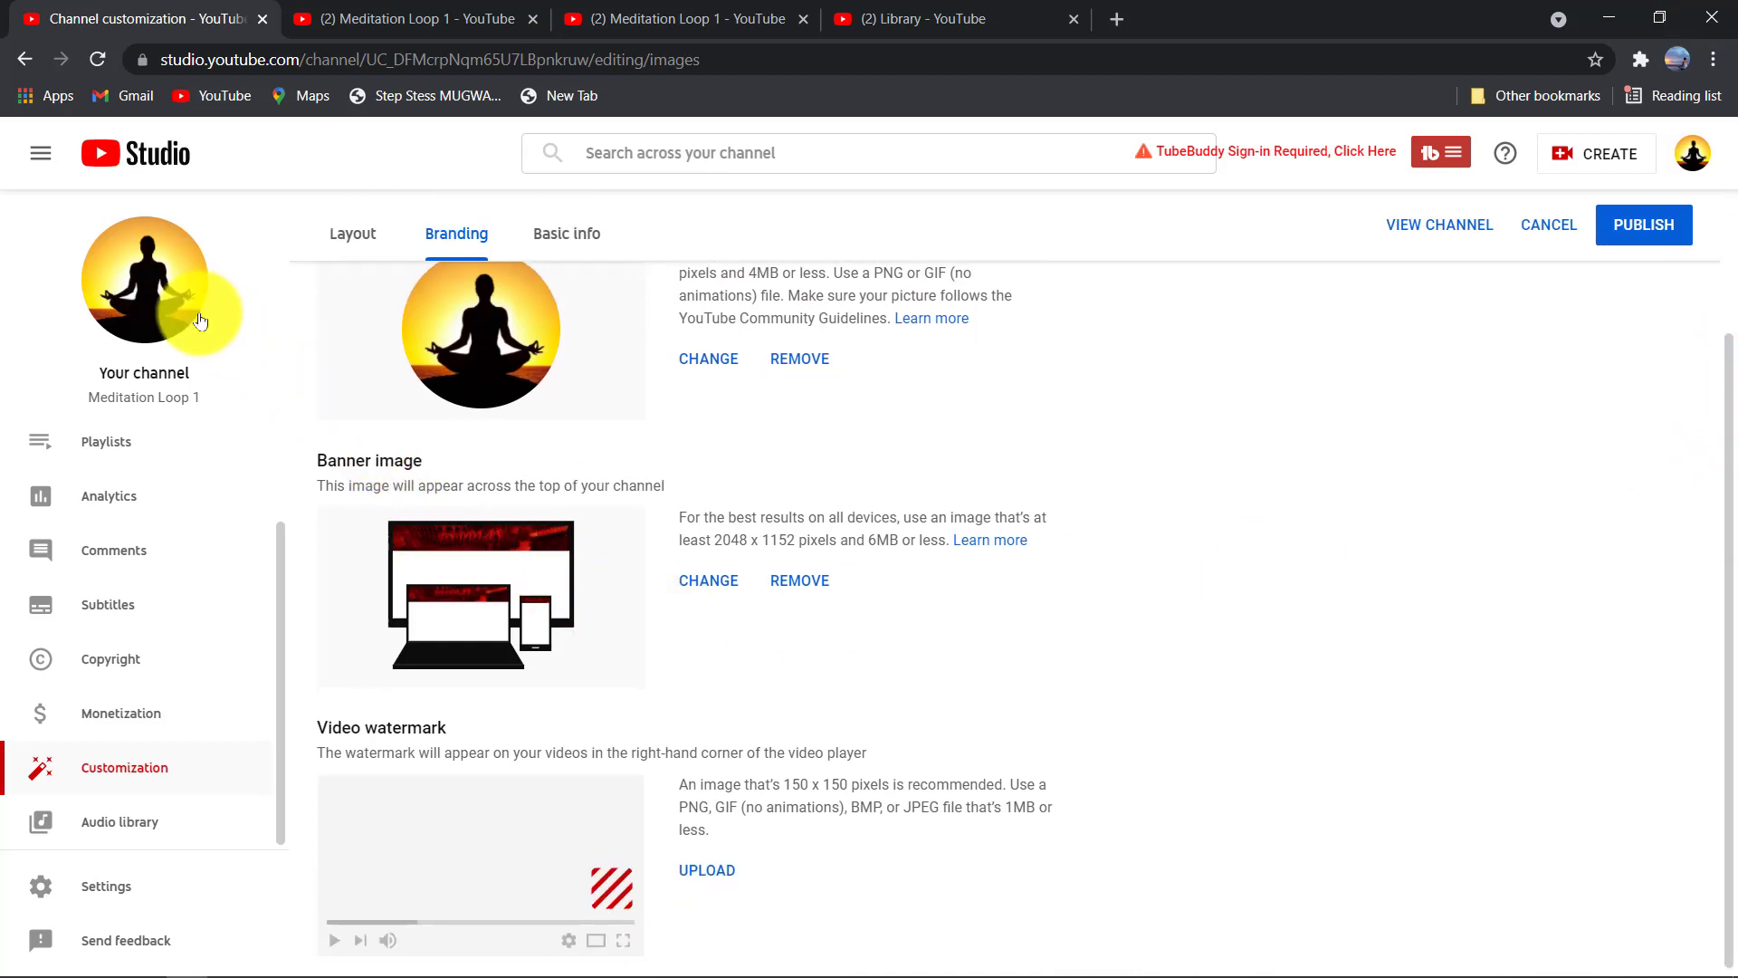
click(419, 13)
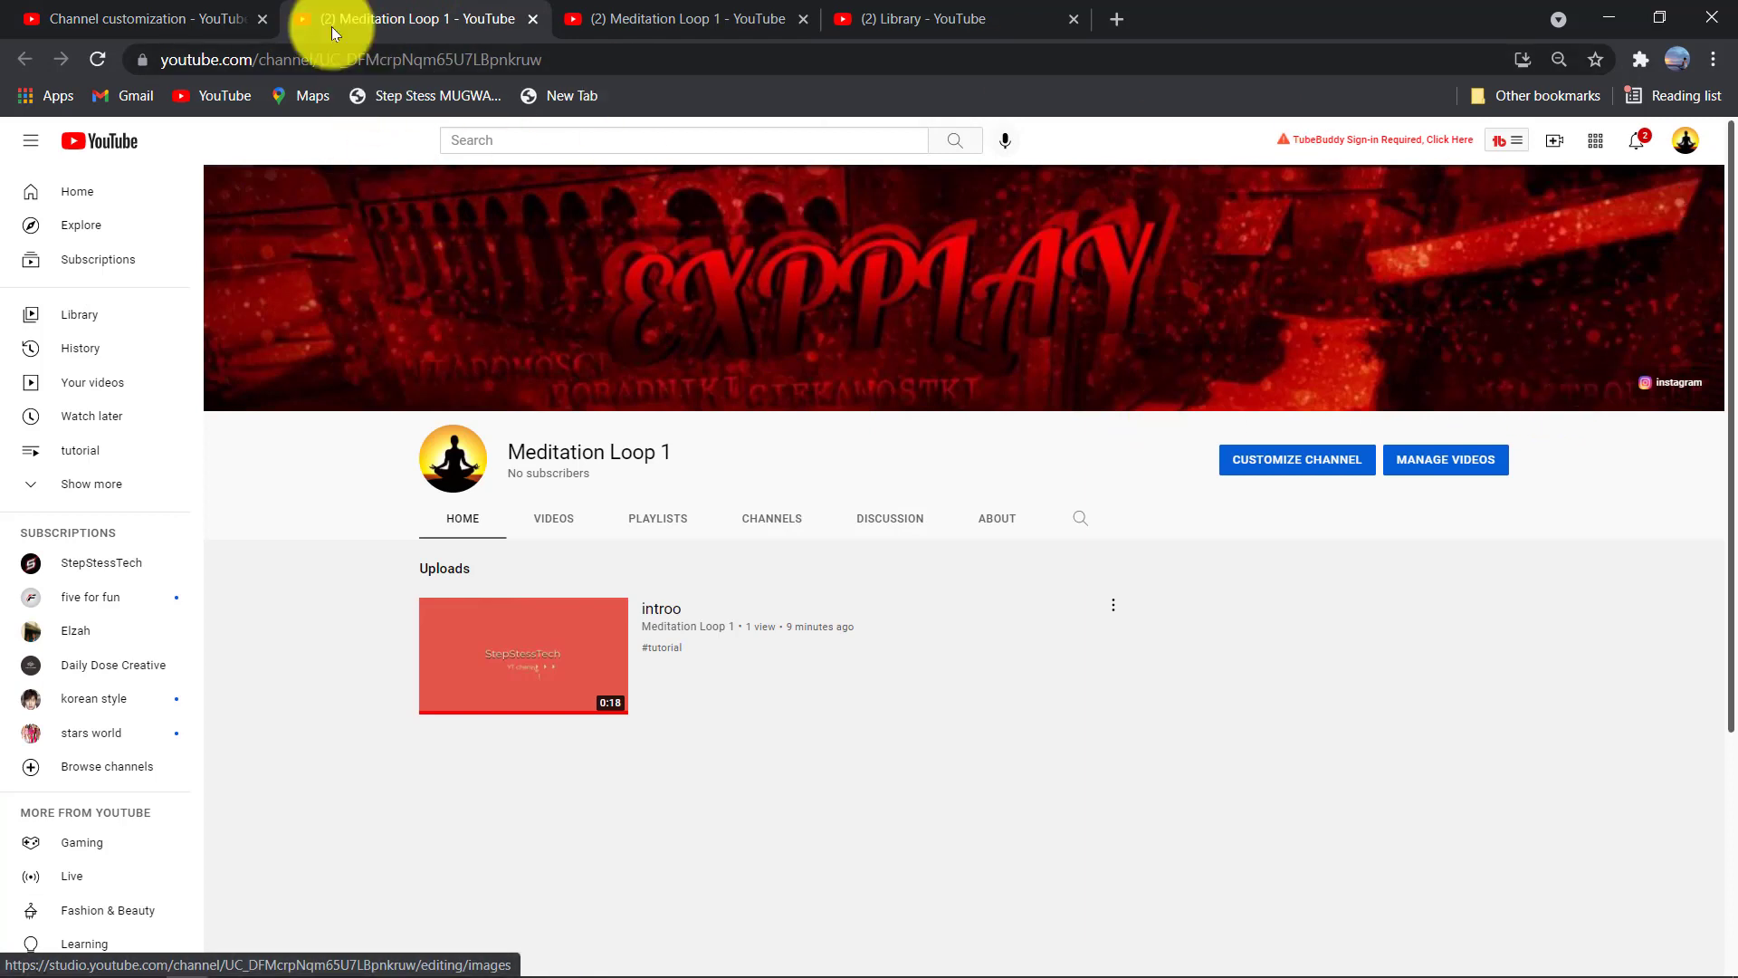
click(231, 11)
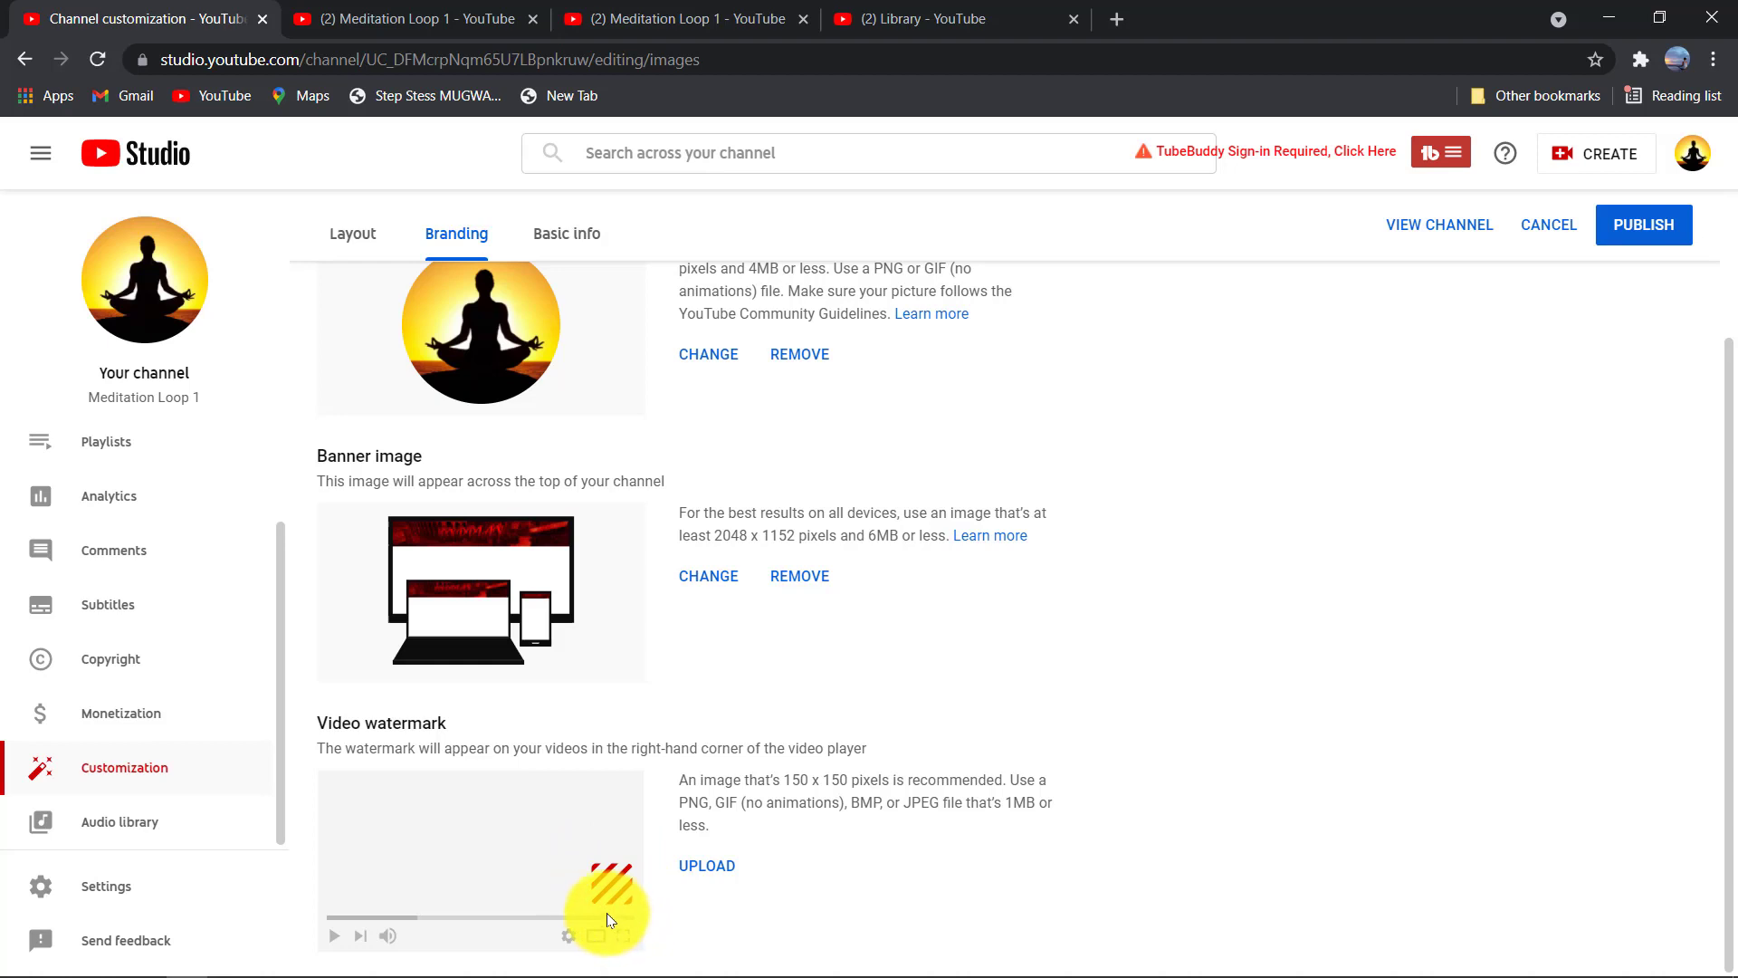
Go to the channel's basic info, open the channel name for editing and select the whole name
click(572, 252)
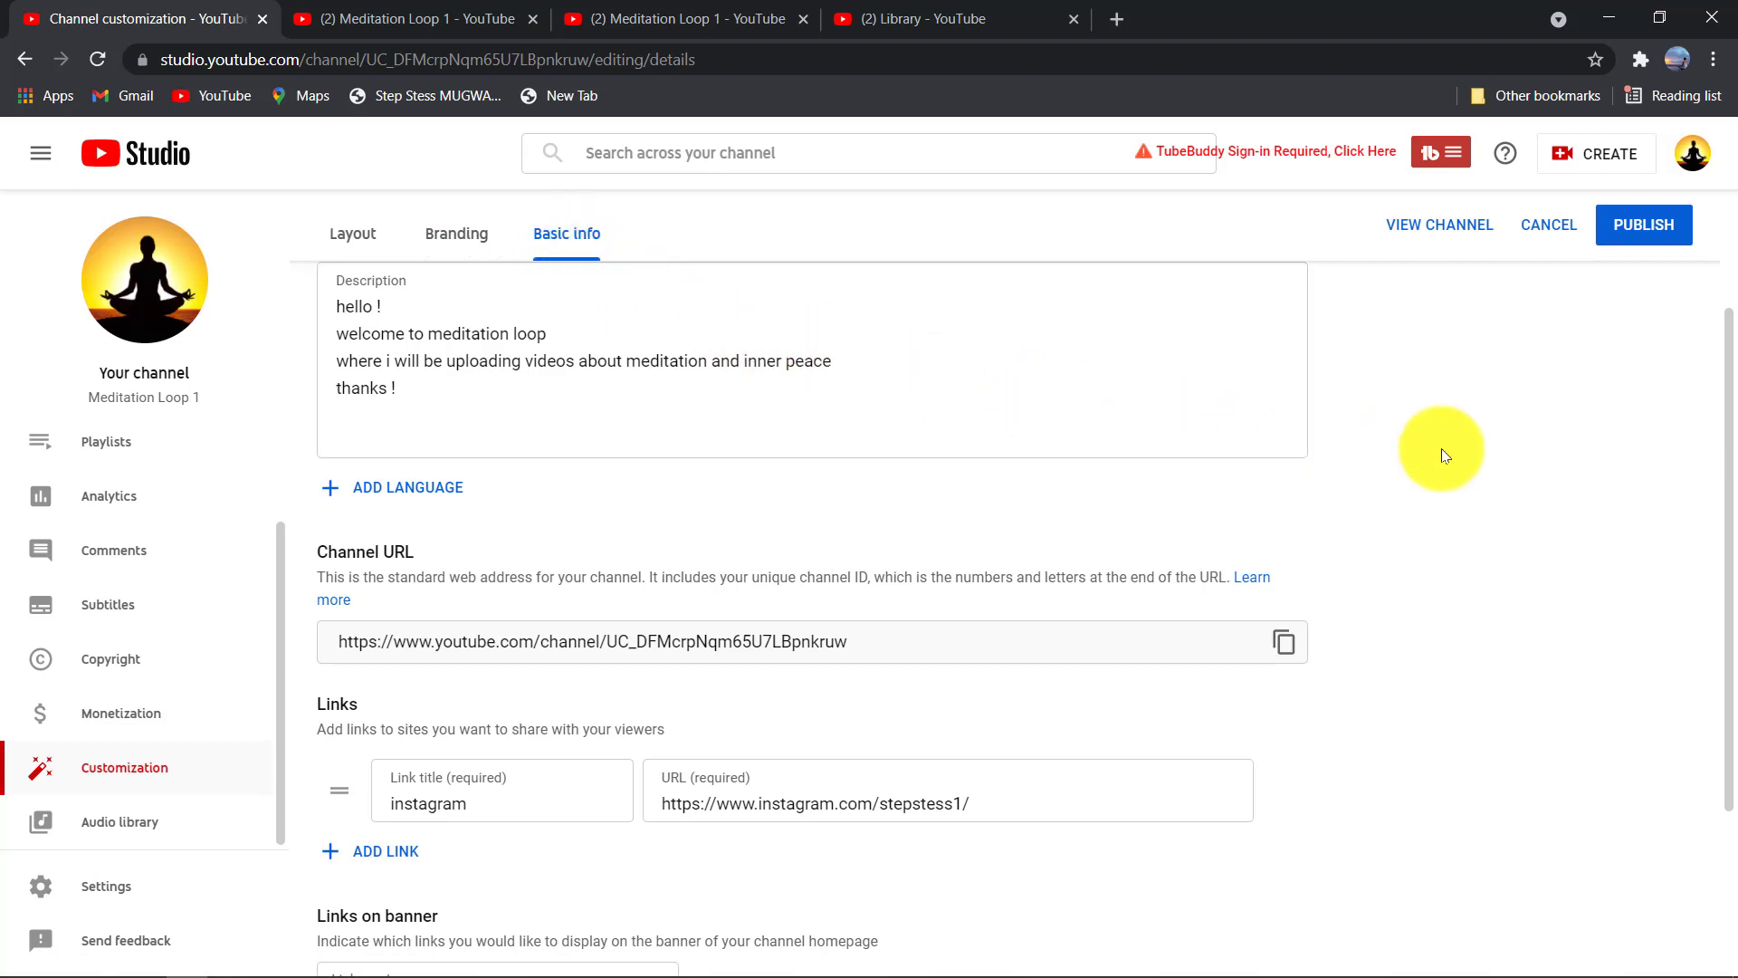
drag(1729, 442, 1734, 287)
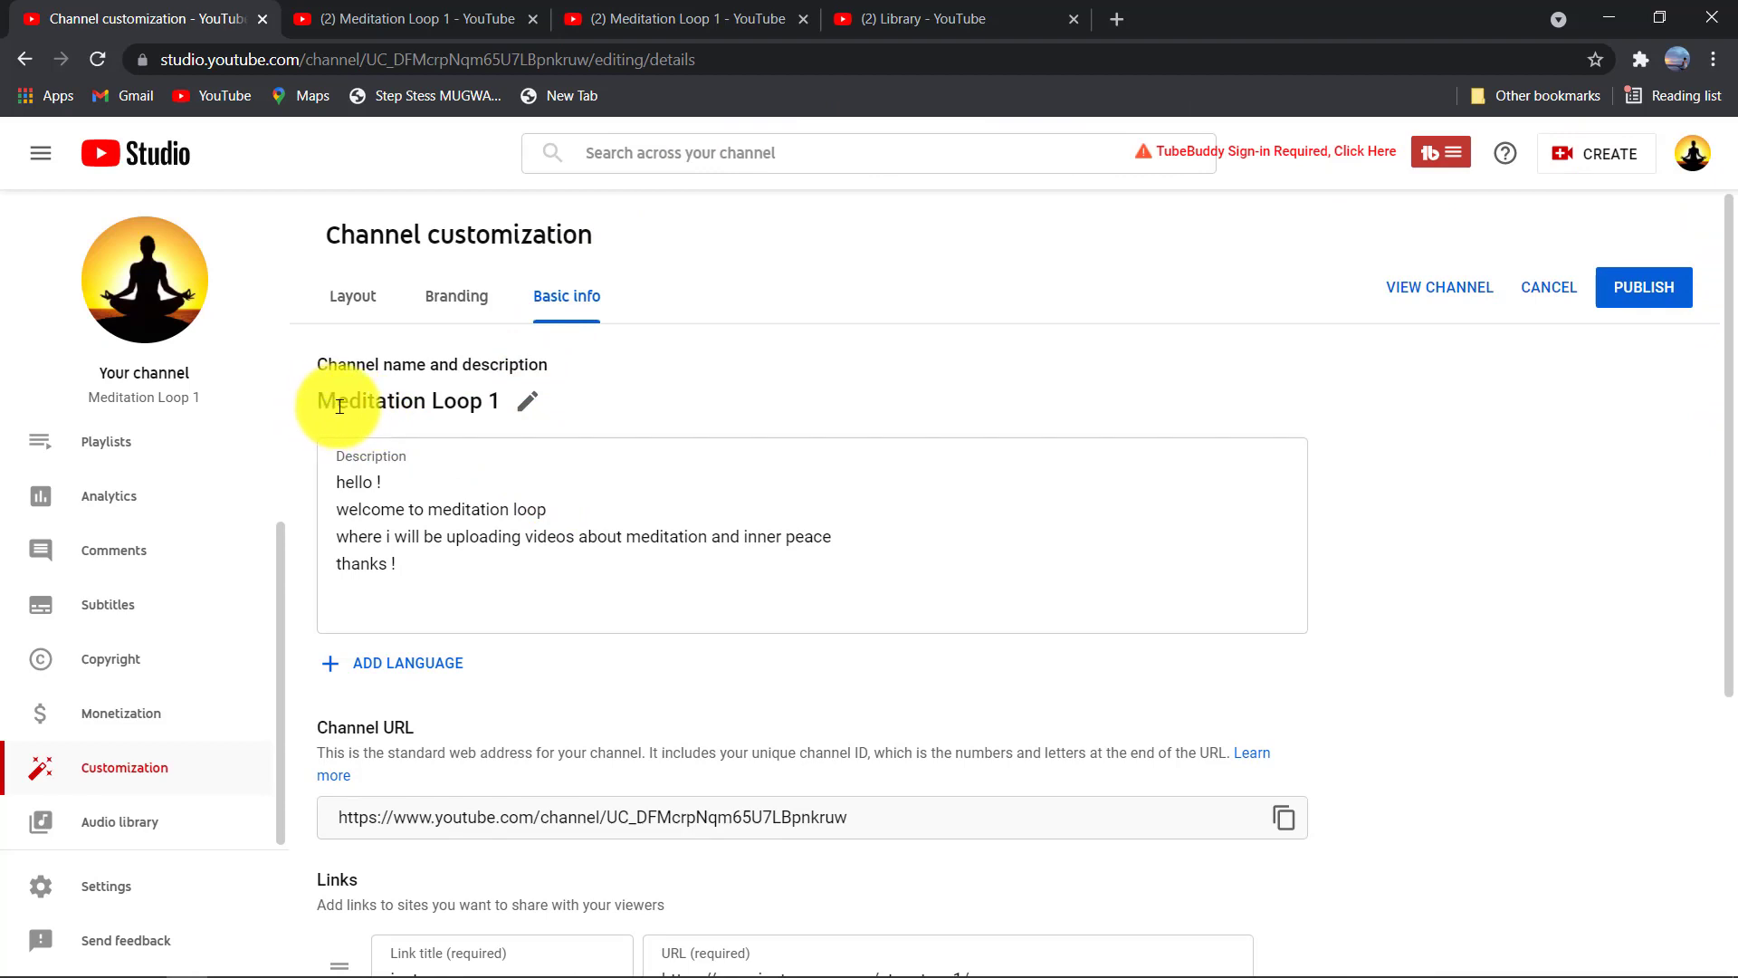
click(529, 405)
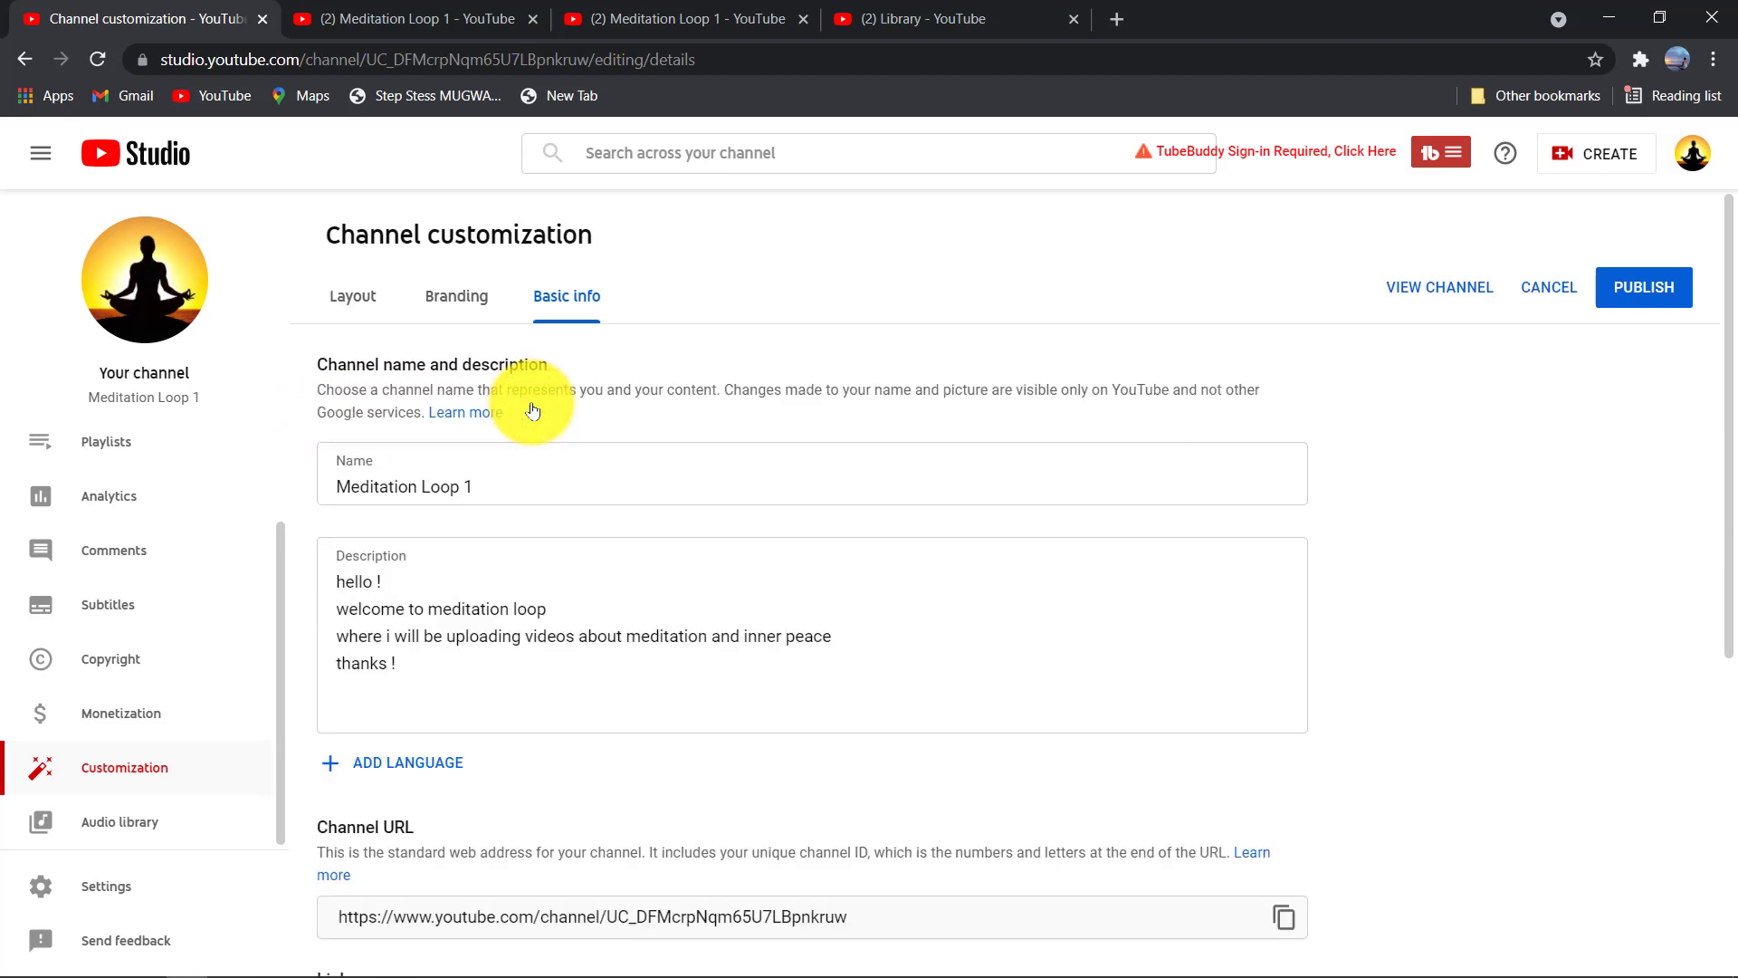
click(489, 486)
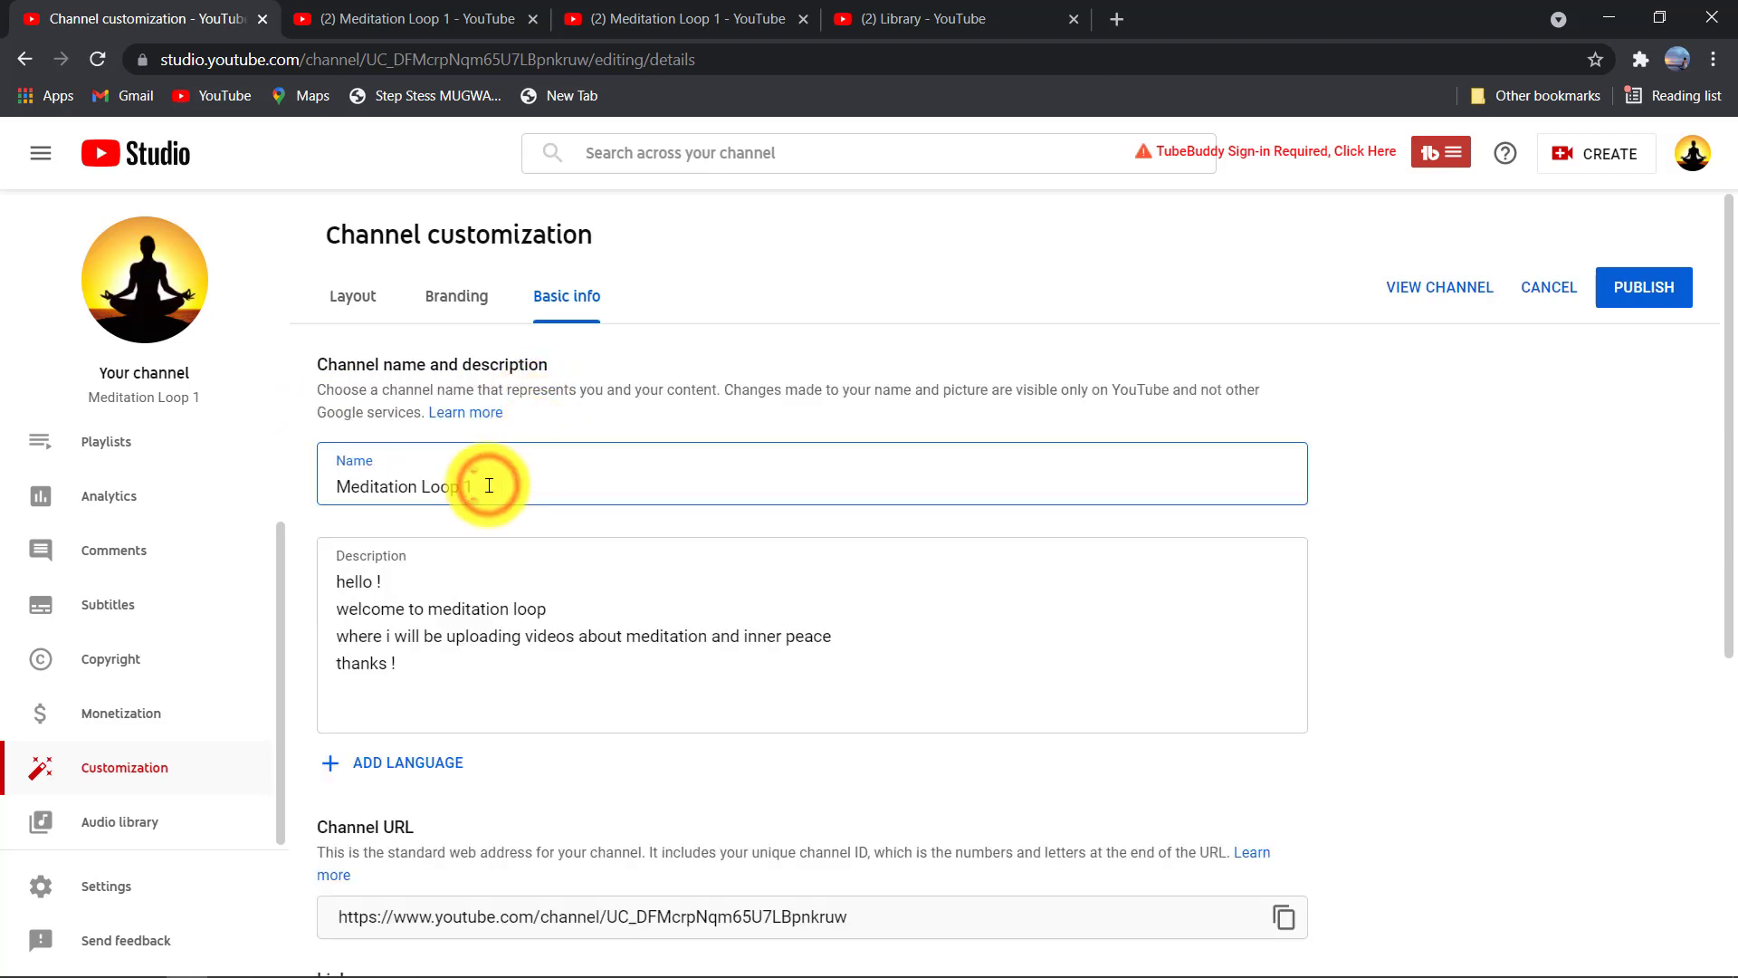
drag(489, 486, 284, 480)
Check the description and links in the basic info, and view the About page of the public channel
drag(1729, 487, 1736, 588)
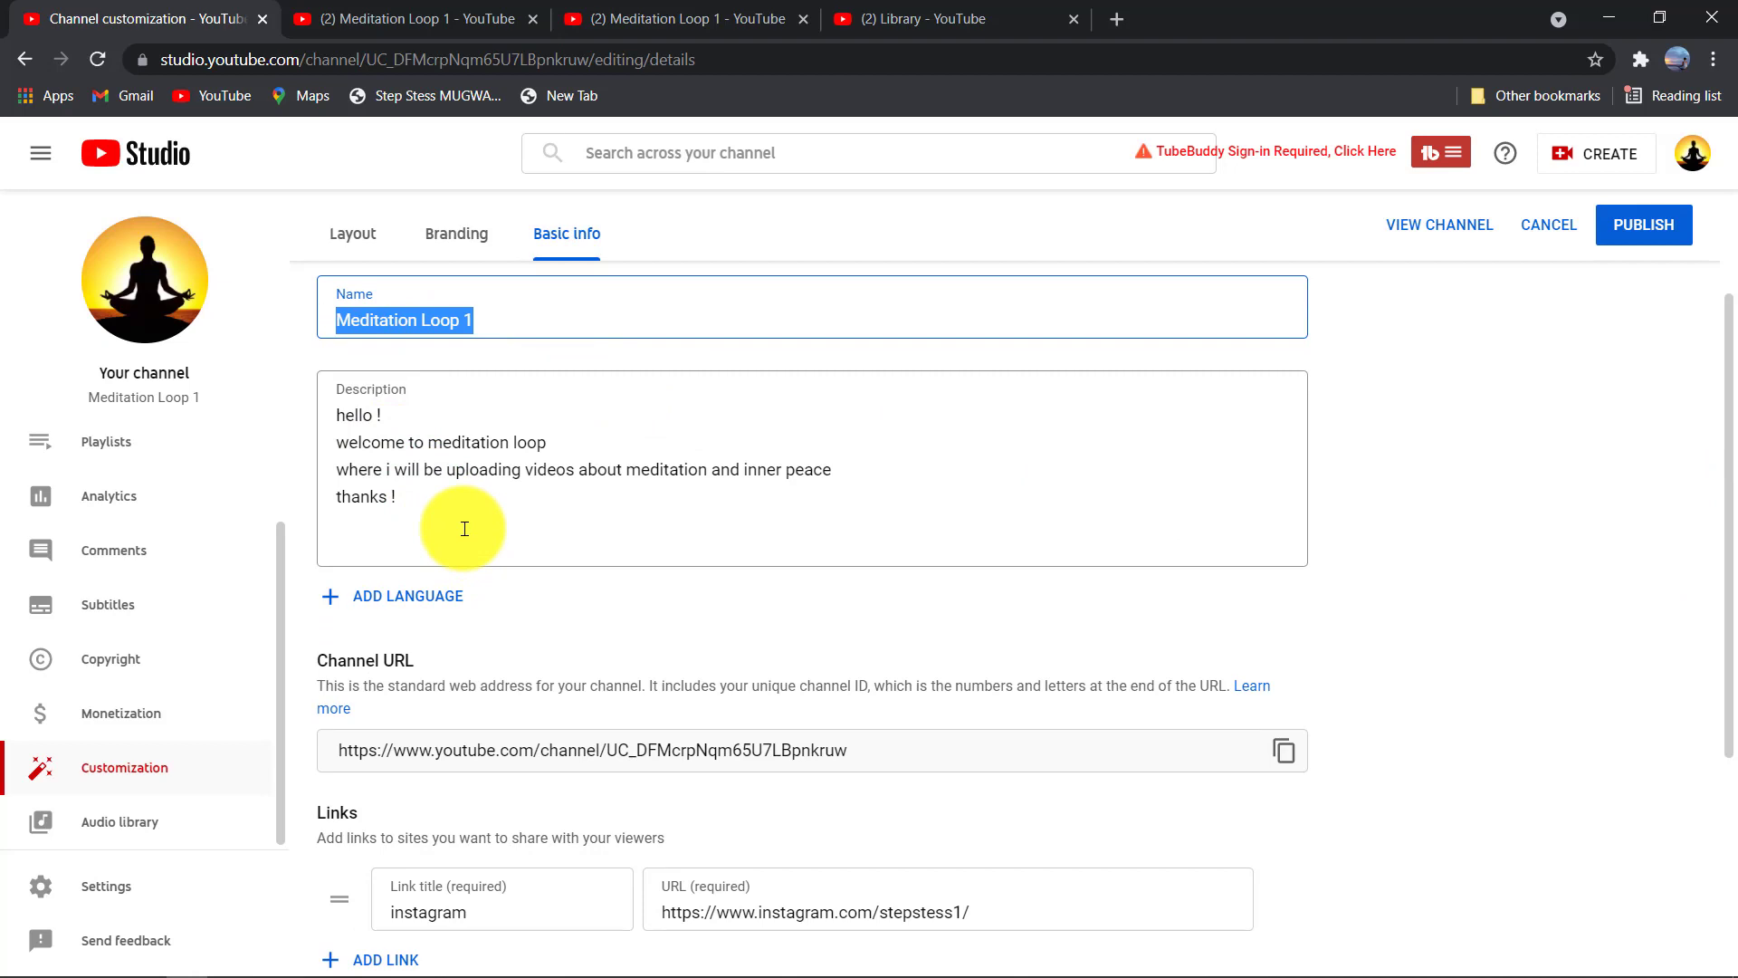
click(466, 20)
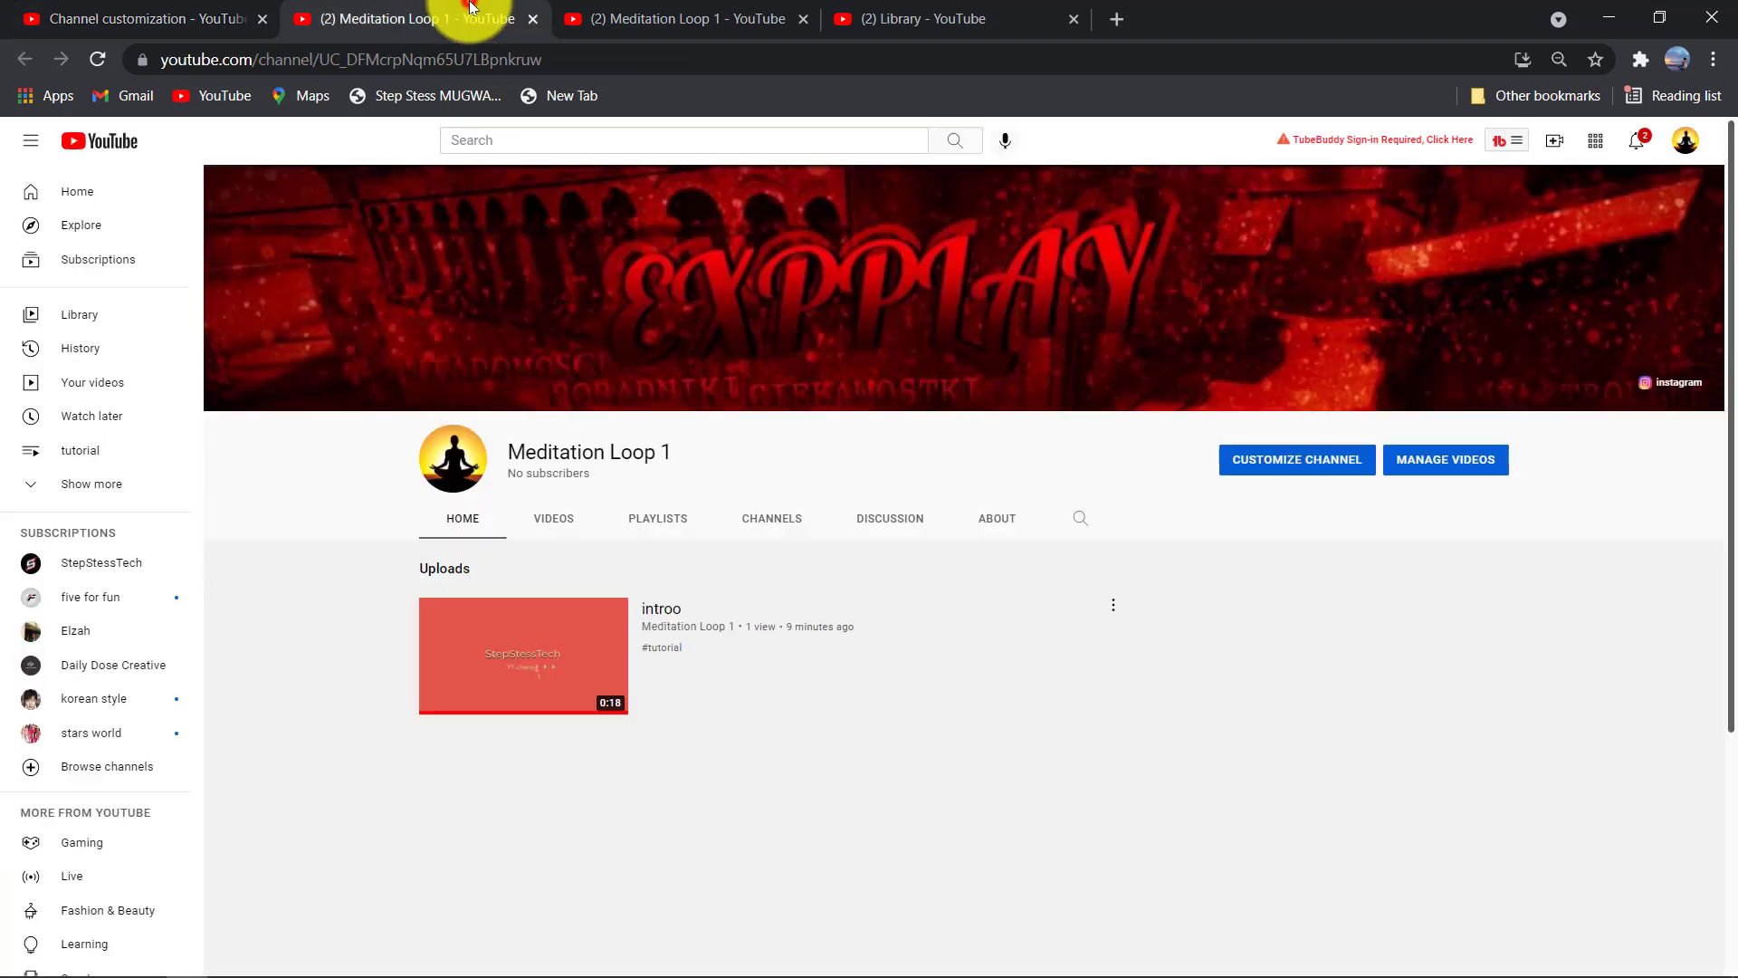
click(990, 513)
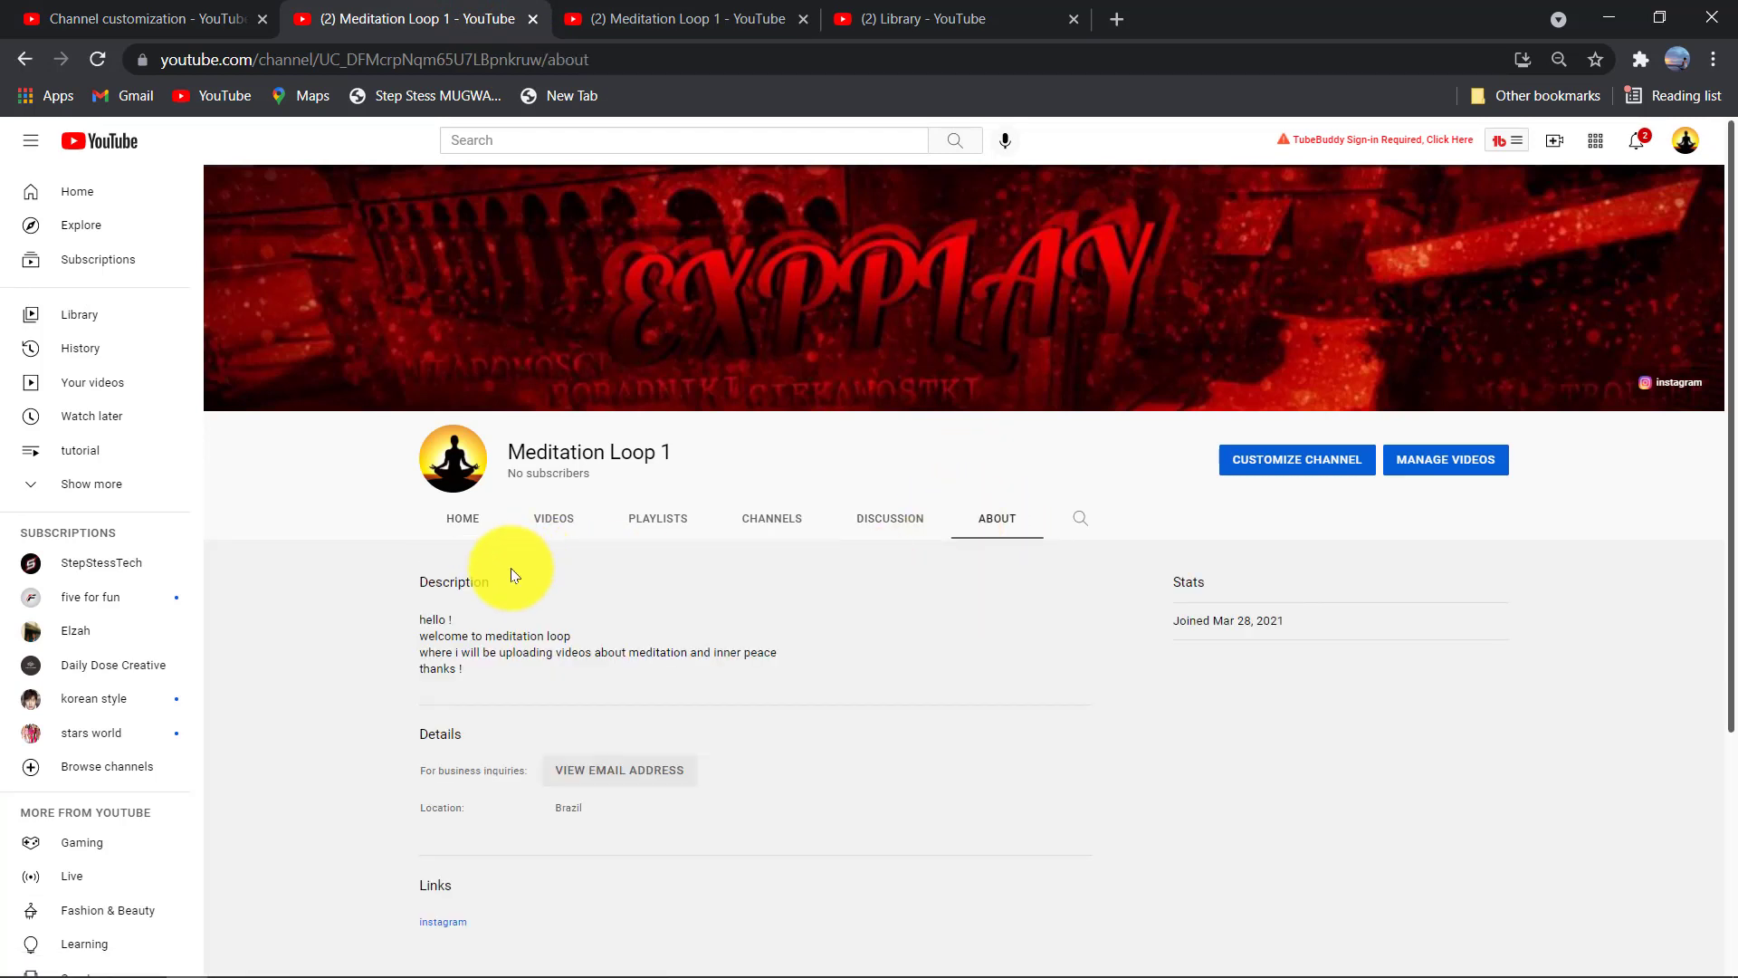
Highlight the channel description on the public About page and compare it with the description in the basic info
drag(422, 613, 545, 679)
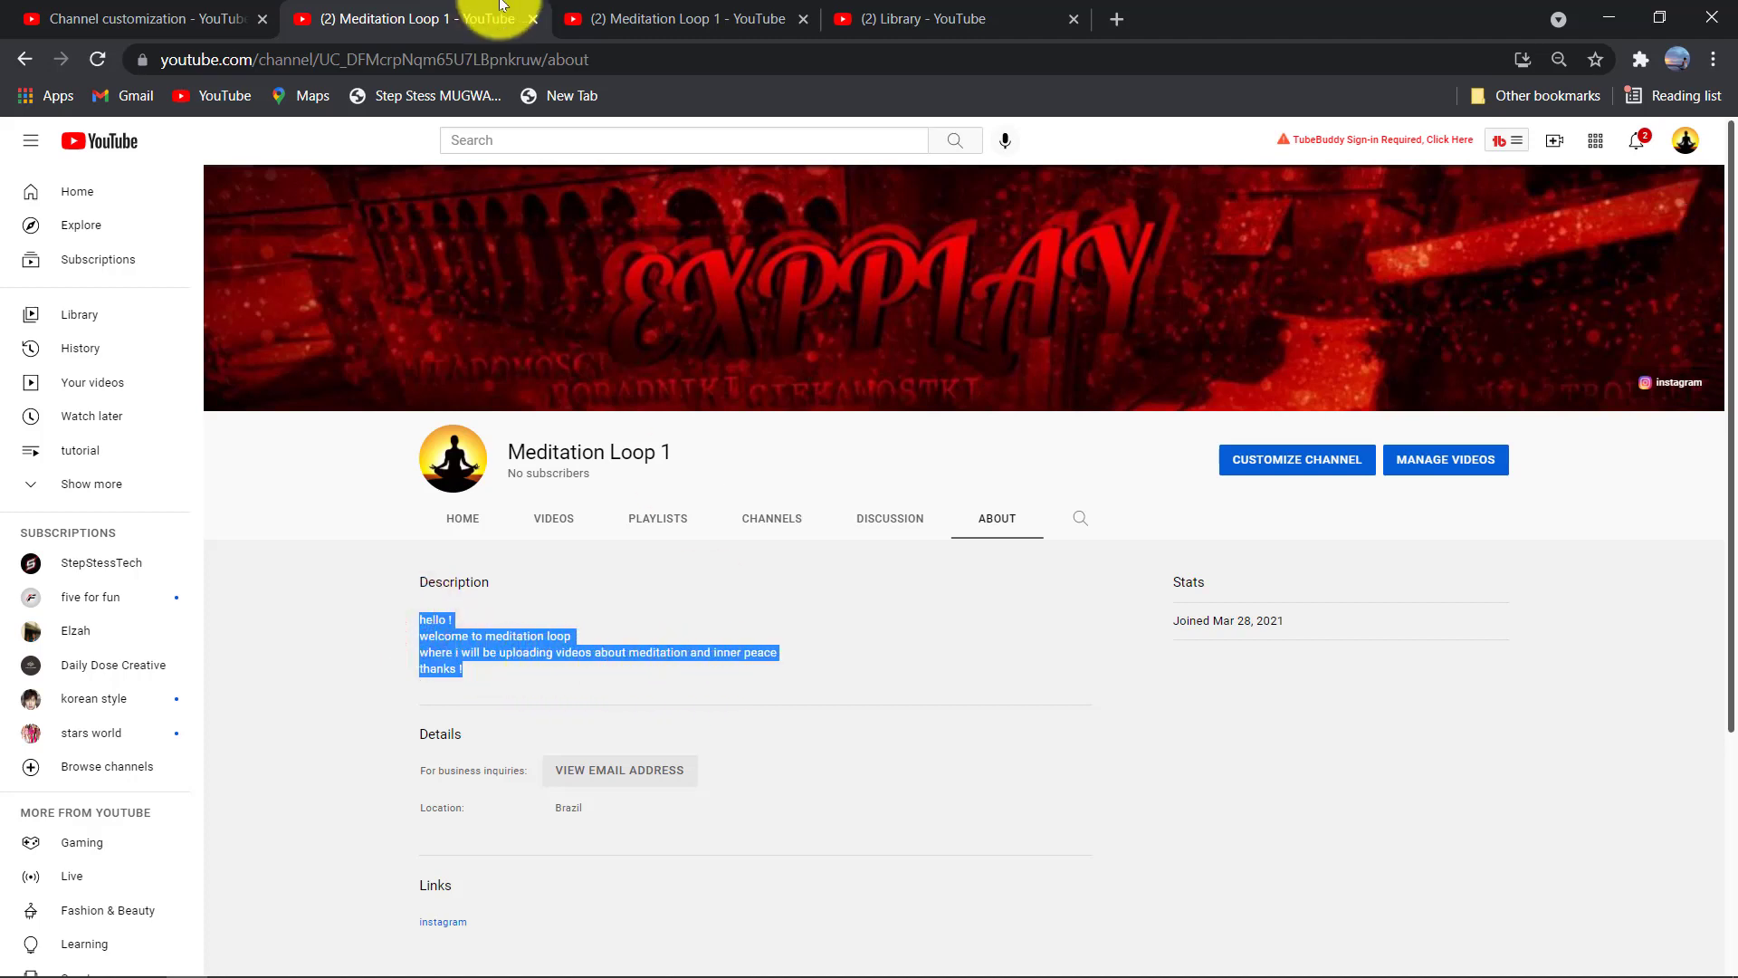
click(136, 18)
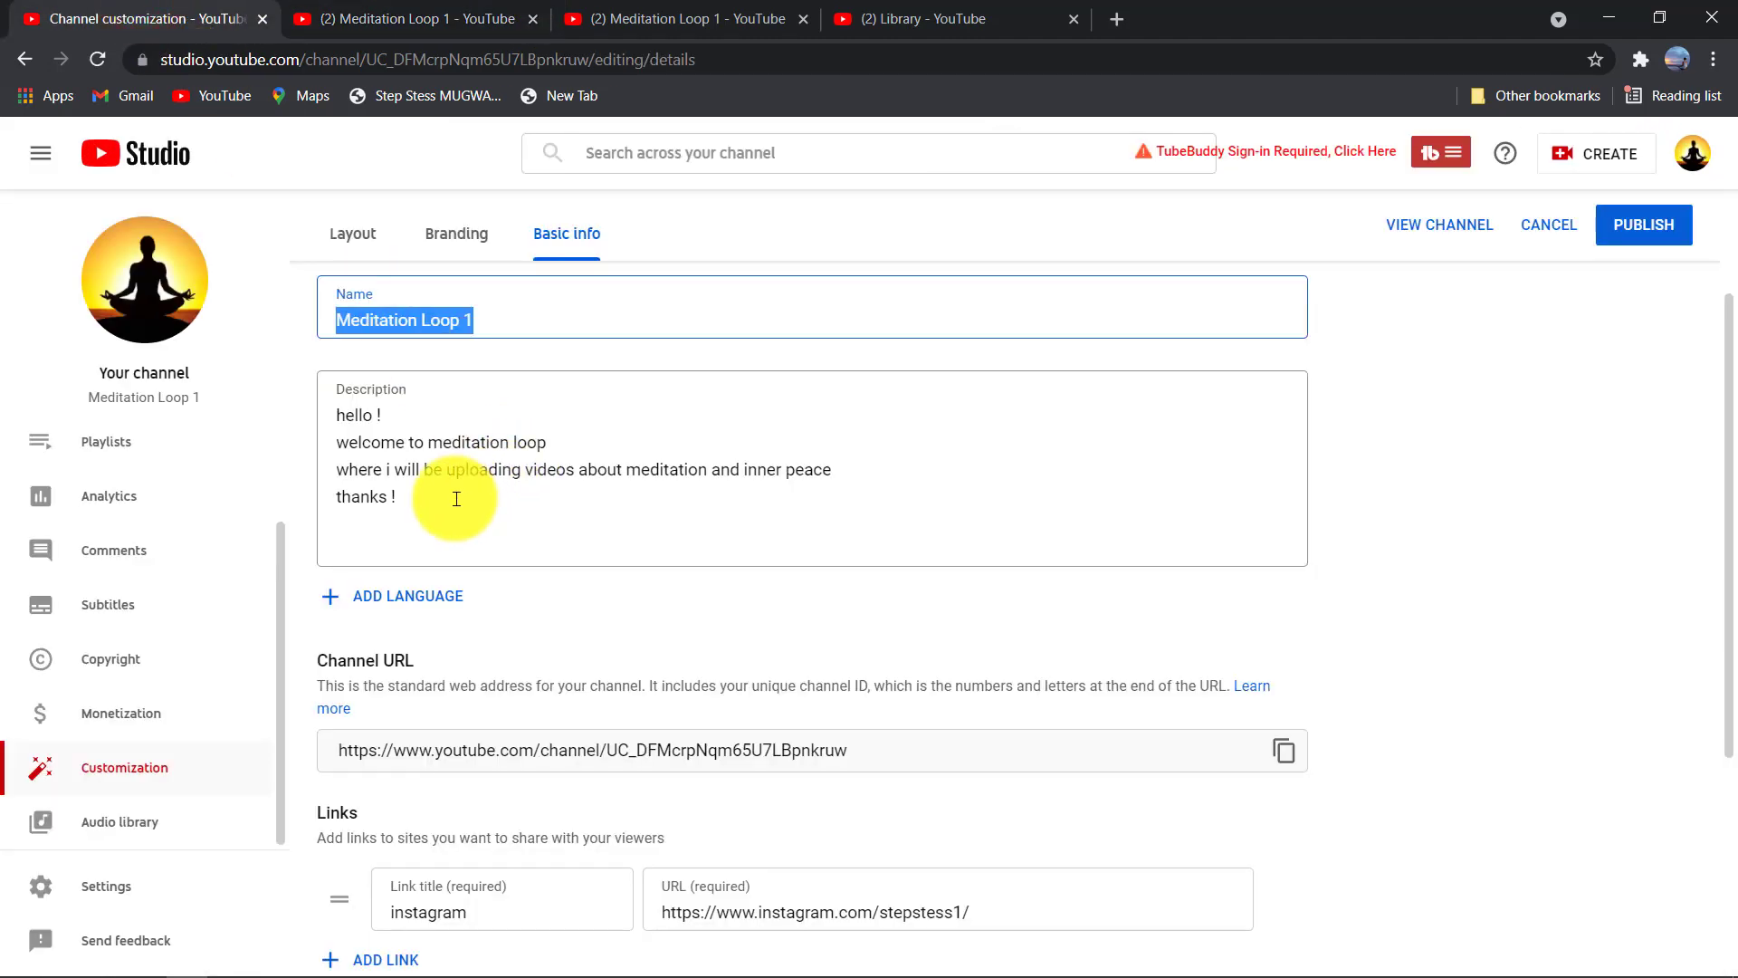
drag(454, 504, 311, 368)
click(477, 518)
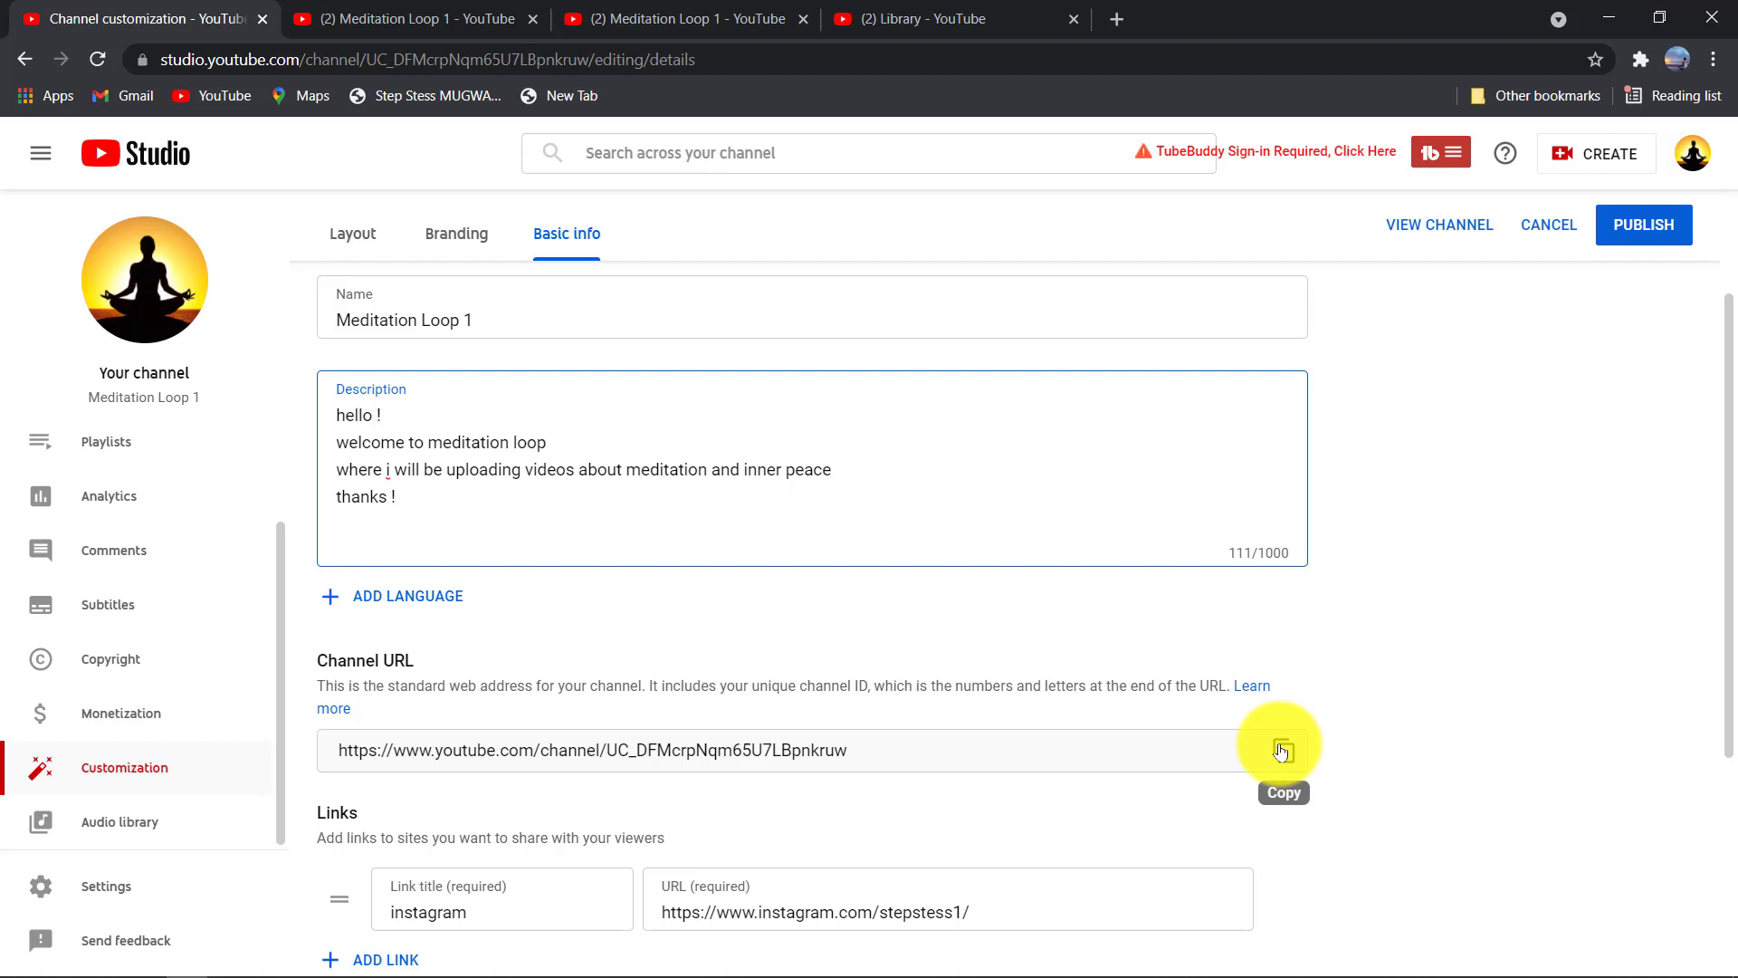
View the basic info links, test the instagram link on the public channel's banner, close the profile page and return to the links
drag(1726, 522, 1715, 725)
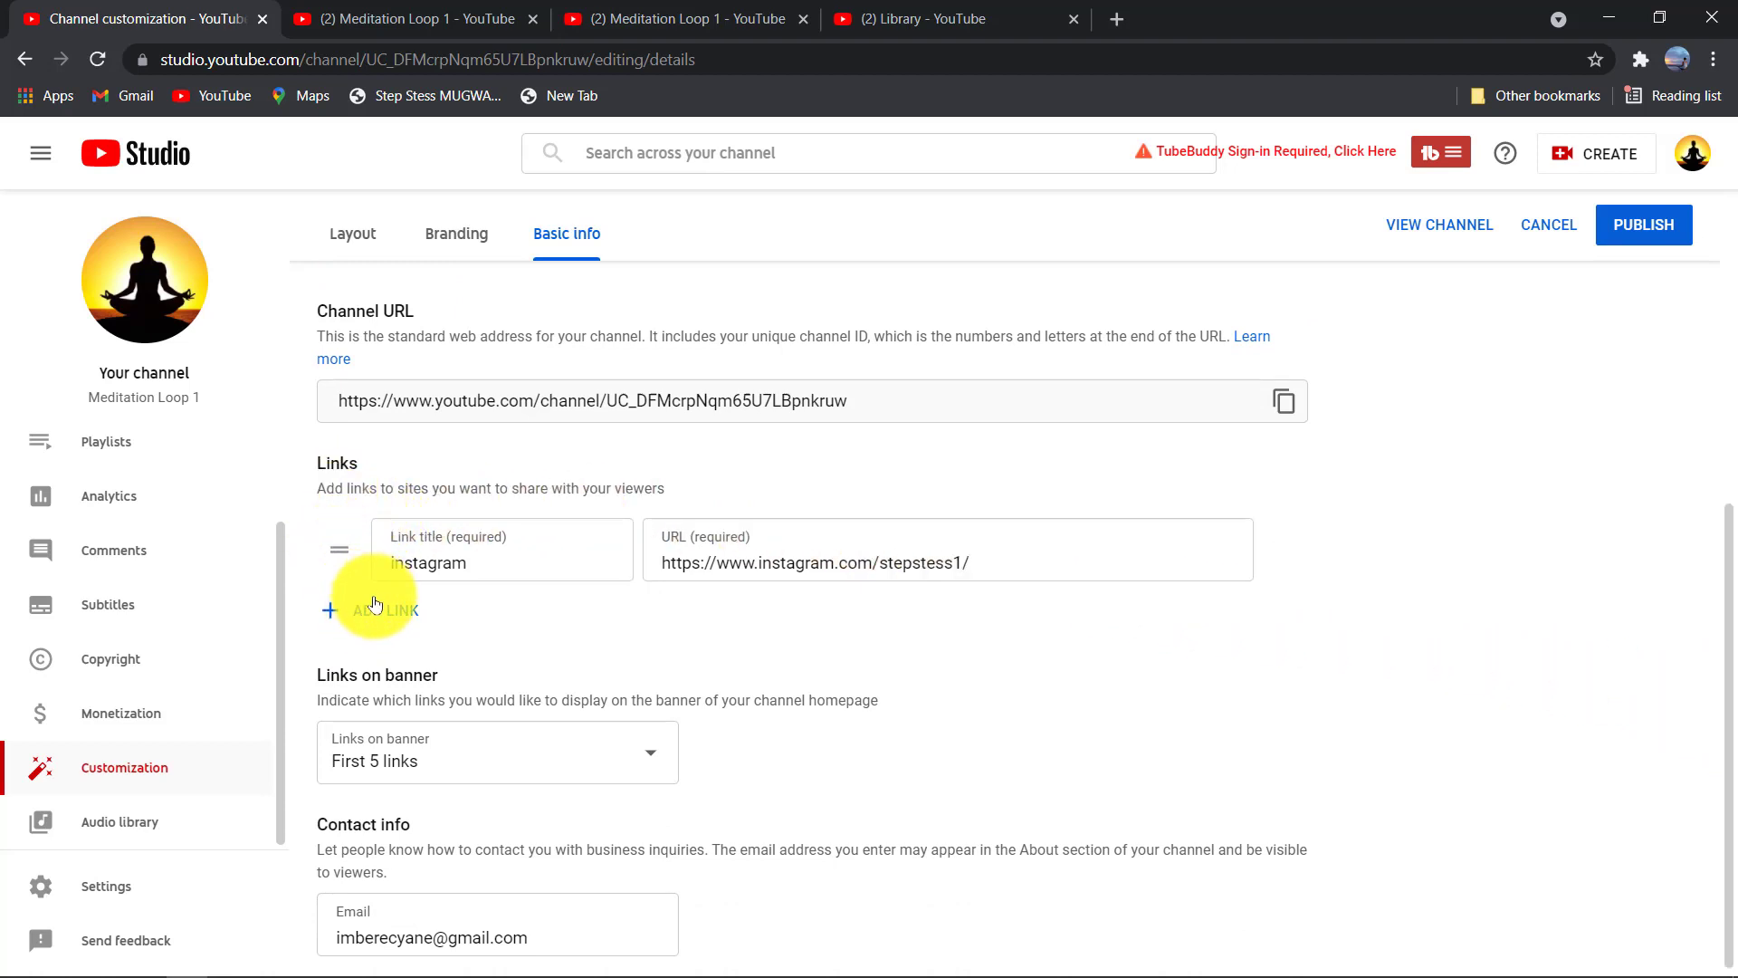
click(398, 19)
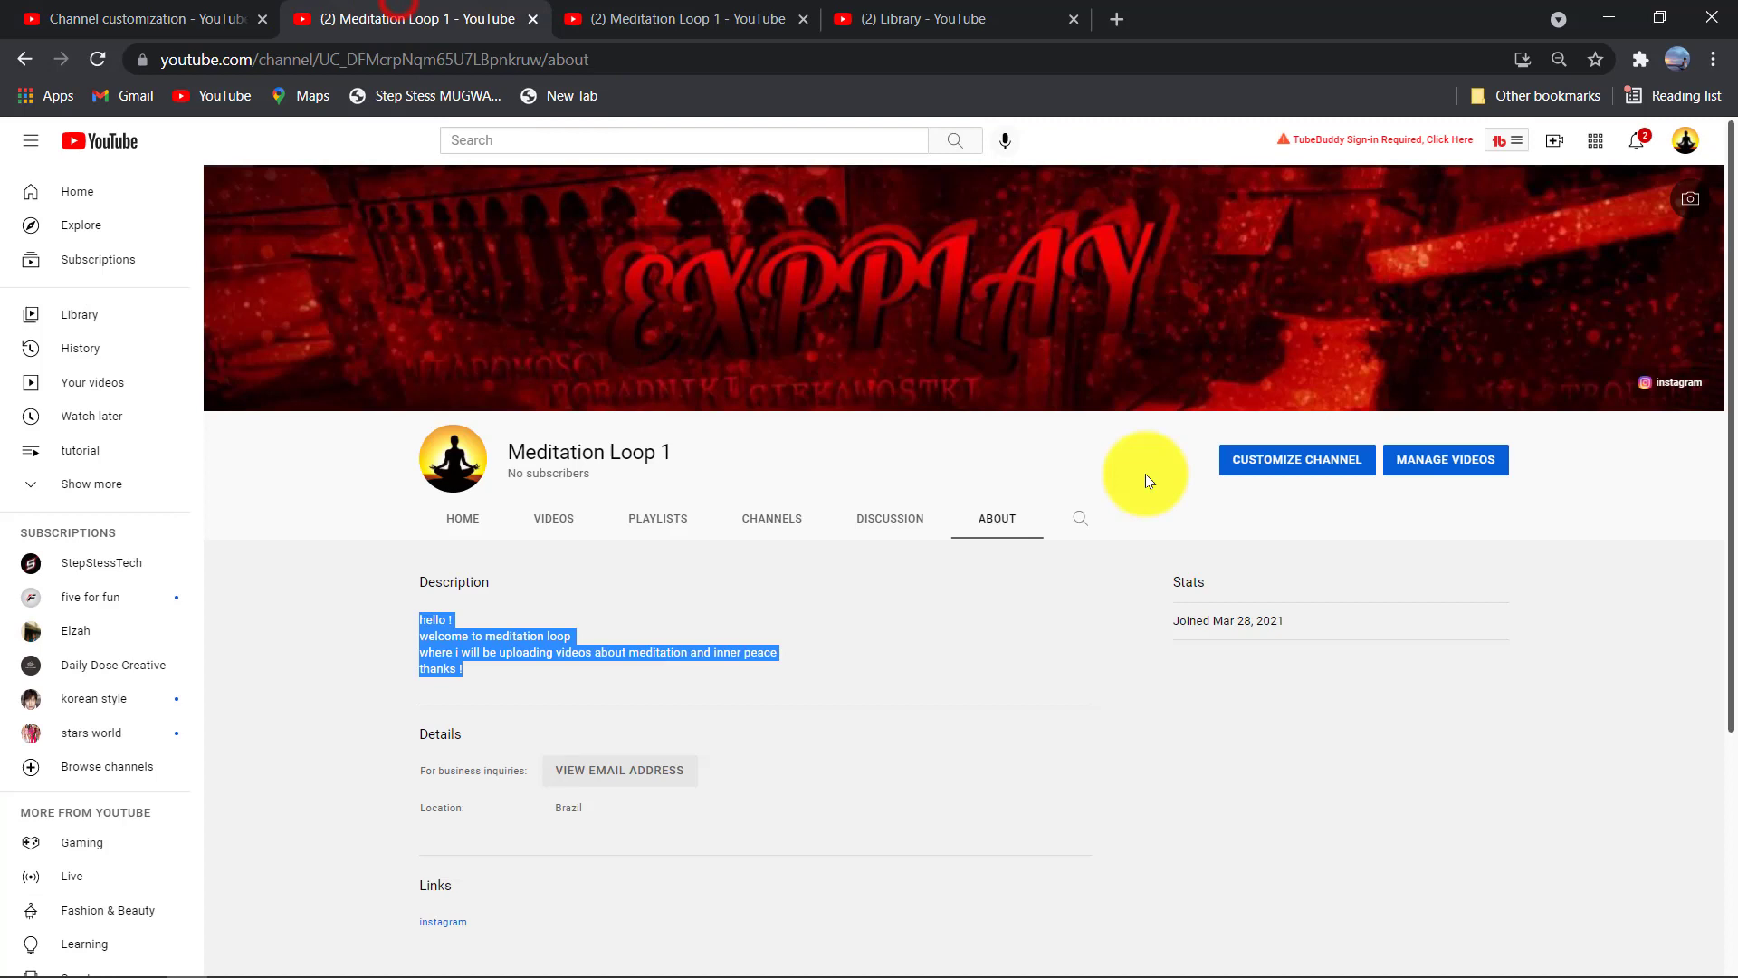
click(1661, 389)
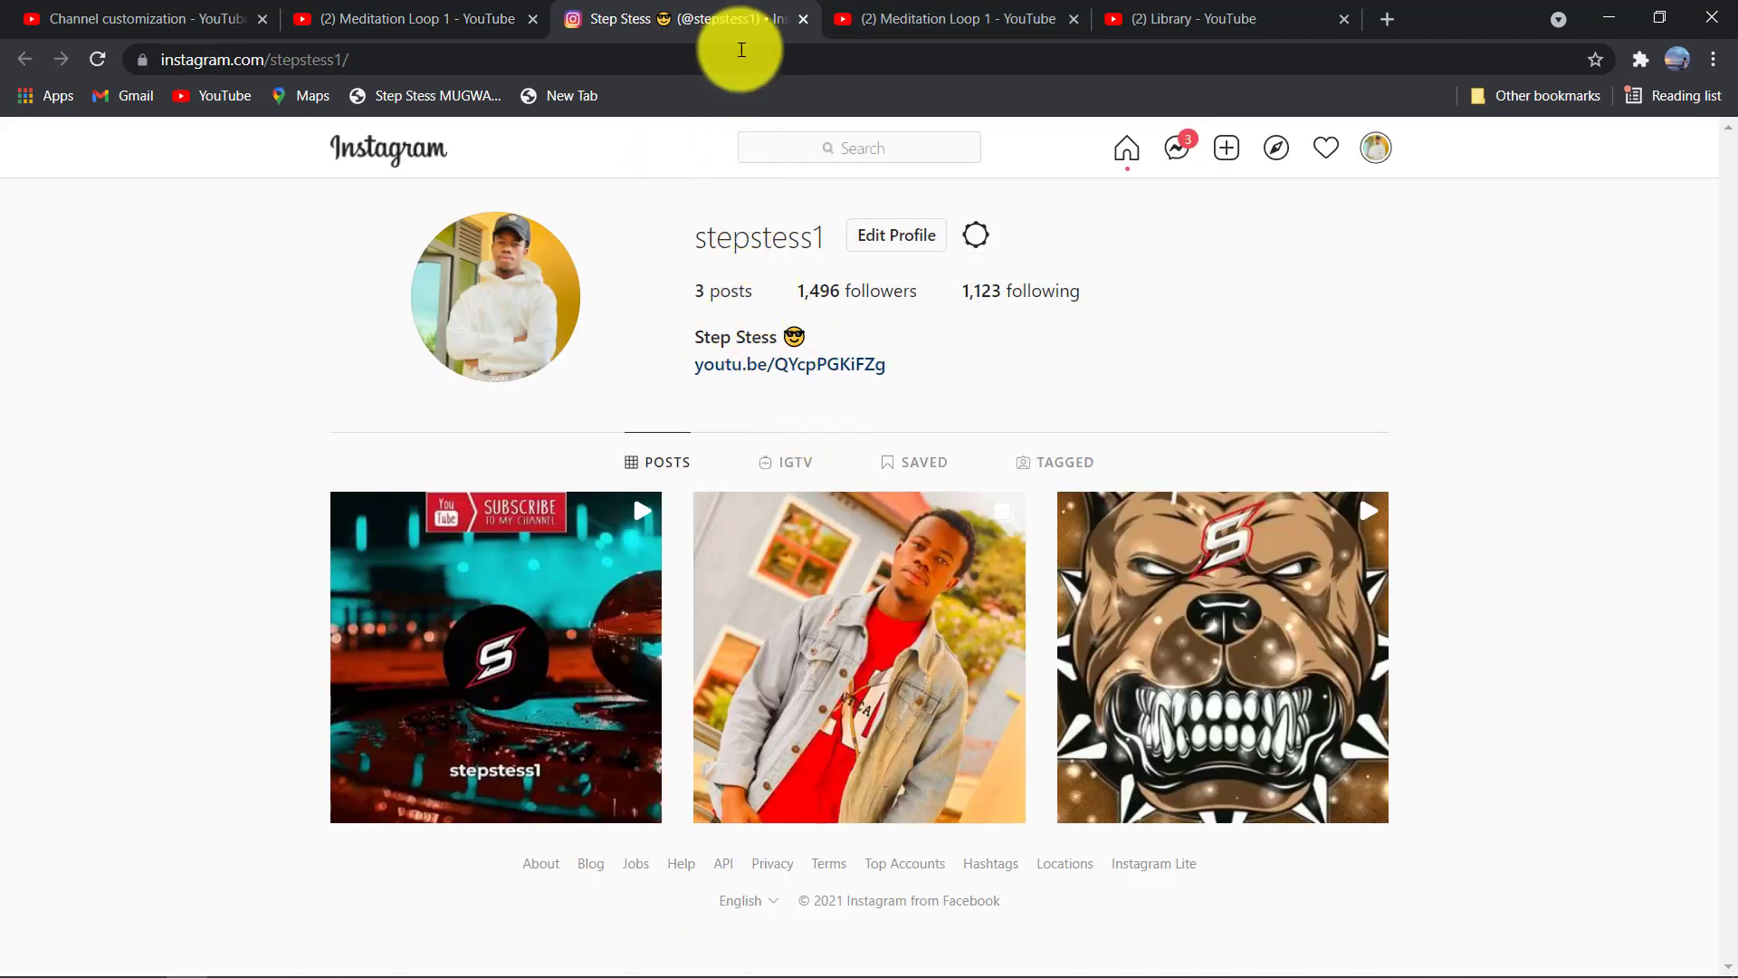
click(803, 18)
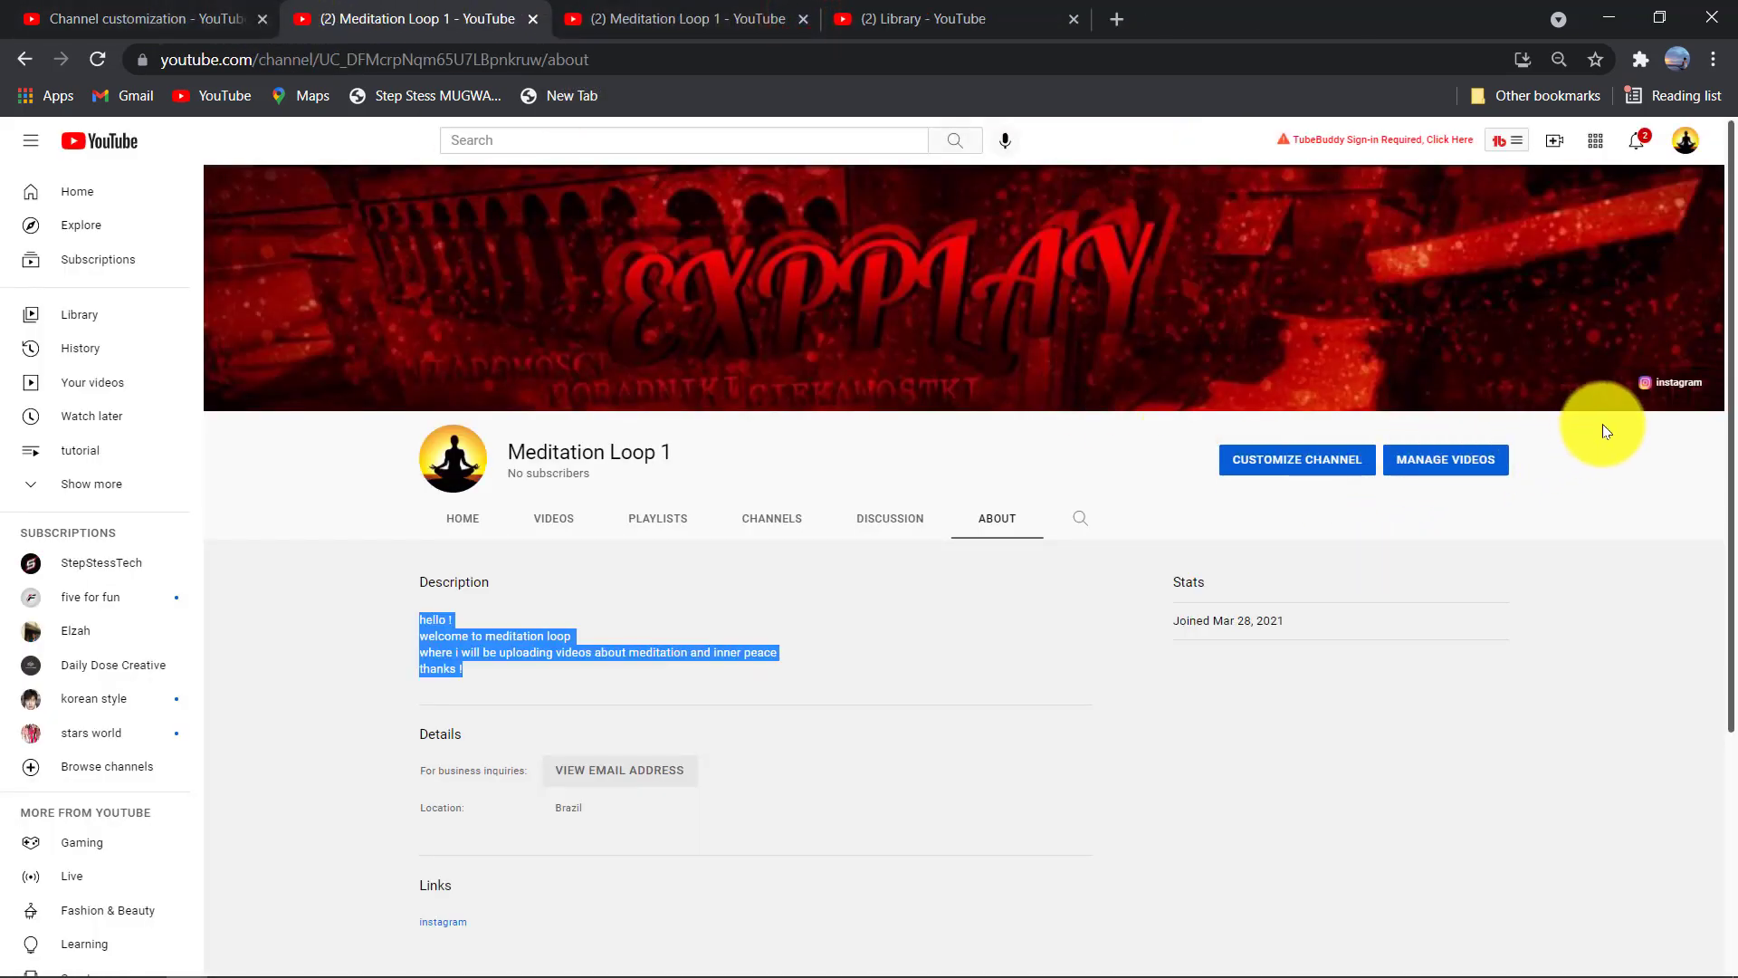
click(136, 18)
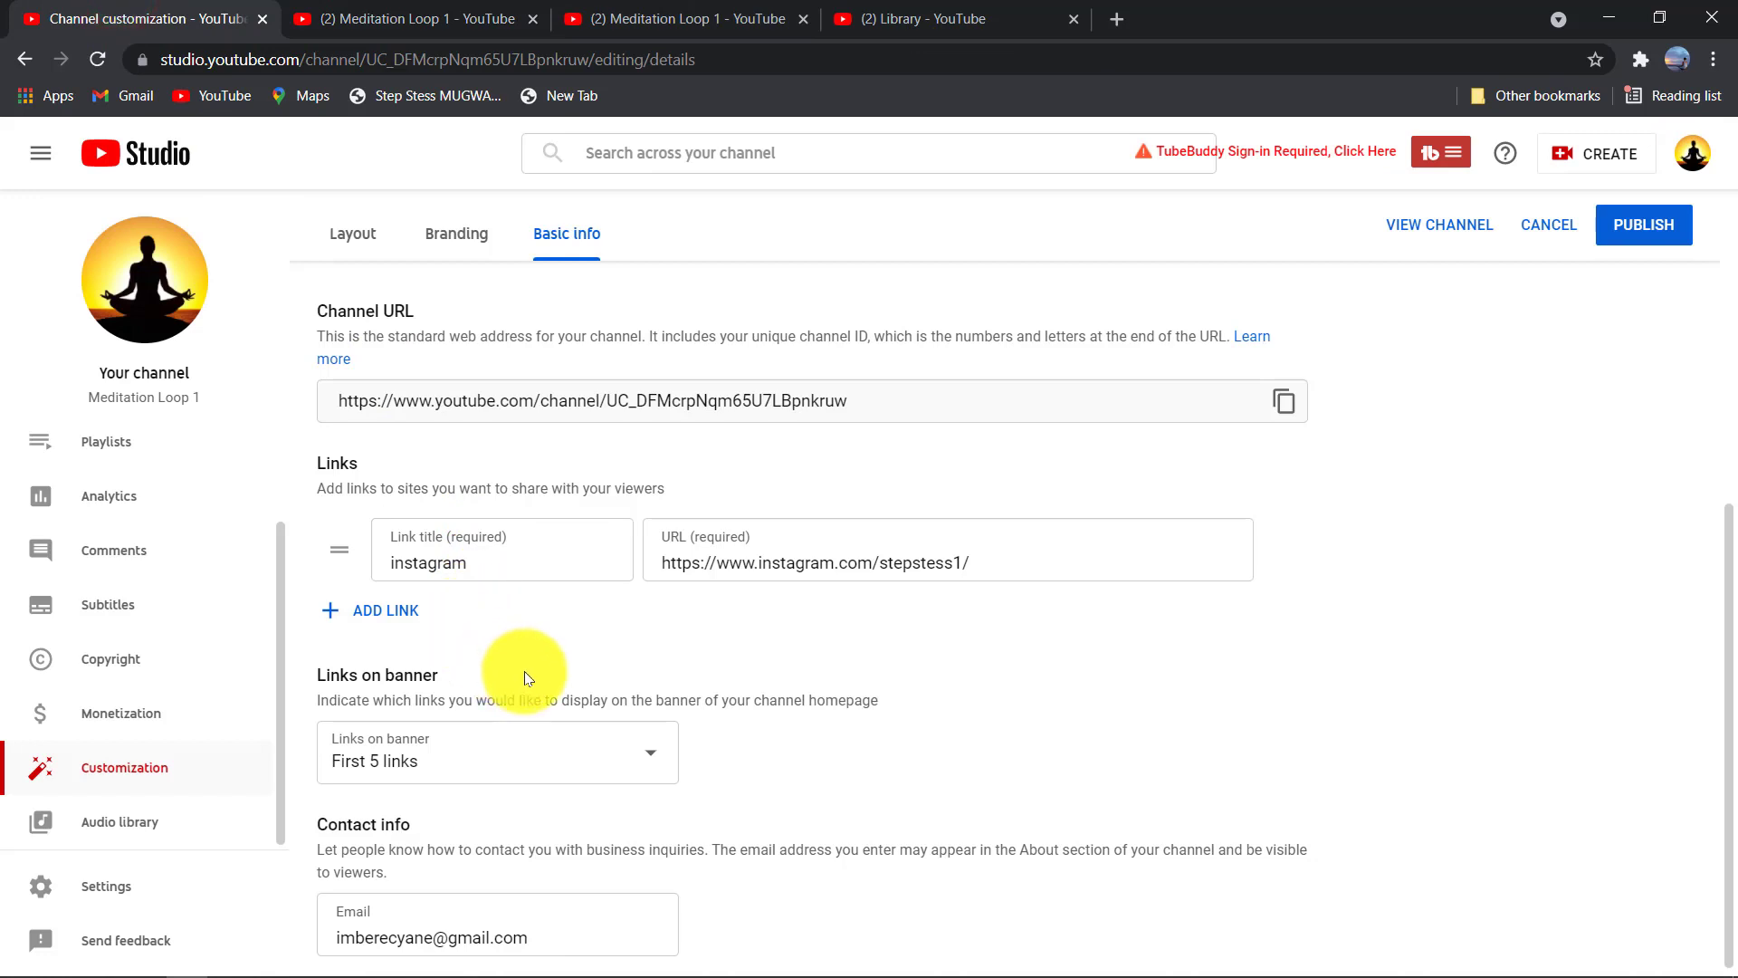
Try adding a second link below the instagram link, check the public channel page, and remove the unfinished entry
click(371, 620)
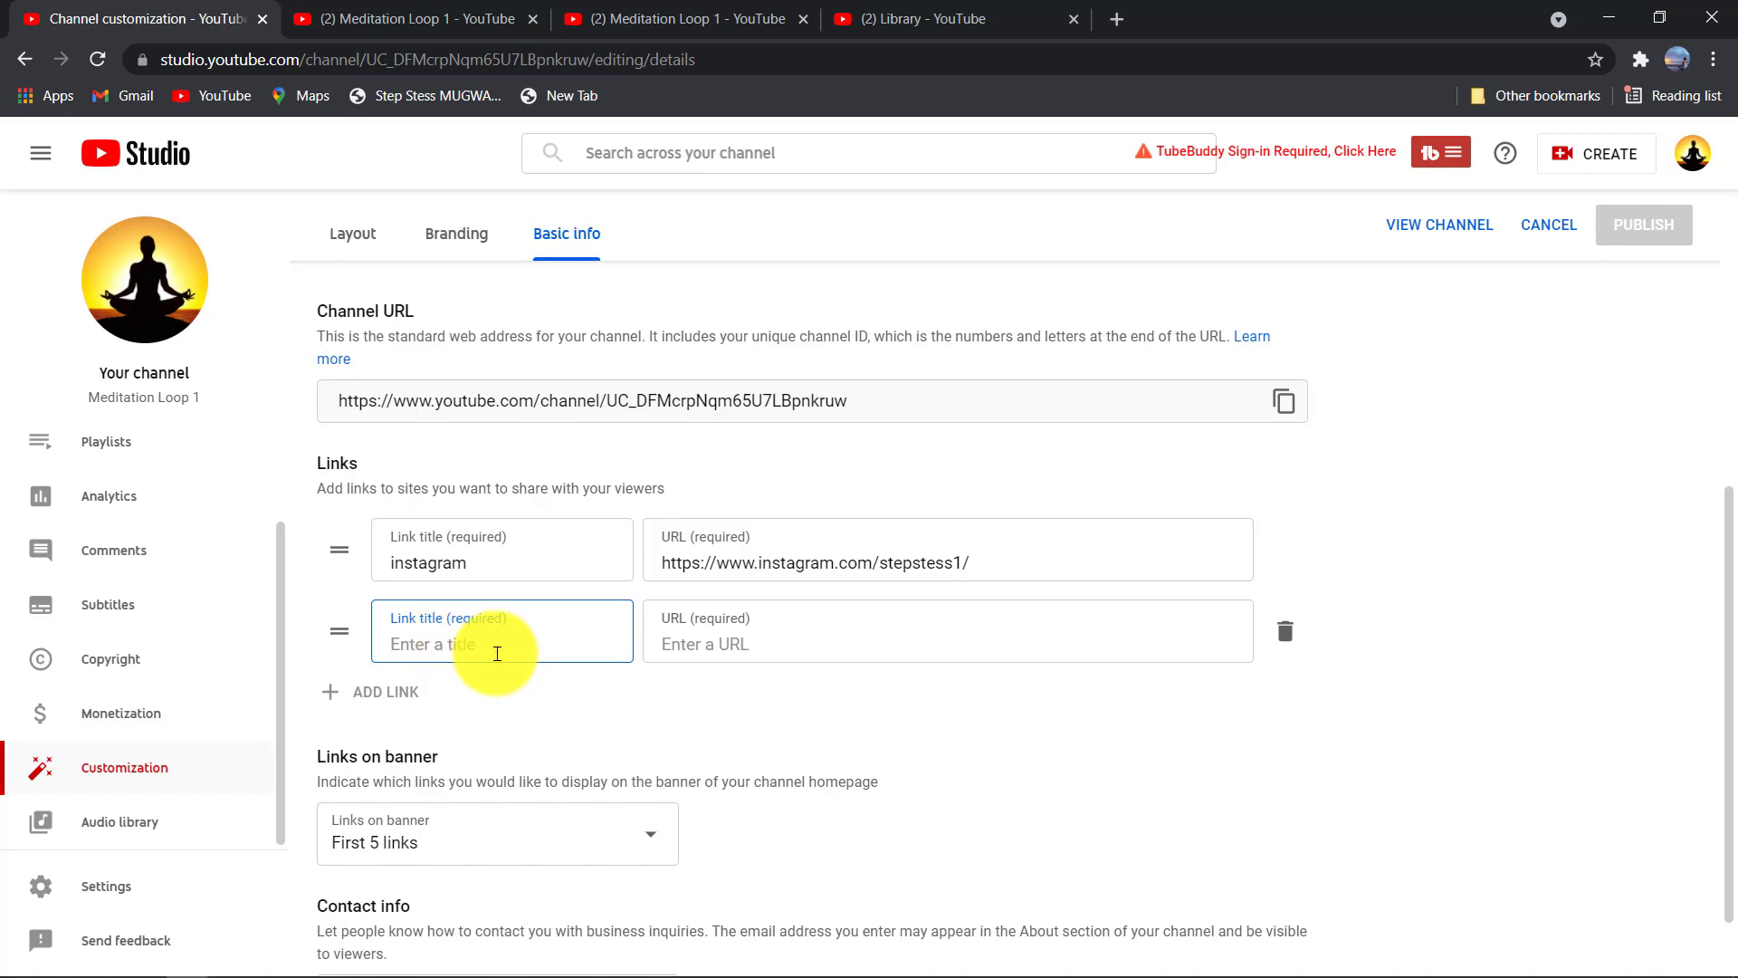
click(724, 642)
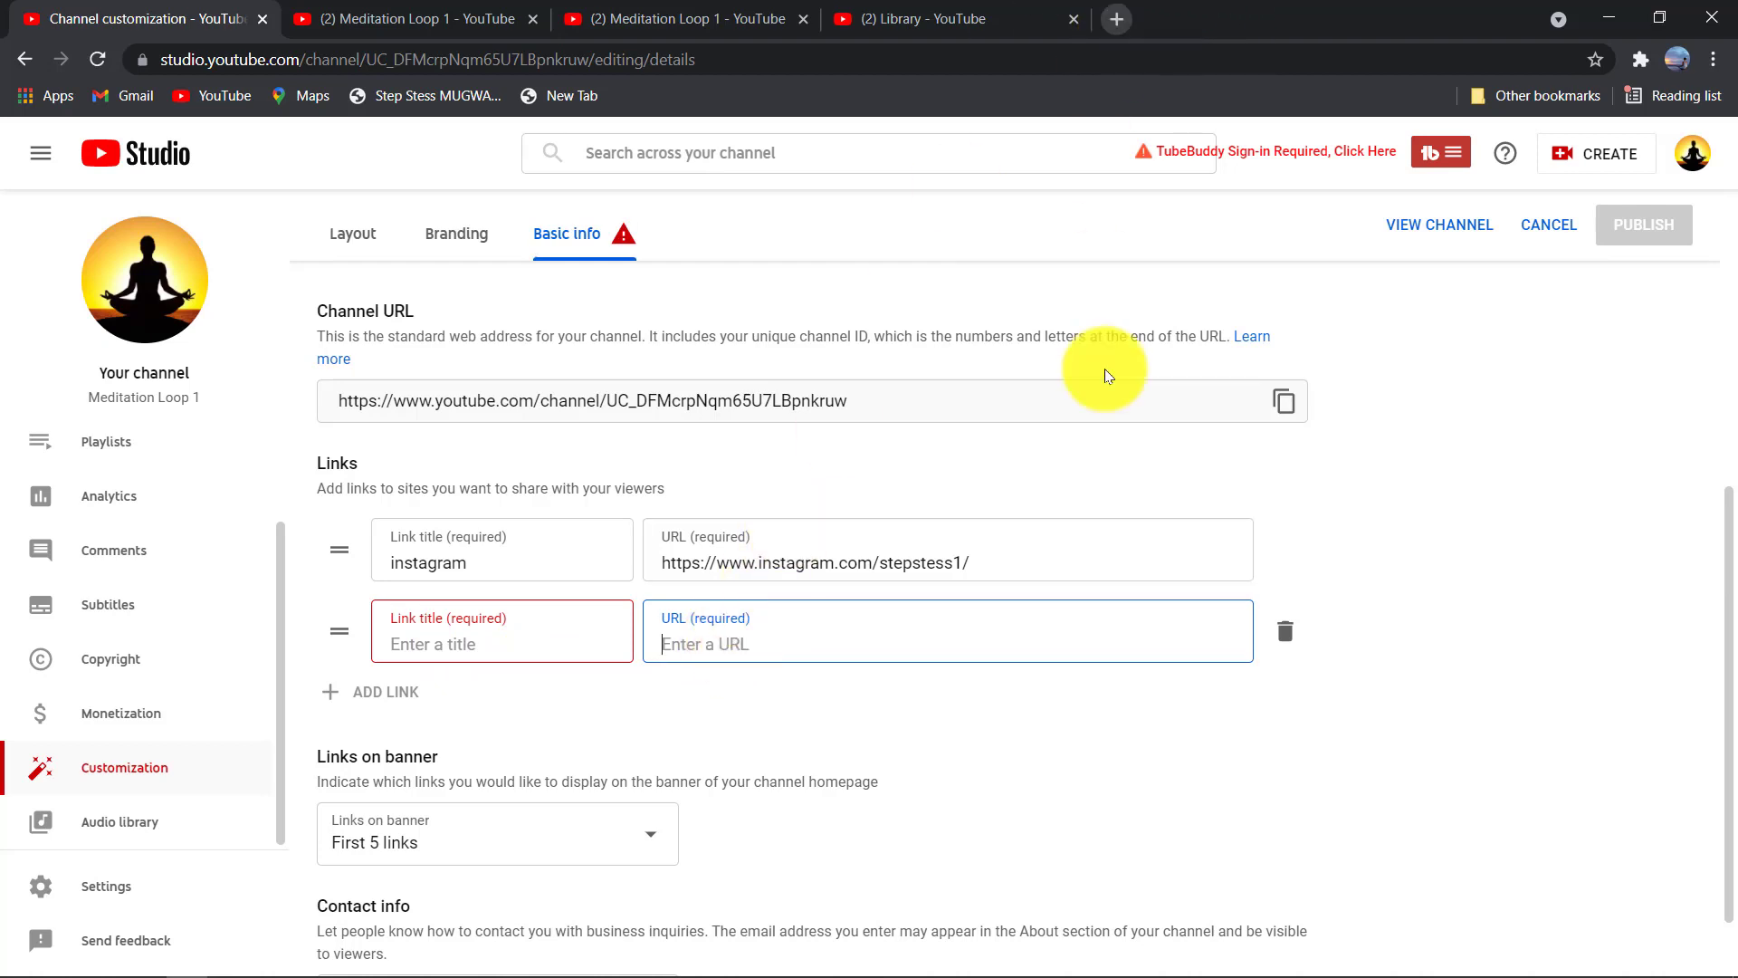
text(uu)
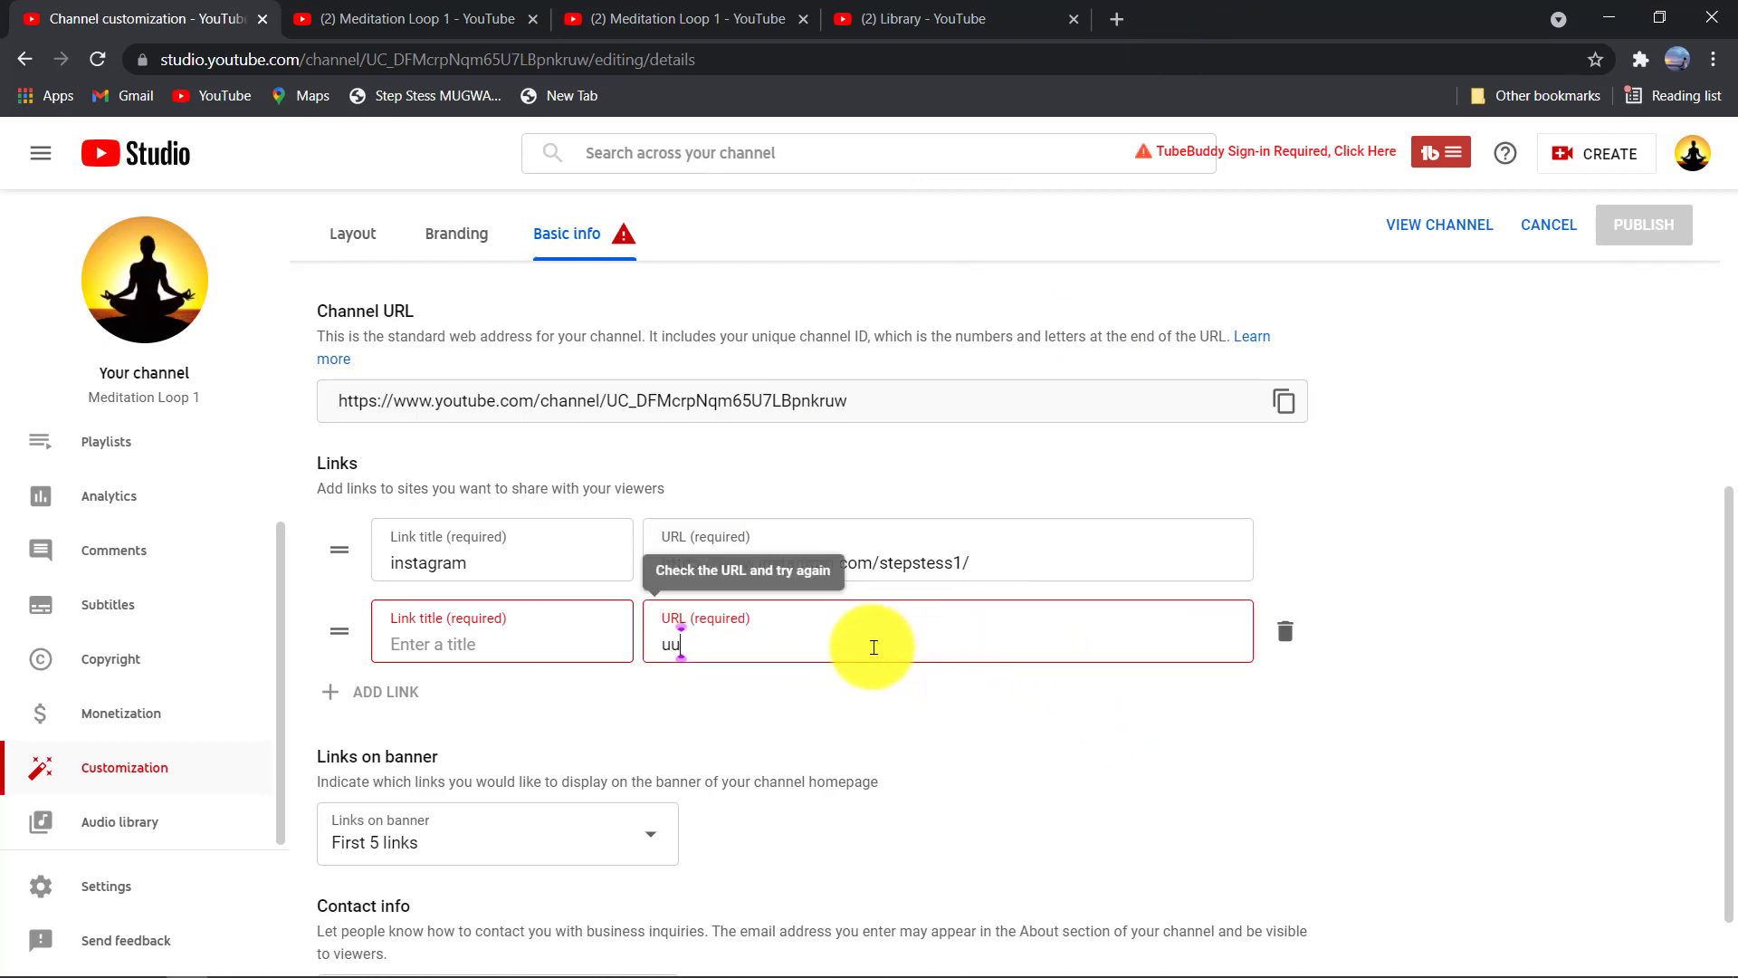
key(BackSpace)
key(BackSpace)
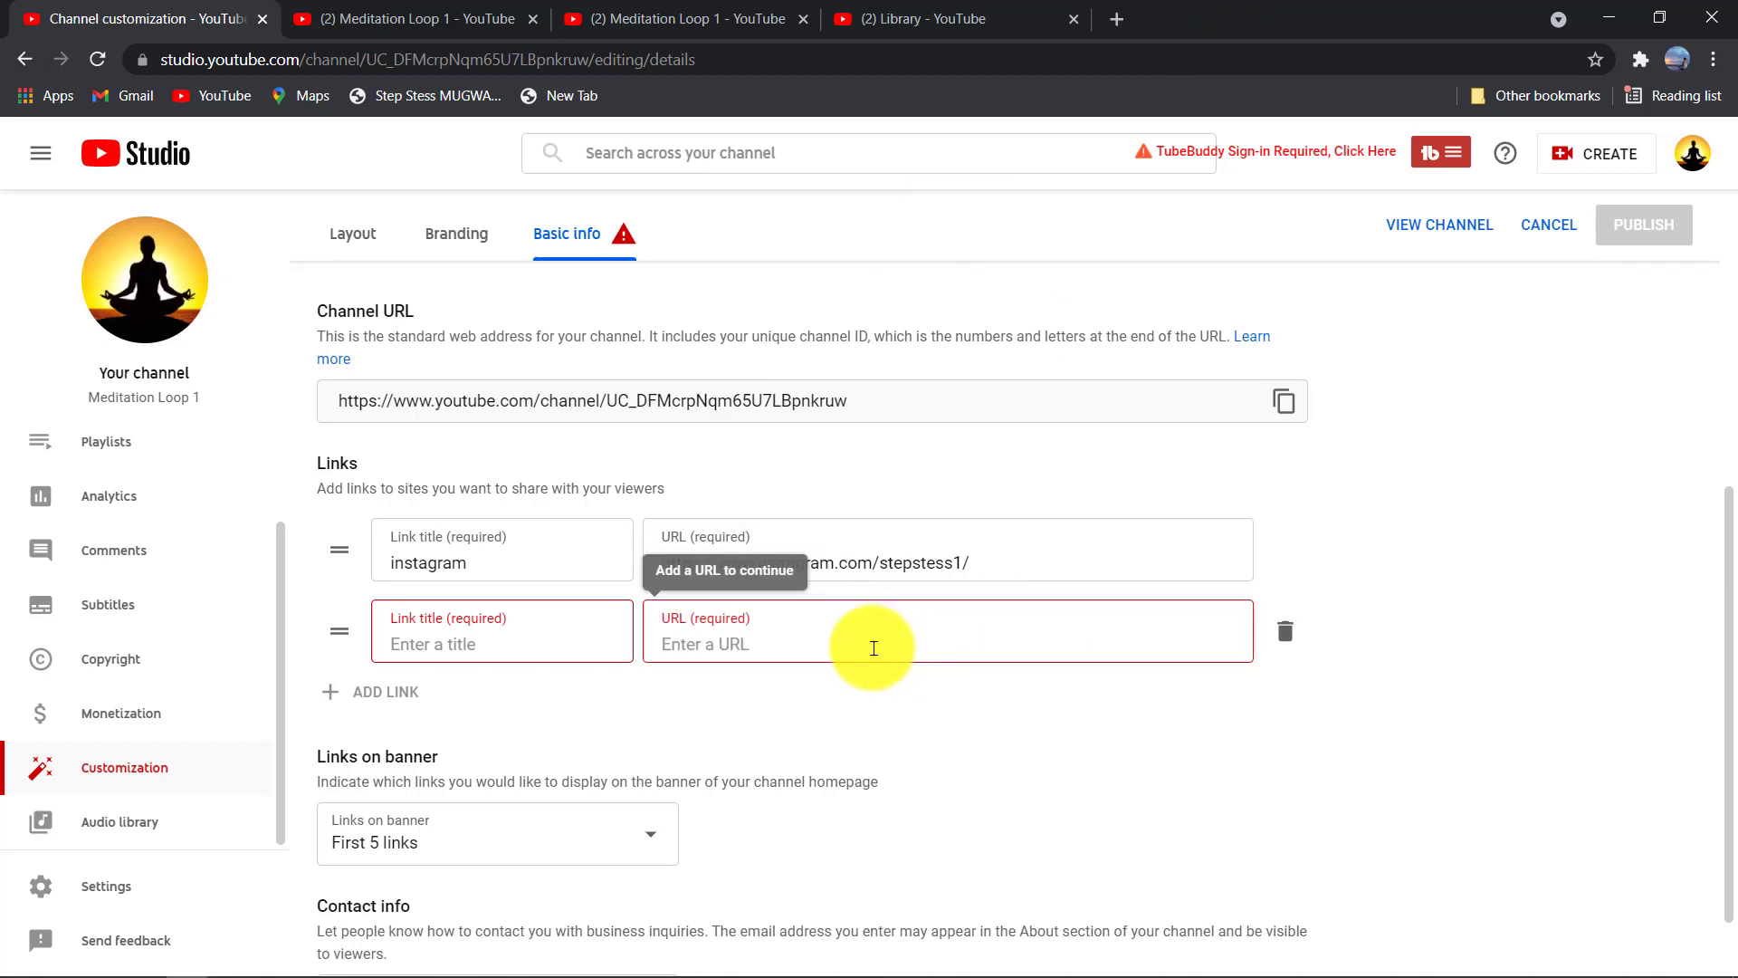
click(412, 16)
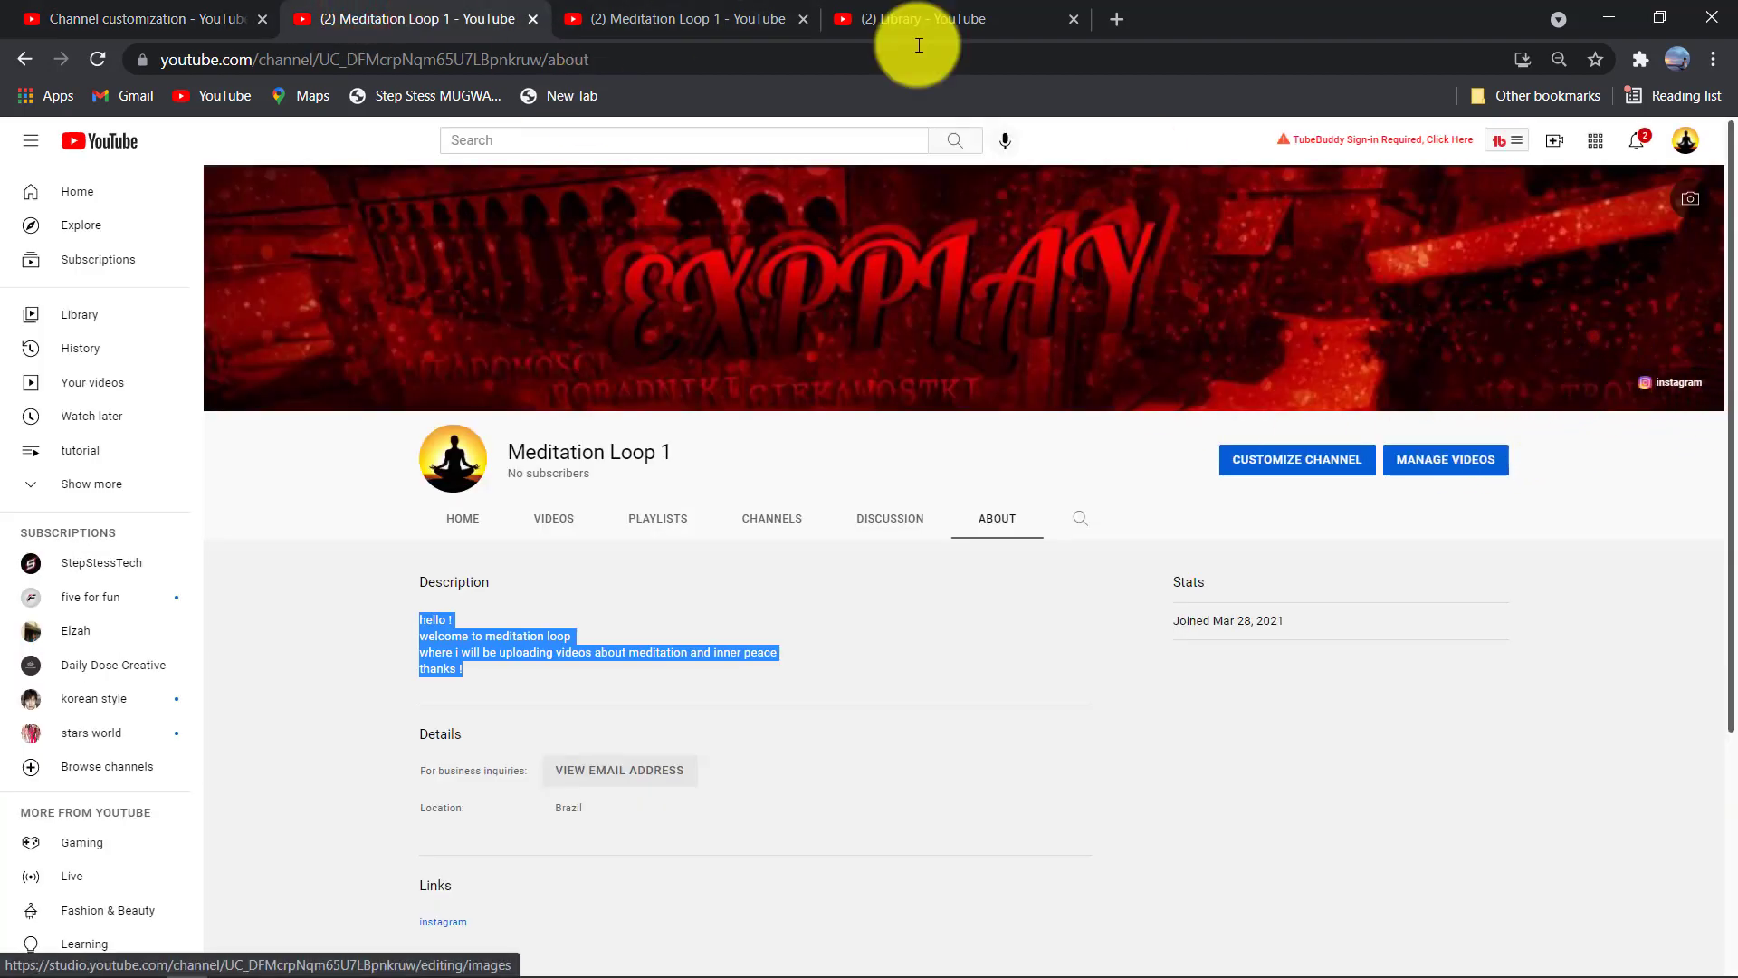
click(105, 18)
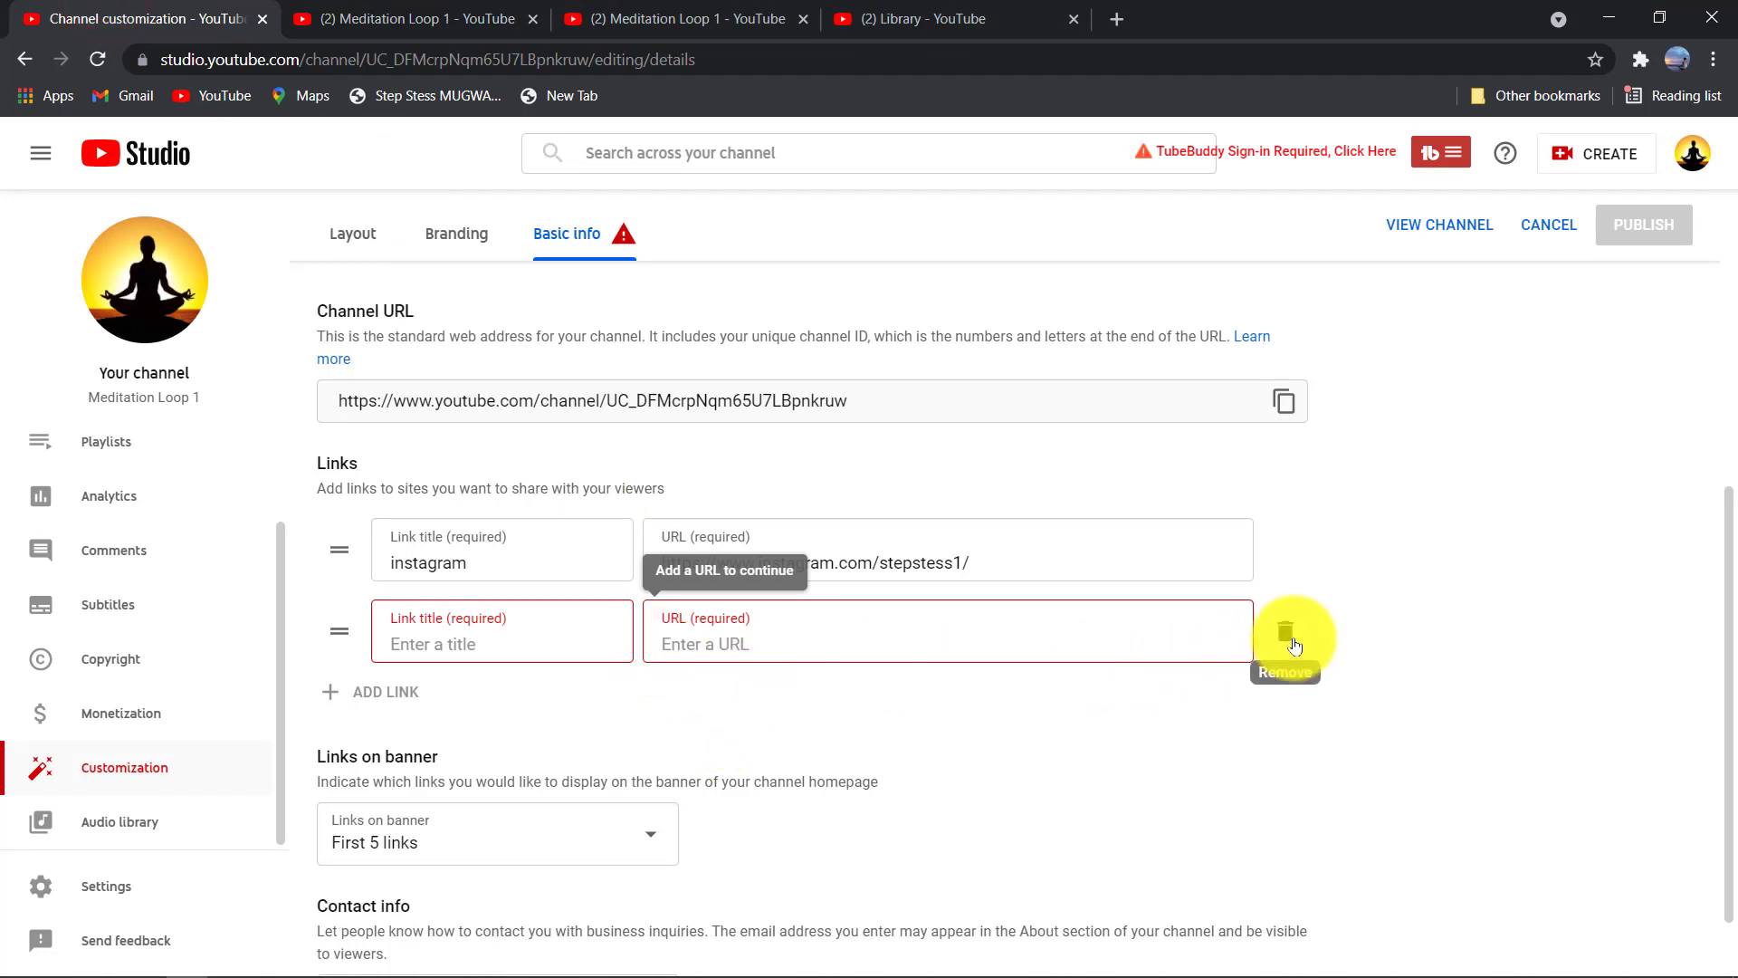
click(1294, 646)
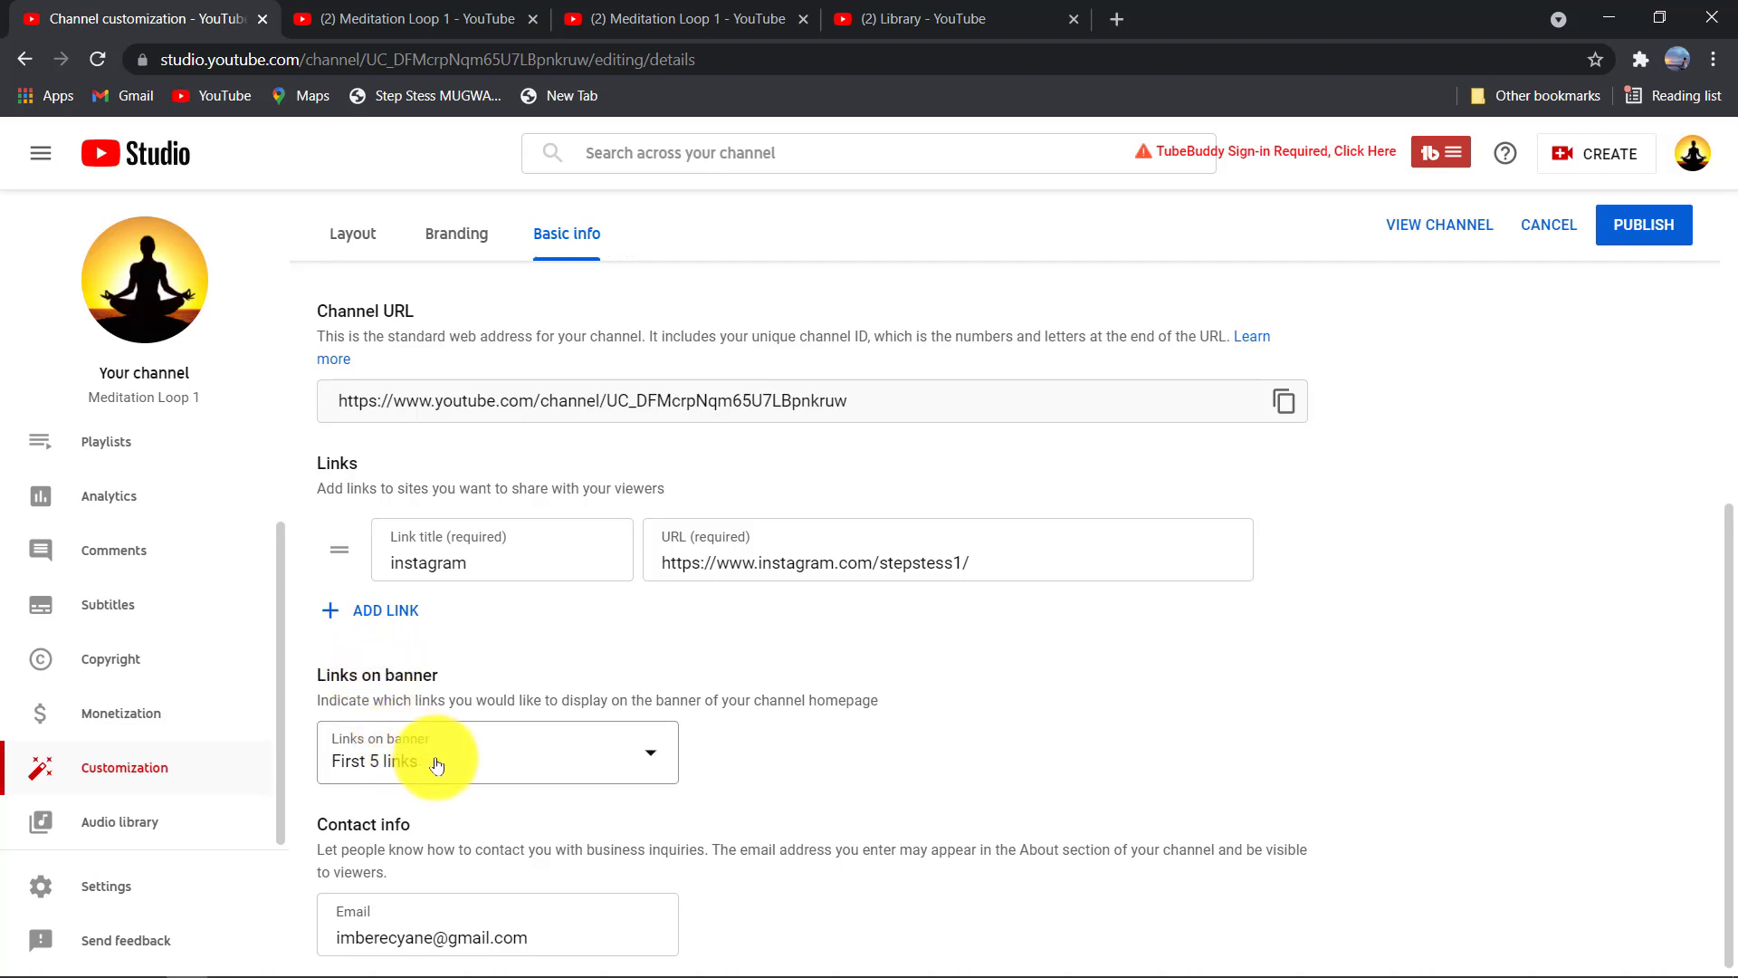
Check the links-on-banner choices and the contact info, and publish the channel's basic info changes
click(437, 766)
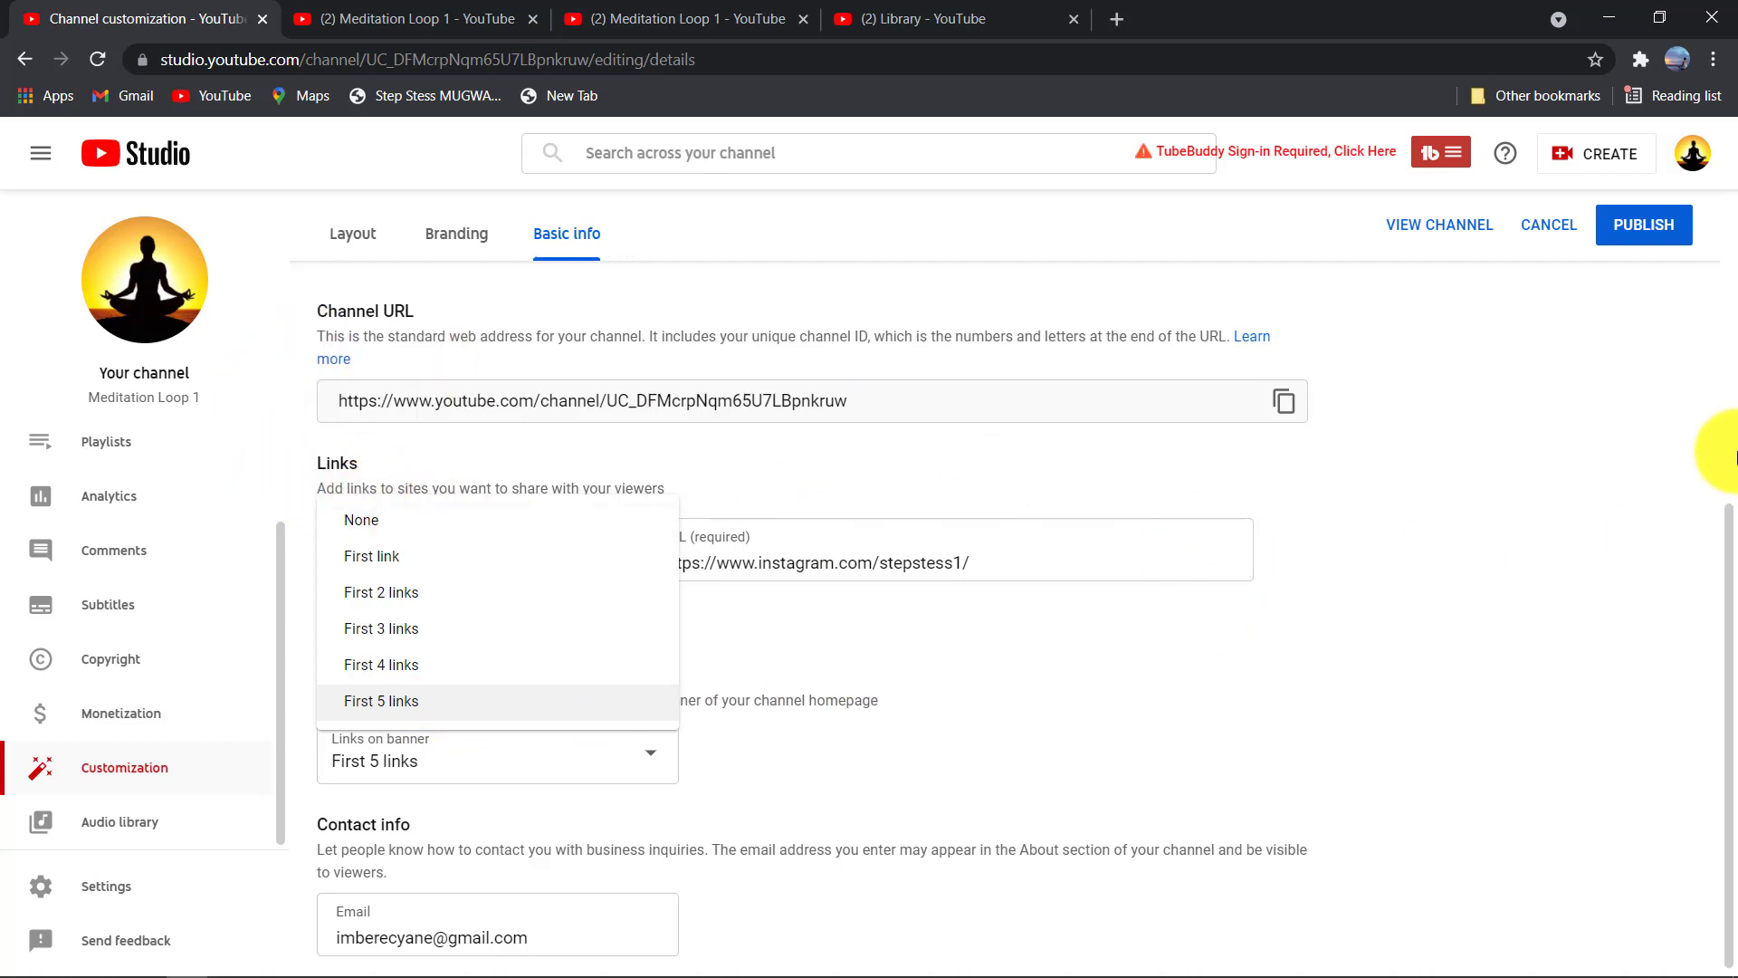
click(1433, 634)
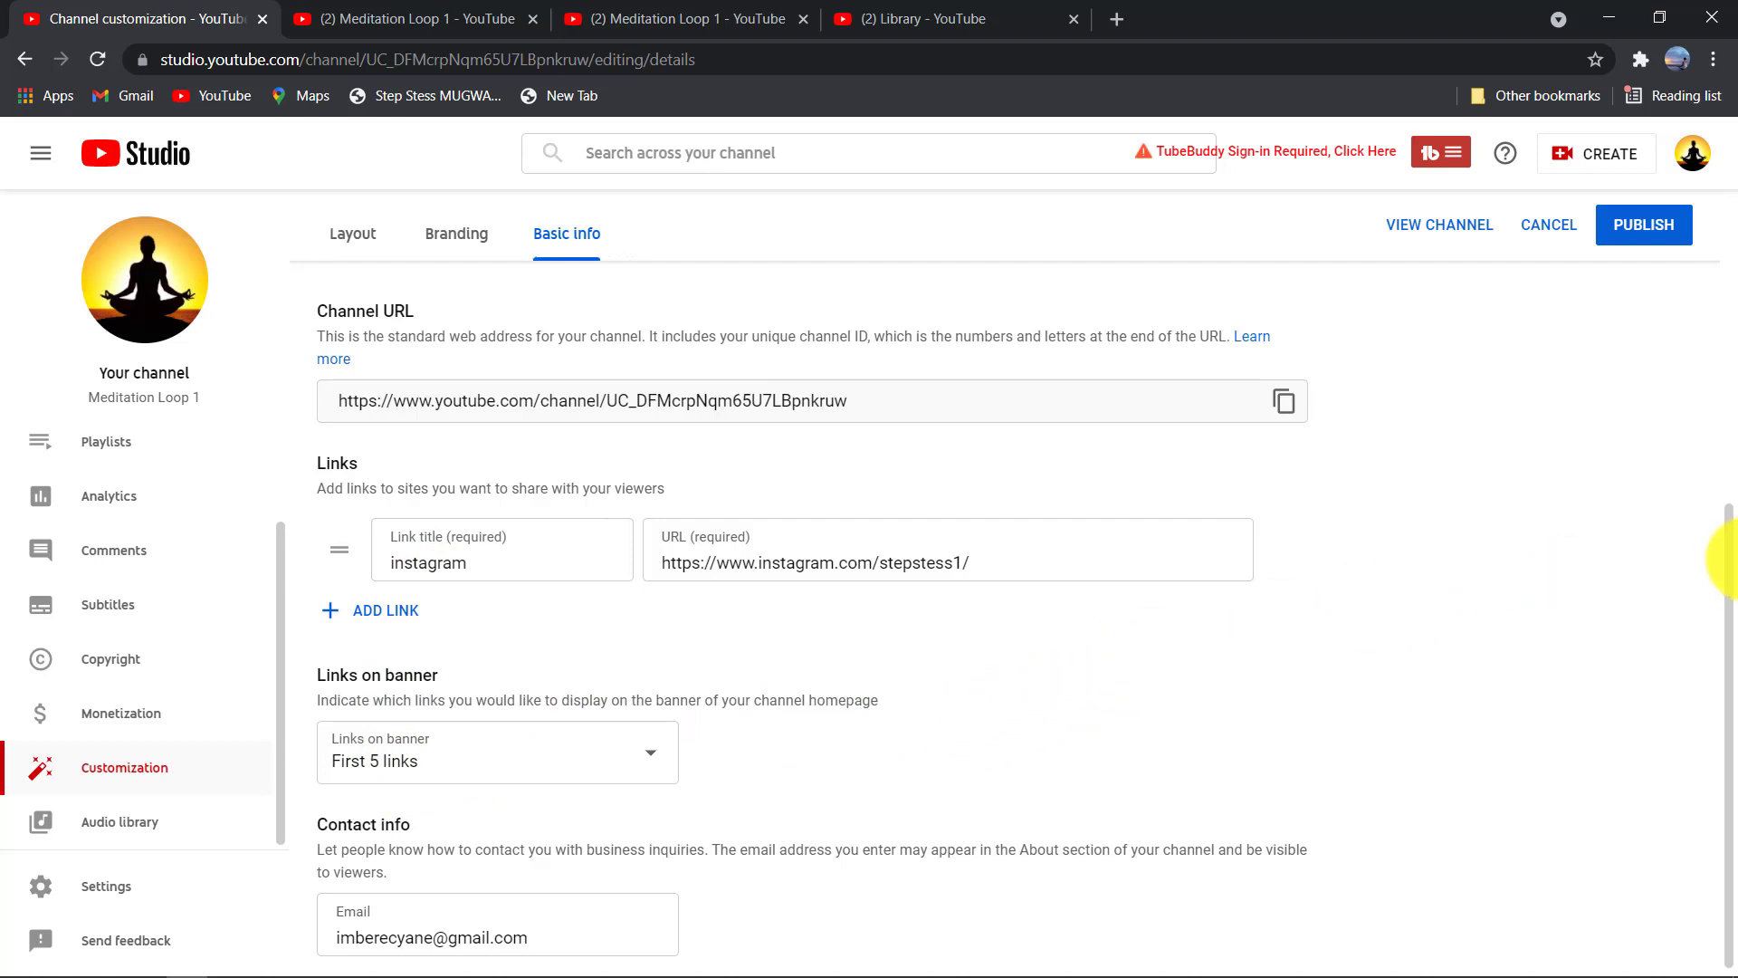
drag(1720, 559, 1720, 564)
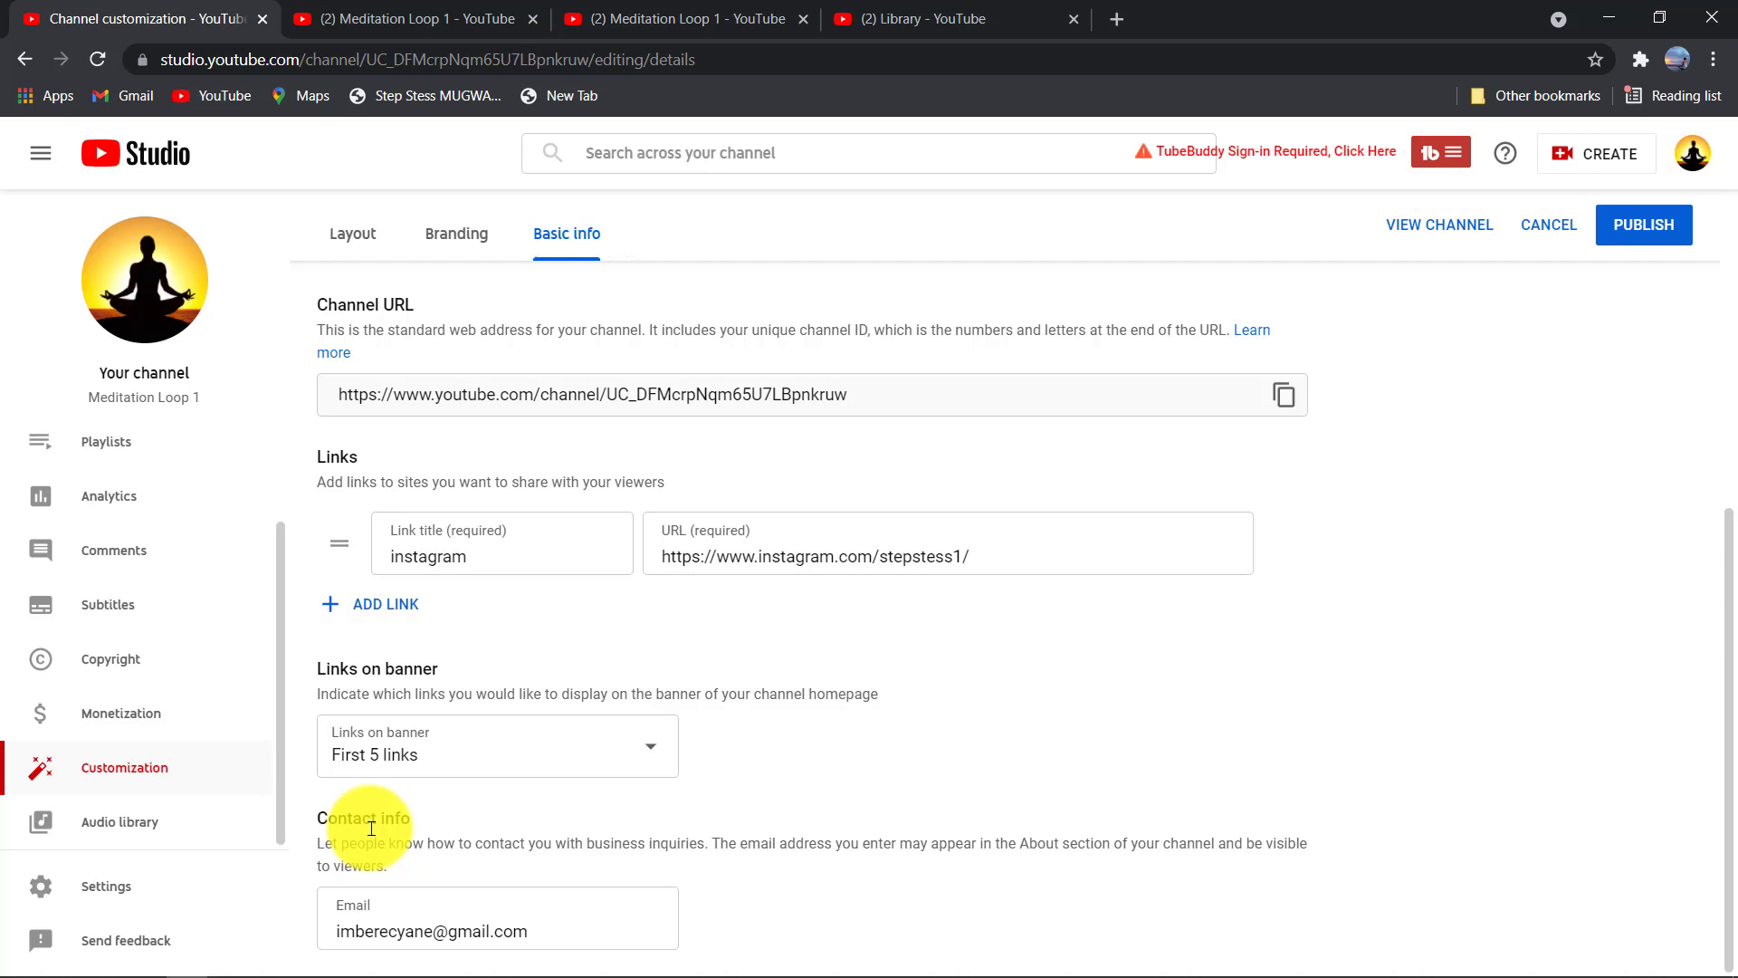
drag(1725, 539, 1725, 116)
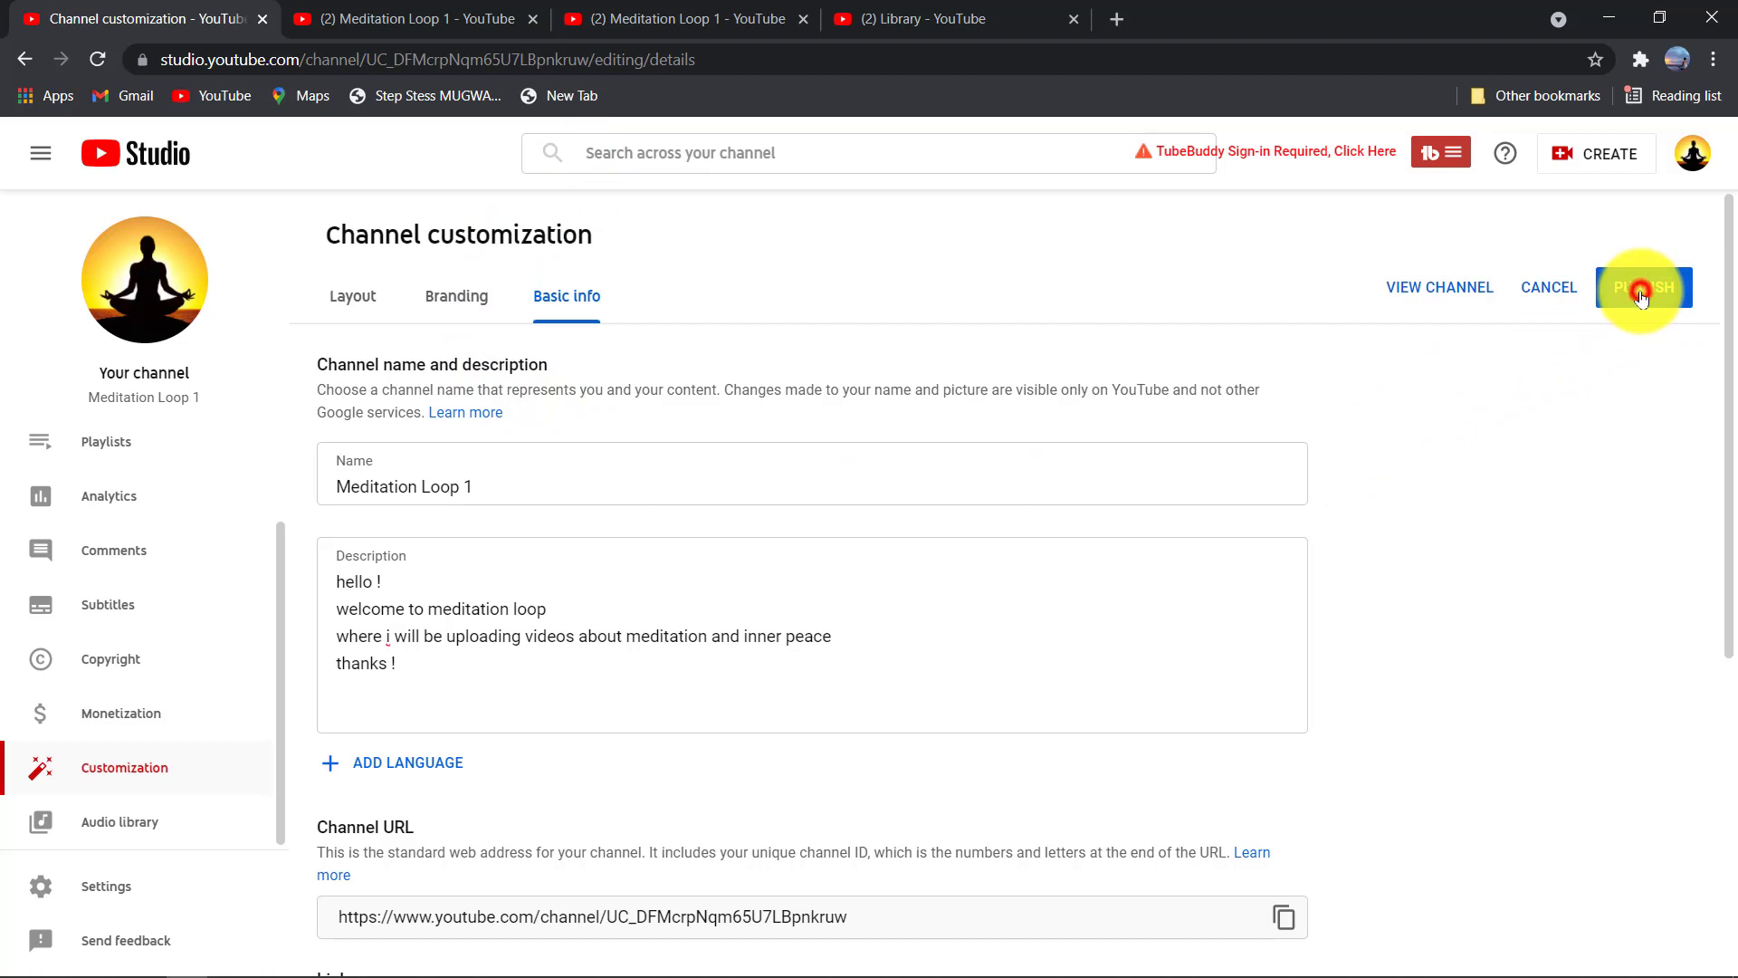
click(1641, 295)
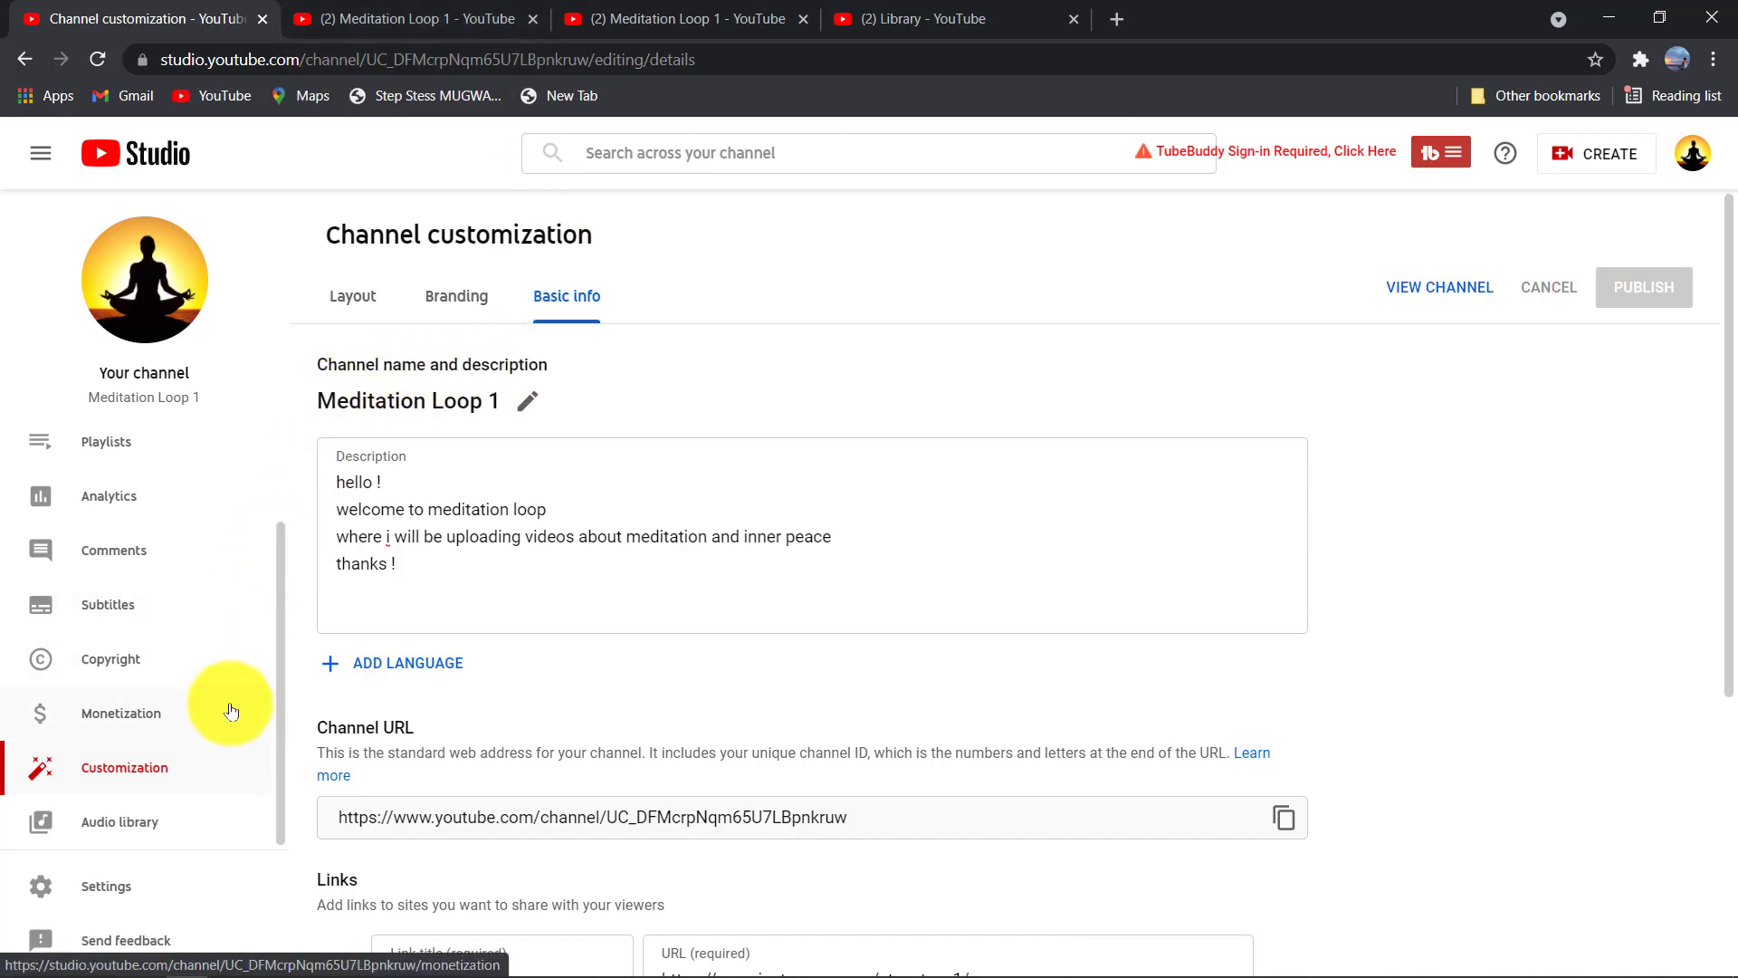
Revisit the customization layout, go to the audio library and filter the free music by the Dark mood
click(335, 292)
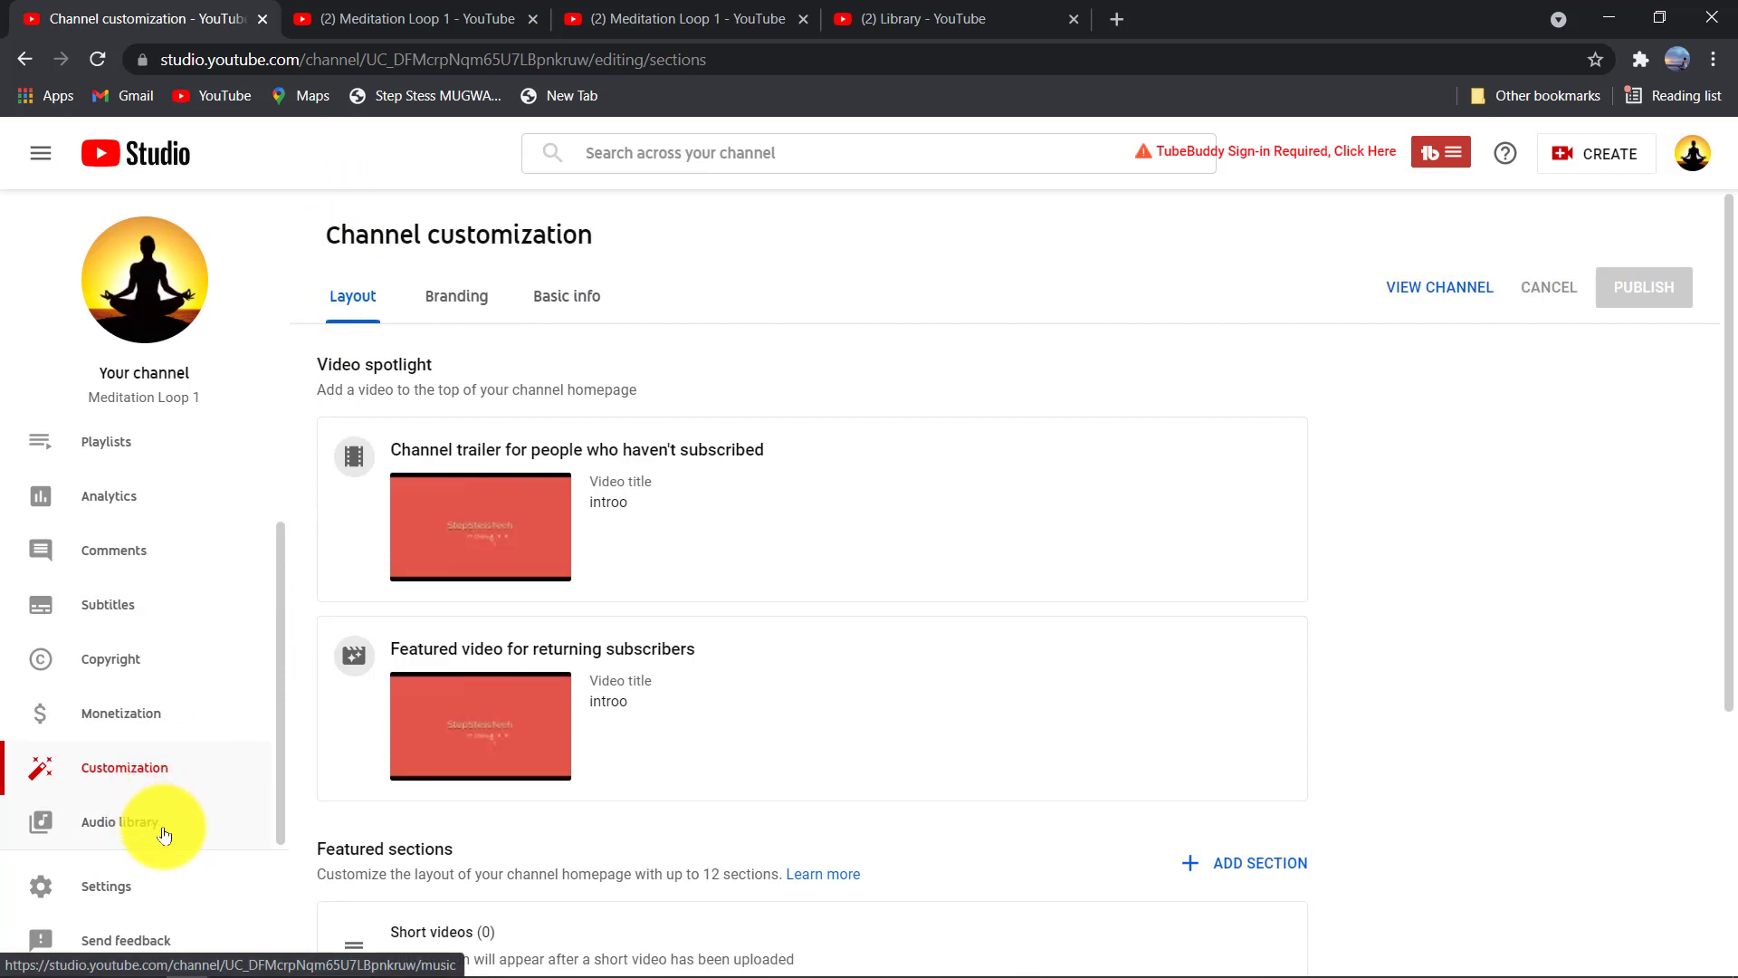
click(163, 830)
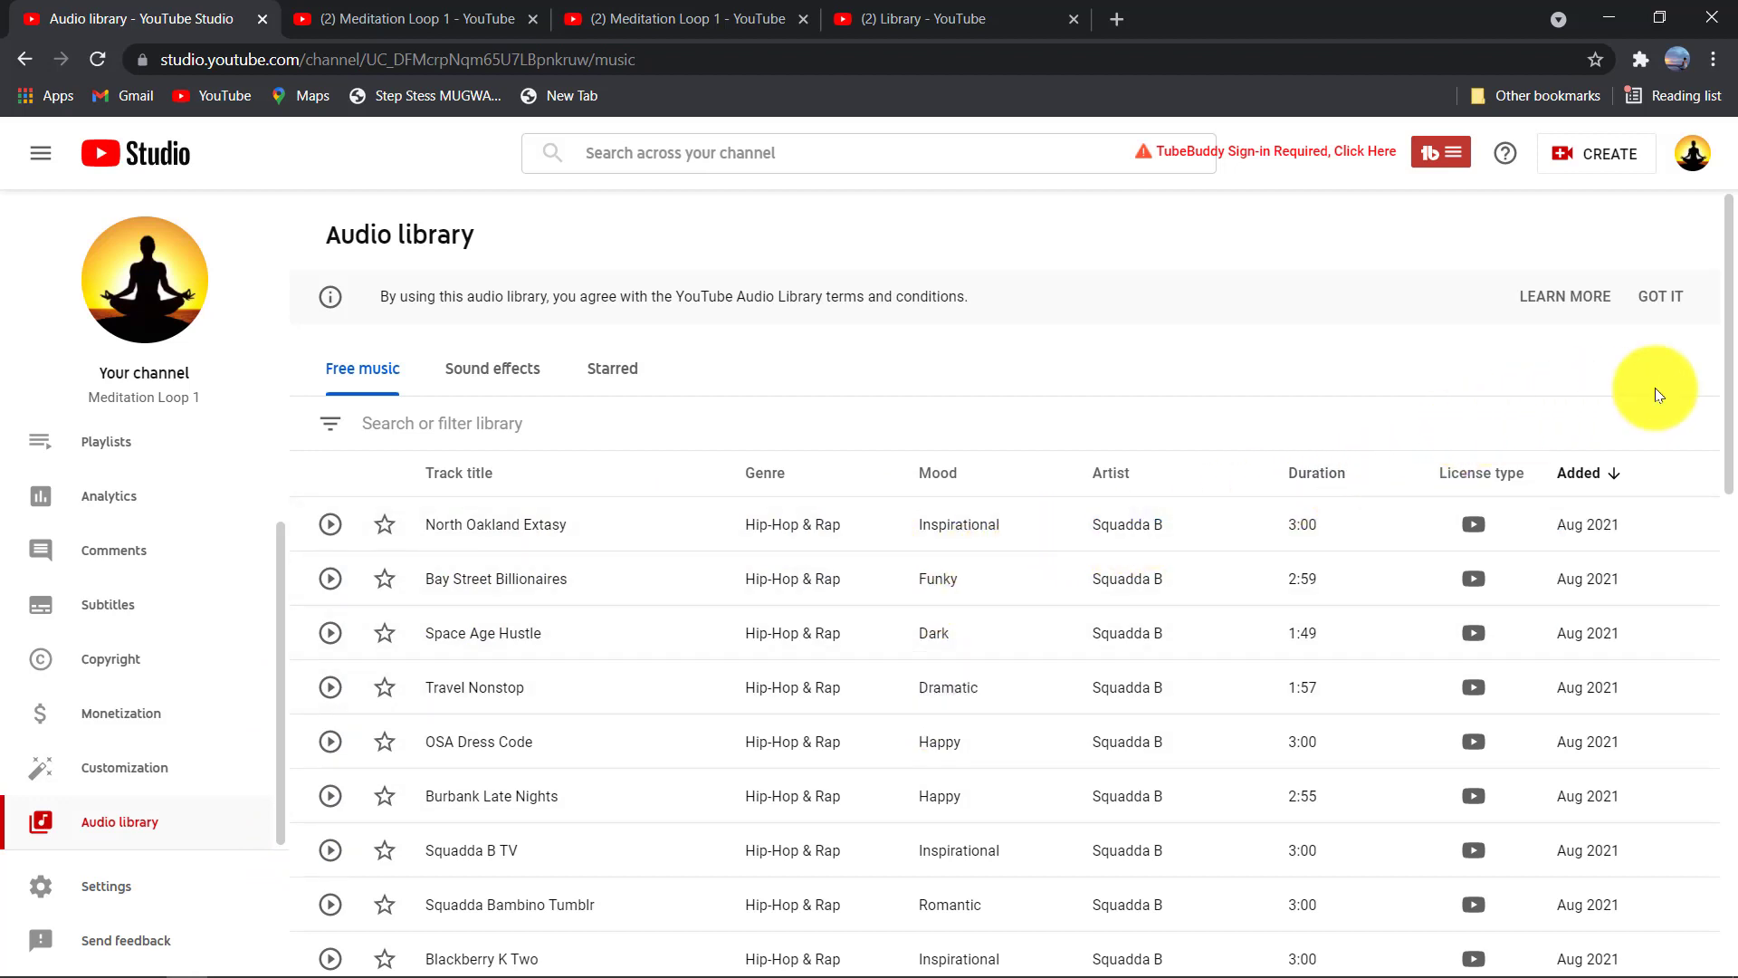
mouse_move(1731, 364)
mouse_down()
mouse_move(1736, 466)
mouse_move(1734, 356)
mouse_move(1727, 380)
mouse_up()
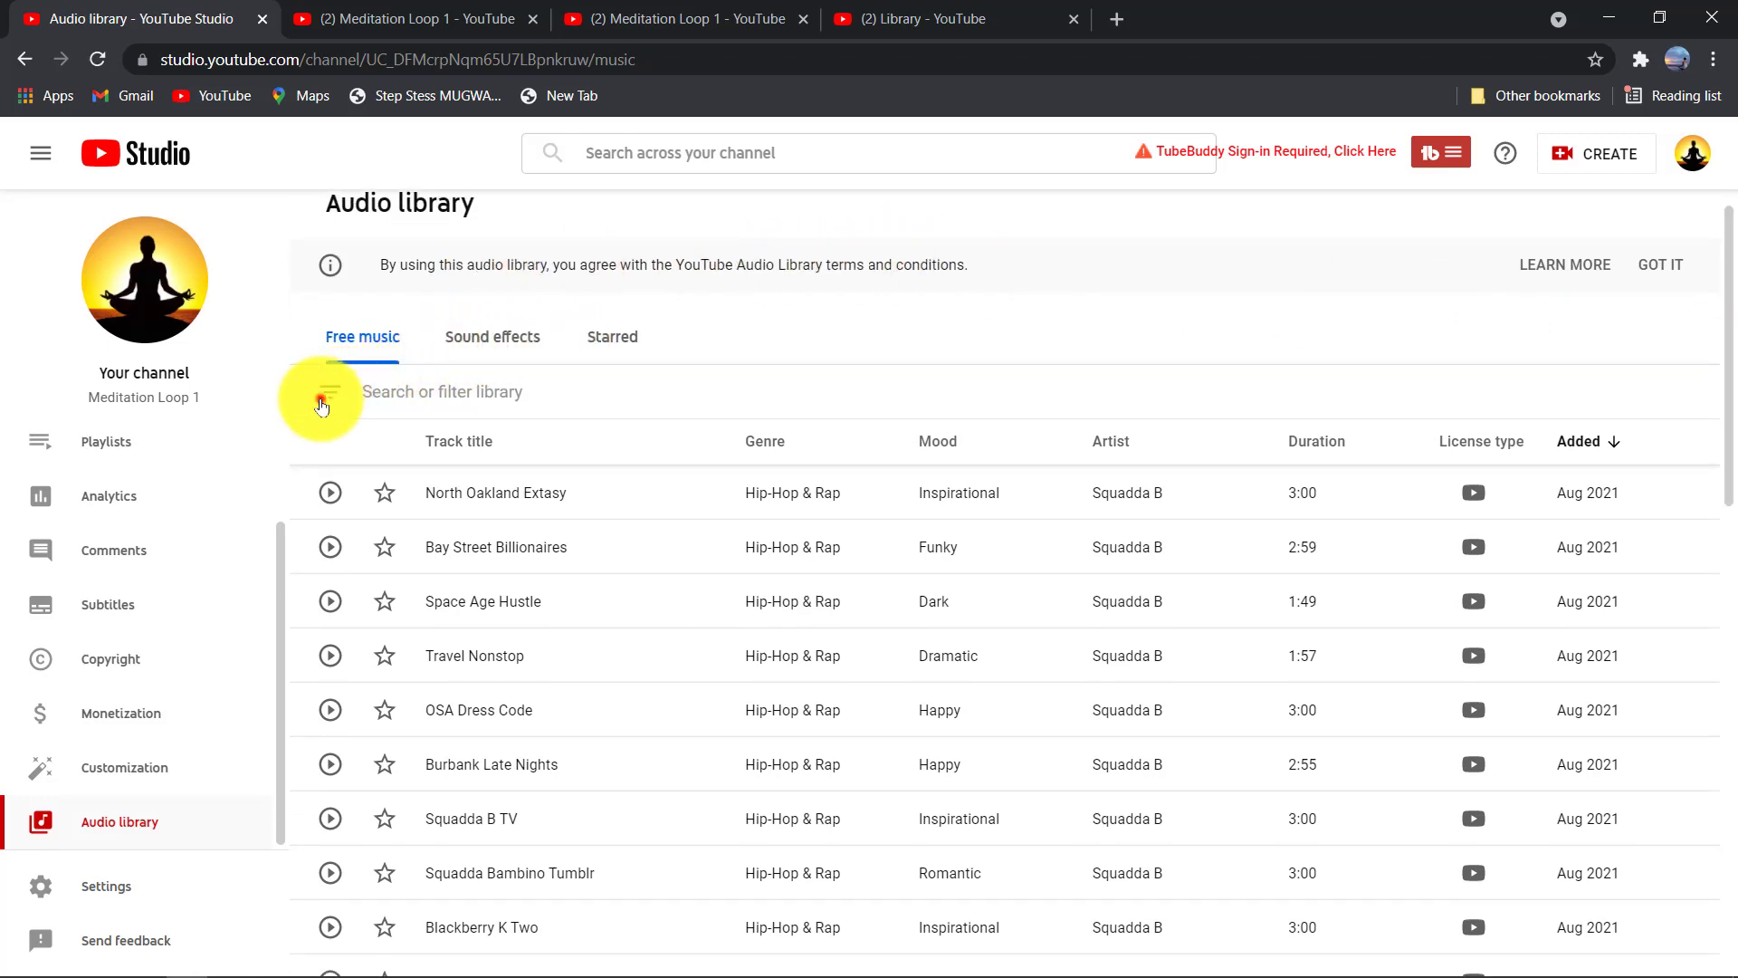
click(330, 391)
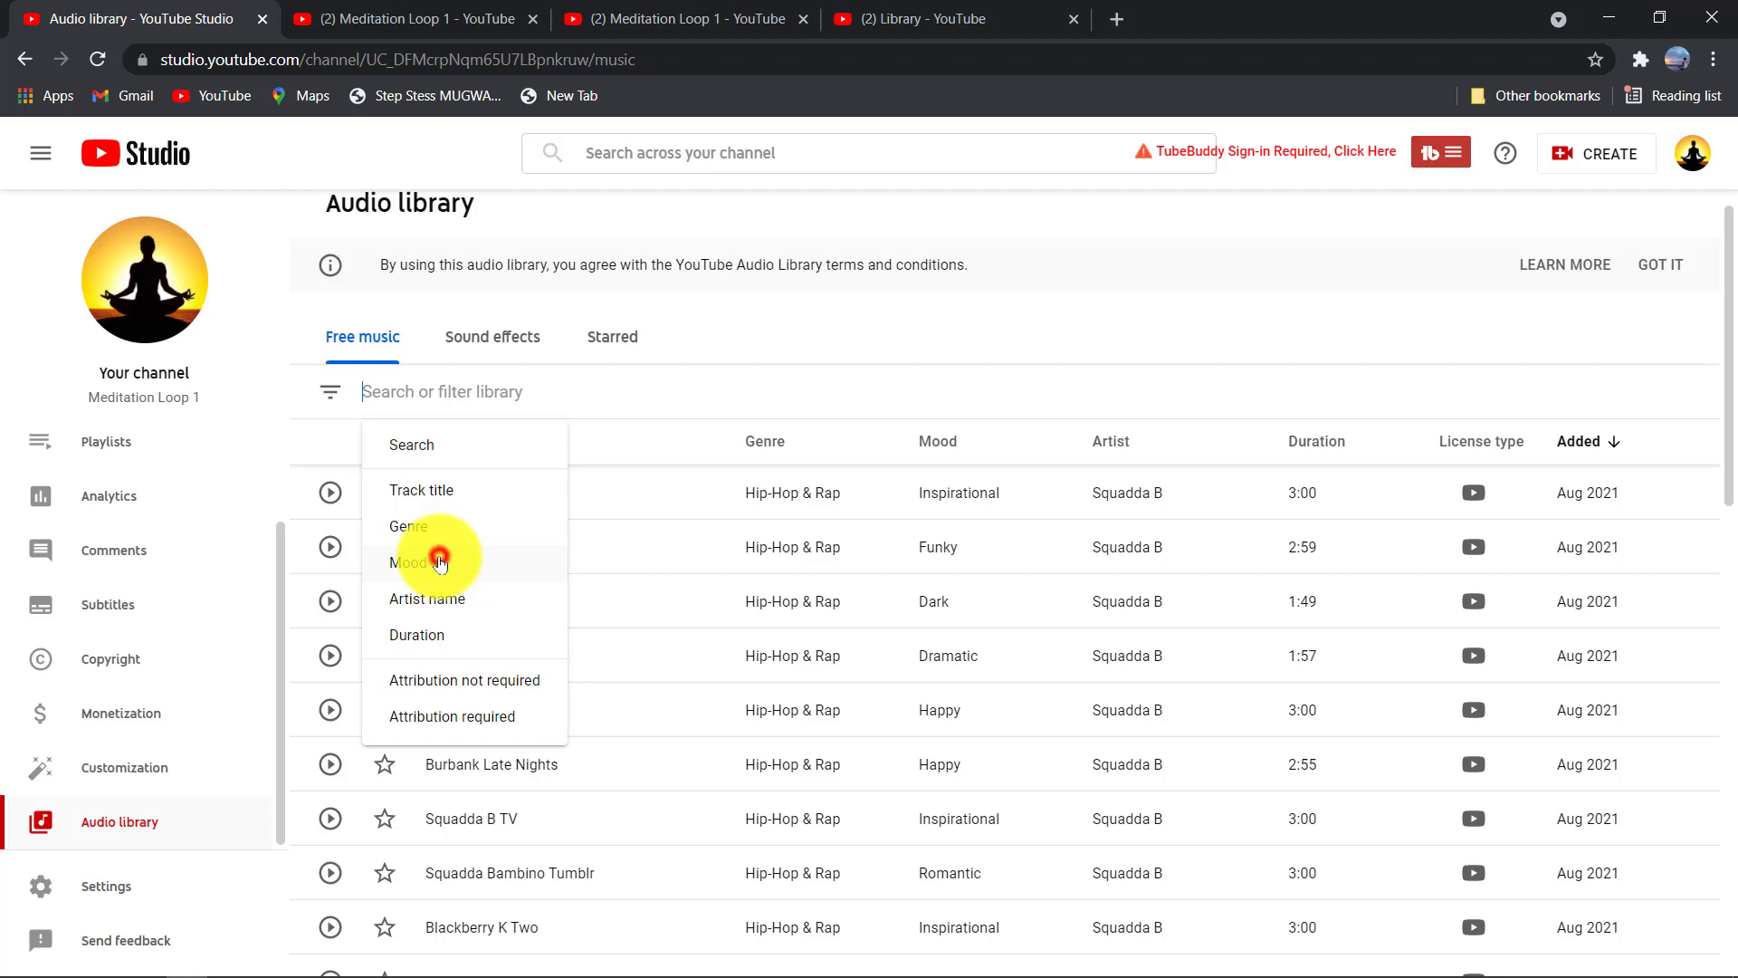
click(440, 563)
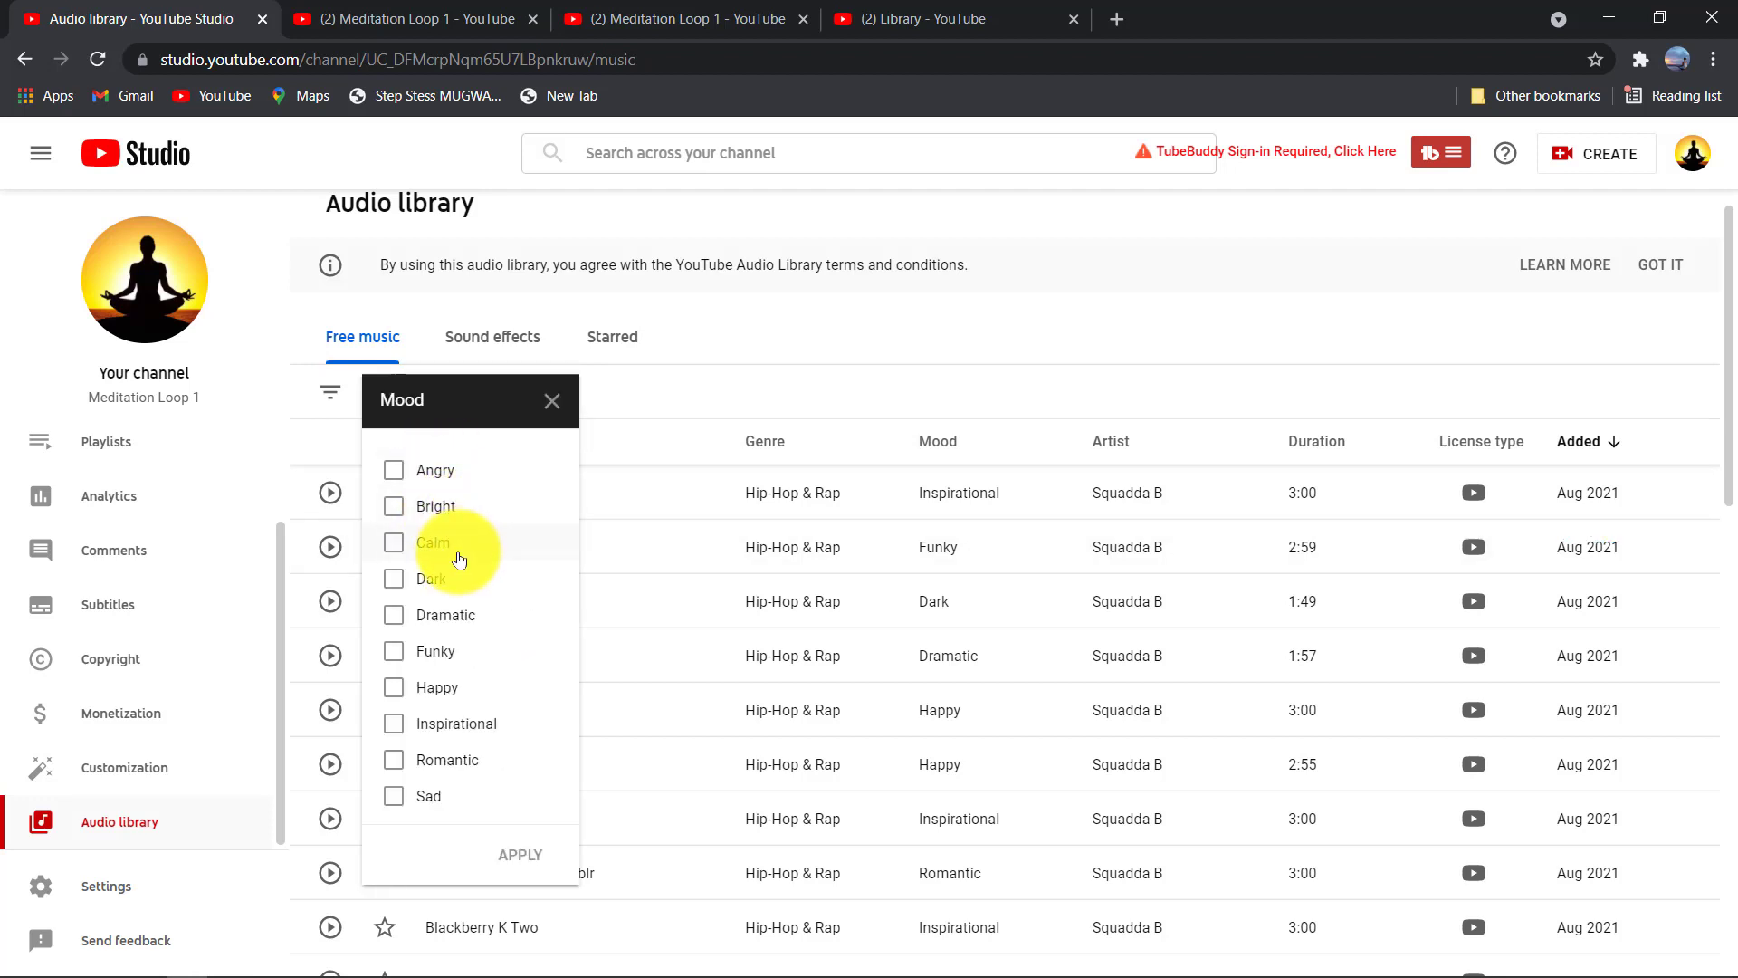
click(420, 580)
click(508, 848)
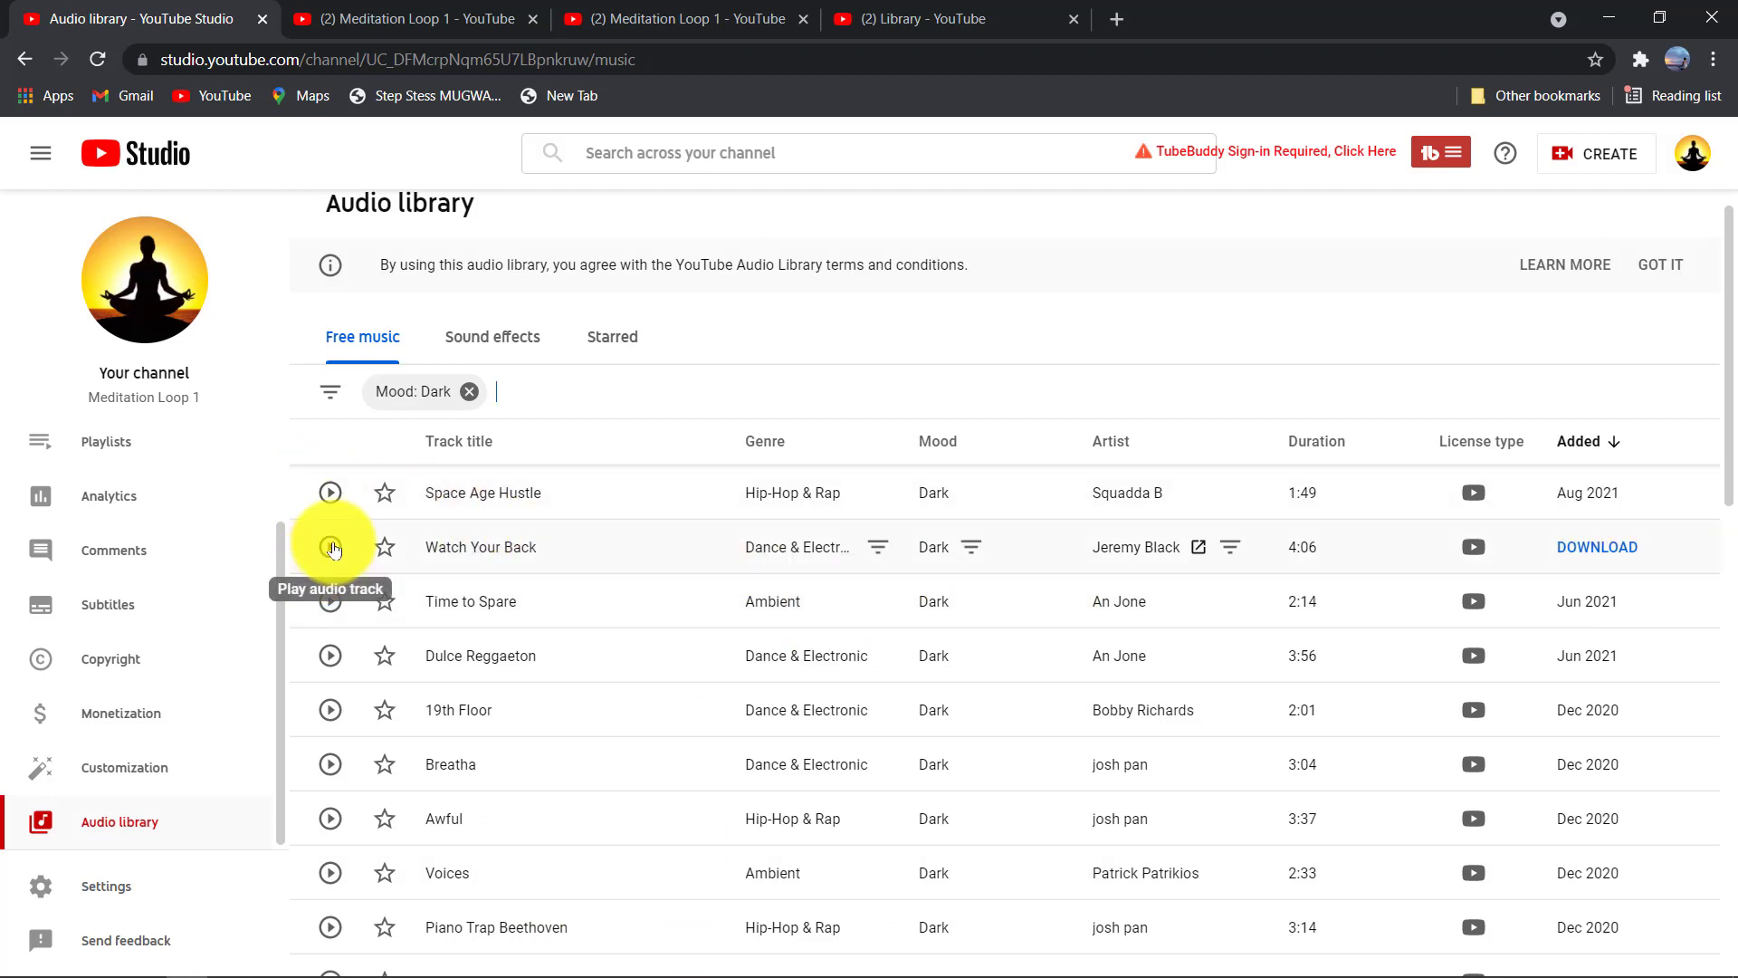
Preview the track Watch Your Back, pause it, and open the channel settings
click(331, 545)
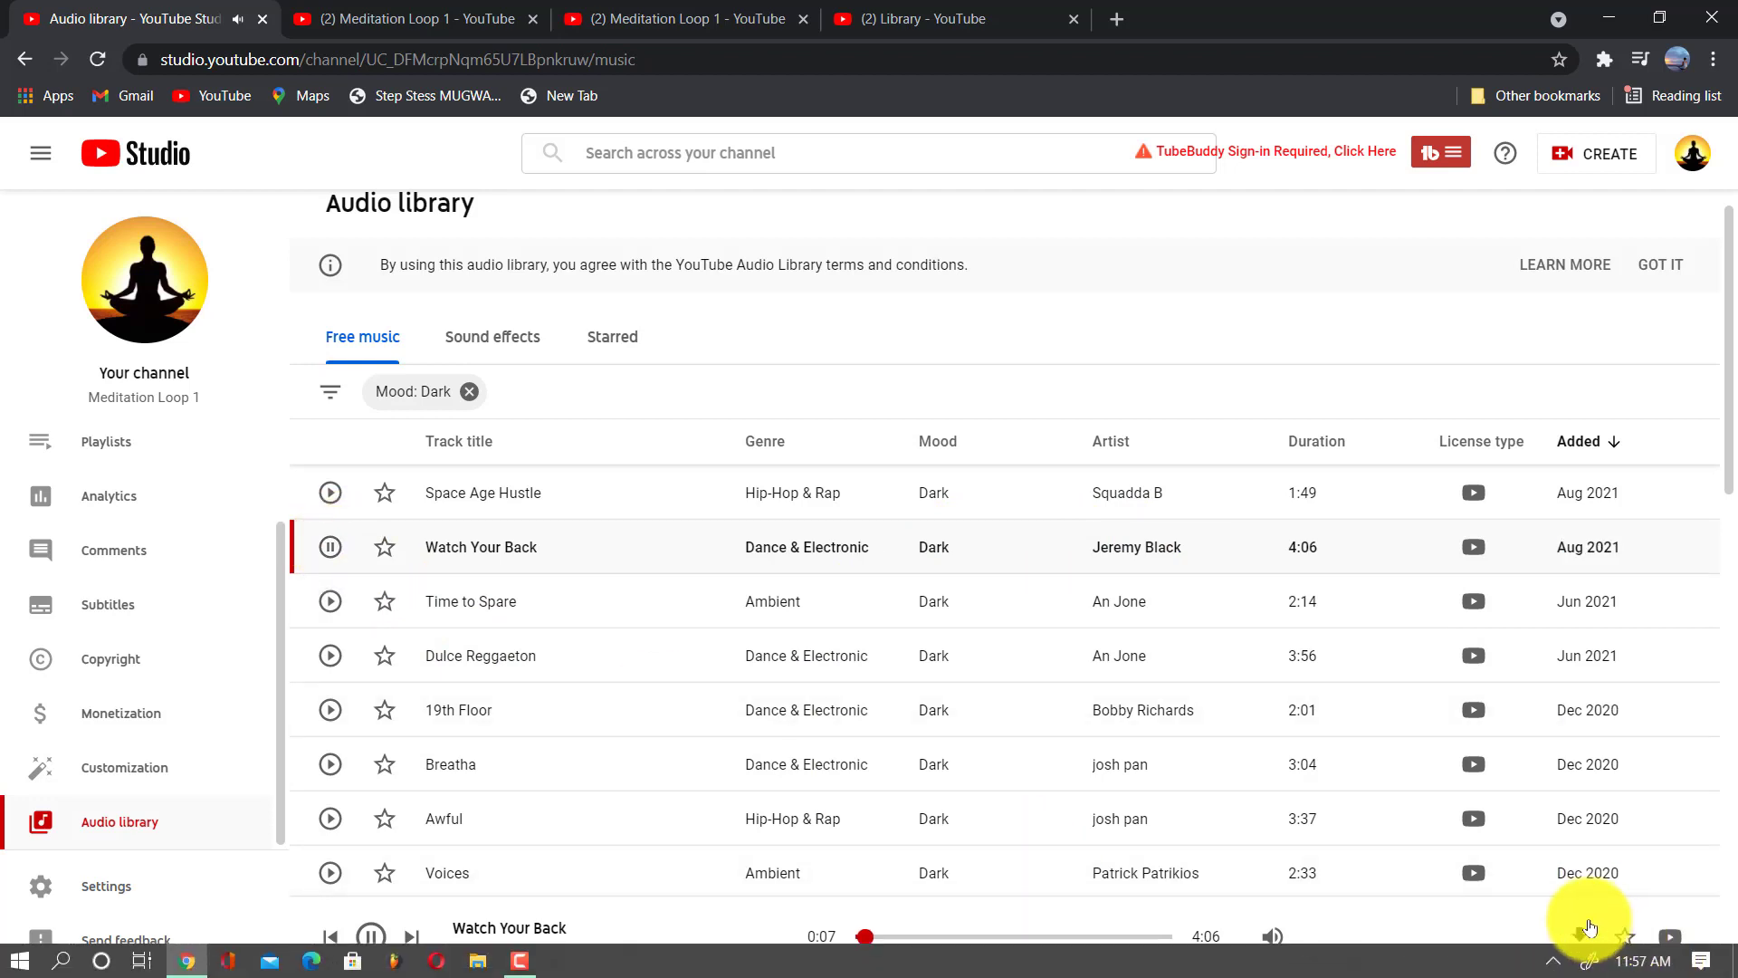
click(1580, 941)
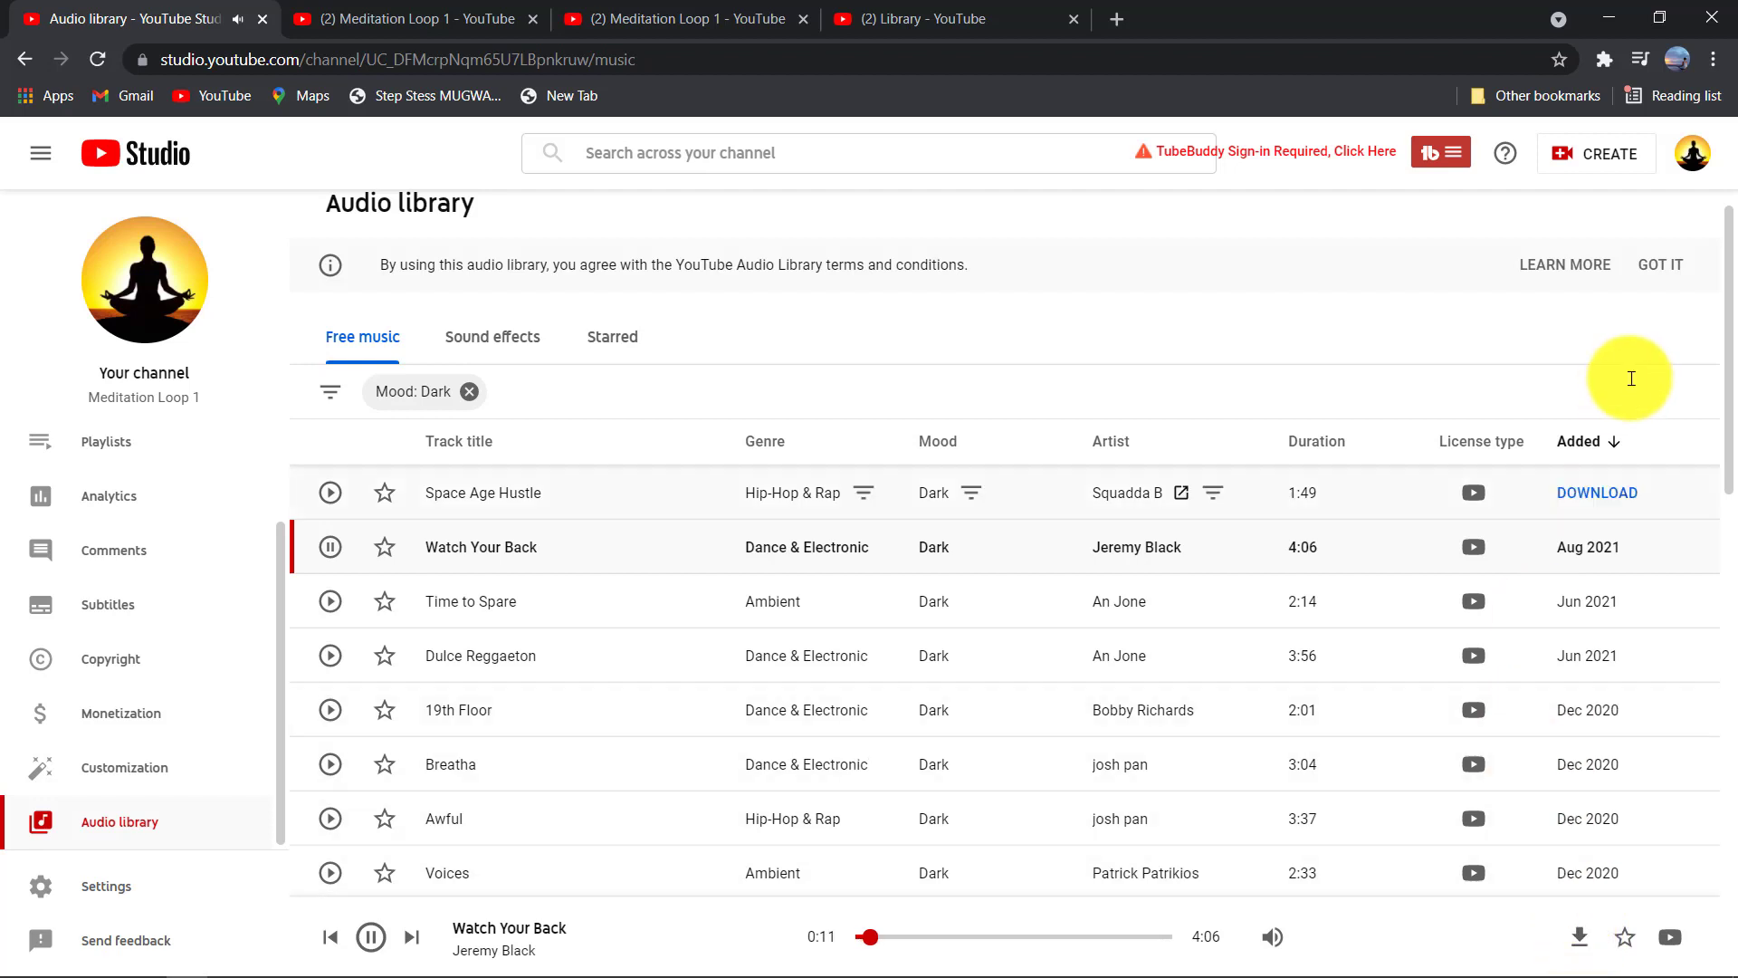
click(332, 550)
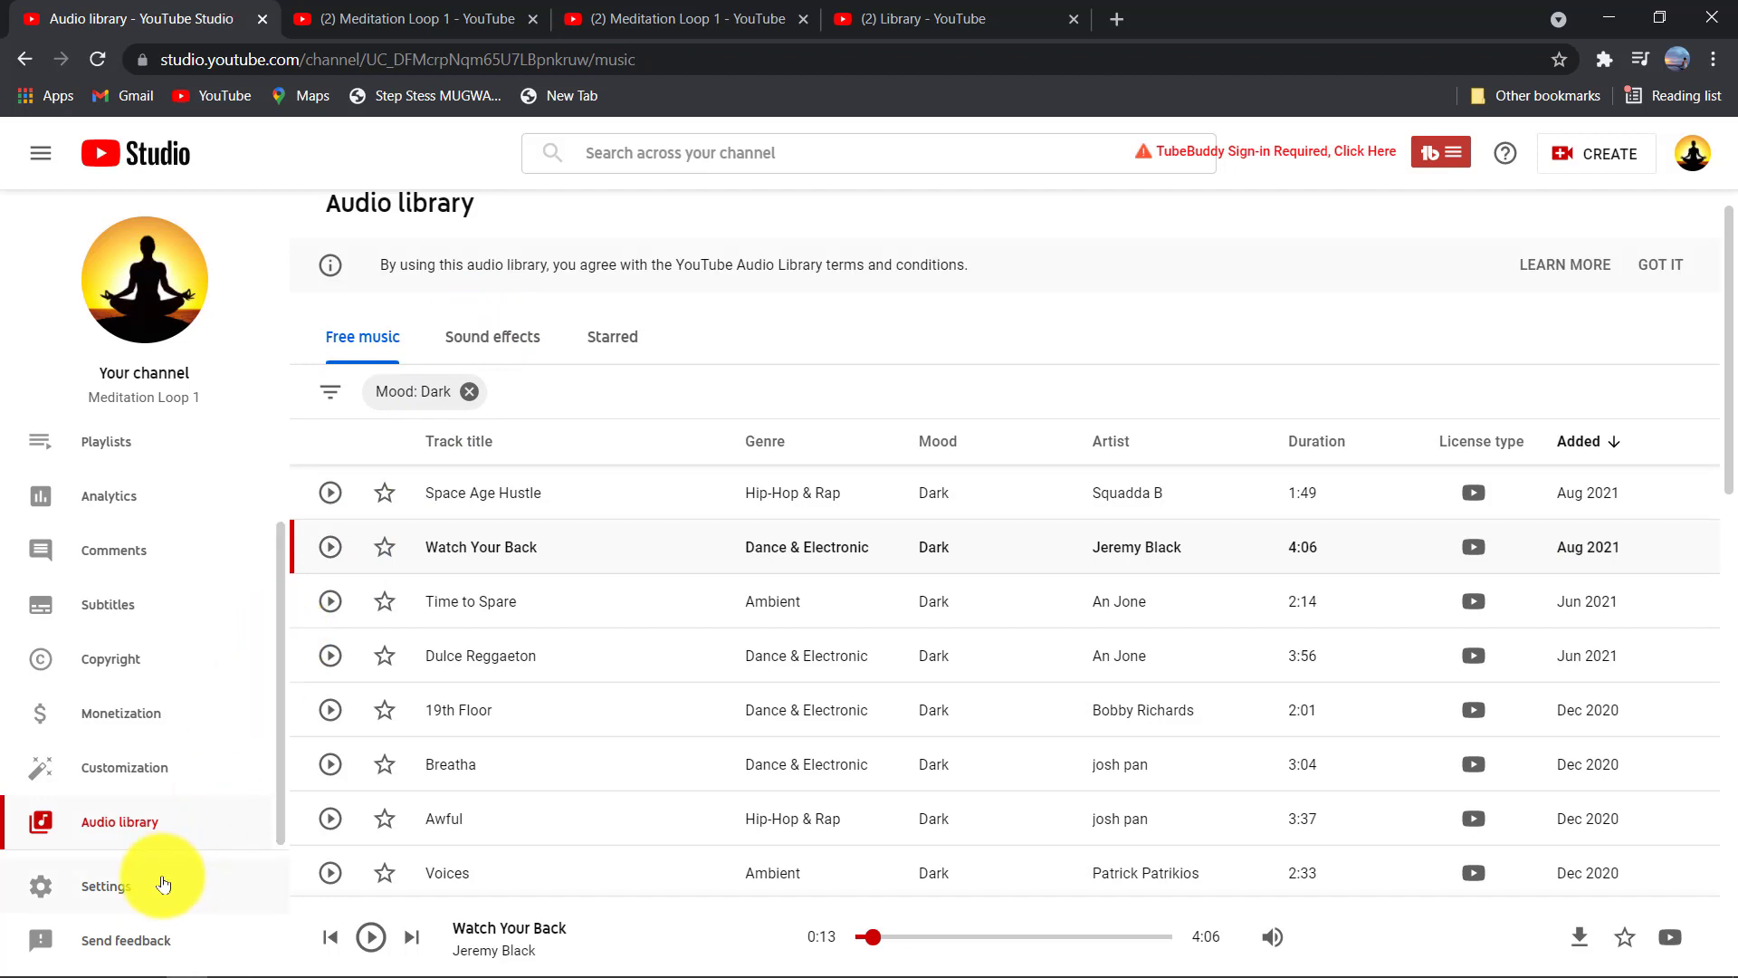
click(162, 882)
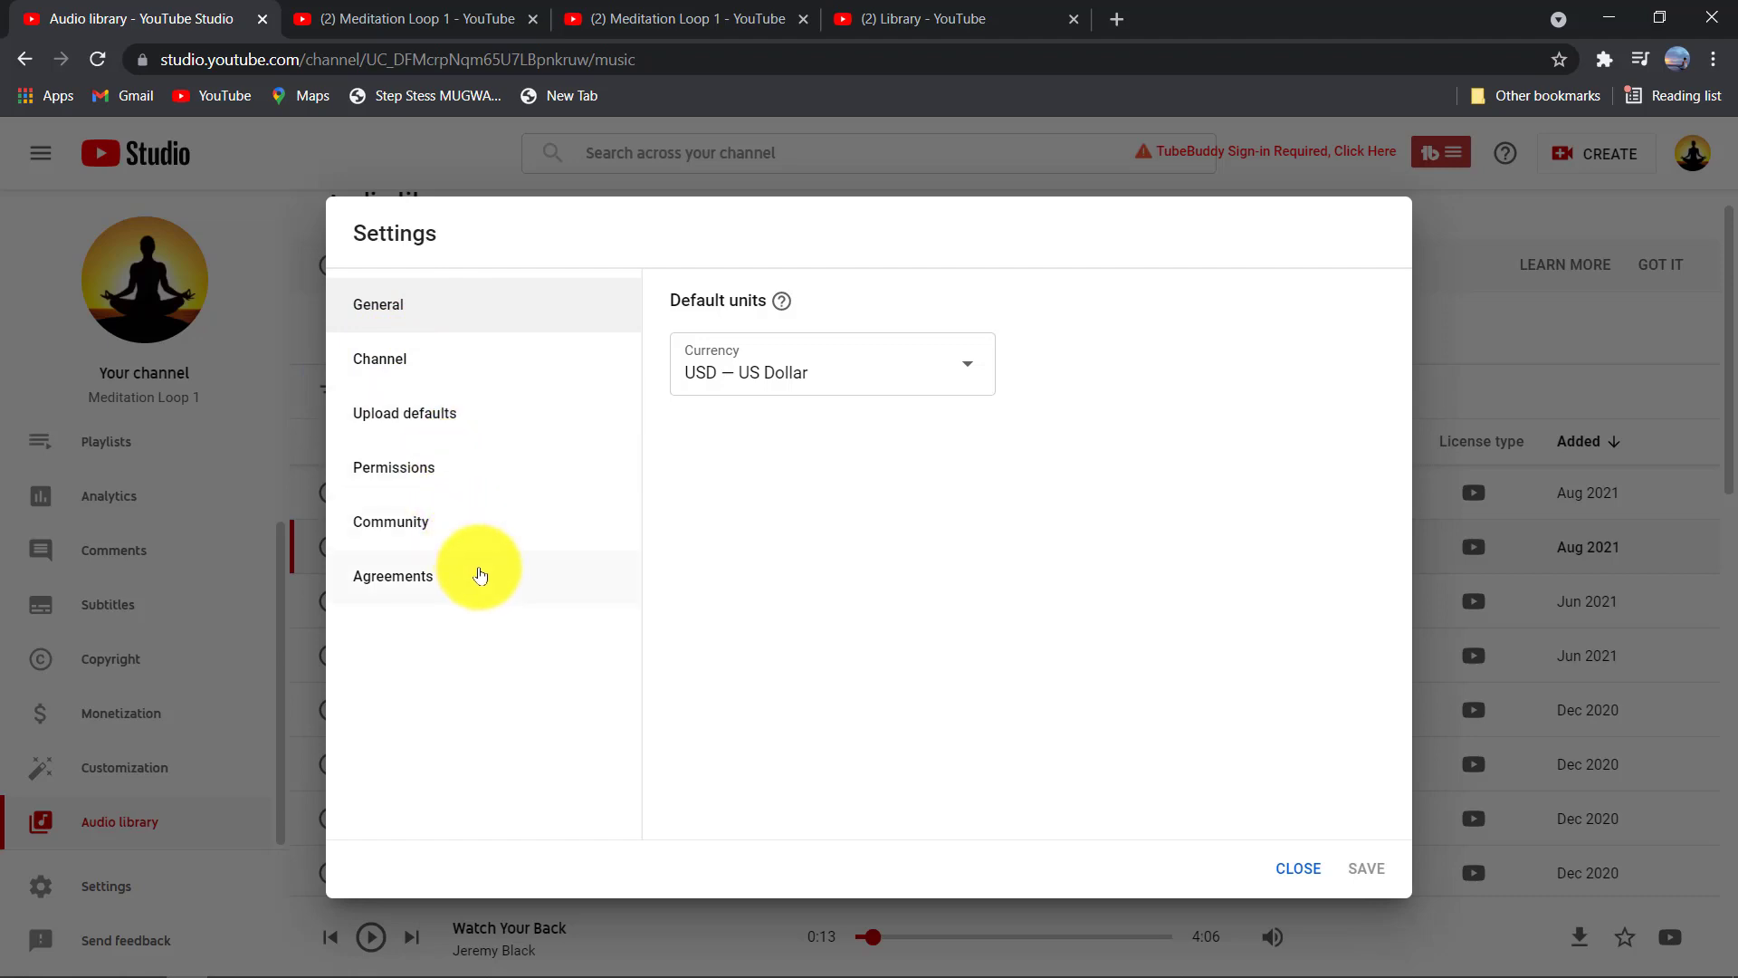
mouse_move(621, 950)
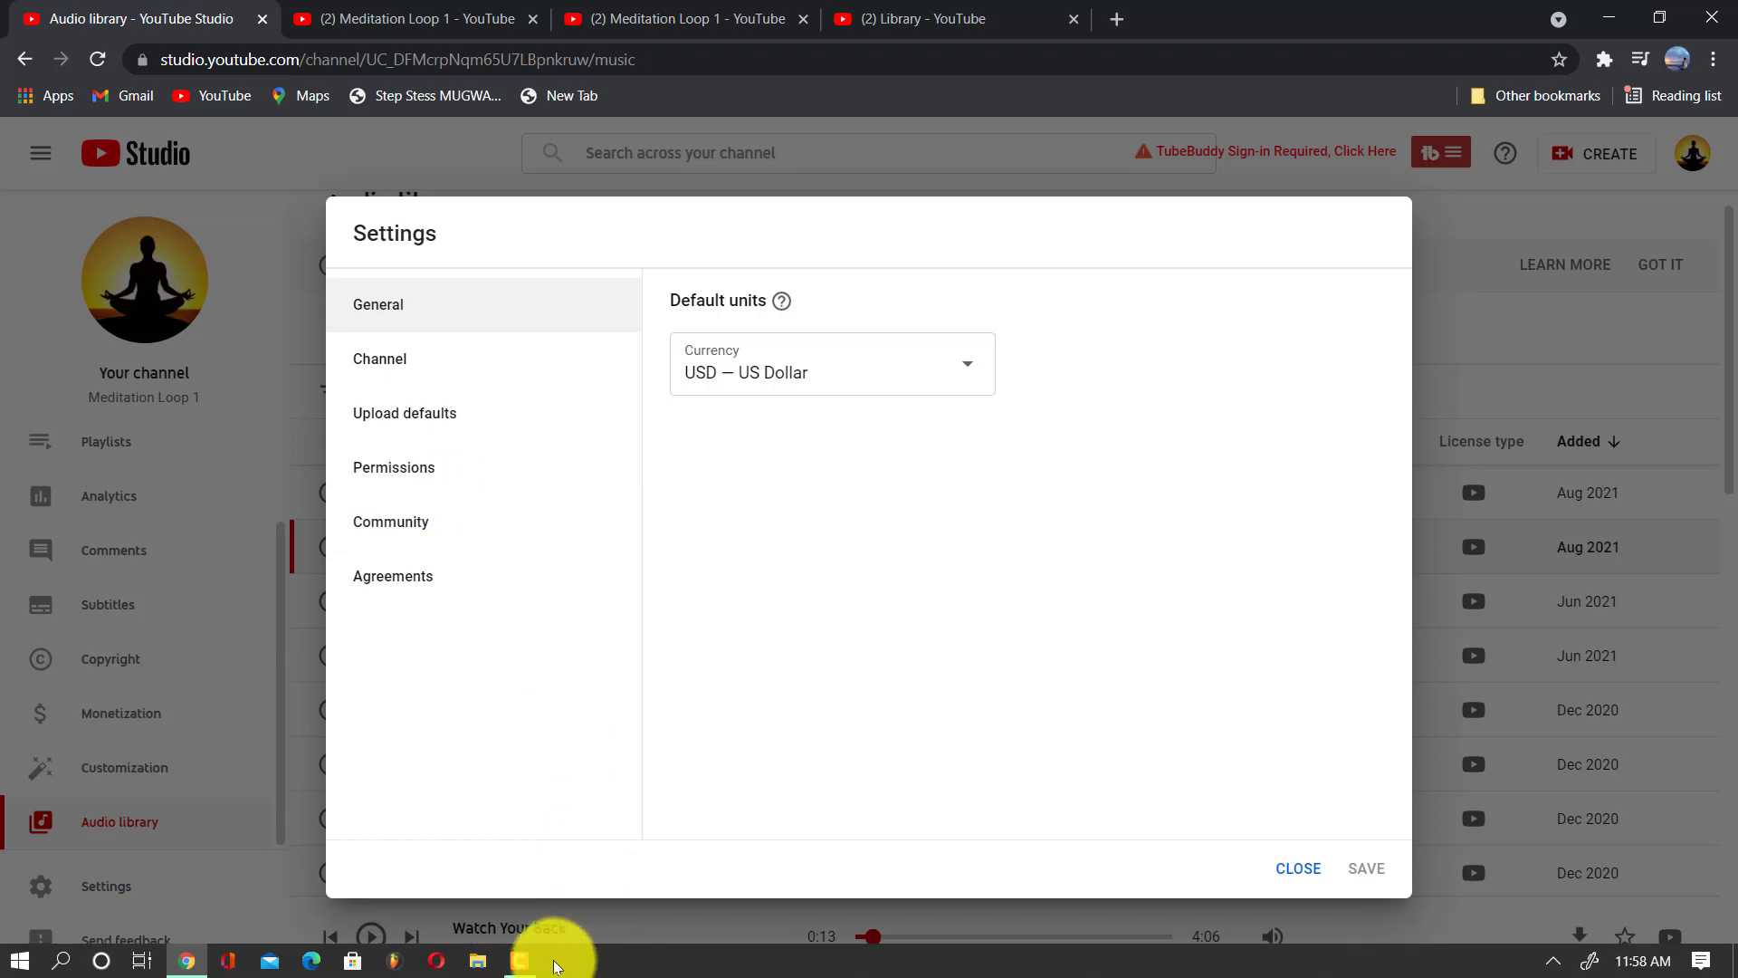
click(524, 961)
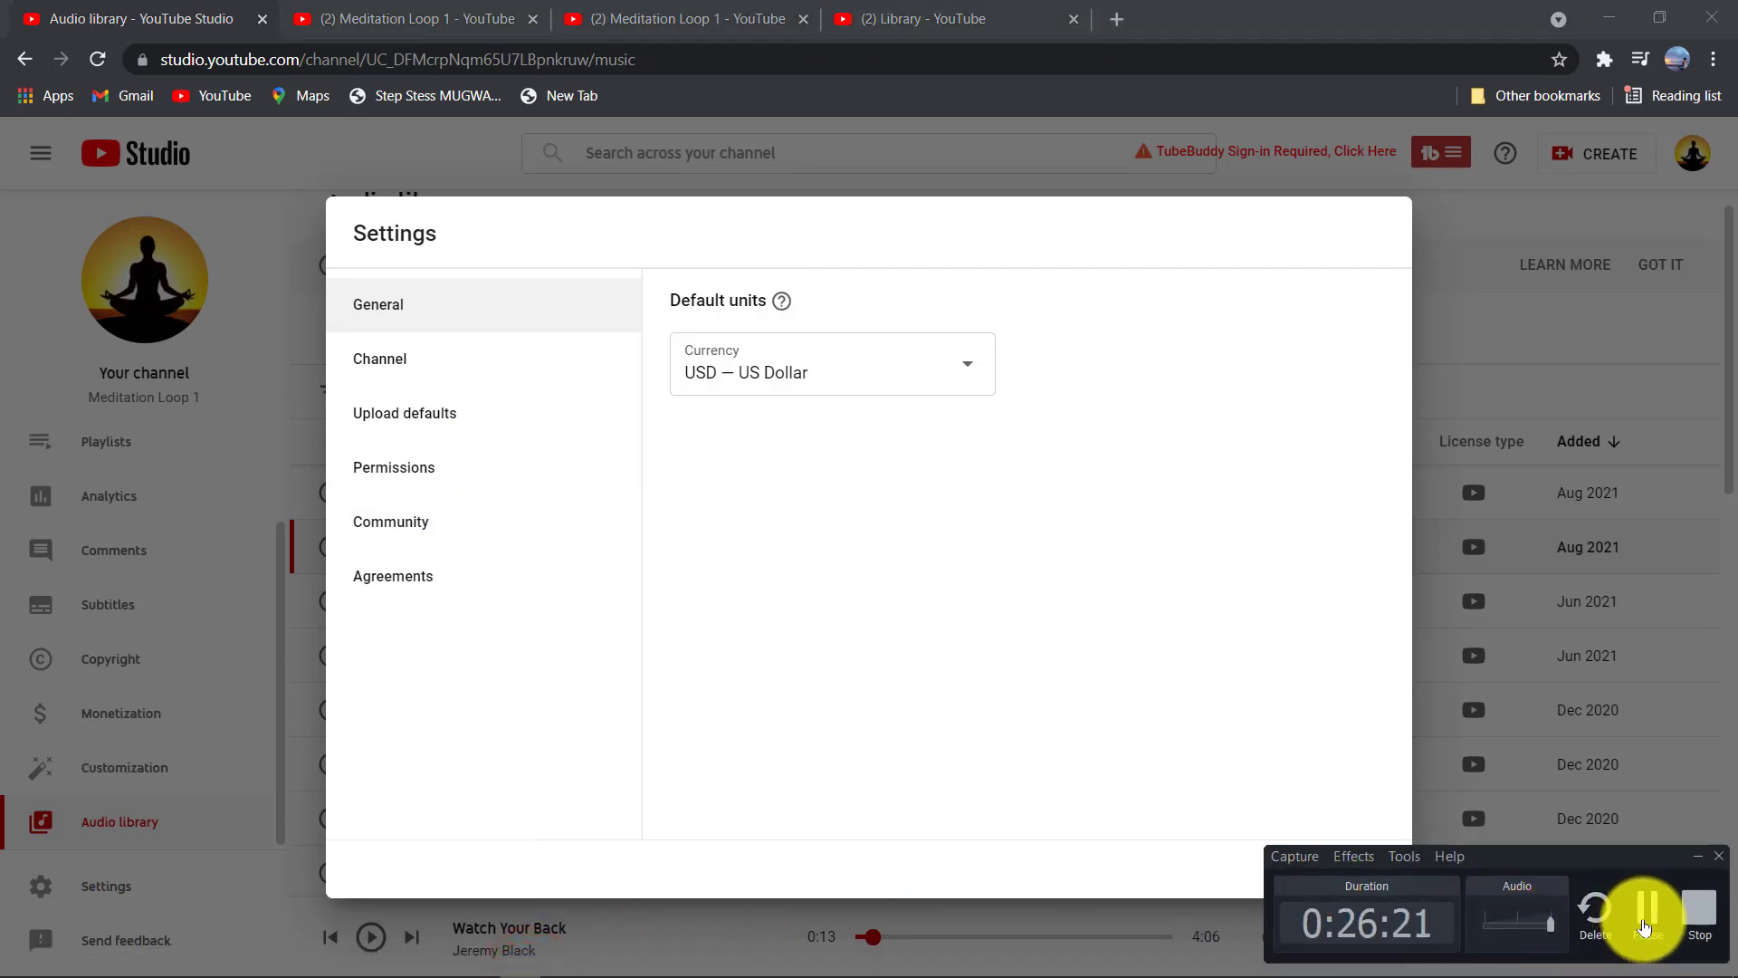
click(1684, 918)
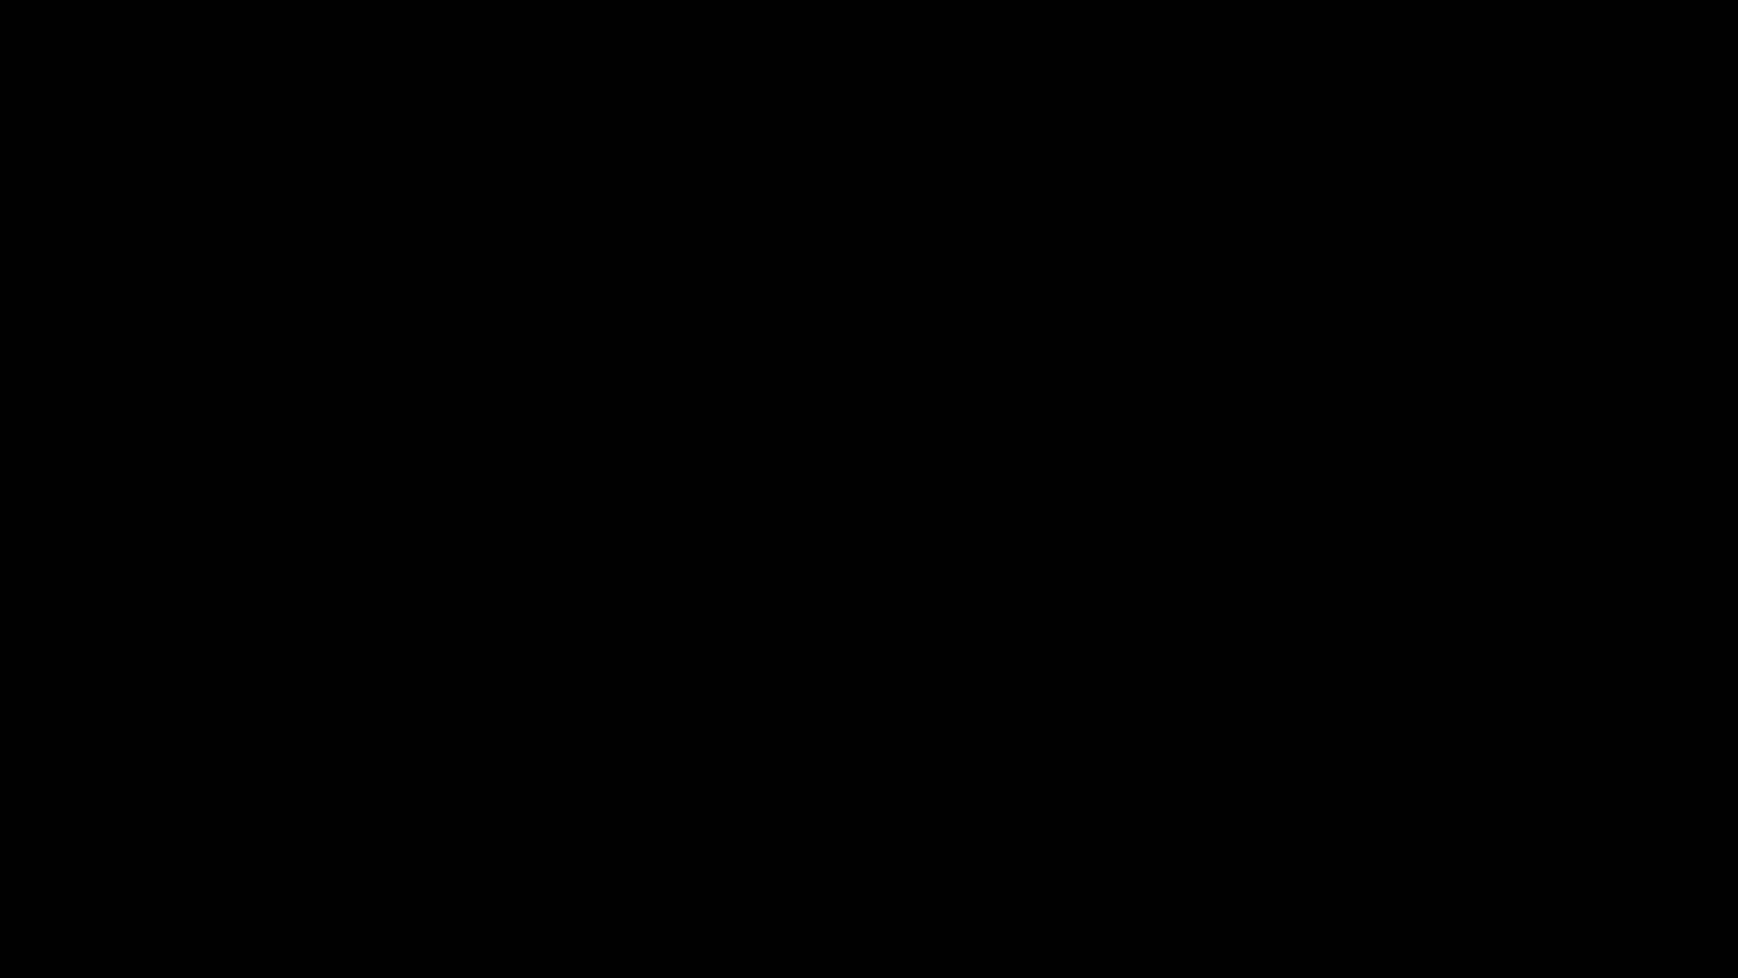
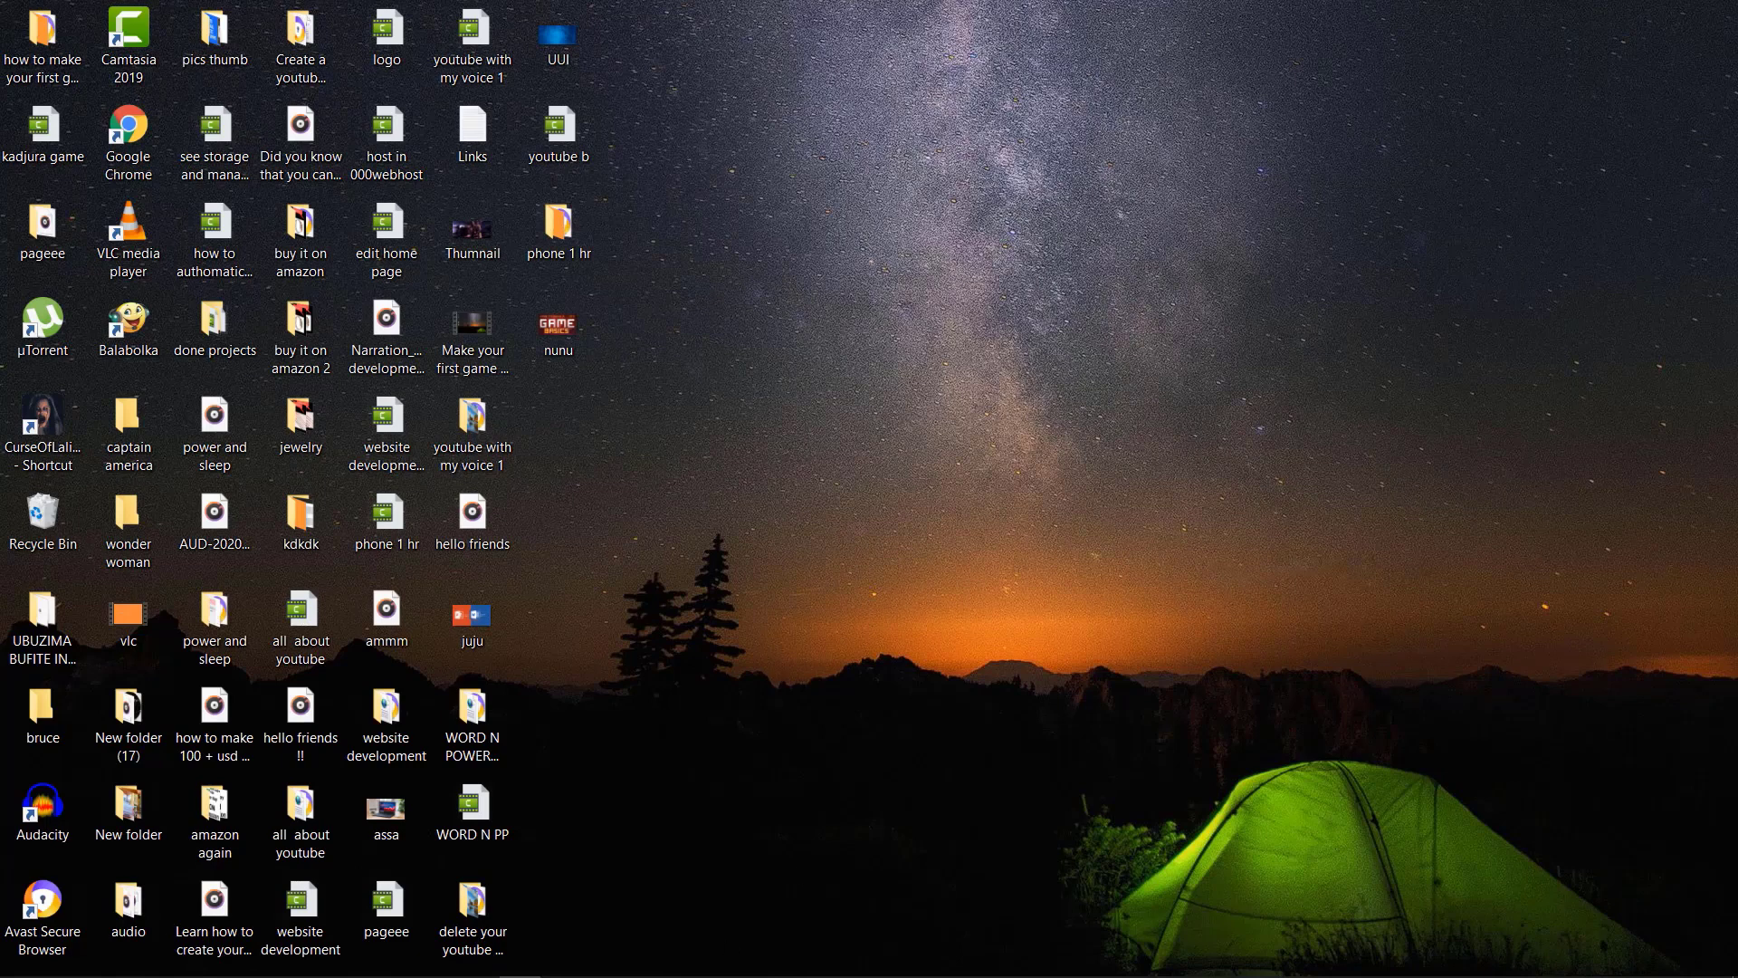
mouse_move(187, 969)
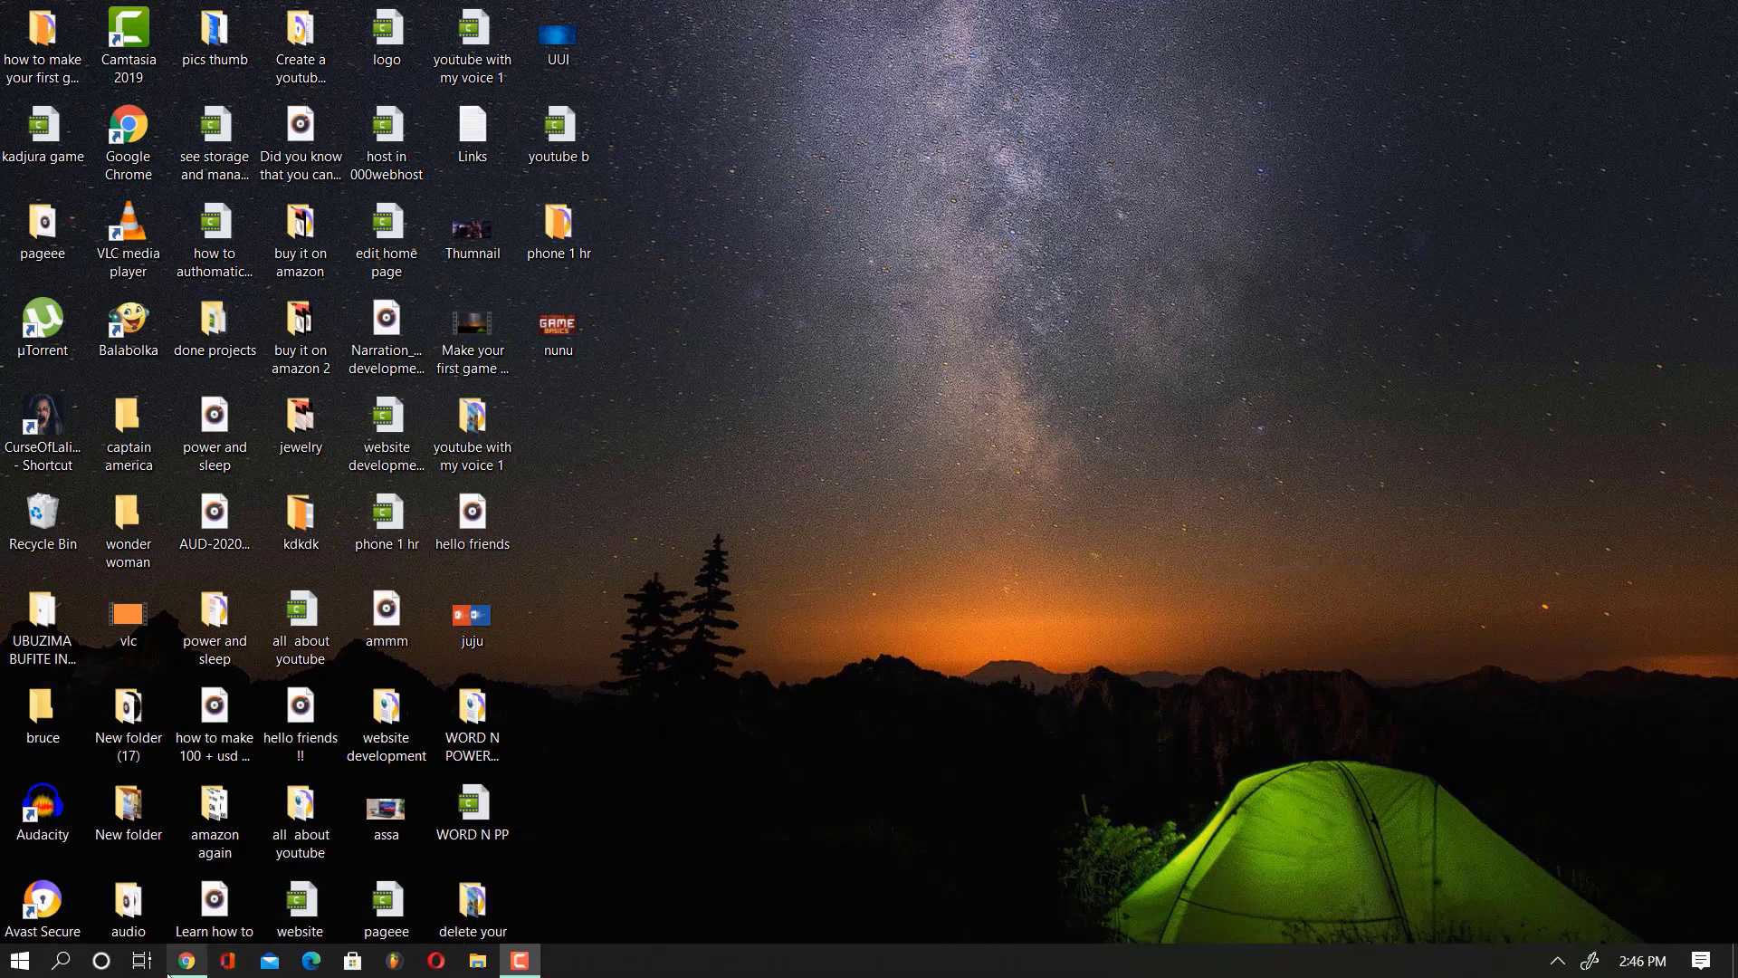
Open a blank Notepad document, maximize its window, and enter the opening <html> tag
click(20, 967)
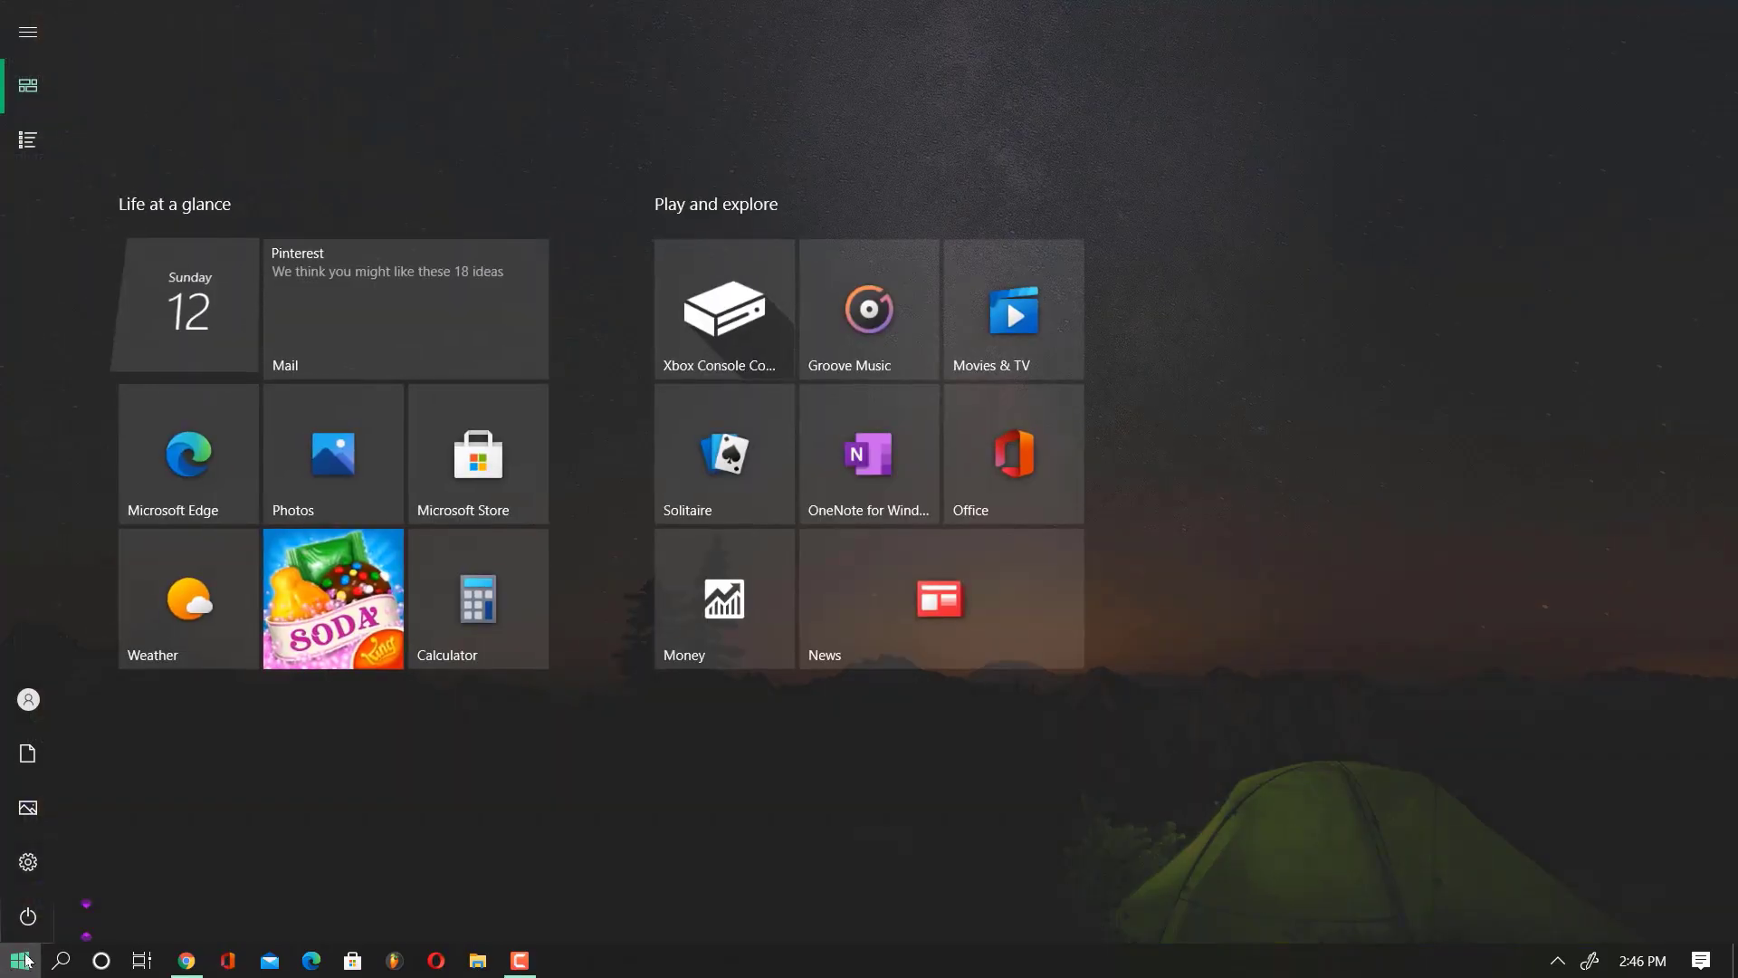
click(56, 963)
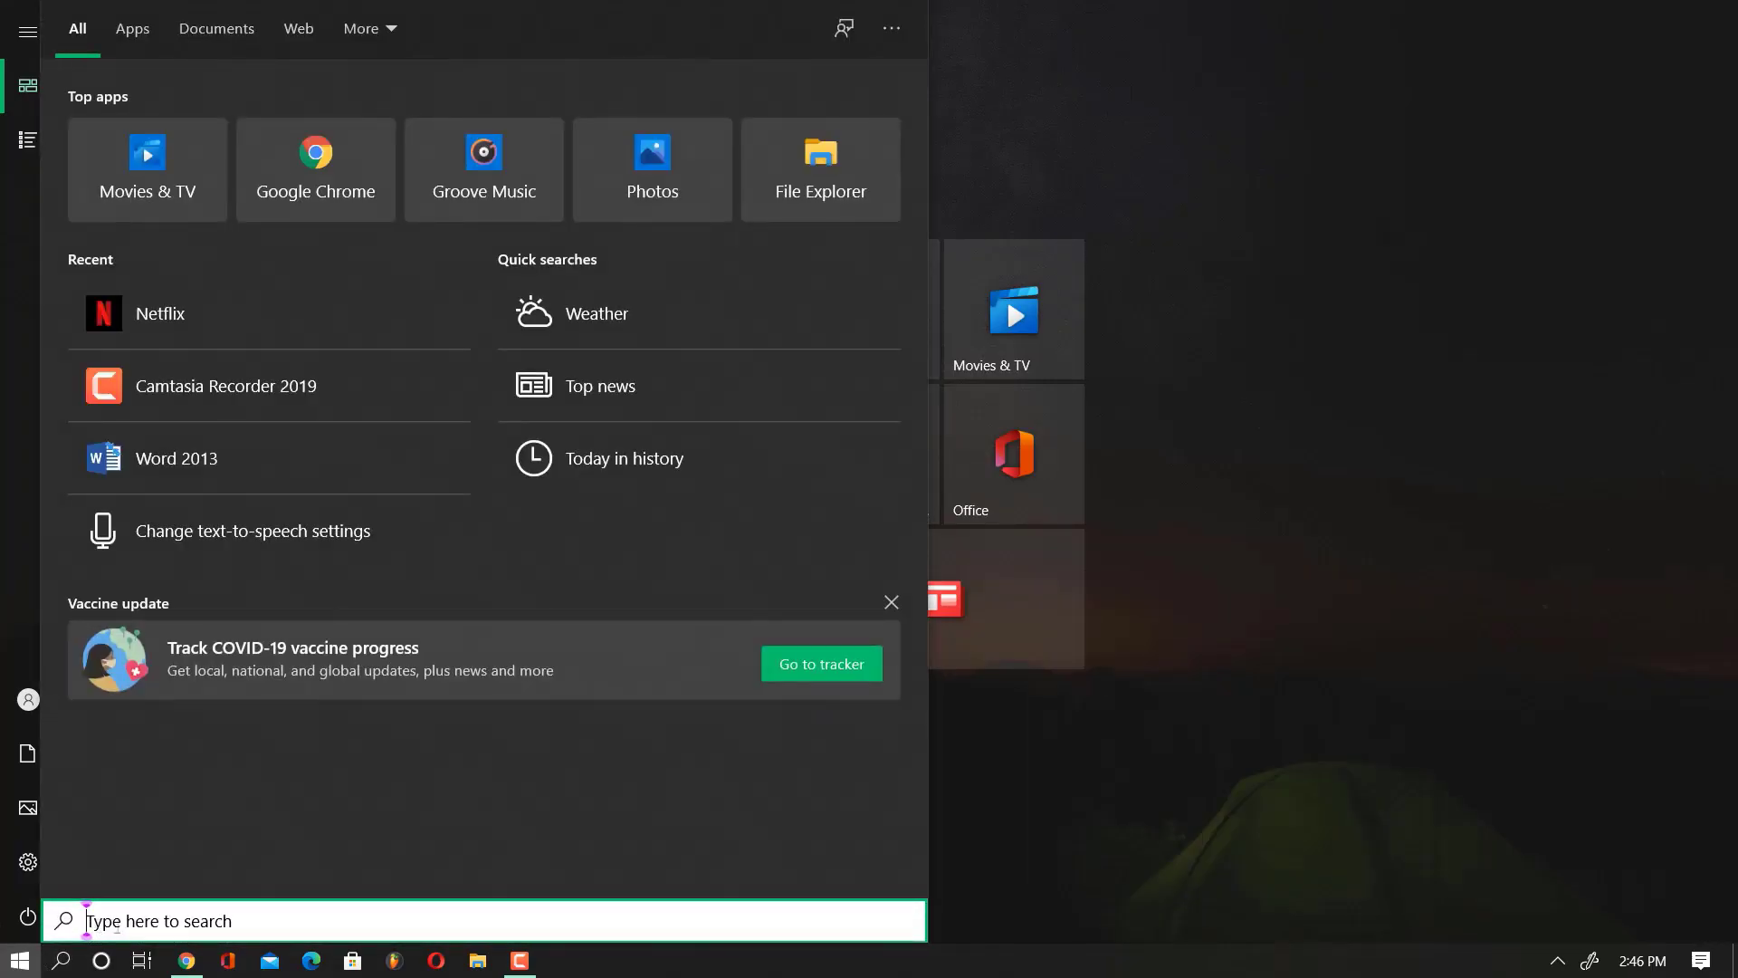
text(not)
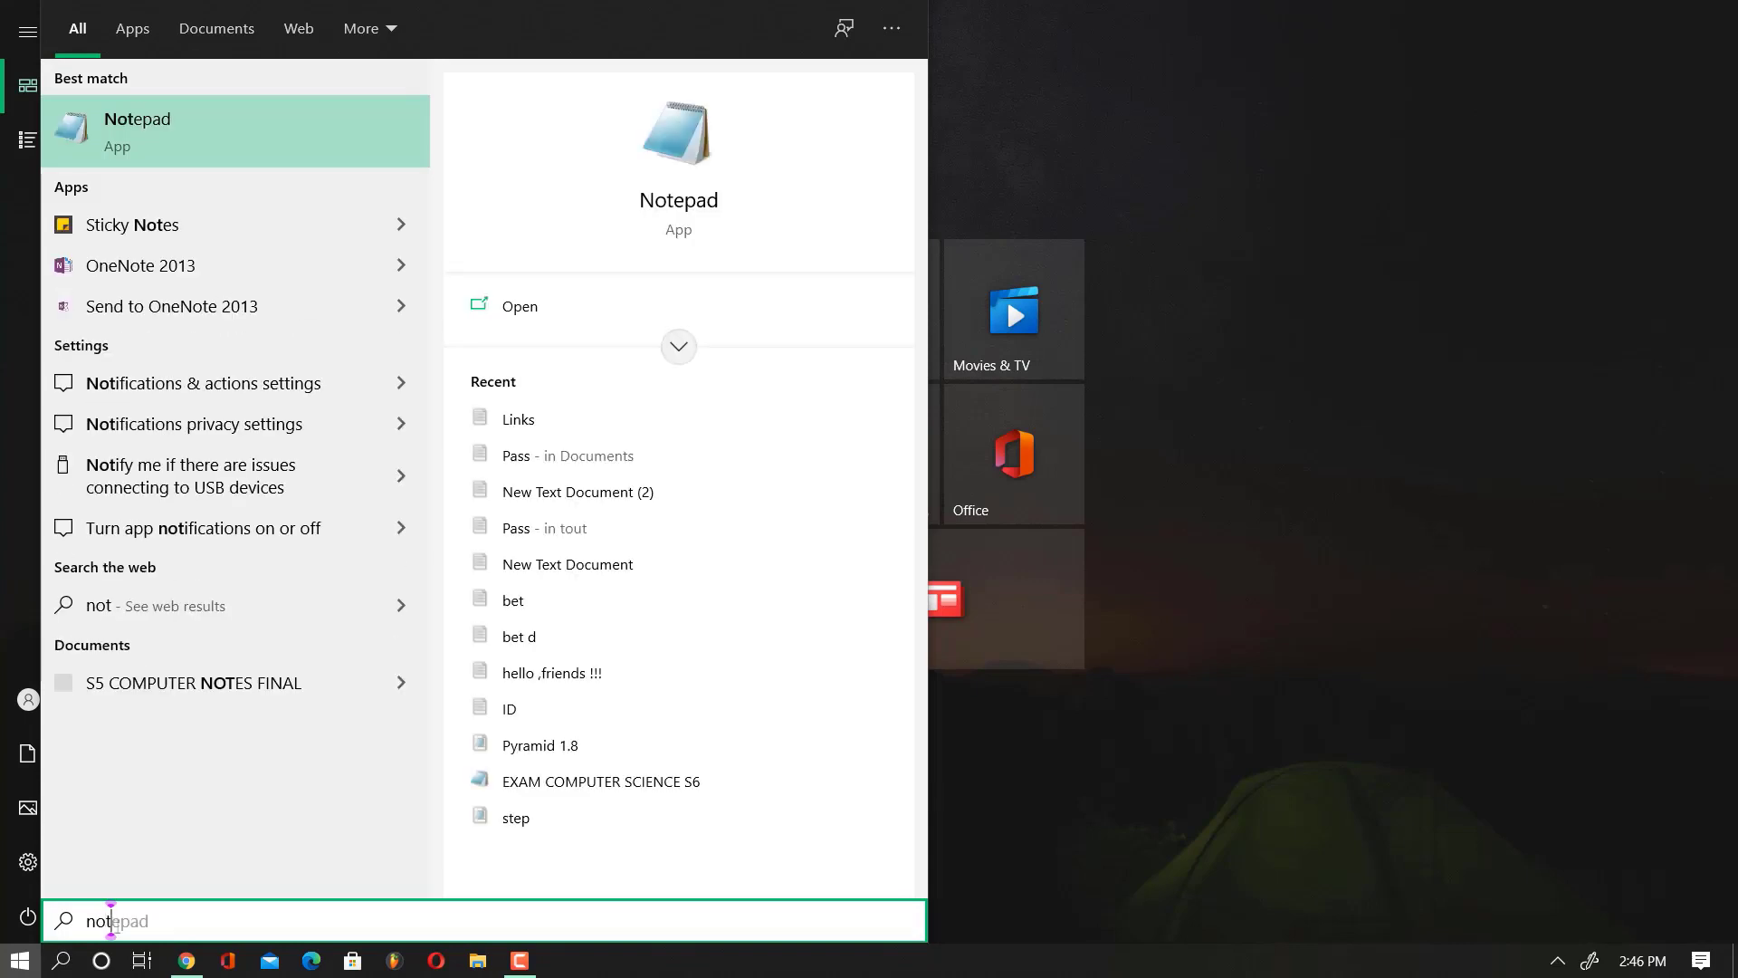
text(epa)
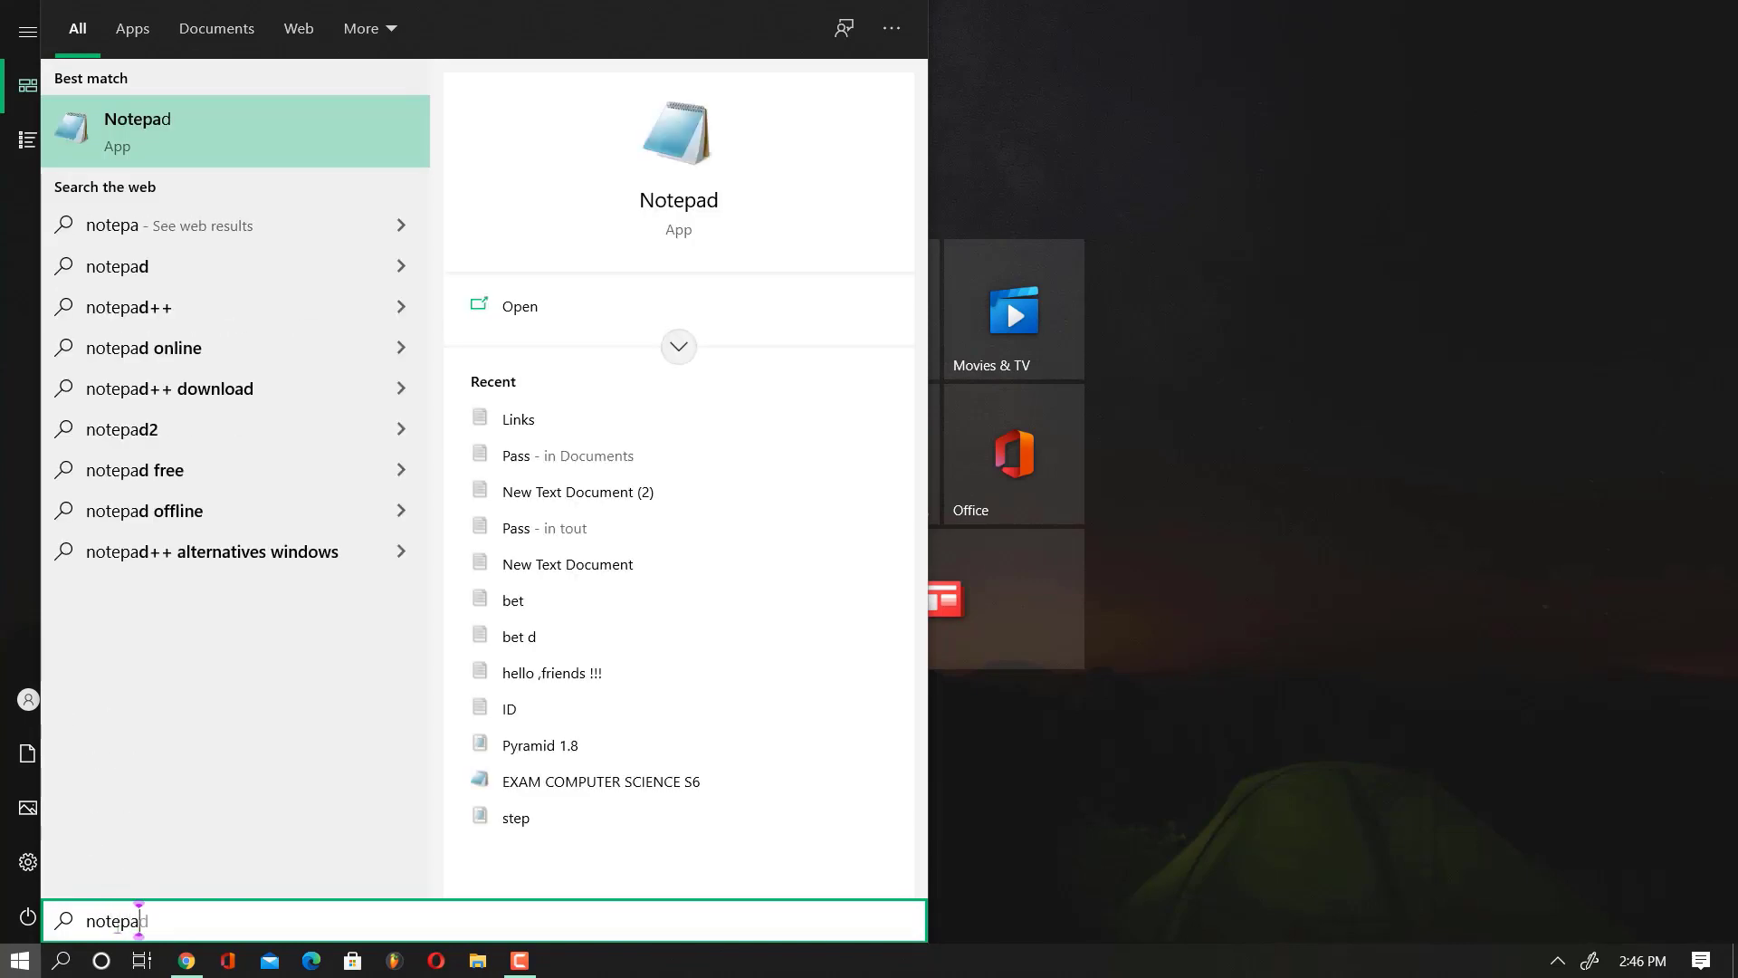
text(d)
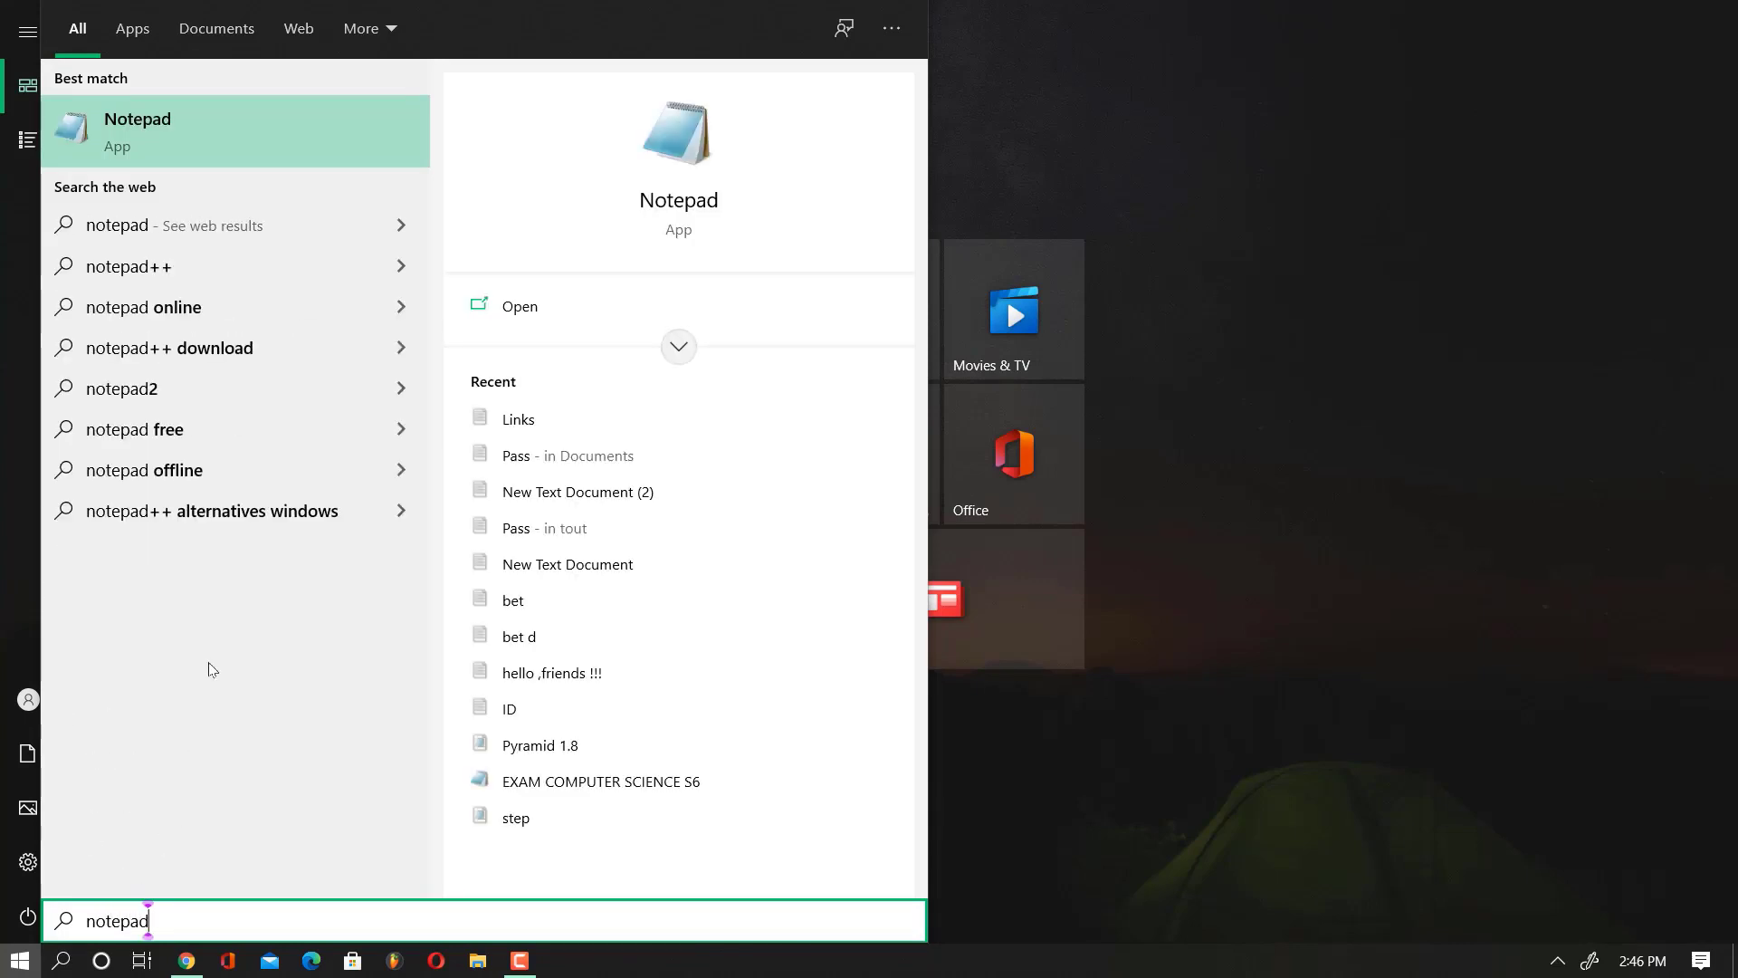
click(222, 136)
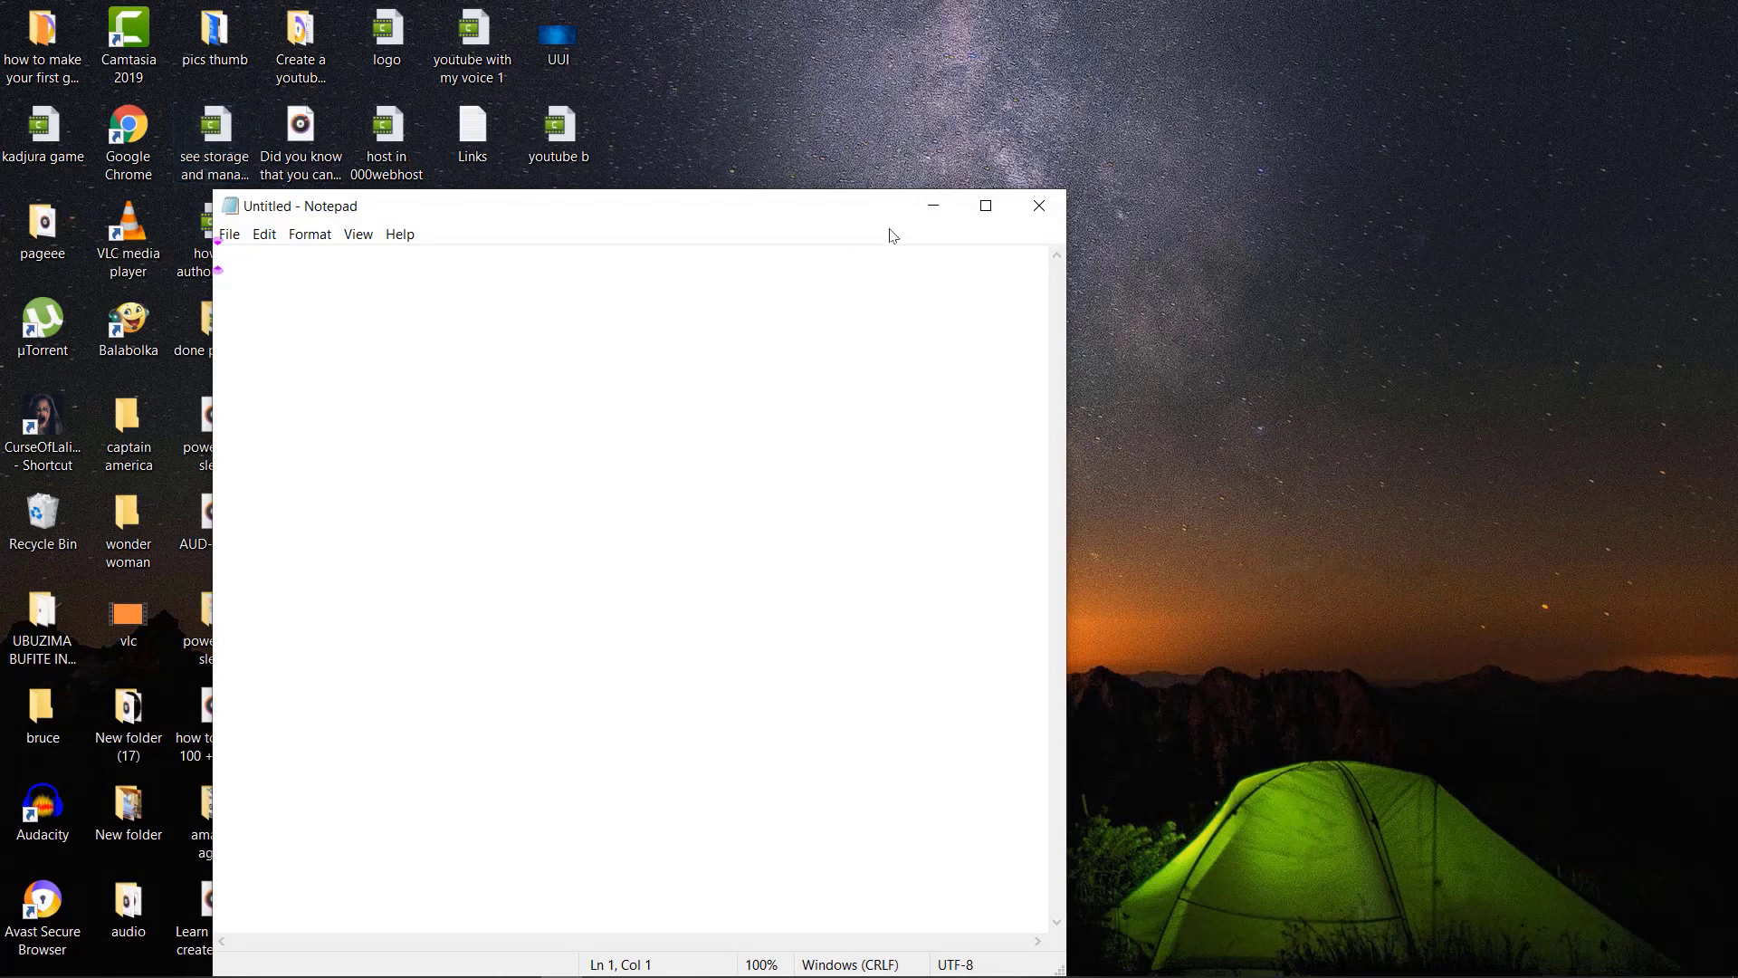
click(987, 208)
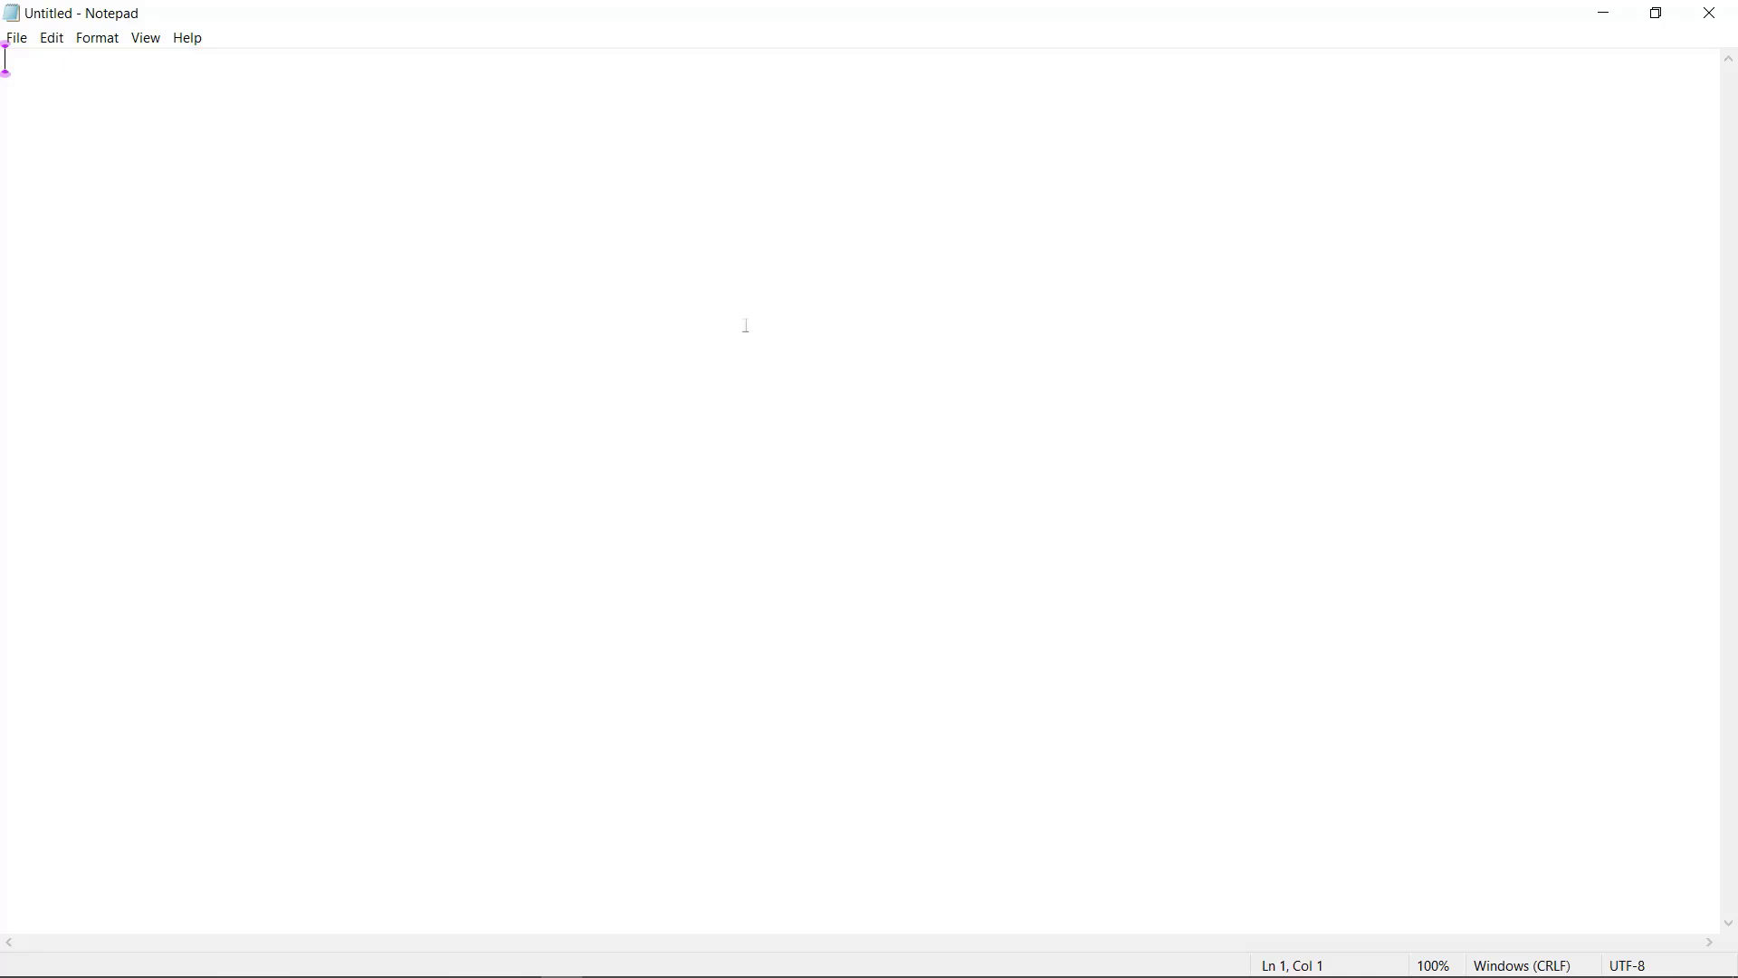
text(<html)
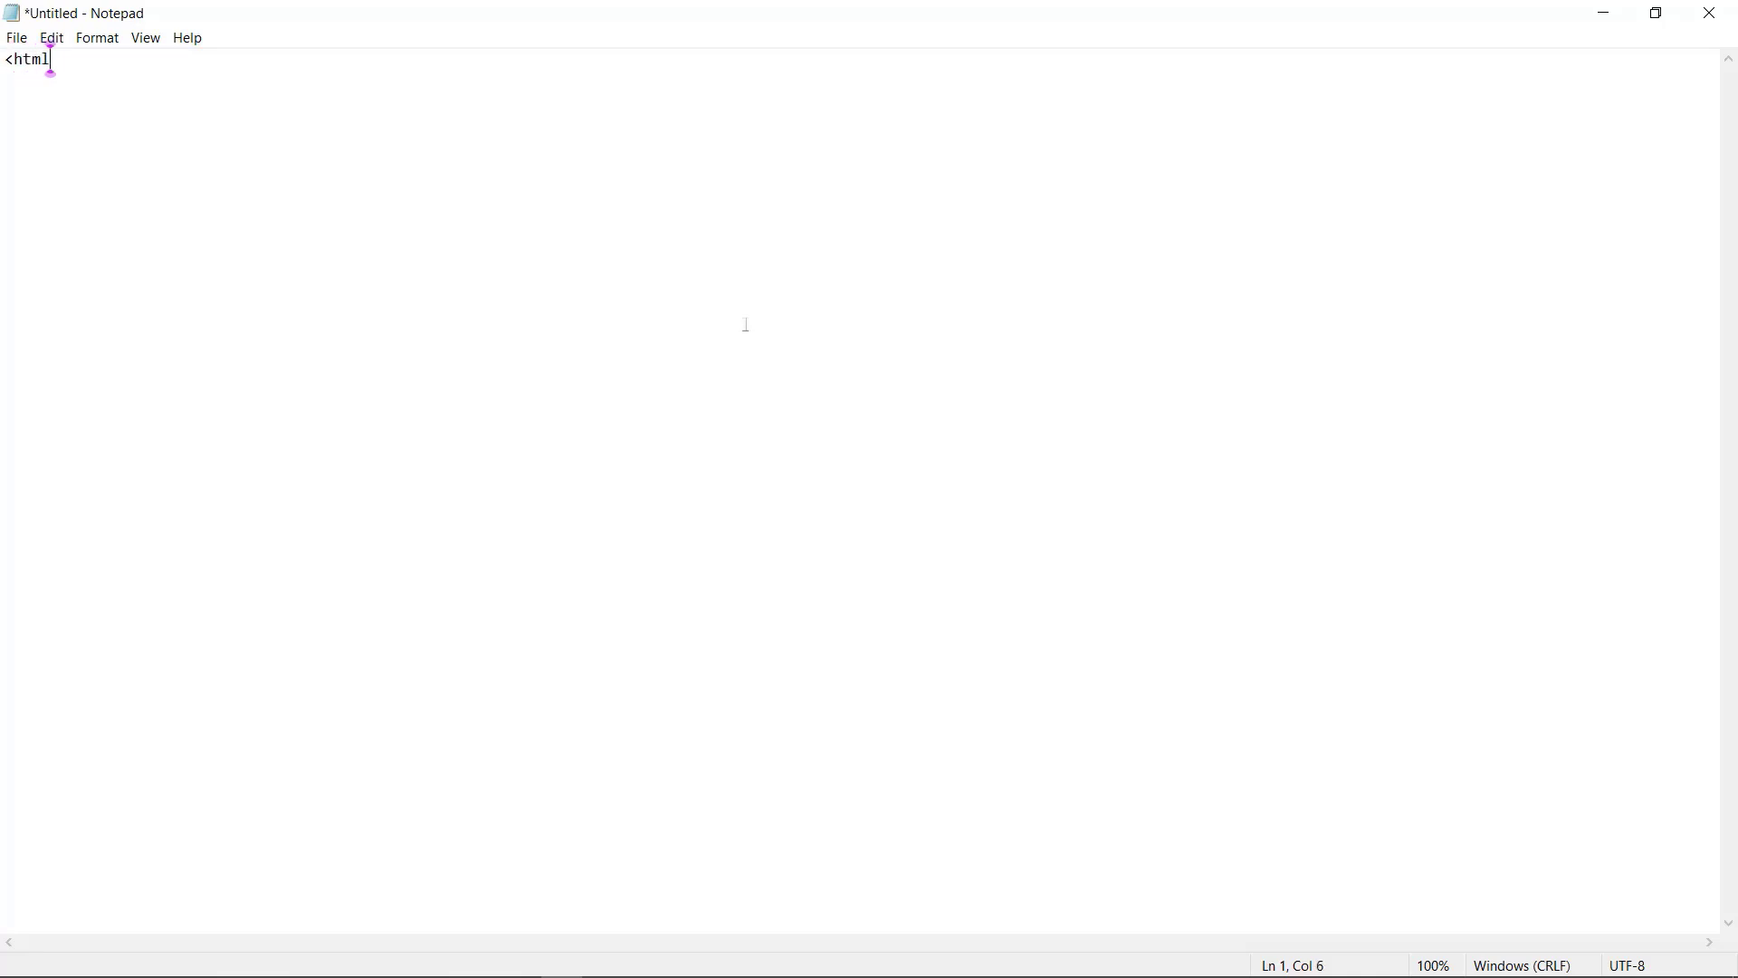
text(>)
Try expanding the opening tag to <!doctype html>, and take the !doctype addition out again
key(Left)
key(Left)
key(Left)
key(Left)
key(Left)
key(Left)
key(Right)
text(!doctype)
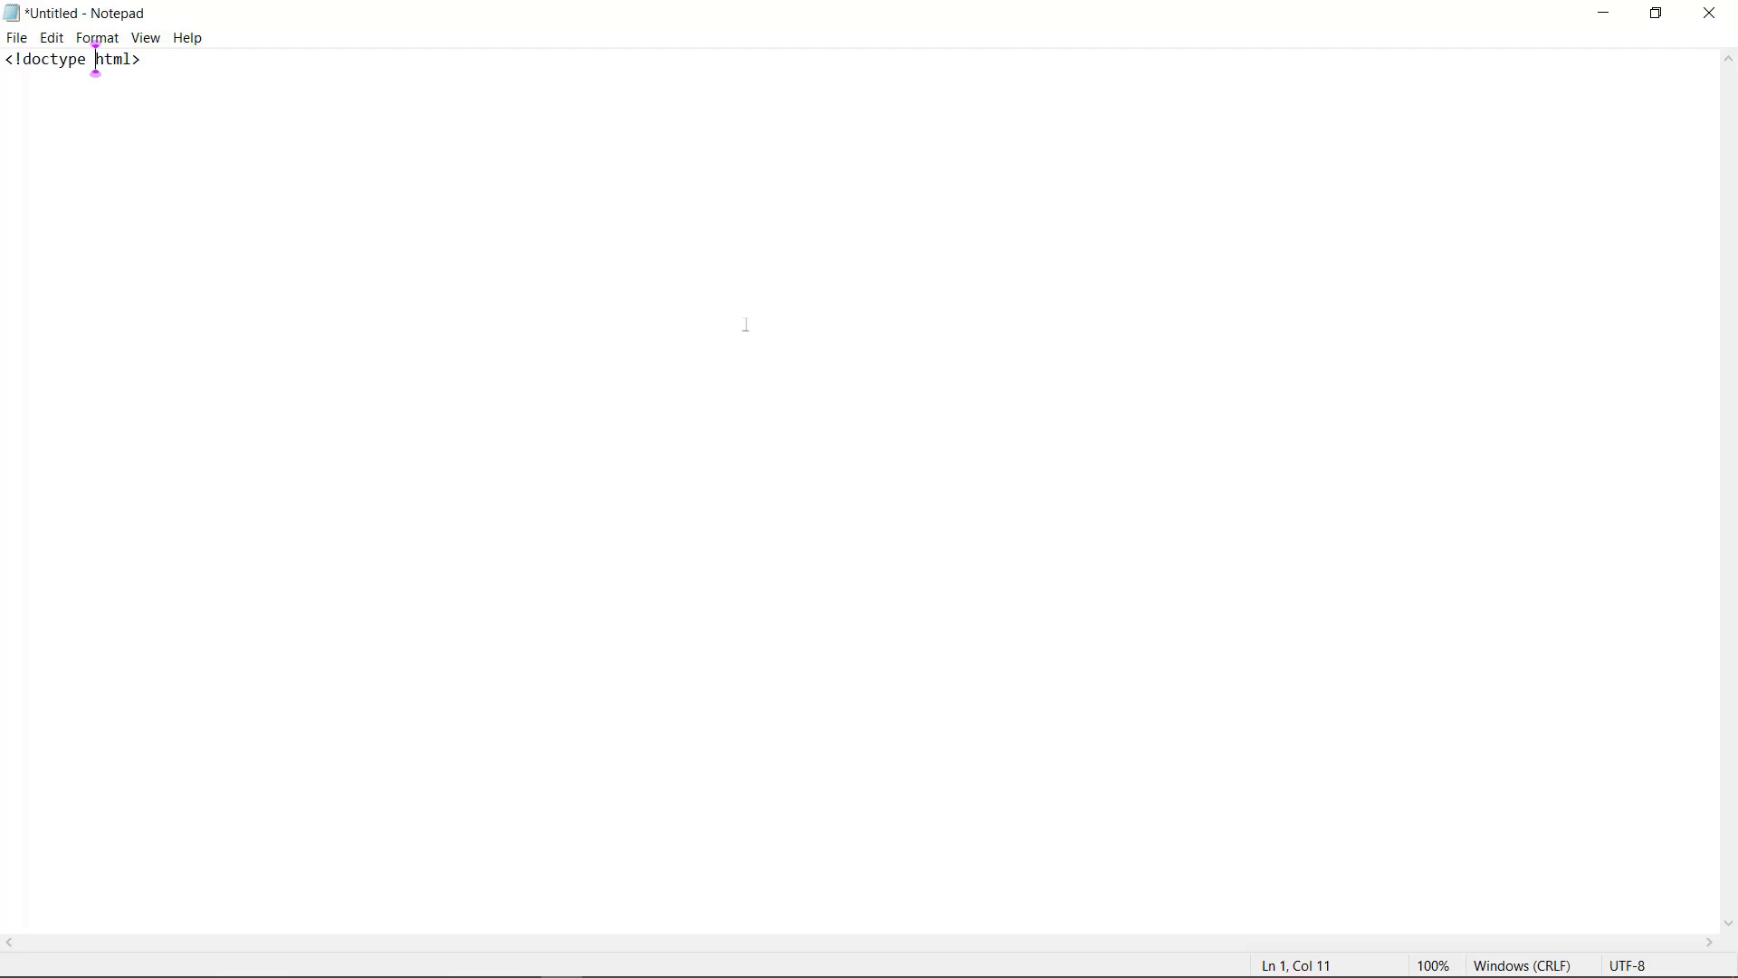
key(BackSpace)
key(BackSpace)
key(BackSpace)
key(BackSpace)
key(BackSpace)
key(BackSpace)
key(BackSpace)
key(BackSpace)
key(BackSpace)
Below the <html> tag, write a head section containing the title EXAMPLE, with each tag on its own line and closed
key(Right)
key(Right)
key(Right)
key(Right)
key(Right)
key(Return)
text(<hea)
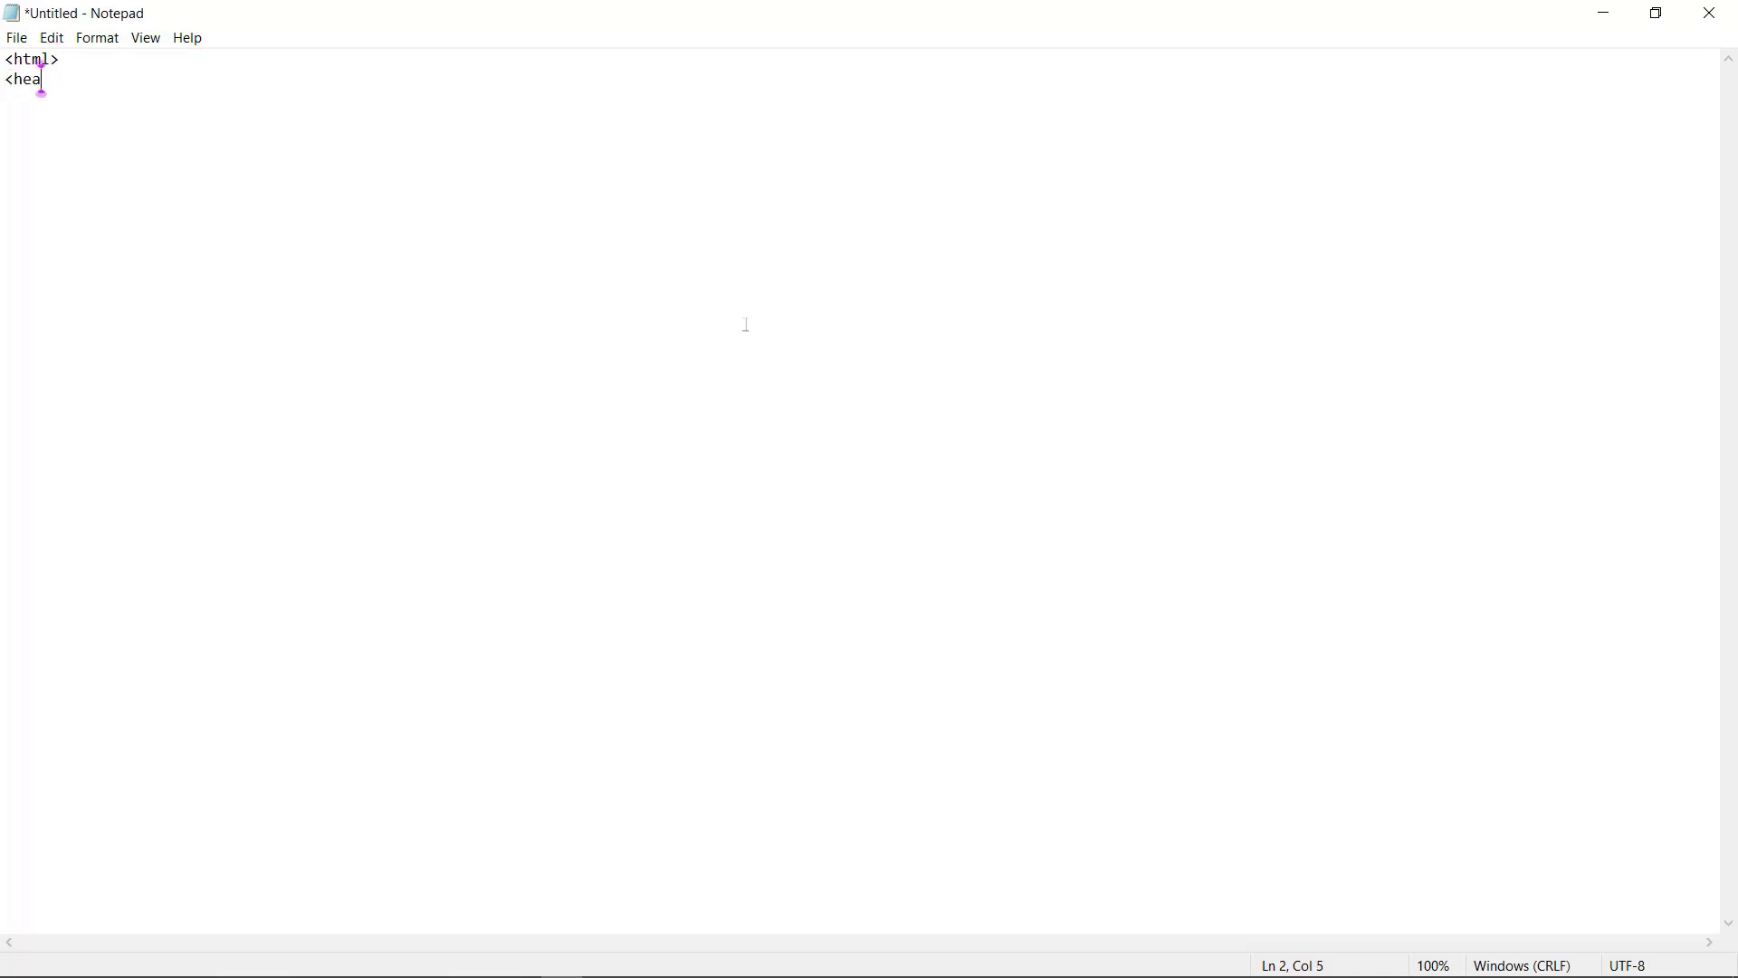
text(d>)
key(Return)
text(<title>EXAMPLE</)
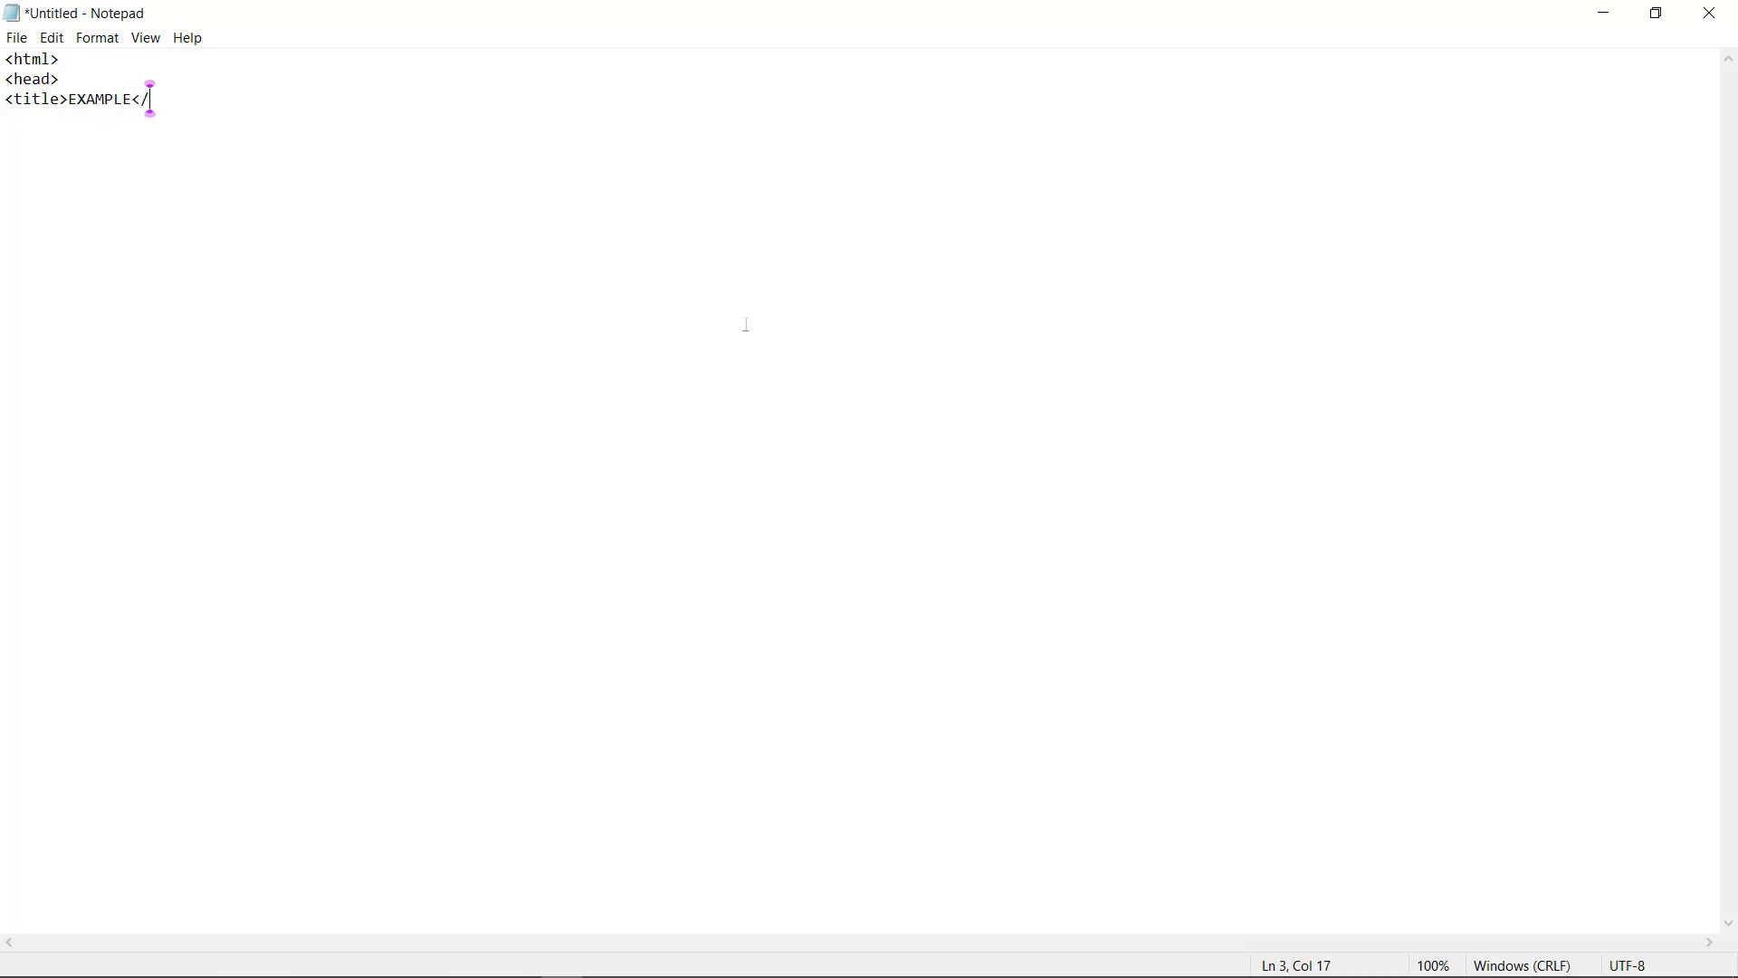
text(title>)
key(Return)
text(</head)
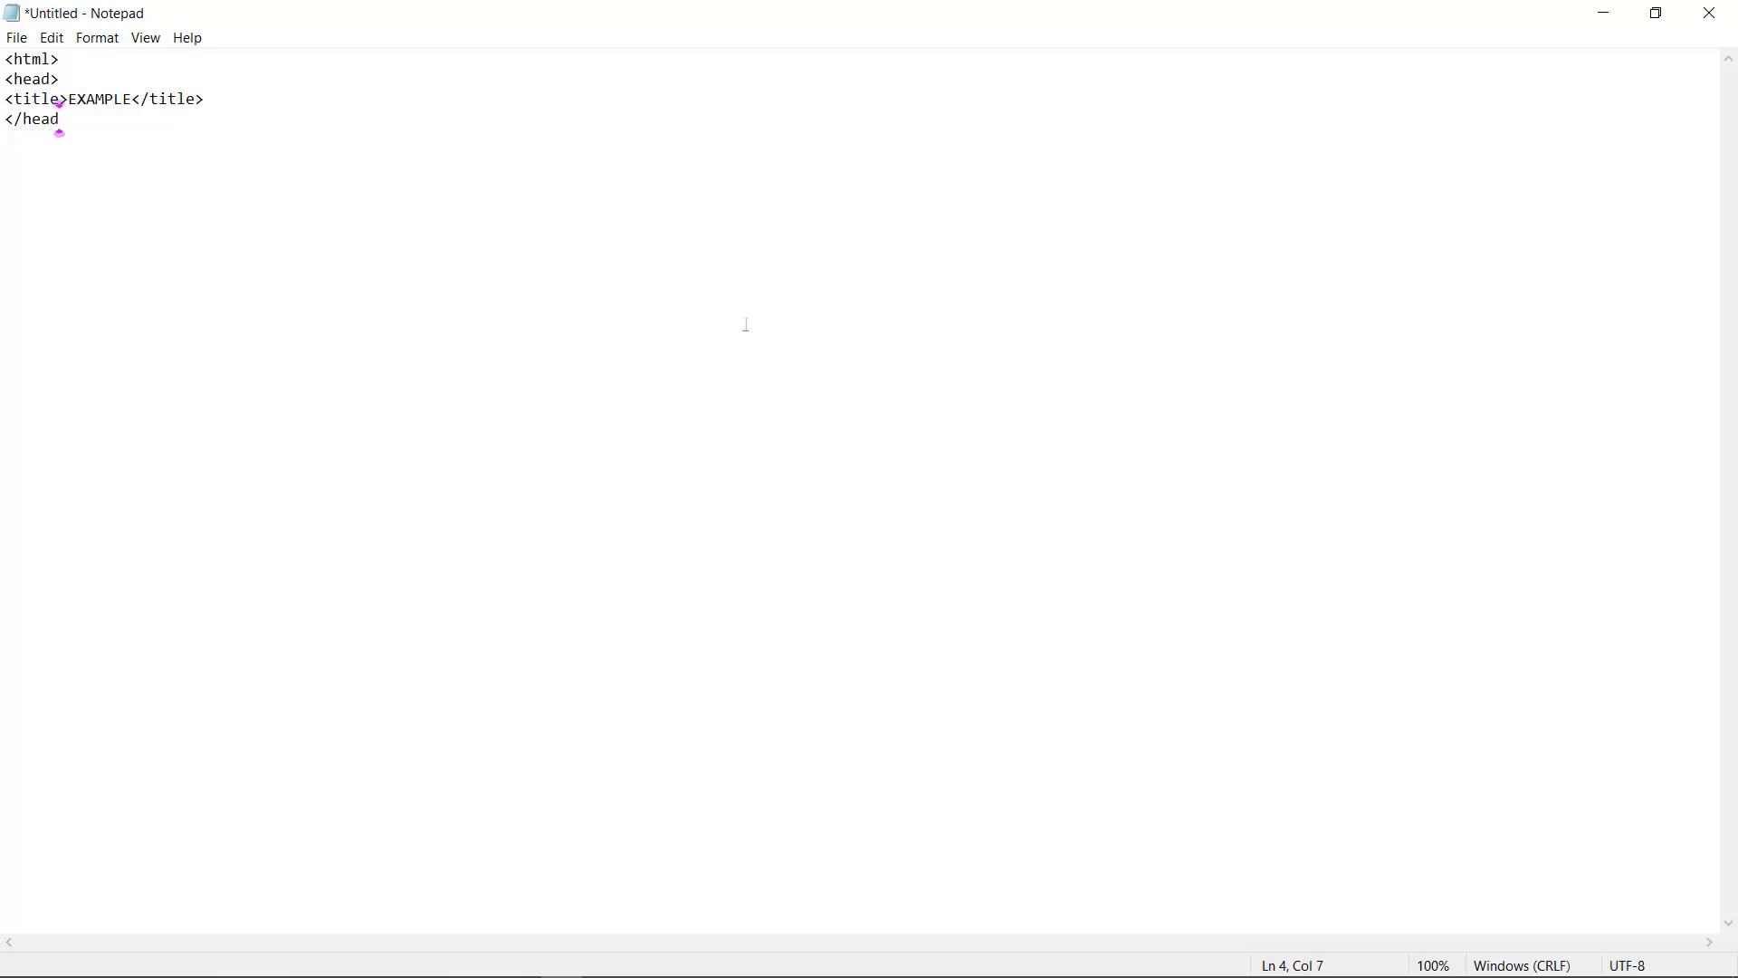
text(>)
Open a body section below the head and add an h1 reading "This is a heading"
key(Return)
text(<body>)
key(Return)
text(<h1>This )
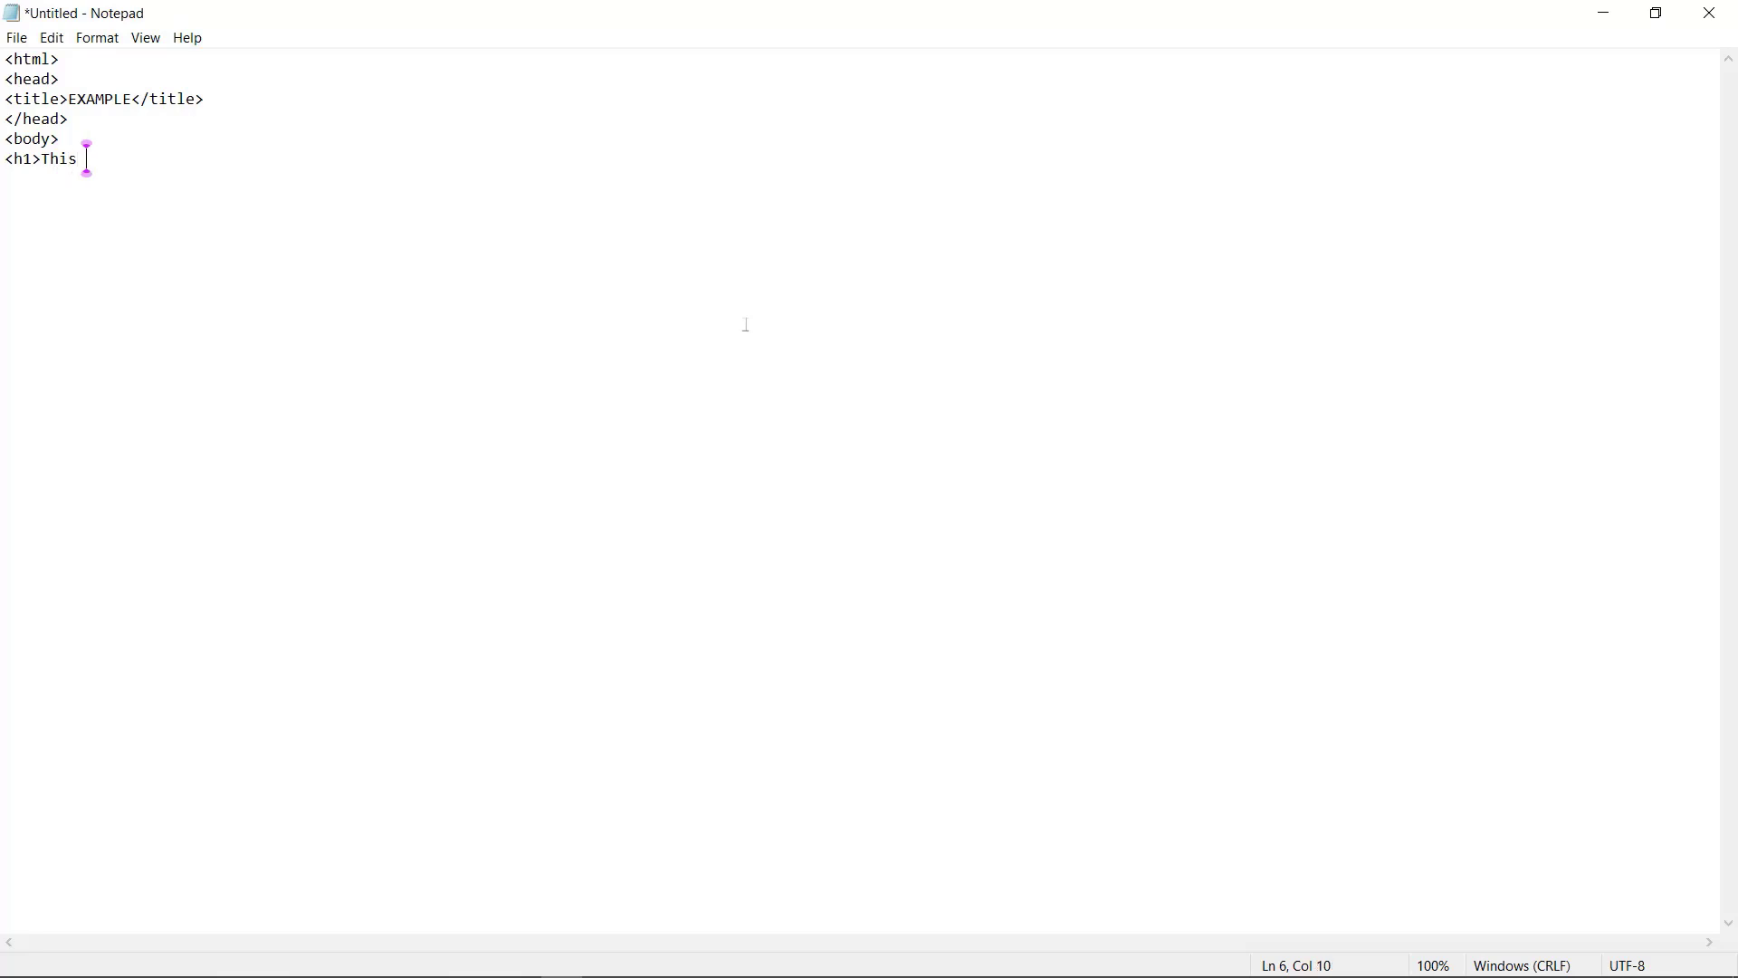
text(is a heading</h)
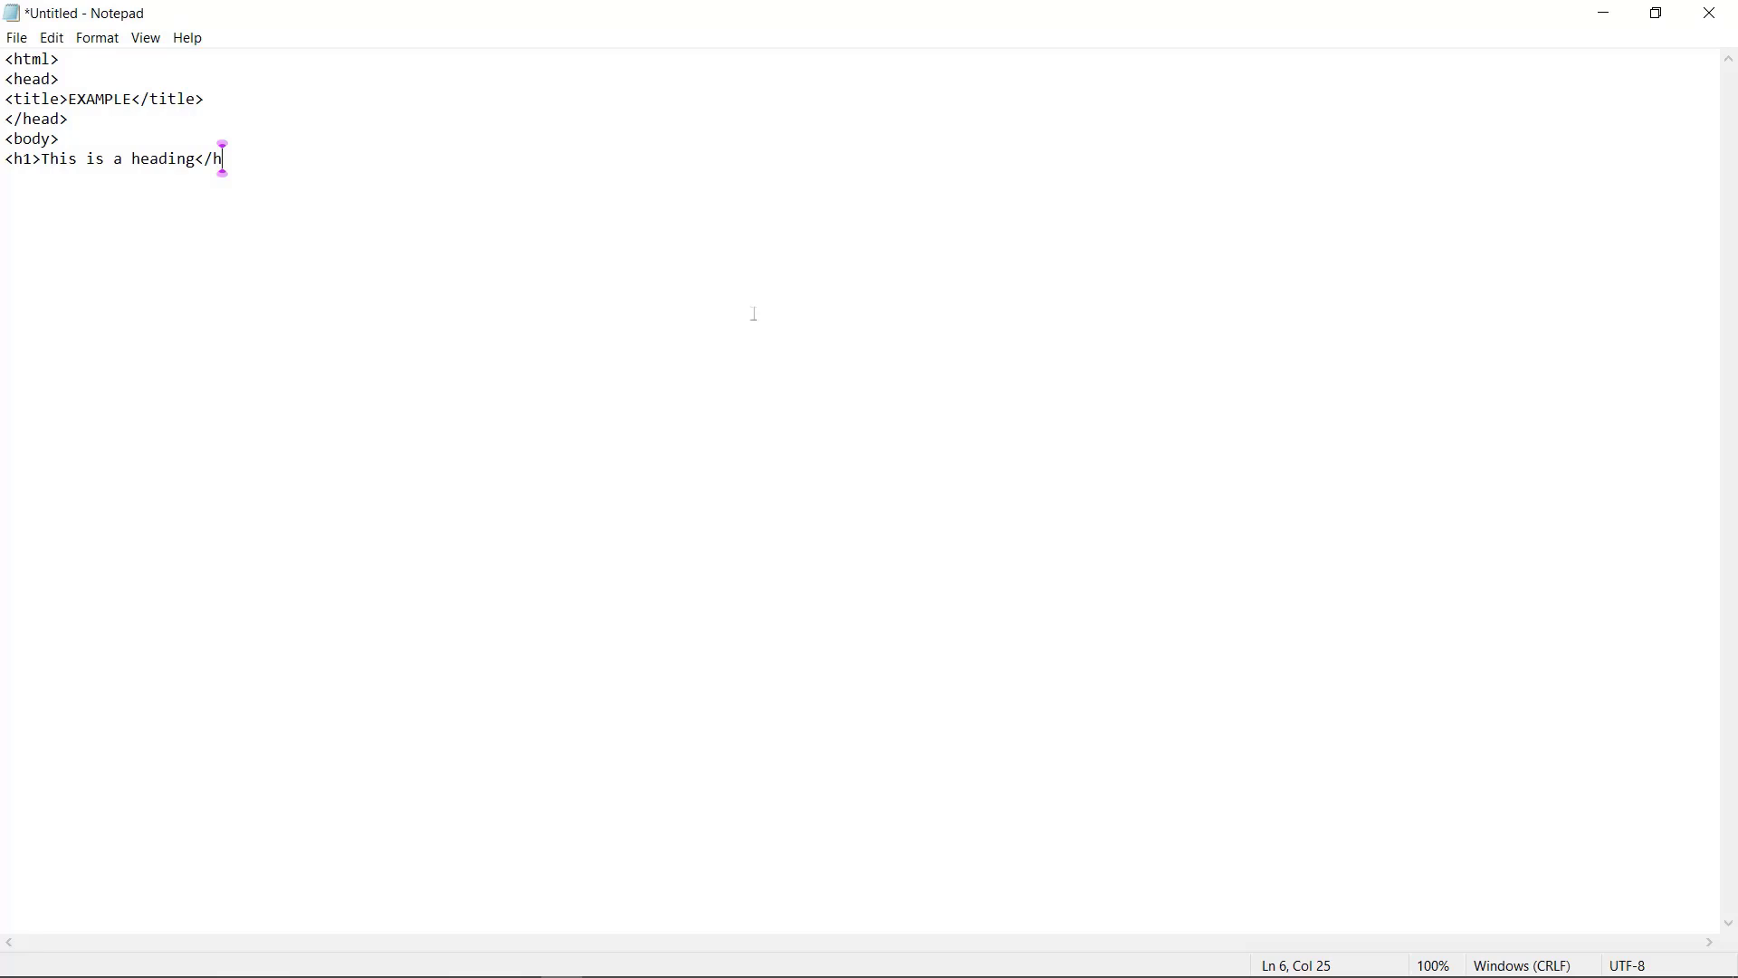
text(1>)
Add a p element reading "This is a paragraph" below the heading, and close the body and html tags
key(Return)
text(<p>This is a )
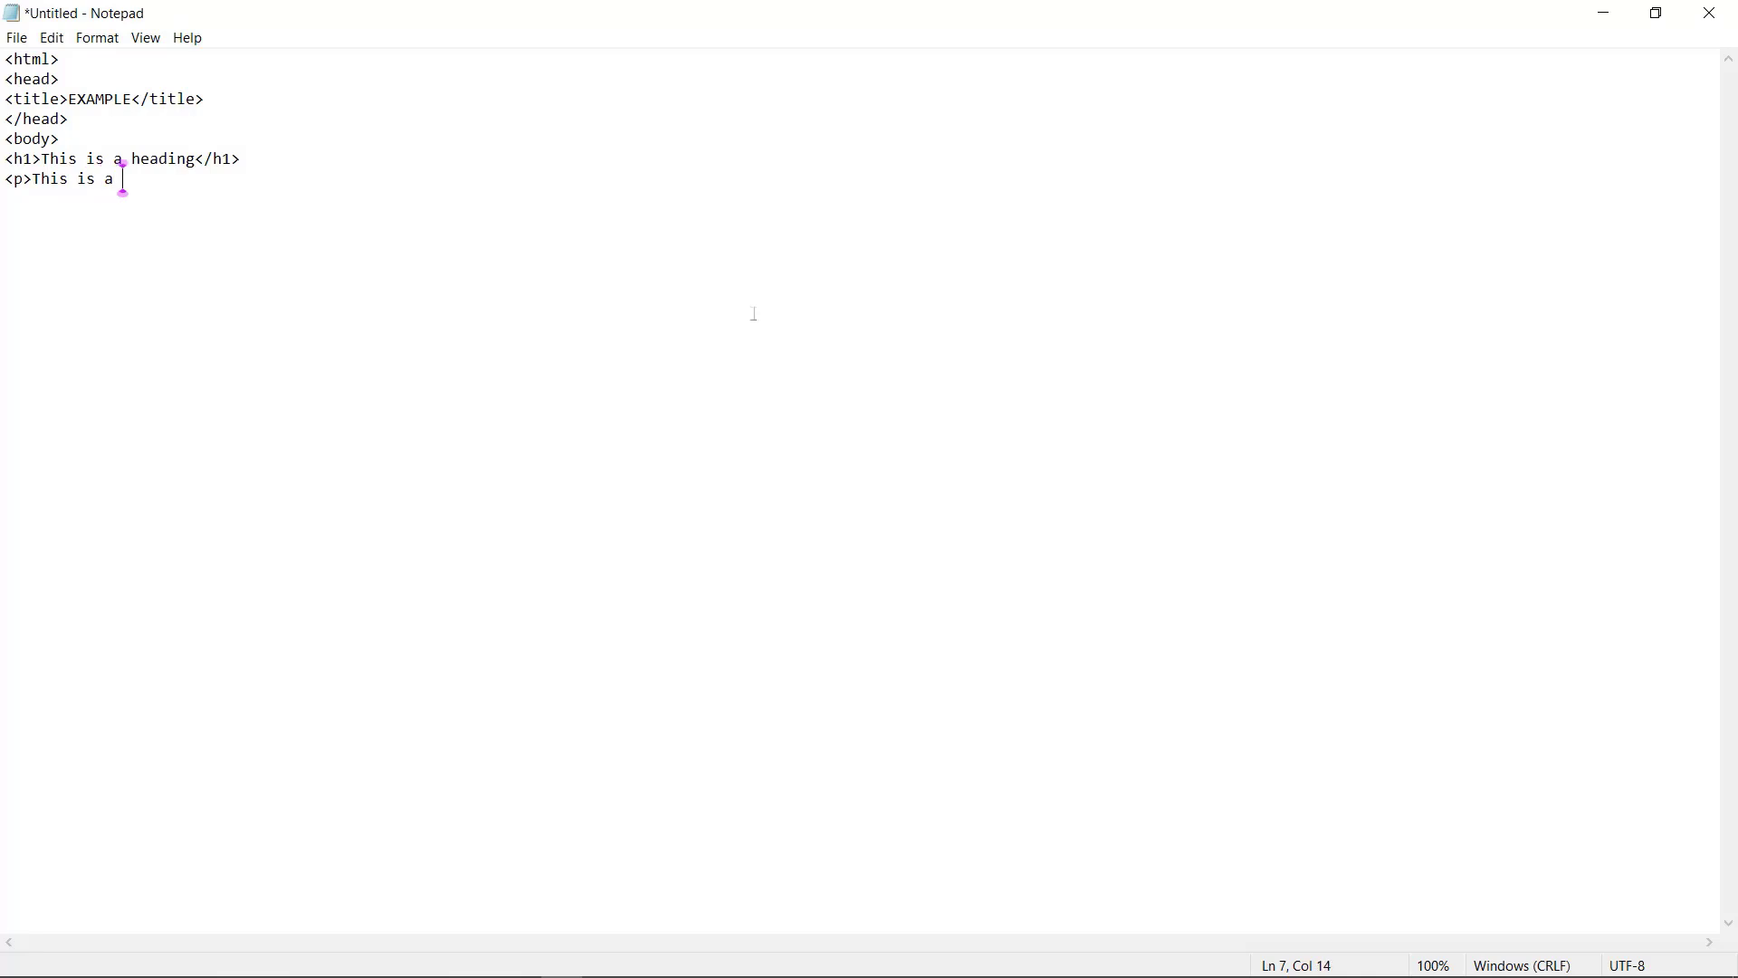
text(paragraph</p>)
key(Return)
text(</)
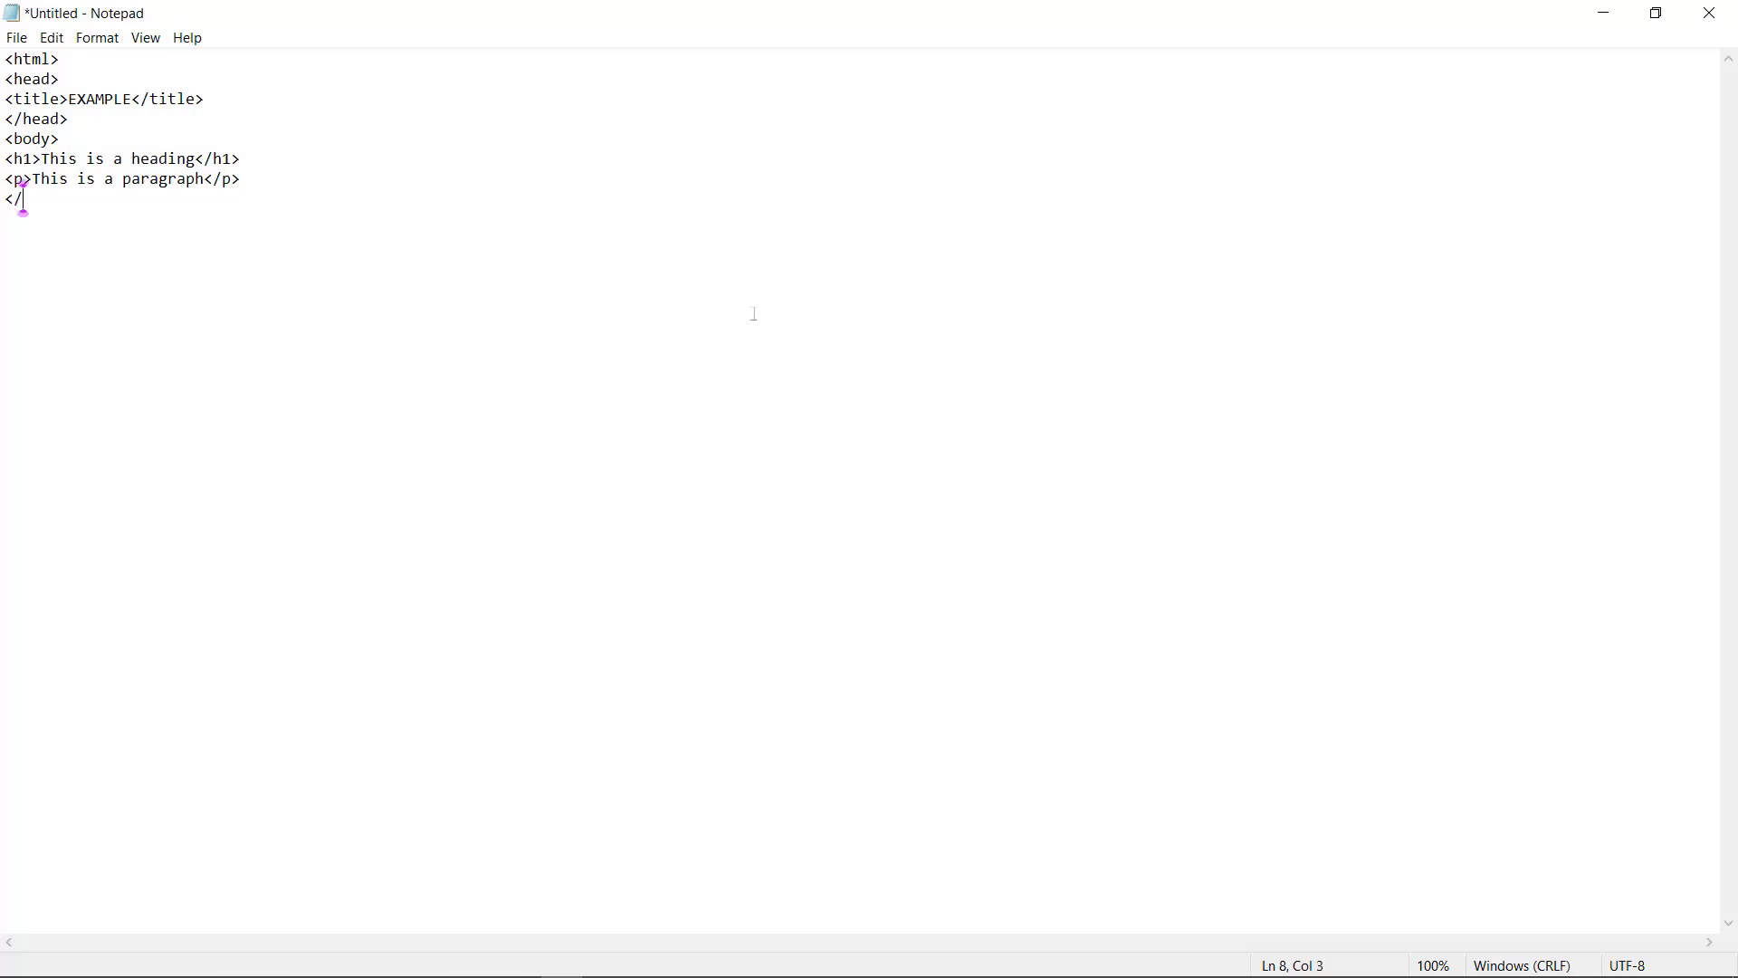
text(body>)
key(Return)
text(</html>)
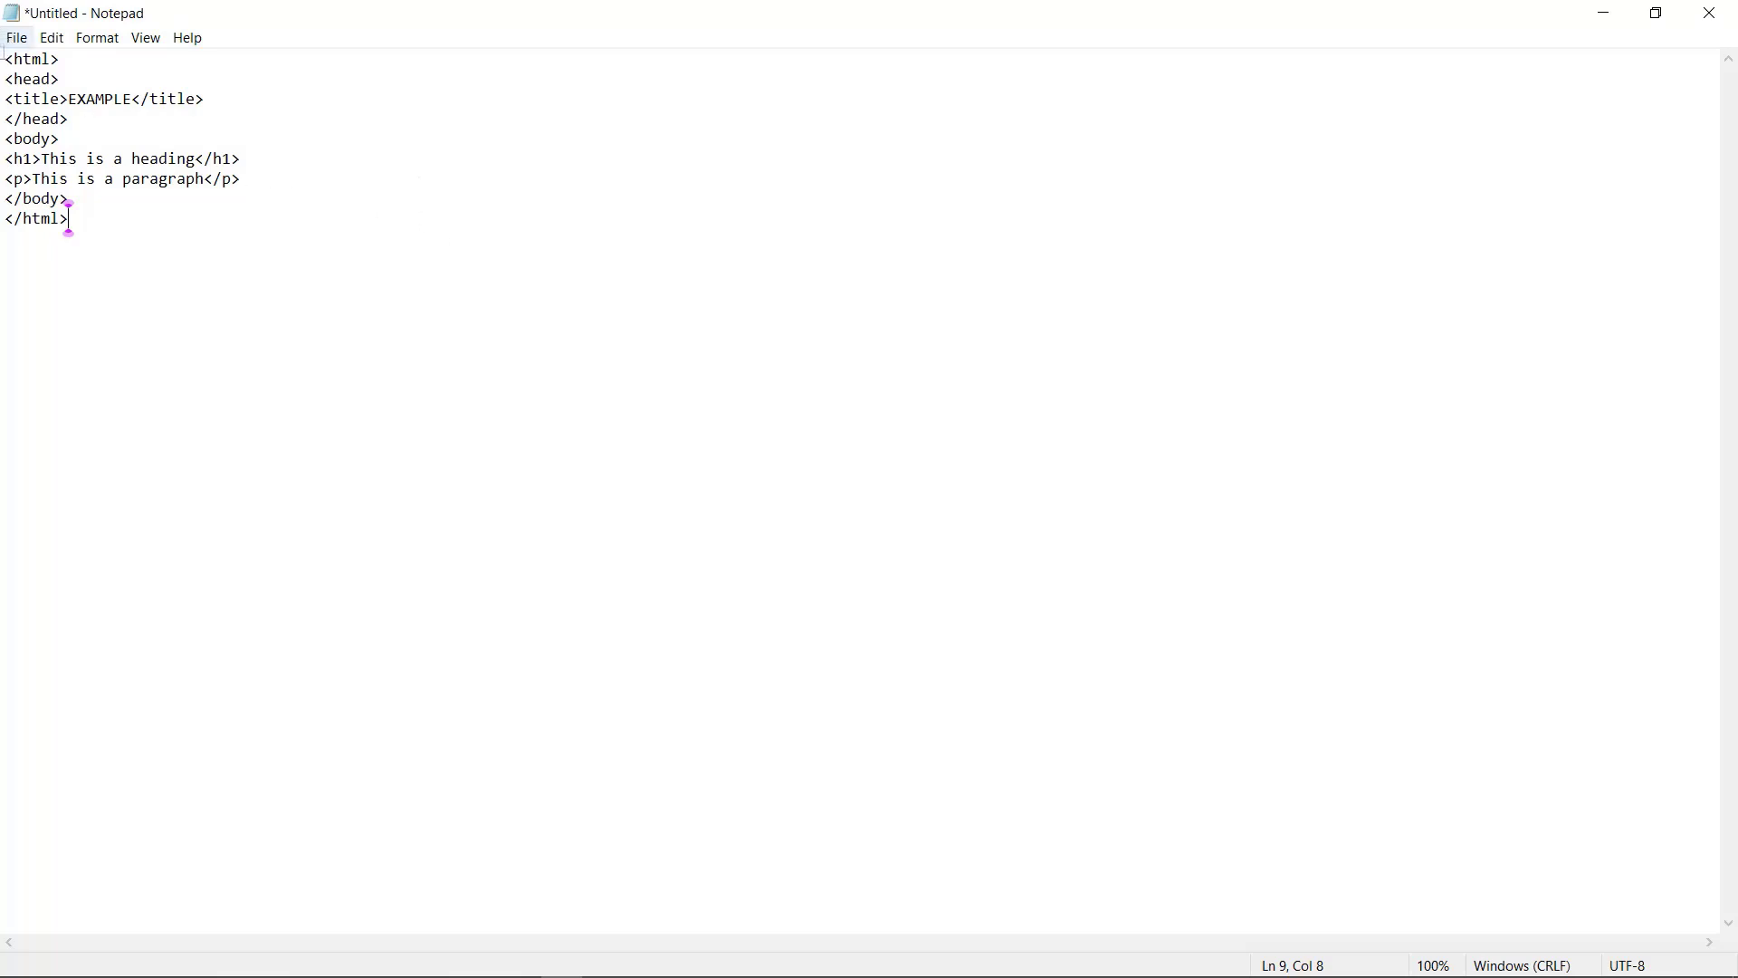
Review the html, title, p and h1 tags by highlighting them, and return the cursor to the end of the code
drag(51, 60, 3, 60)
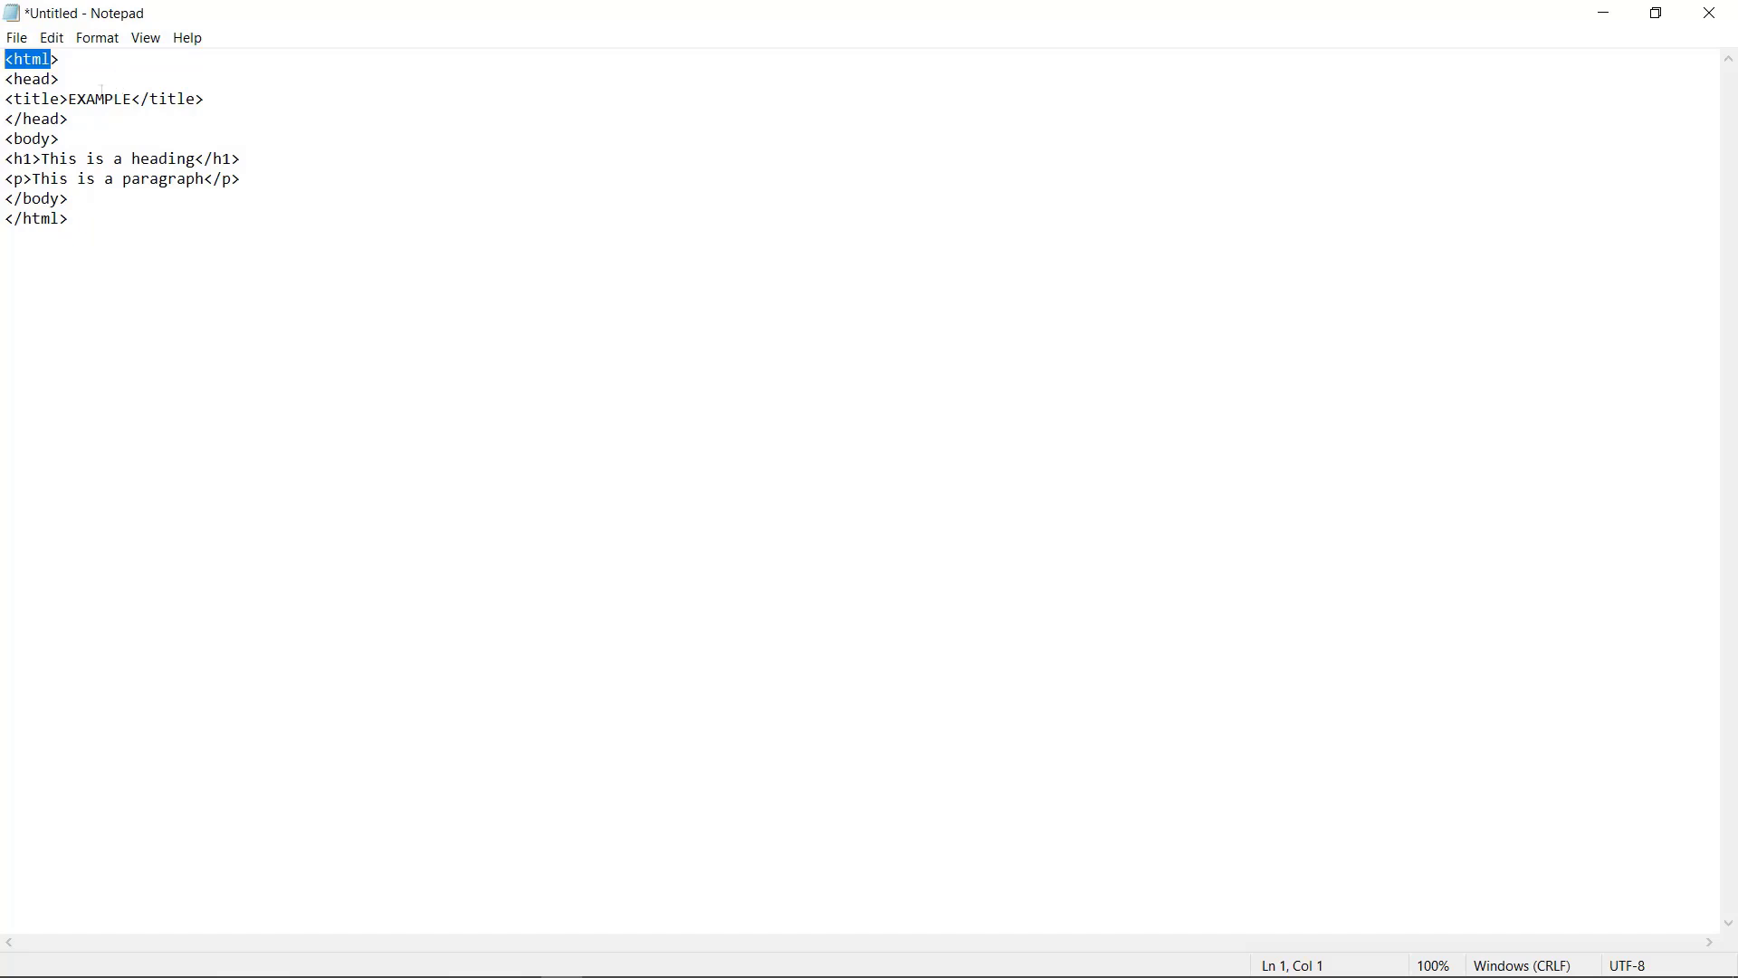
click(58, 61)
mouse_move(56, 80)
mouse_down()
mouse_move(4, 80)
mouse_move(61, 97)
mouse_up()
click(4, 99)
click(325, 126)
drag(32, 178, 6, 178)
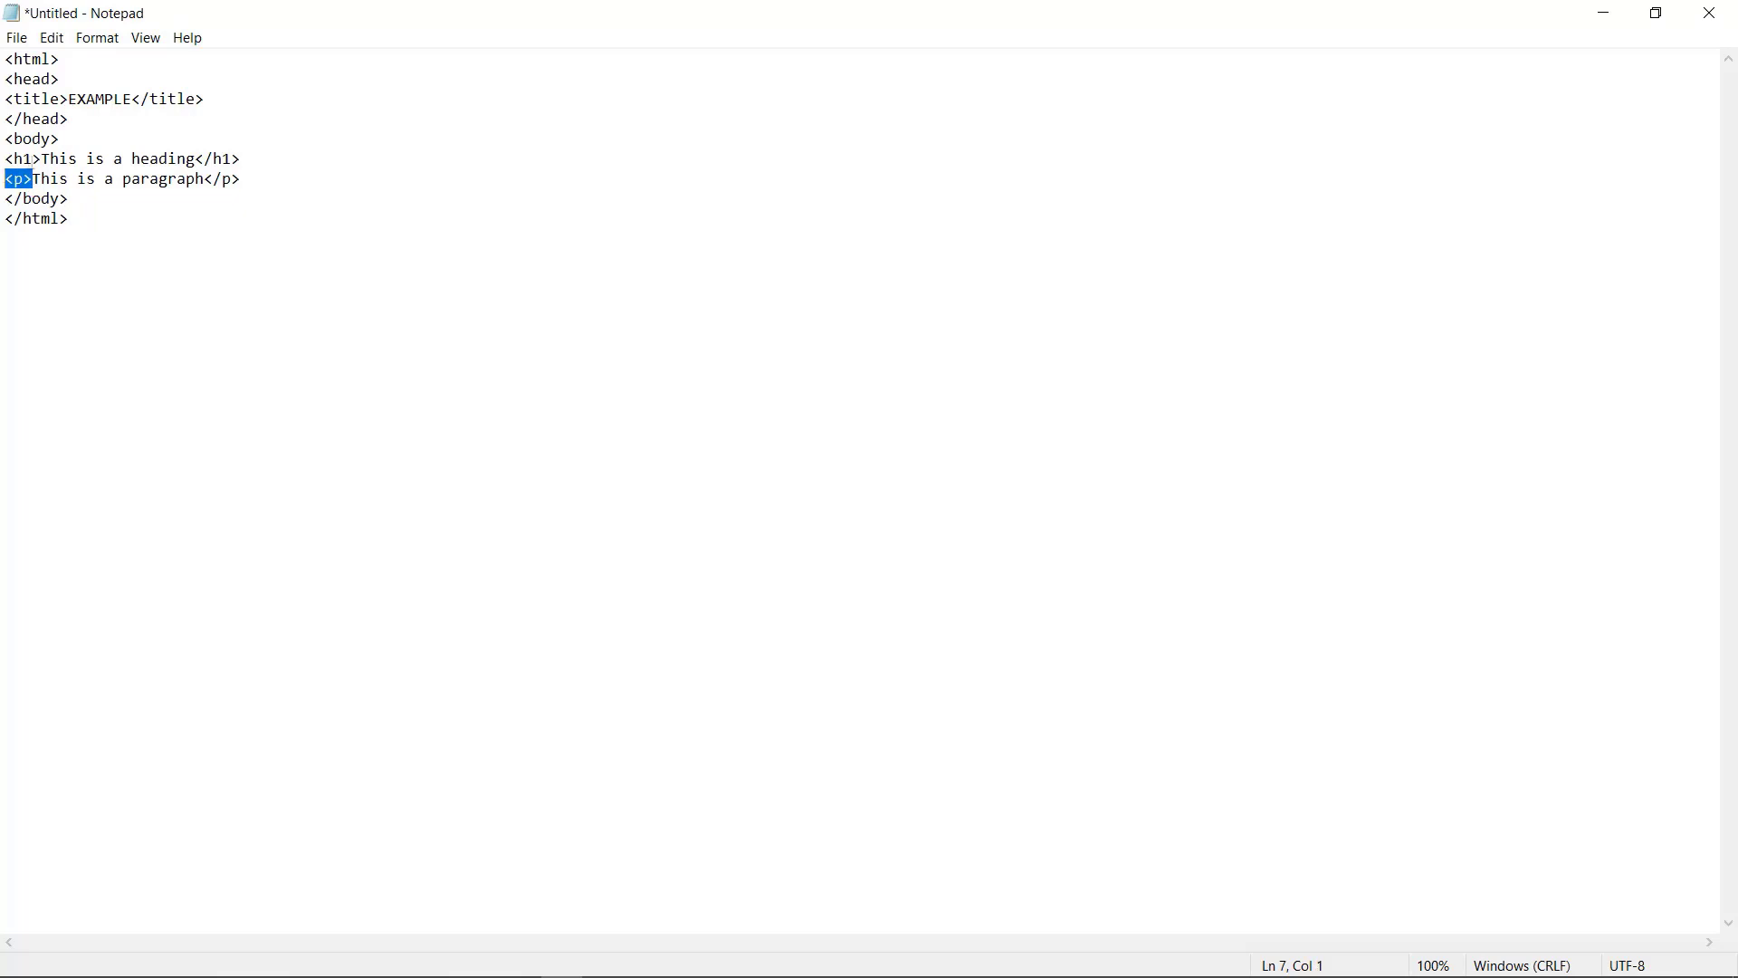
drag(42, 160, 5, 159)
click(69, 219)
Move the Notepad window aside, refresh the desktop, and create a new folder there named Webpage
drag(707, 28, 1222, 142)
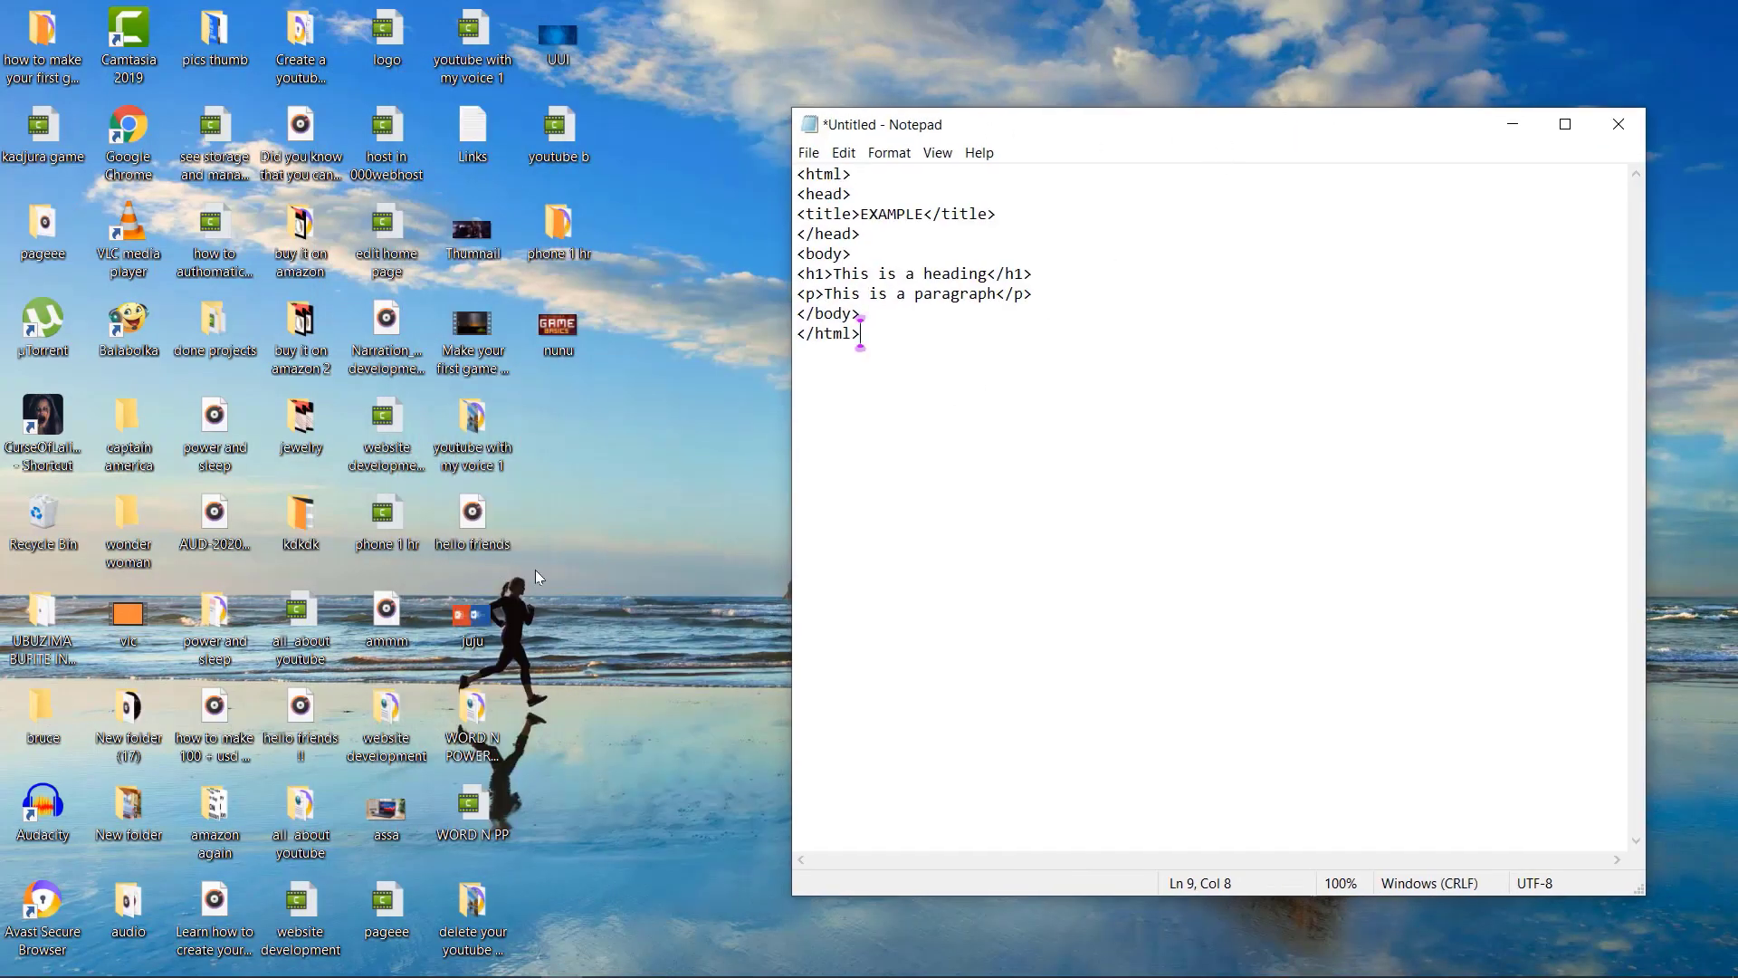
click(615, 447)
right_click(589, 438)
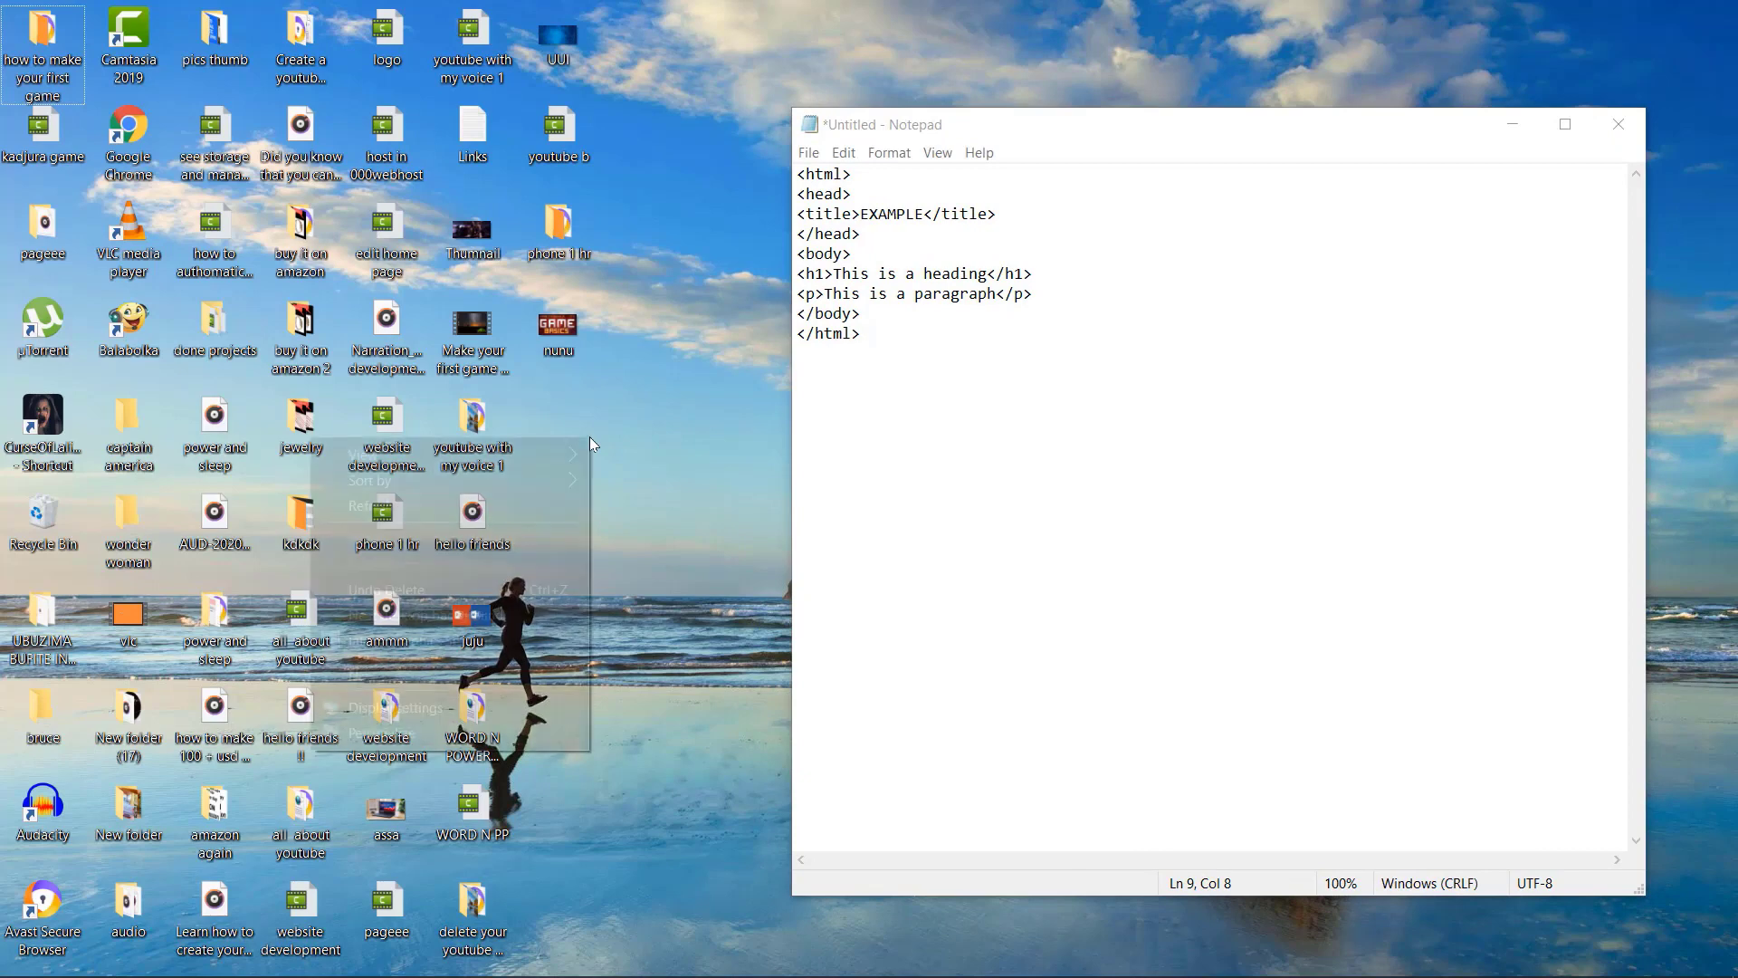
click(529, 505)
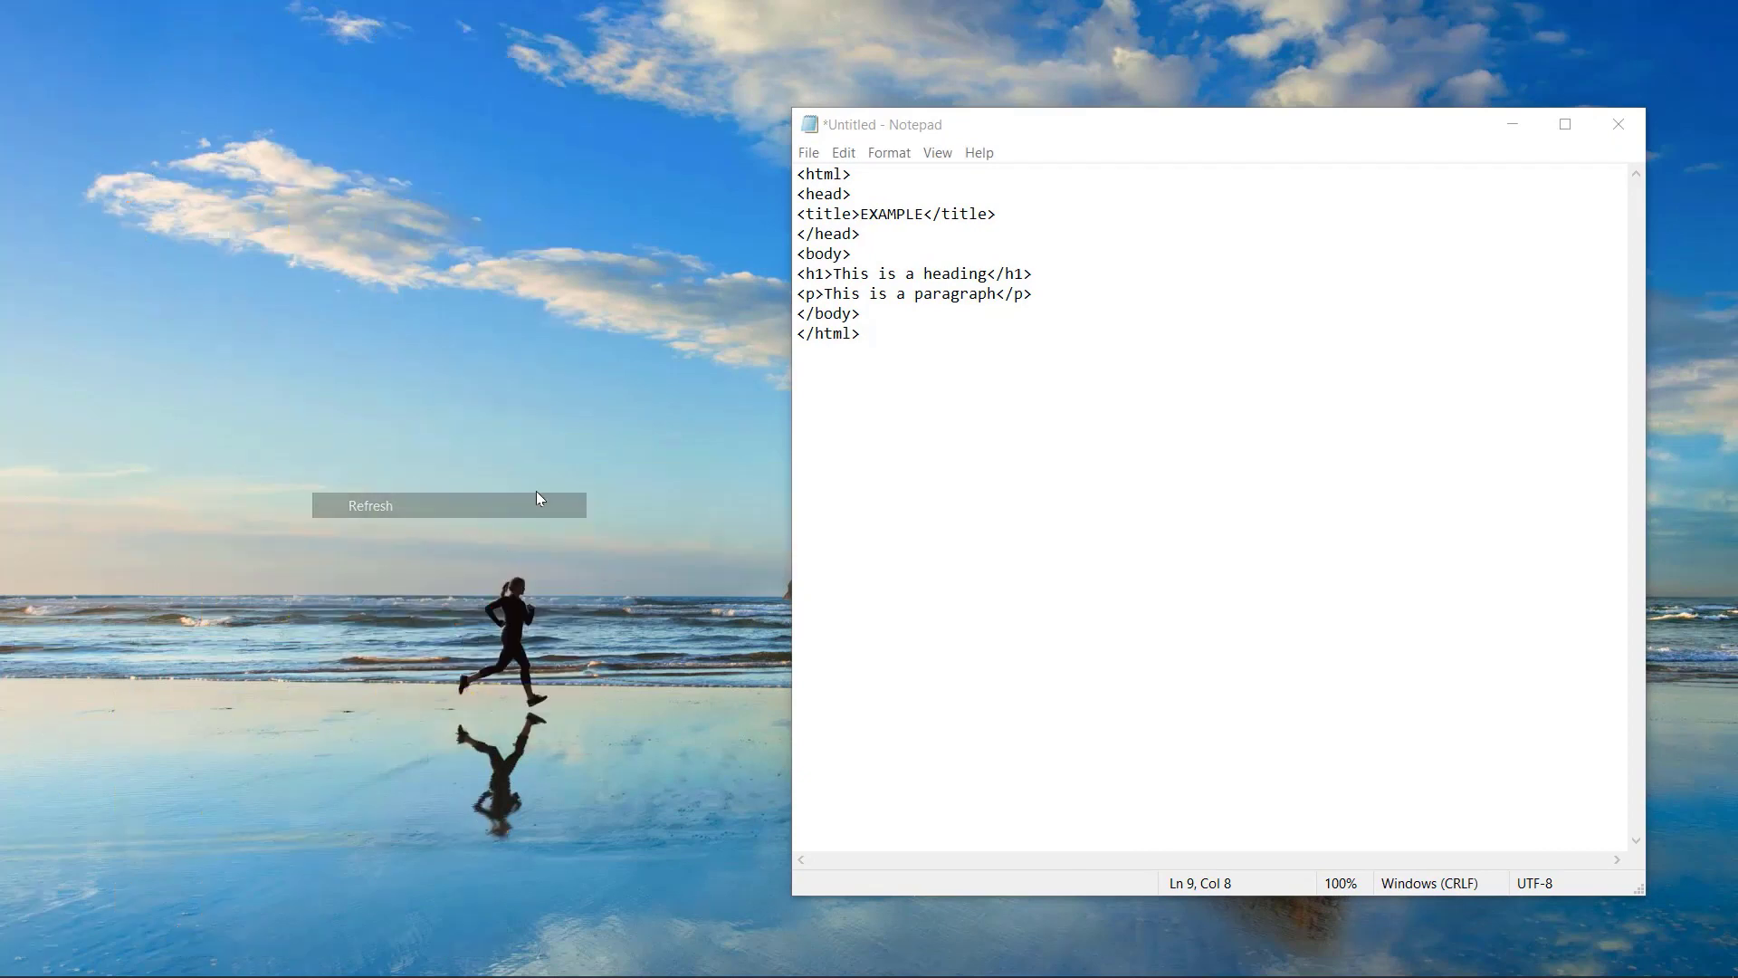
right_click(563, 449)
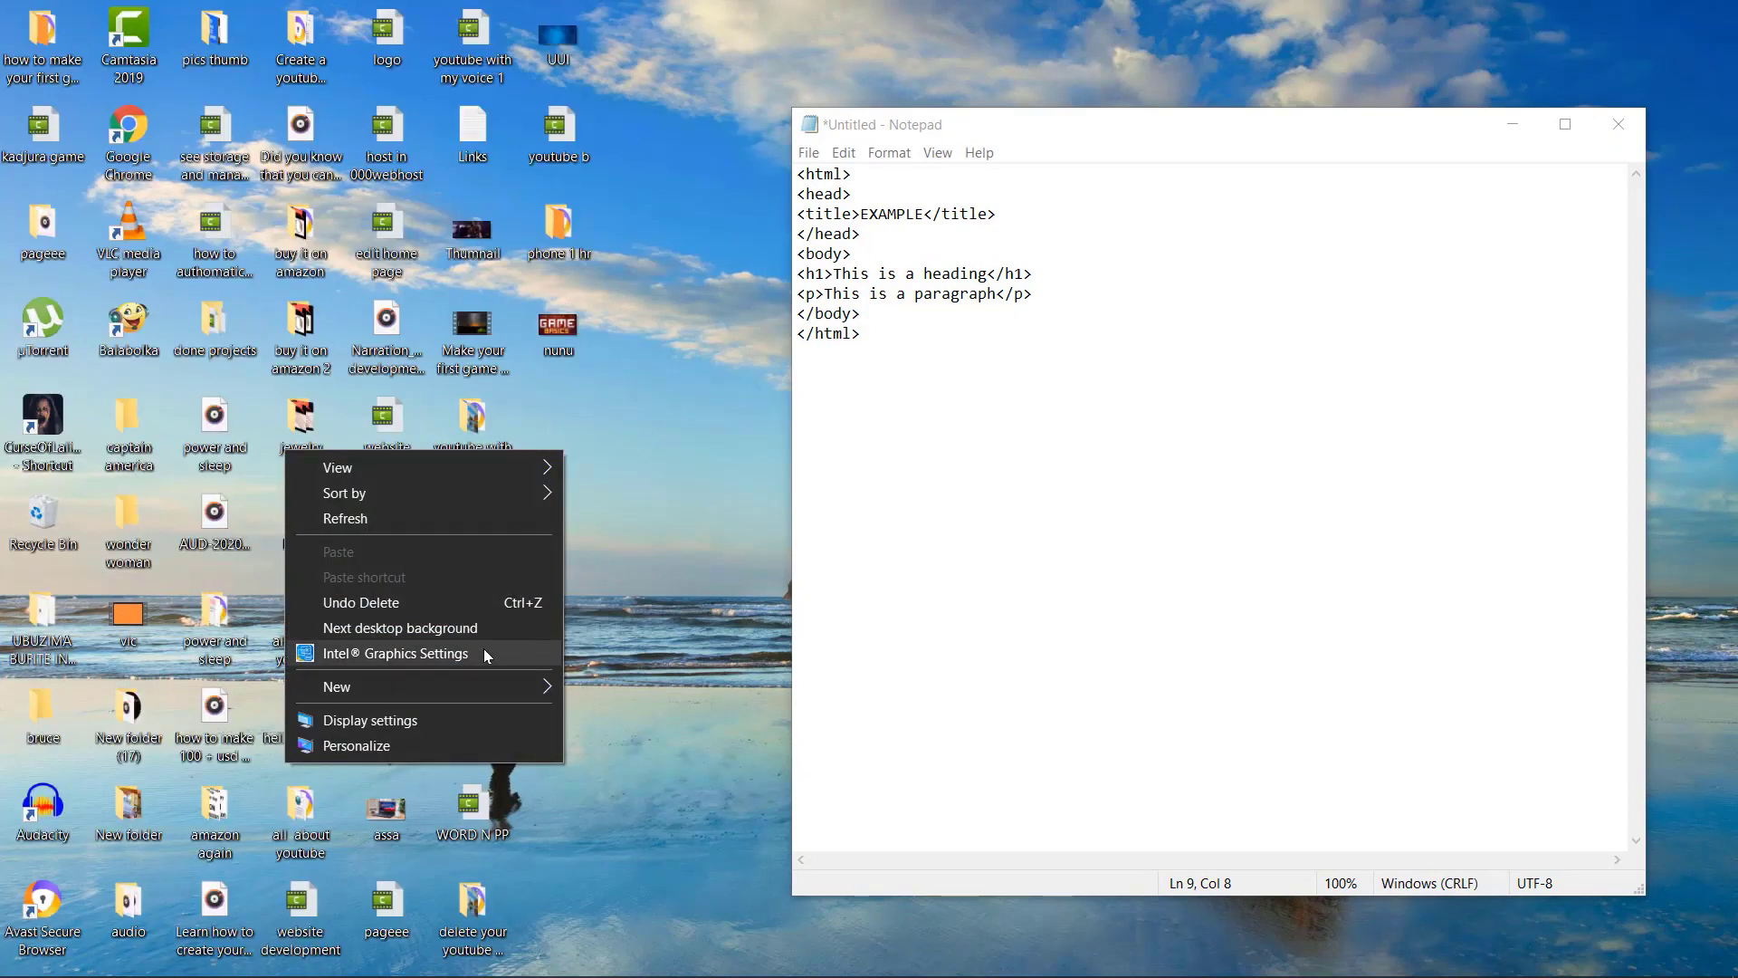
mouse_move(490, 677)
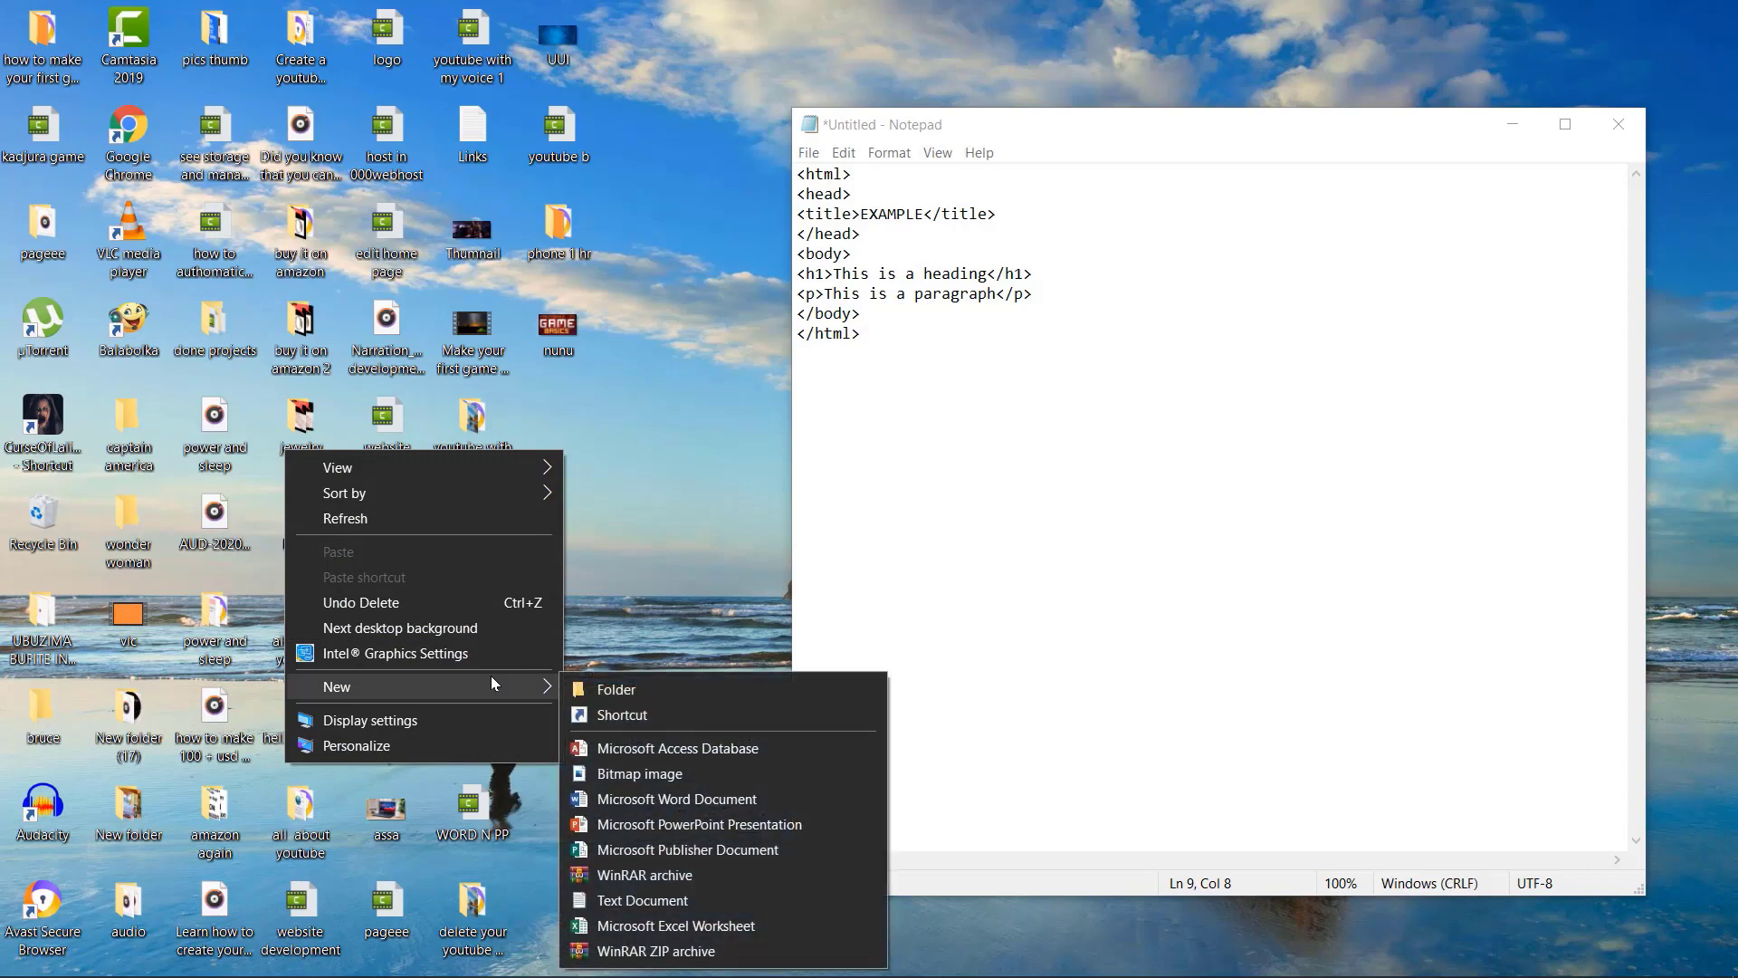
click(659, 693)
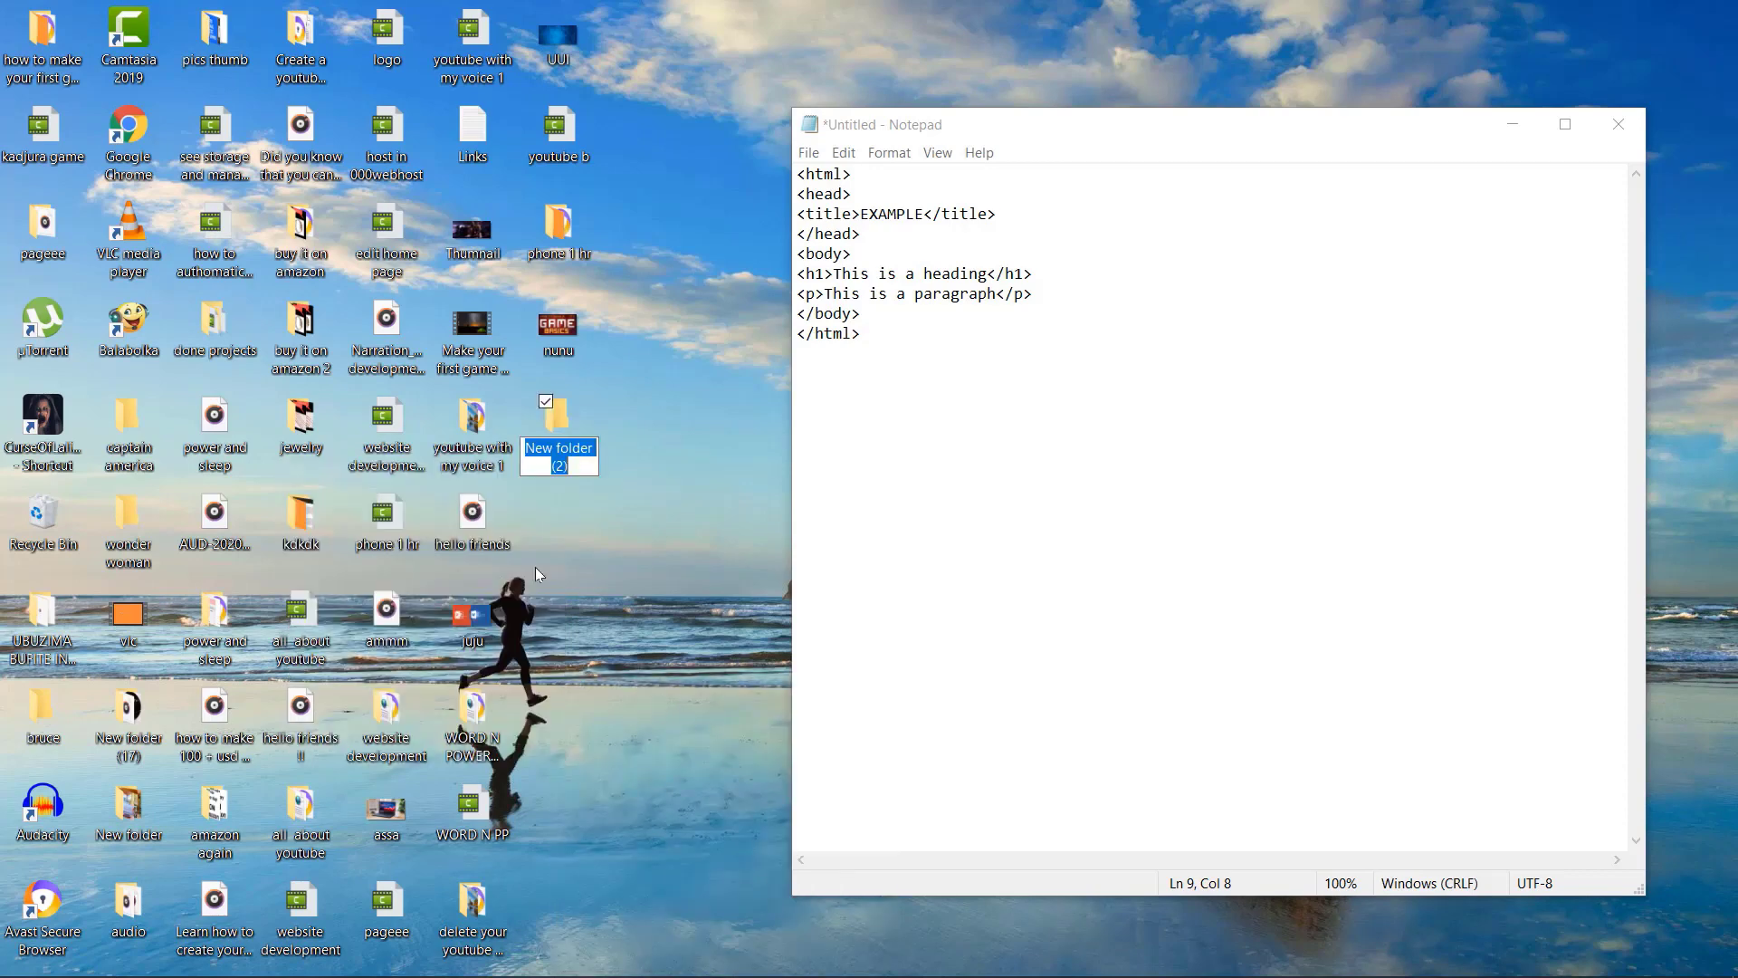
text(We)
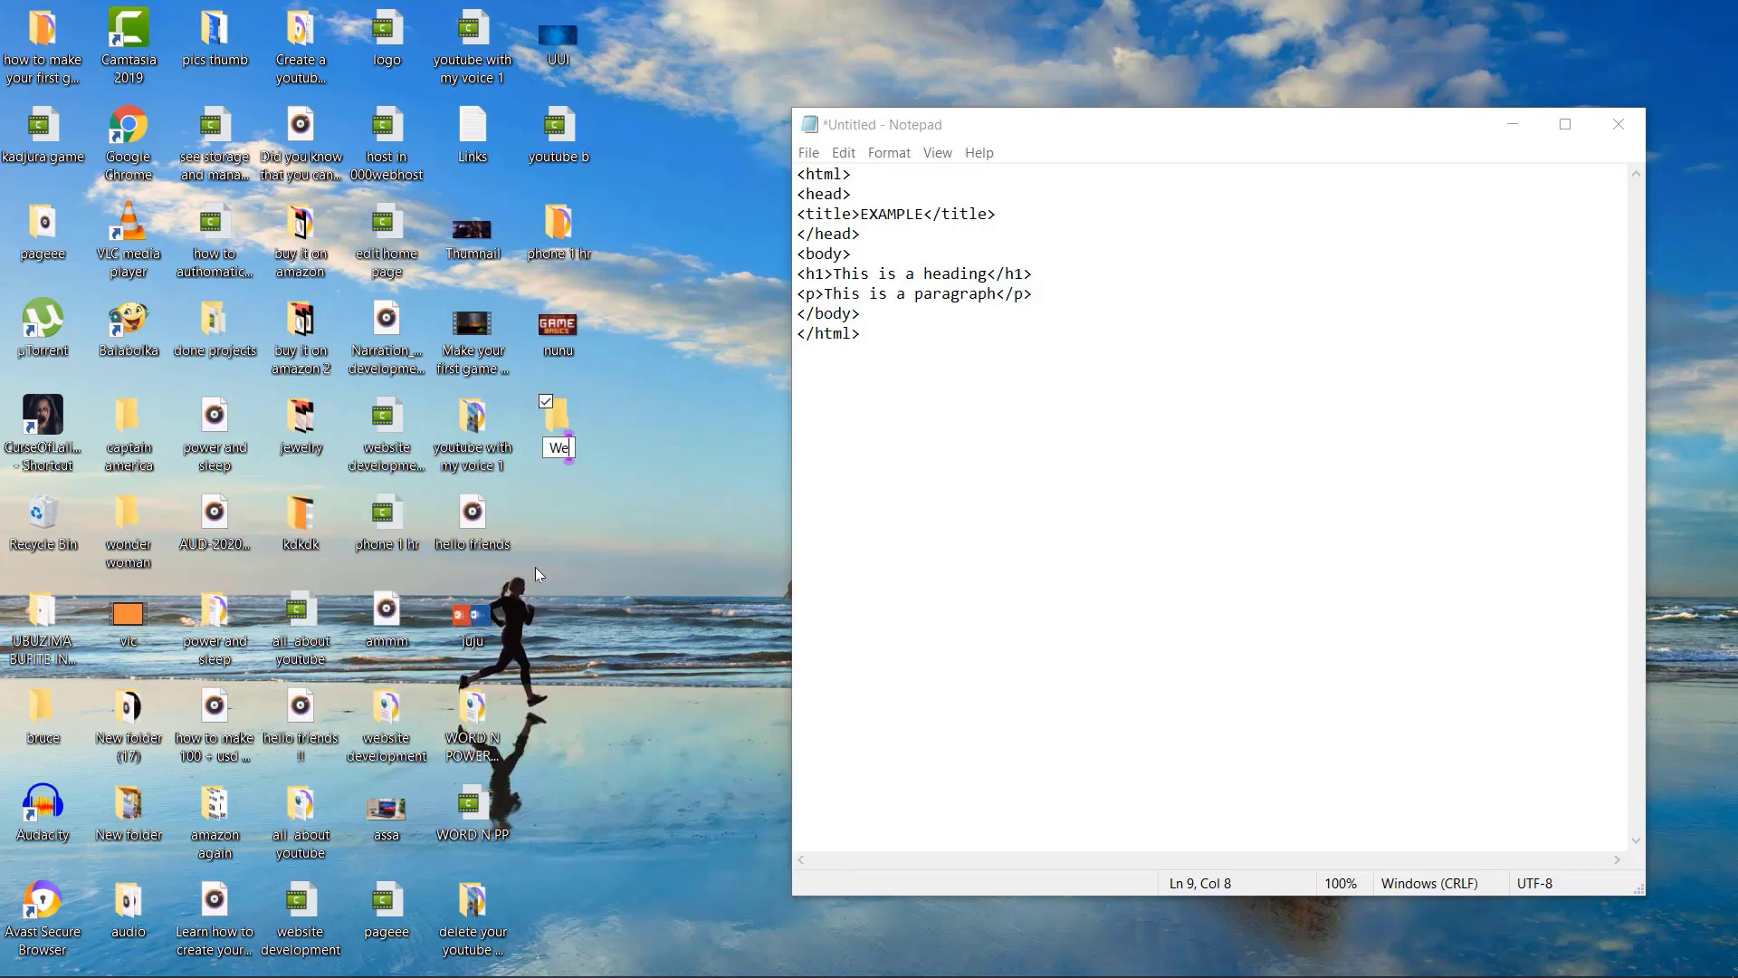
text(bpage)
key(Return)
Maximize Notepad and save the code as Homepage.html in the desktop's Webpage folder
click(1565, 125)
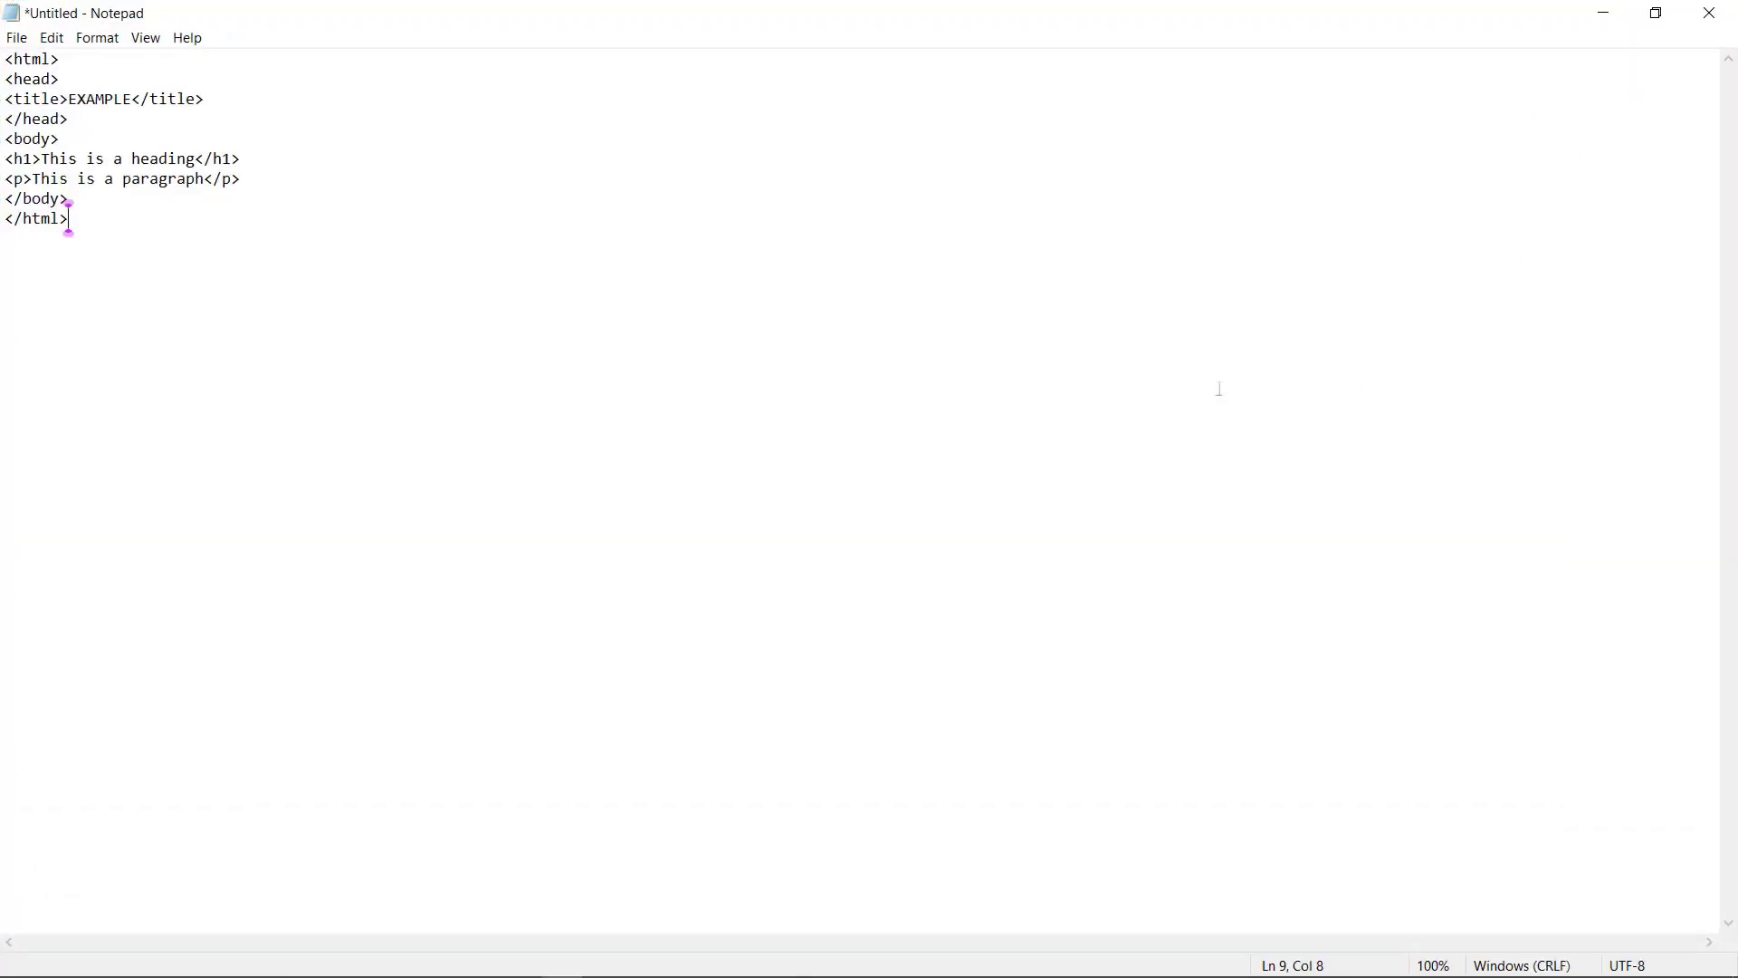
click(17, 38)
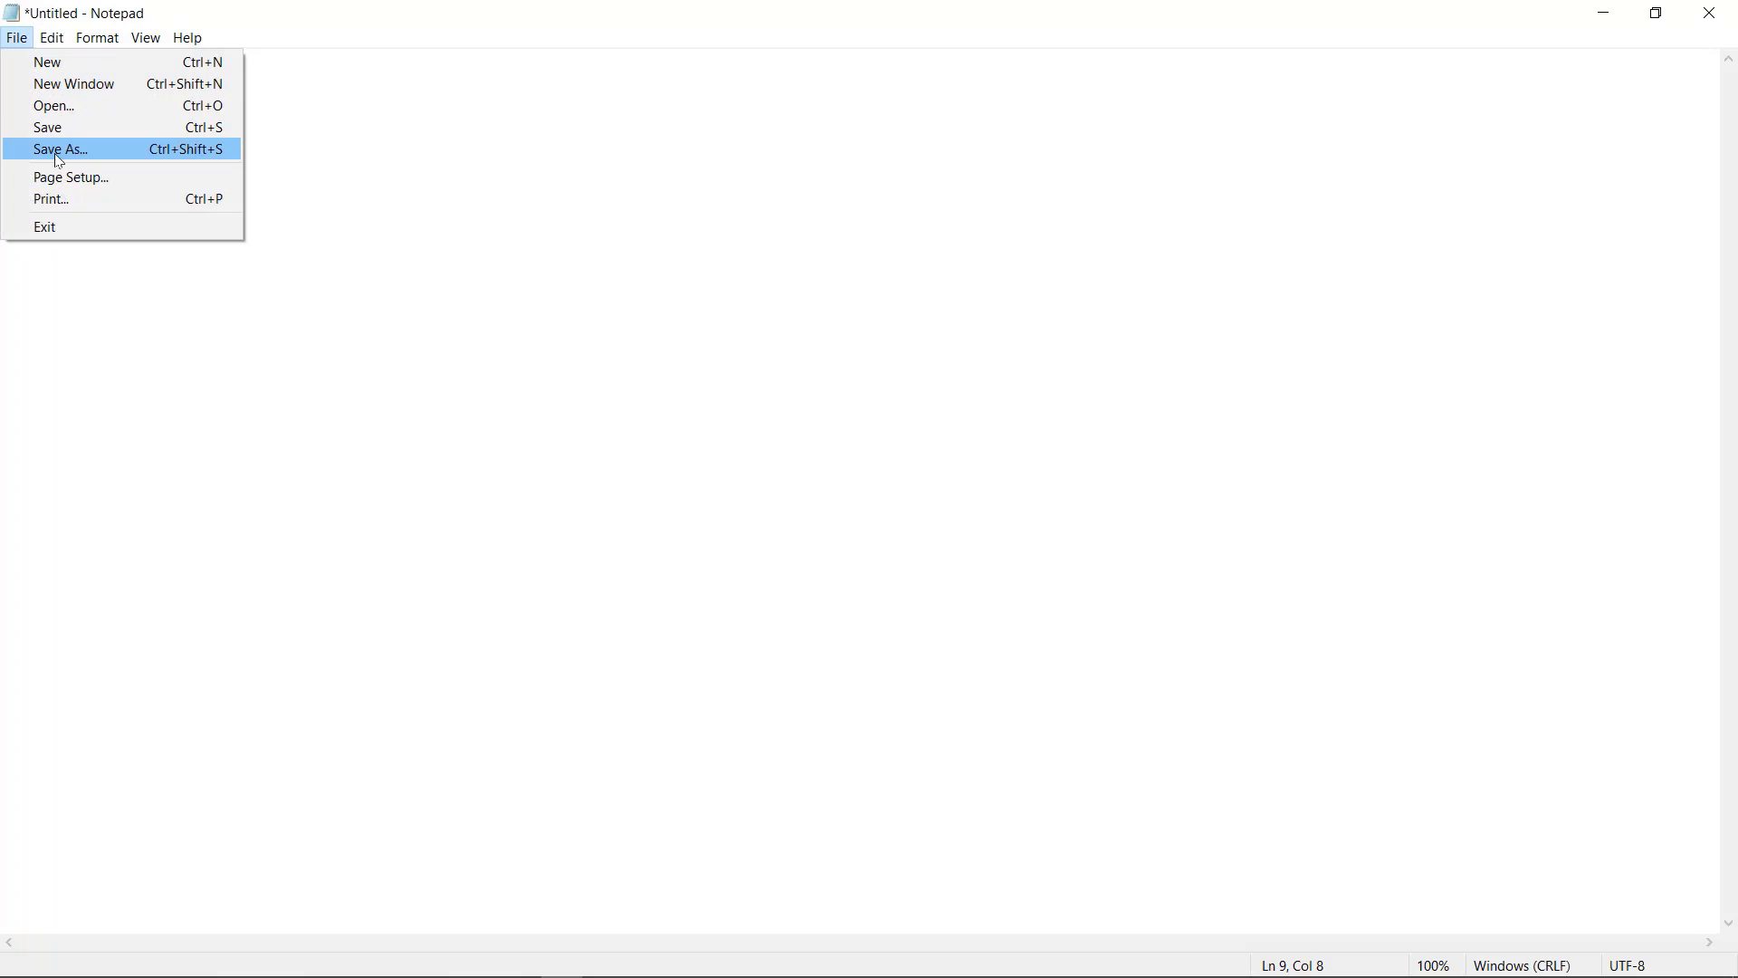
click(103, 160)
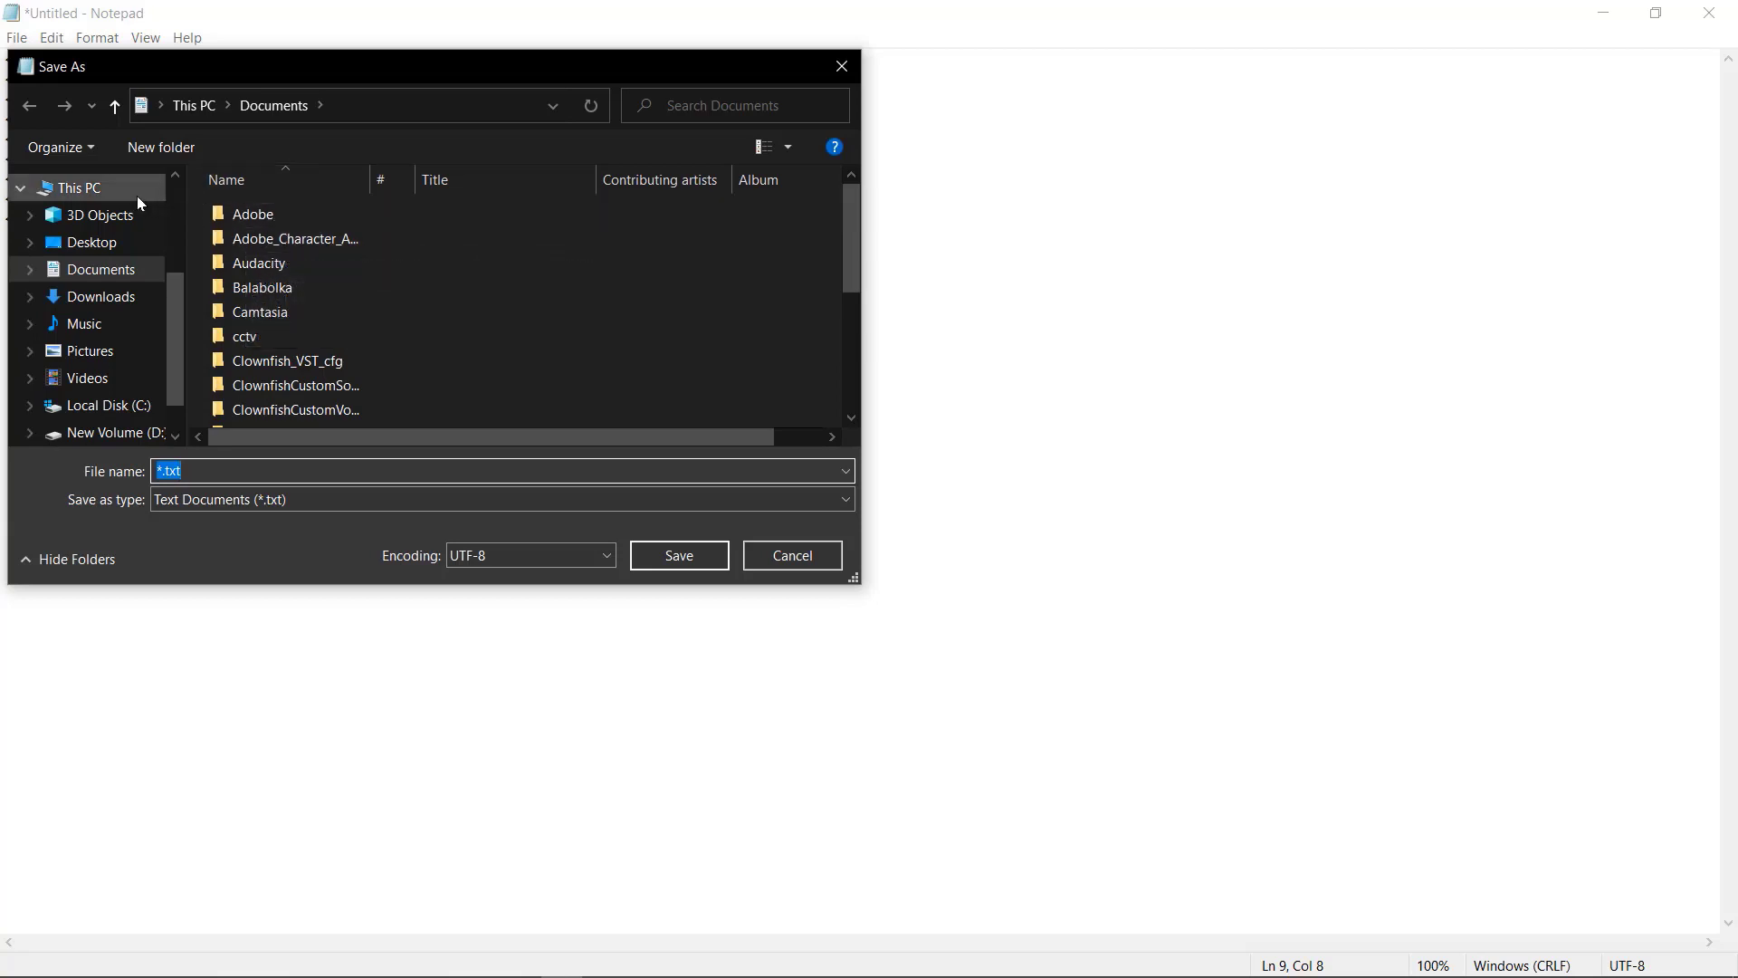
click(122, 241)
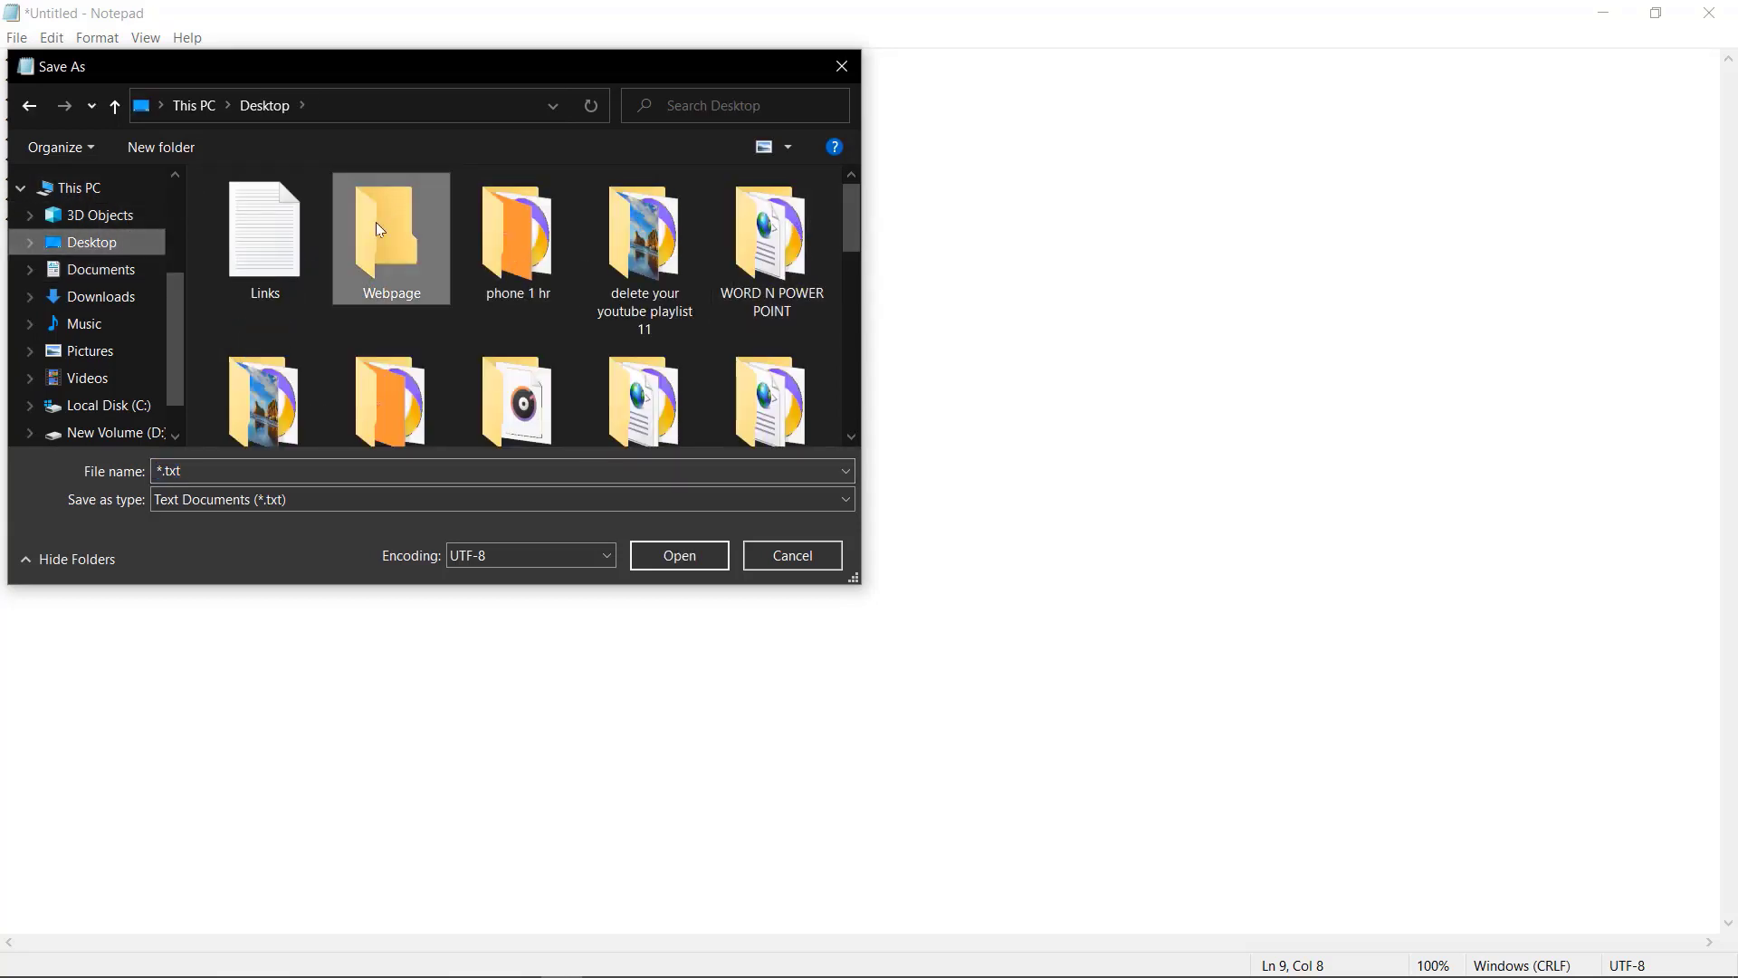
double_click(376, 220)
click(233, 470)
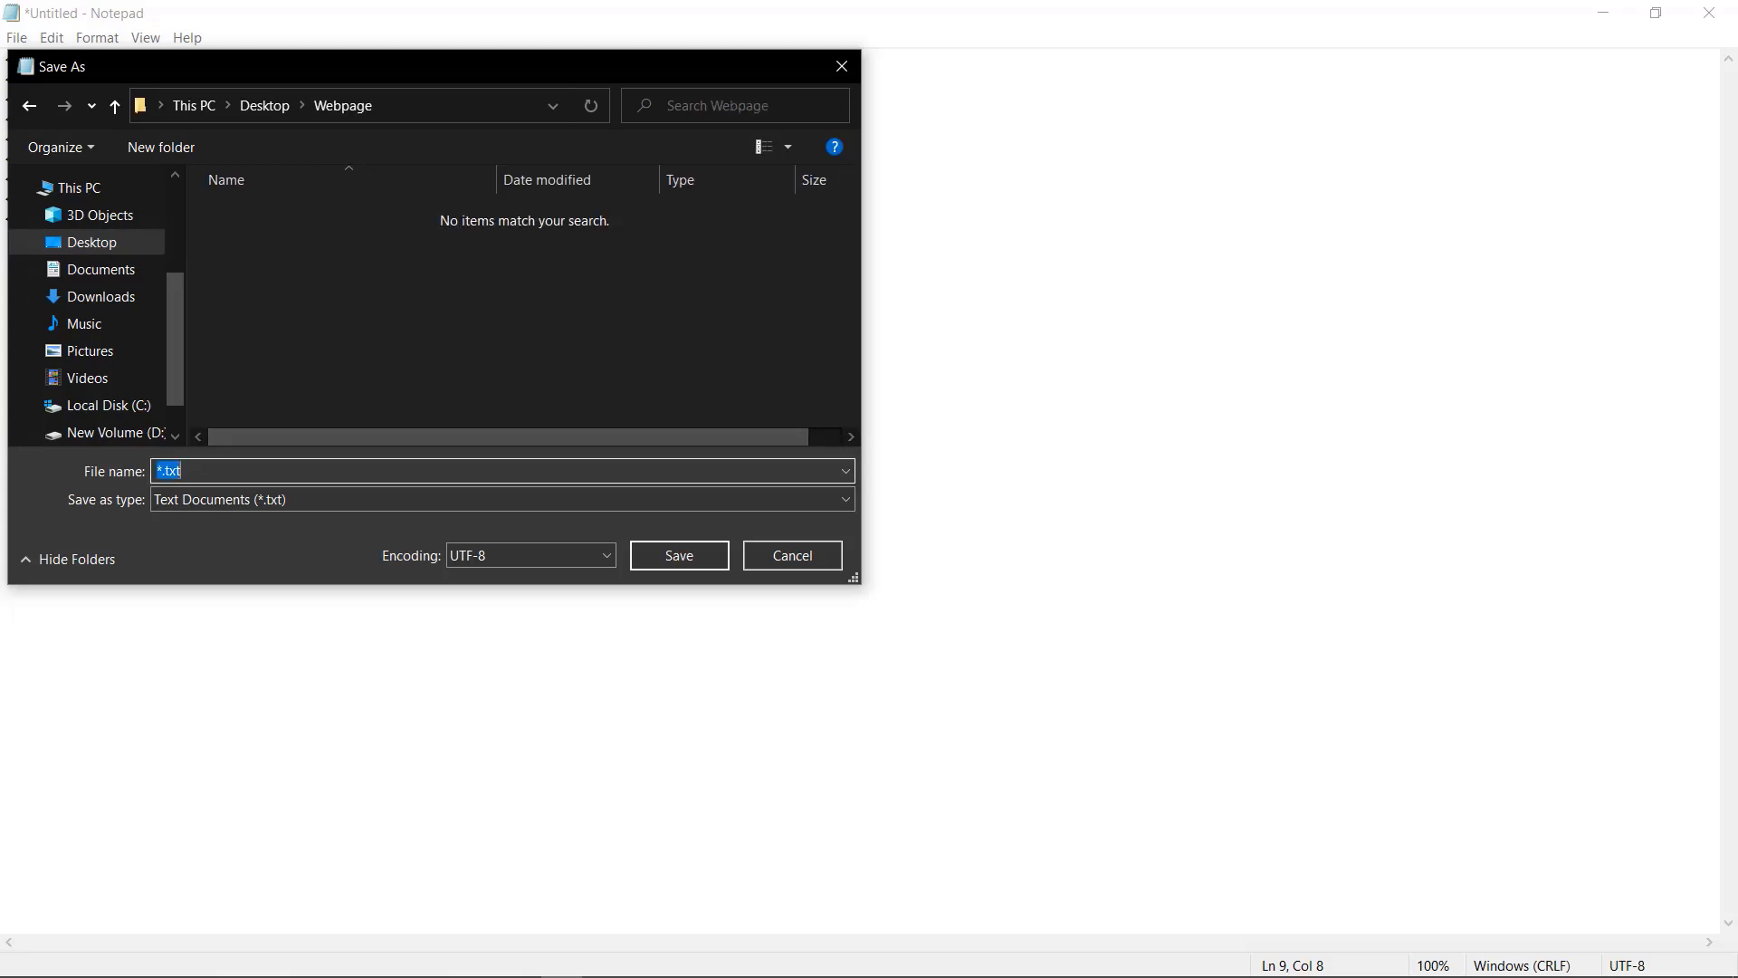
key(BackSpace)
text(Homepage.html)
click(697, 556)
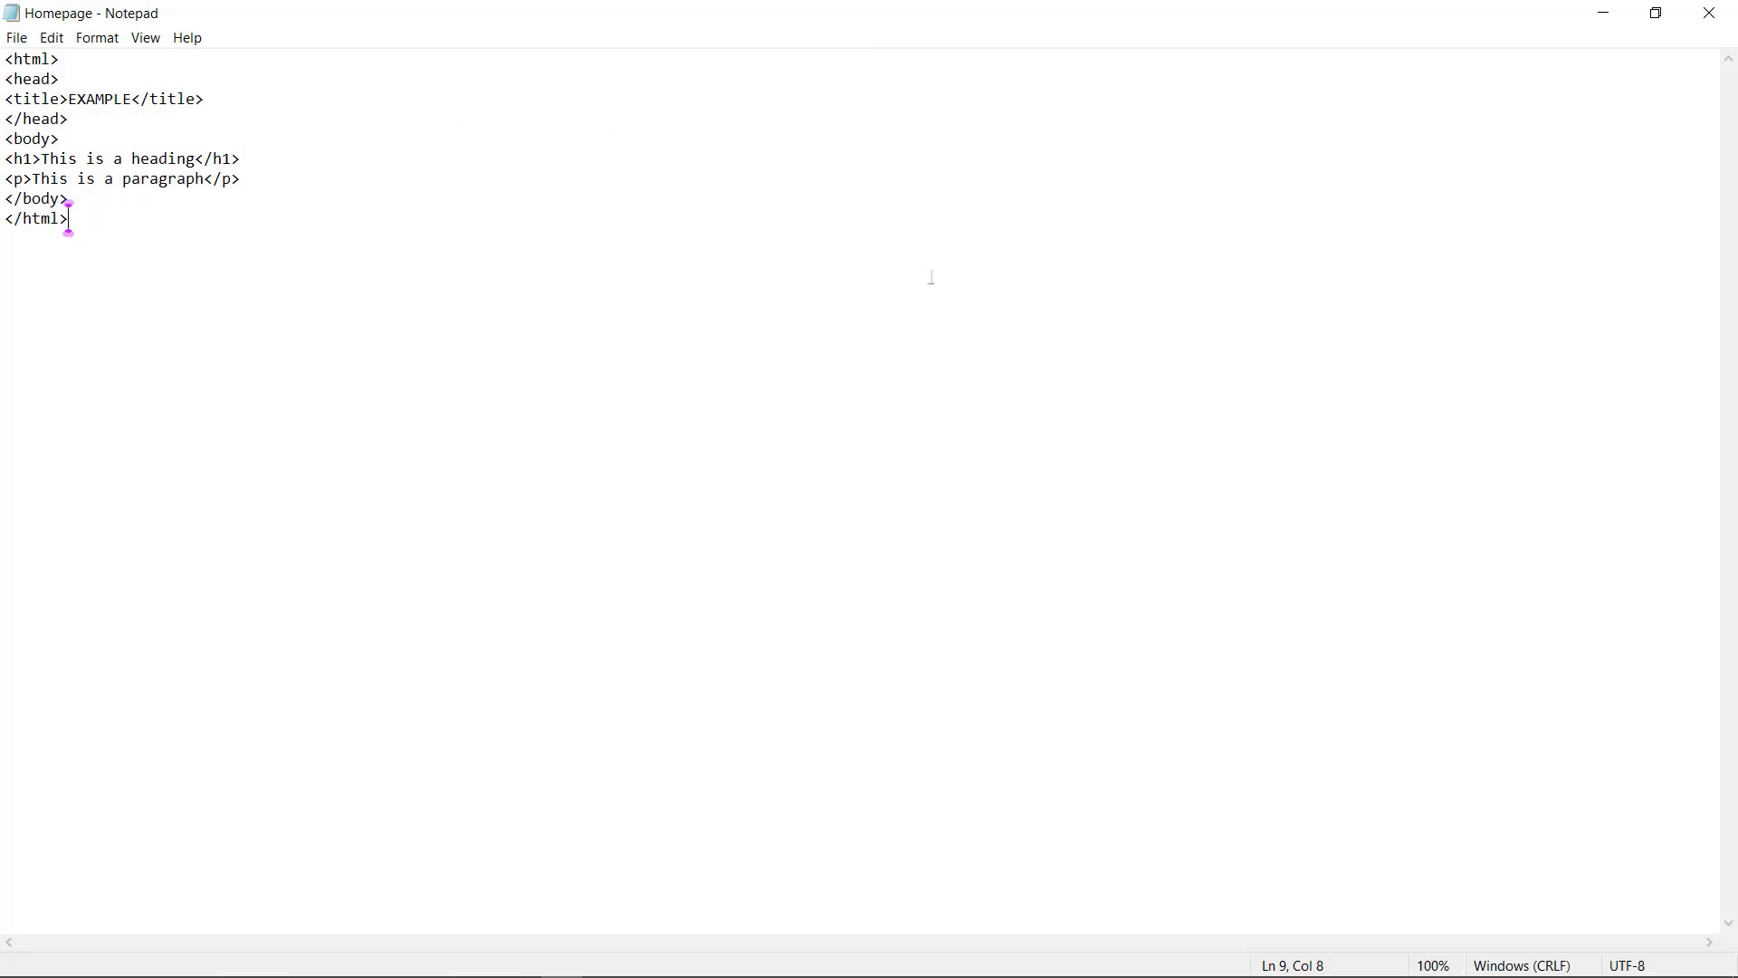
Move Notepad aside and open the desktop's Webpage folder in a maximized window
drag(1078, 18, 1408, 62)
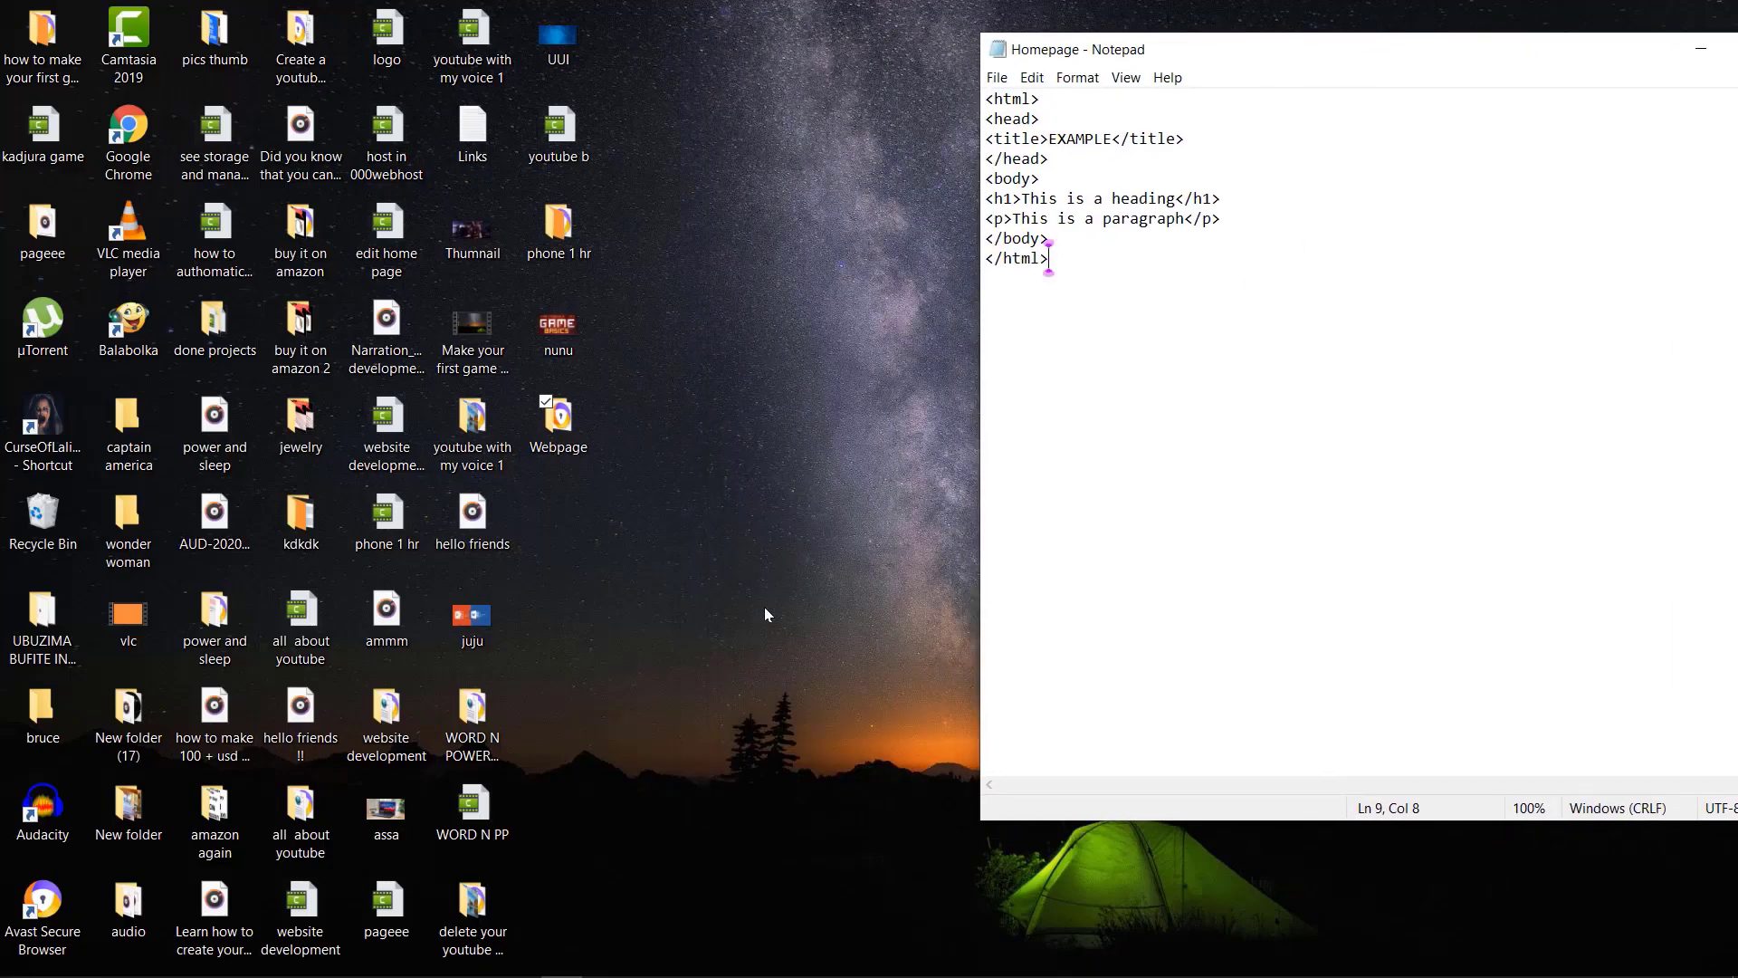
double_click(557, 422)
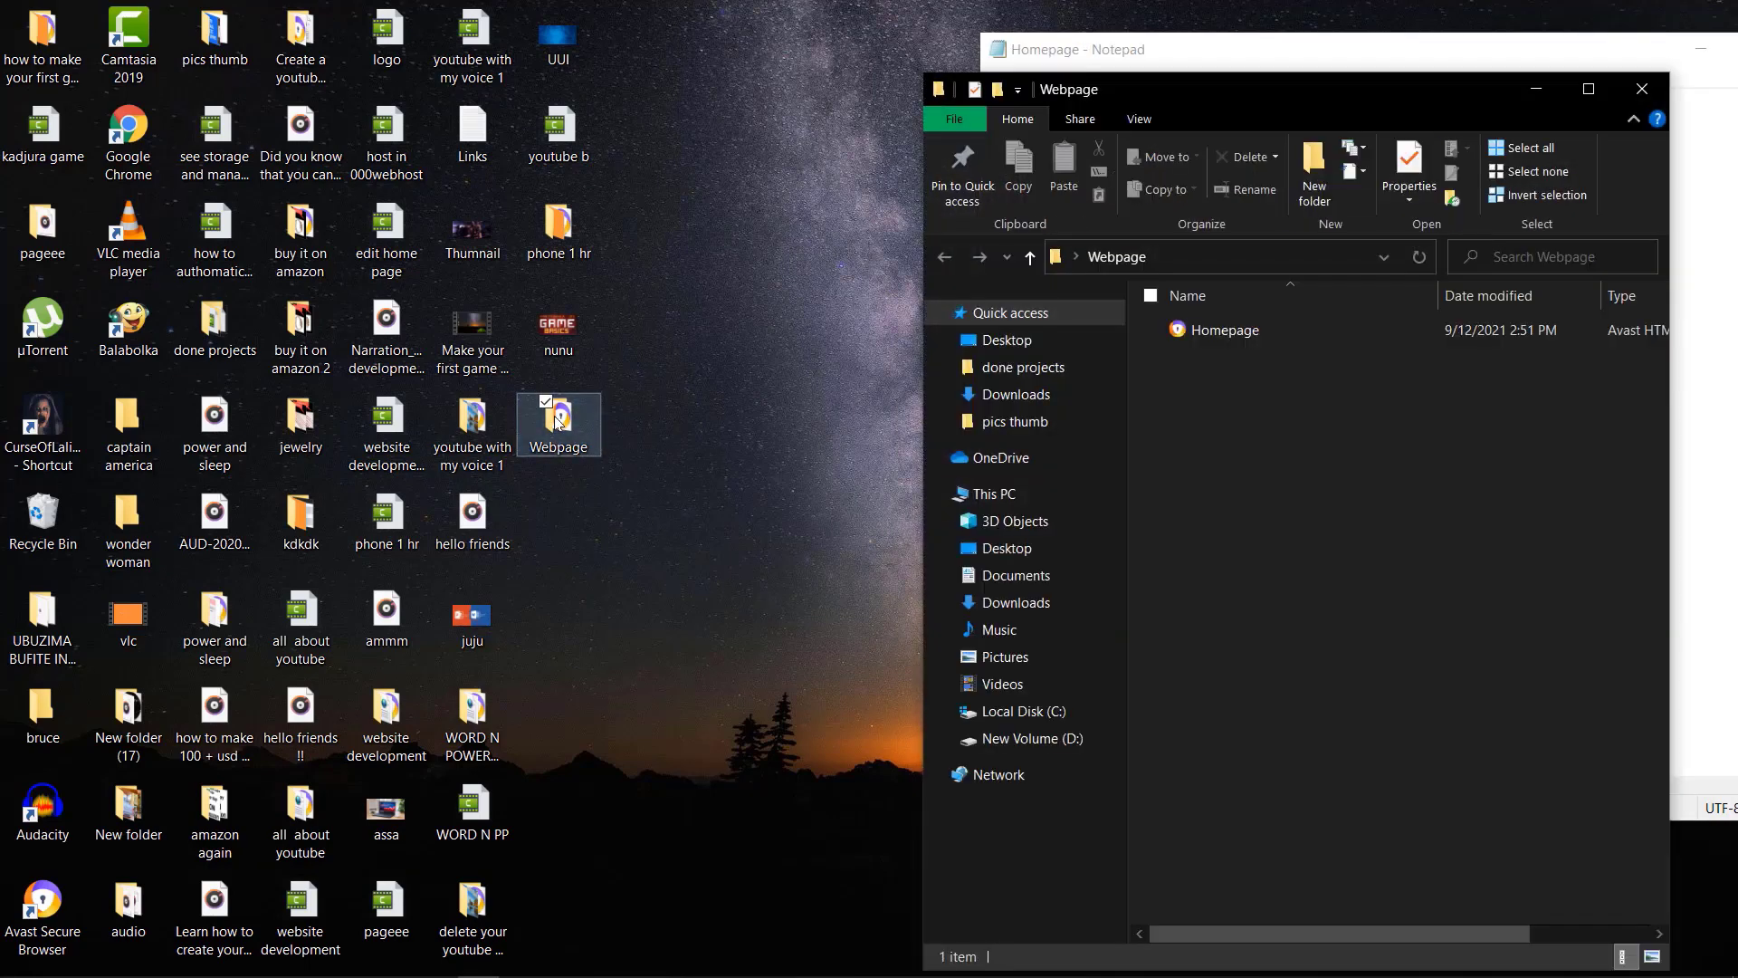
click(1595, 99)
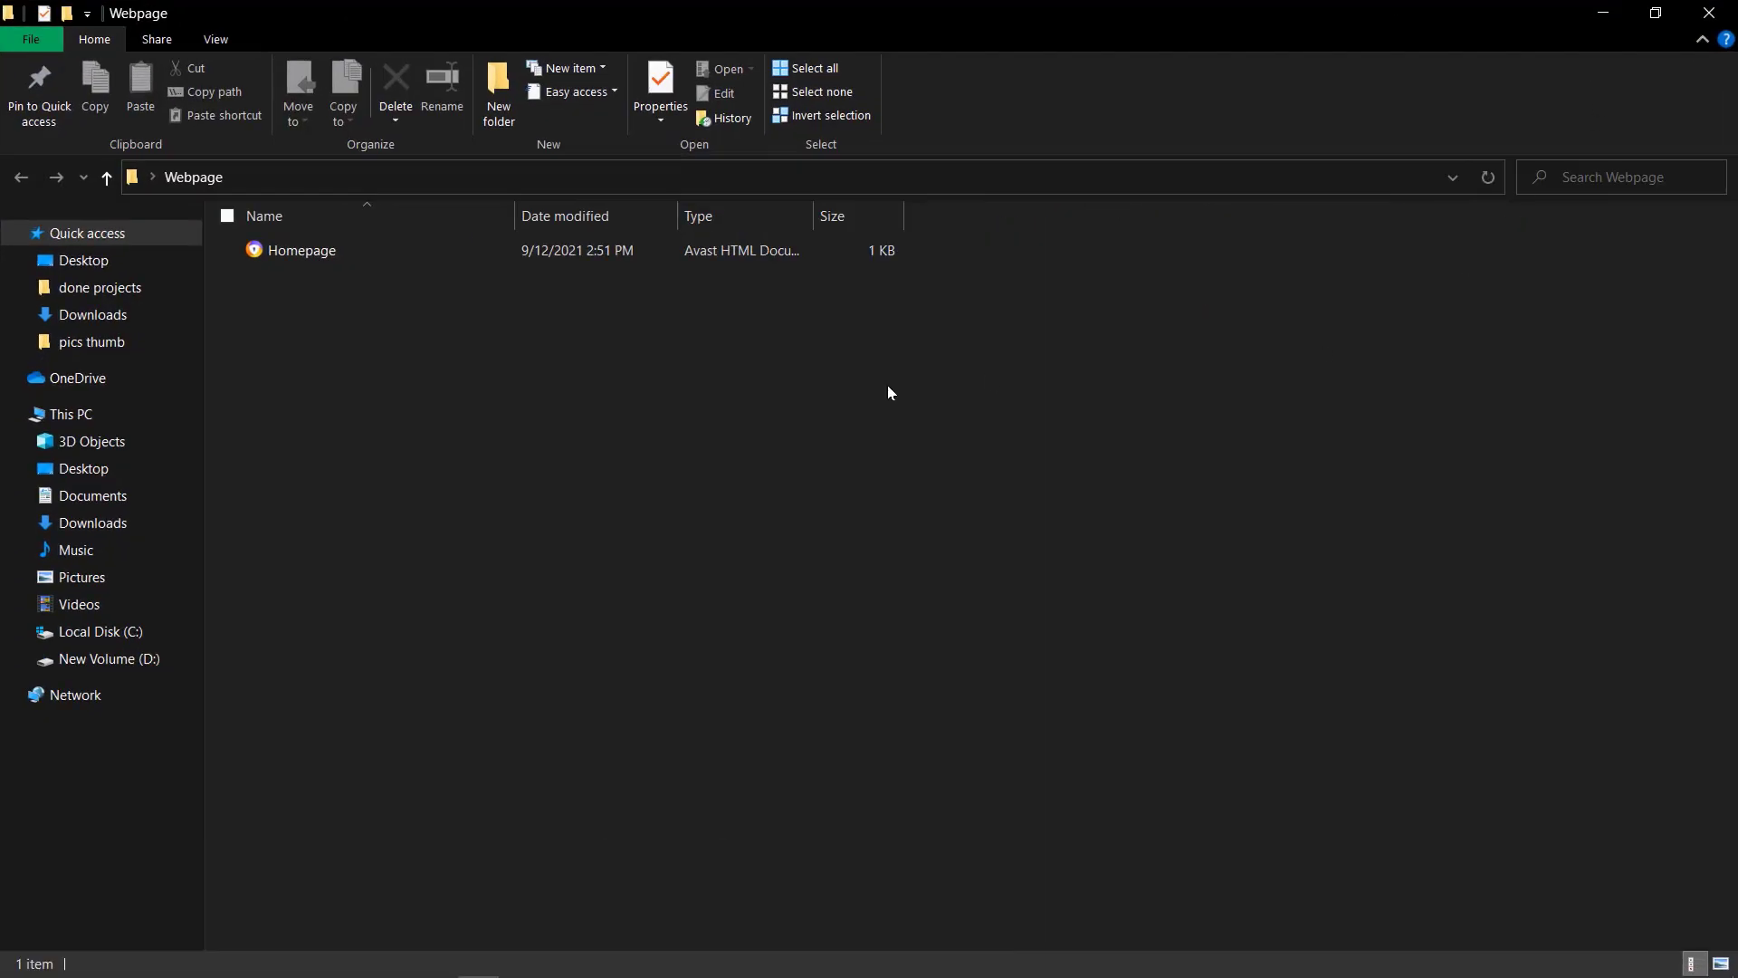
Open the Homepage file from the Webpage folder in the browser and maximize the browser window
click(392, 254)
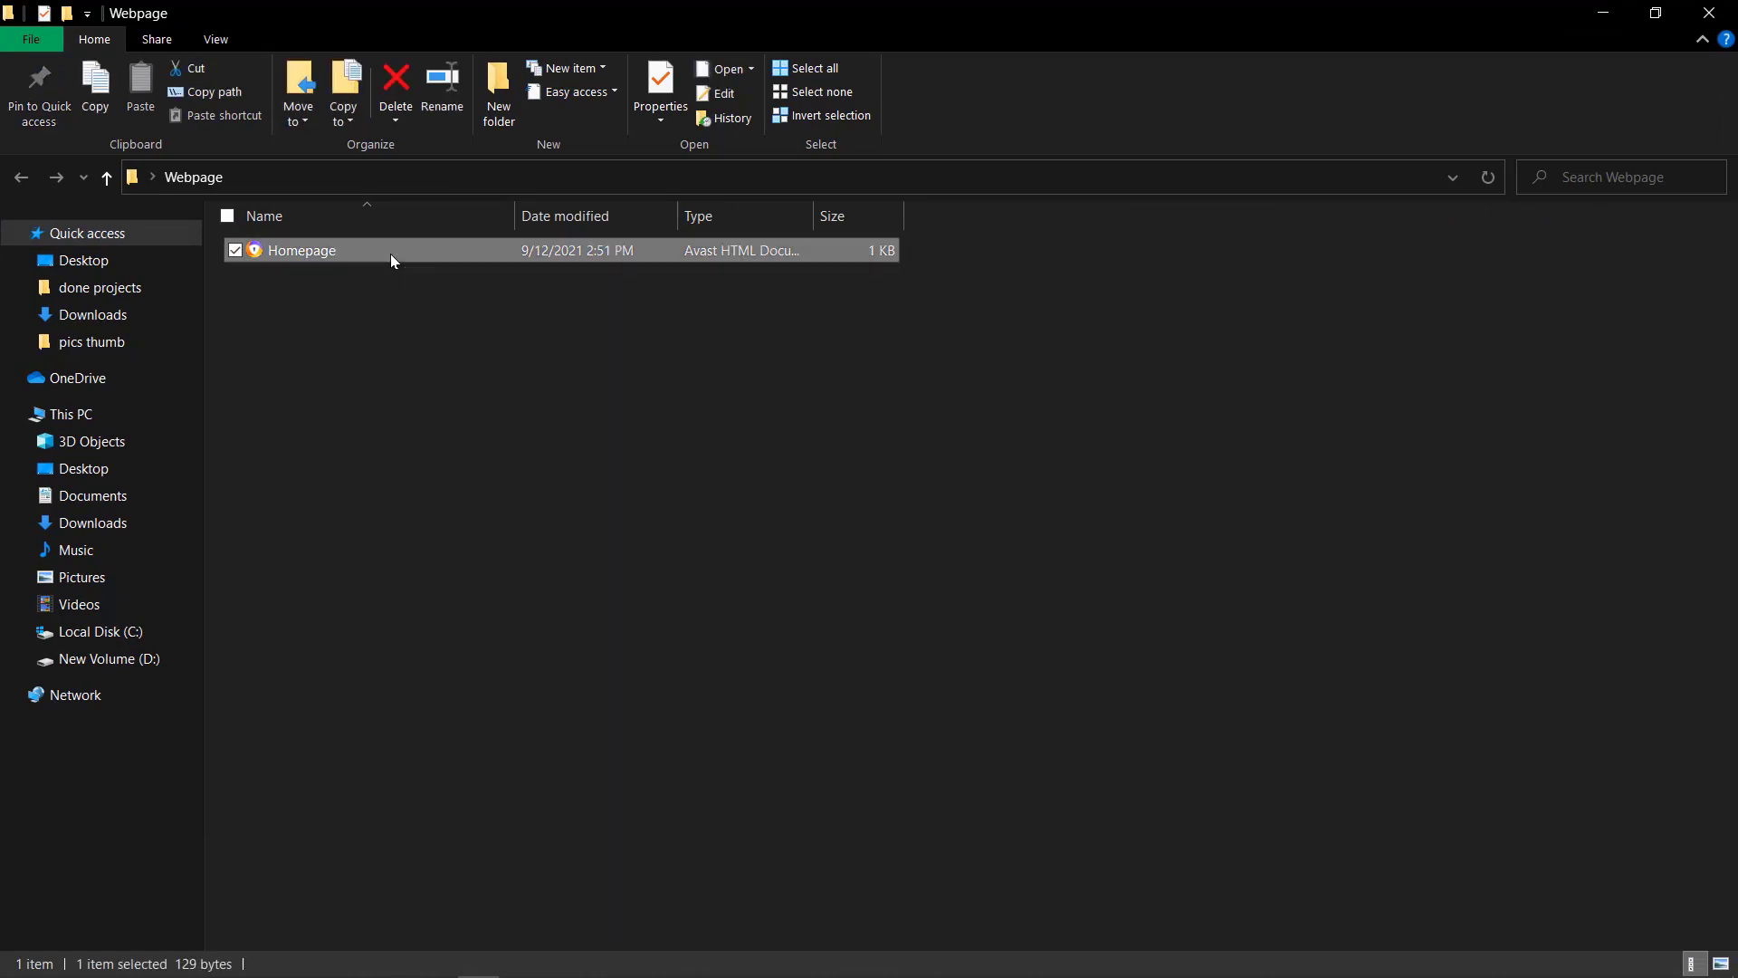
double_click(391, 256)
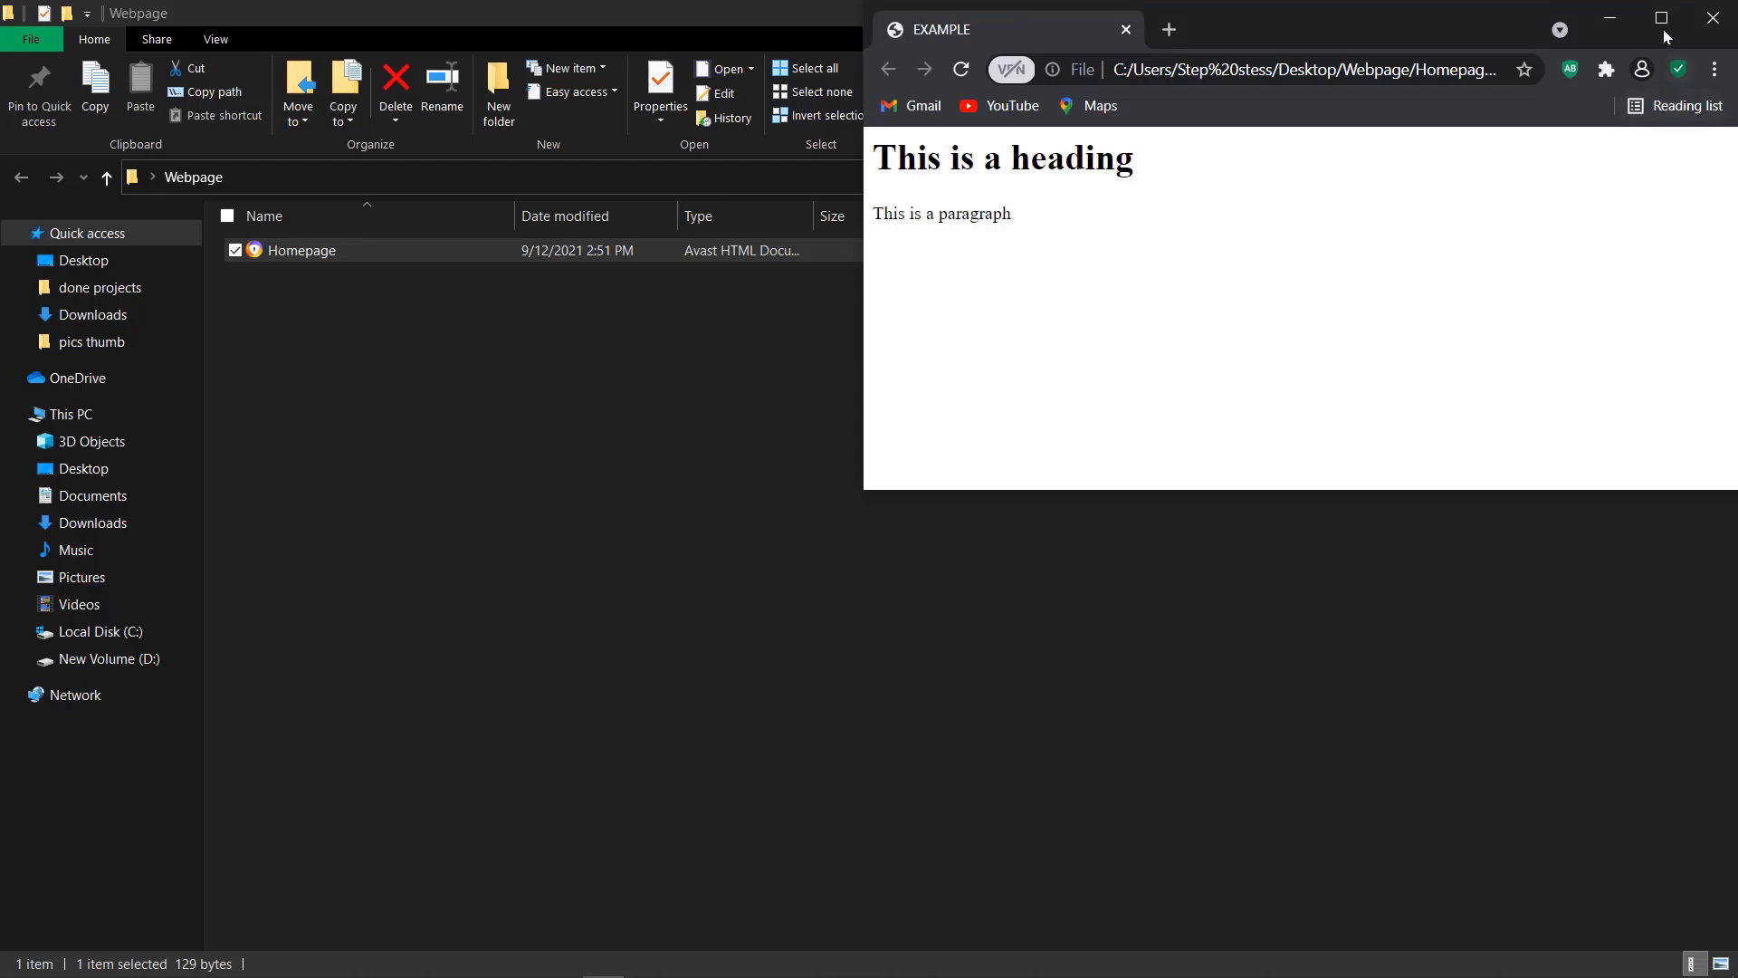
click(1665, 27)
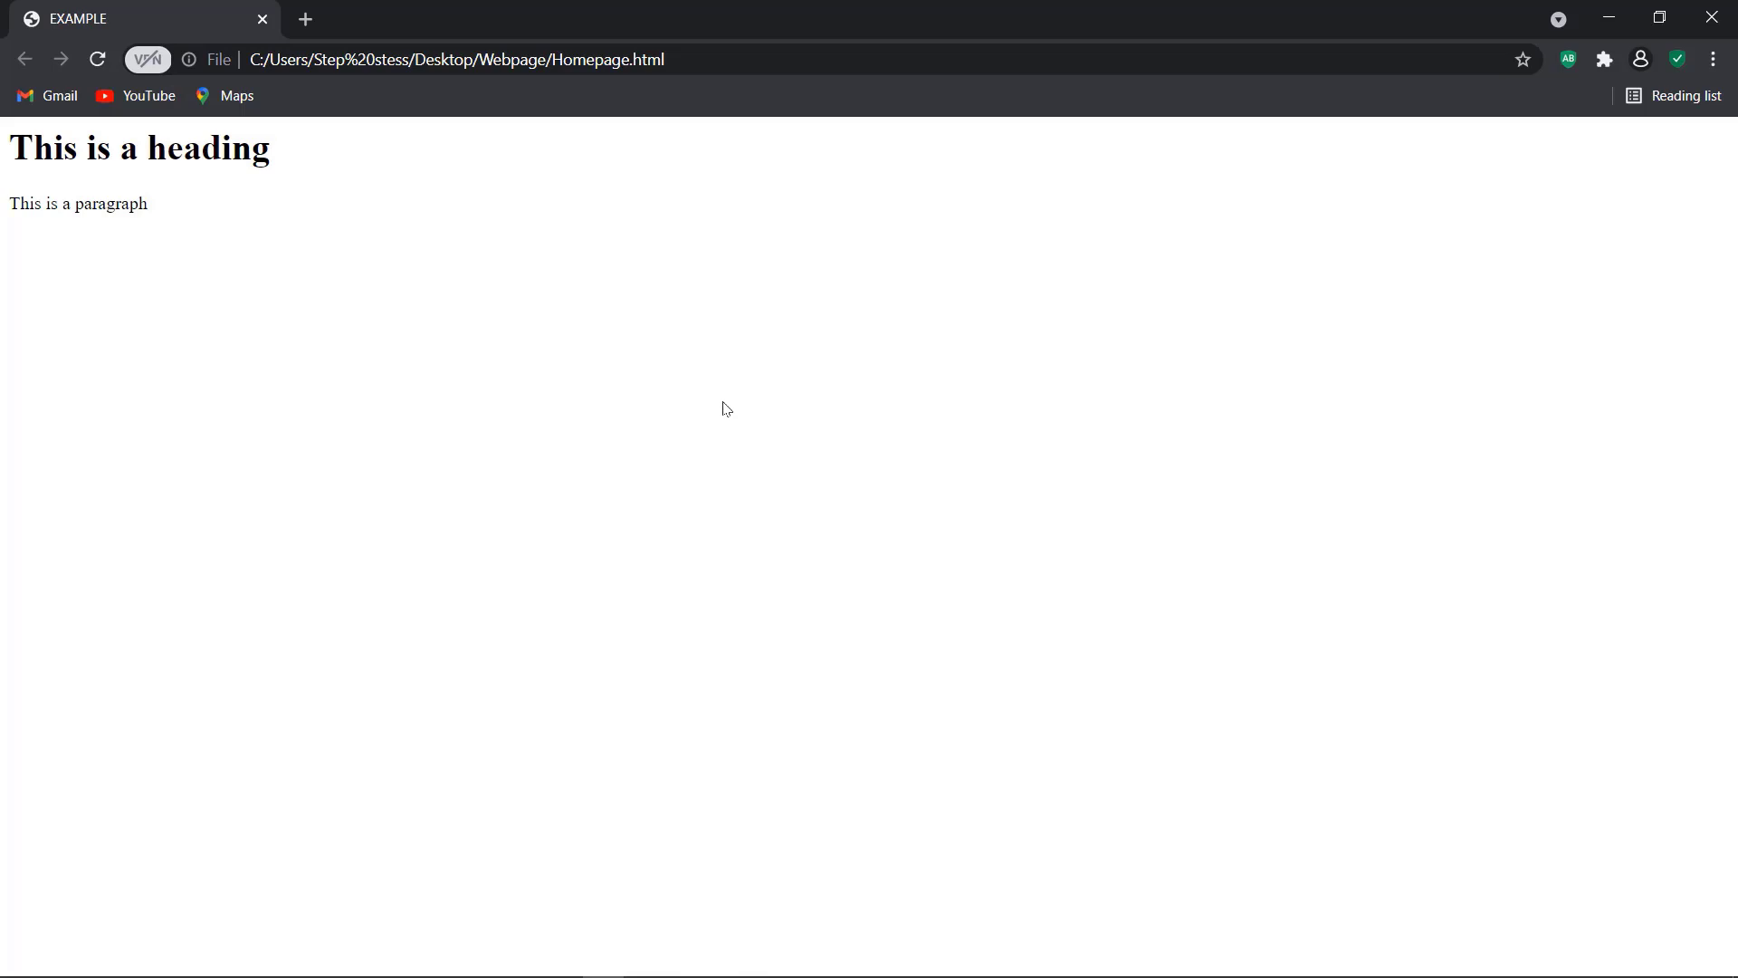
Minimize the Webpage folder window and arrange the Homepage code in Notepad side by side with the browser page
key(super+Right)
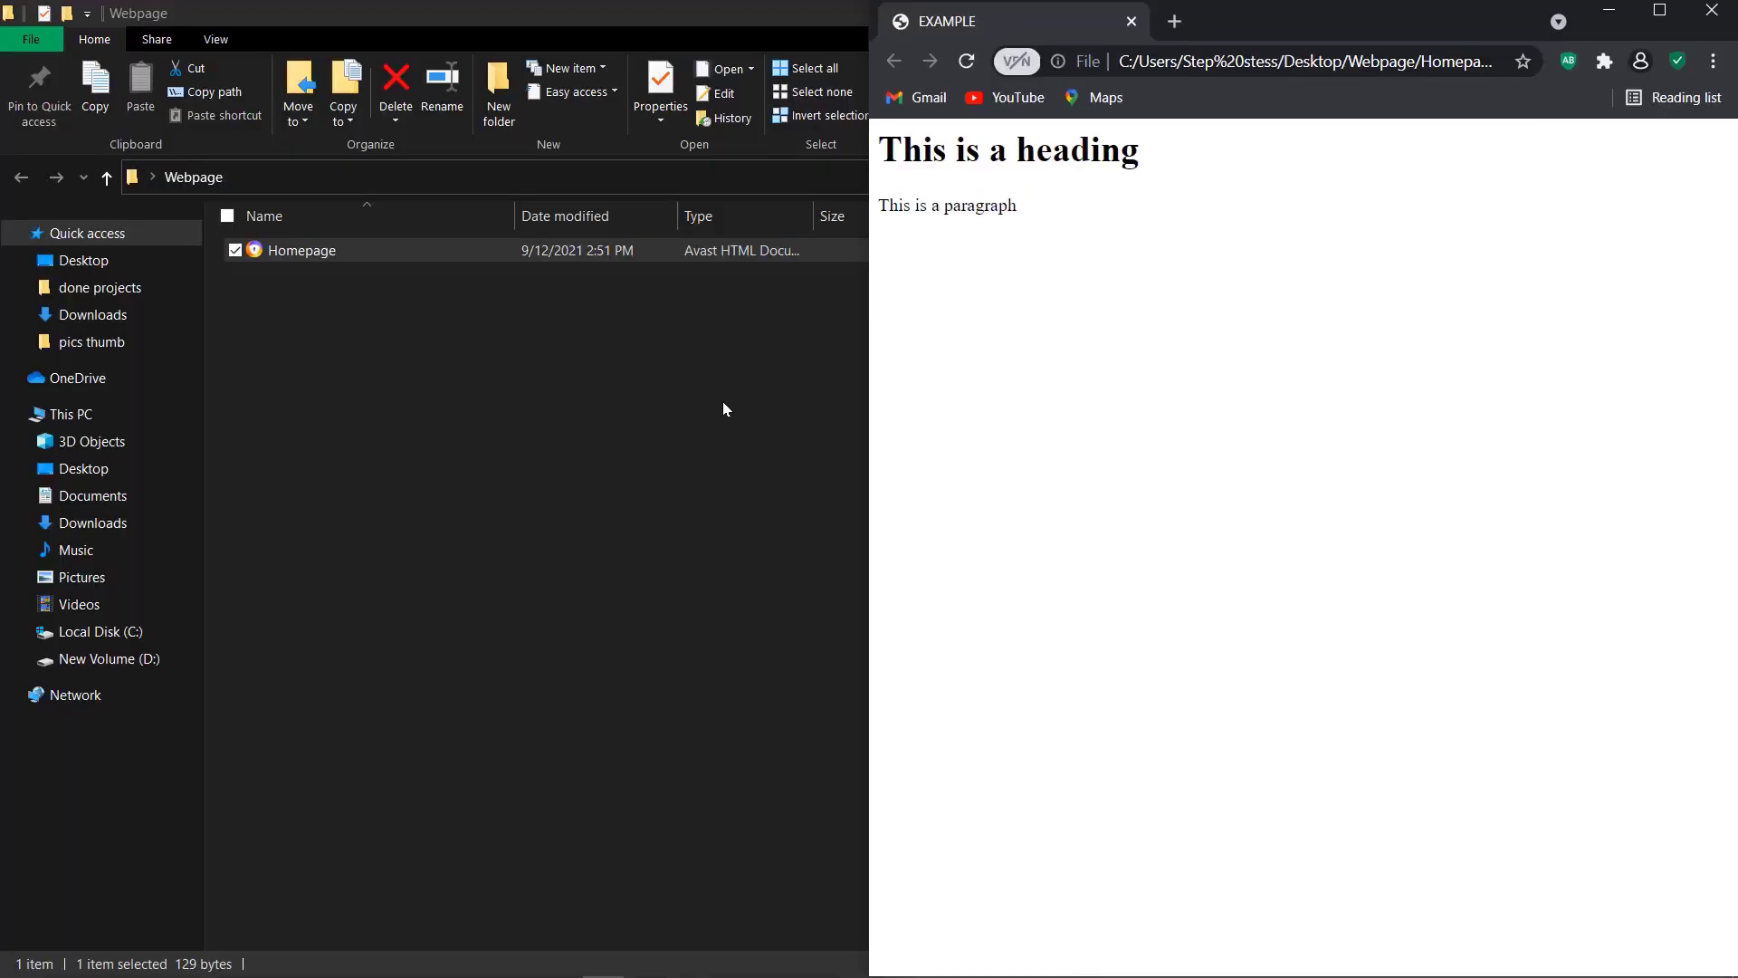
double_click(697, 4)
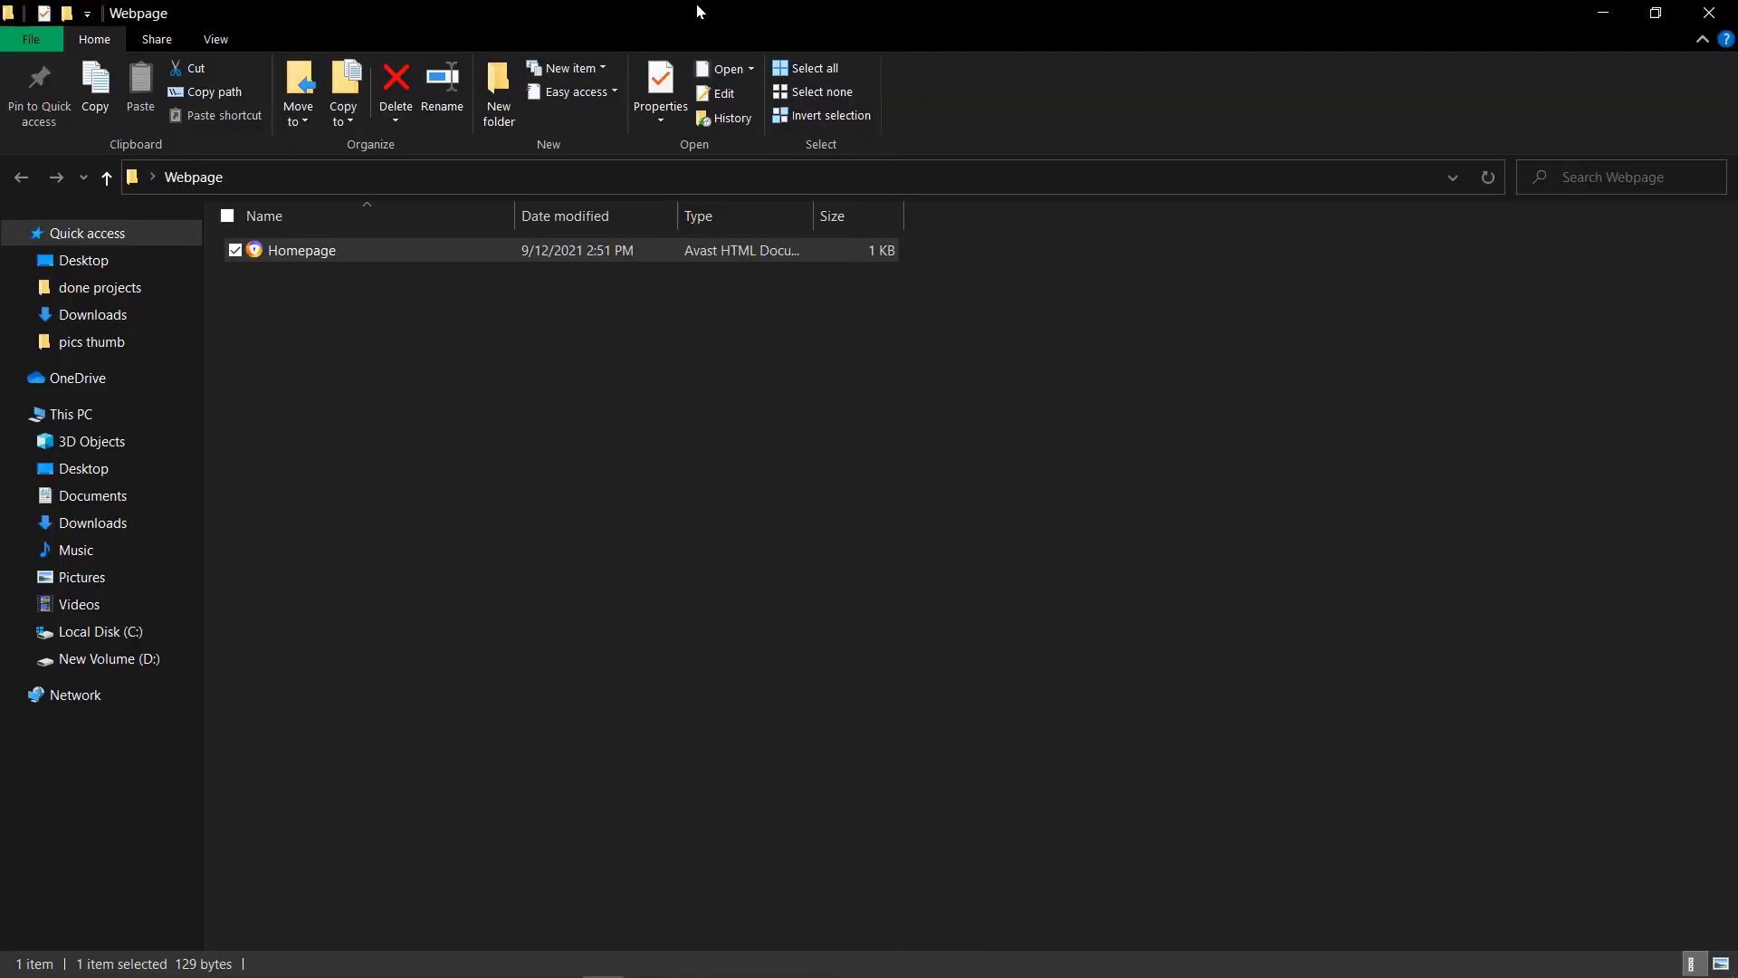
click(1598, 11)
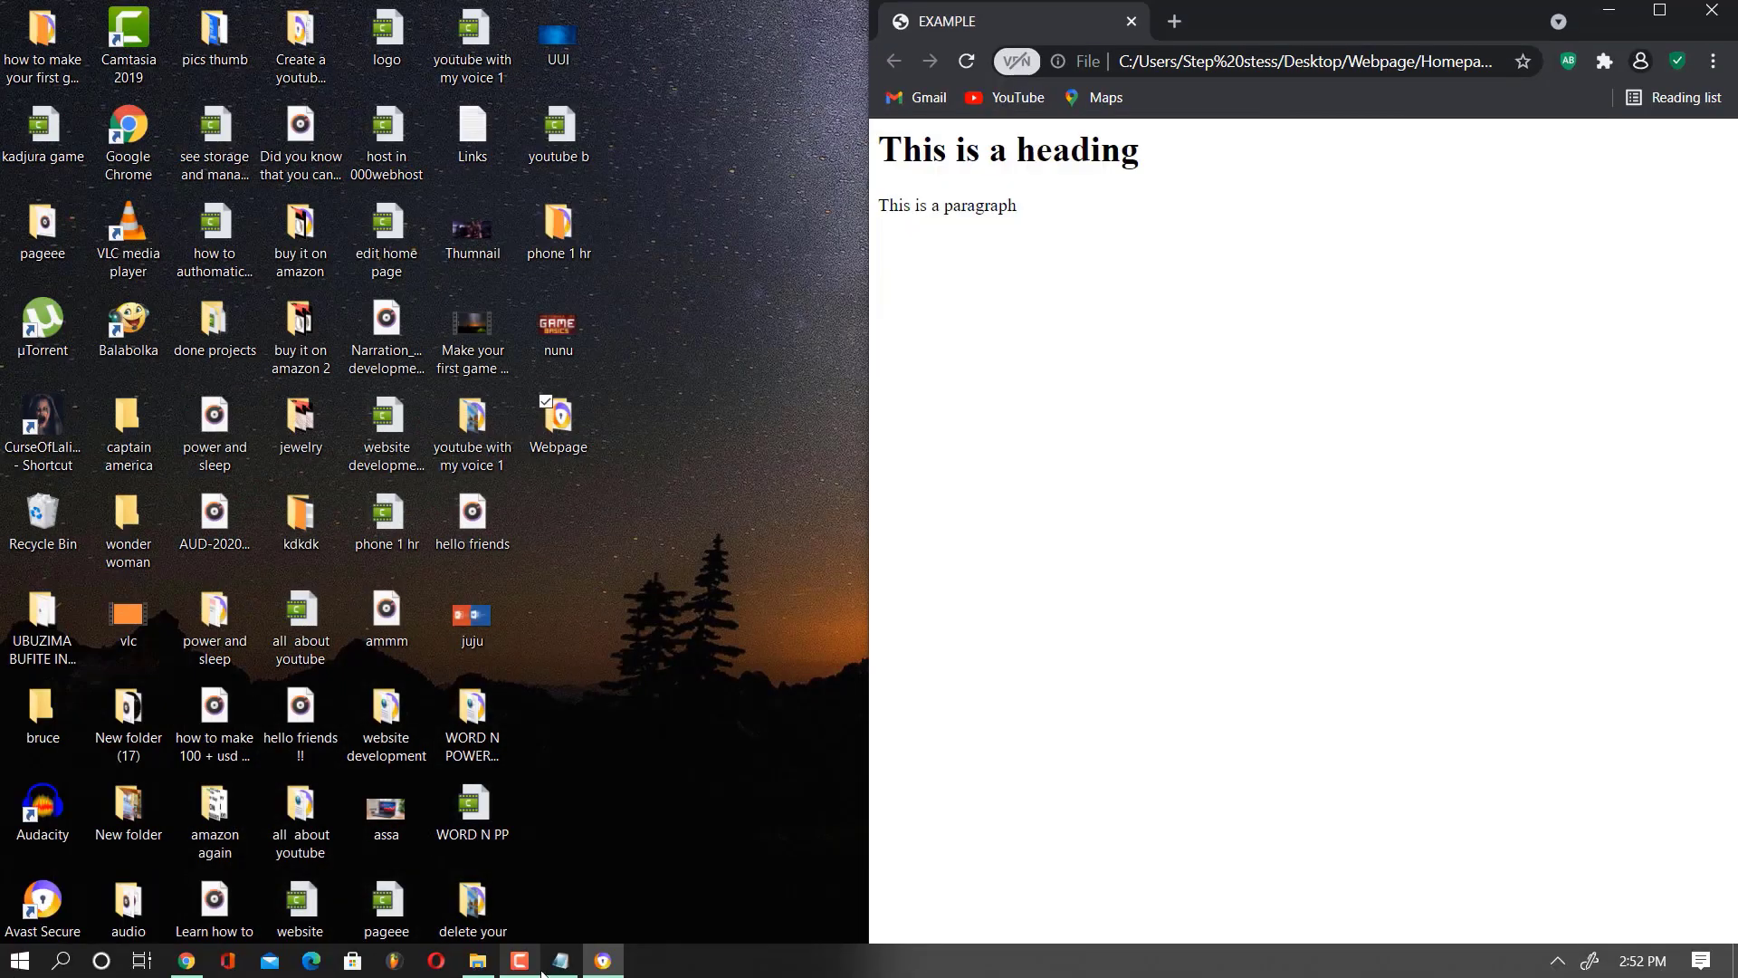
click(563, 966)
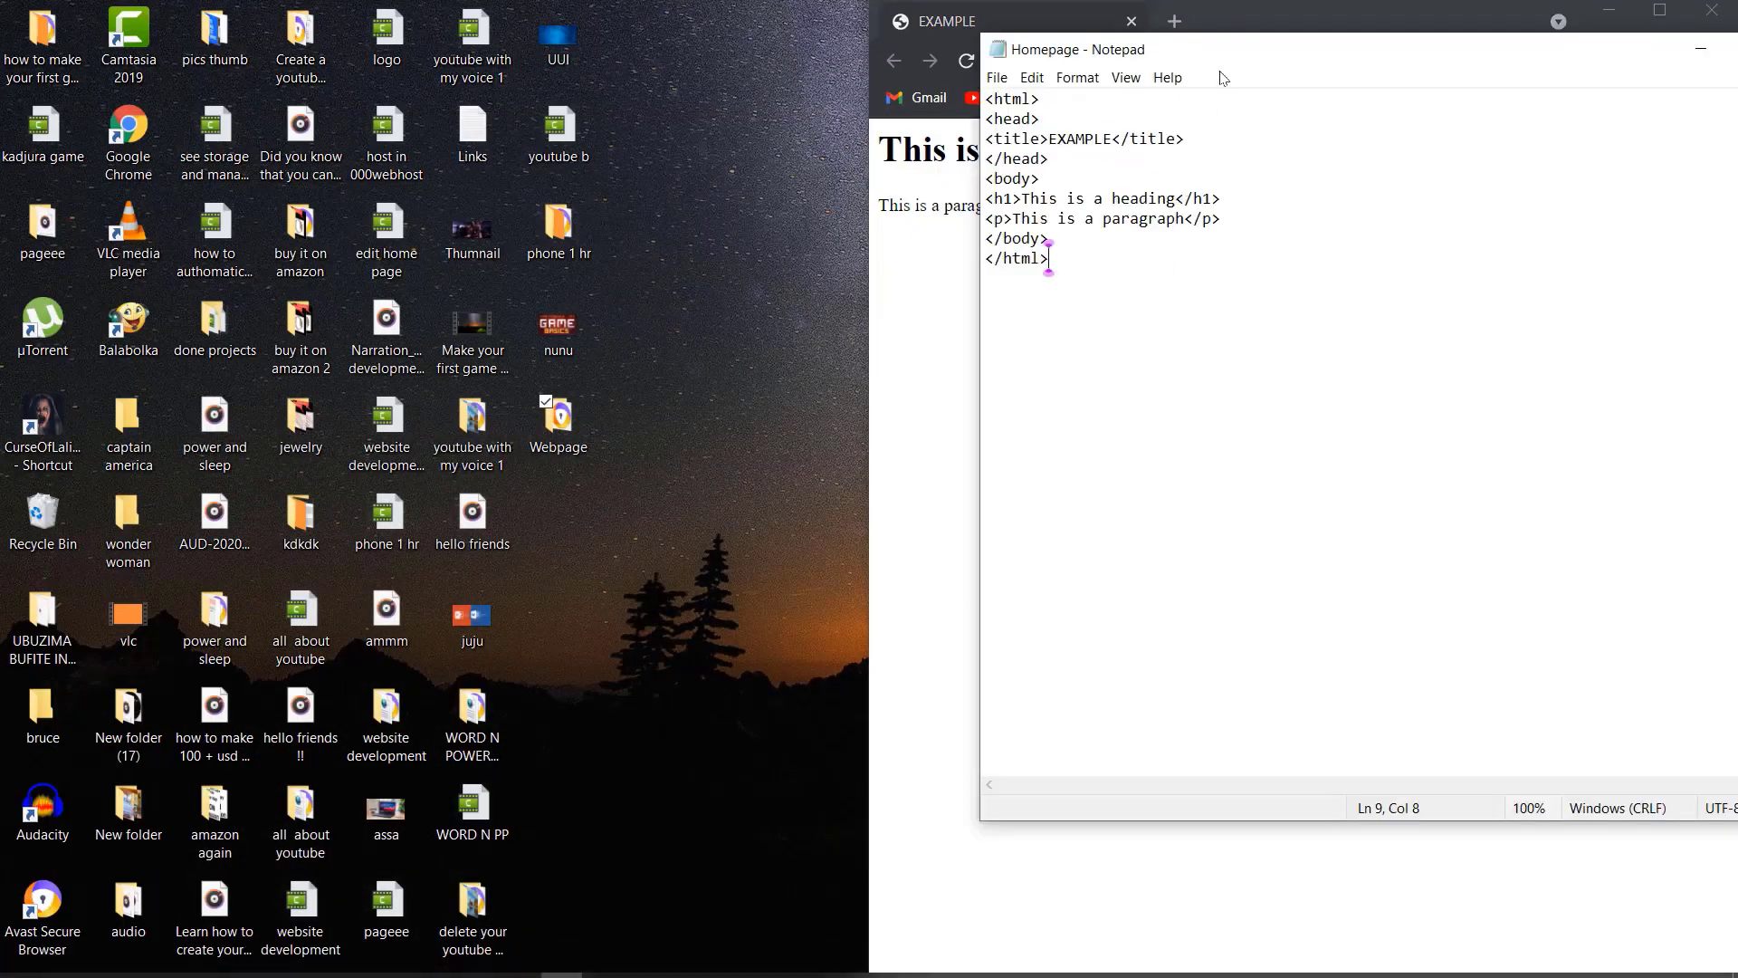
key(super+Left)
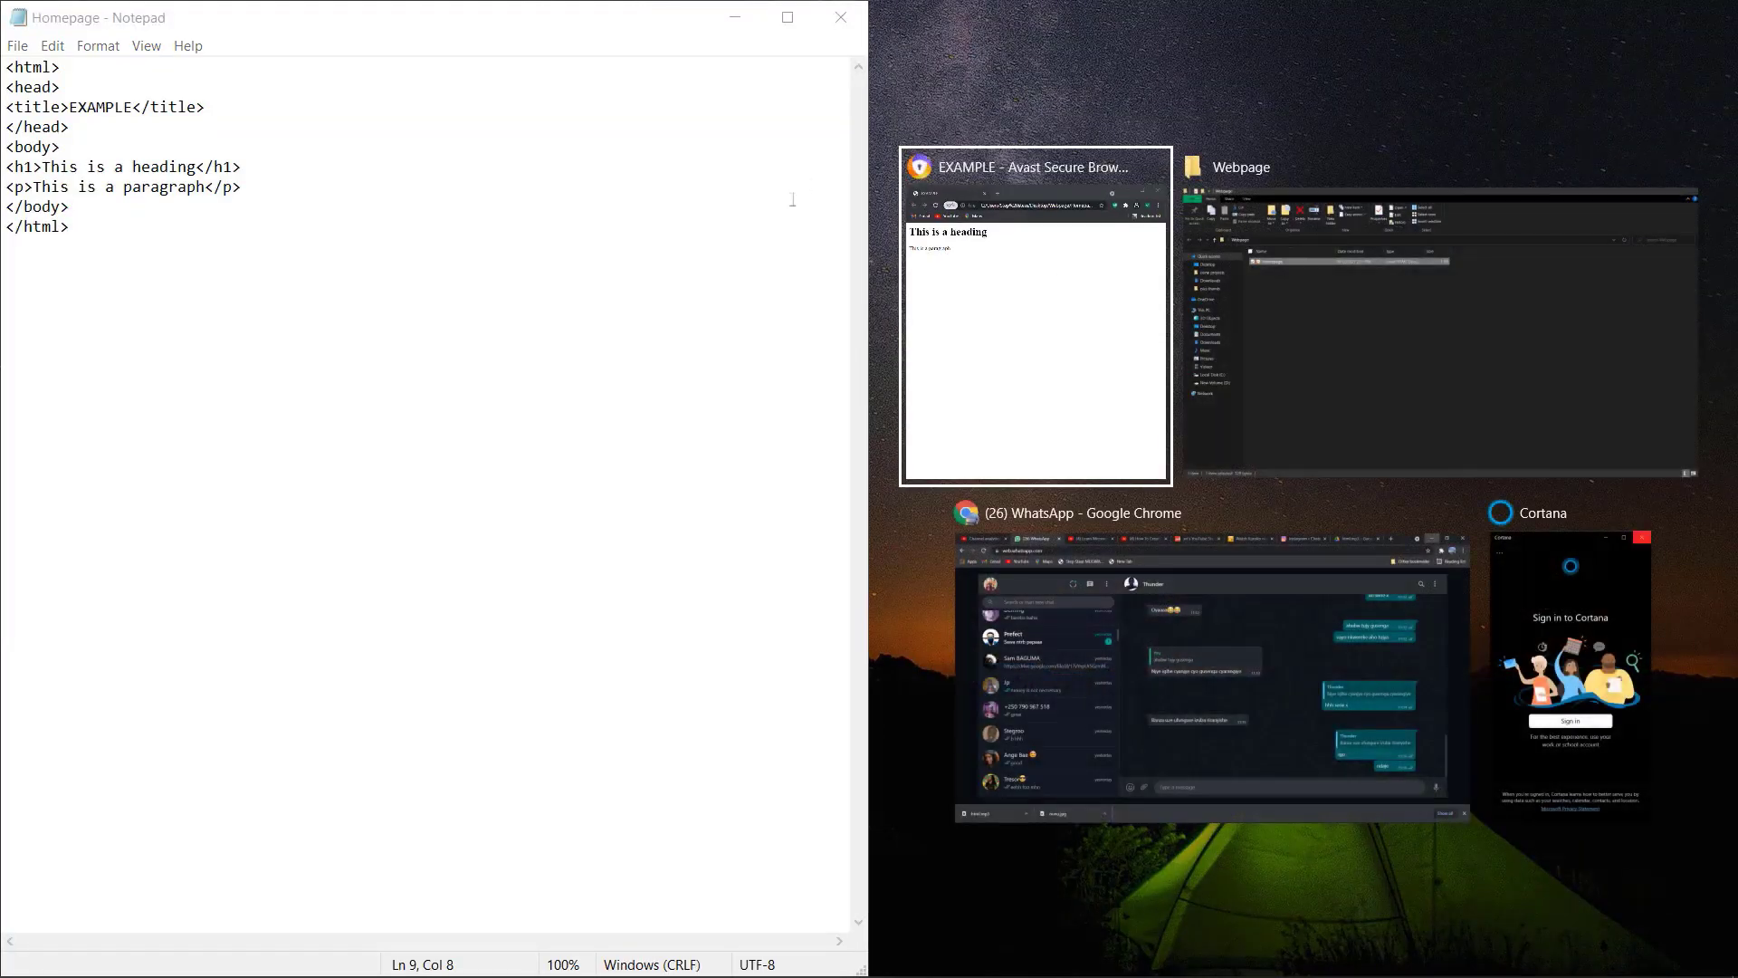
click(1047, 279)
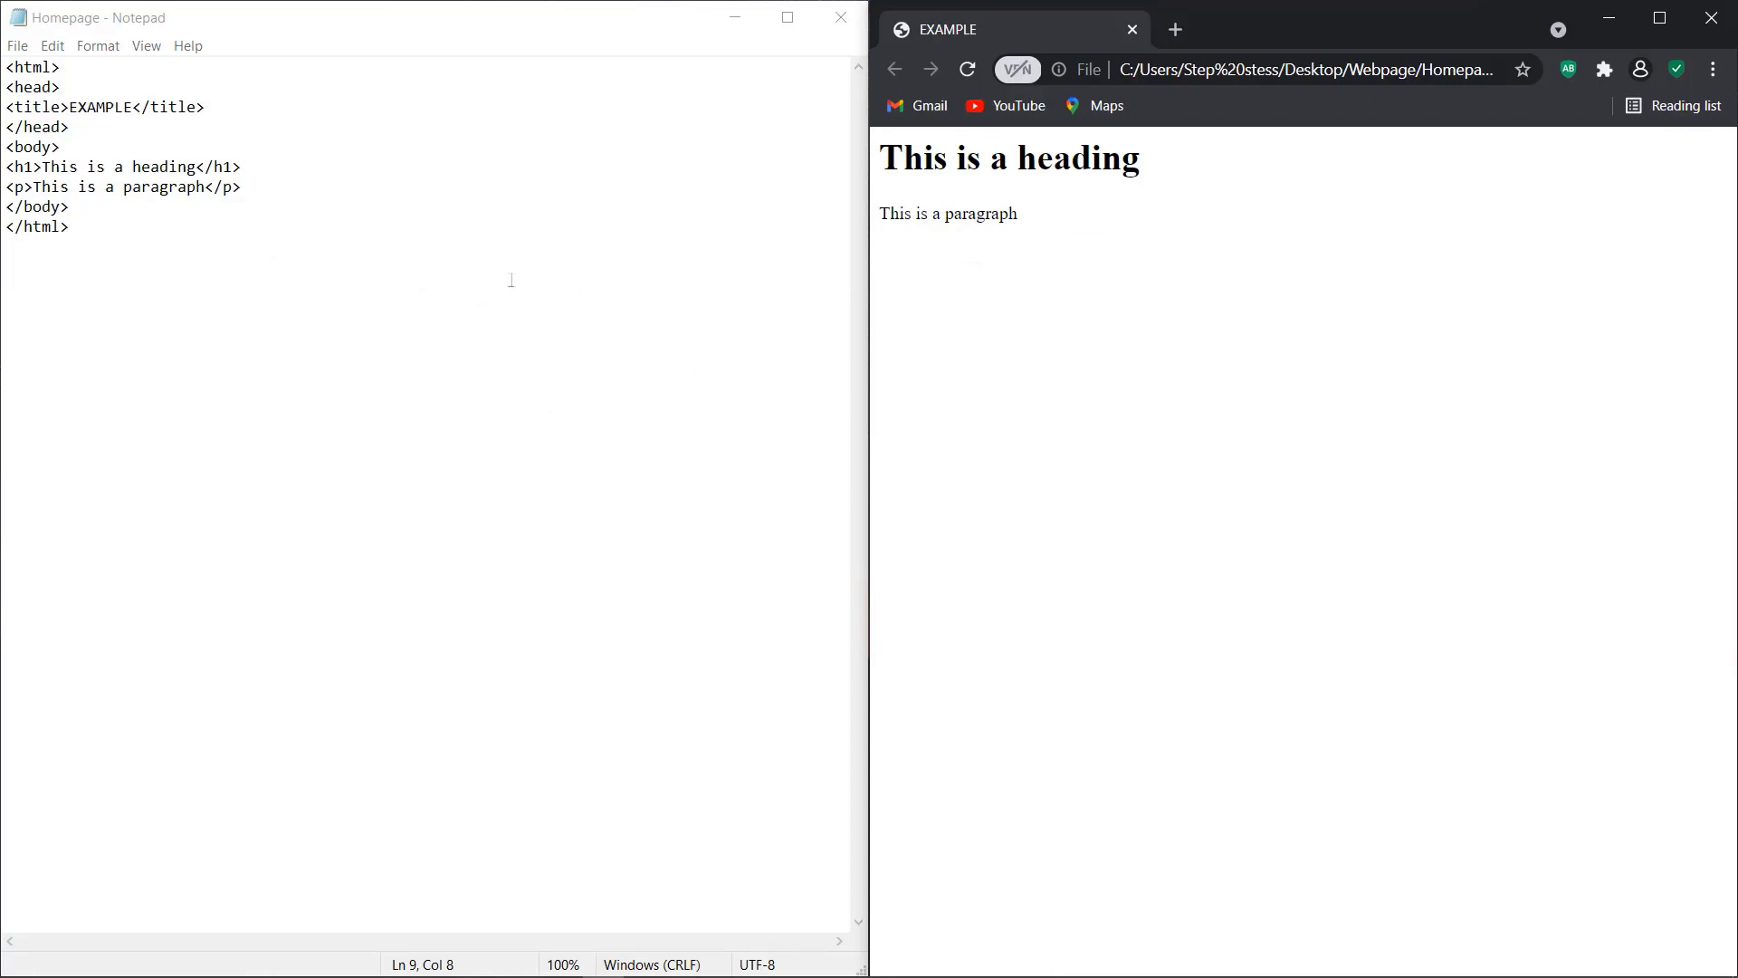
Underline the heading by wrapping the whole h1 line in <u> and </u> tags
click(241, 188)
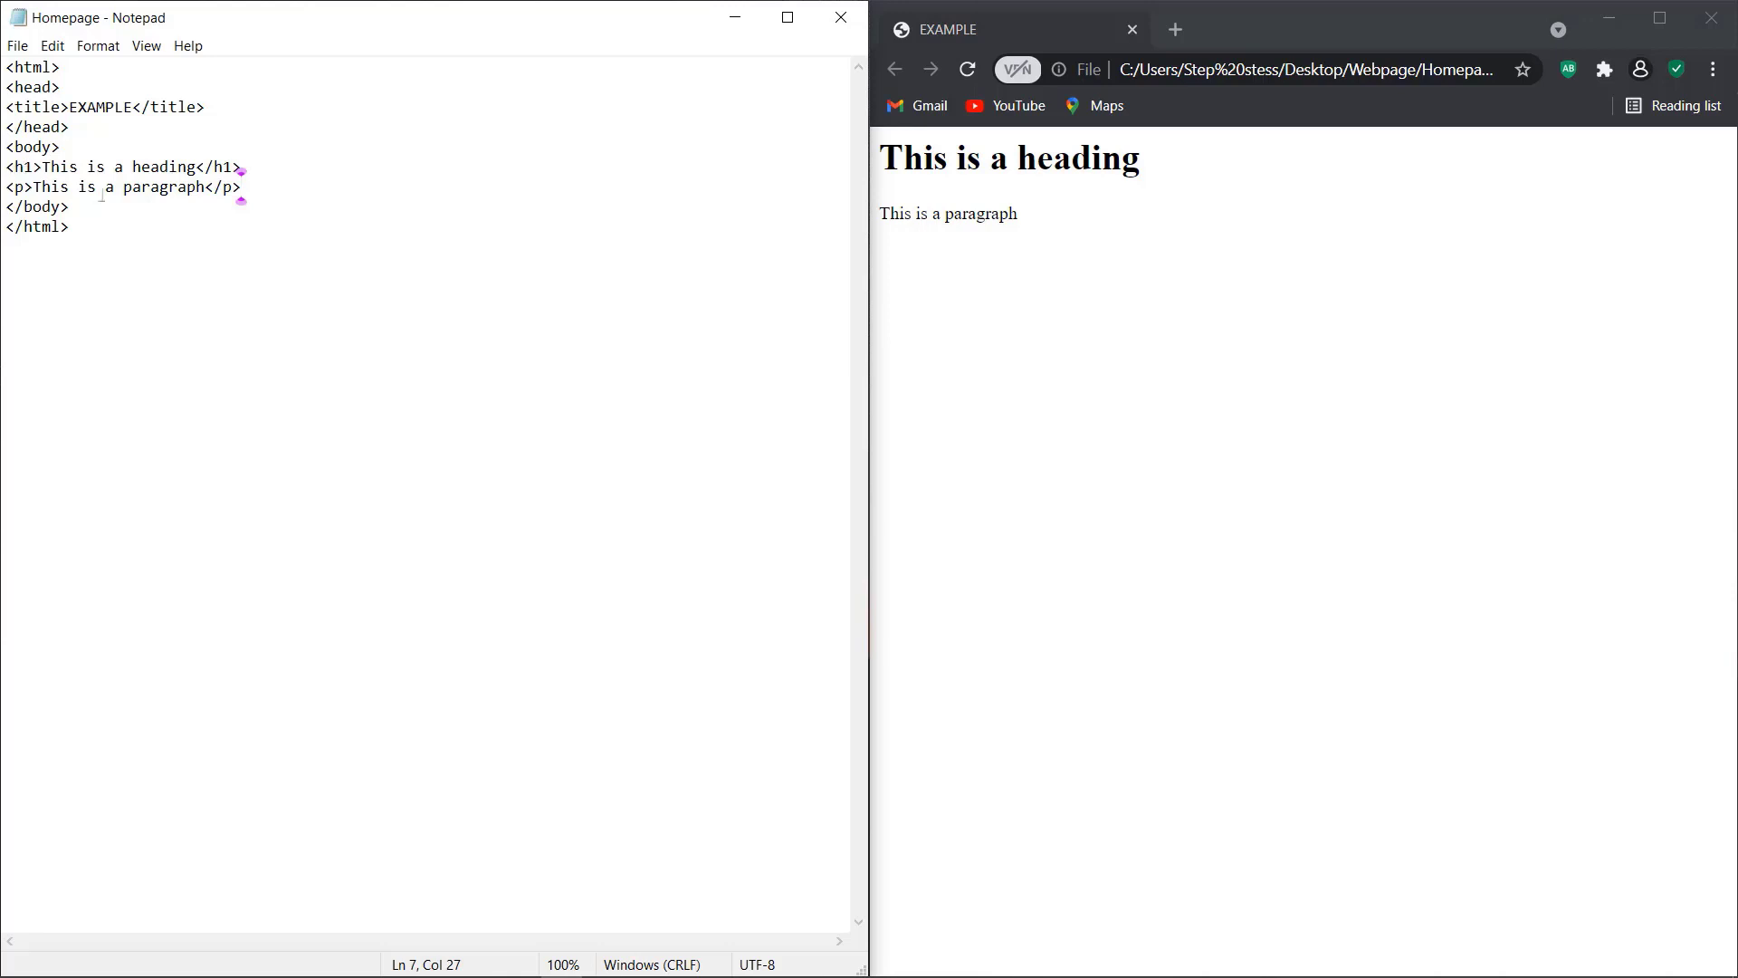
click(7, 167)
text(<u)
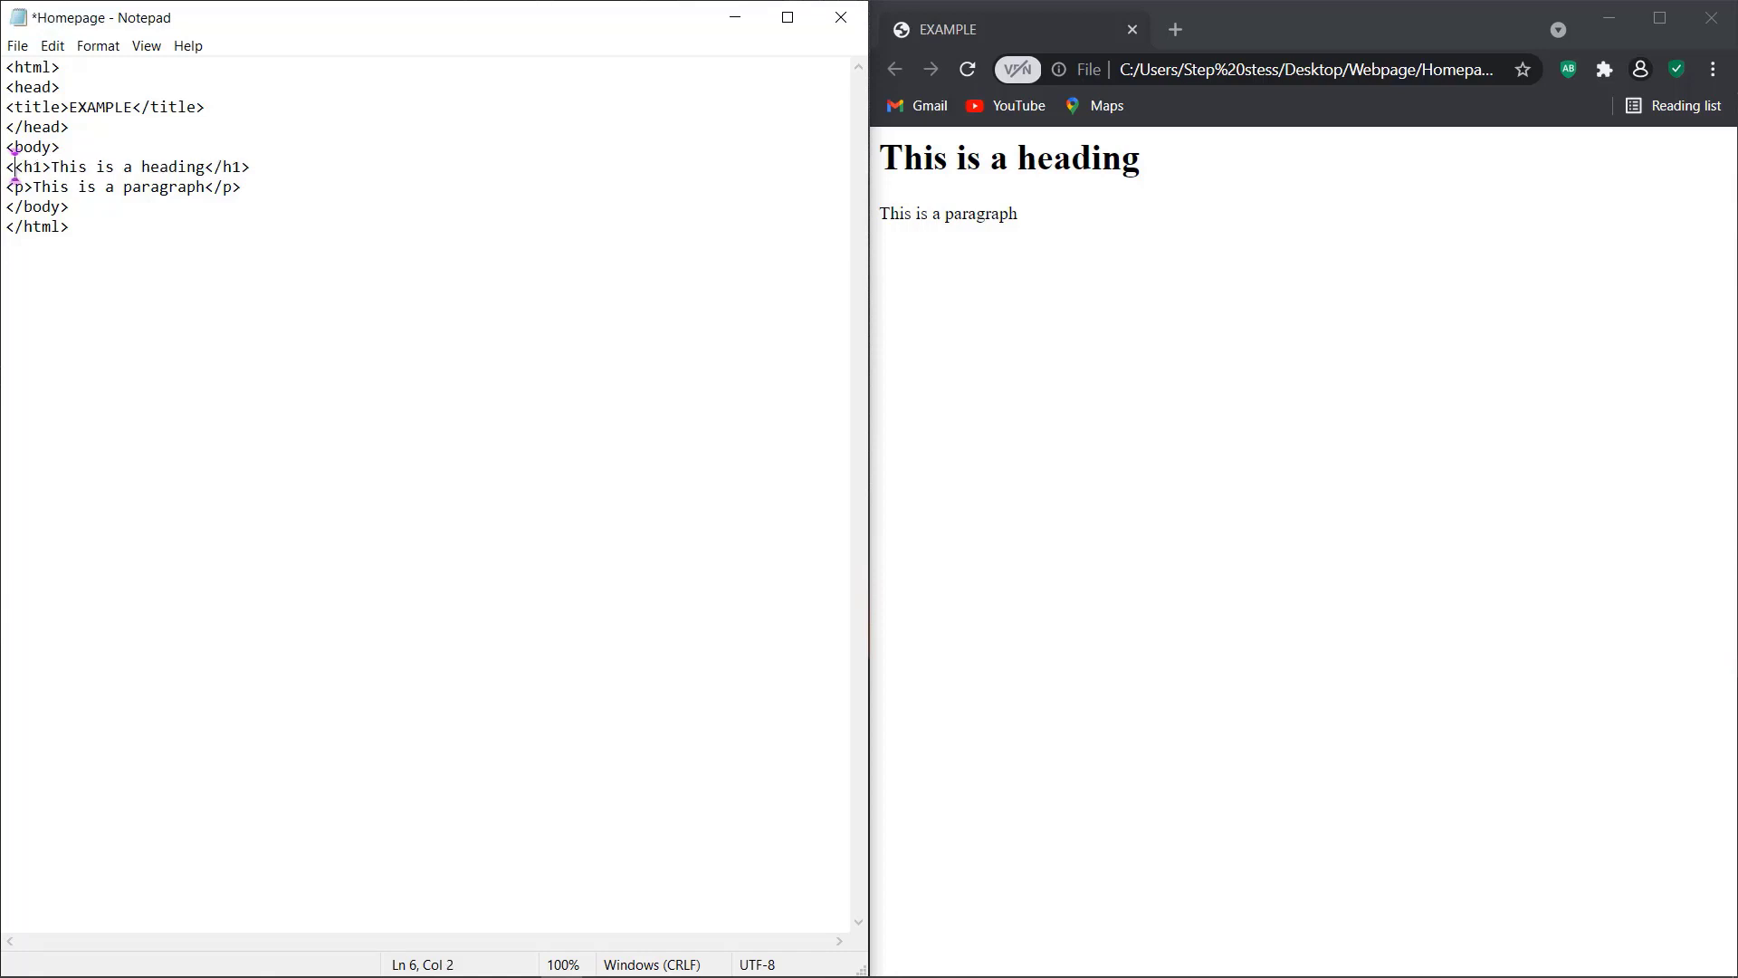
text(>)
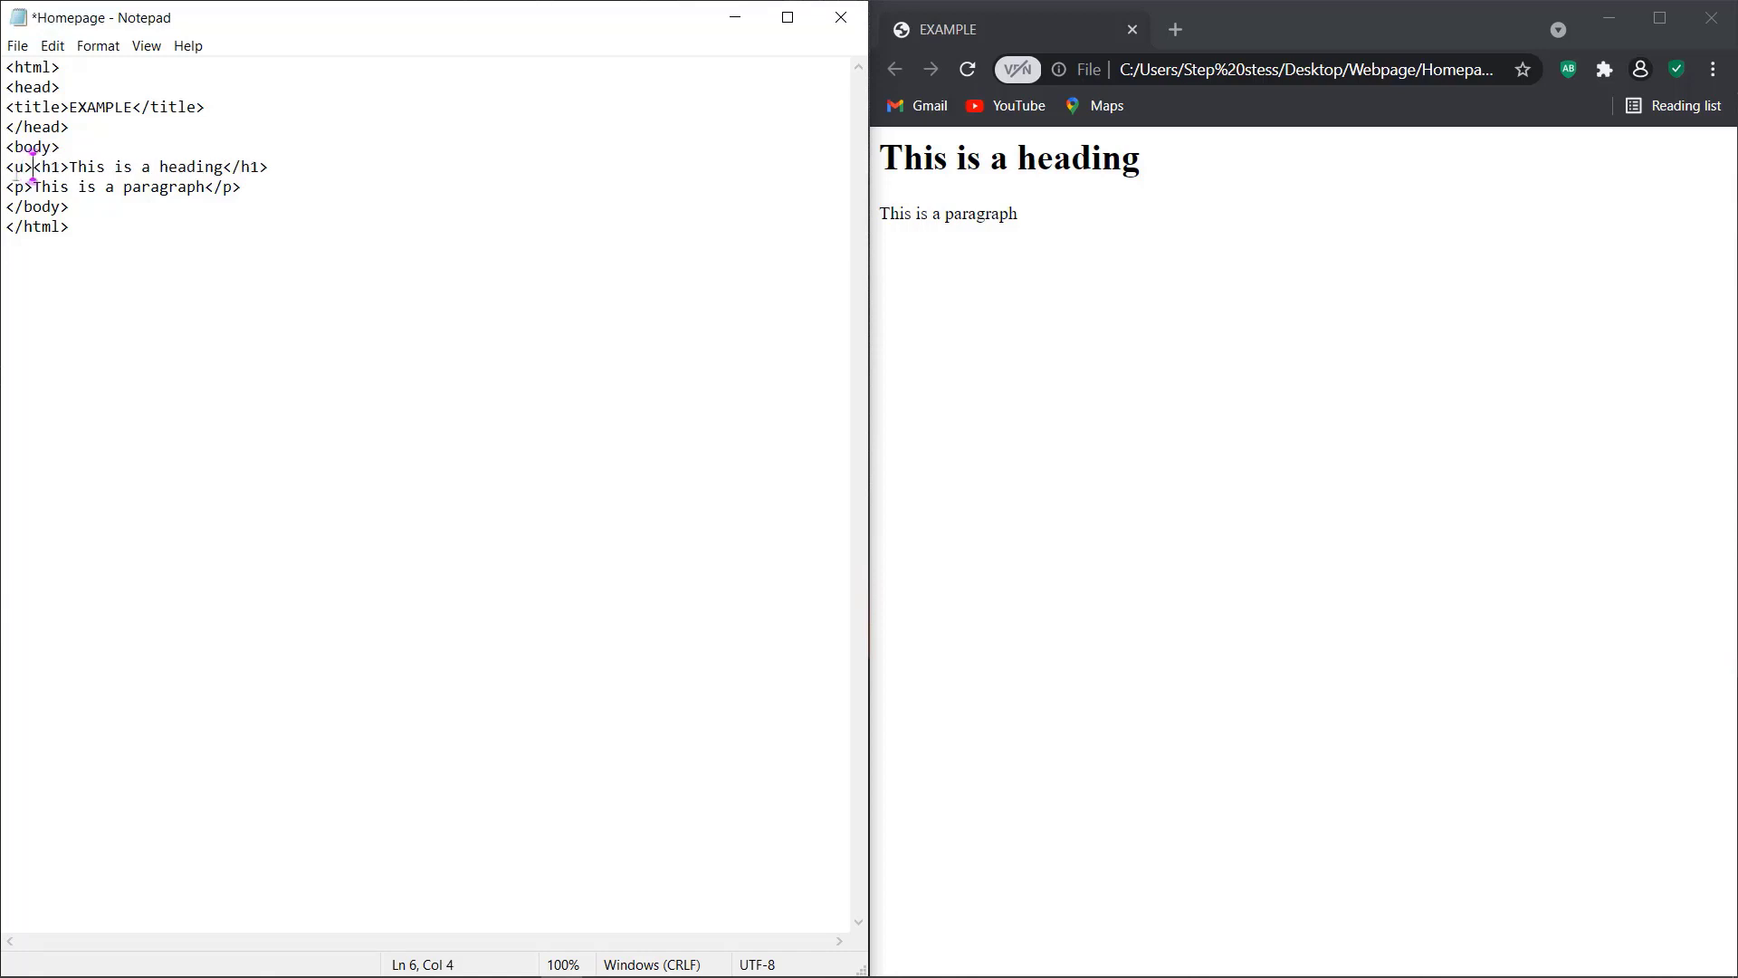
key(Right)
key(Right)
key(Right)
key(Right)
key(Right)
key(Right)
key(Right)
key(Right)
key(Right)
key(Right)
key(Right)
key(Right)
key(Right)
key(Right)
key(Right)
key(Right)
key(Right)
key(Right)
key(Right)
key(Right)
key(Right)
key(Right)
key(Right)
key(Right)
key(Right)
key(Right)
text(</u>)
Save the edited Homepage code and reload the page in the browser
click(206, 354)
key(ctrl+s)
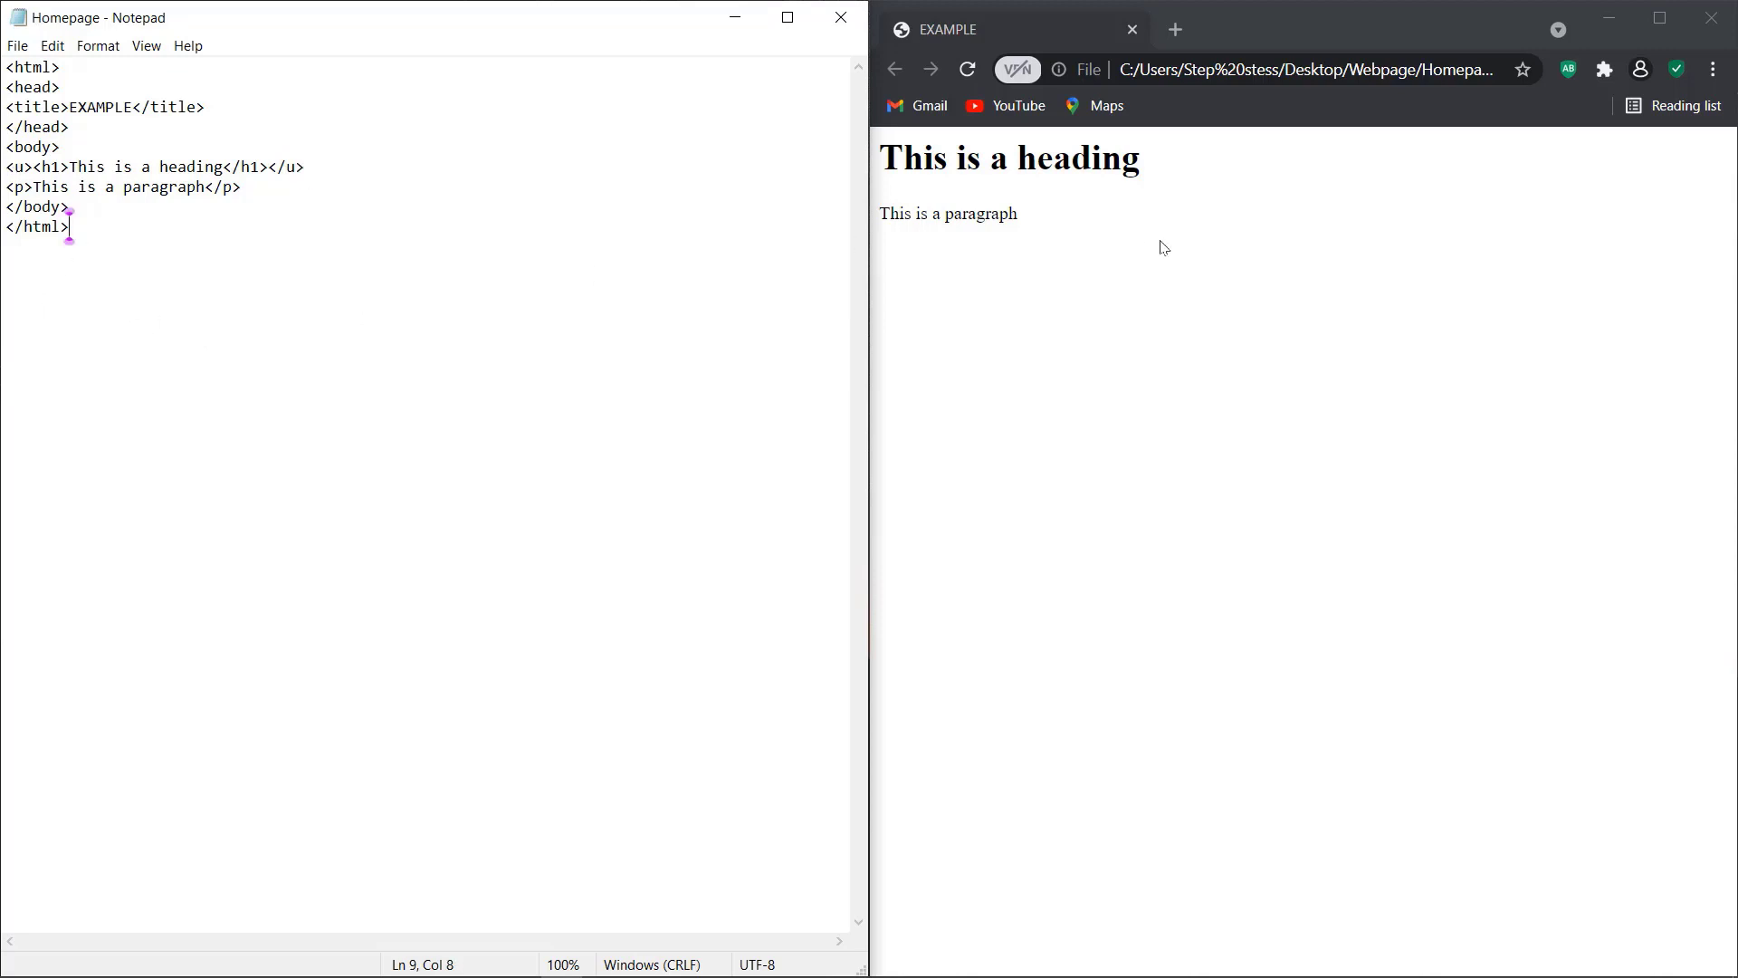
click(976, 71)
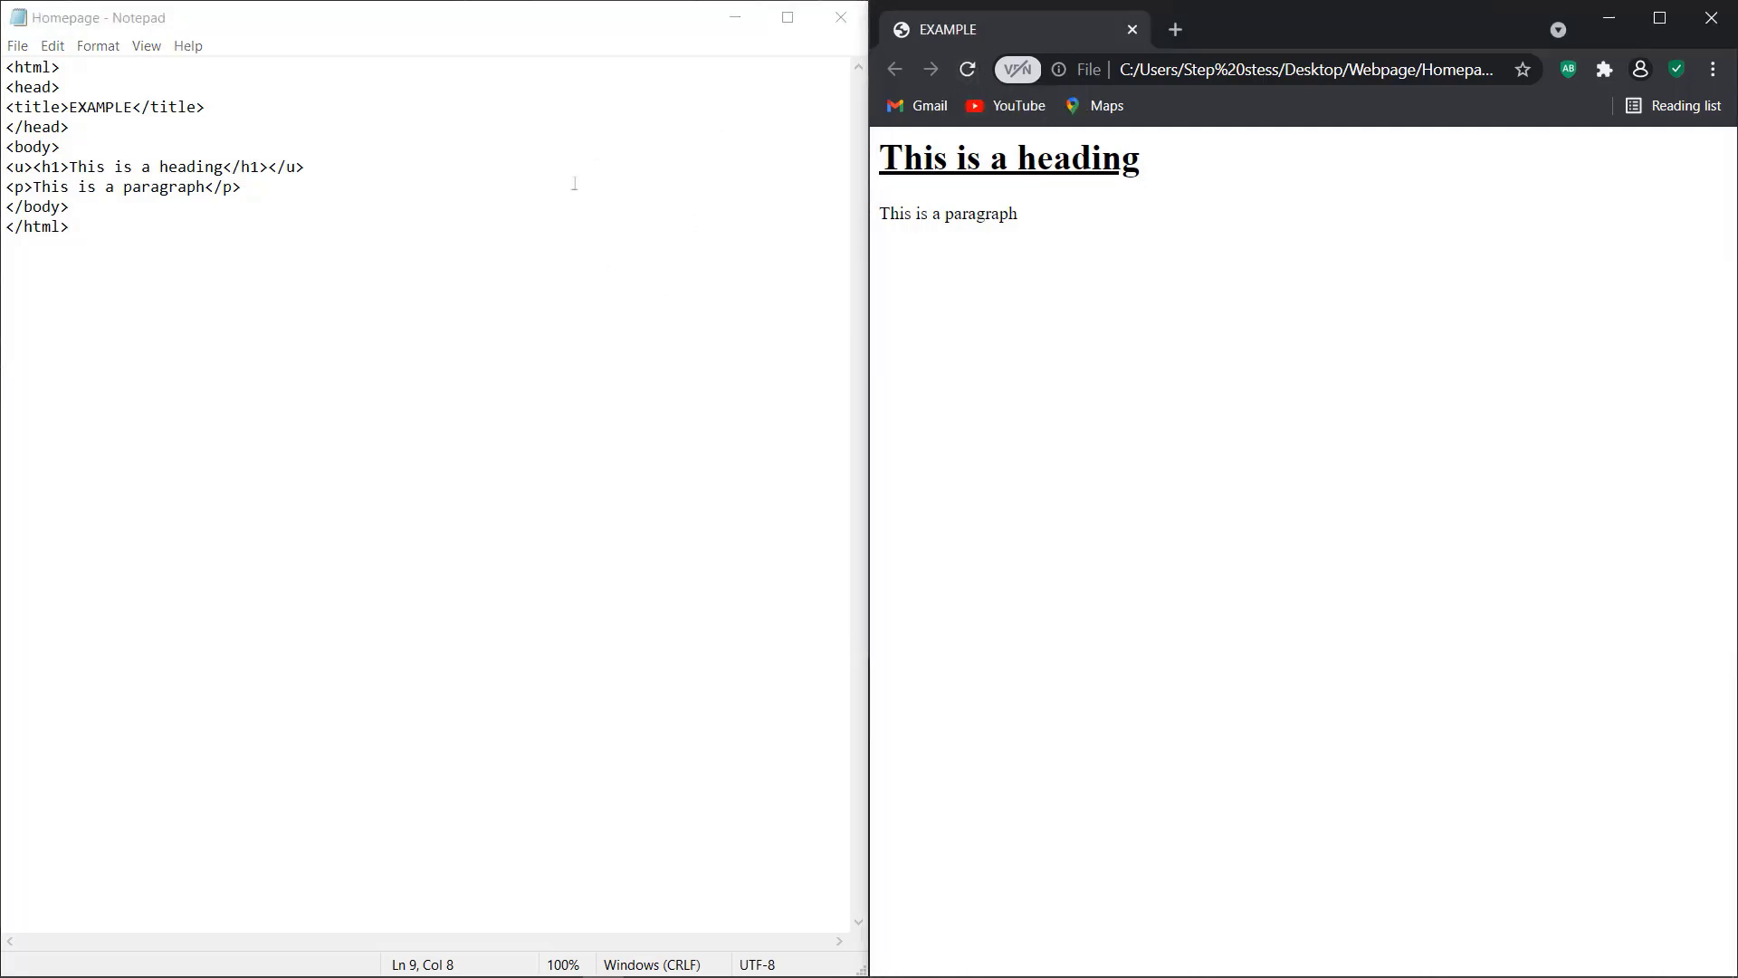
ctrl+scroll(574, 181, up, 3)
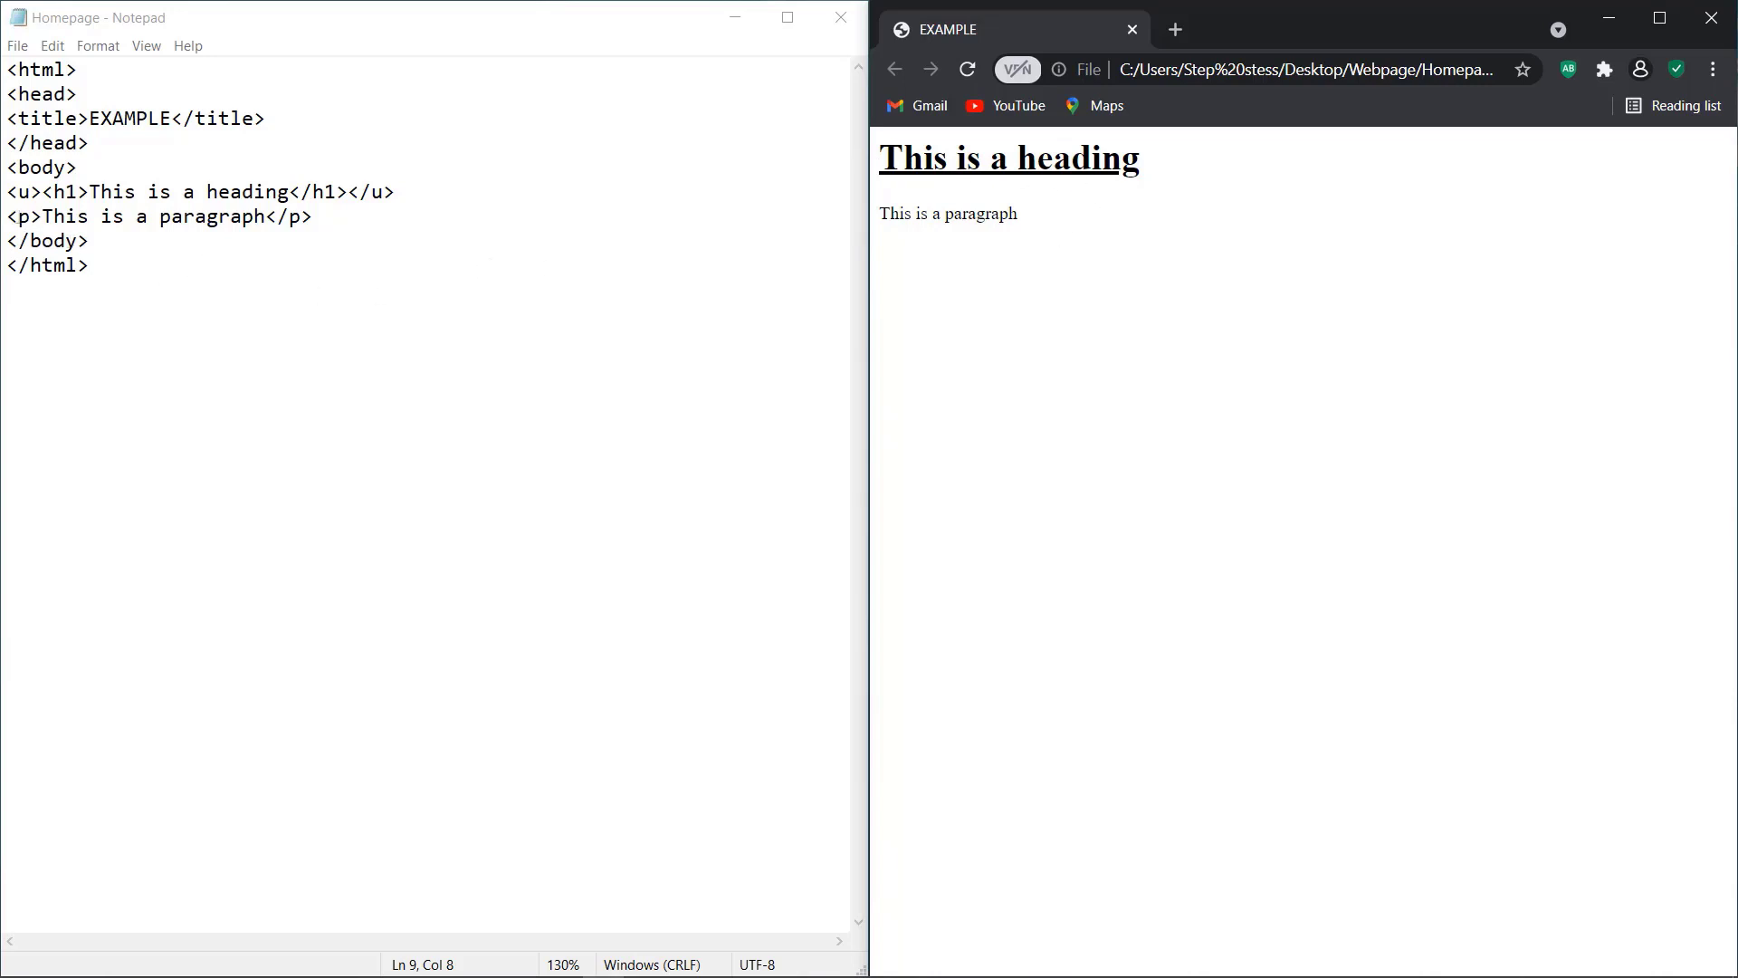
click(7, 215)
drag(100, 216, 8, 215)
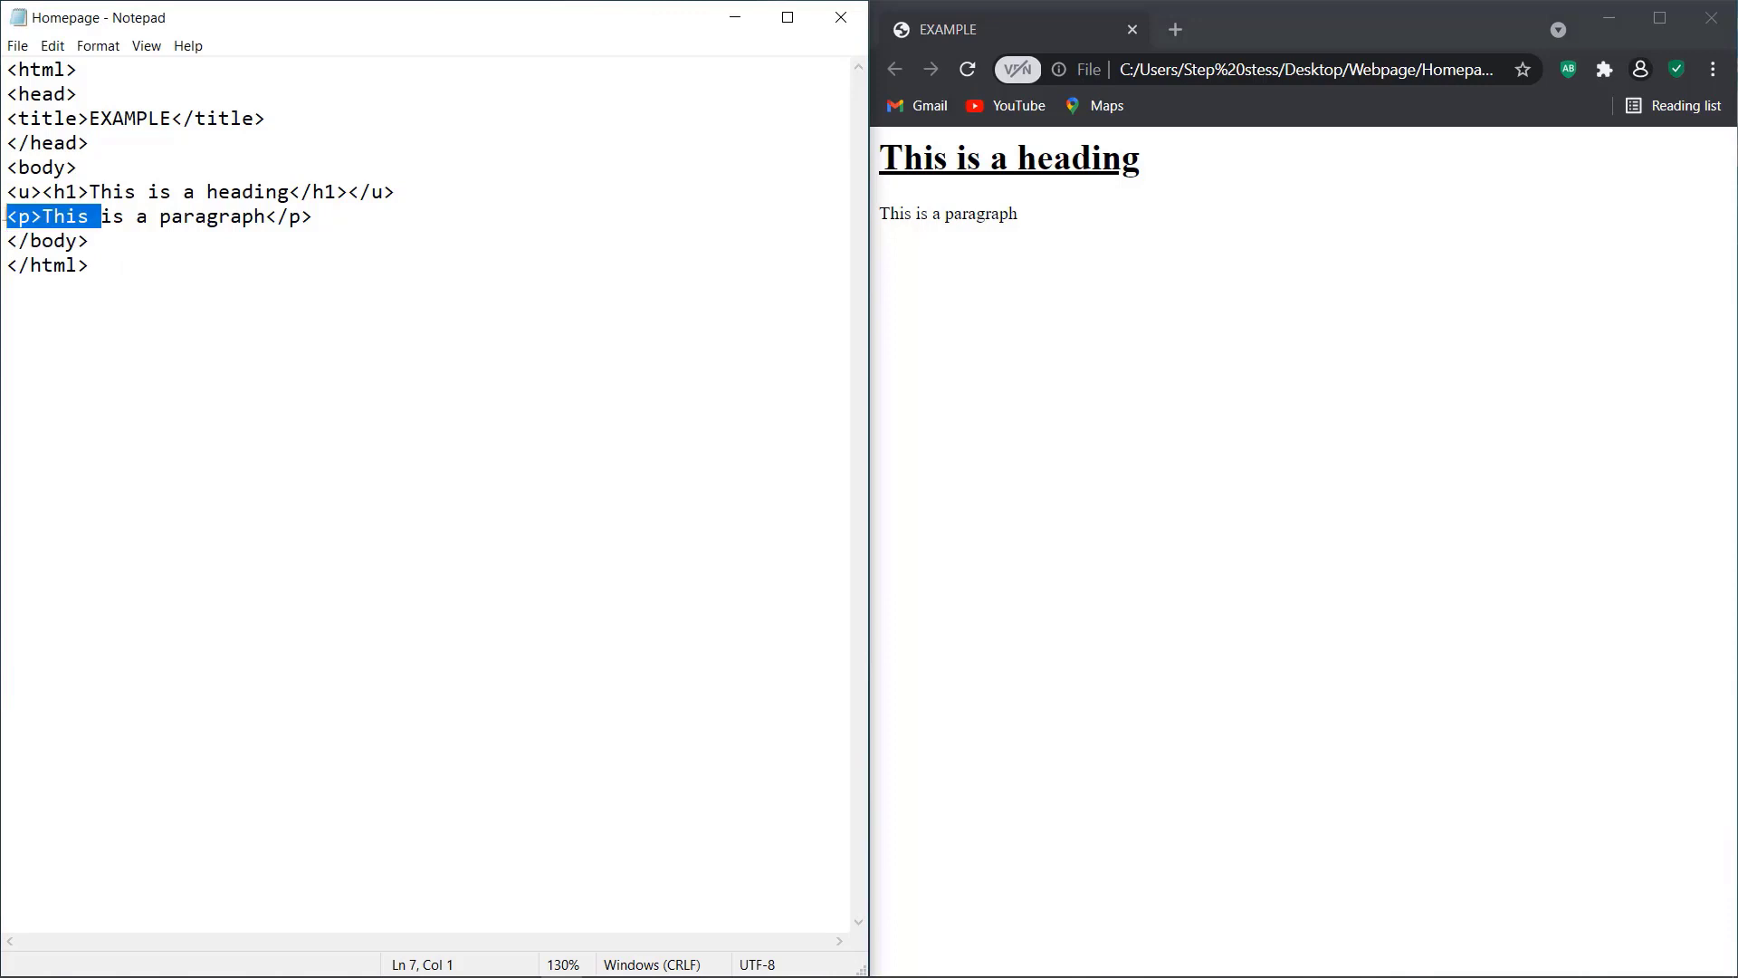
text(<)
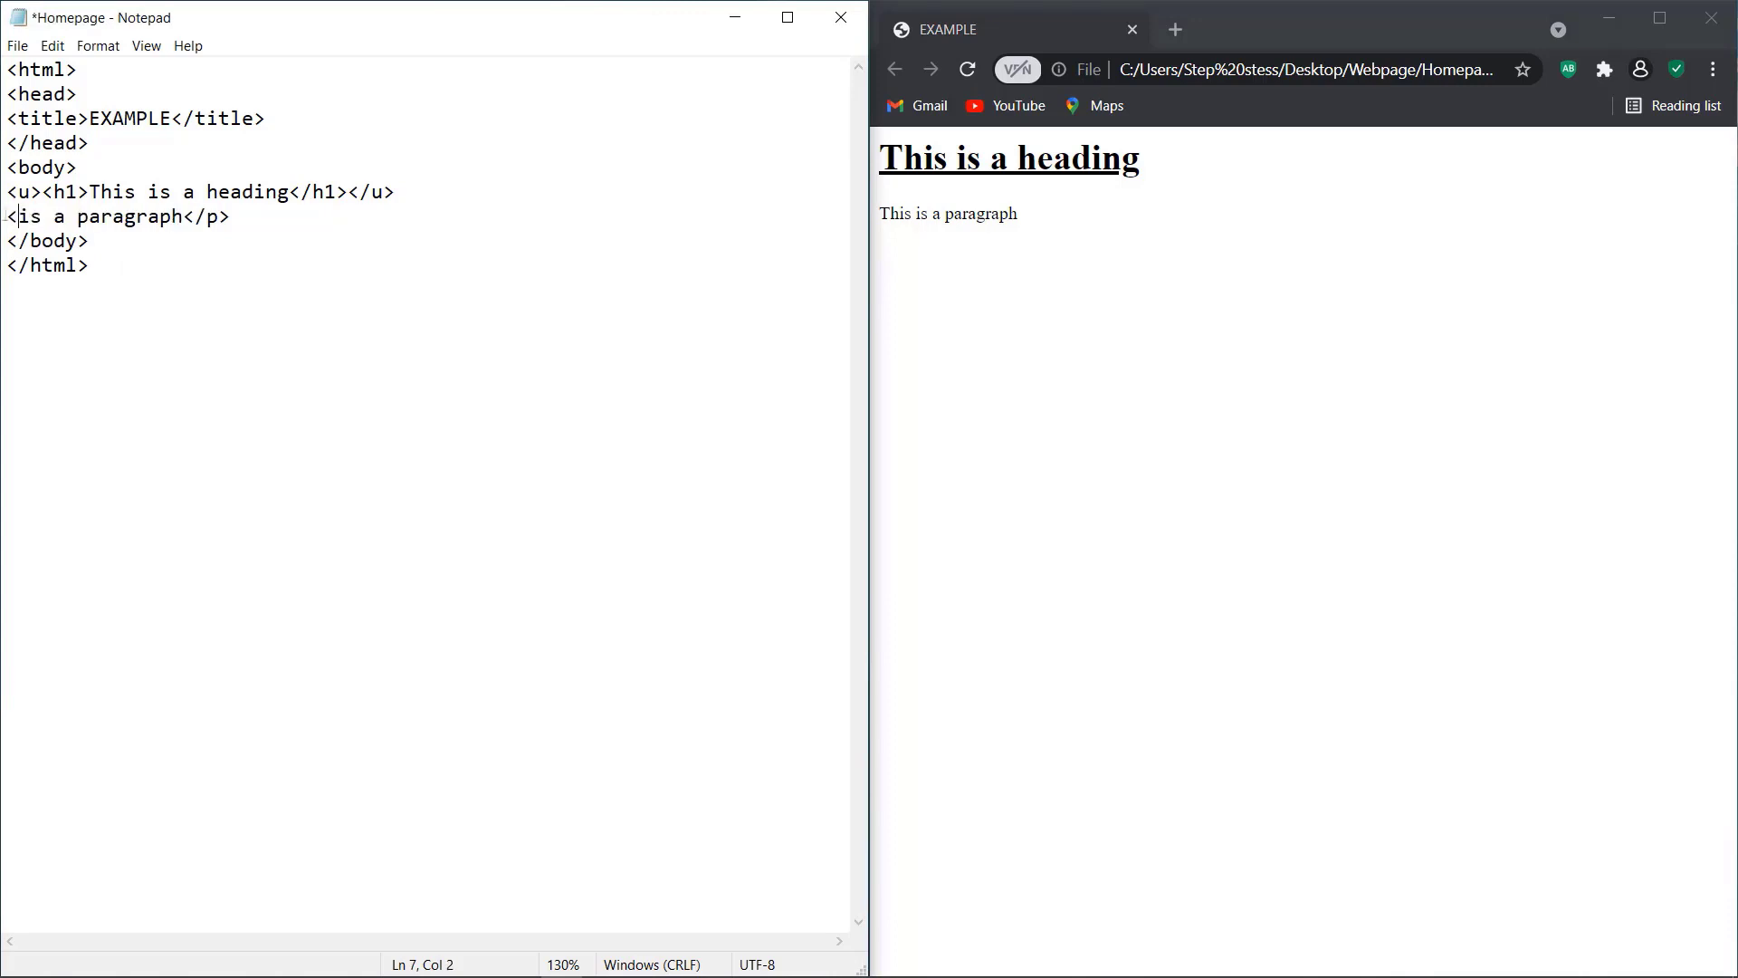
key(ctrl+z)
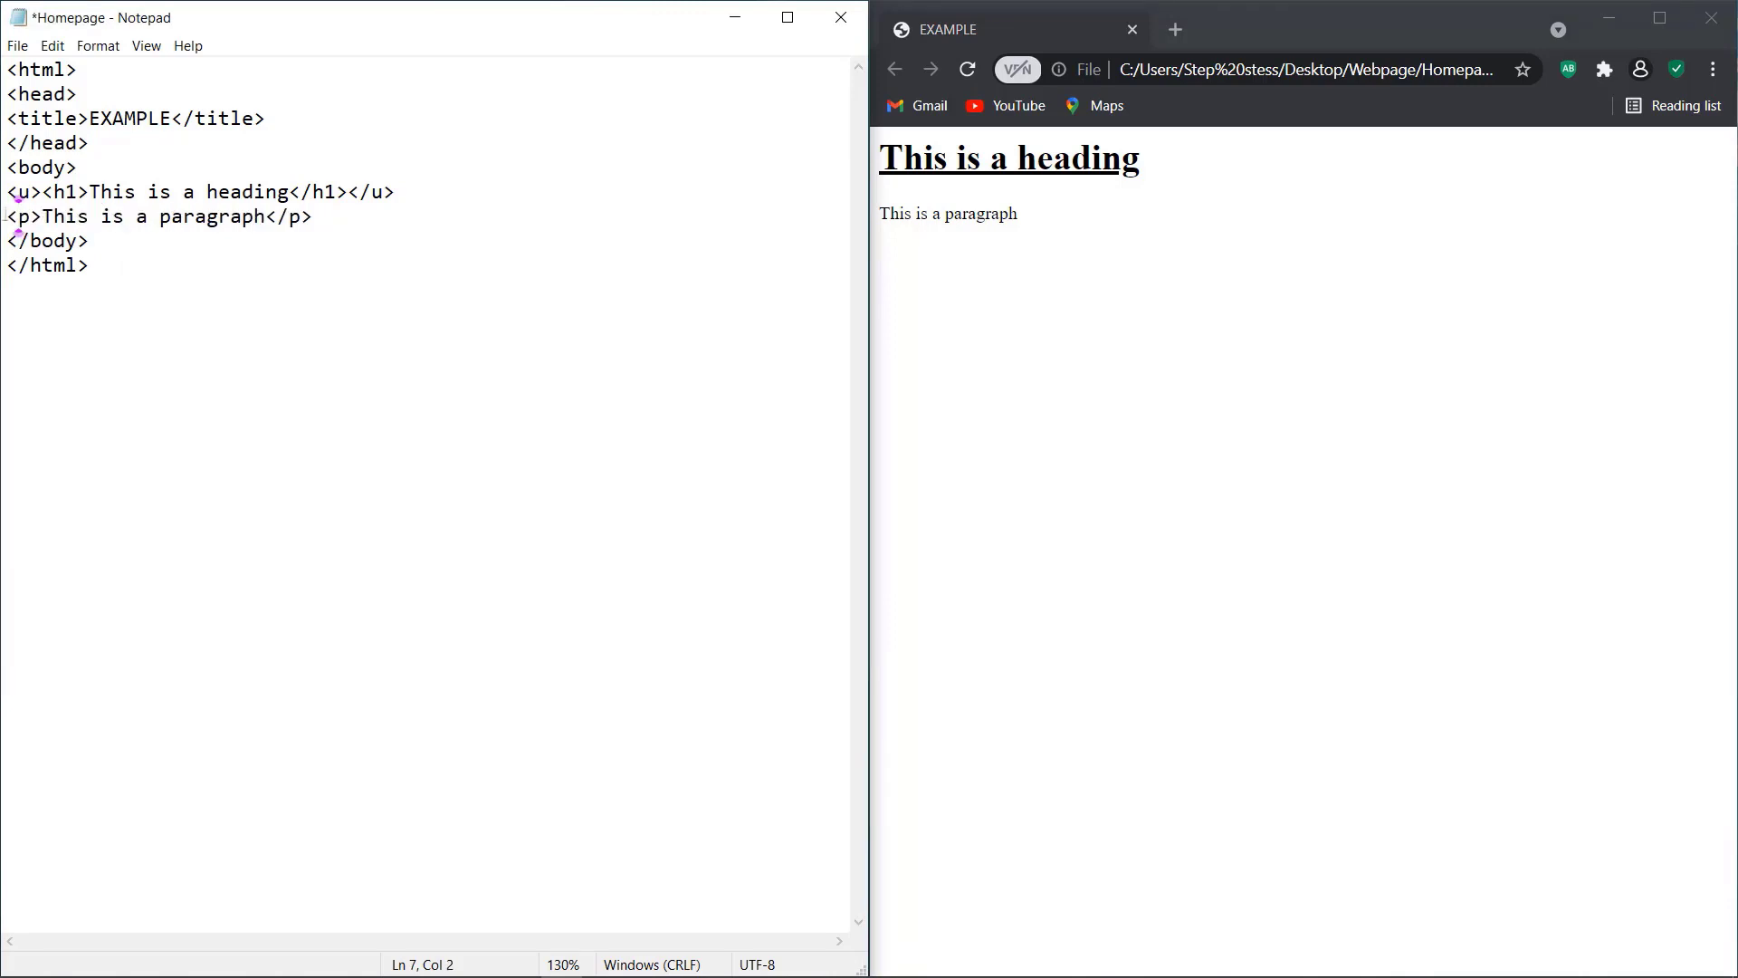
Insert an opening <i> tag in front of the paragraph's <p> tag
click(7, 216)
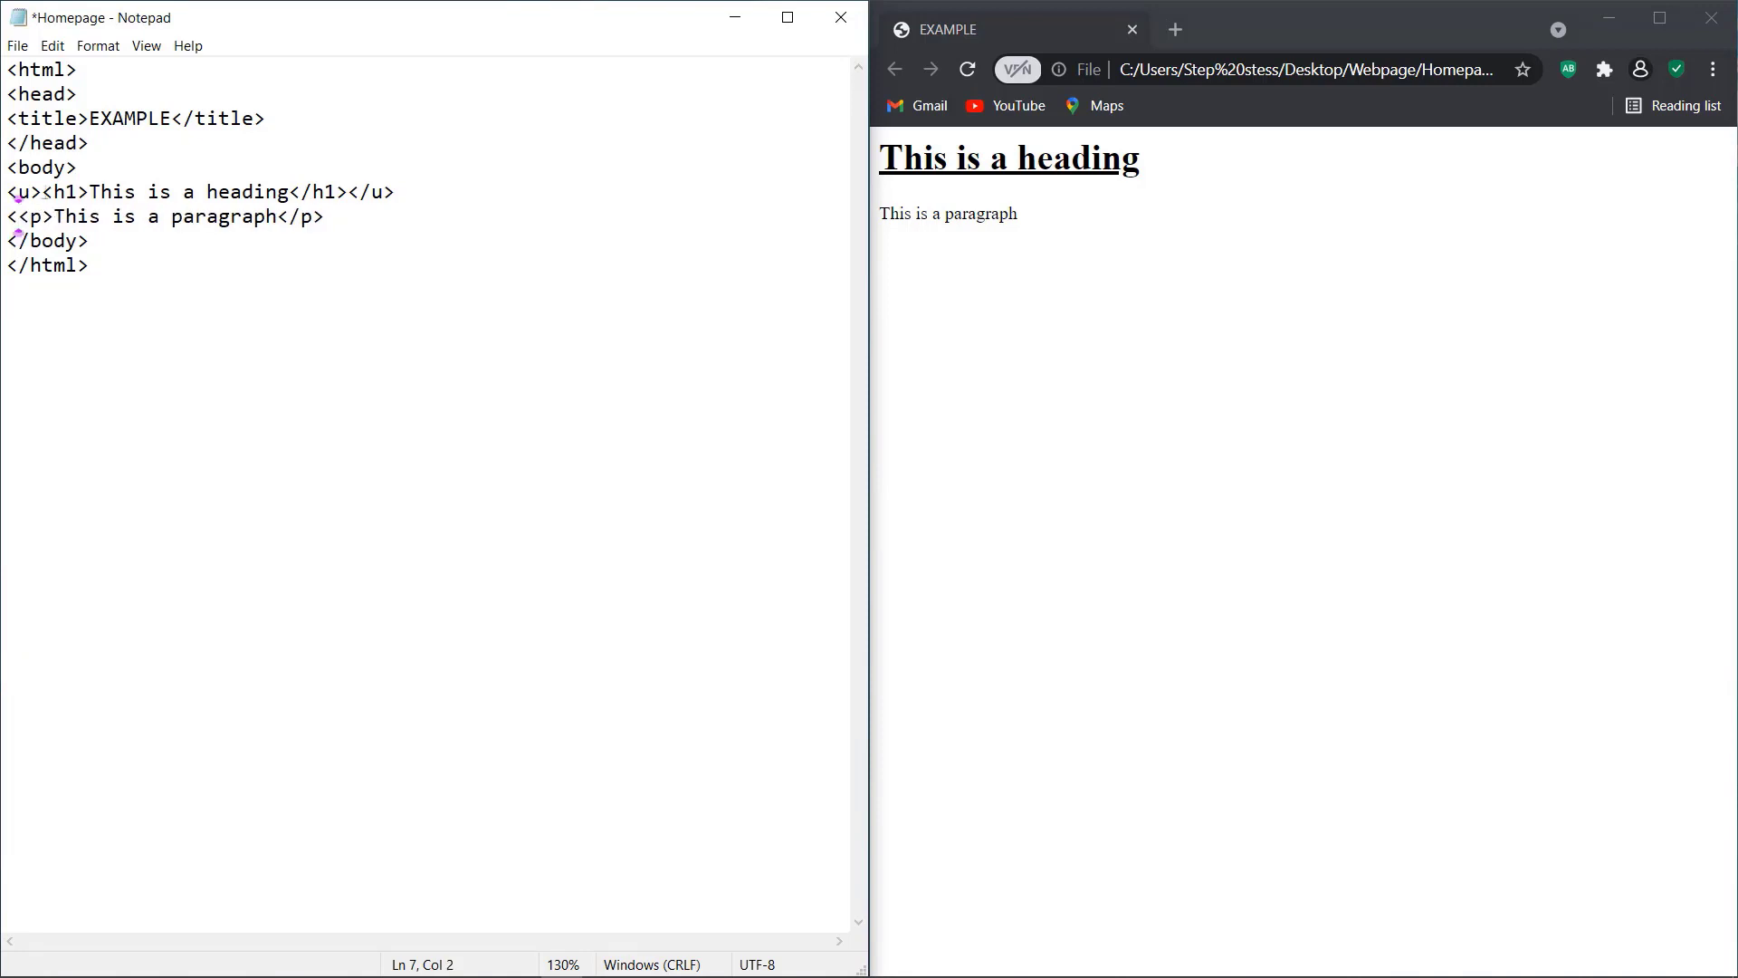
text(i>)
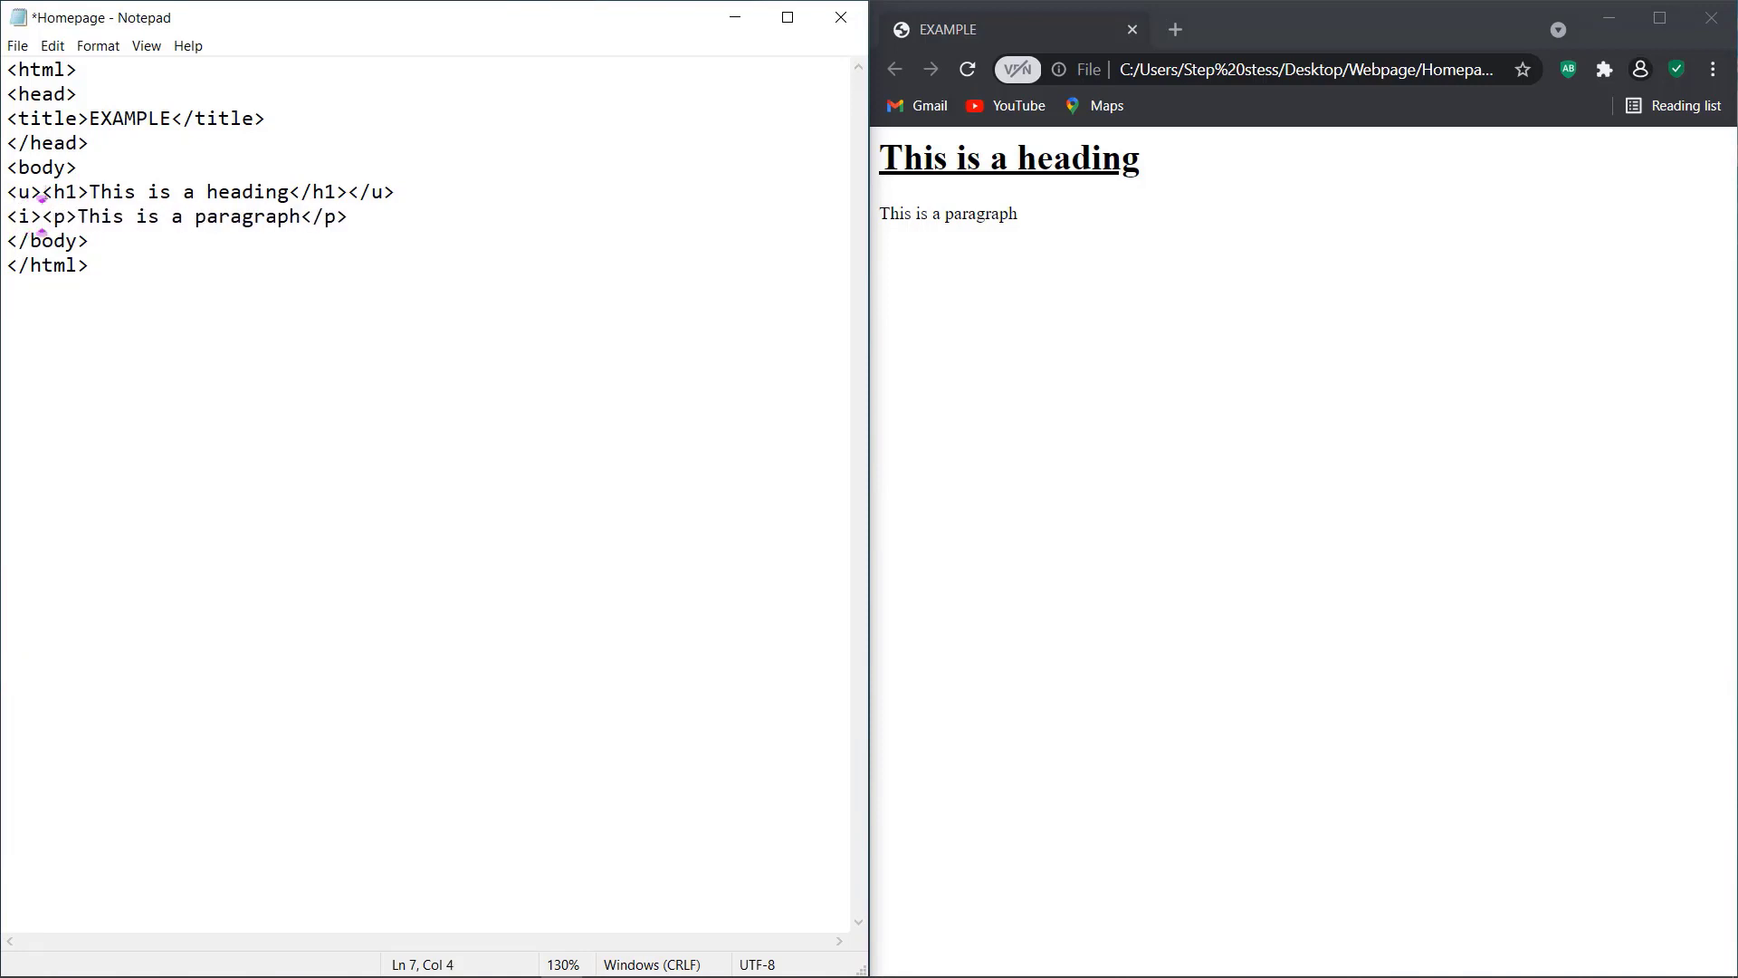
click(54, 215)
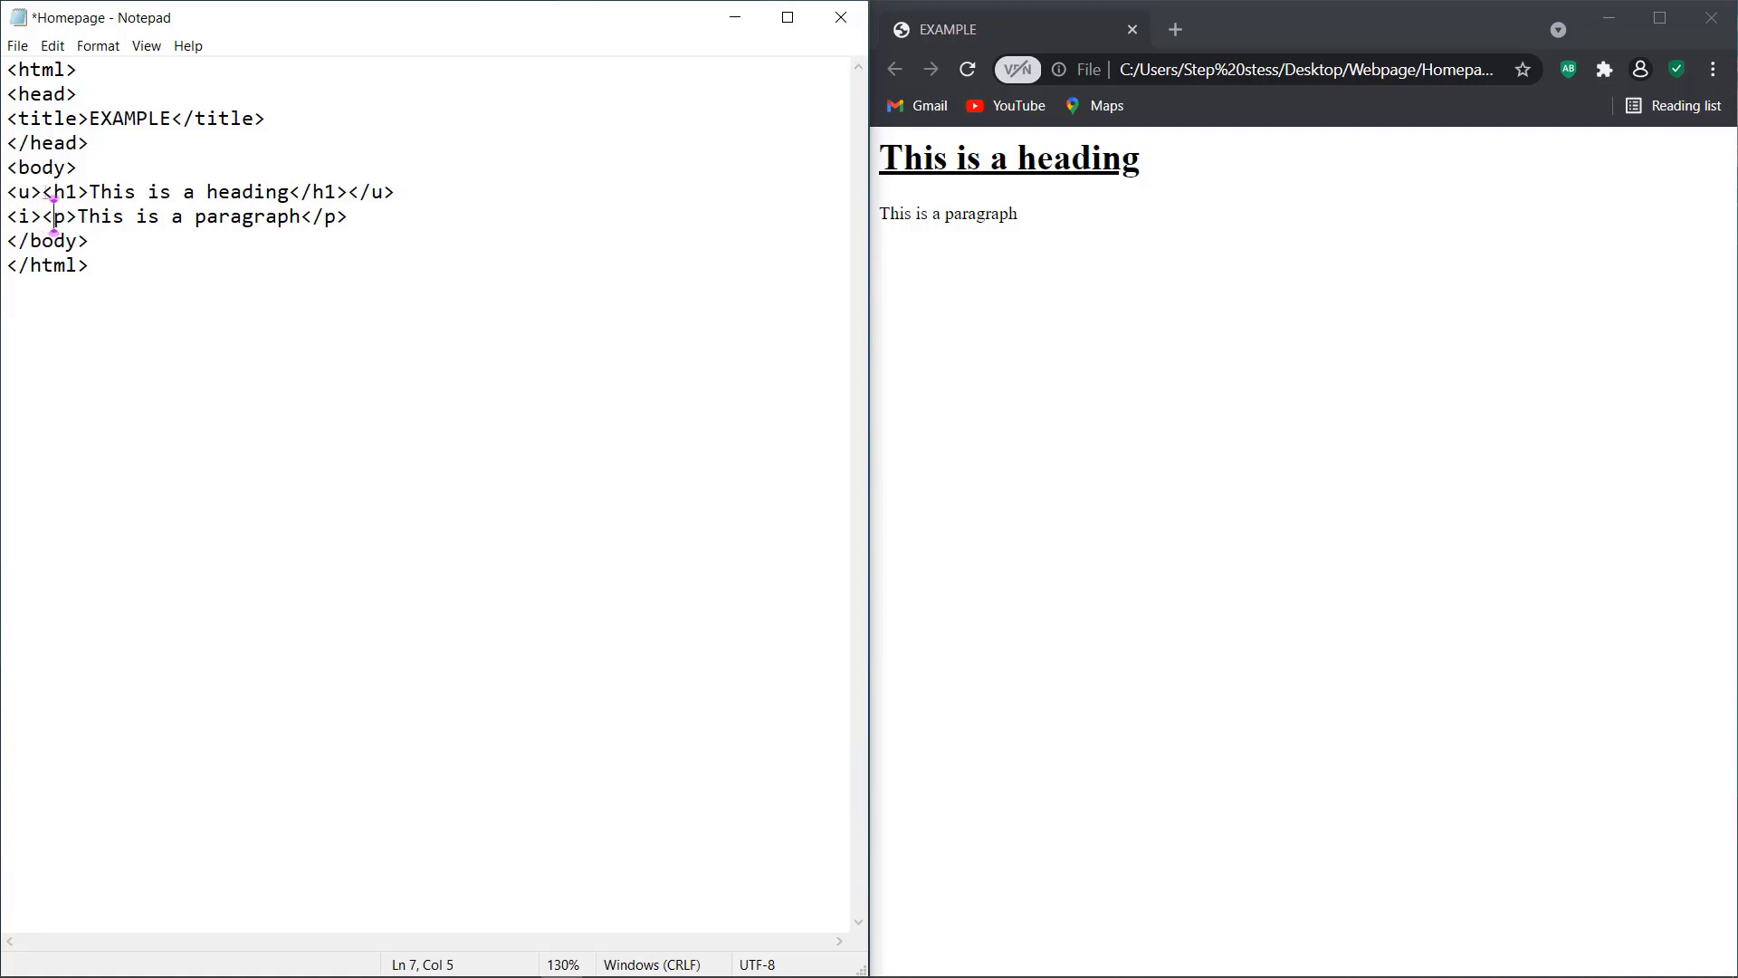
Close the italic tag with </i> after the paragraph's </p>, save the file and reload the page in the browser
click(361, 215)
text(<i>)
key(Left)
key(Left)
text(/)
key(ctrl+s)
click(497, 410)
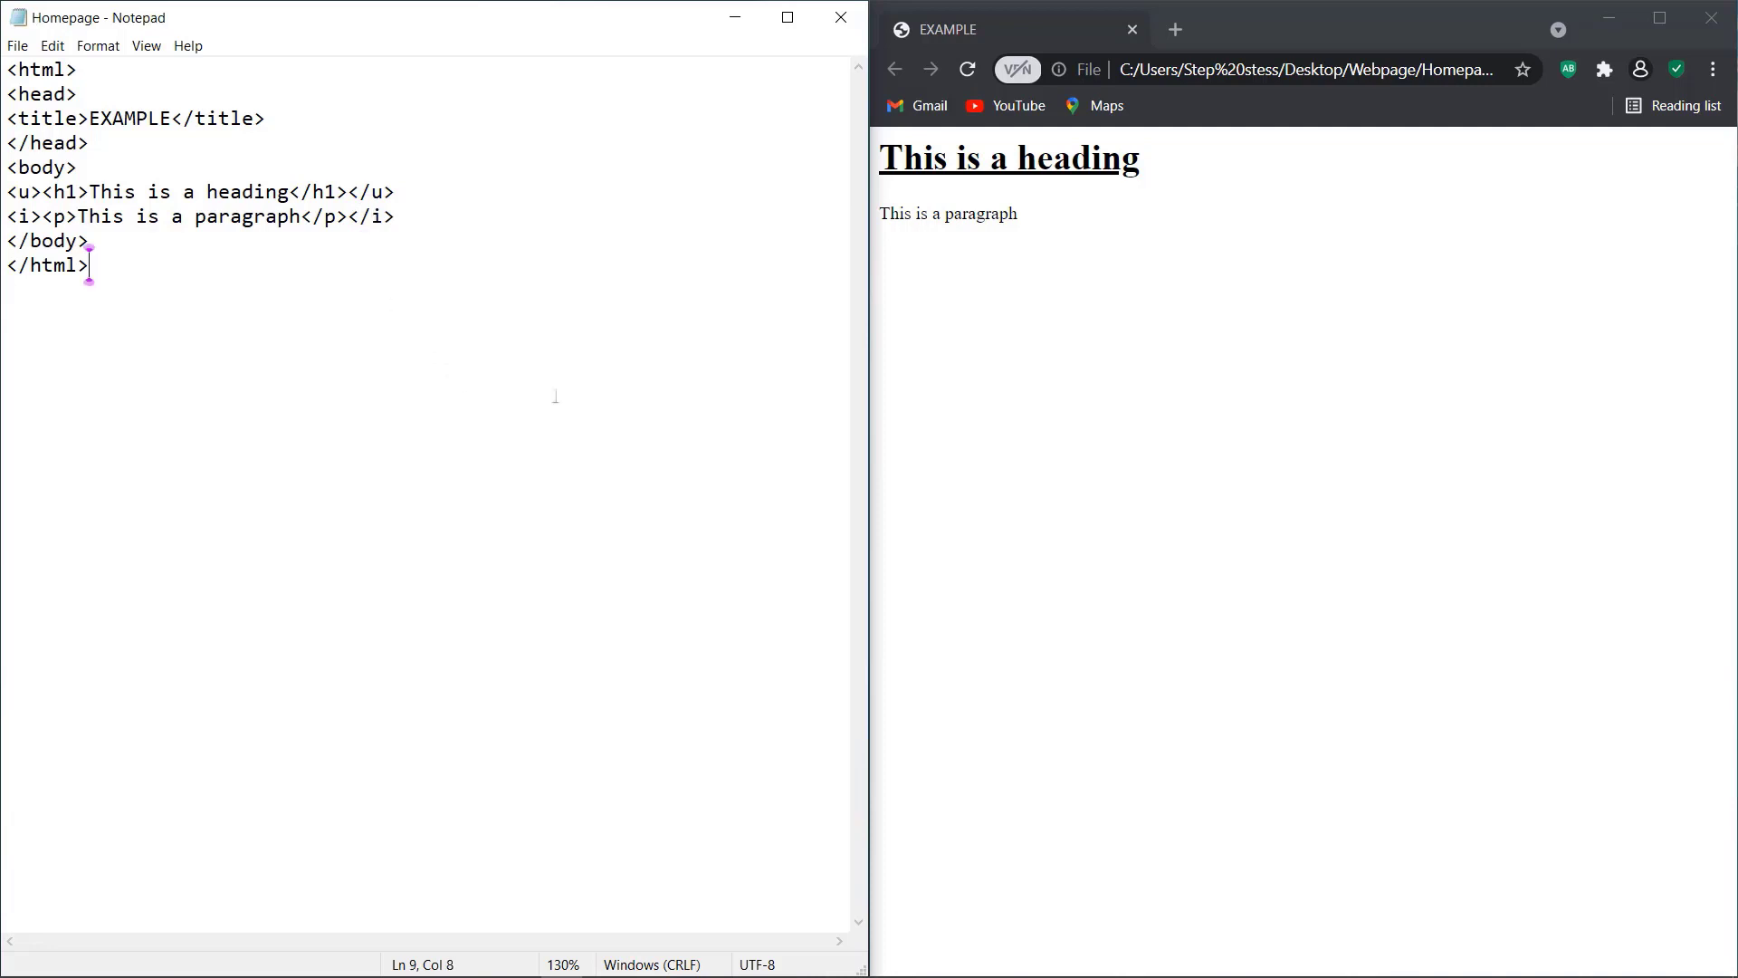
click(969, 71)
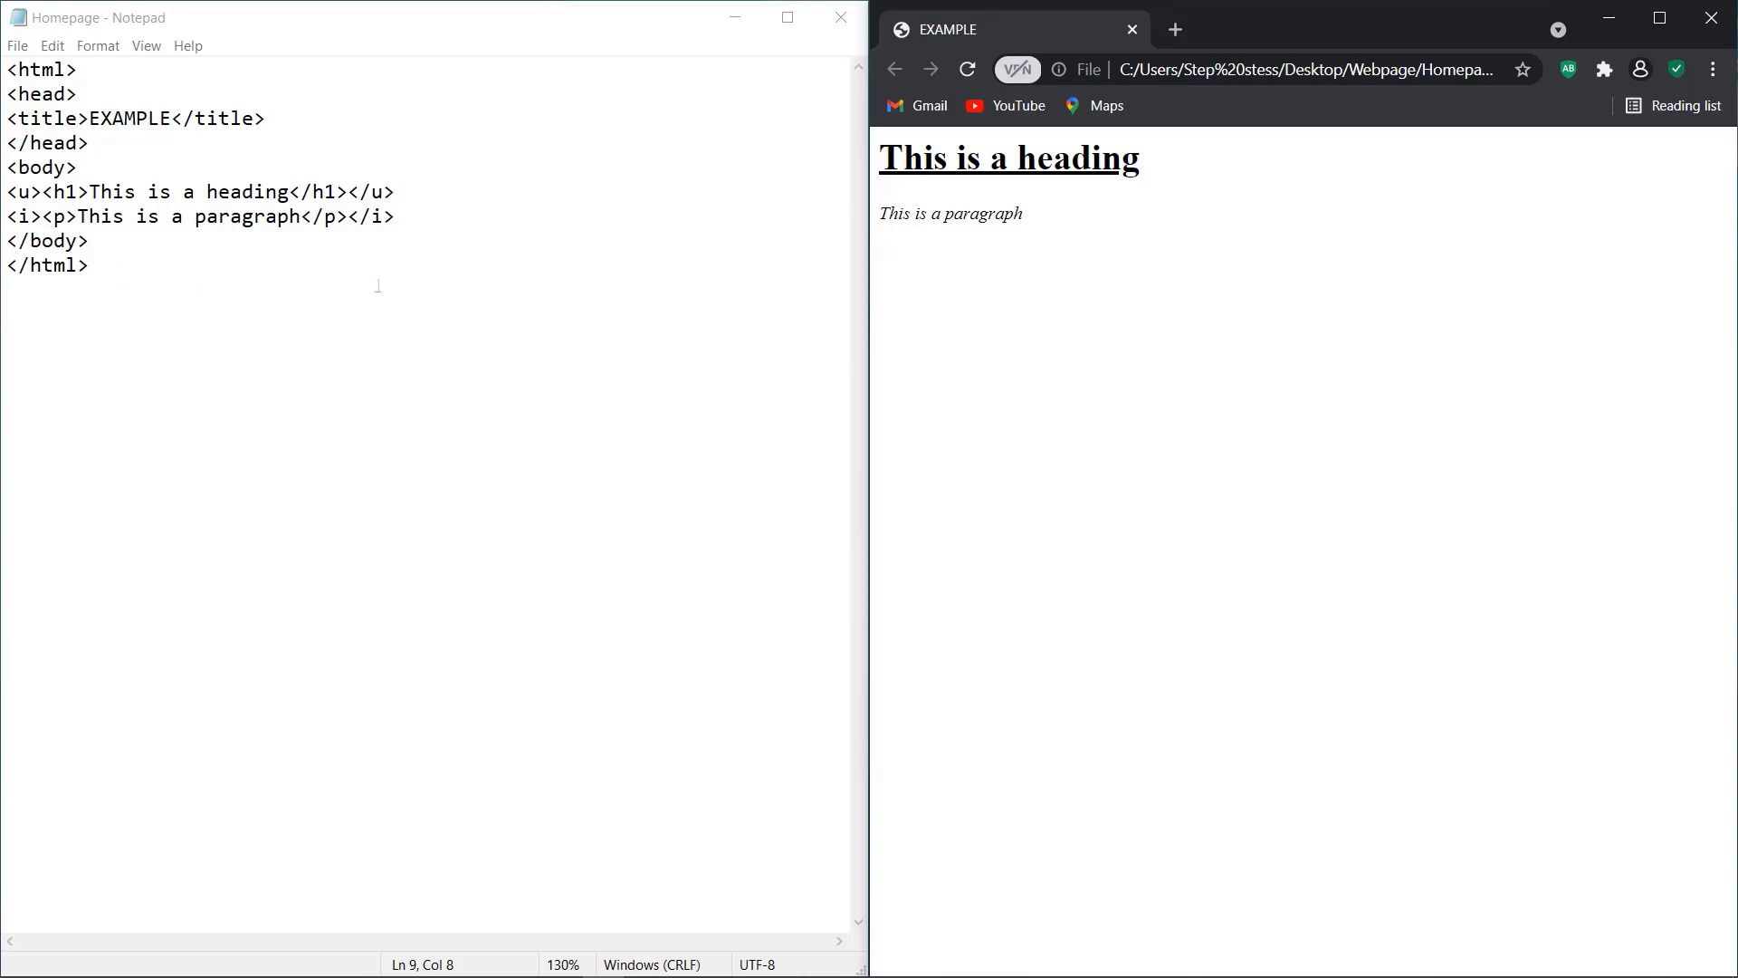
Add bgcolor=green to the opening body tag, save the file and reload the page in the browser
click(407, 221)
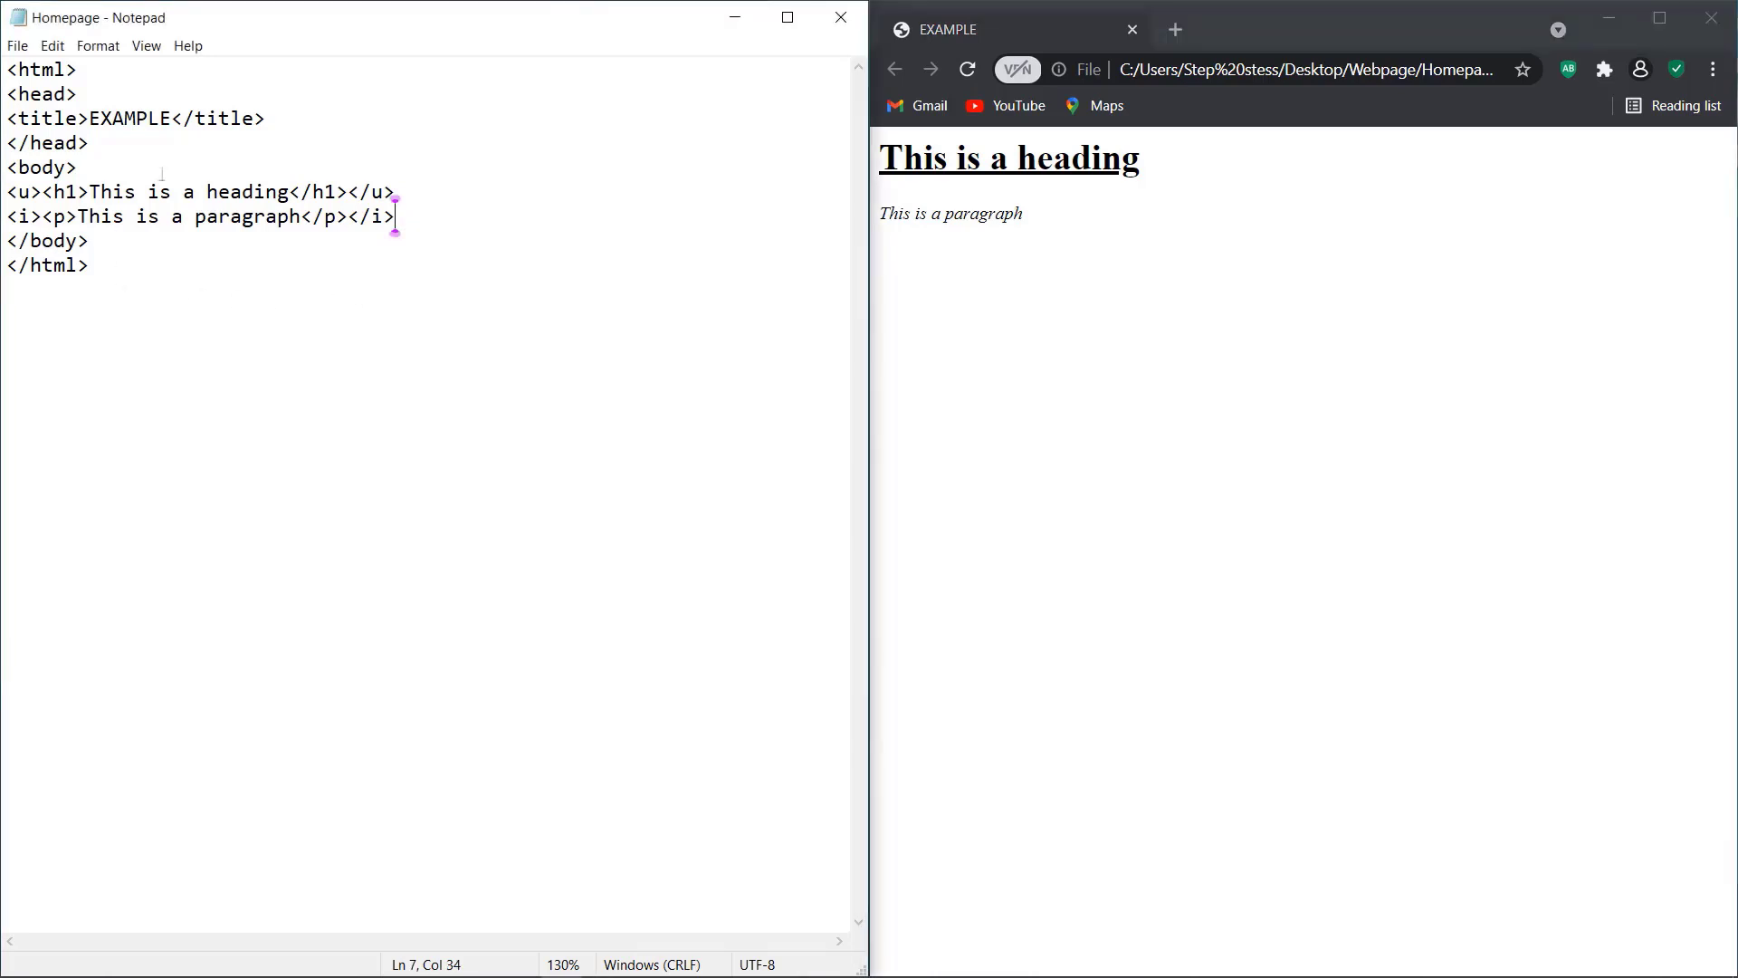
click(65, 166)
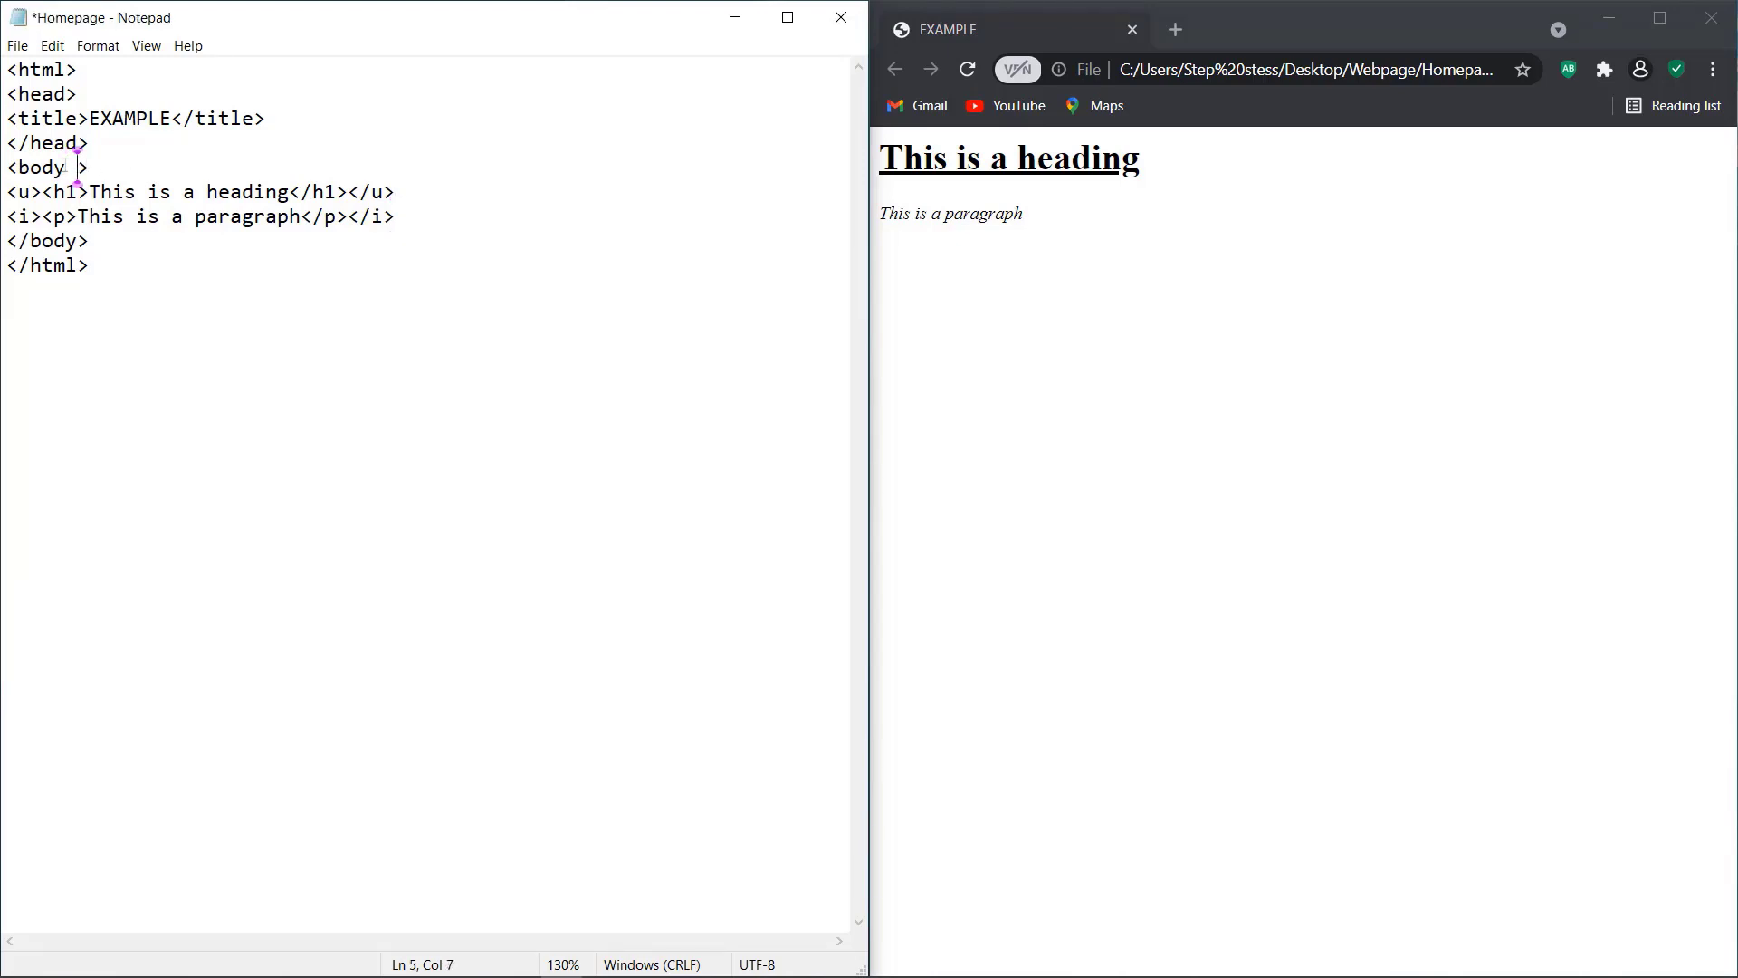
text(bgc)
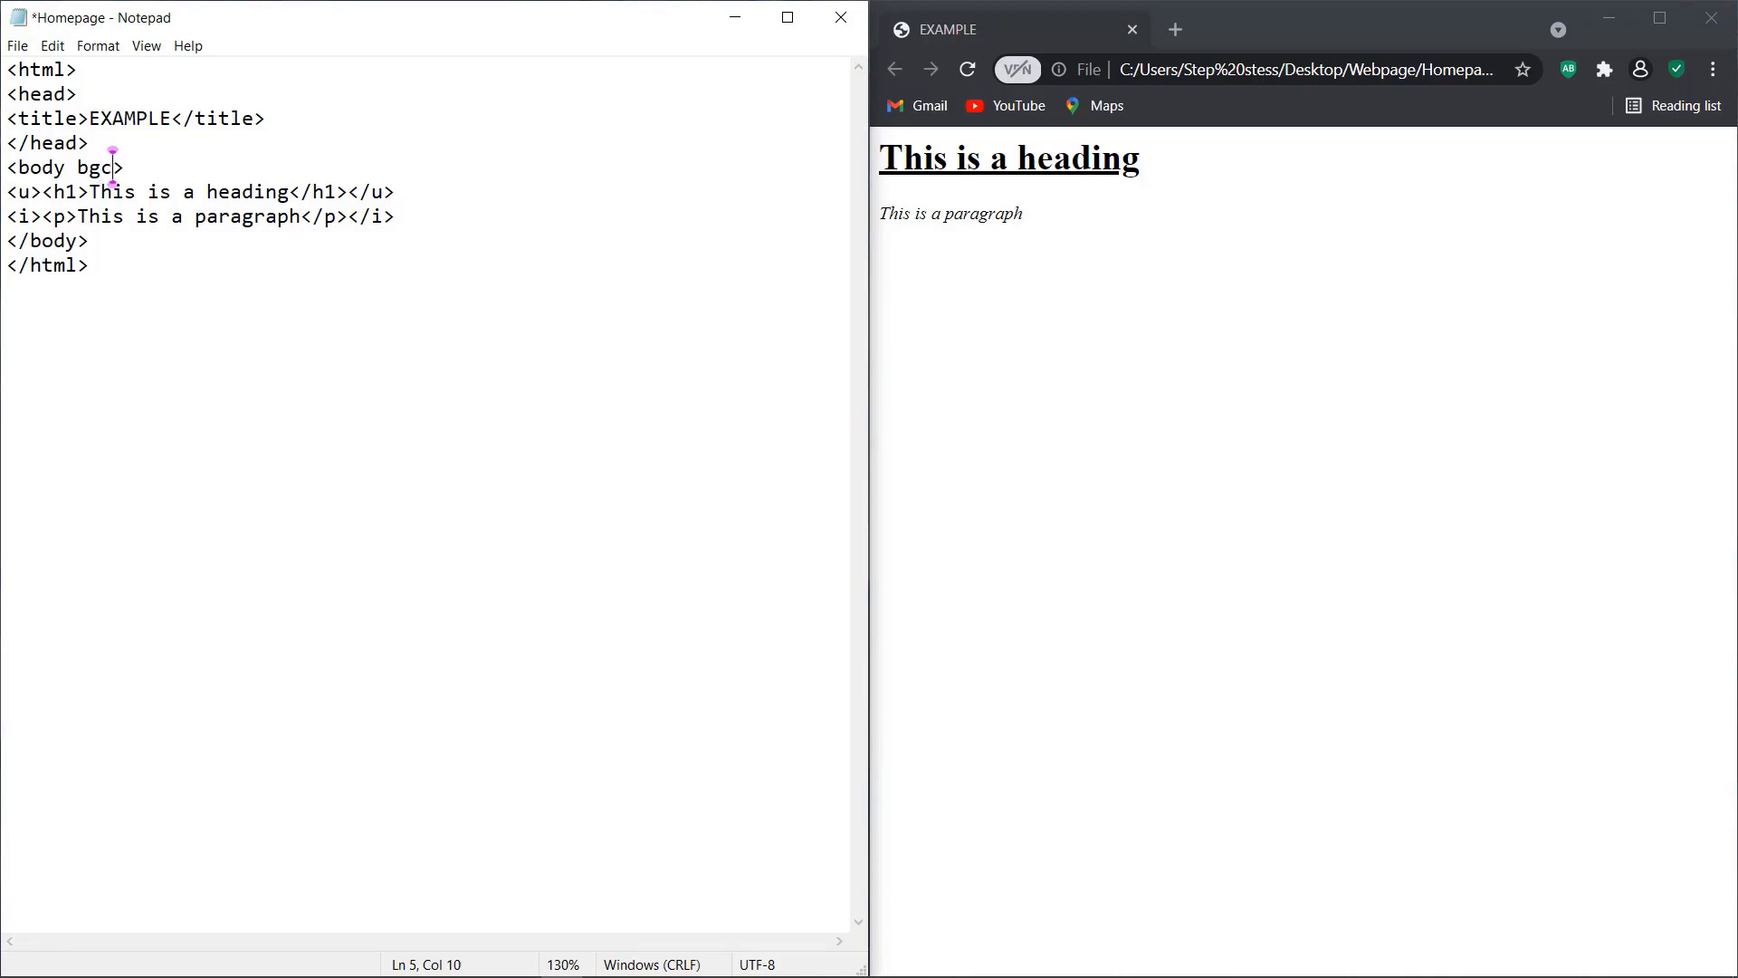
text(olor=green)
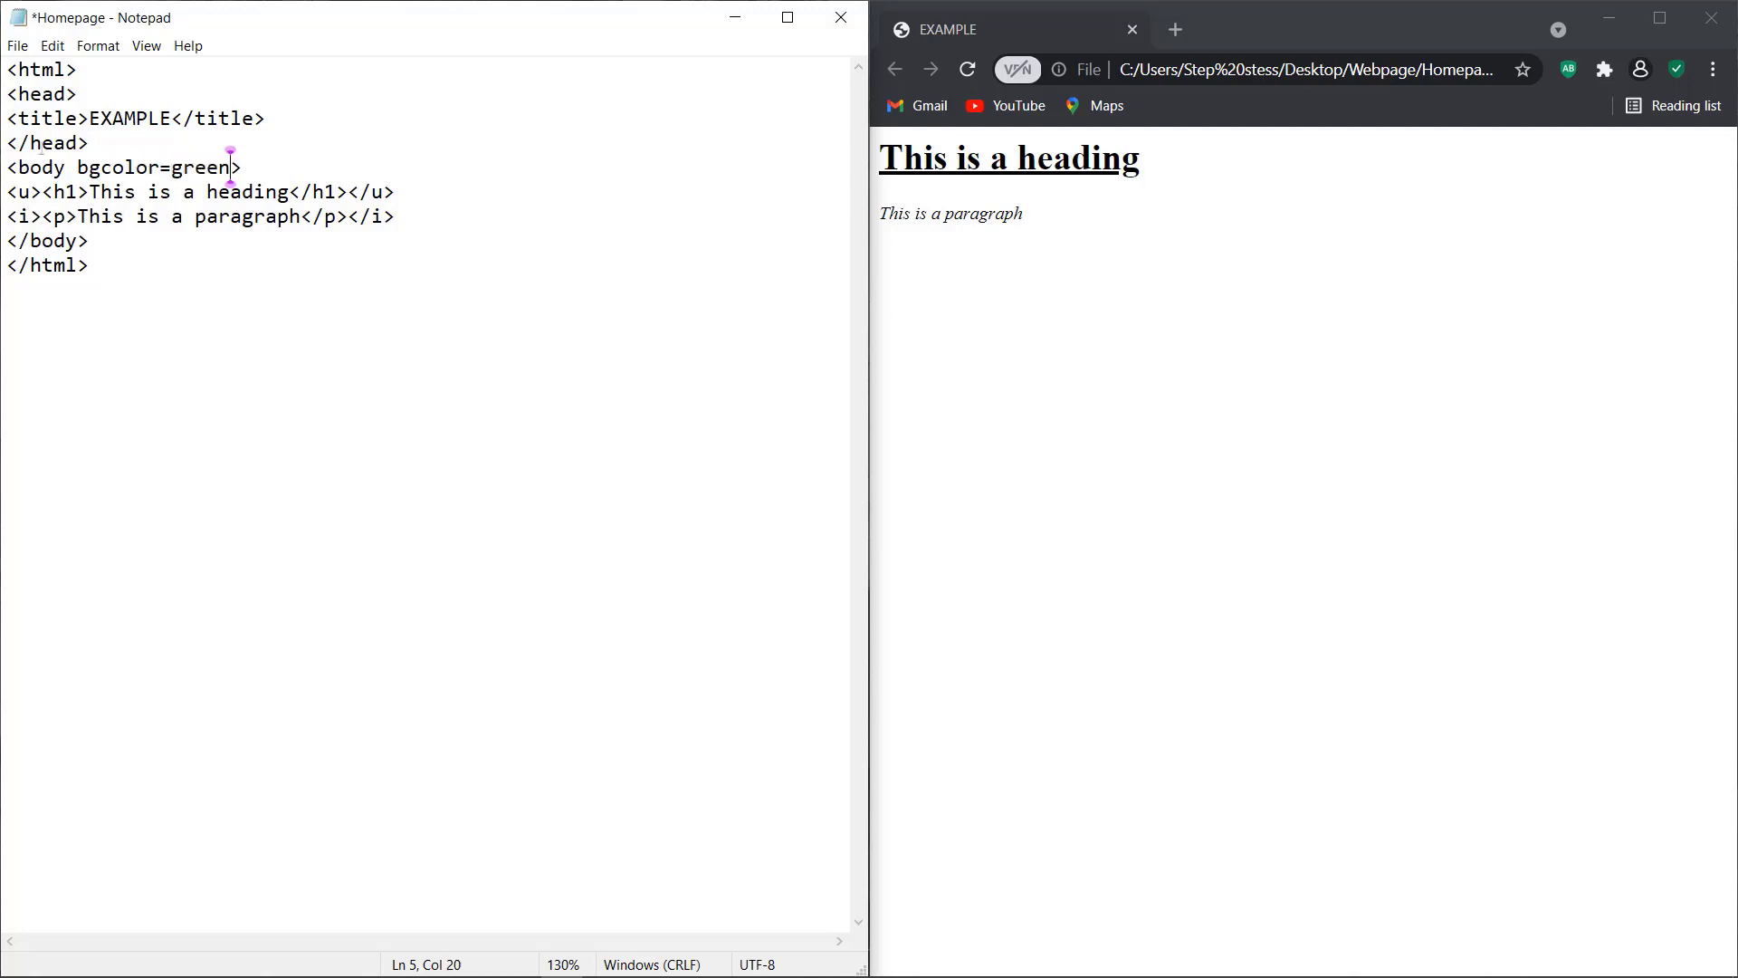
key(ctrl+s)
click(972, 77)
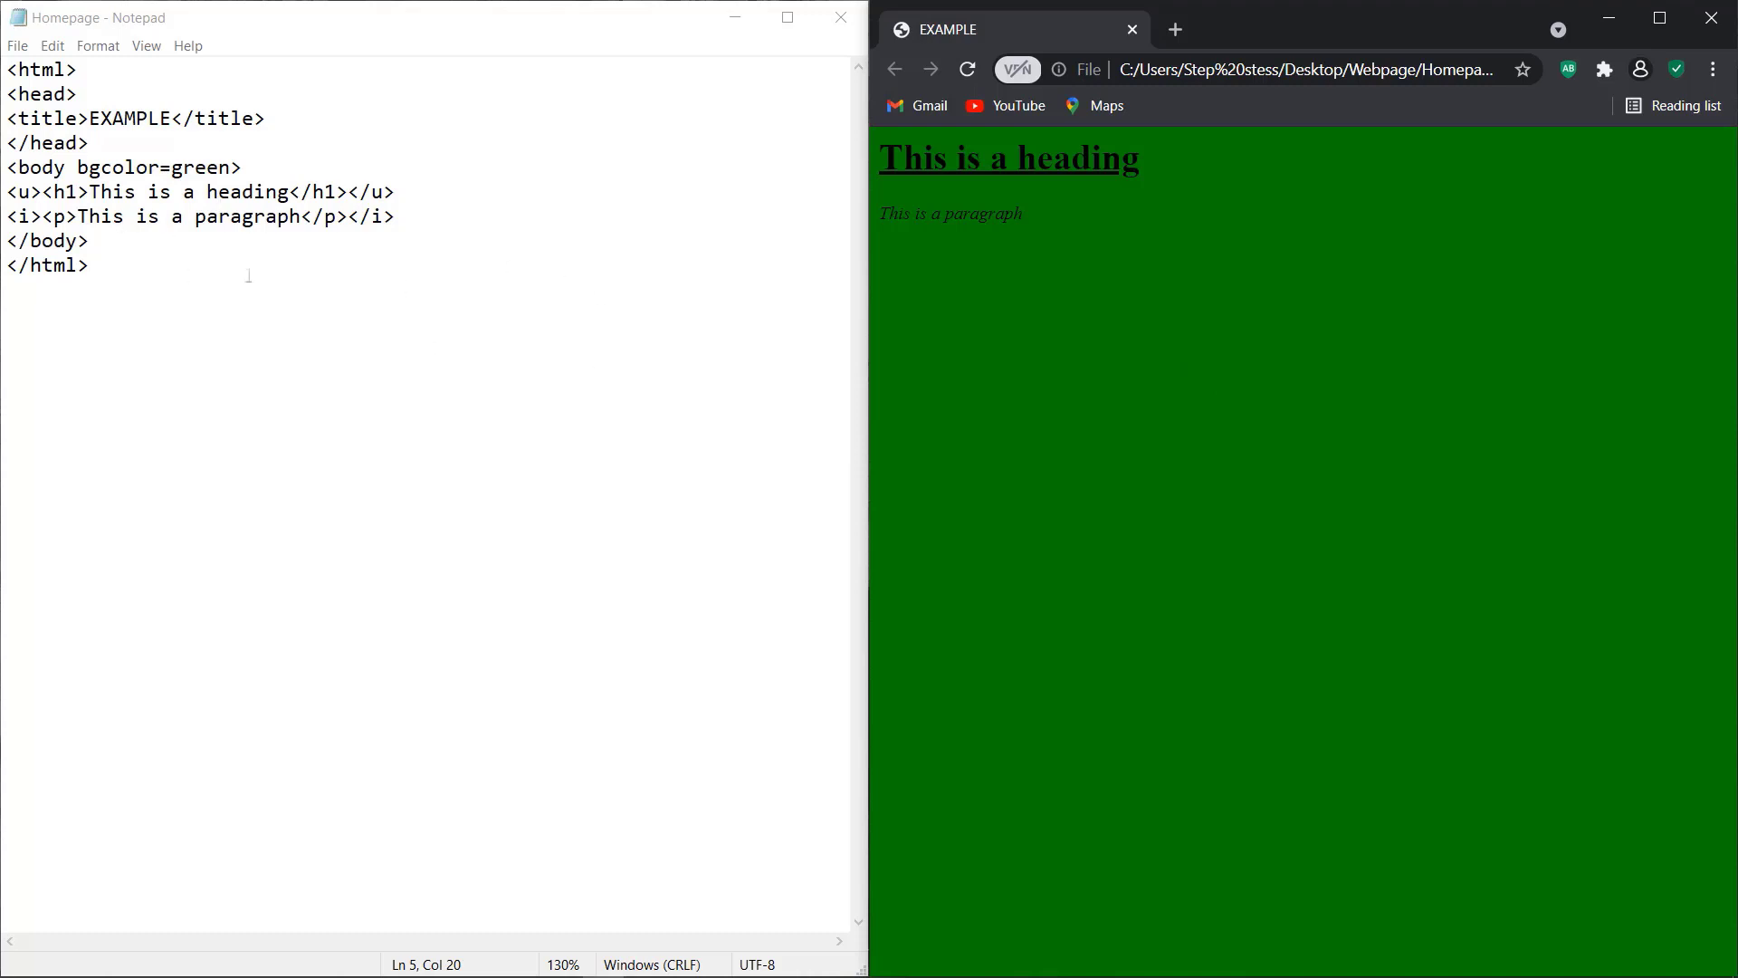
Insert the opening tag <marquee direction="left"> before the italic tag on the paragraph line
click(7, 215)
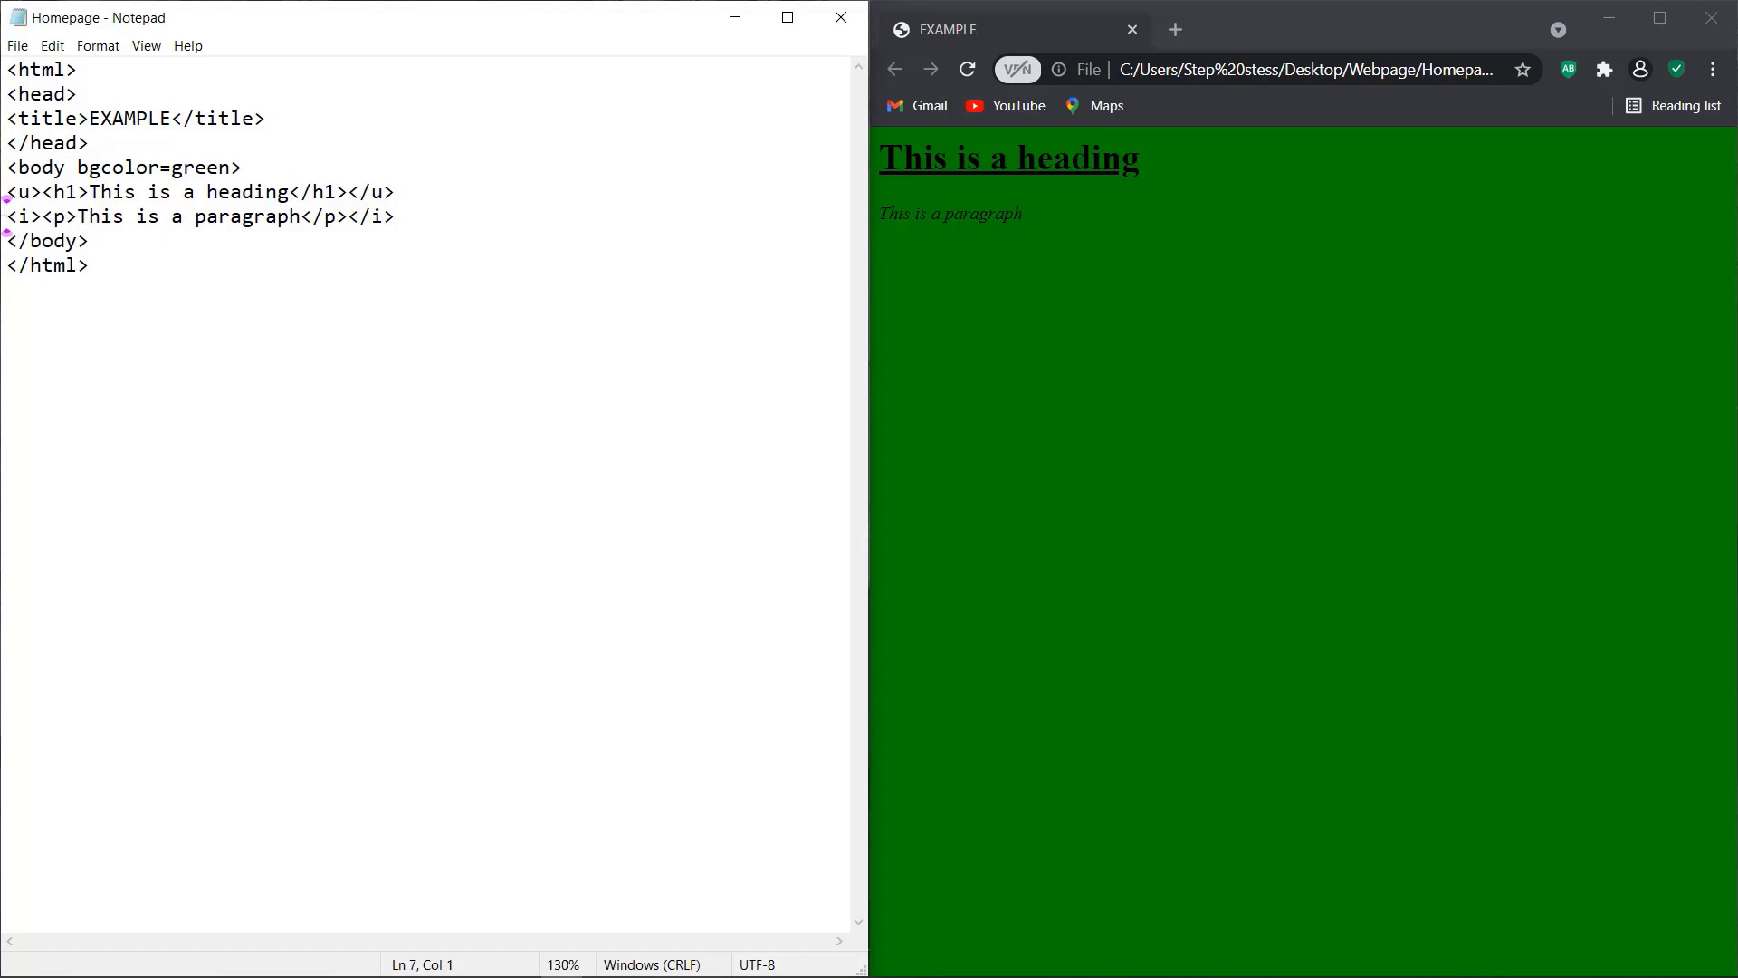
text(<mar)
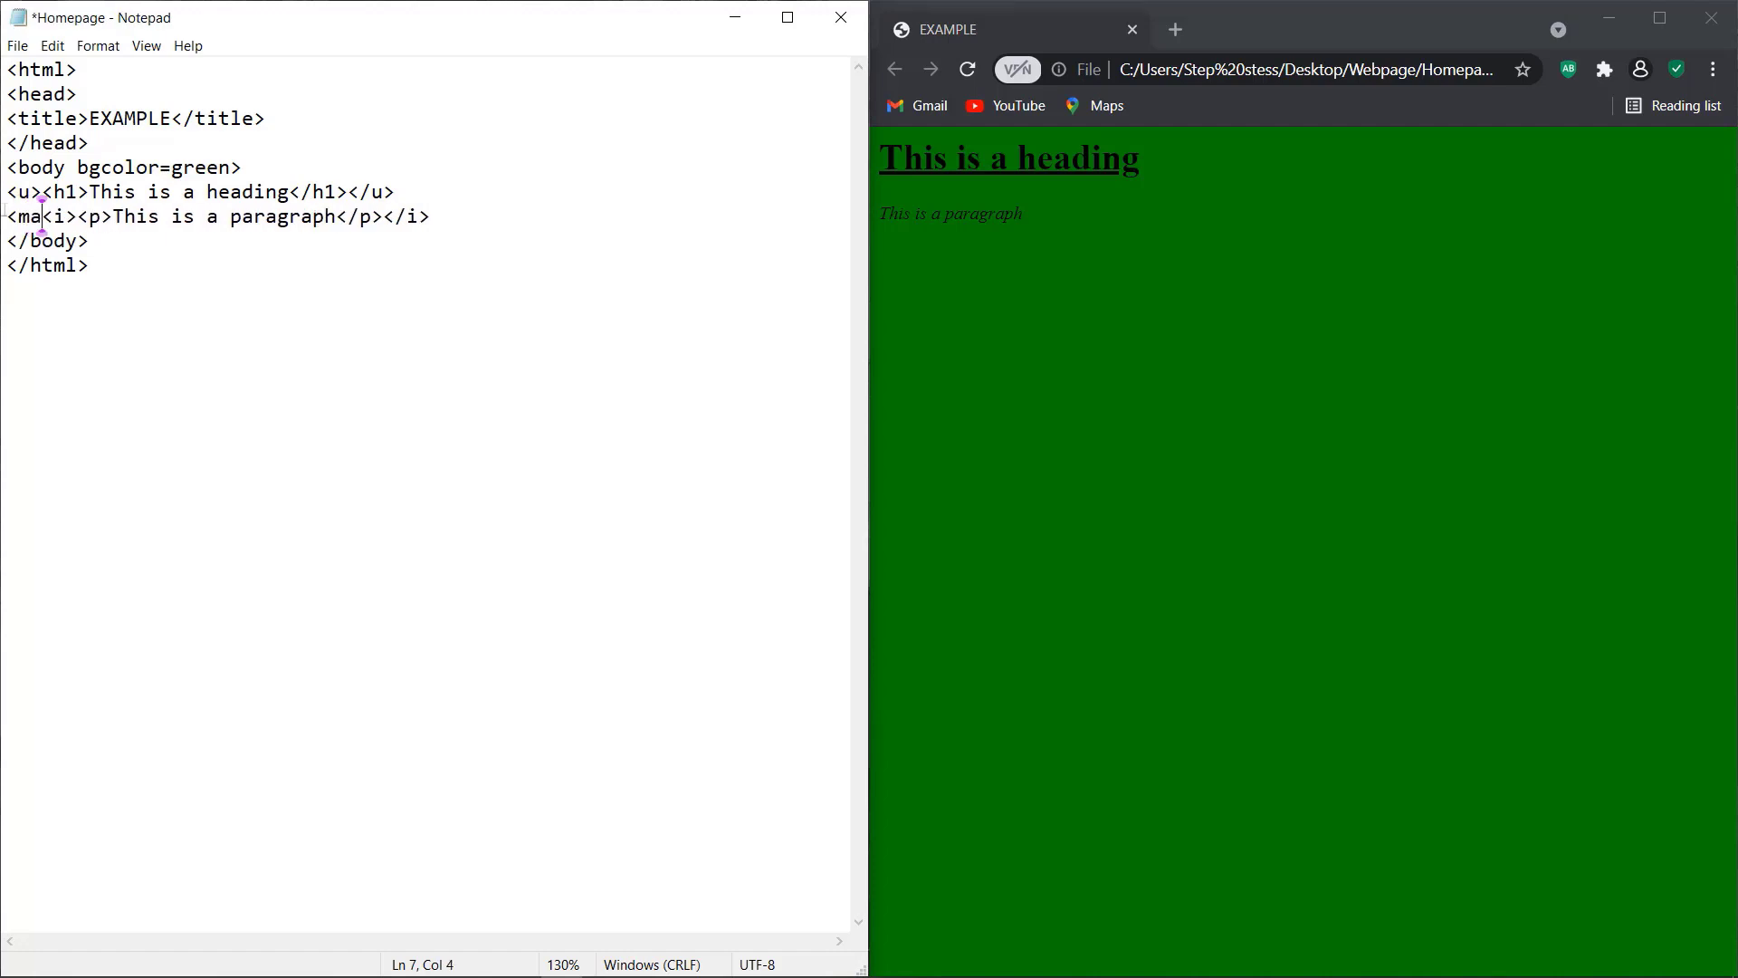
text(quee)
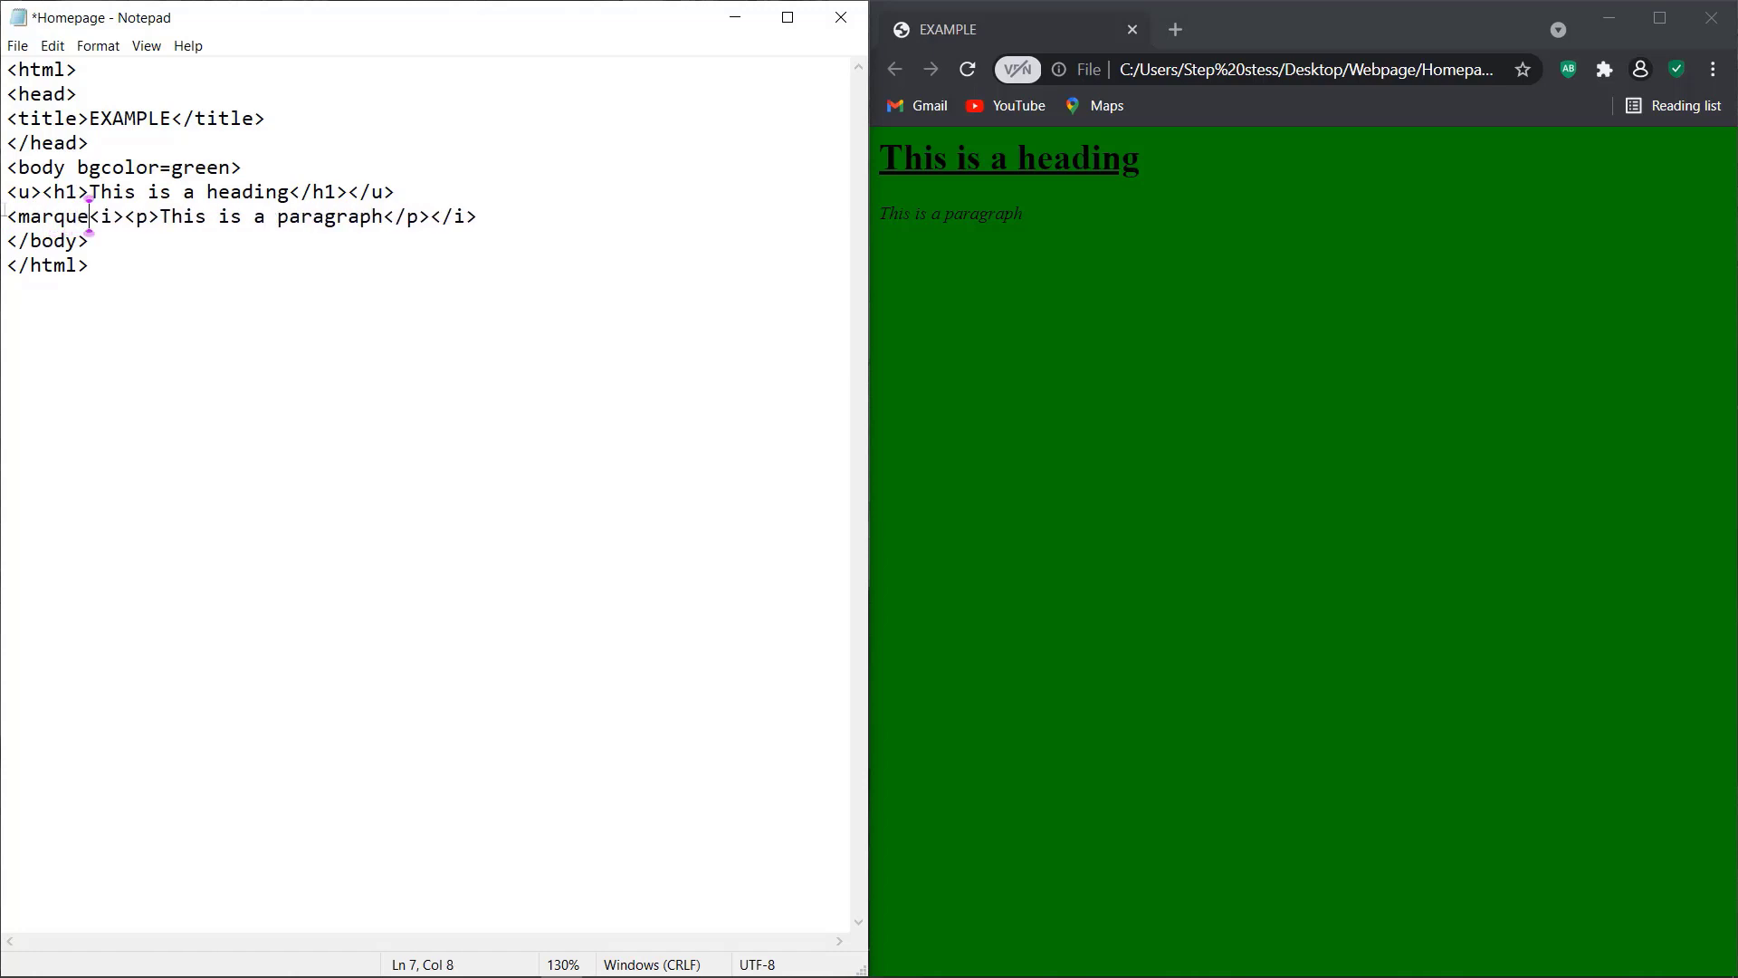
text( dir)
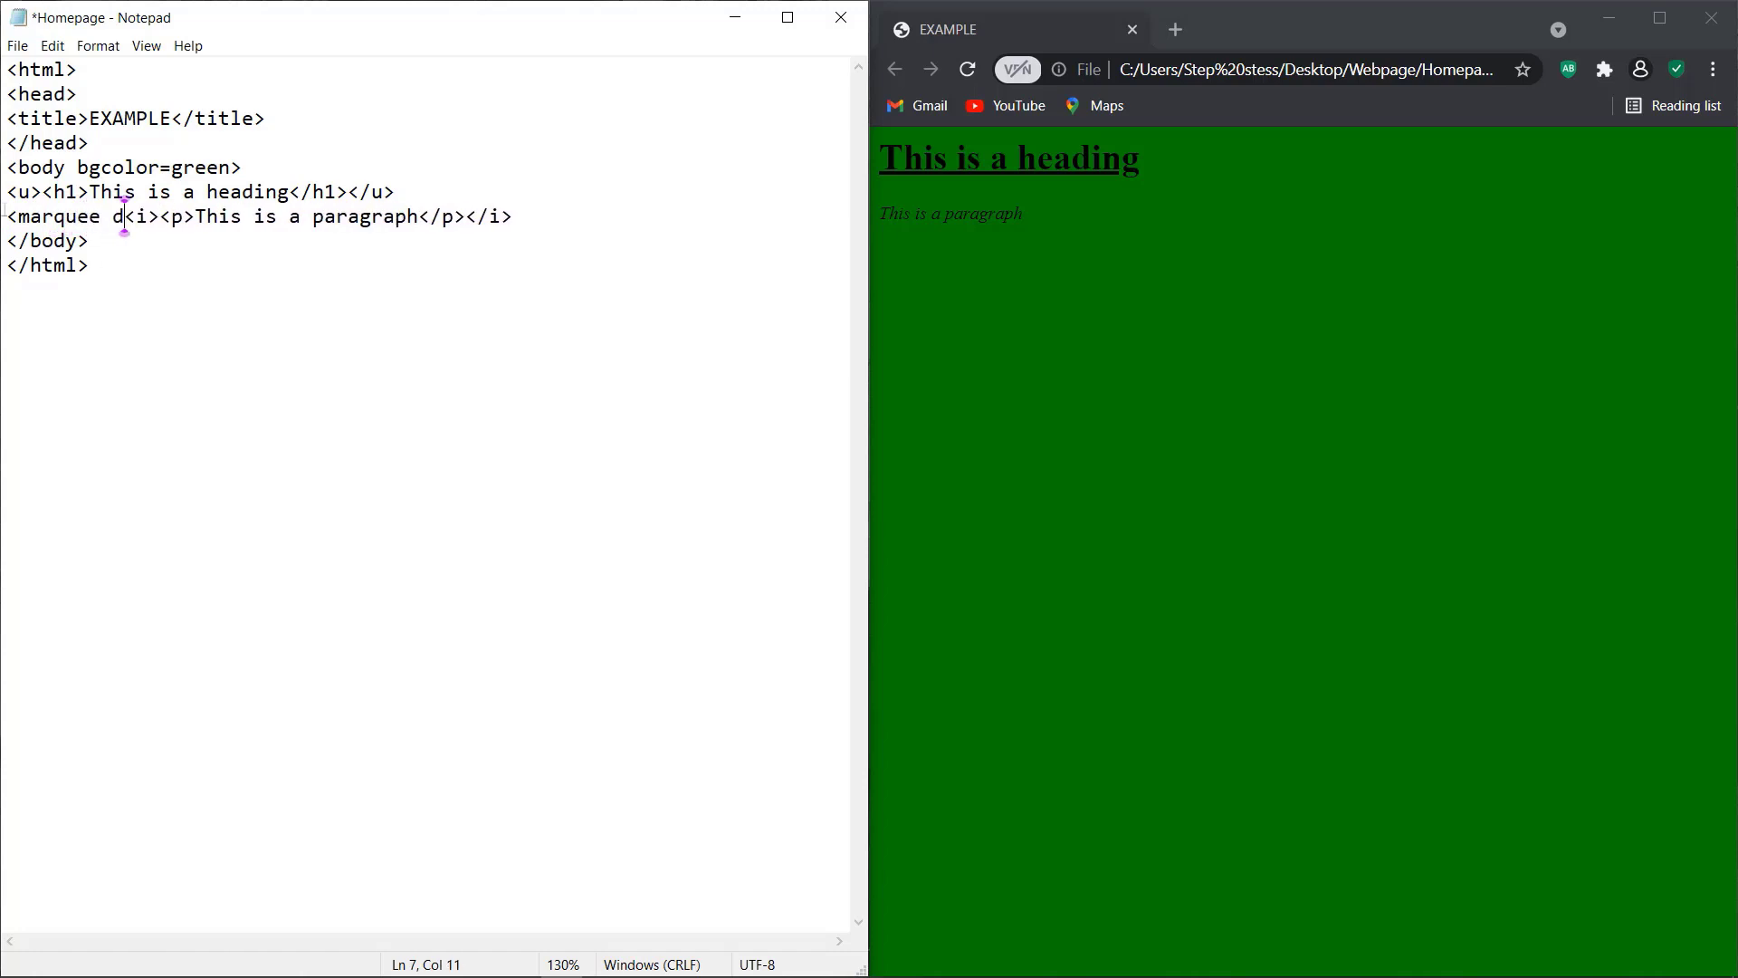
text(ecti)
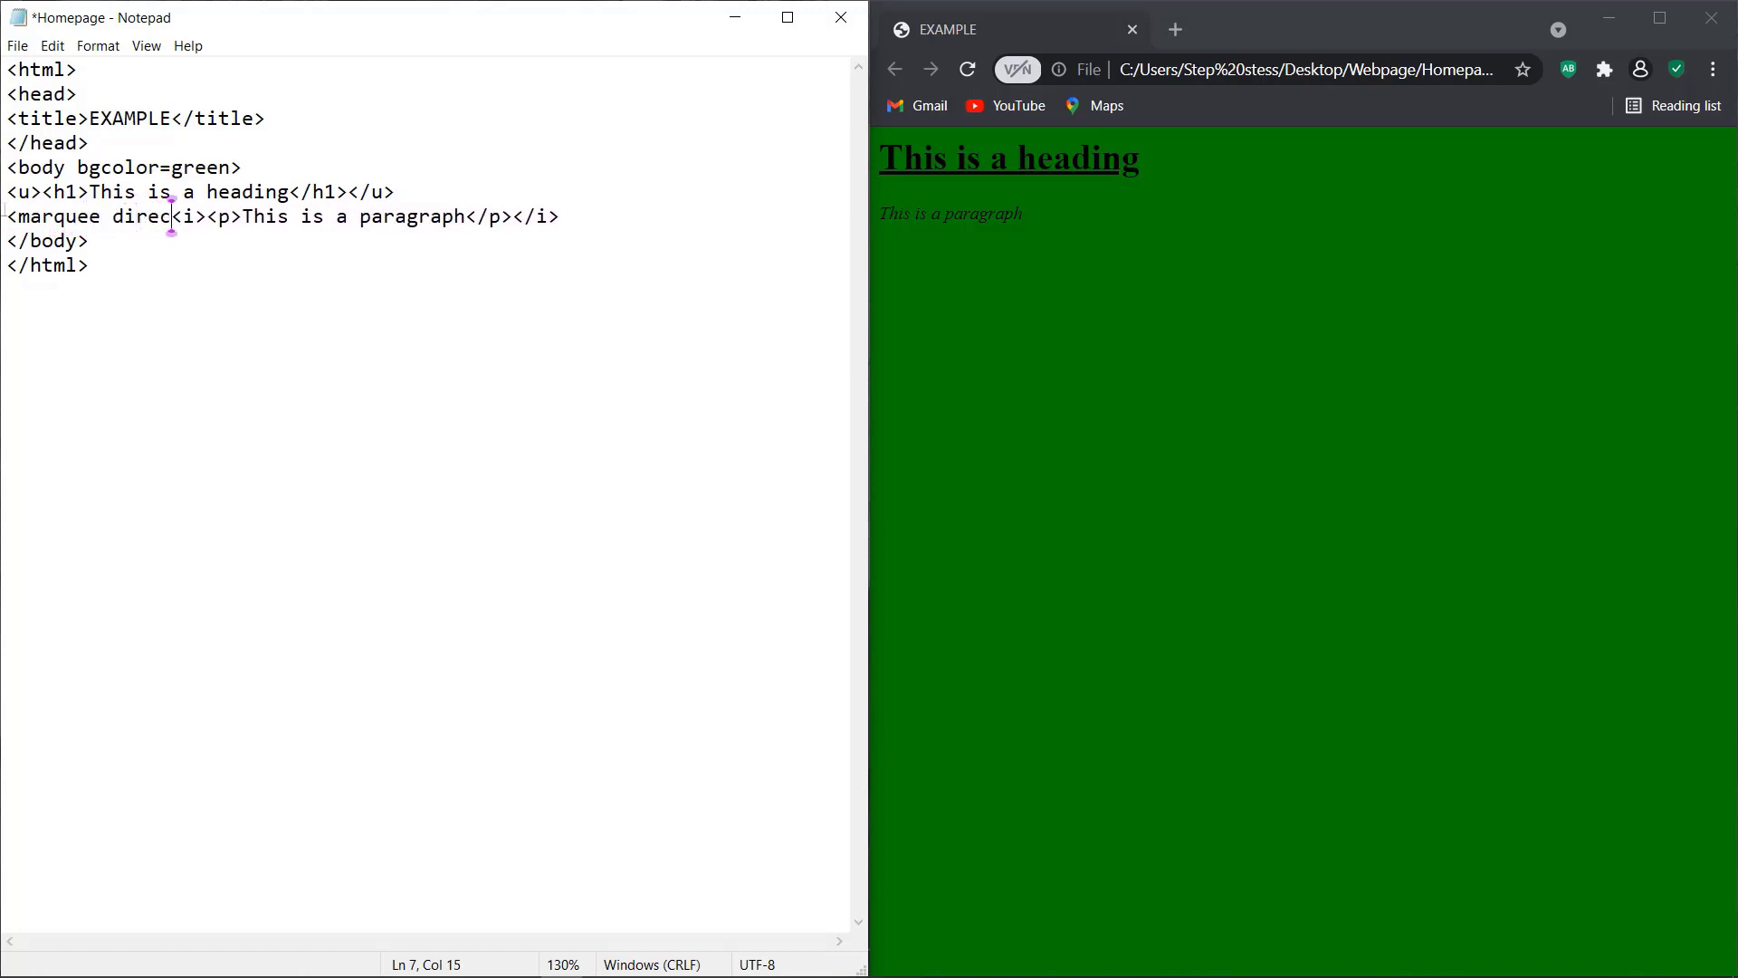
text(on)
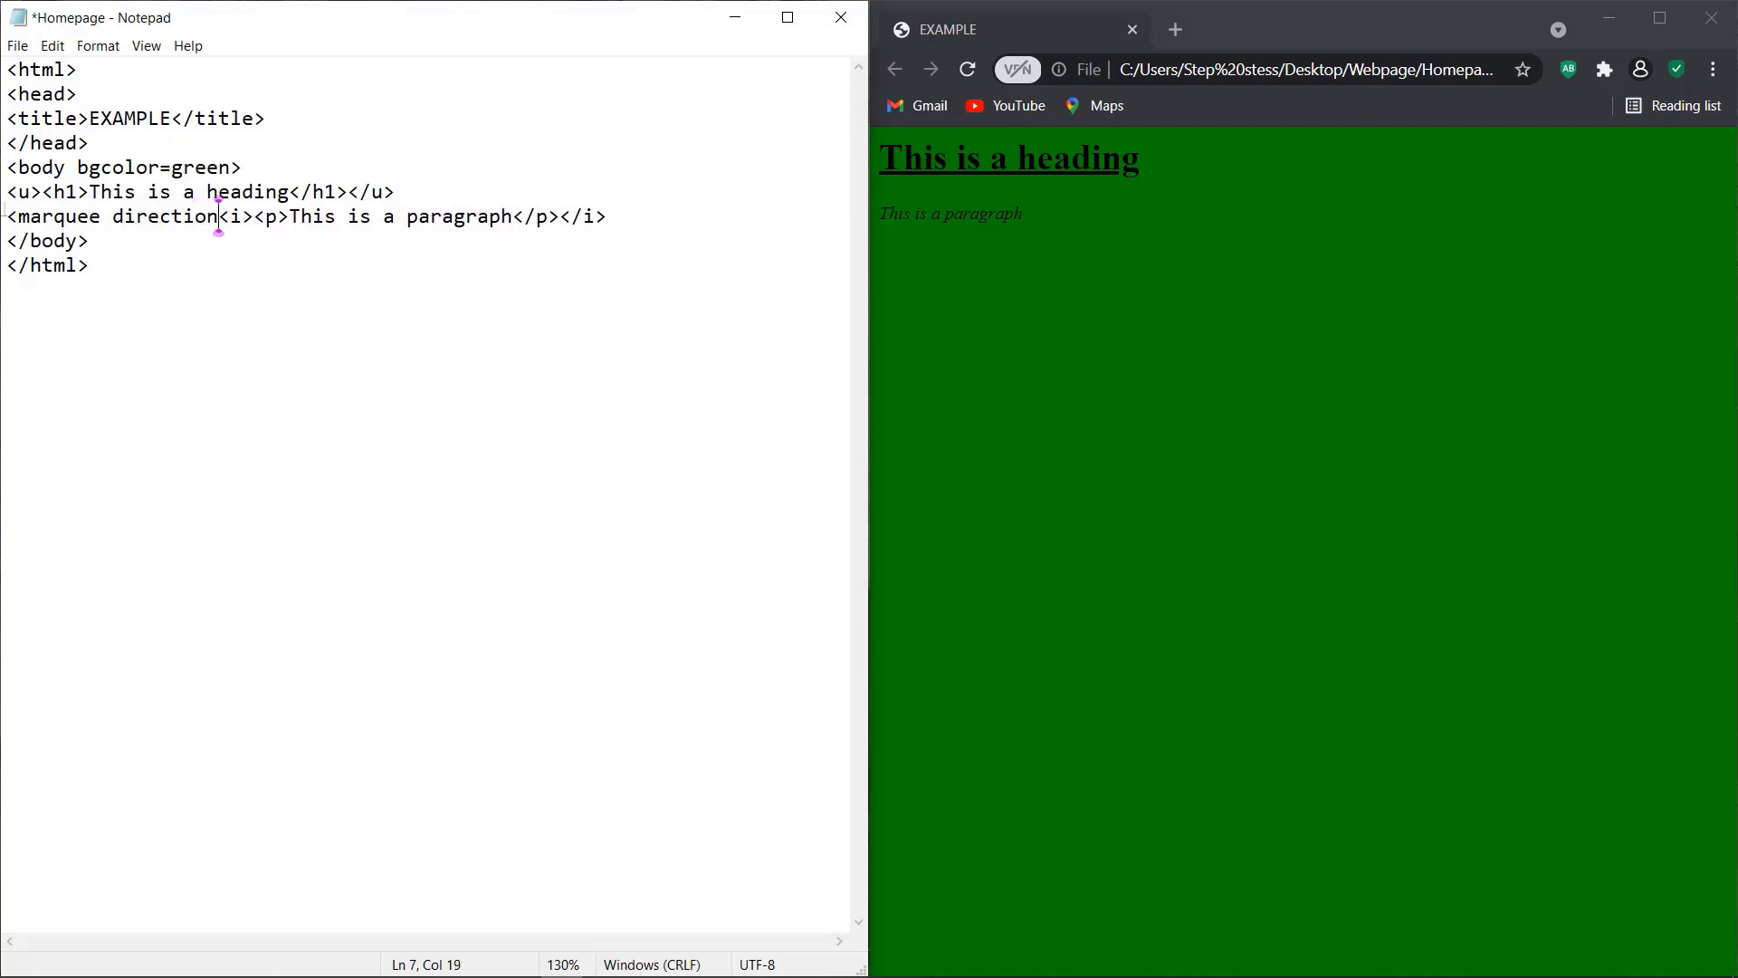
text(=)
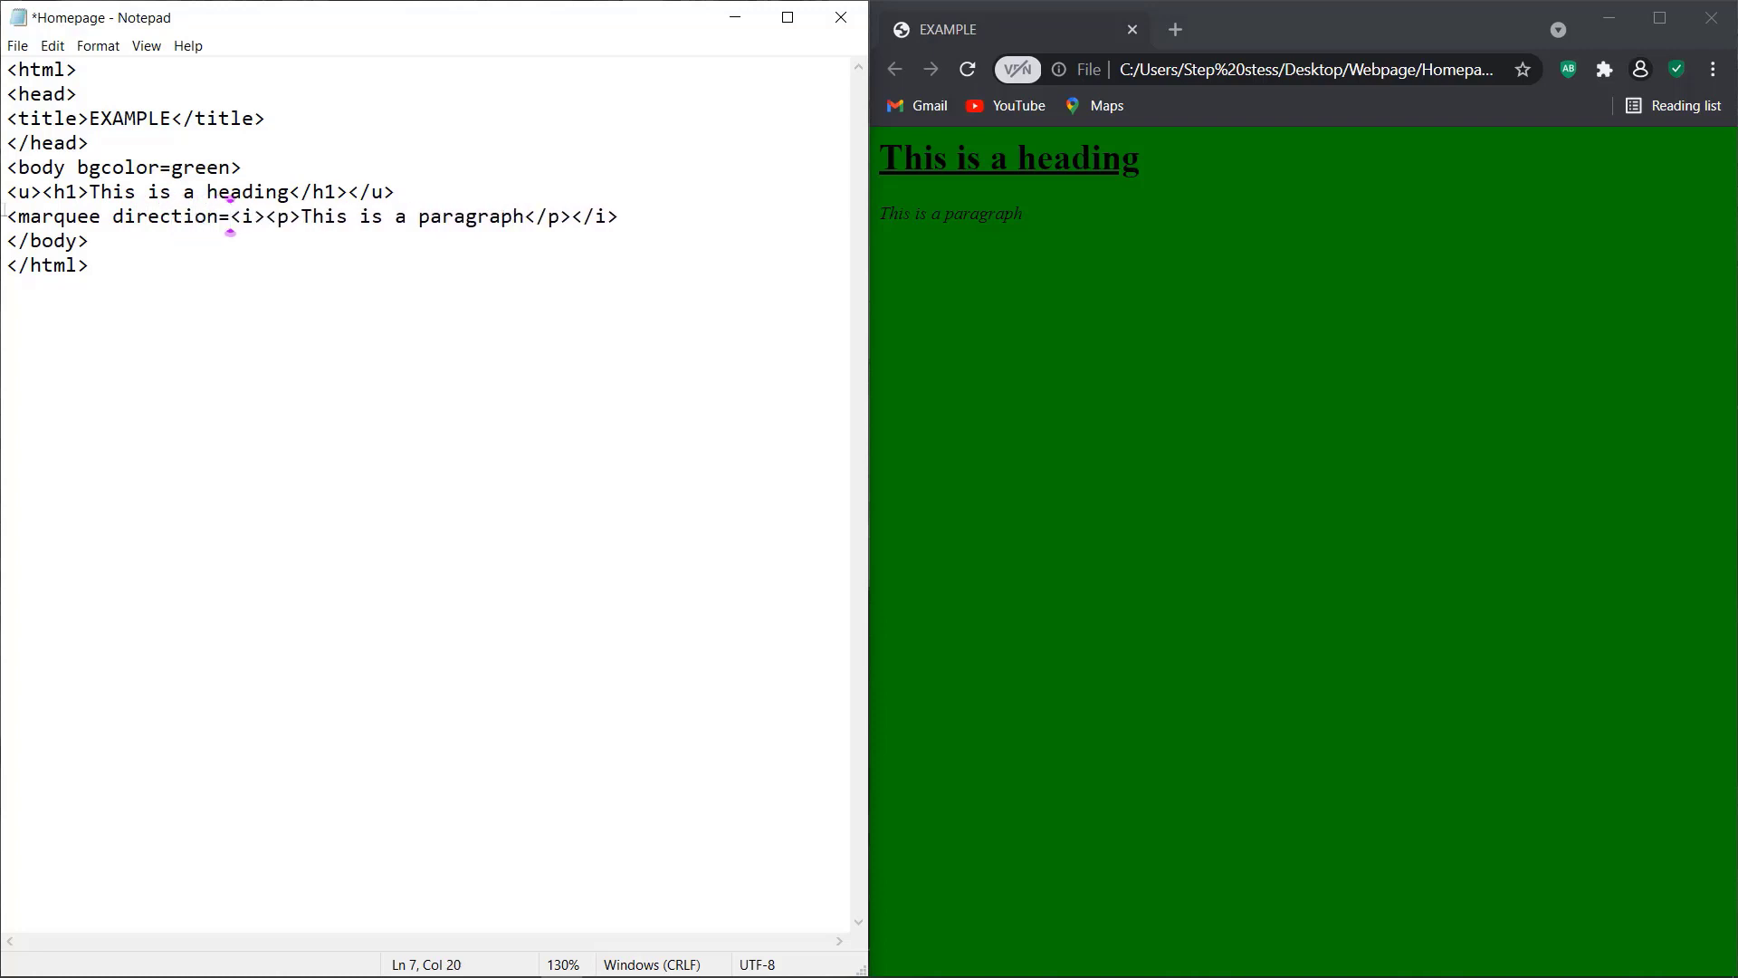
text(left)
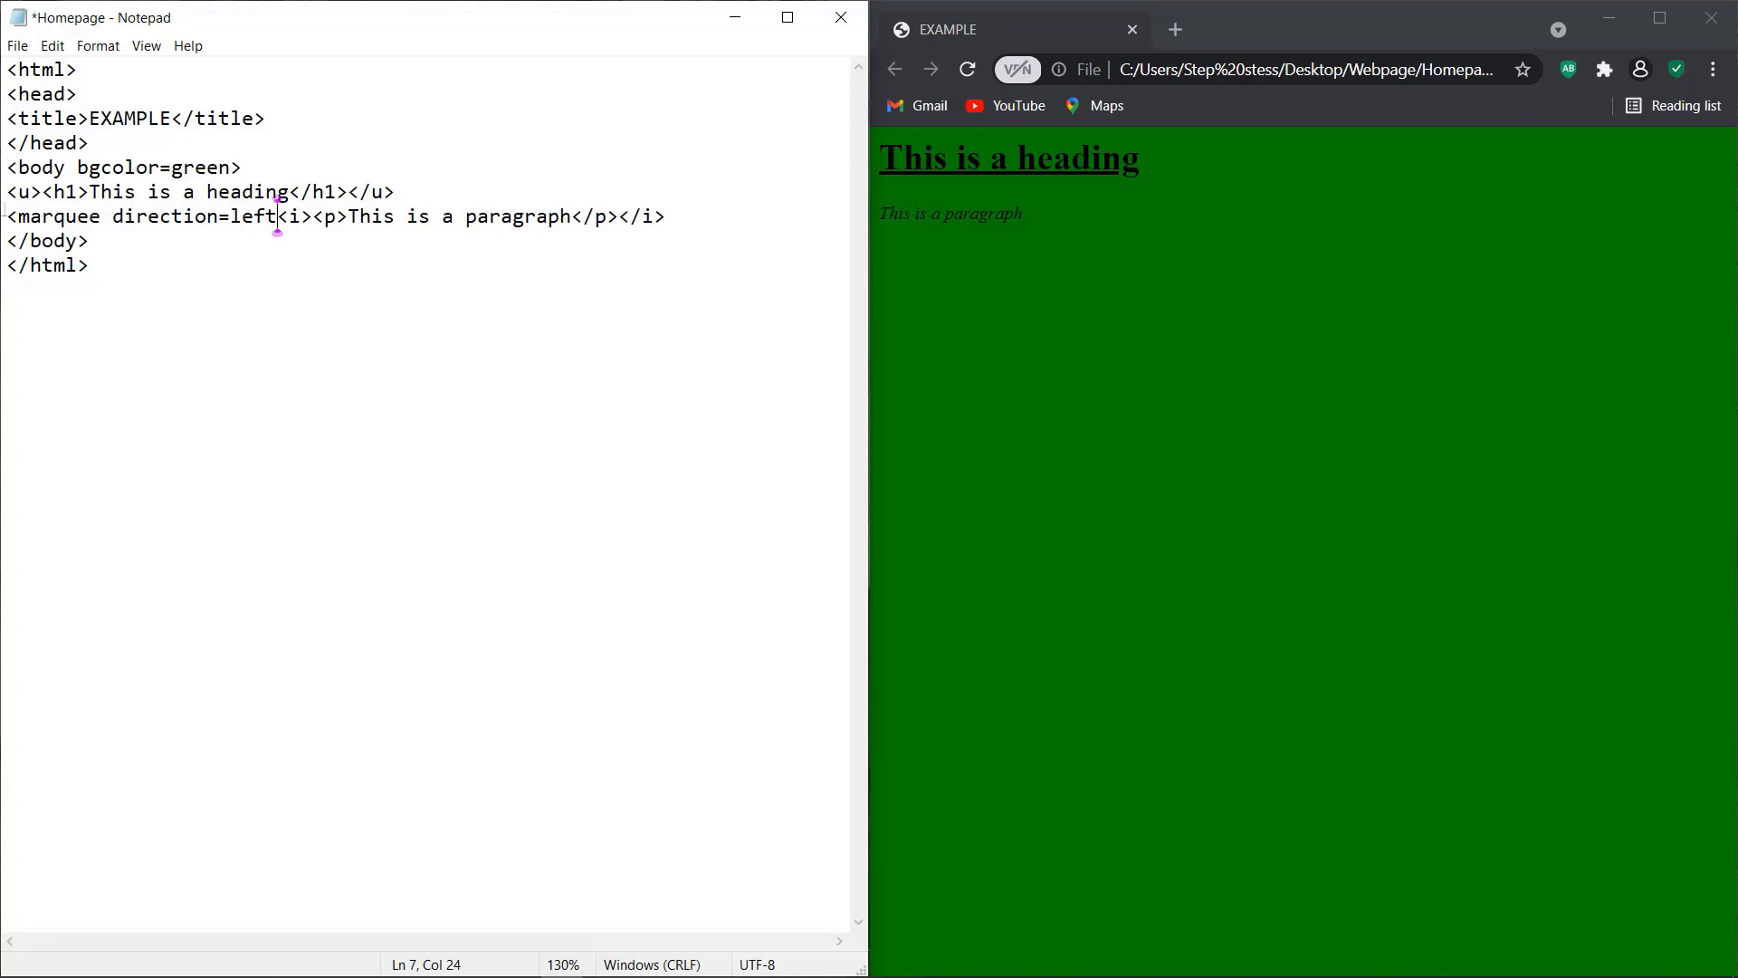
text(")
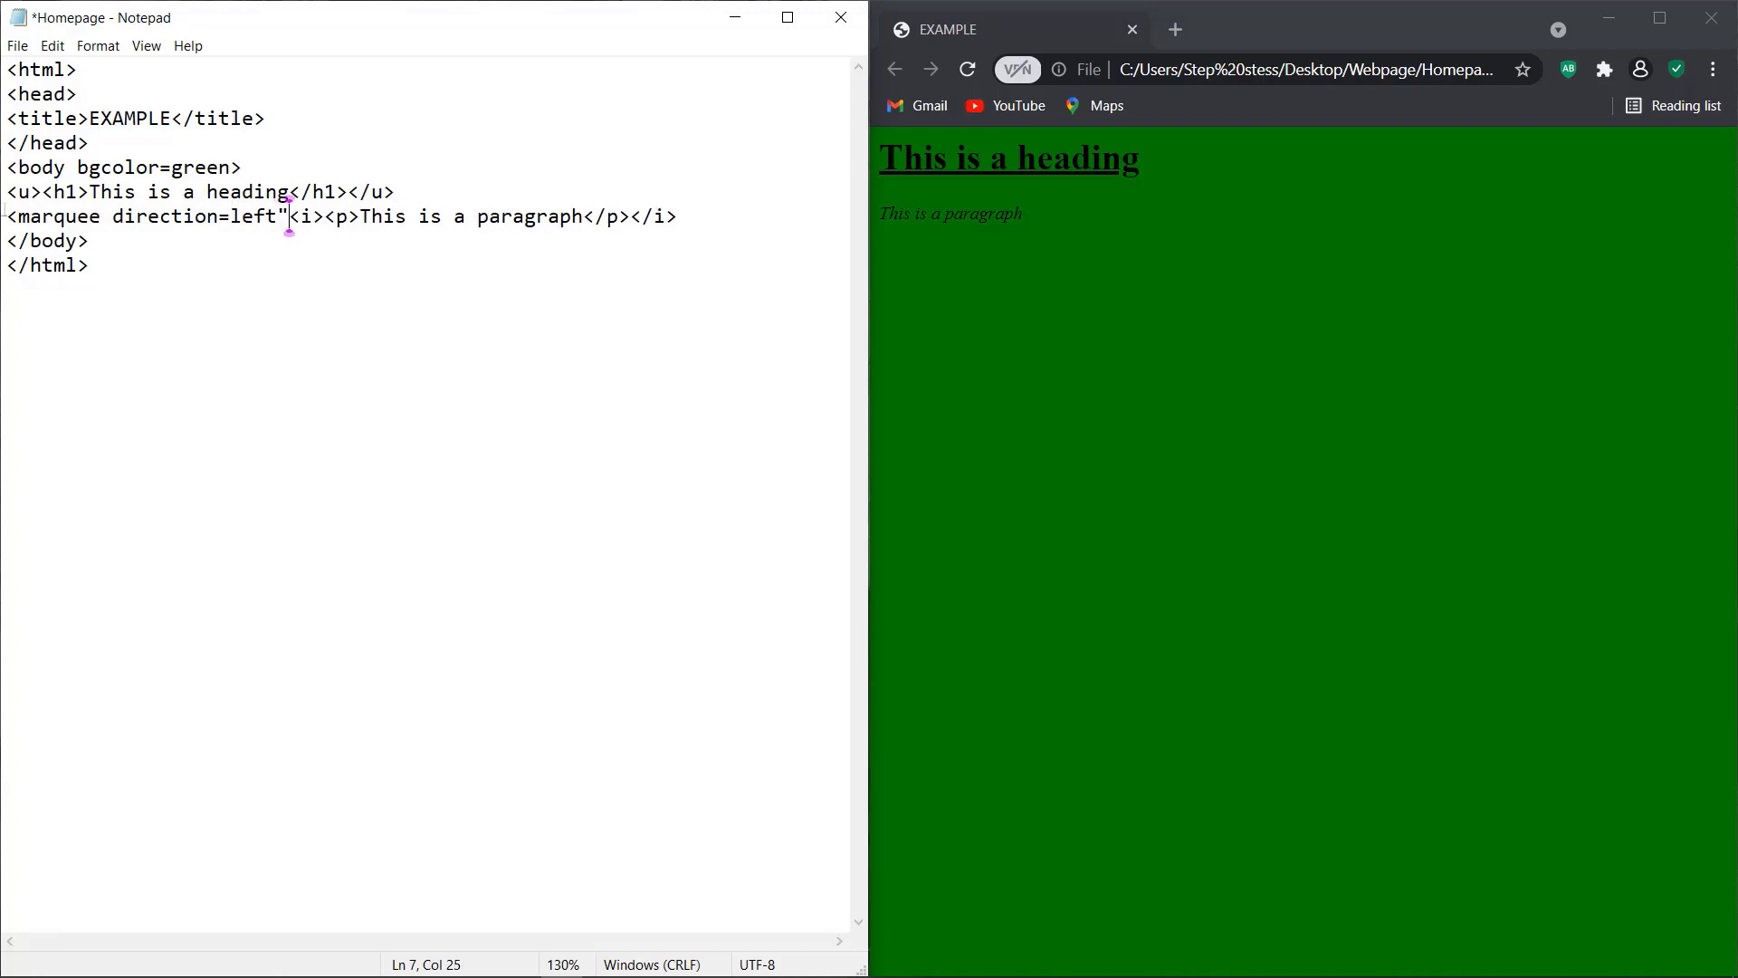
click(231, 216)
text(")
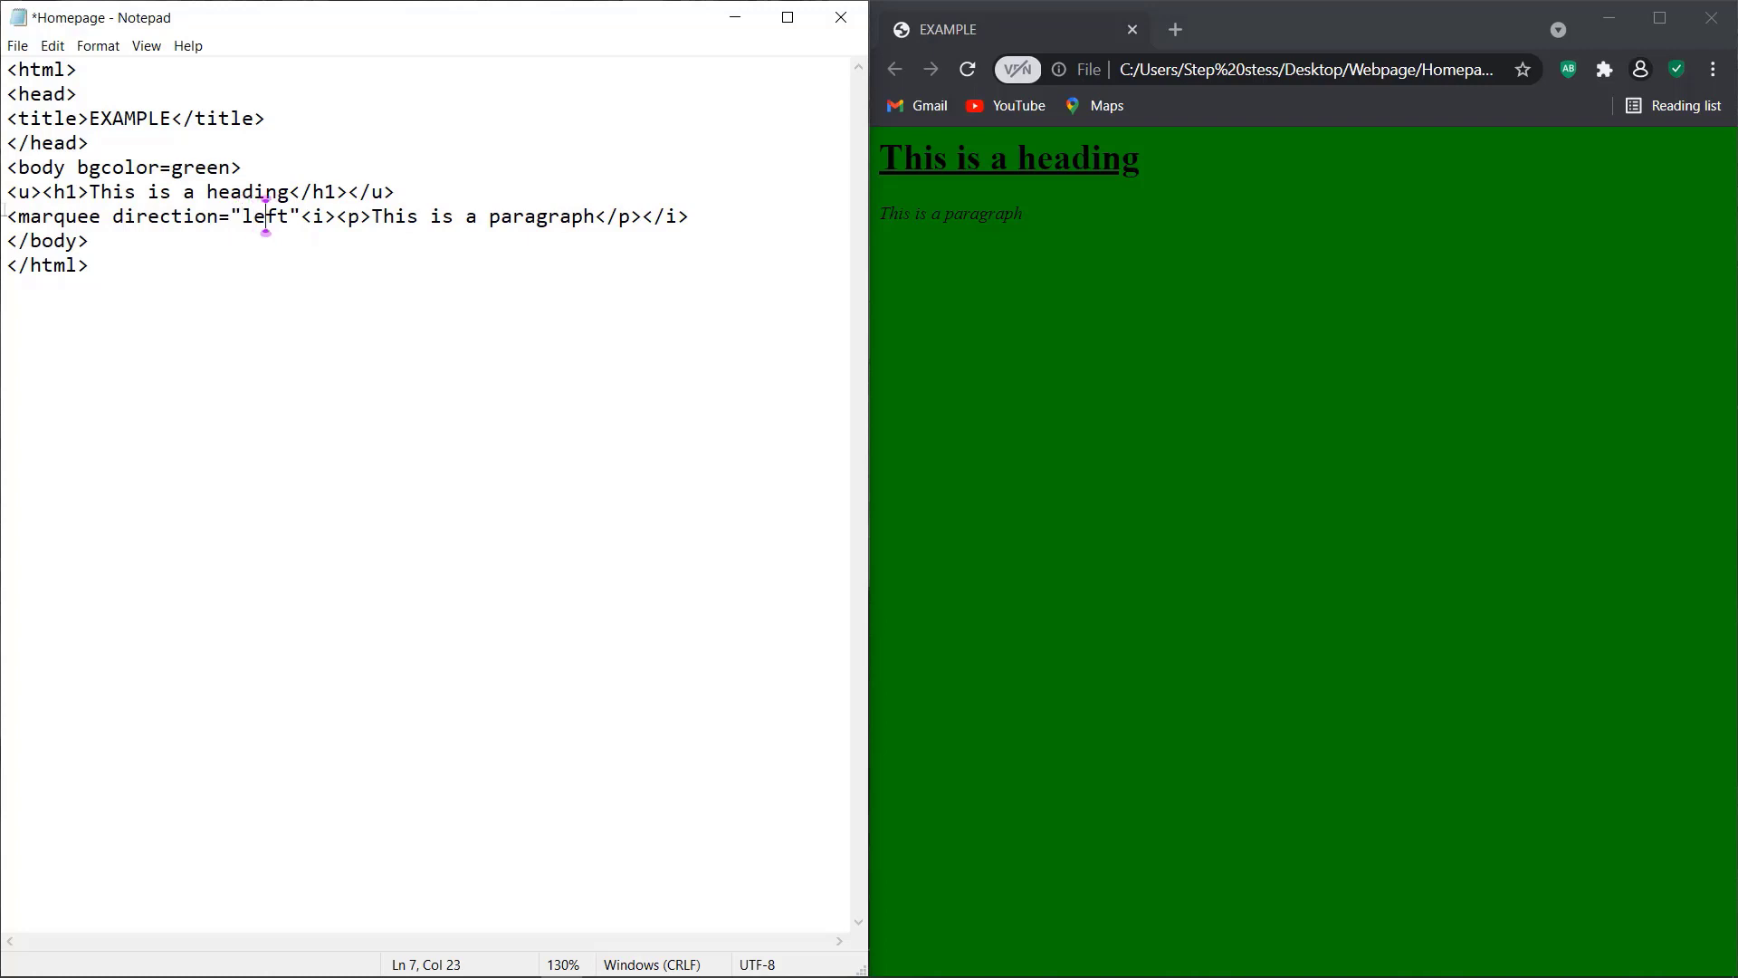
click(301, 215)
text(>)
Add the closing </marquee> tag at the end of the paragraph line, save the file and reload the page in the browser
key(Right)
key(Right)
key(Right)
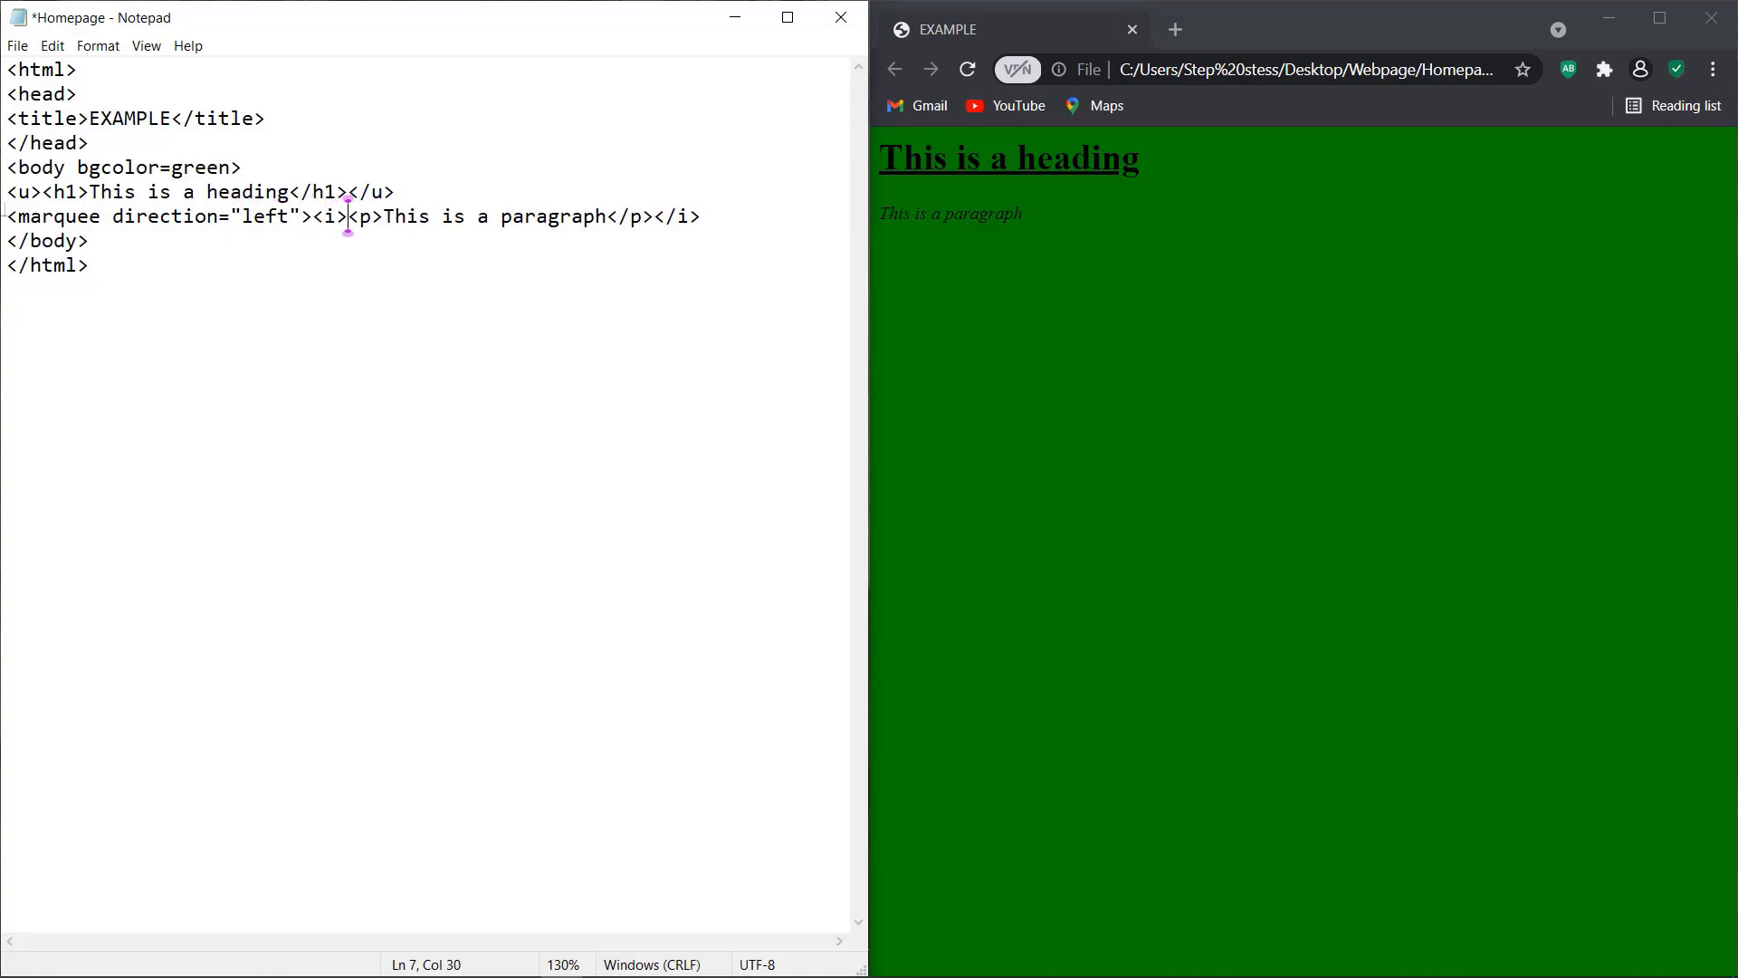
key(Right)
key(Right)
key(Right)
key(Right)
key(Right)
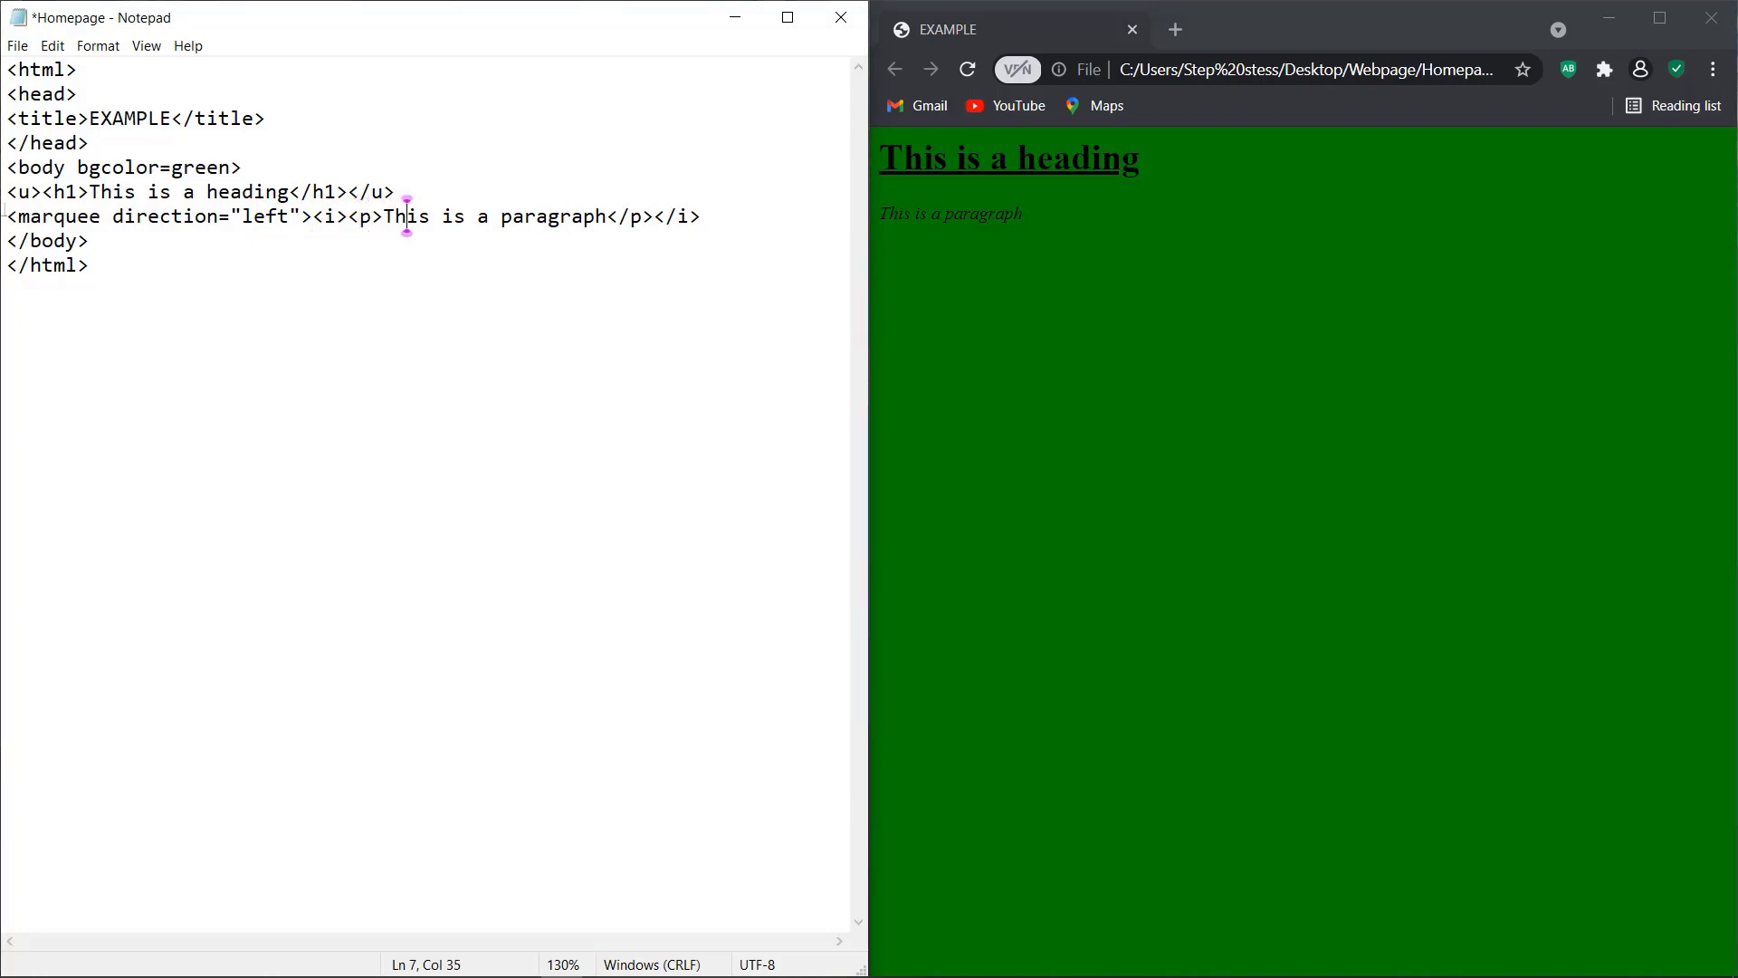
key(Right)
key(Right)
key(Right)
key(Right)
key(Right)
key(Right)
key(Right)
key(Right)
key(Right)
key(Right)
key(Right)
key(Right)
key(Right)
key(Right)
key(Right)
key(Right)
key(Right)
key(Right)
key(Right)
key(Right)
key(Right)
key(Right)
key(Right)
key(Right)
key(Right)
text(</marquee)
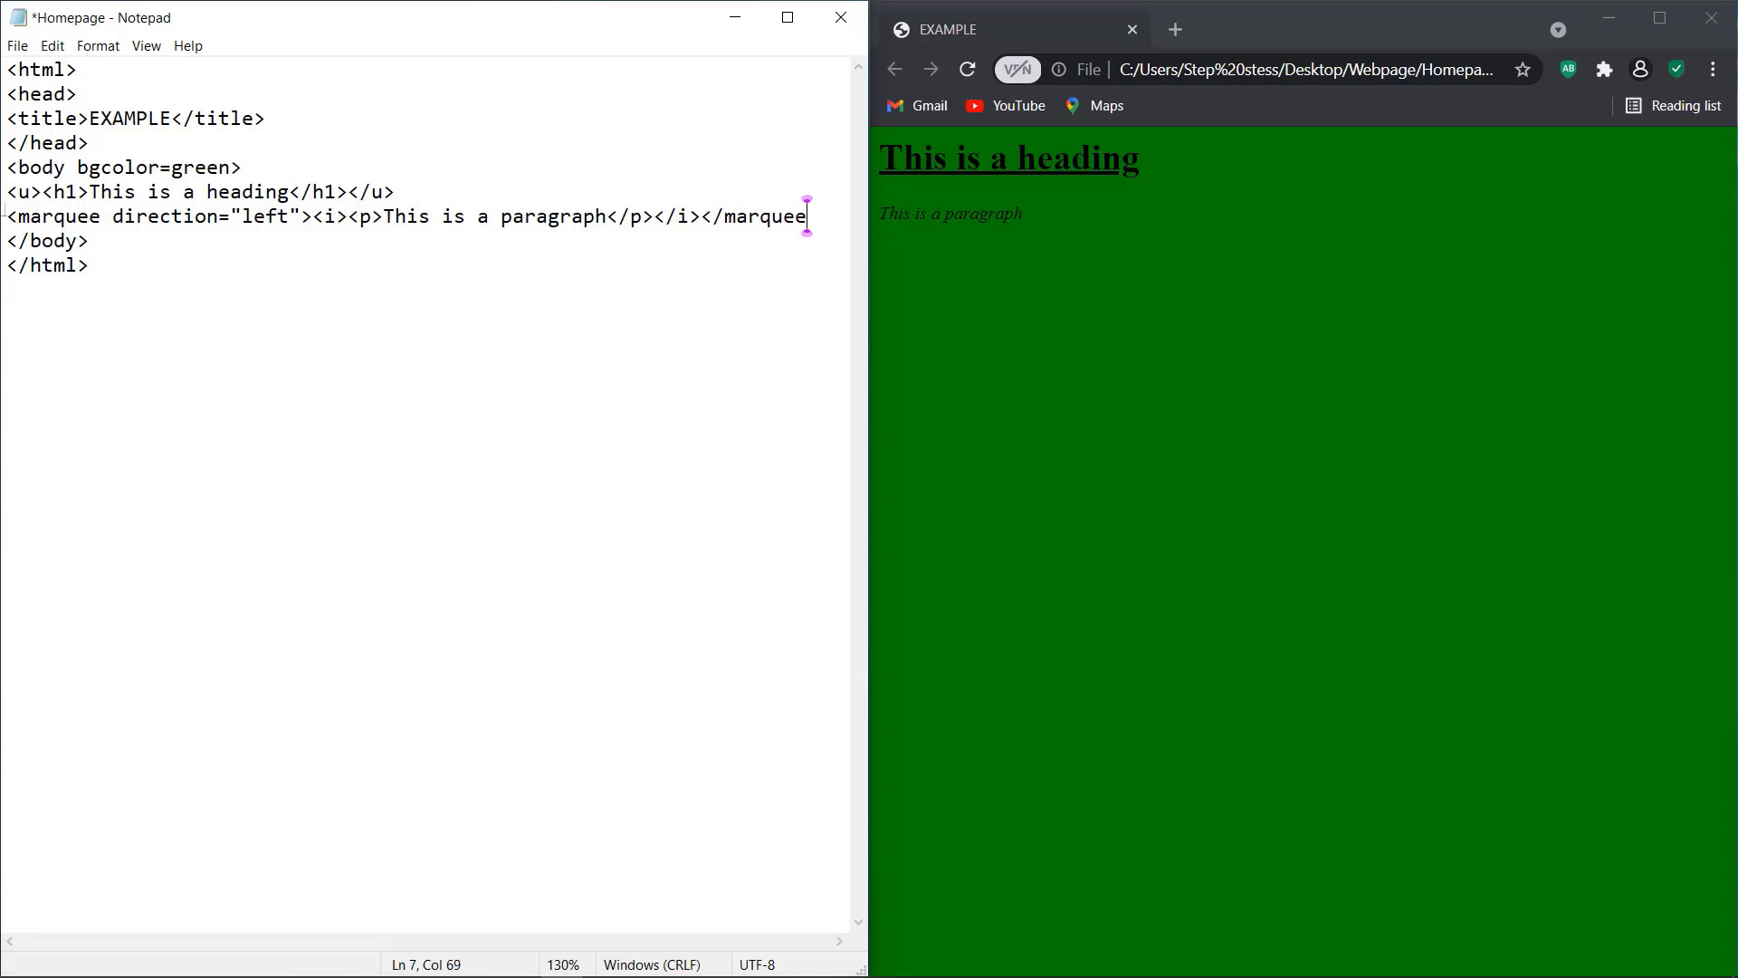
text(>)
key(ctrl+s)
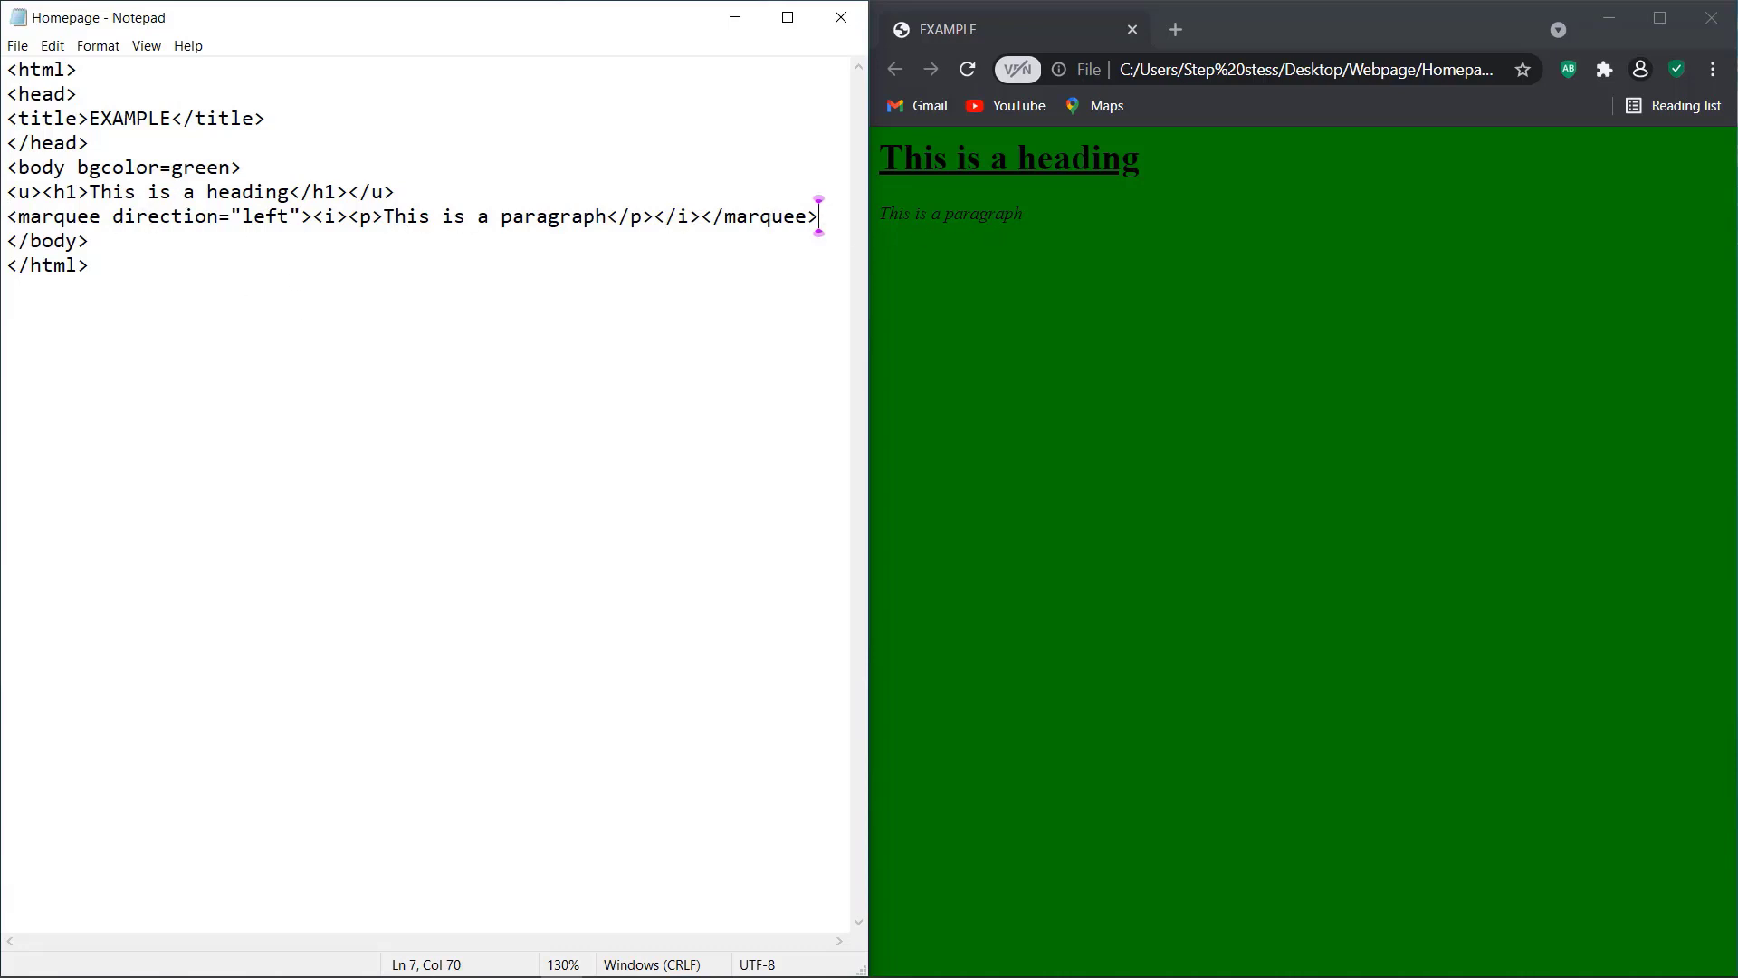
click(966, 71)
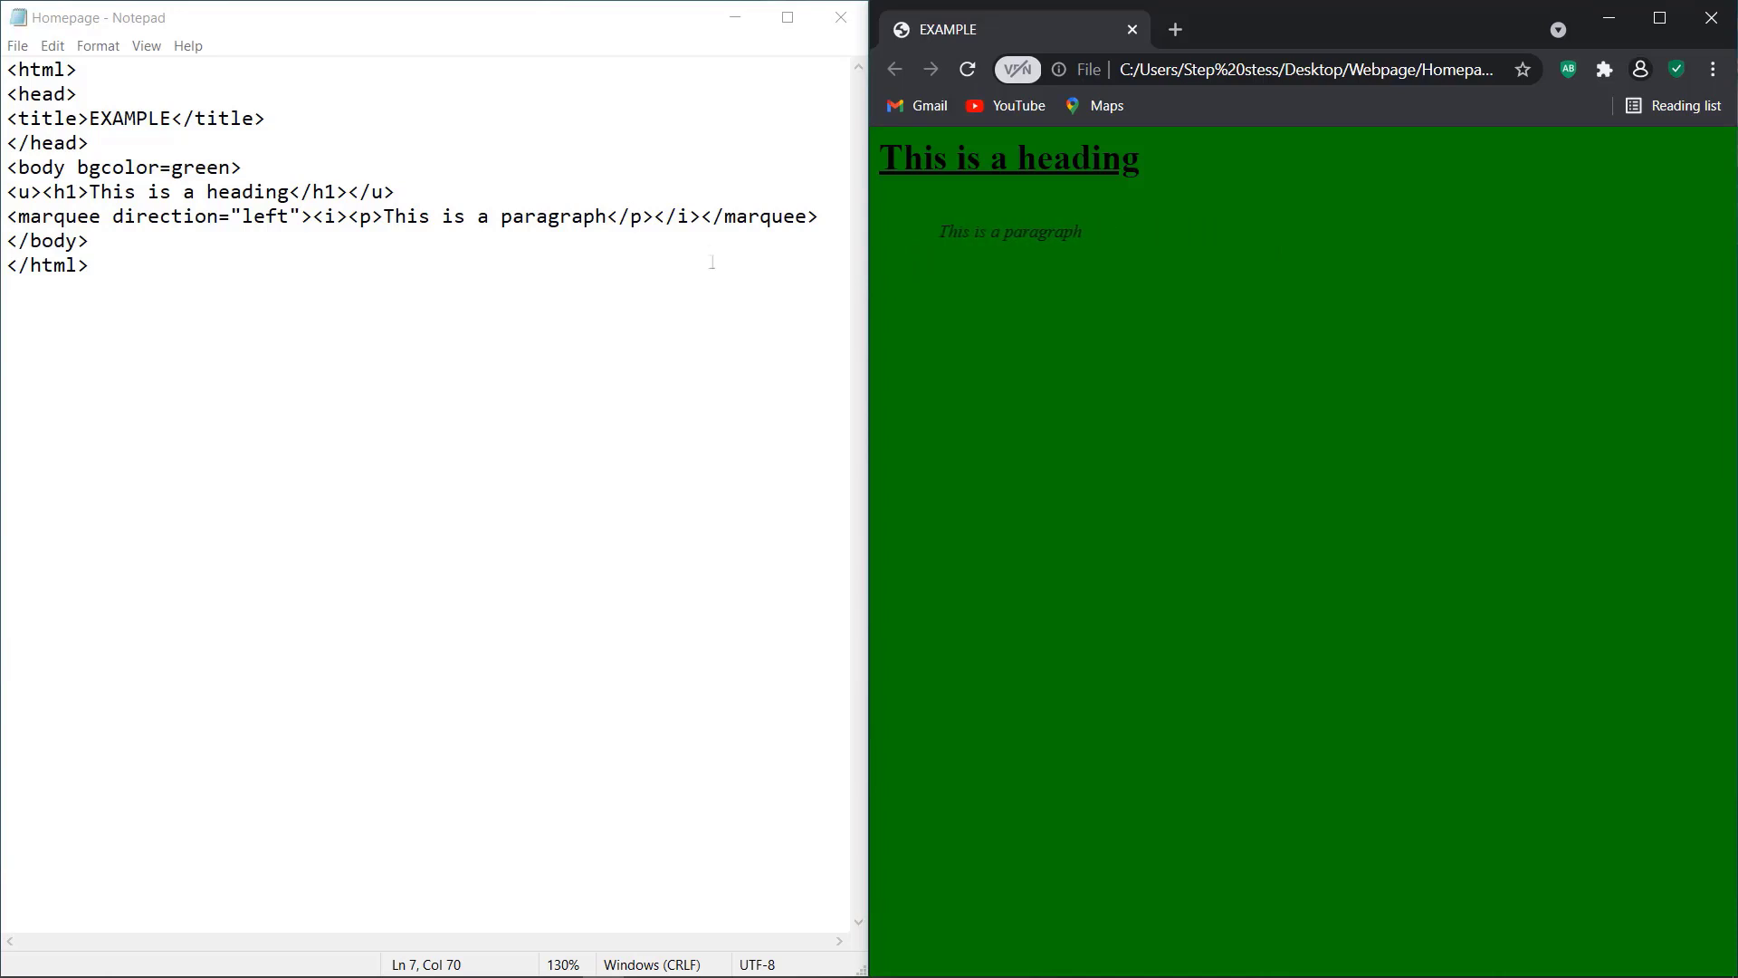
Add a blank line below the marquee paragraph in the code, and minimize the editor and browser windows
click(819, 215)
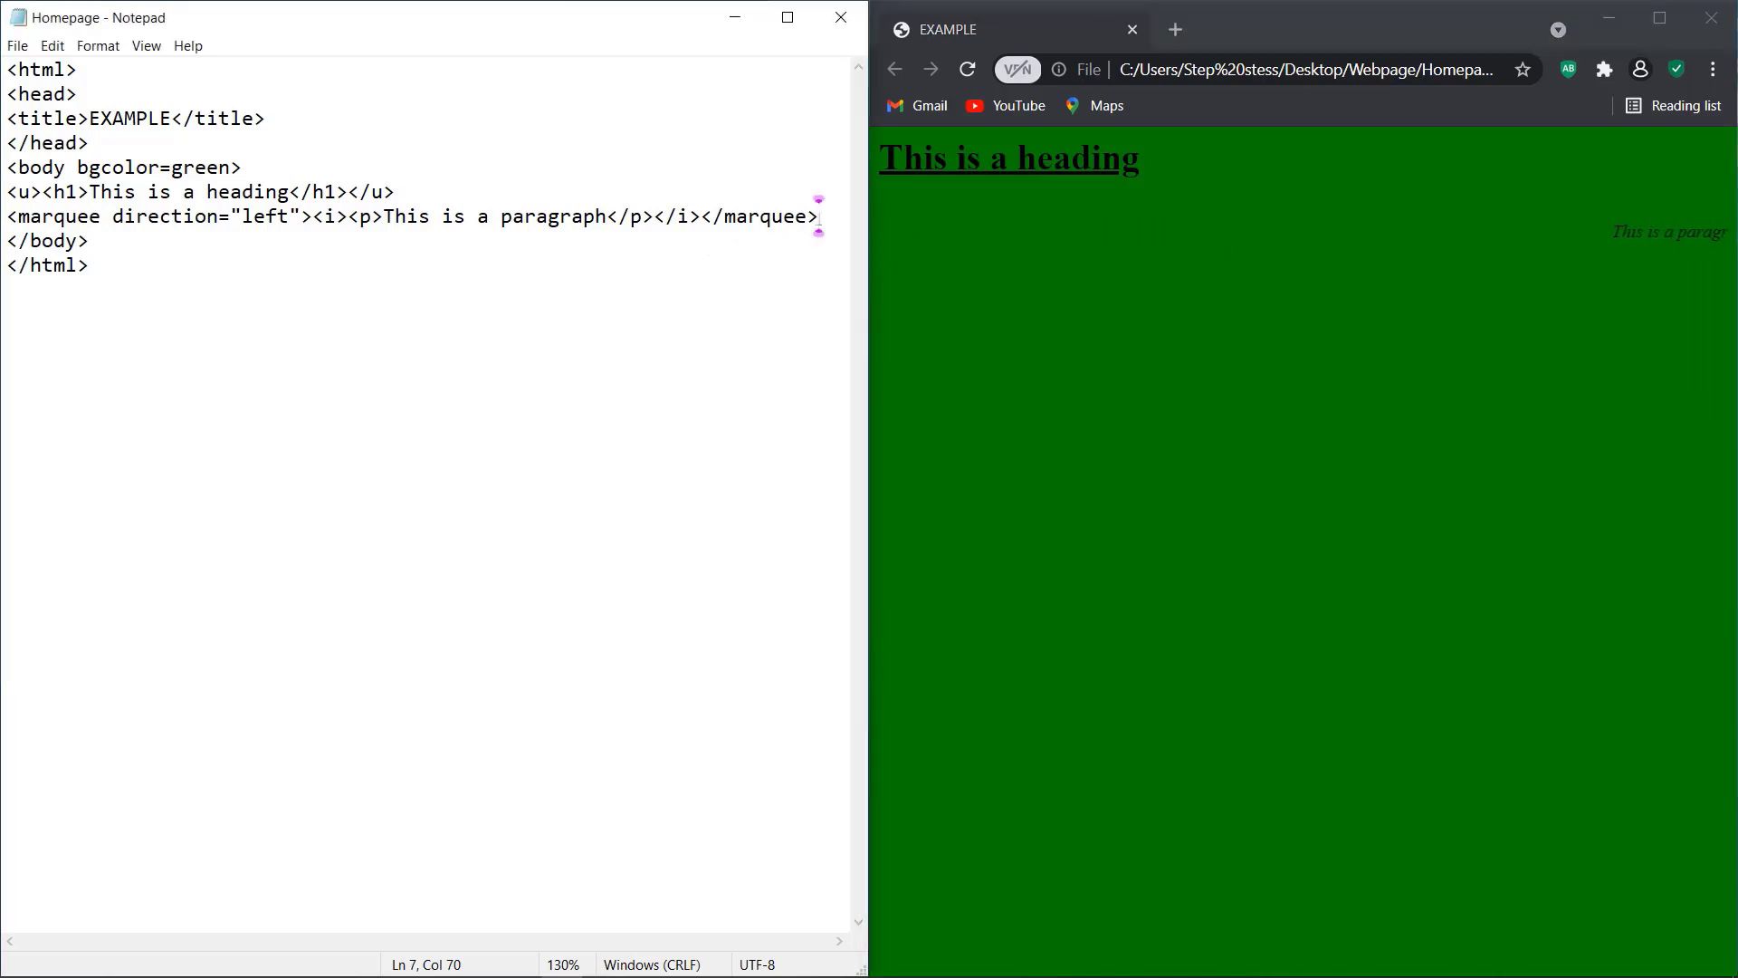
key(Return)
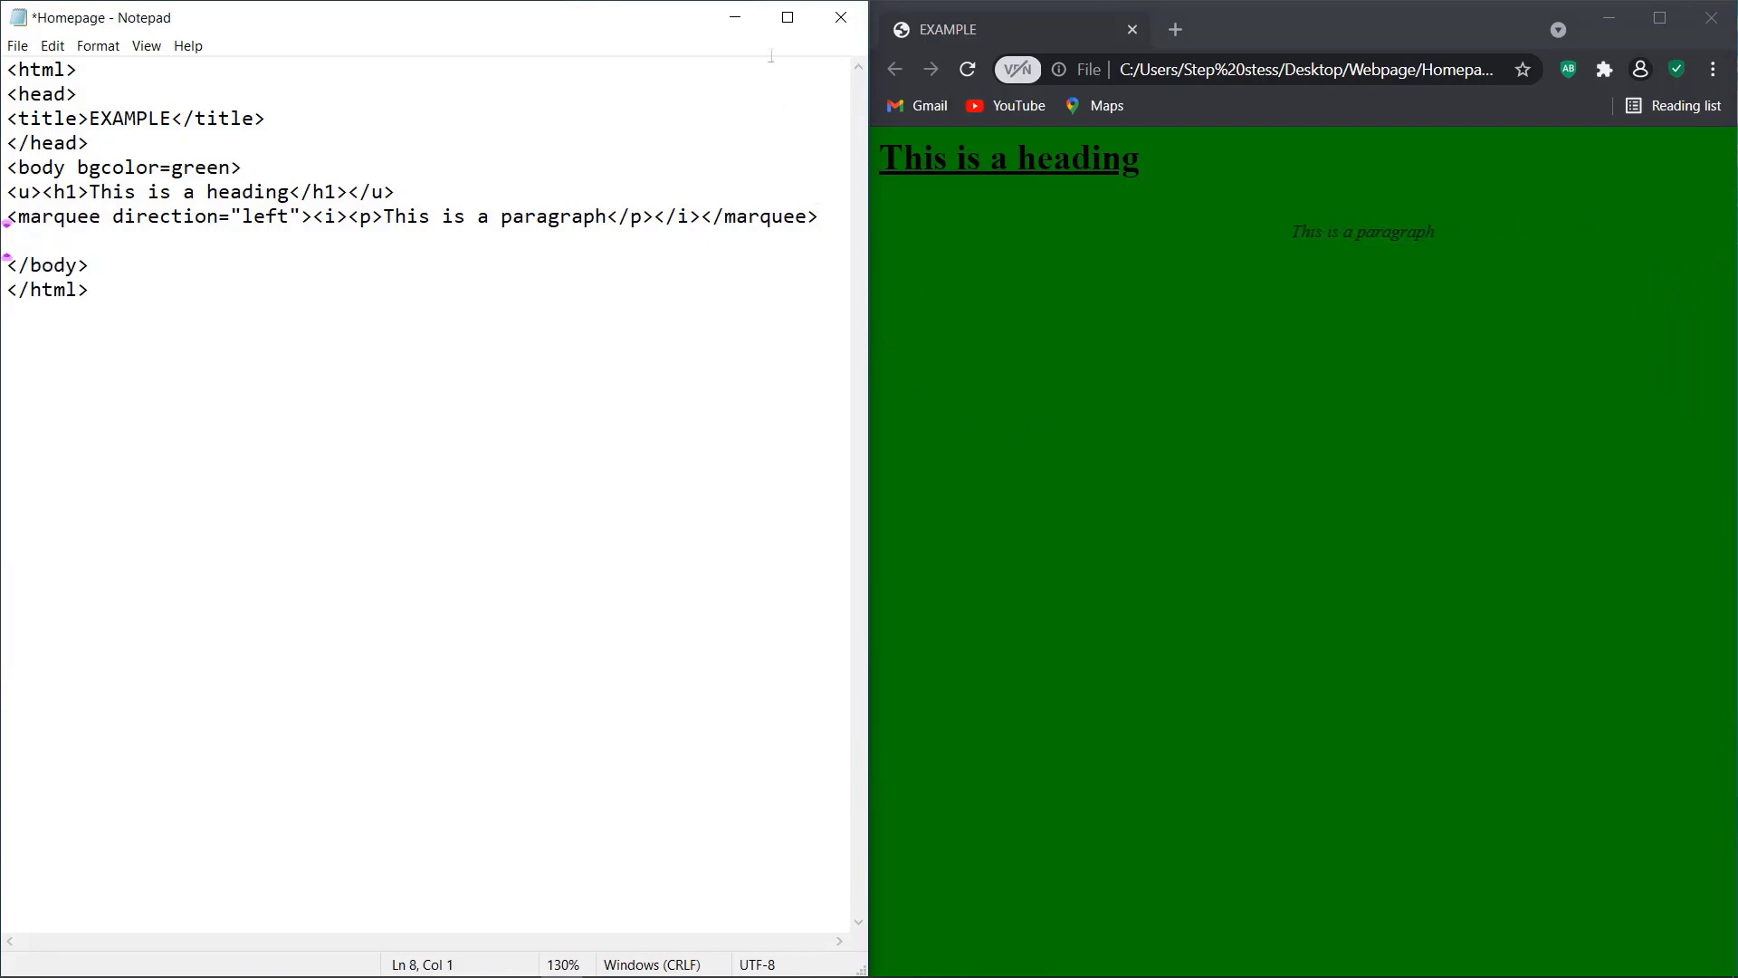
click(742, 27)
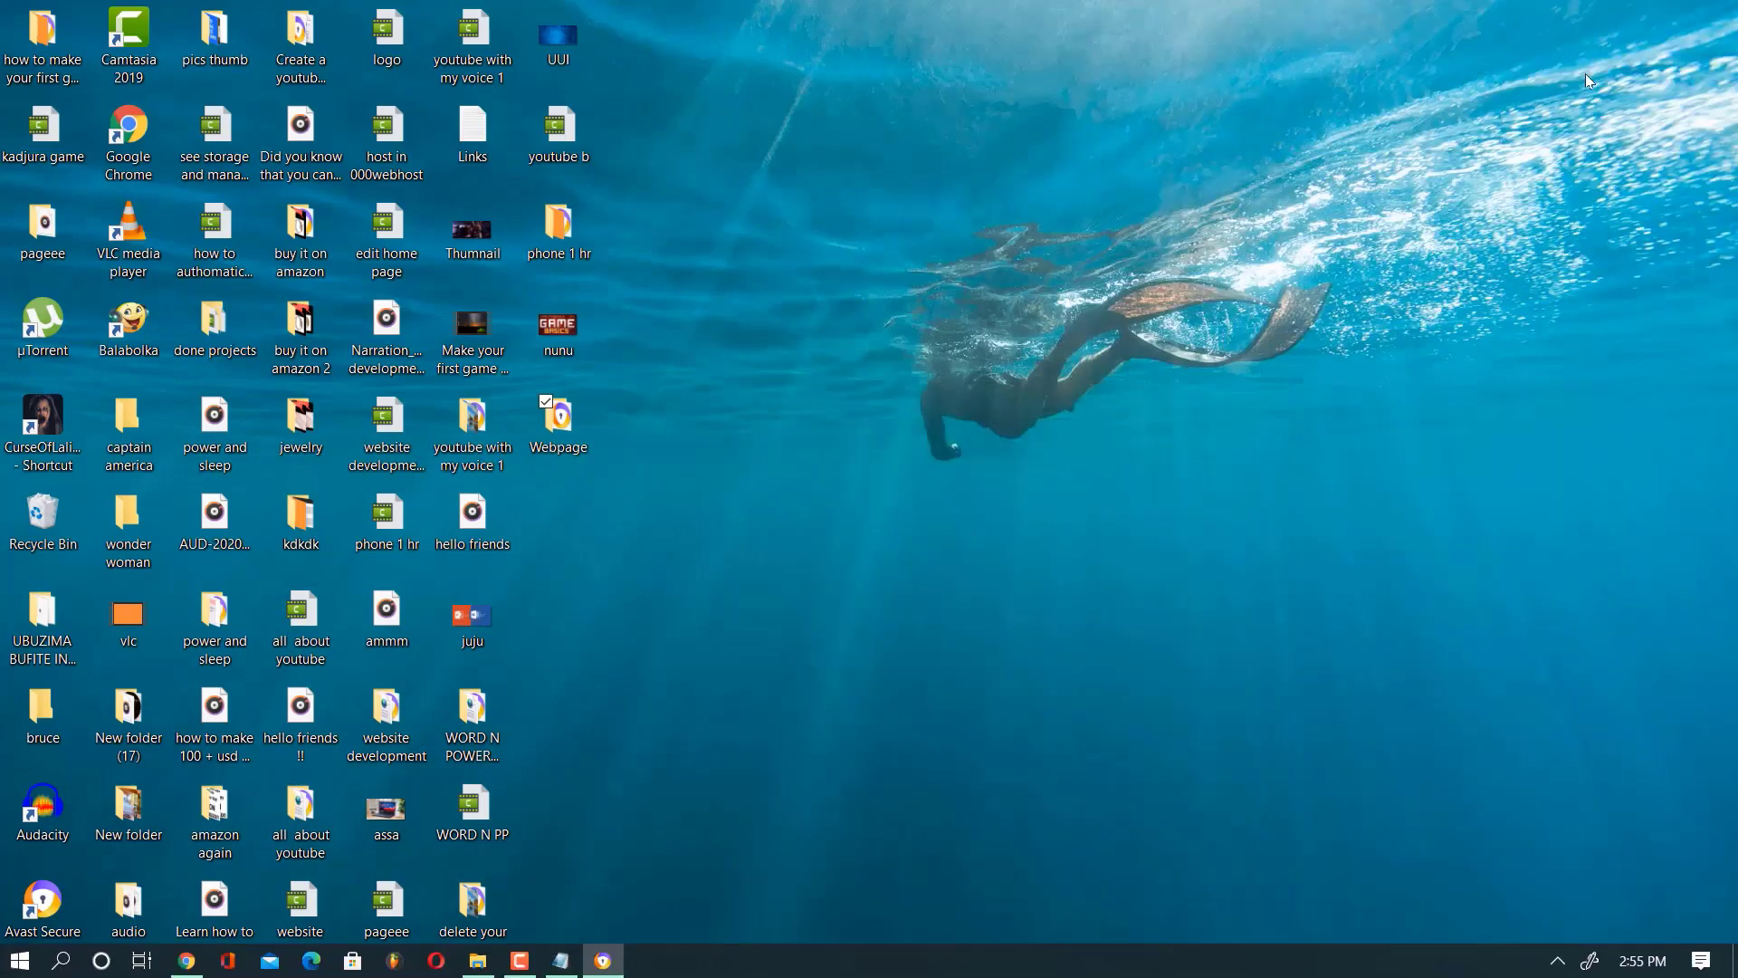
click(1609, 18)
Open Snipping Tool and capture a rectangular snip of the desktop wallpaper showing the rock formations on the beach
click(62, 961)
text(sn)
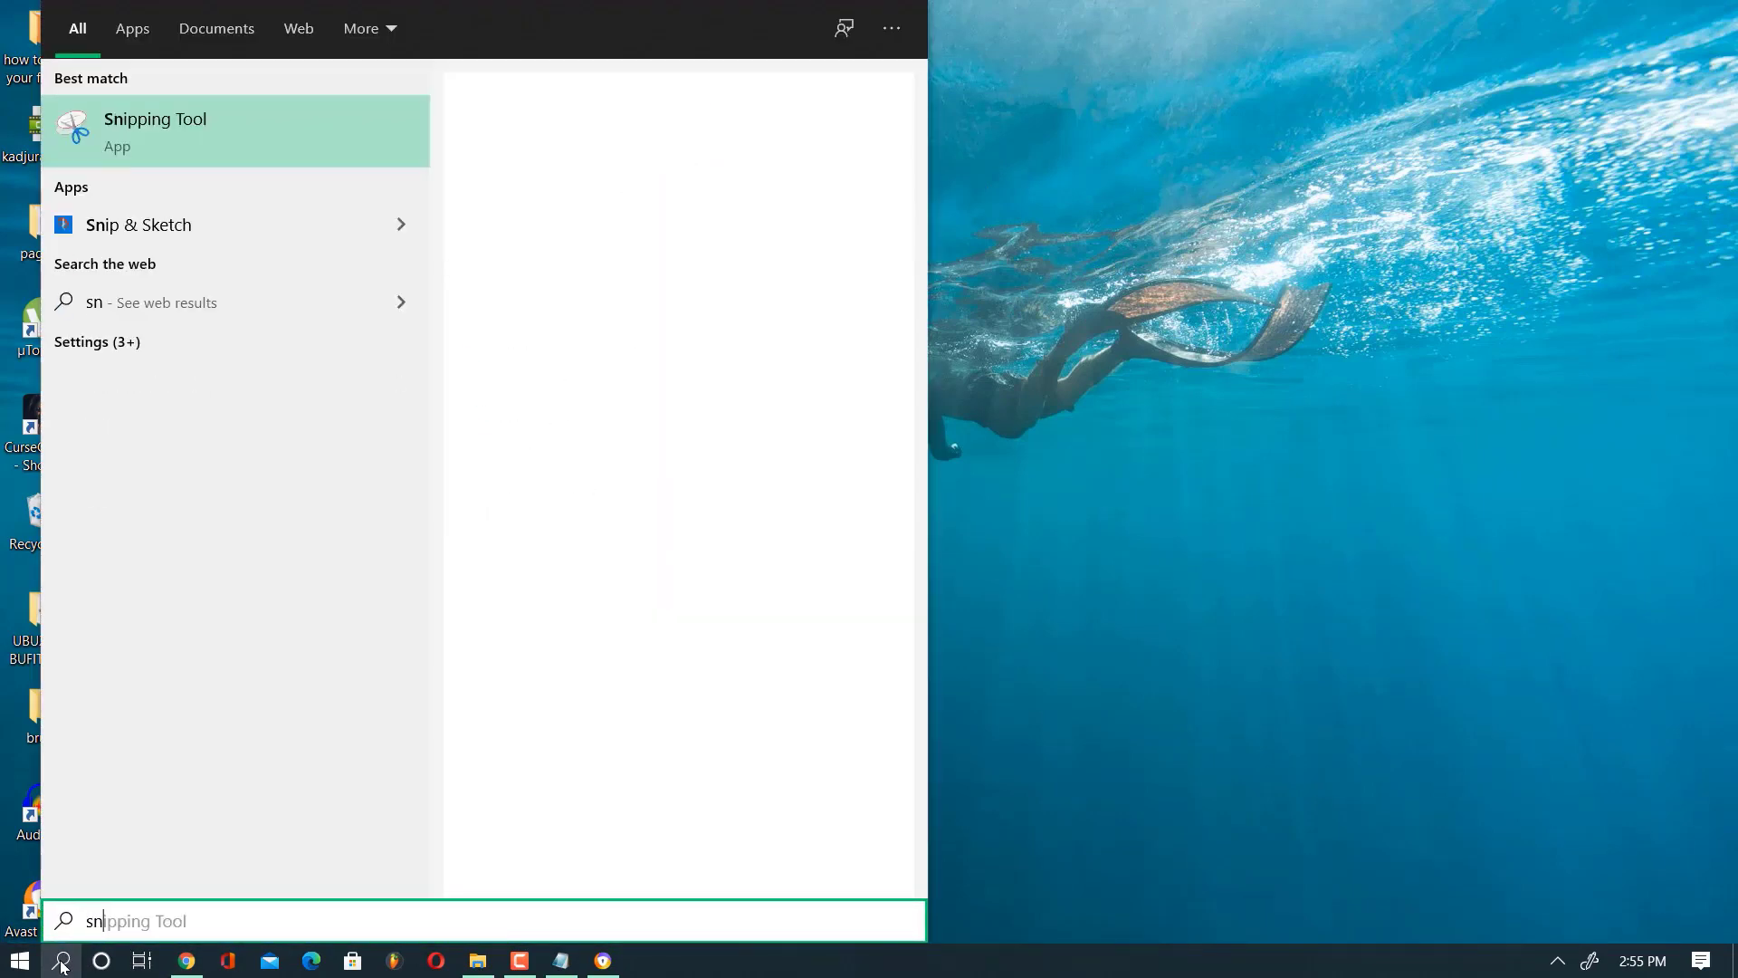
text(i)
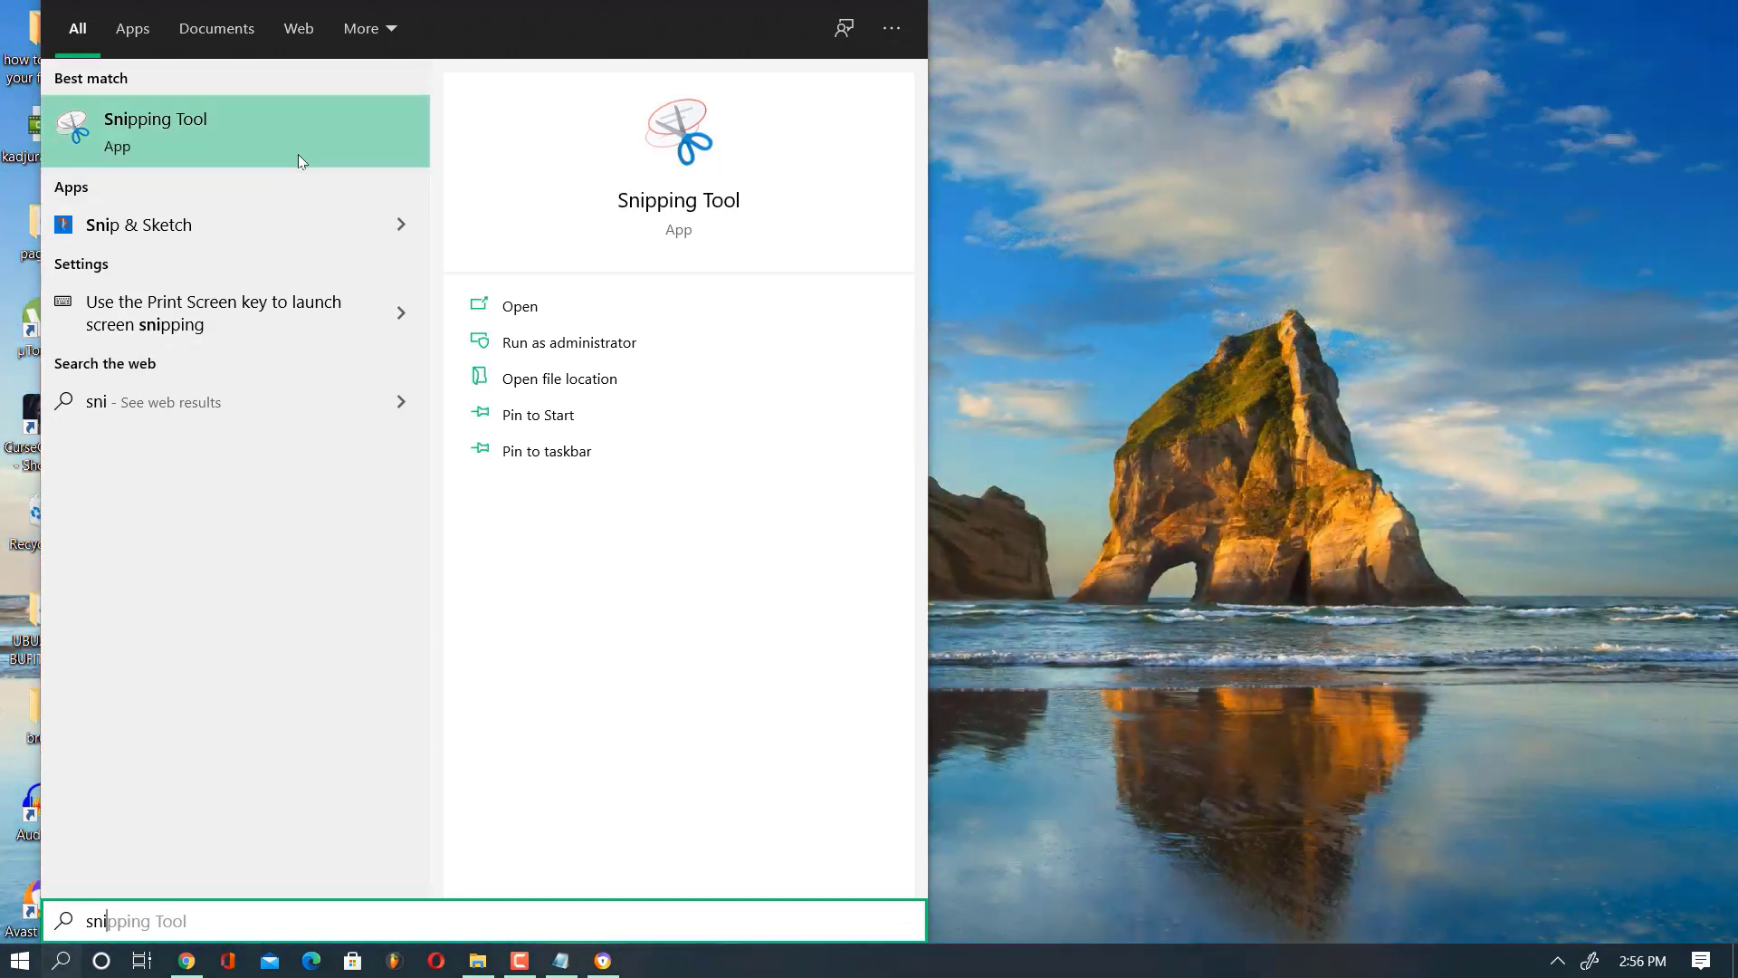
click(288, 146)
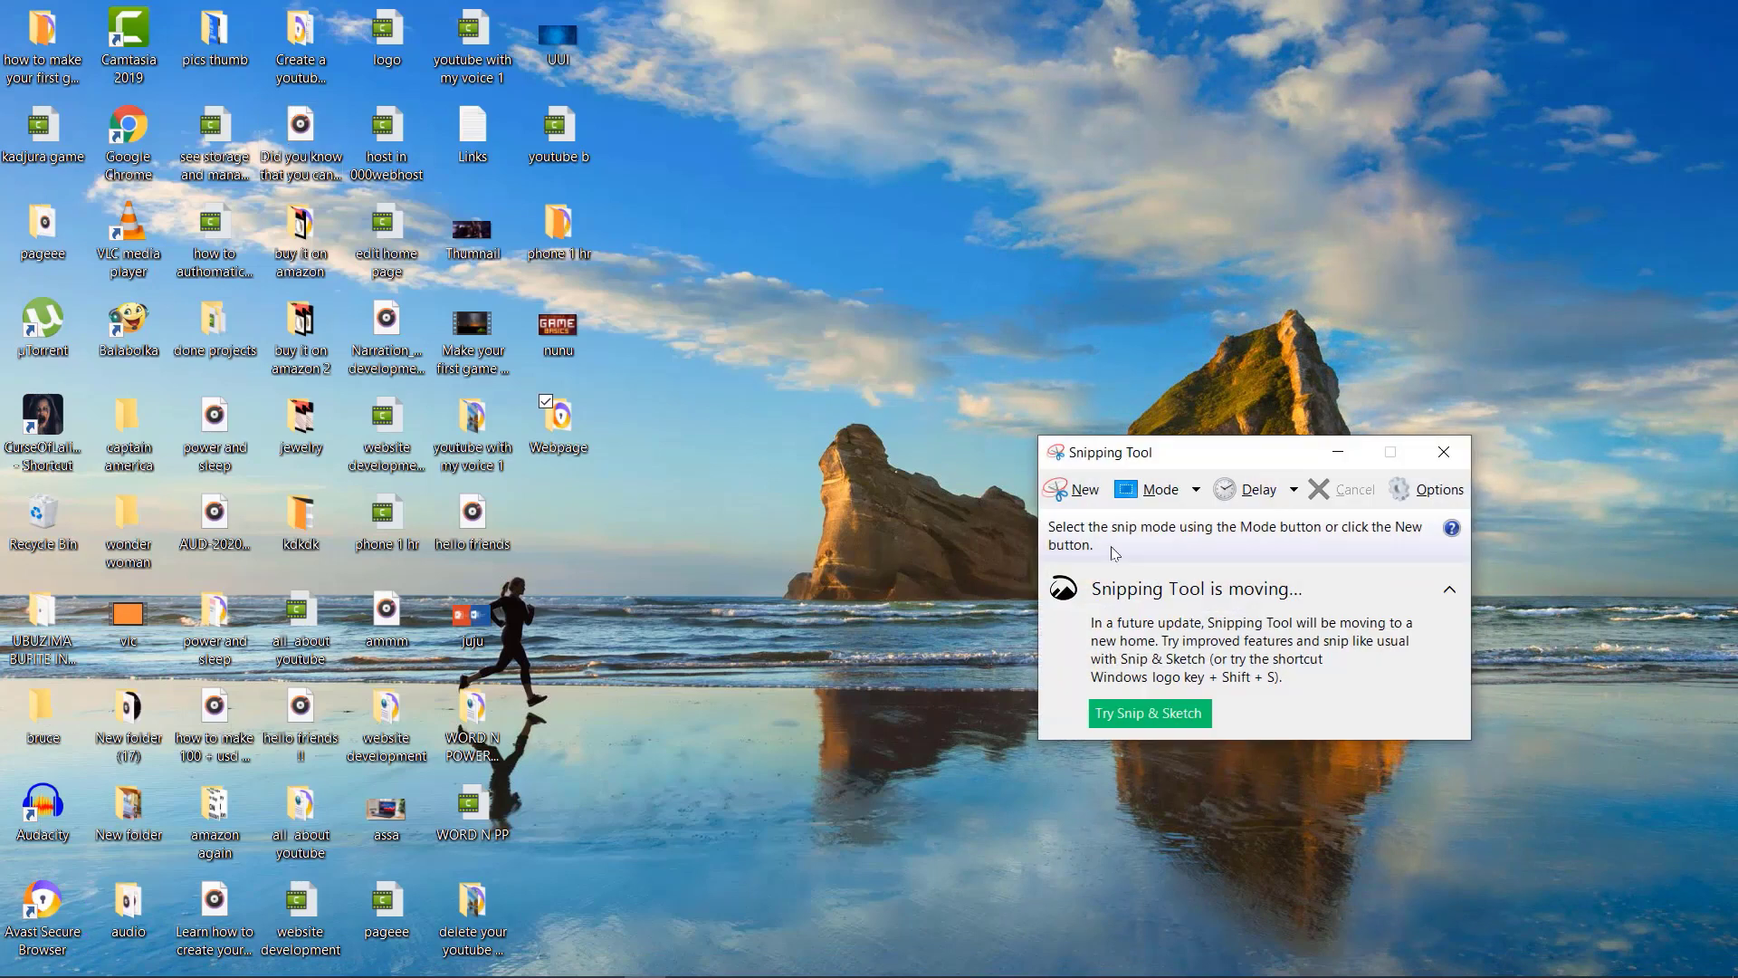
click(1083, 497)
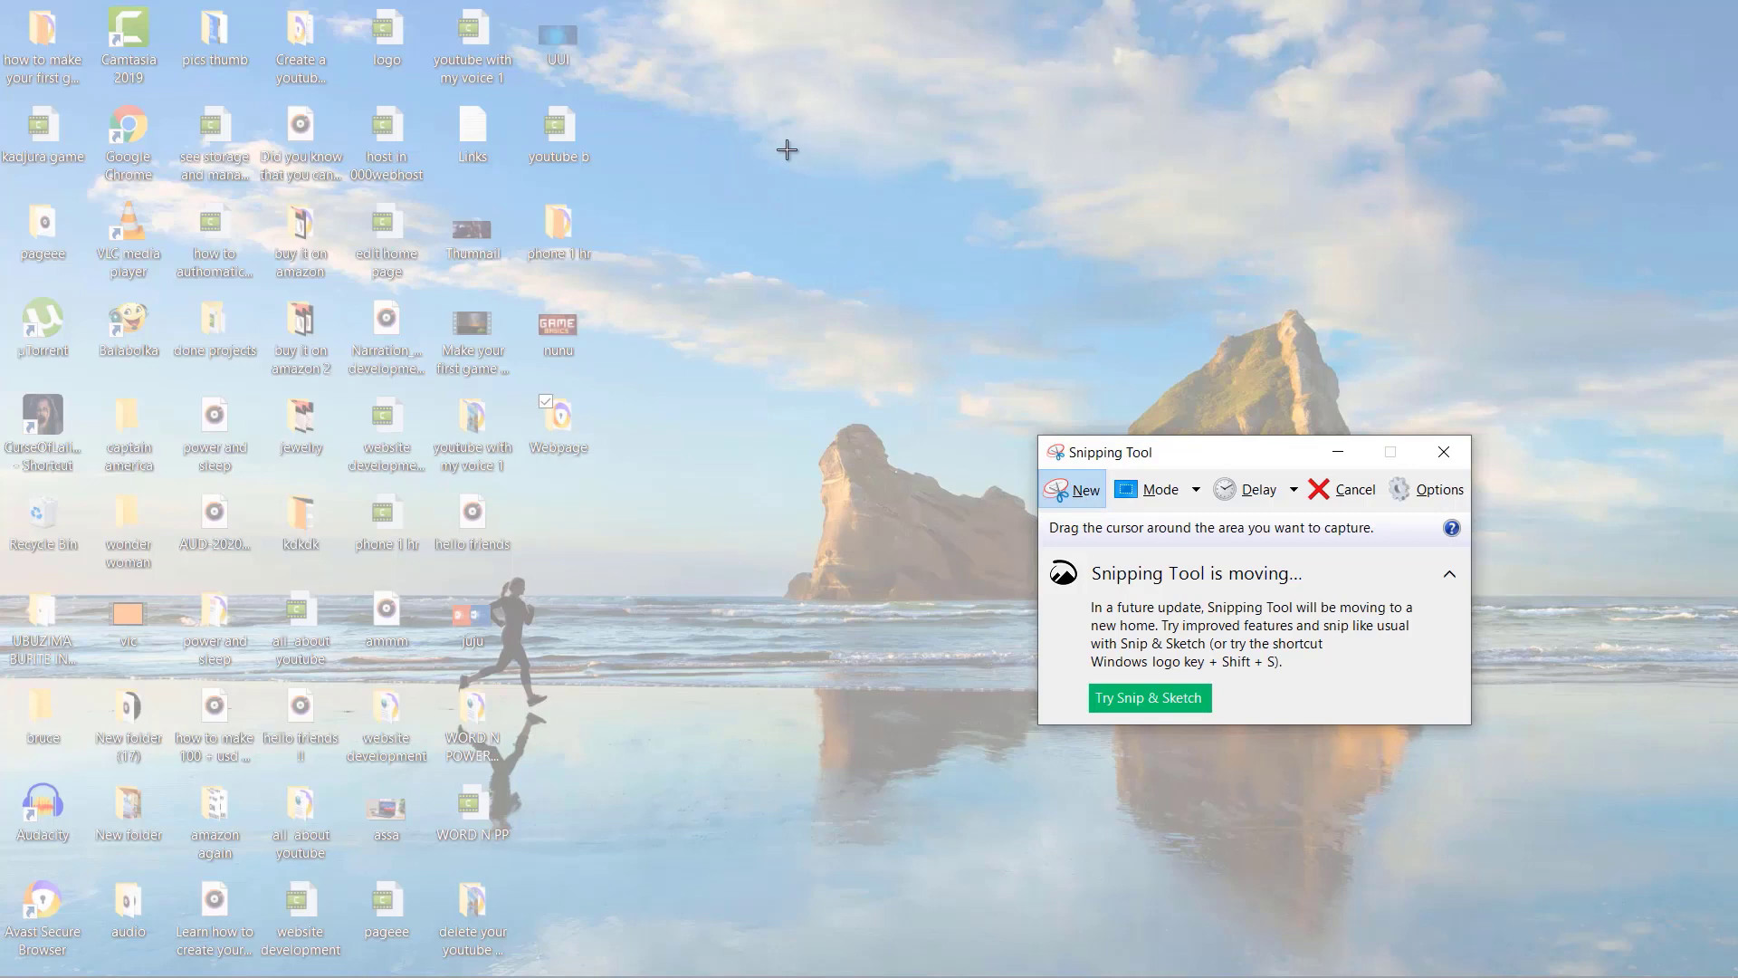
drag(716, 60, 800, 144)
drag(886, 263, 1677, 929)
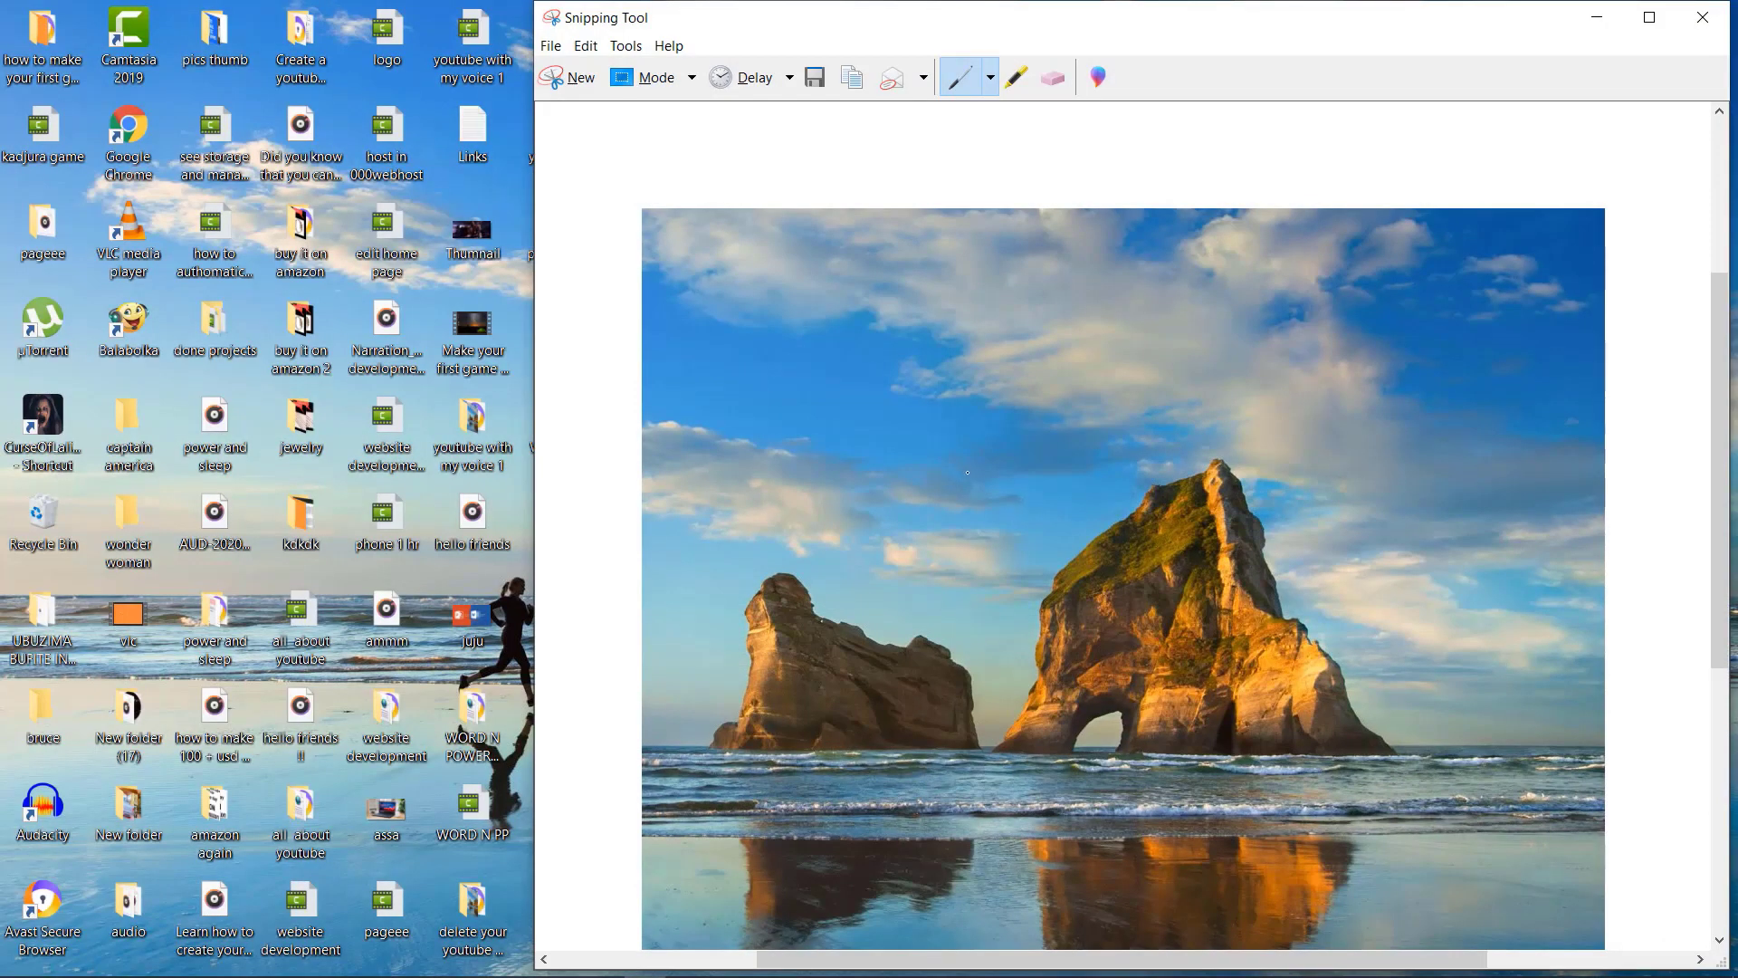
Start saving the snip and choose the Webpage folder on the Desktop as its destination
click(548, 47)
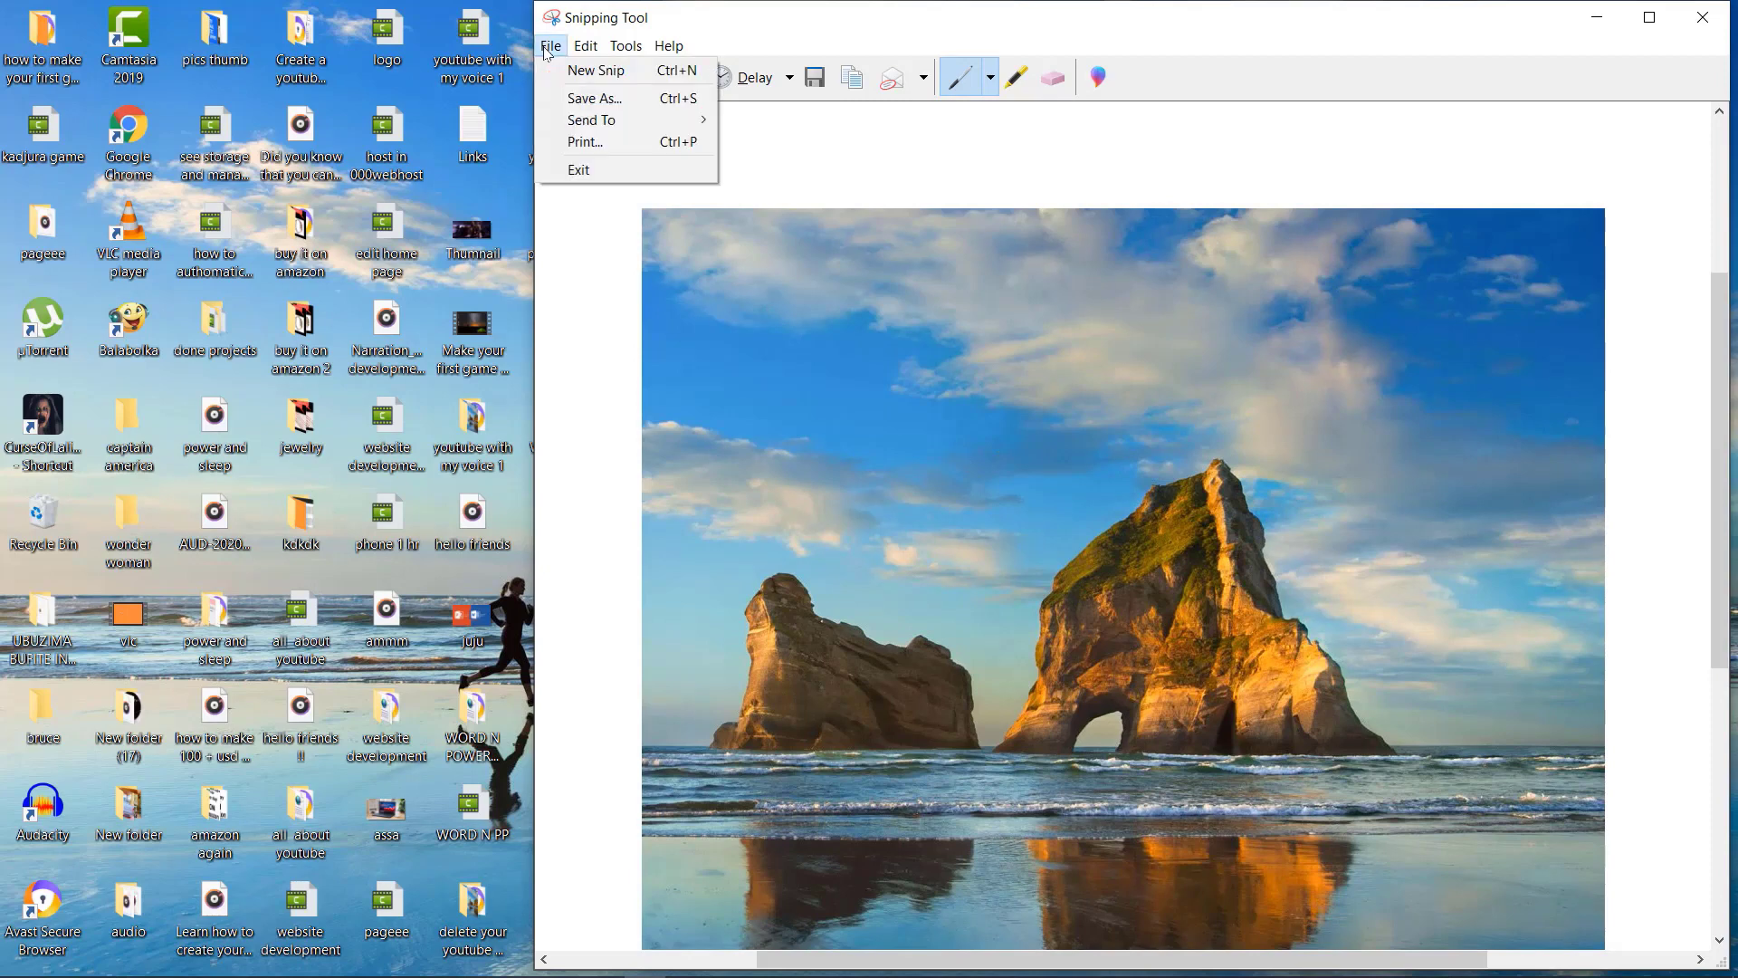
click(573, 97)
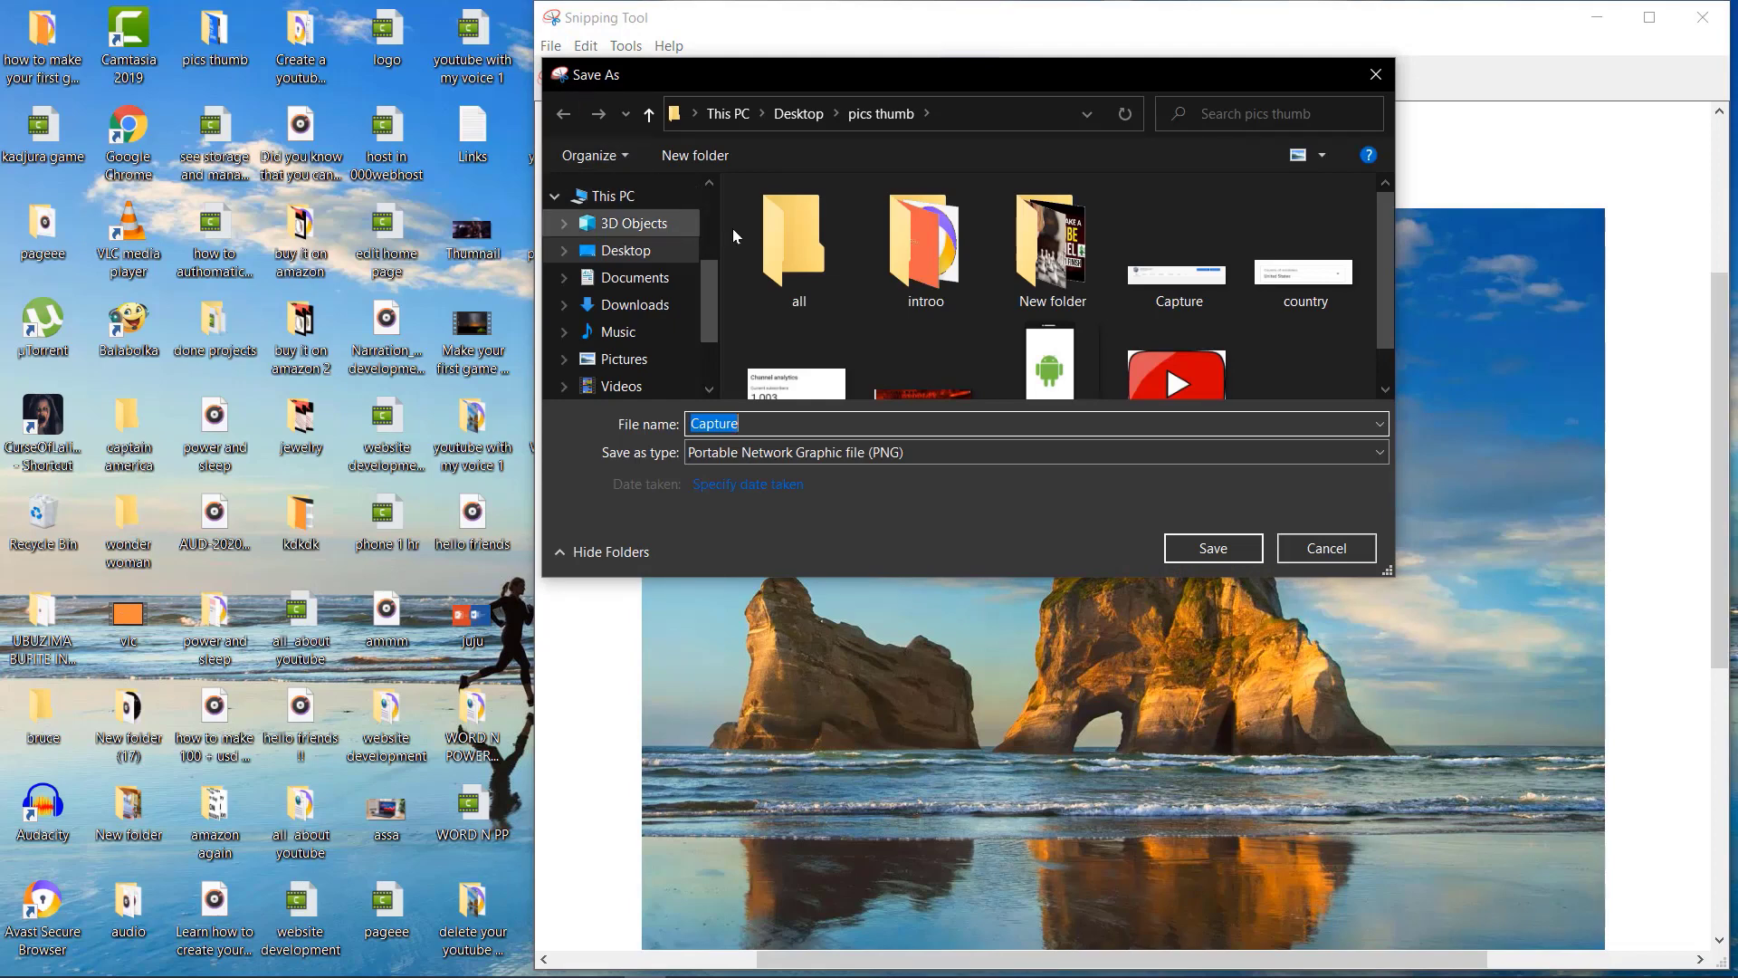
scroll(1385, 299, down, 1)
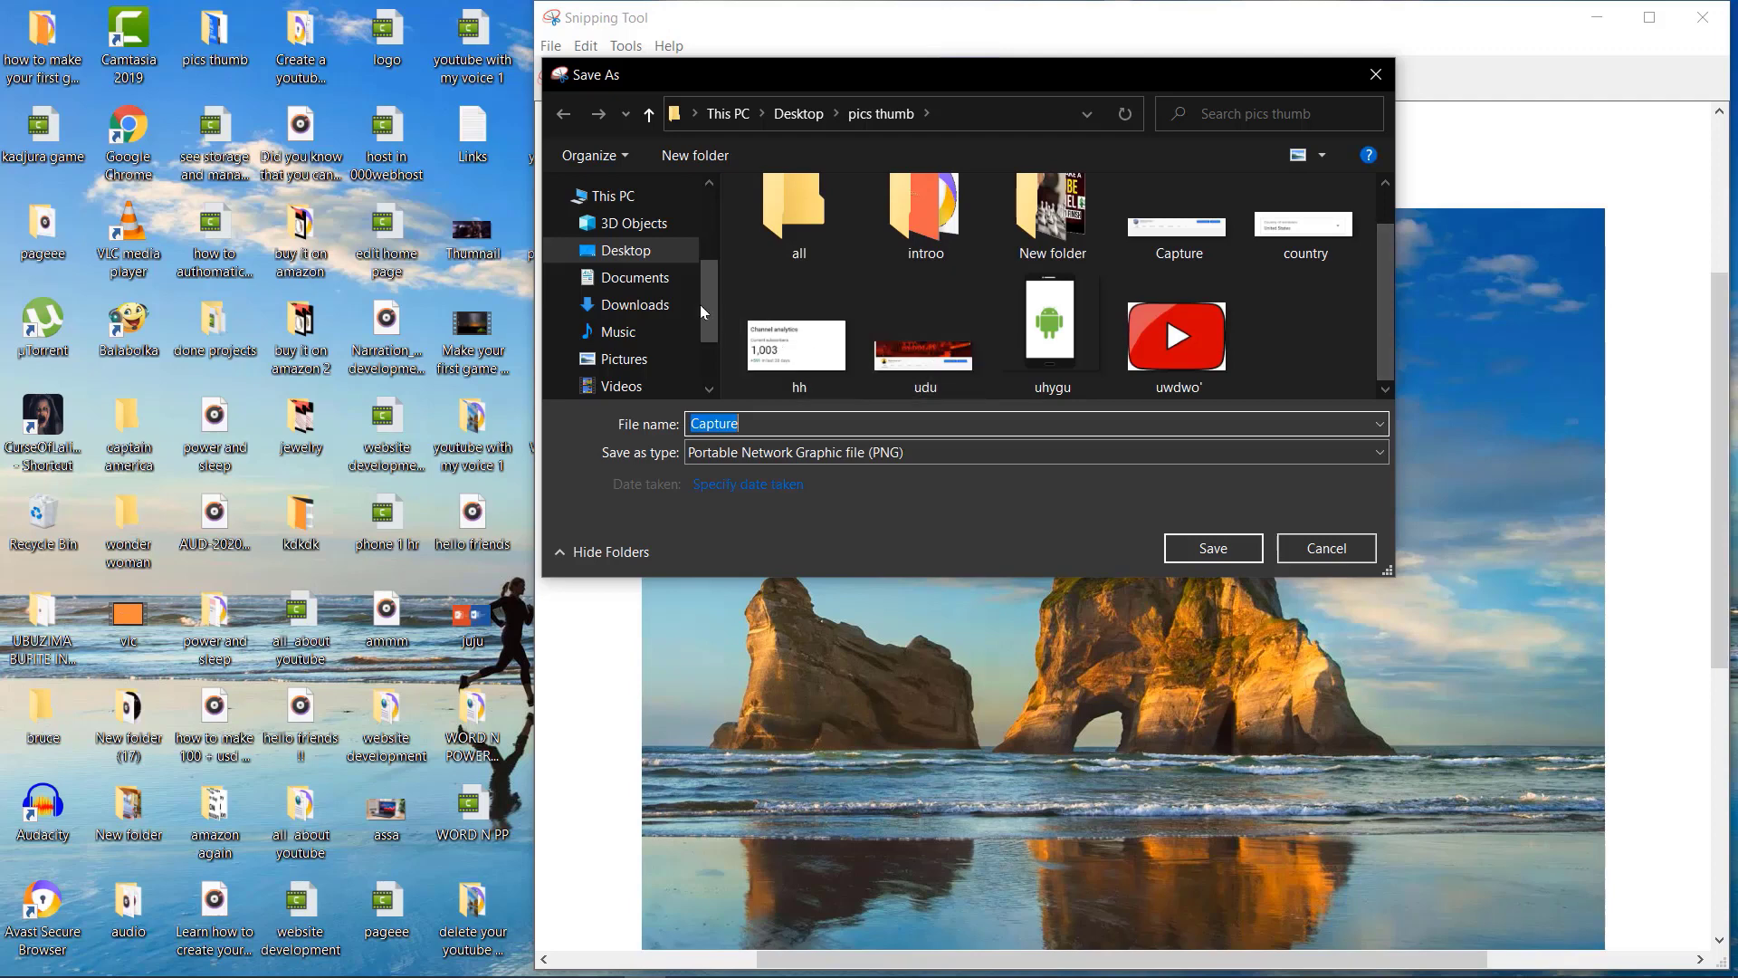
click(637, 263)
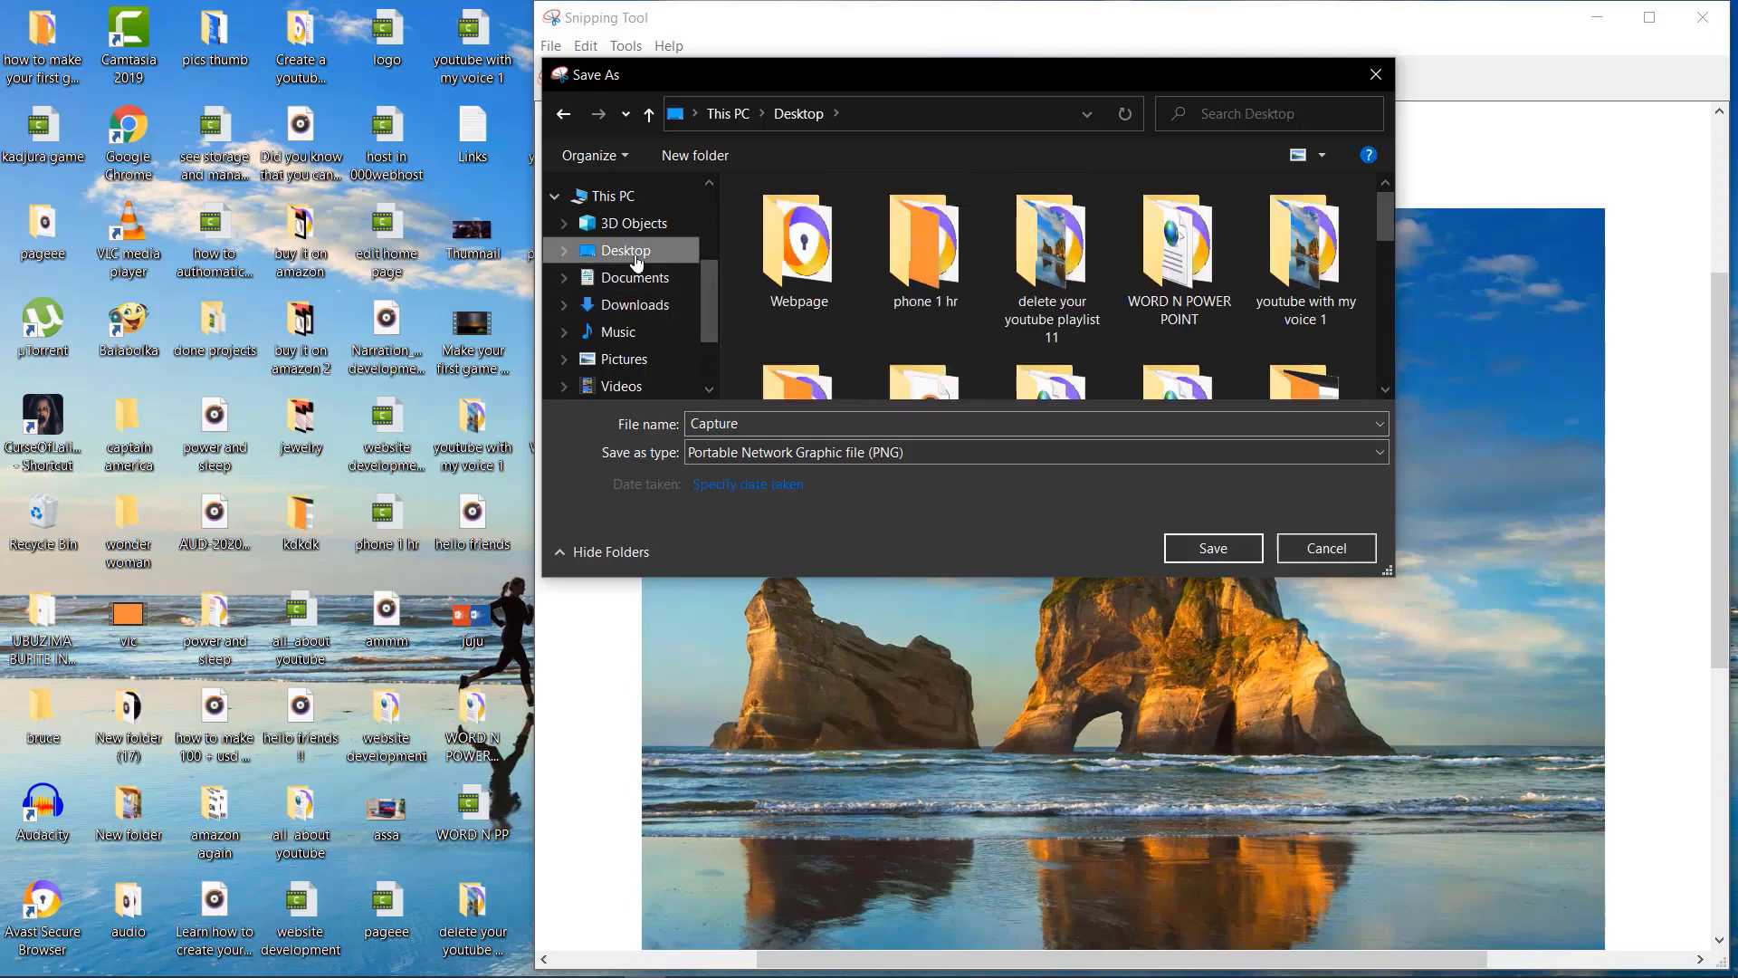
click(785, 274)
double_click(786, 276)
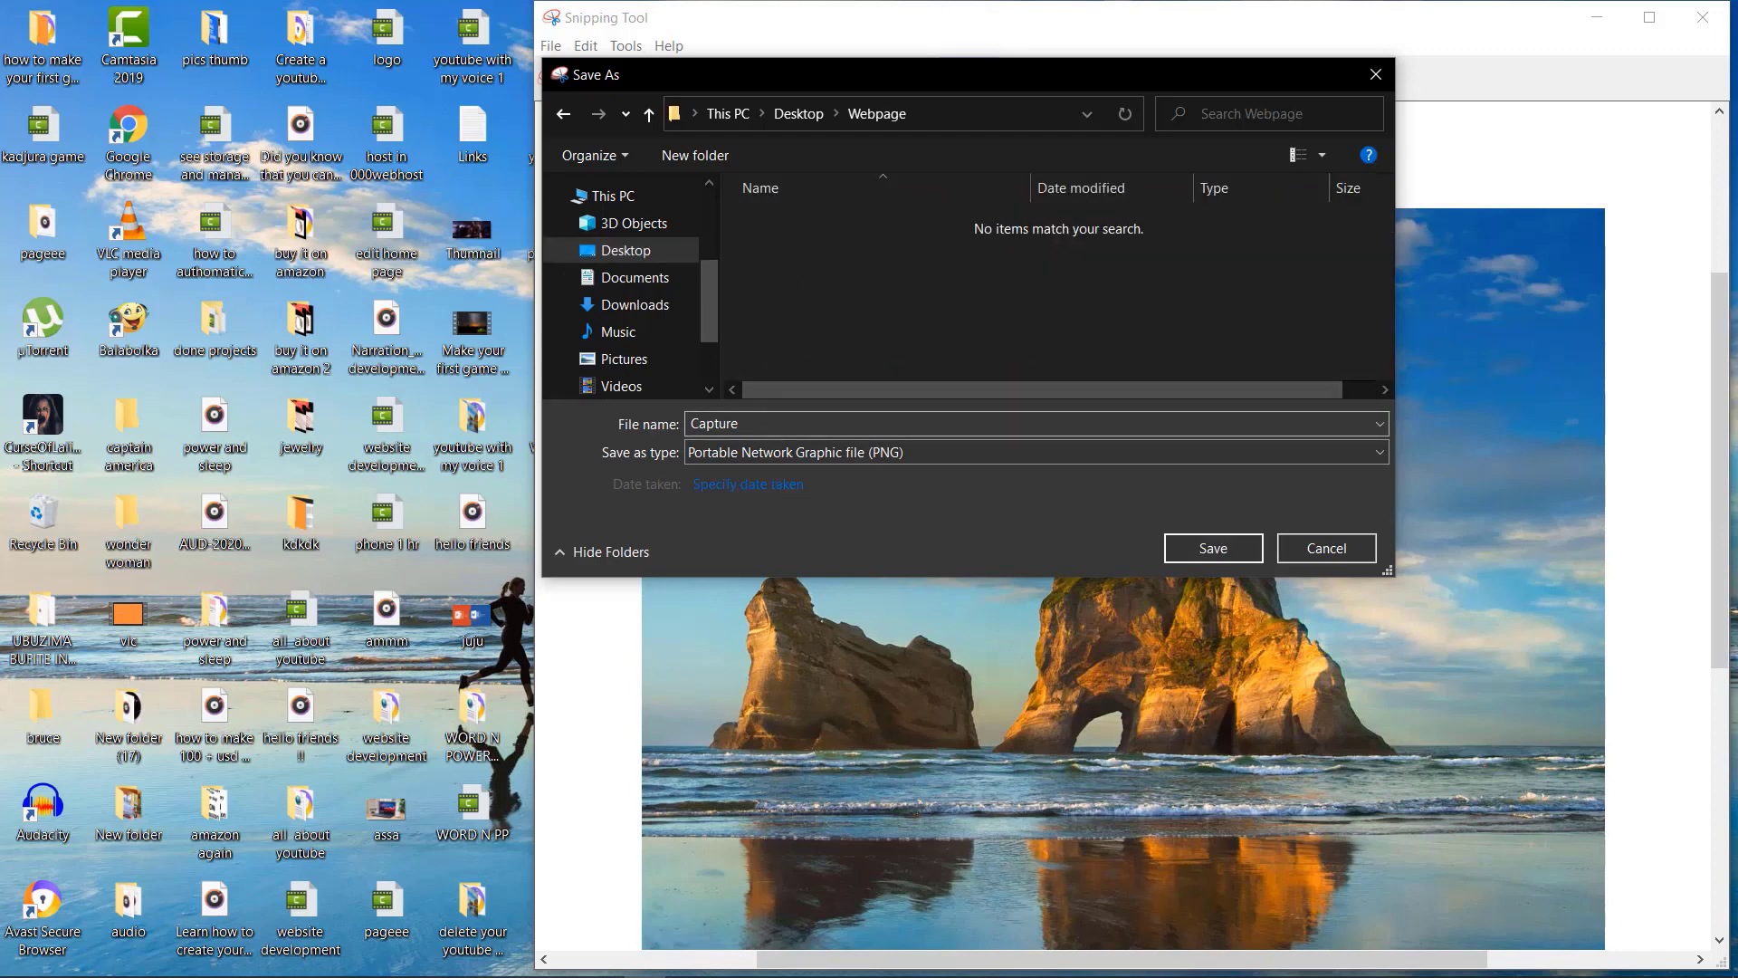
Save the snip as a JPEG file named rocks and close Snipping Tool
click(796, 455)
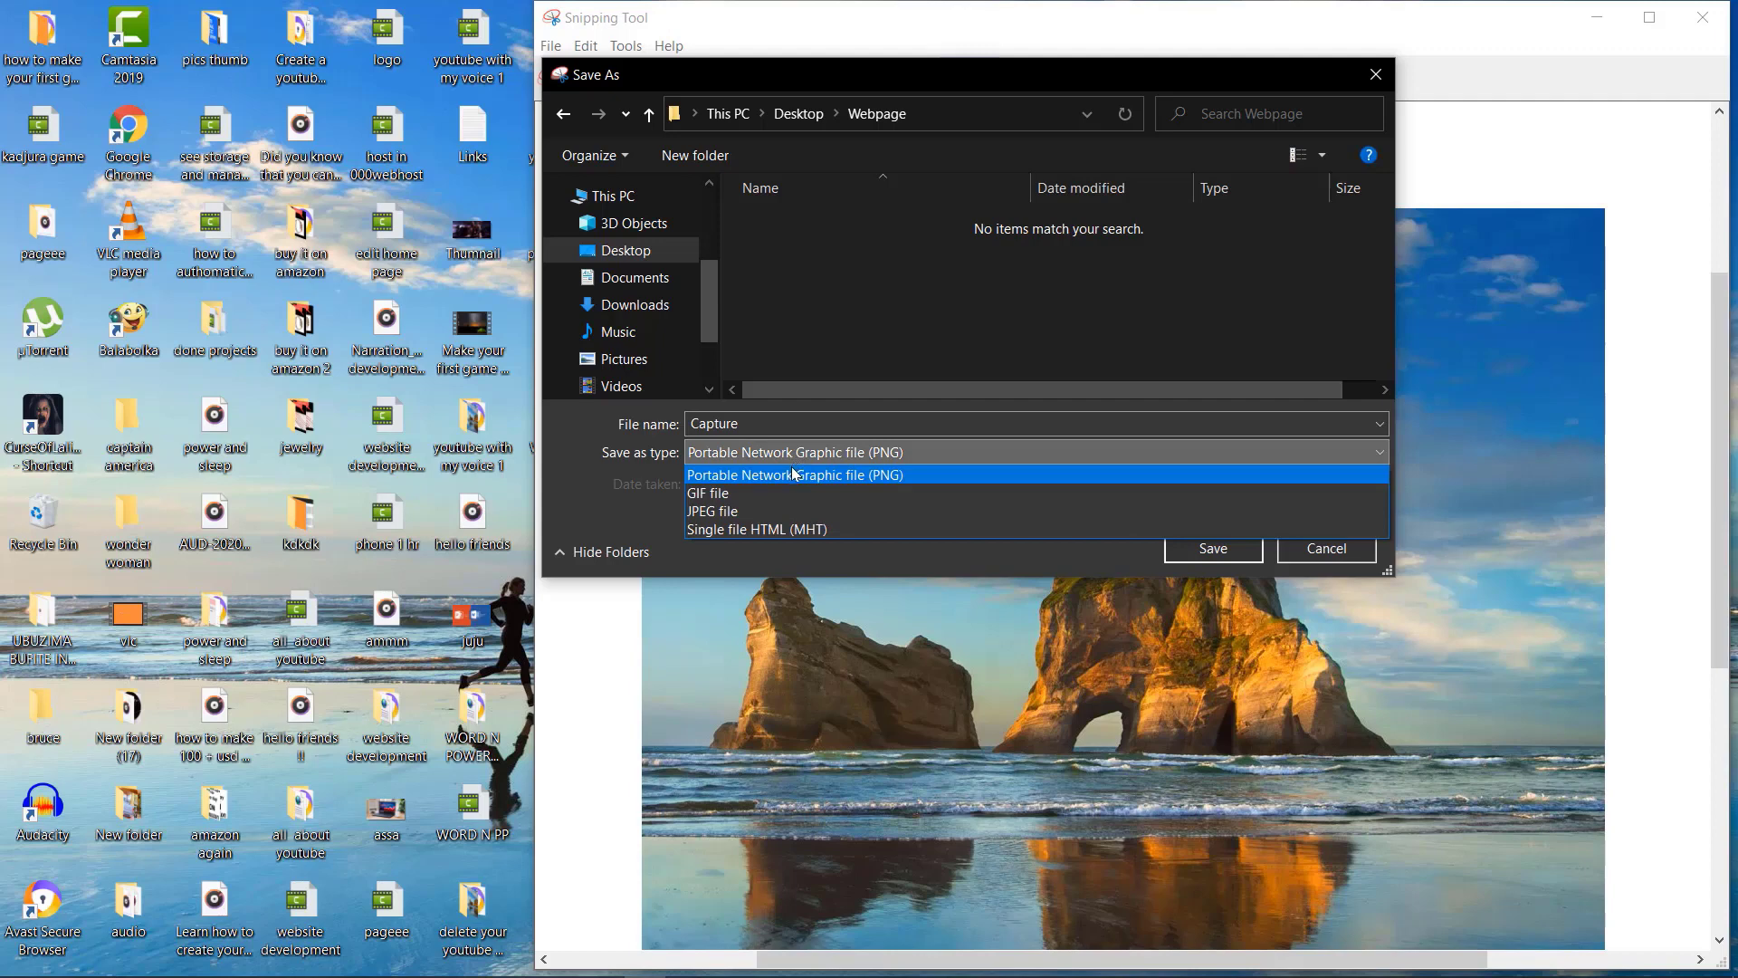
click(772, 514)
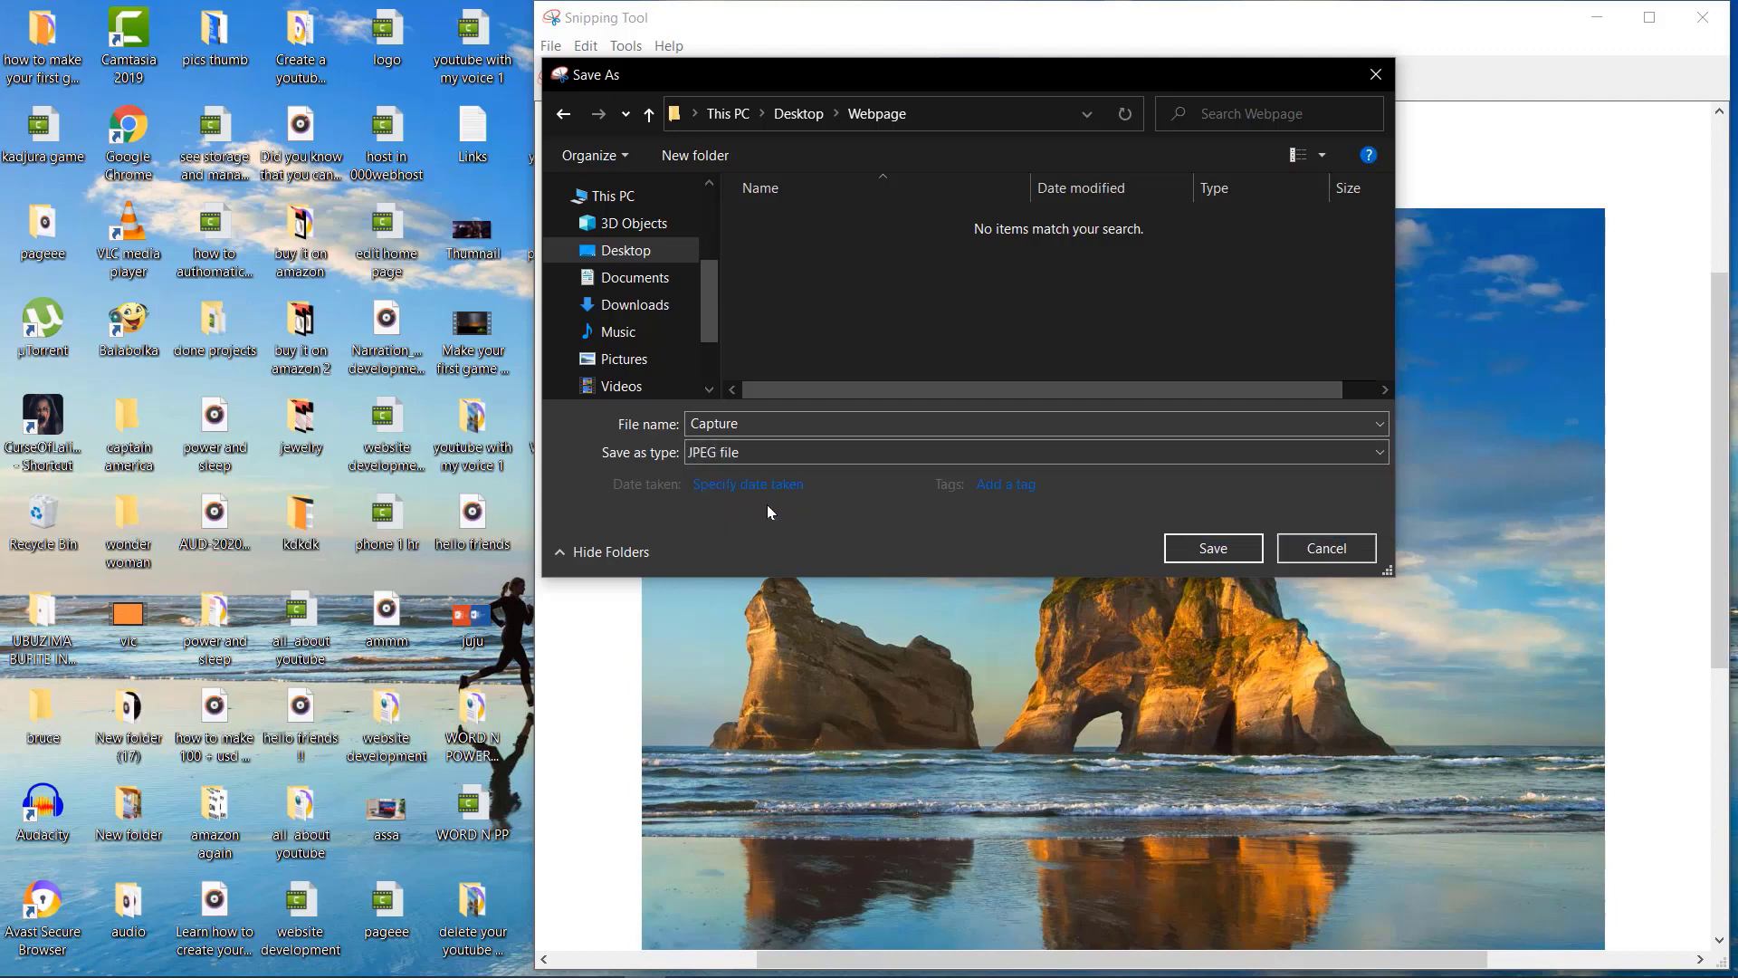
key(shift+Tab)
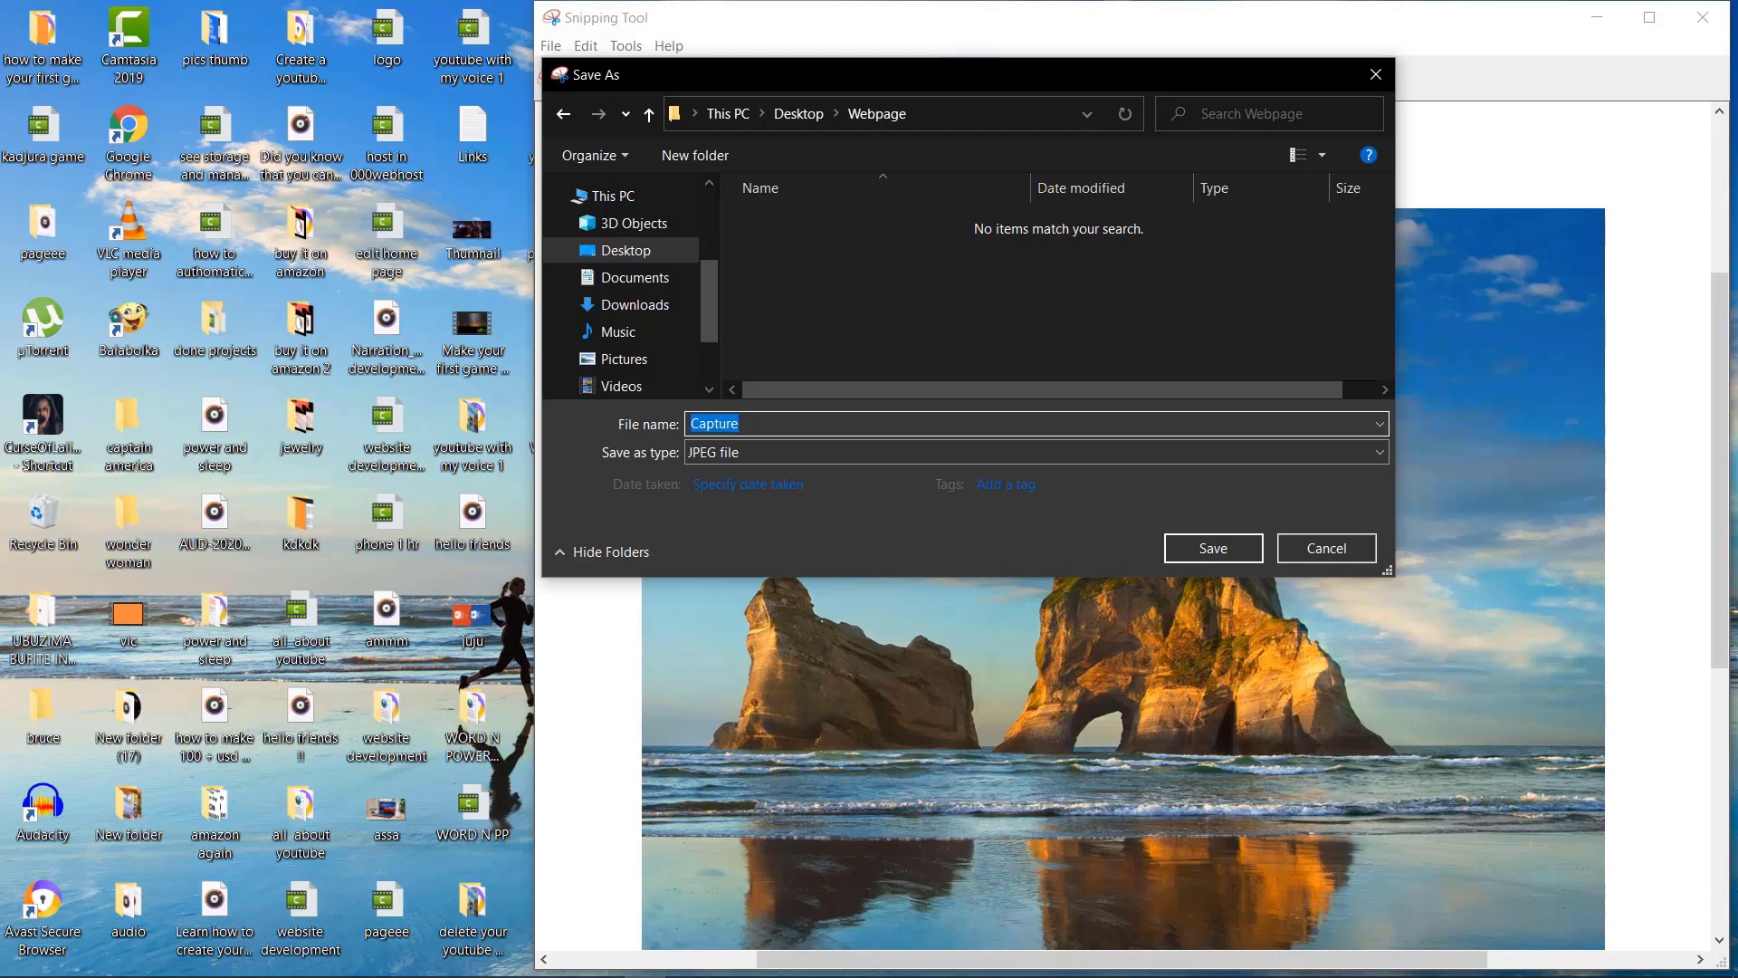
click(739, 424)
click(1199, 540)
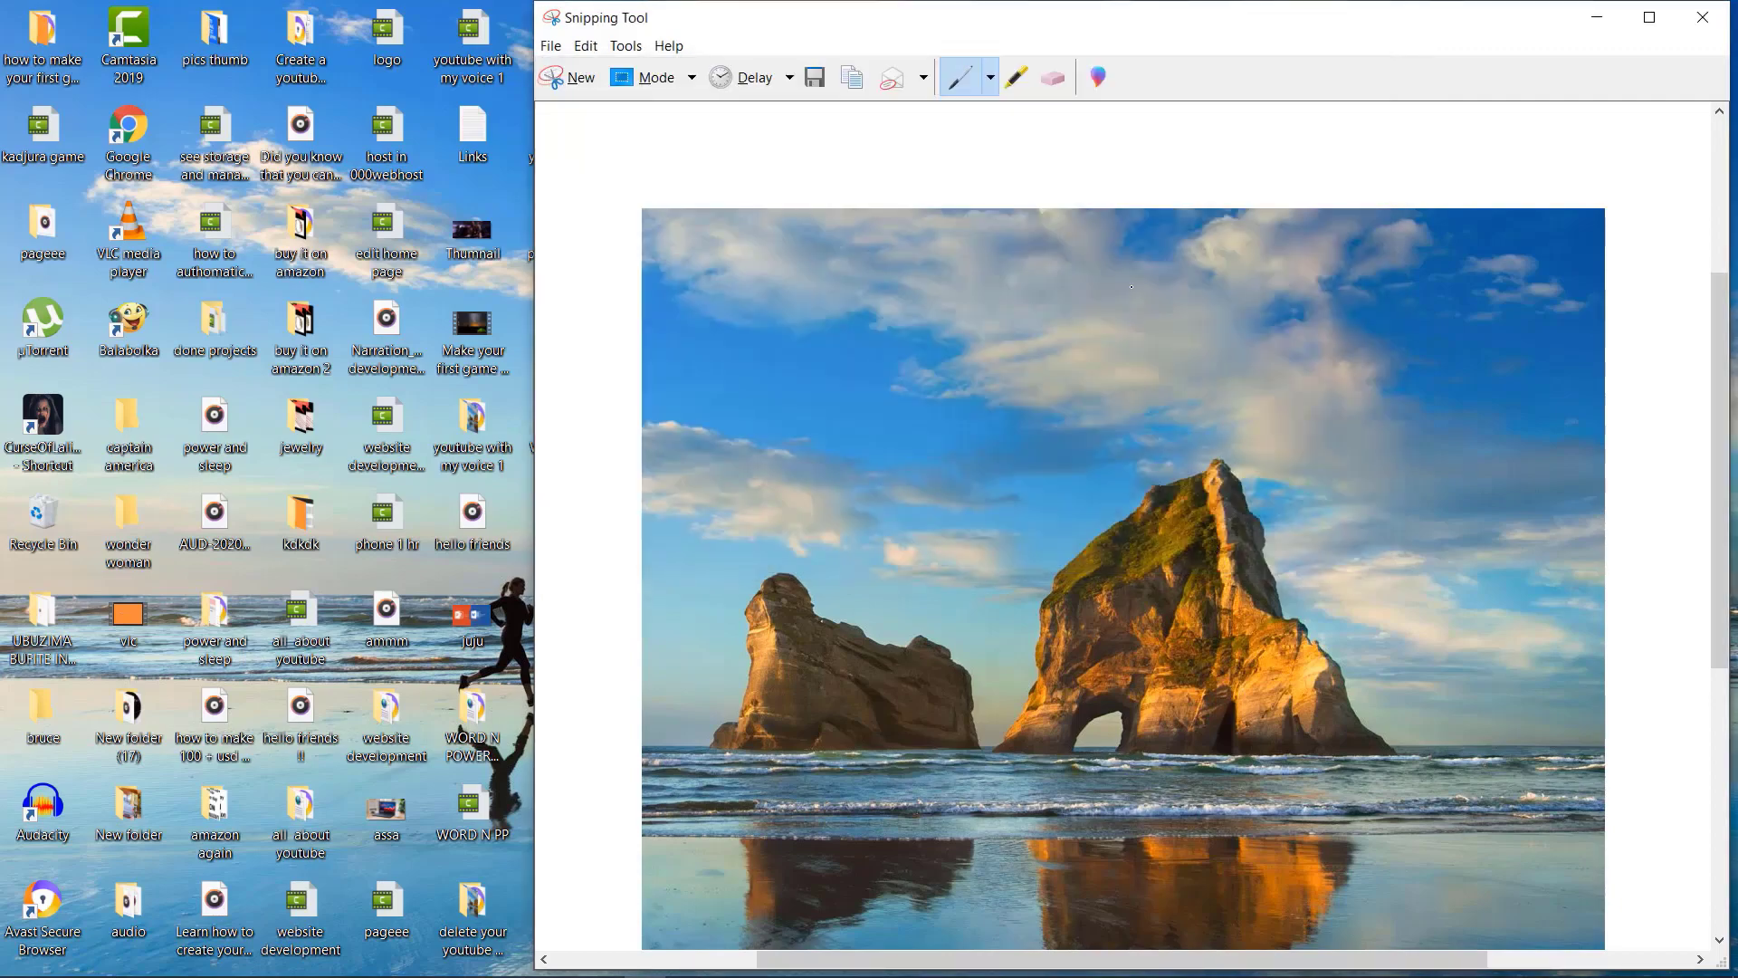
click(1687, 23)
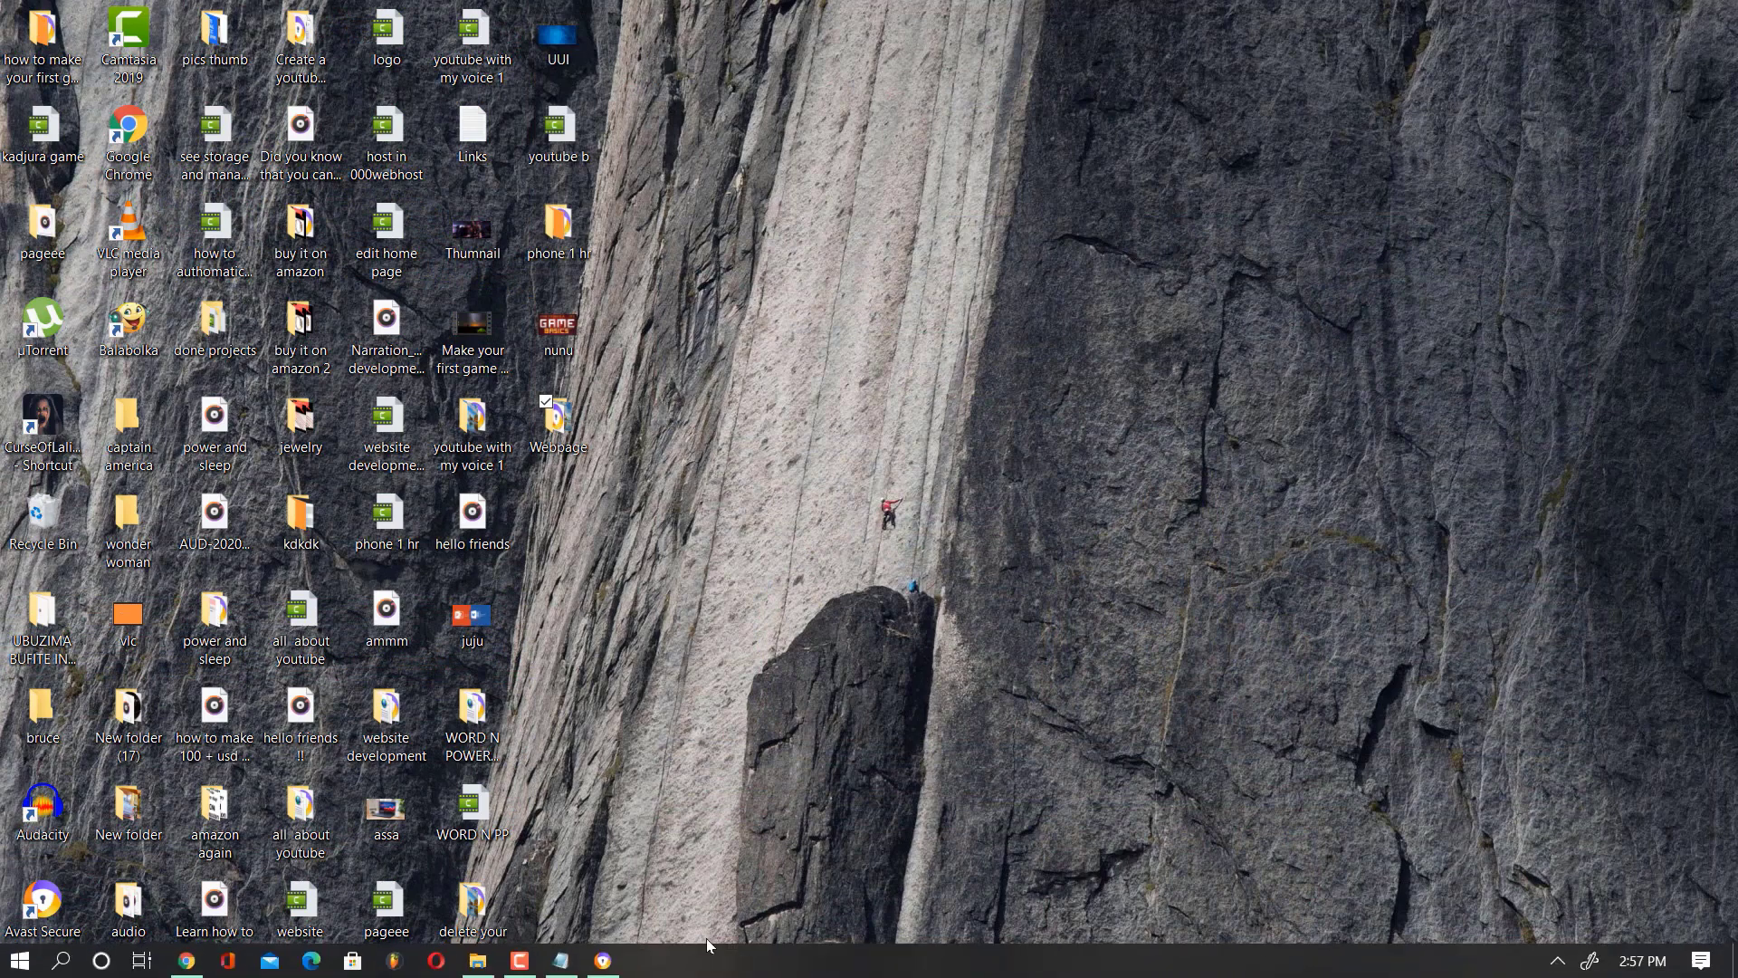
Restore the browser and Notepad windows and begin the tag <img src on the blank line below the marquee paragraph
click(595, 973)
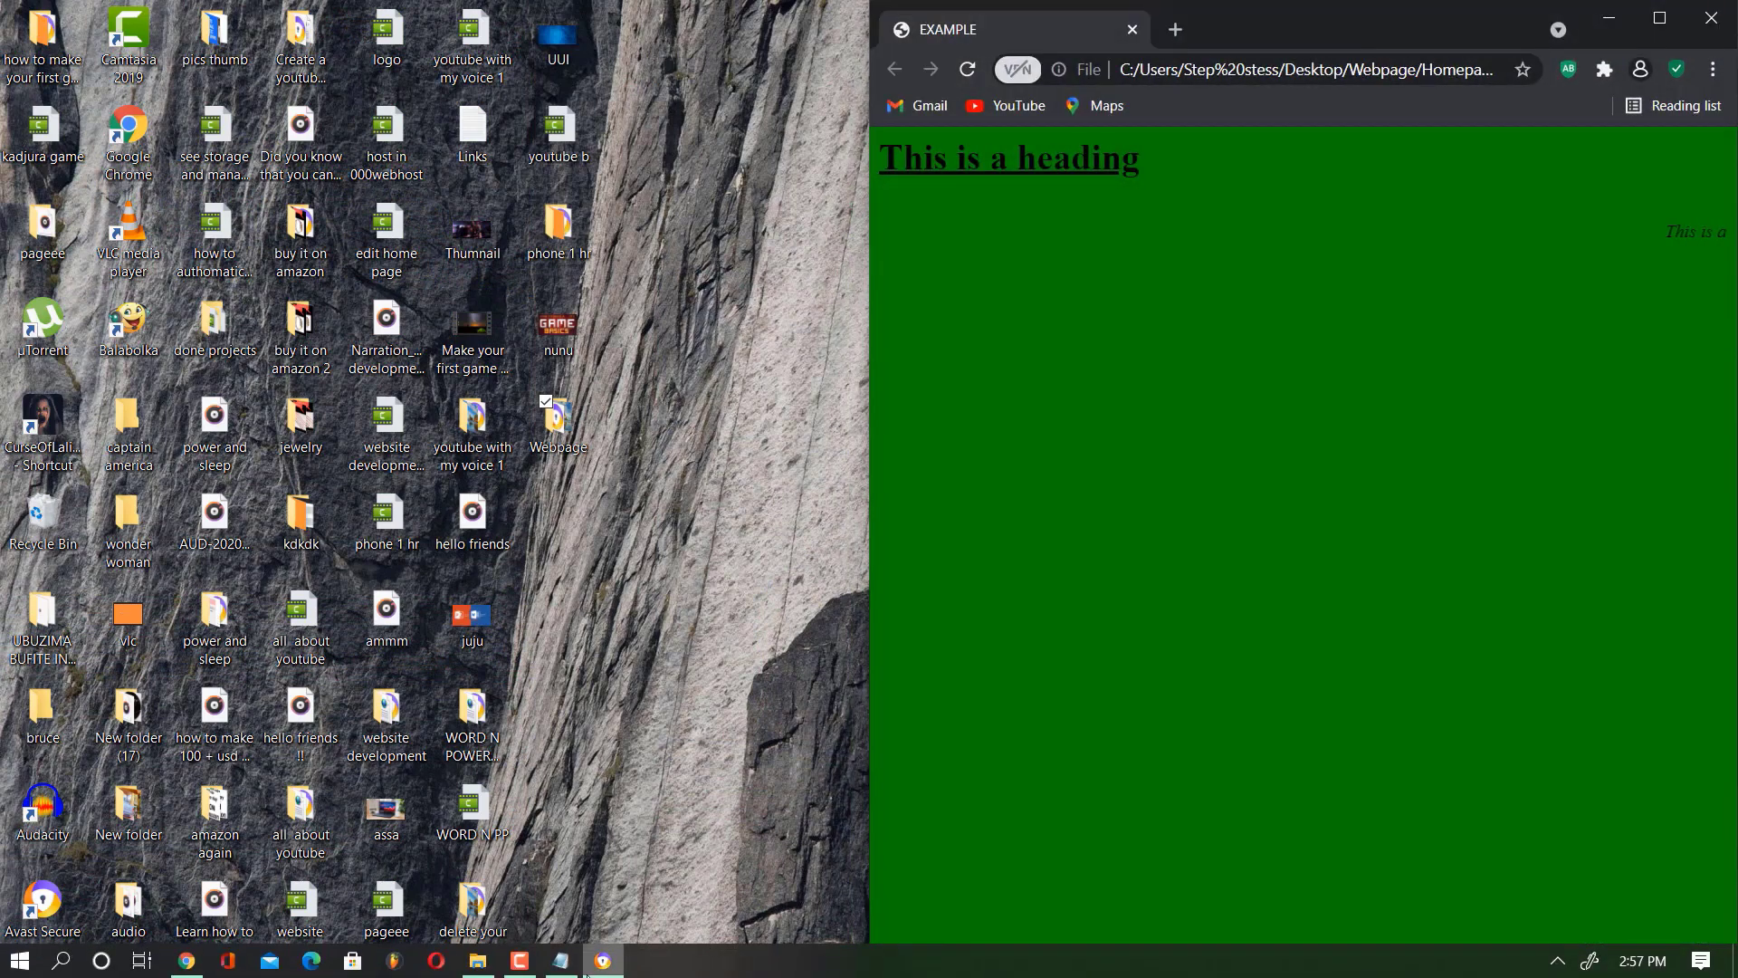
click(569, 967)
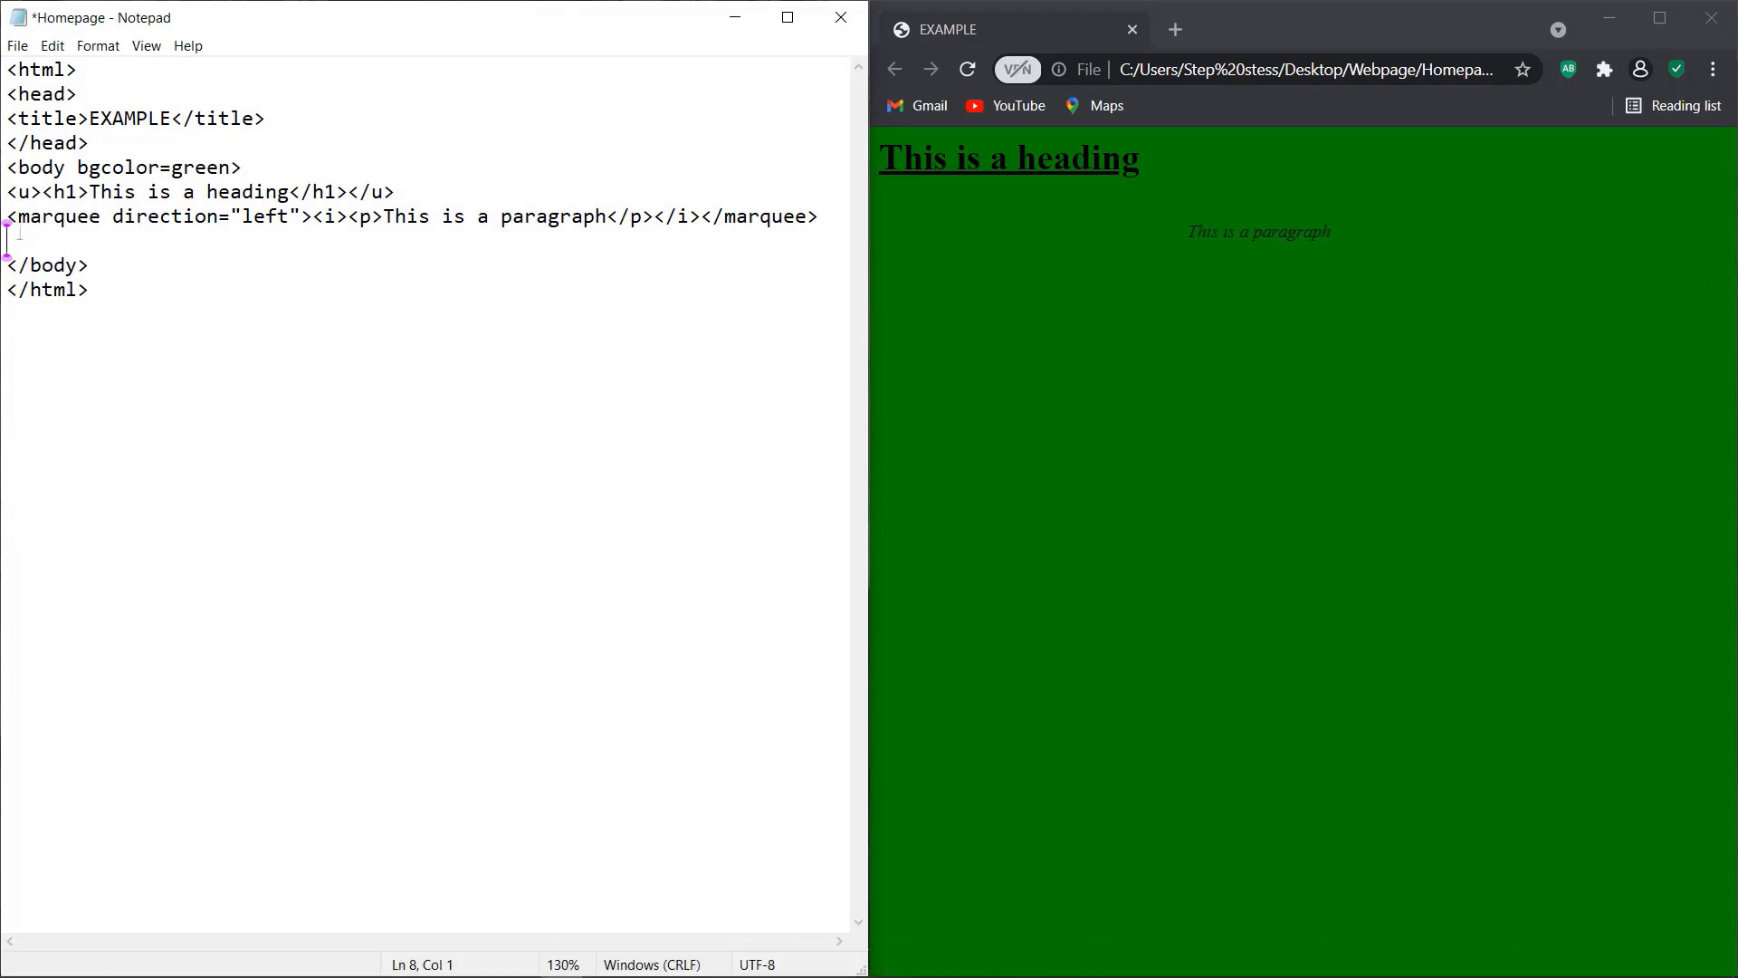
text(<im)
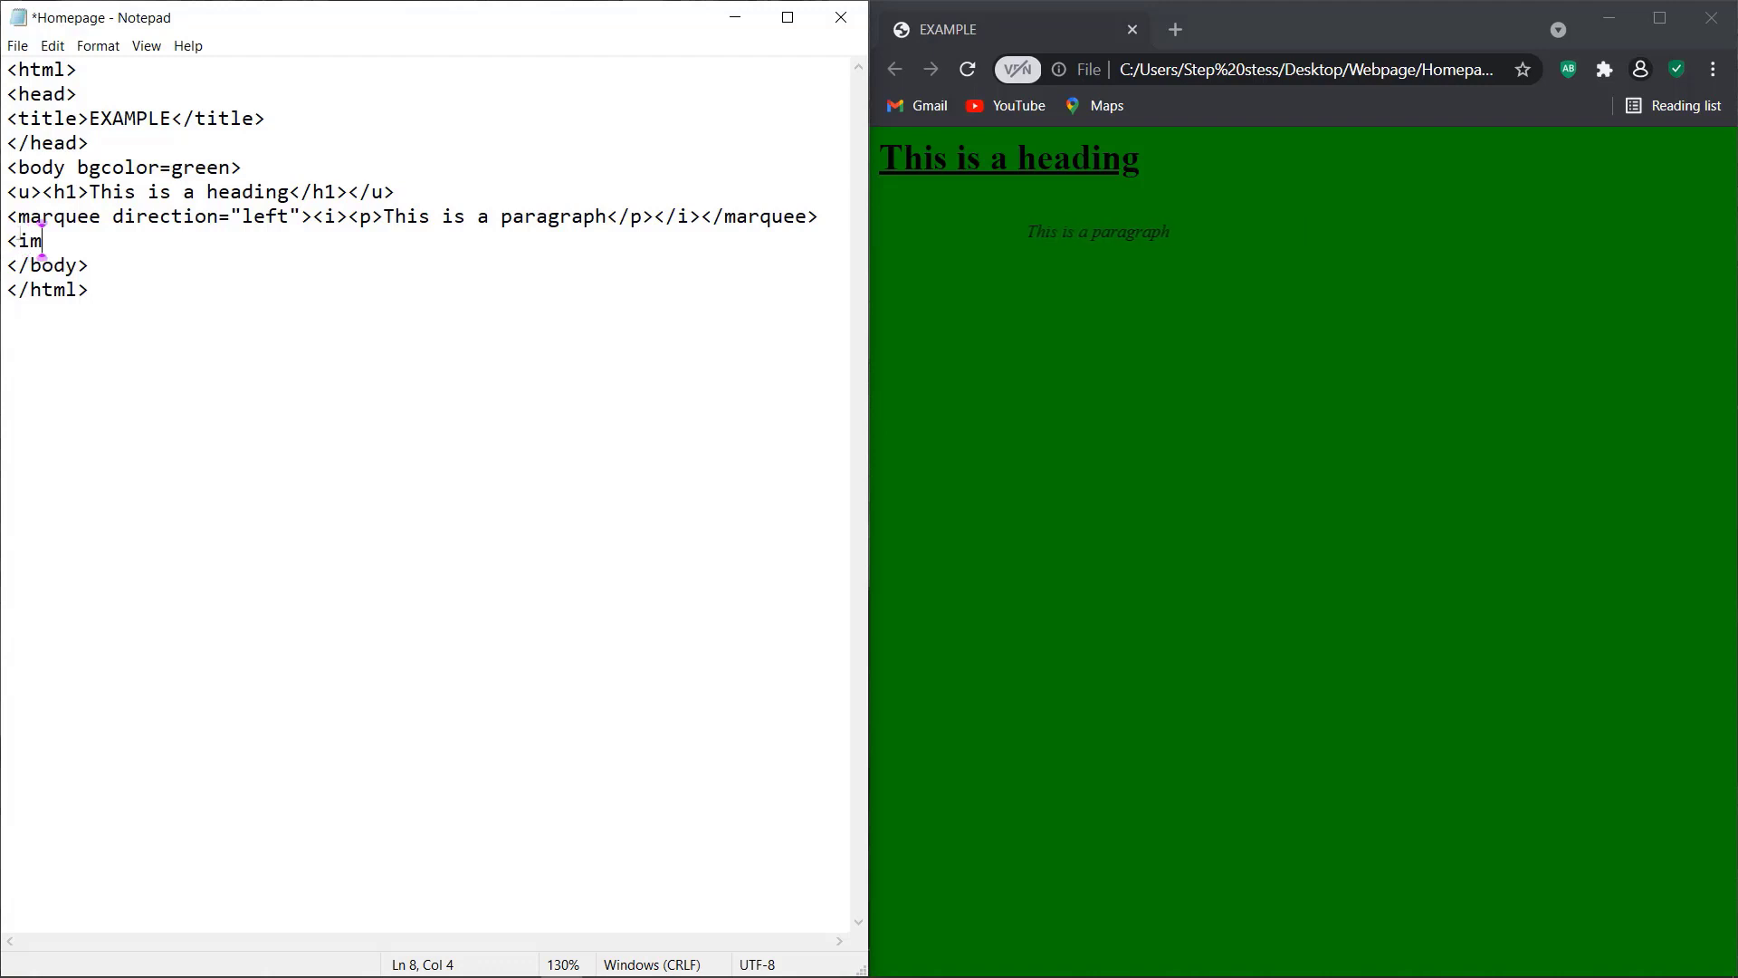
text(g sr)
key(BackSpace)
key(BackSpace)
text(s)
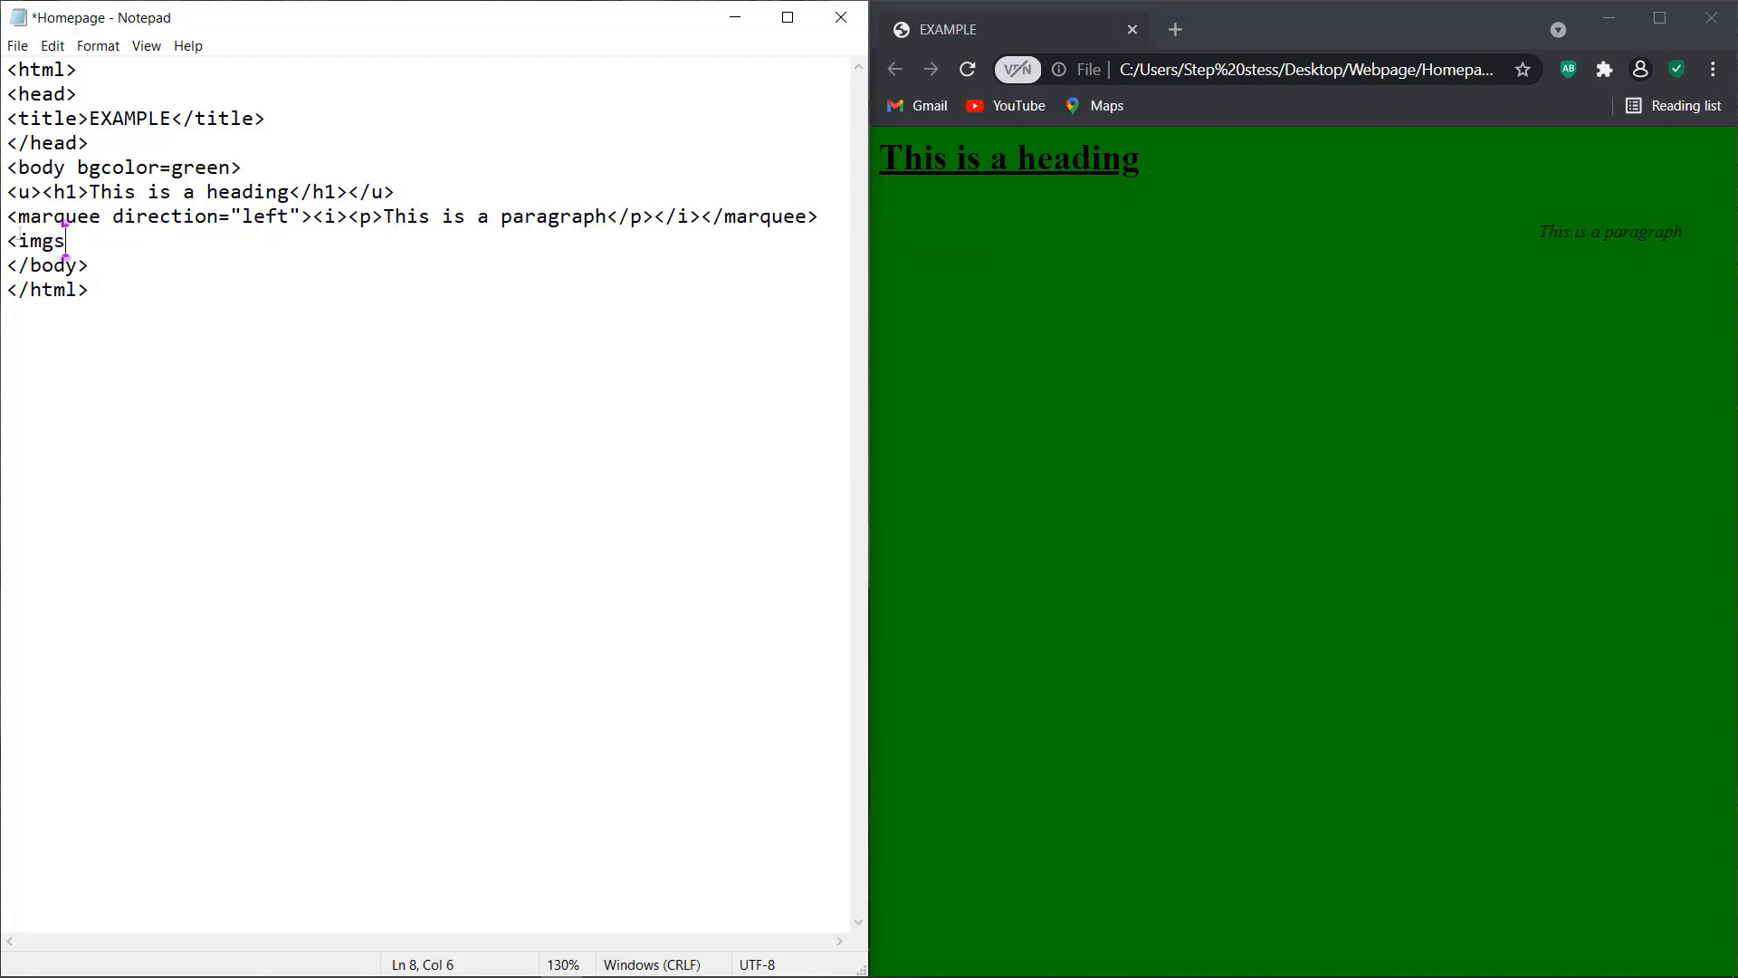
text(rc)
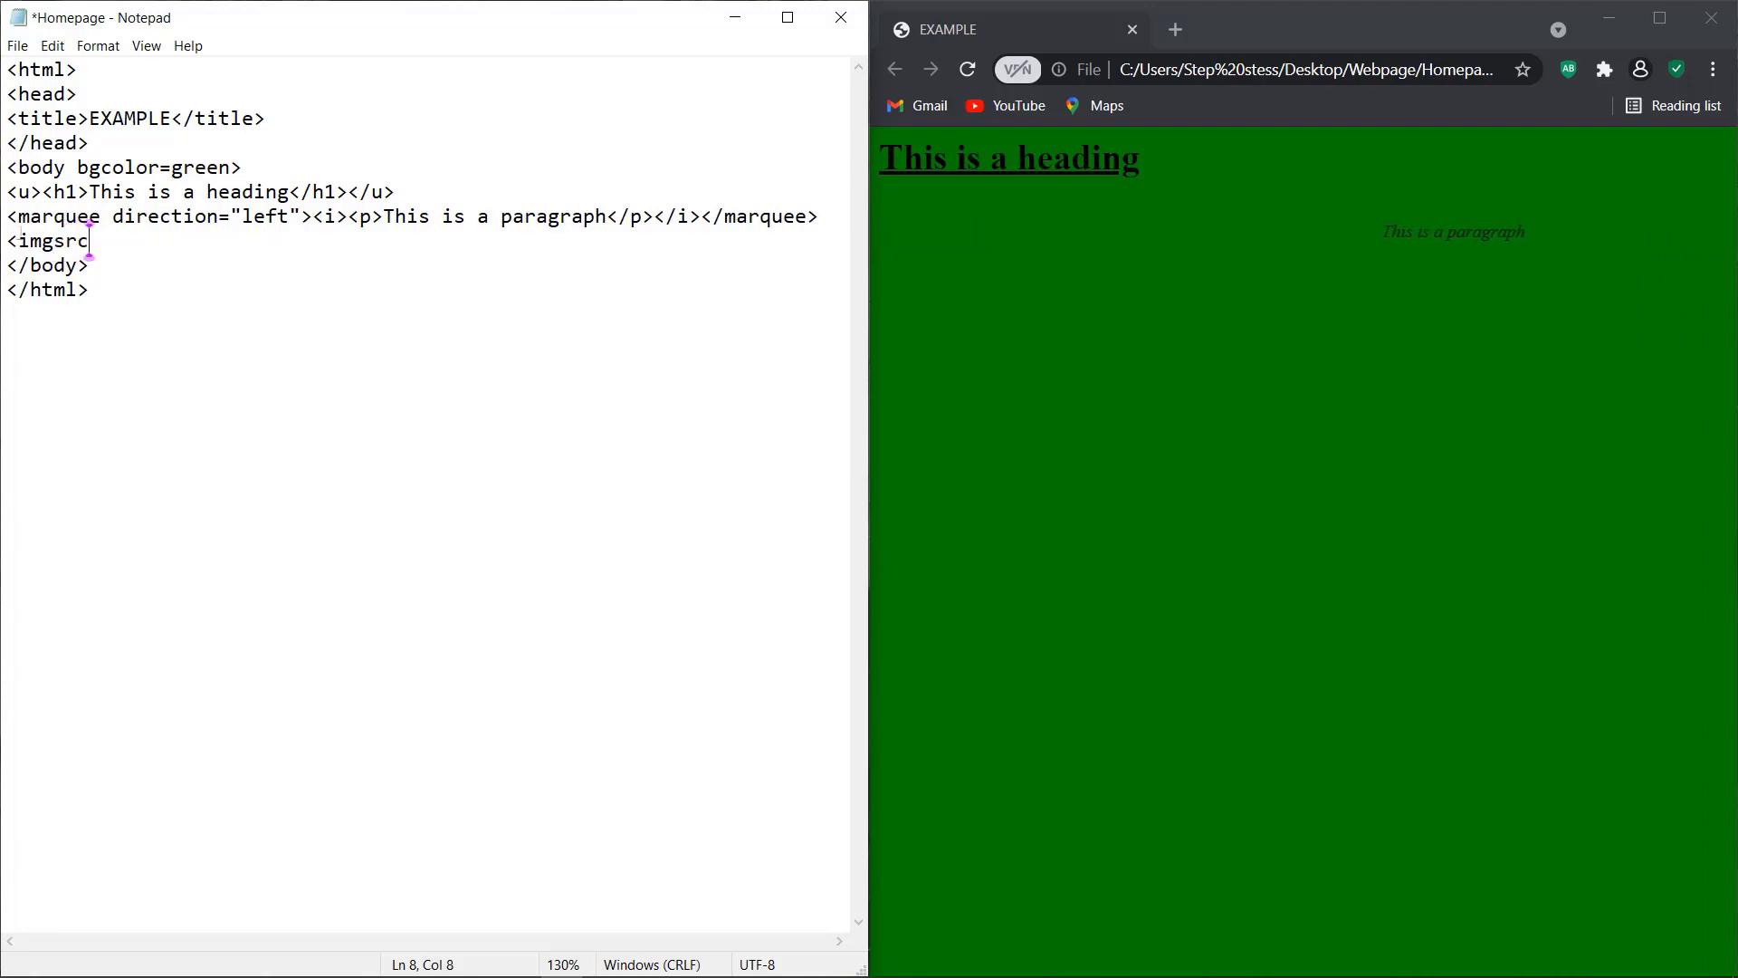
key(Left)
key(Left)
key(Left)
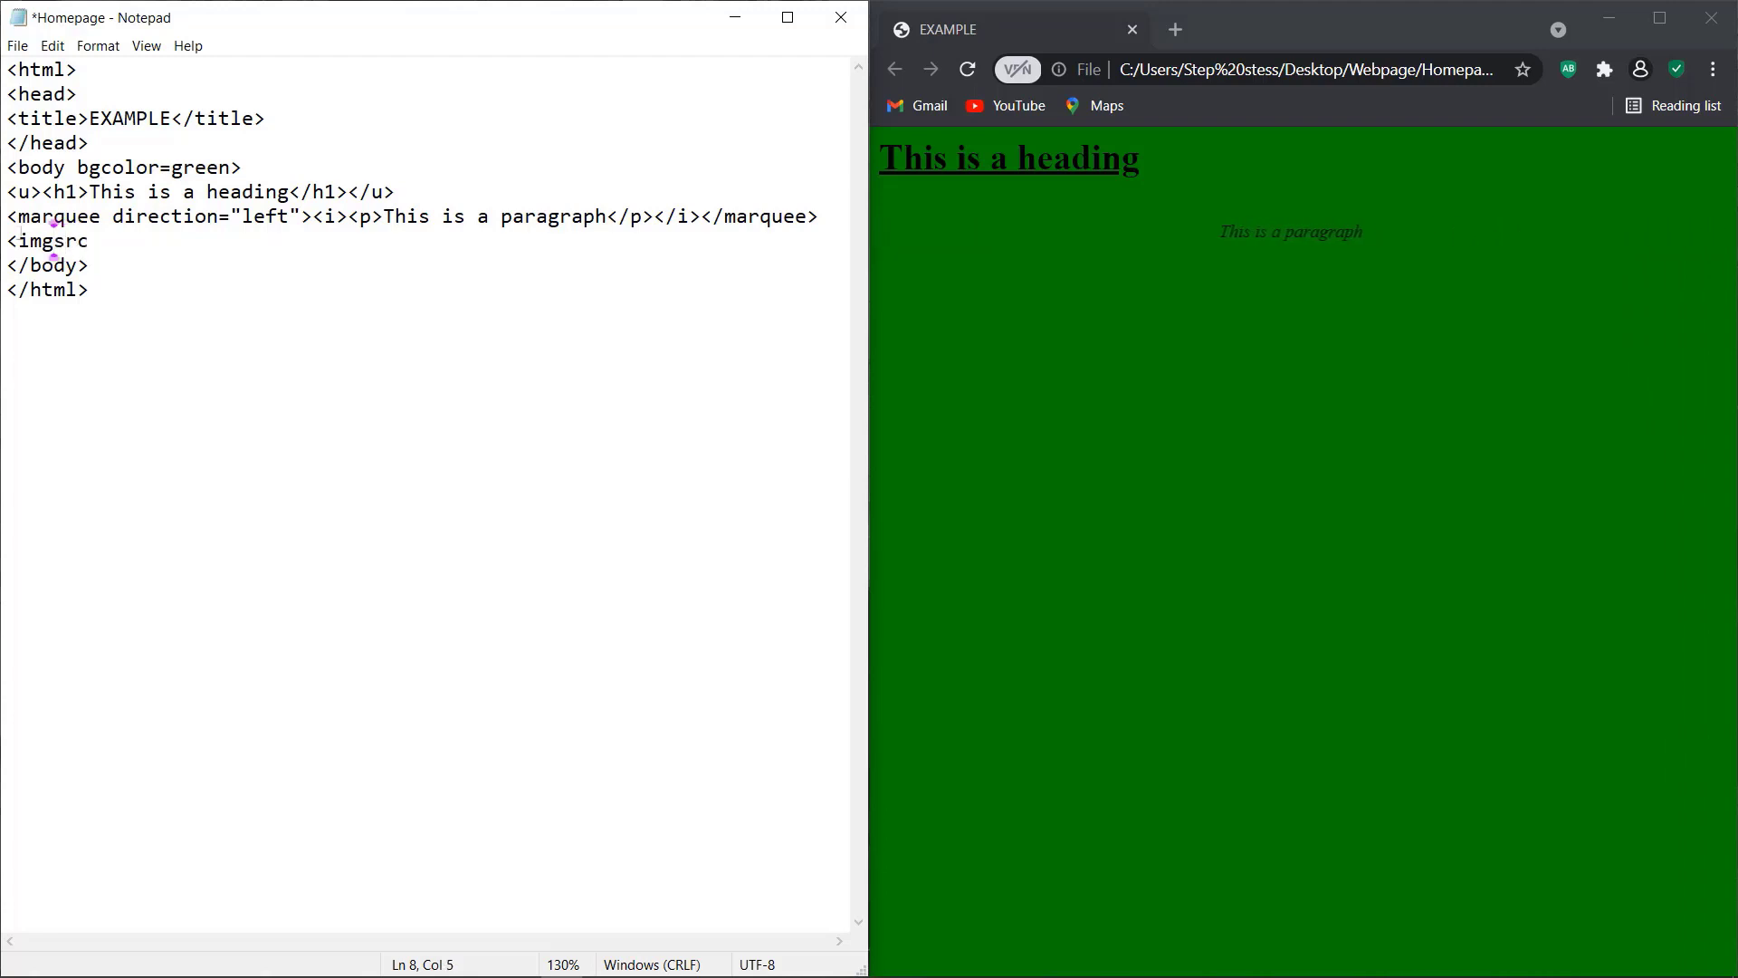
key(Right)
key(Right)
key(Right)
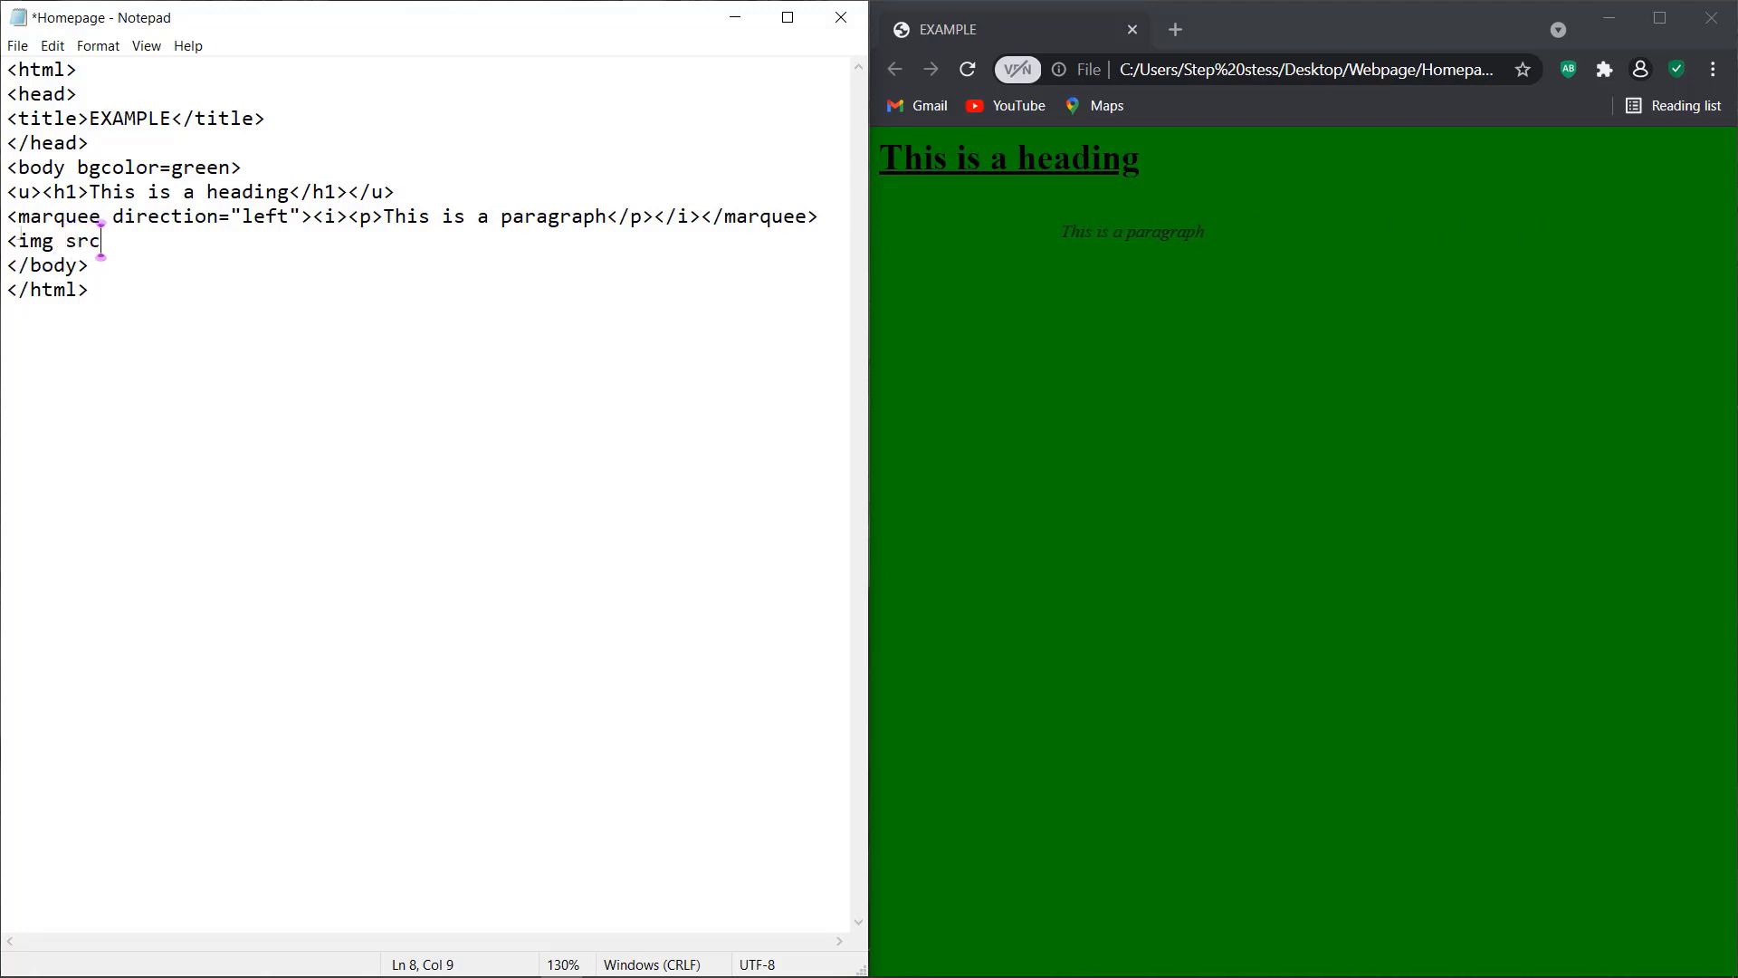
Set the image tag's src attribute to "rocks.jpg"
text(="")
text(ro)
text(ck)
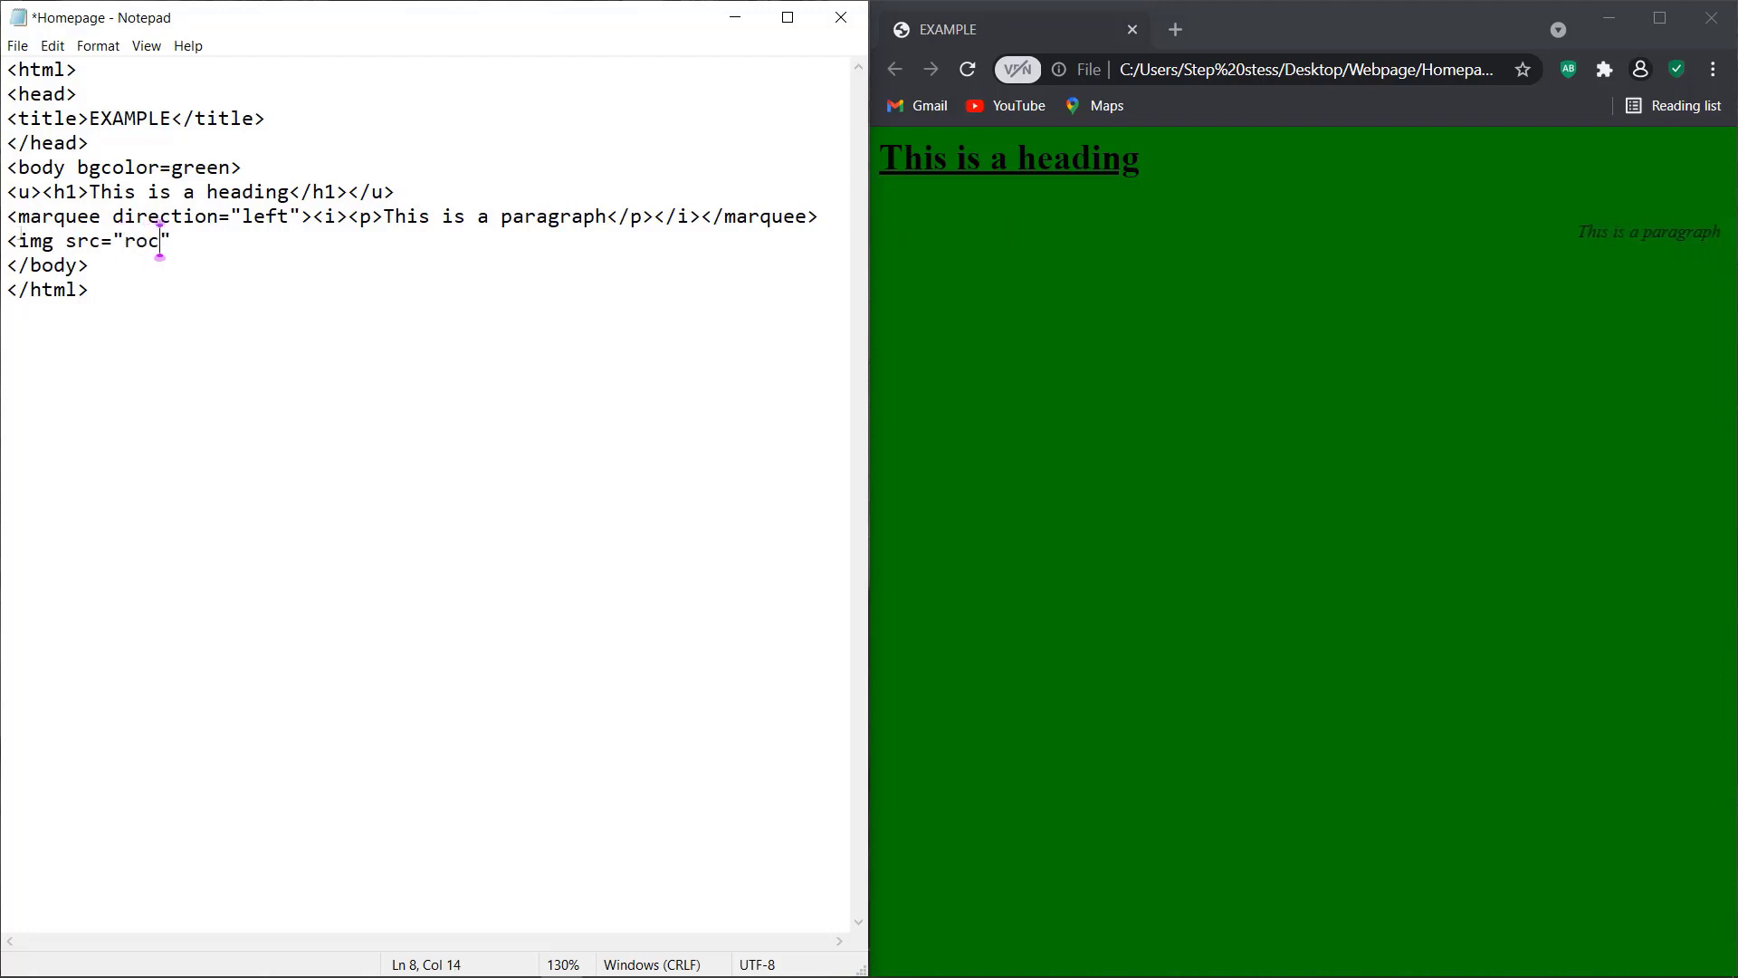
text(s.)
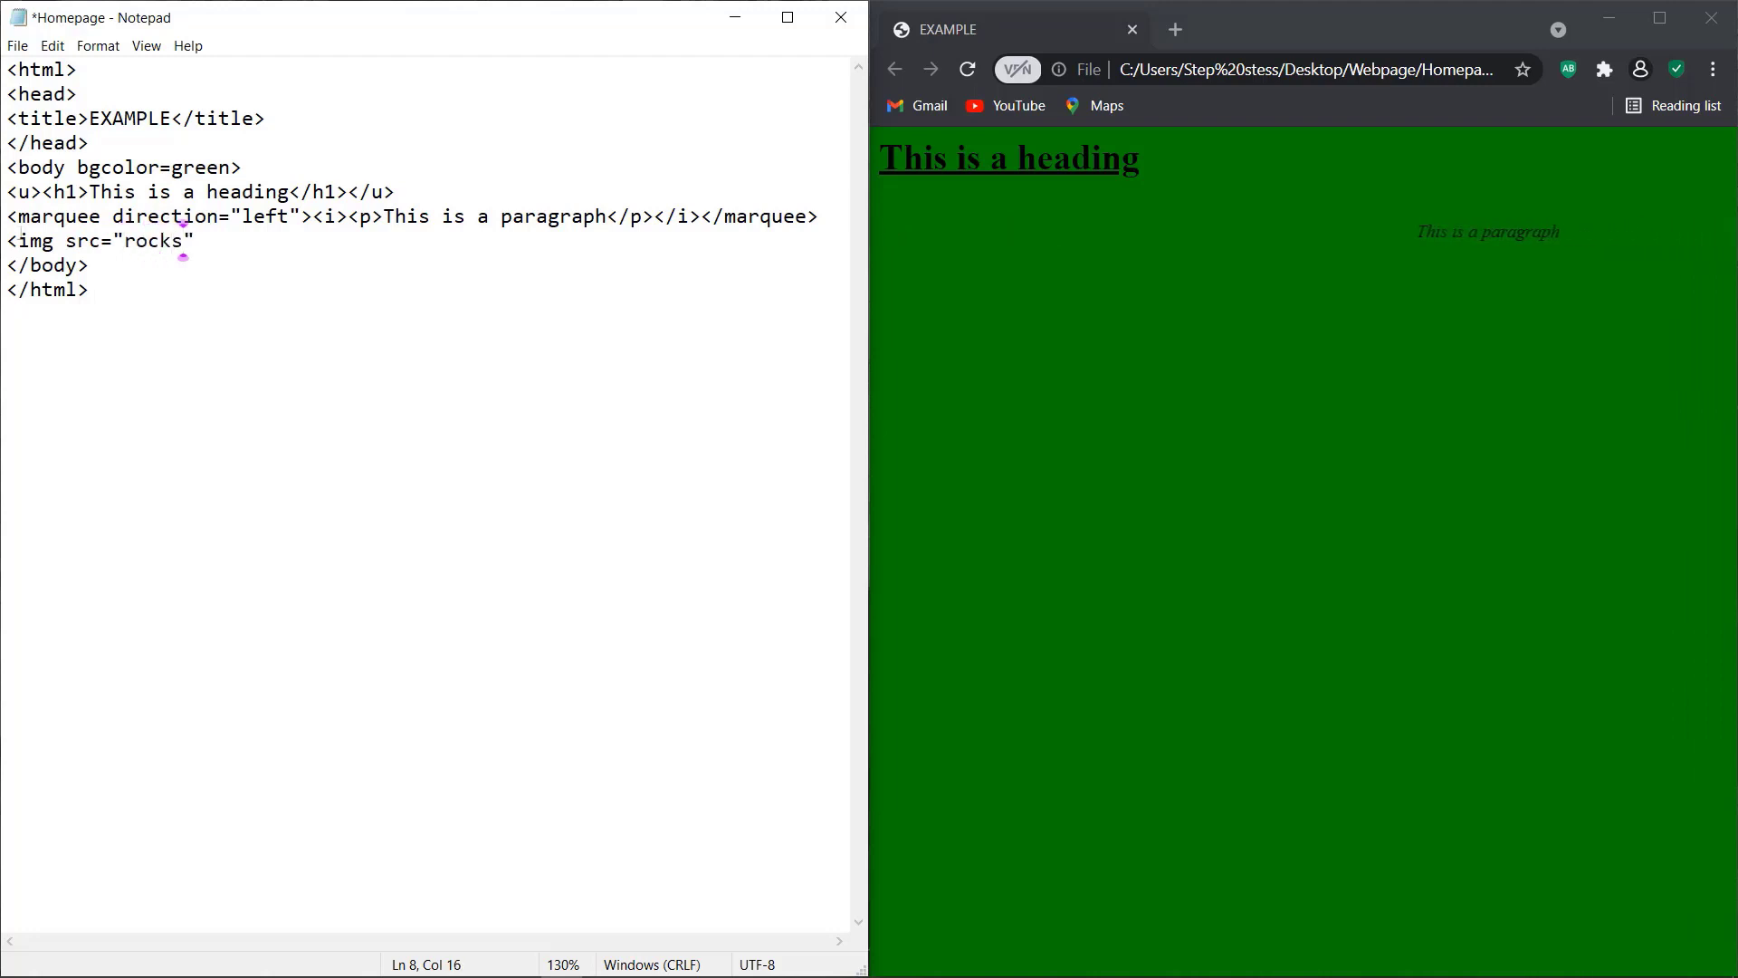
text(jpg)
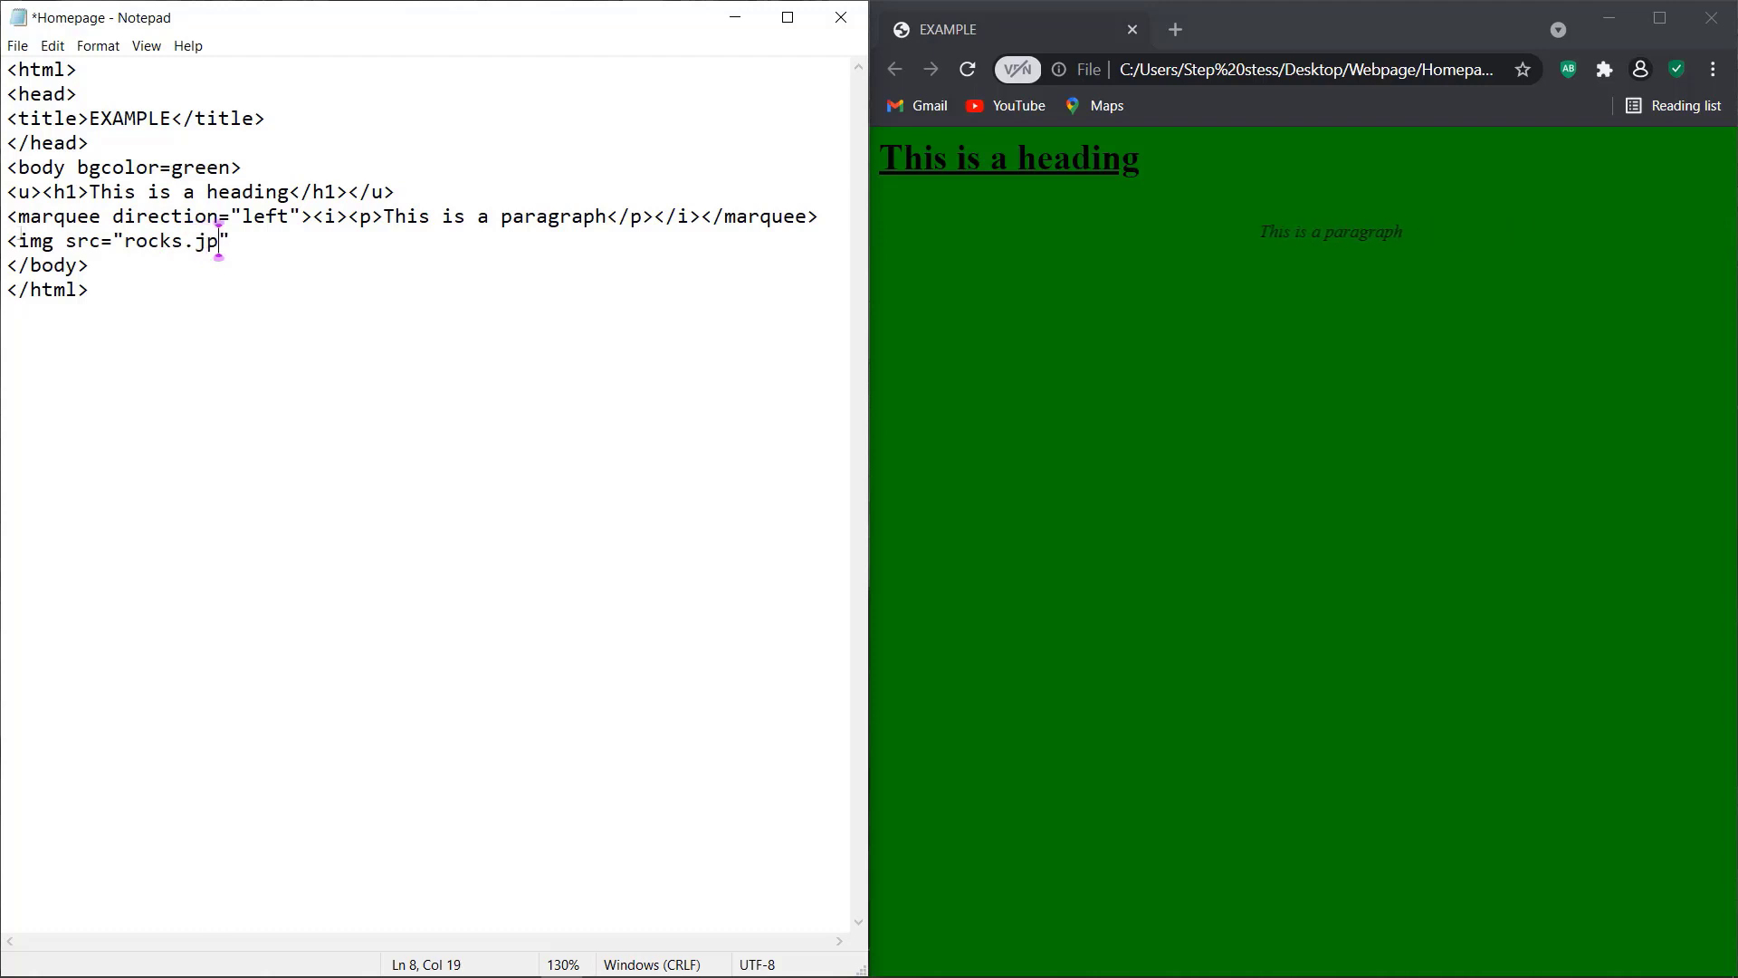
Add the attribute width="50%" after the source in the image tag
key(Right)
text(wid)
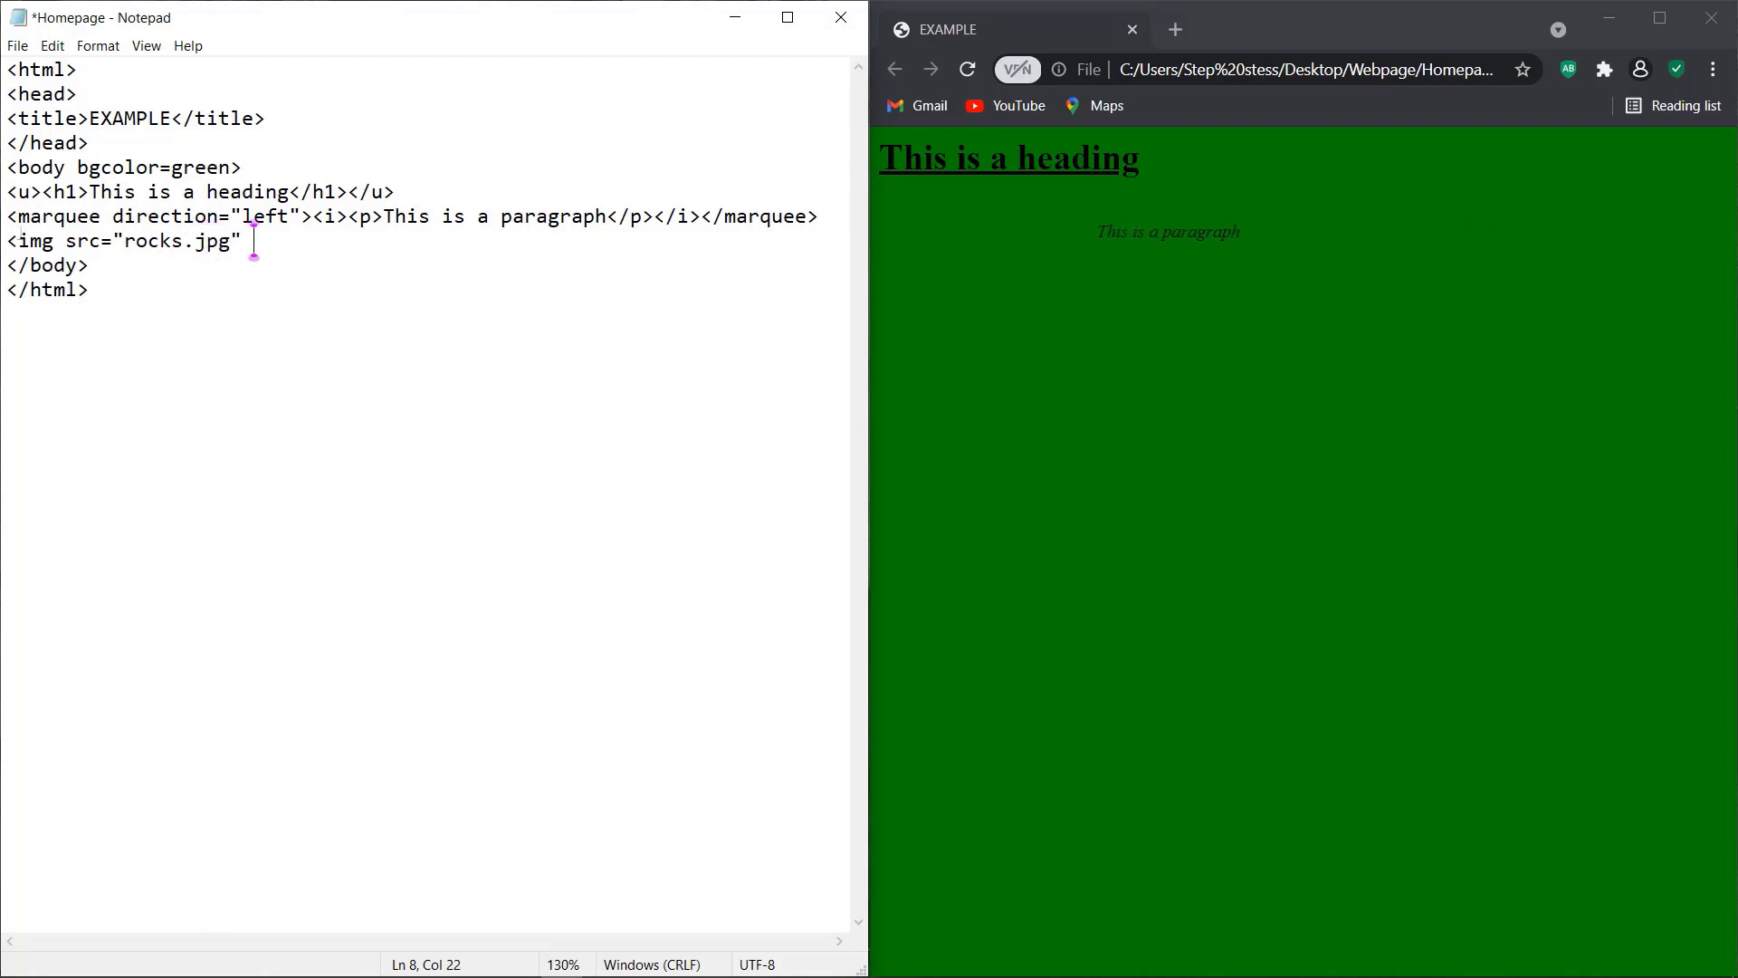
text(th=)
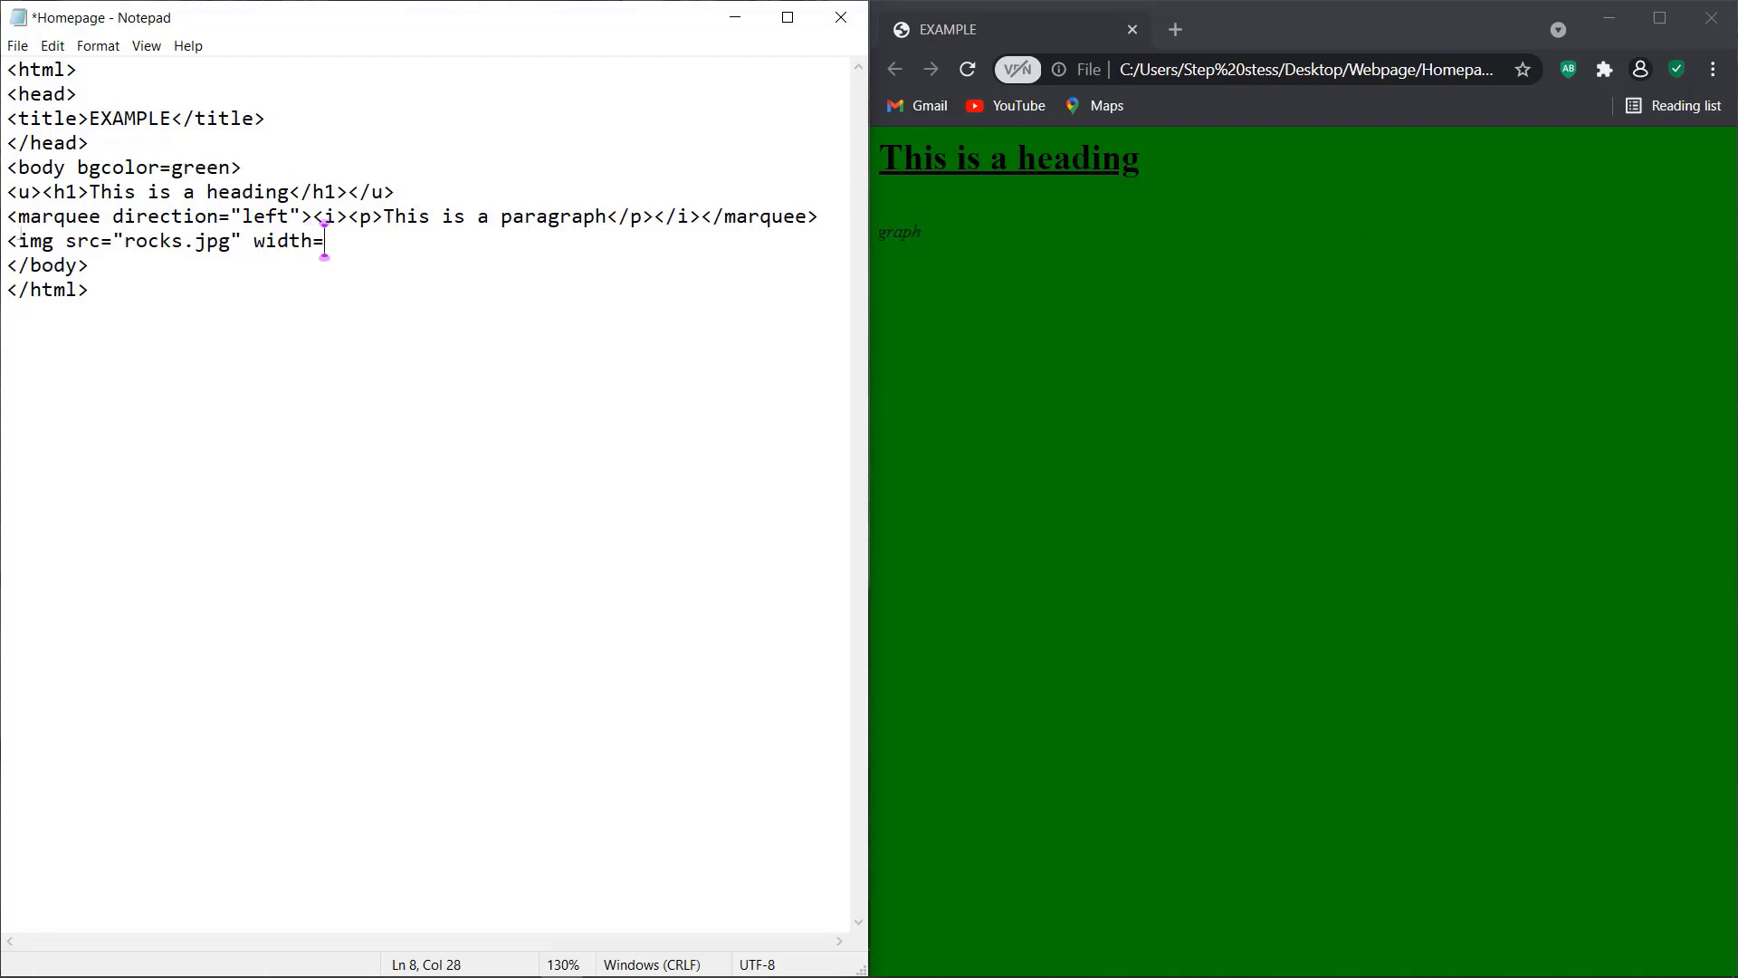
text("")
key(Left)
text(50%)
Add the attribute height="50%" after the width in the image tag
click(383, 240)
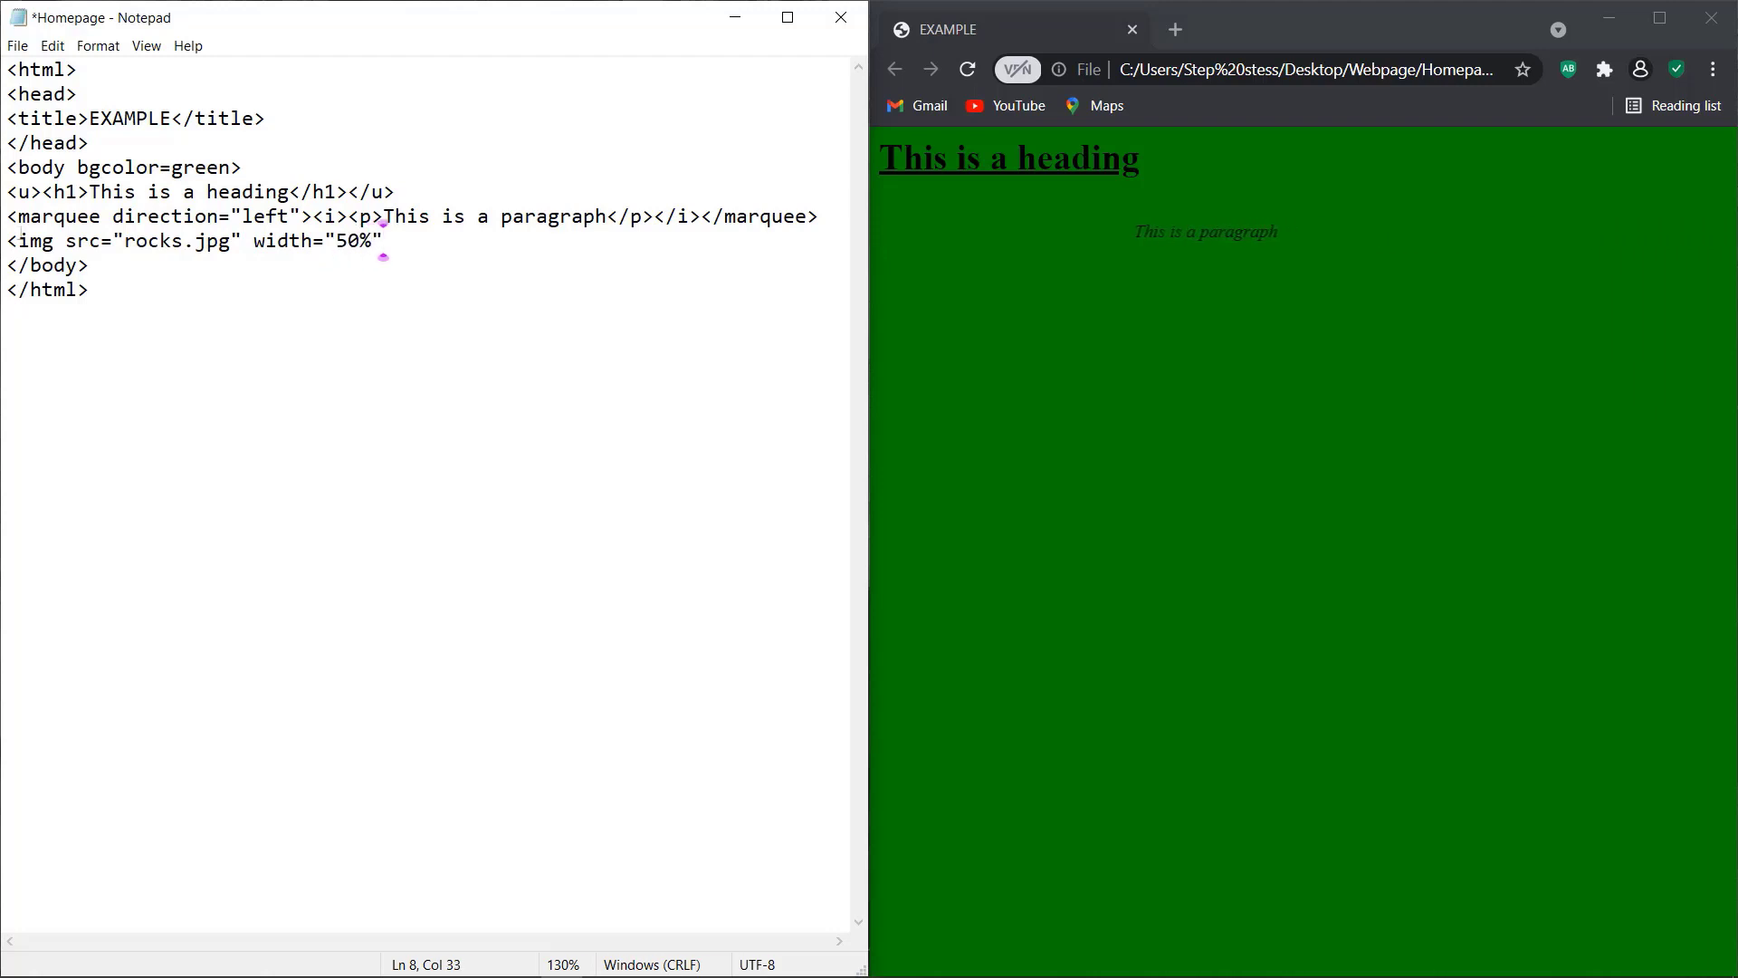
text(he)
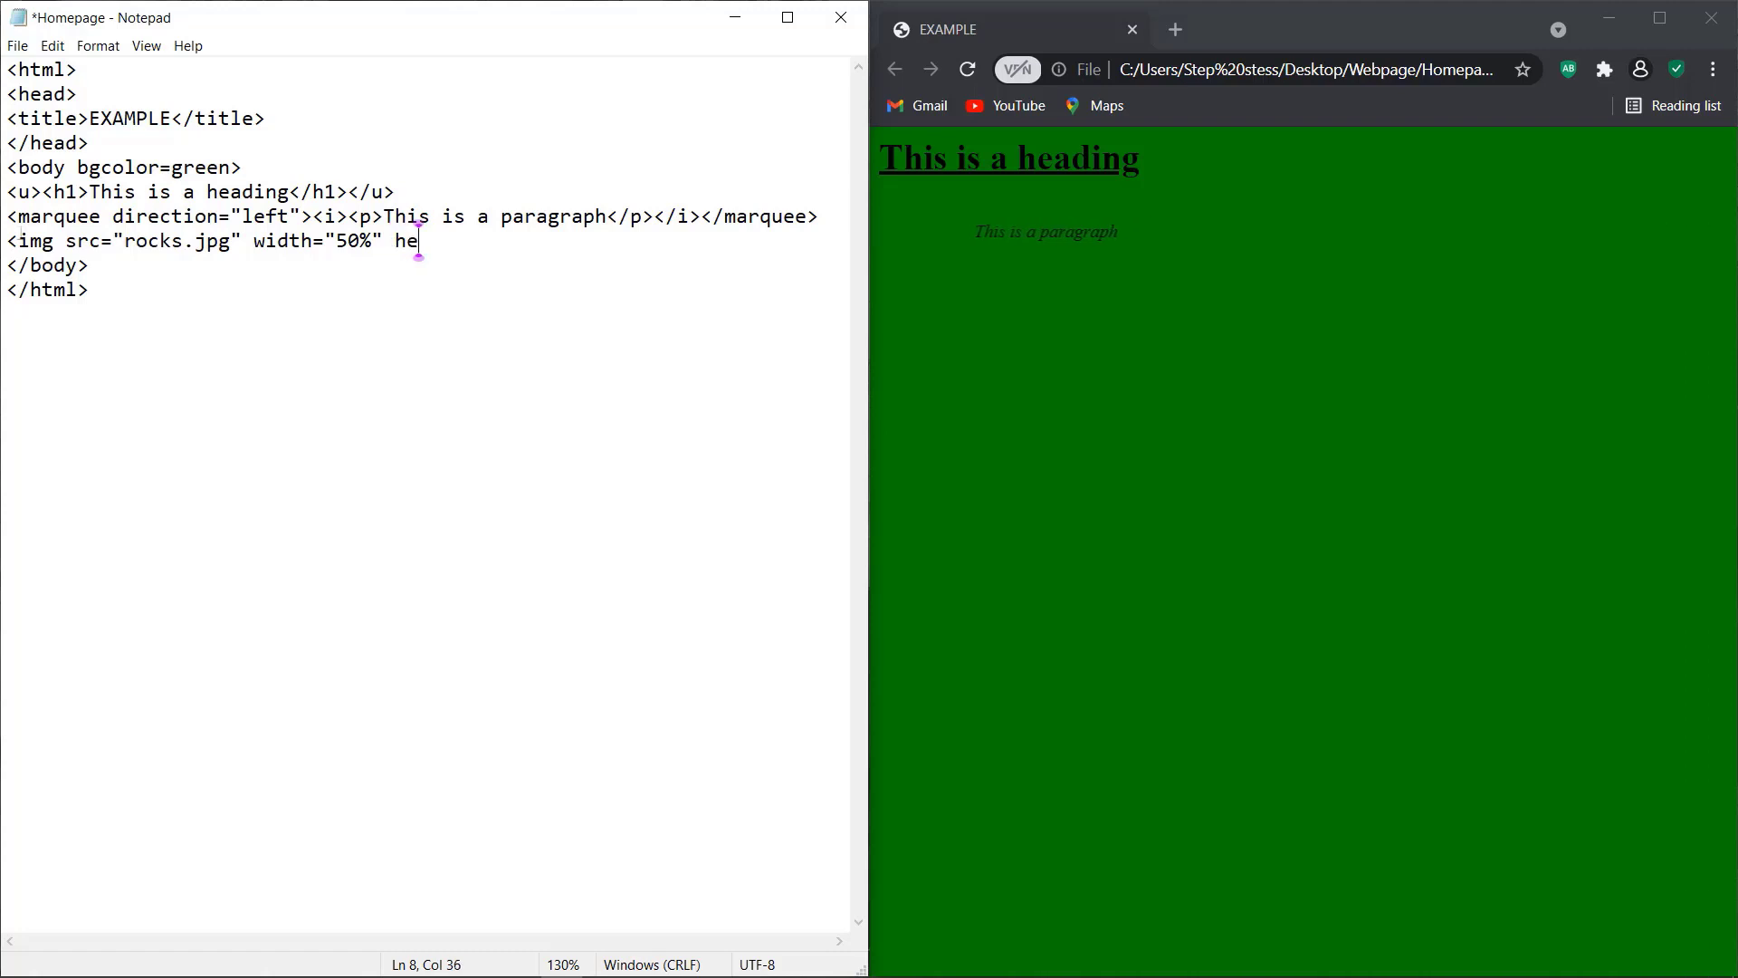
text(ight)
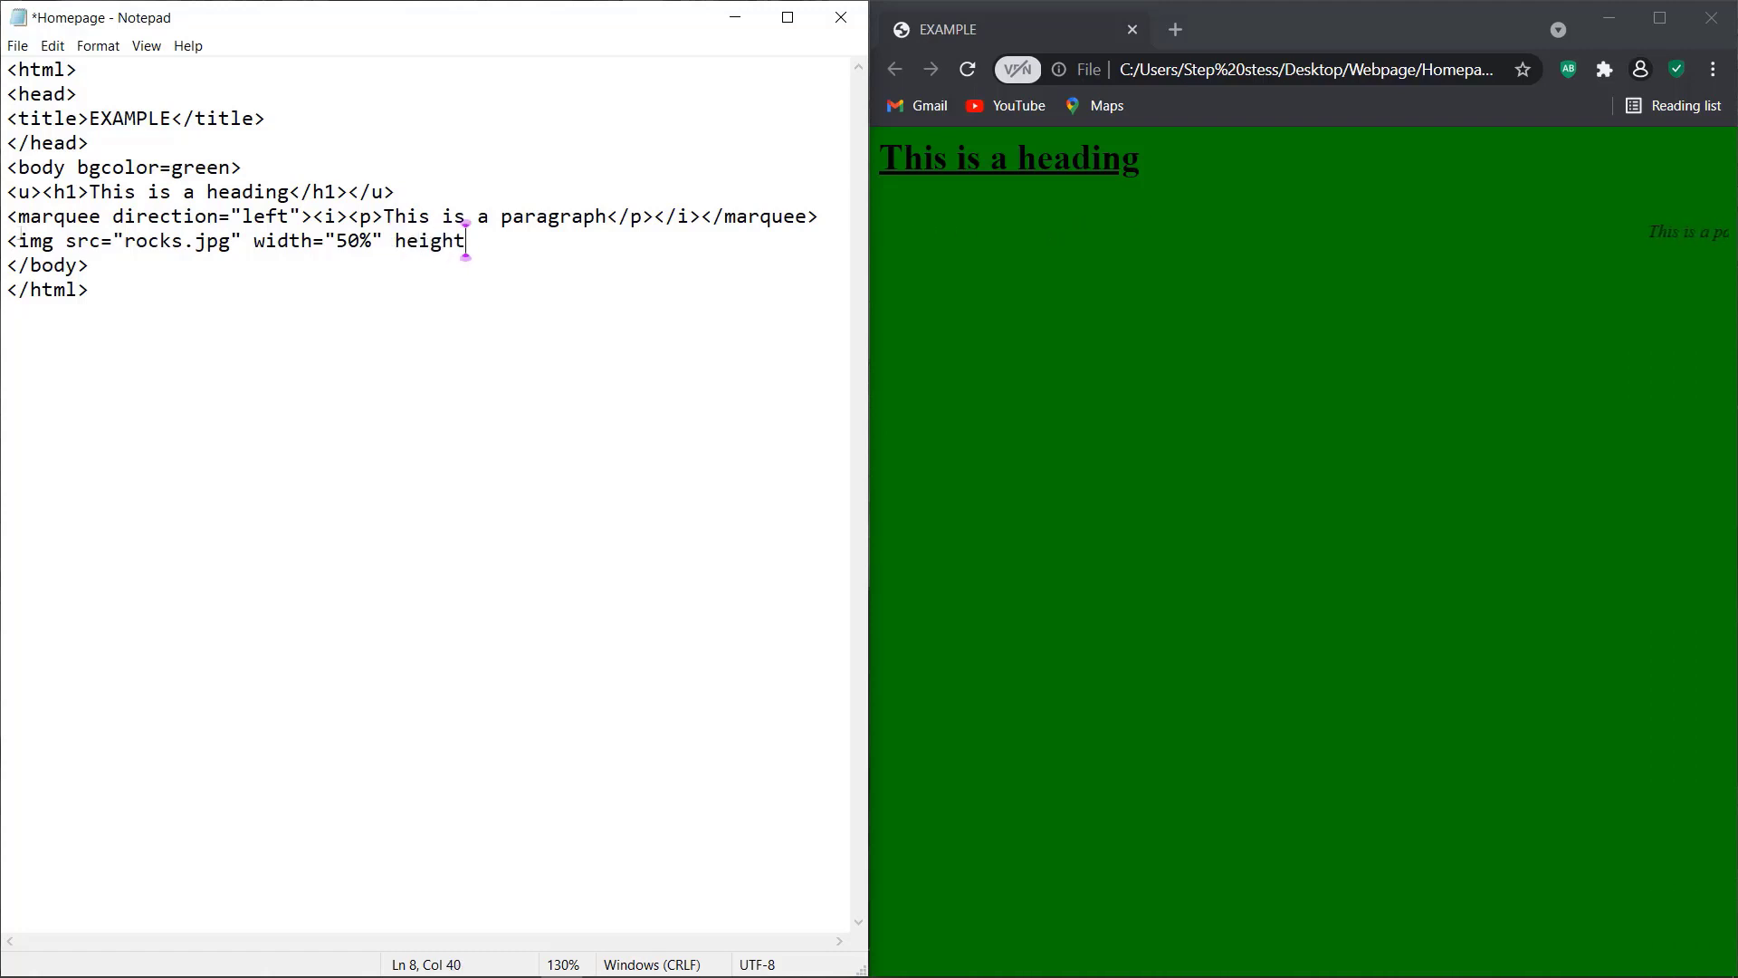
text(="")
key(Left)
text(50)
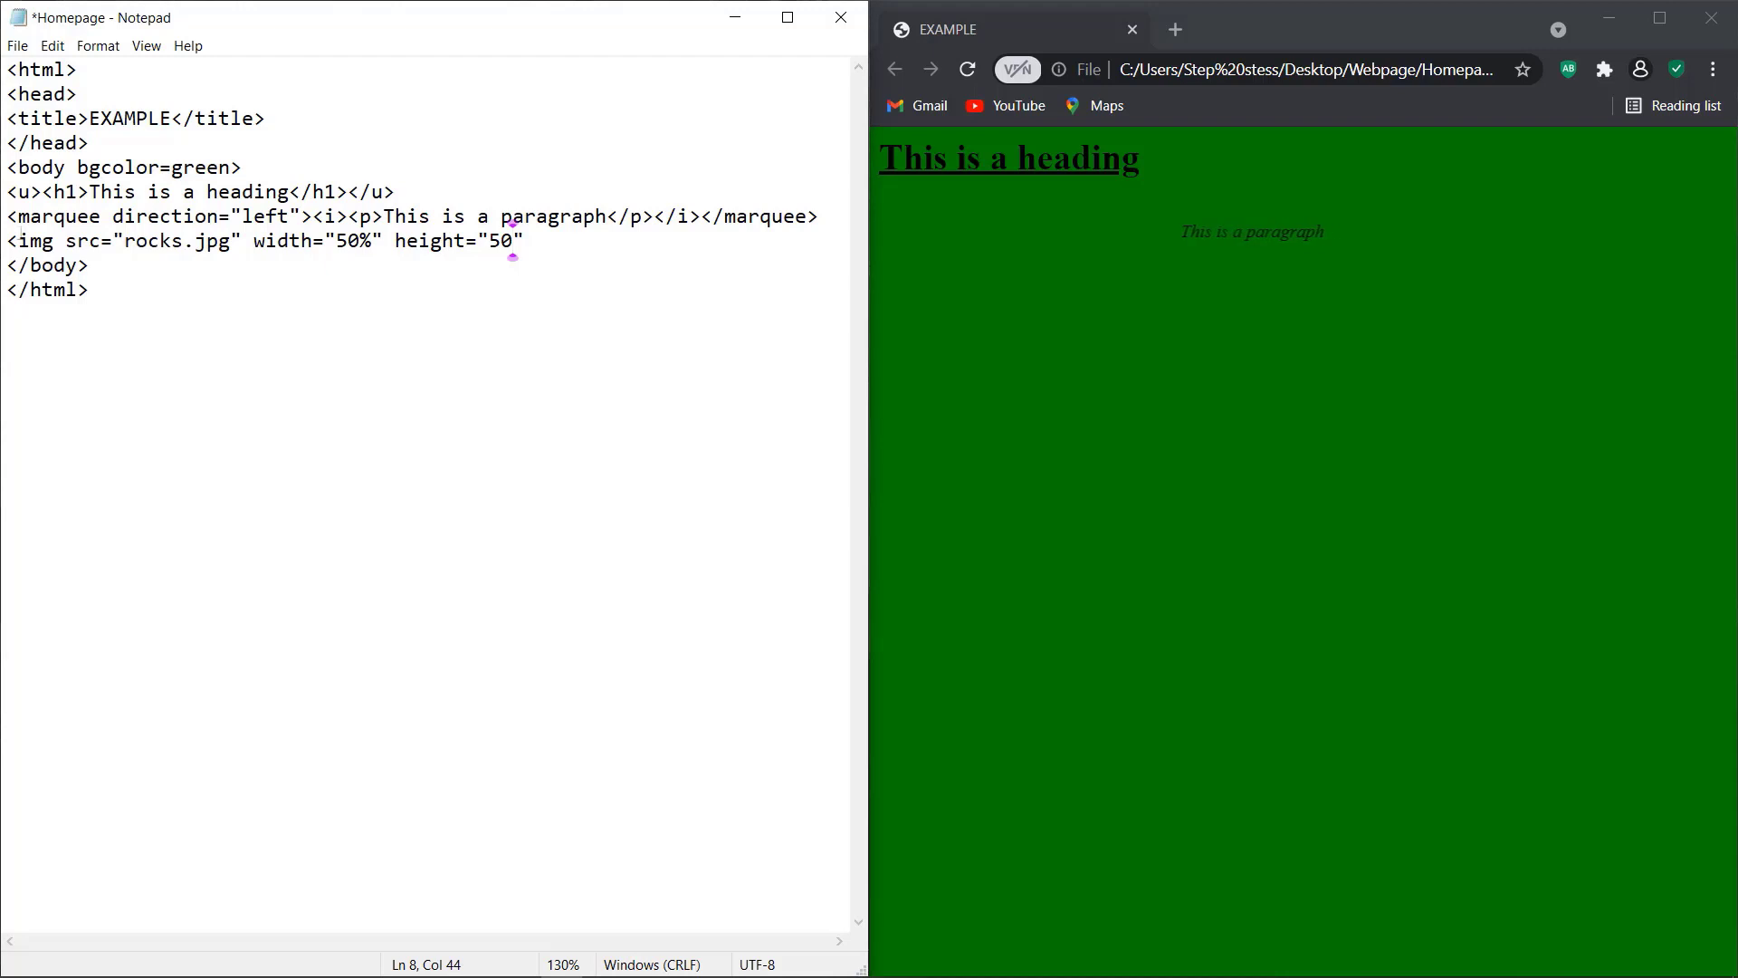
text(%)
key(Right)
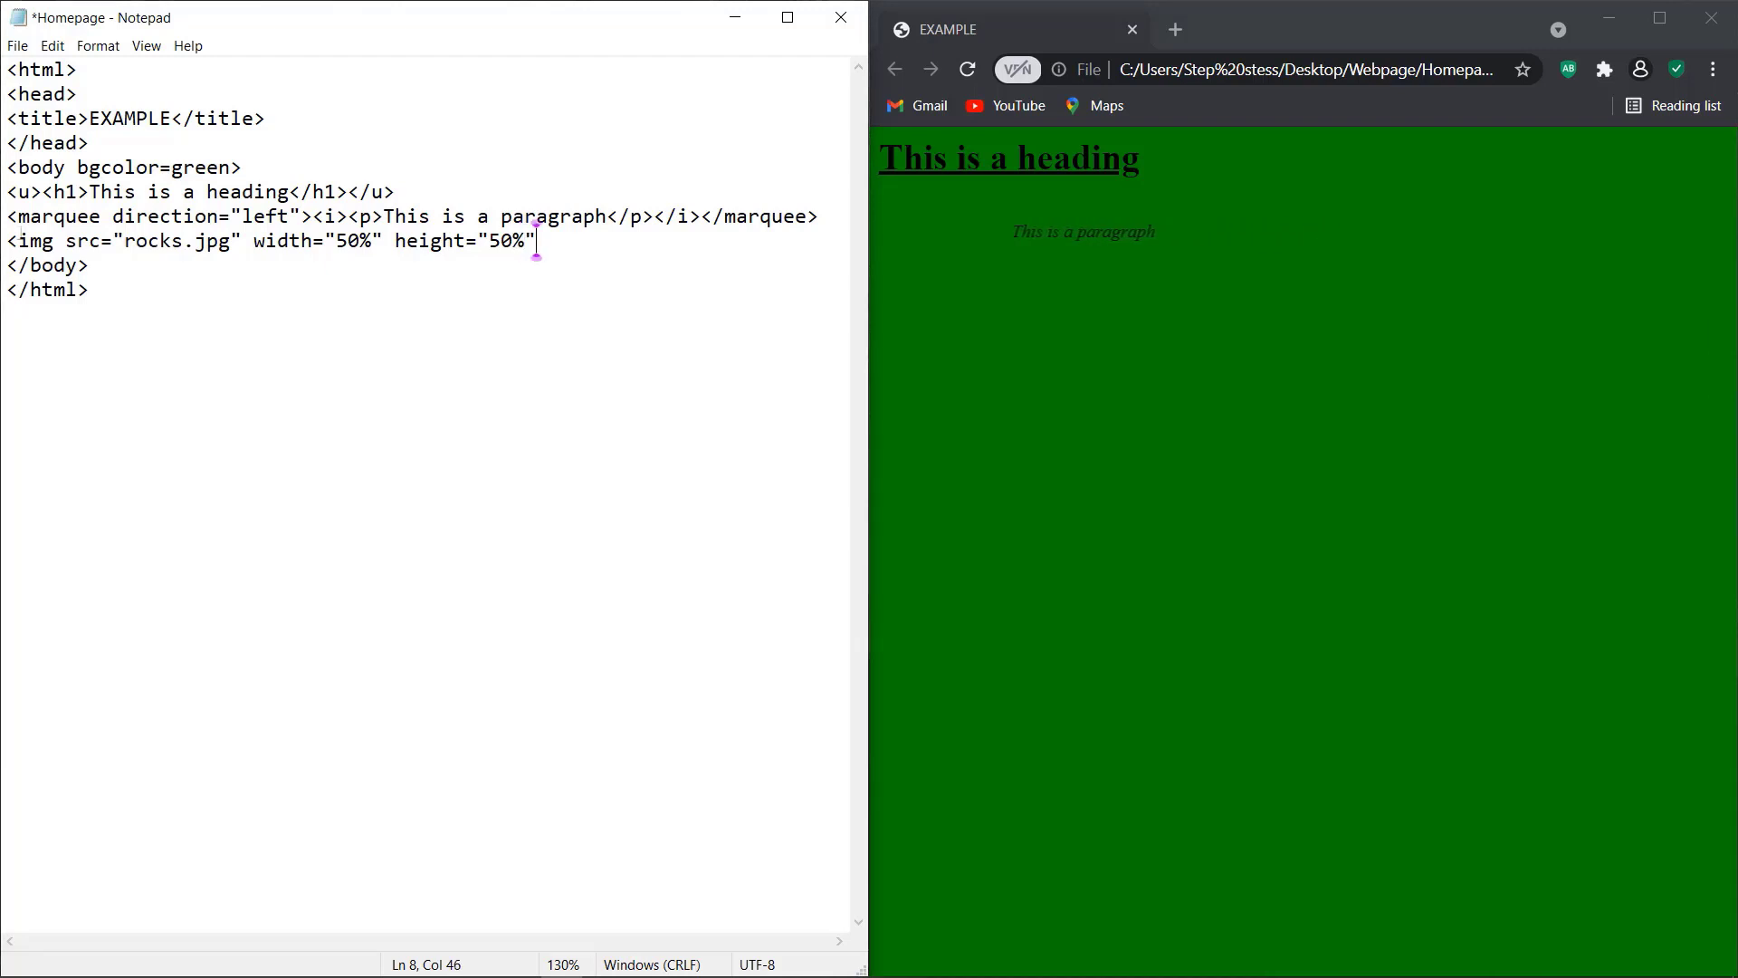
Close the image tag with >, save the file and reload the page in the browser
text(>)
key(ctrl+s)
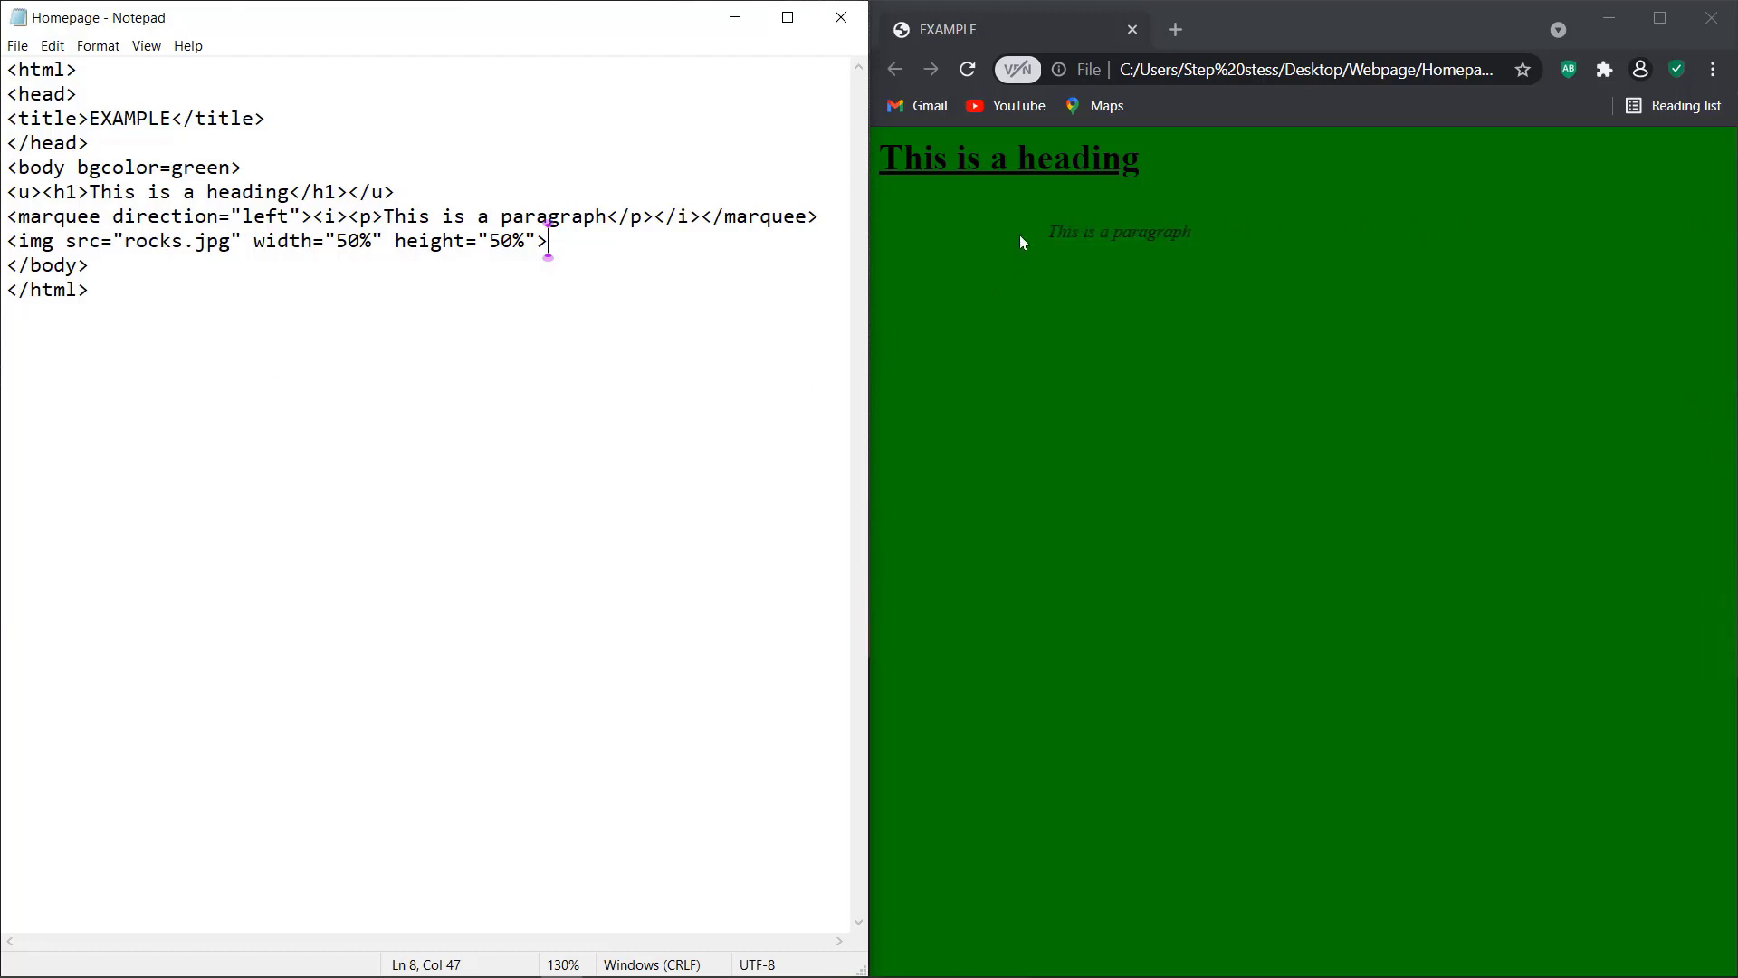
click(970, 77)
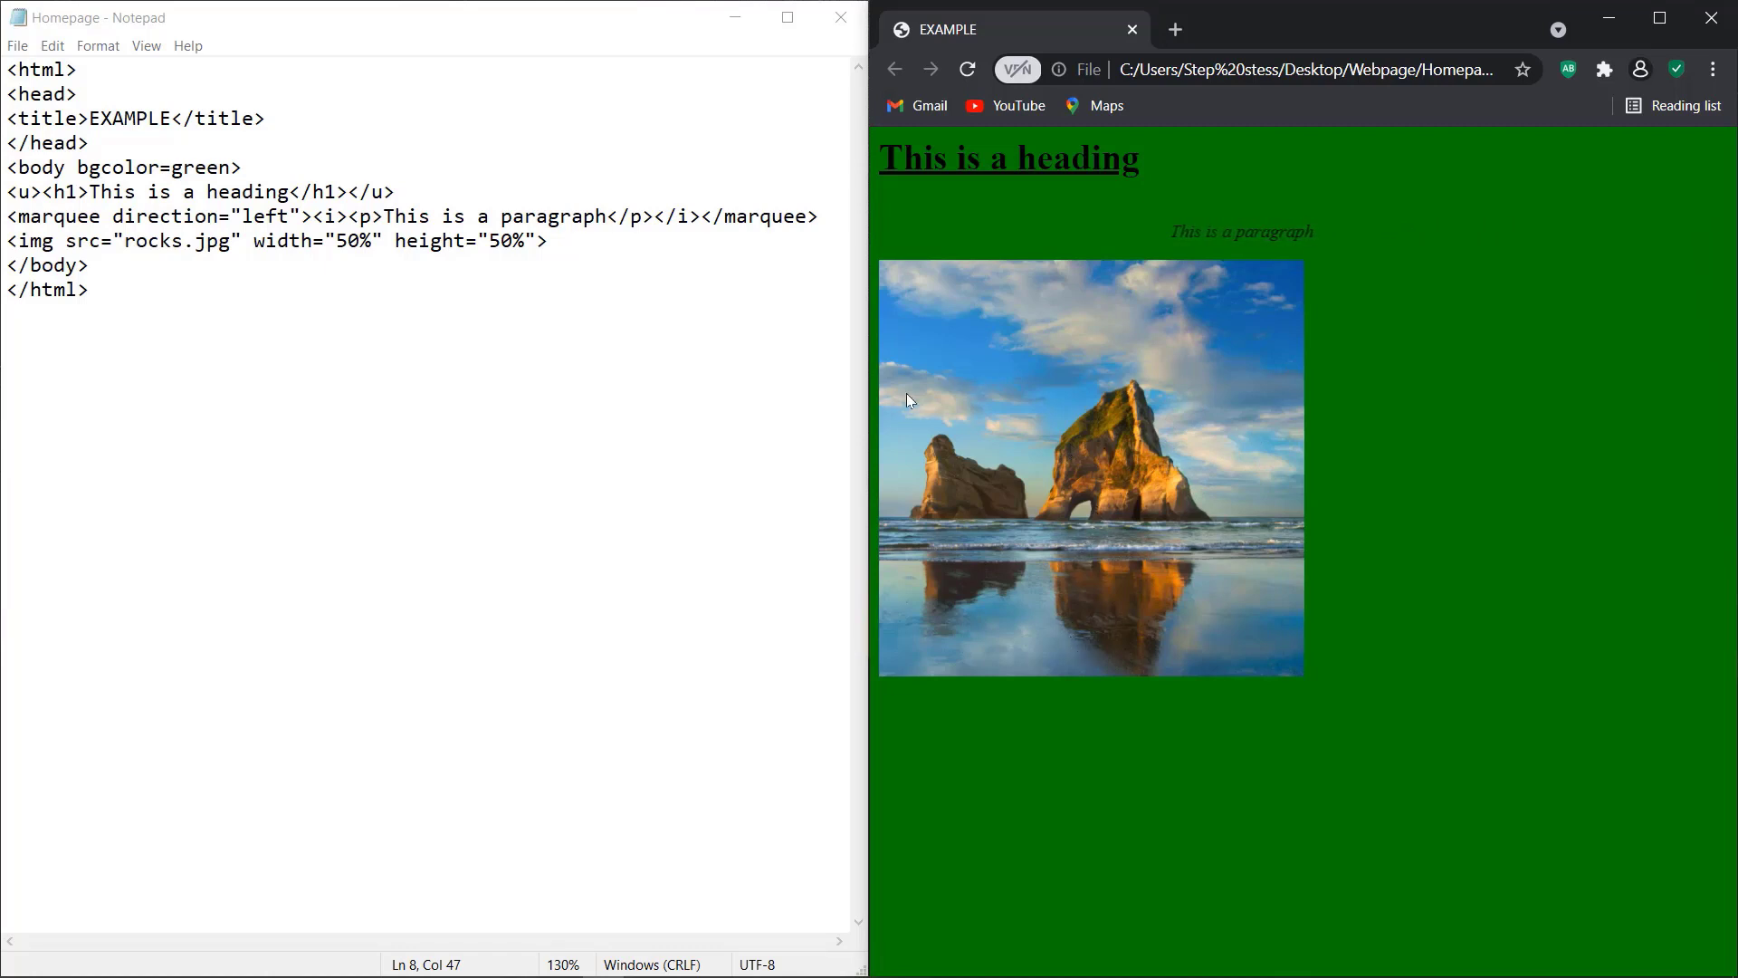
Add an empty line below the image tag and begin a <marquee tag directly in front of the image tag
click(562, 245)
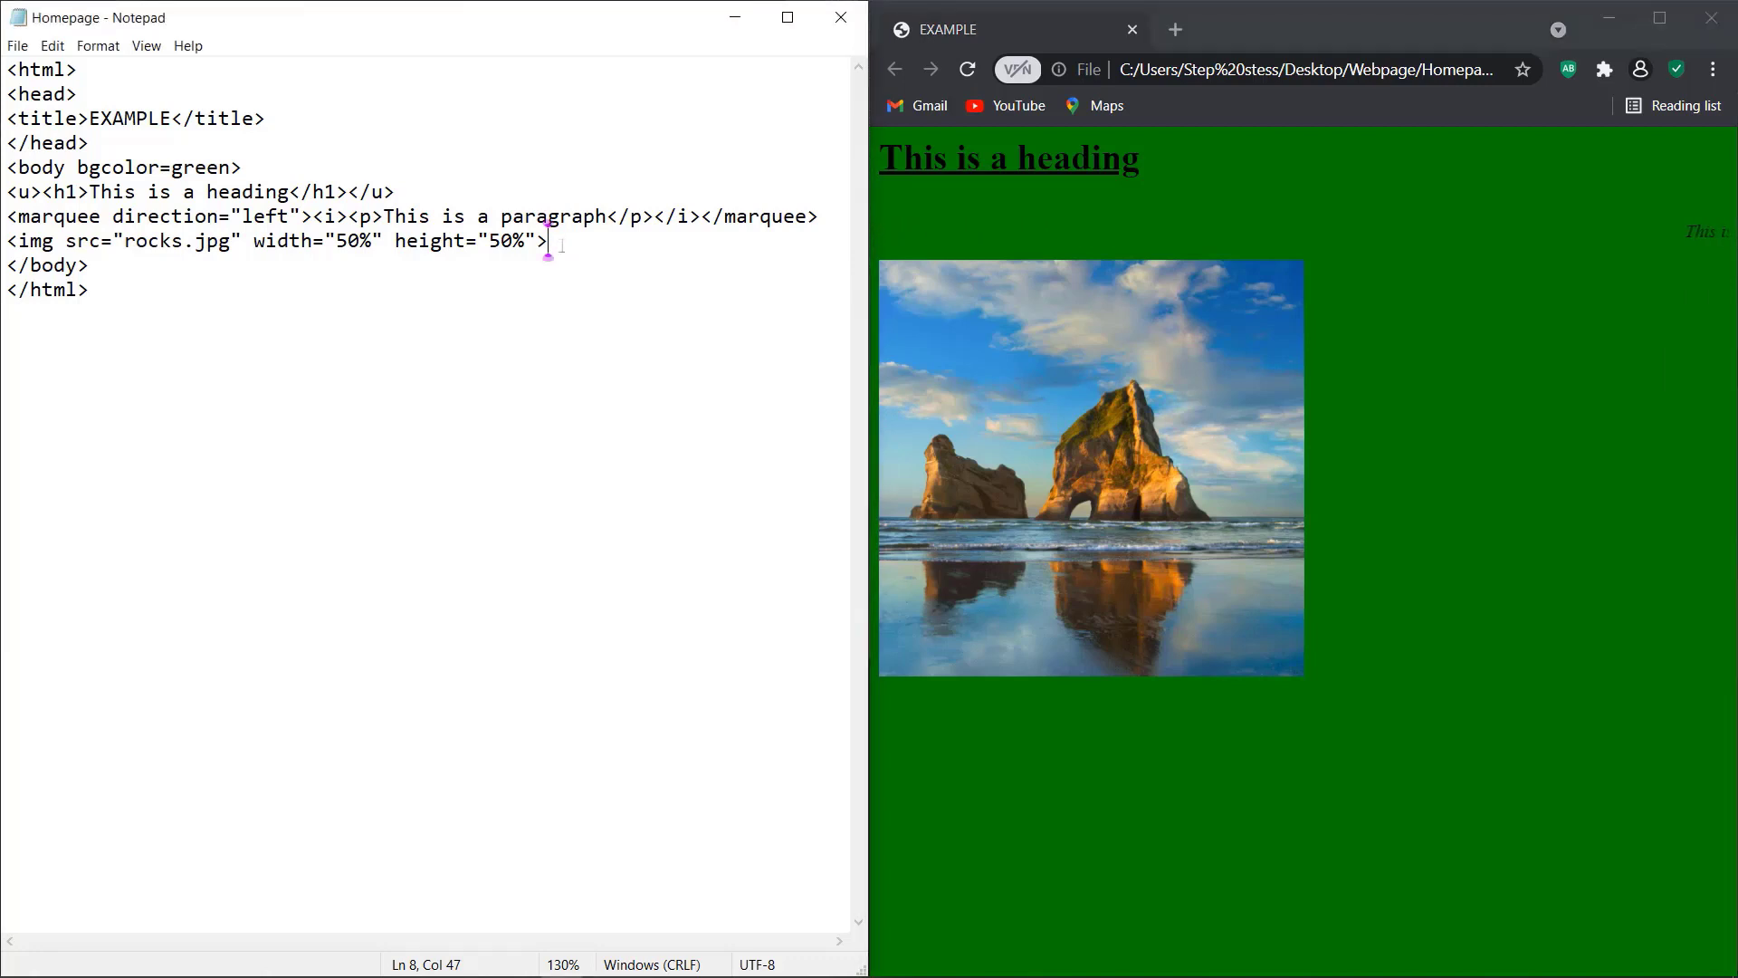
key(Return)
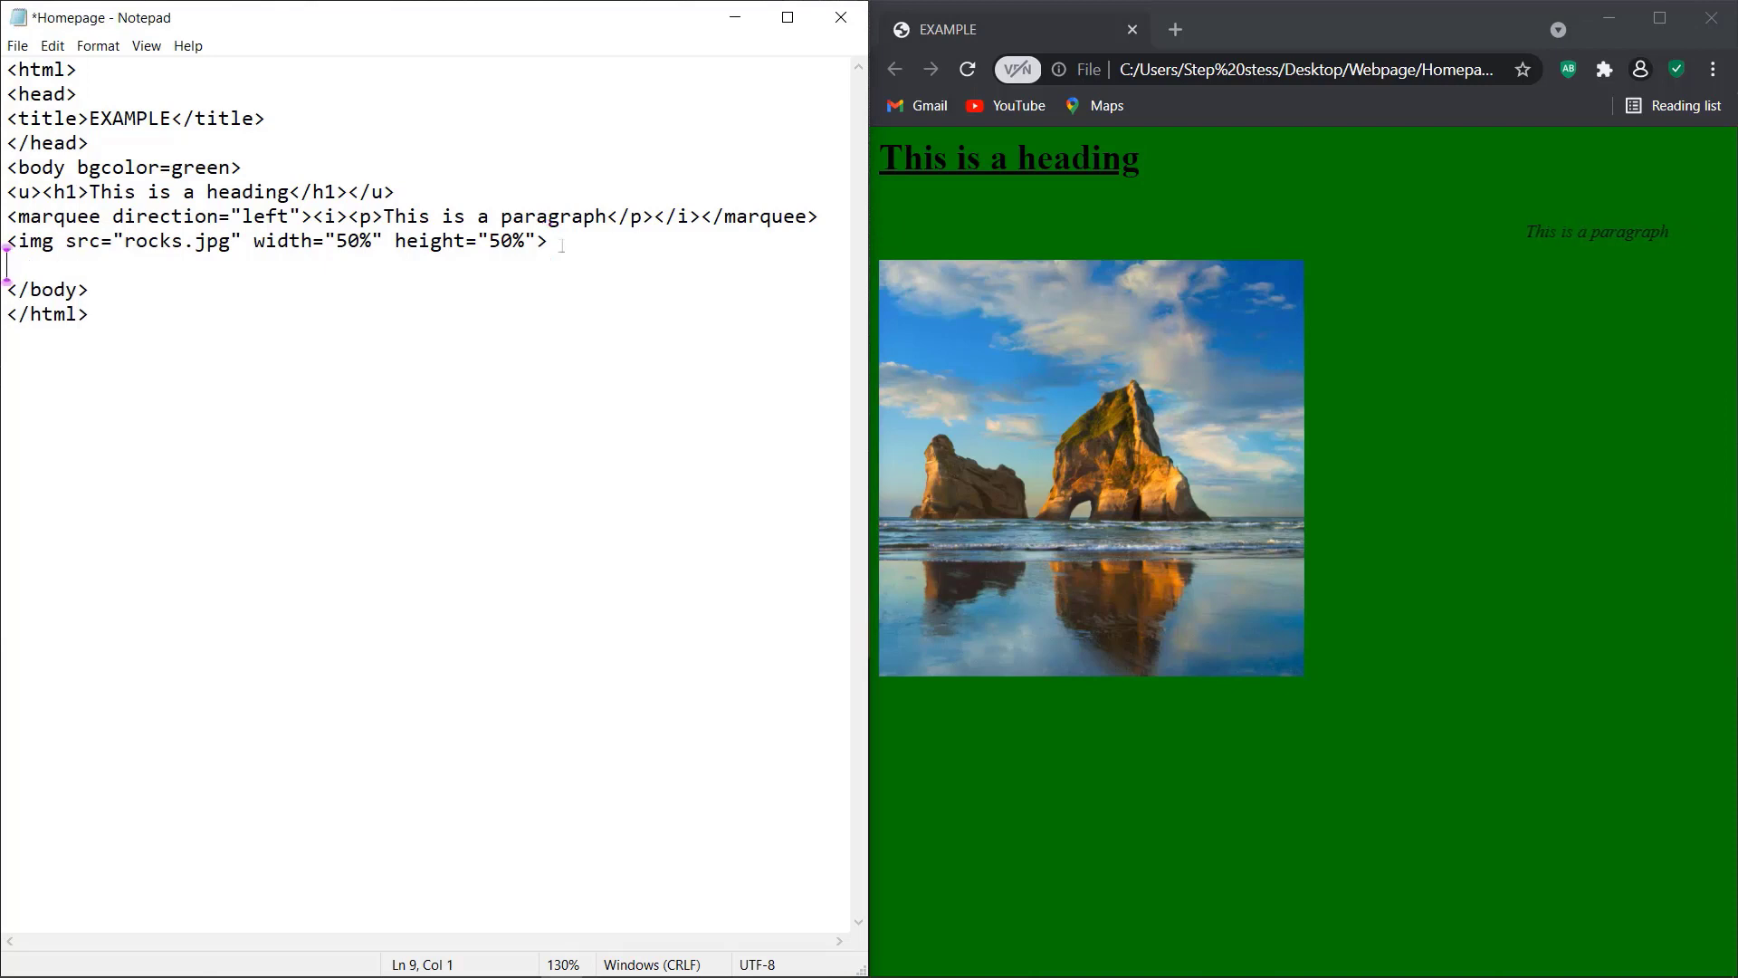
key(Up)
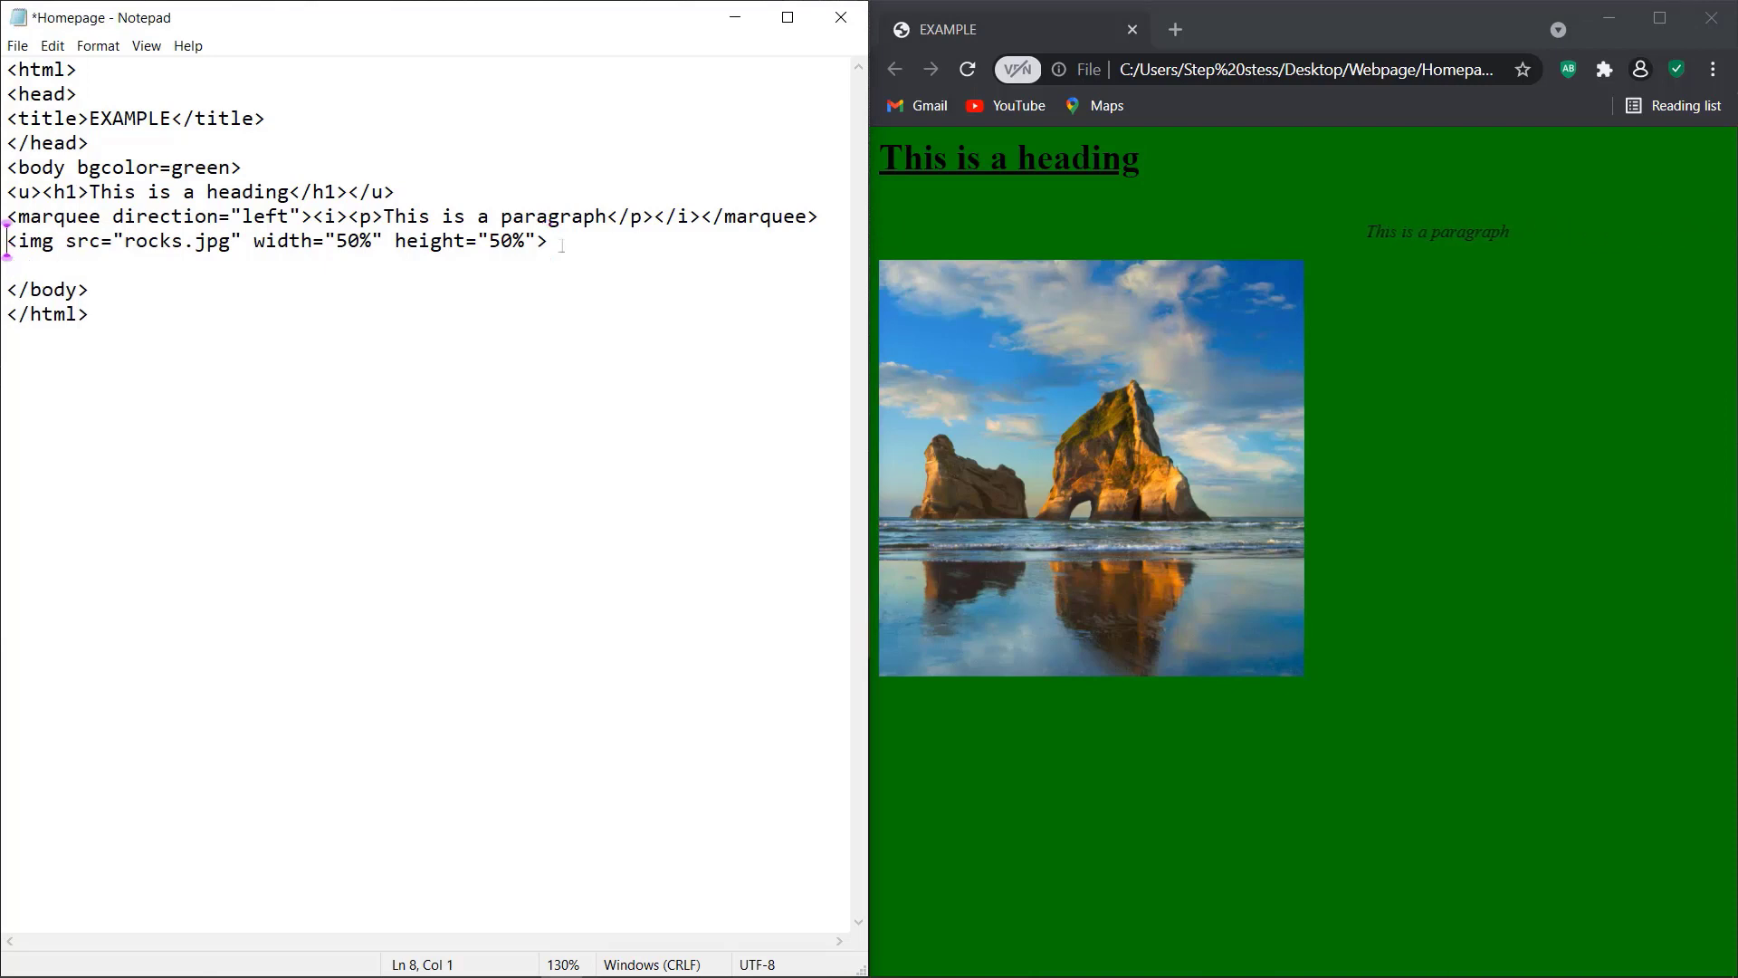
text(<ma)
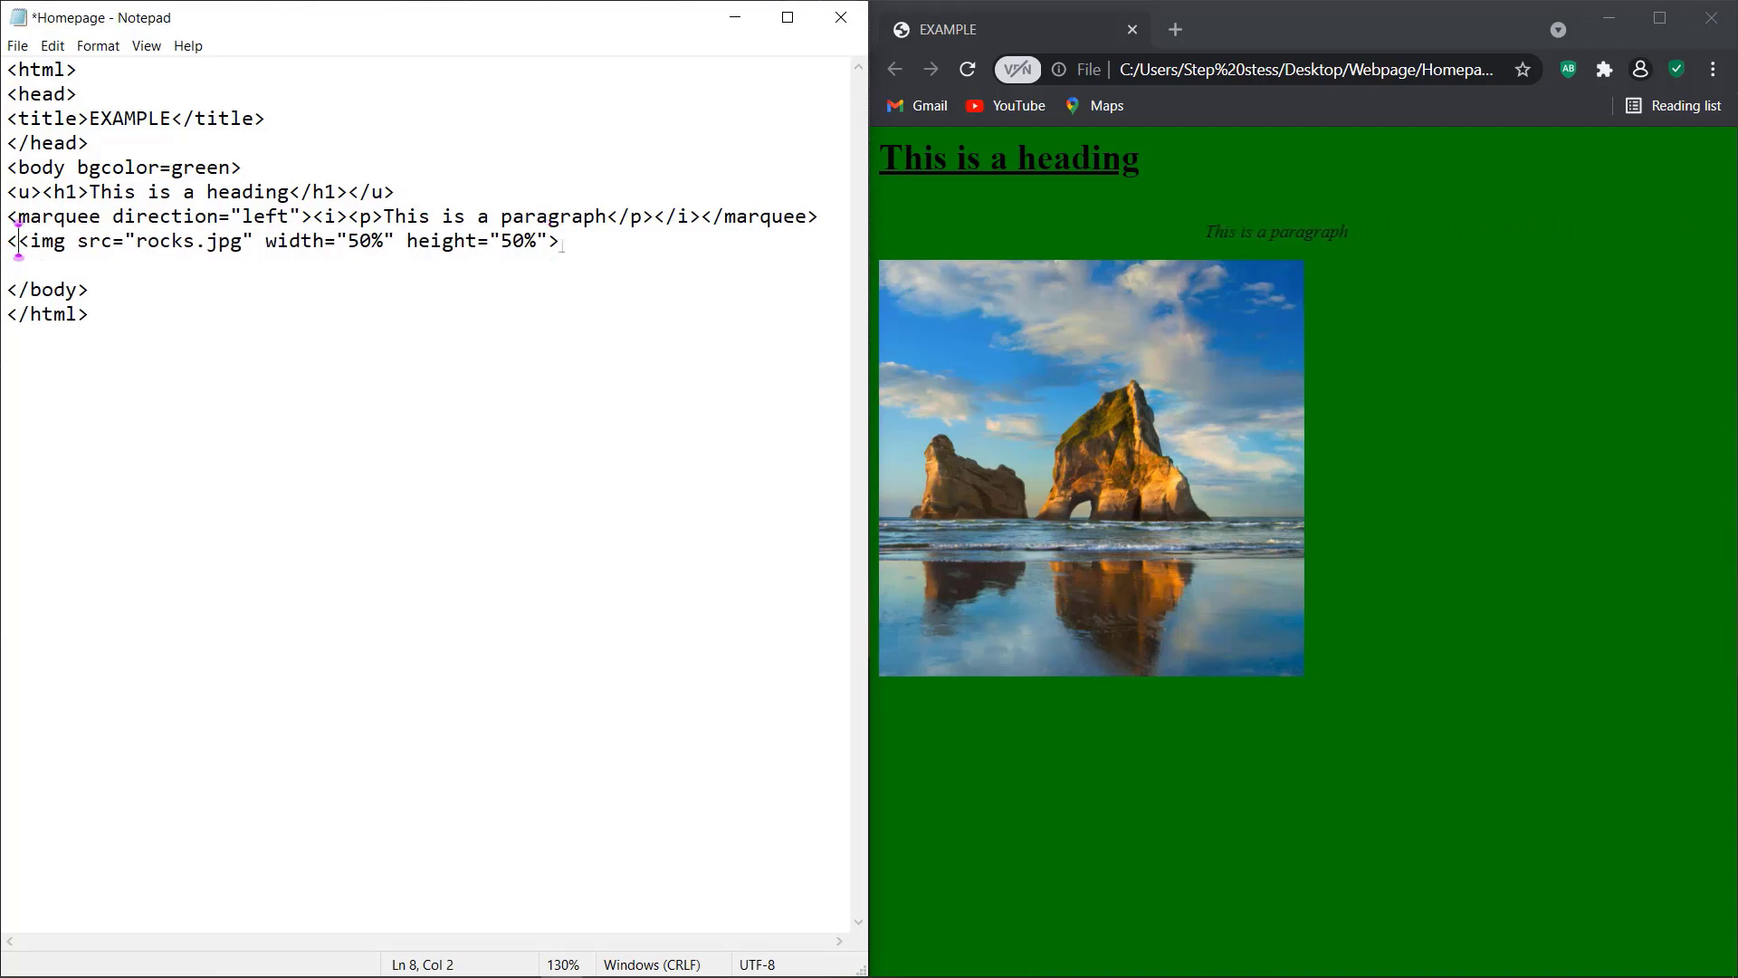
text(rquee)
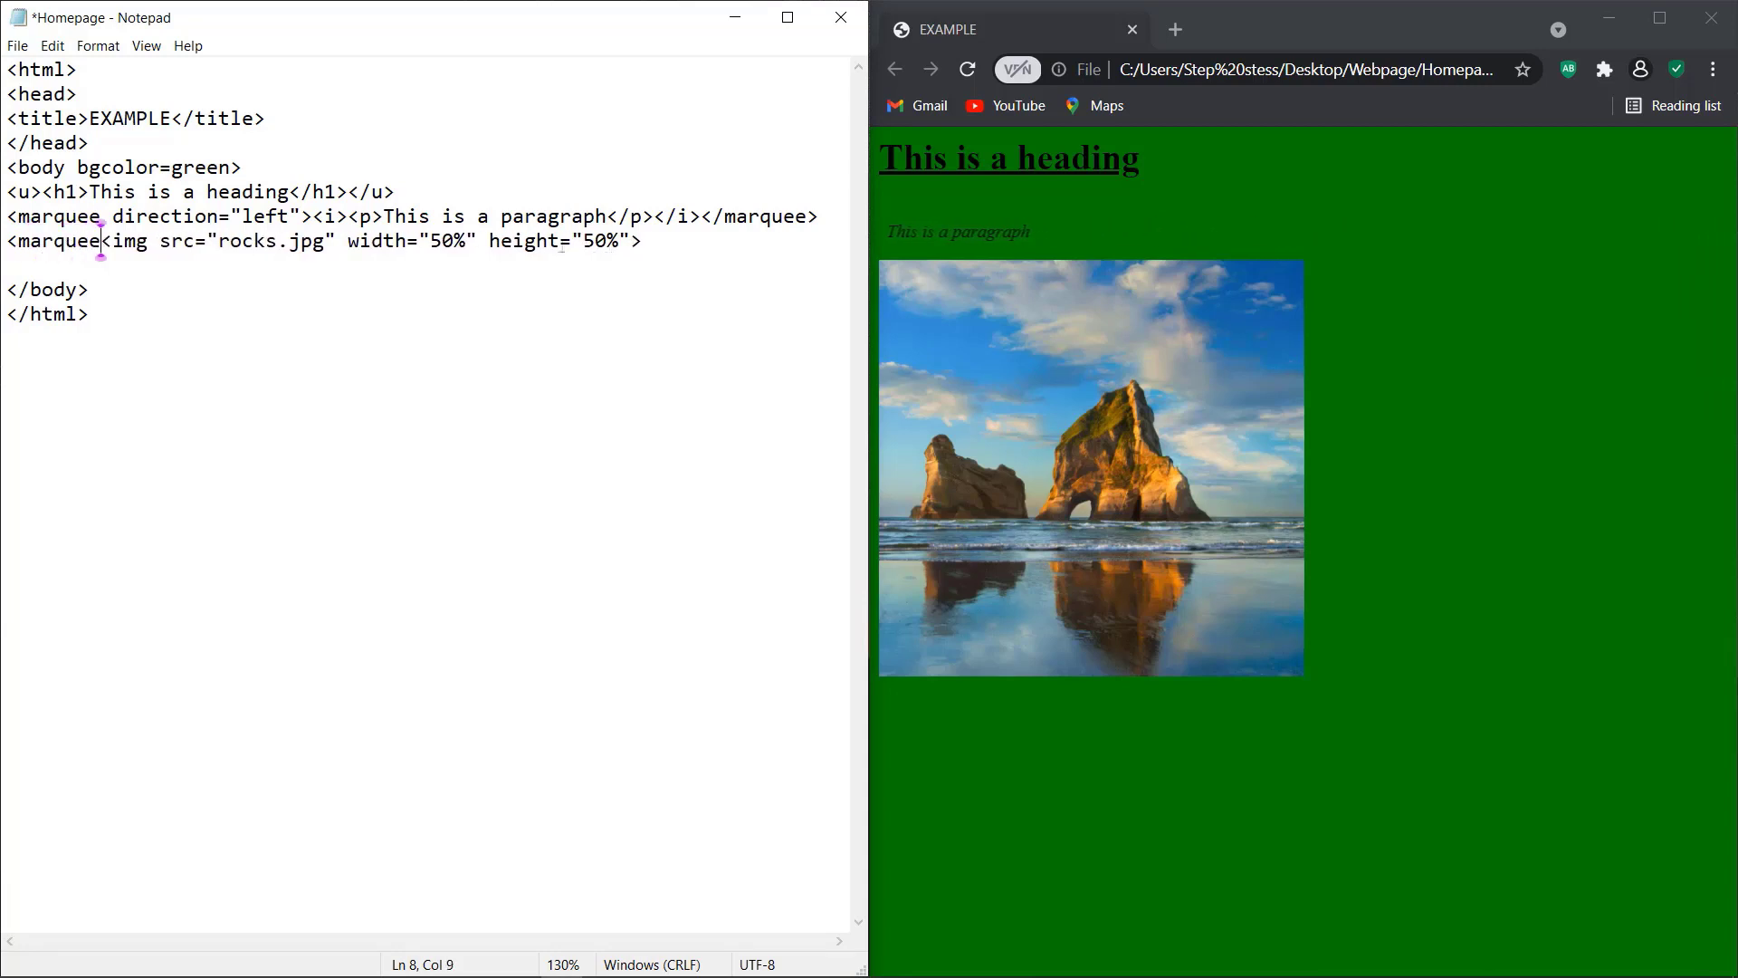
Give the image's marquee tag the attribute direction="right" and close the opening tag with >
text( directi)
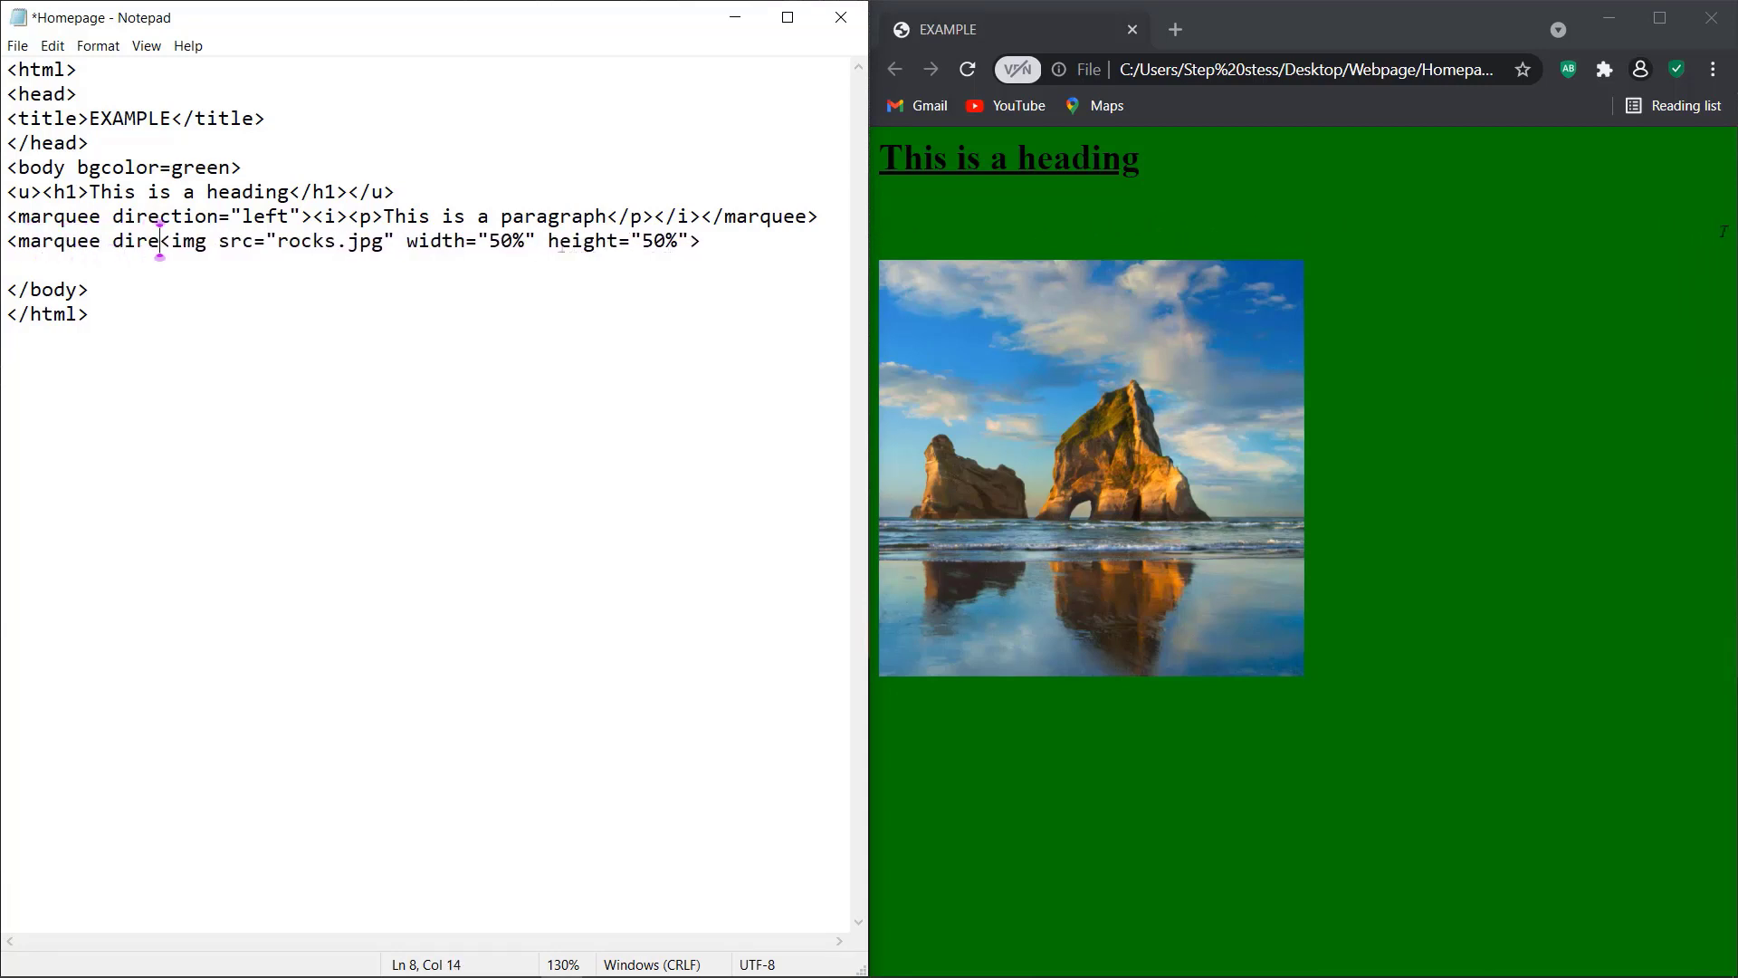
text(on)
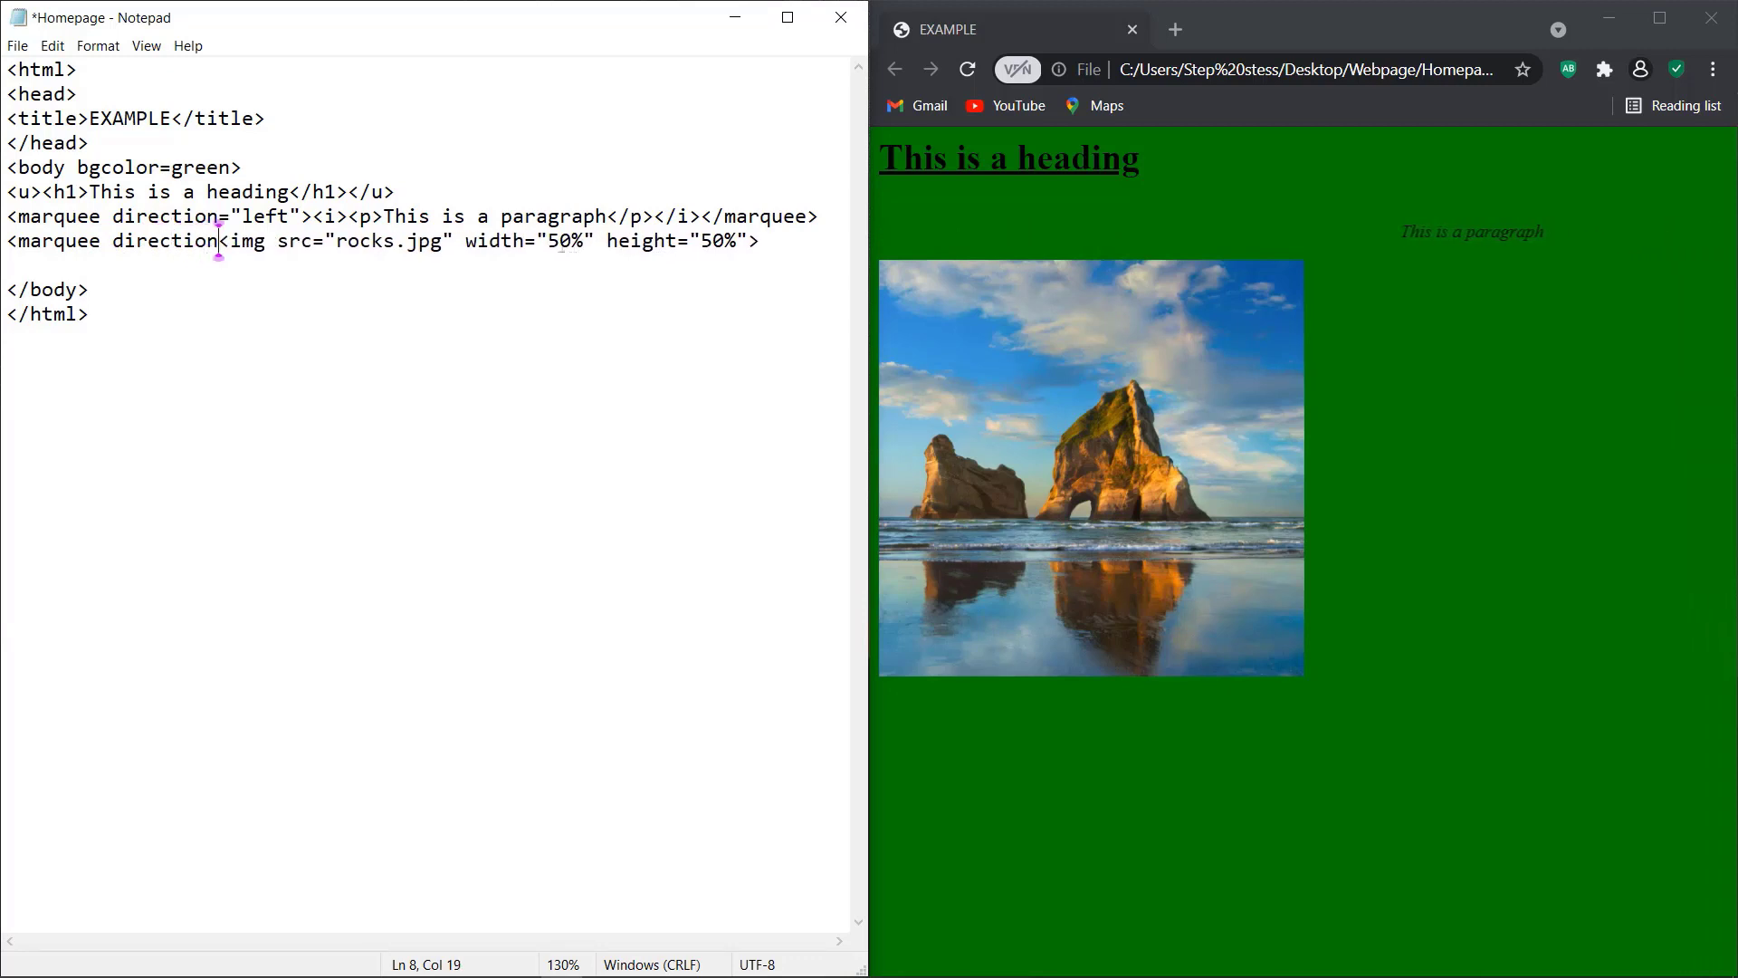
text(=")
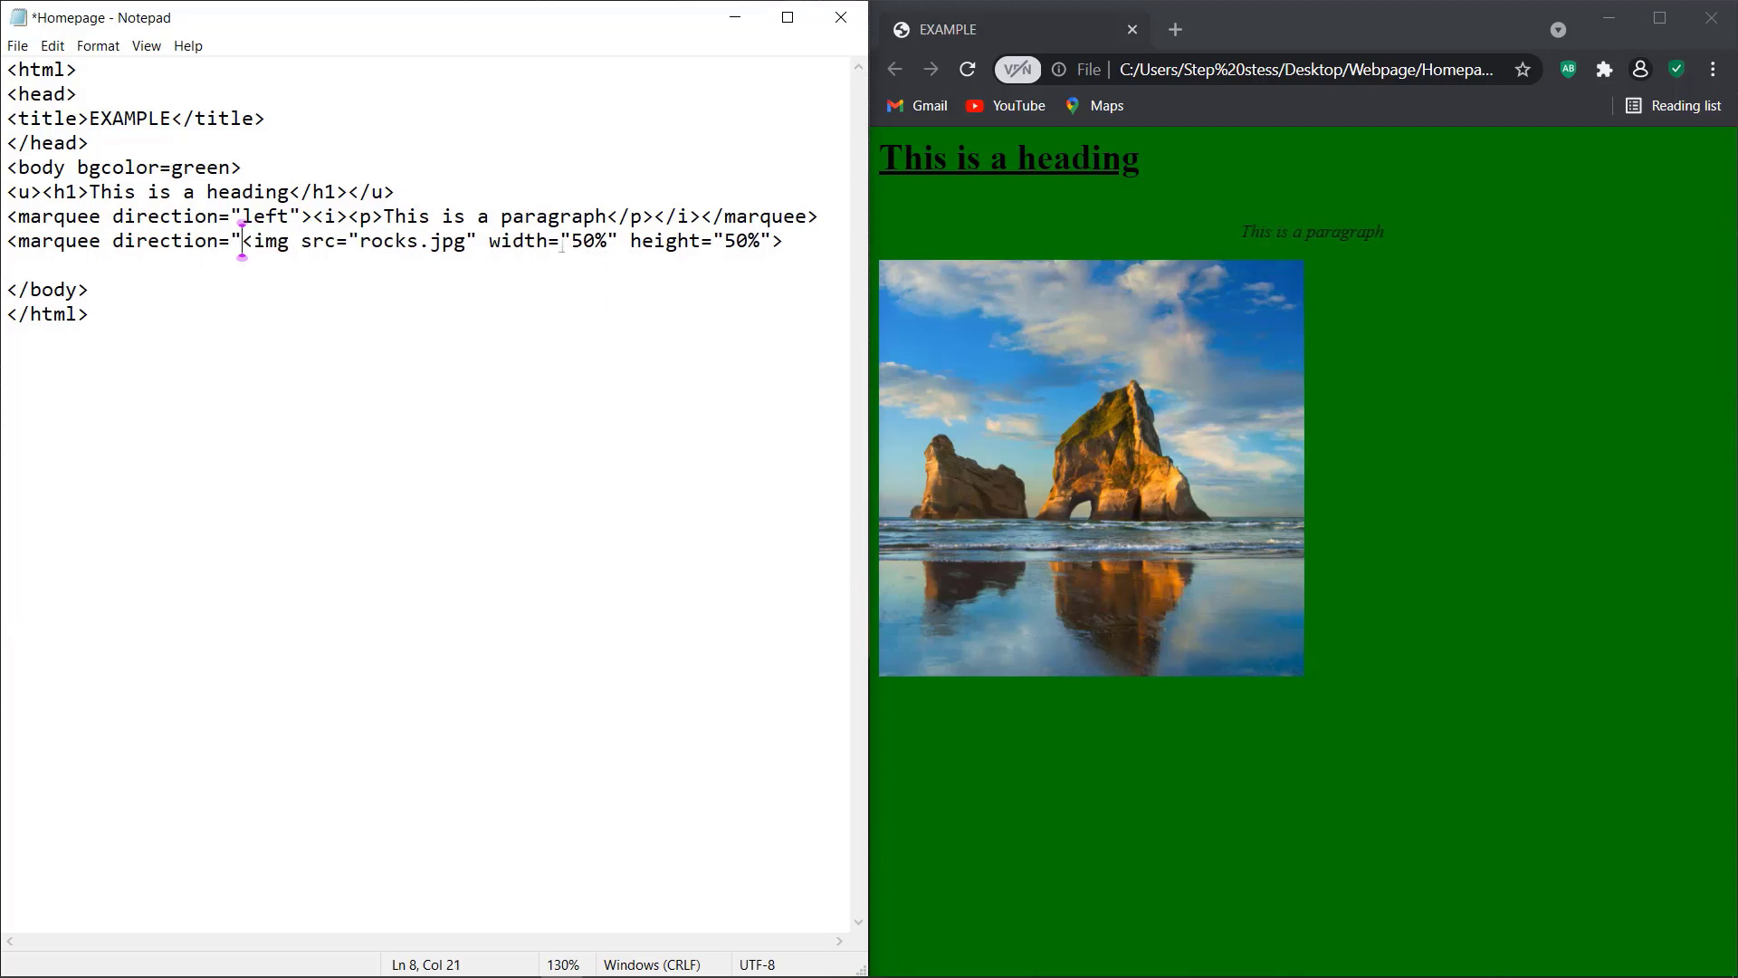
text(")
key(Left)
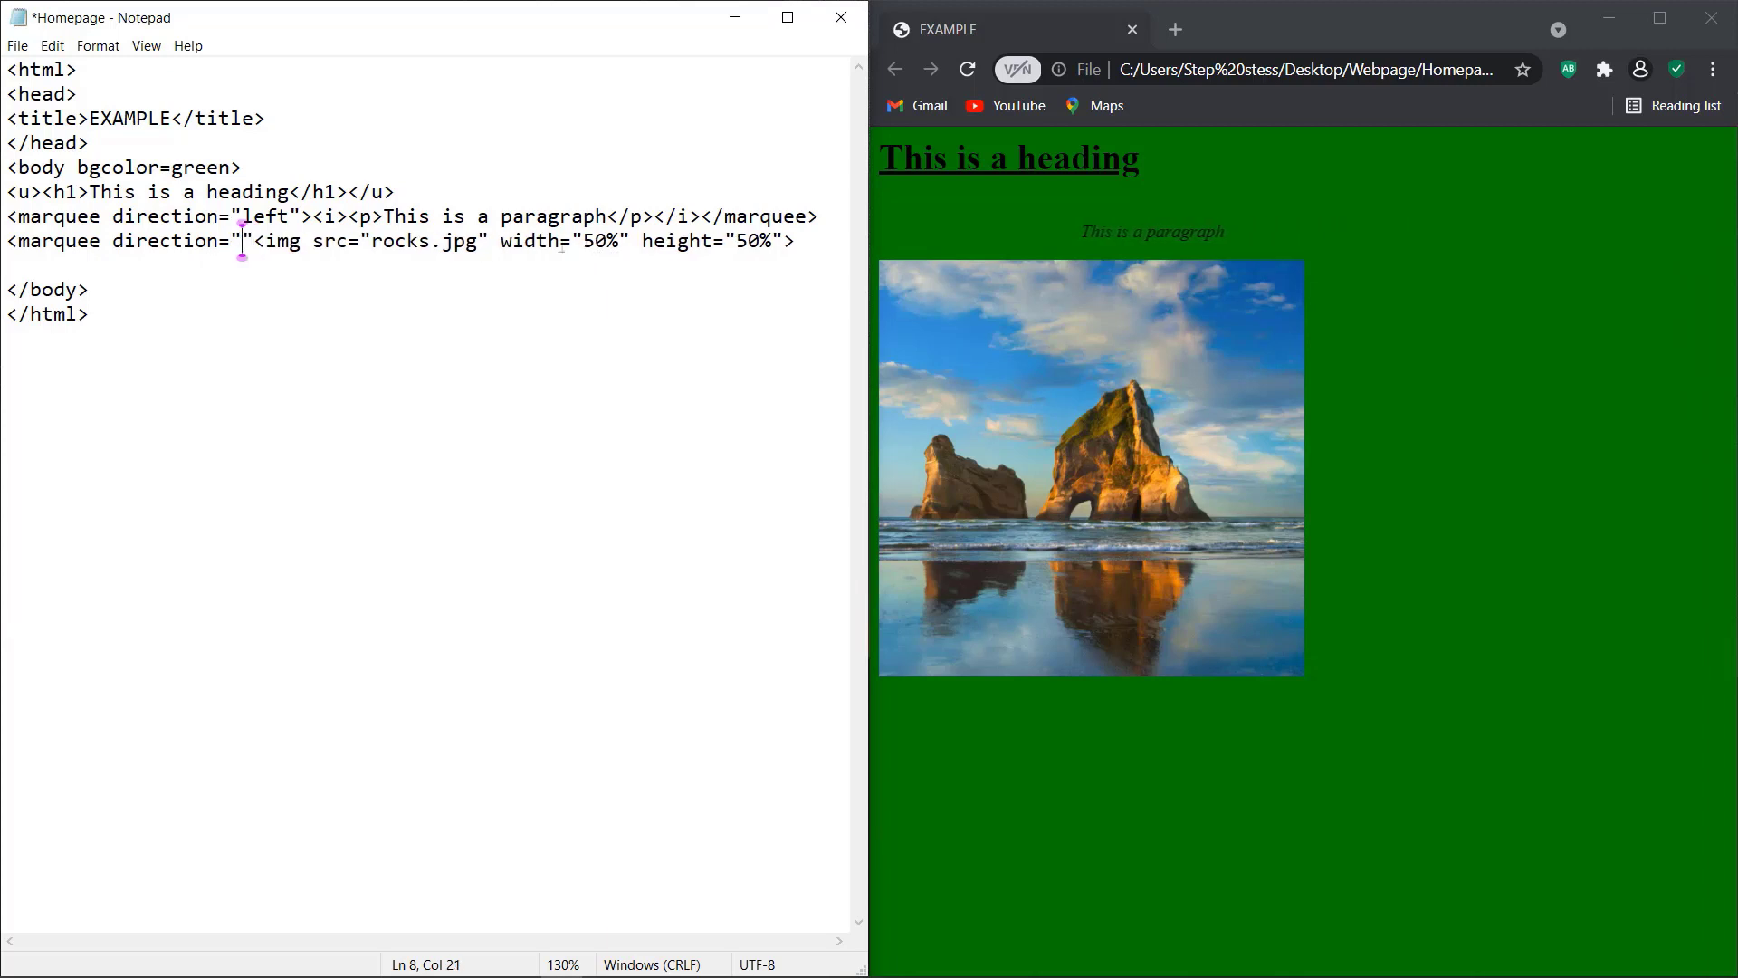
text(right)
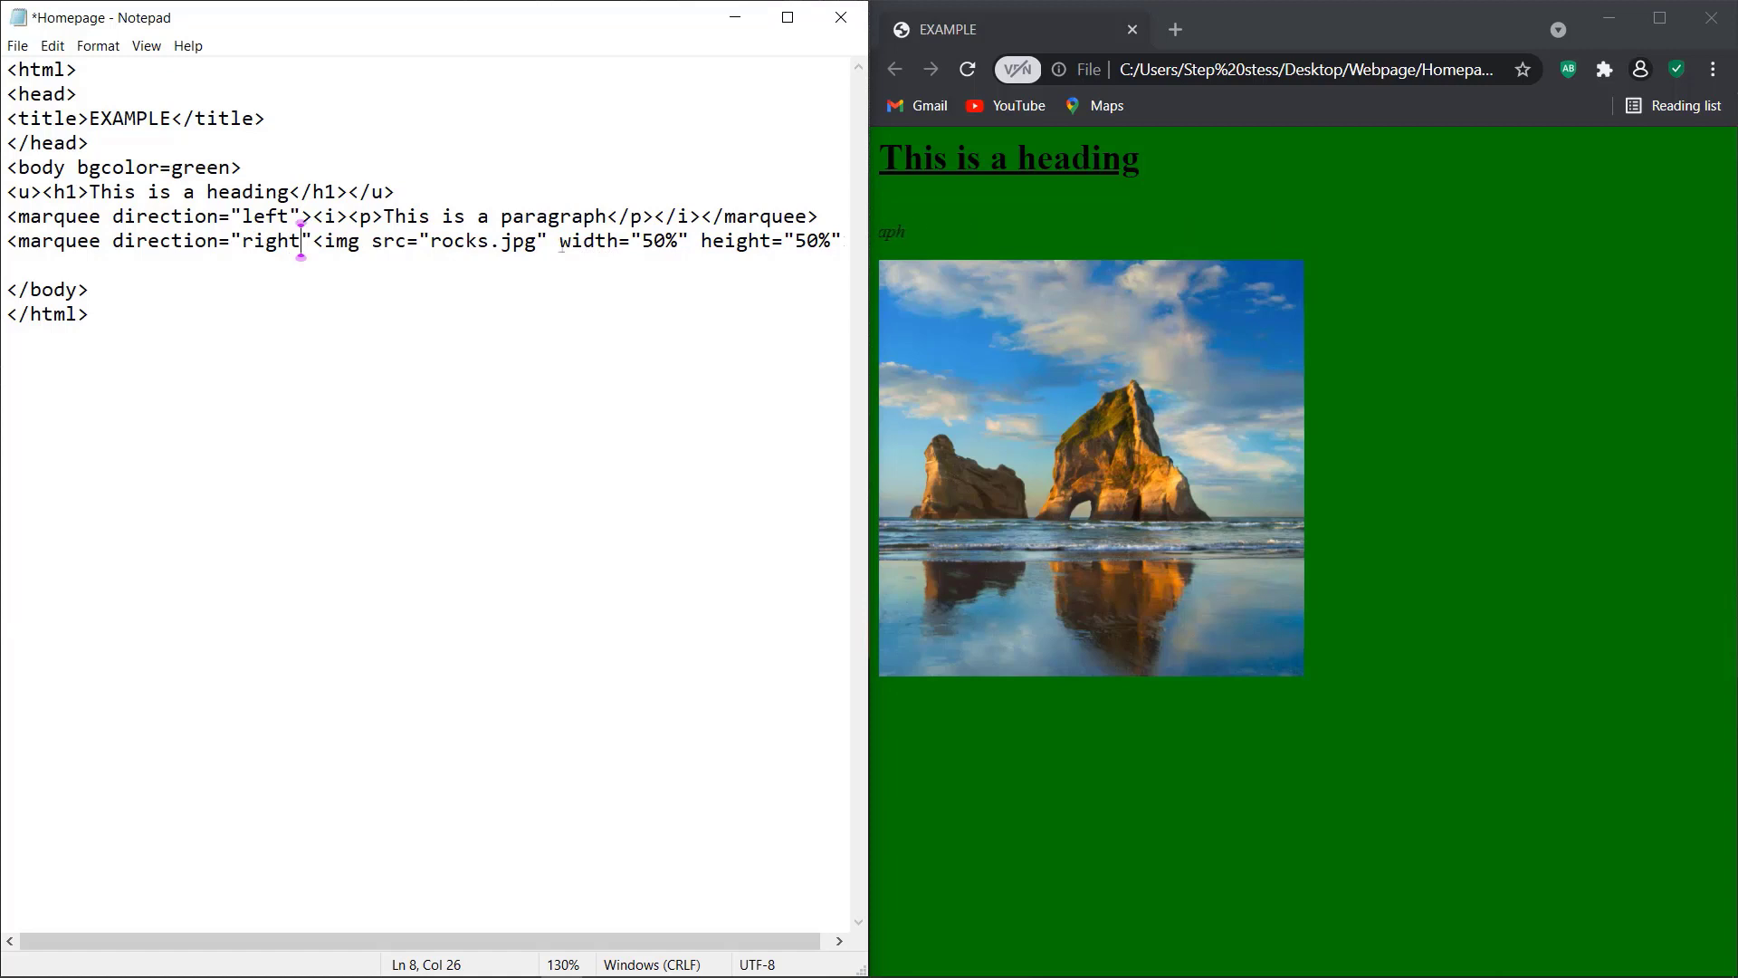
key(Right)
text(>)
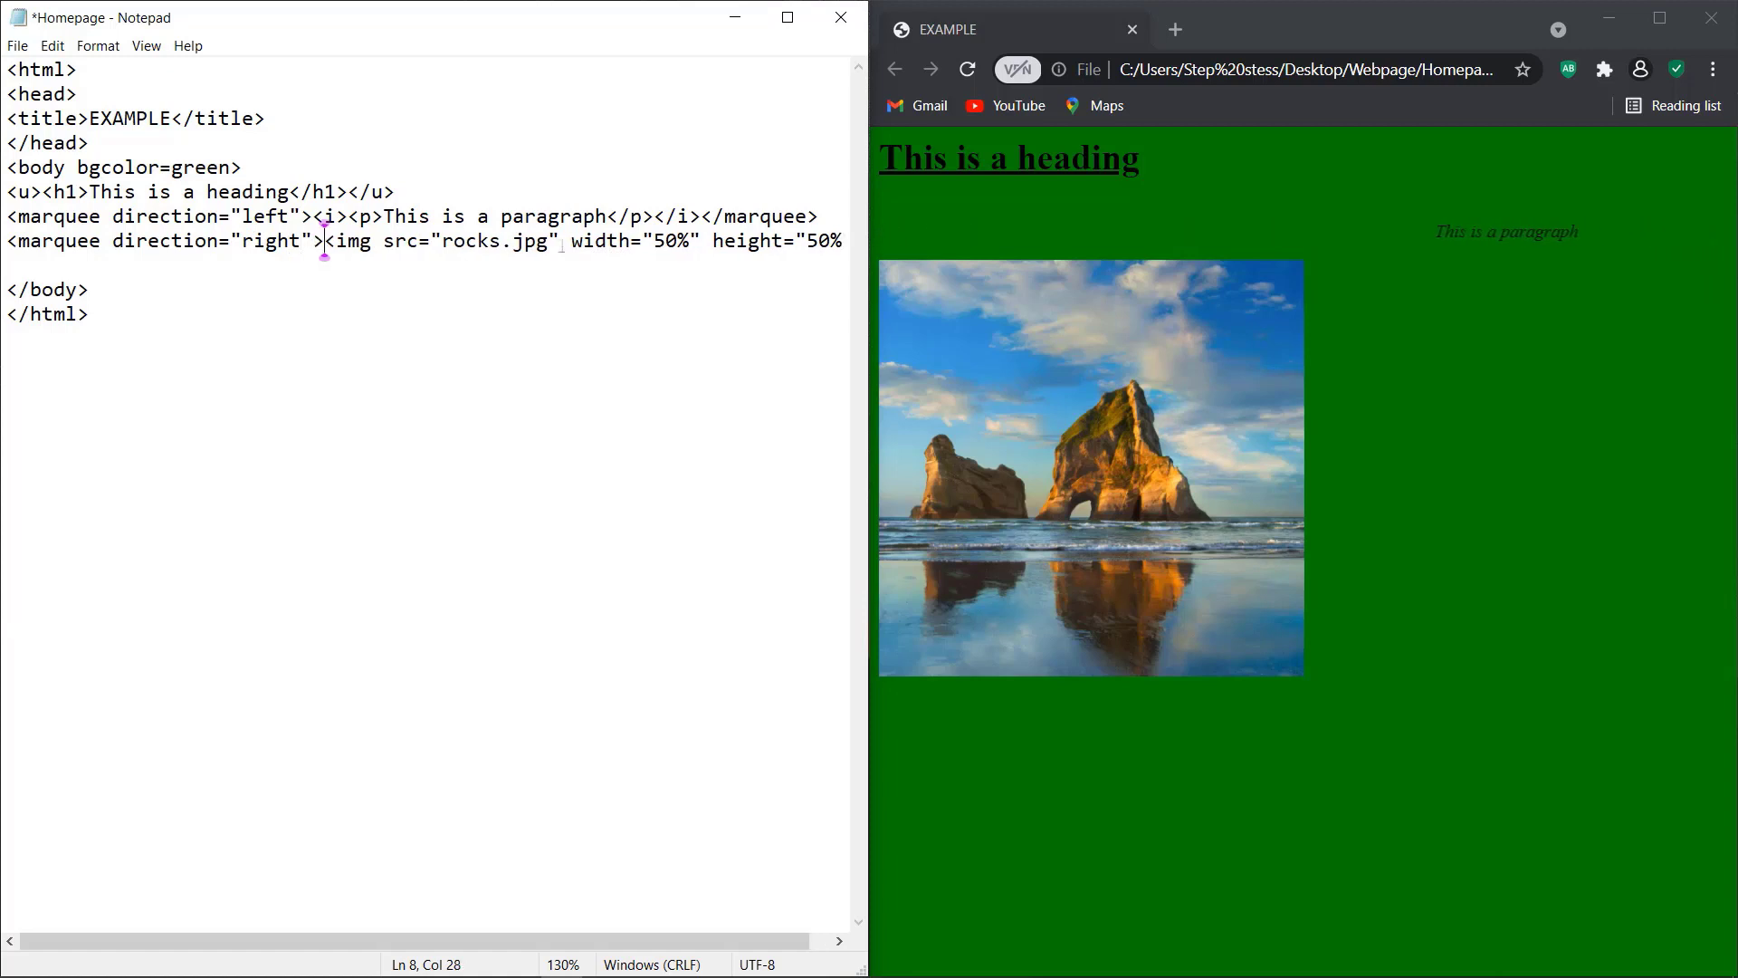
key(Right)
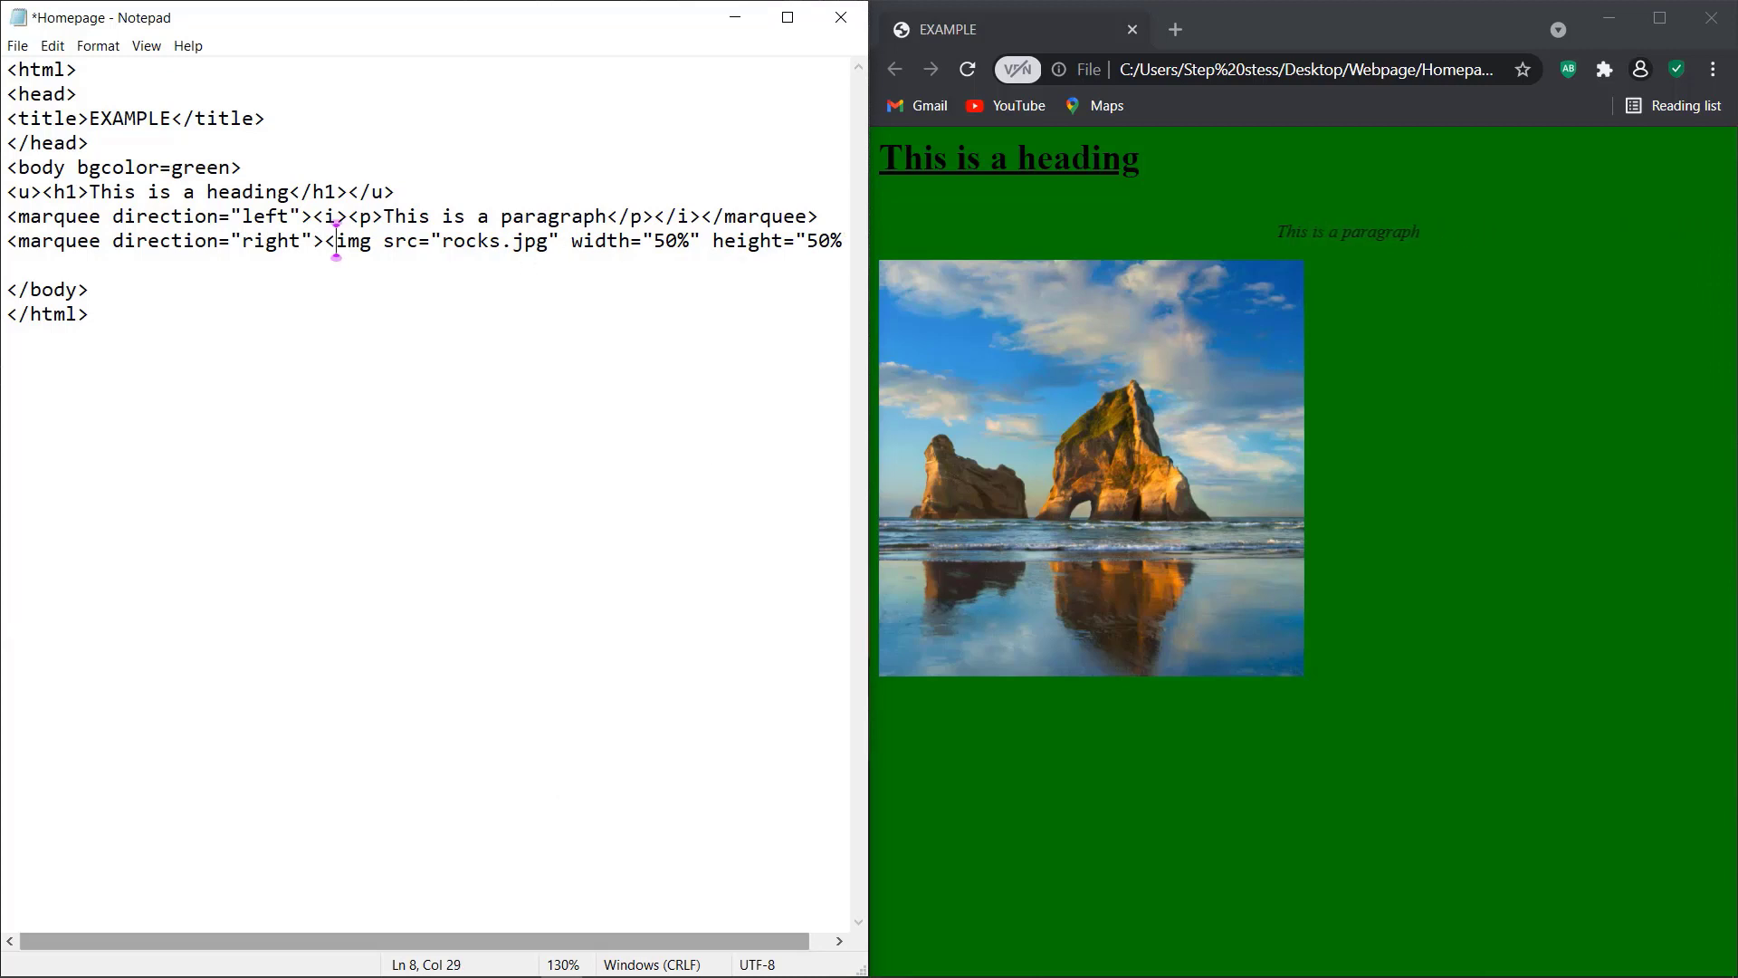
Add the closing </marquee> tag after the image tag, slightly widening the editor window
drag(486, 939, 529, 927)
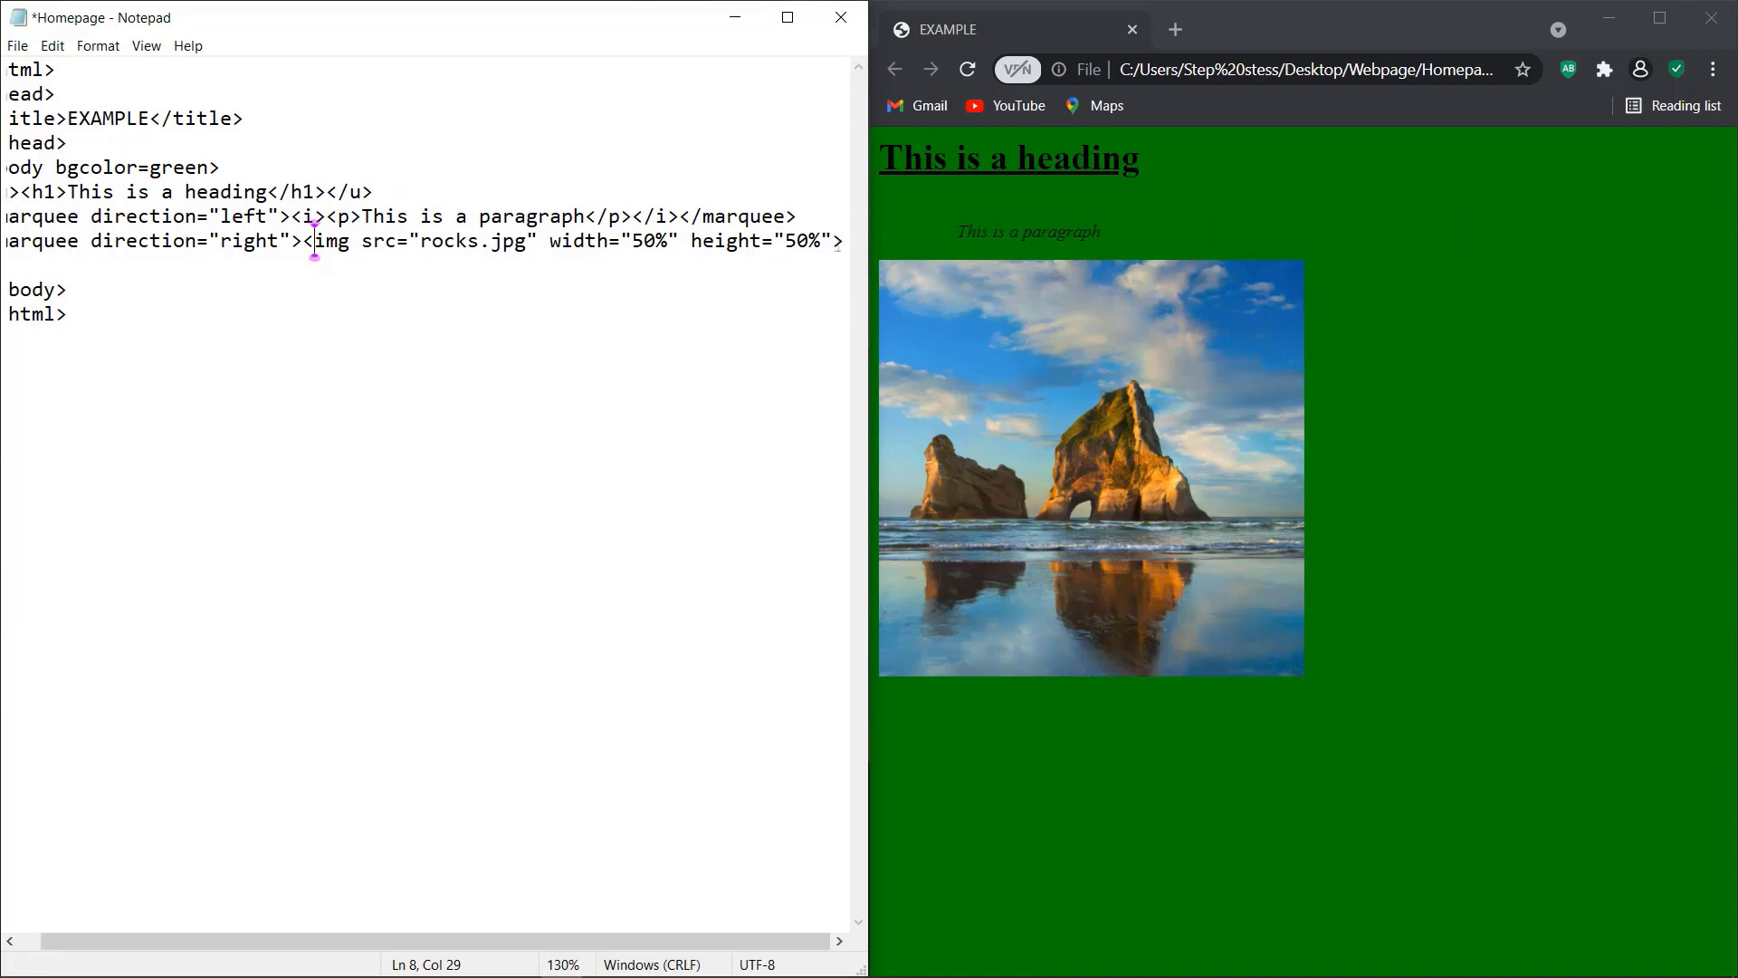
click(832, 242)
click(844, 240)
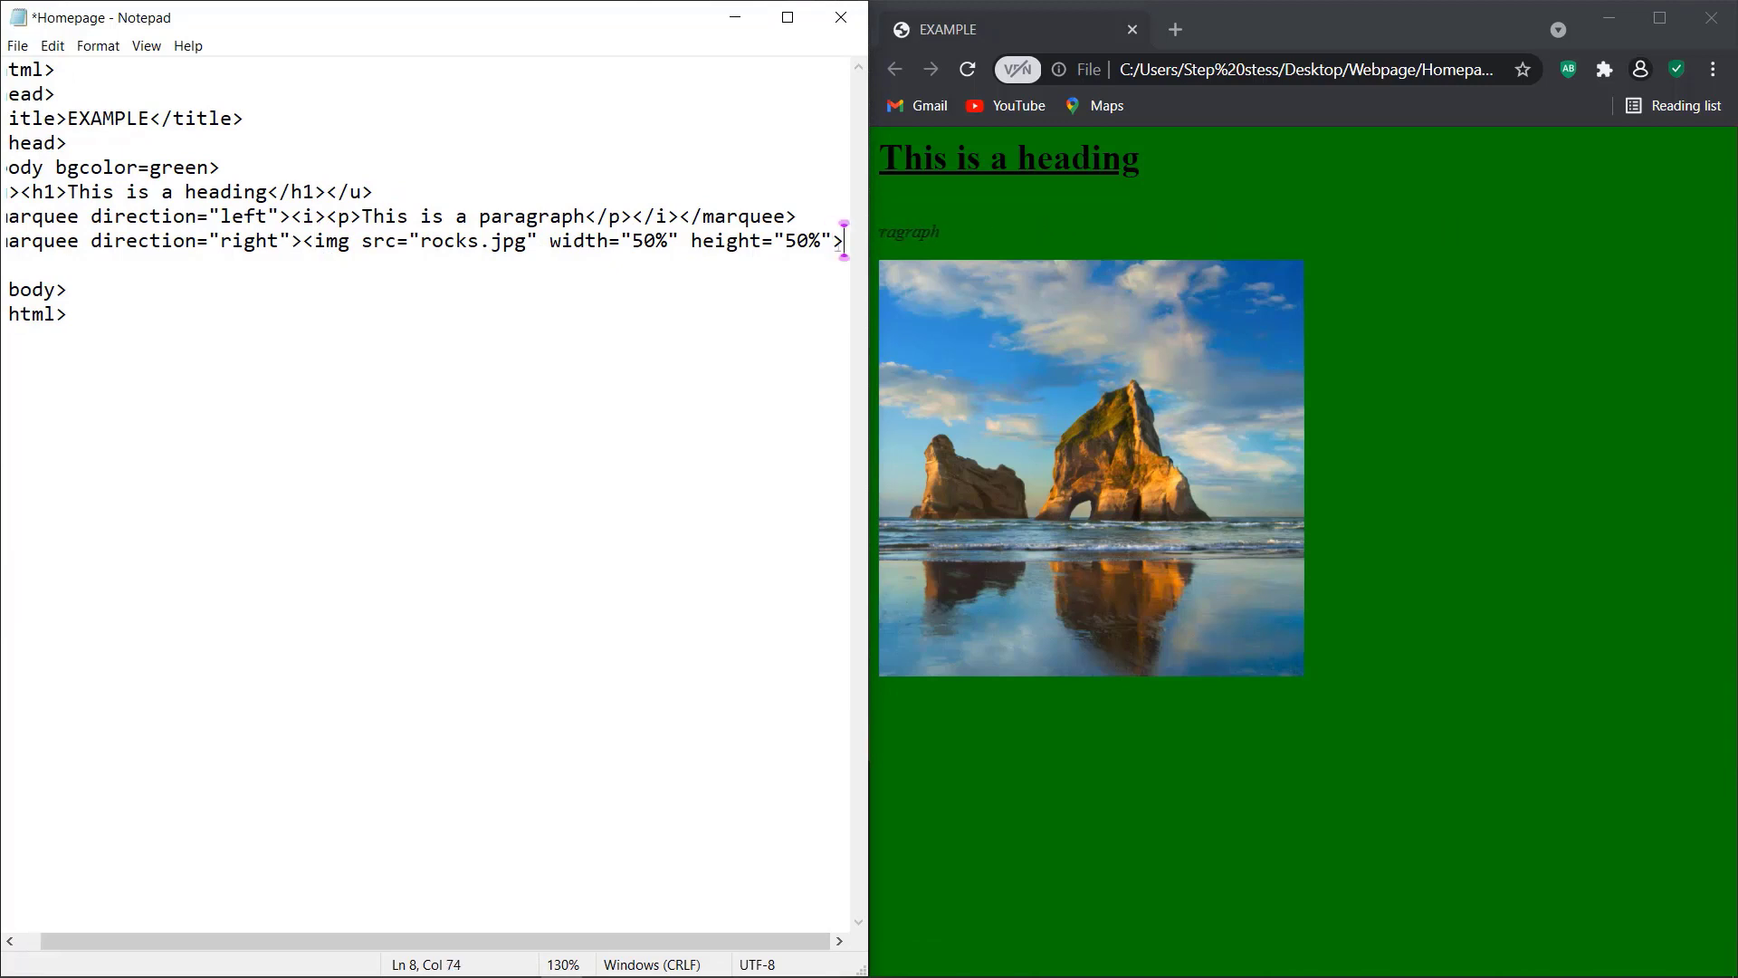
text(</)
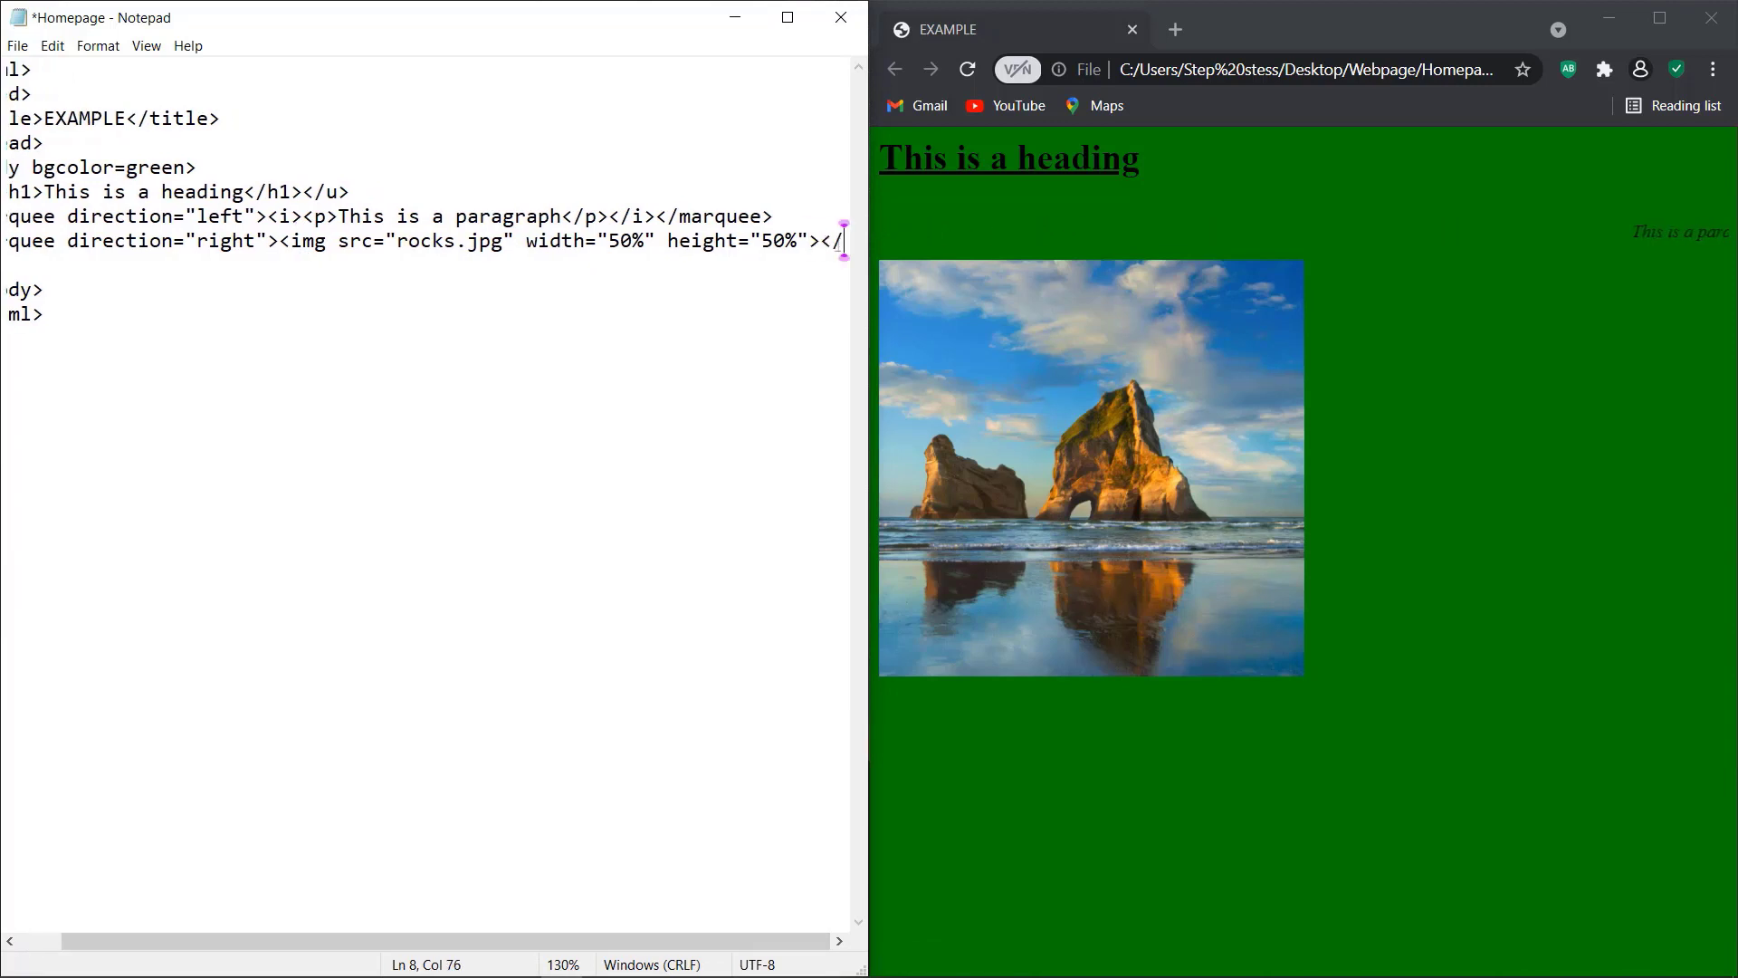
text(m)
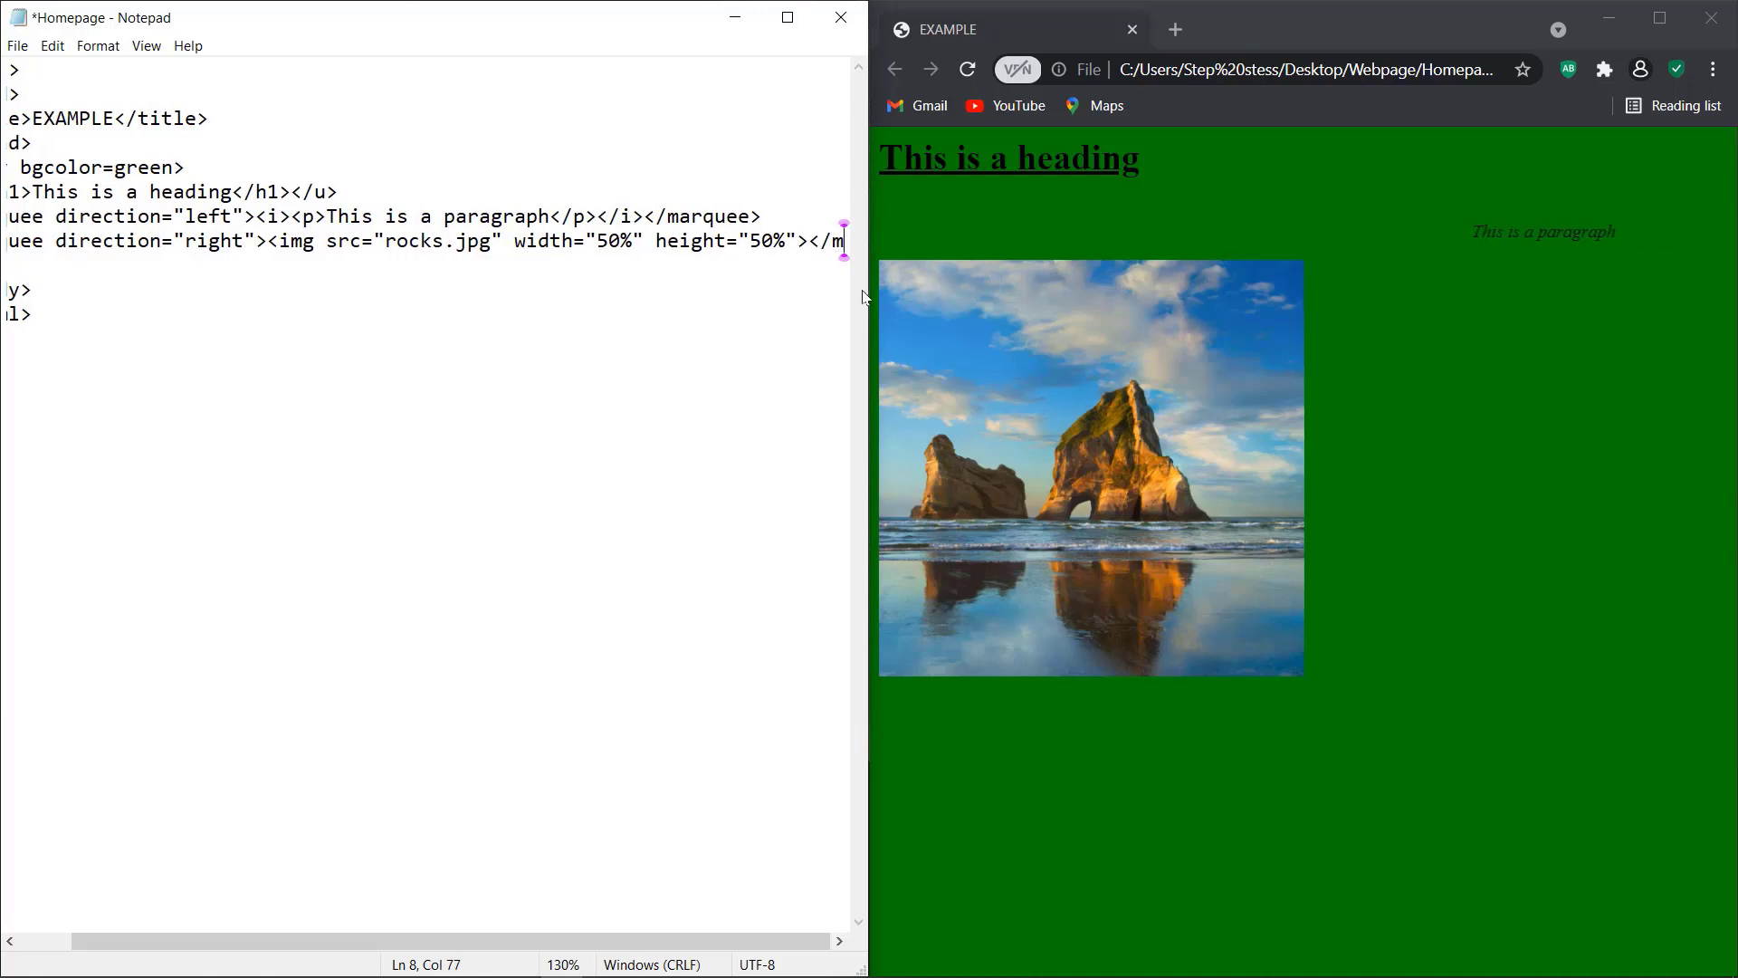
drag(869, 299, 888, 297)
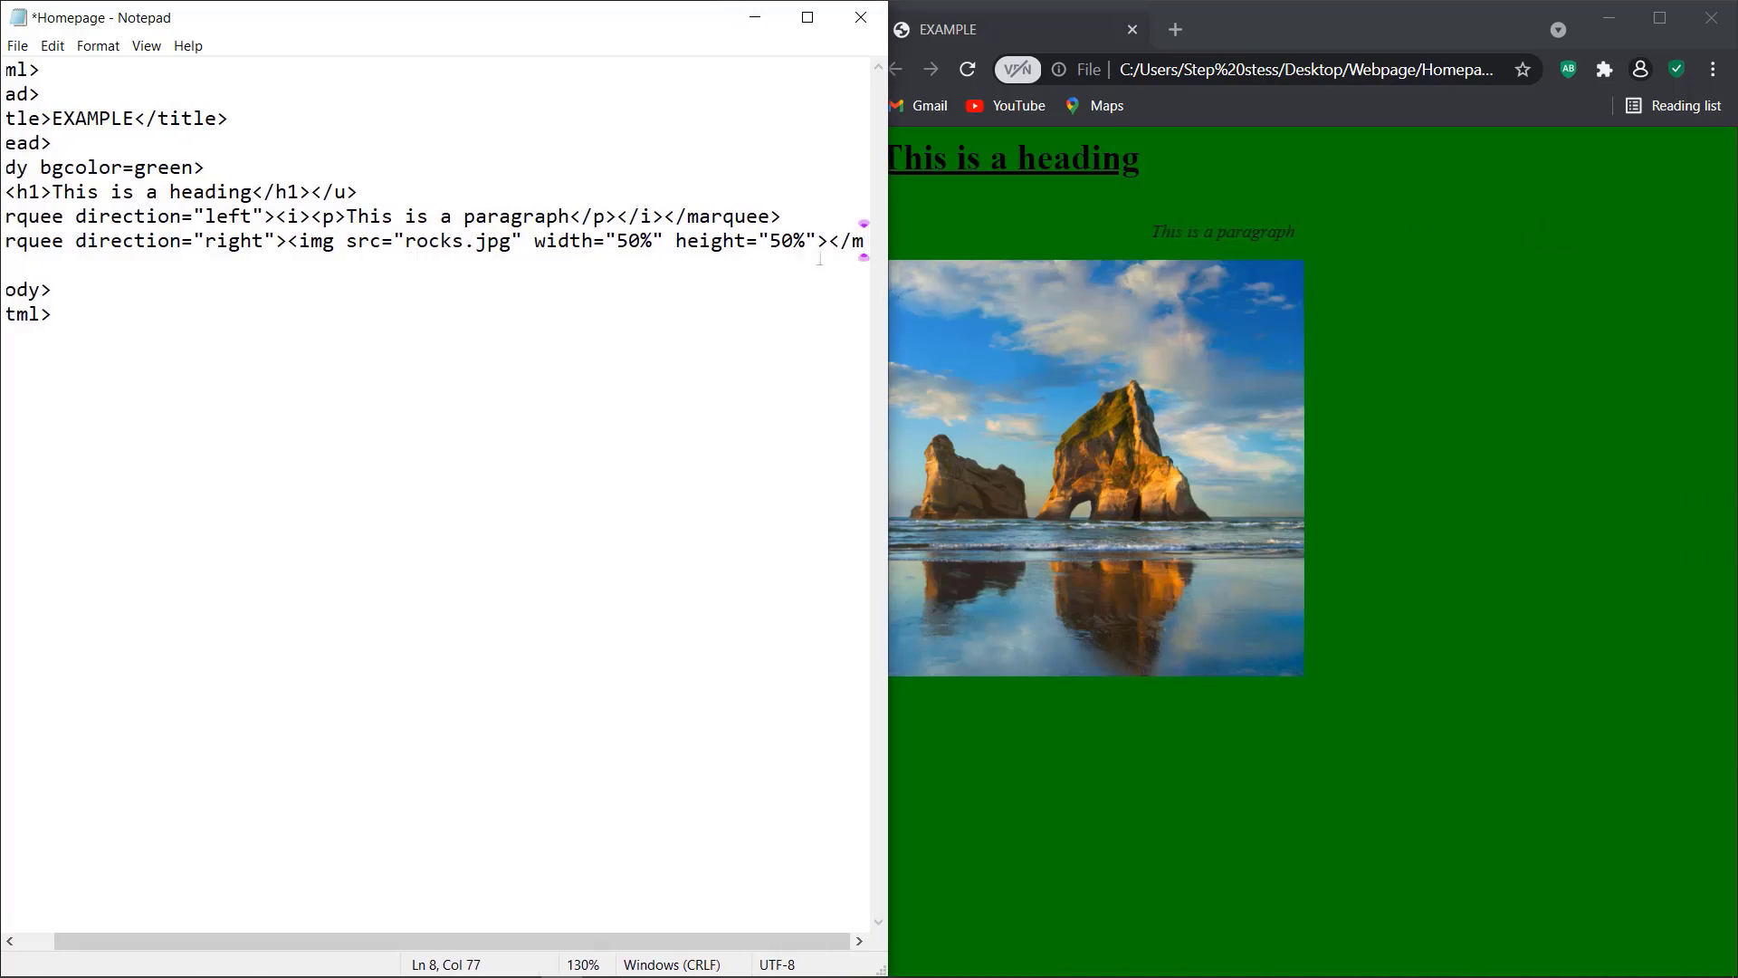
text(ar)
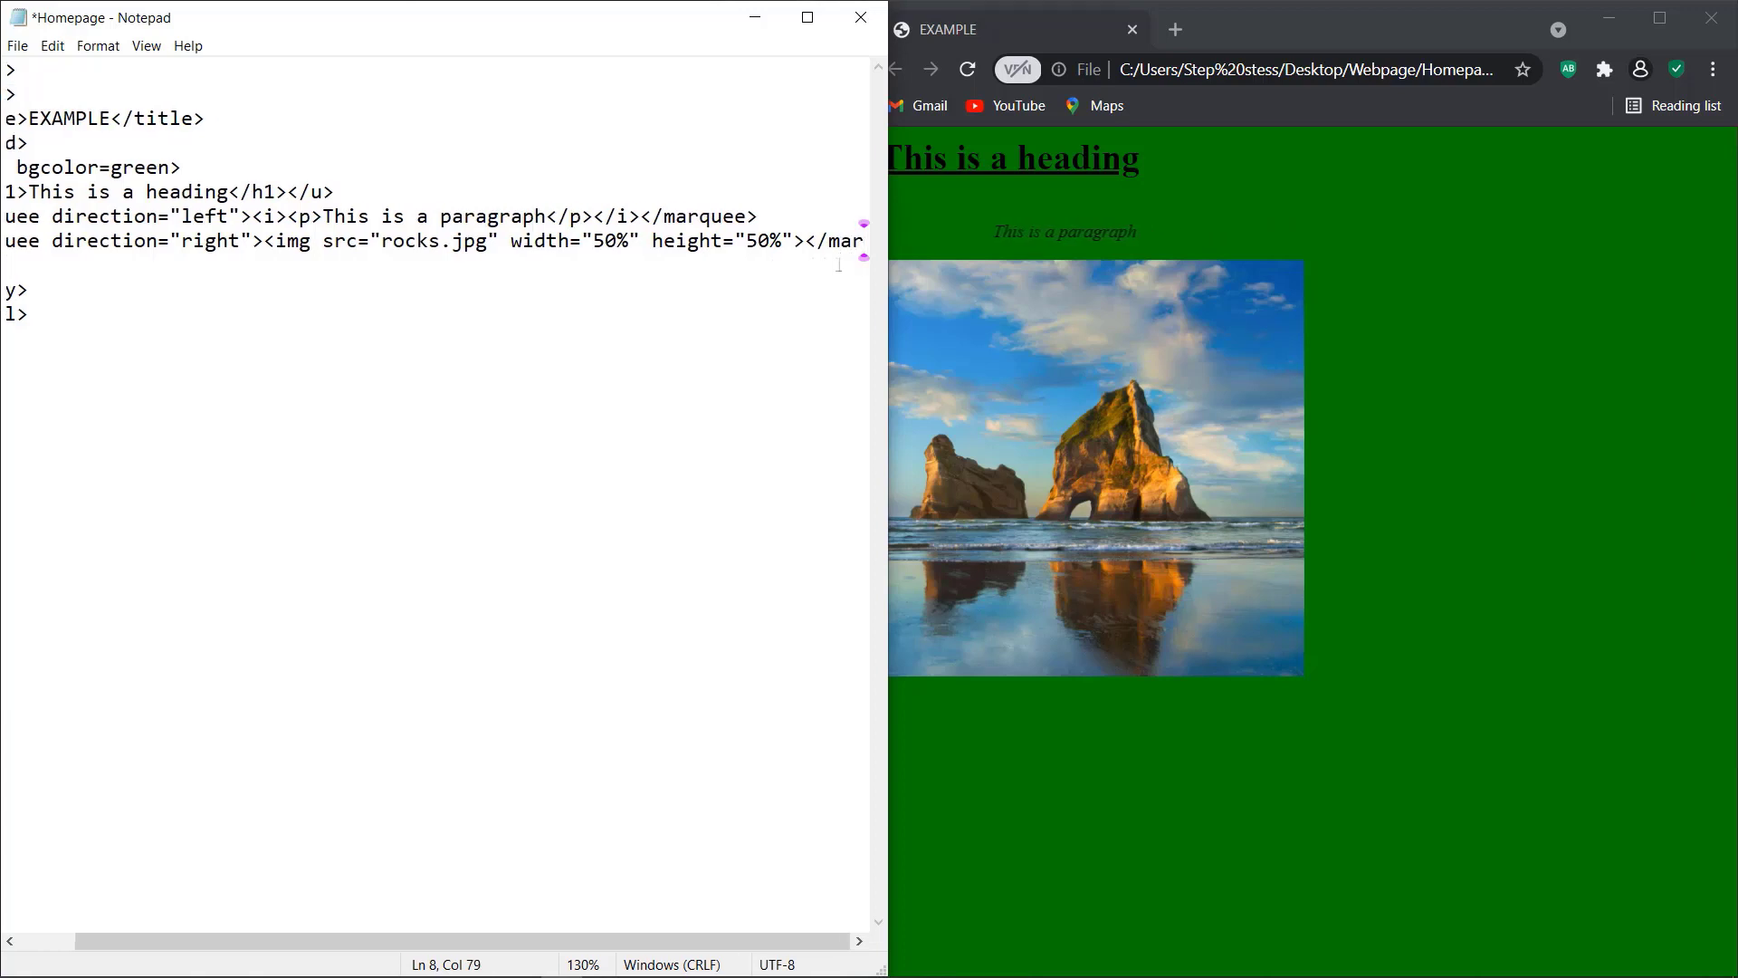
text(quee)
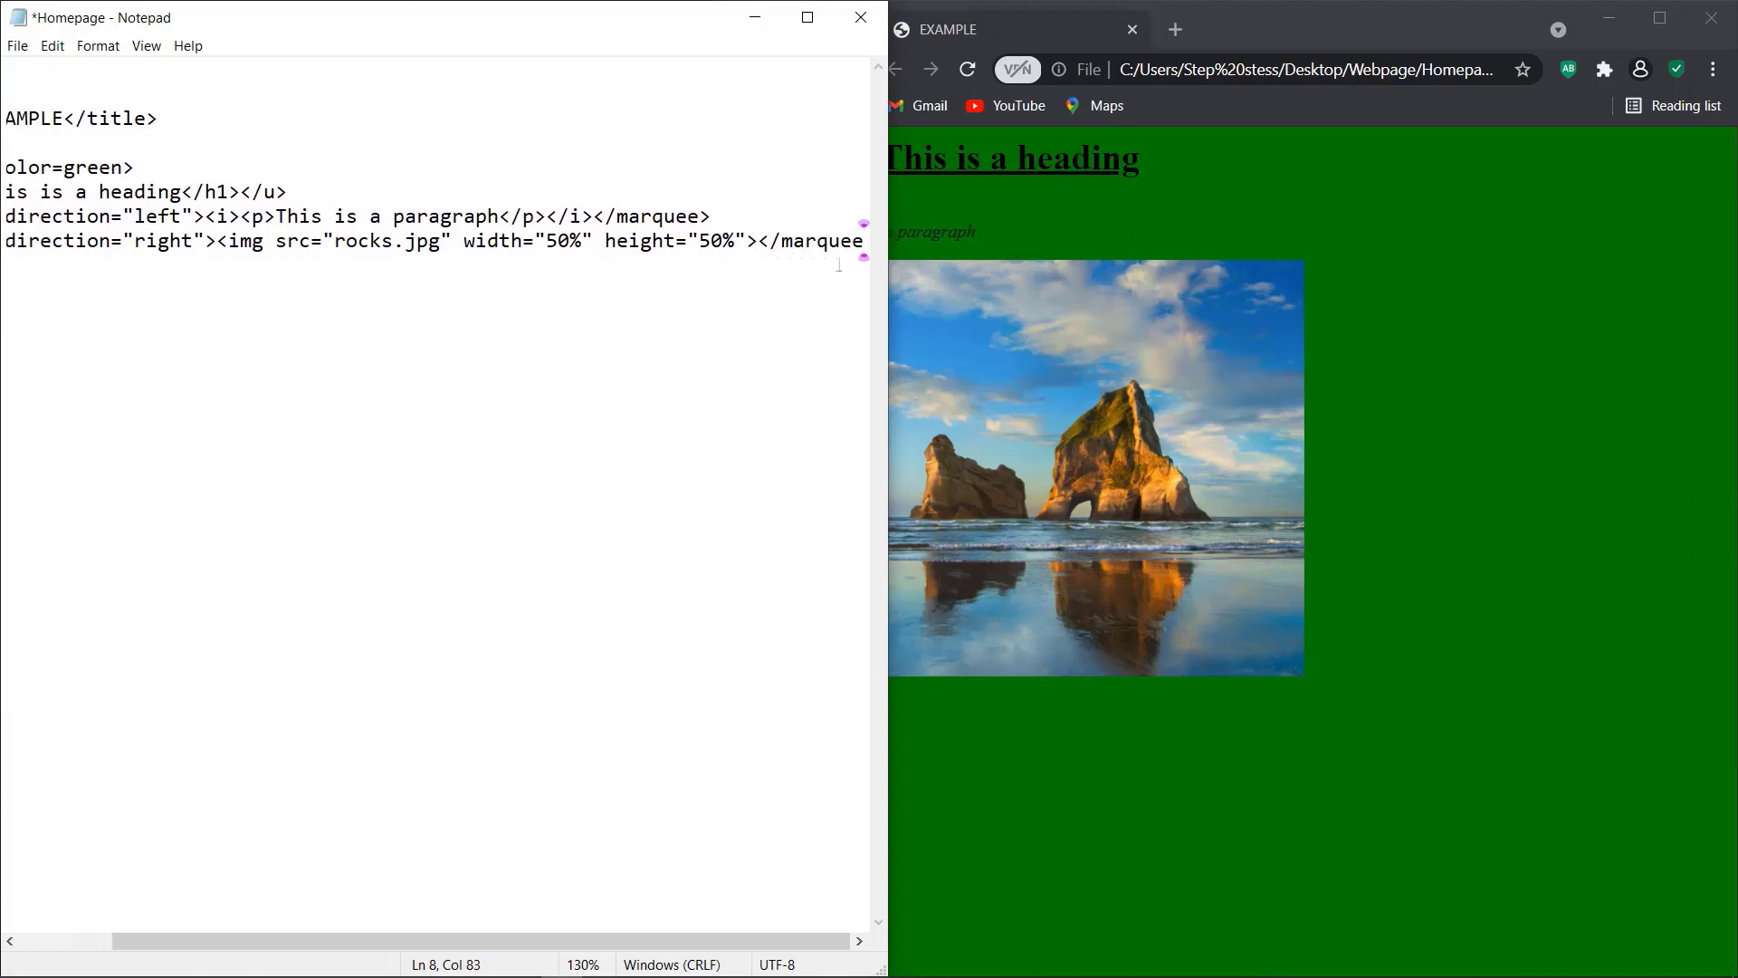
text(>)
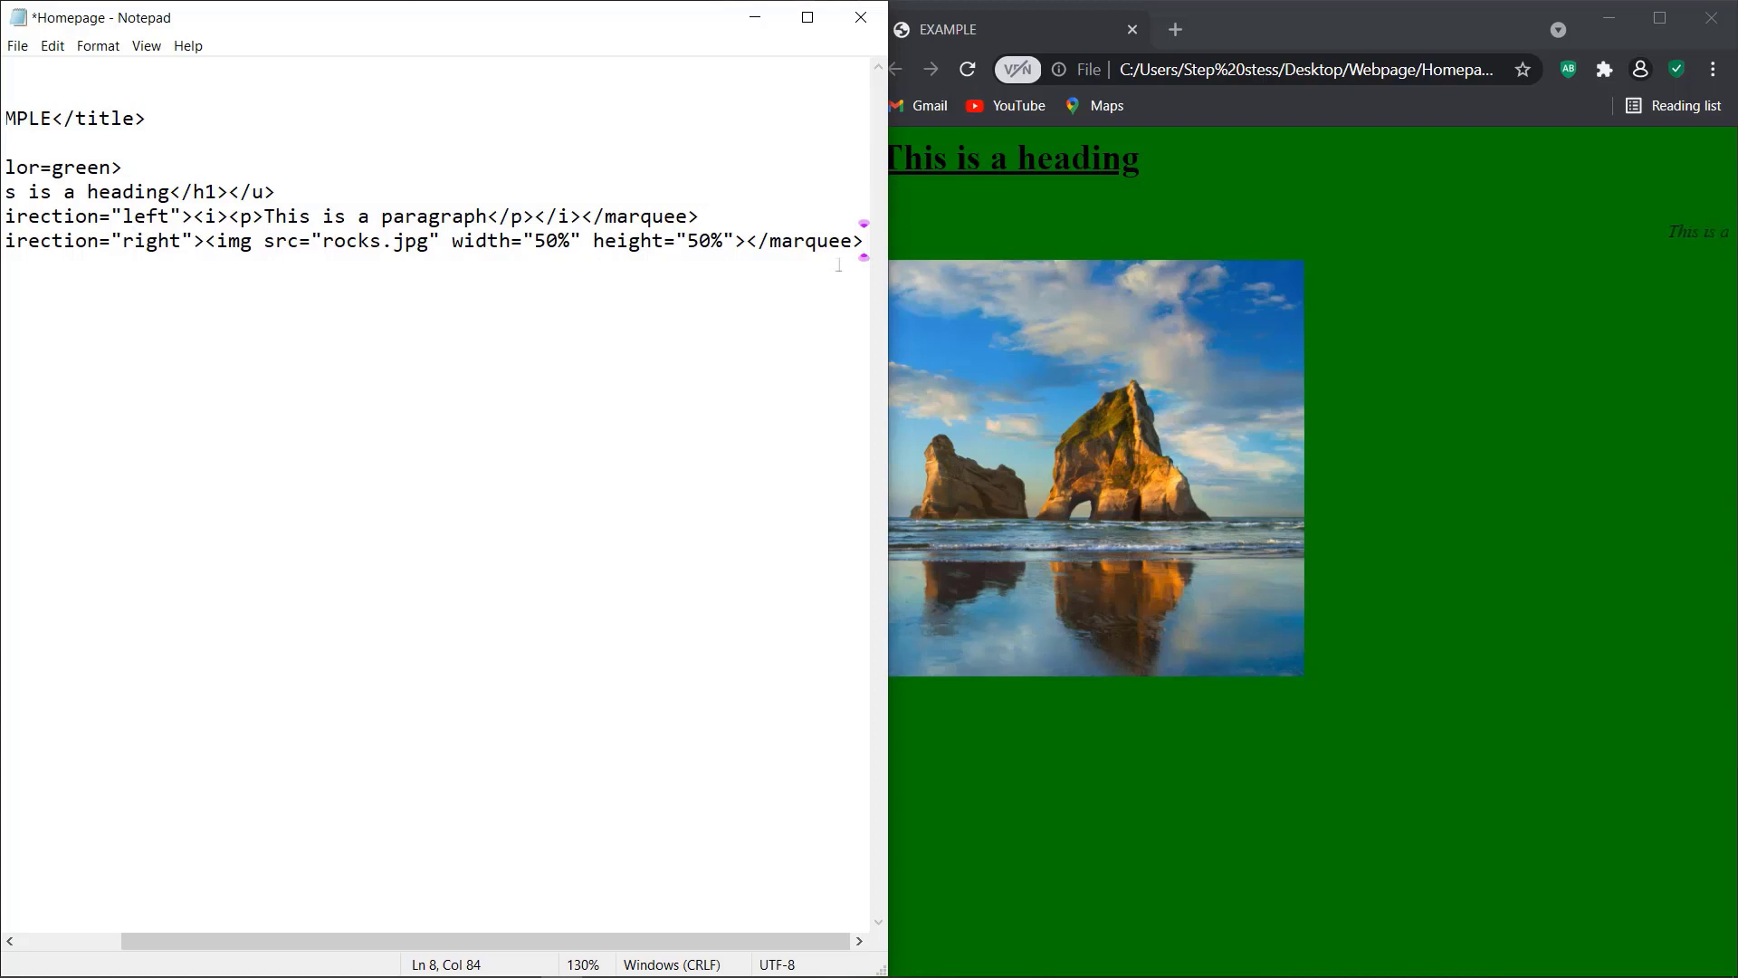
Save the file and reload the page in the browser to check the picture's scrolling
key(ctrl+s)
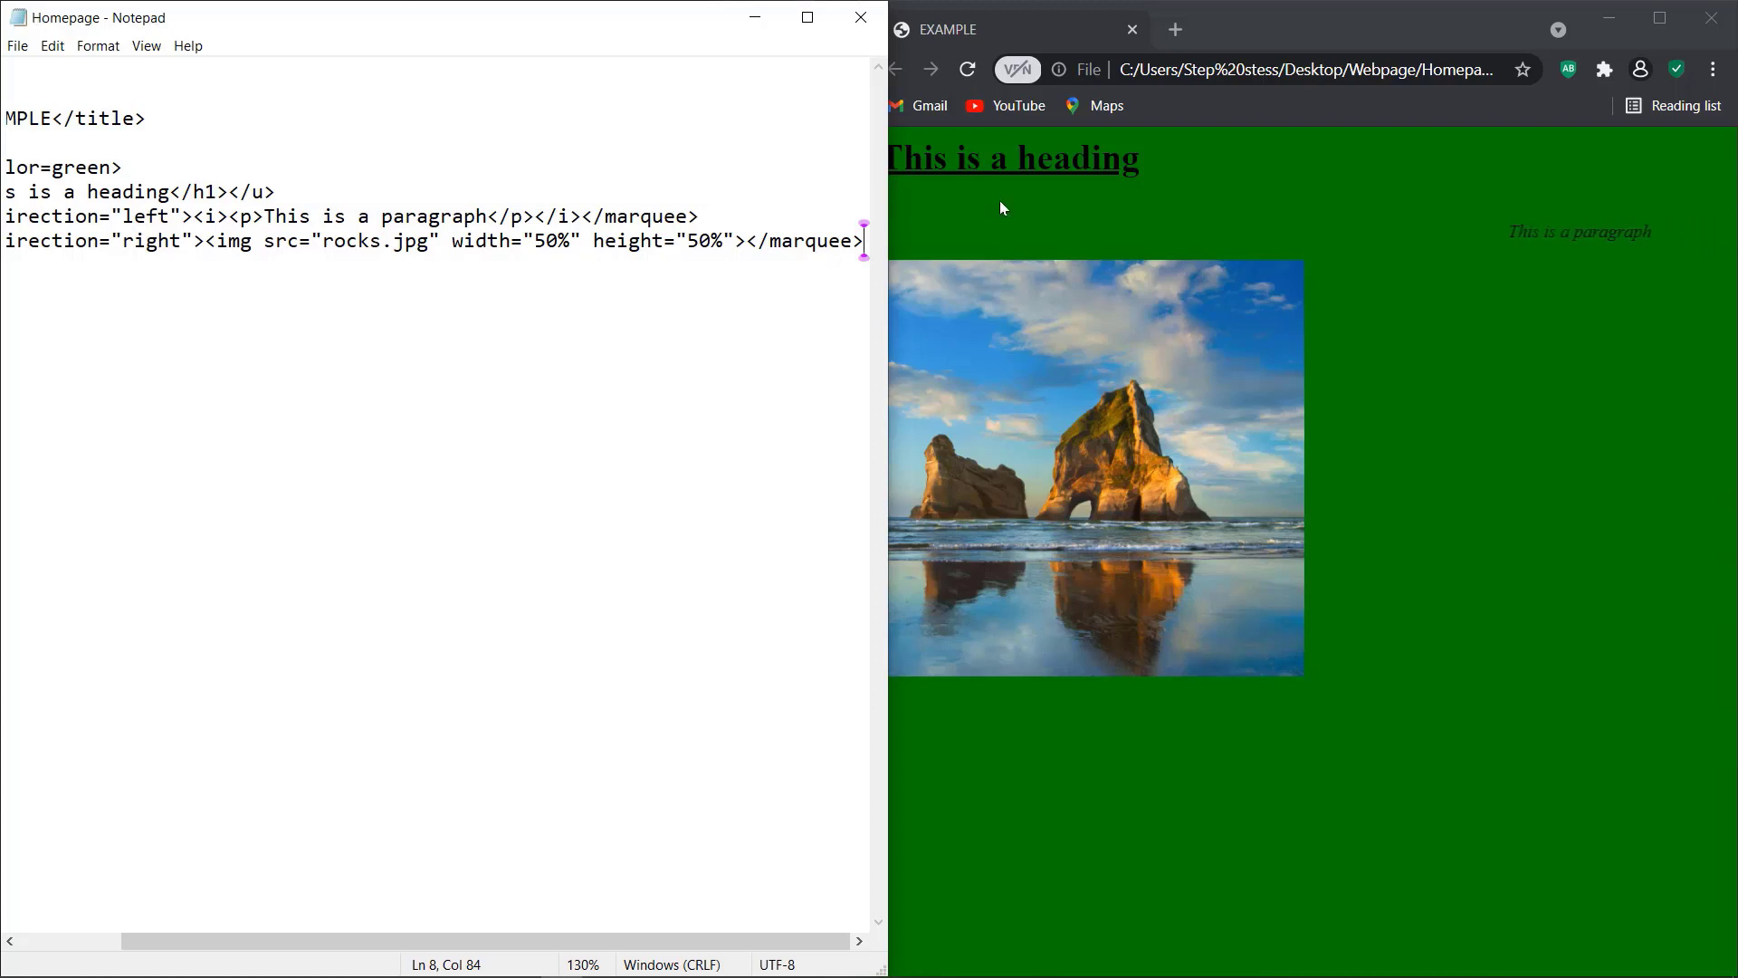
click(972, 70)
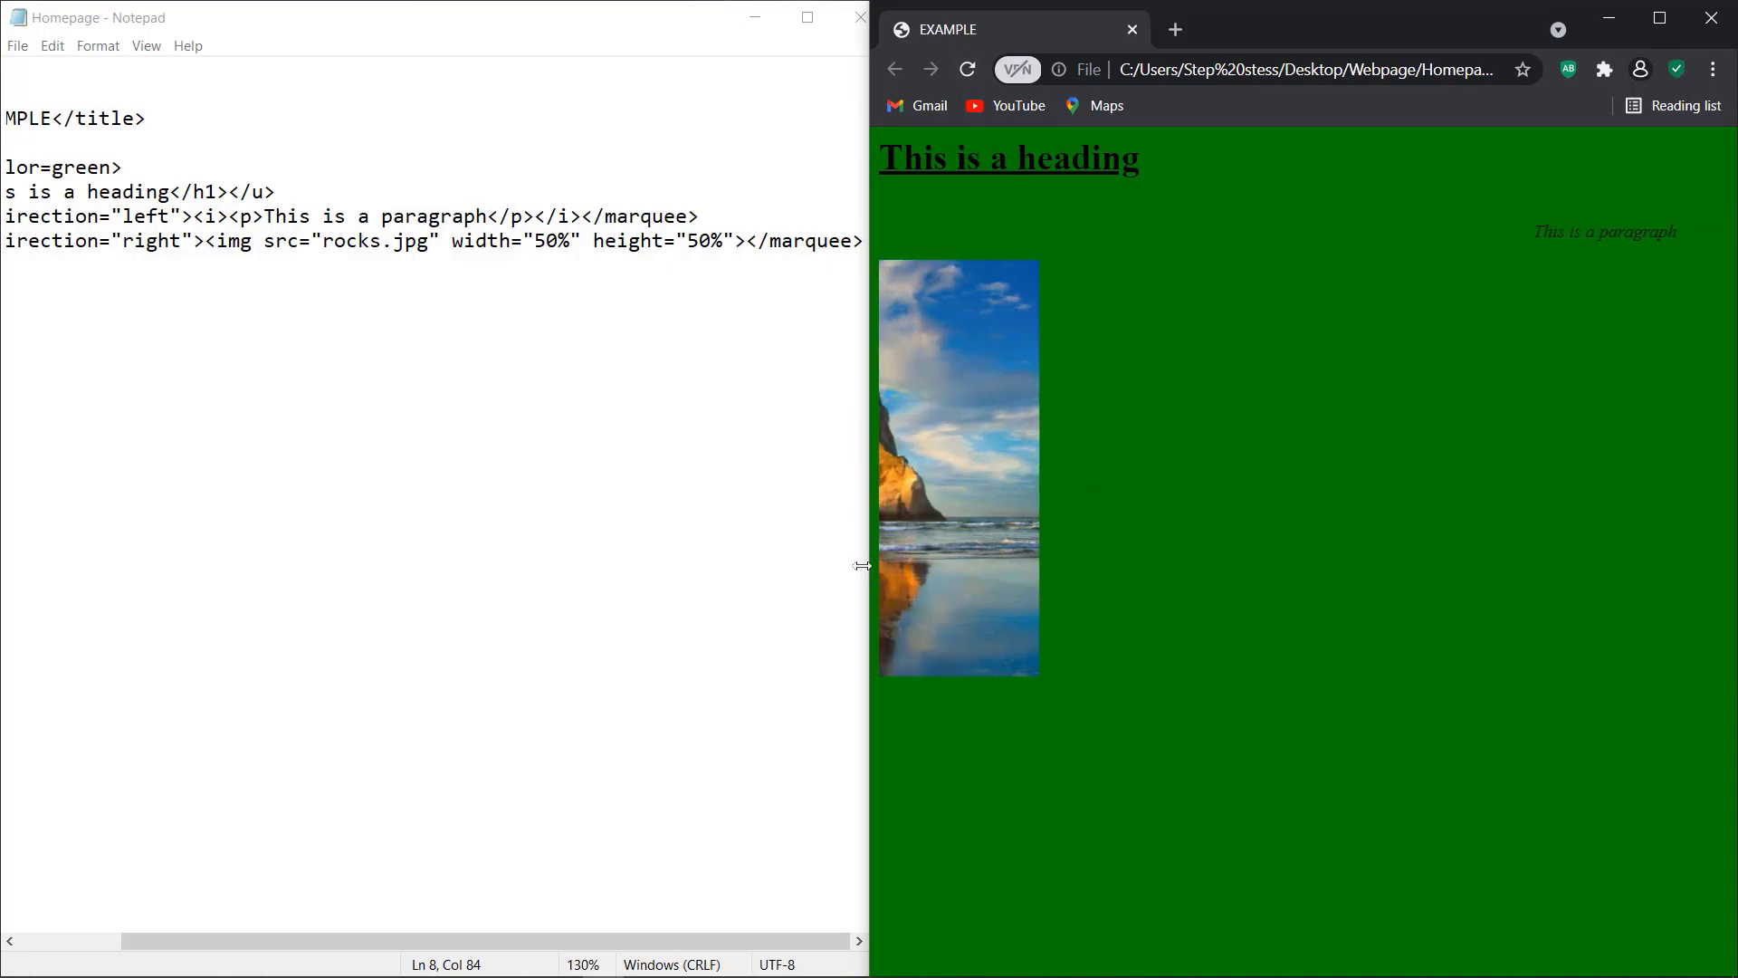
click(777, 936)
drag(733, 941, 632, 942)
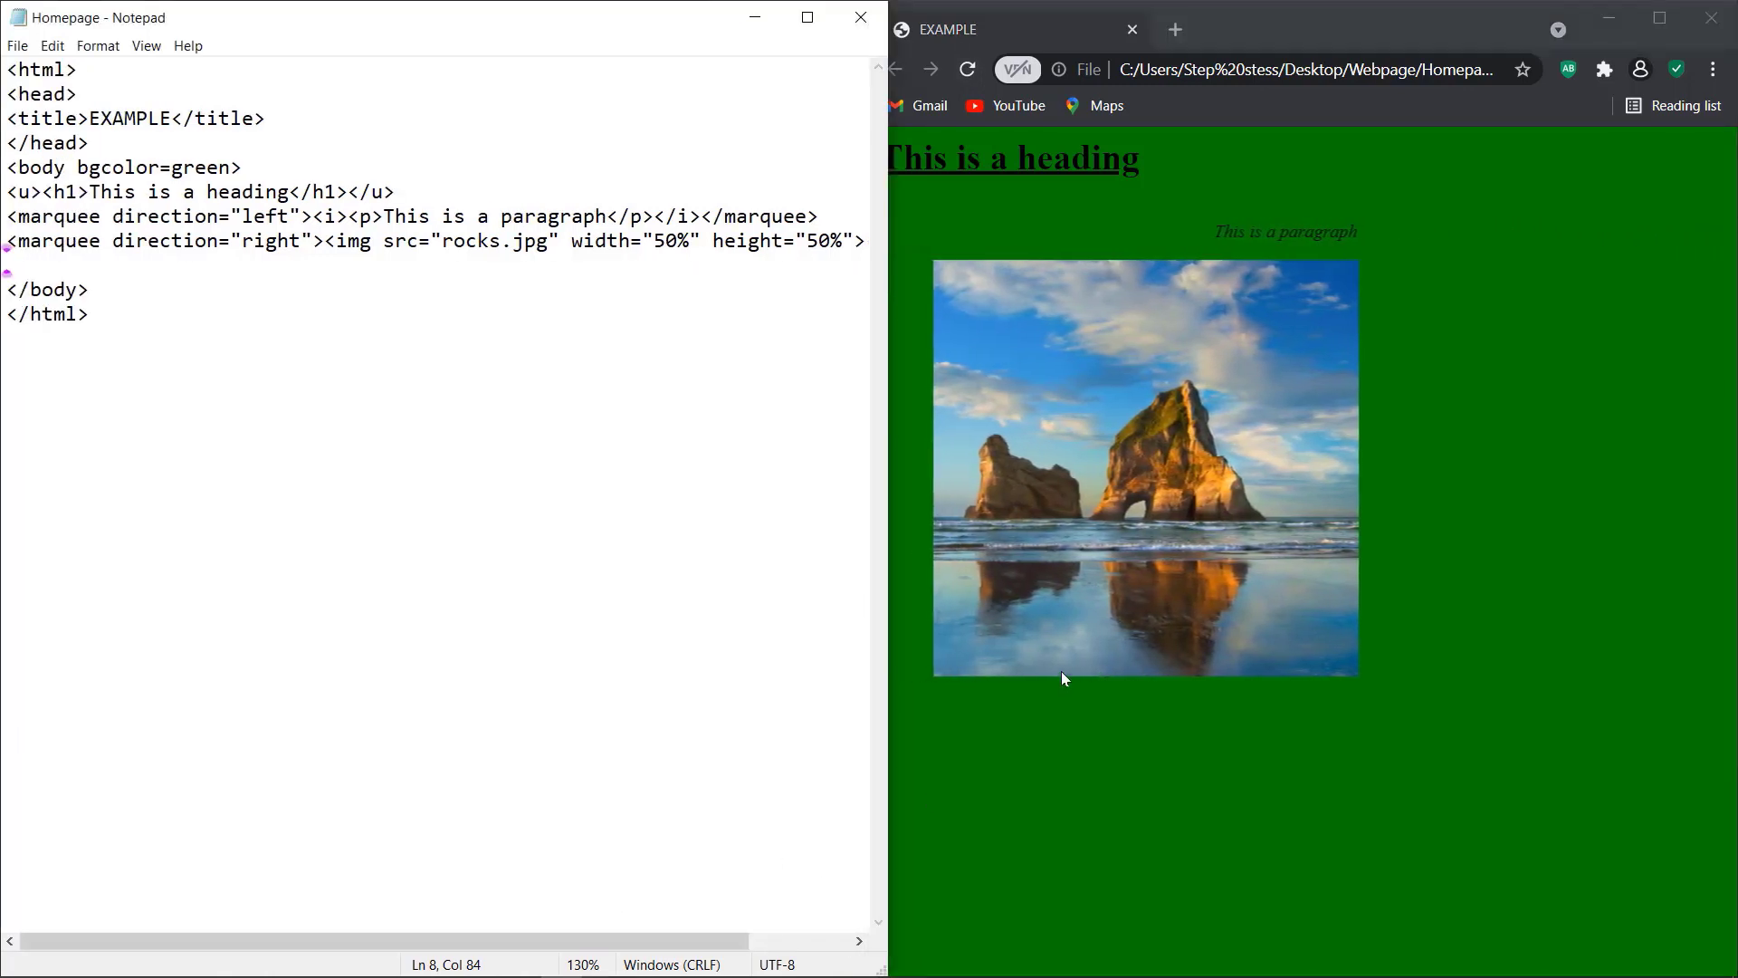
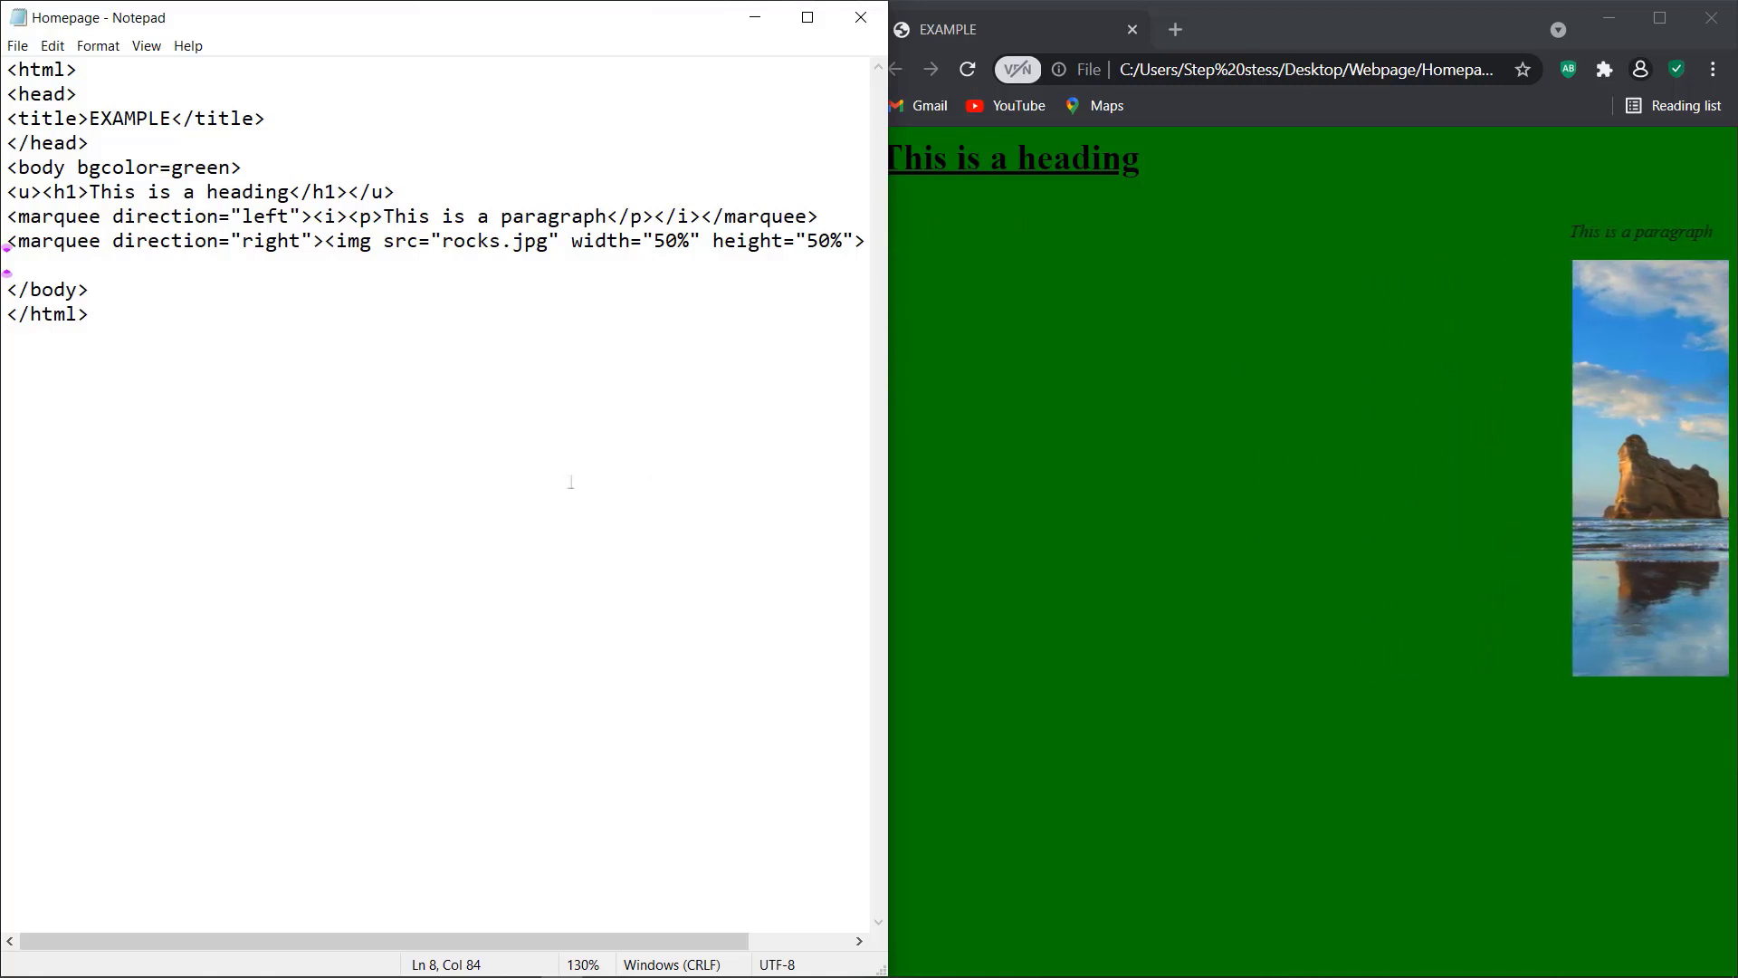
Begin a link tag with an empty href="" attribute on the blank line above </body>
click(56, 269)
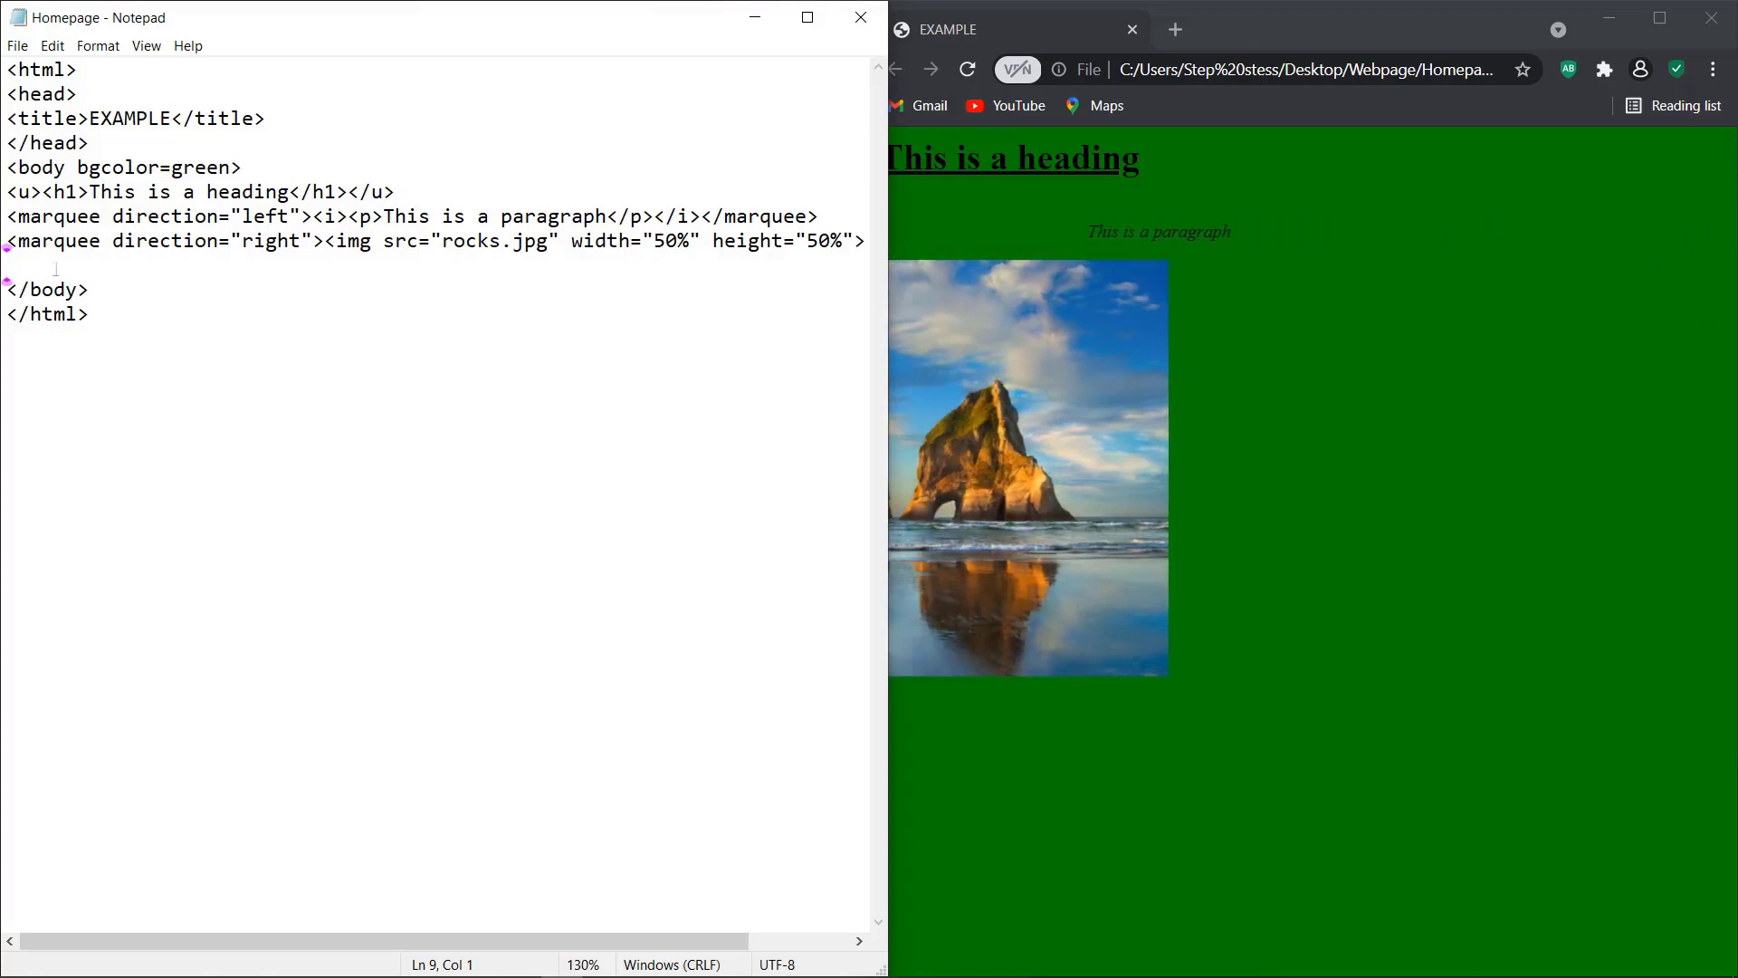
text(<)
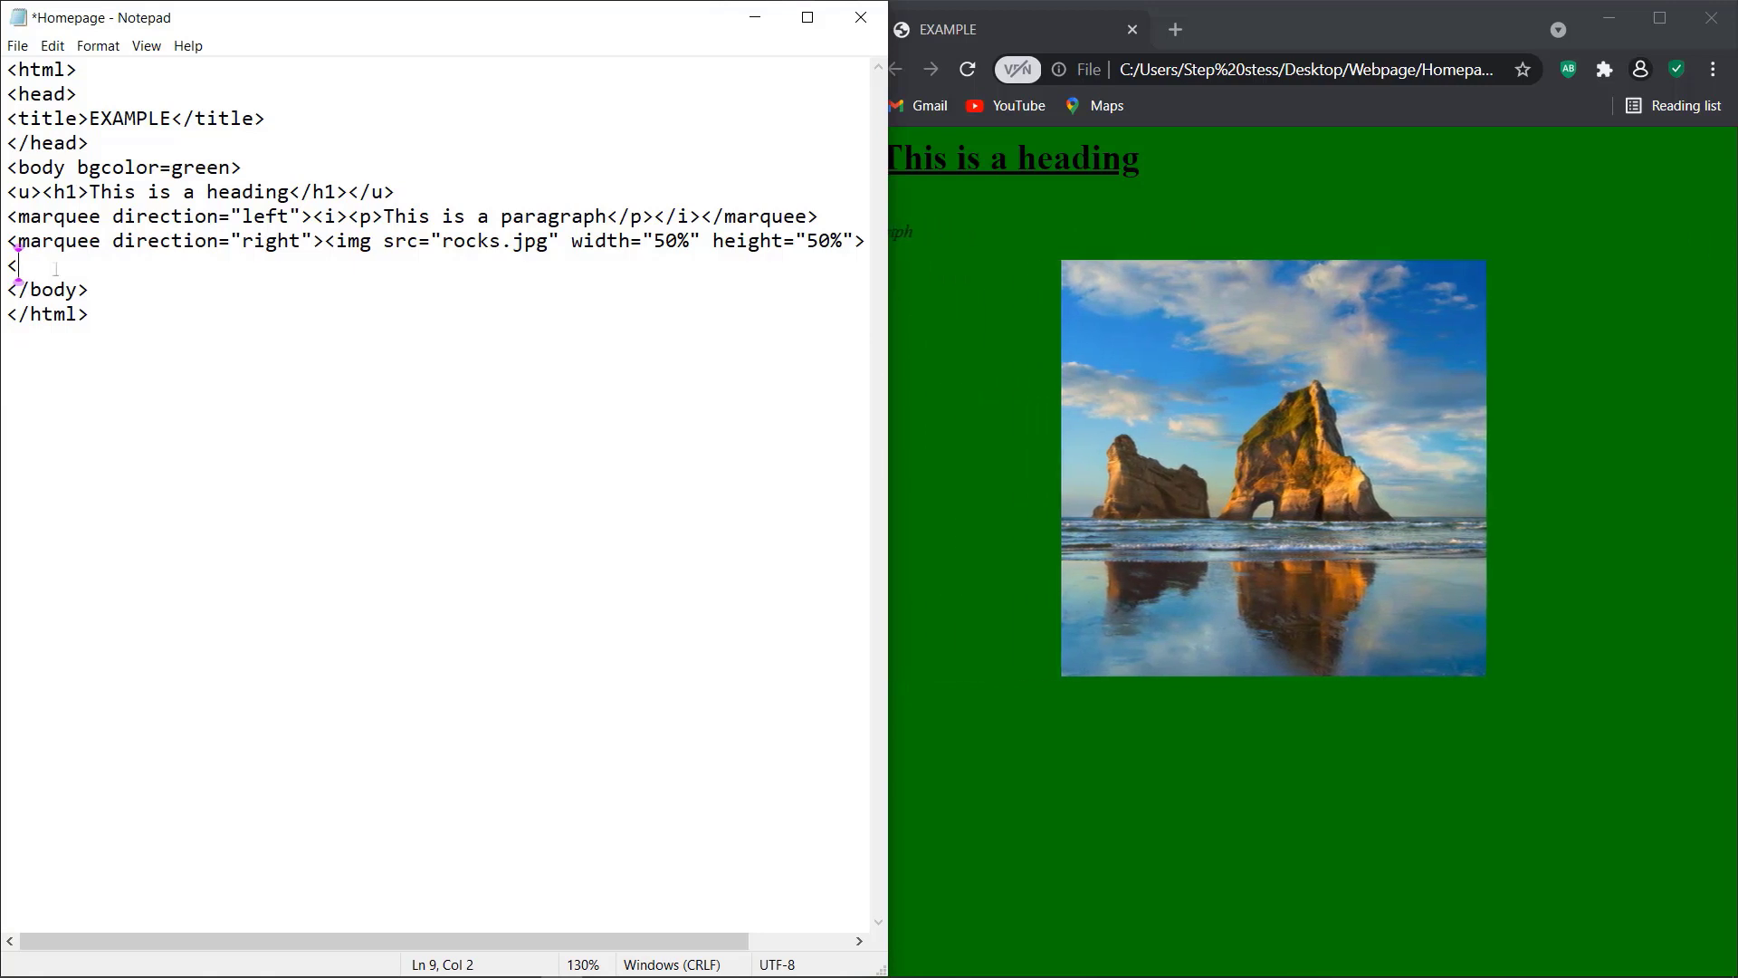
key(BackSpace)
text(<)
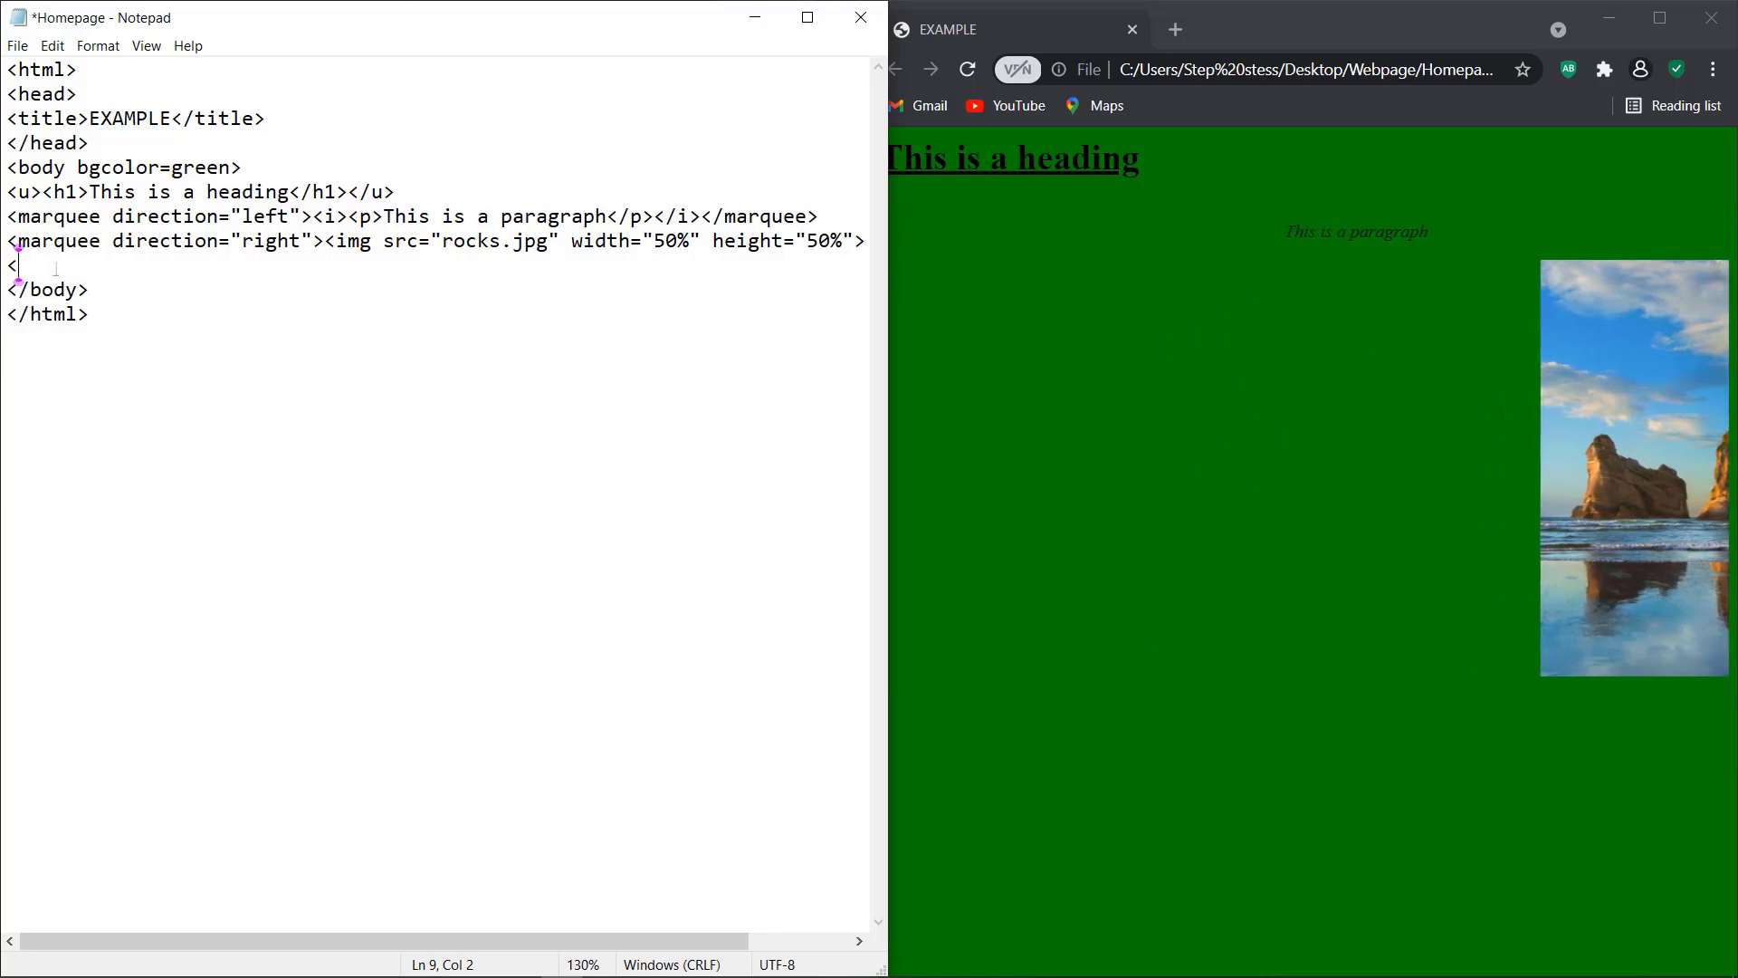
text(href)
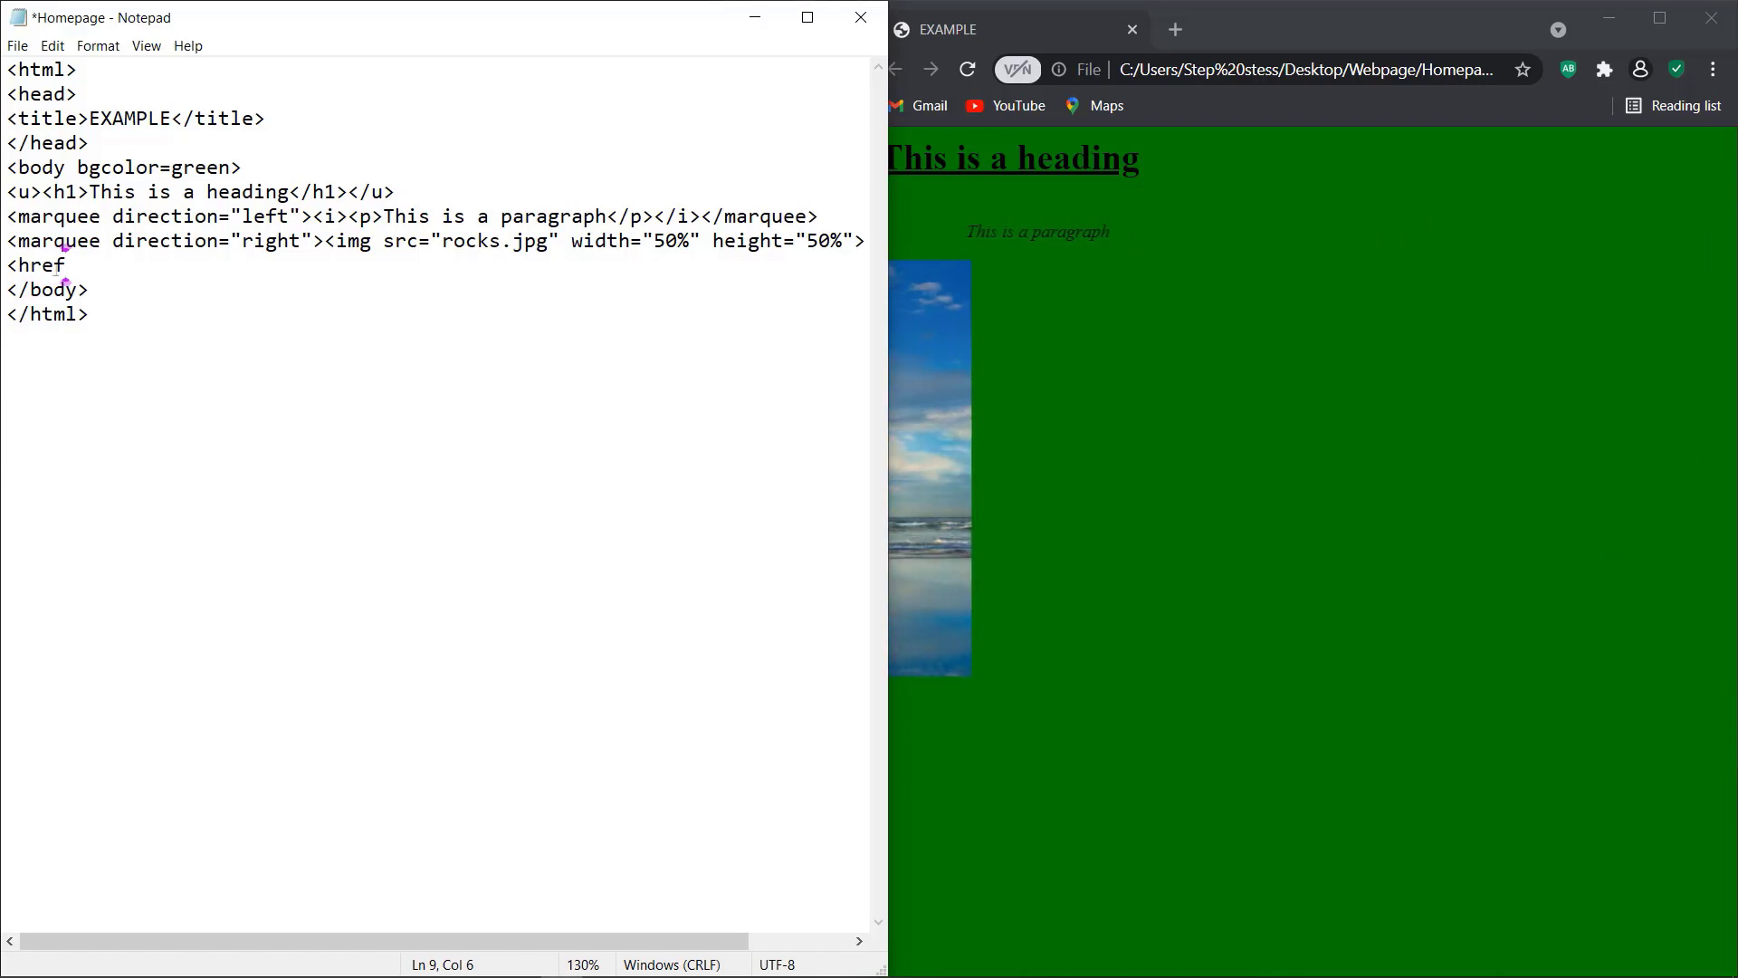
text(=)
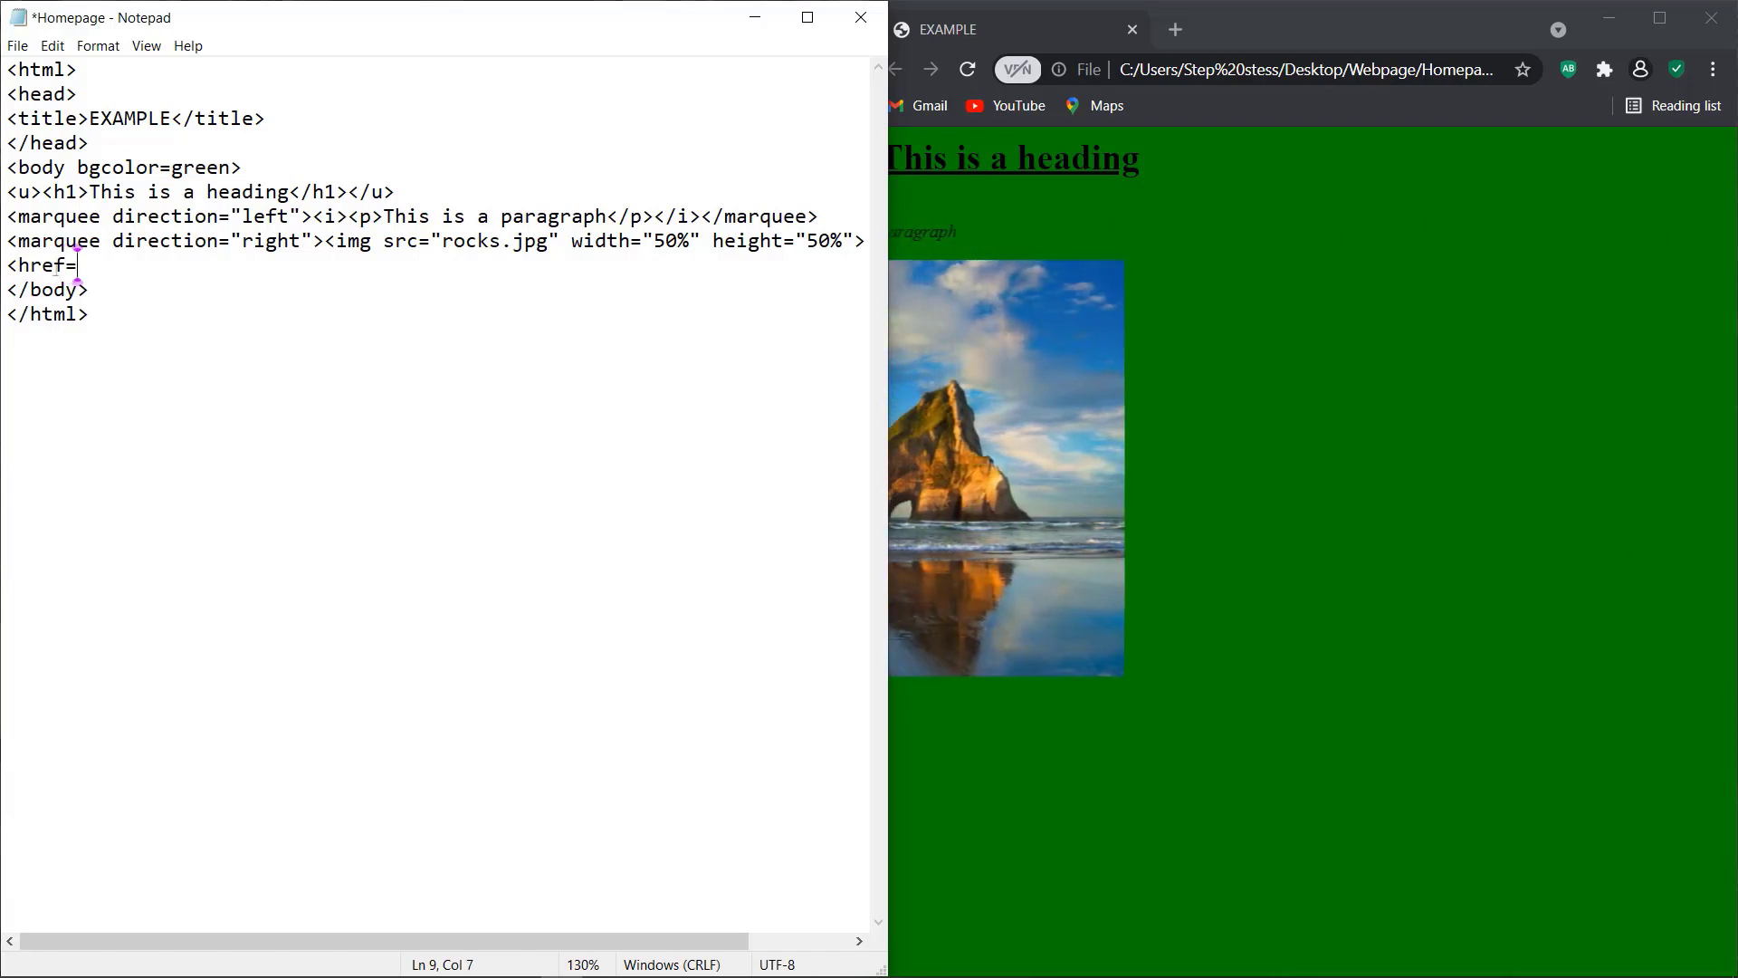
text("")
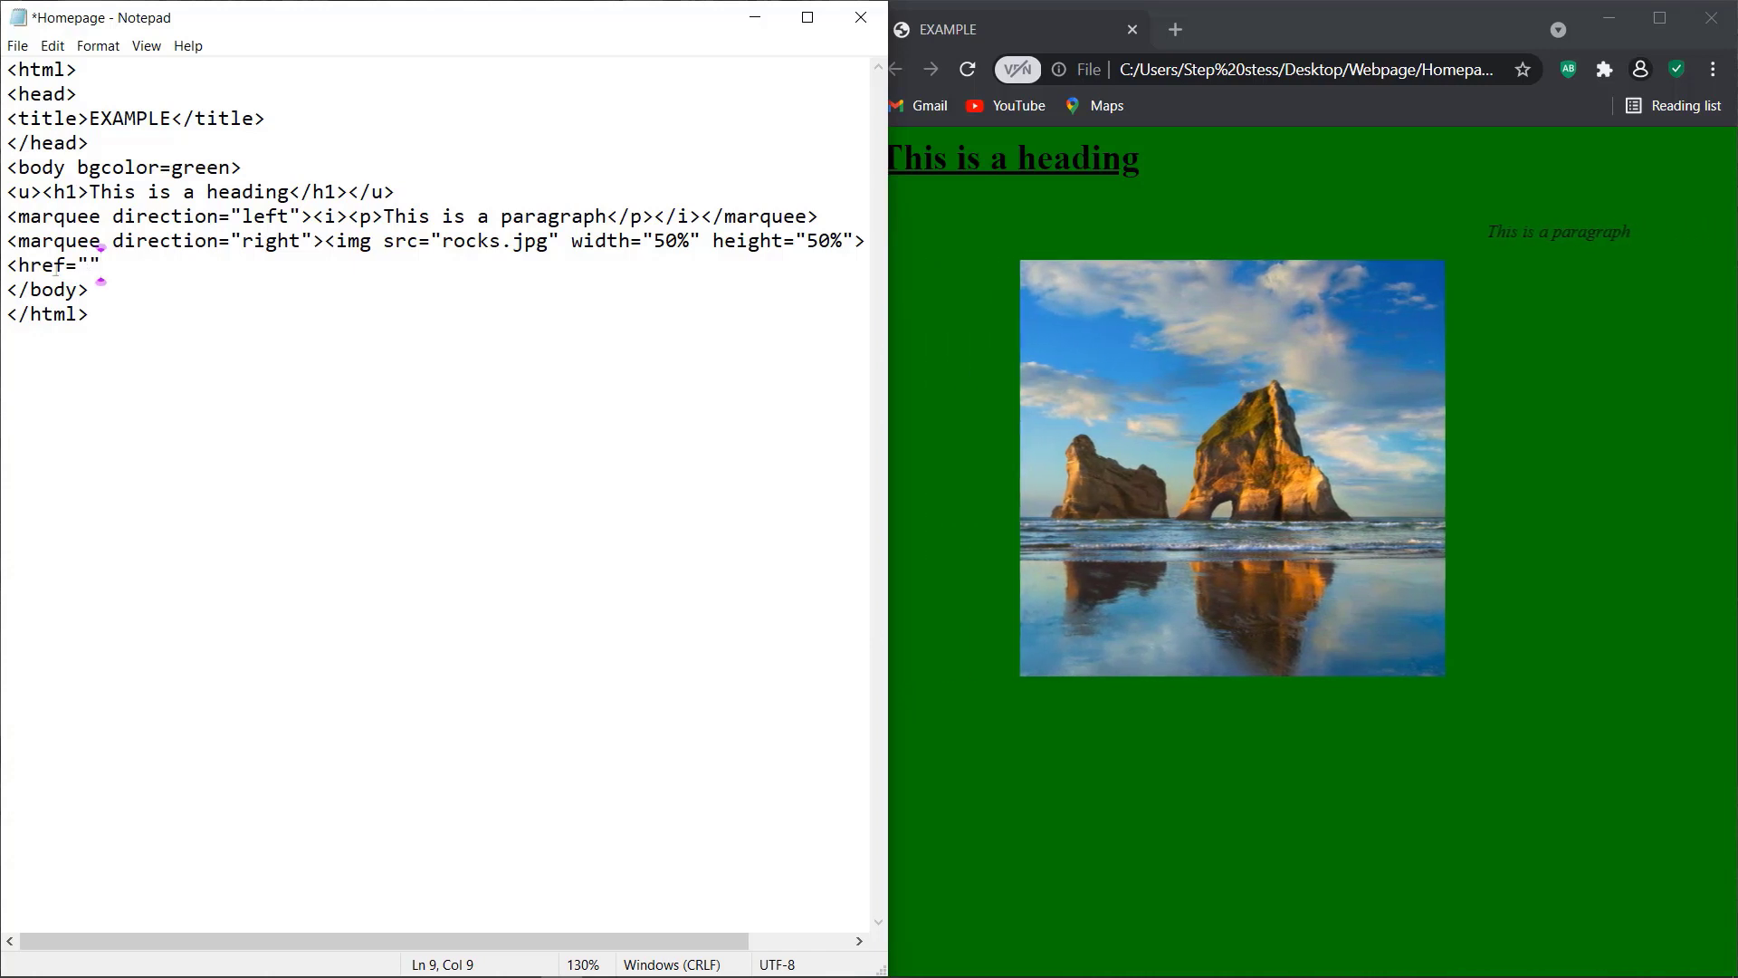
Set the link's href value to page1.html and insert the missing a before href in the tag
key(Left)
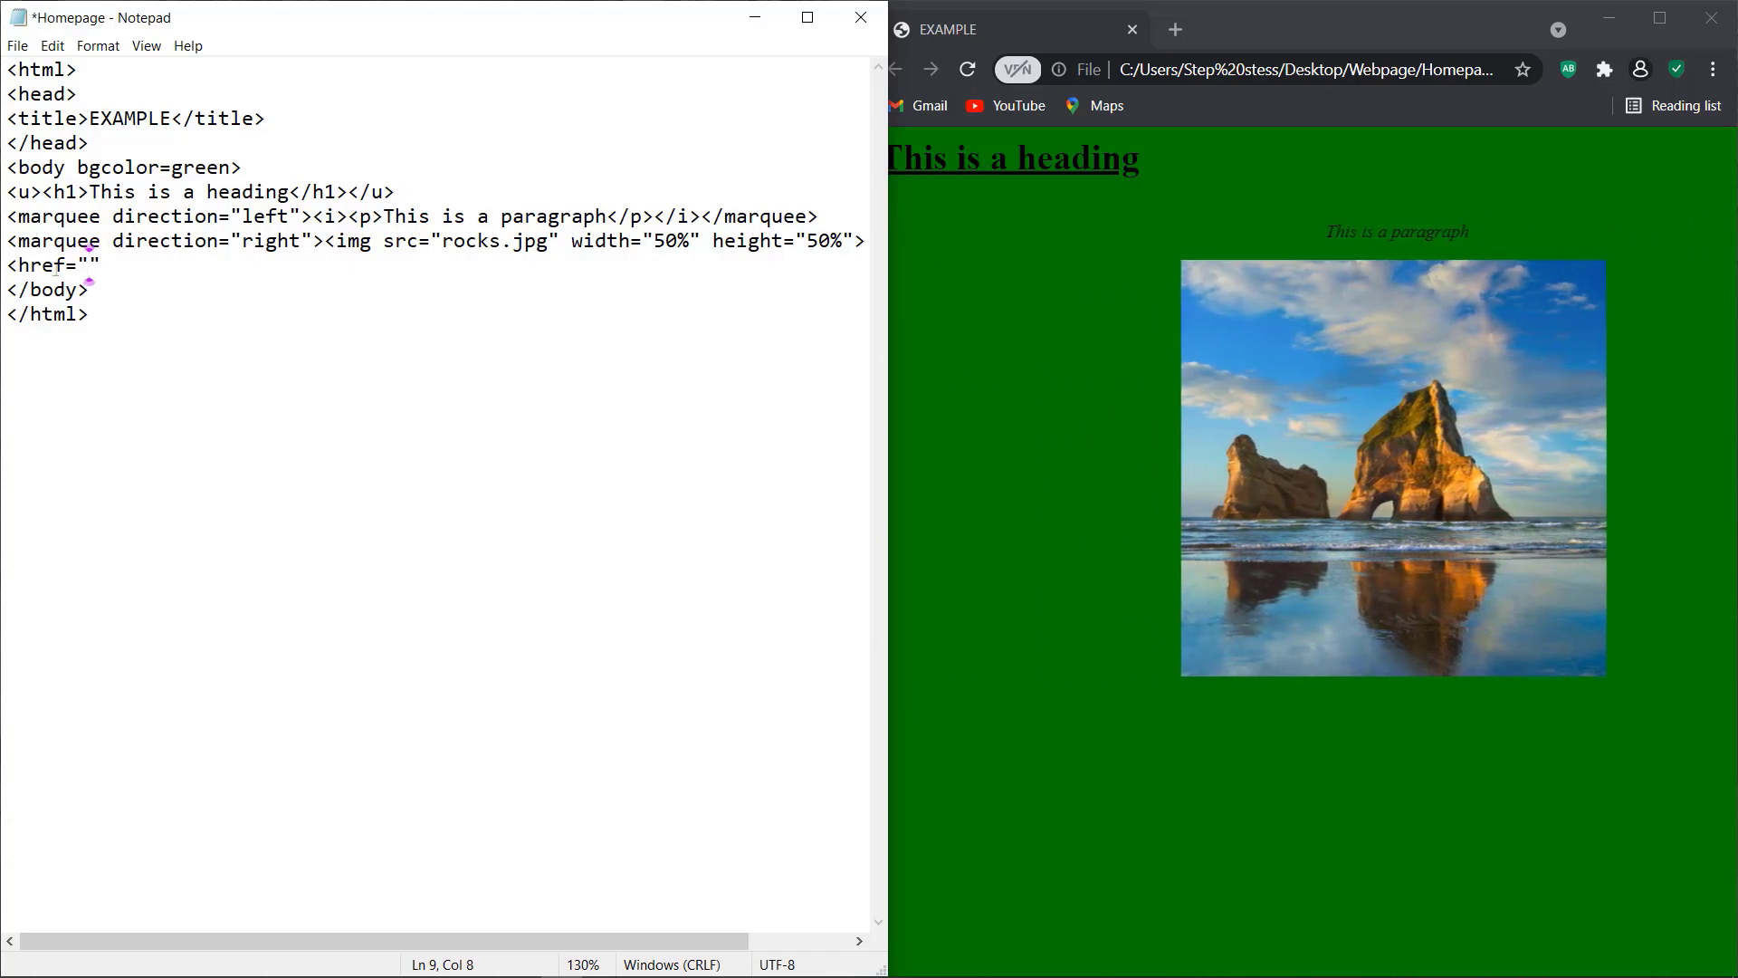
text(pa)
text(ge)
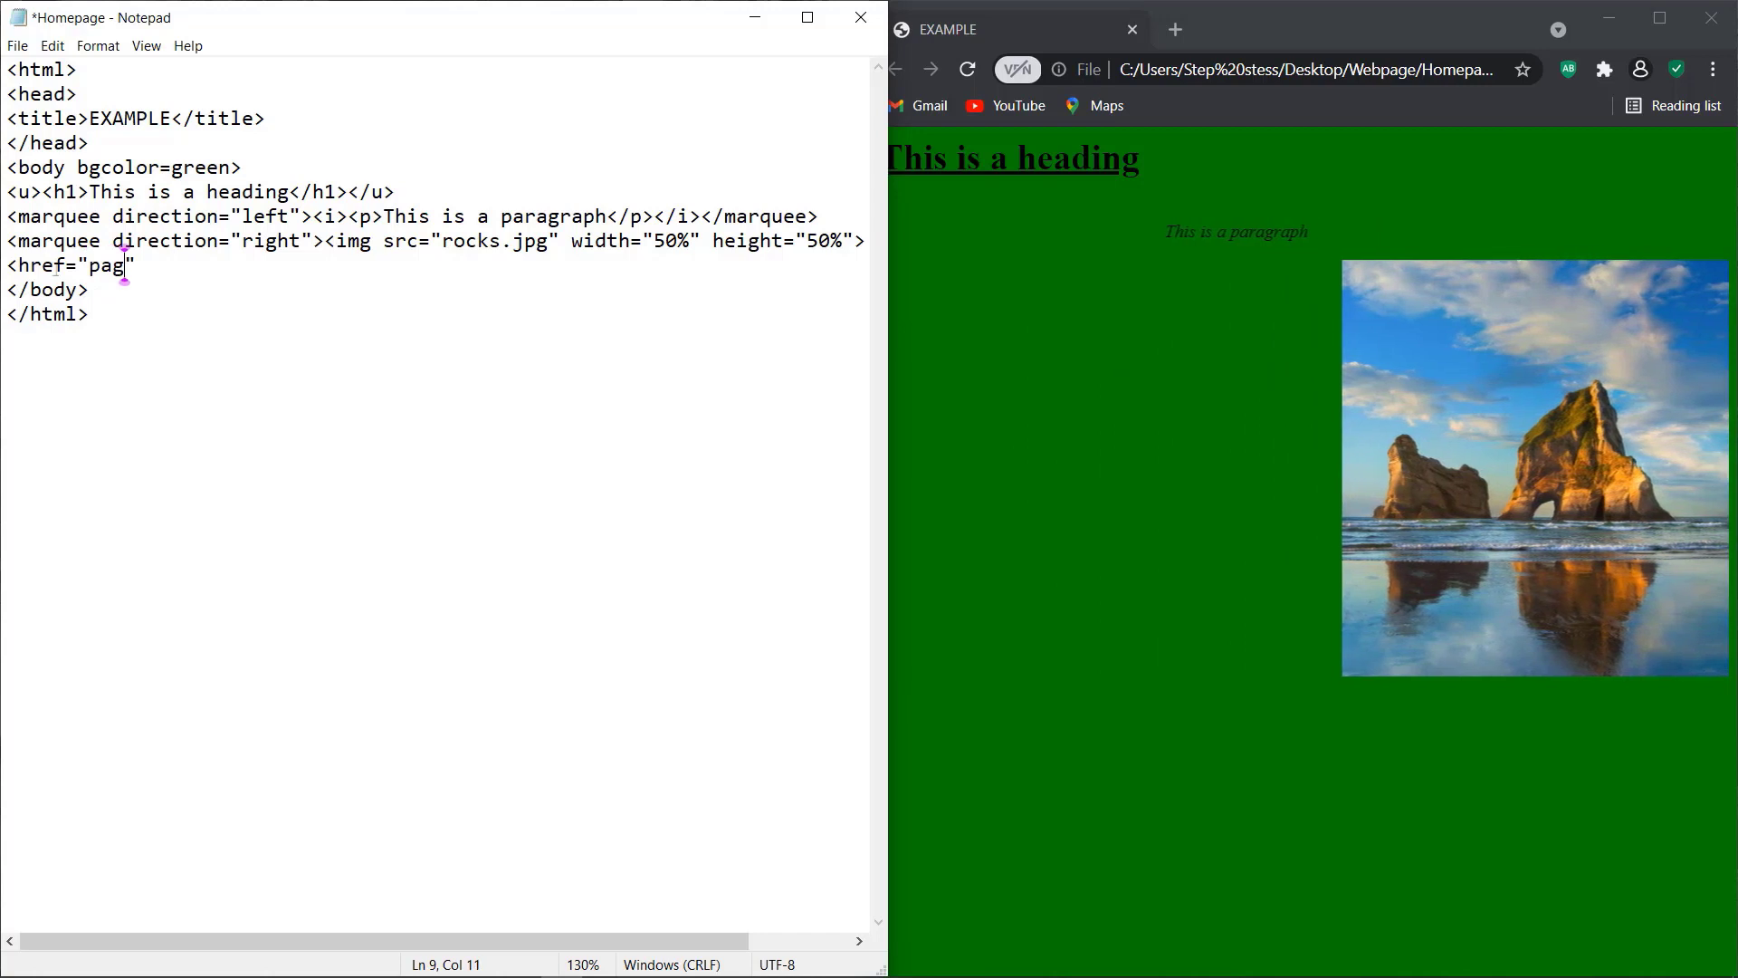
text(1.html)
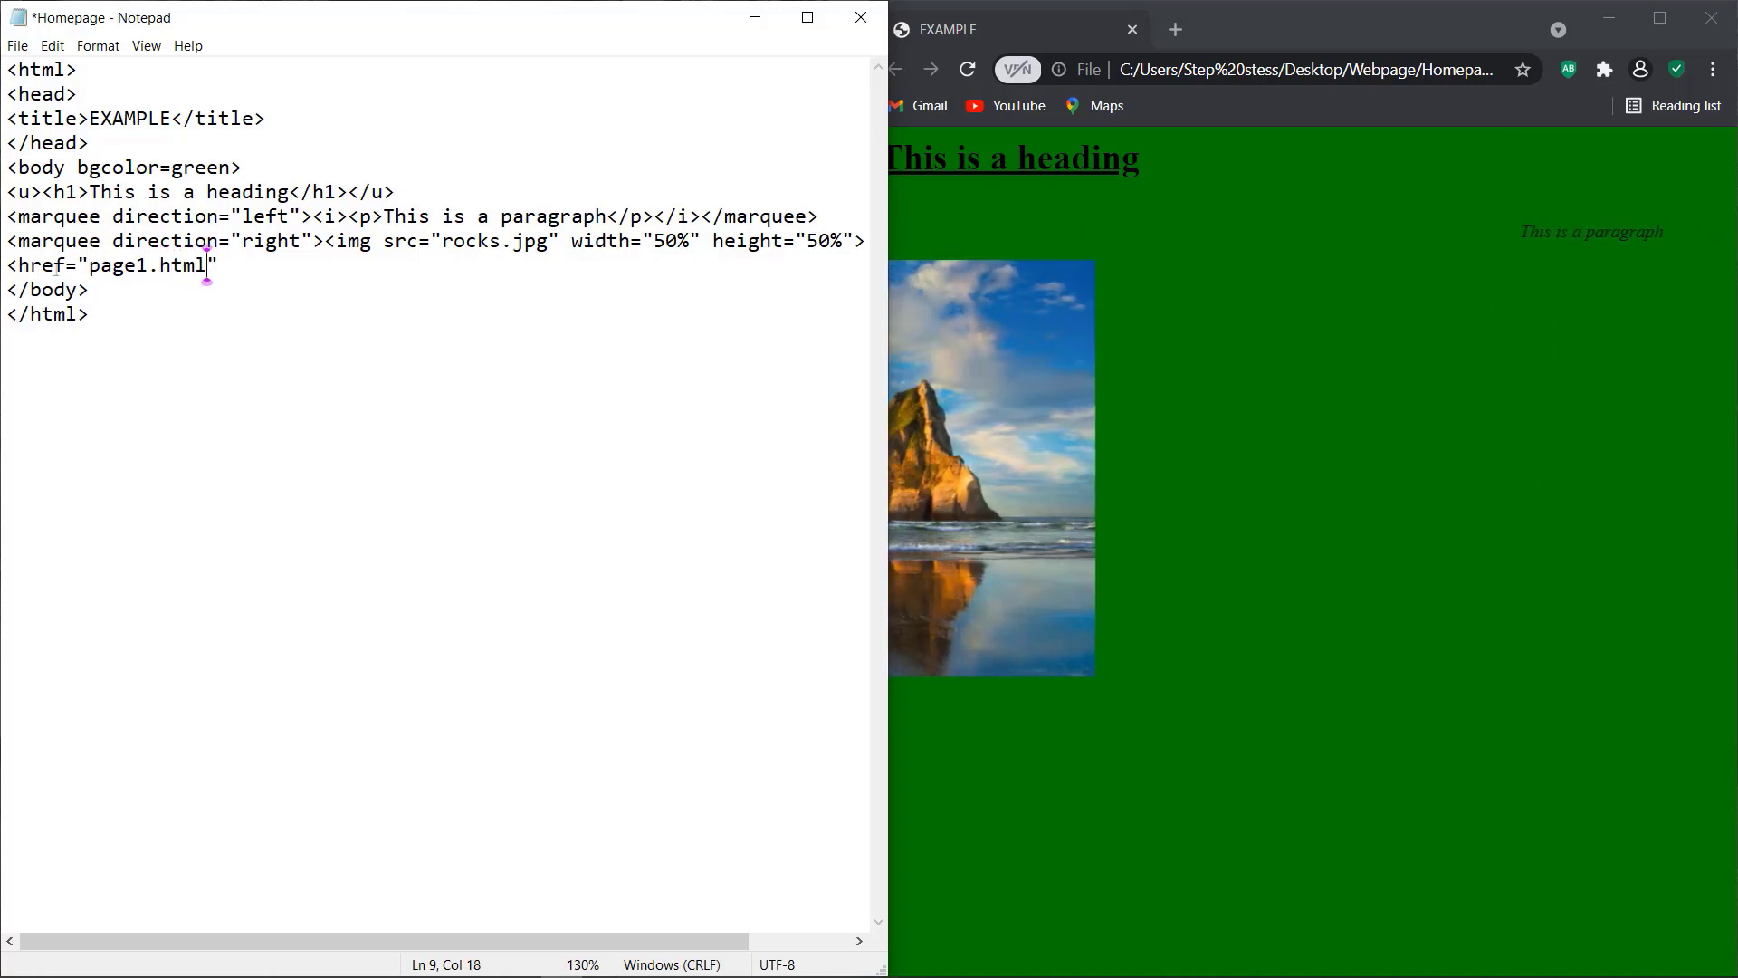
key(Right)
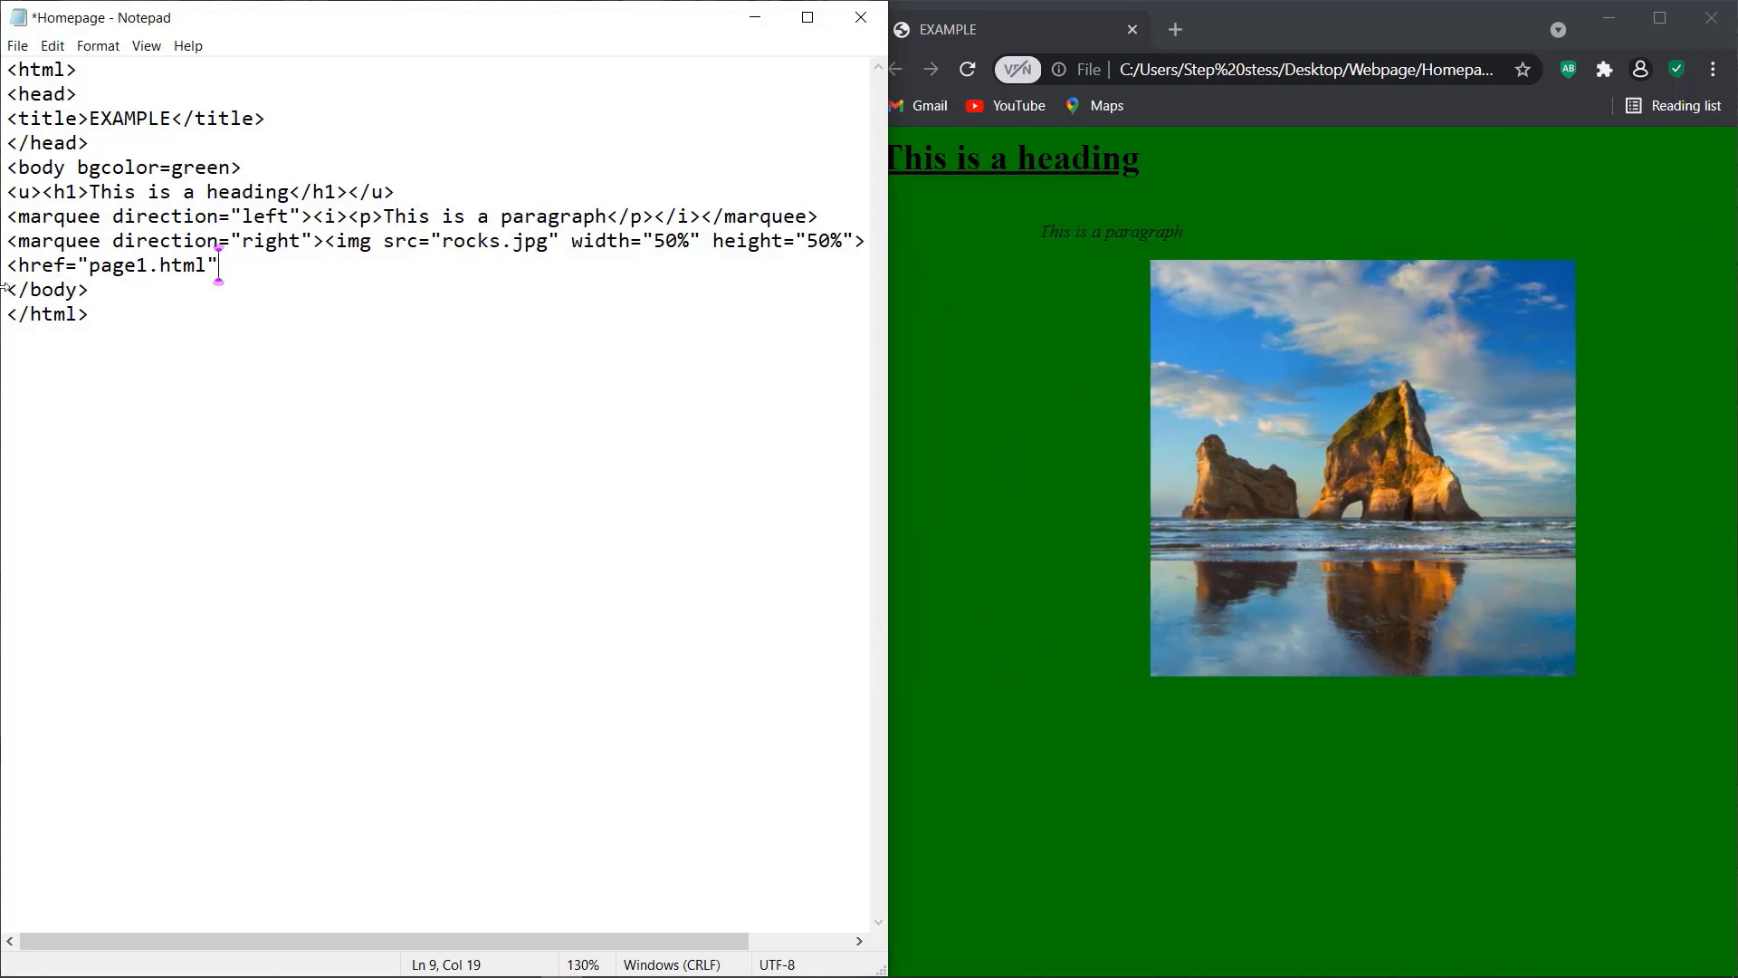
click(18, 265)
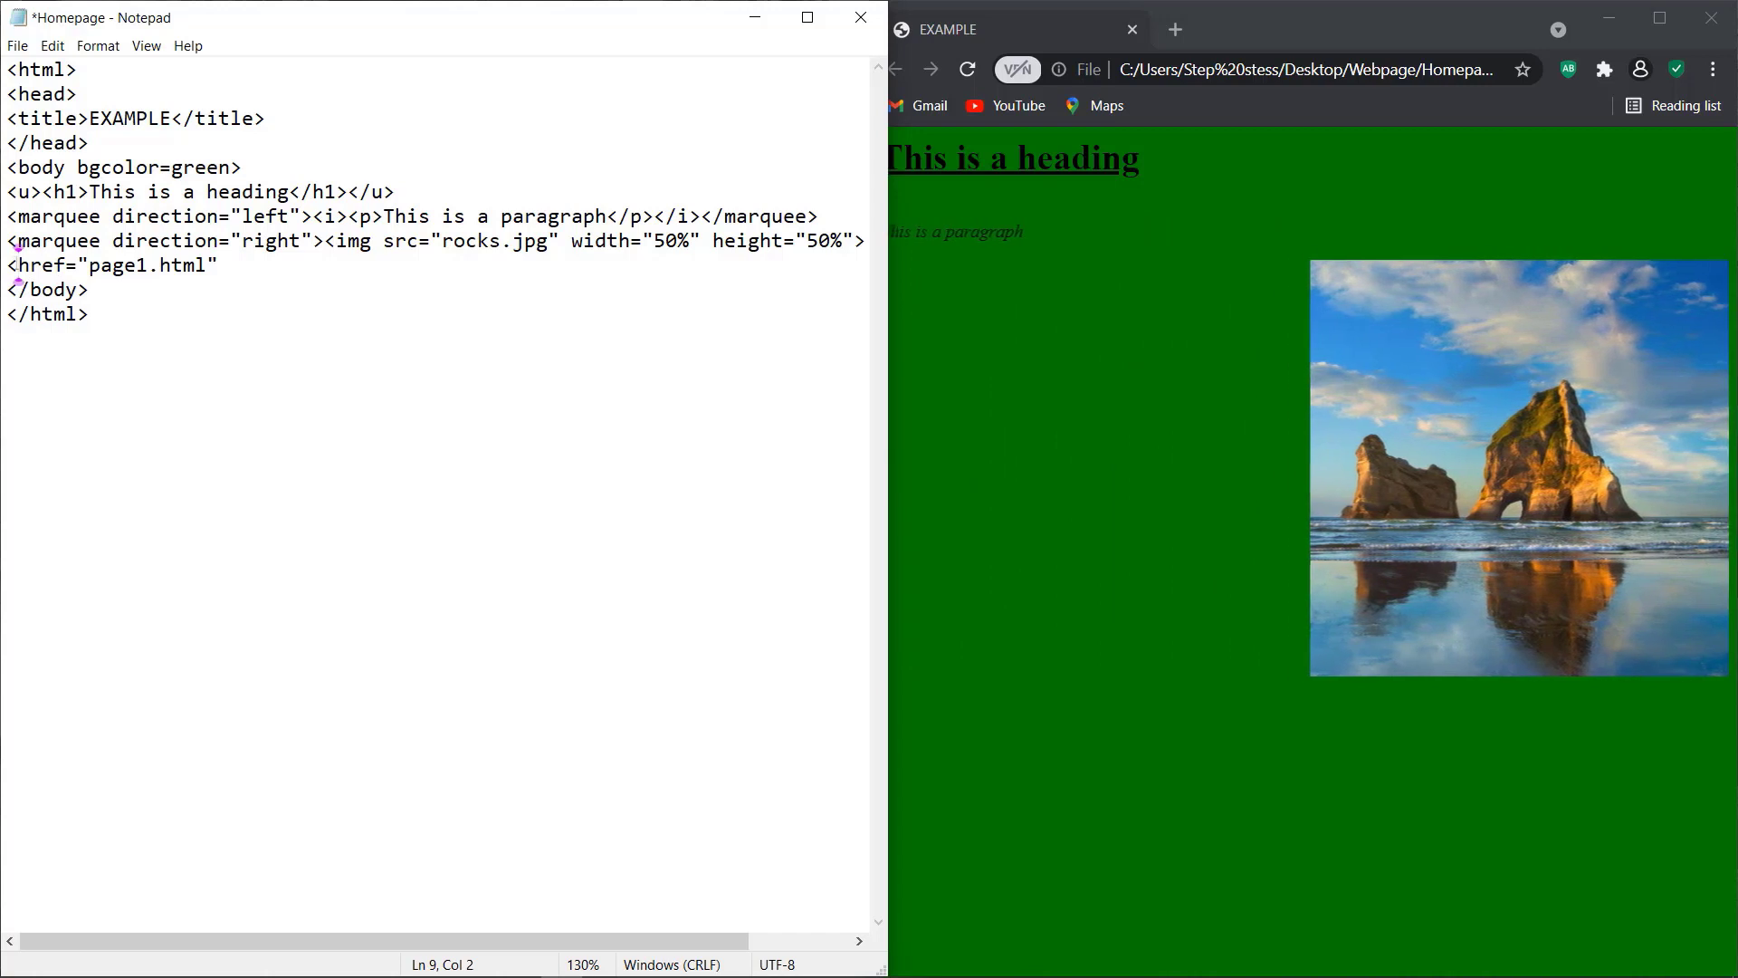
text(a)
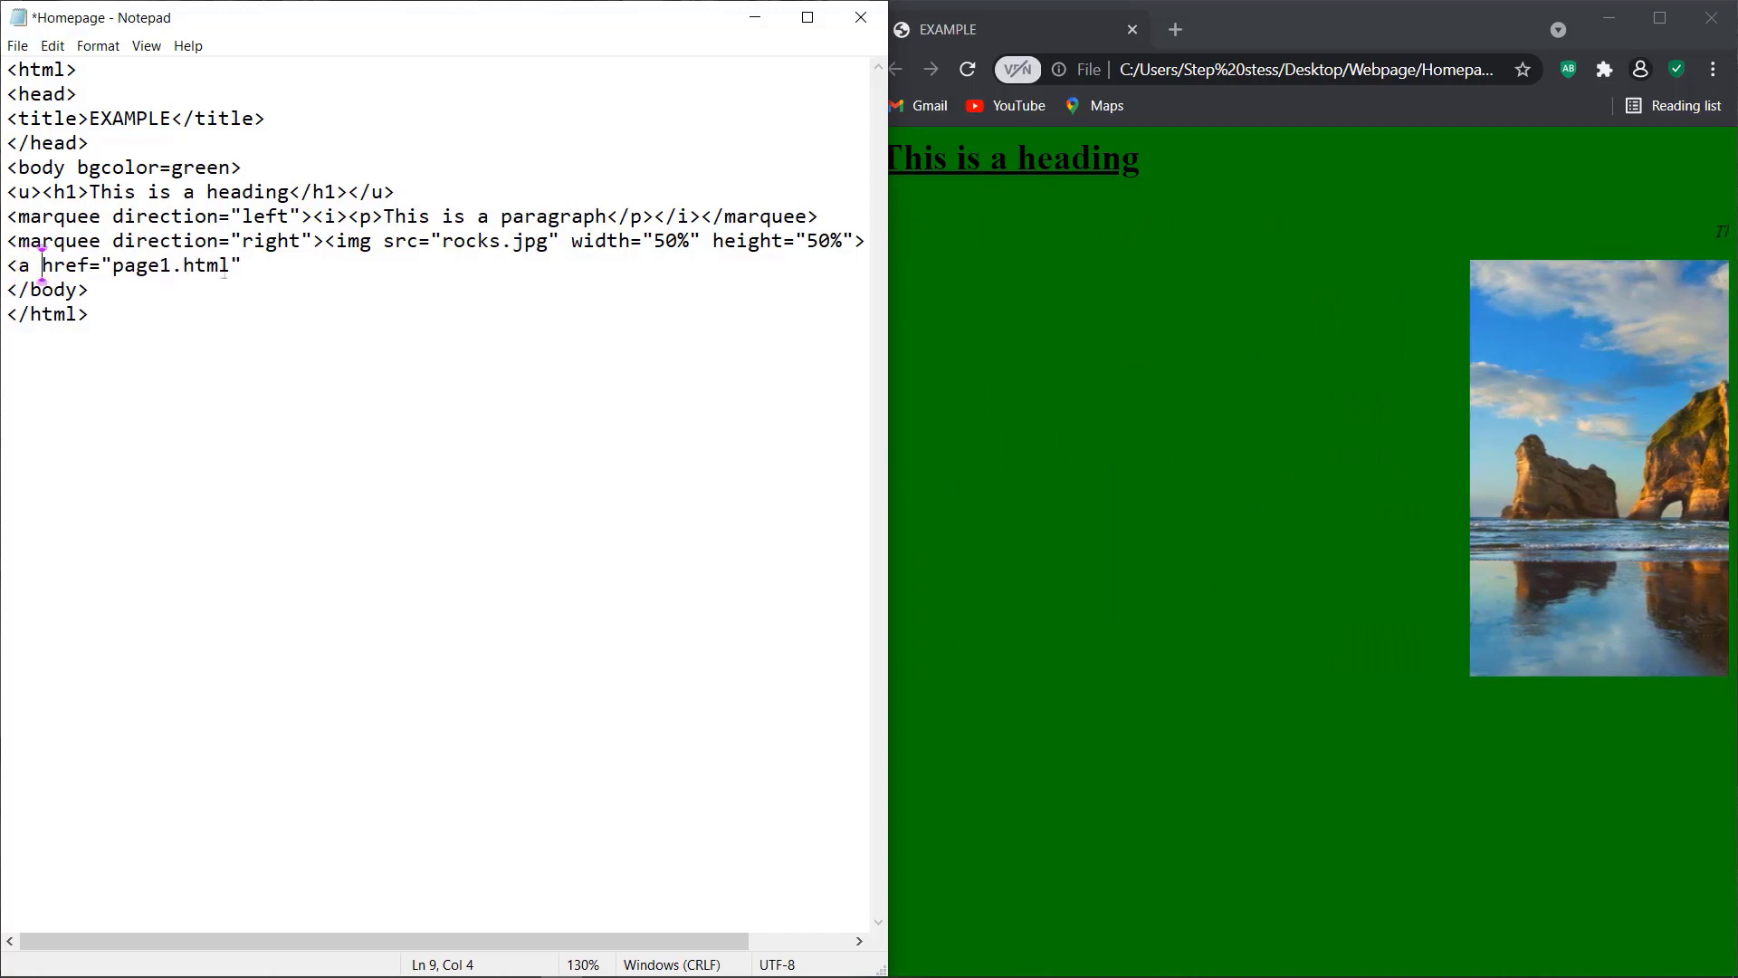
Close the opening link tag with >, followed by the link text Goto and the closing </a> tag
click(242, 264)
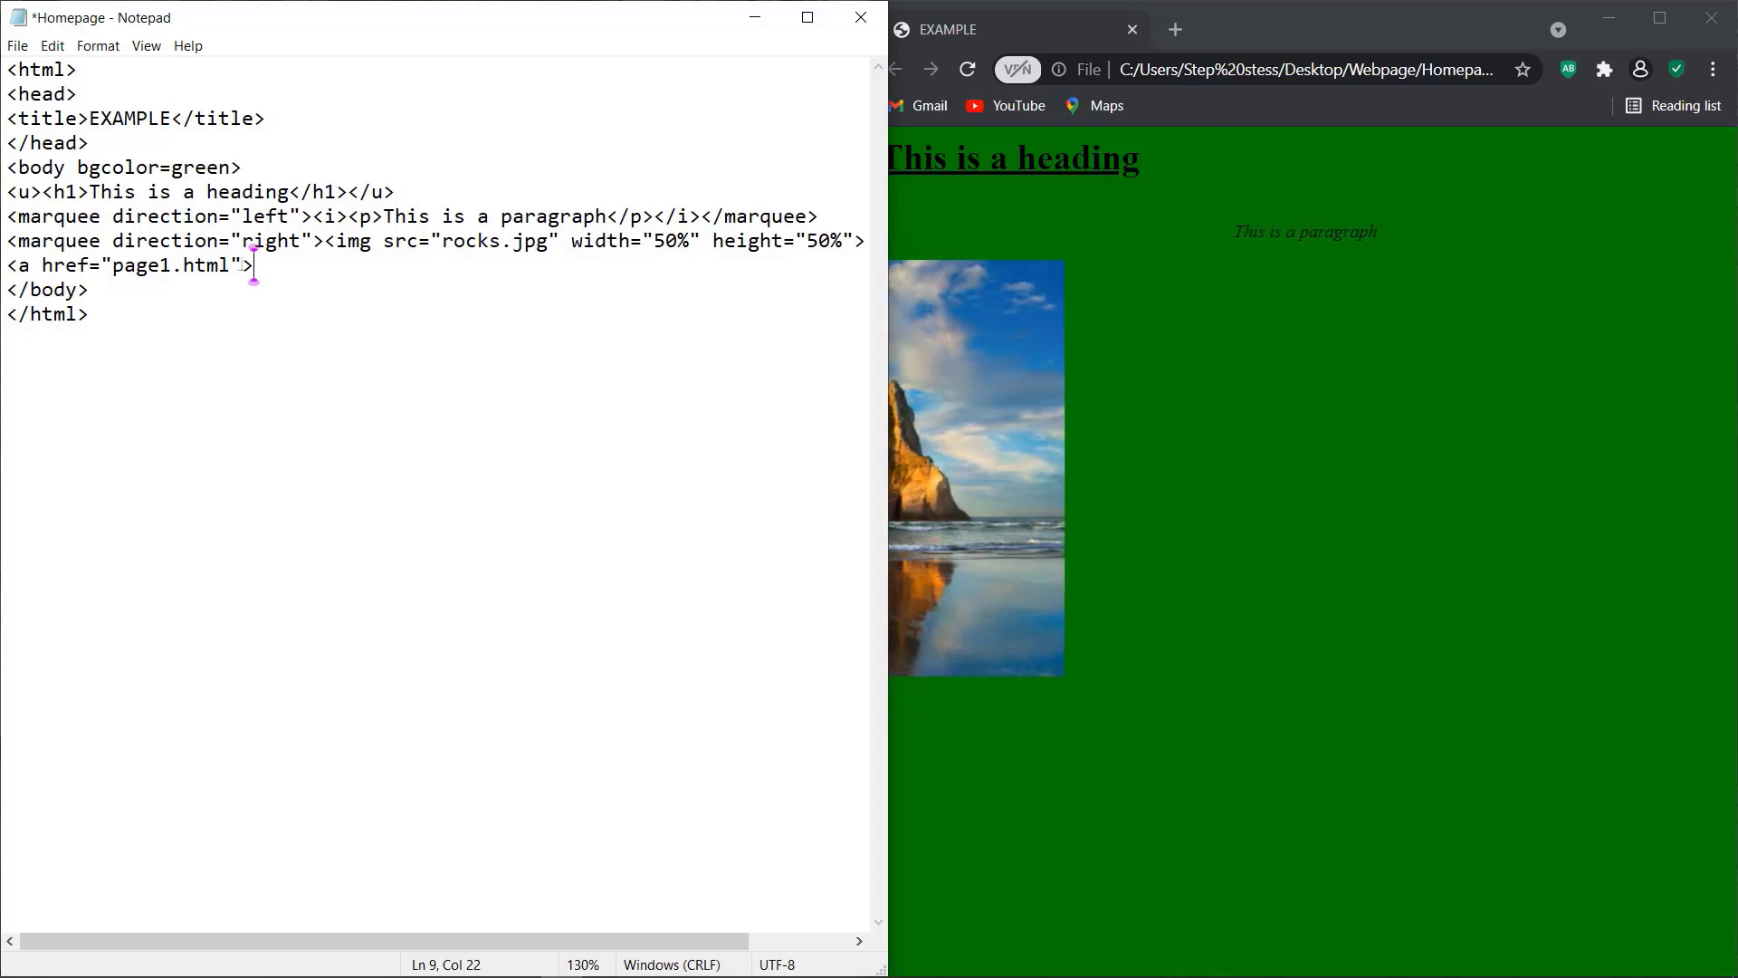
text(>Goto)
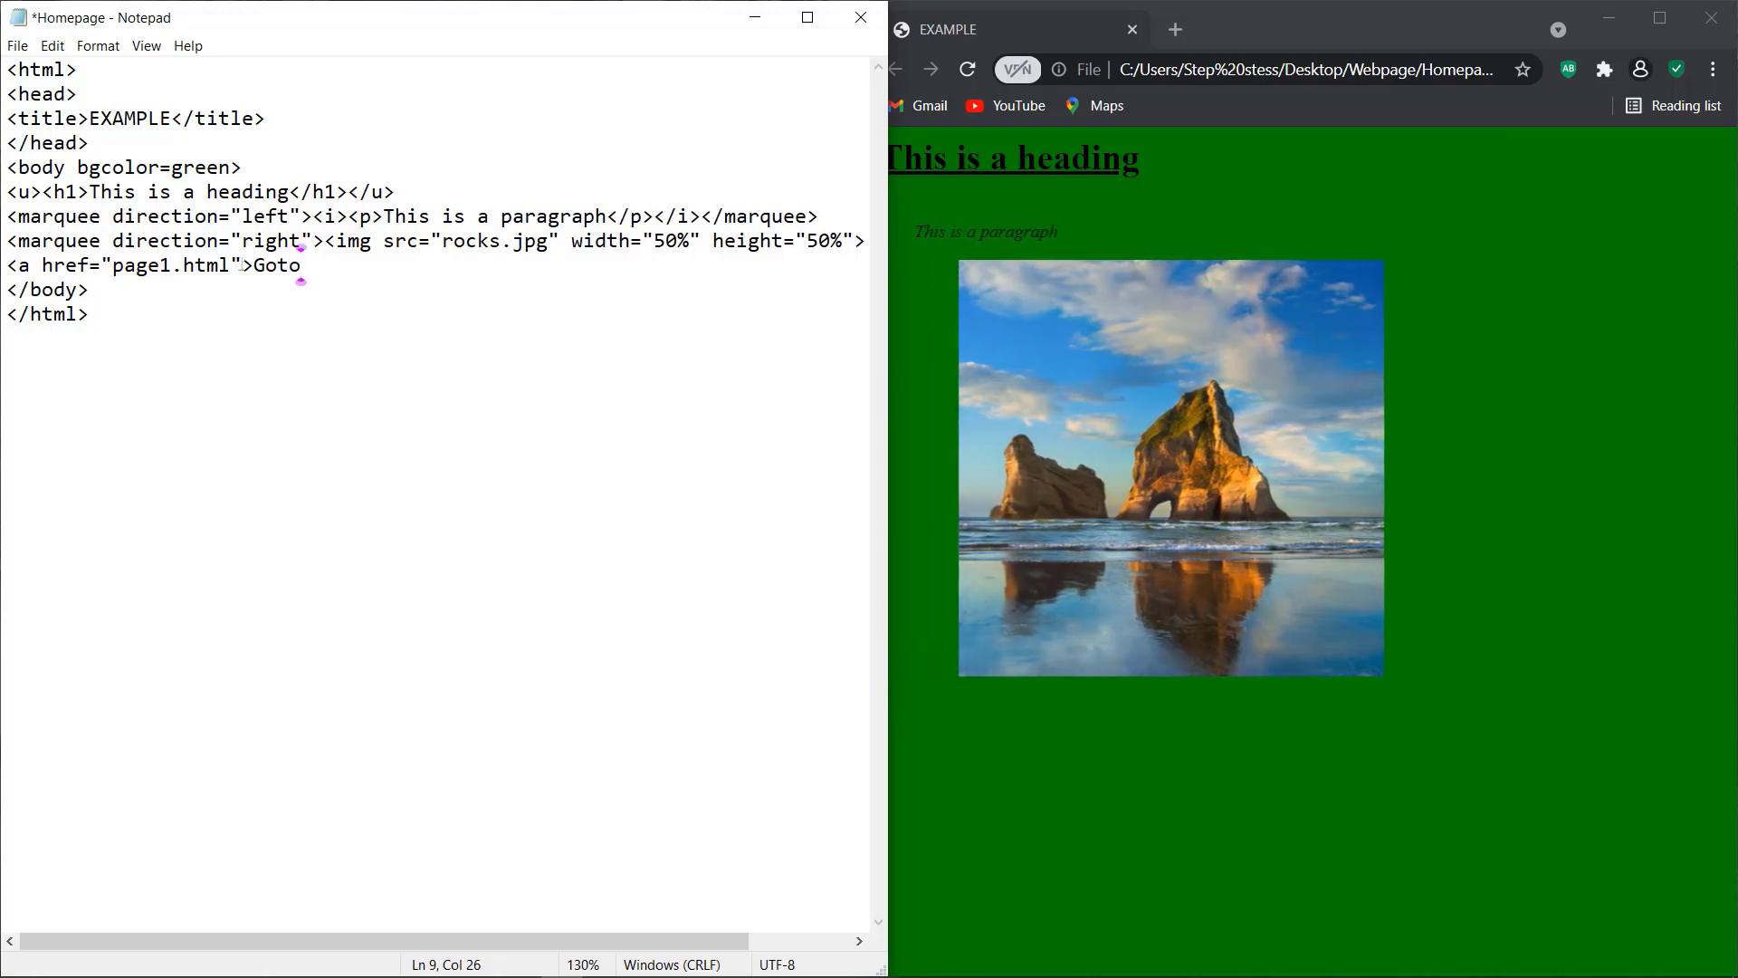
text(<)
text(/)
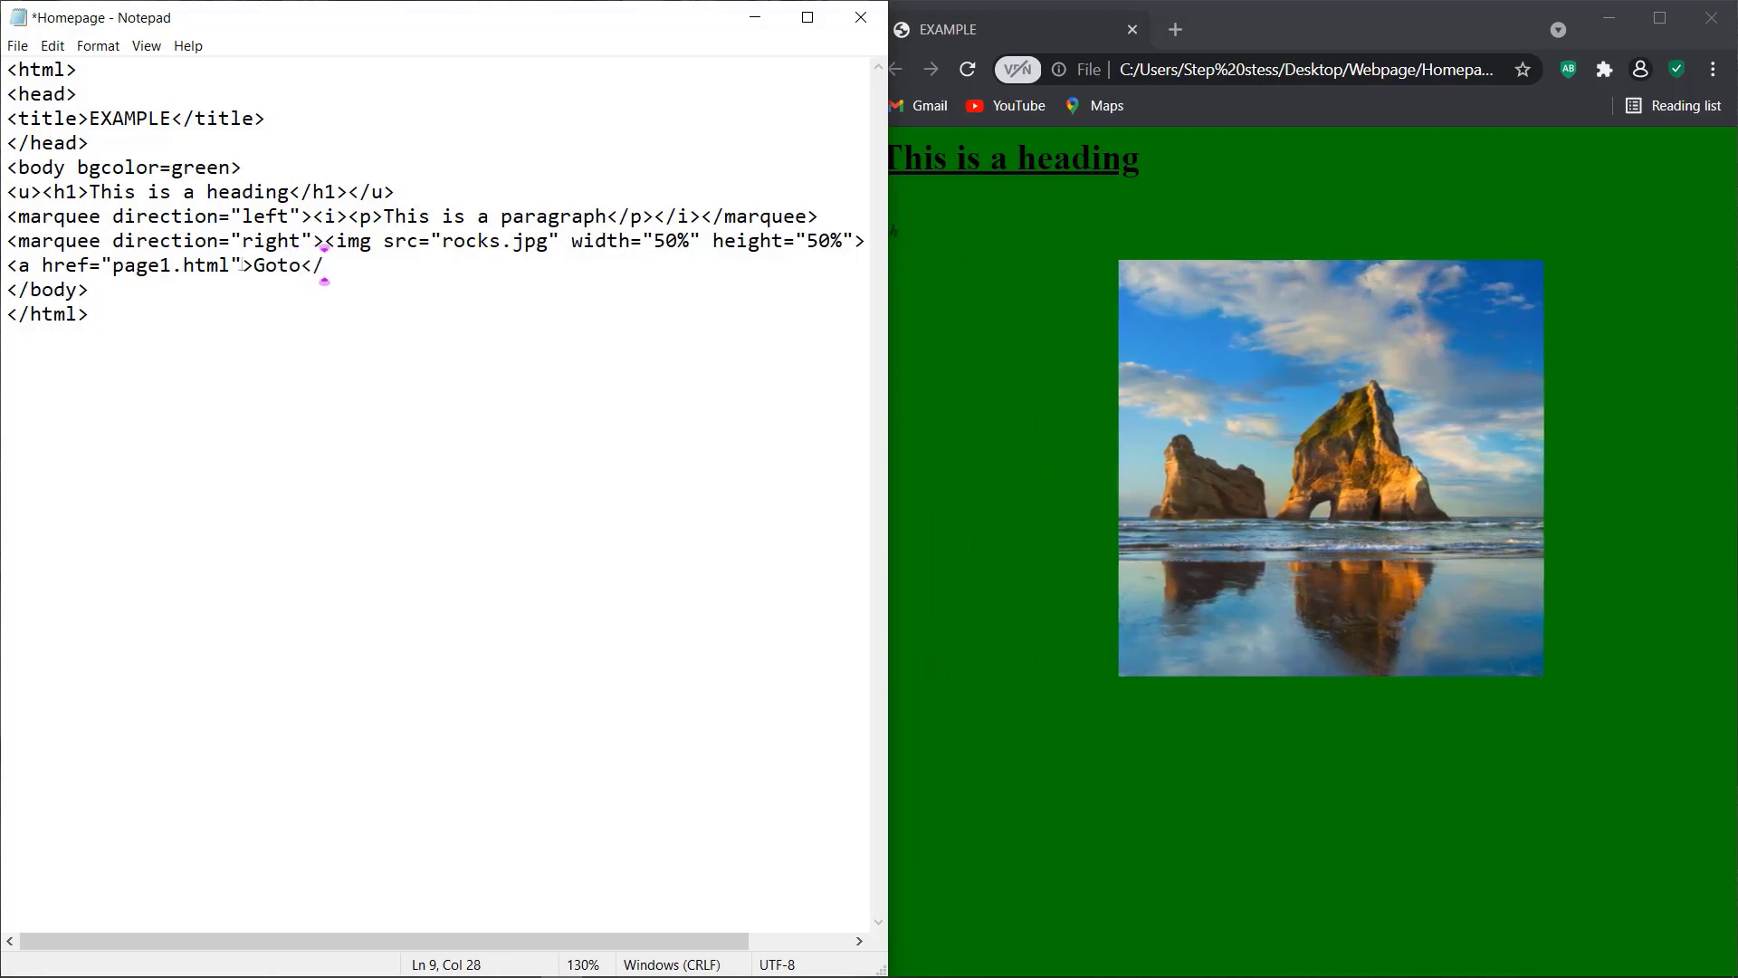
text(a>)
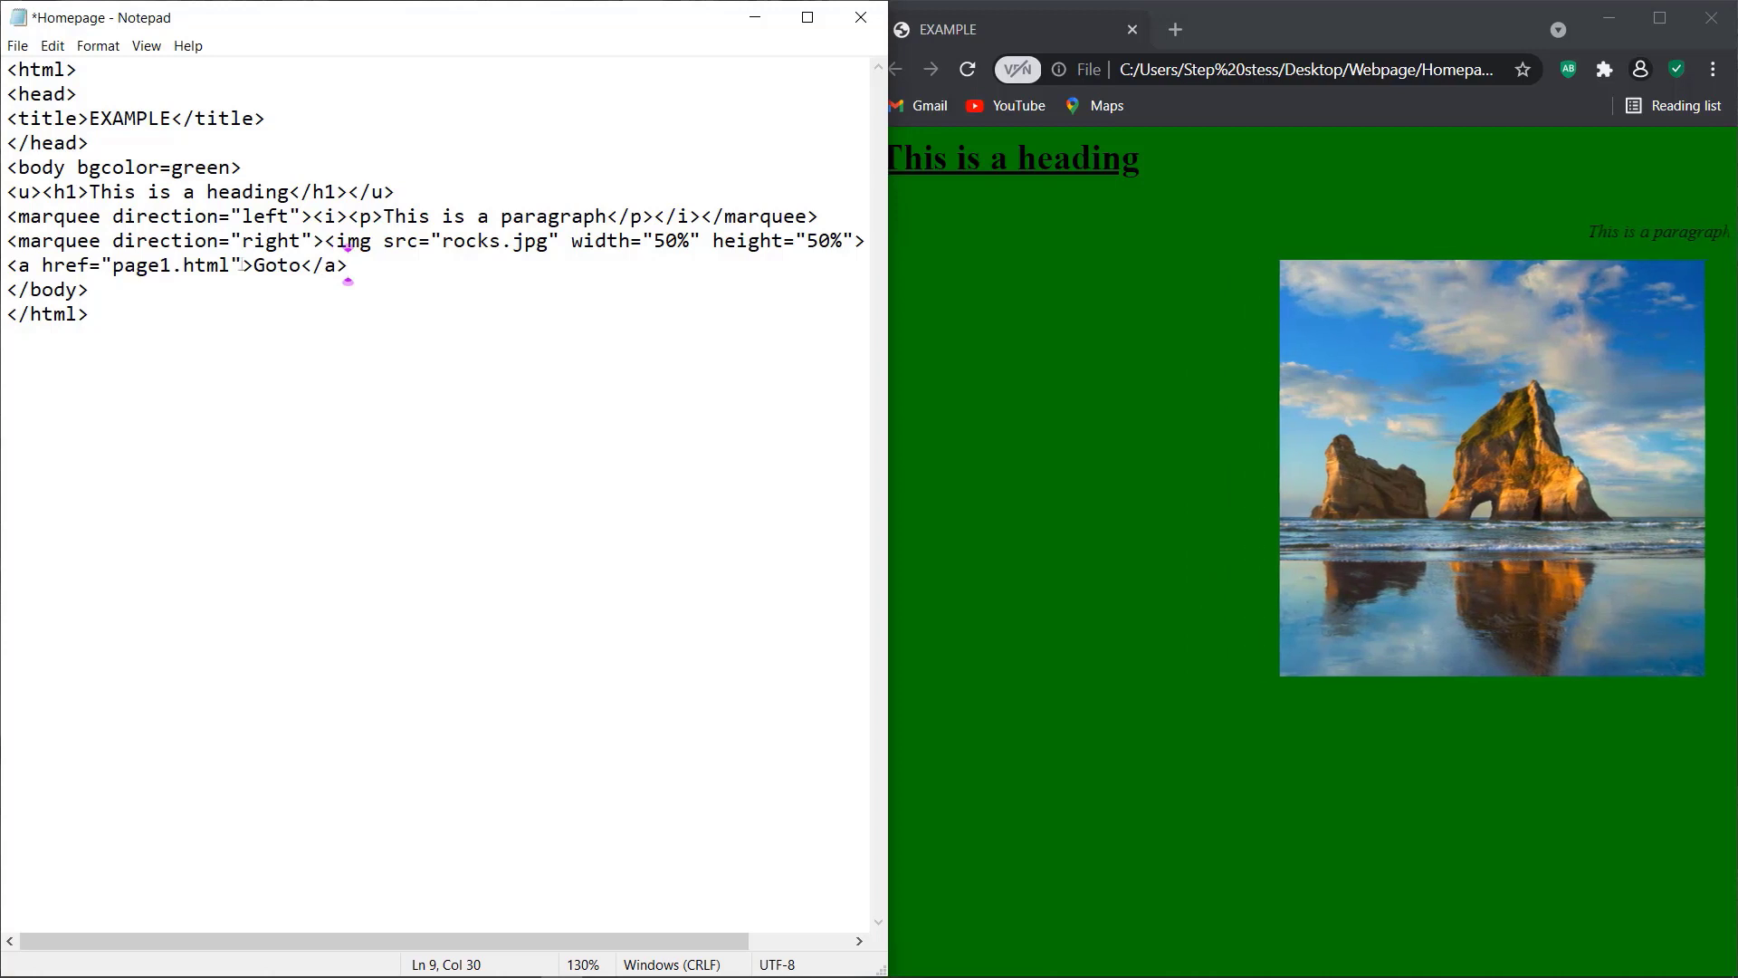
Save the homepage file and reload it in the browser to check the Goto link
key(ctrl+s)
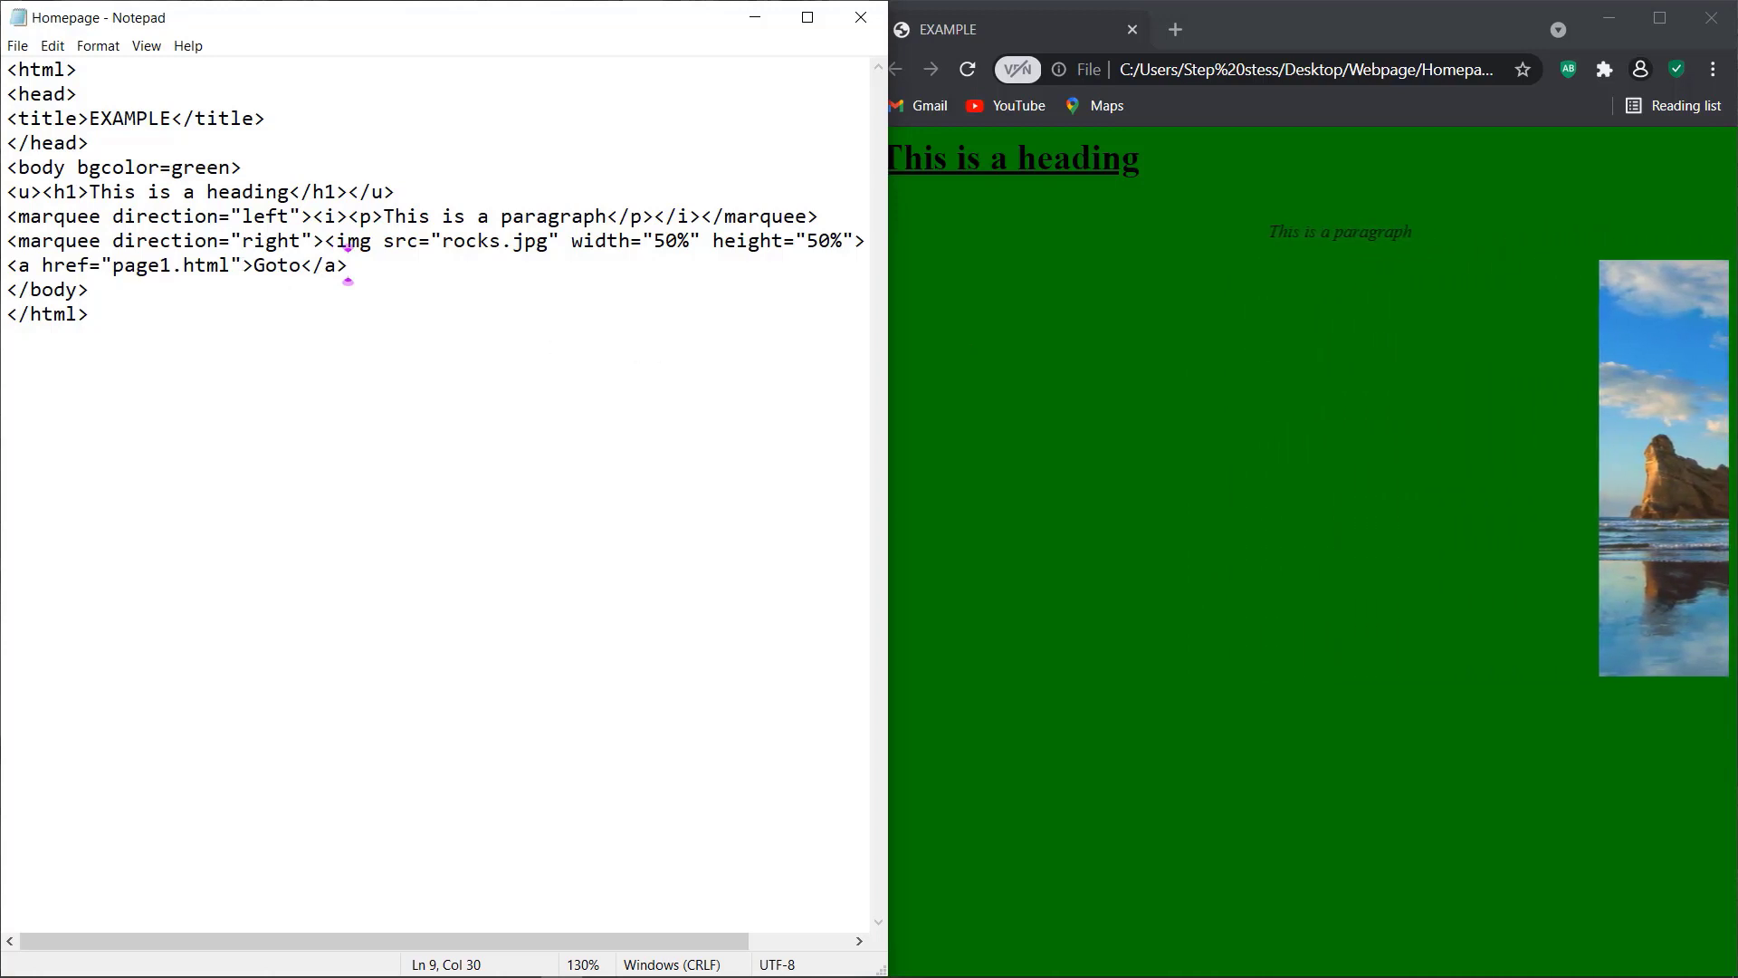
click(970, 76)
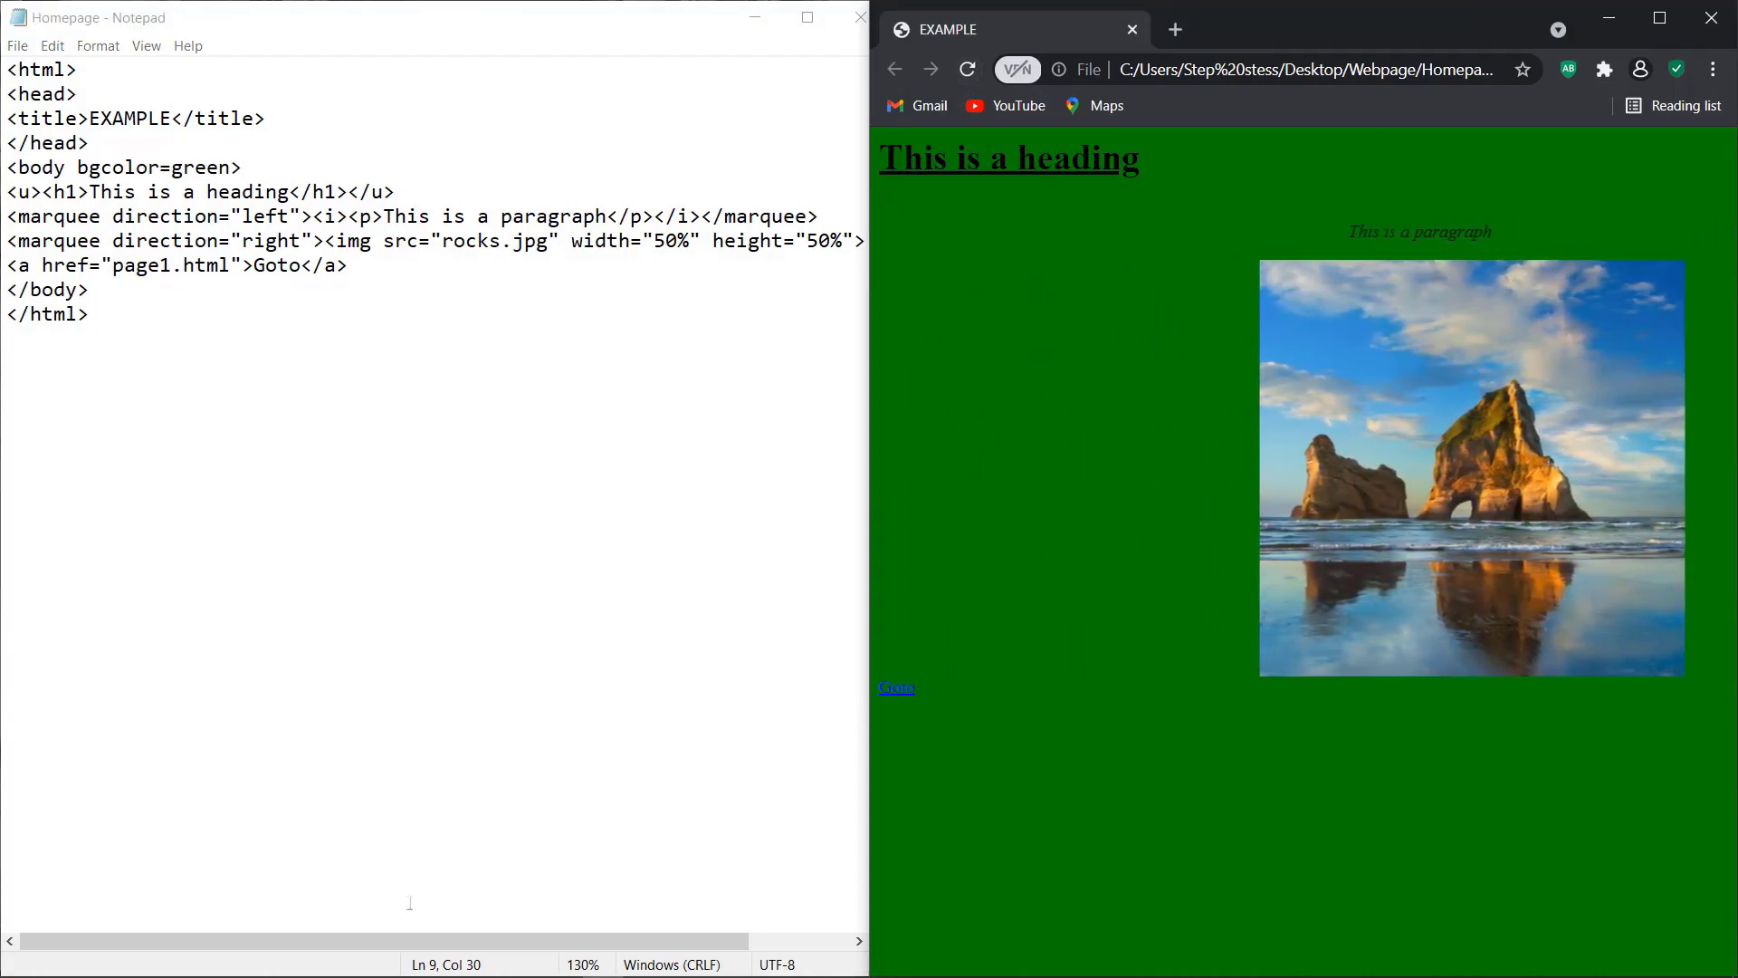
Open a new blank Notepad document and move its window clear of the homepage code
mouse_move(308, 967)
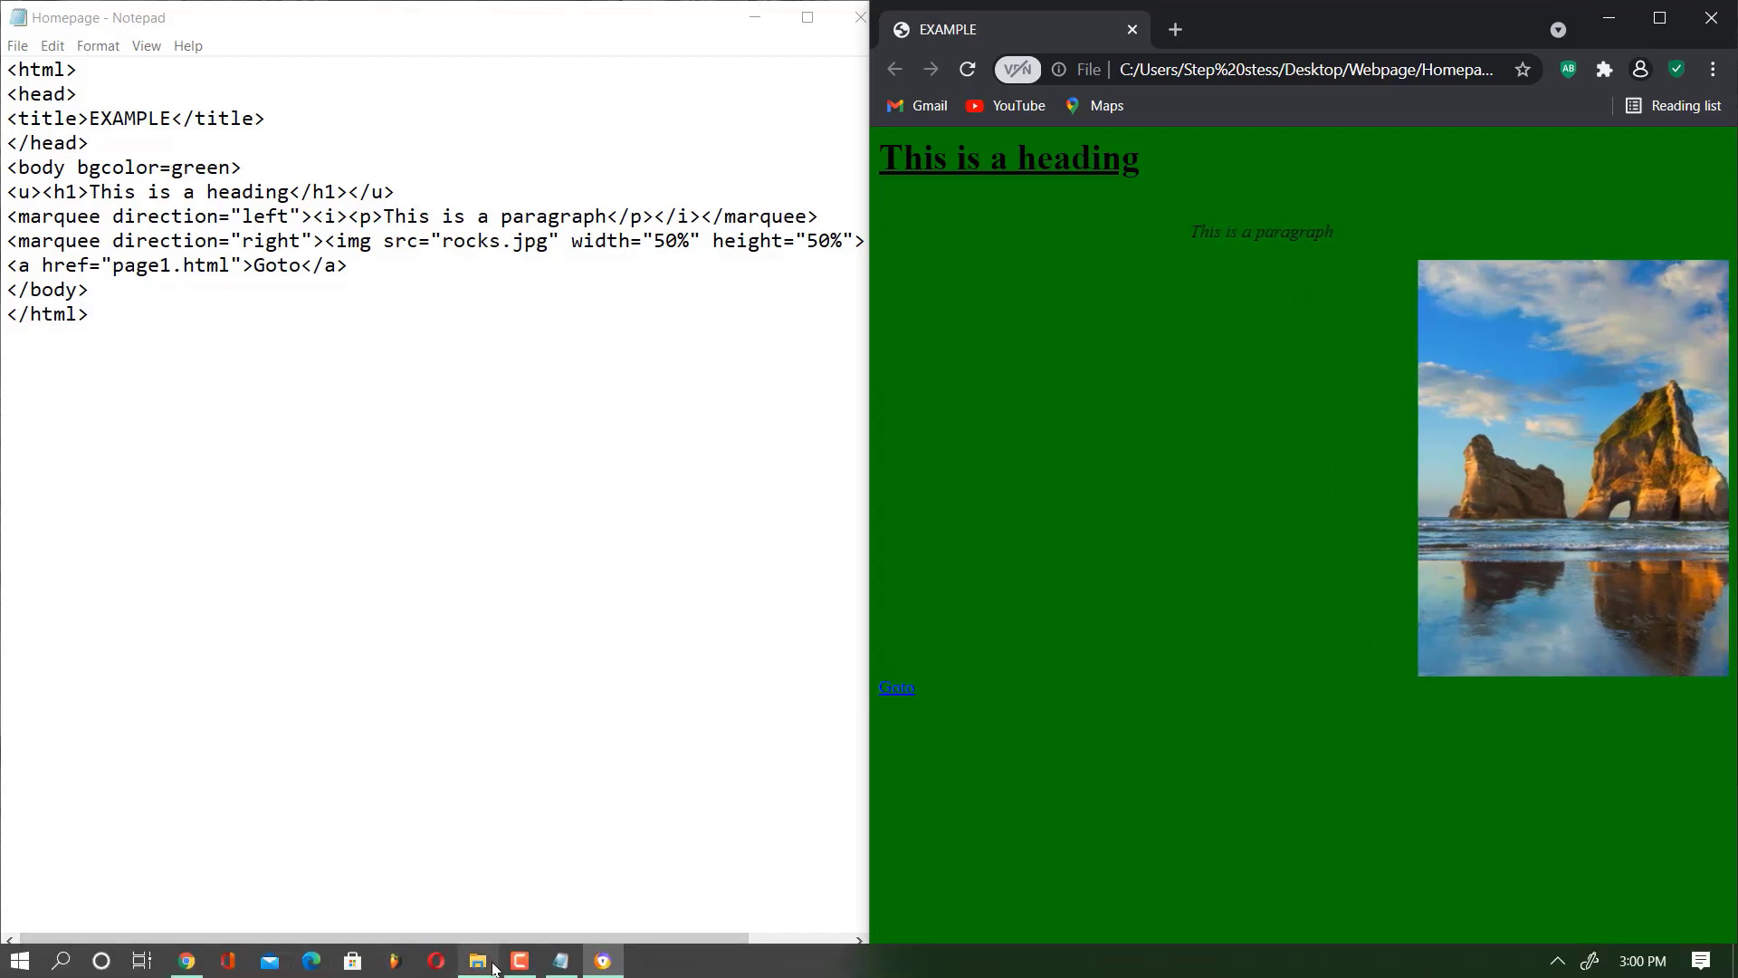
right_click(557, 962)
click(519, 849)
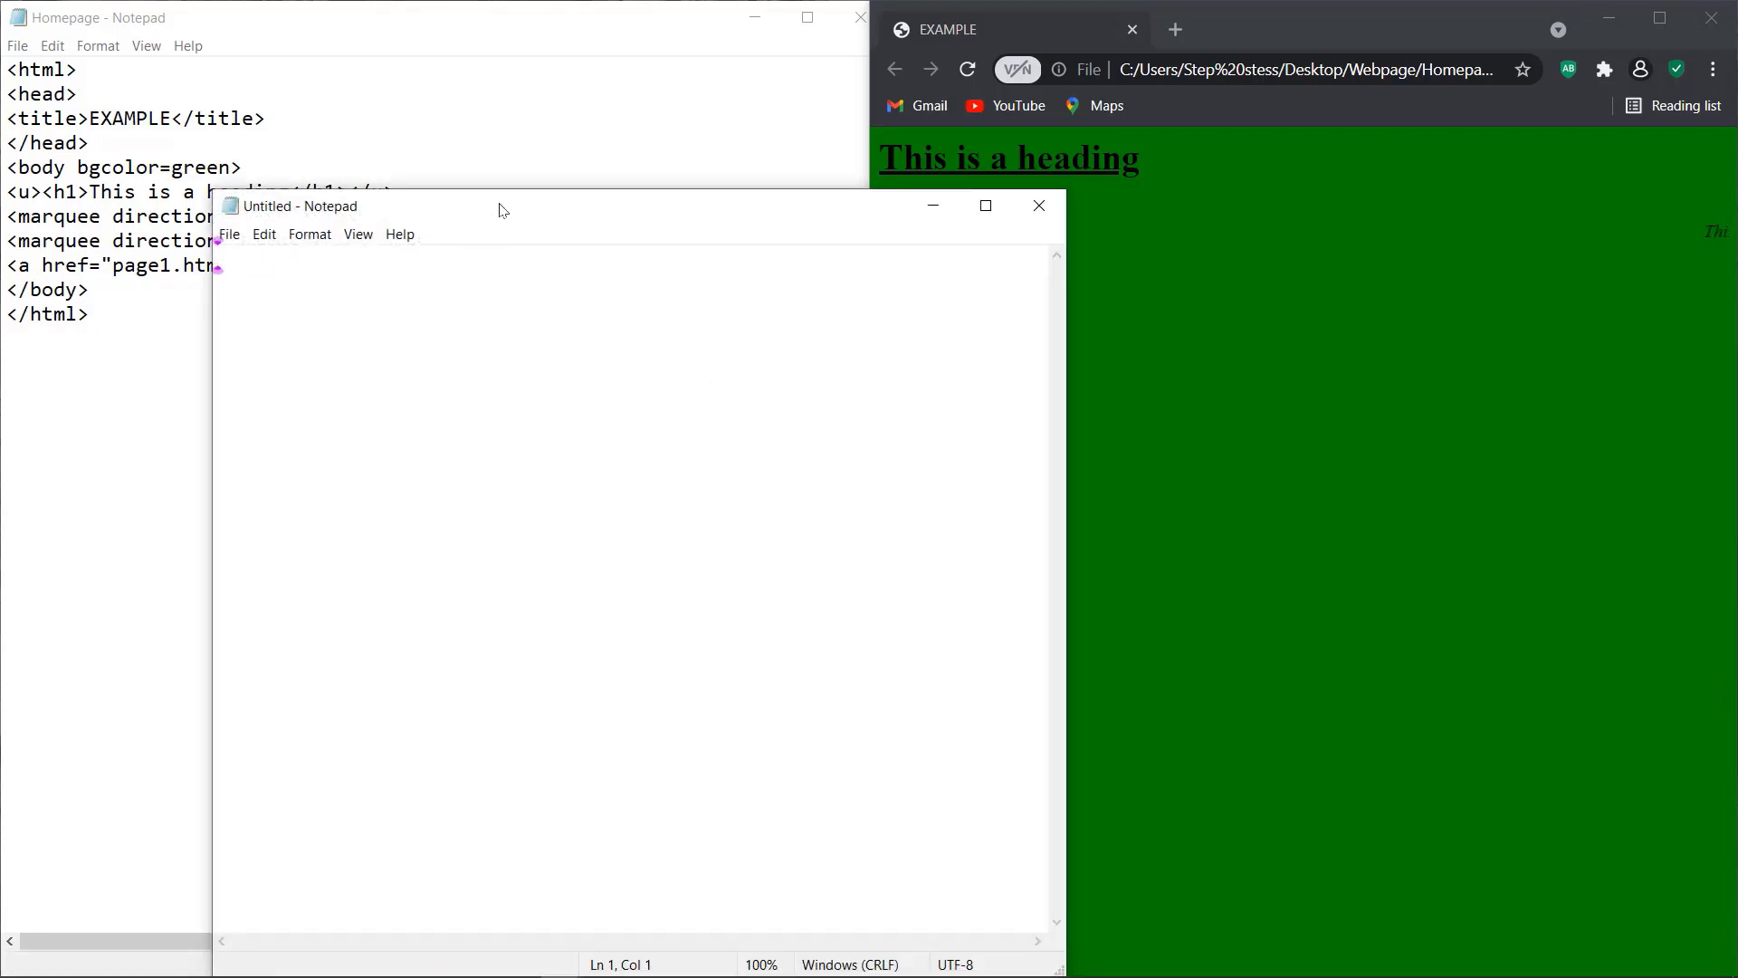
drag(501, 210, 779, 562)
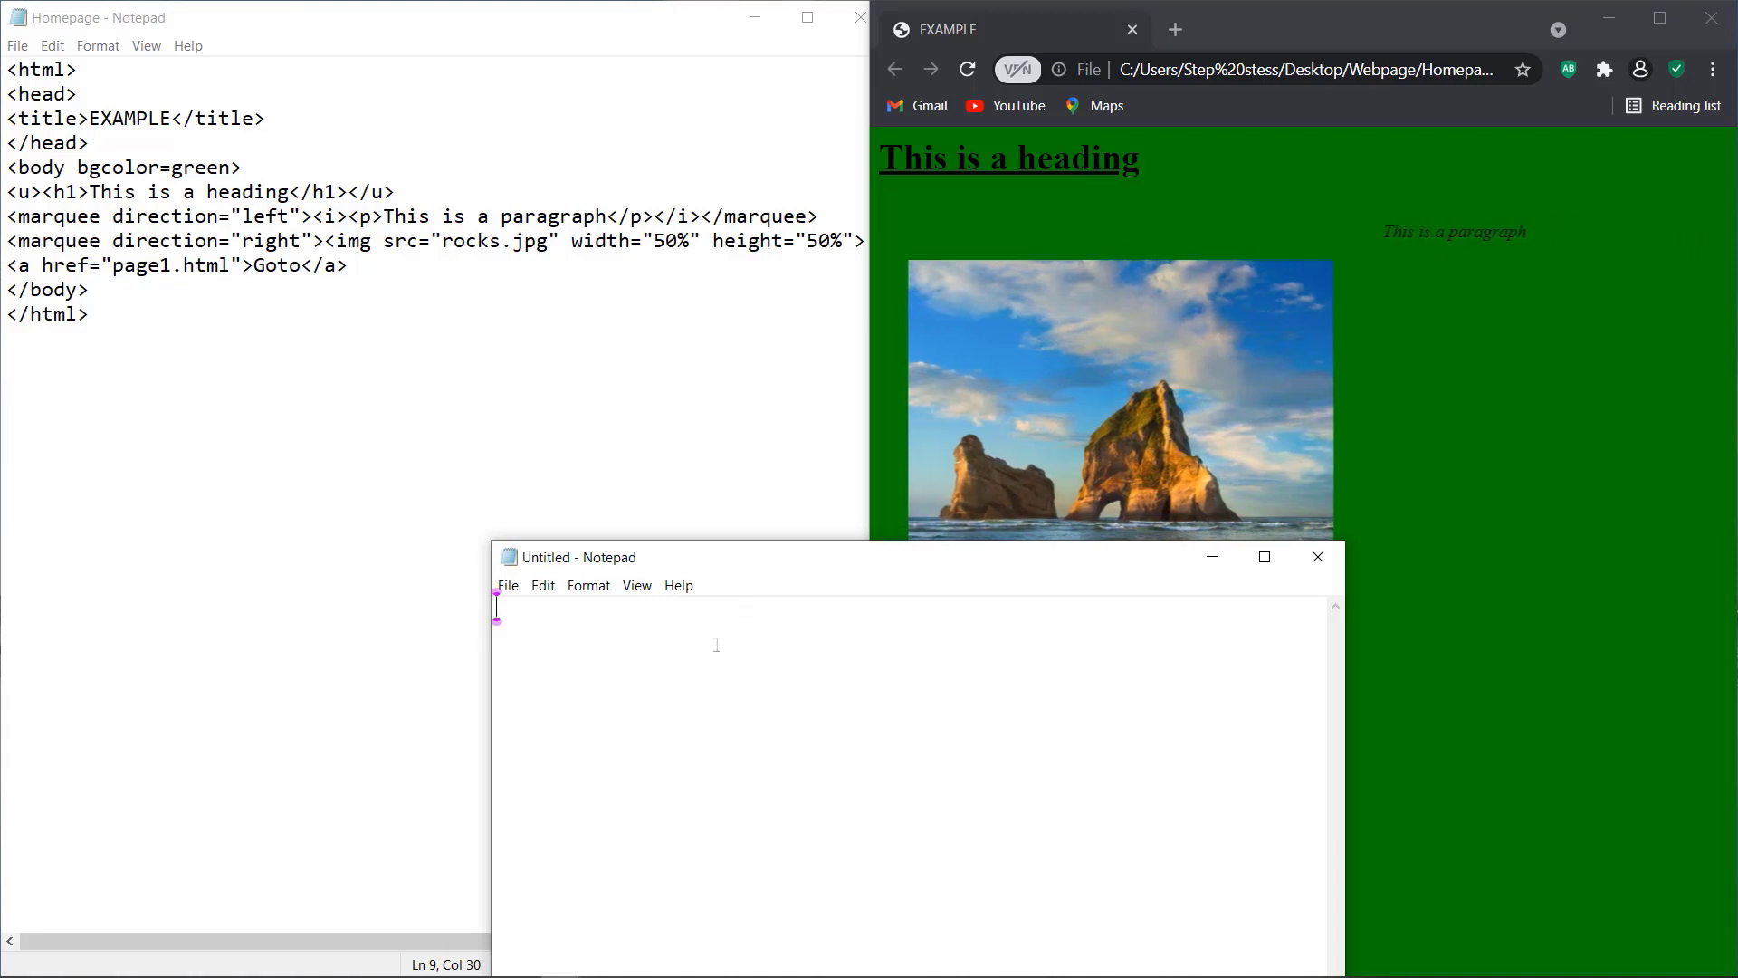
Write the opening <html>, <head> and <title> tags on separate lines in the new document
text(<html)
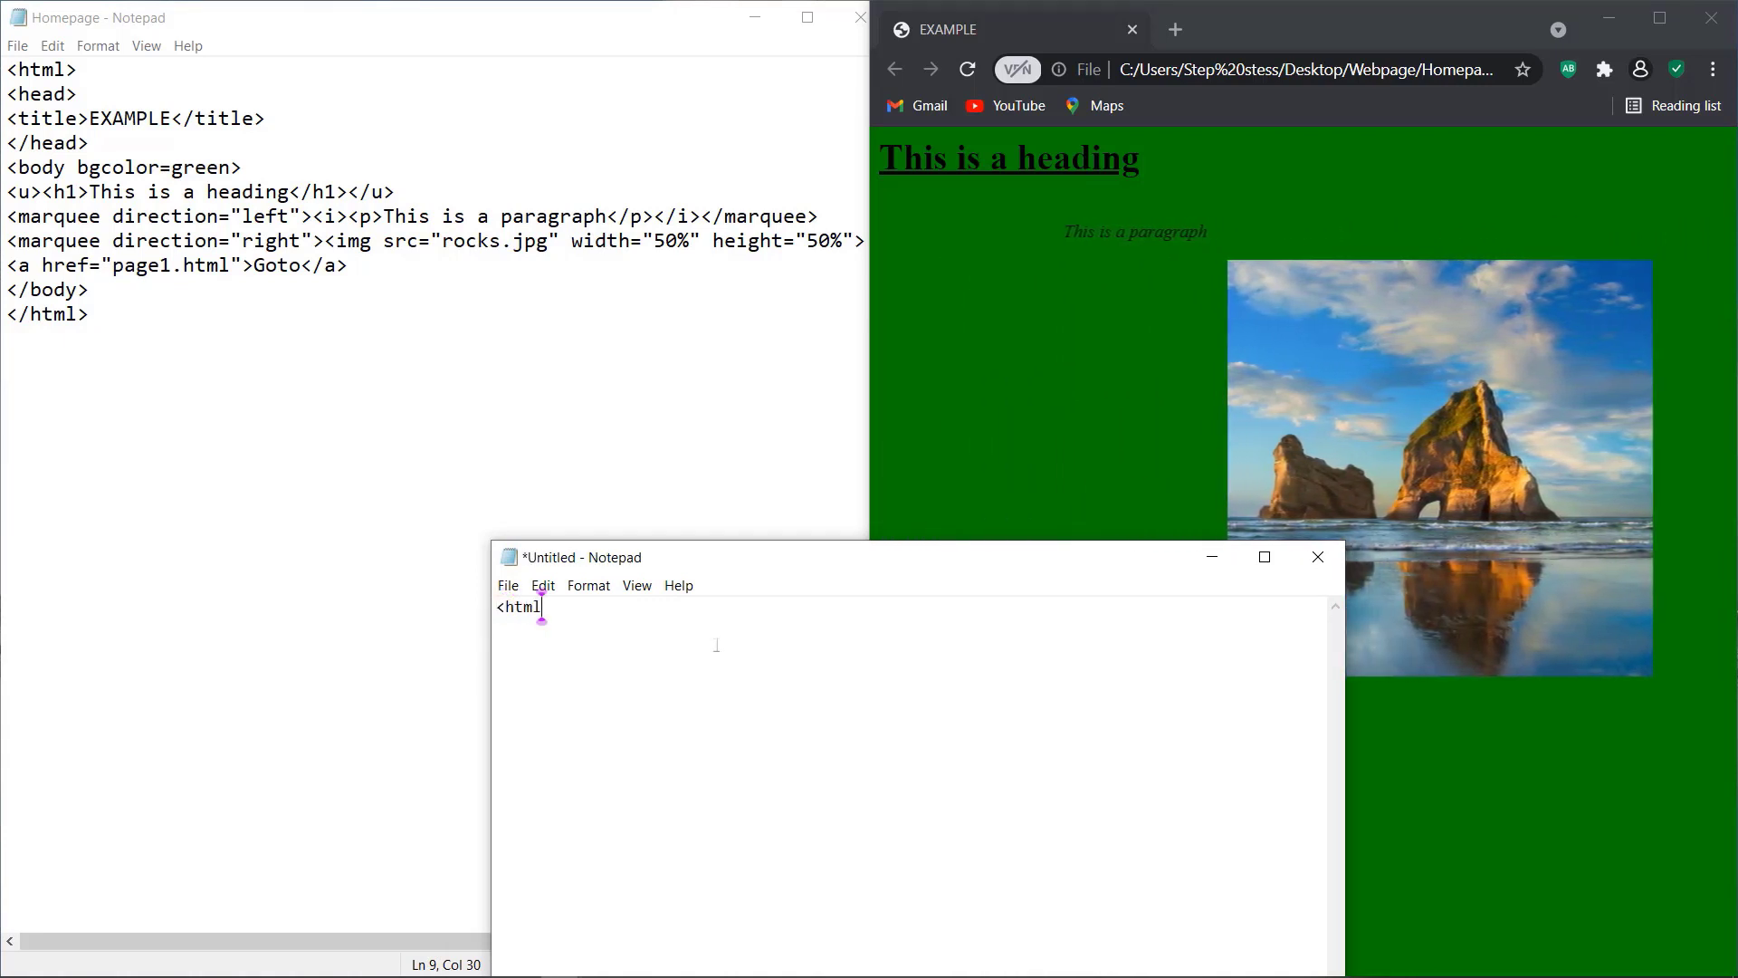
text(>)
key(Return)
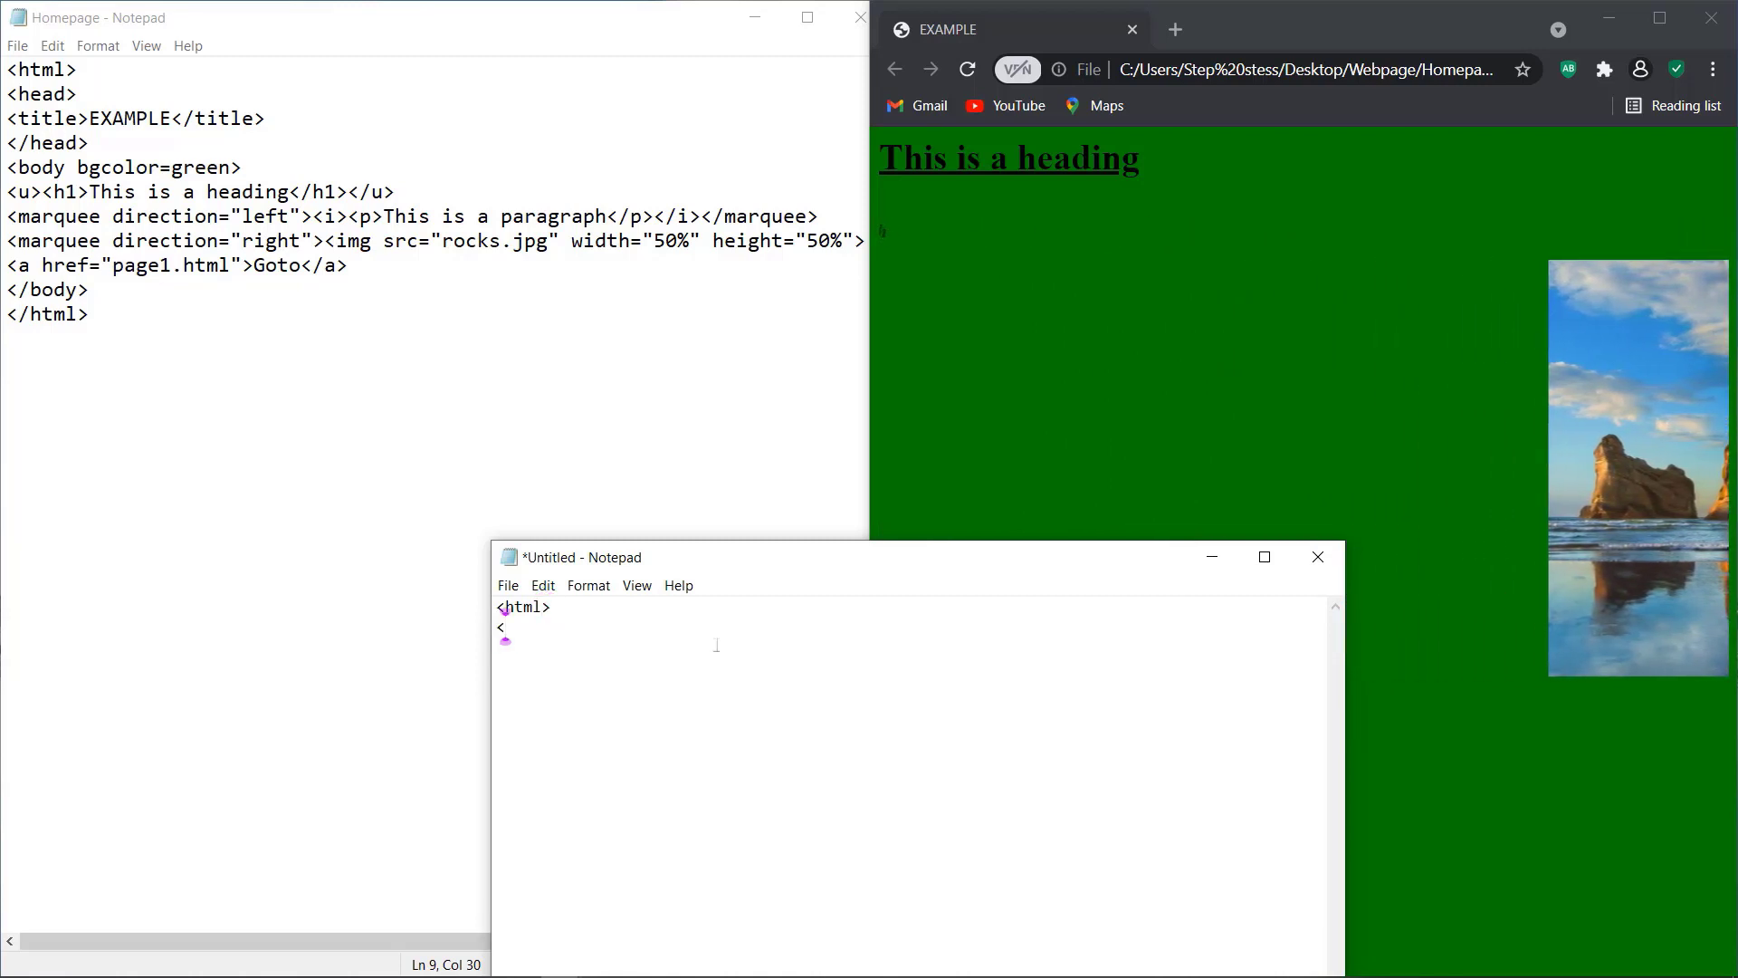
text(<head)
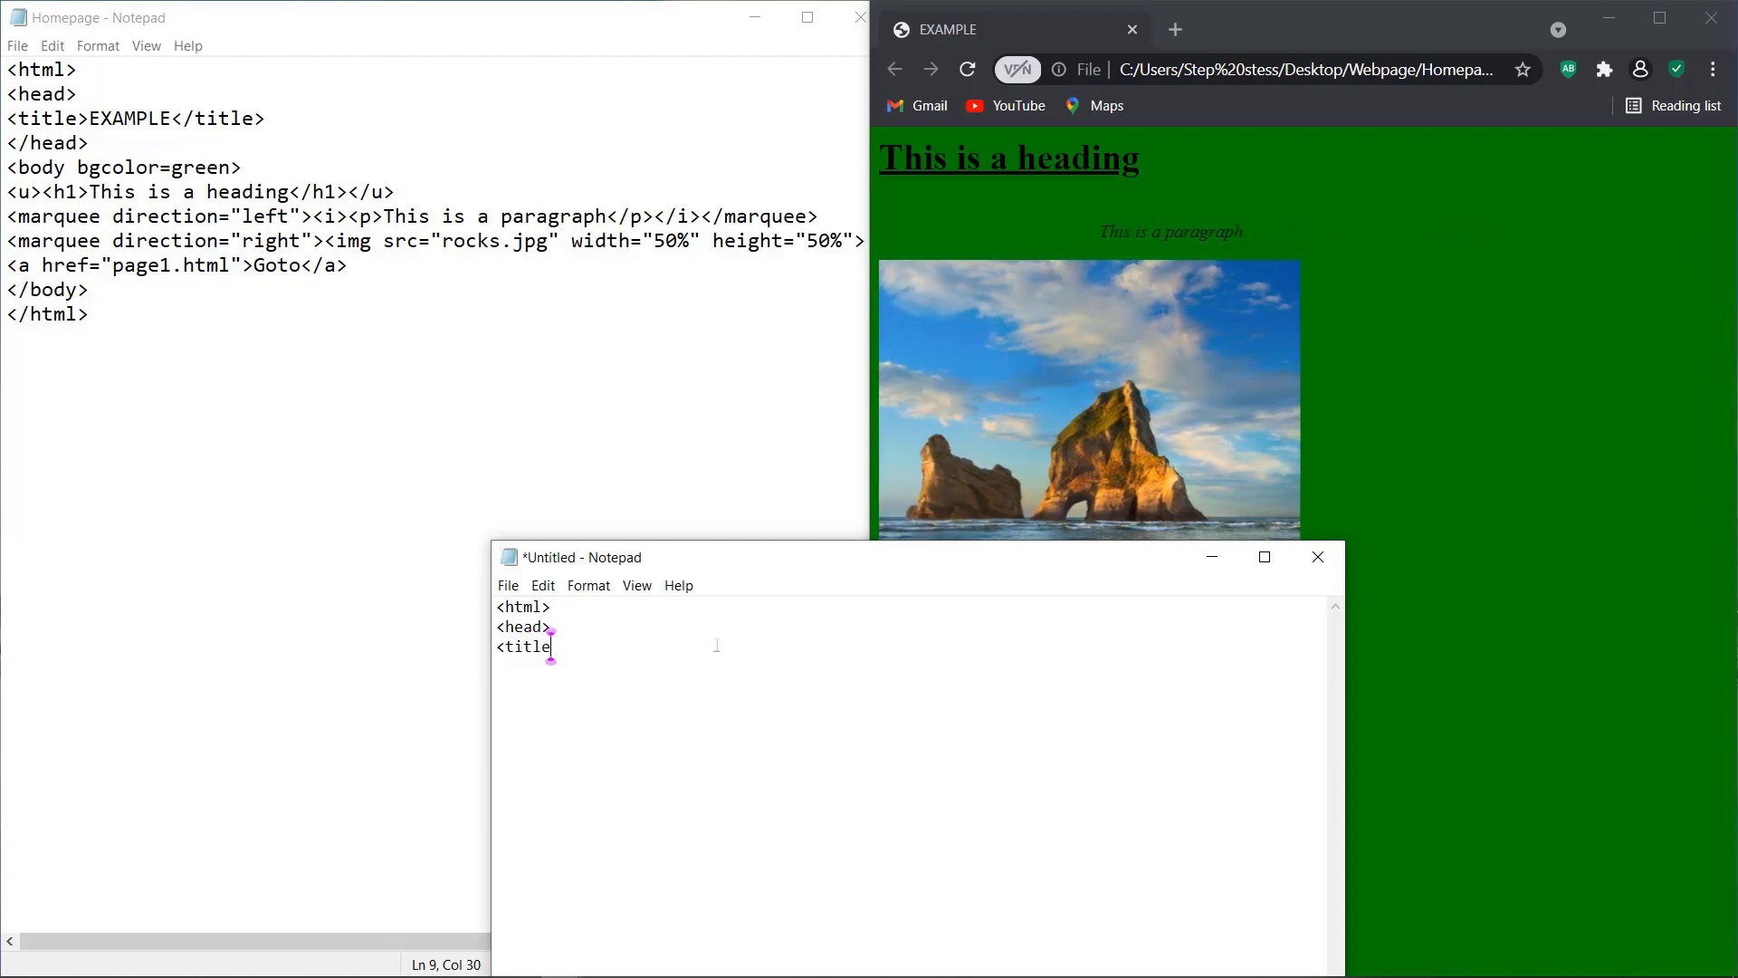
text(>)
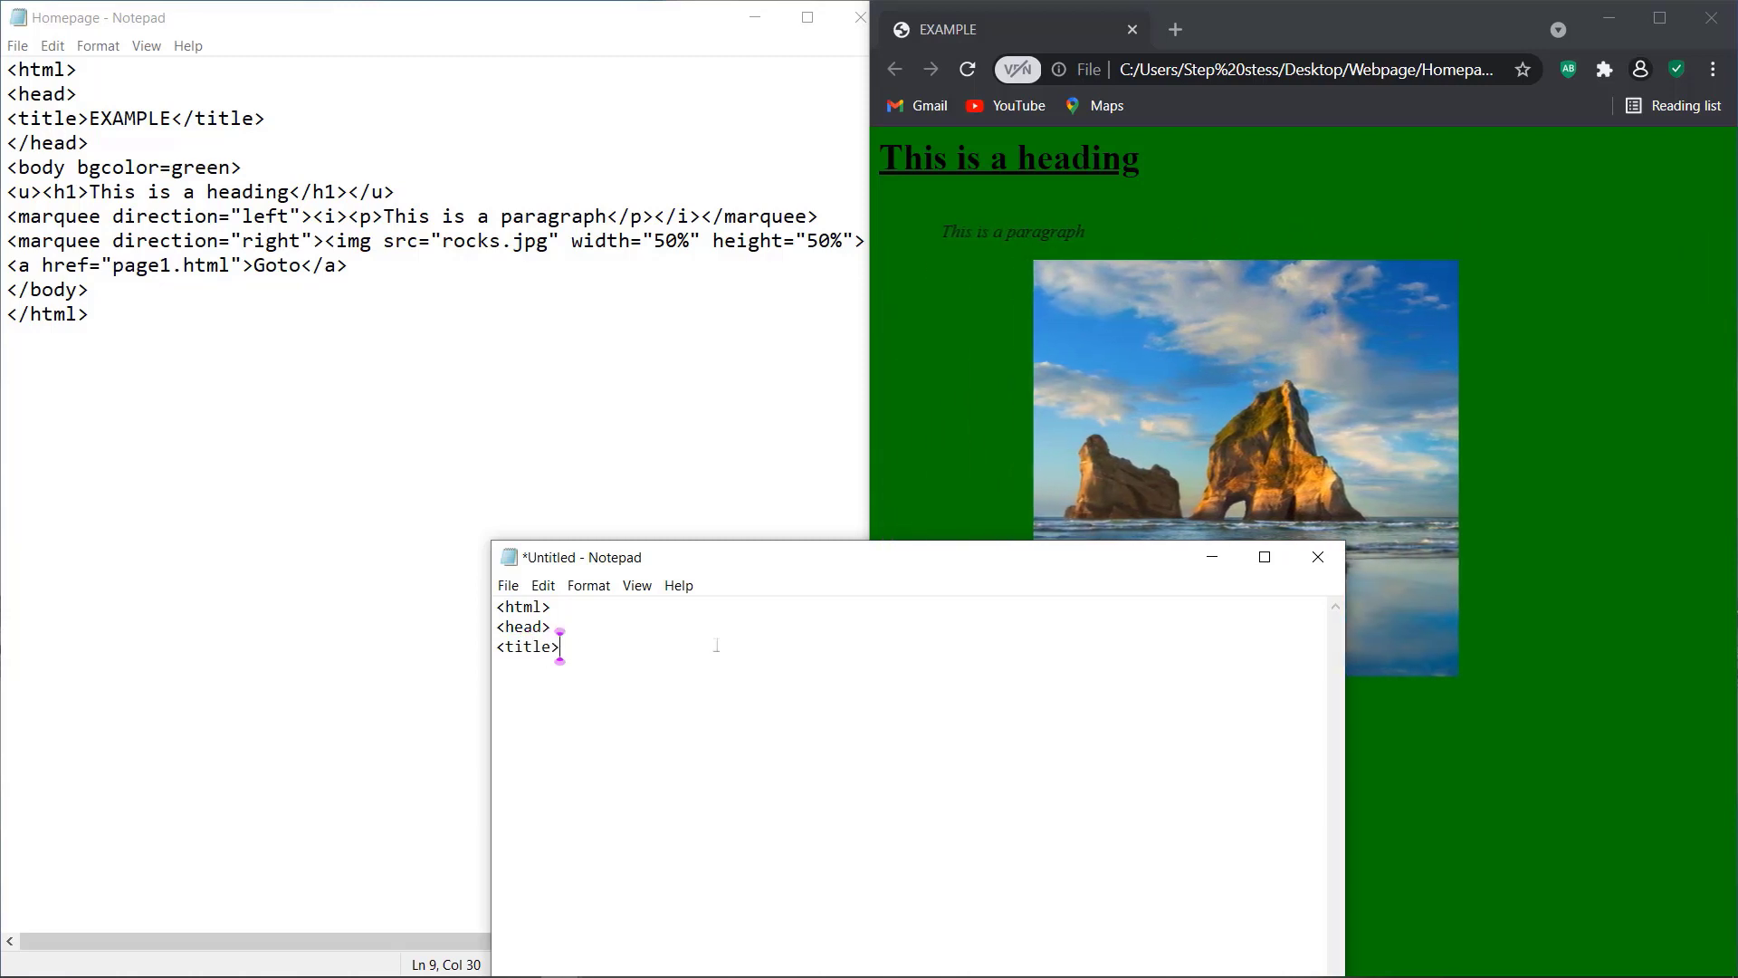
Enter EXAMPLE as the new page's title text and close it with </title>, ending the line
text(Exa)
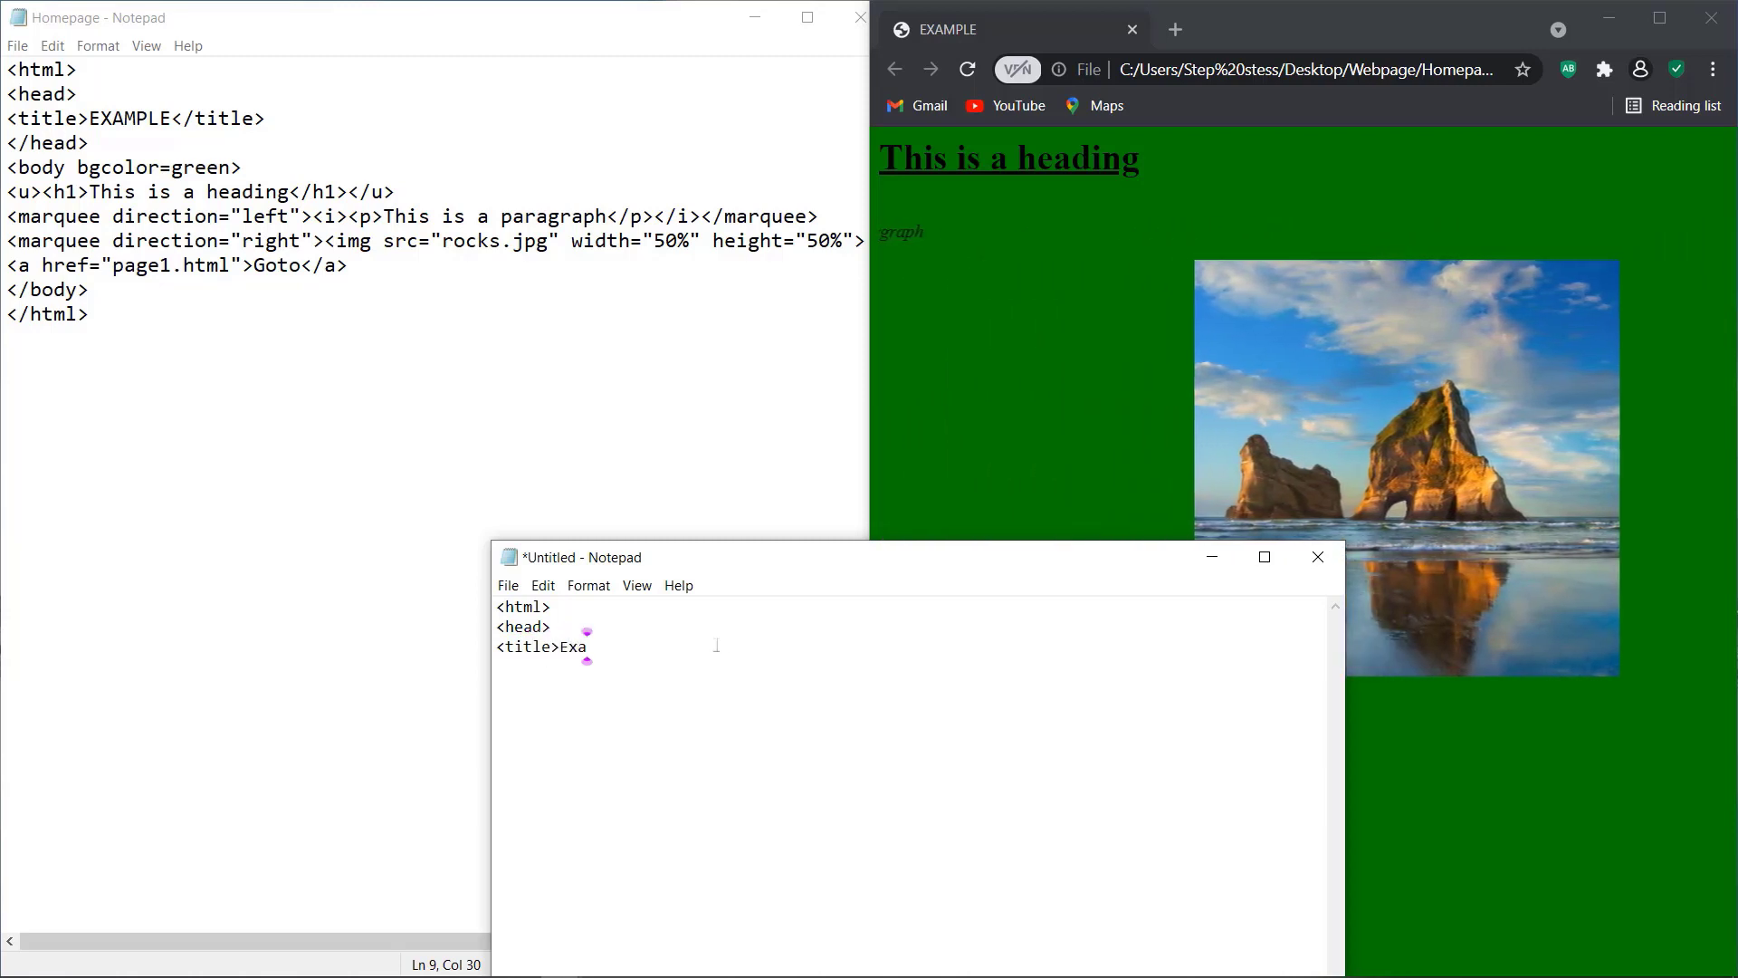
key(BackSpace)
key(BackSpace)
text(C)
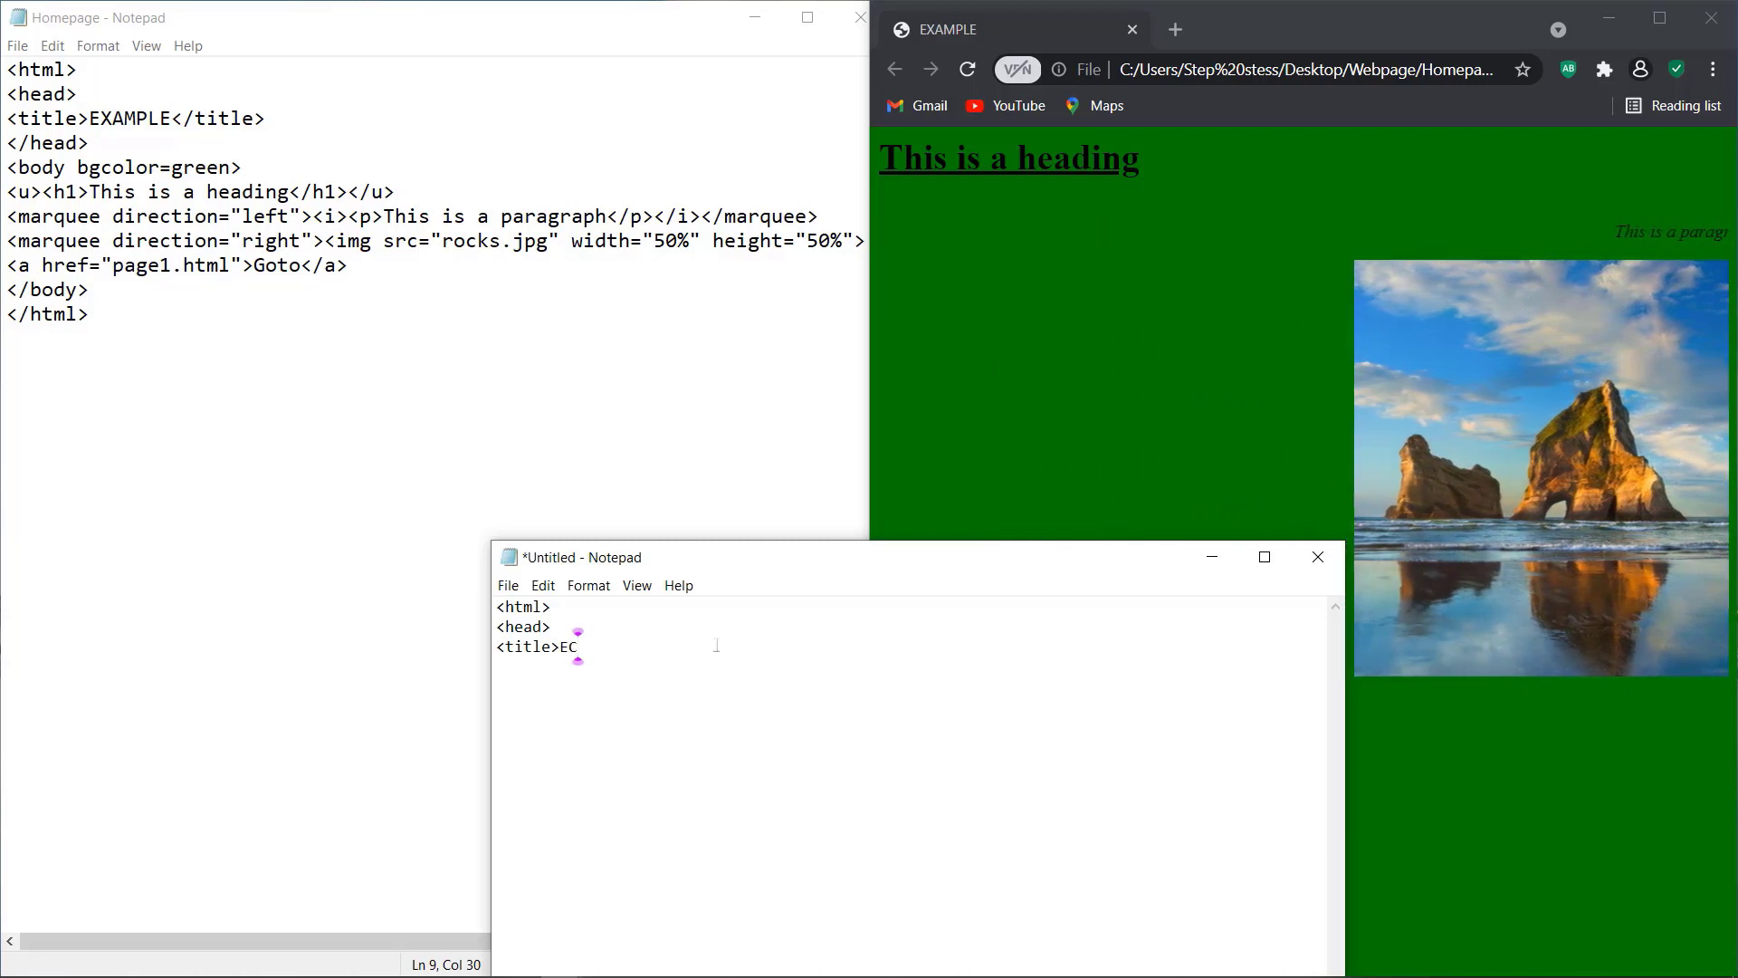
key(BackSpace)
text(XAMP)
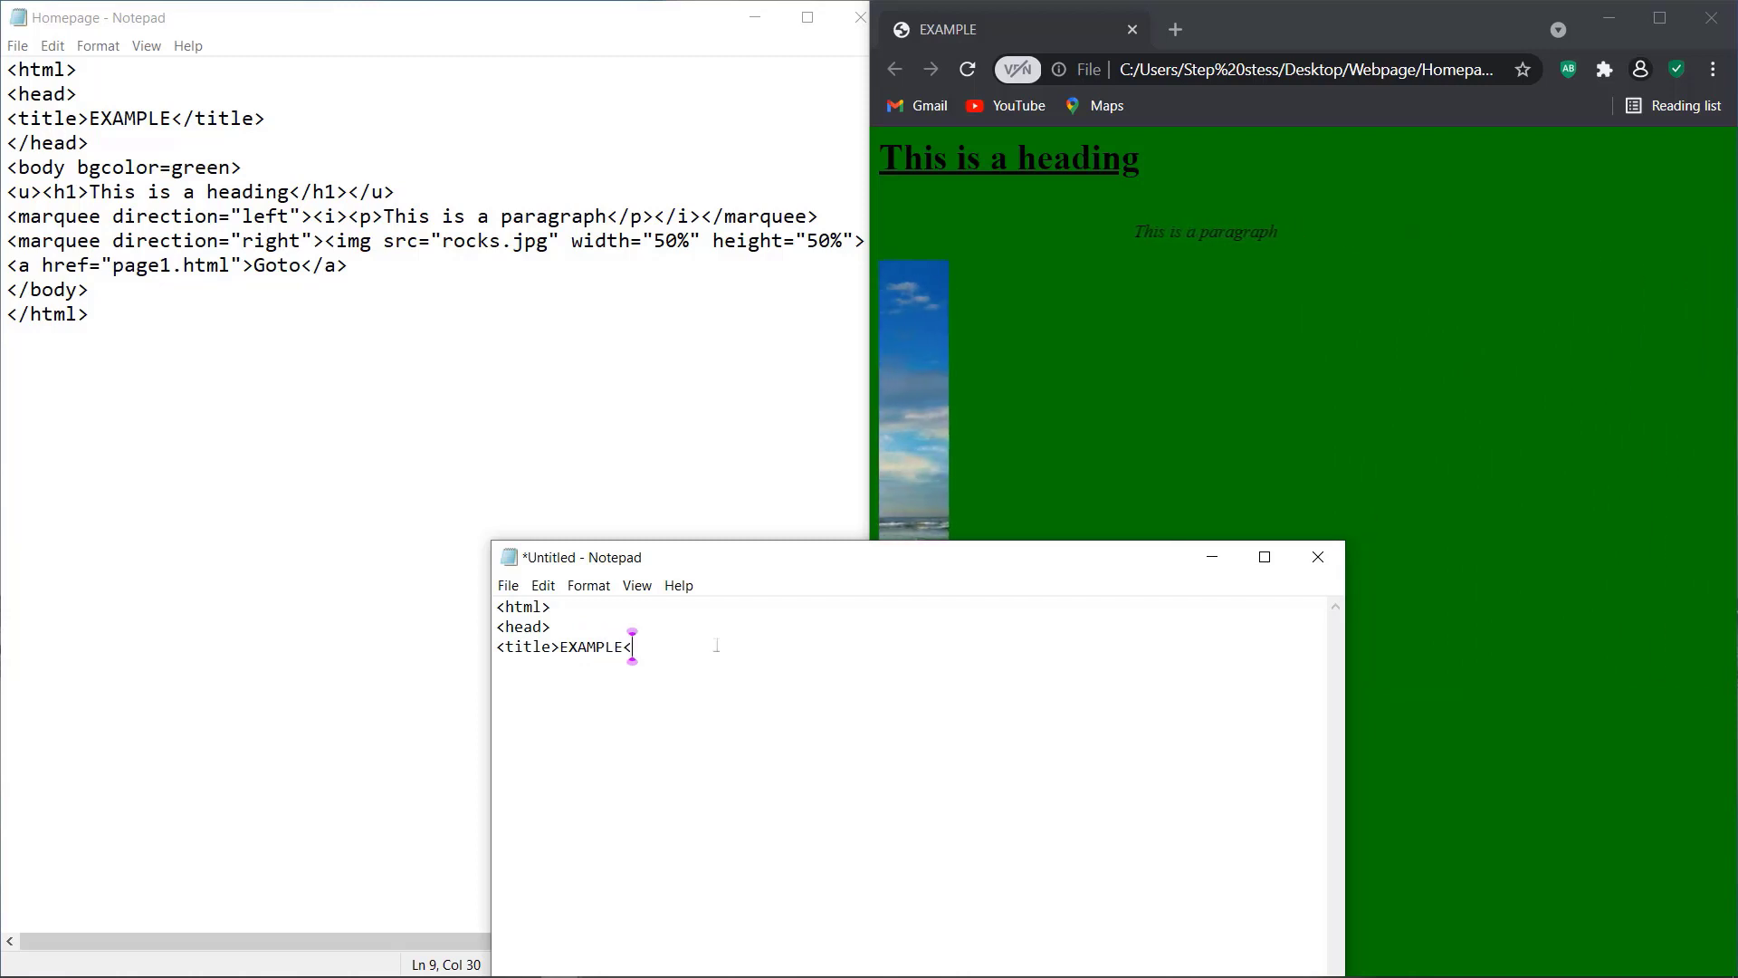
text(LE</t)
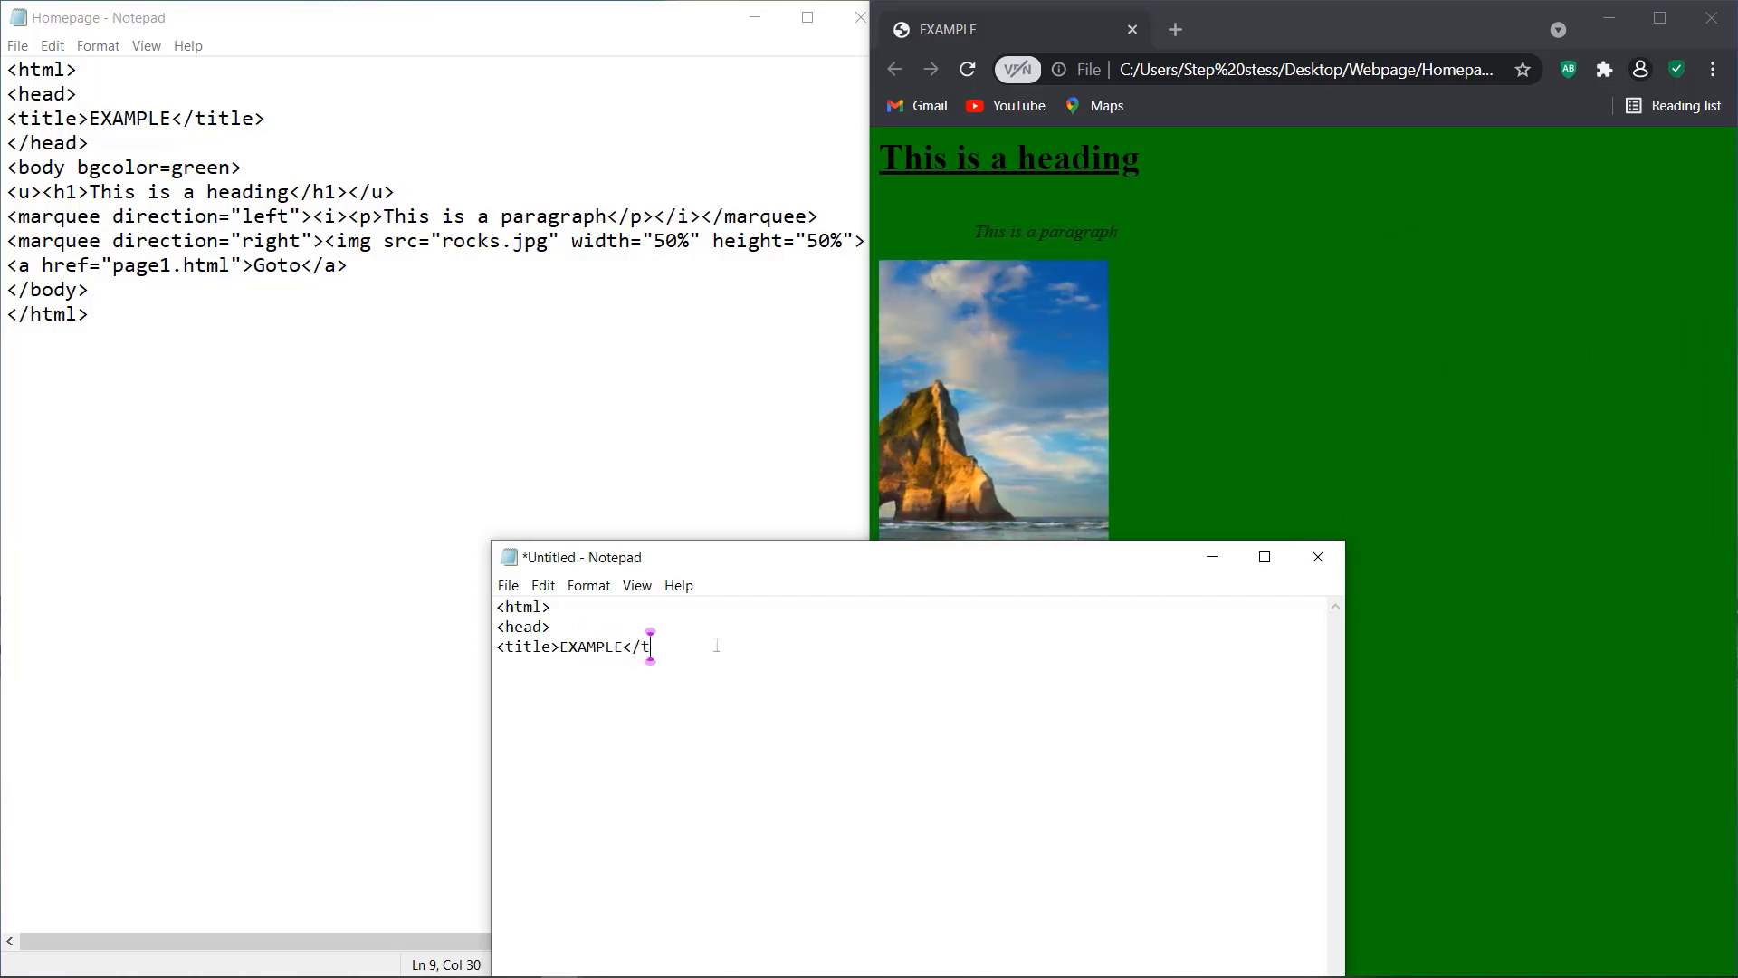
text(itle)
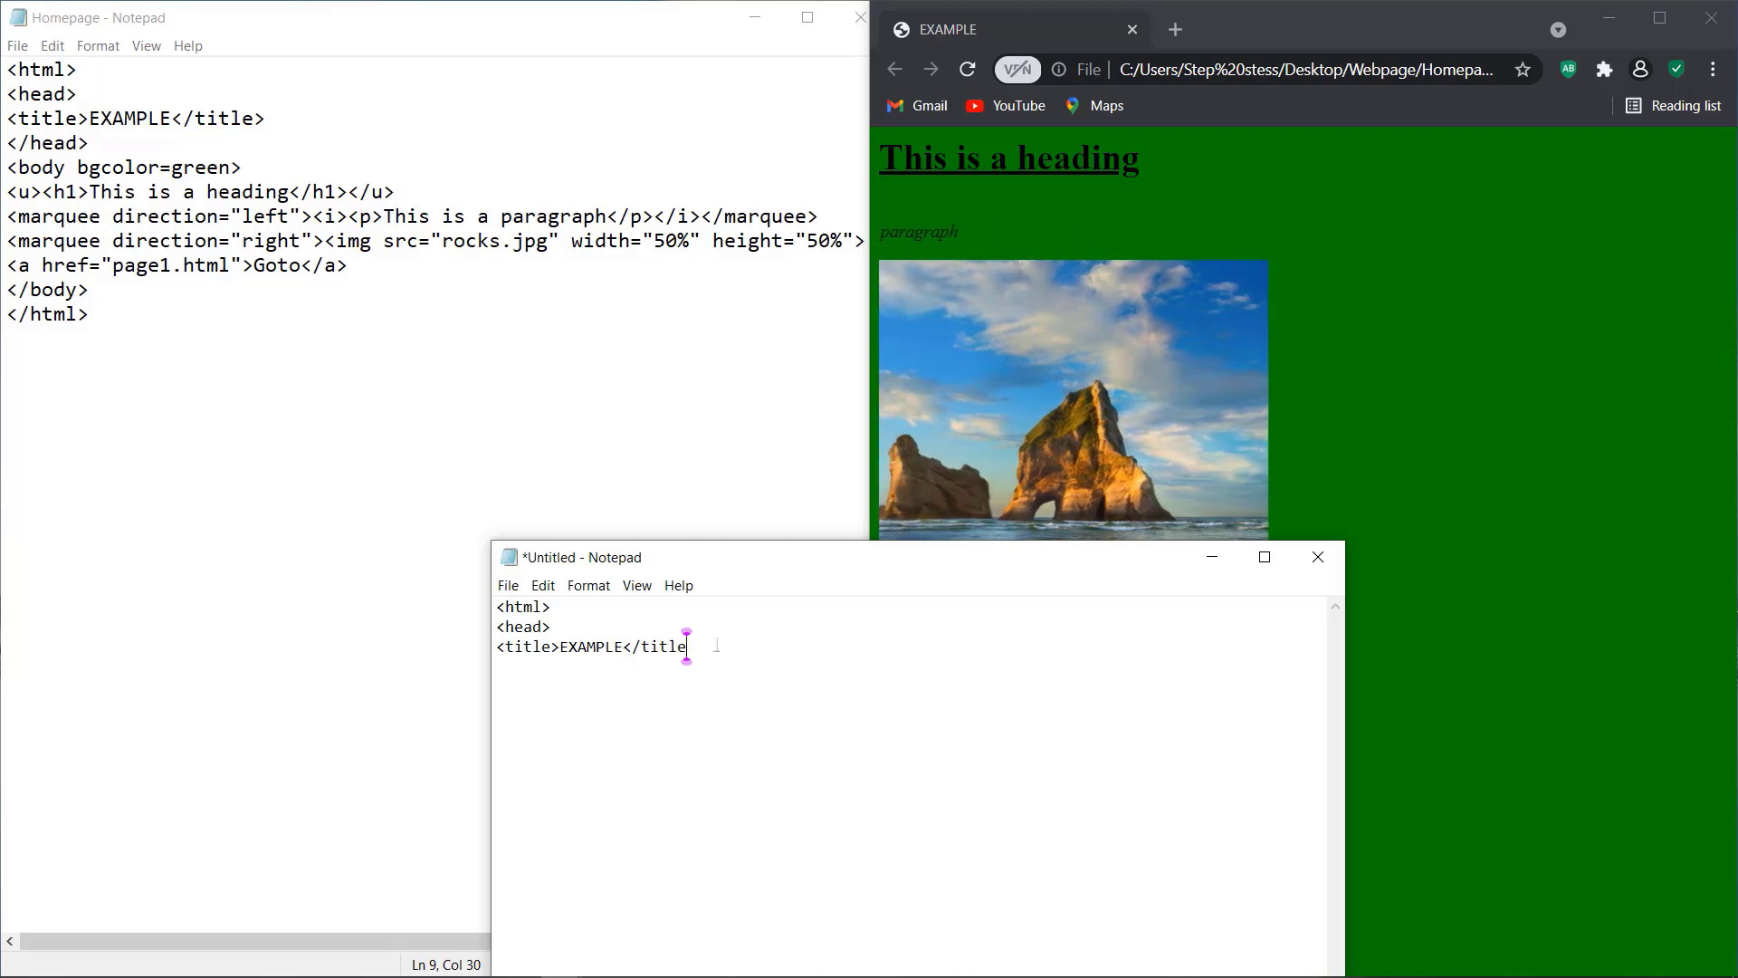
text(>)
key(Return)
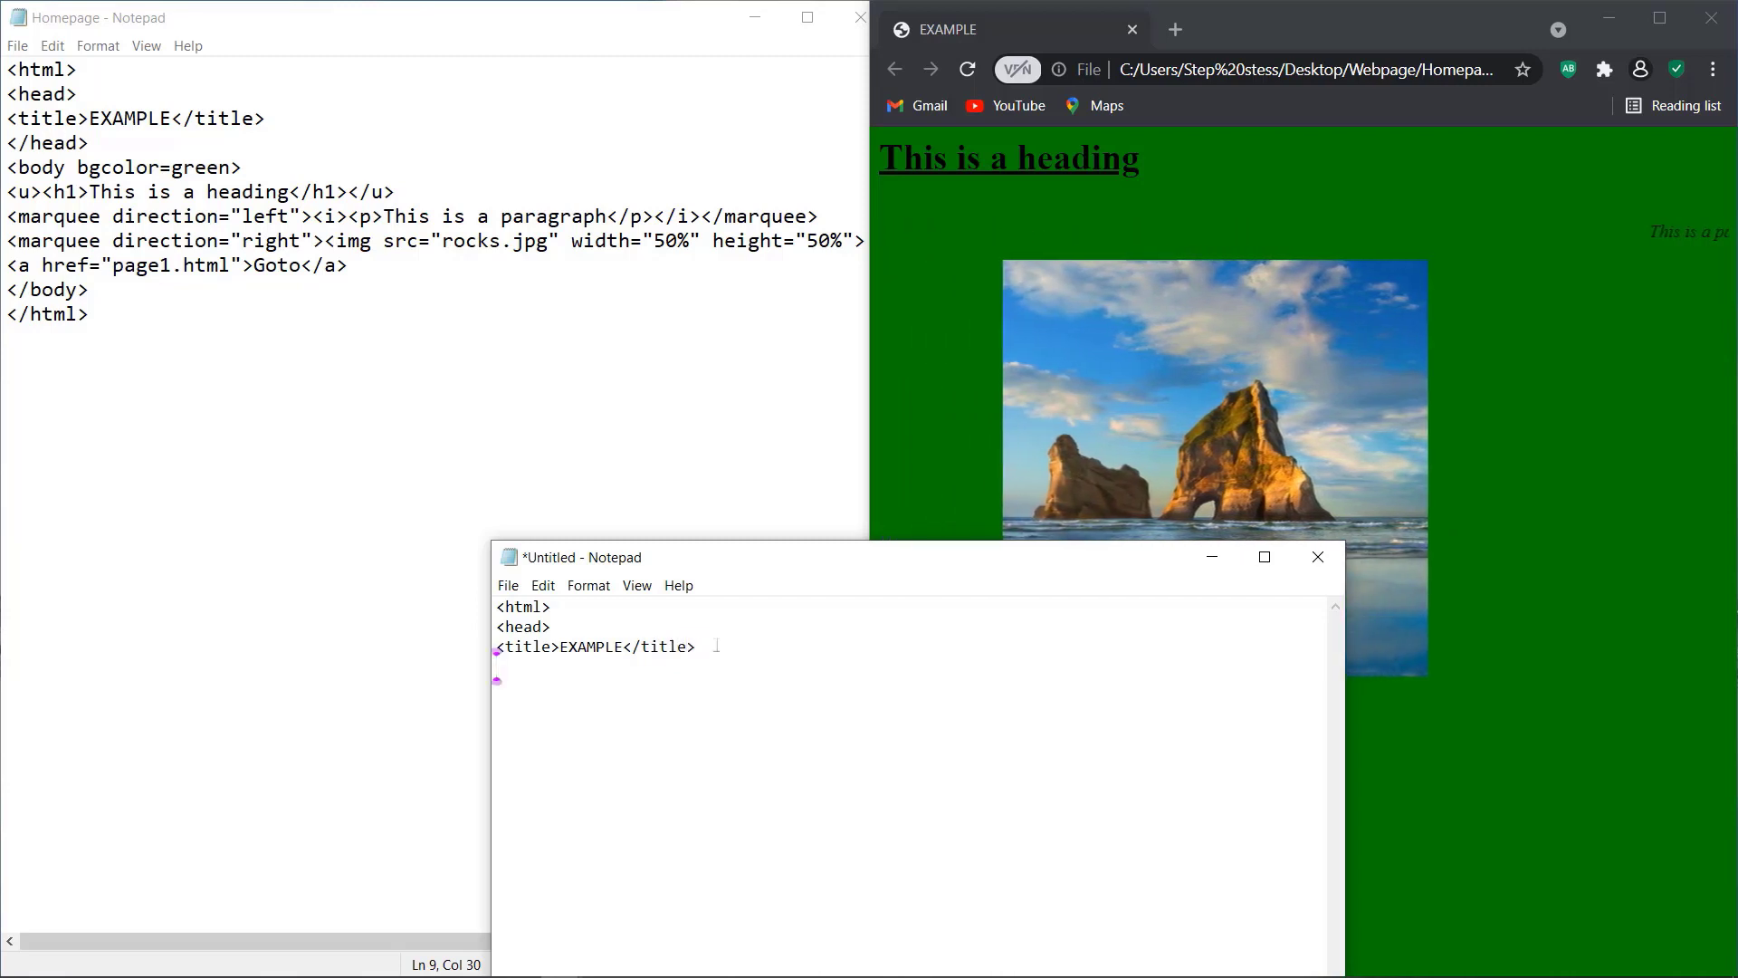
Close the head section with </head> and add an opening <body> tag on the following line
text(</)
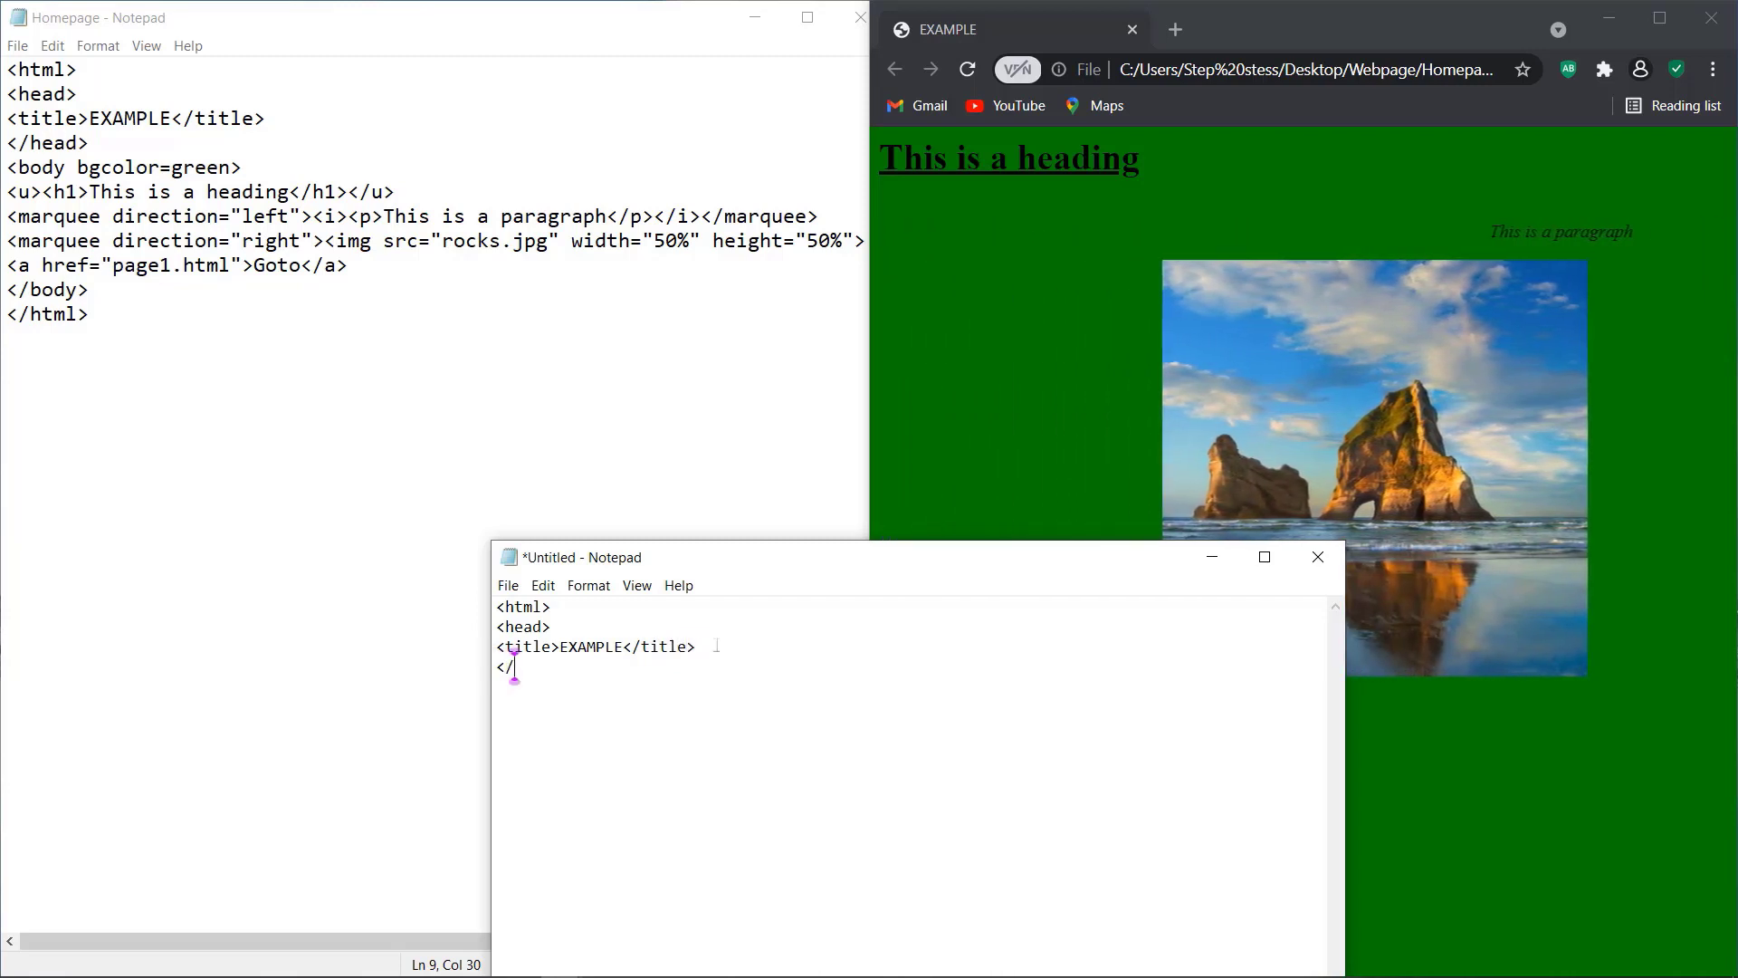
text(head)
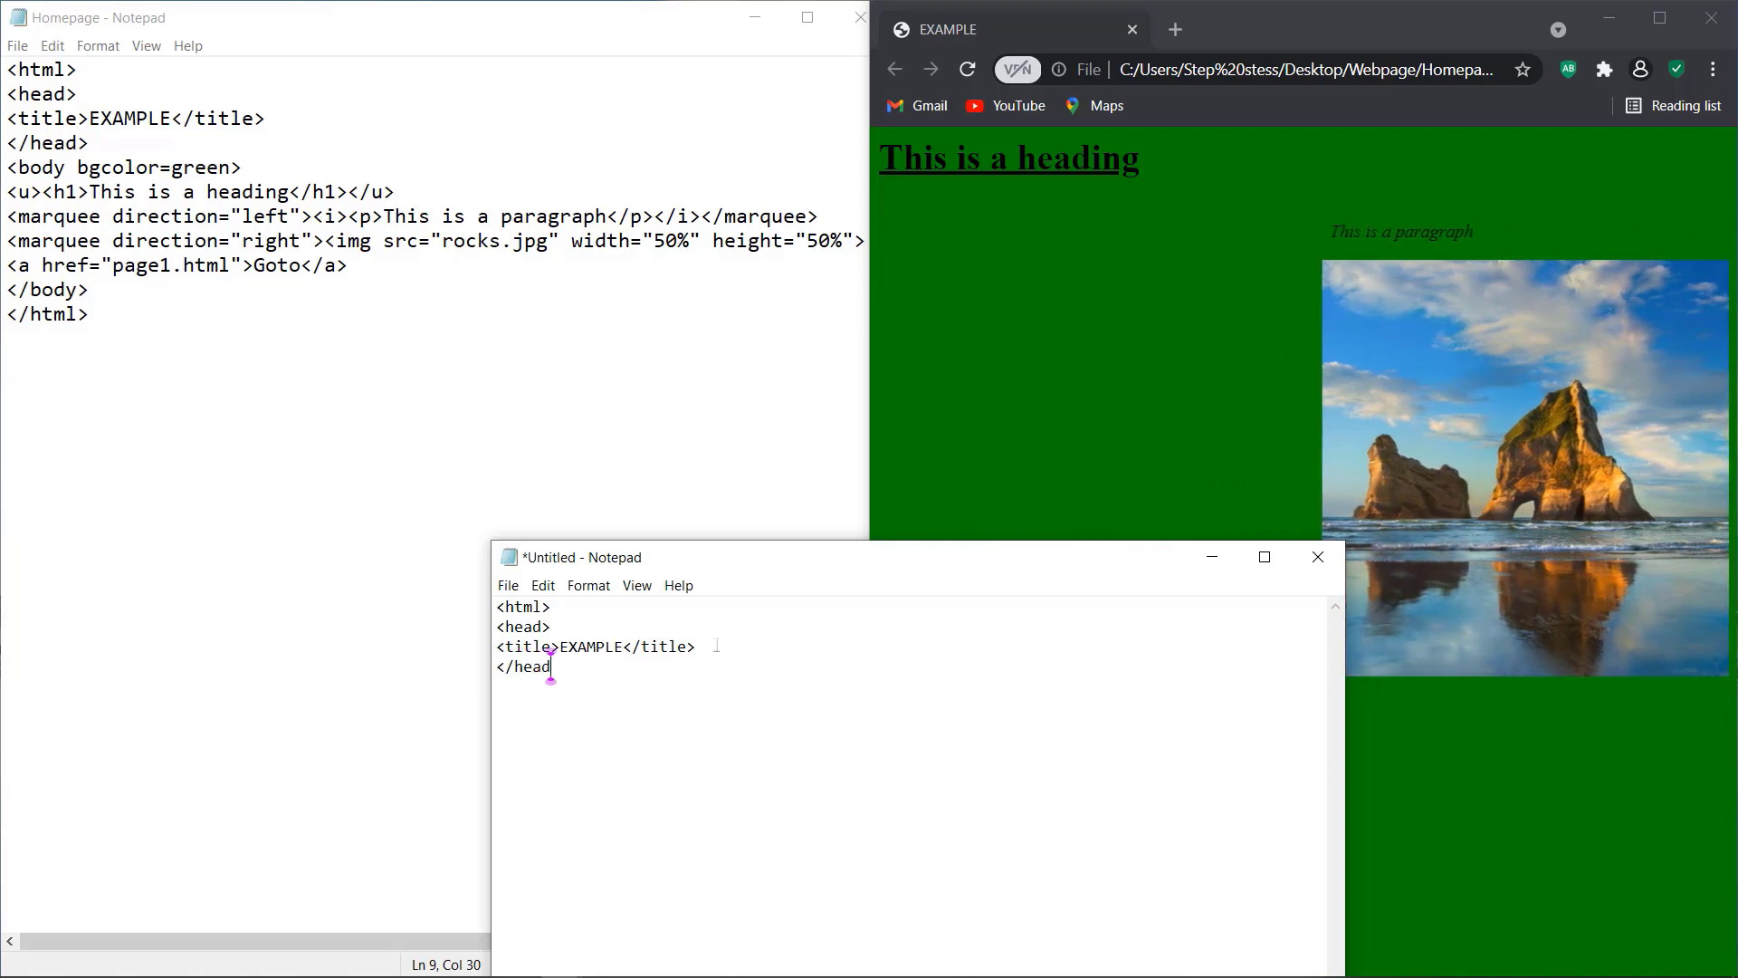
text(>)
key(Return)
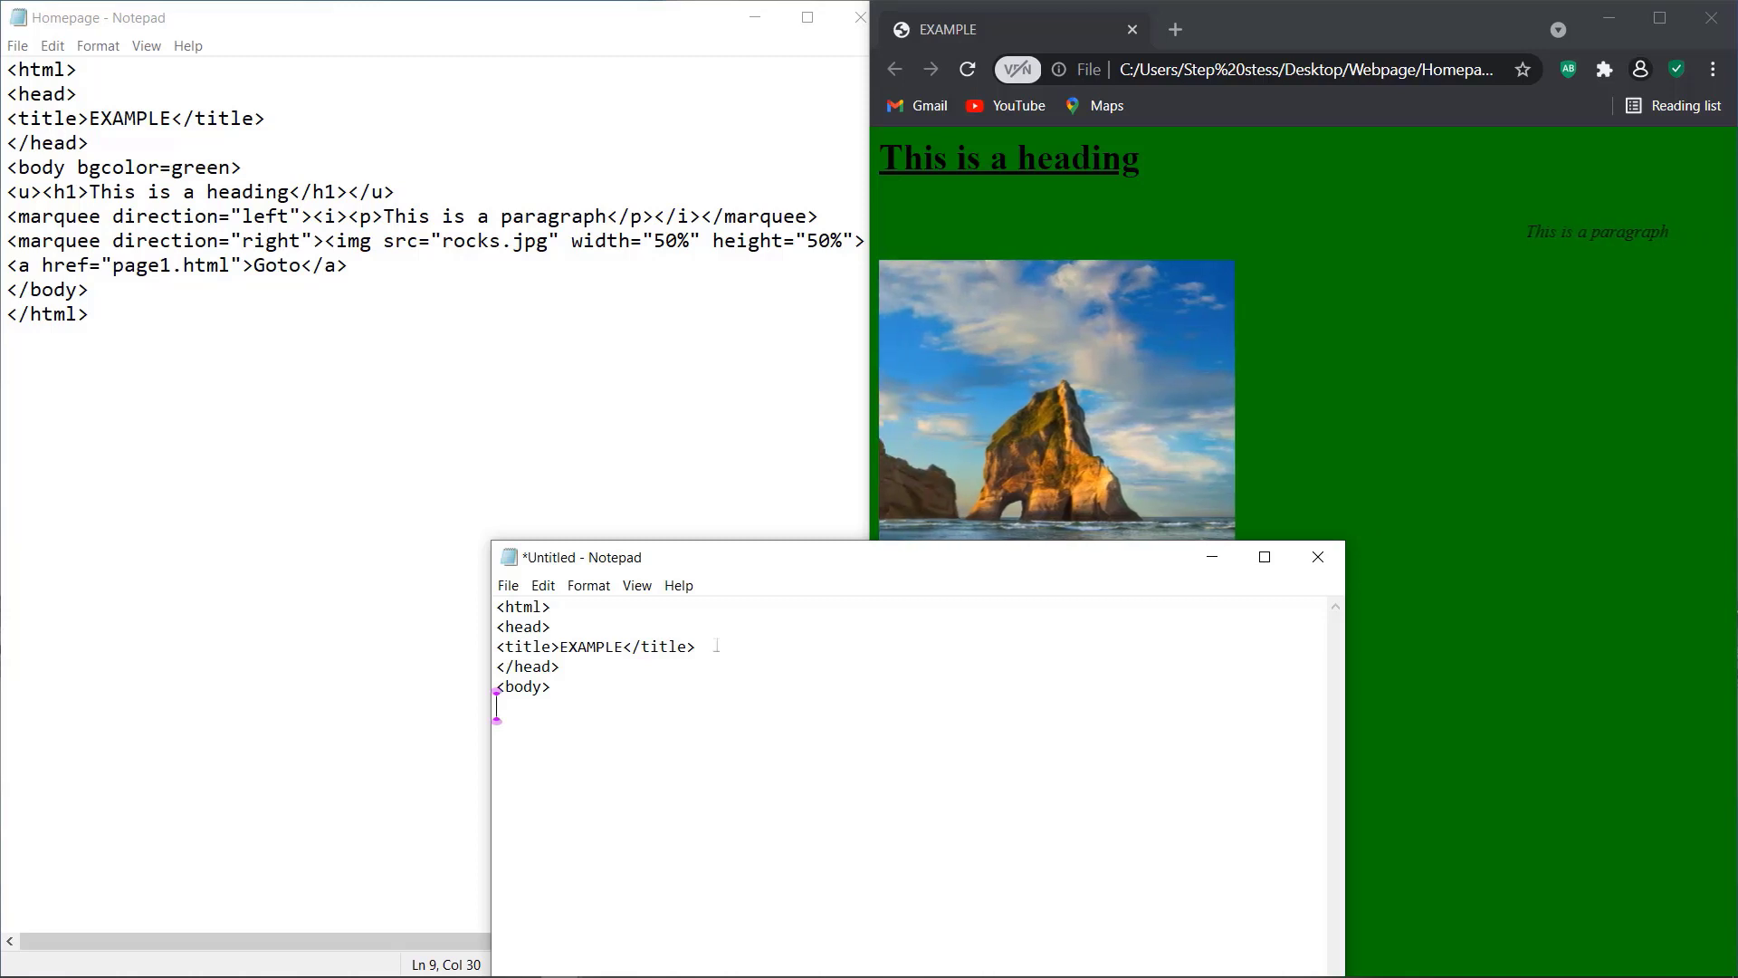
Add the level-one heading <h1>This is a second heading</h1> under the <body> tag and end the line
text(<)
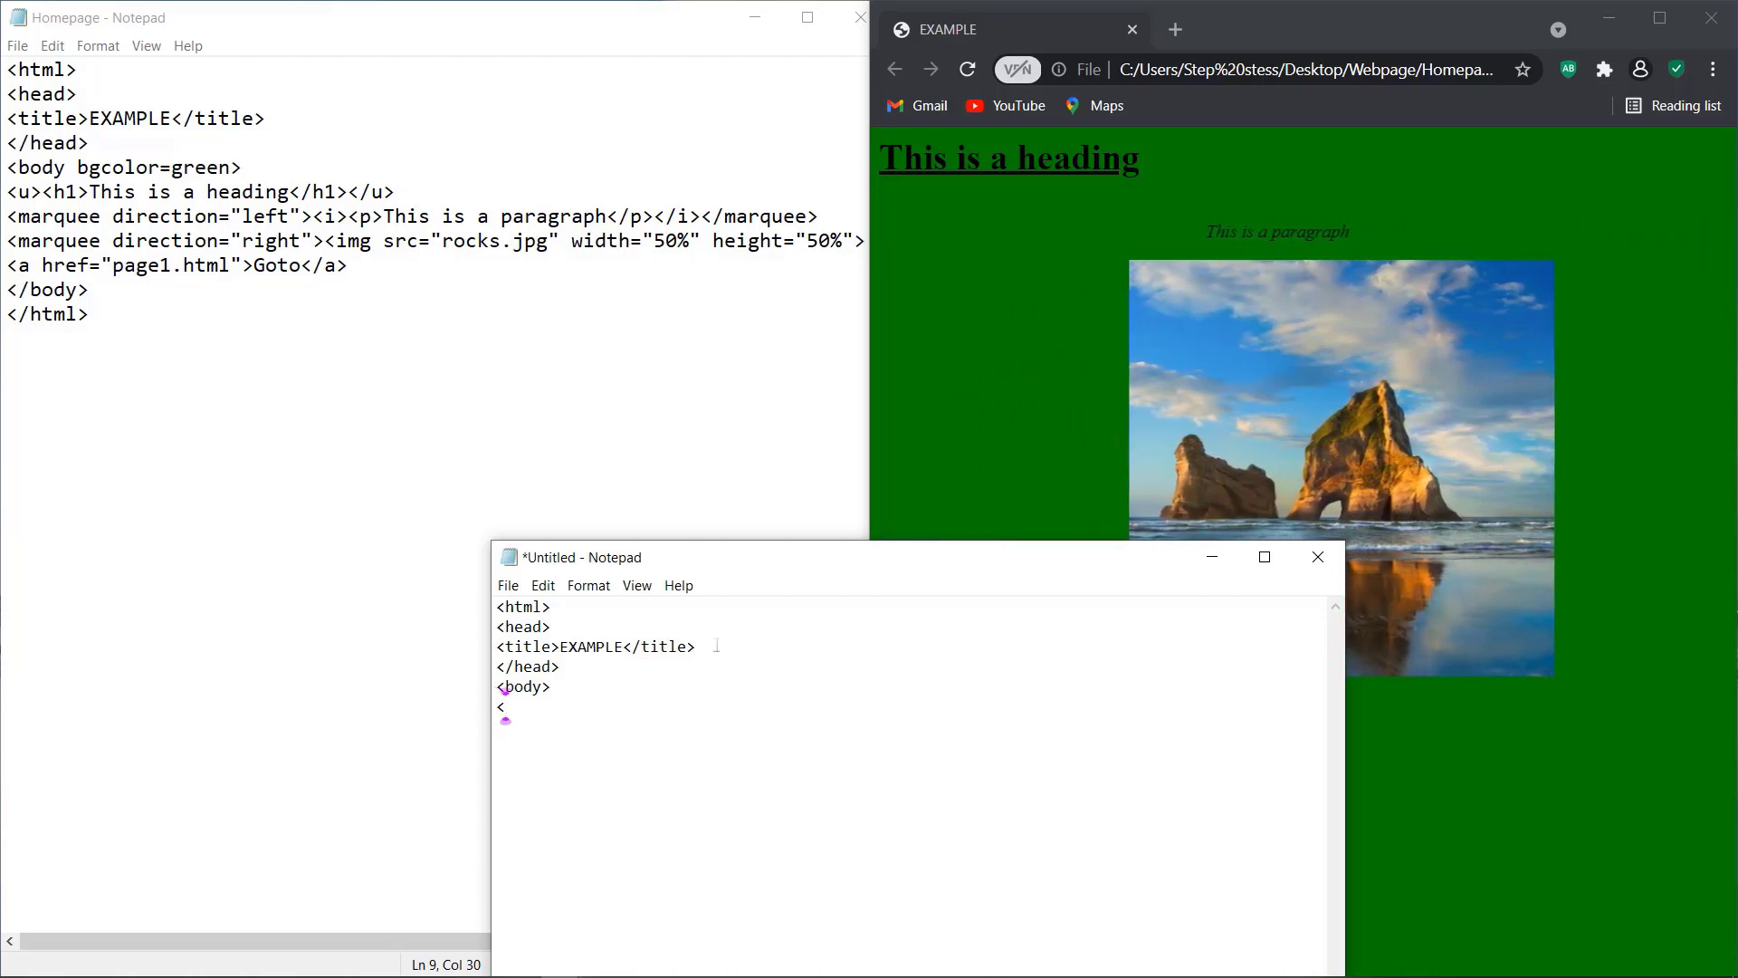
text(H1)
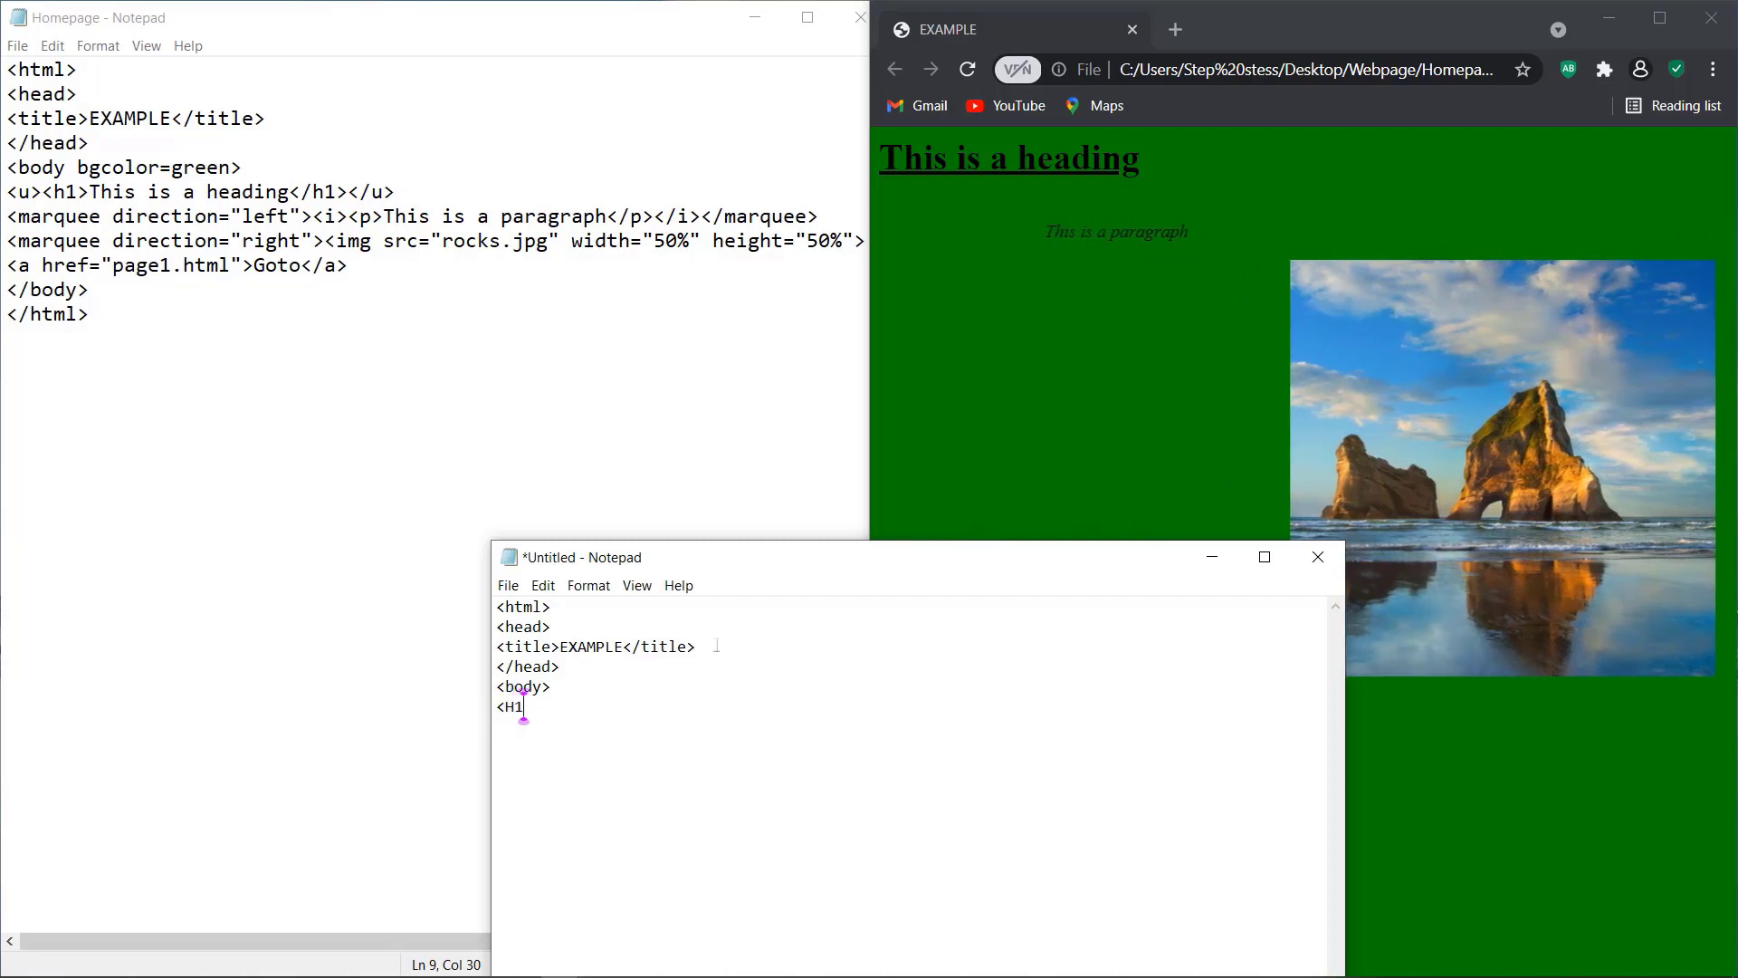
key(BackSpace)
key(BackSpace)
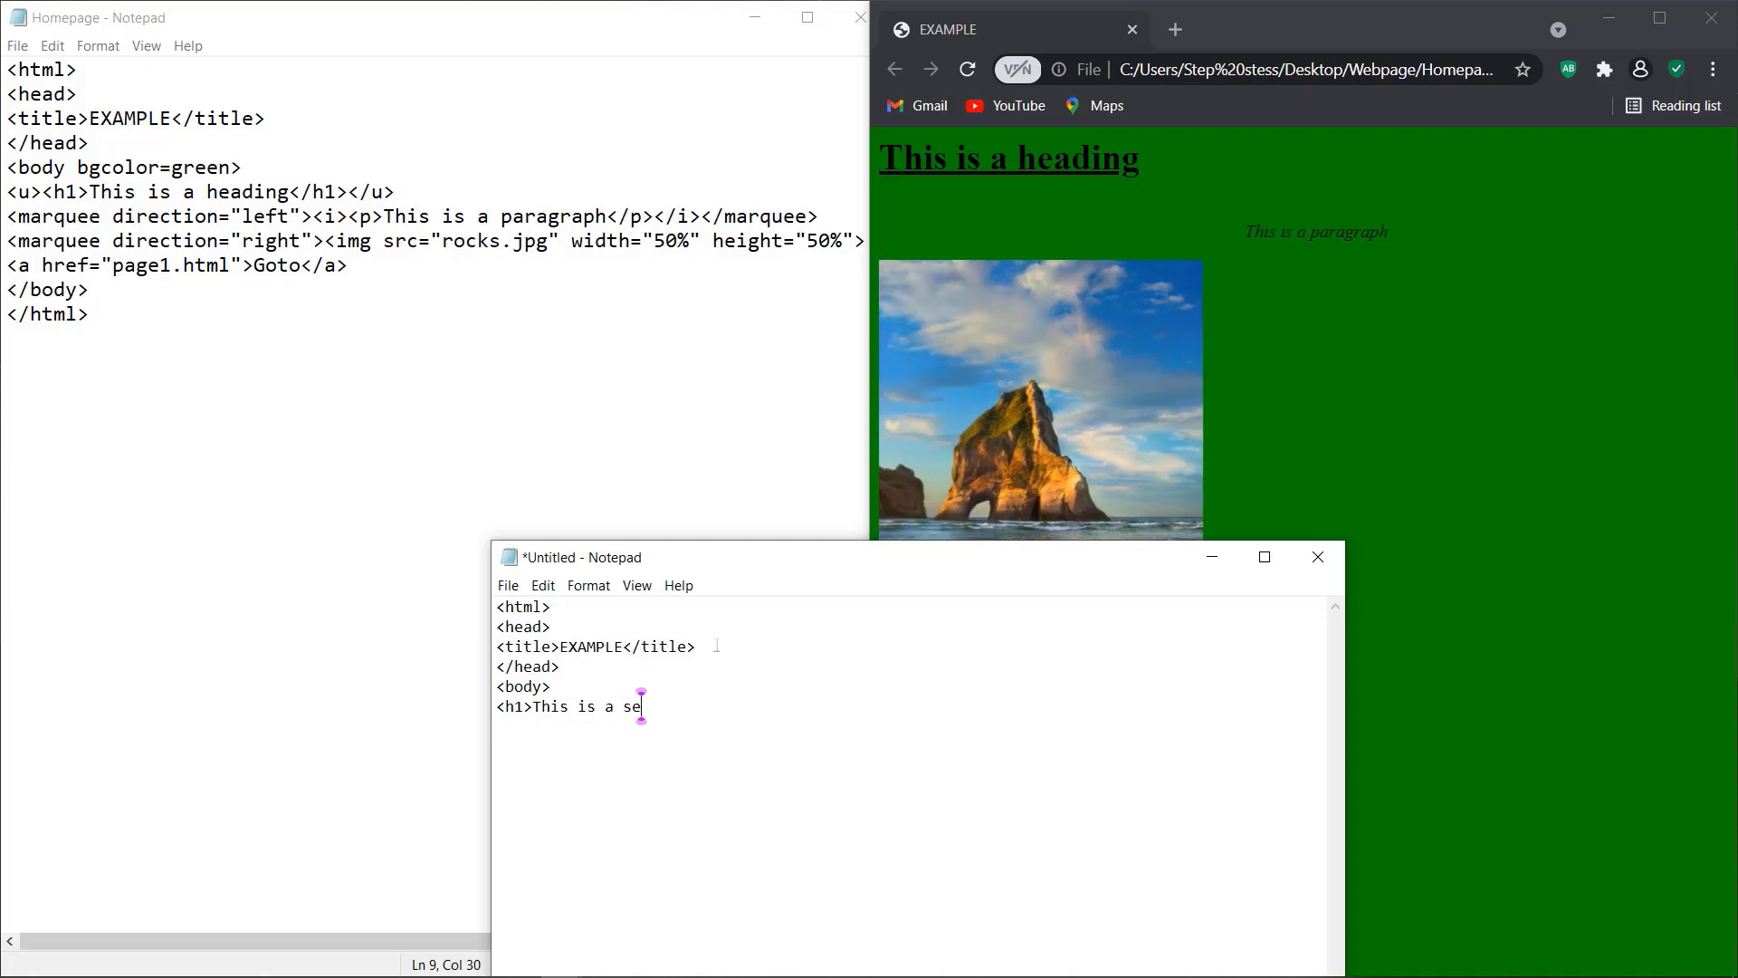
text(nc)
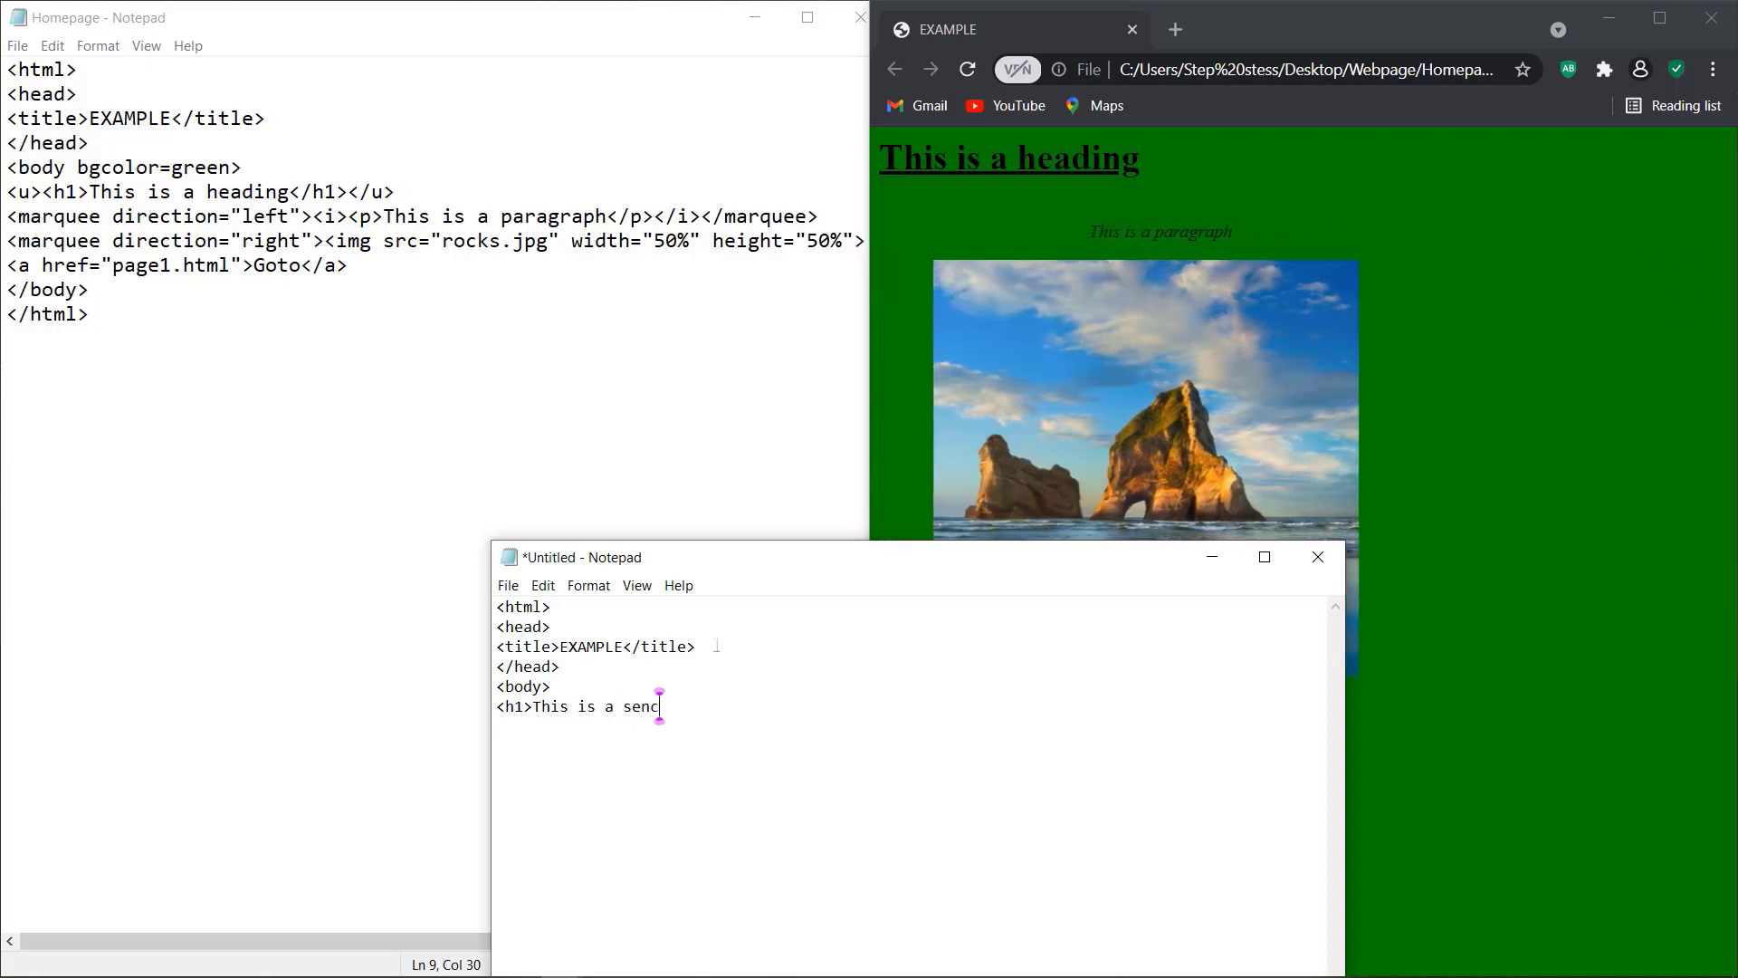
key(BackSpace)
key(BackSpace)
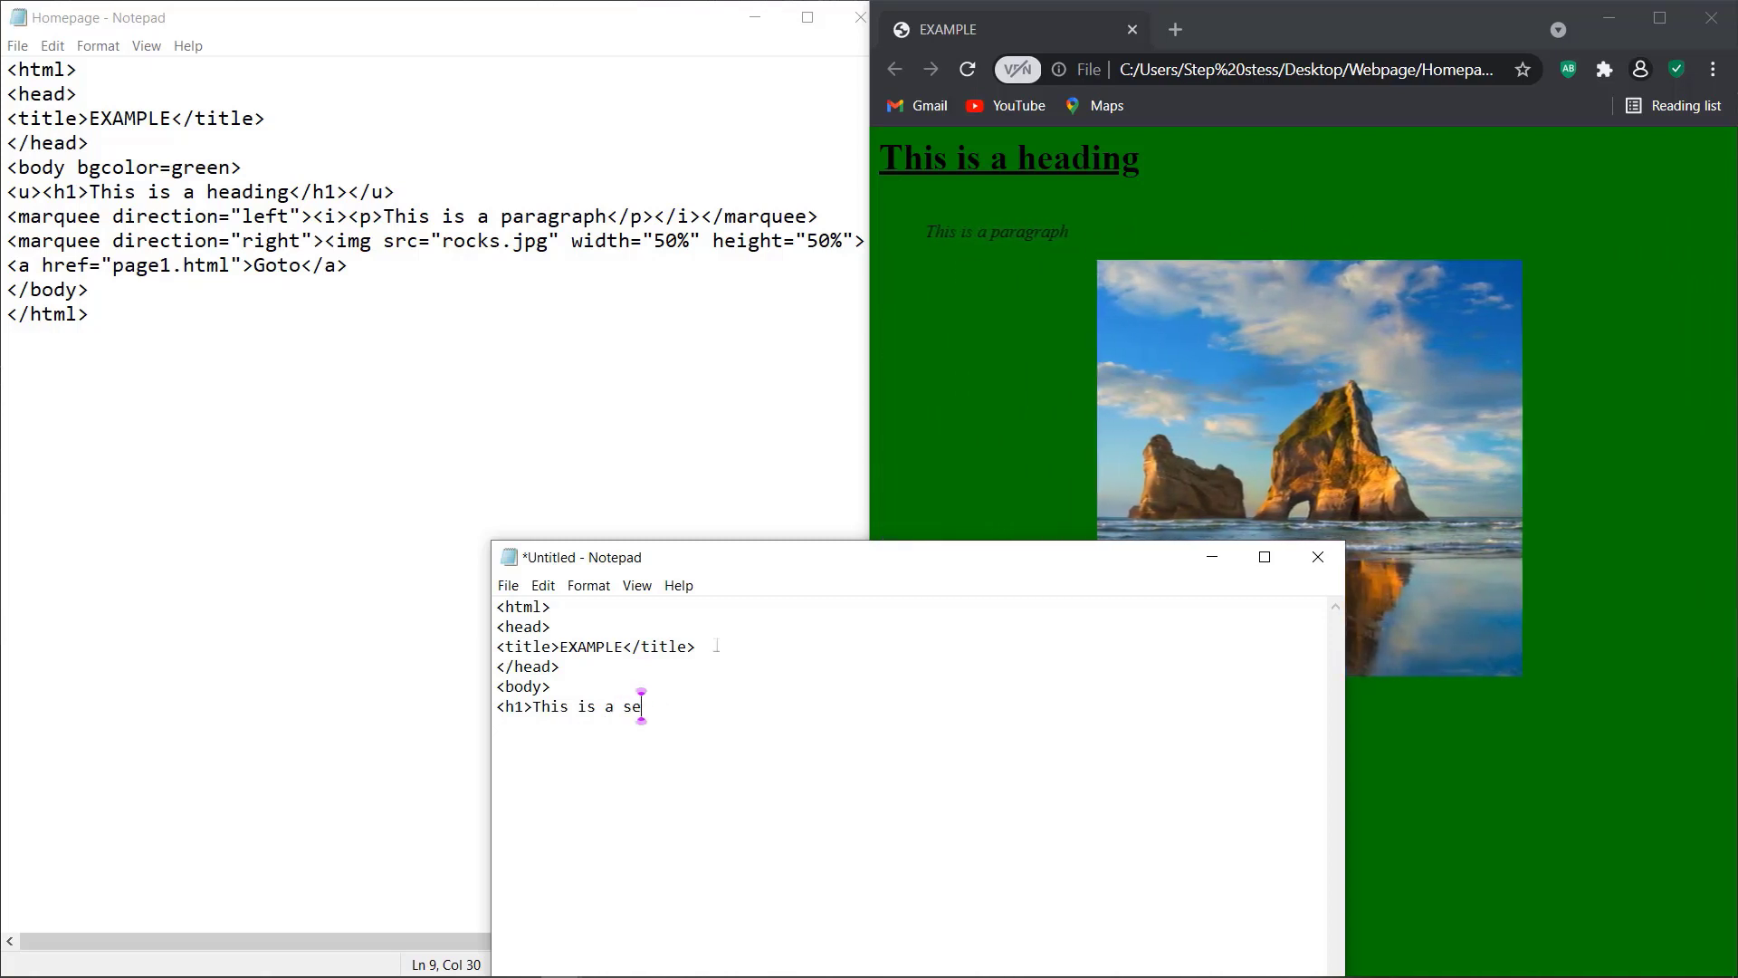
text(cond)
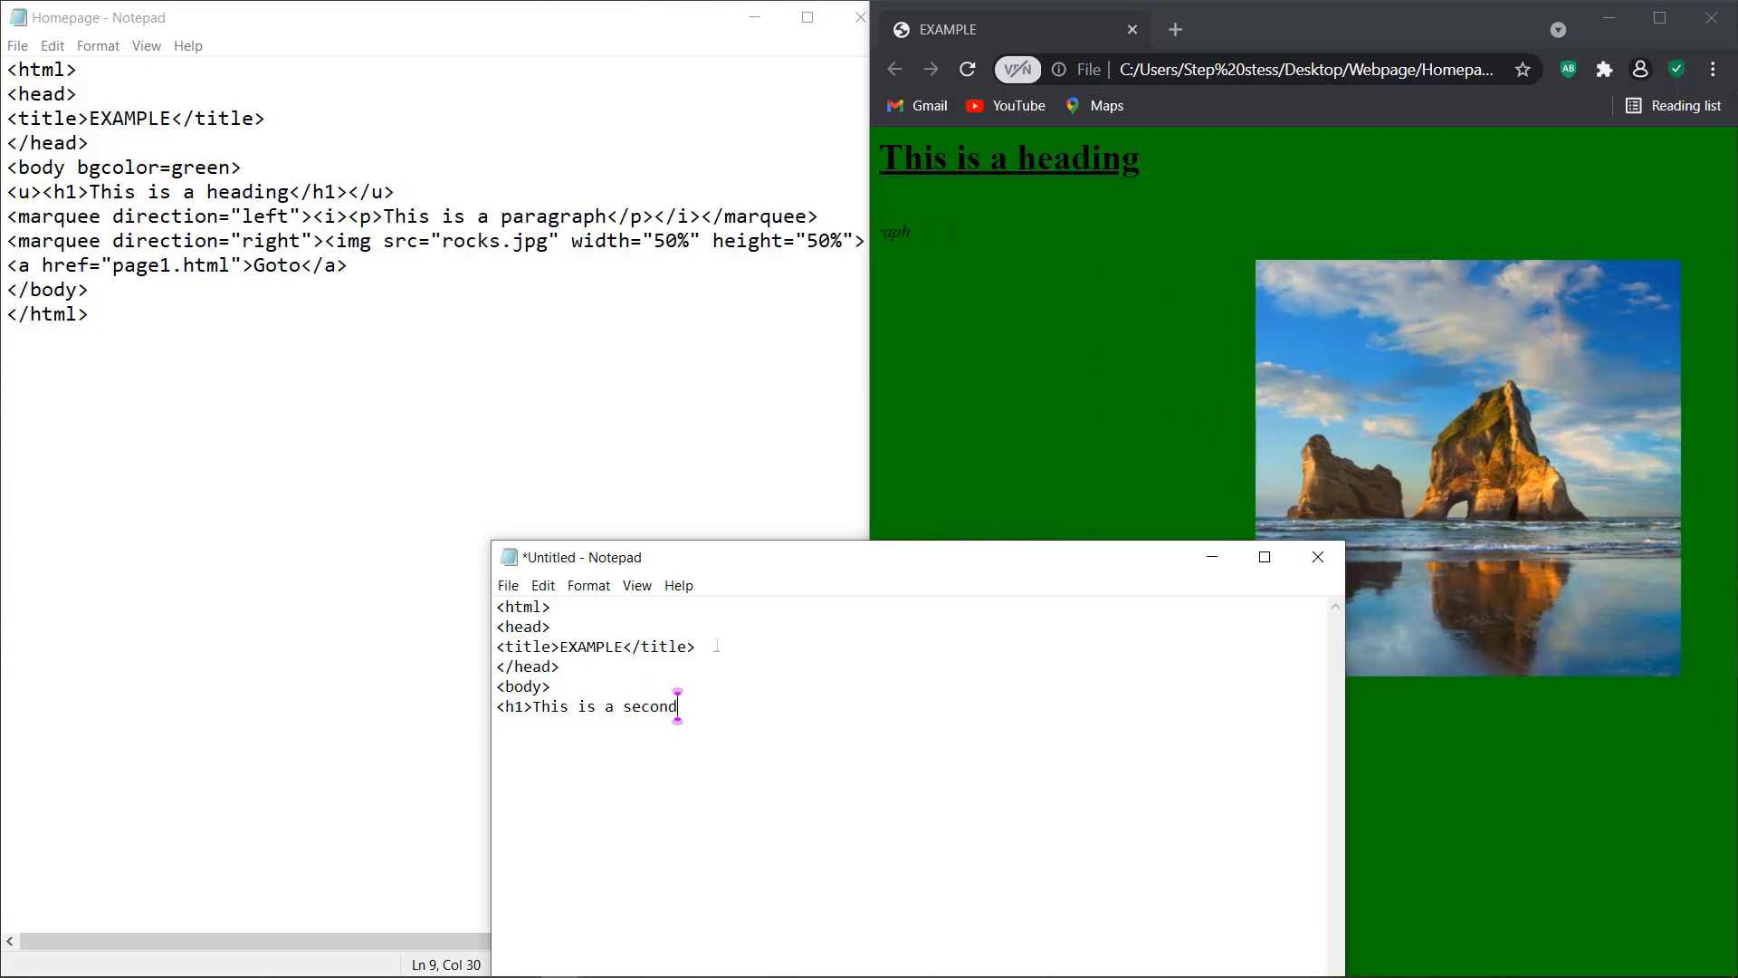
text( head)
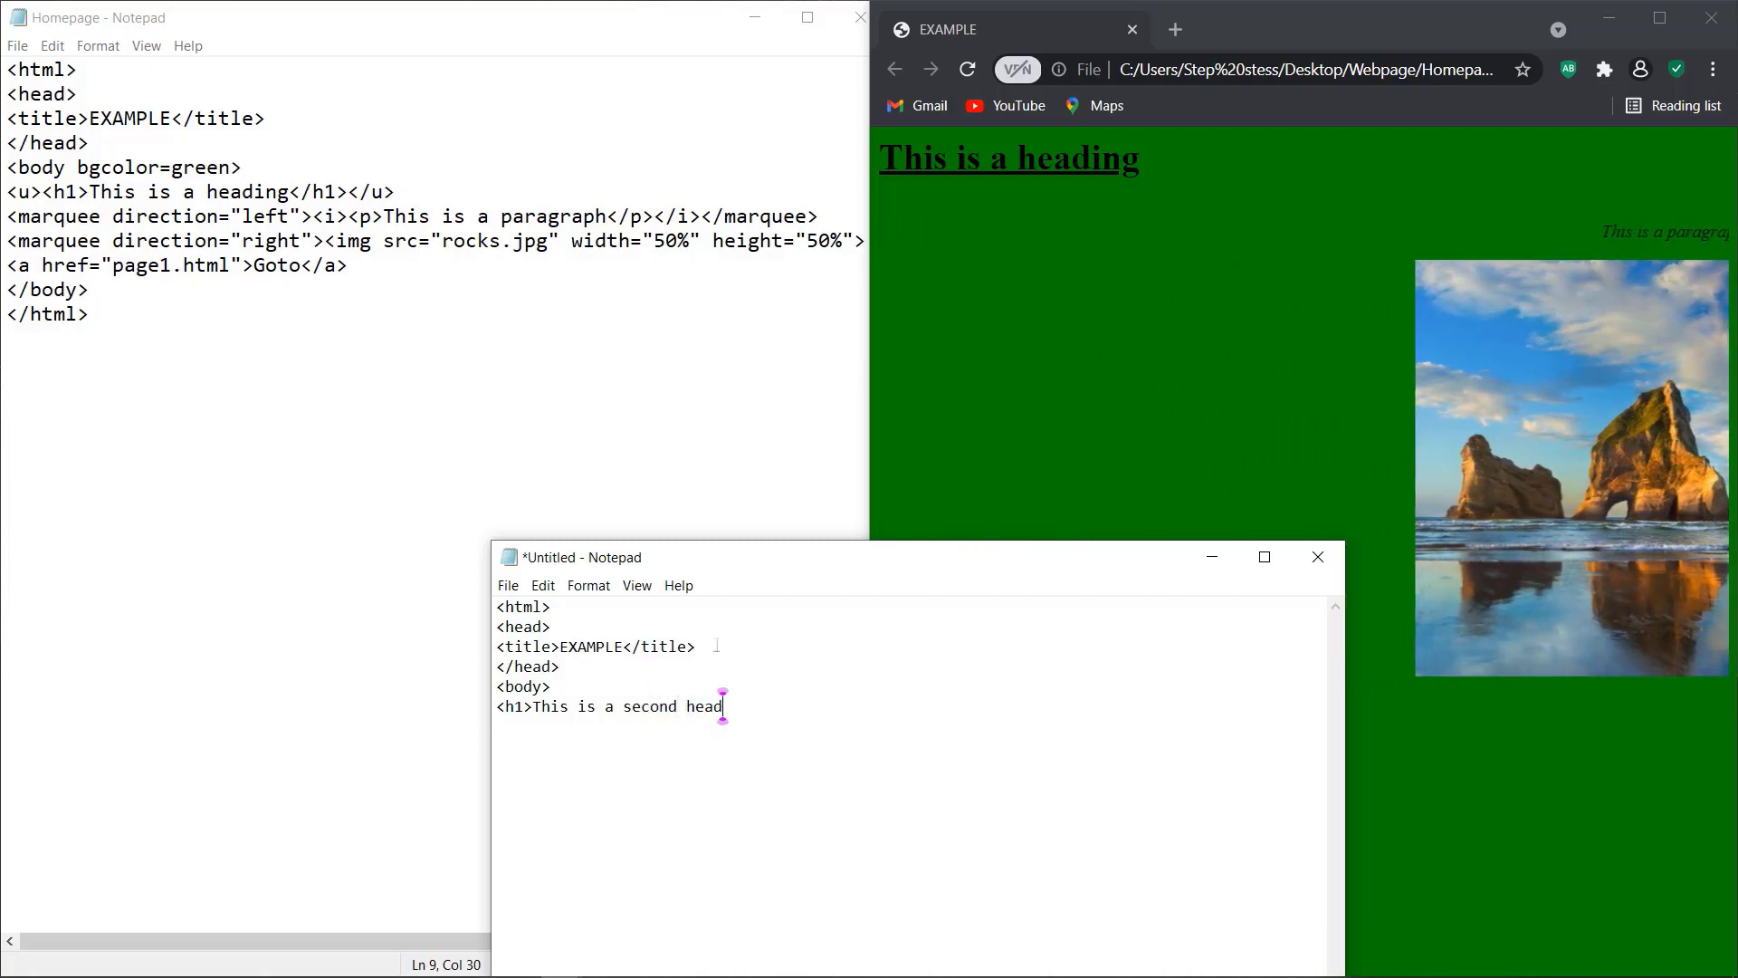
text(ing)
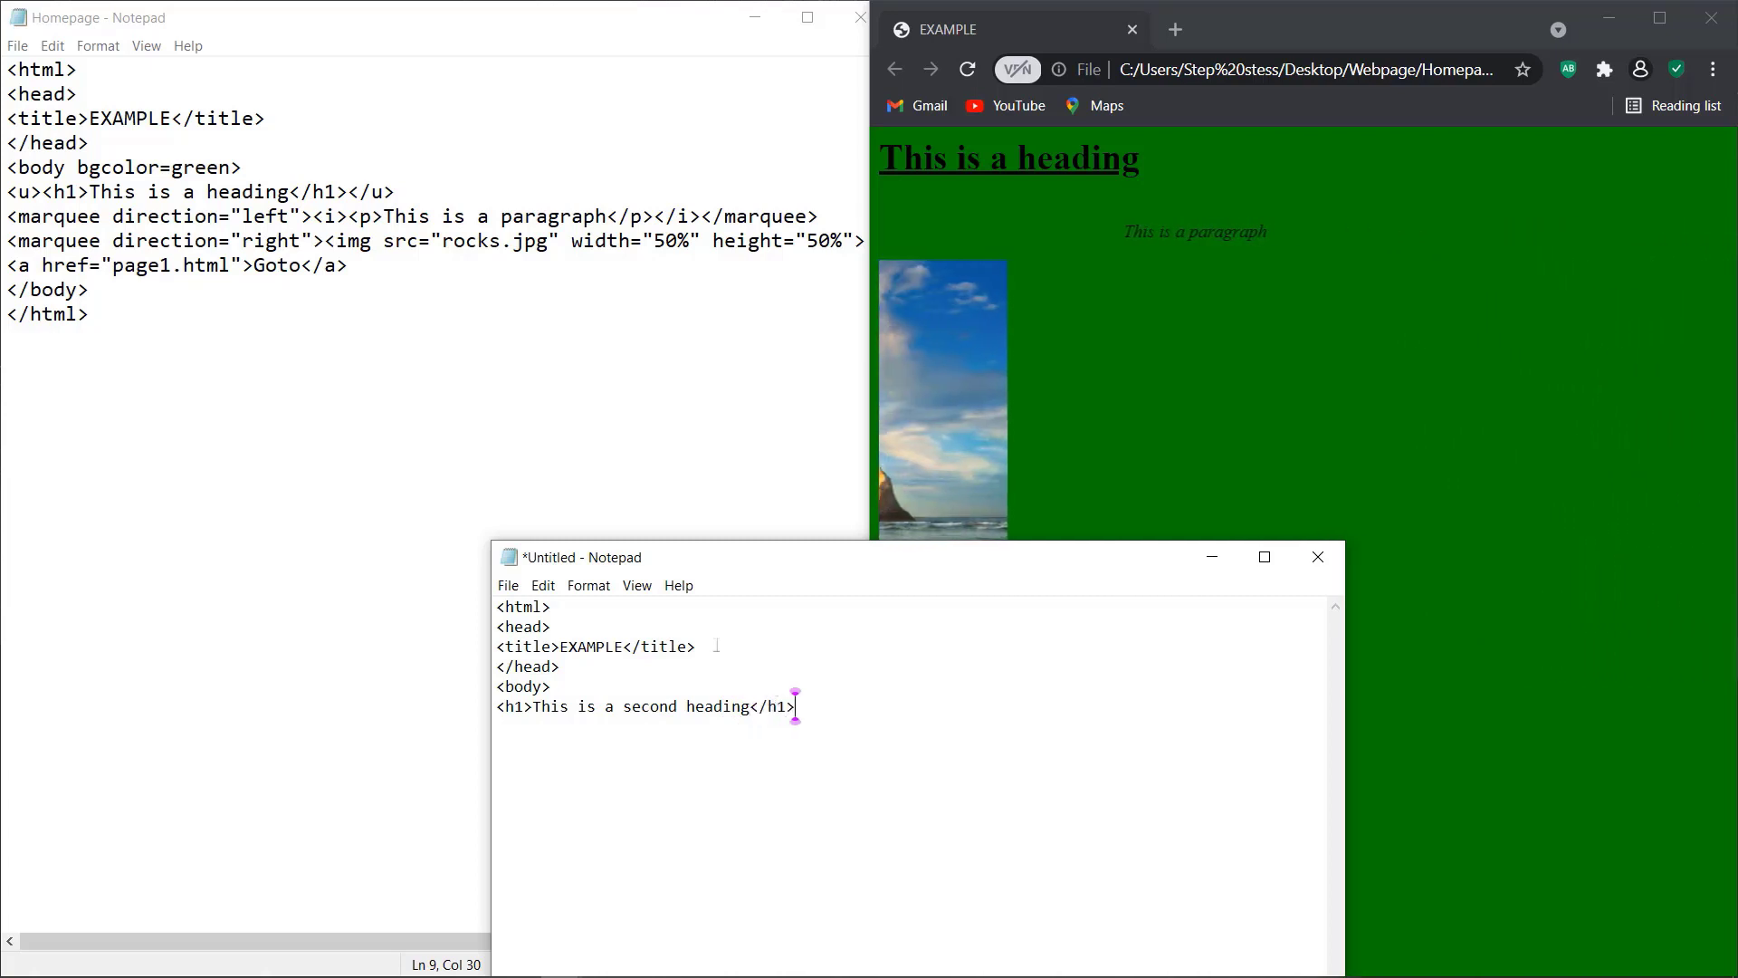
text(</h1>)
key(Return)
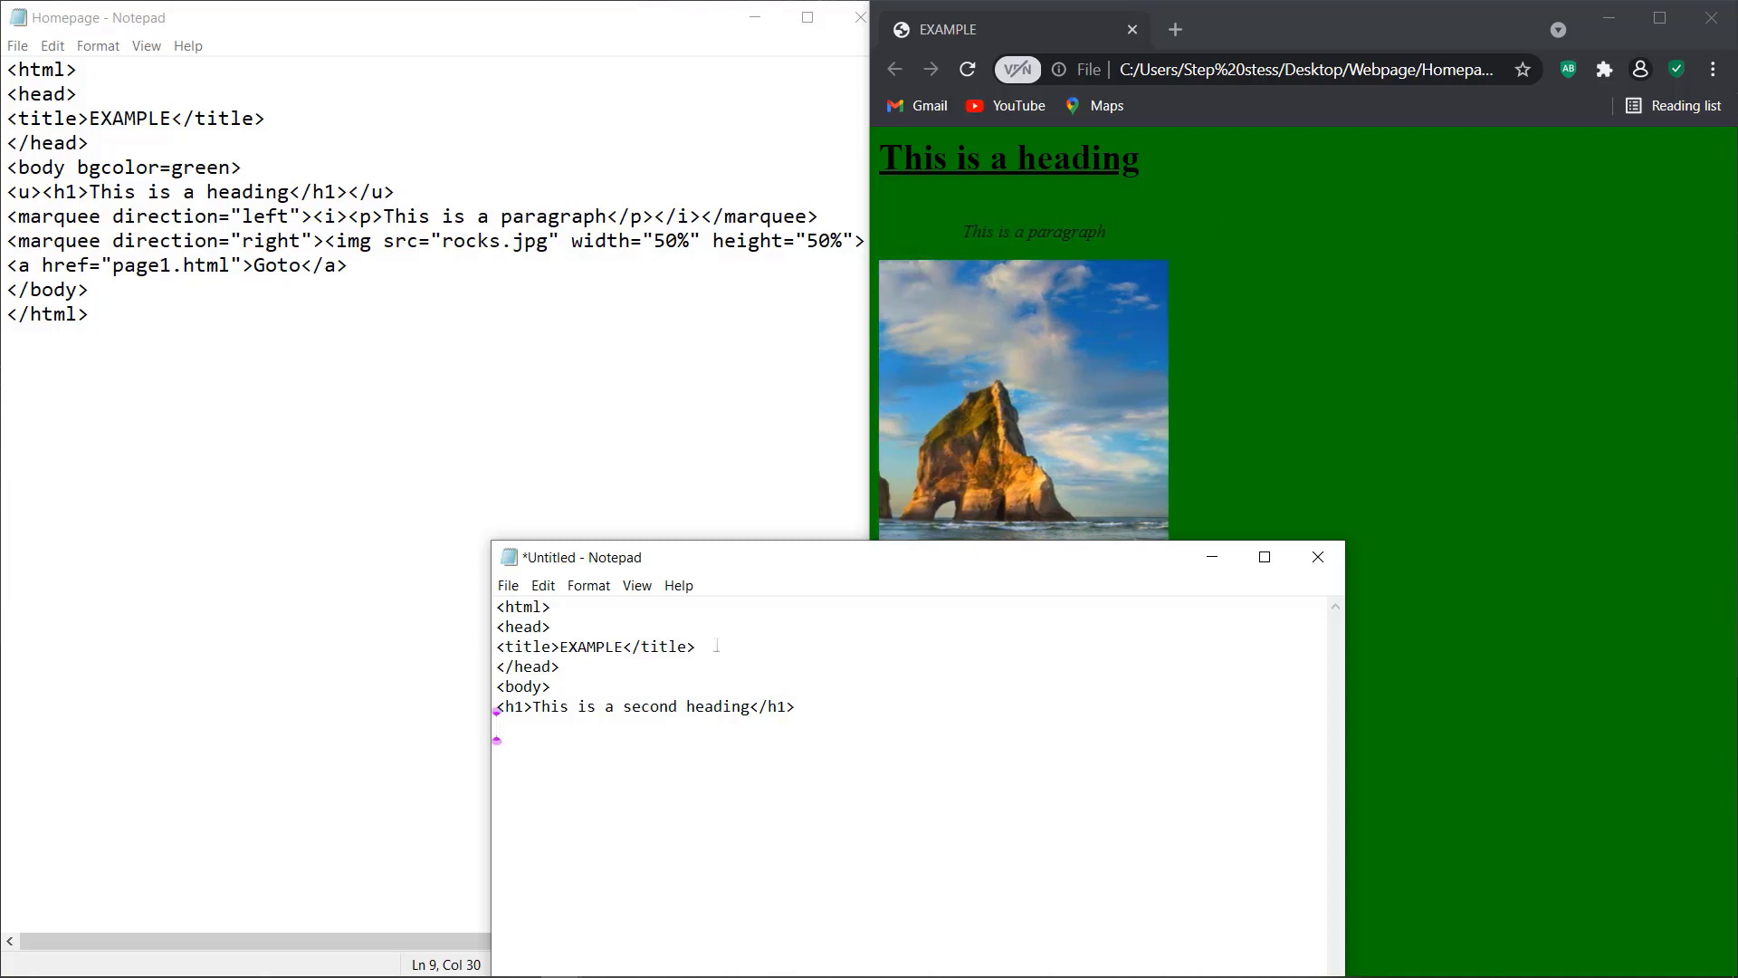
Add the paragraph <p>This is a second paragraph</p> below the heading and end the line
text(<p>)
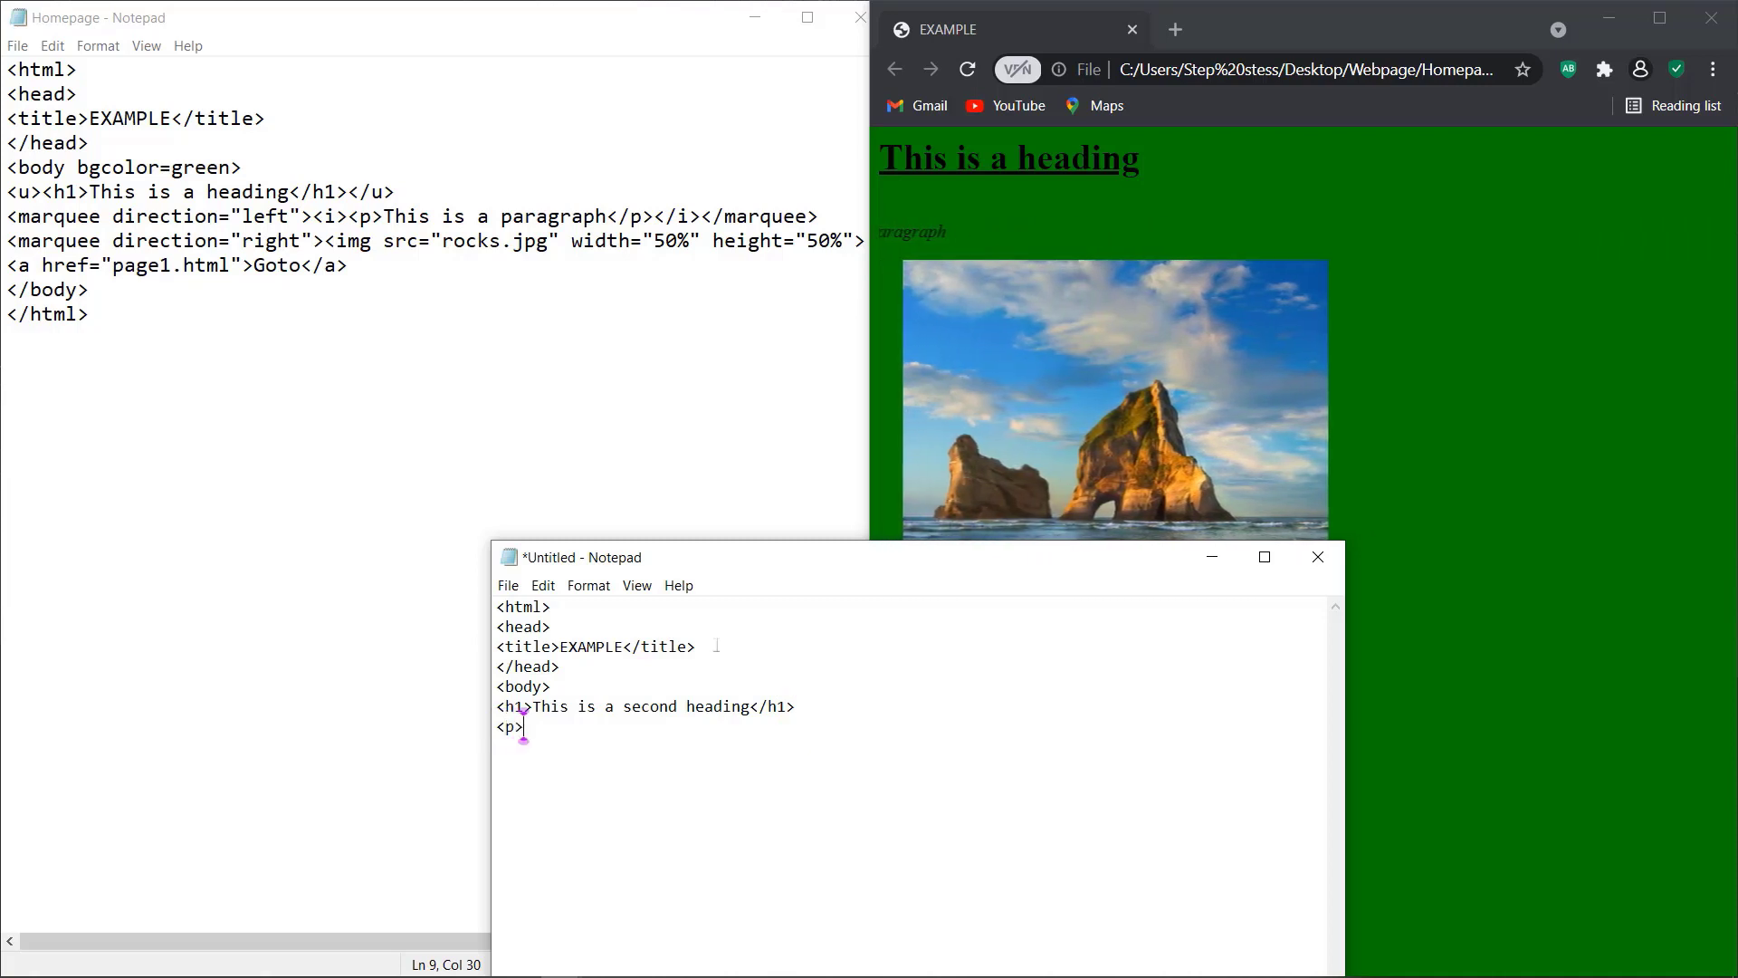
text(Th)
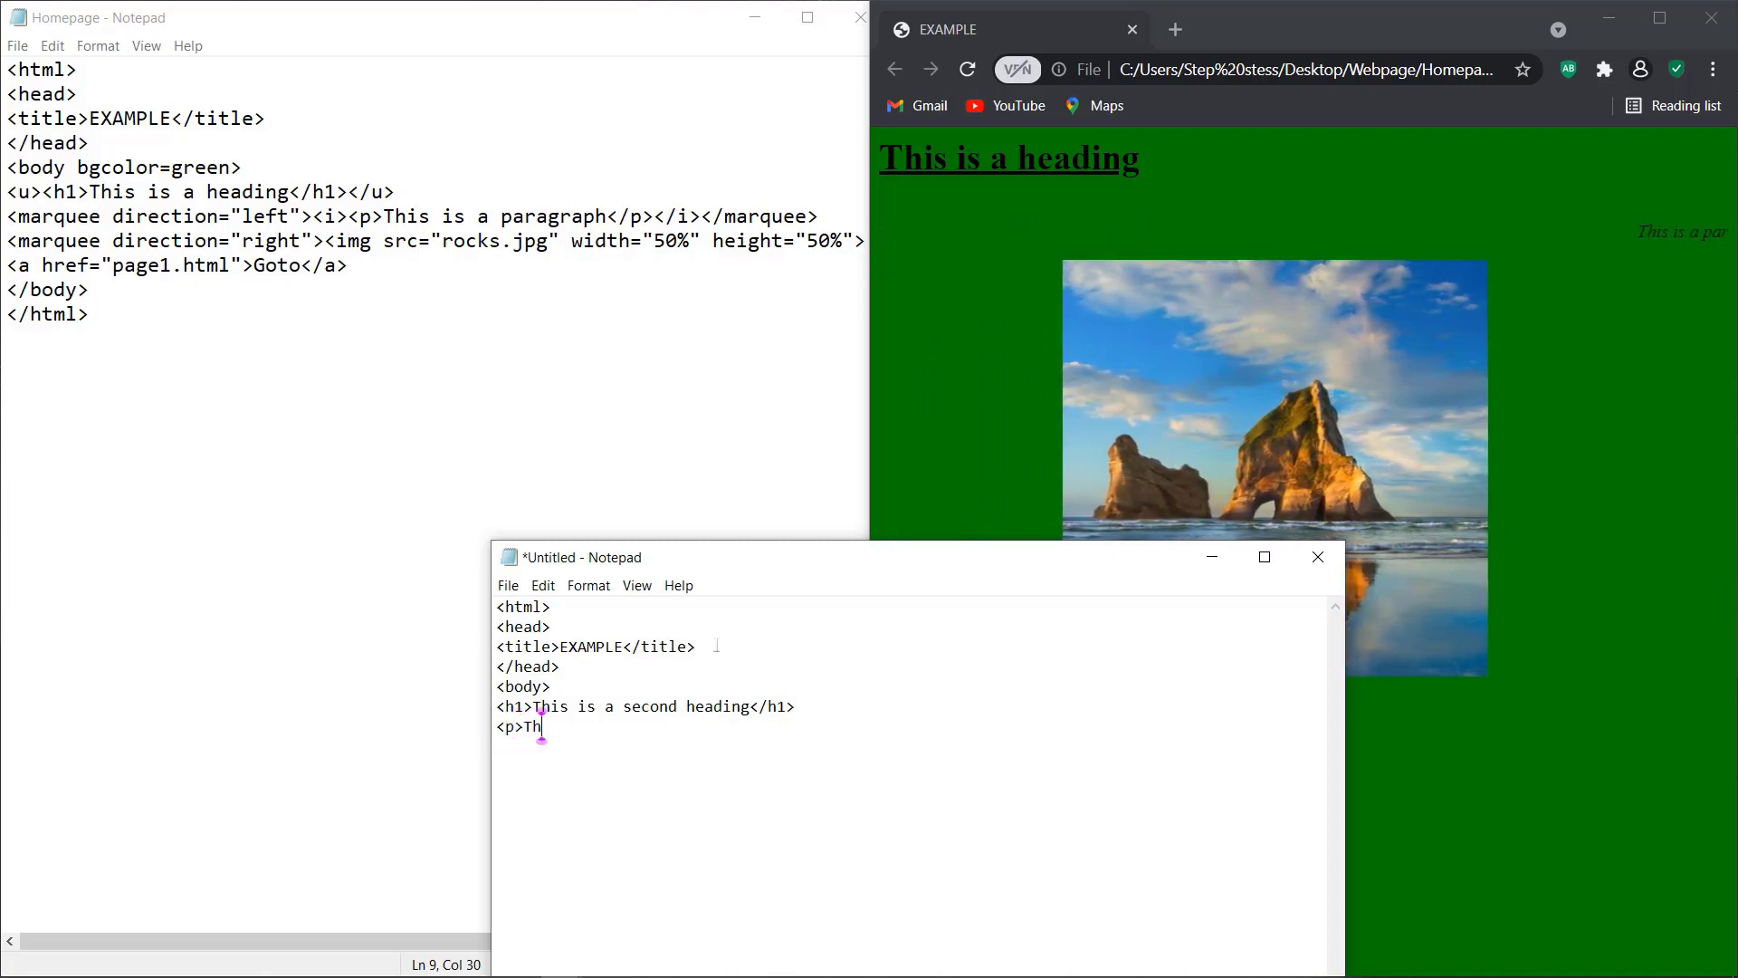
text(is is )
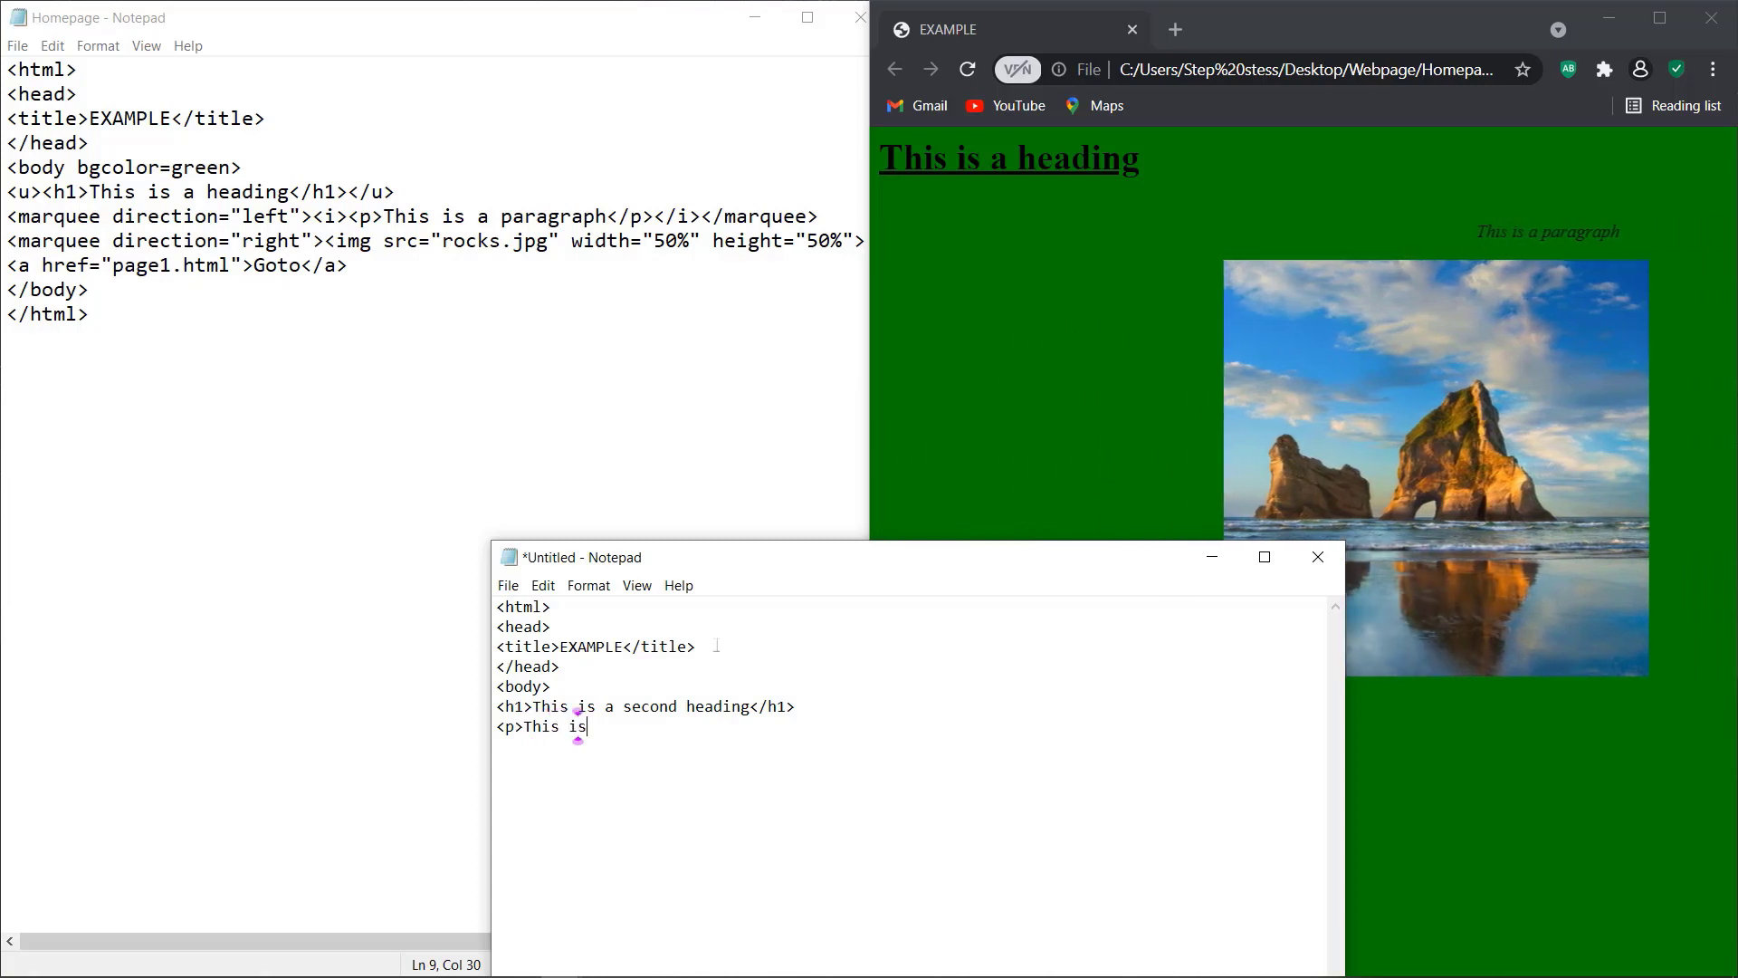
text(a s)
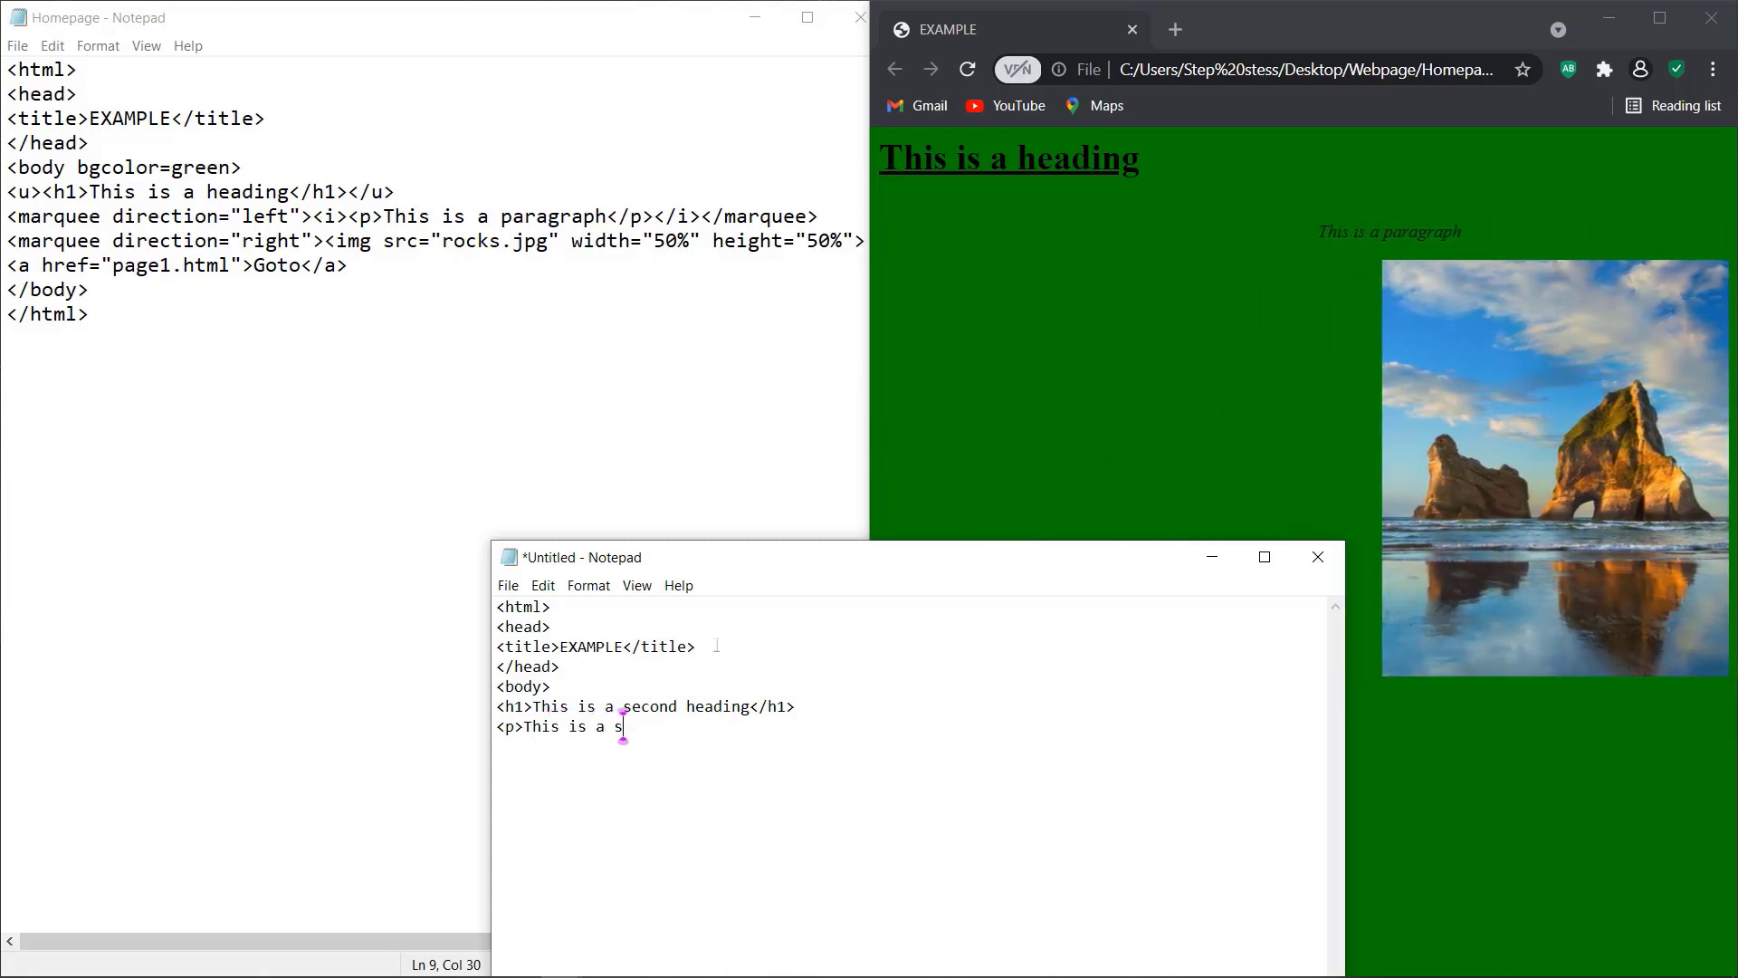
text(econd paragraph)
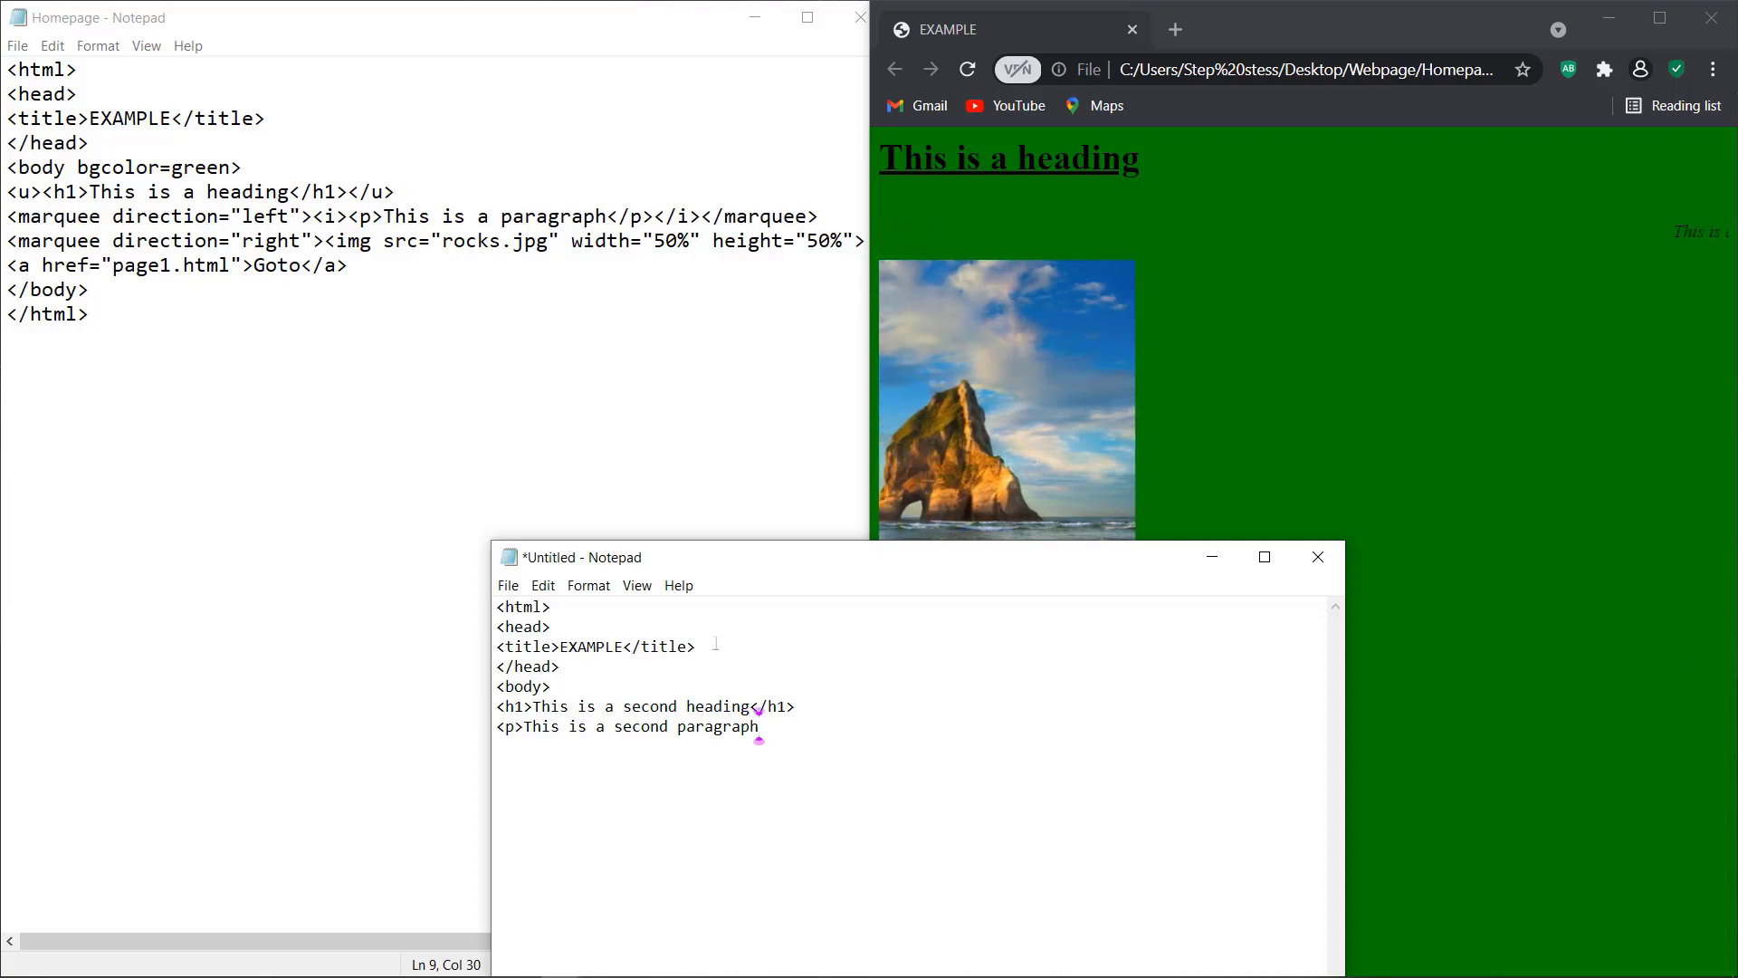
text(/p>)
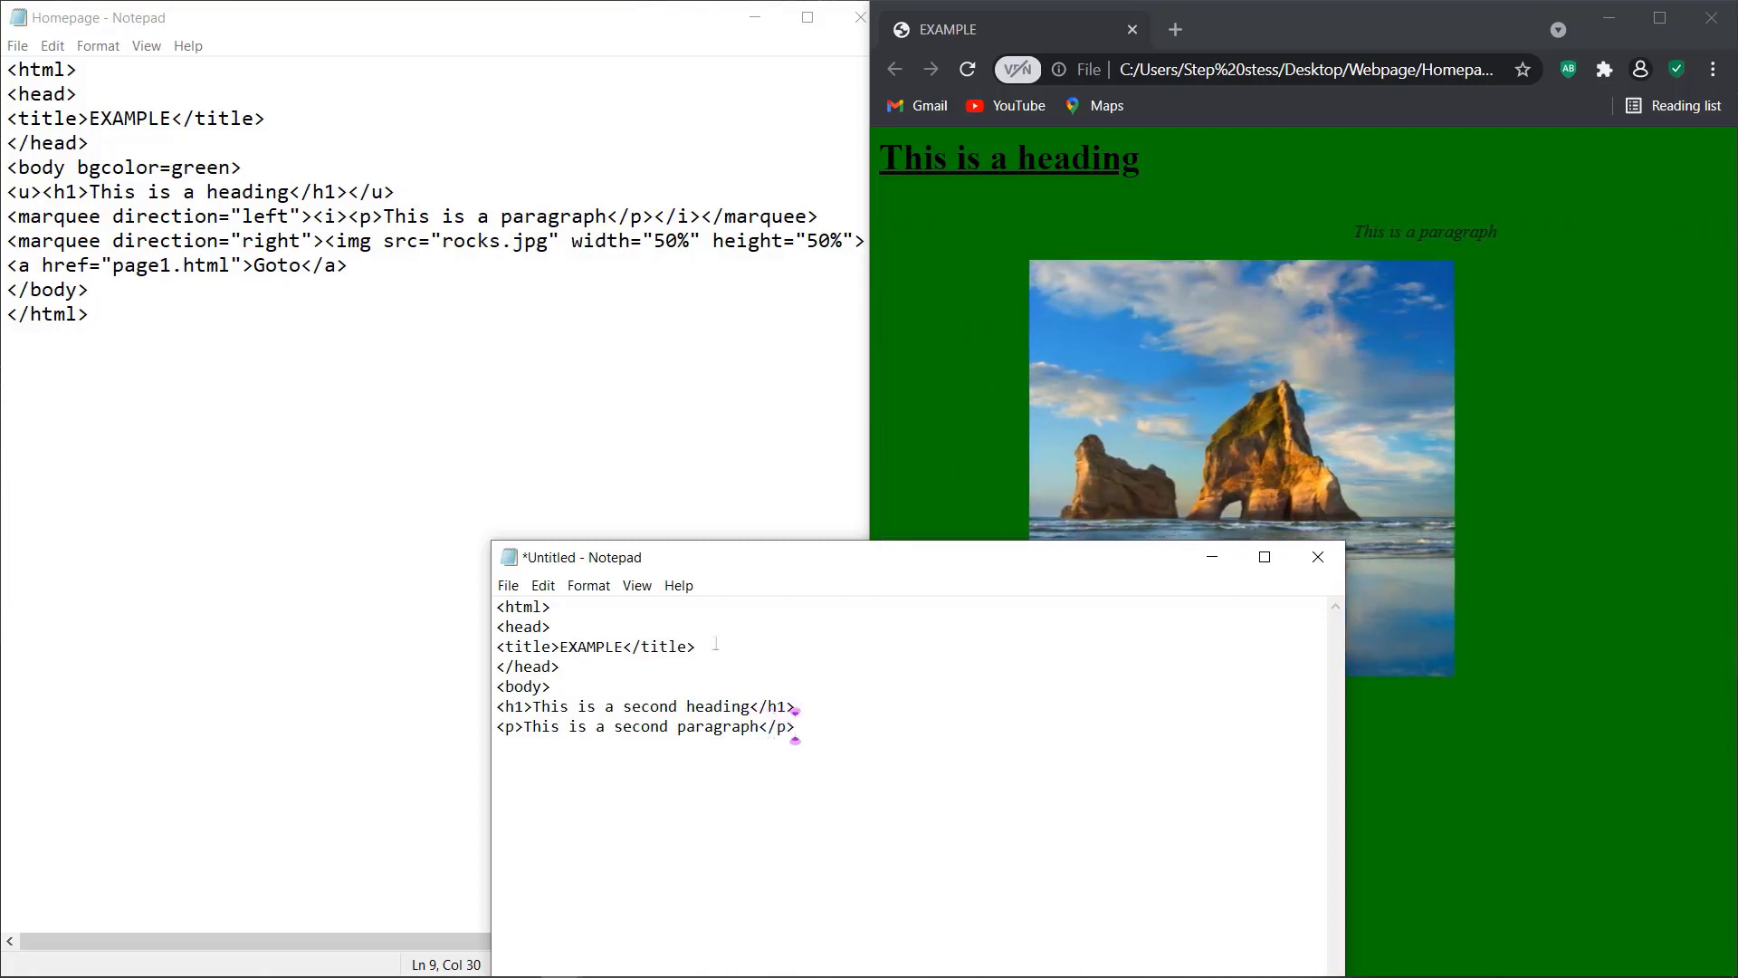
key(Return)
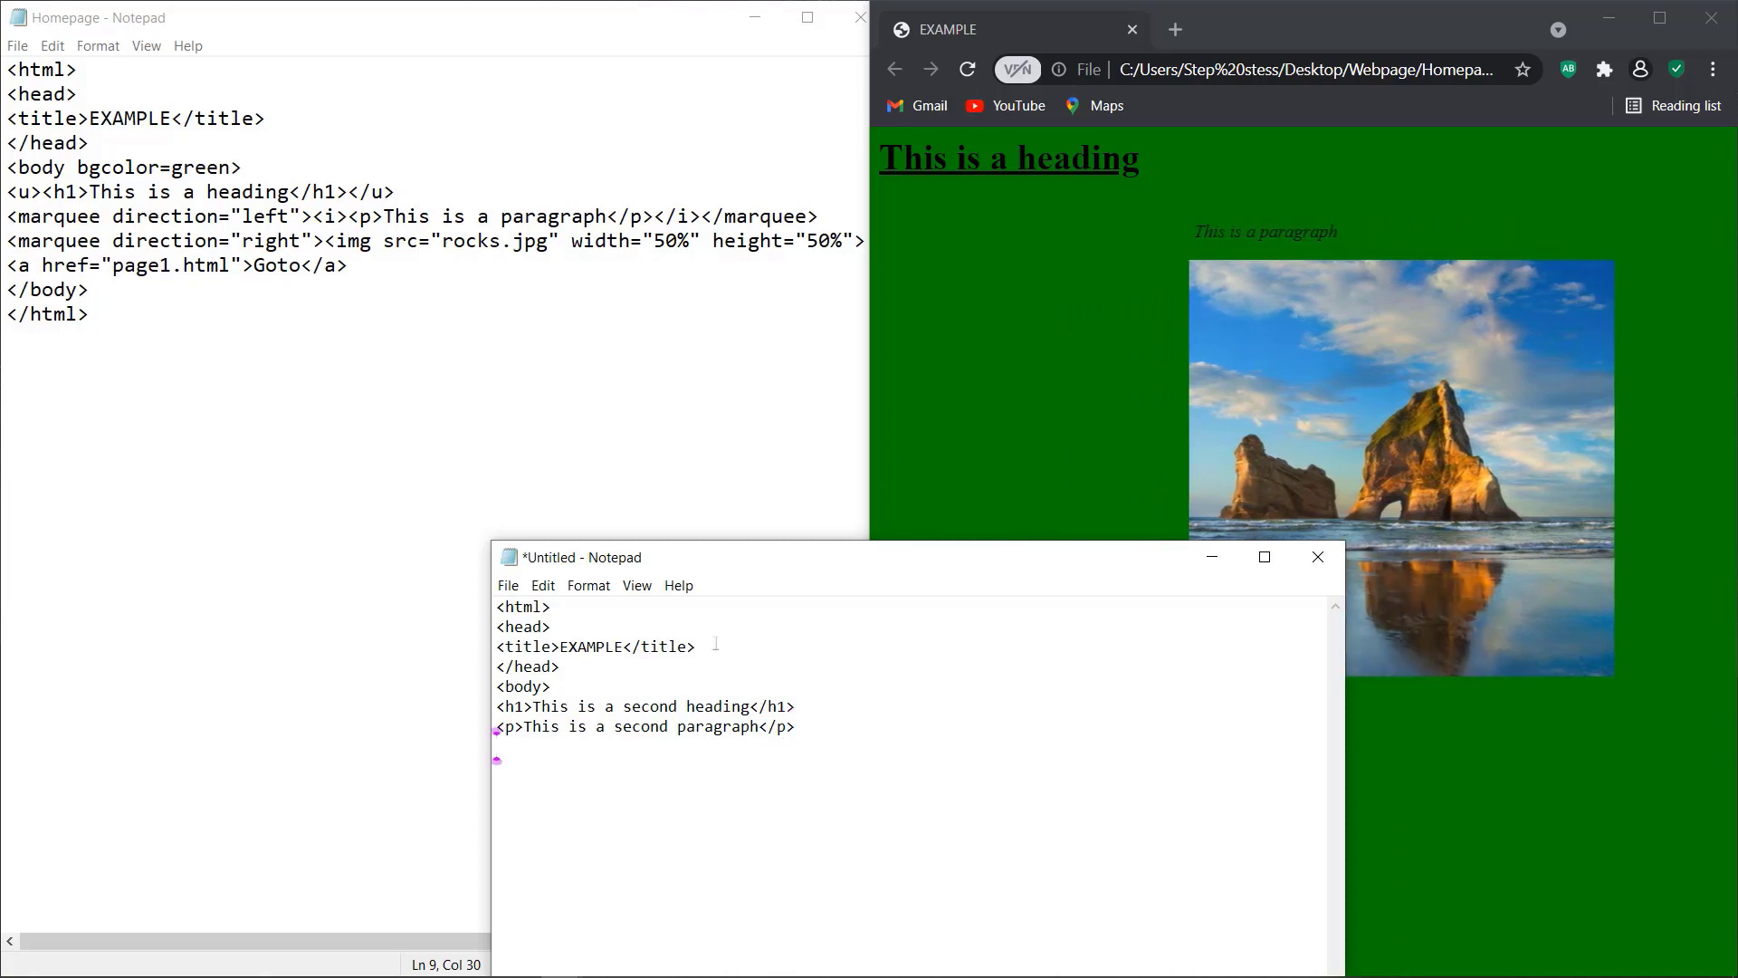
Finish the new page with the closing </body> and </html> tags on separate lines
text(<)
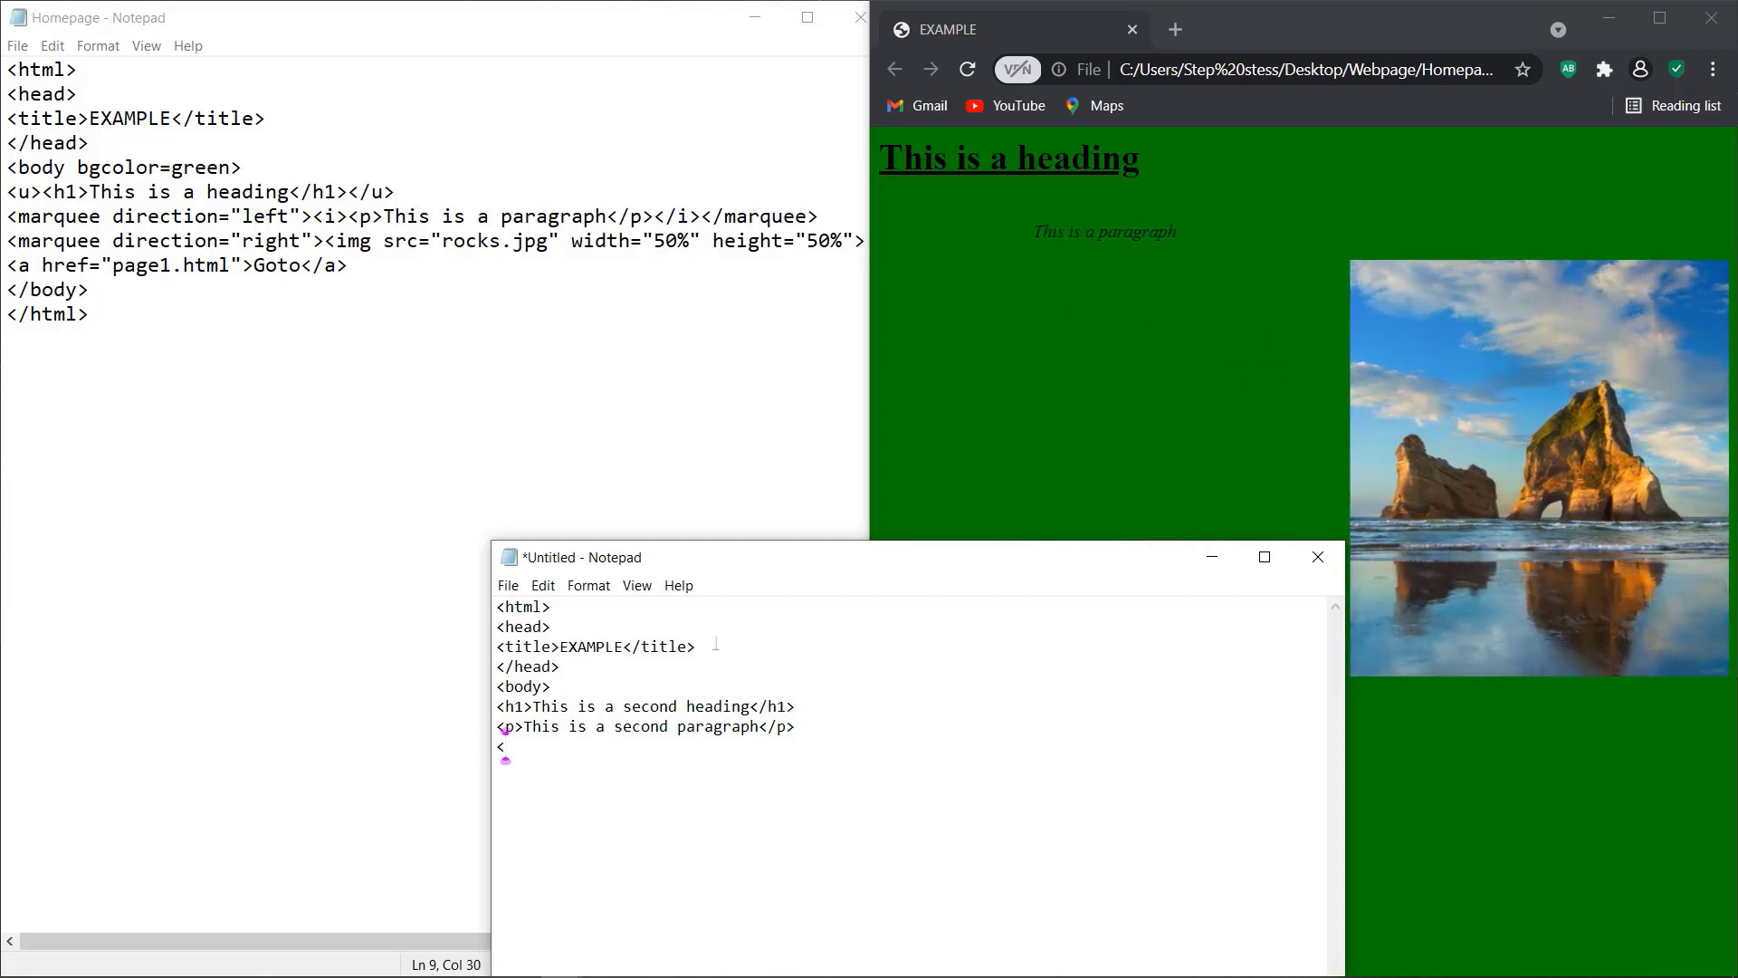
text(/body>)
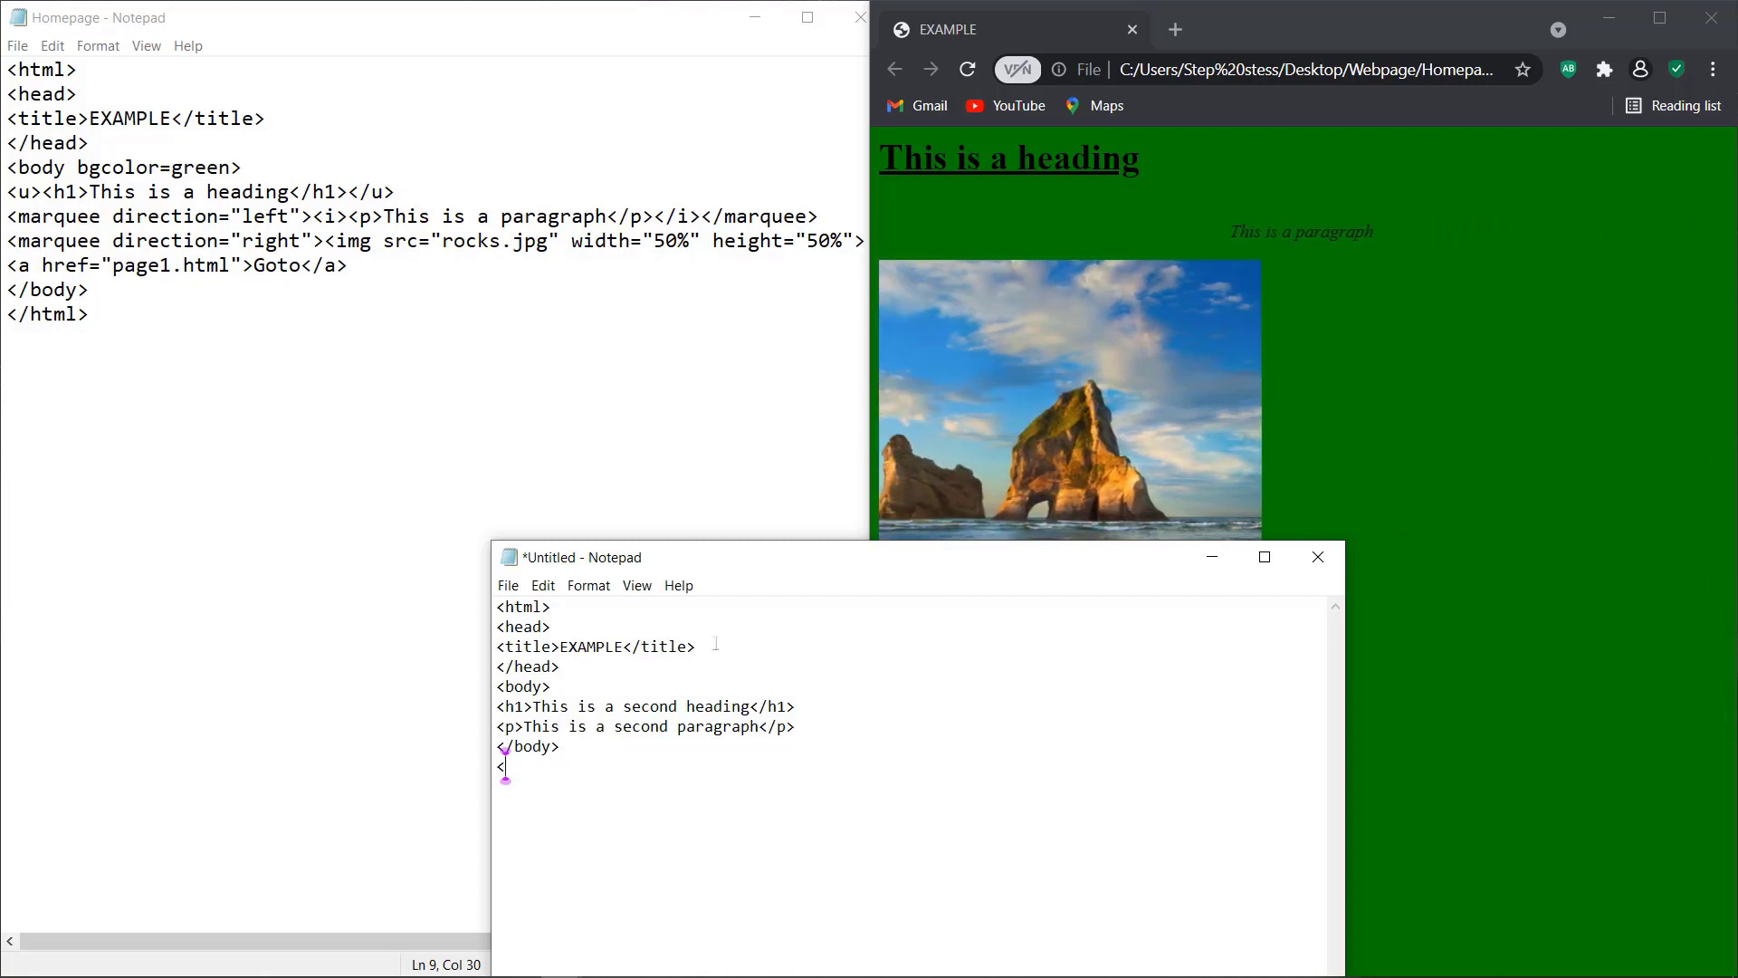
text(/)
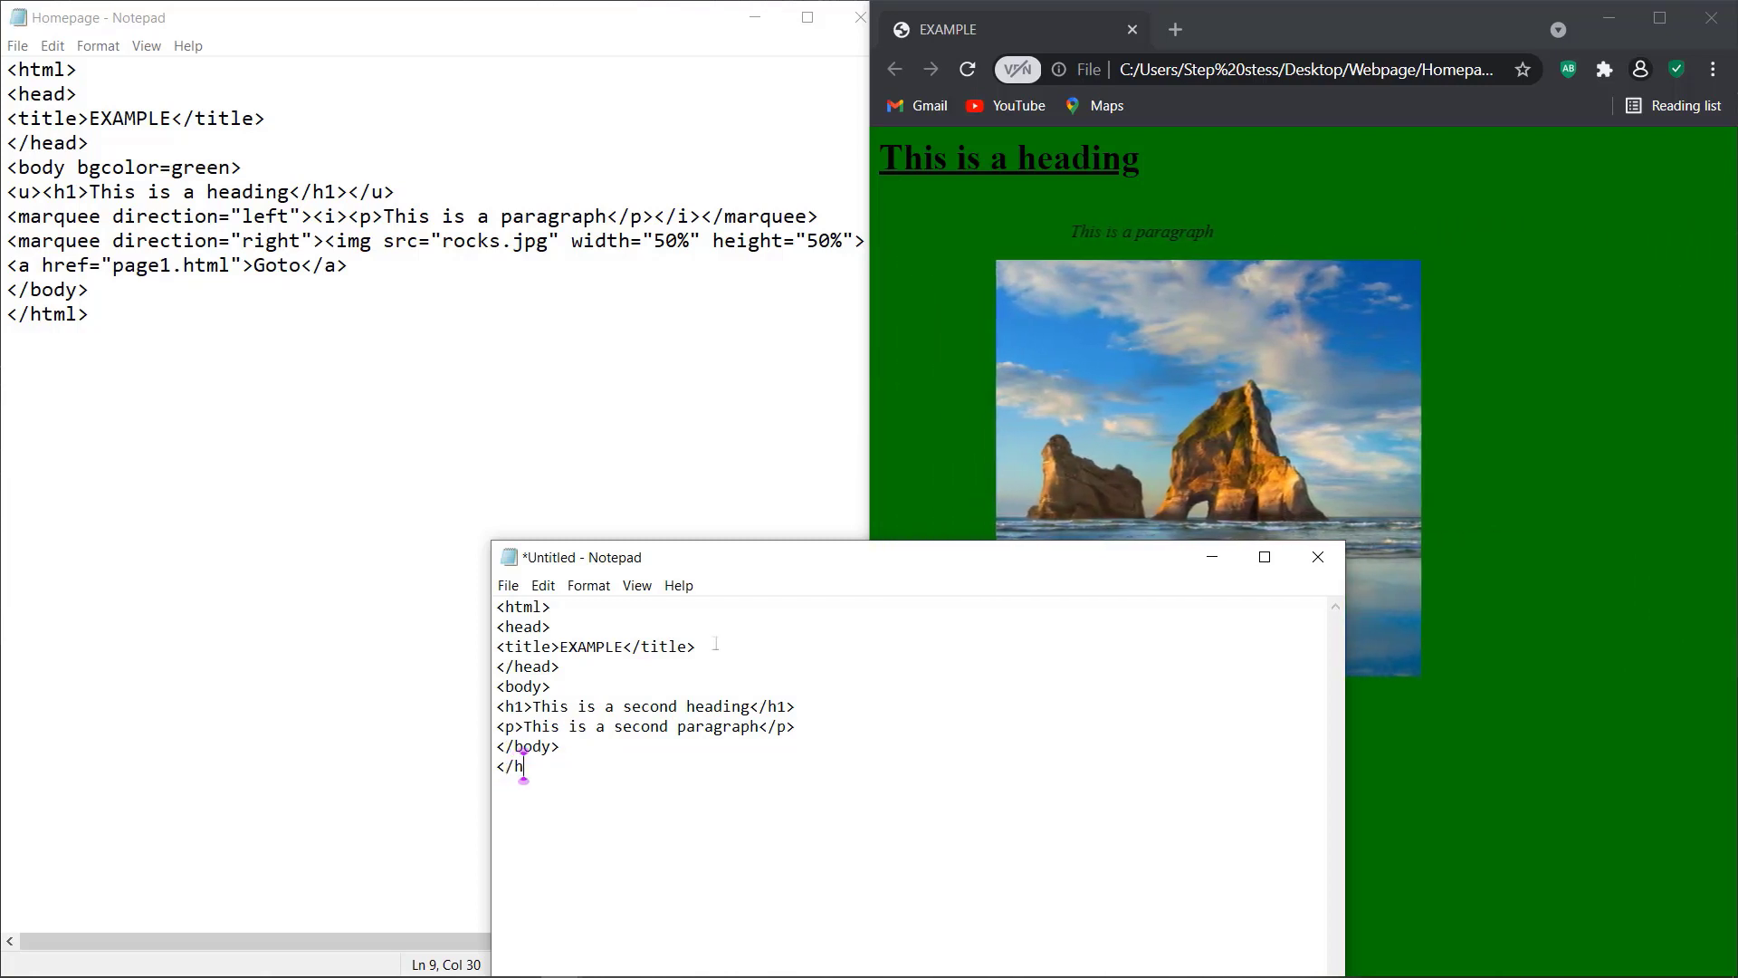
text(html)
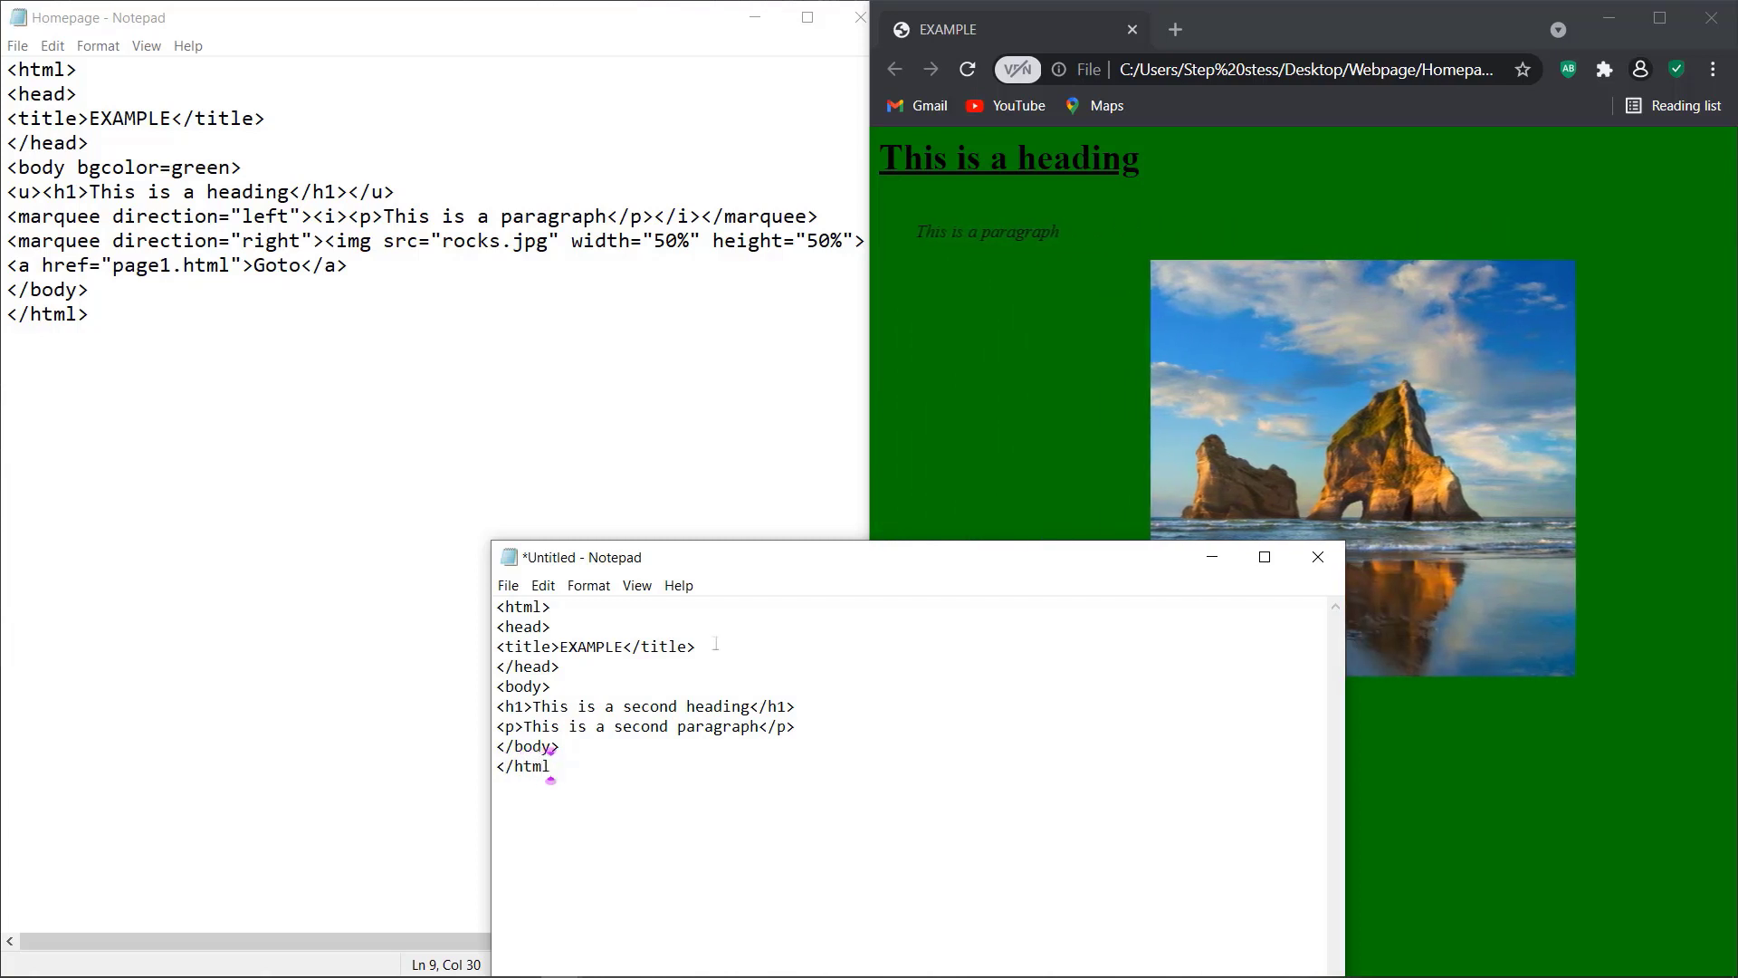
text(>)
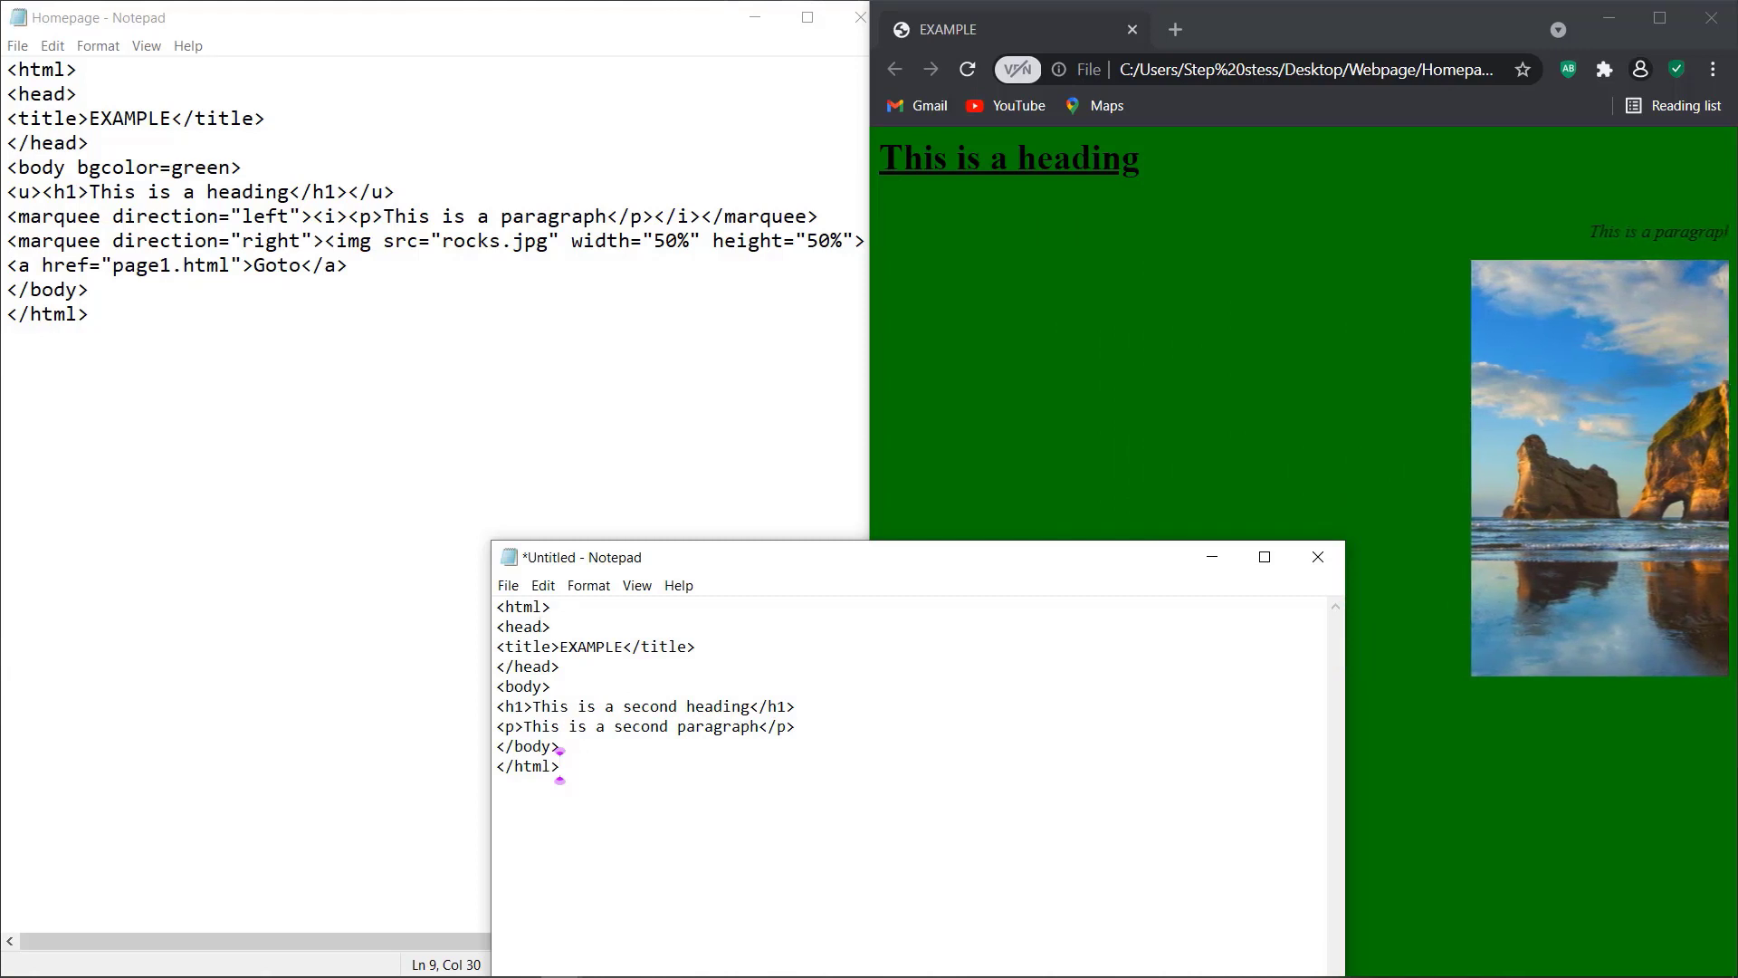
Save the new document as page1.html in the Webpage folder with the file type set to All Files
click(509, 584)
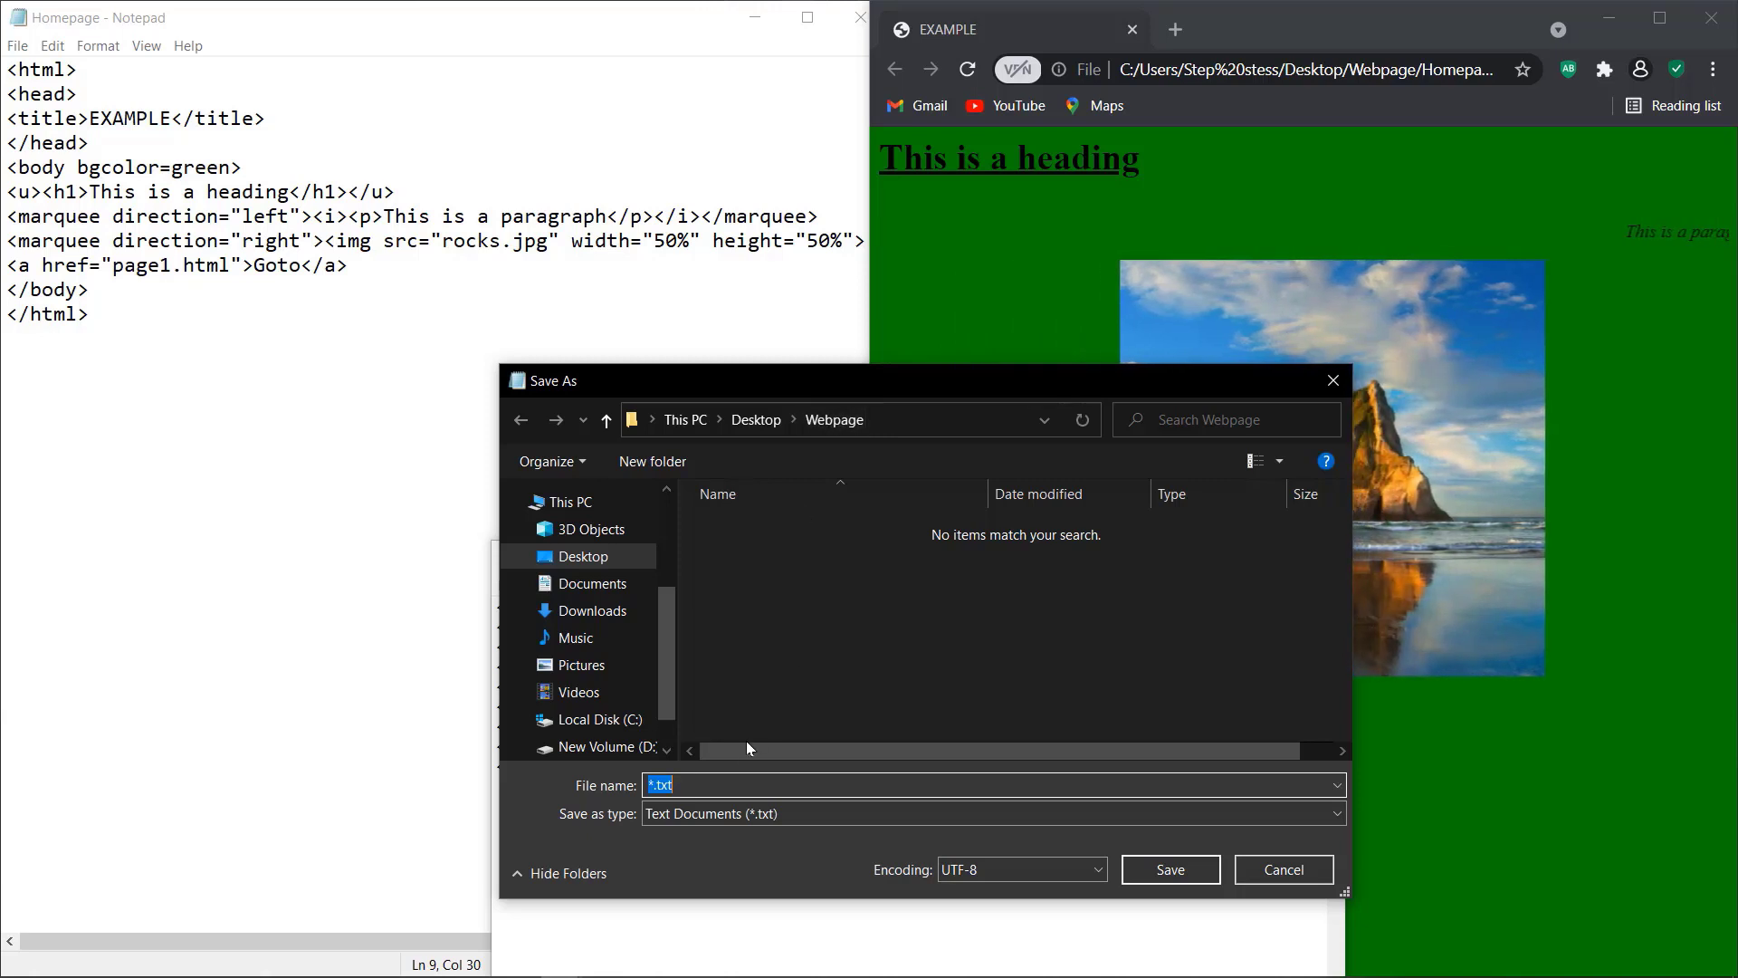
key(BackSpace)
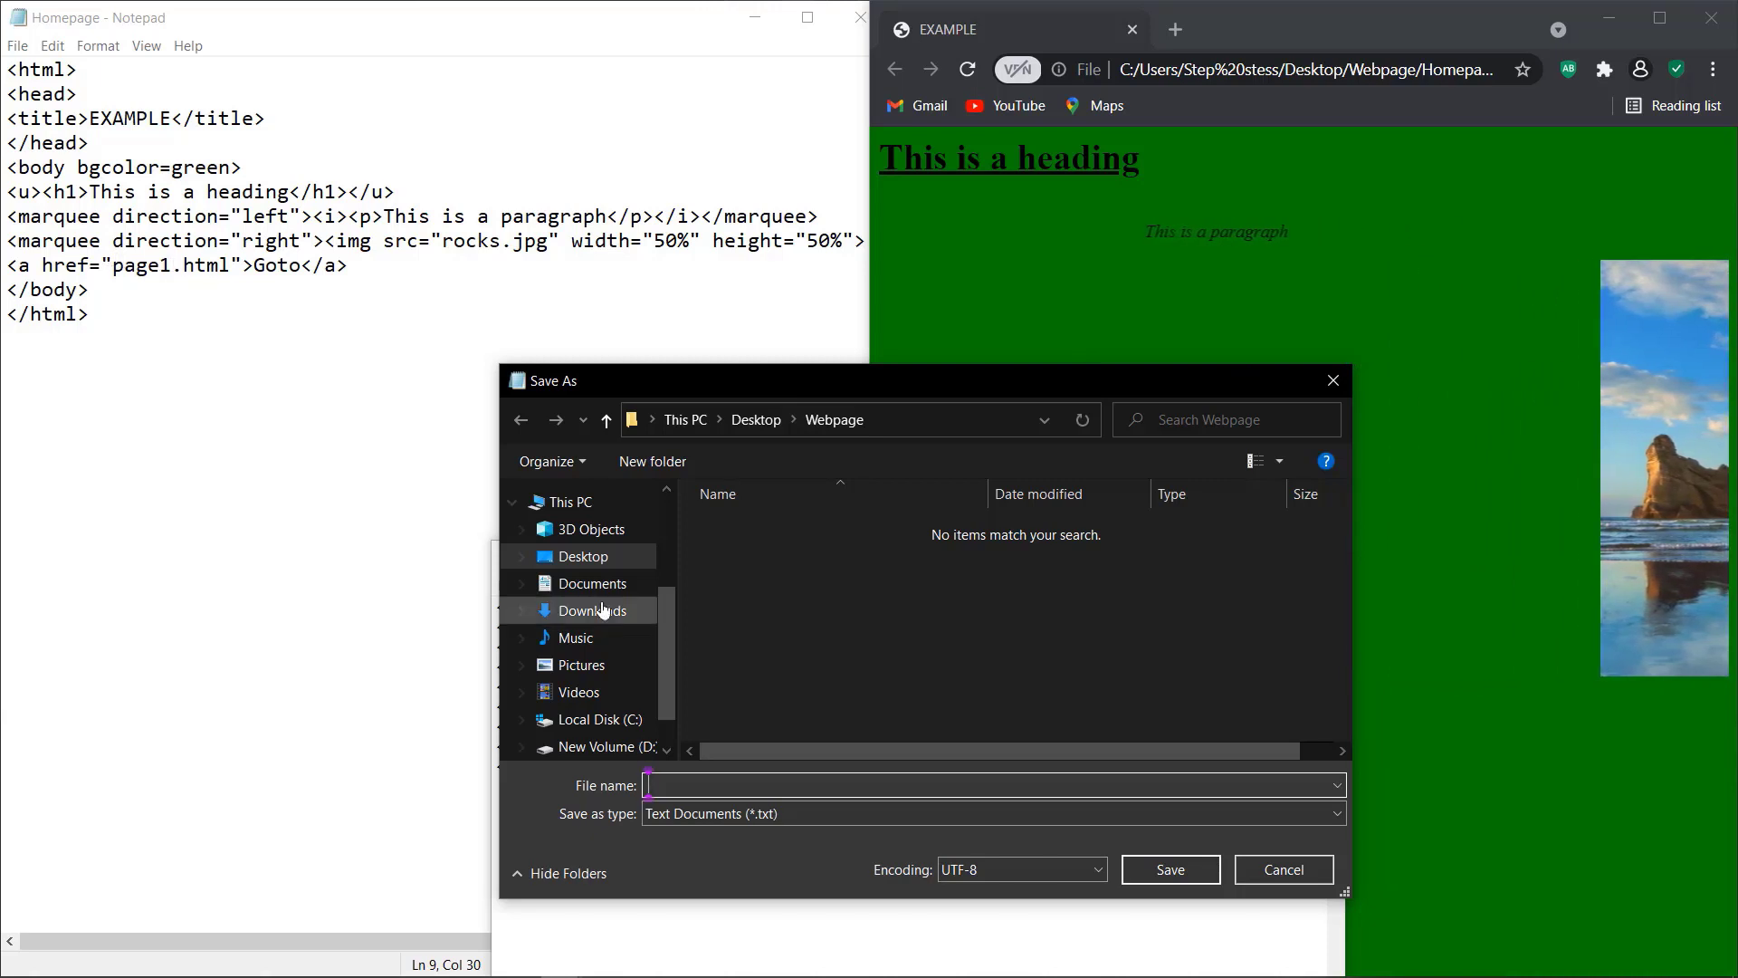
text(pa)
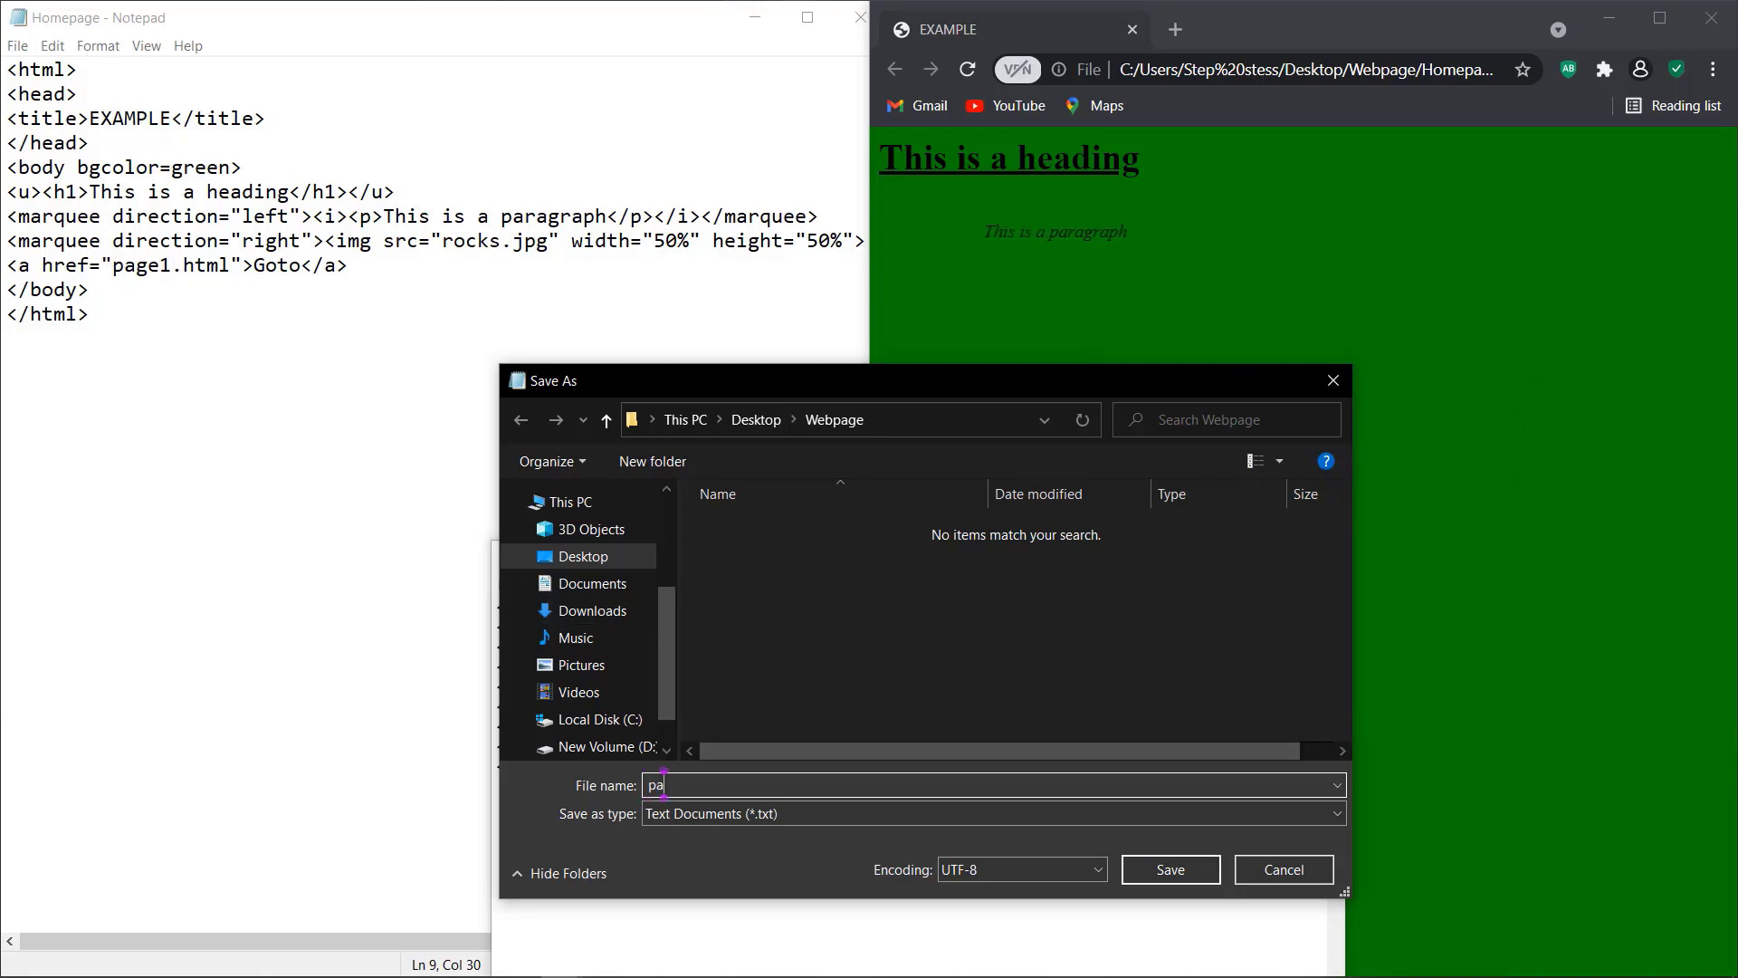
text(ge1)
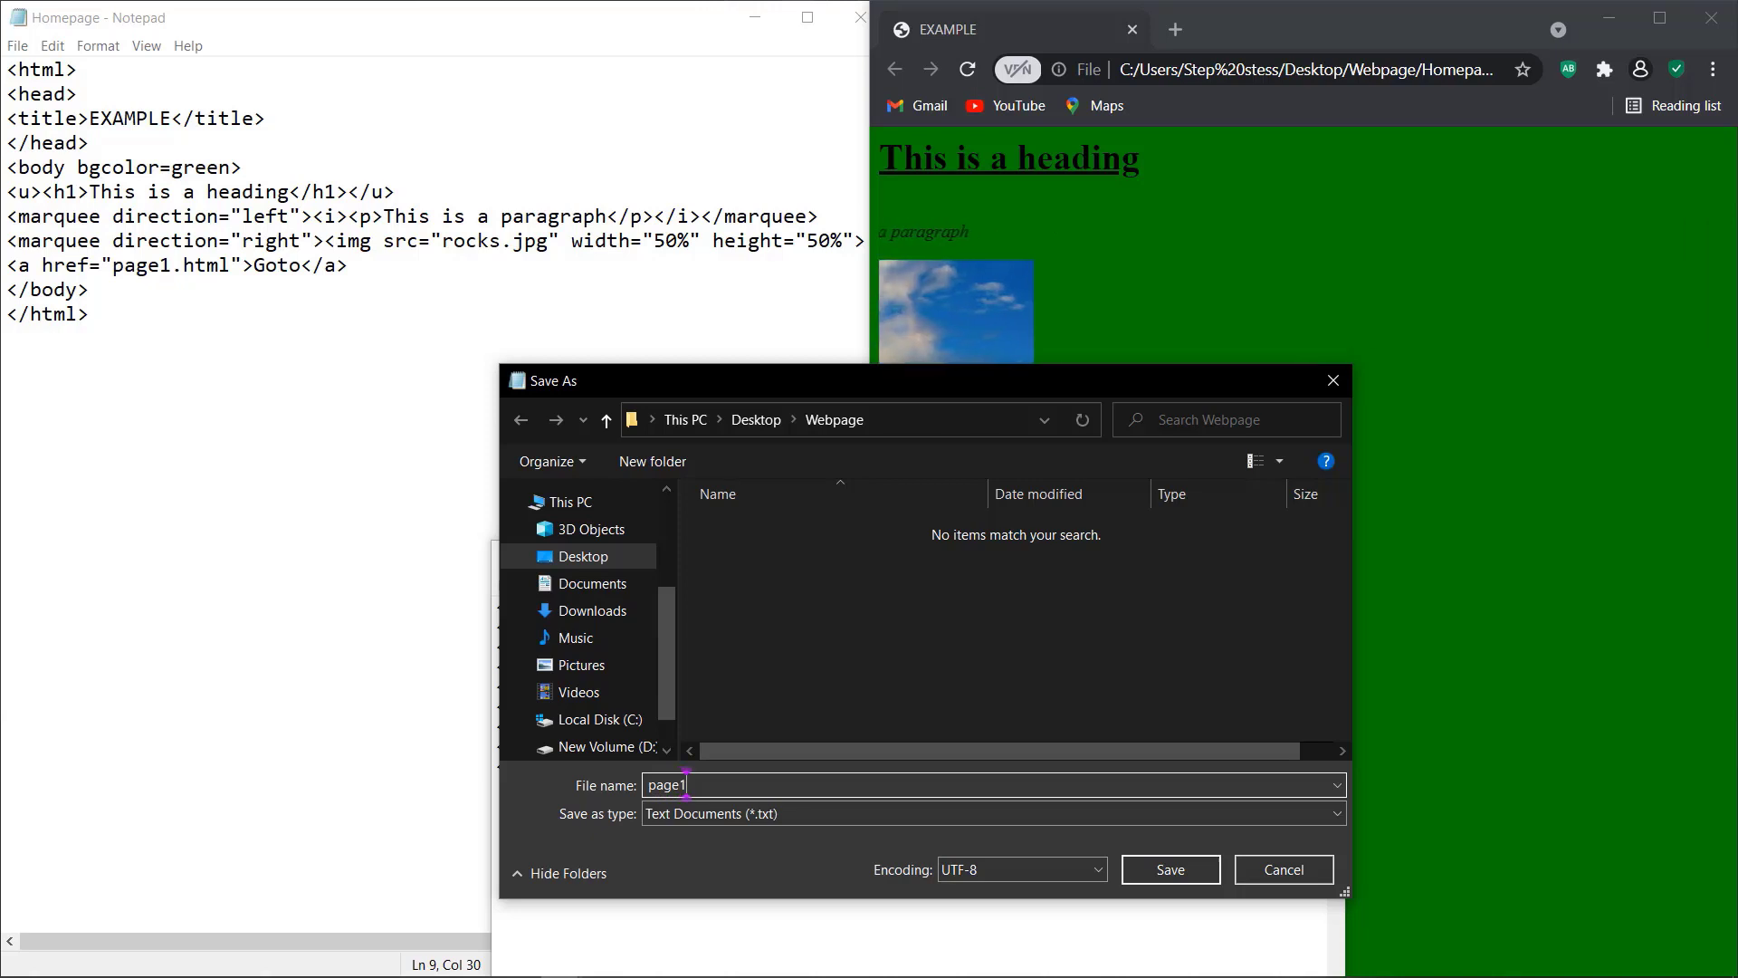
text(.html)
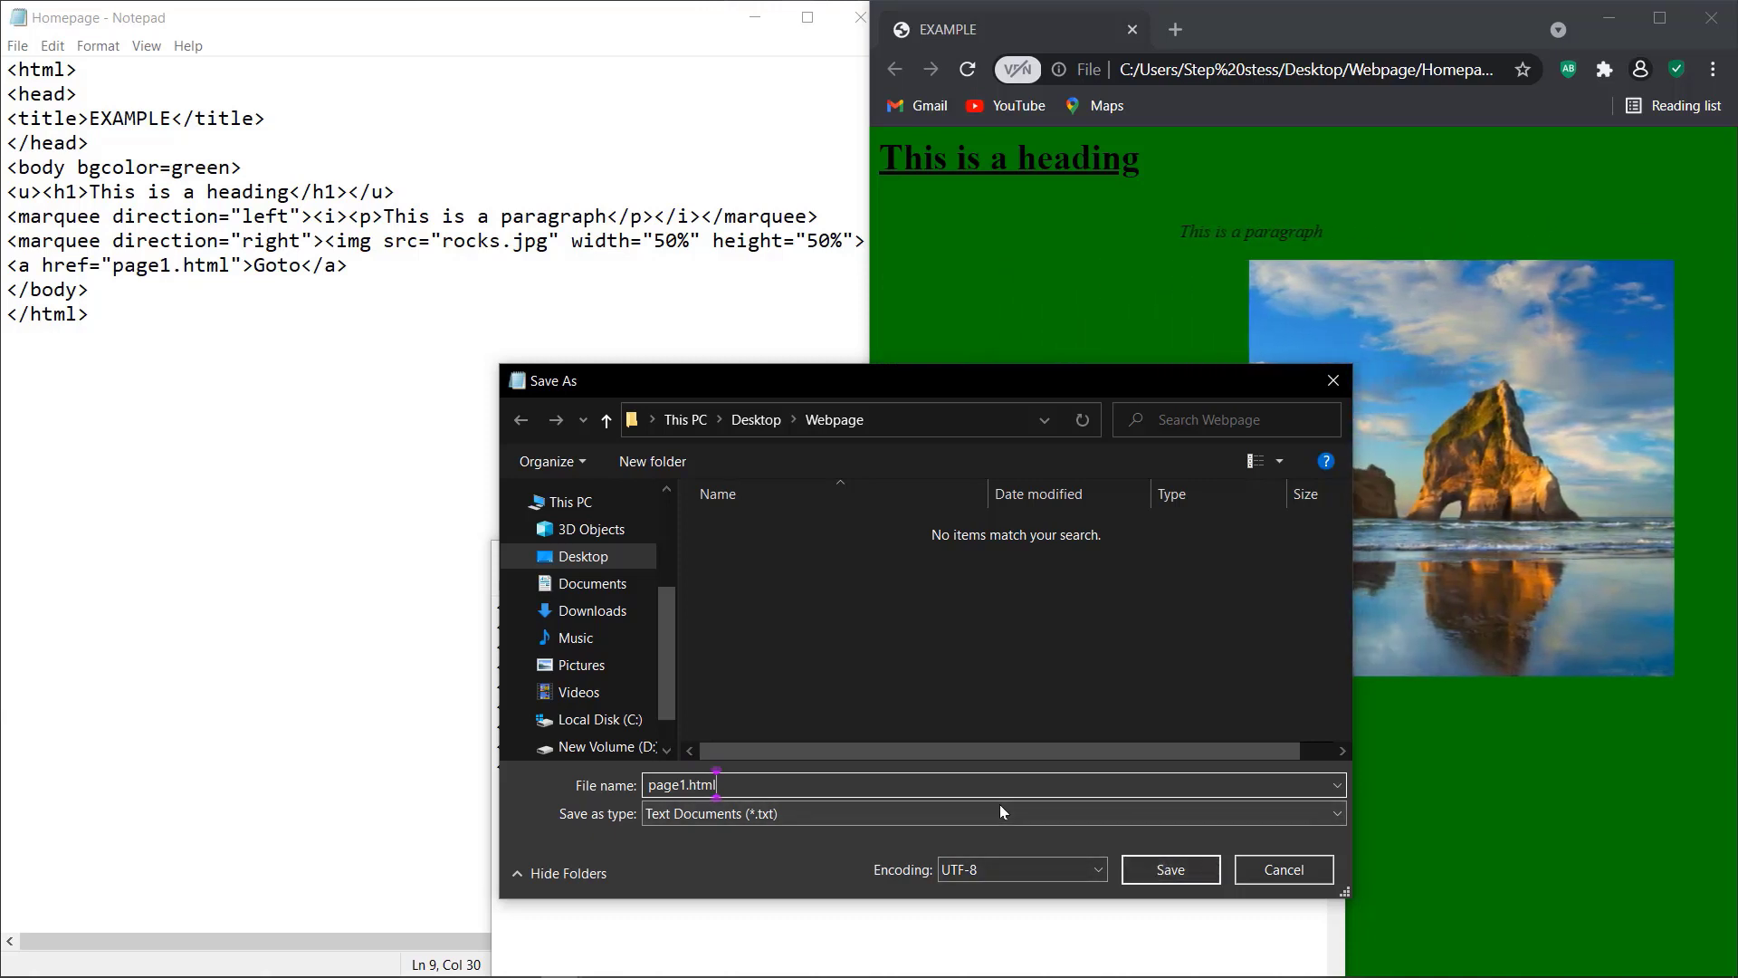
click(978, 813)
click(909, 849)
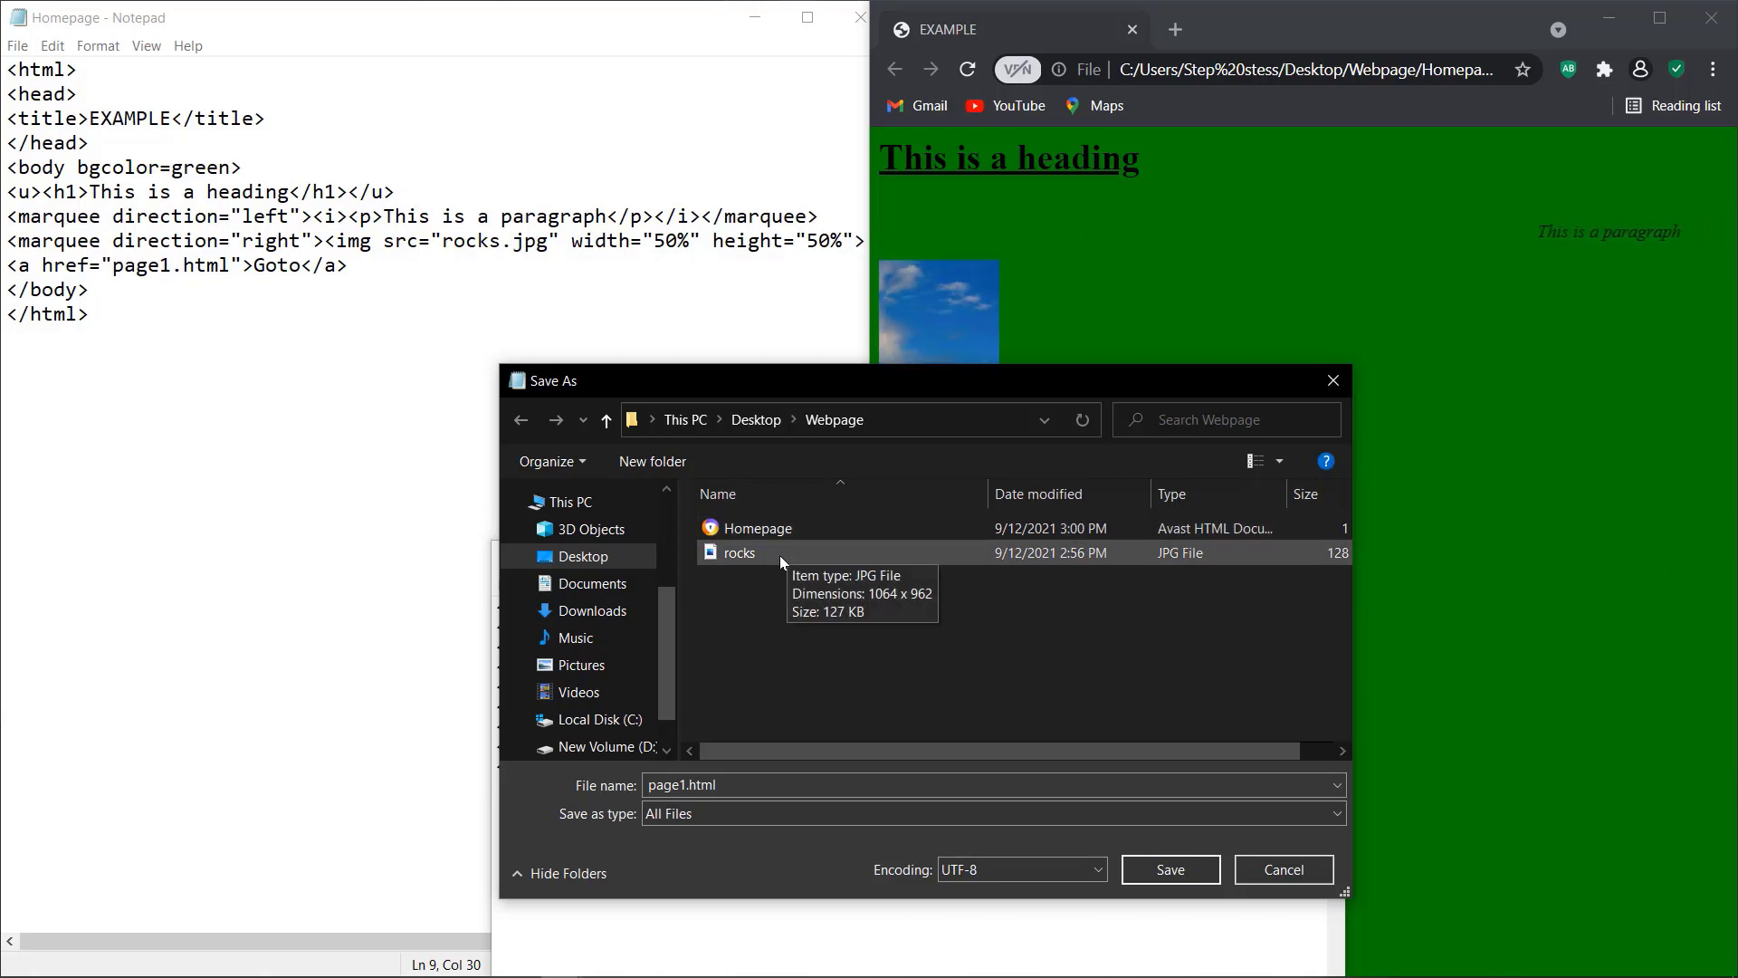
drag(962, 392, 462, 430)
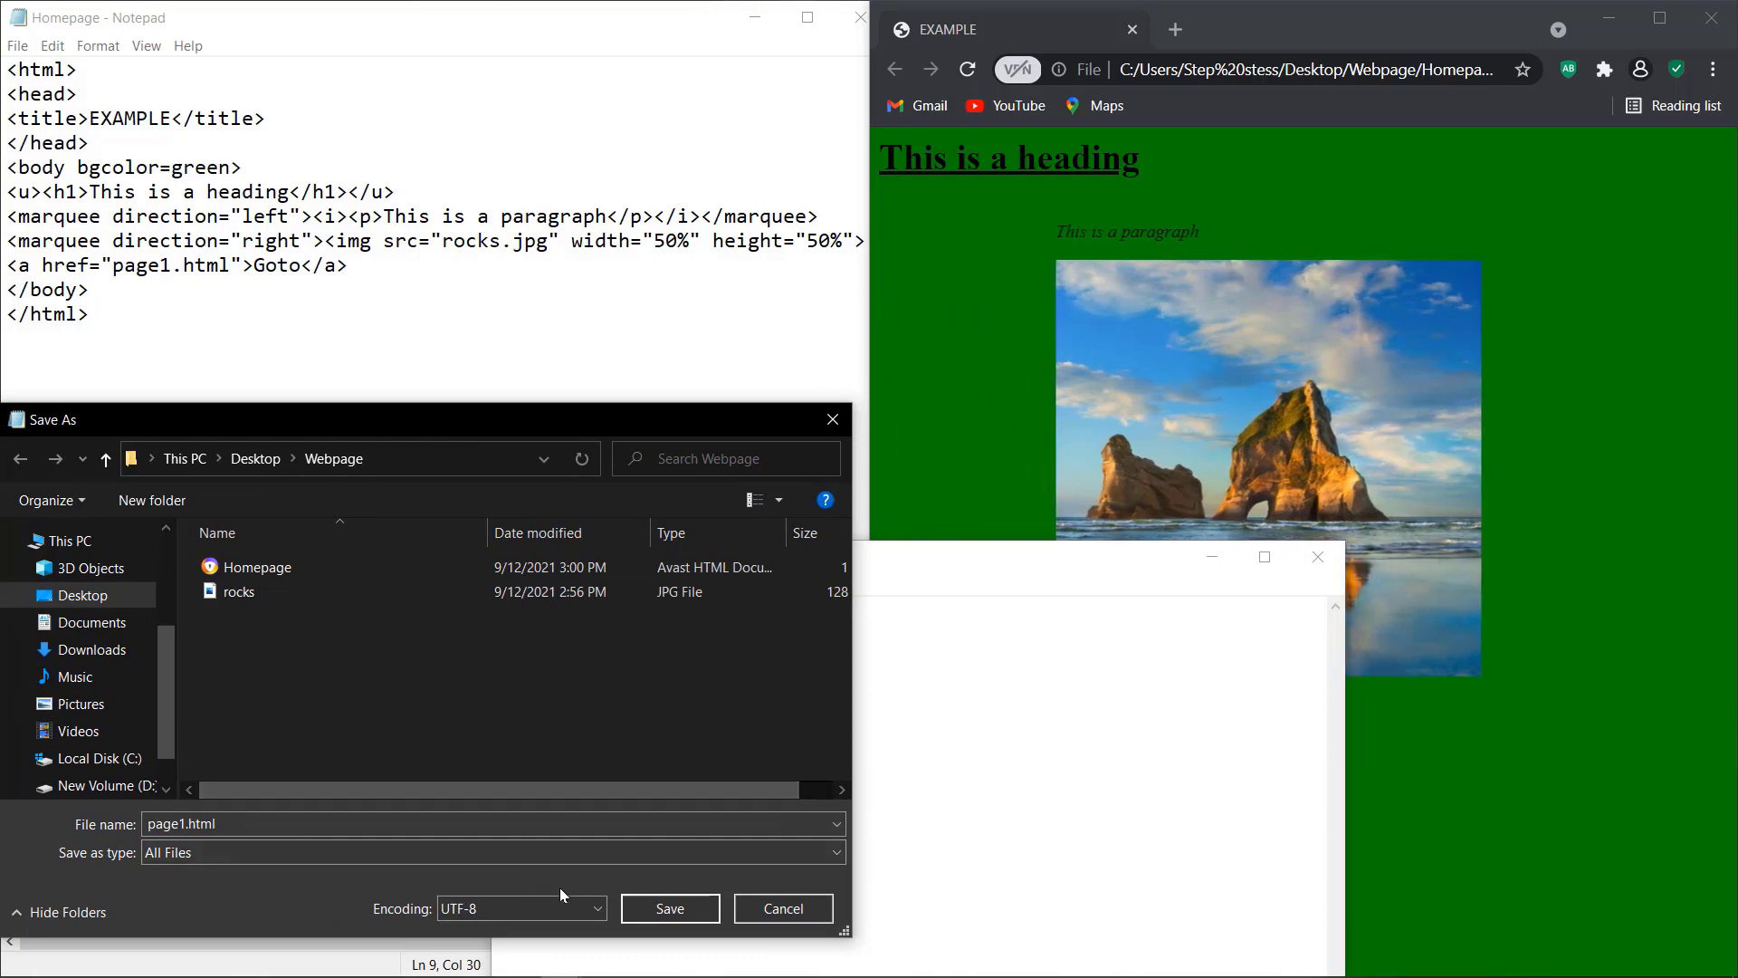
click(676, 908)
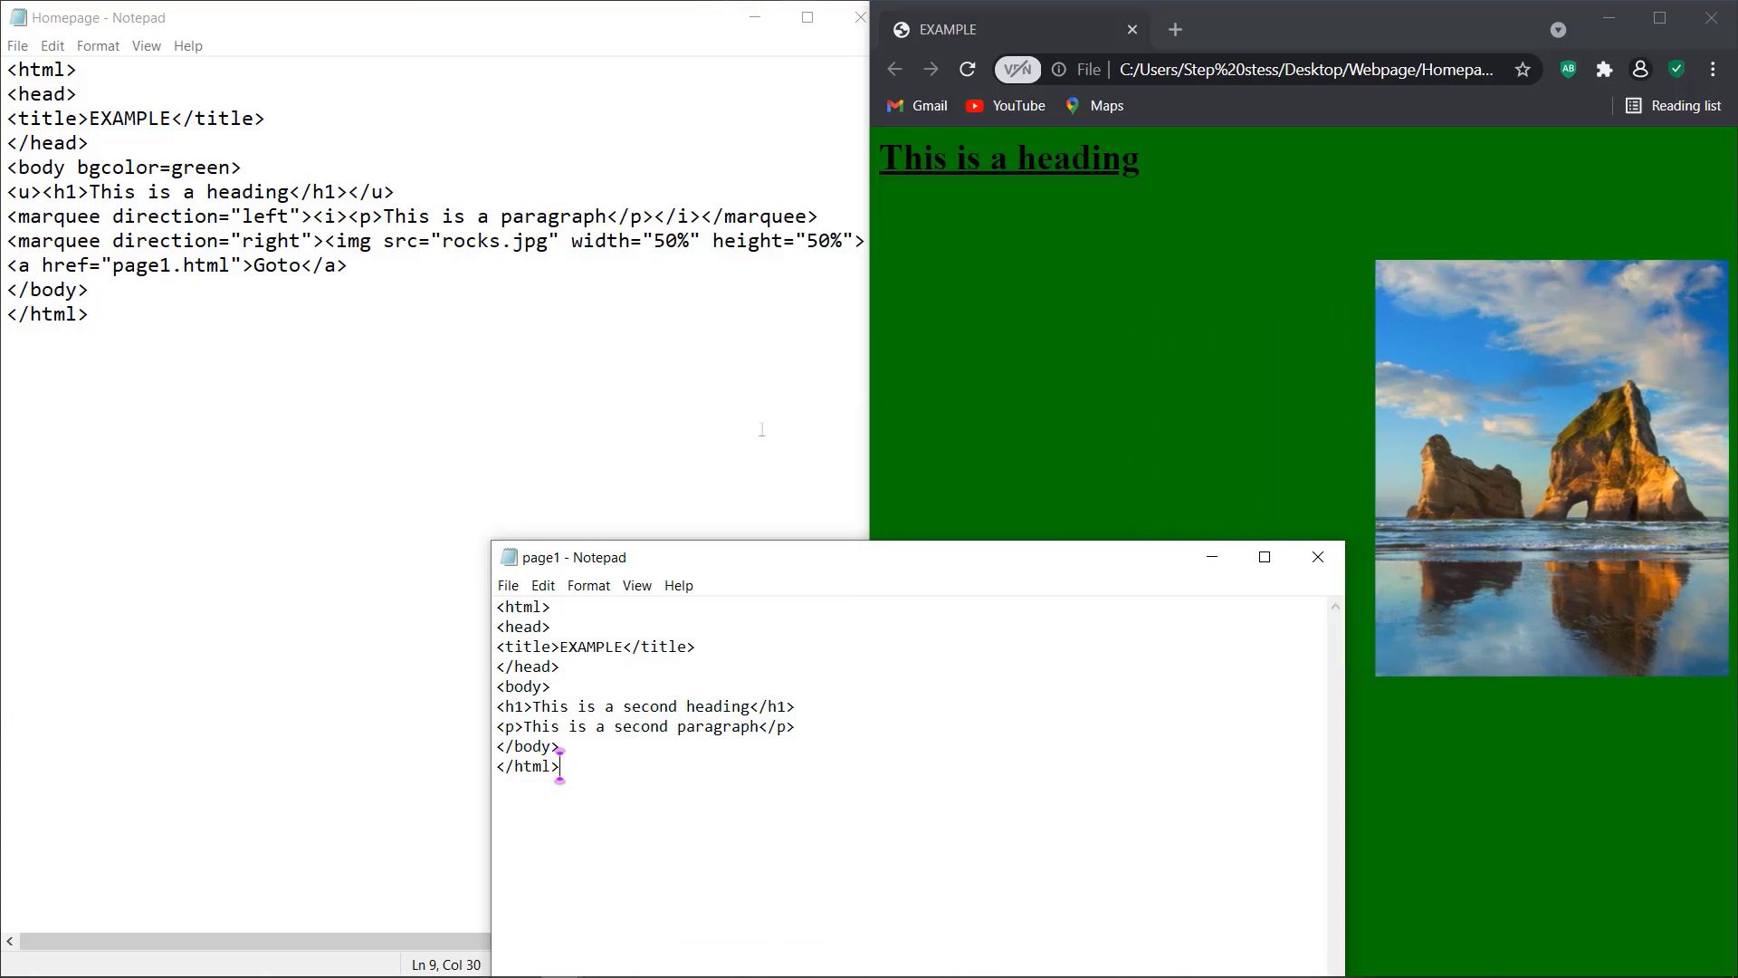
Switch to Chrome and follow the Goto link on the homepage to test it
click(1097, 385)
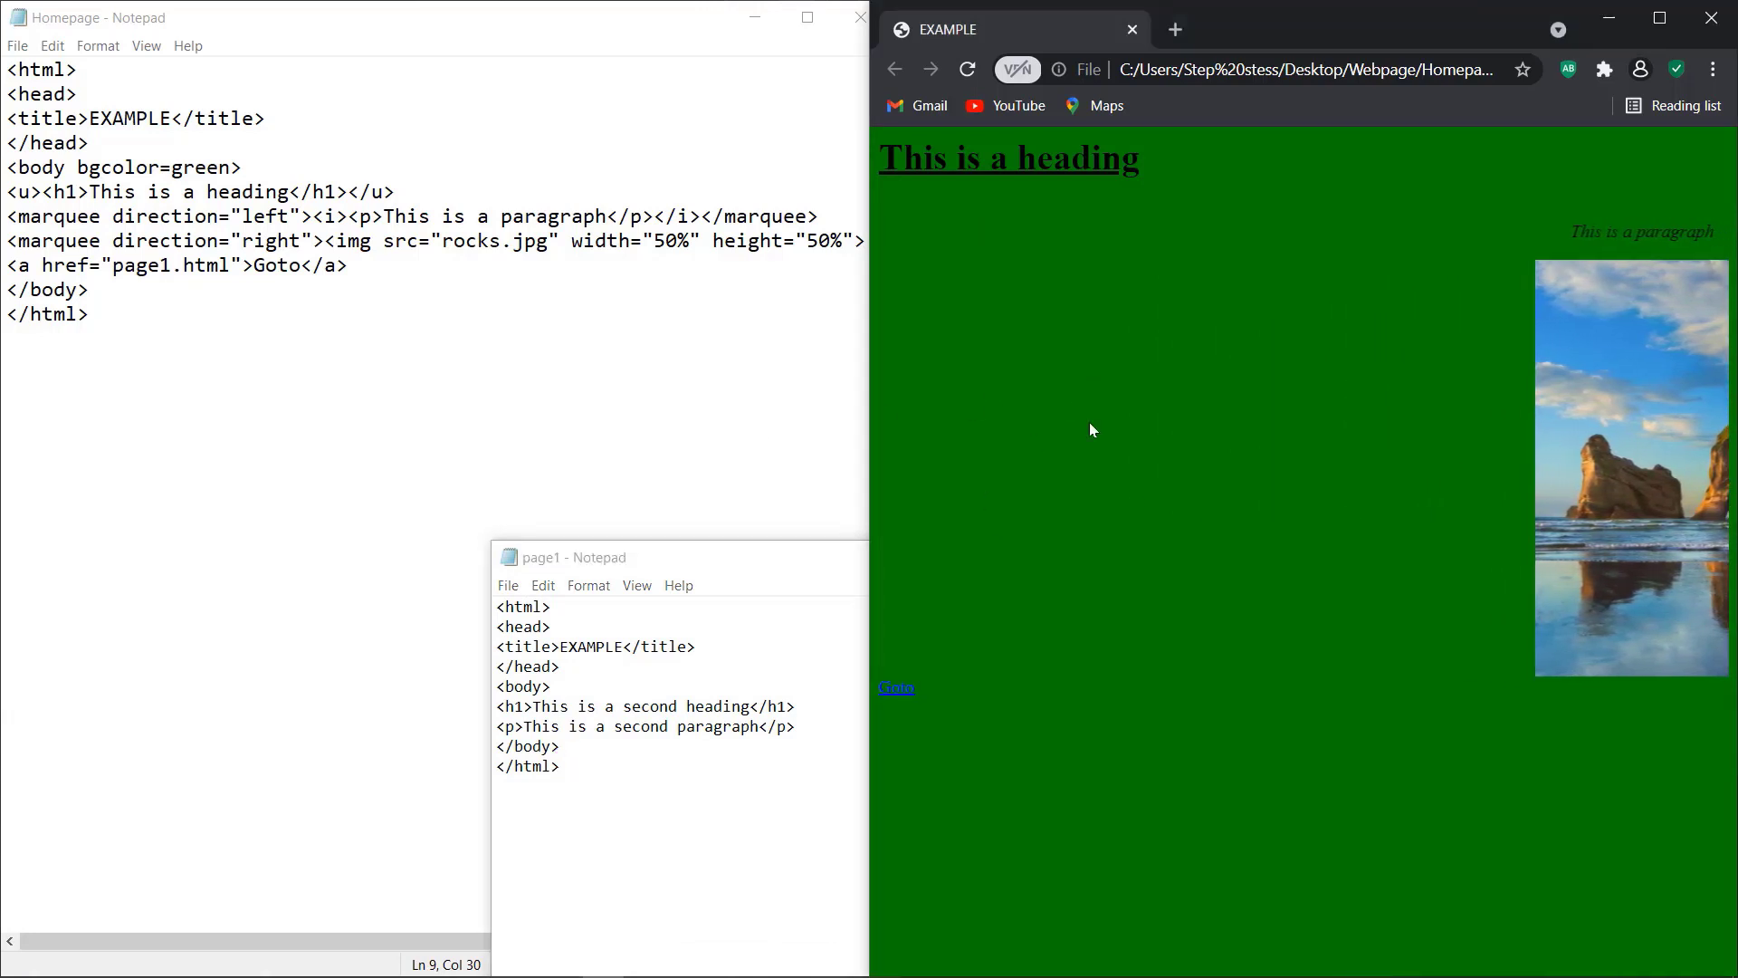
click(896, 690)
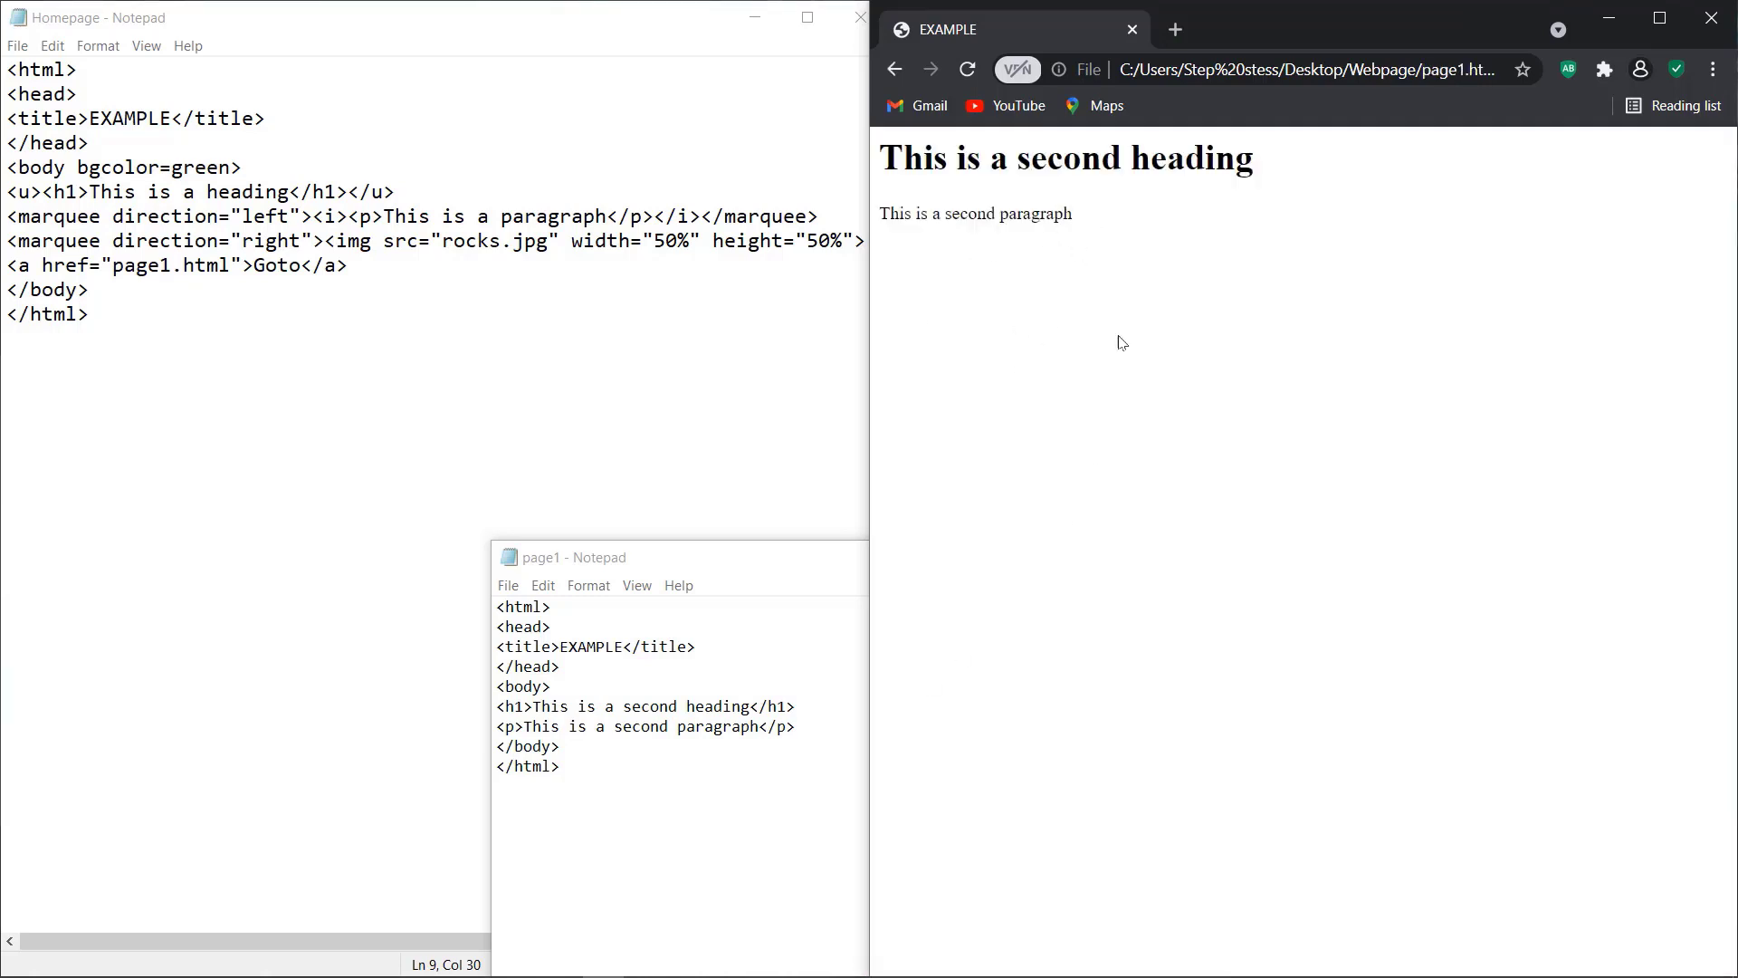
Add bgcolor="red" to the <body> tag of page1 in Notepad, save the file and reload the page in Chrome
click(776, 660)
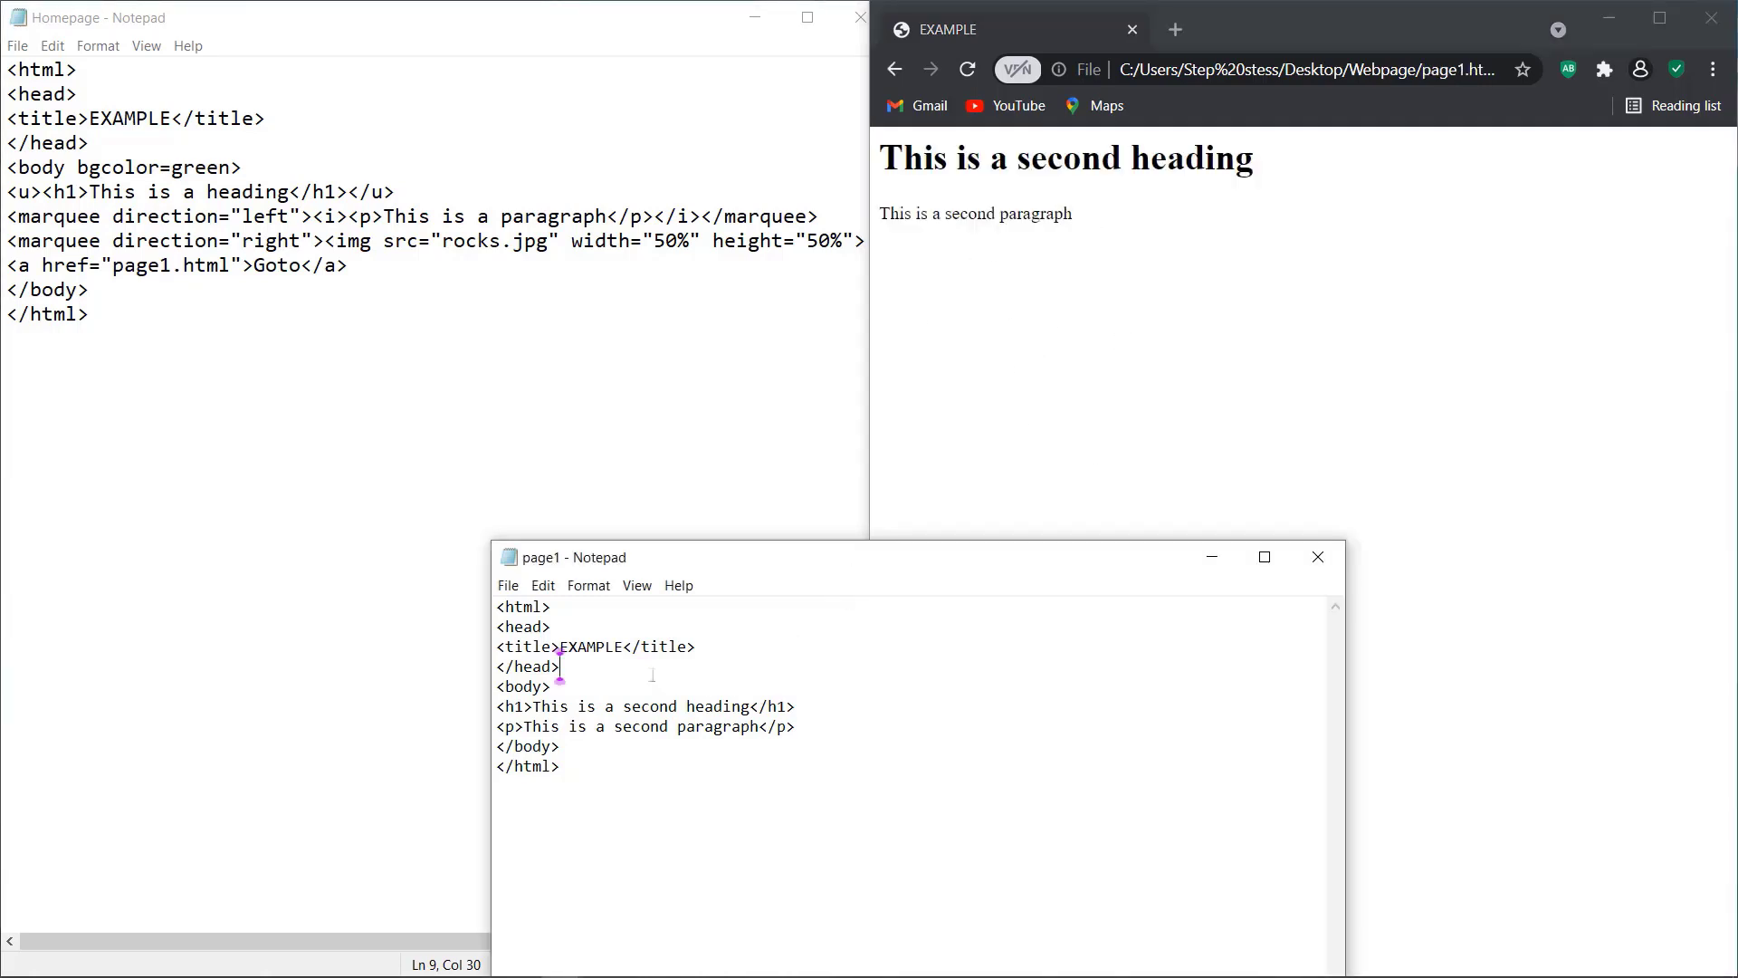
click(541, 686)
text(bg)
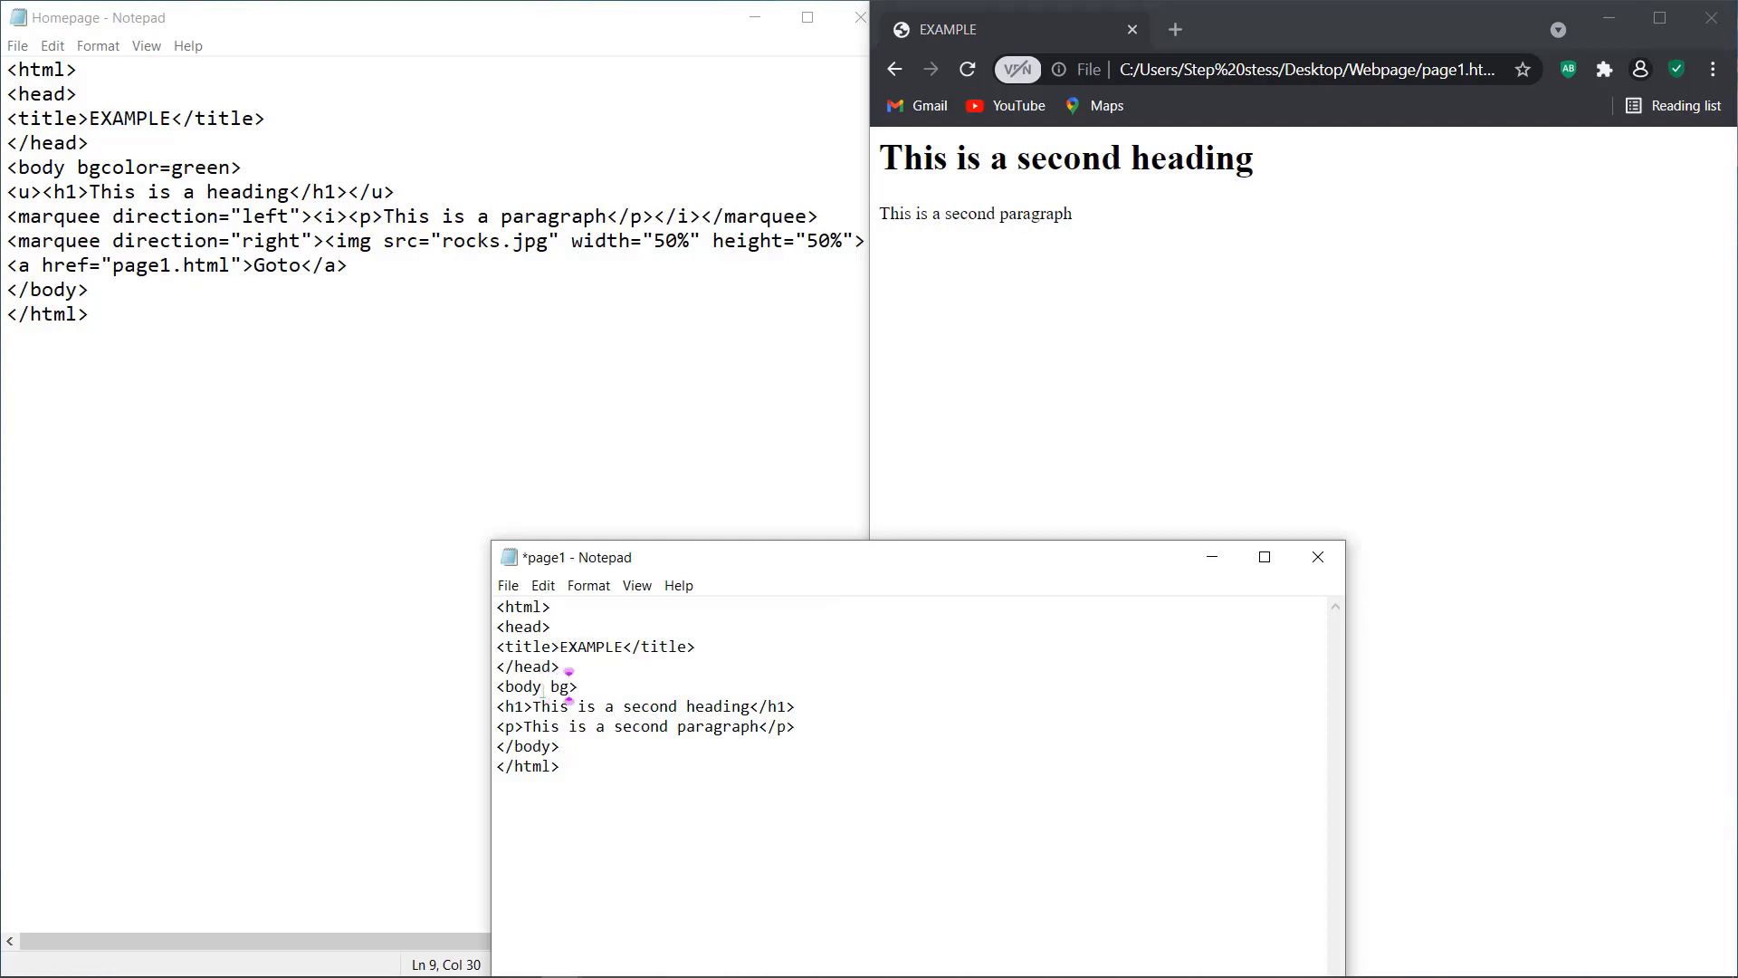
text(color)
text(=)
text("")
text(red)
key(ctrl+s)
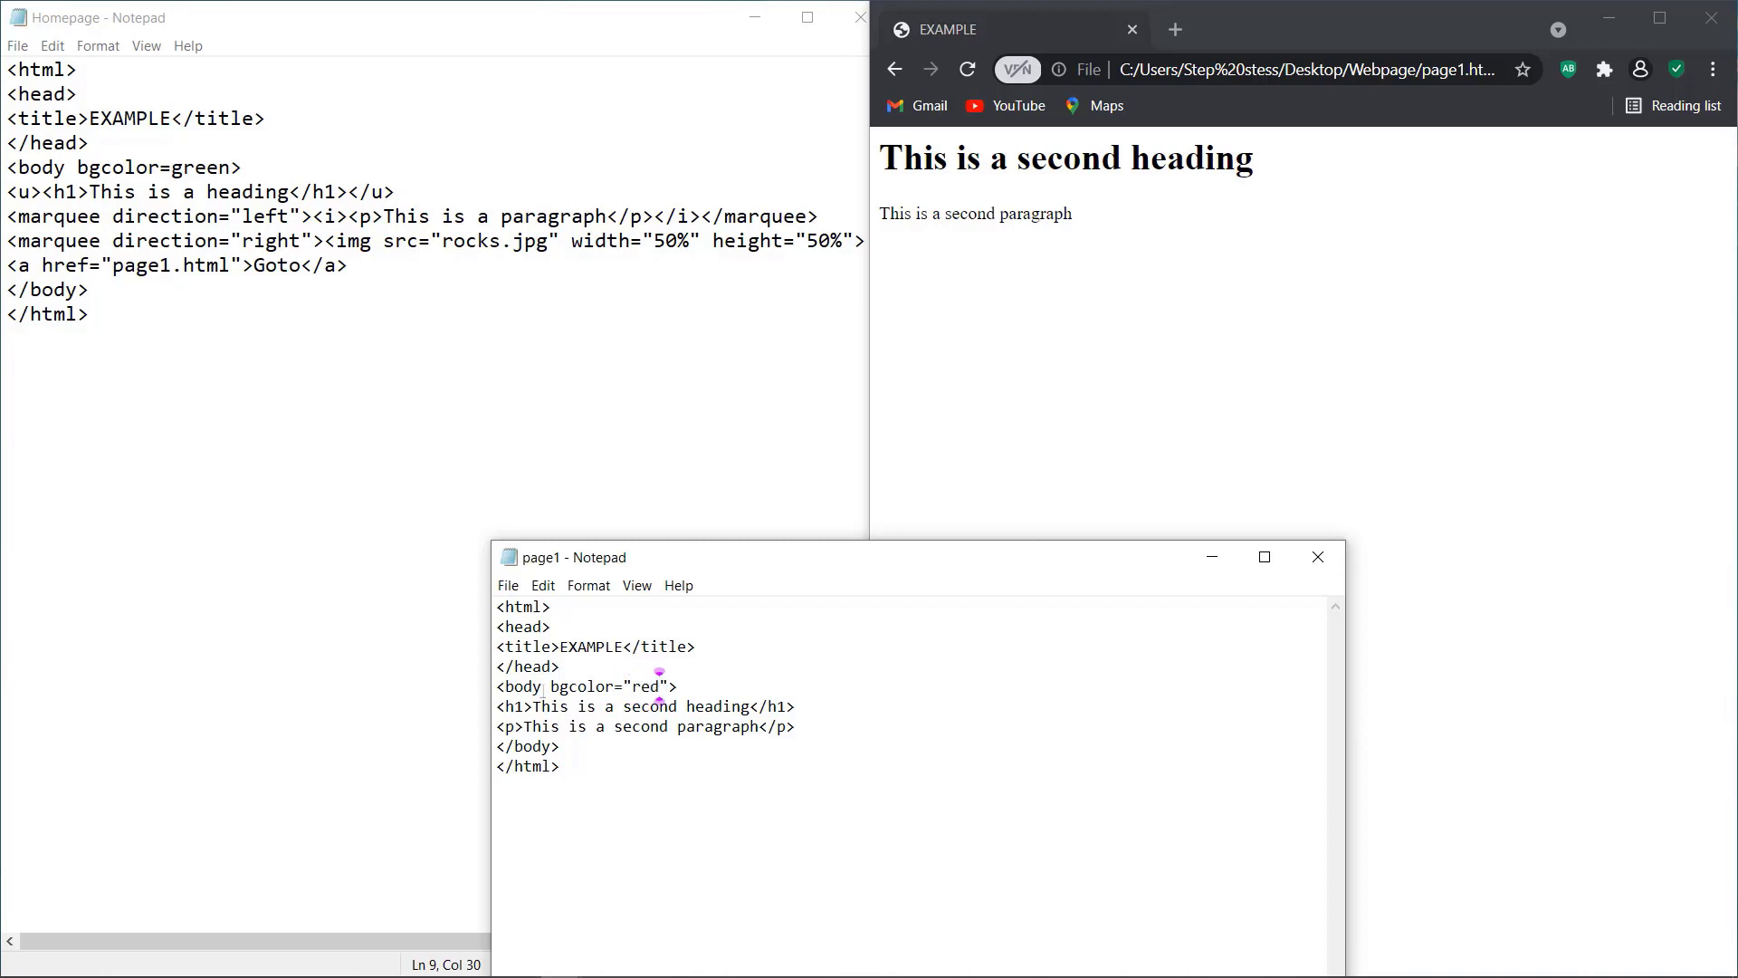
click(959, 56)
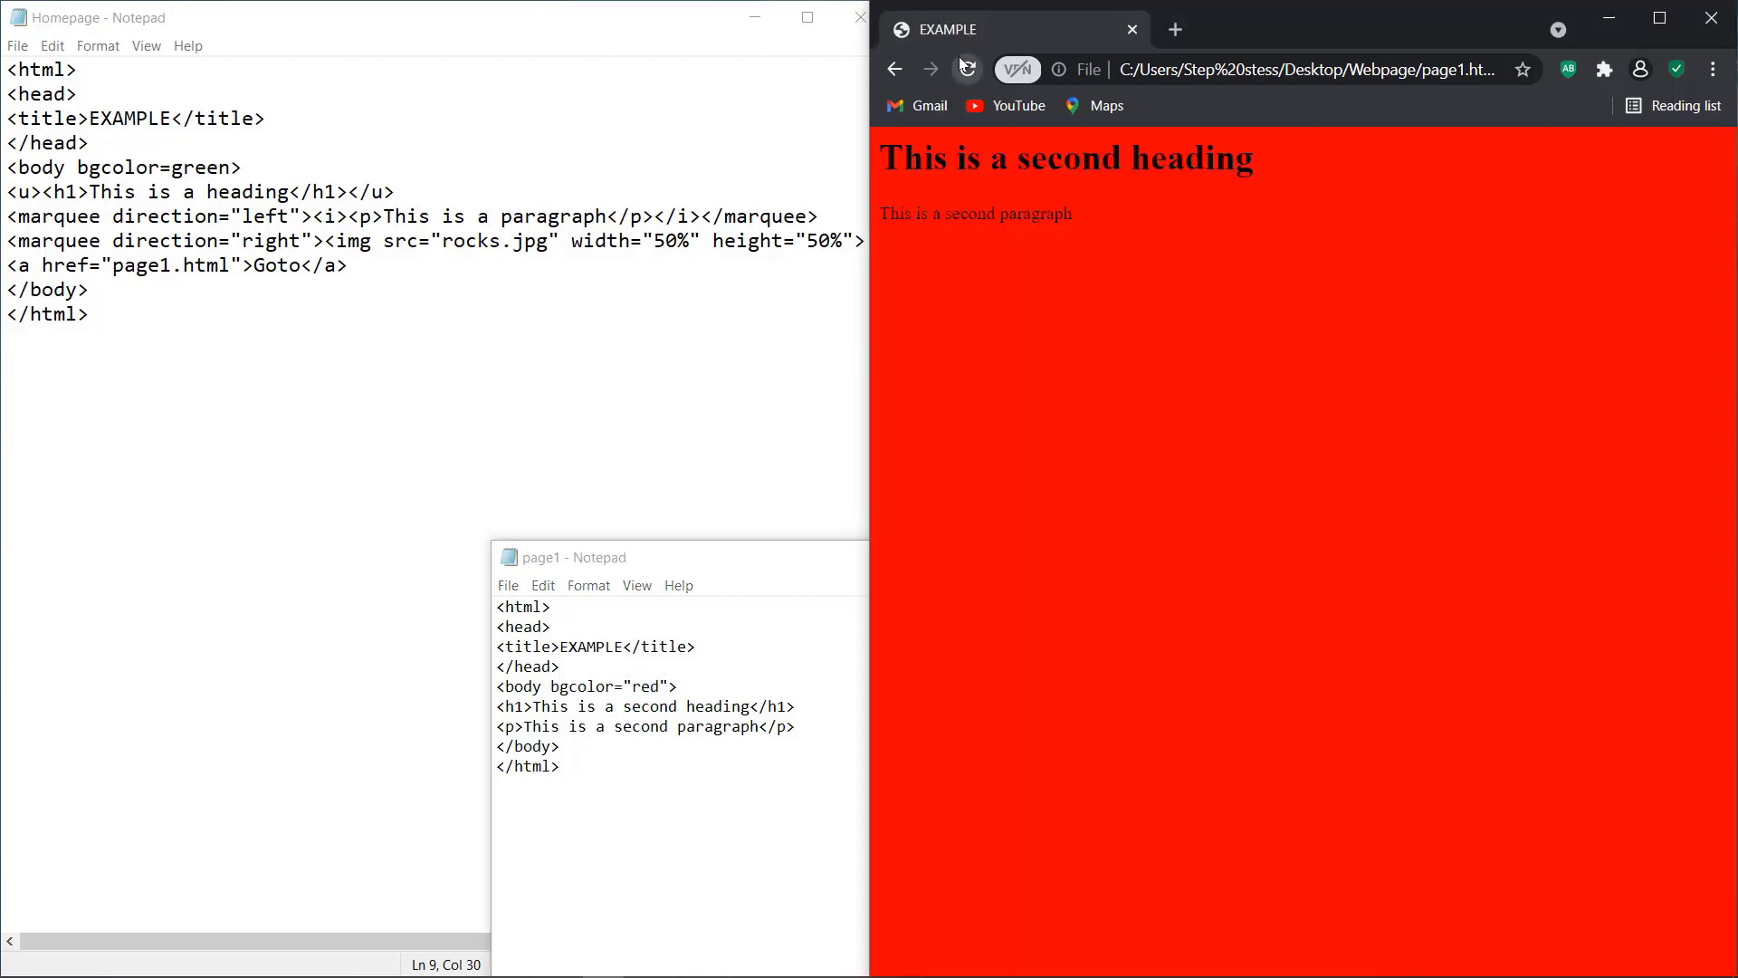
Change the body bgcolor of page1 to "blue" in Notepad, save the file and reload the page in Chrome
click(642, 685)
click(659, 687)
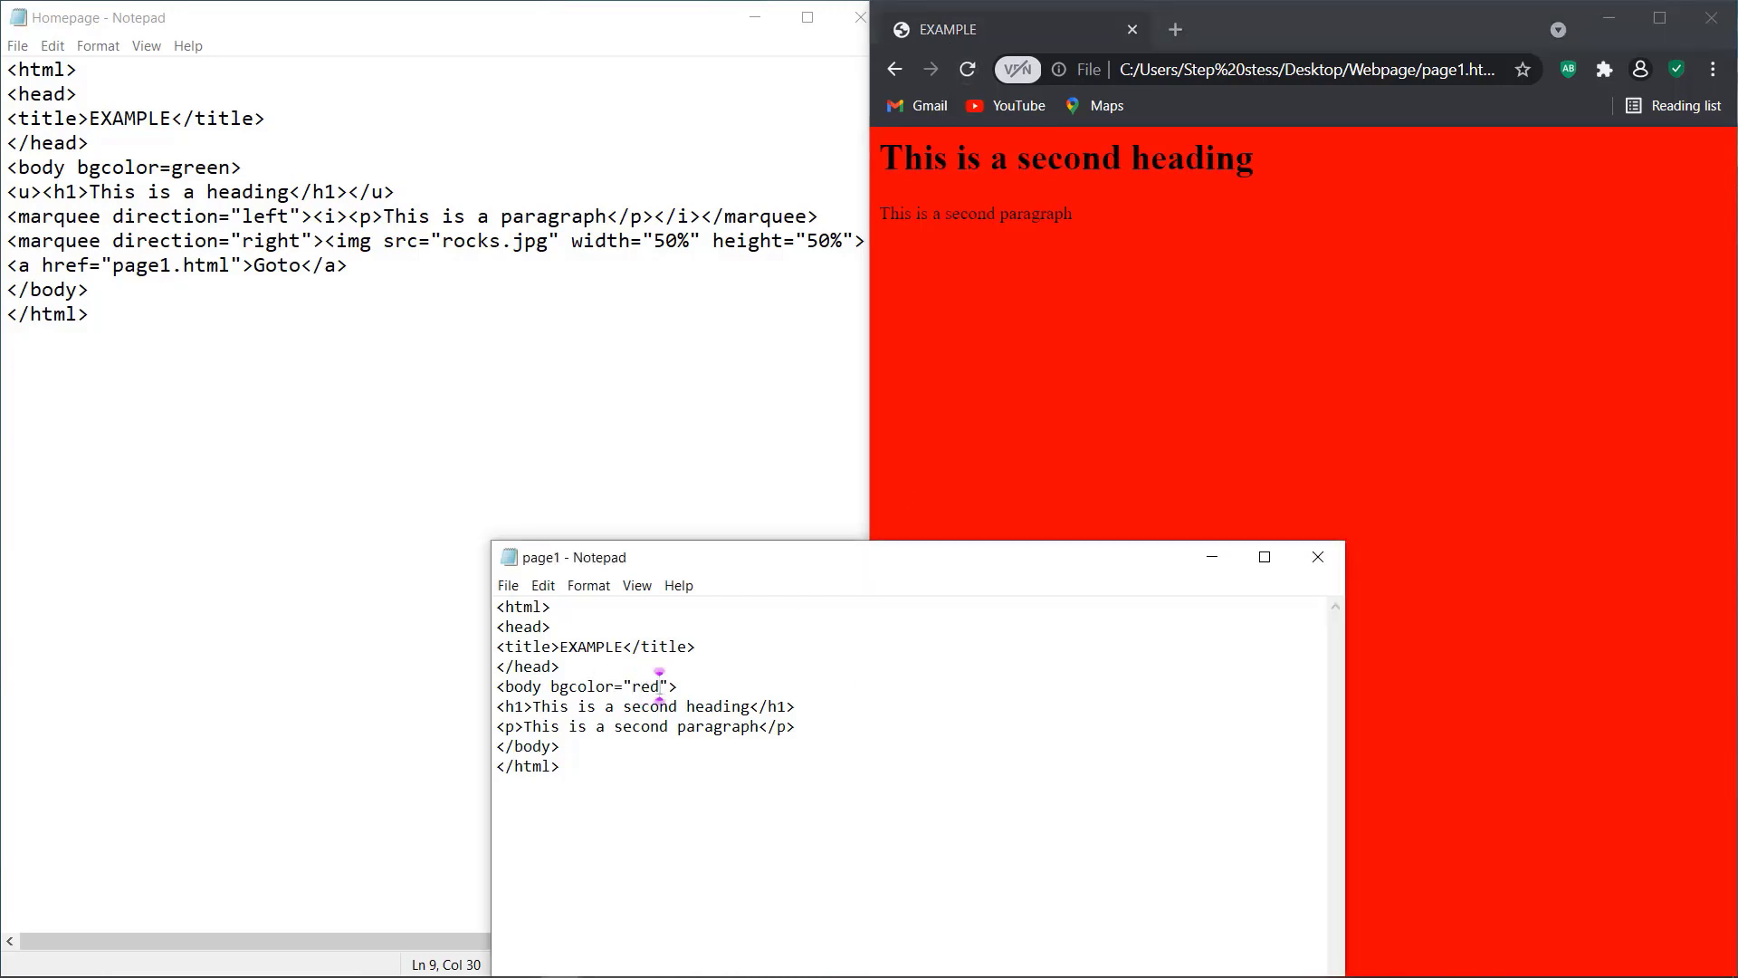
key(BackSpace)
key(BackSpace)
key(BackSpace)
text(blue)
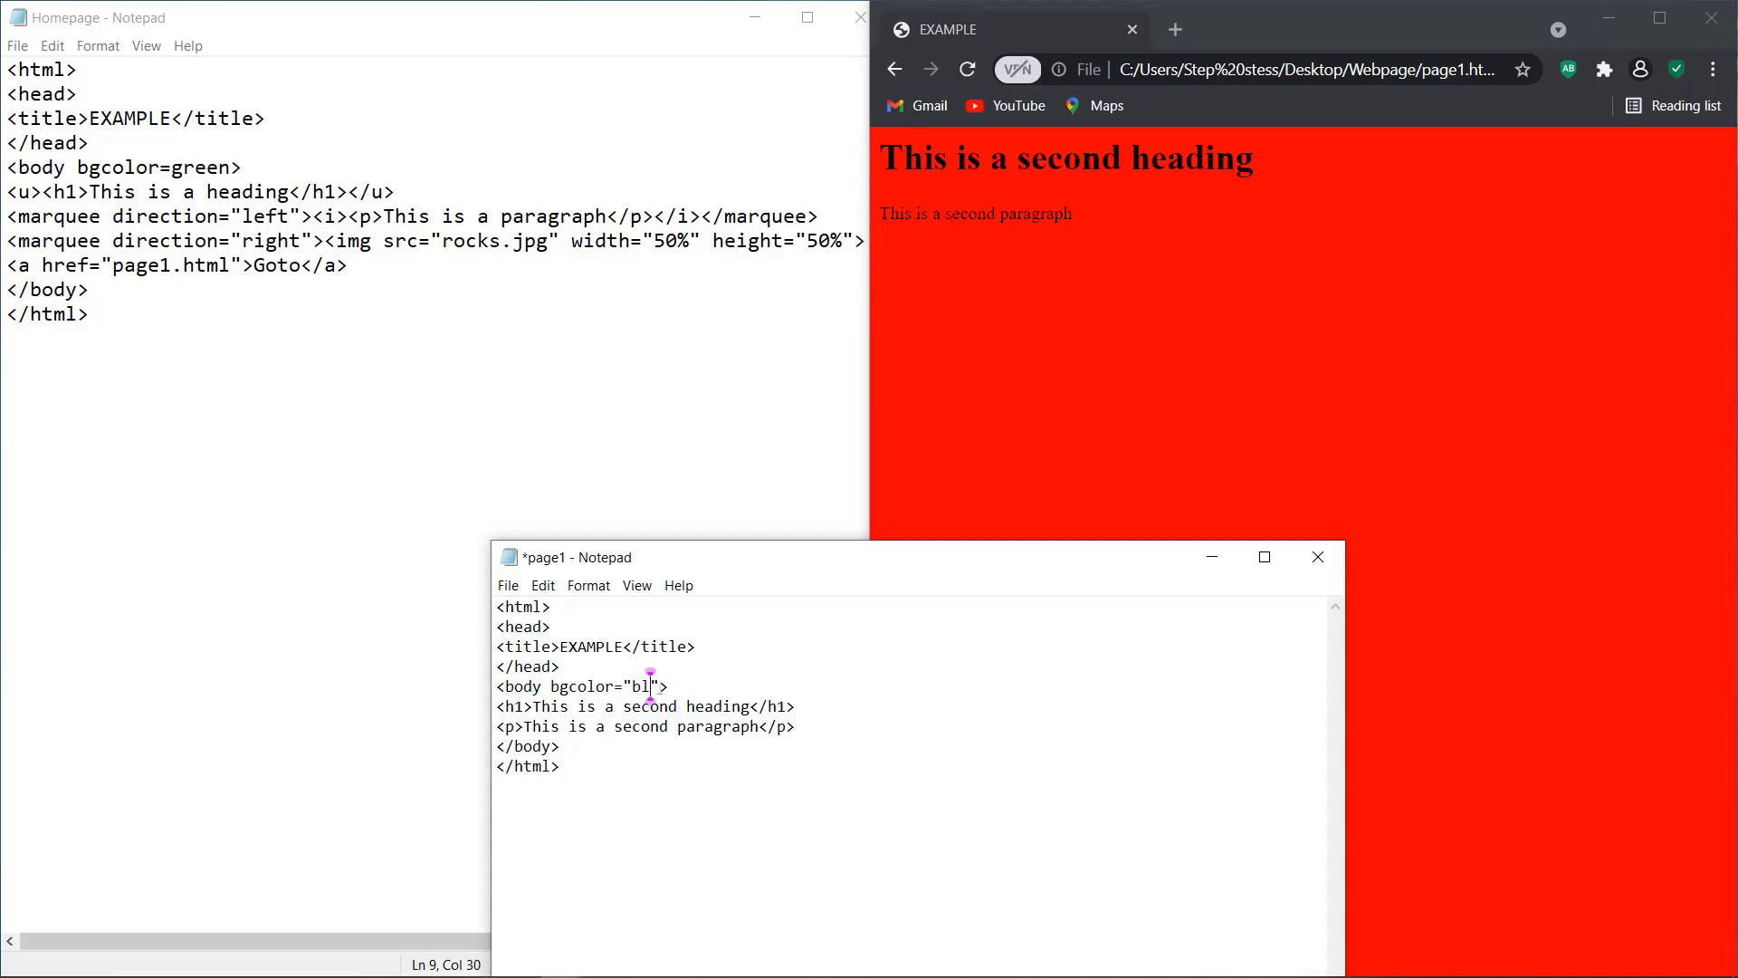
key(ctrl+s)
click(968, 69)
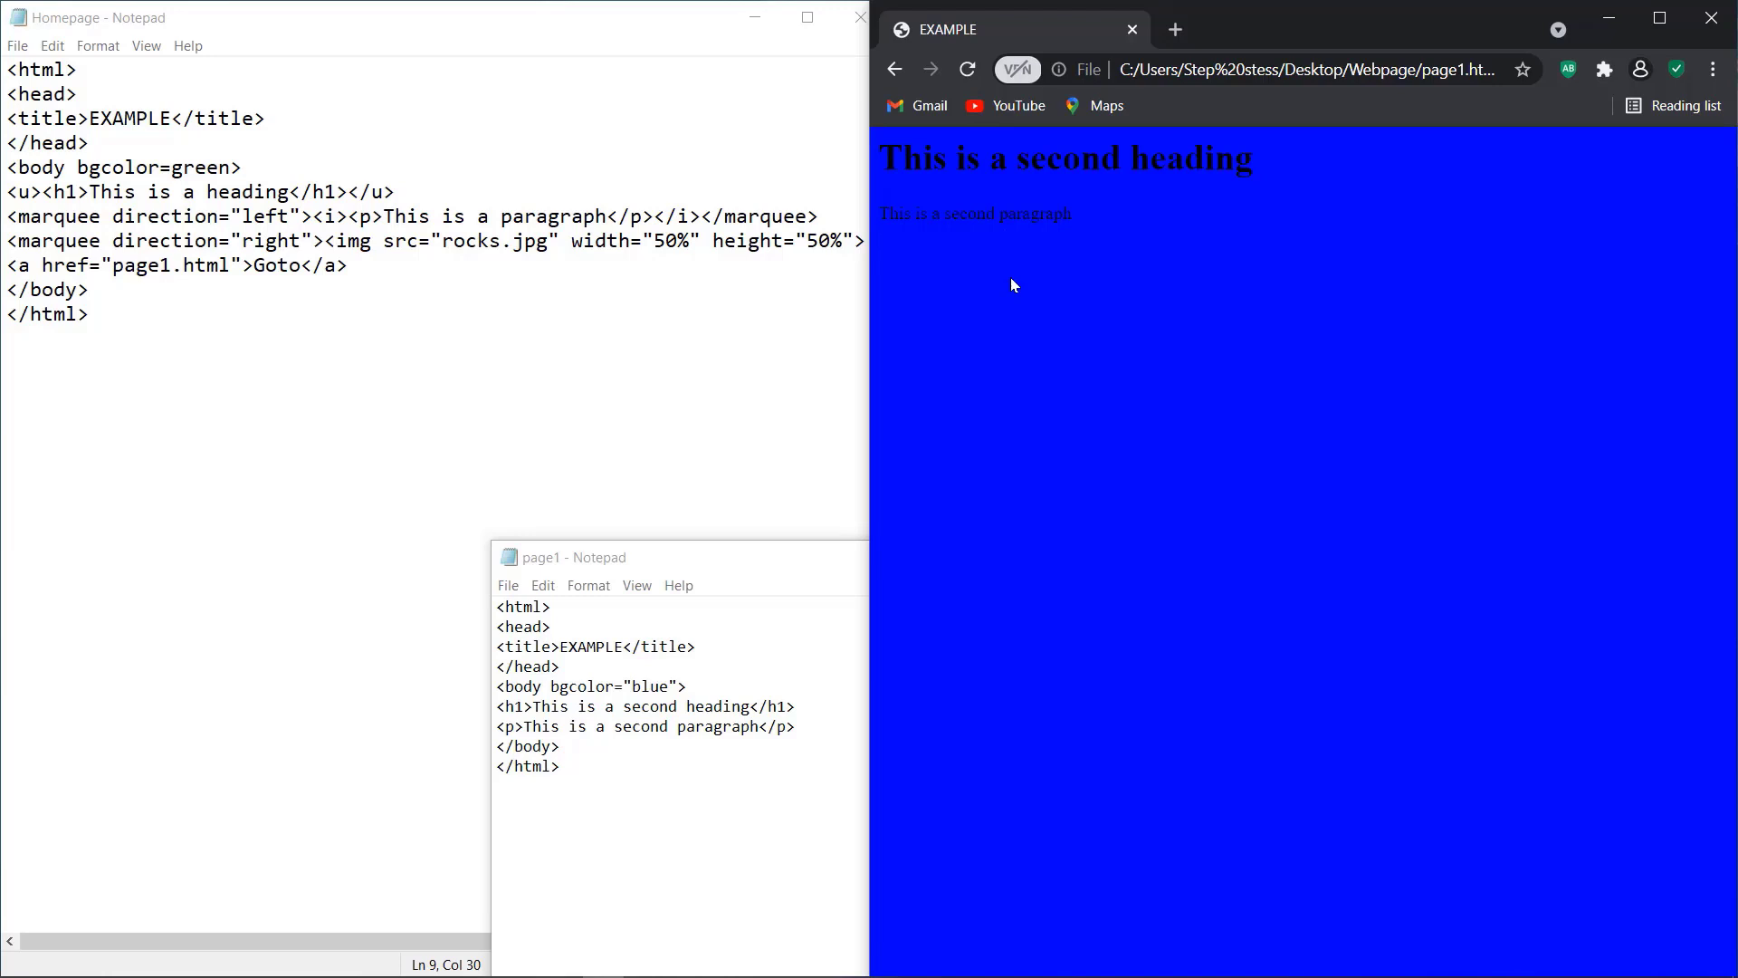
Set the body bgcolor of page1 to "green" in Notepad, save the file and reload the page in Chrome
click(669, 686)
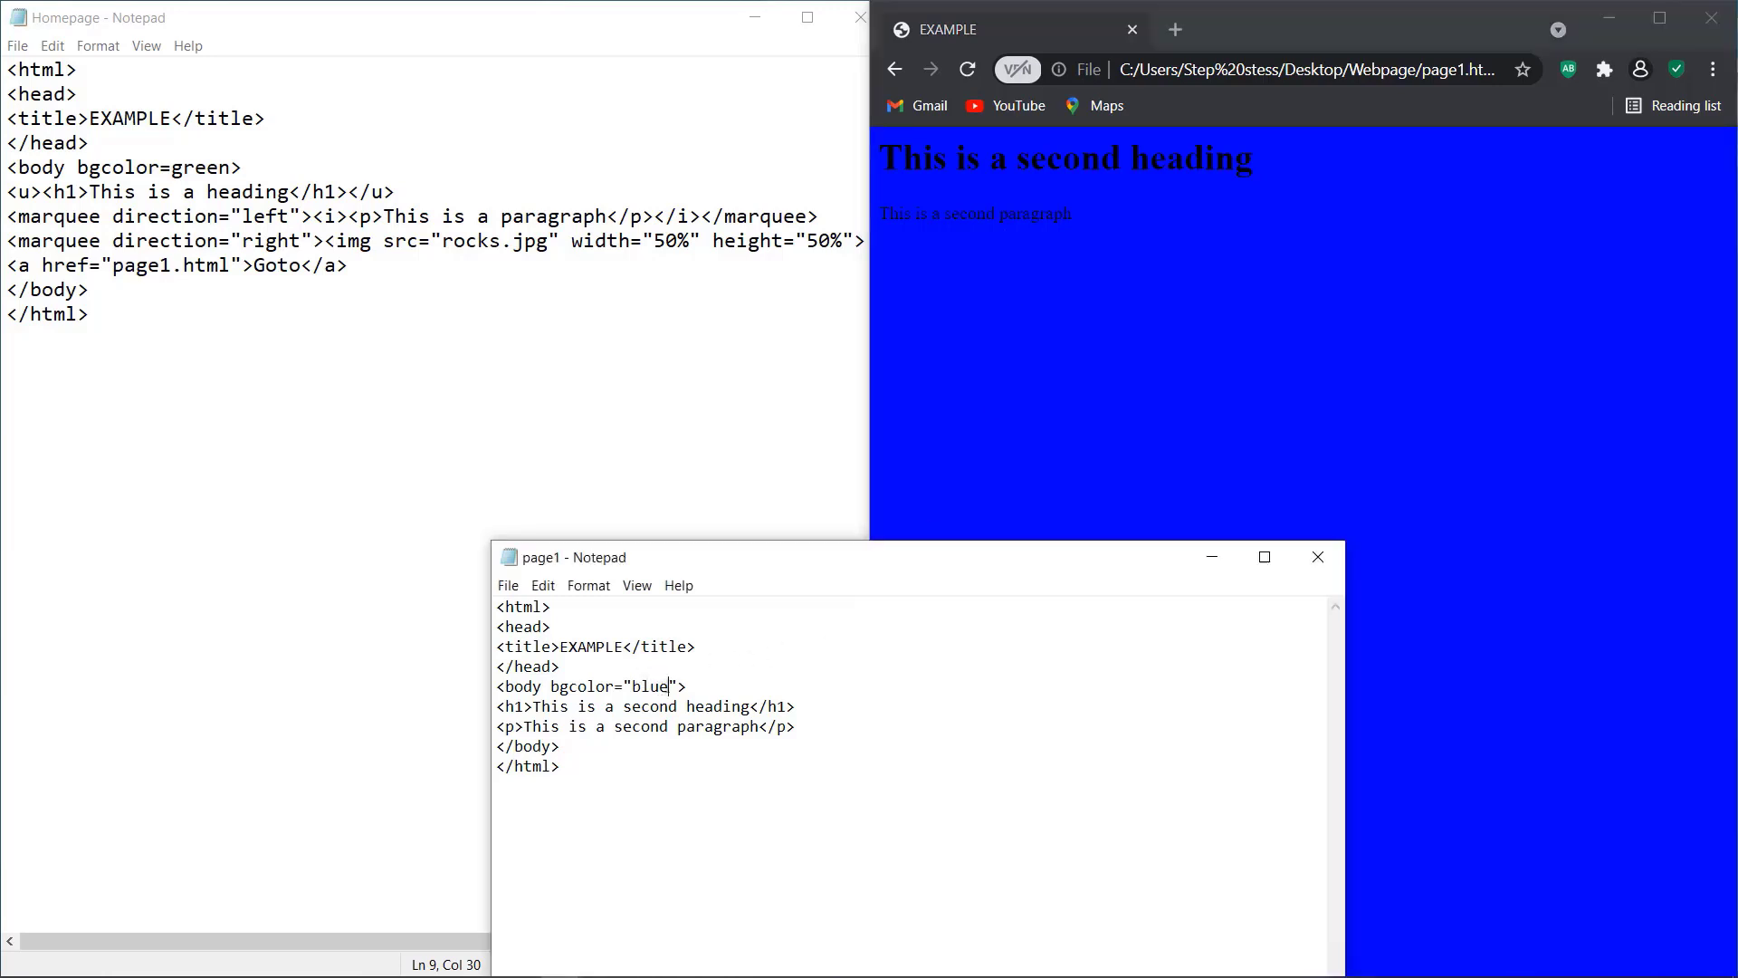
key(BackSpace)
key(BackSpace)
key(BackSpace)
key(BackSpace)
text(green)
key(ctrl+s)
click(969, 71)
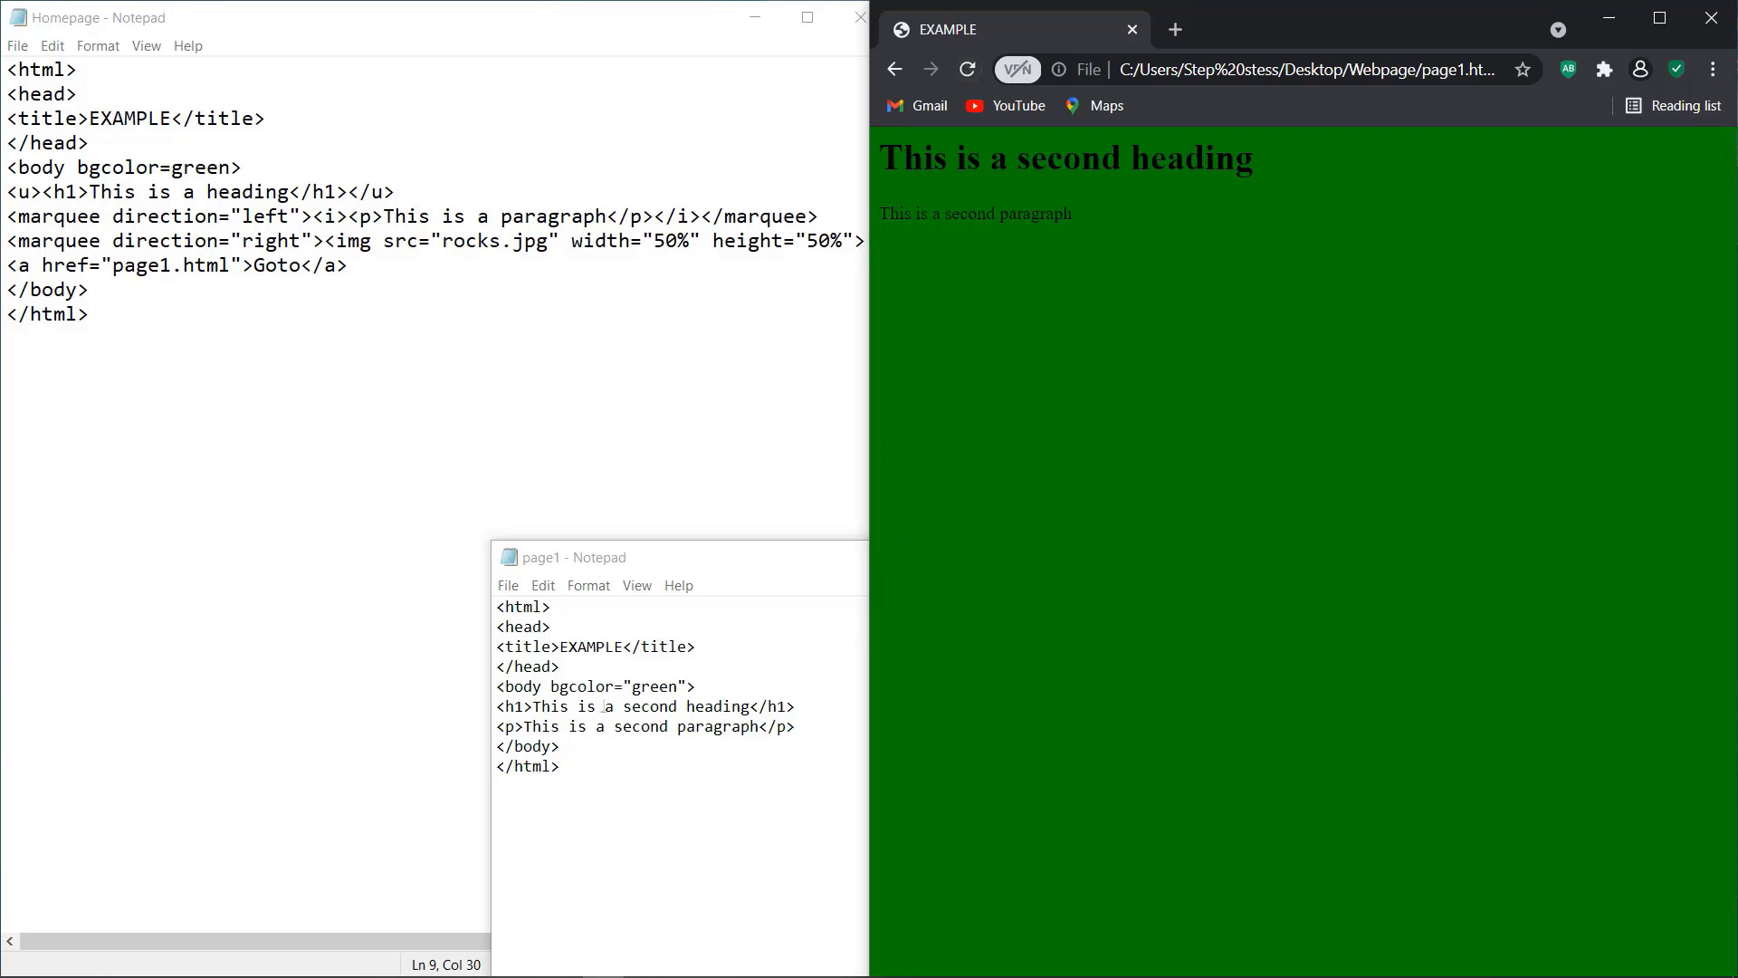
Add <a href="Homepage.html">Return</a> on a new line below page1's paragraph, save the file and move its window over the Homepage window
click(805, 740)
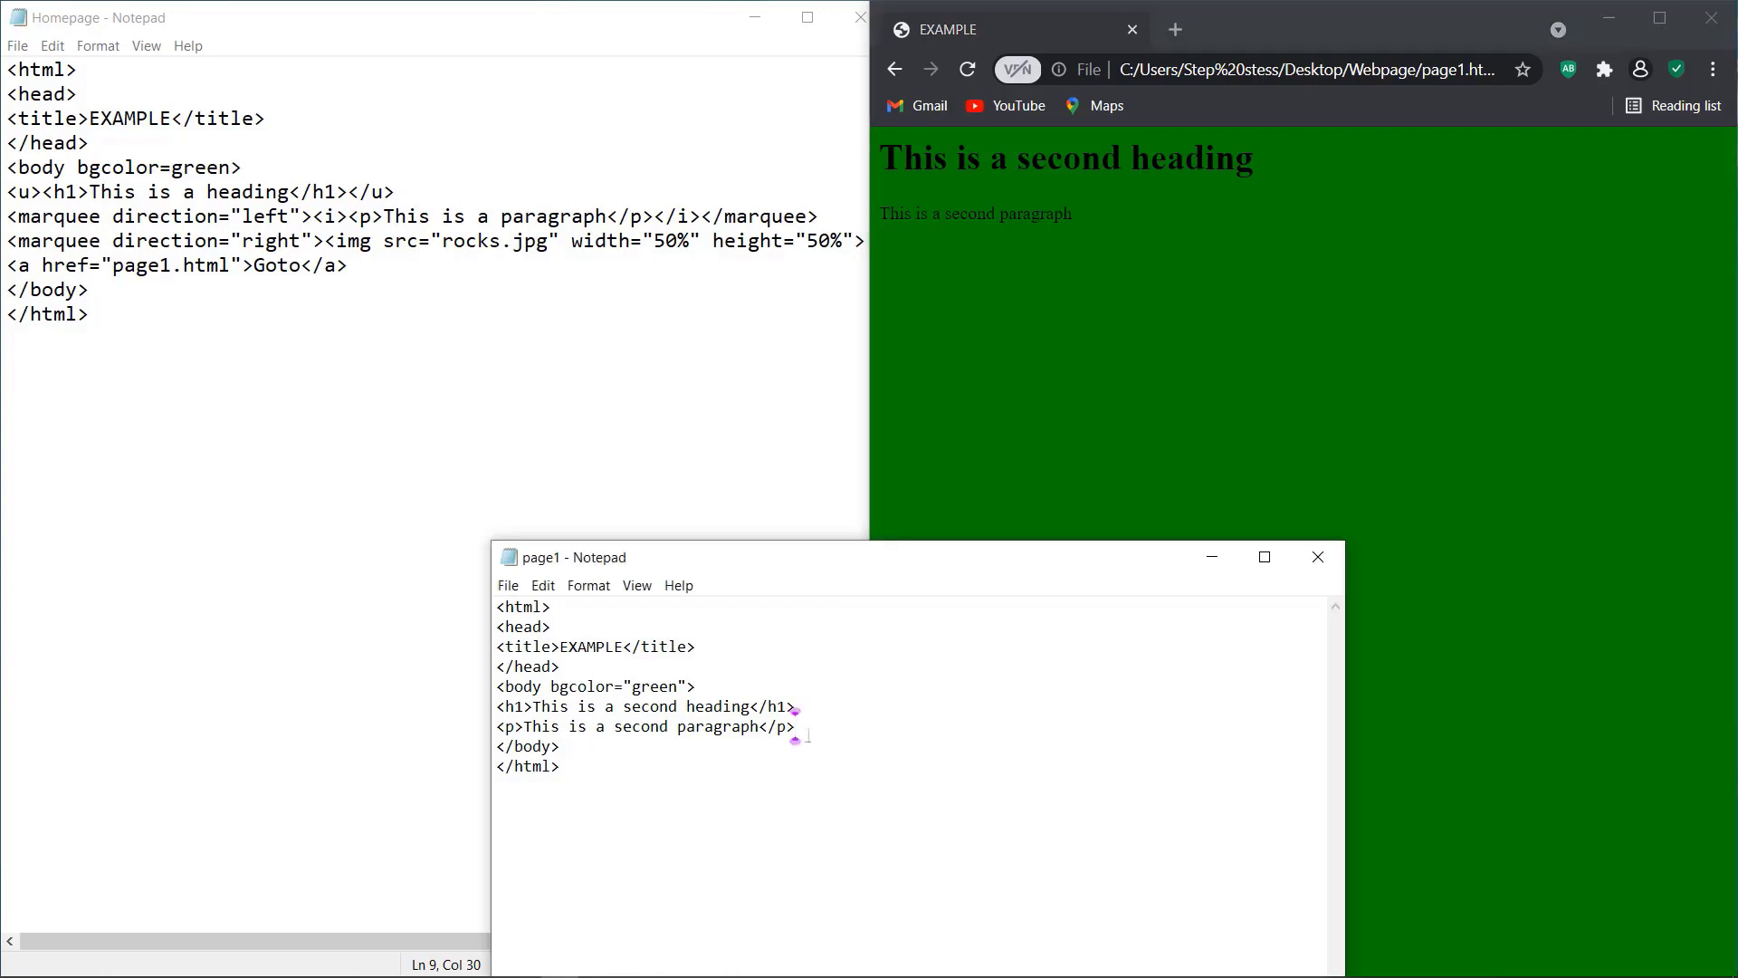
key(Return)
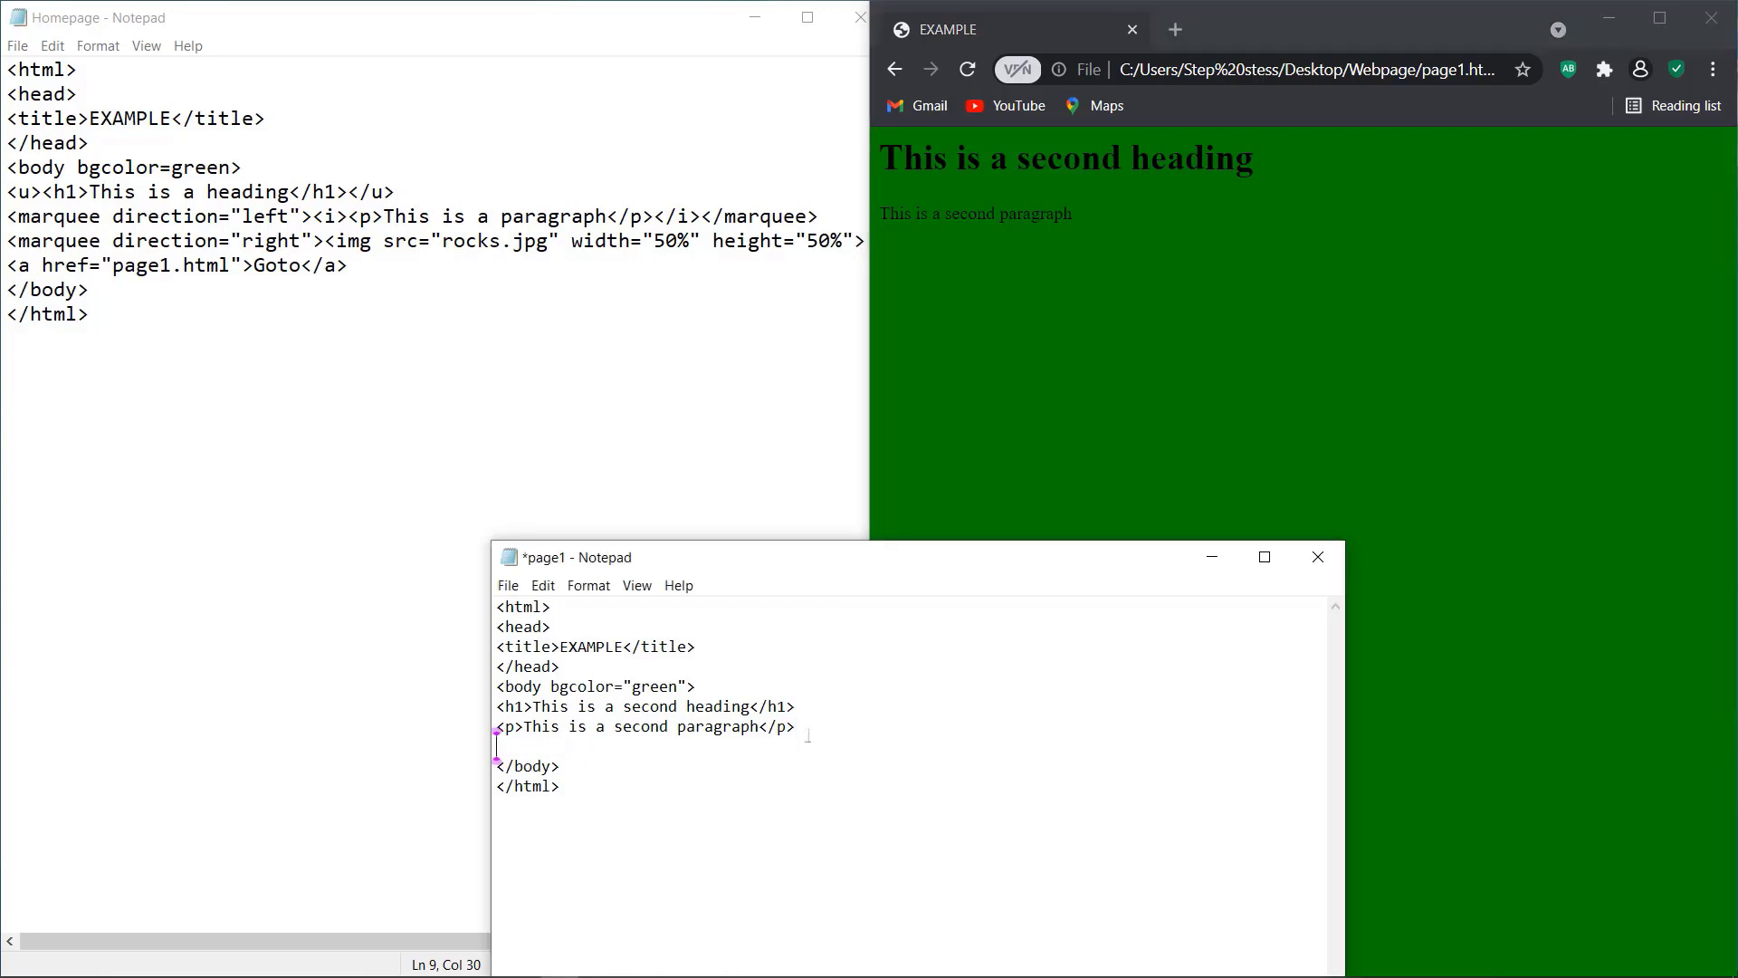
text(<a href="")
key(Left)
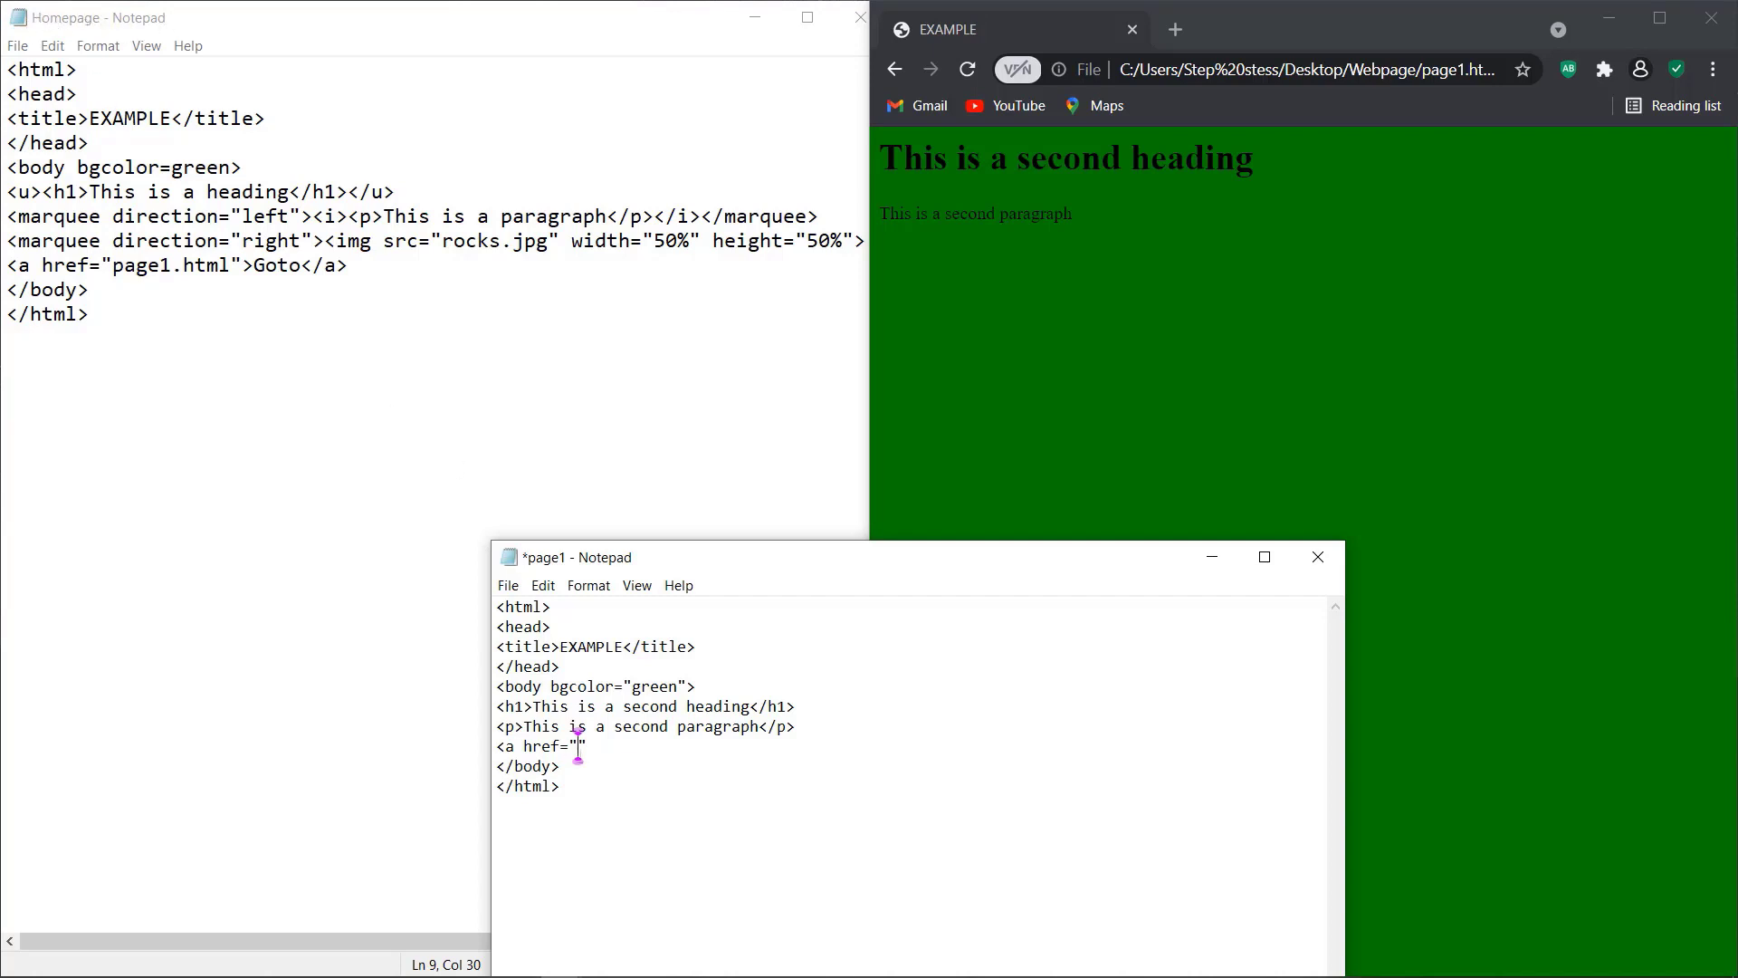
text(Homepage.html)
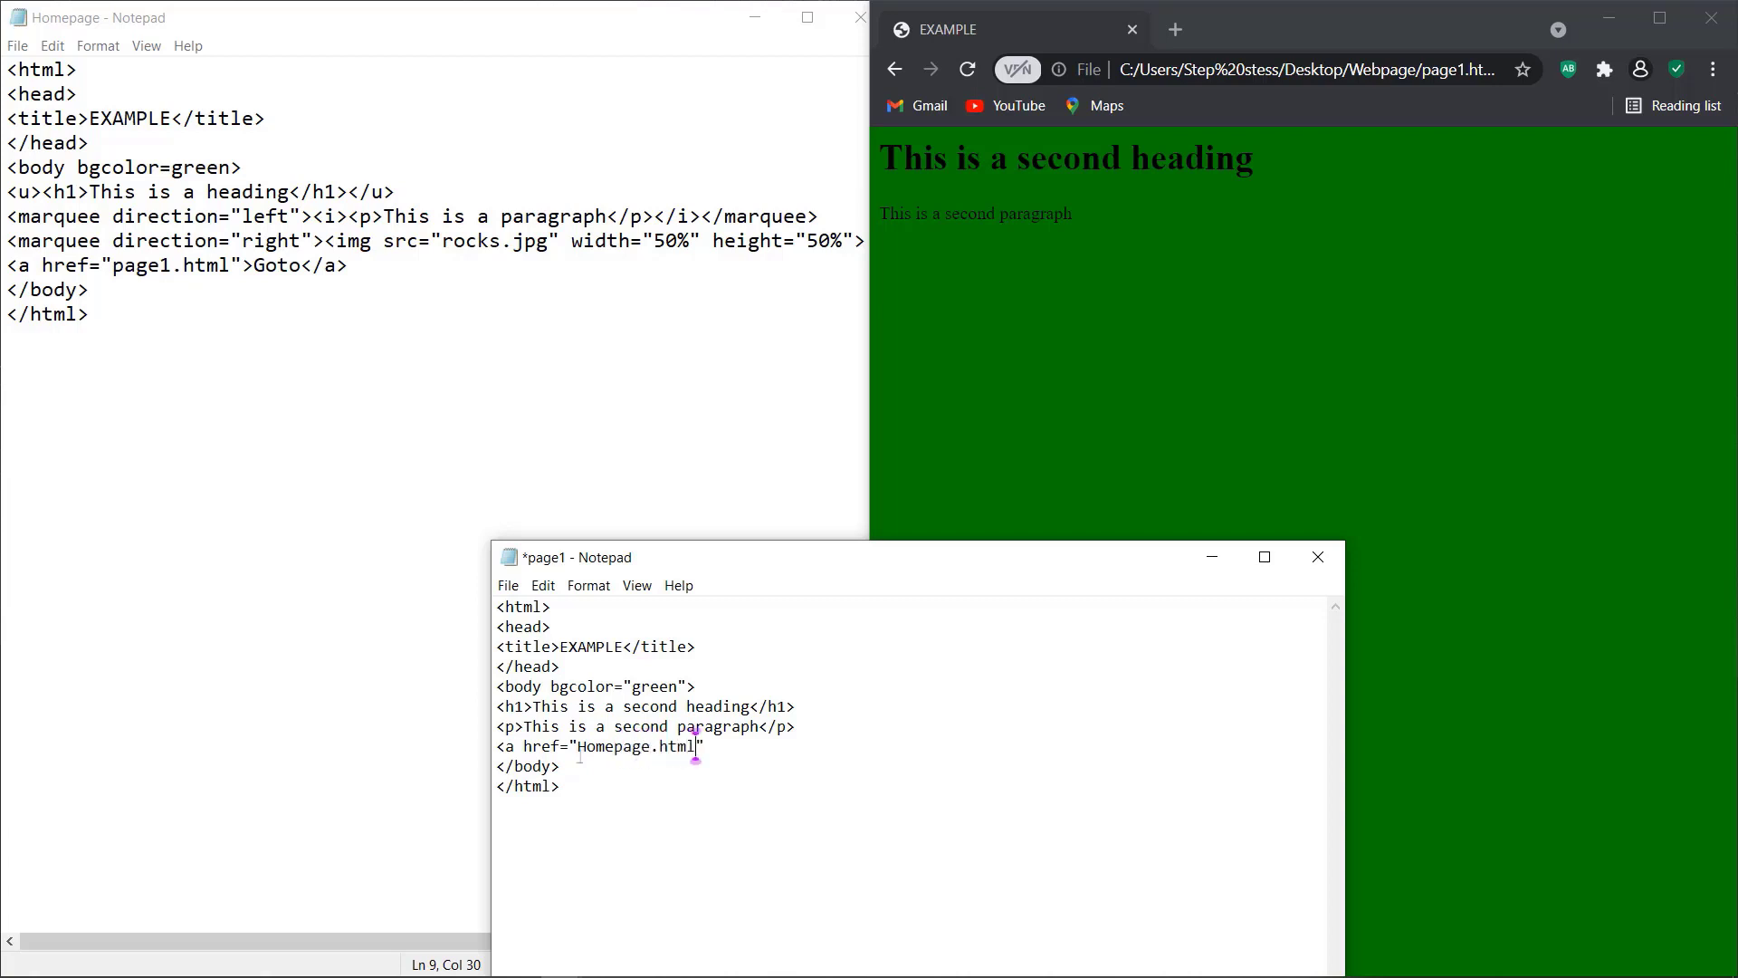
key(Right)
text(>)
text(G)
text(Oba)
key(BackSpace)
key(BackSpace)
key(BackSpace)
text(Return</a>)
key(ctrl+s)
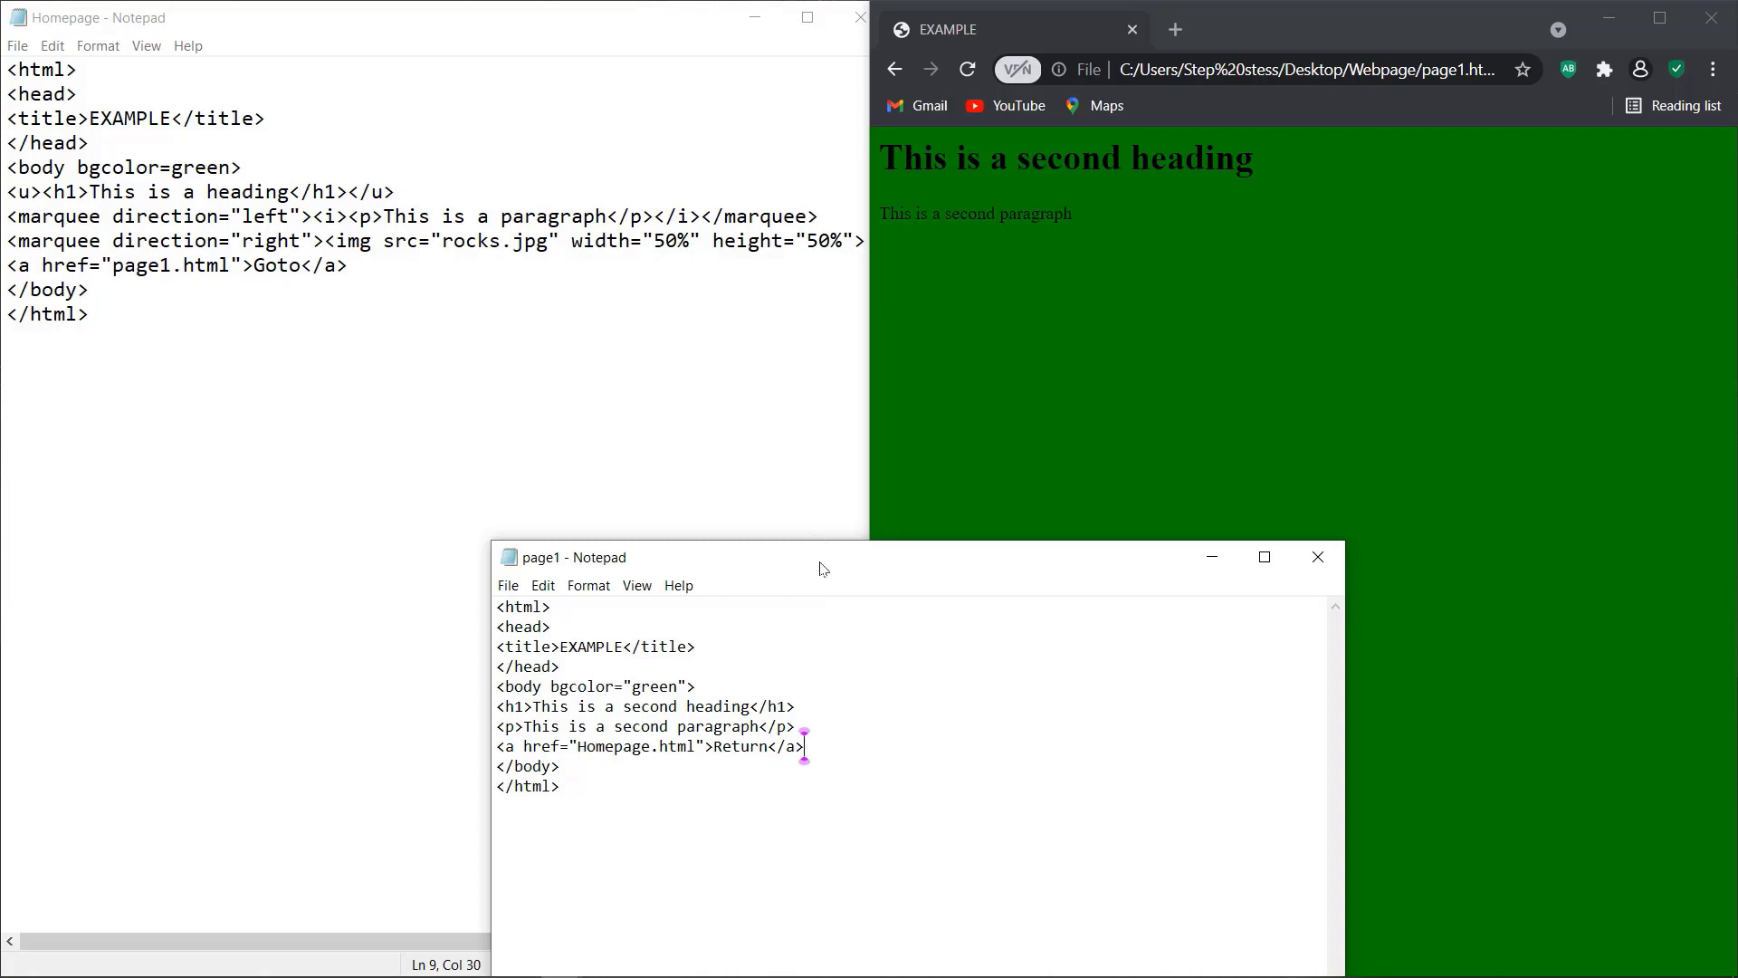
drag(823, 569, 389, 470)
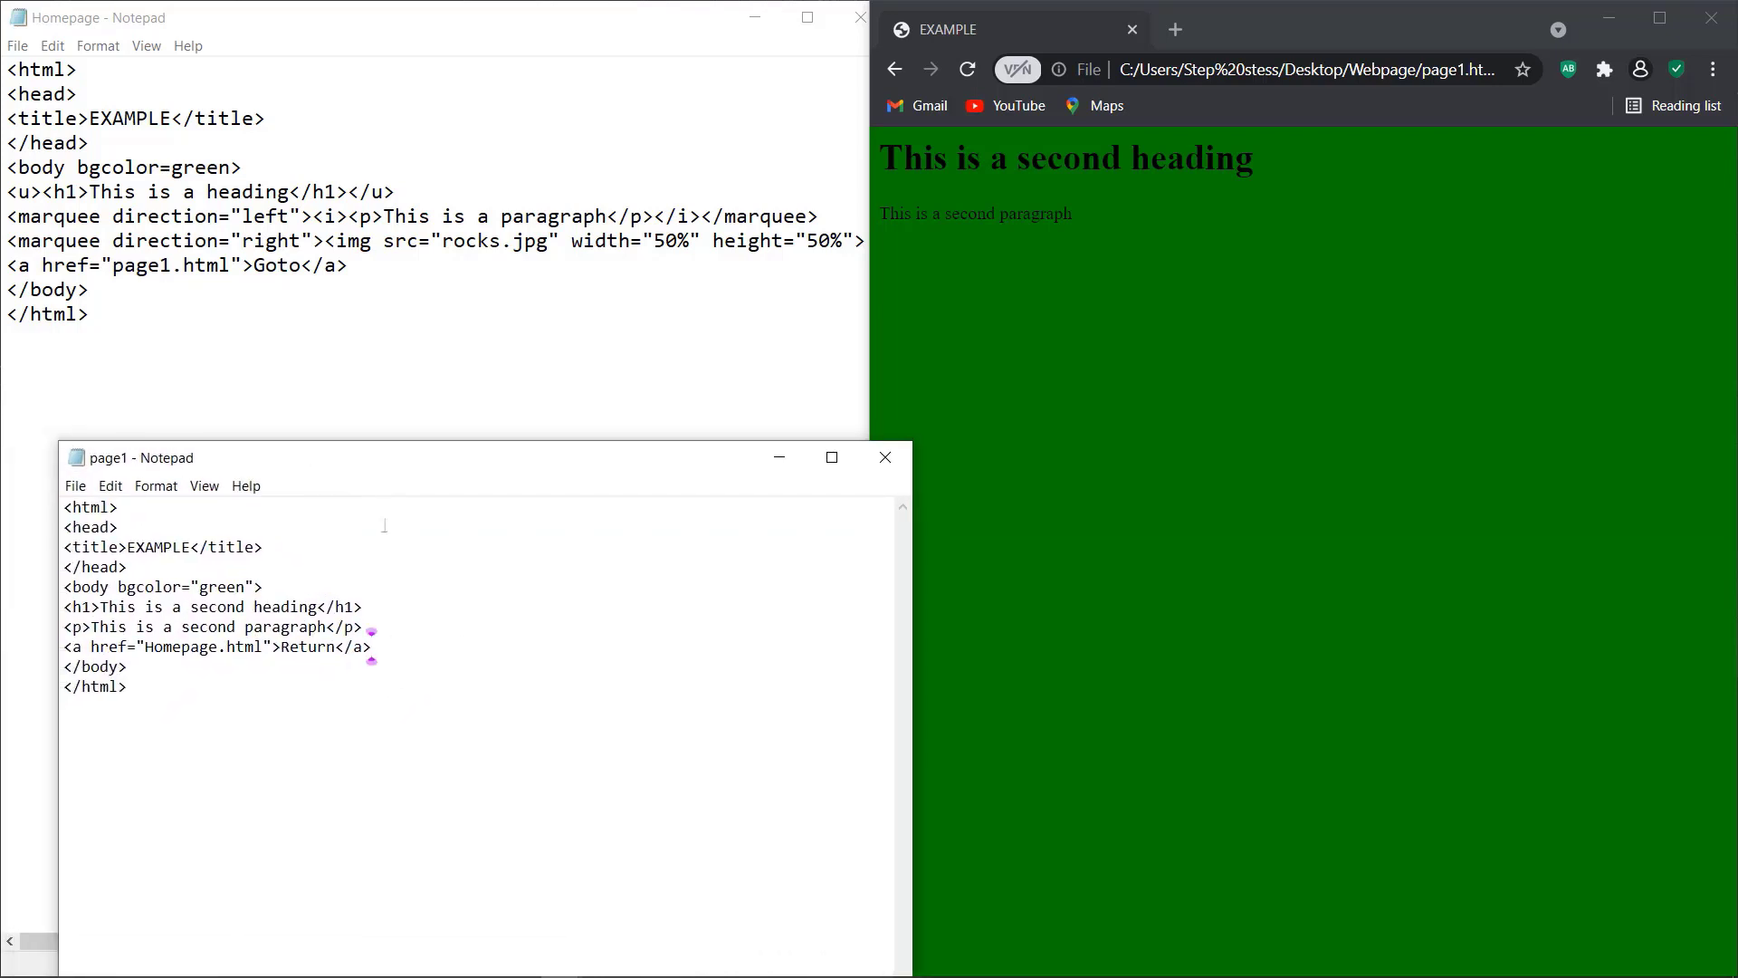
Try removing the space between a and href in page1's Return link, restore it and save the file
click(165, 648)
click(203, 693)
click(83, 647)
key(Delete)
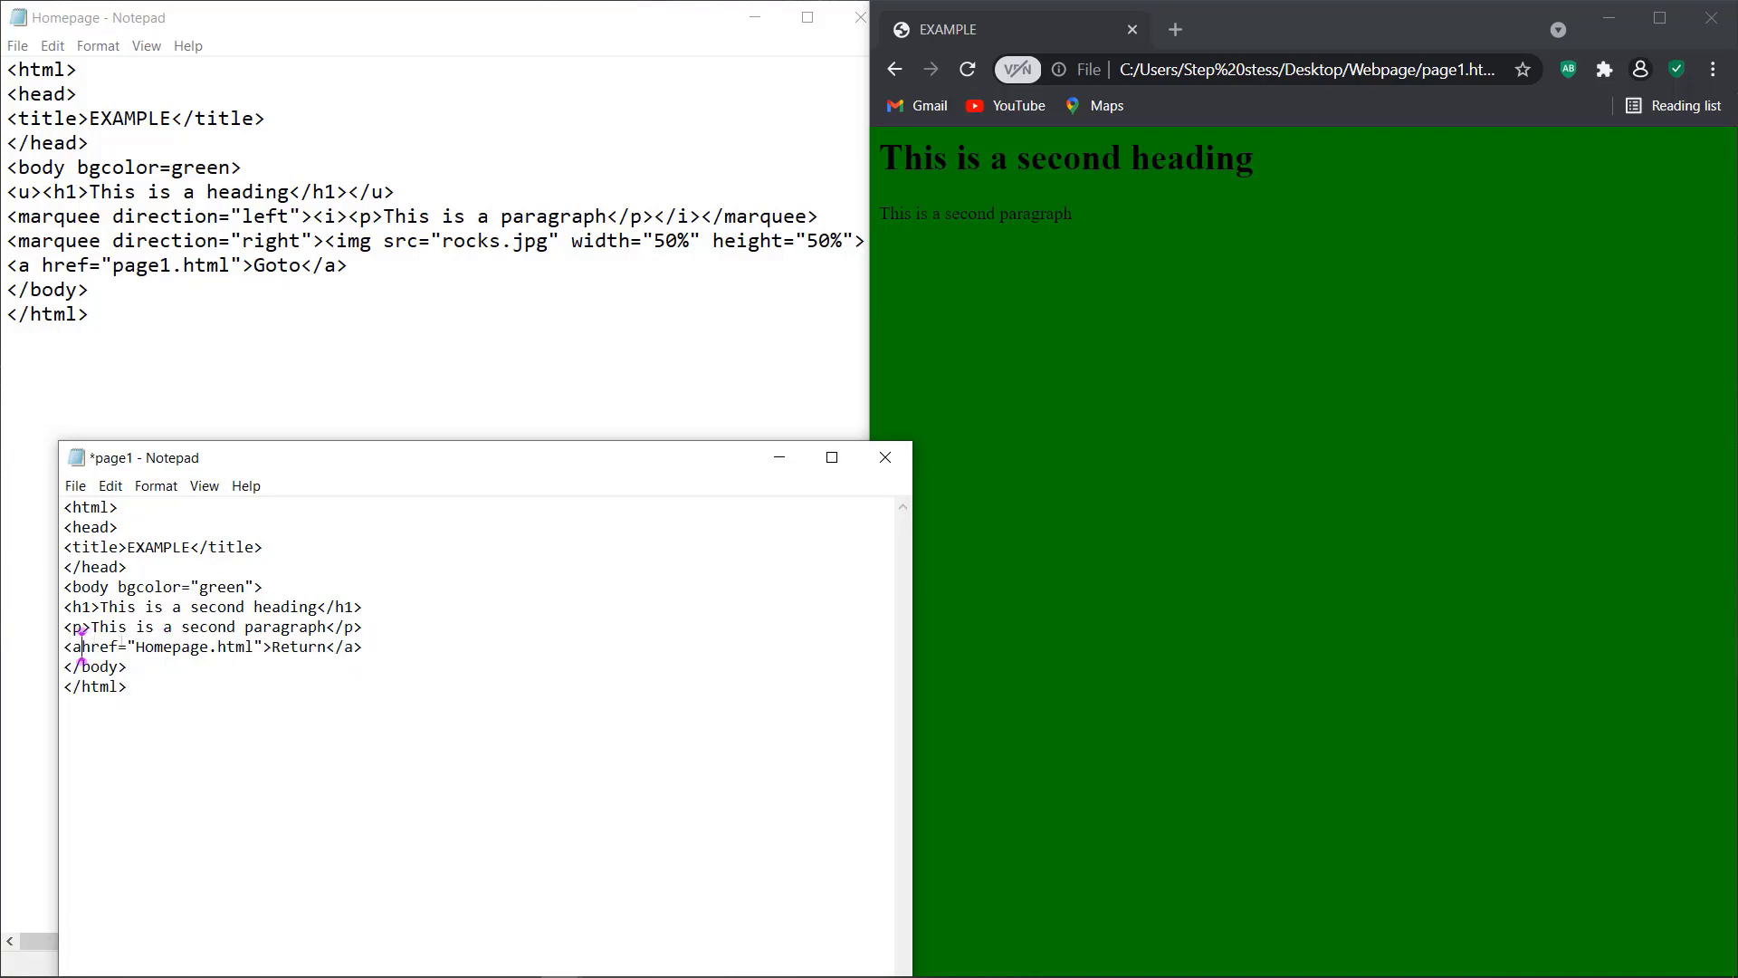
key(ctrl+s)
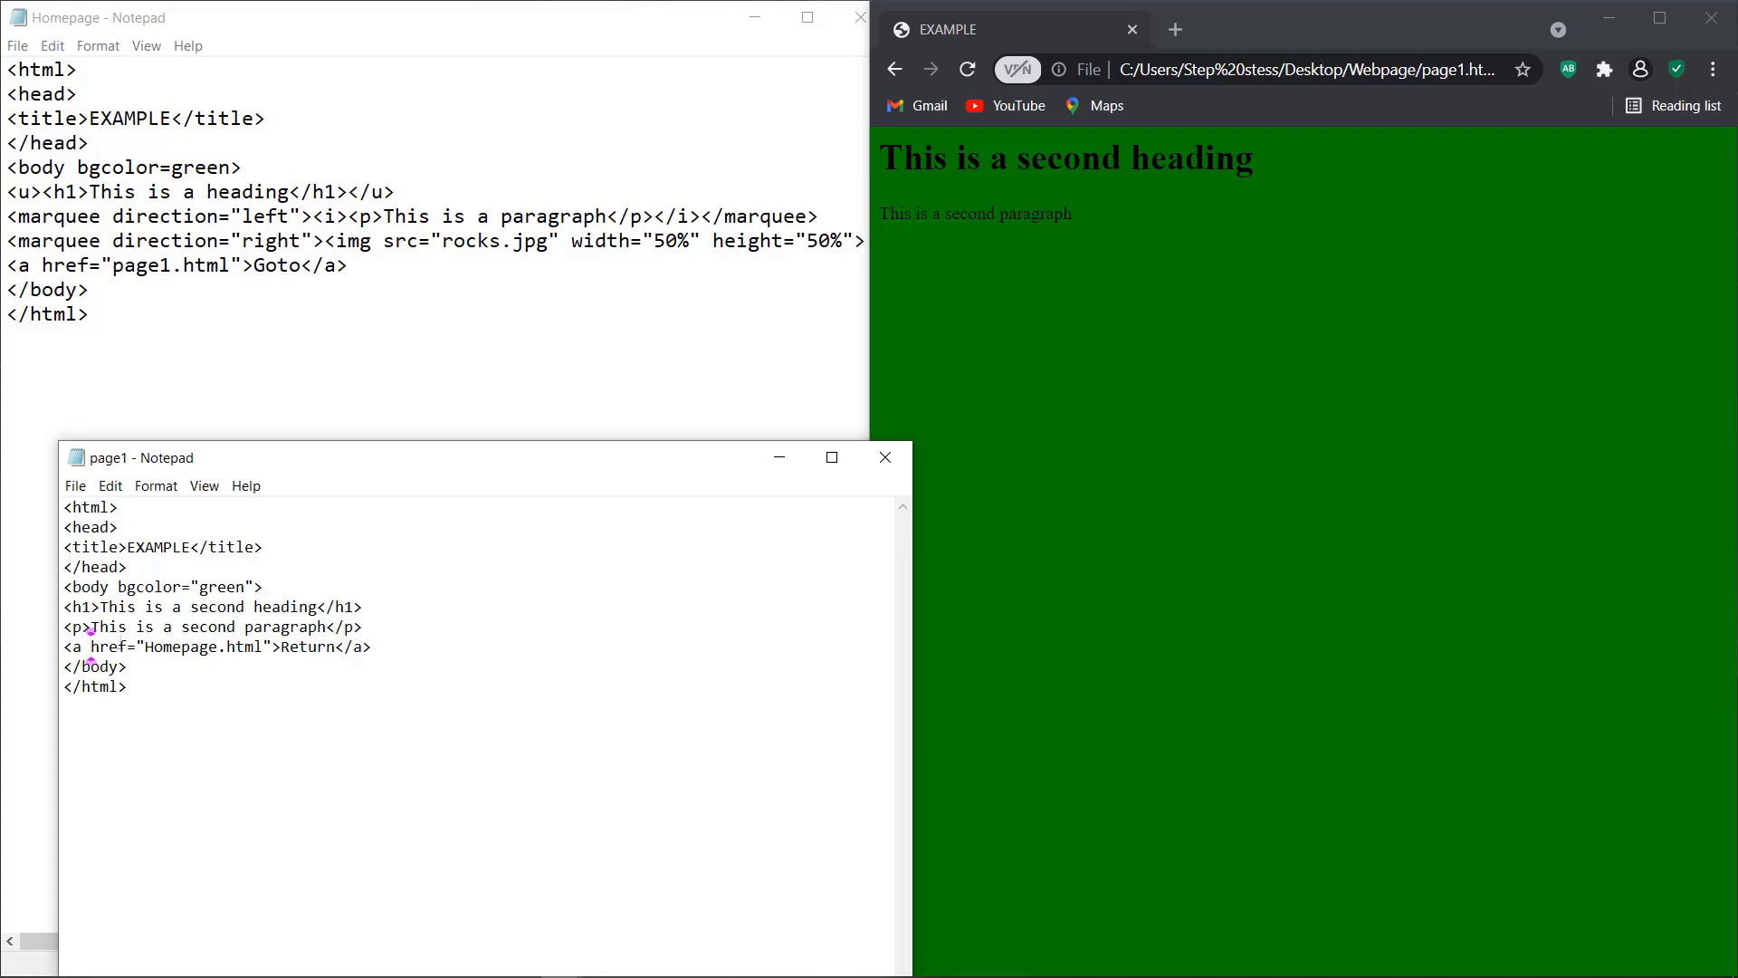
Switch to Chrome, reload page1 and test the Return and Goto links between the two pages
click(1200, 238)
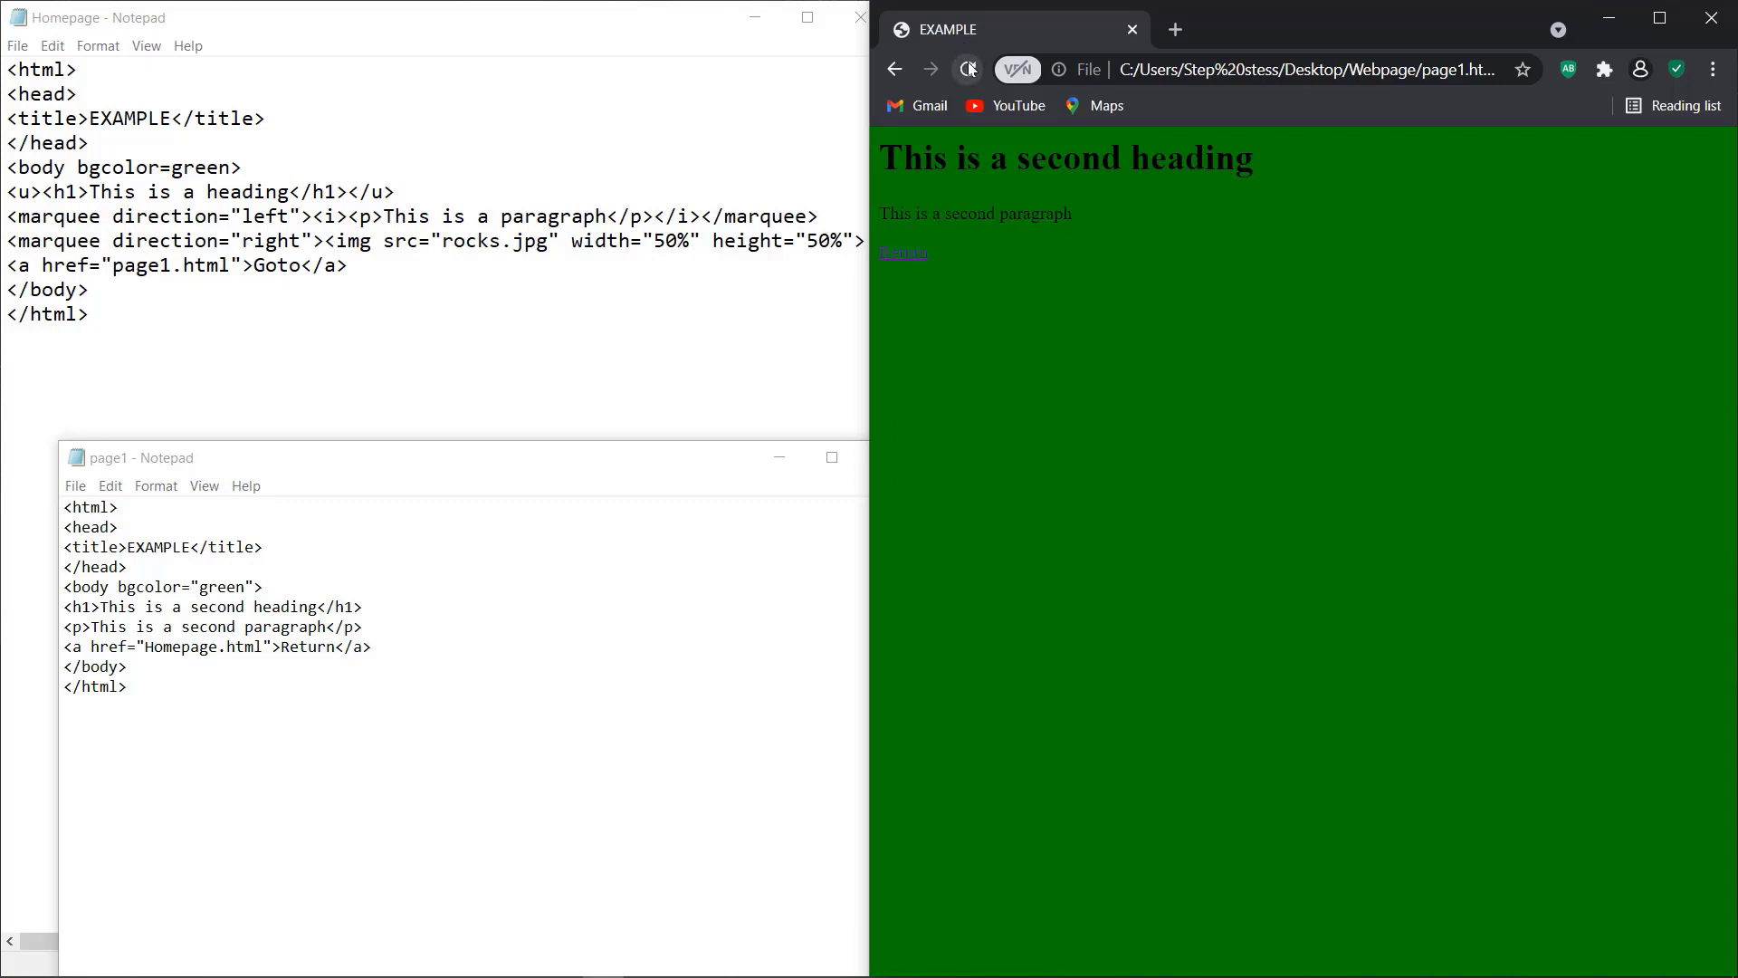
click(905, 257)
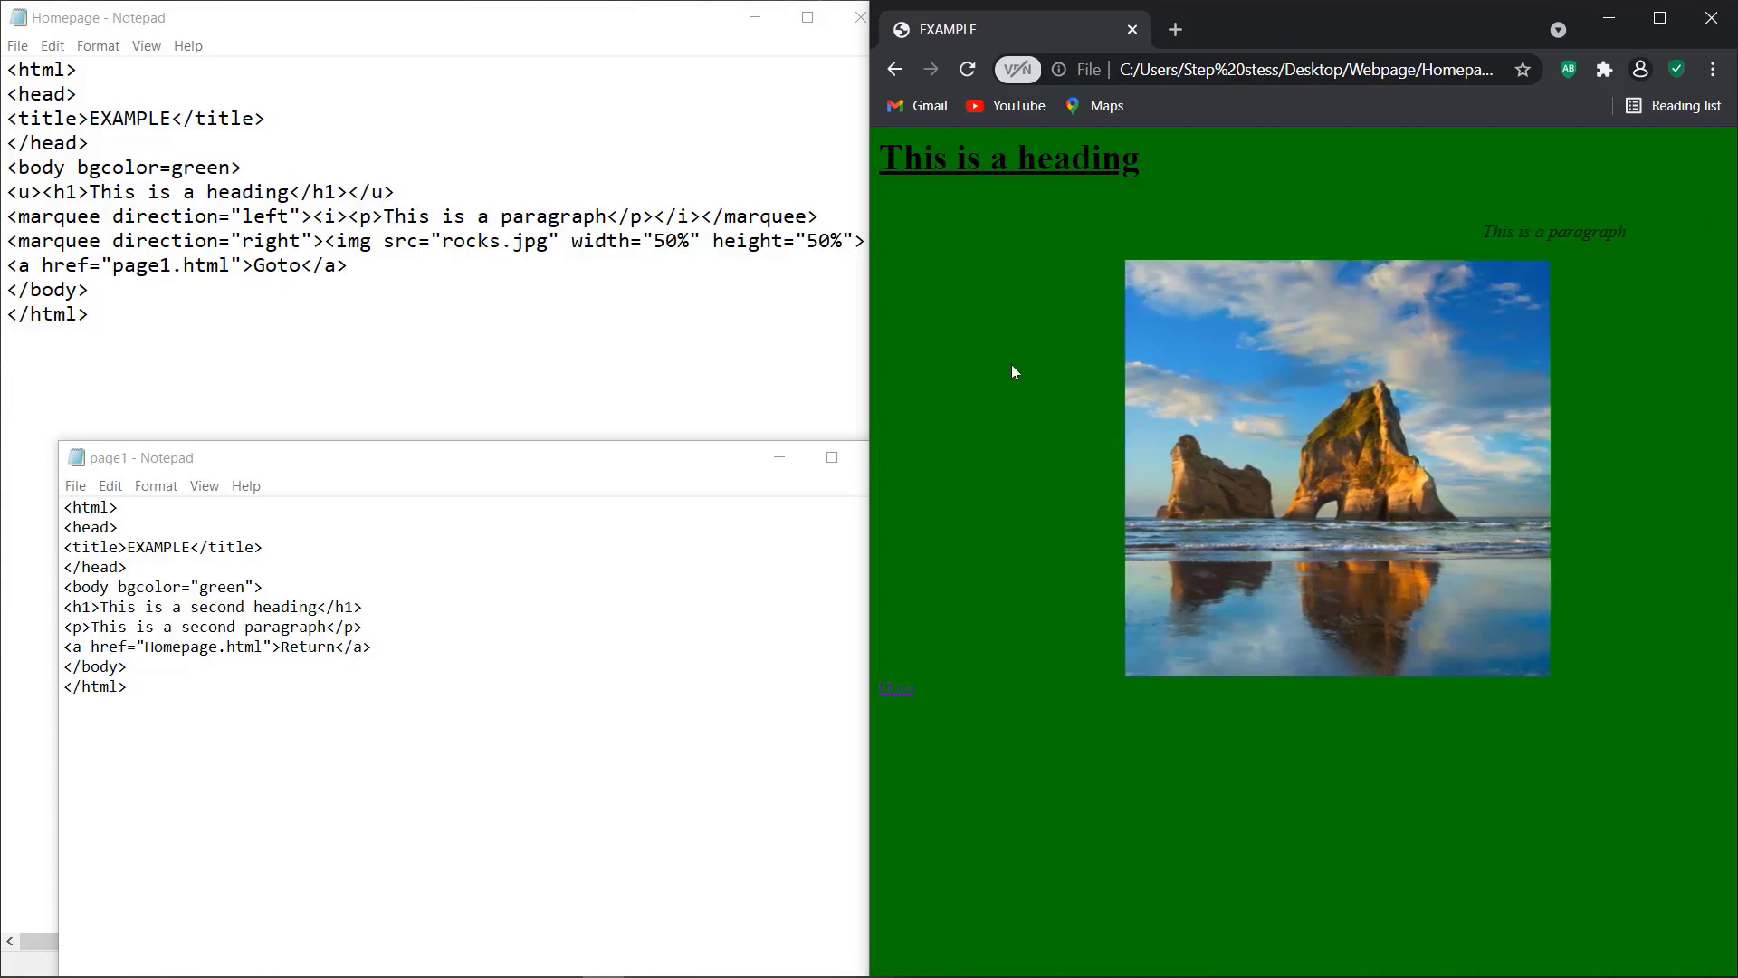
click(899, 690)
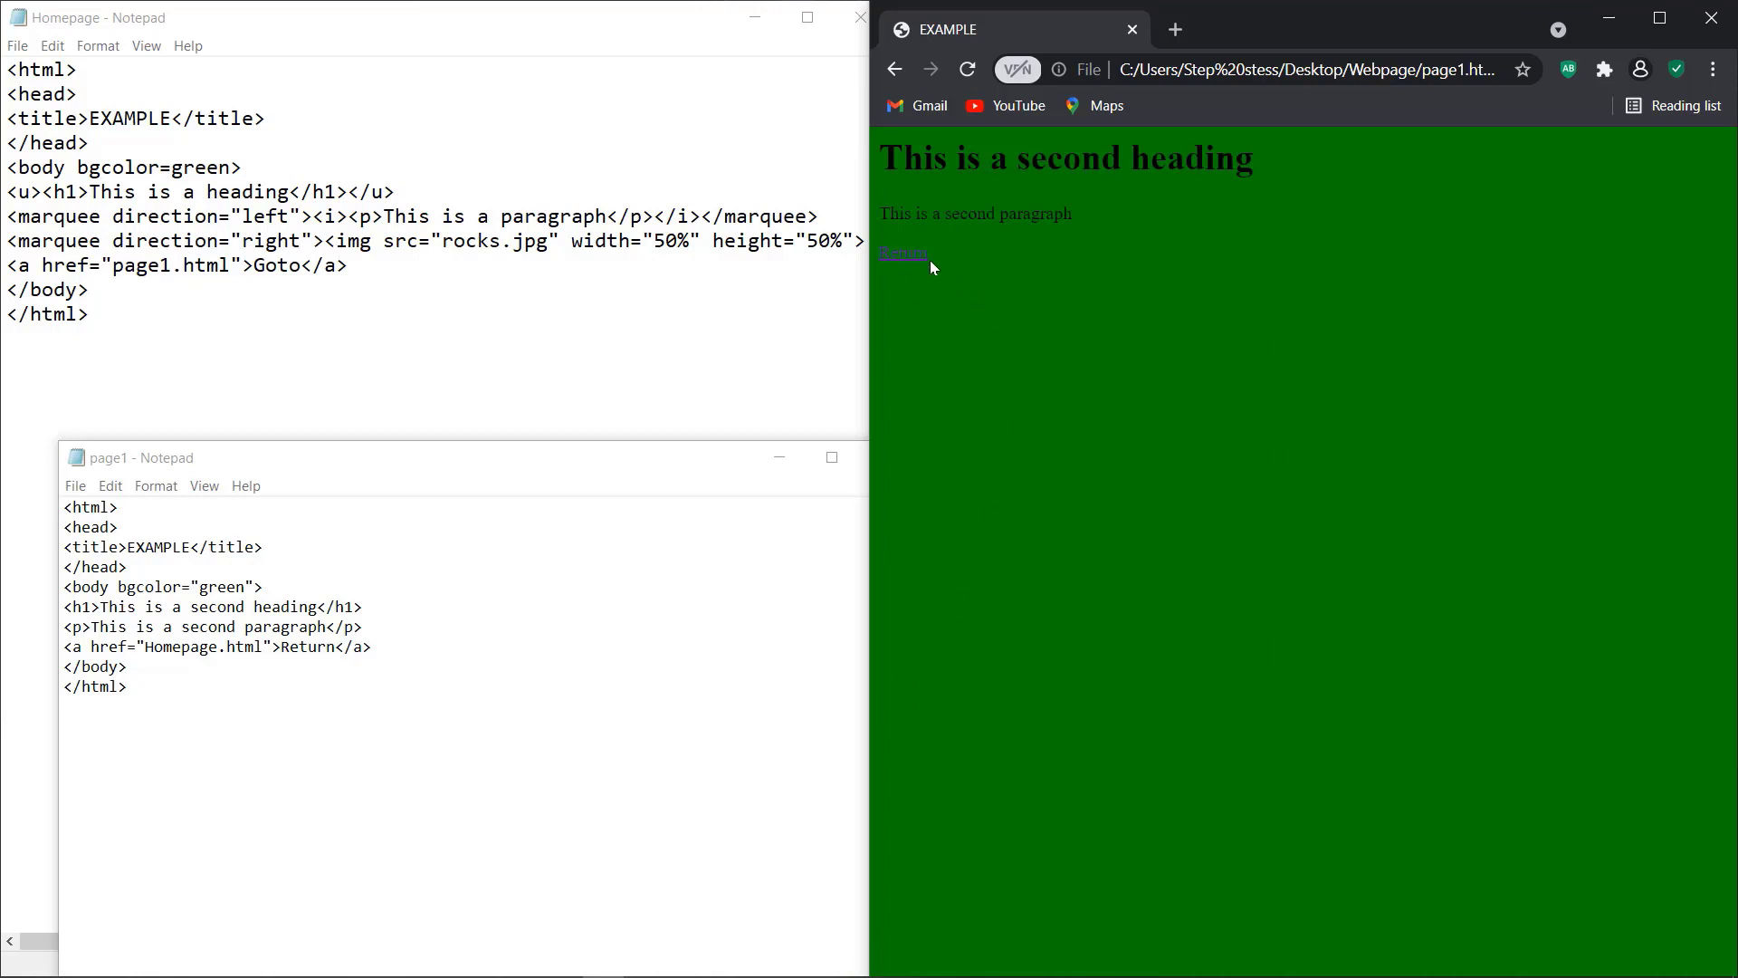
click(916, 257)
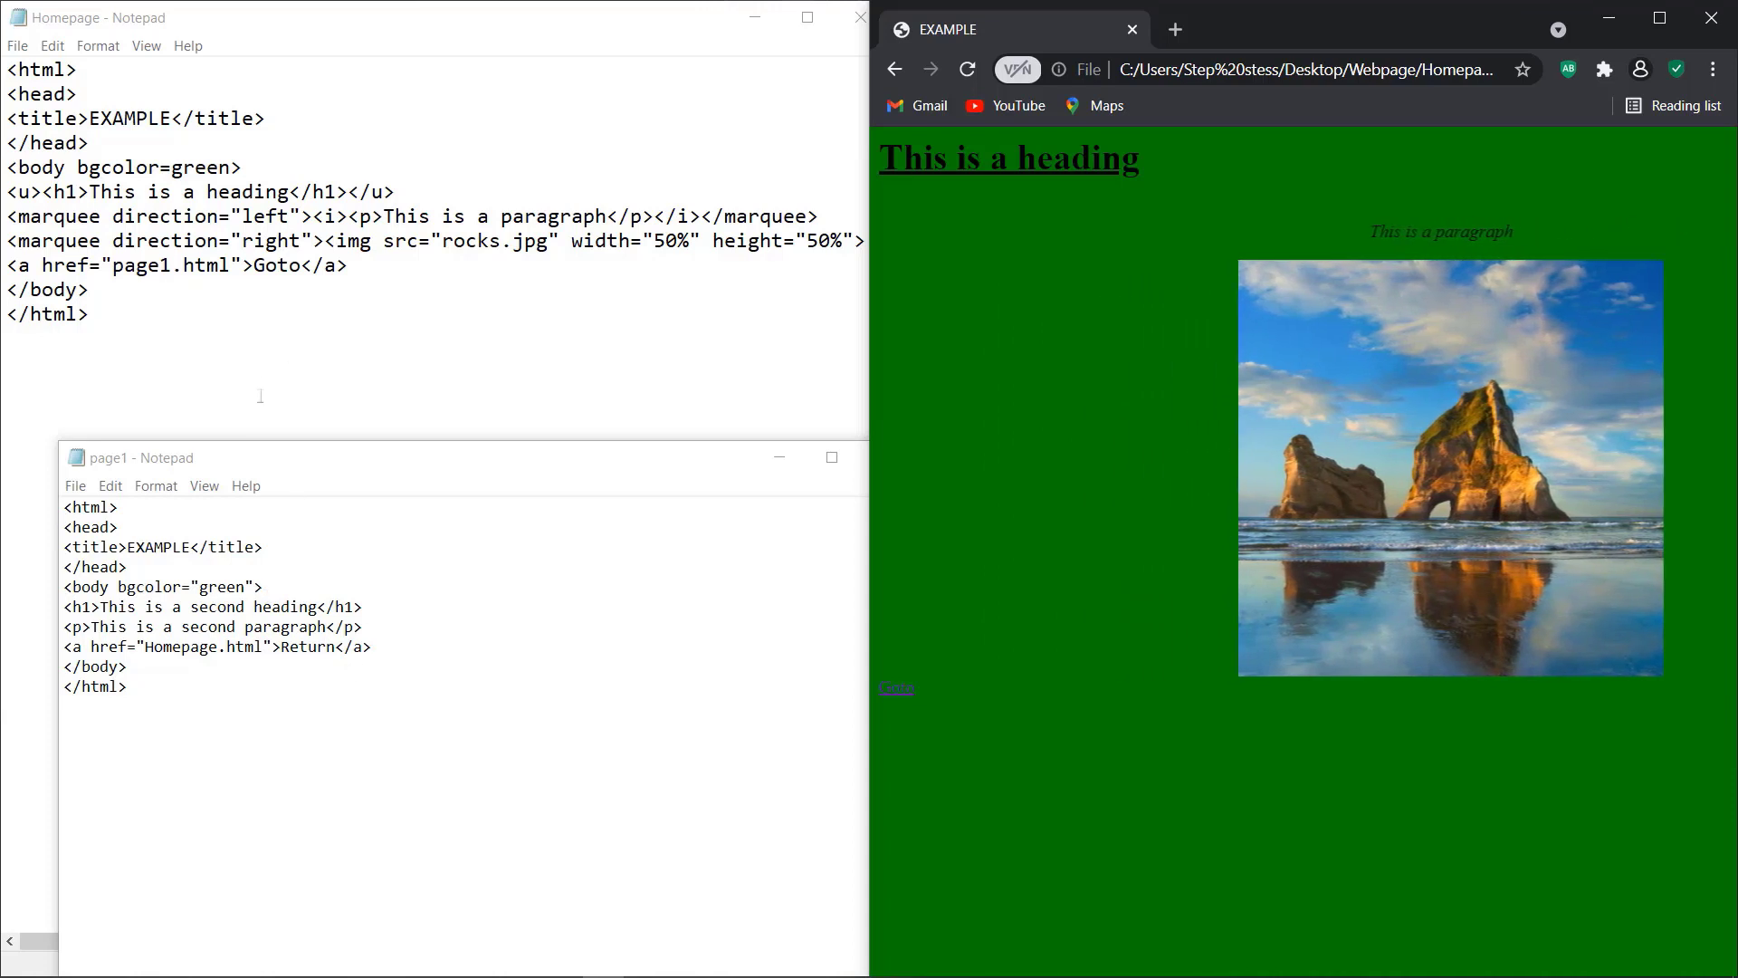
Change the homepage link text from Goto to Page1 in the Homepage Notepad file
click(99, 314)
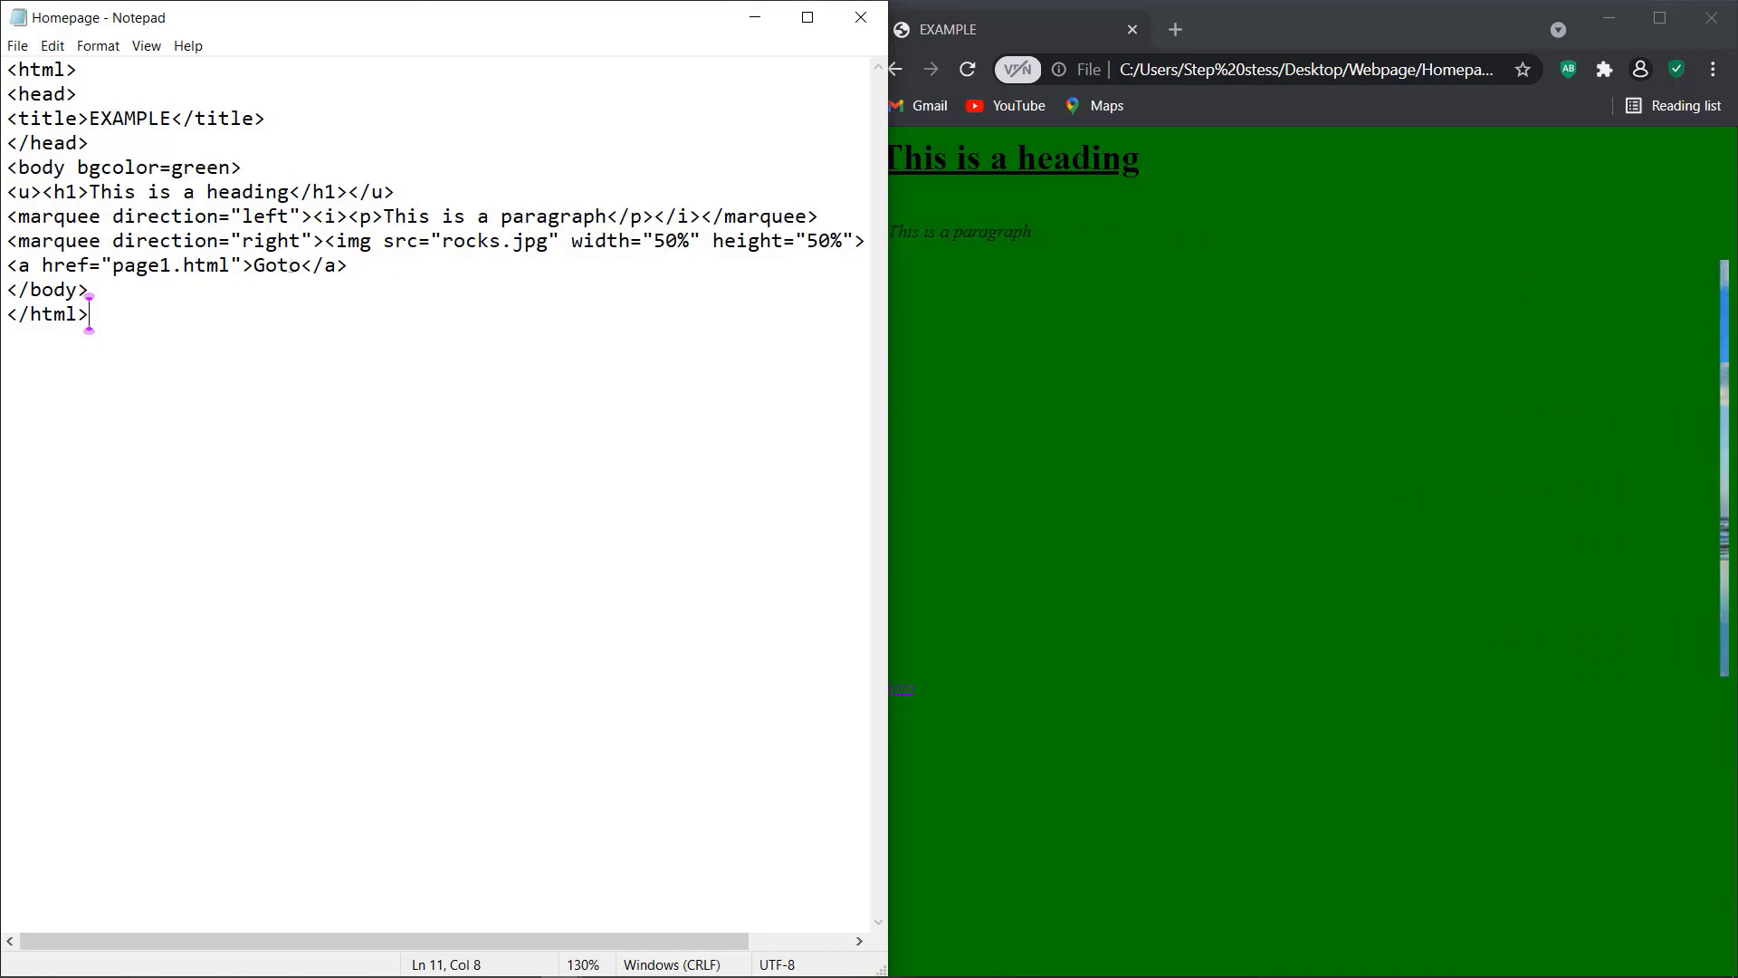
click(289, 264)
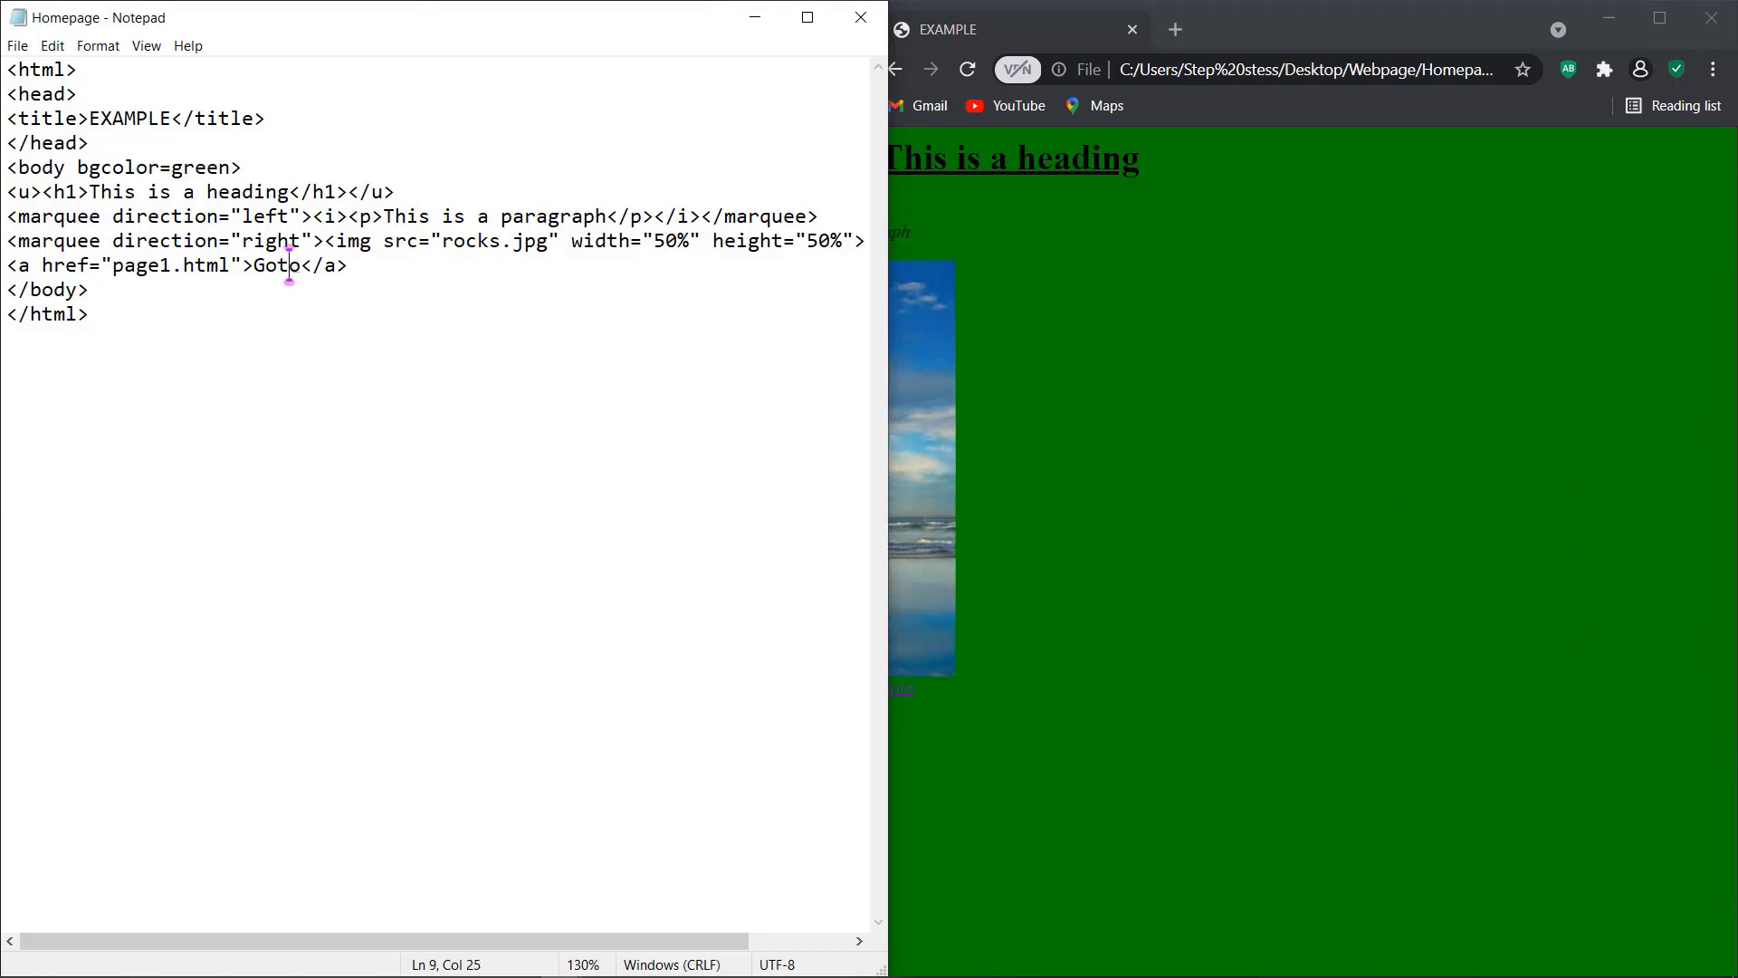
click(299, 265)
key(BackSpace)
key(BackSpace)
key(BackSpace)
key(BackSpace)
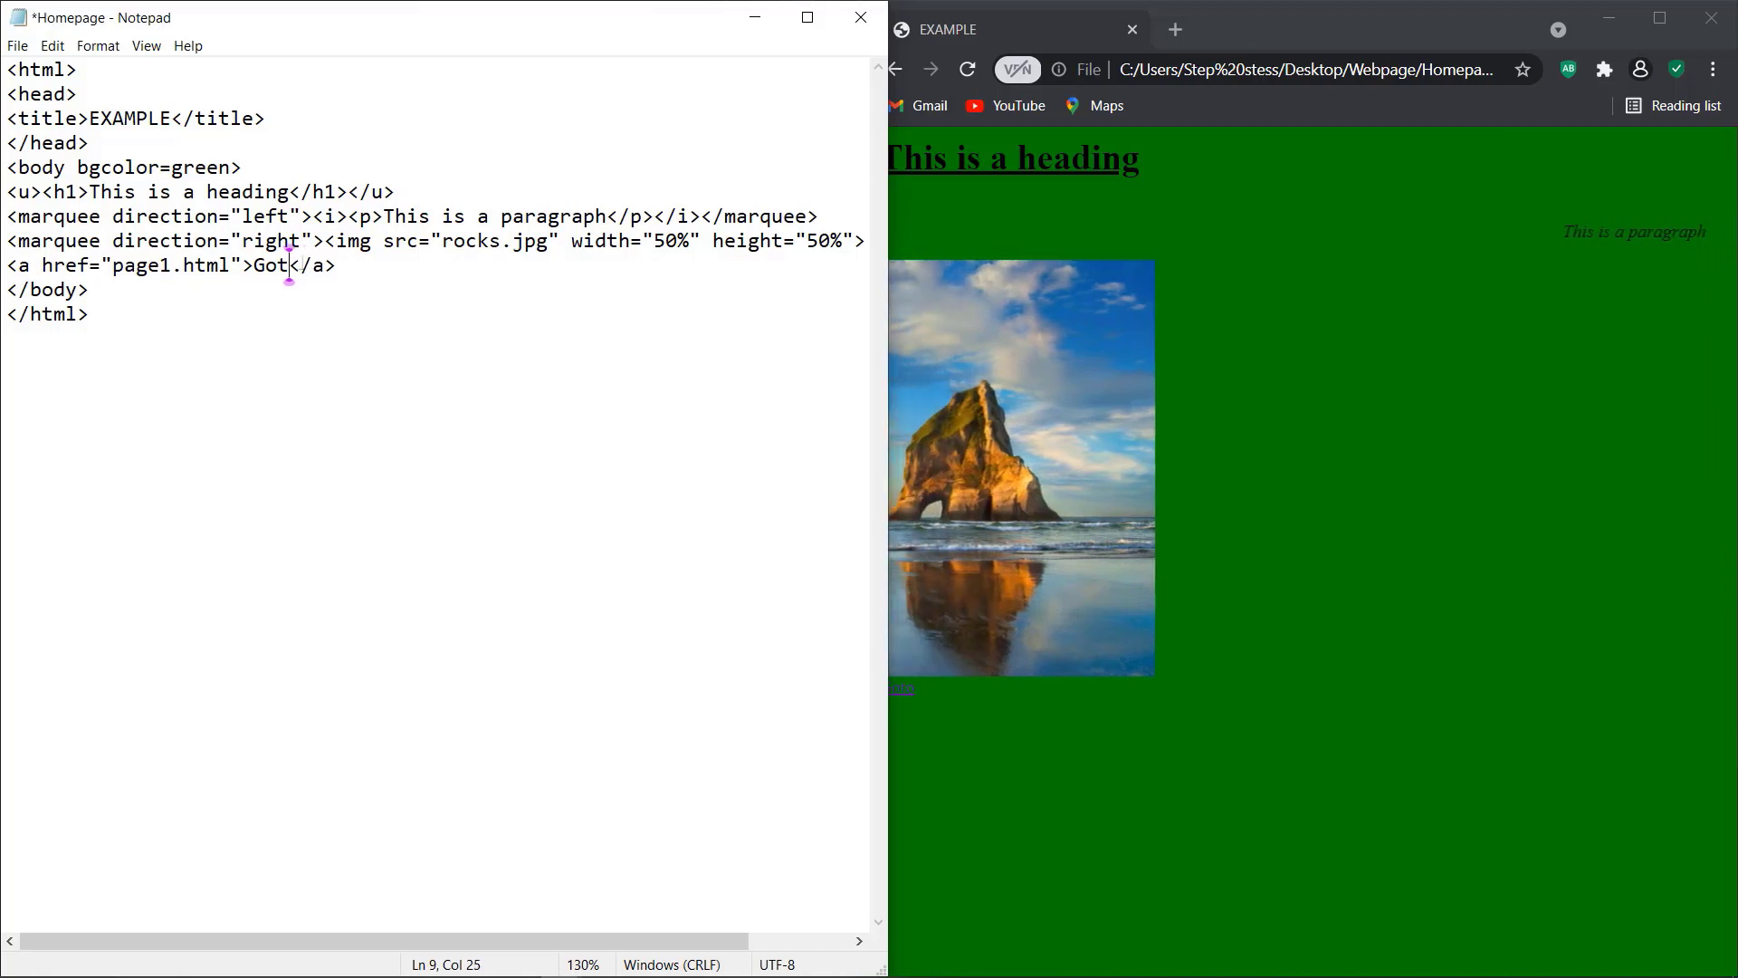
text(Page)
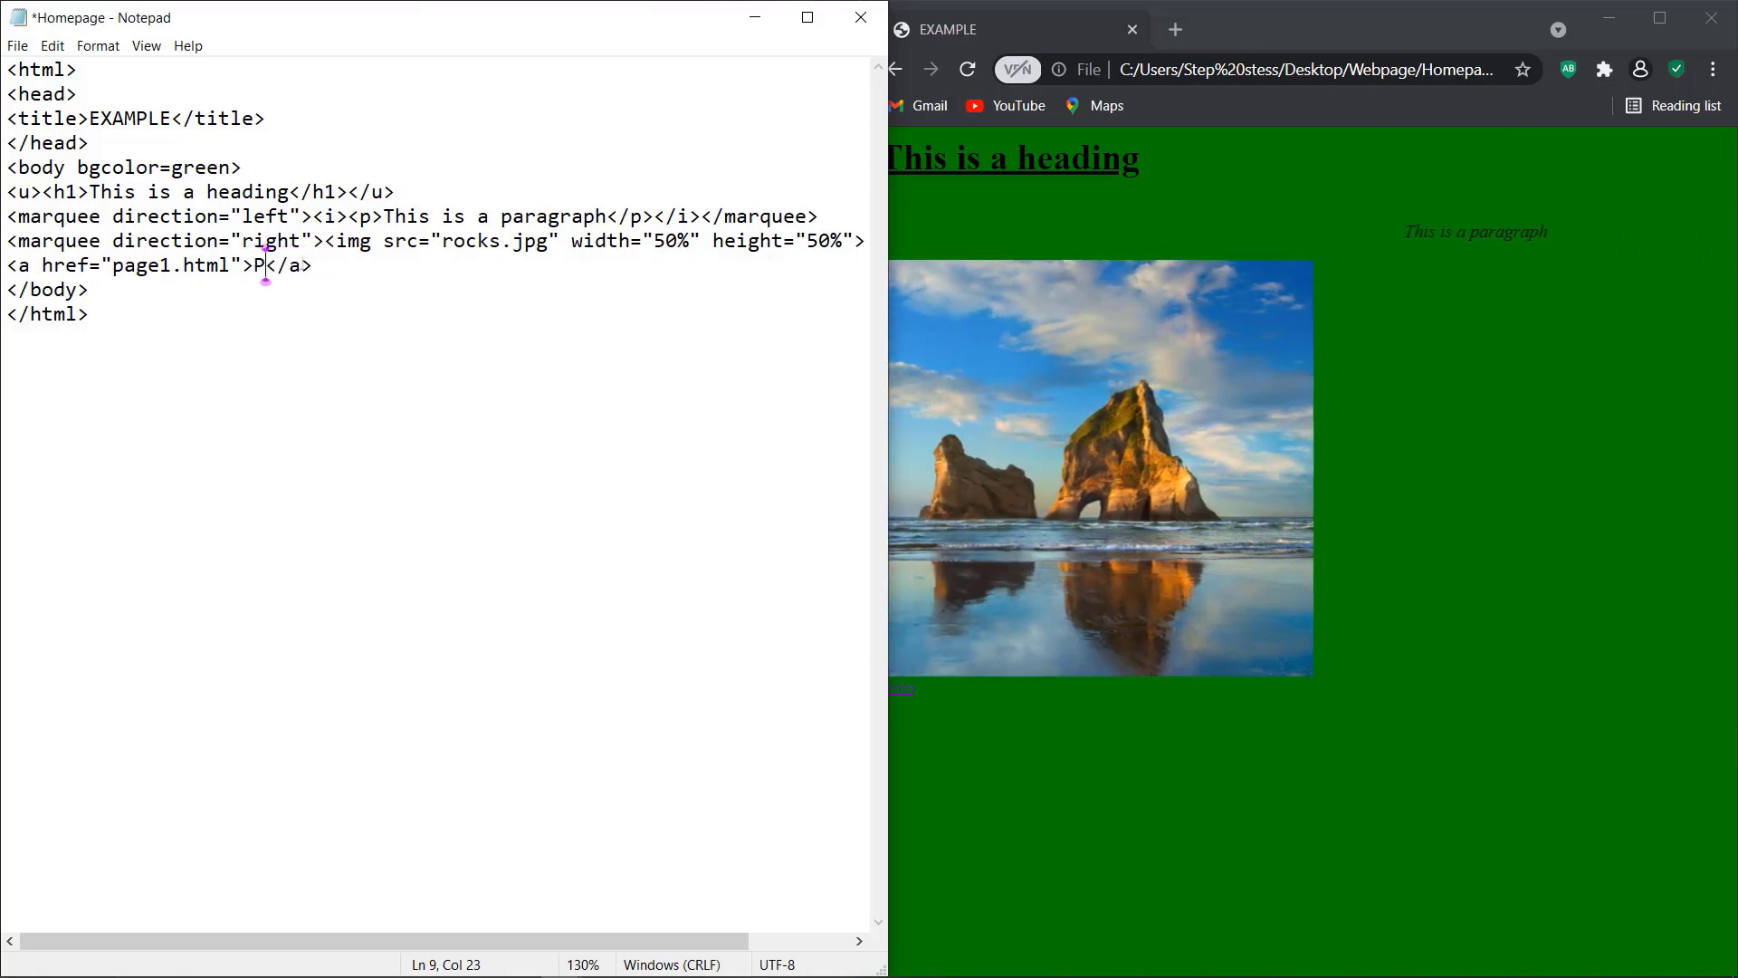
text(`)
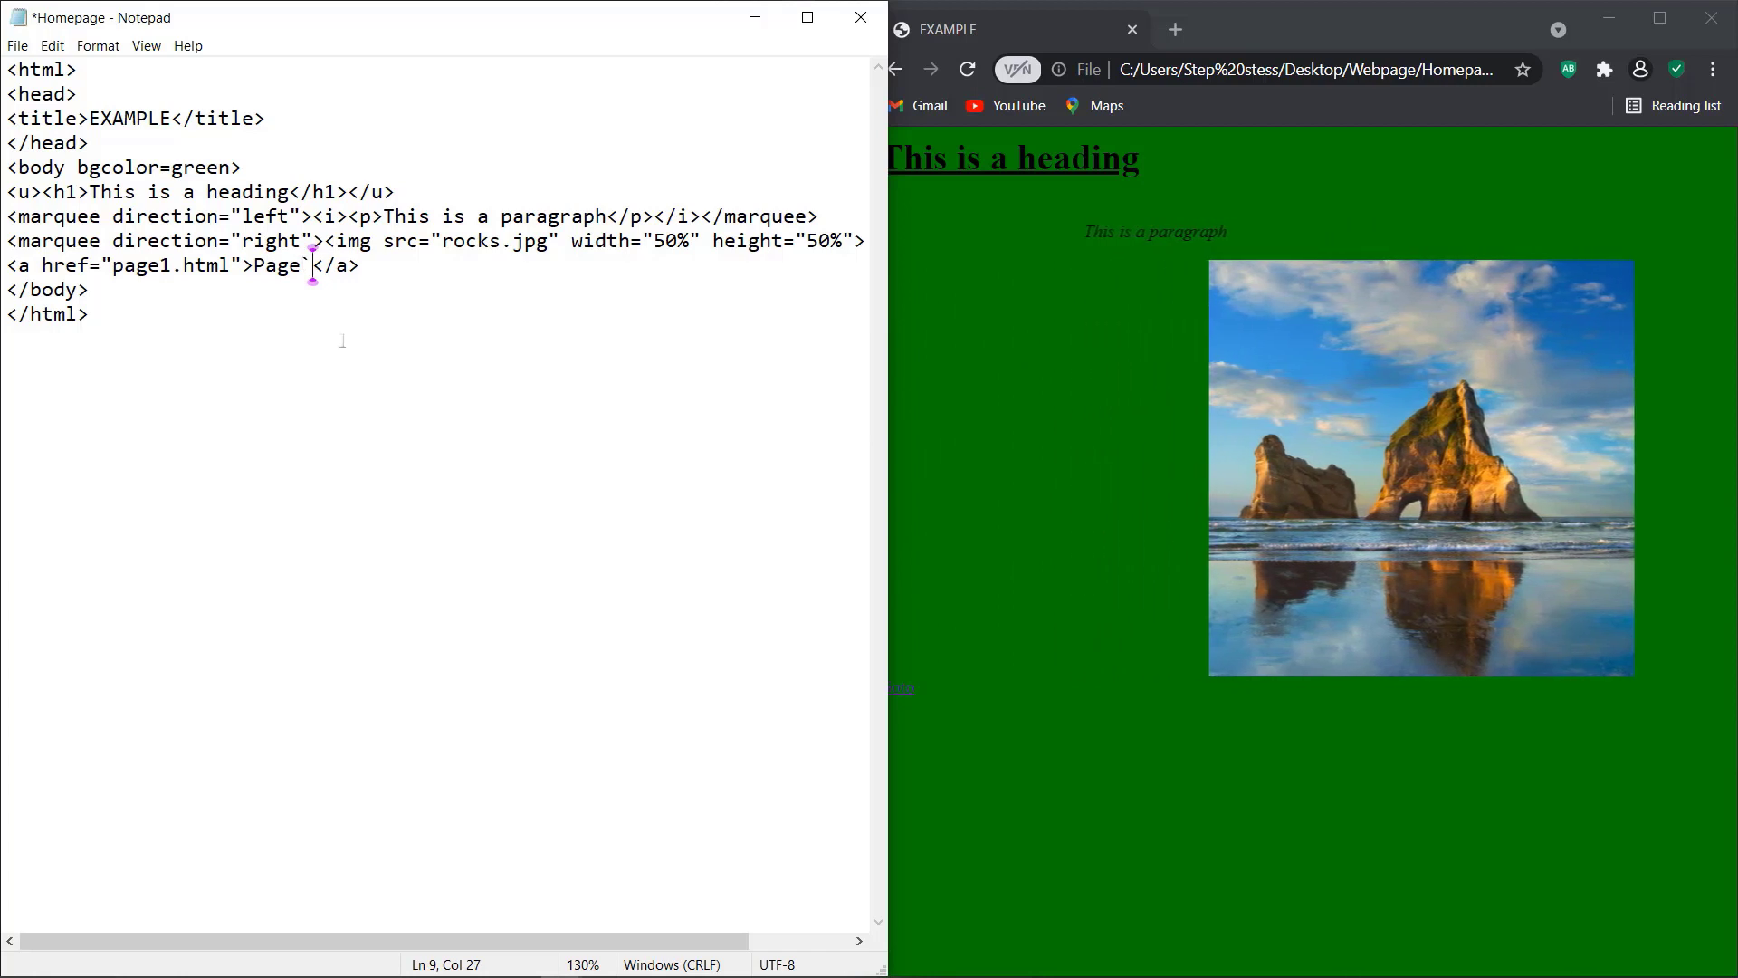
key(BackSpace)
text(1)
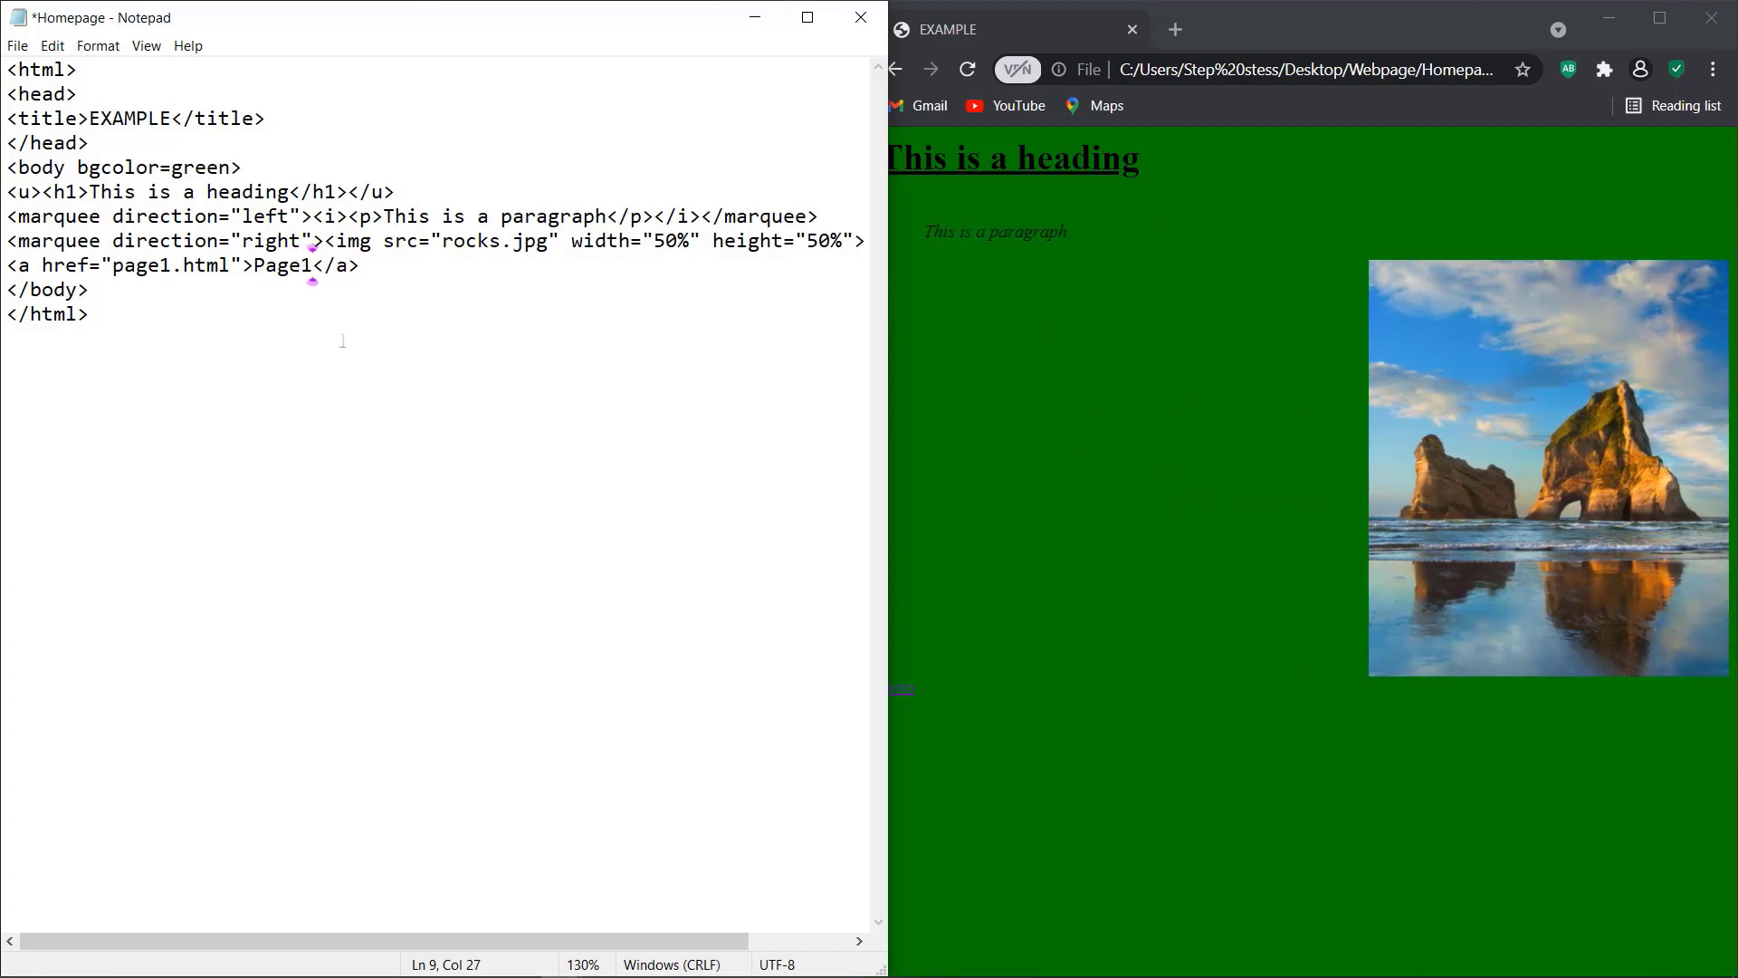
Add a second link, <a href="page2.html">Page2</a>, on a new line below the Page1 link
drag(370, 271, 371, 242)
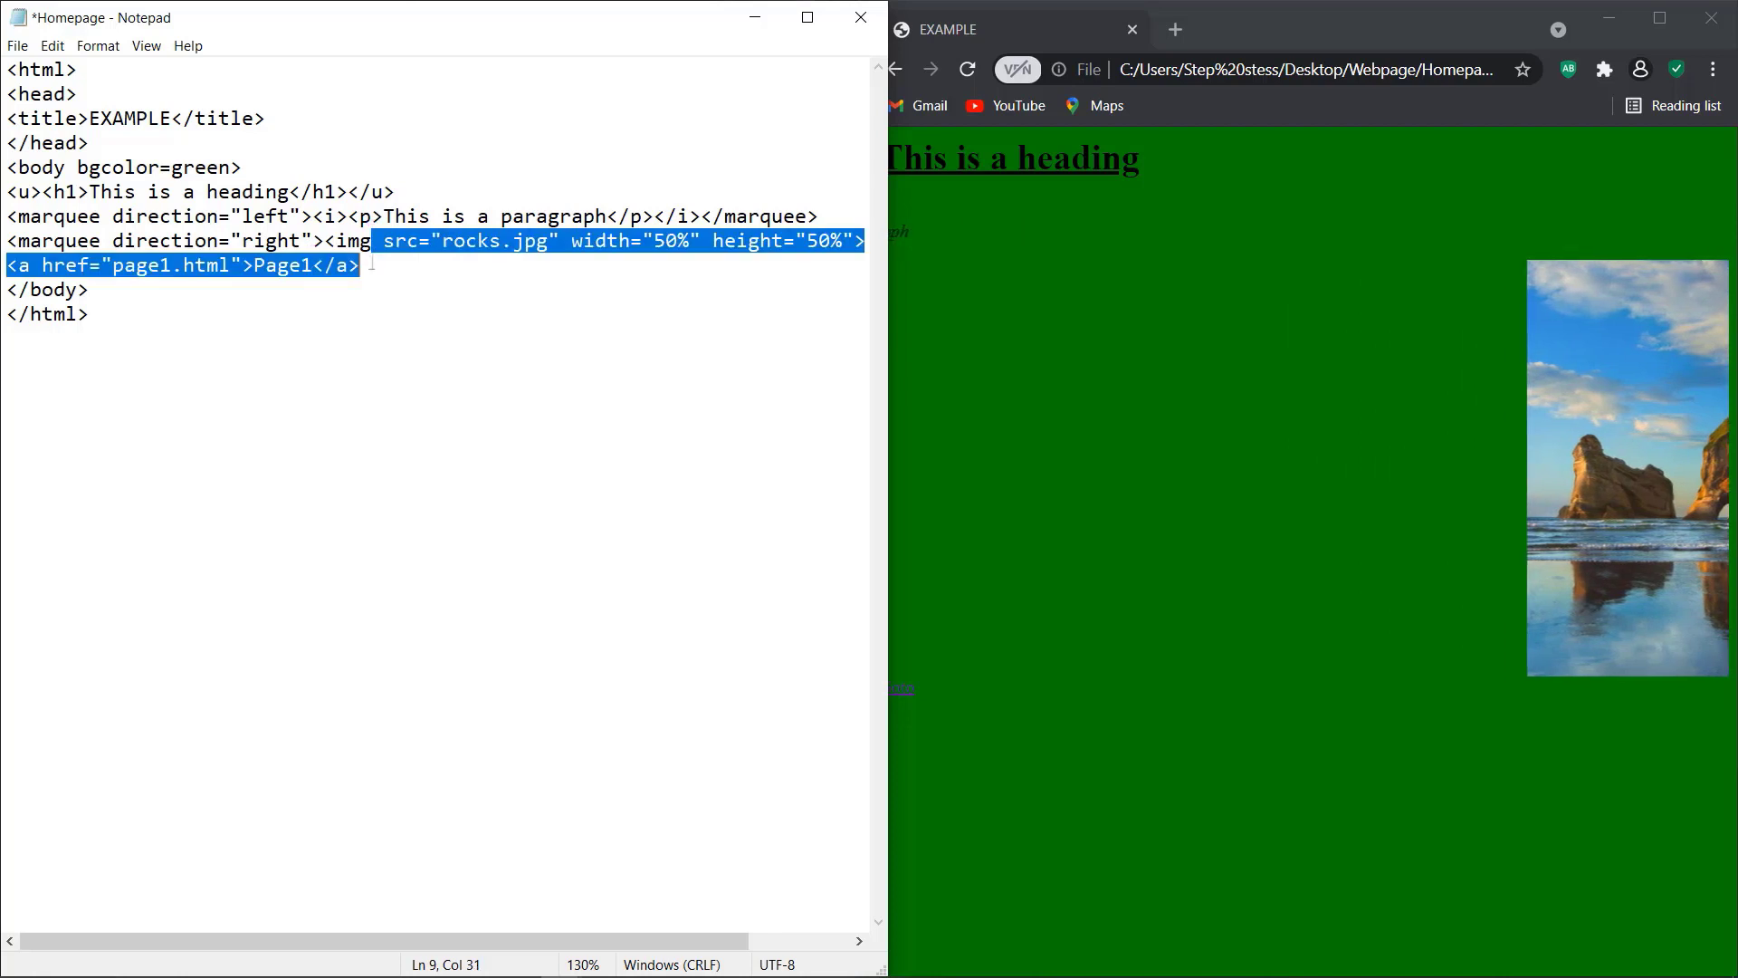
click(362, 268)
key(Return)
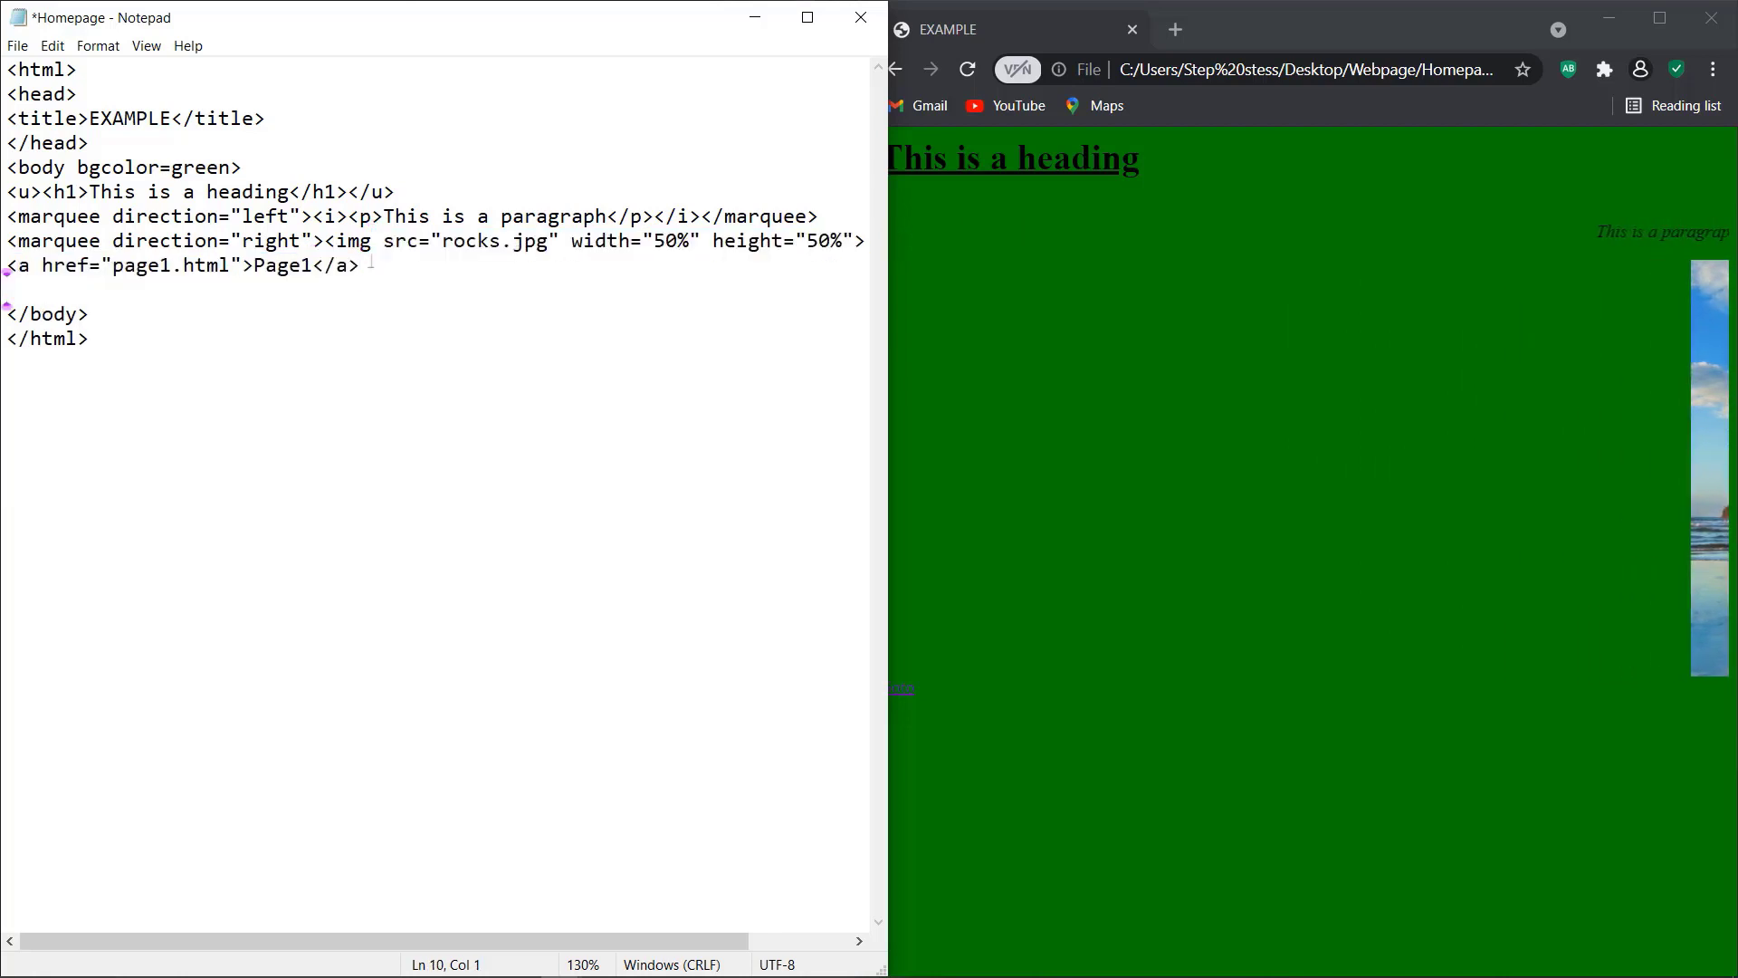
text(<a h)
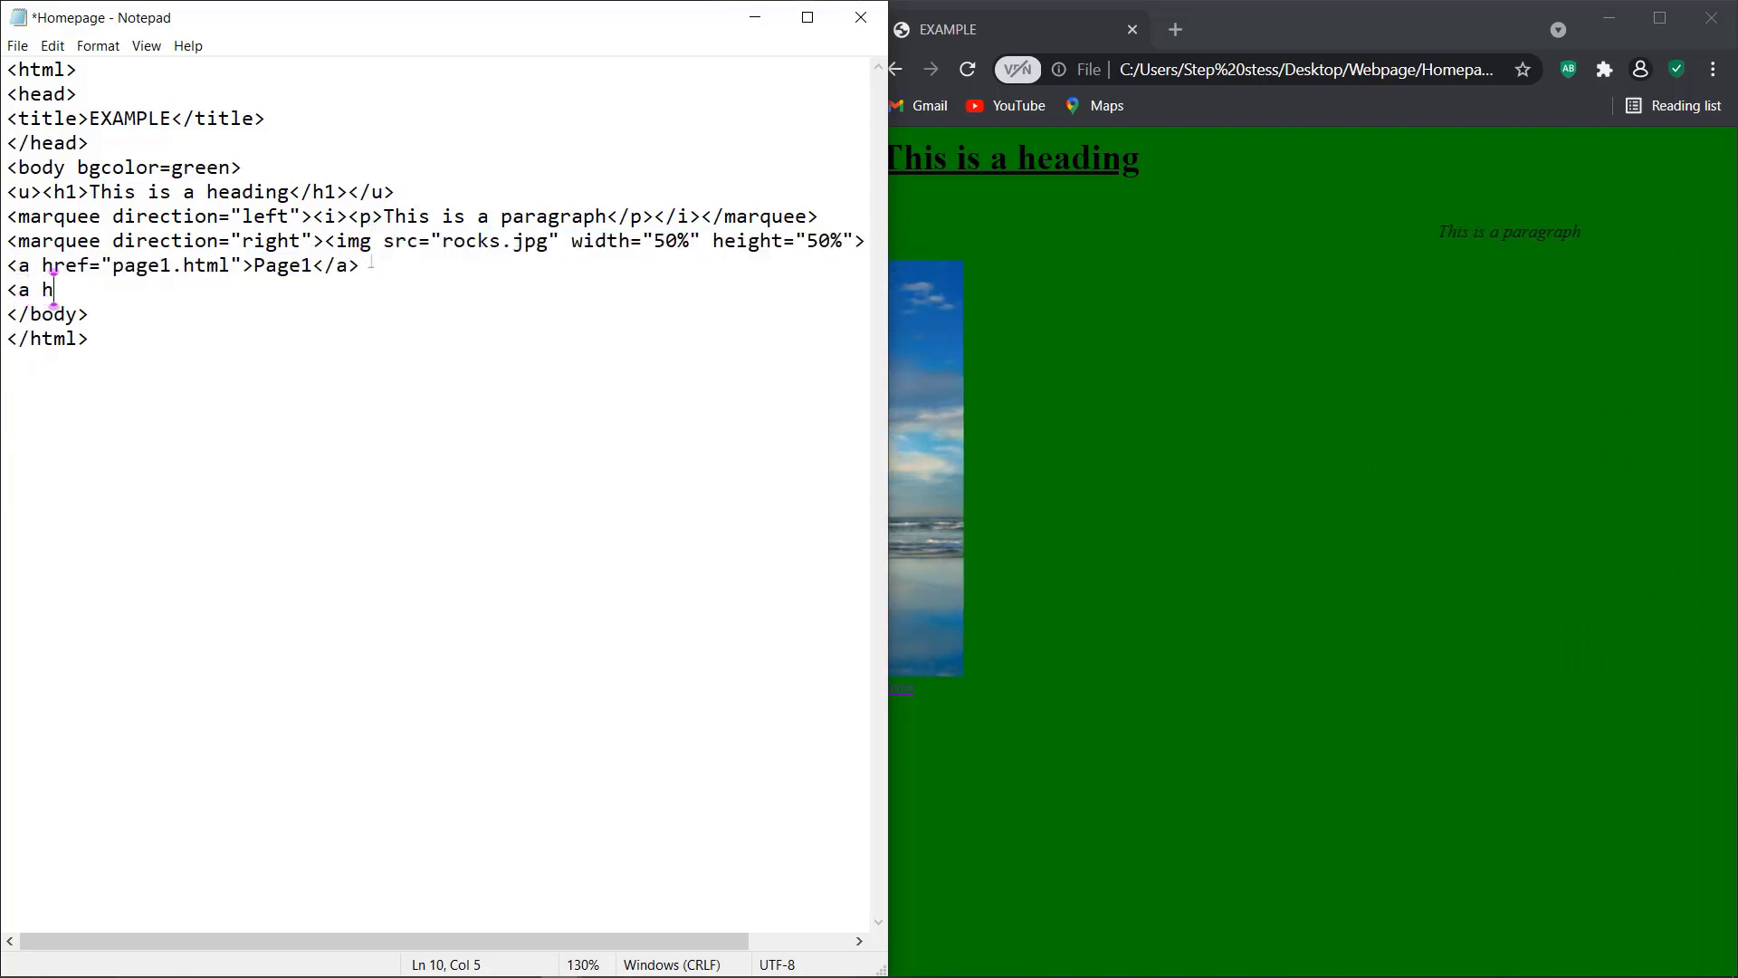
text(ref=)
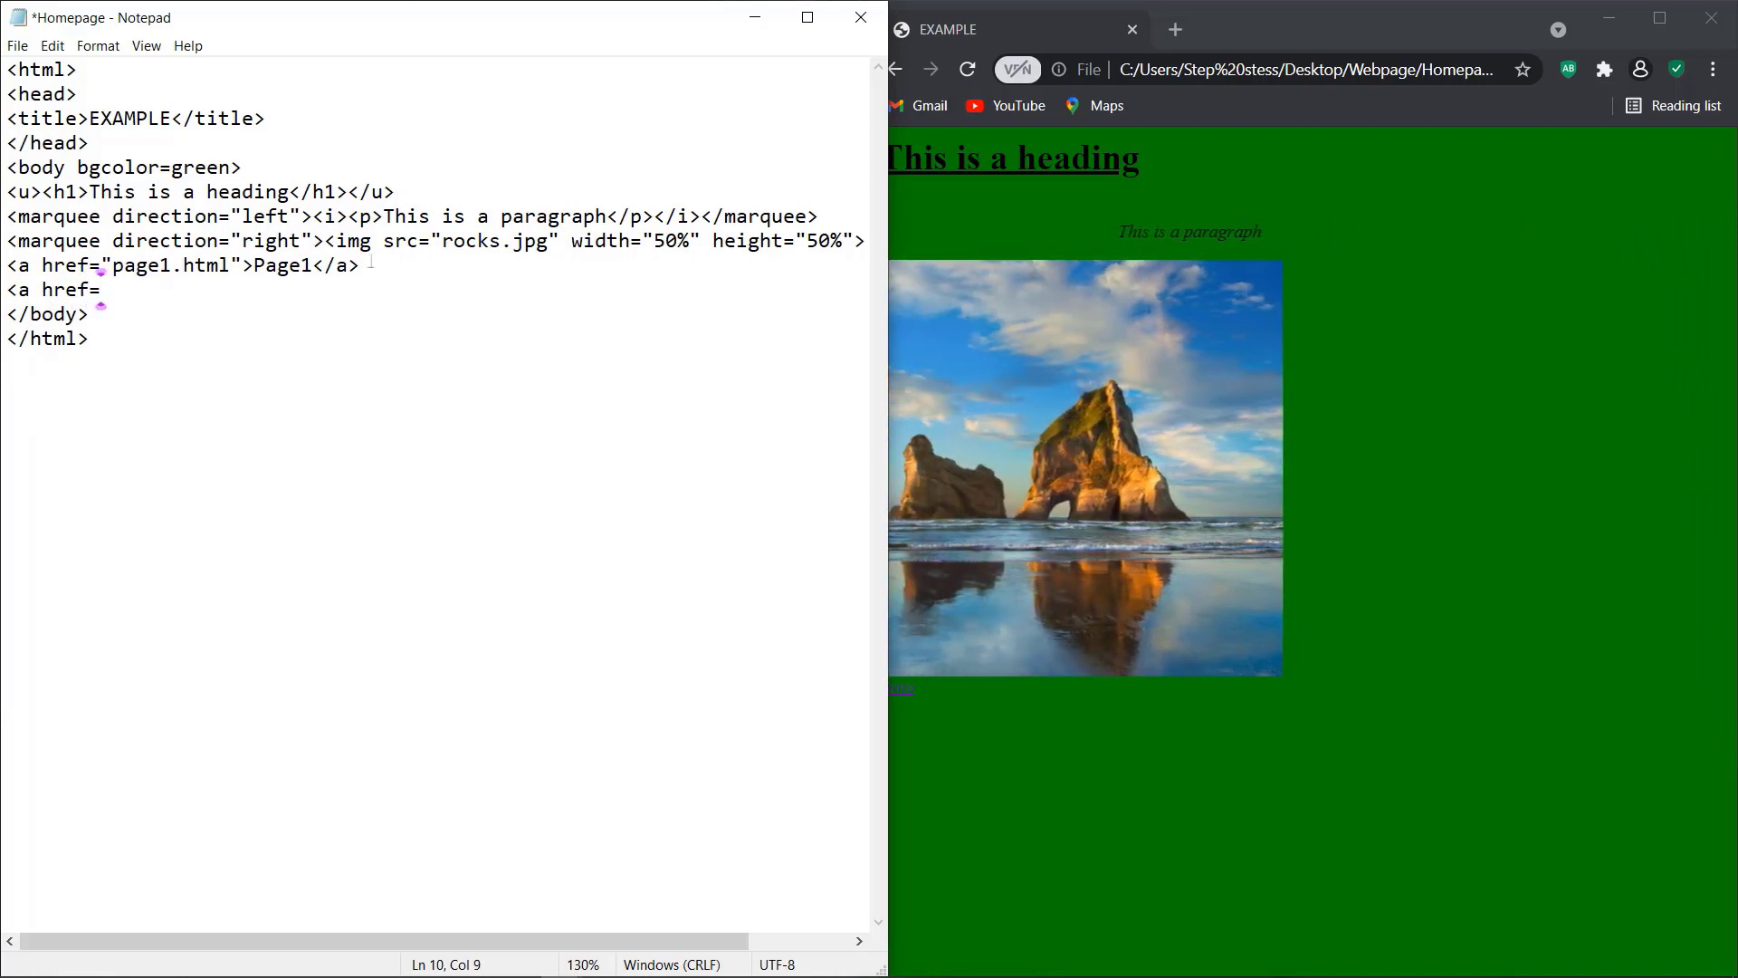
text("")
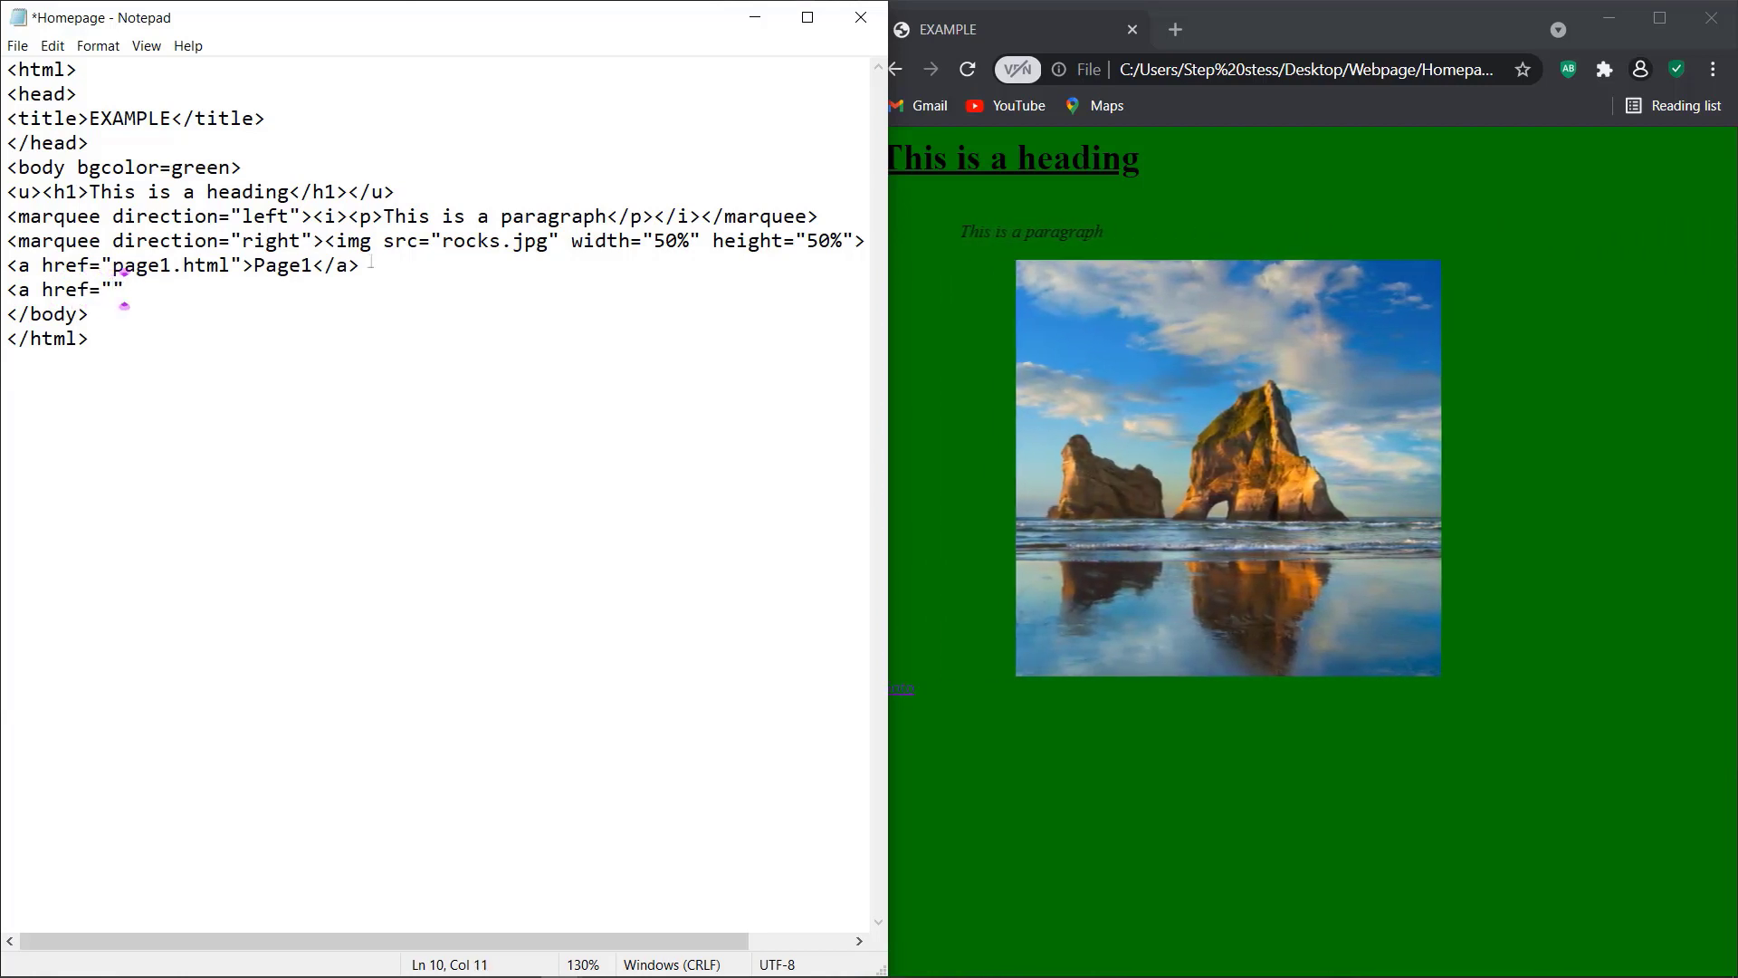
key(Left)
text(page2)
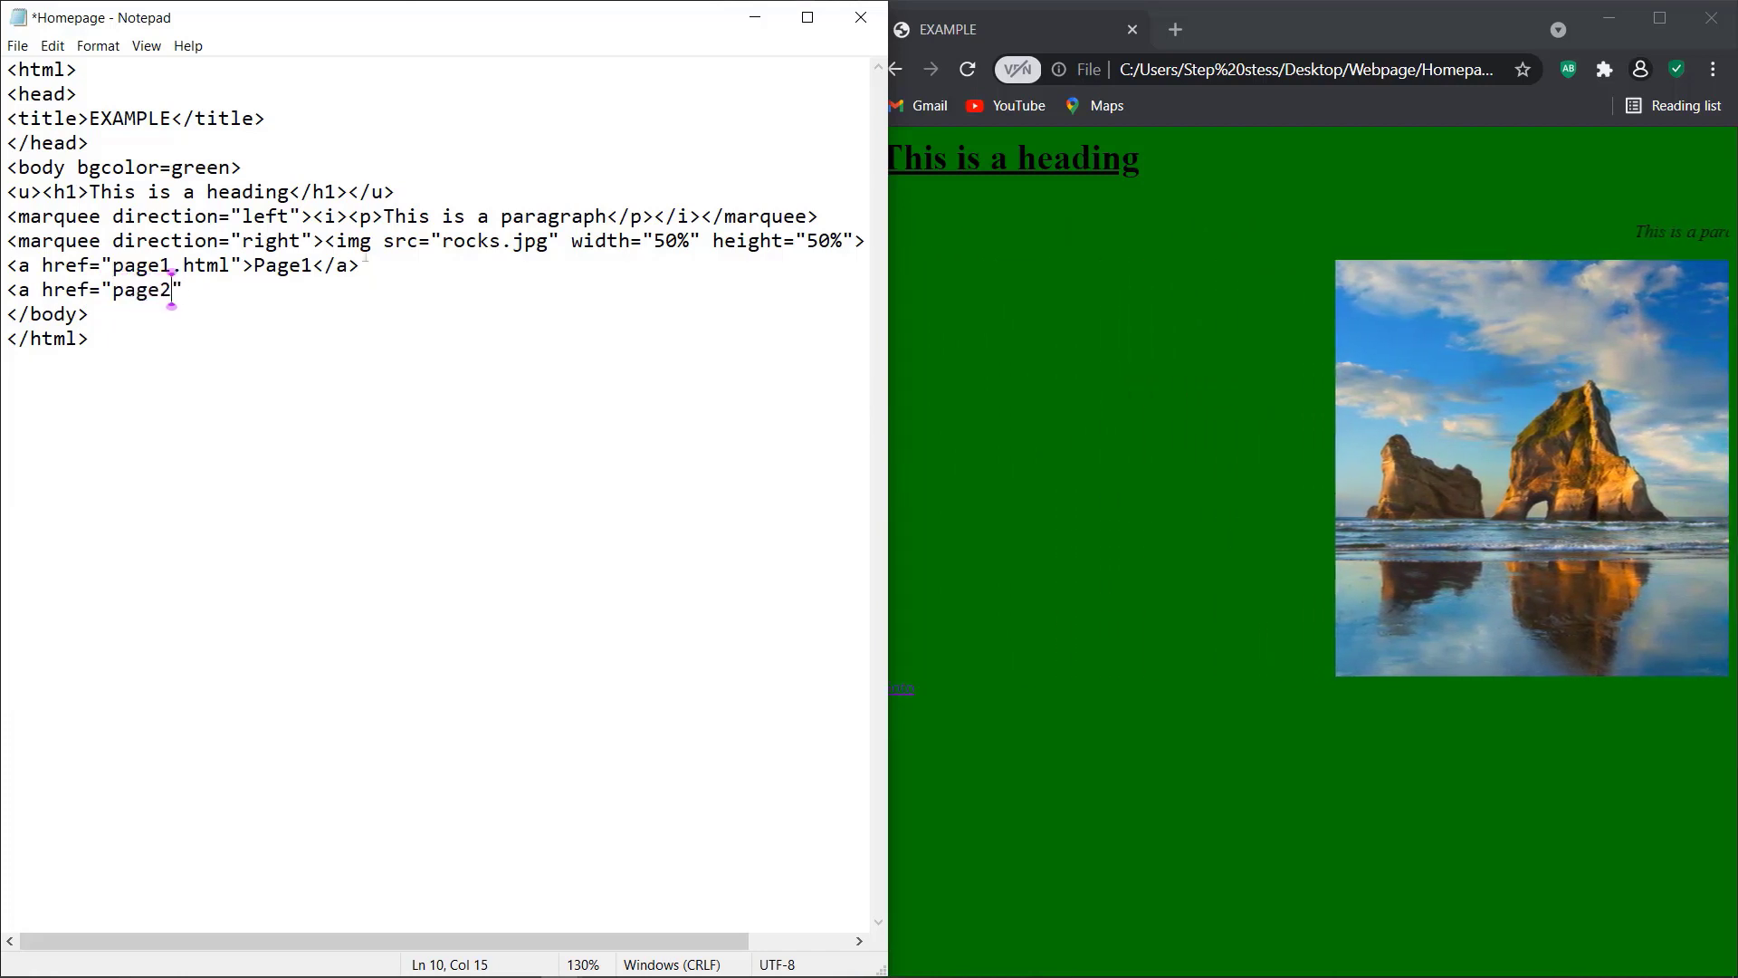
text(.html)
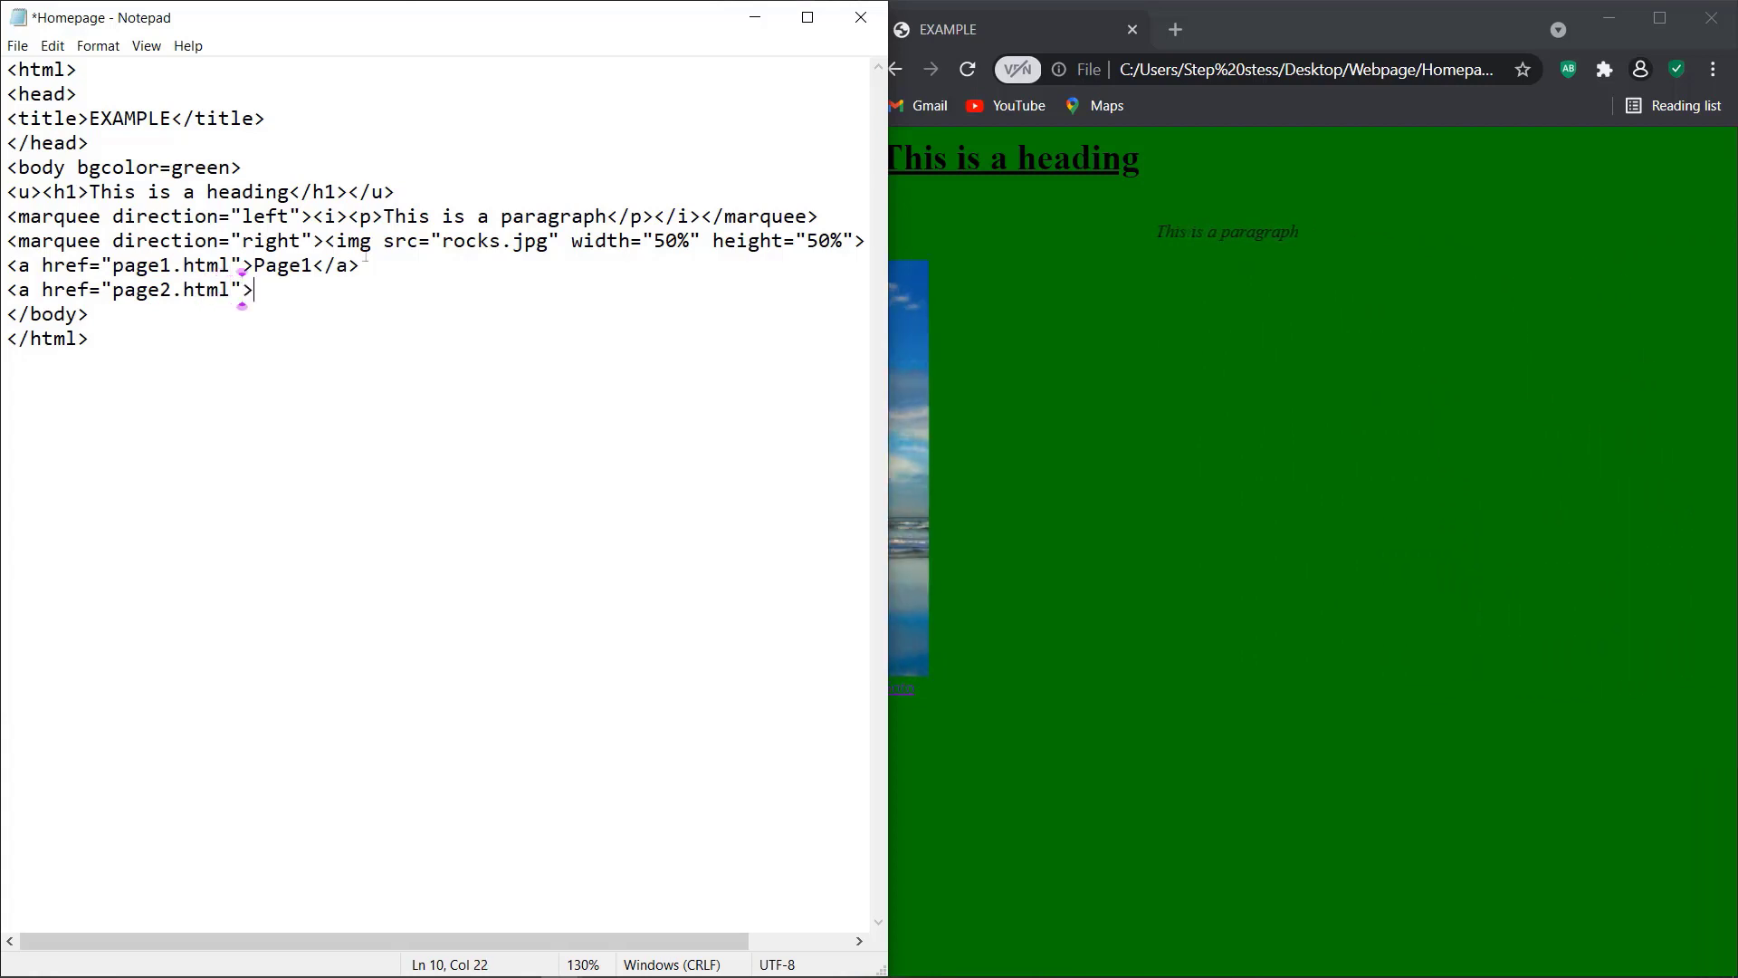
text(">Page2)
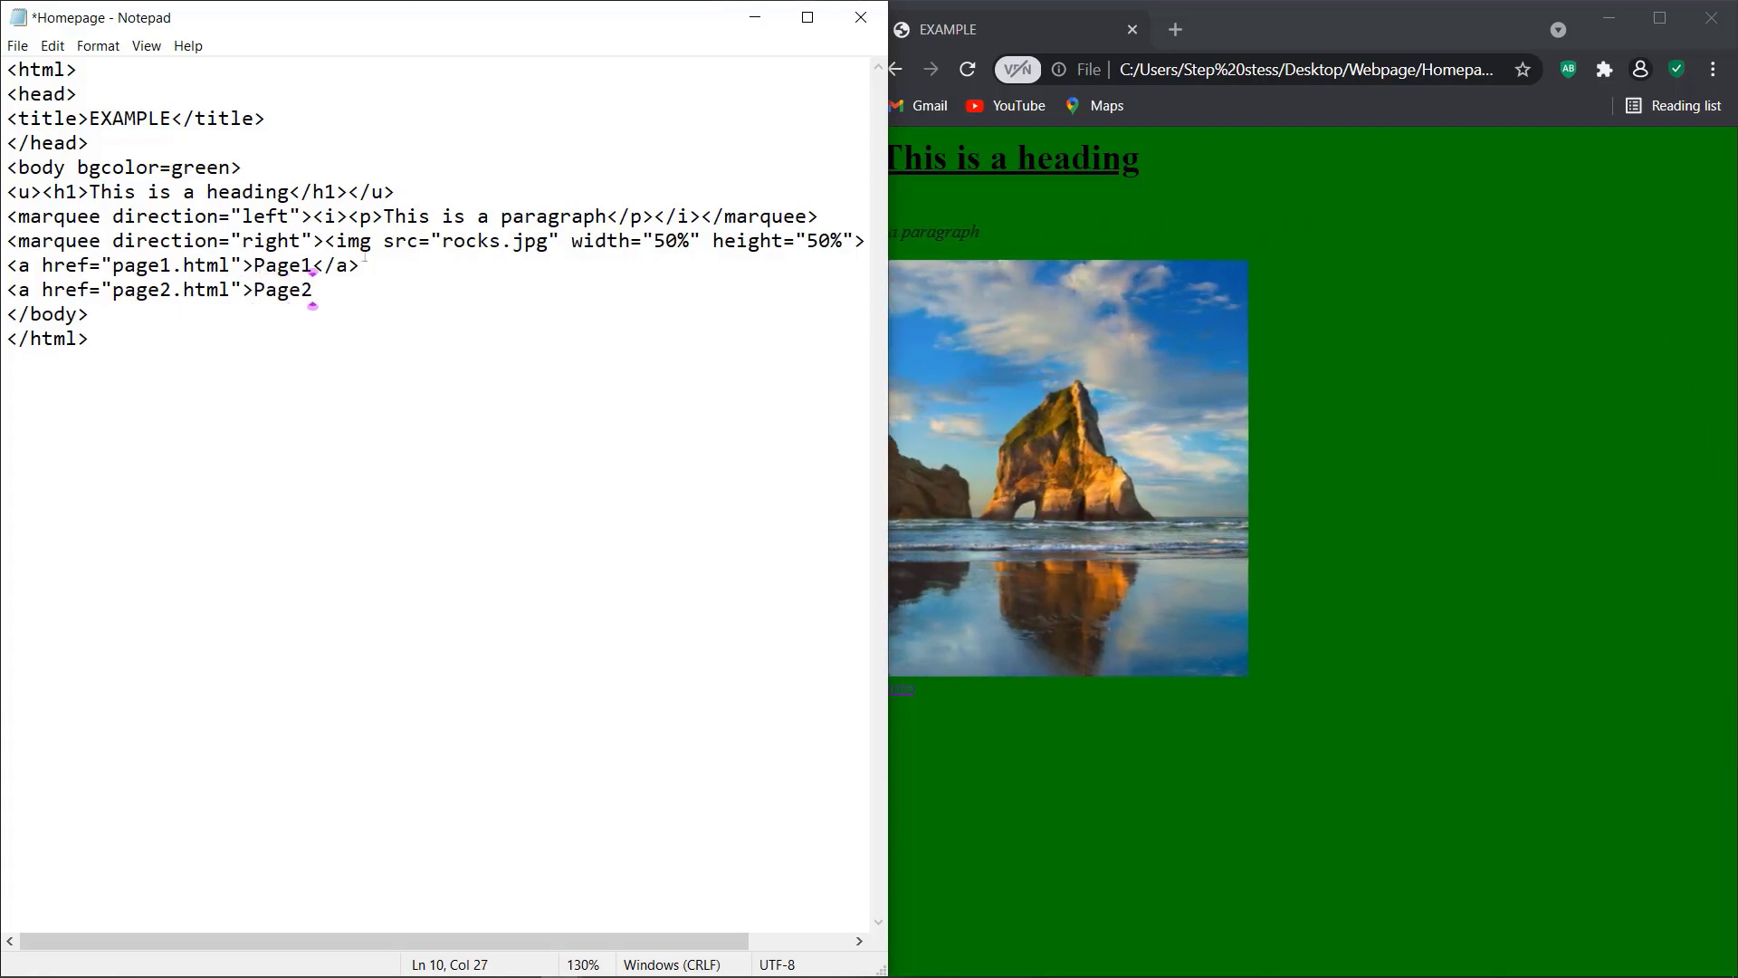
text(</a>)
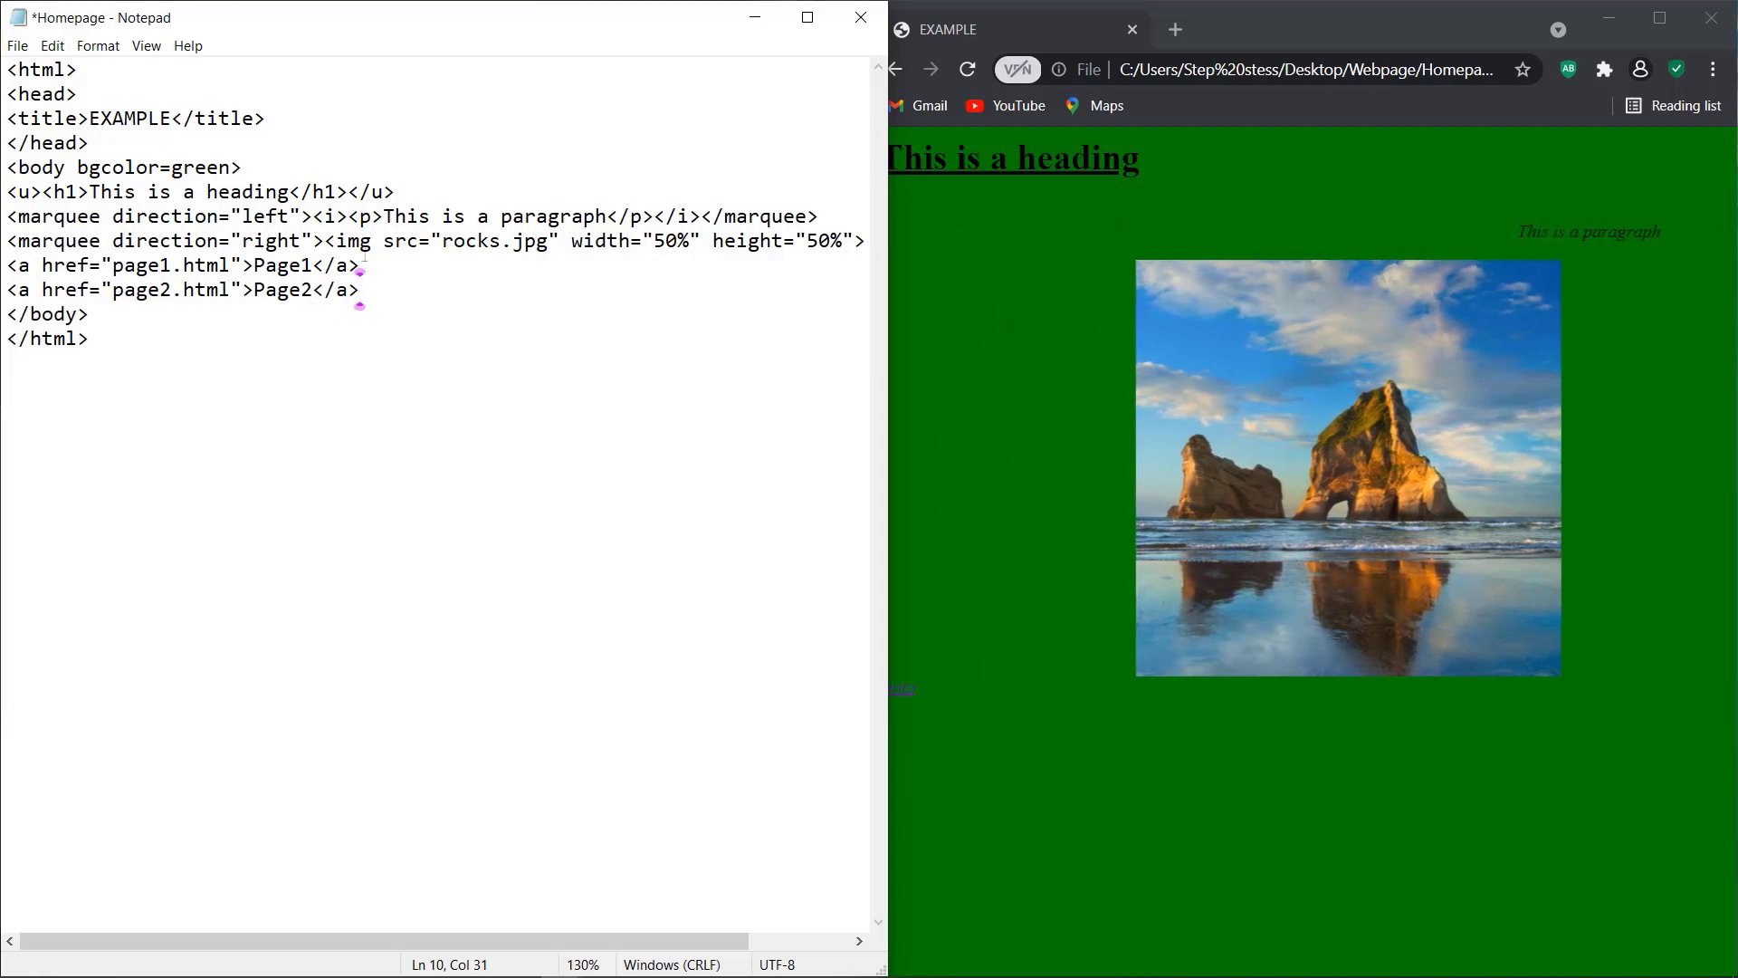
Save the Homepage file and reload the homepage in Chrome
key(ctrl+s)
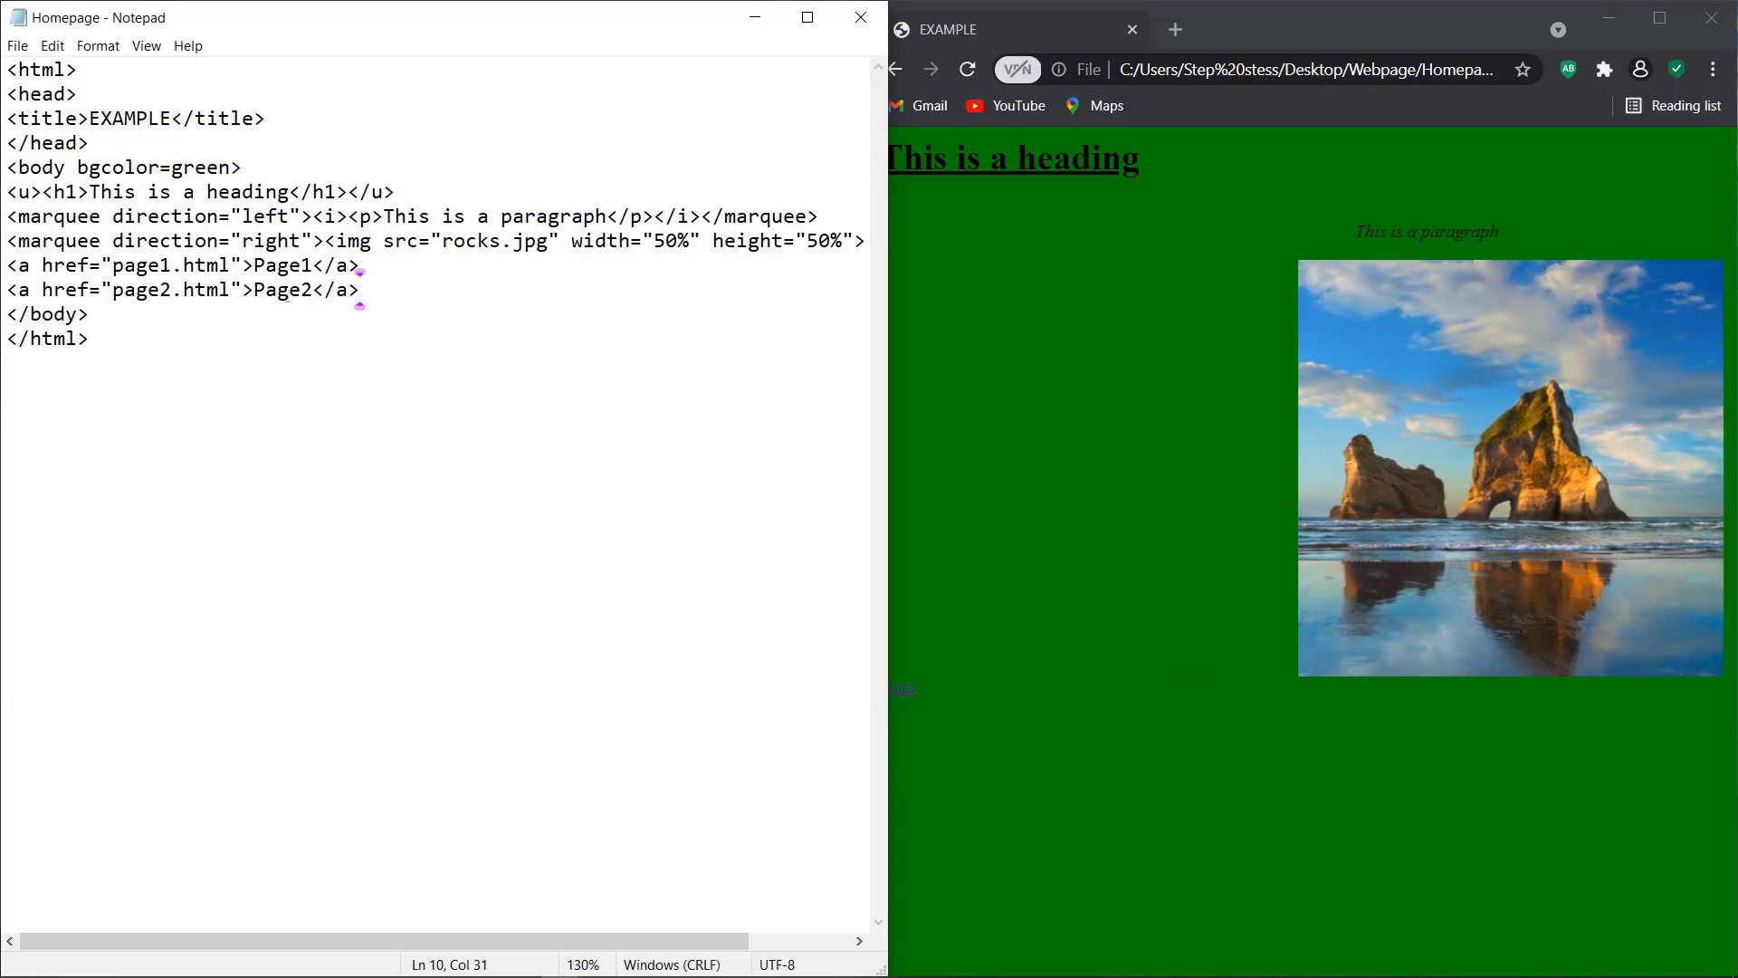
click(983, 470)
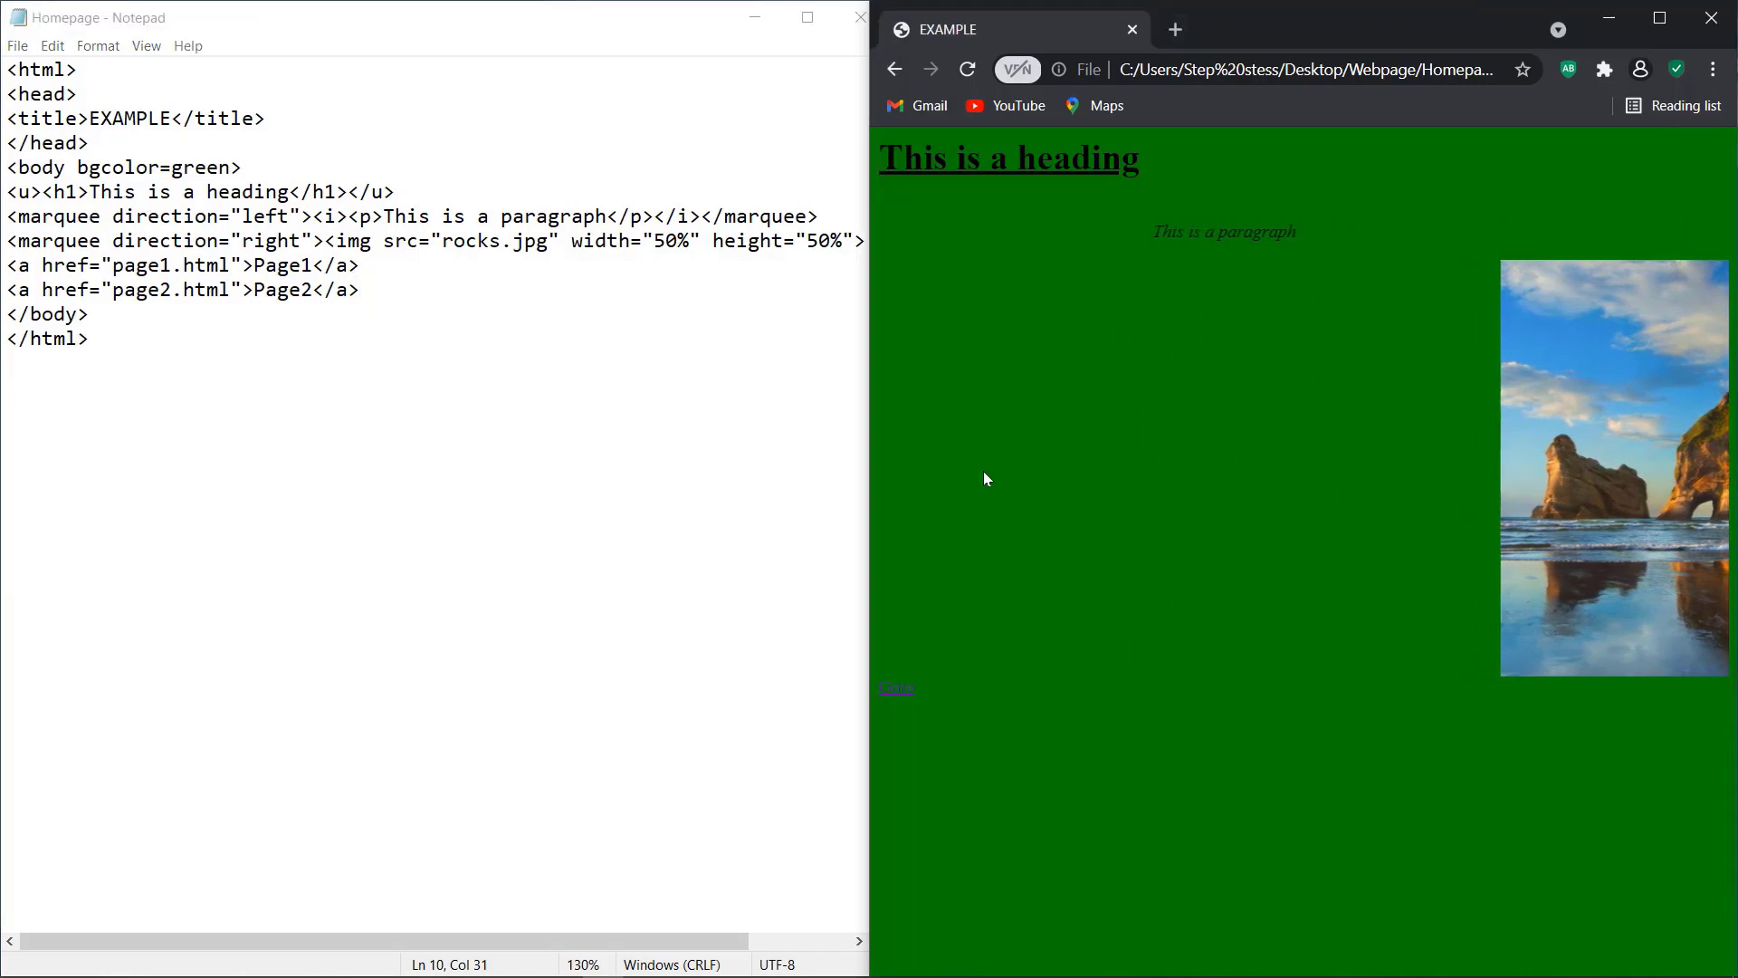
click(970, 70)
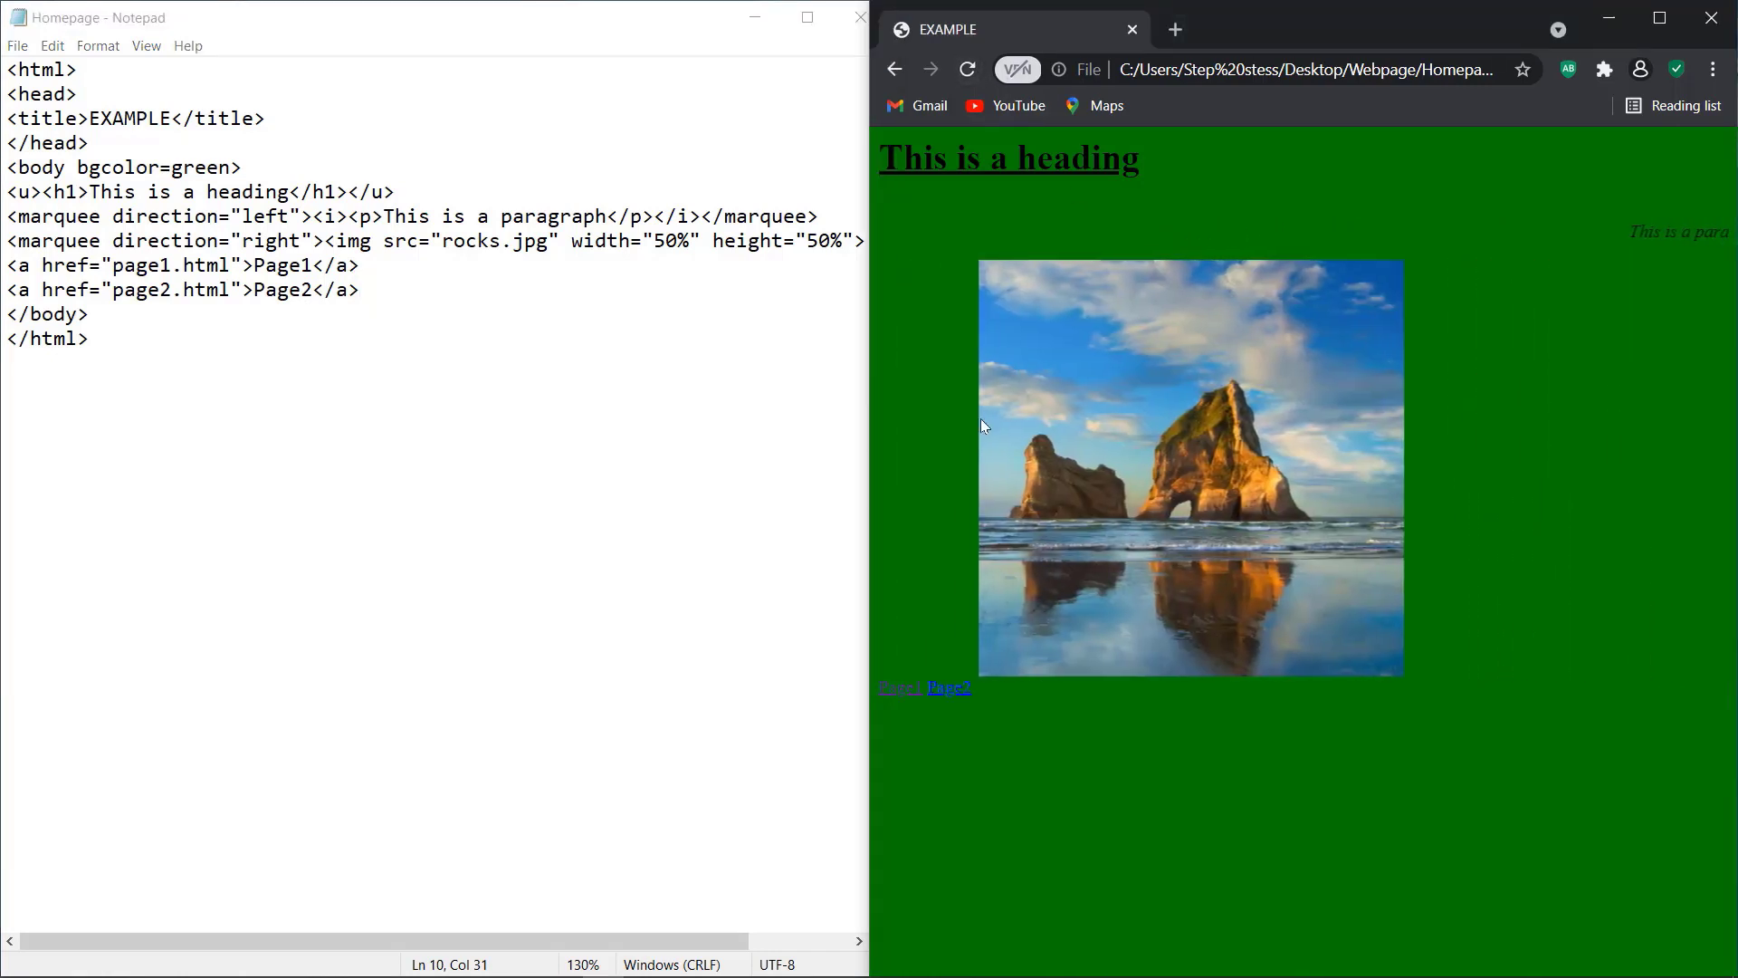
Test the Page2 link on the homepage in Chrome and go back to the homepage
click(943, 690)
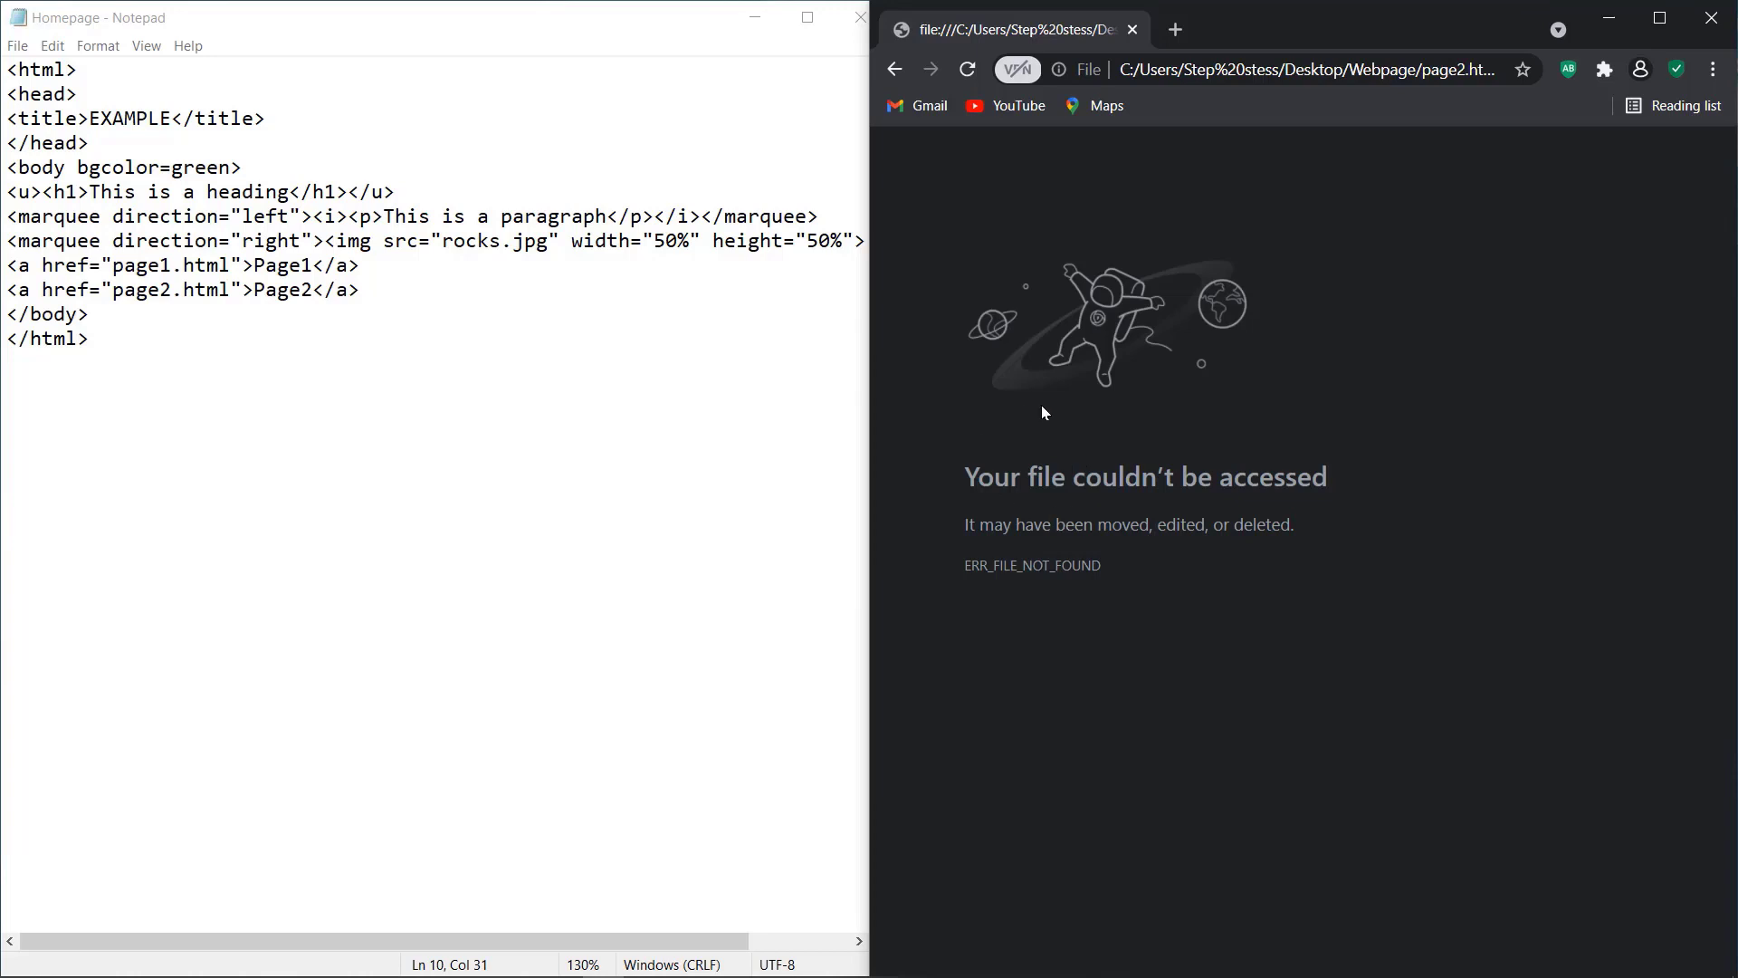
click(896, 69)
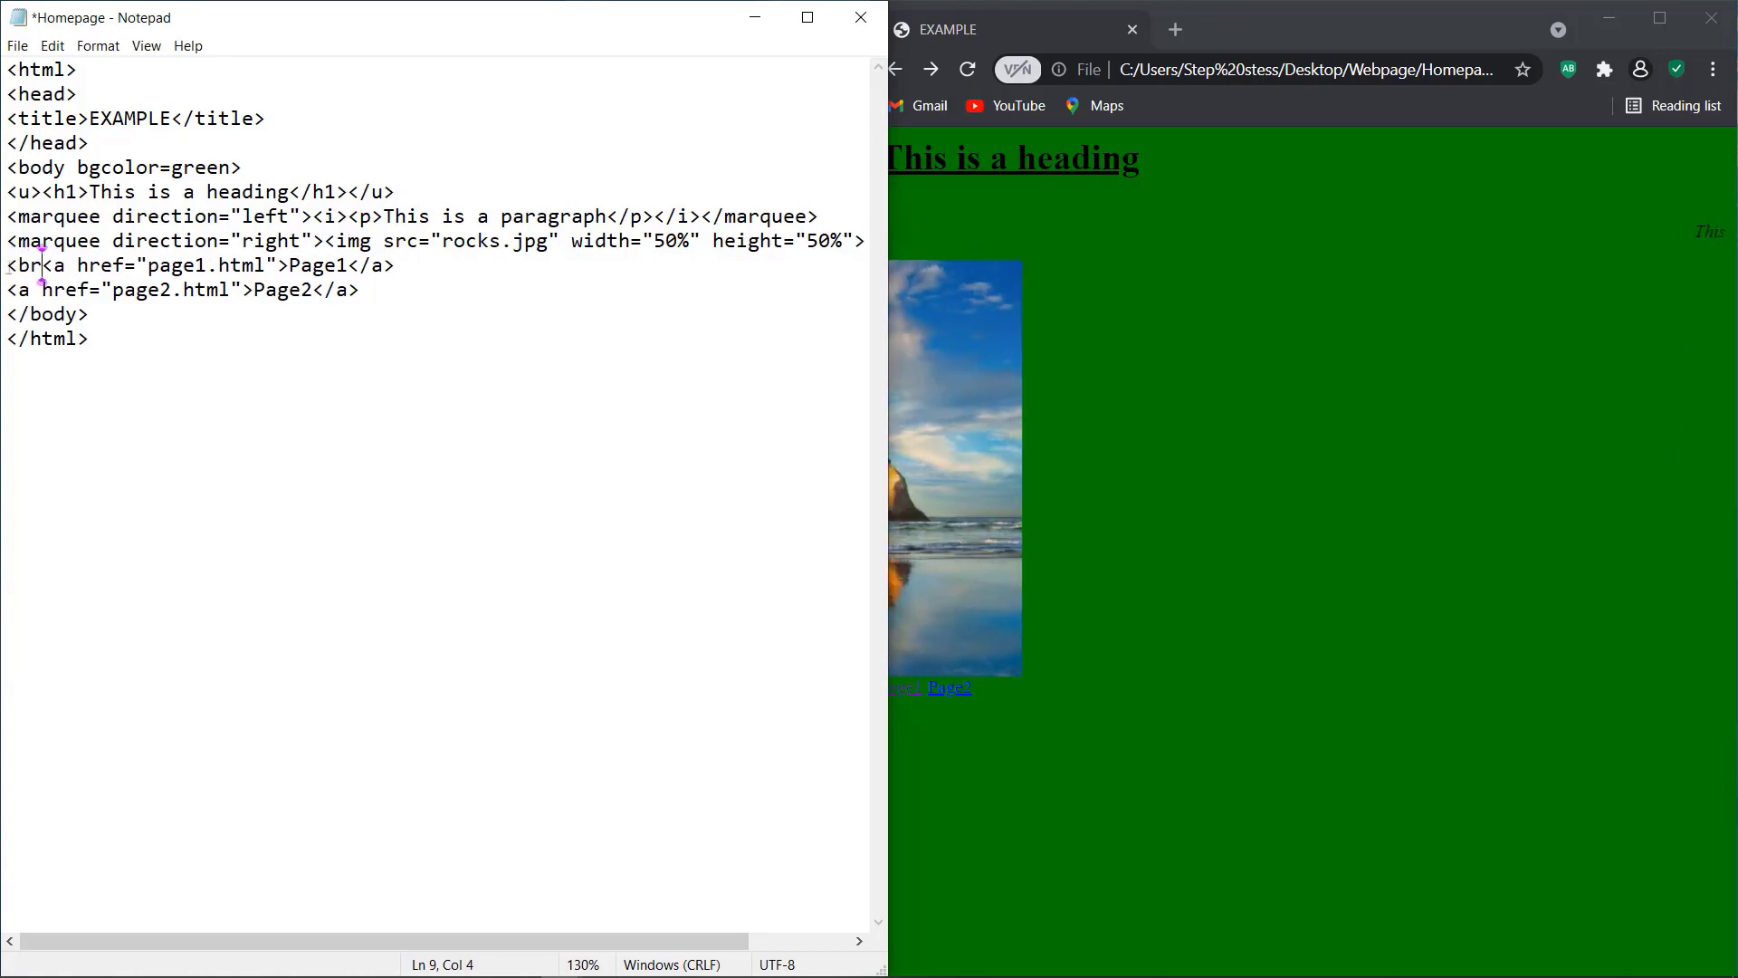
Insert a <br> tag before the Page1 link in the Homepage file, save it and reload the homepage in Chrome
key(ctrl+s)
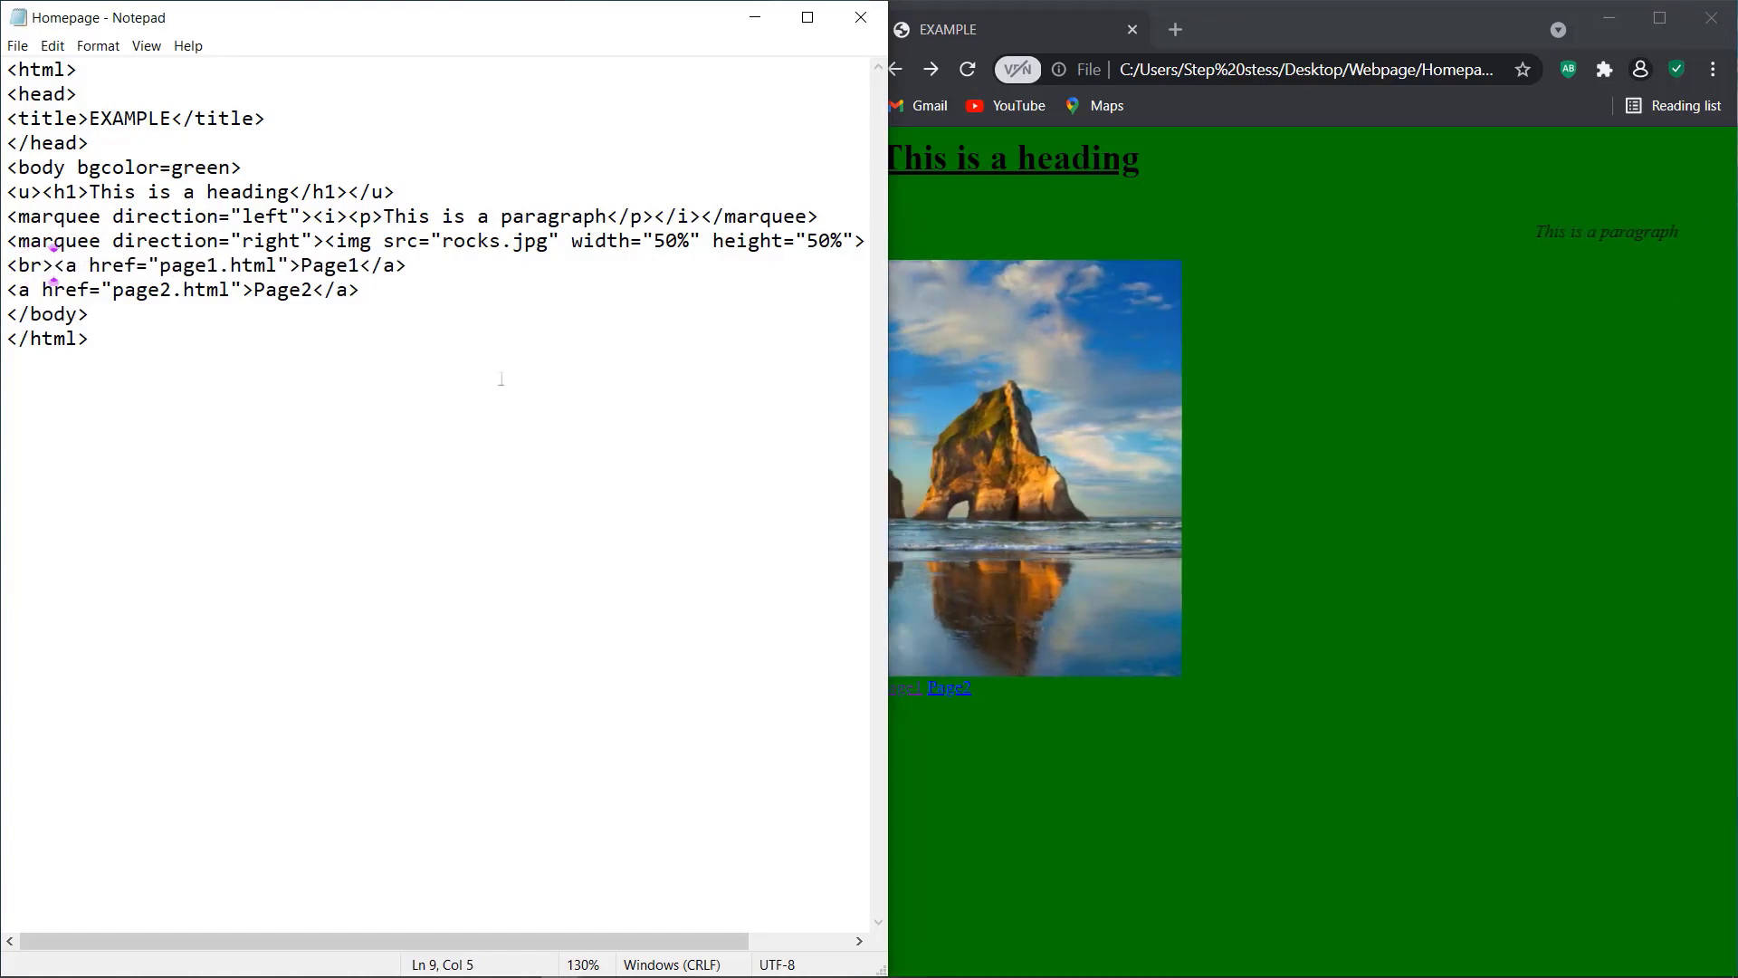
click(1195, 199)
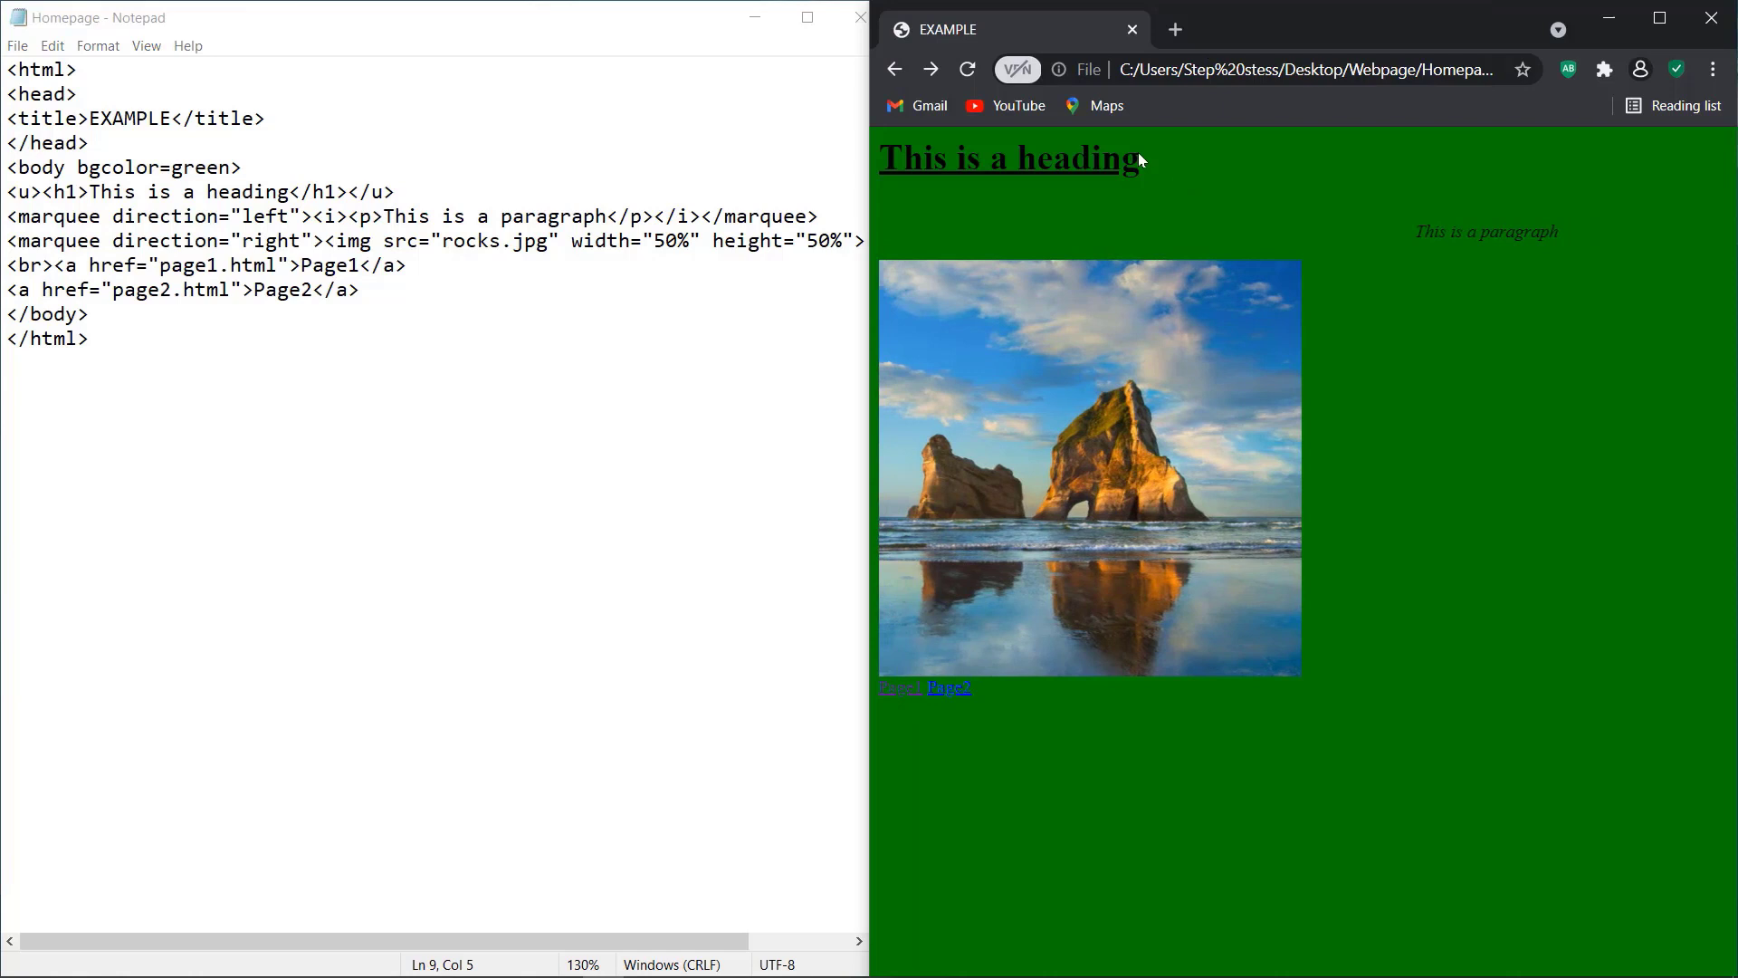
click(968, 69)
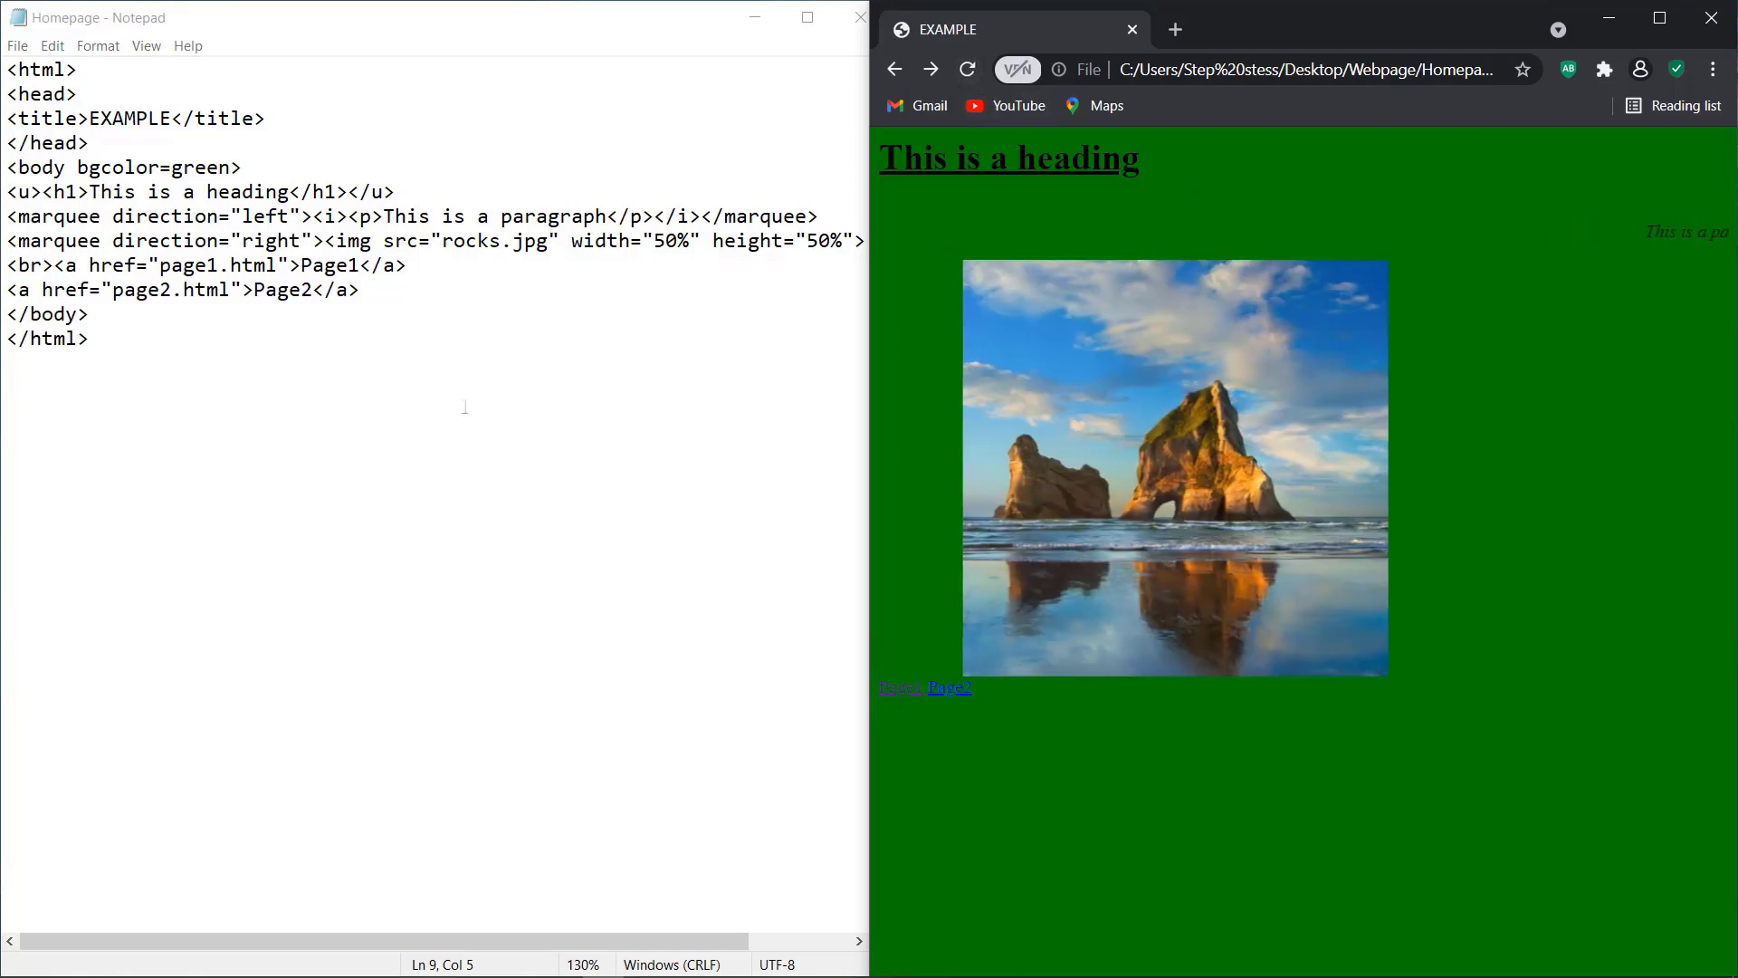
Add a <br> tag after the Page1 link in the Homepage Notepad file, save it and reload the homepage in Chrome
click(419, 241)
click(408, 263)
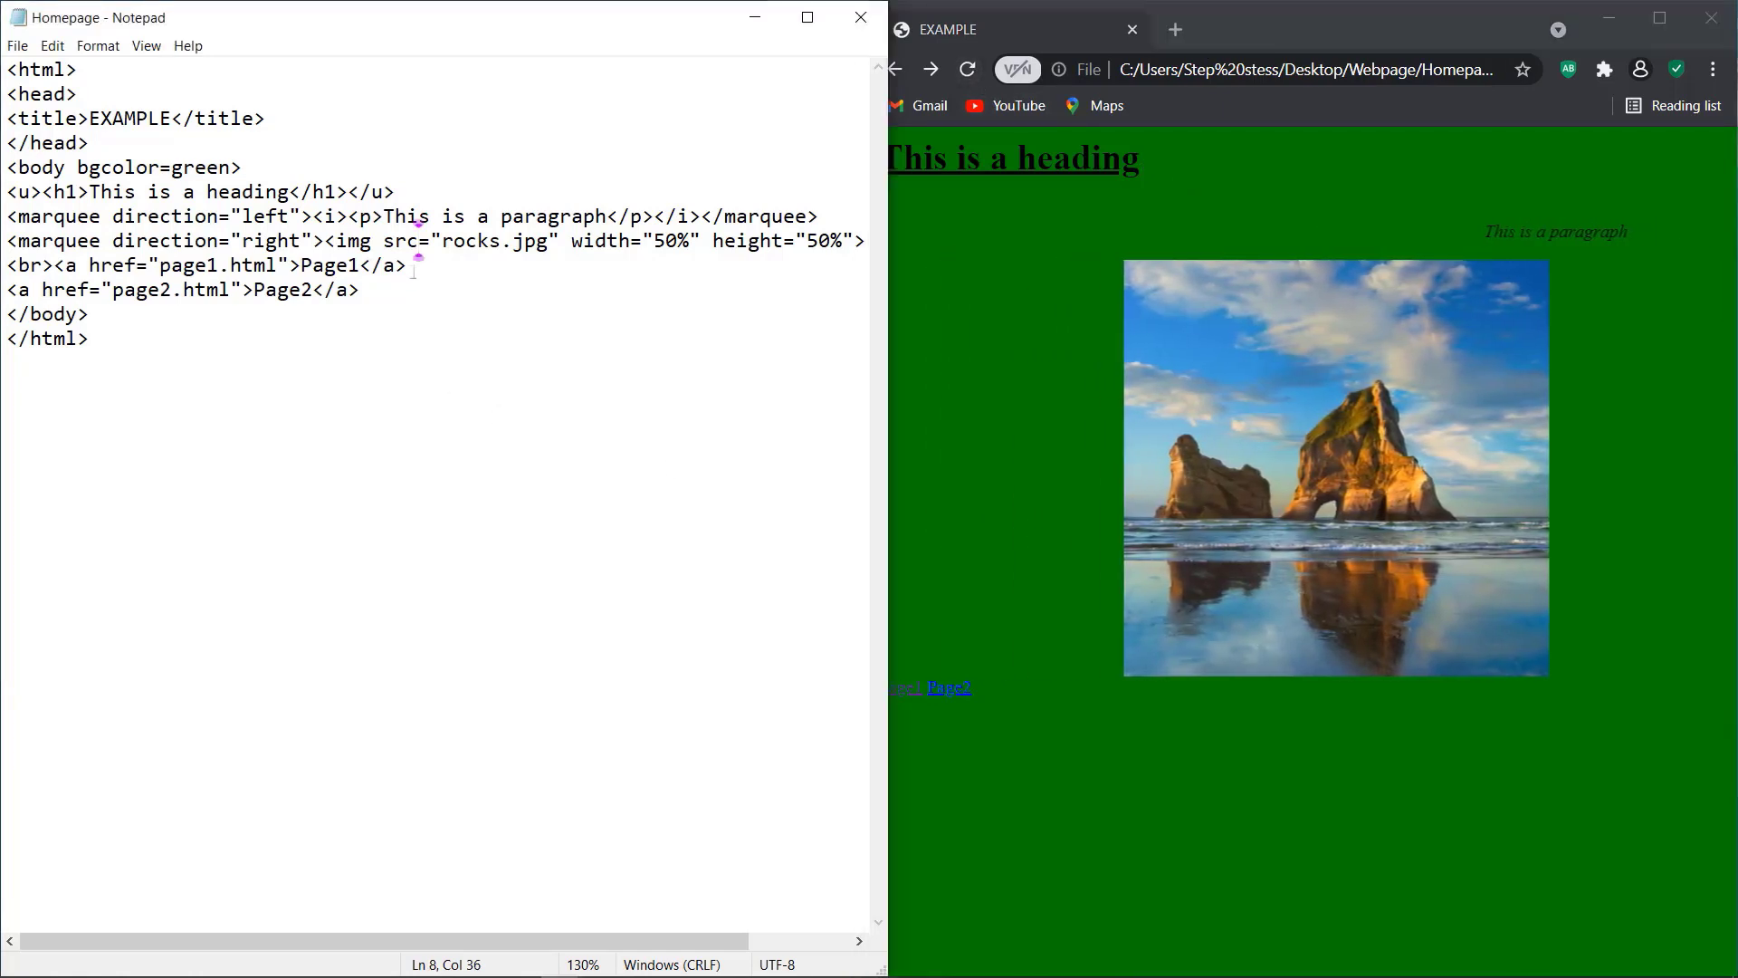
text(<br>)
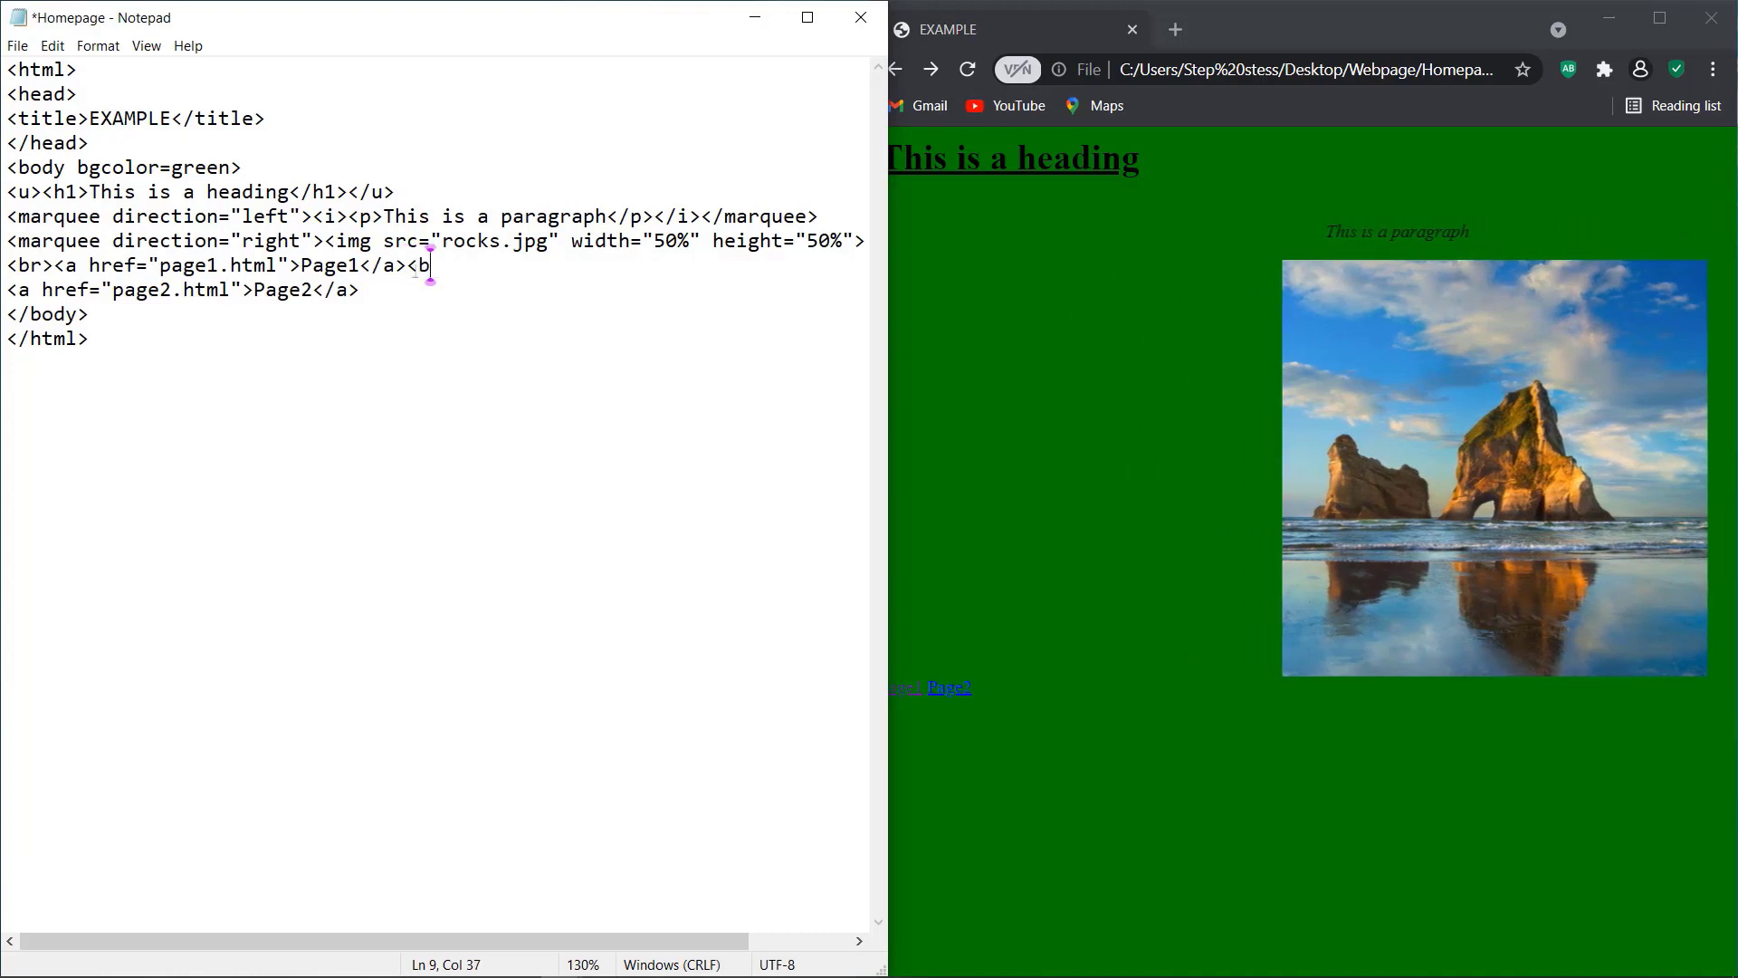
key(ctrl+s)
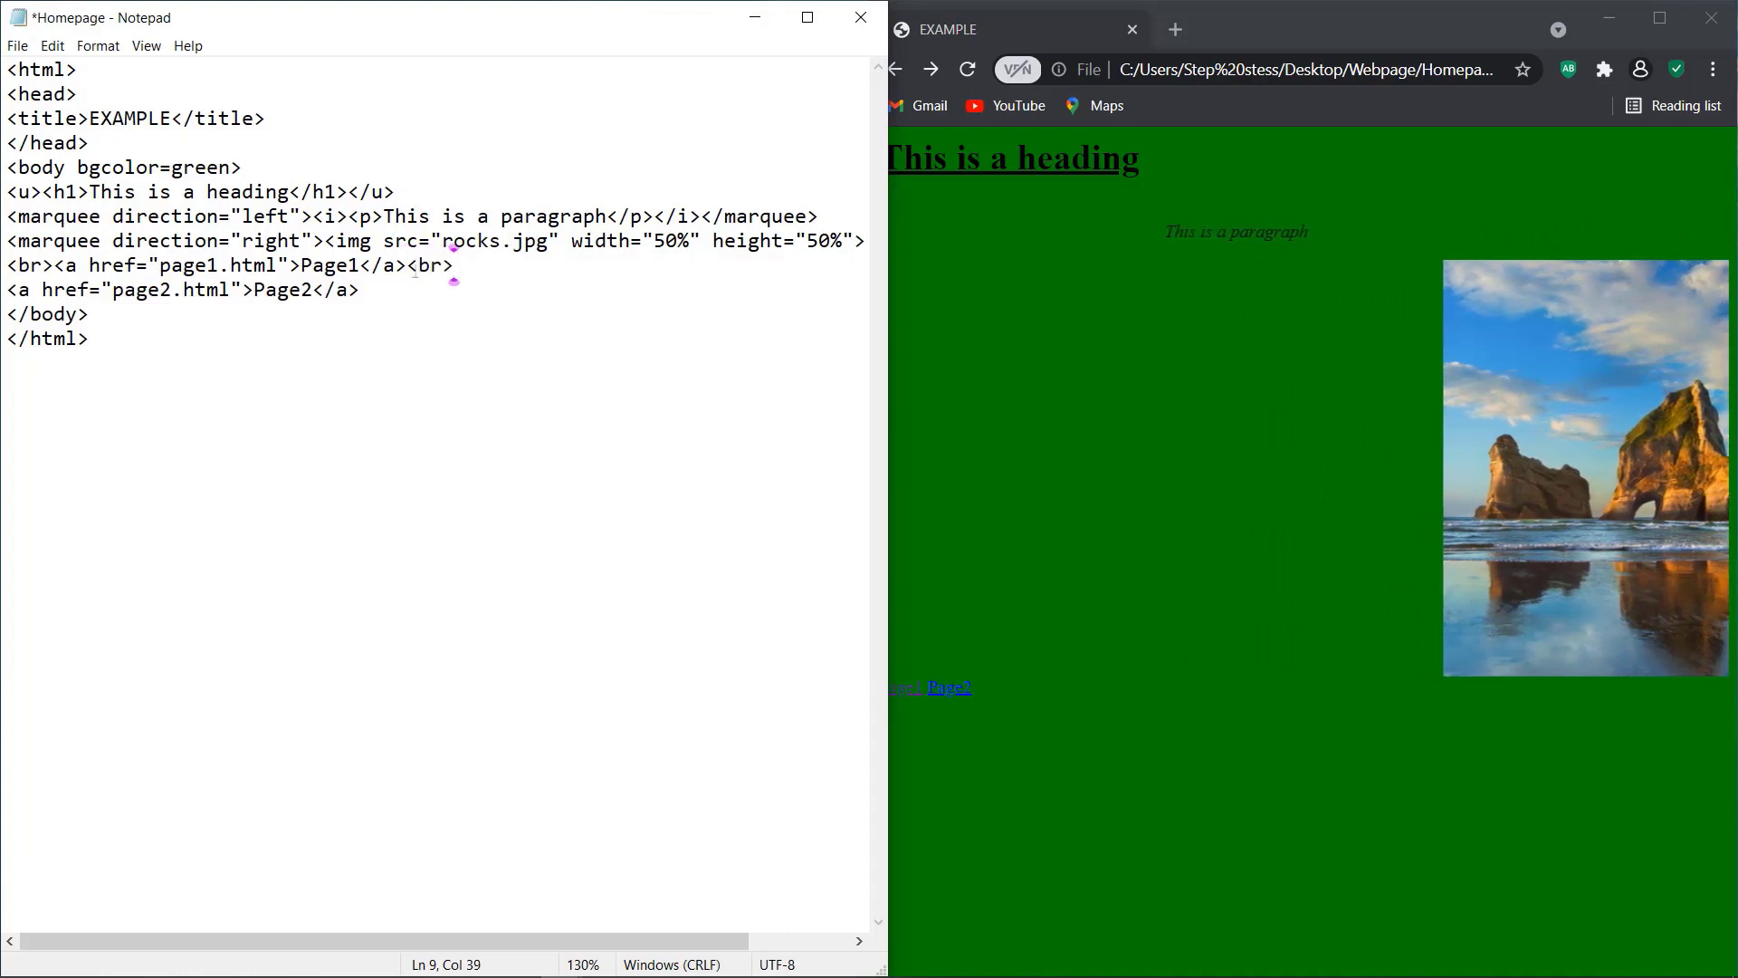
click(968, 70)
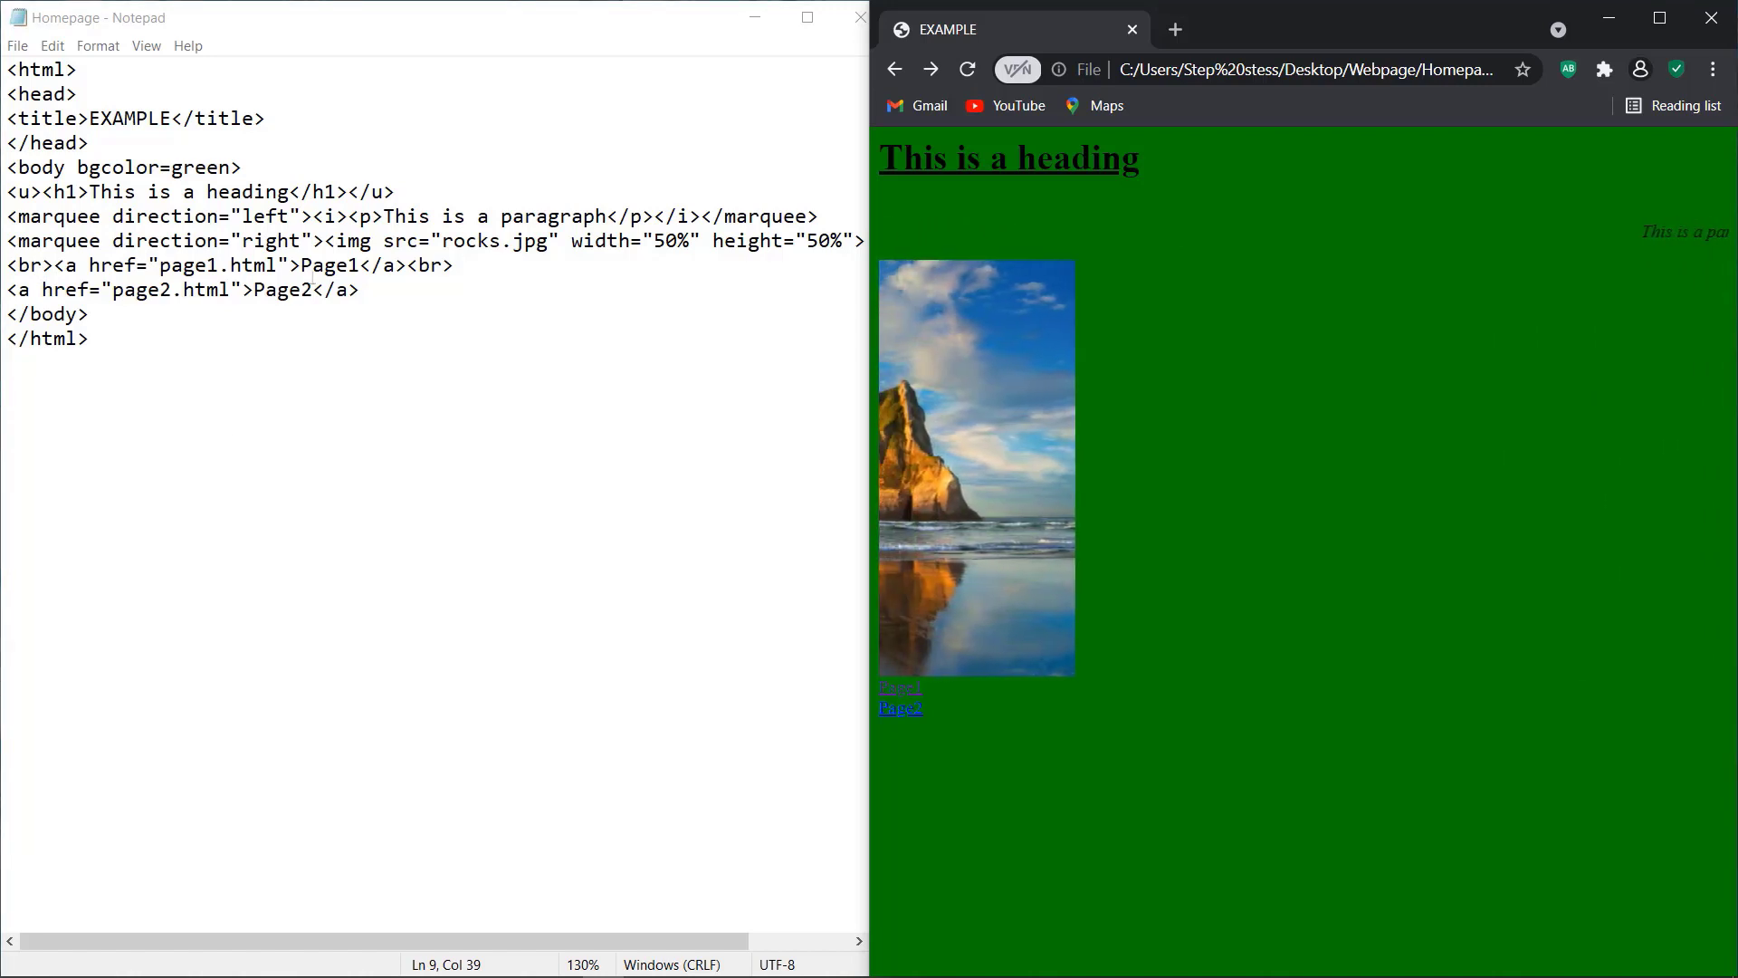
click(362, 289)
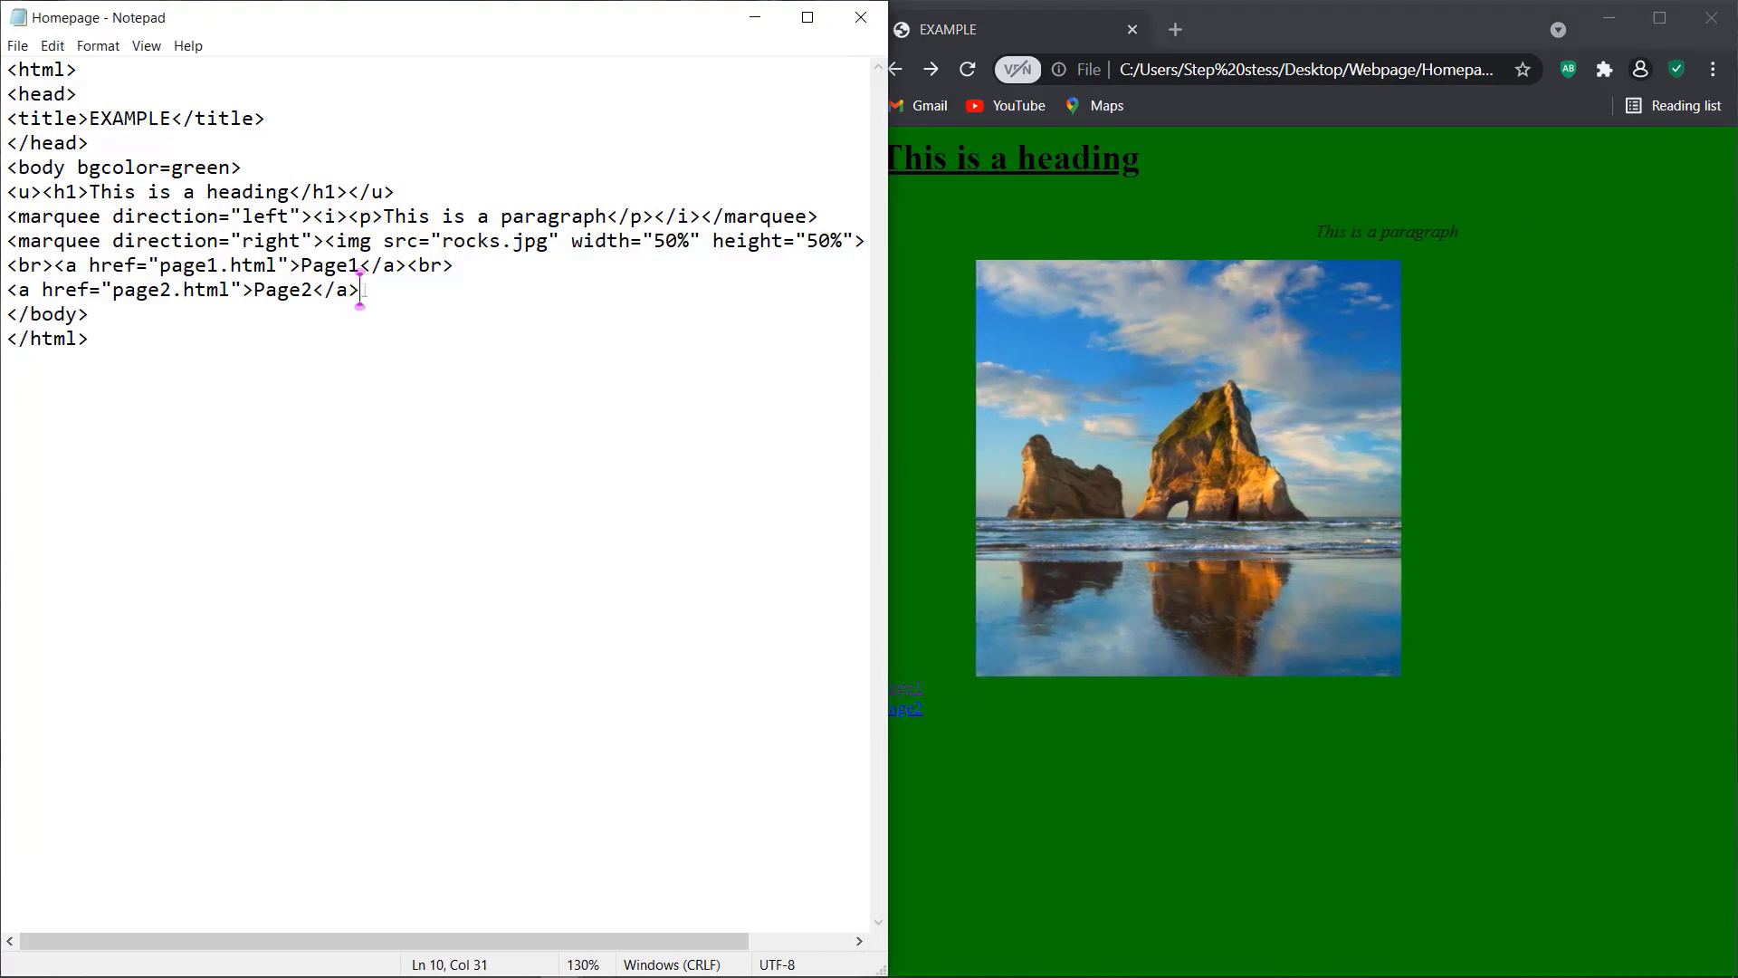
key(Return)
key(BackSpace)
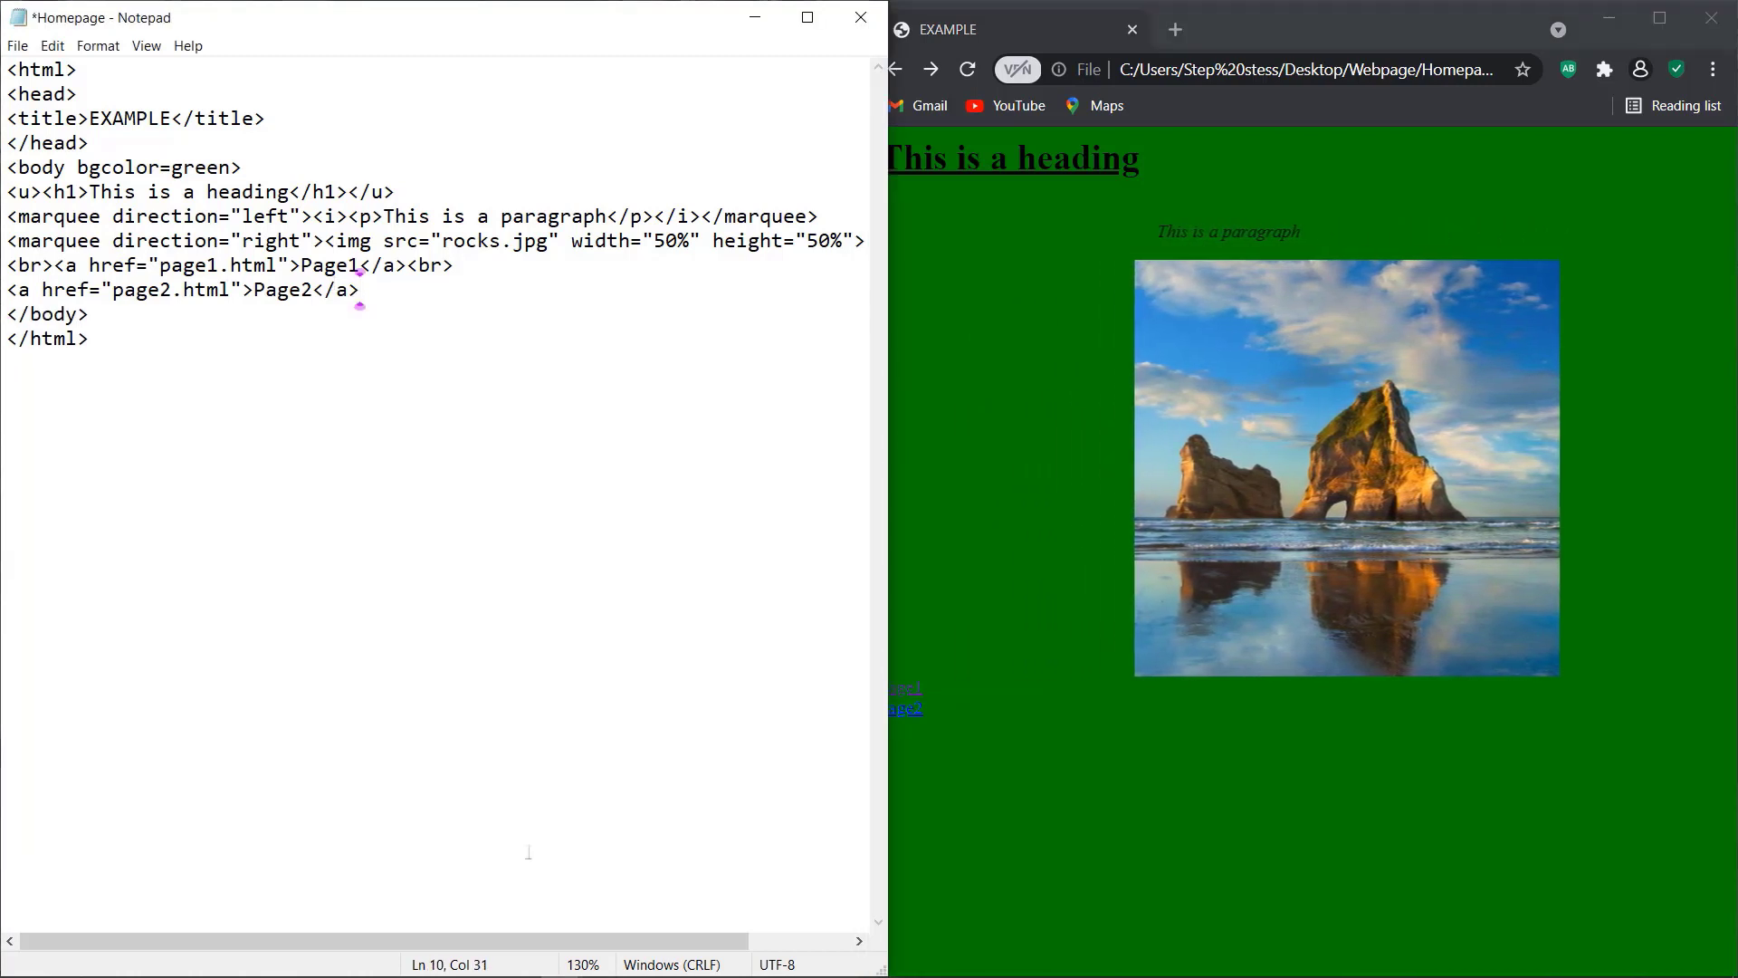
Change the link text in the page1 Notepad file to Homepage and save the file
mouse_move(562, 961)
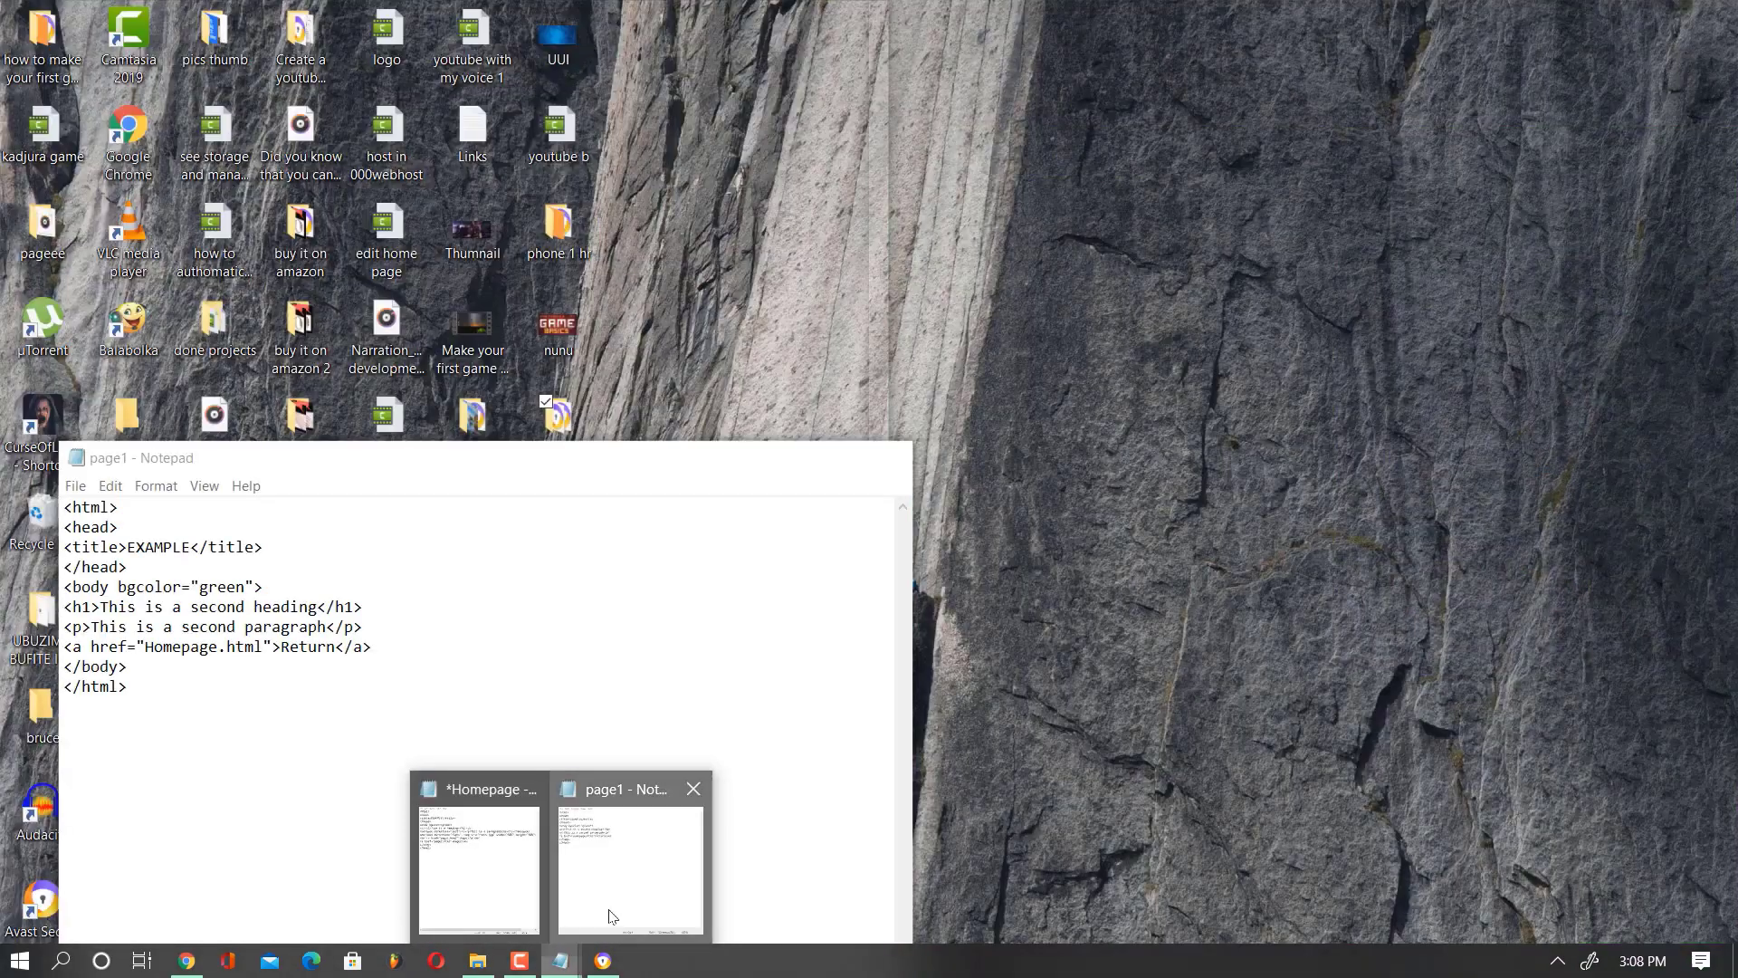
click(613, 916)
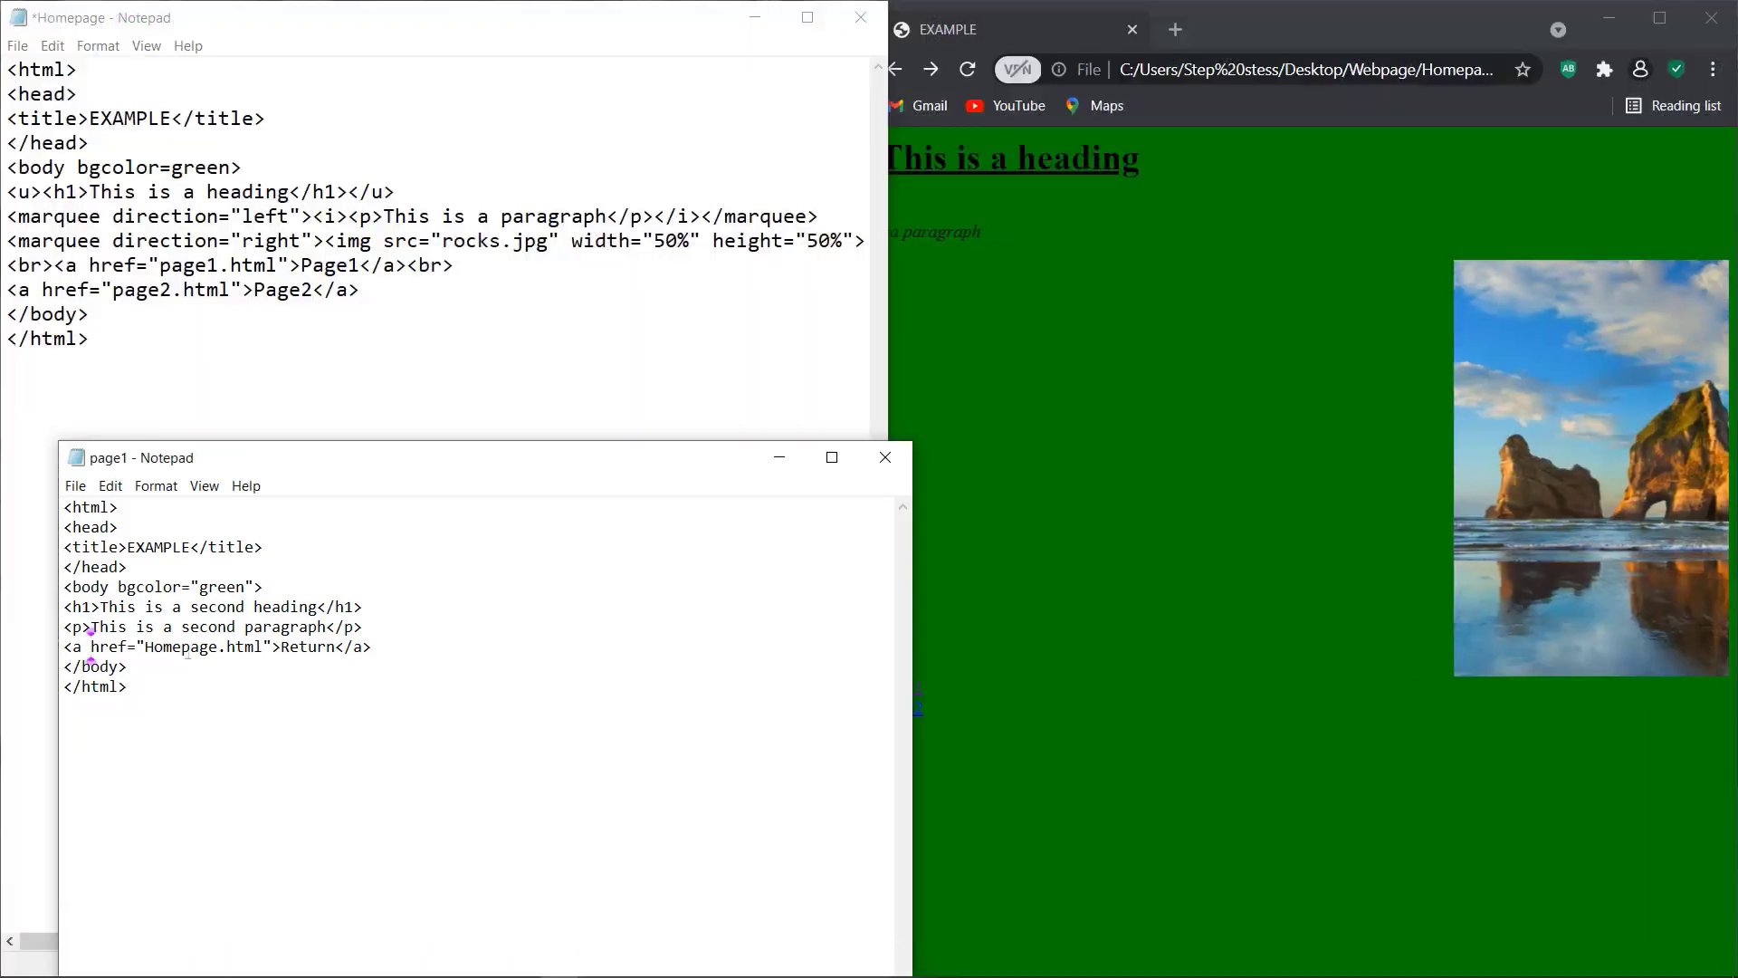
click(335, 646)
key(BackSpace)
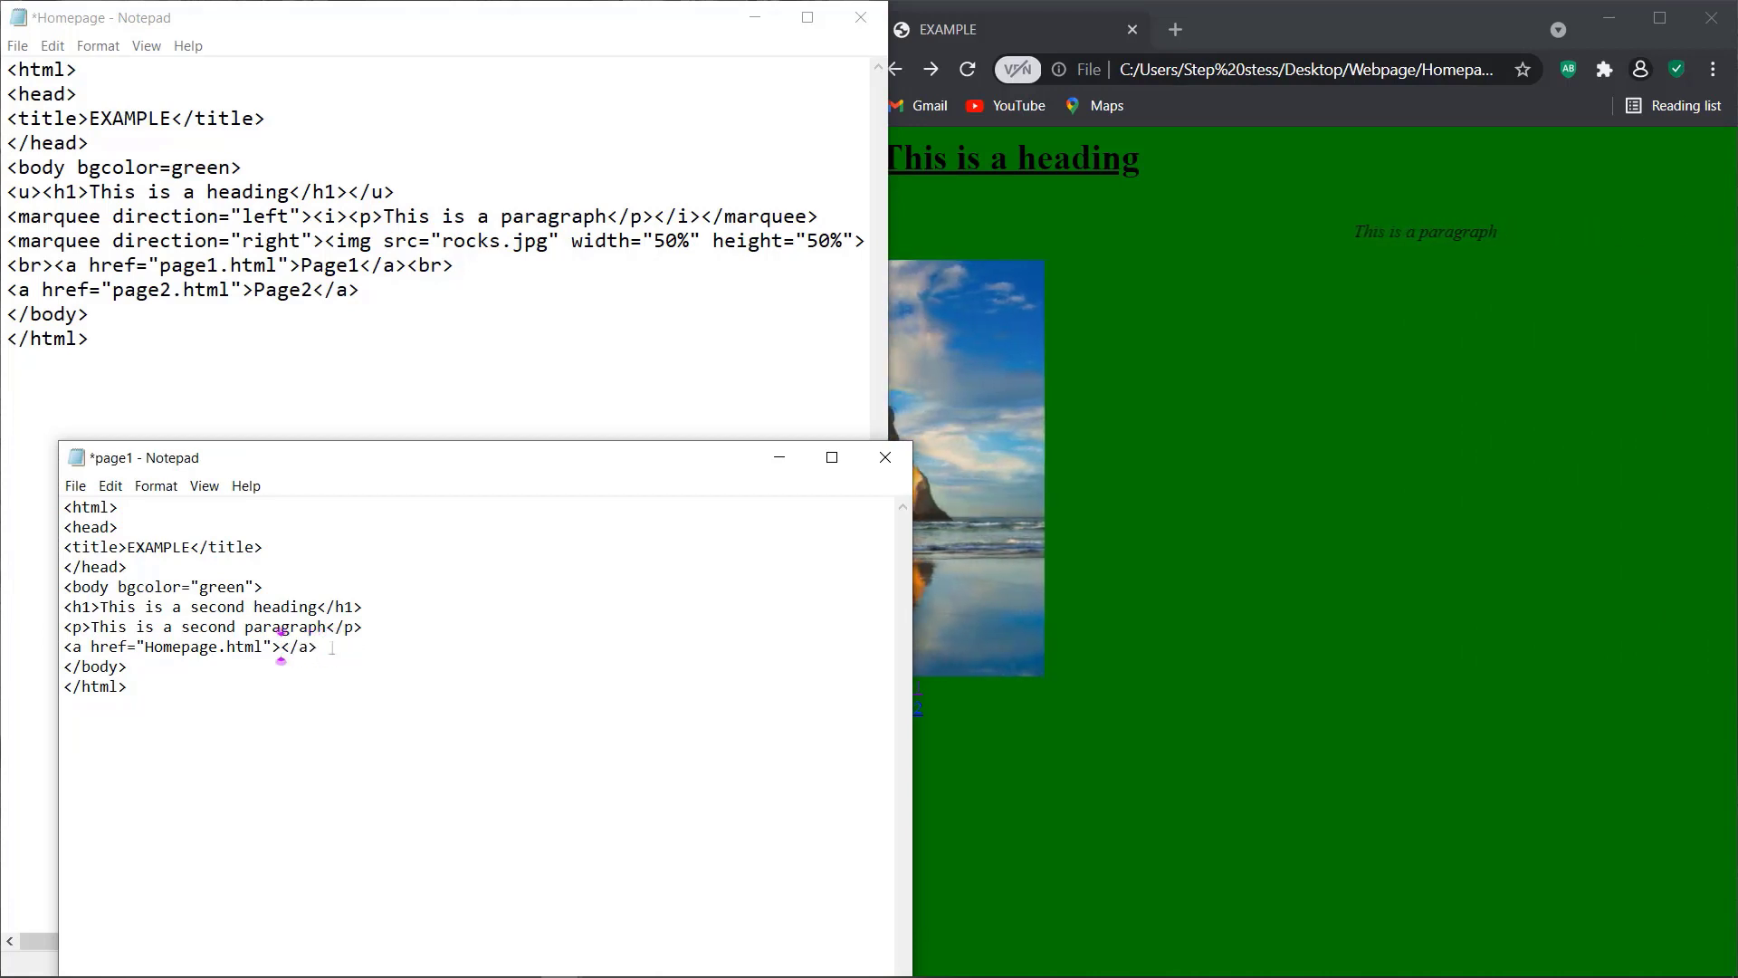
text(Homepag)
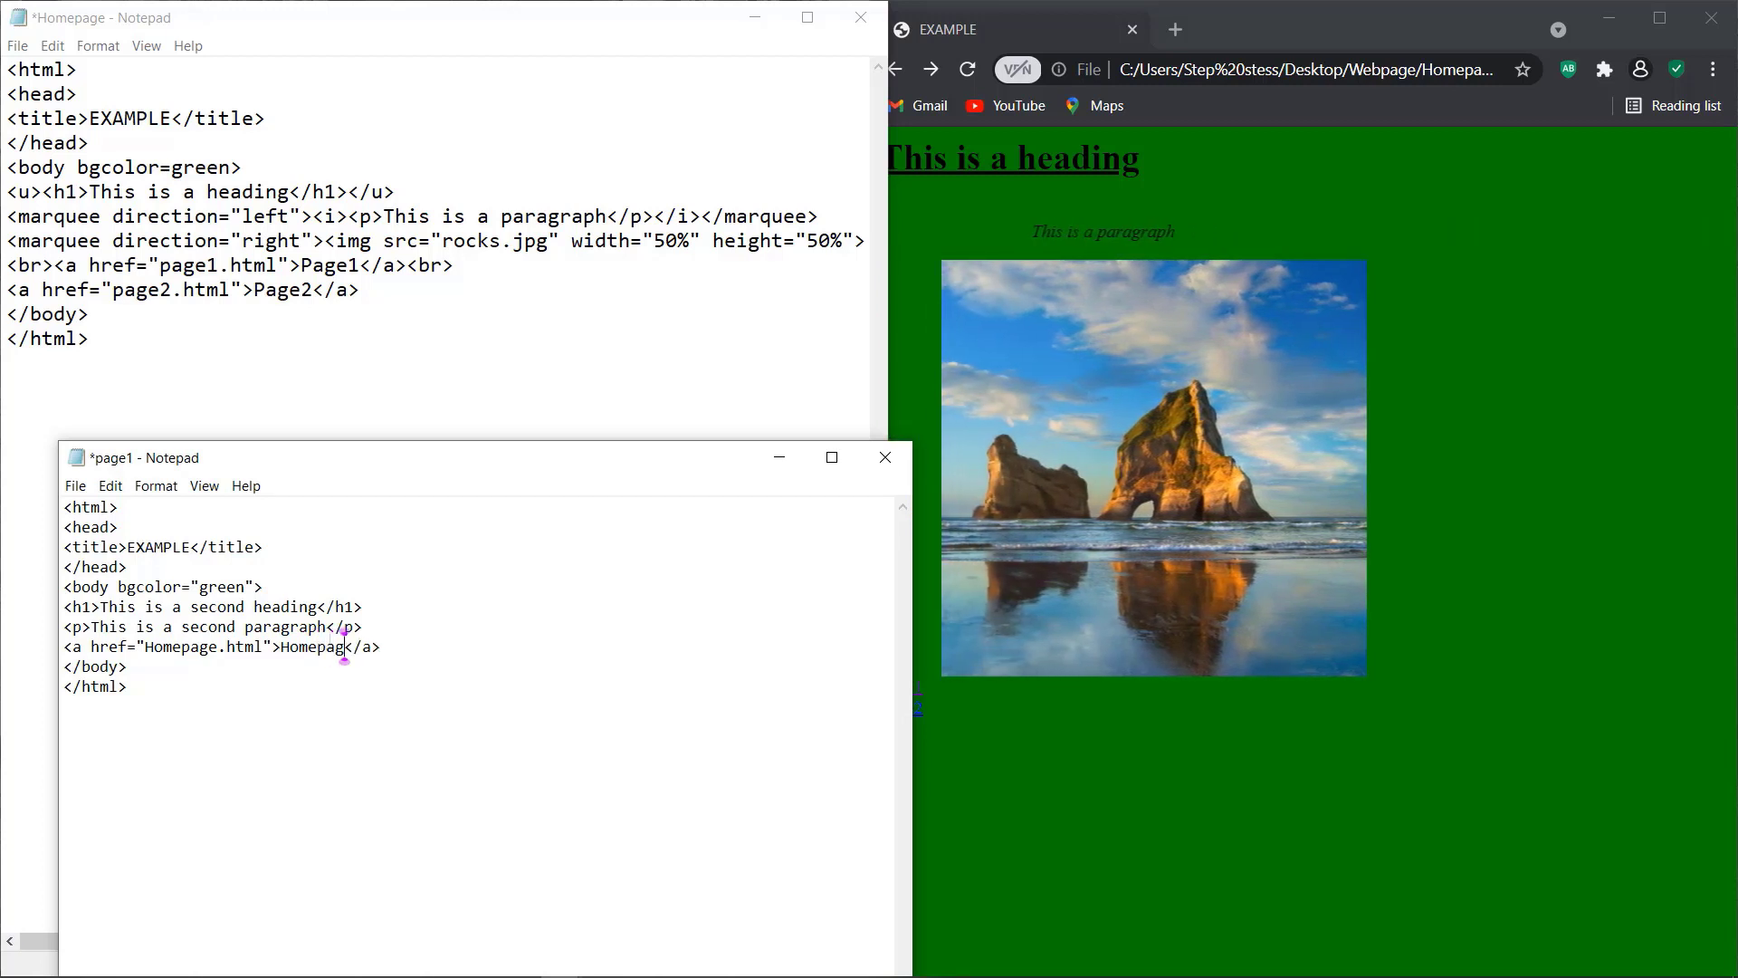
text(e)
key(ctrl+s)
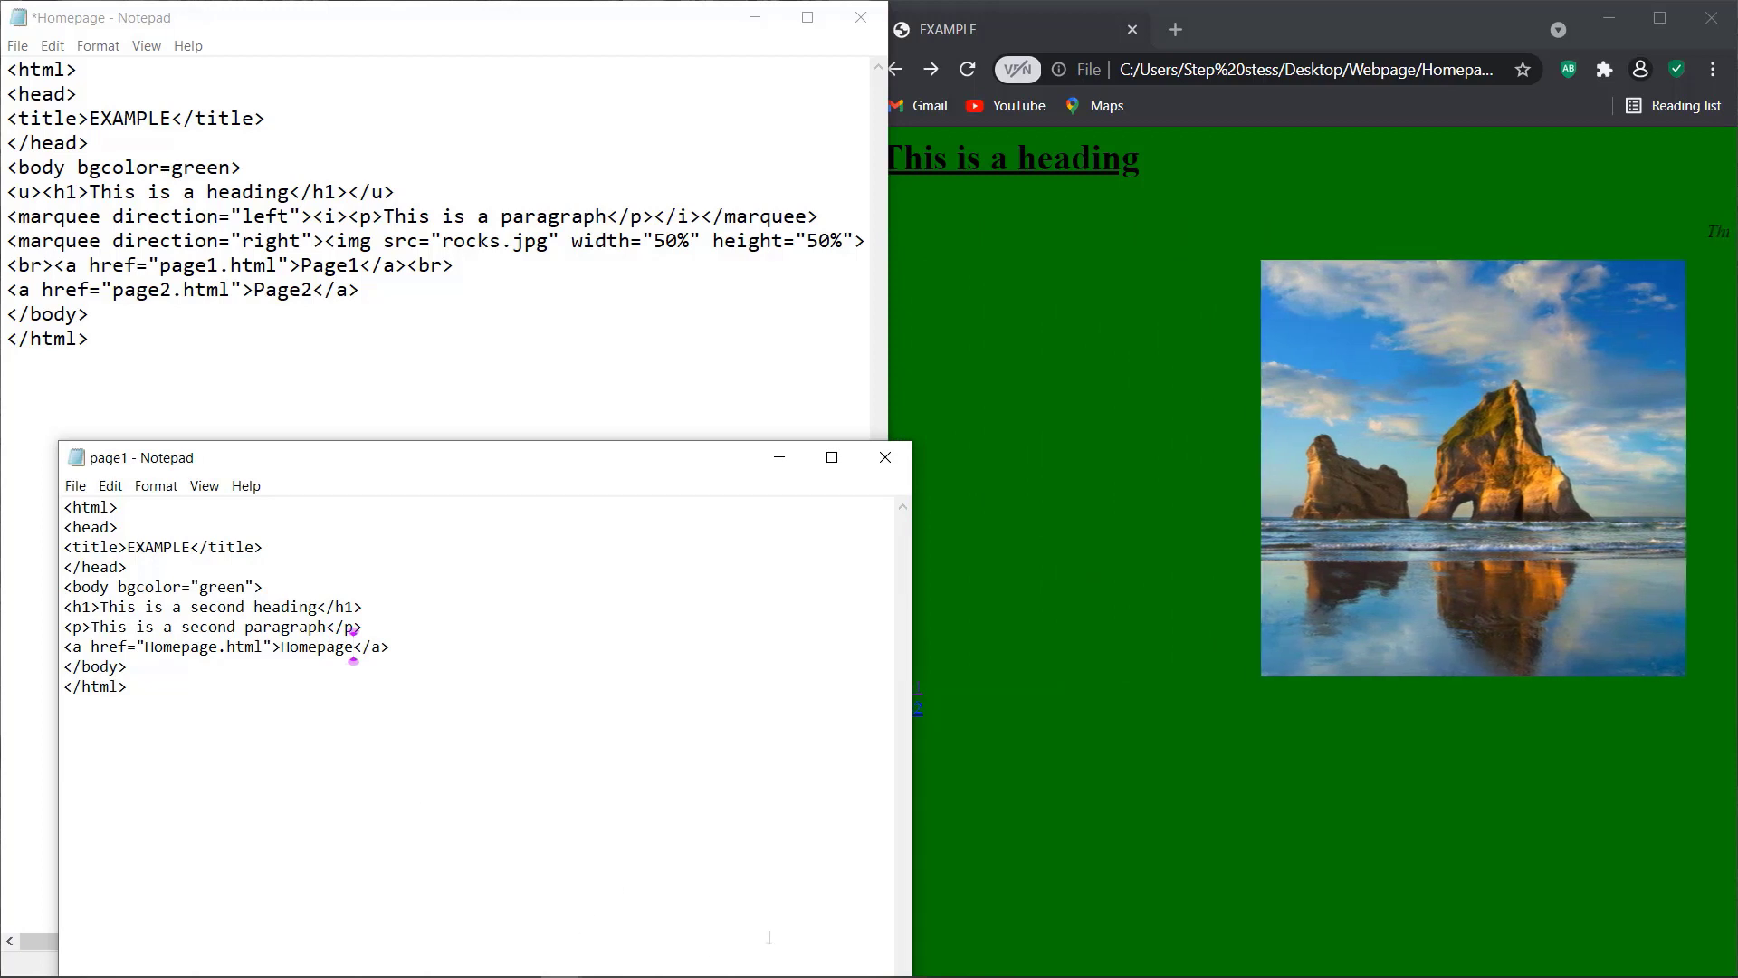
Switch to Chrome and test the Page1 link and the link back to the homepage
click(1132, 699)
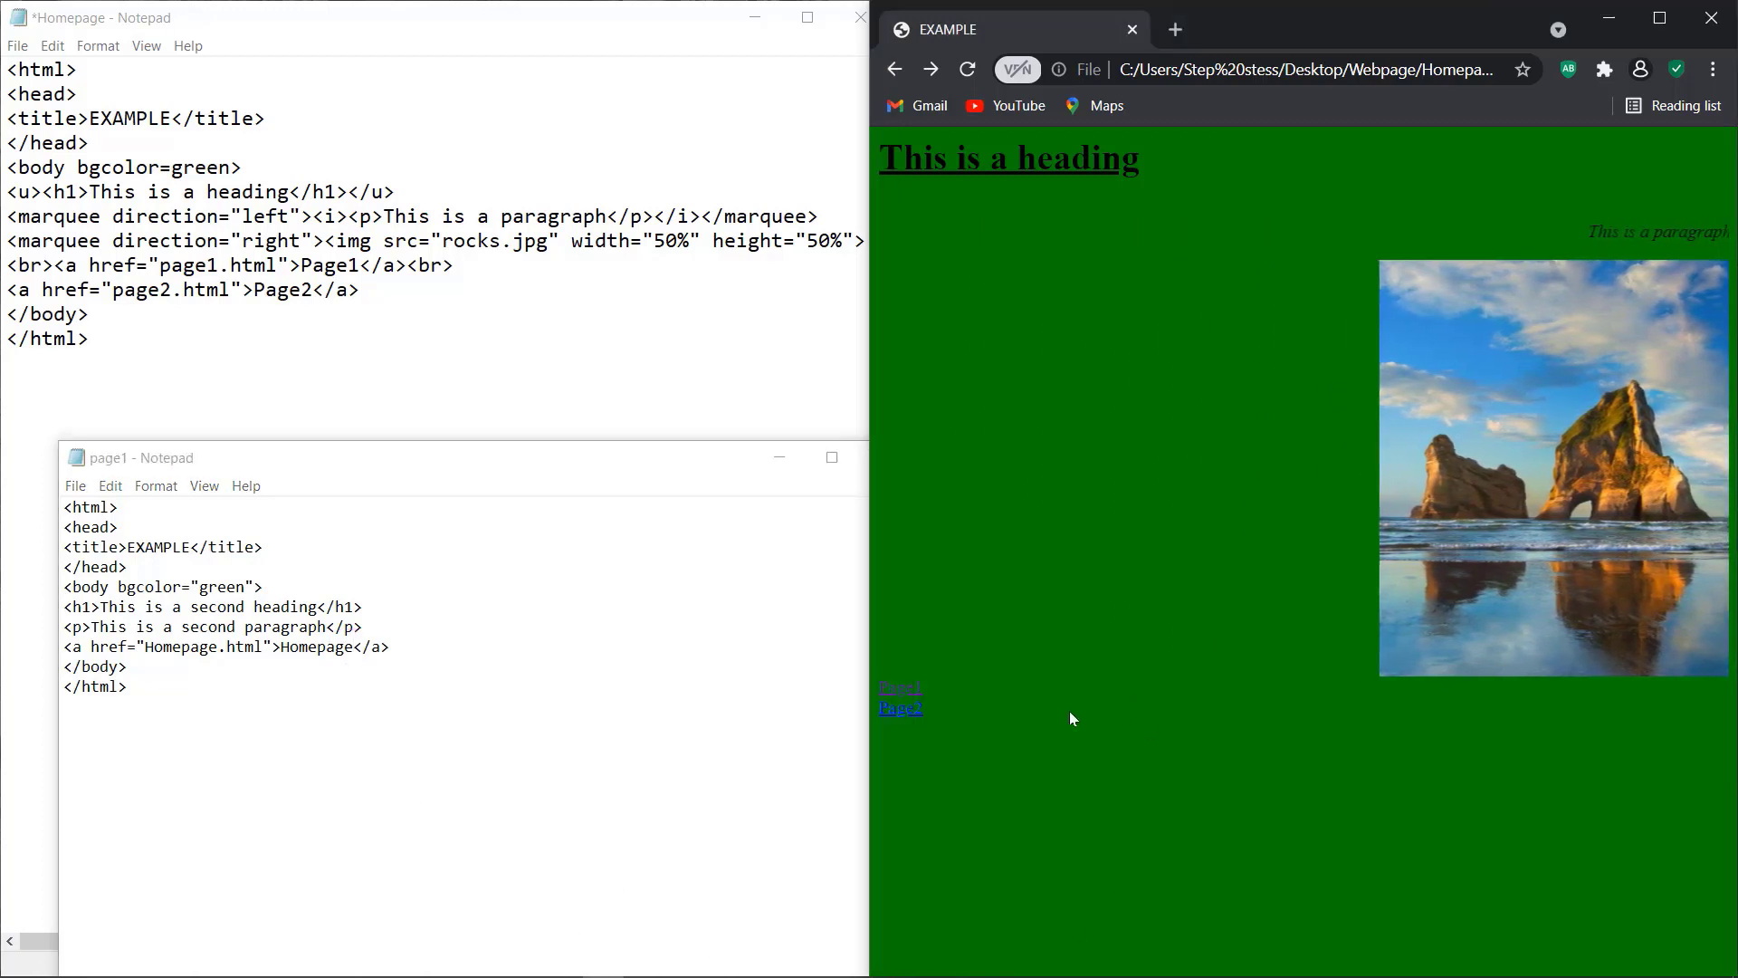
click(908, 689)
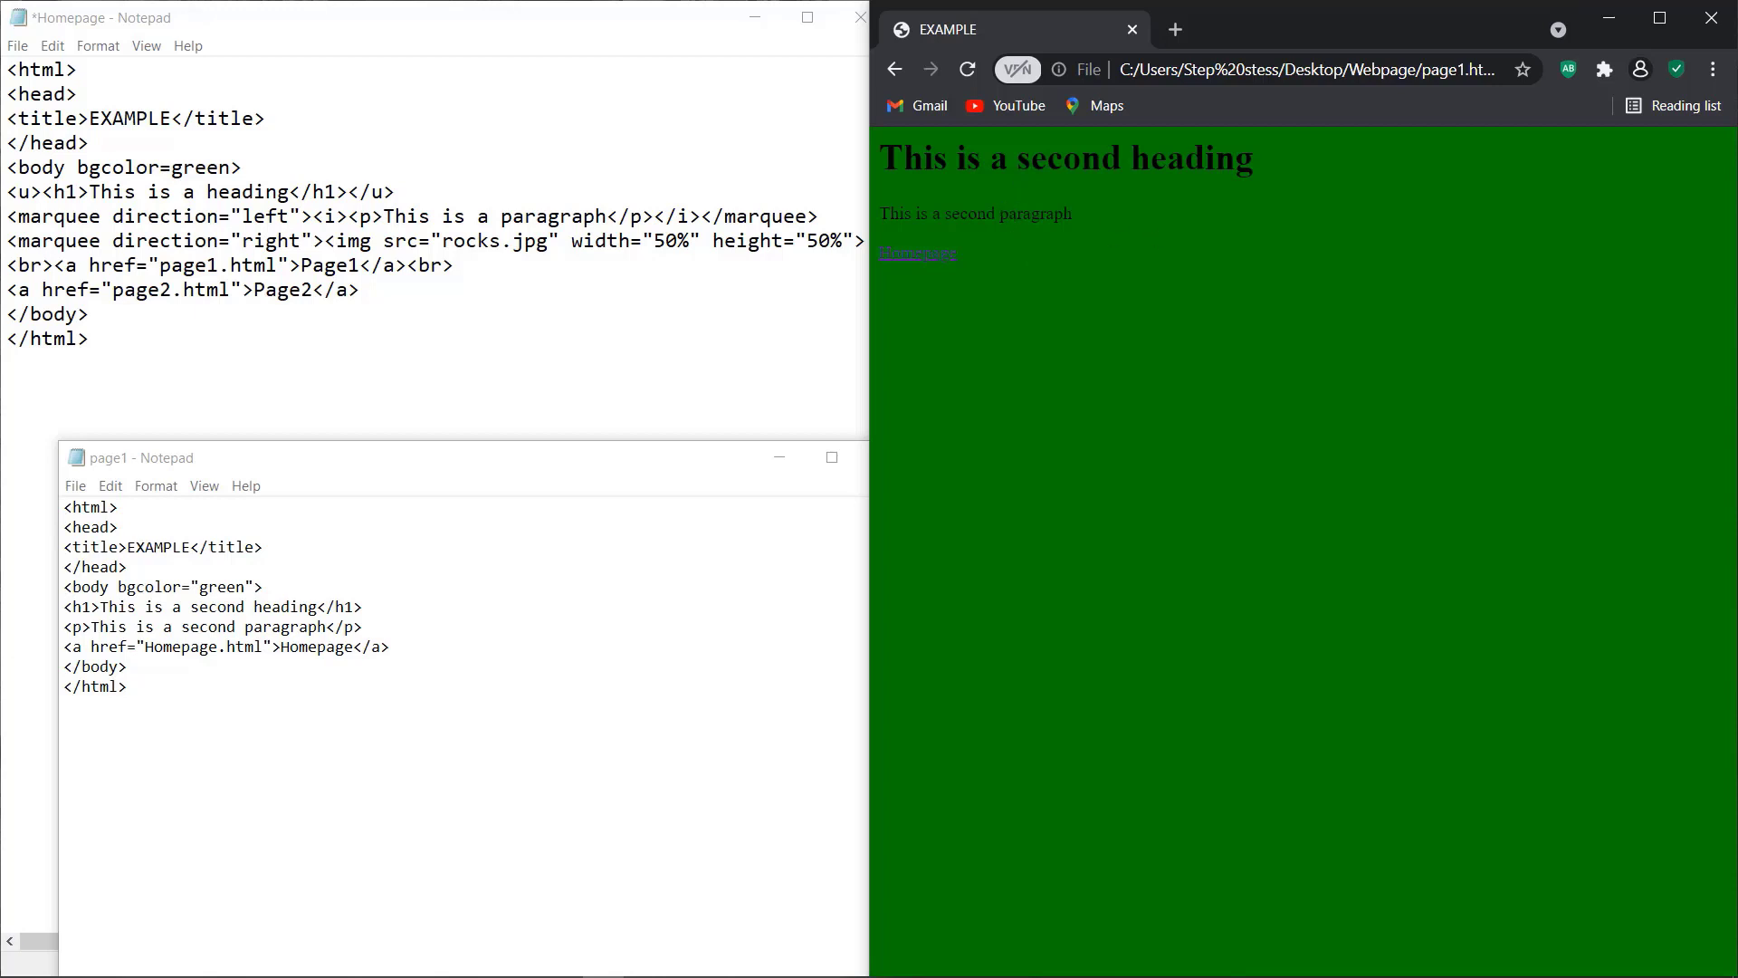
click(935, 258)
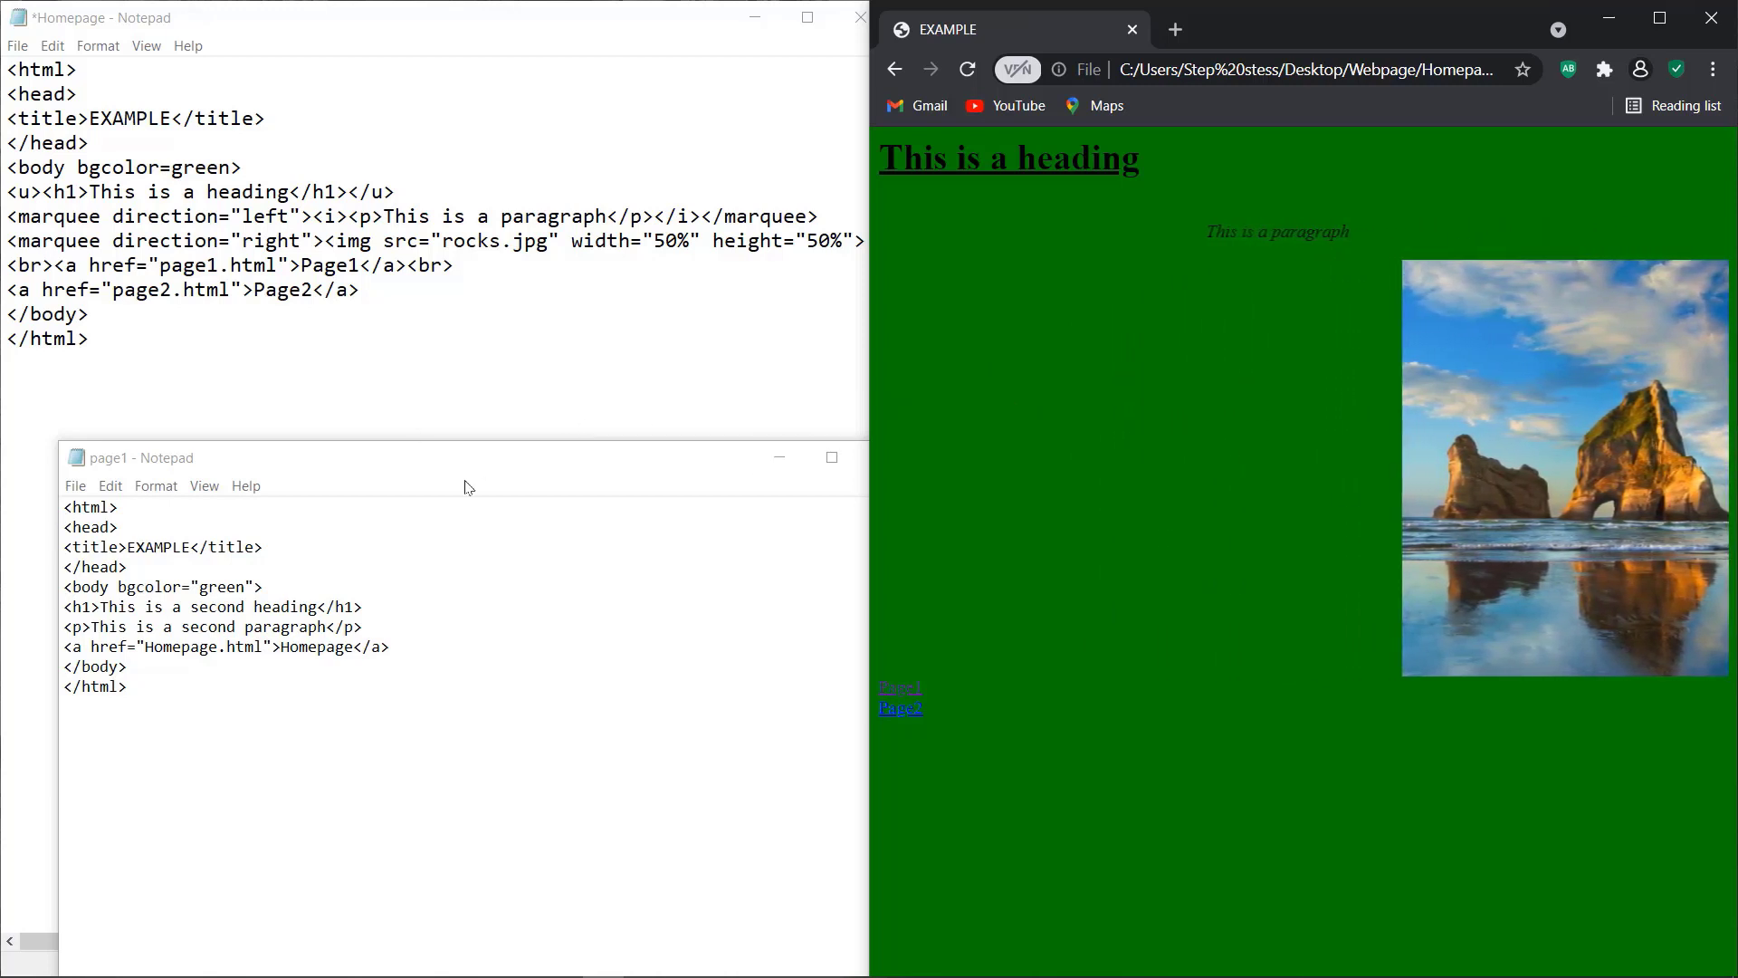
click(373, 352)
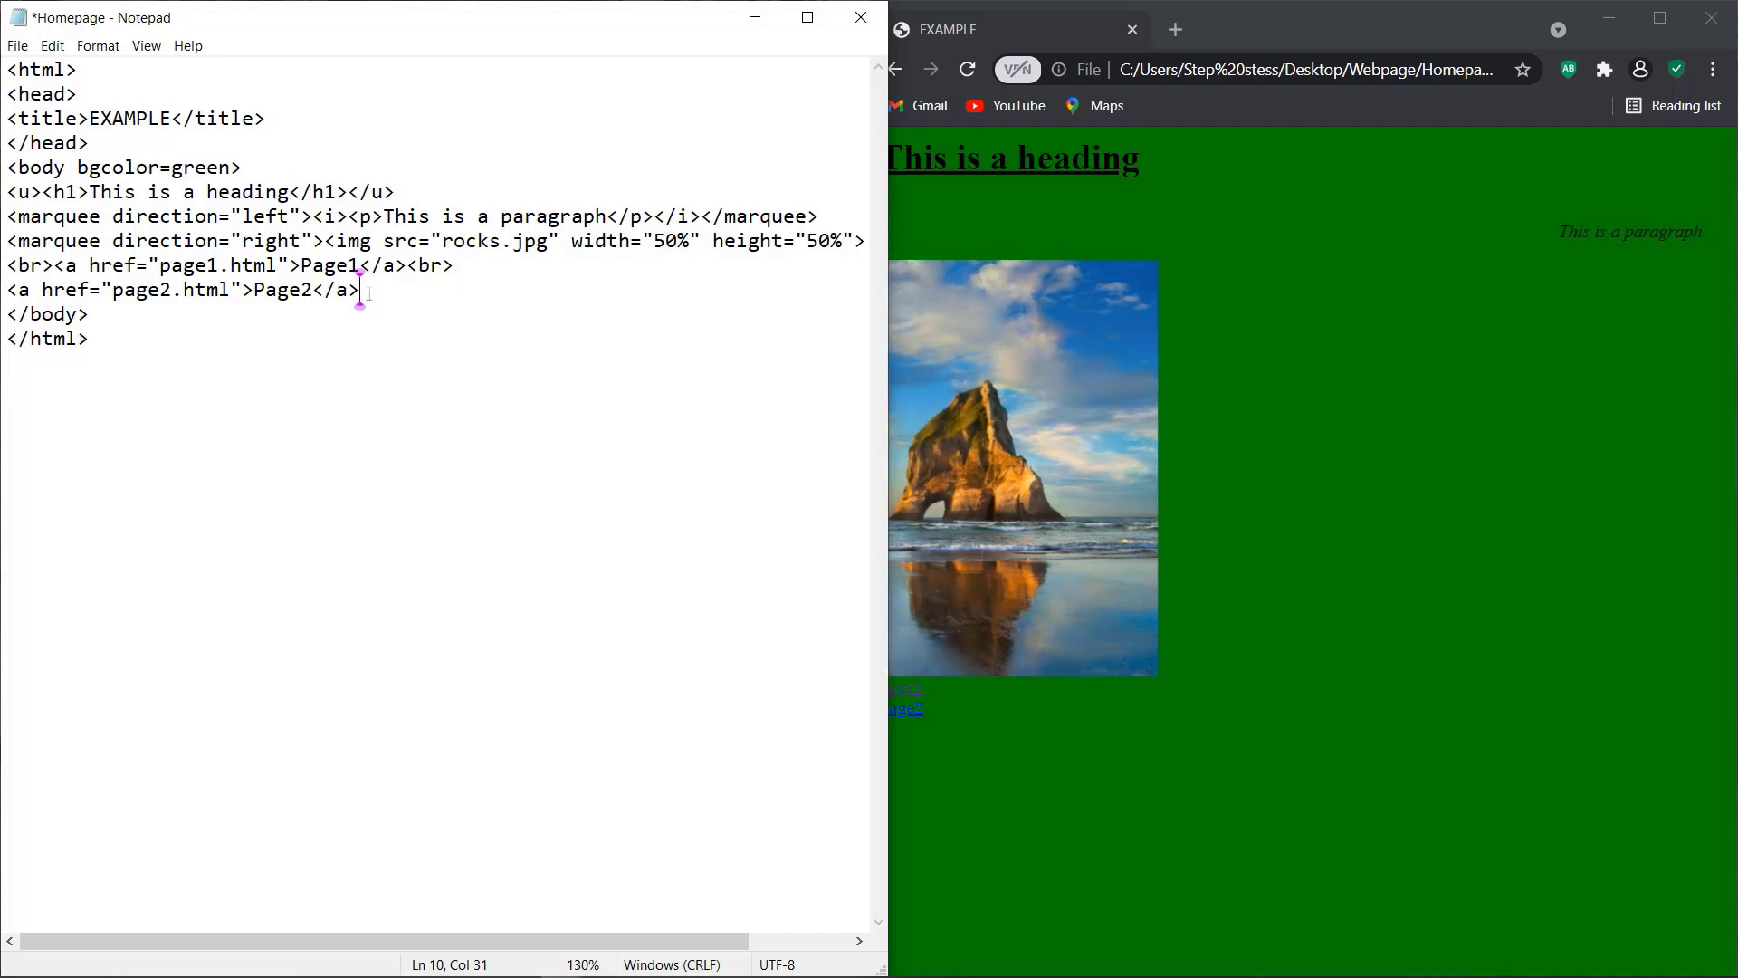
key(Return)
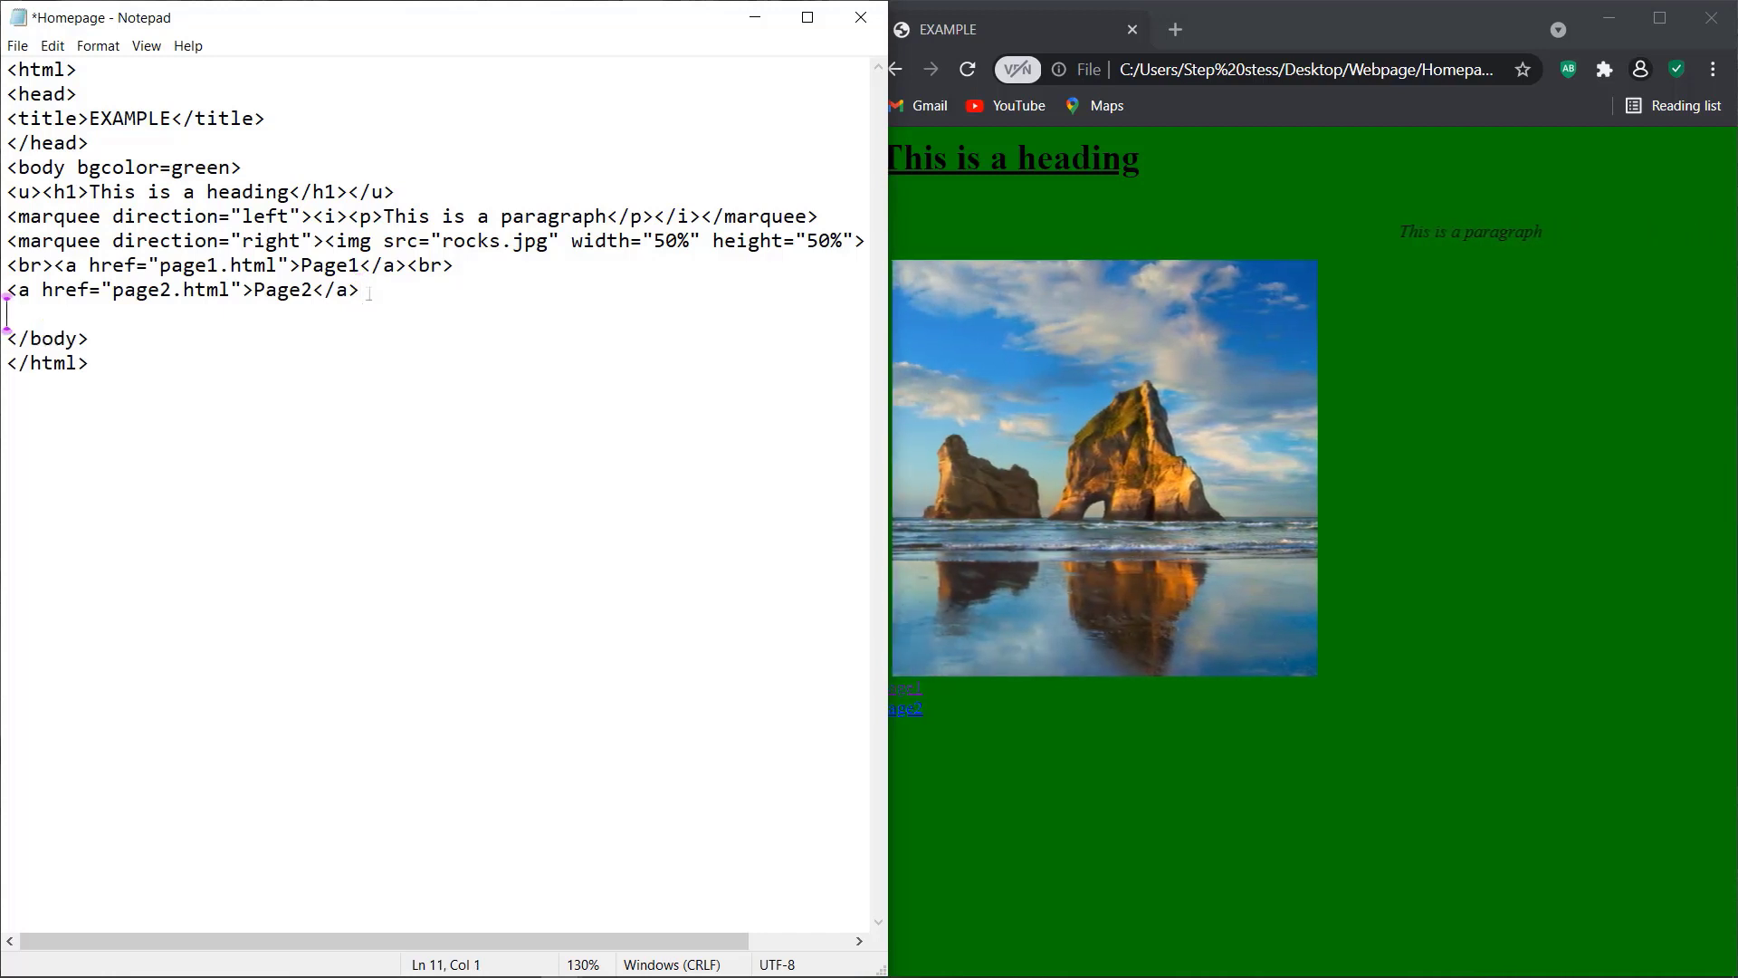
key(BackSpace)
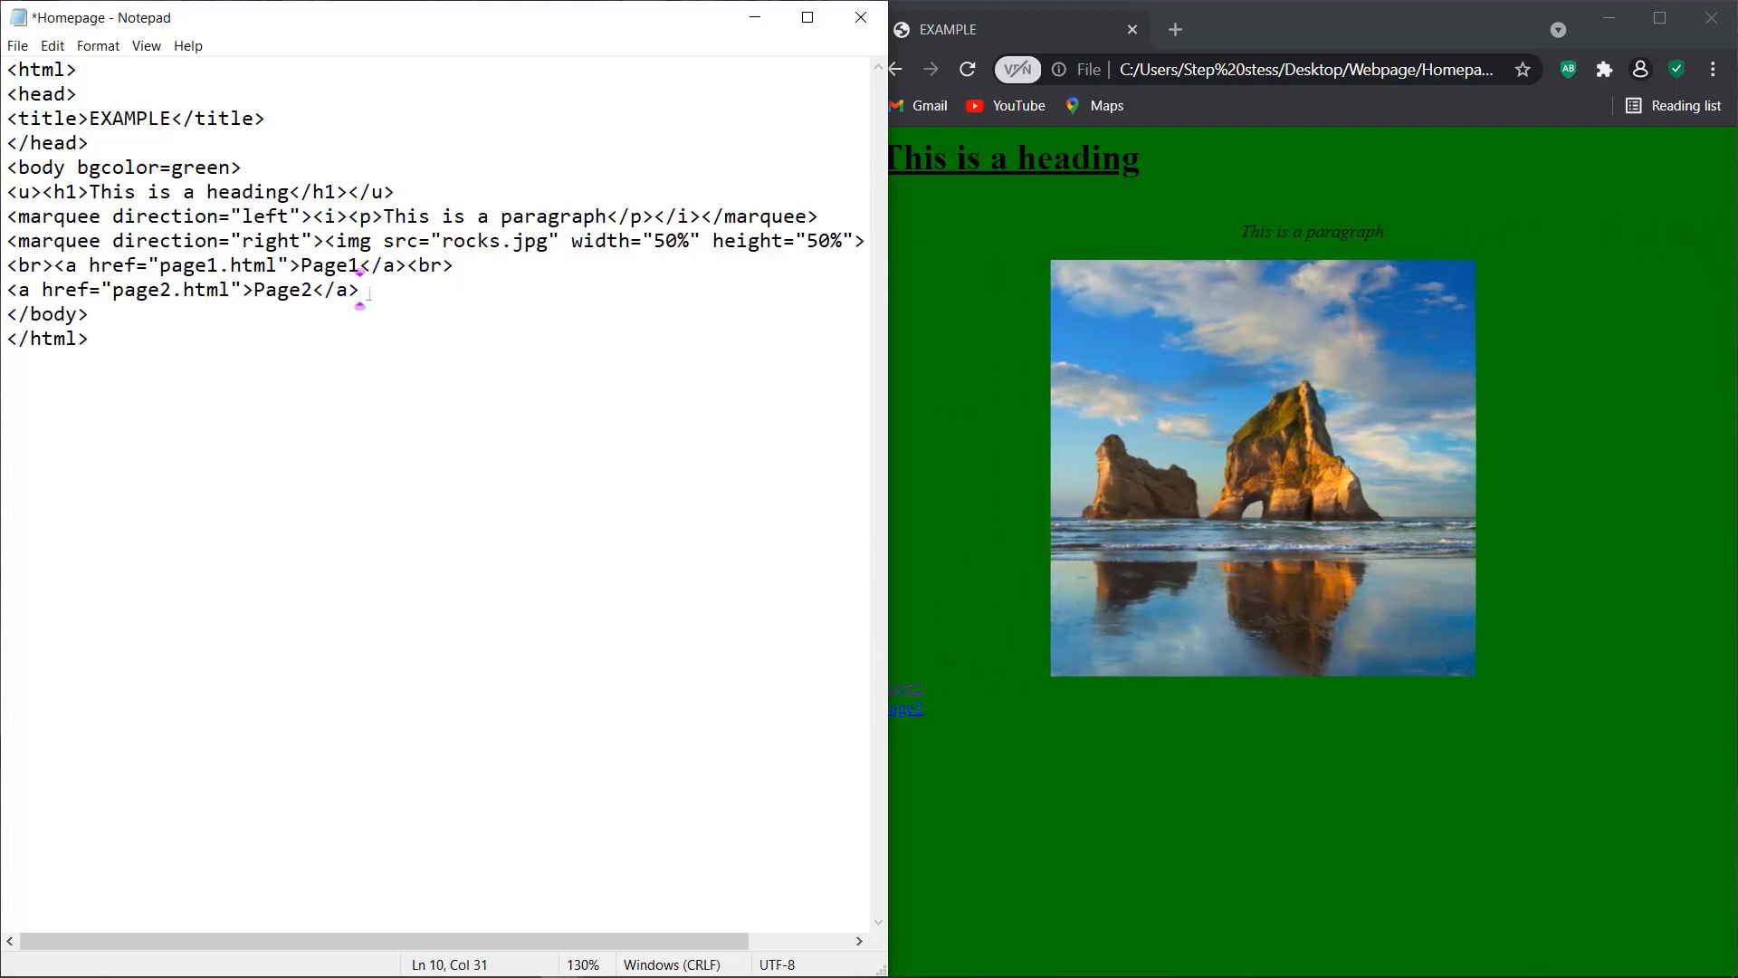
click(292, 360)
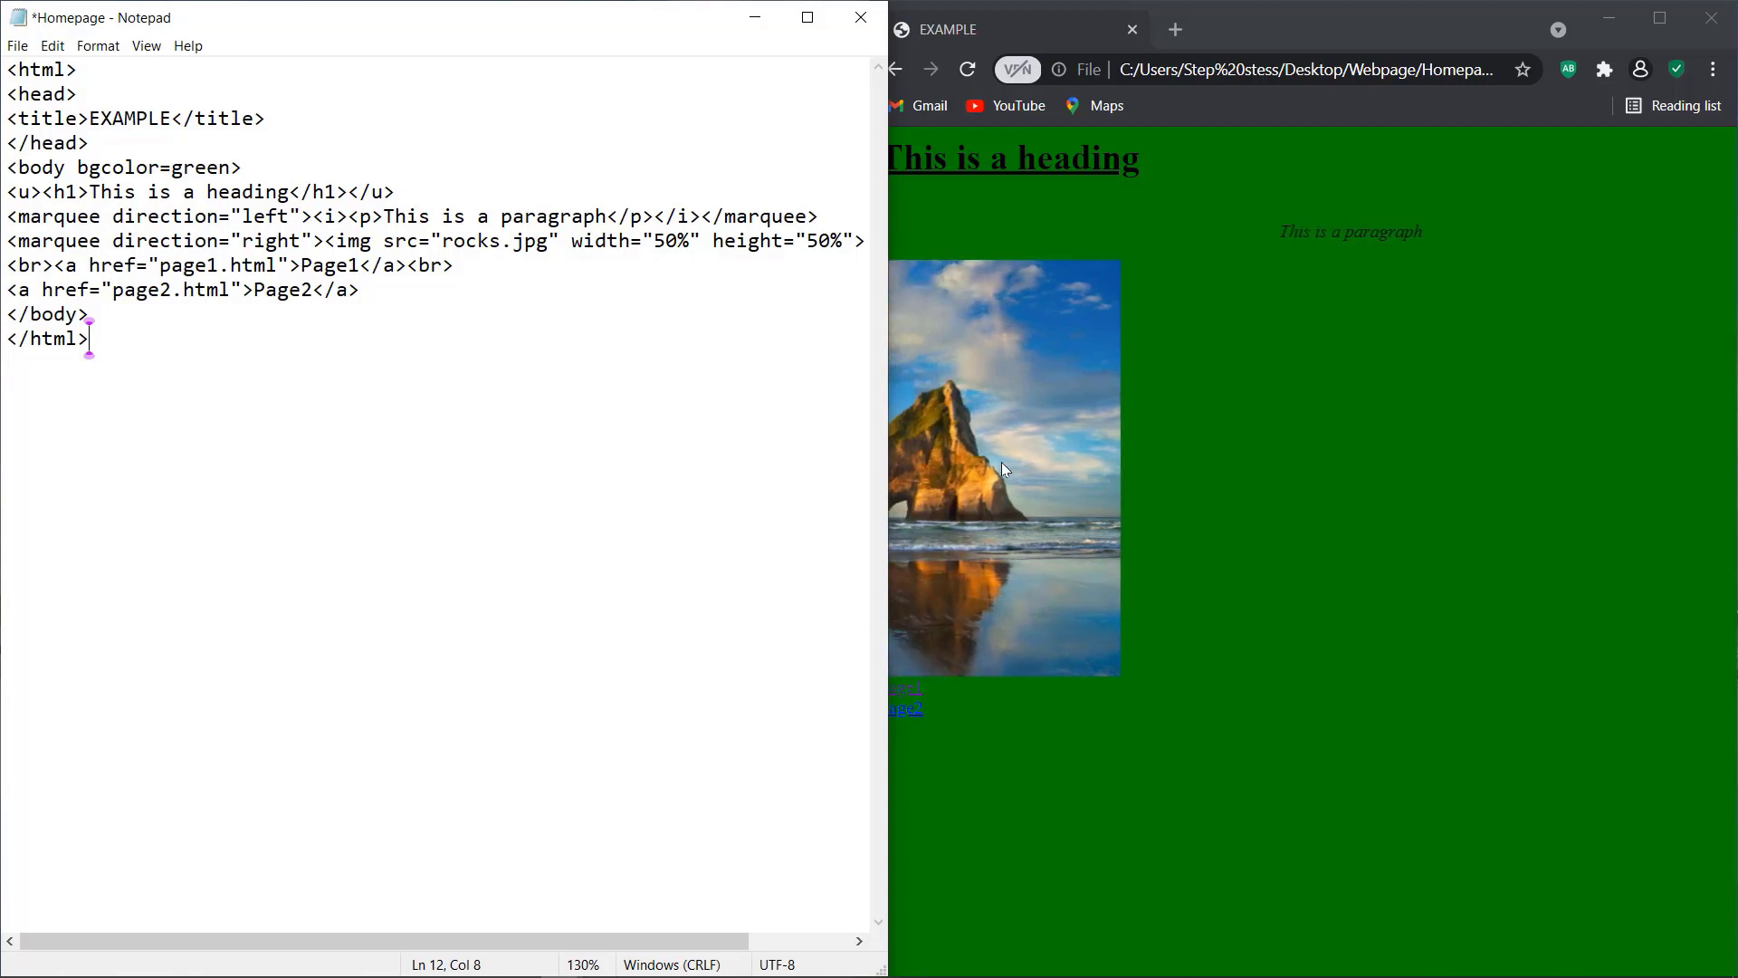
click(1001, 462)
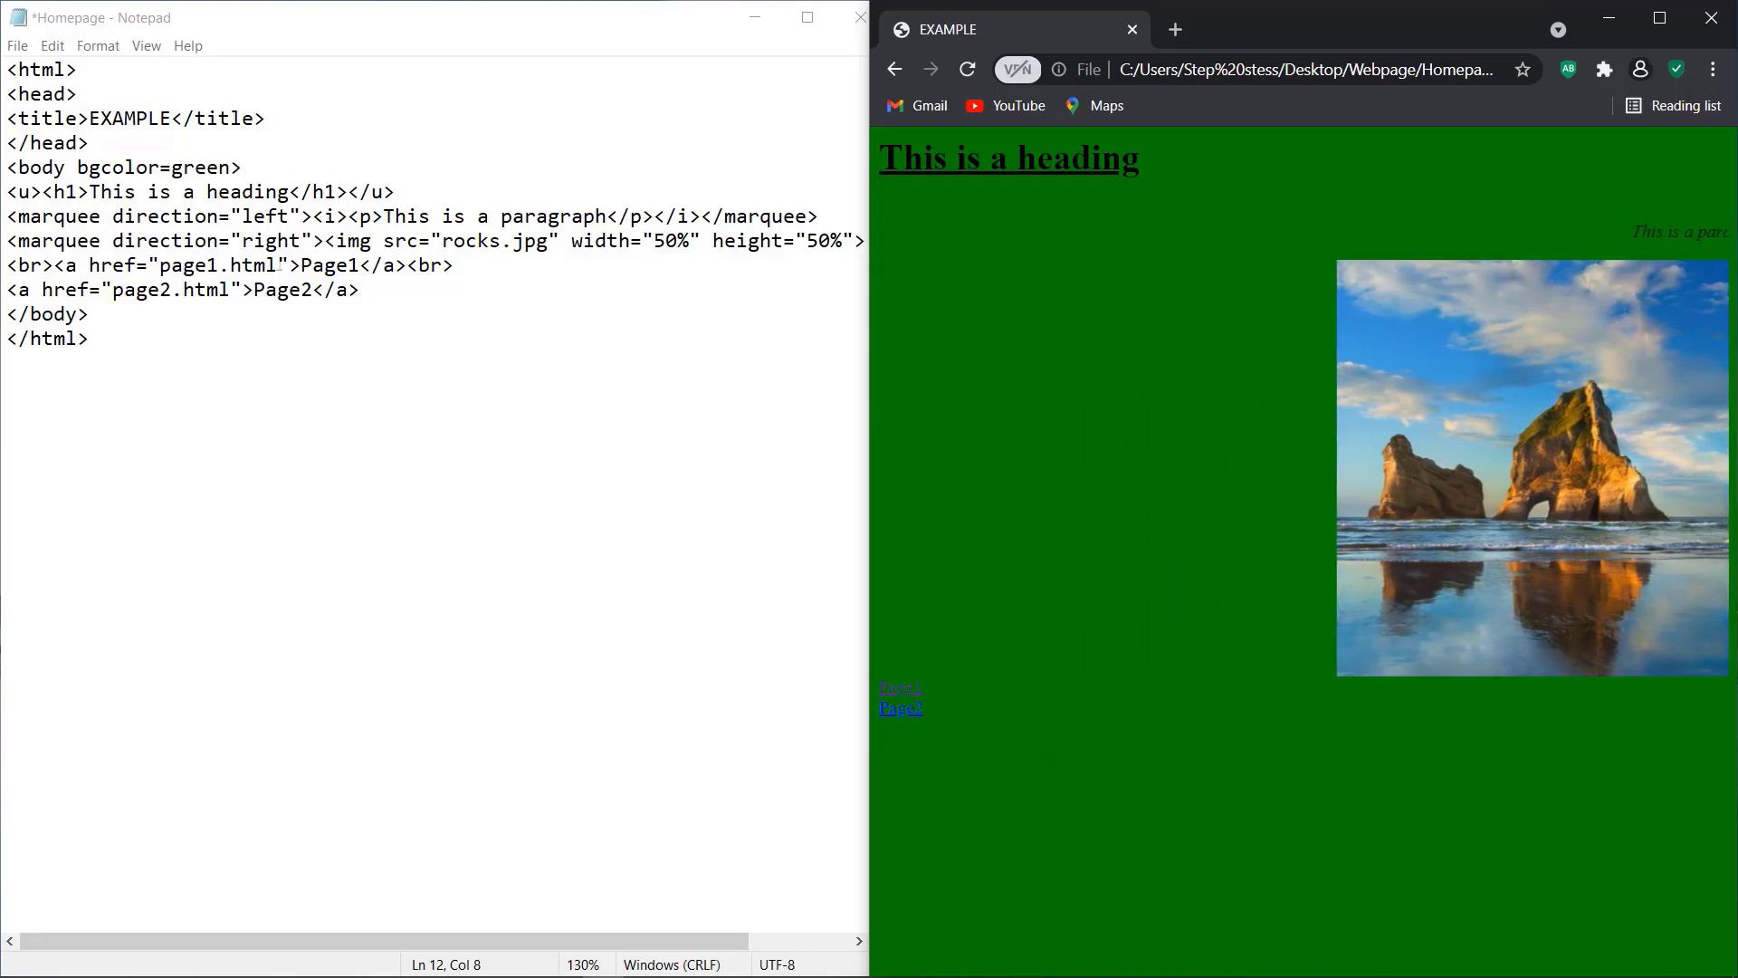
click(385, 300)
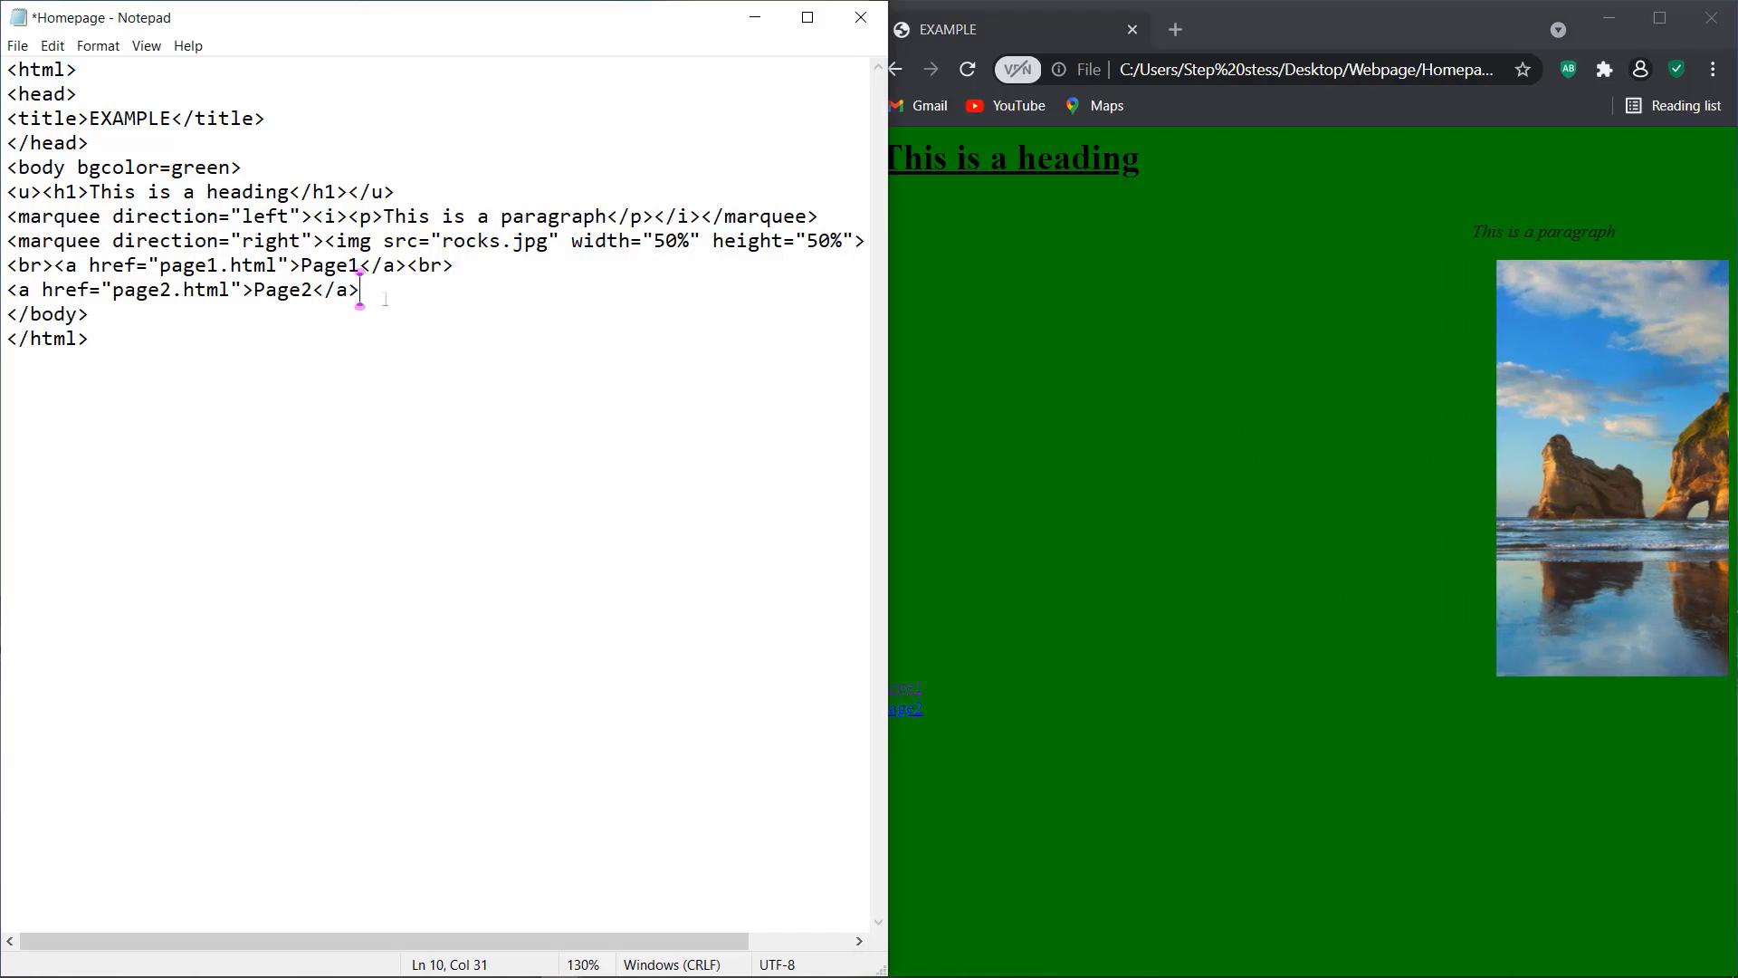
key(Return)
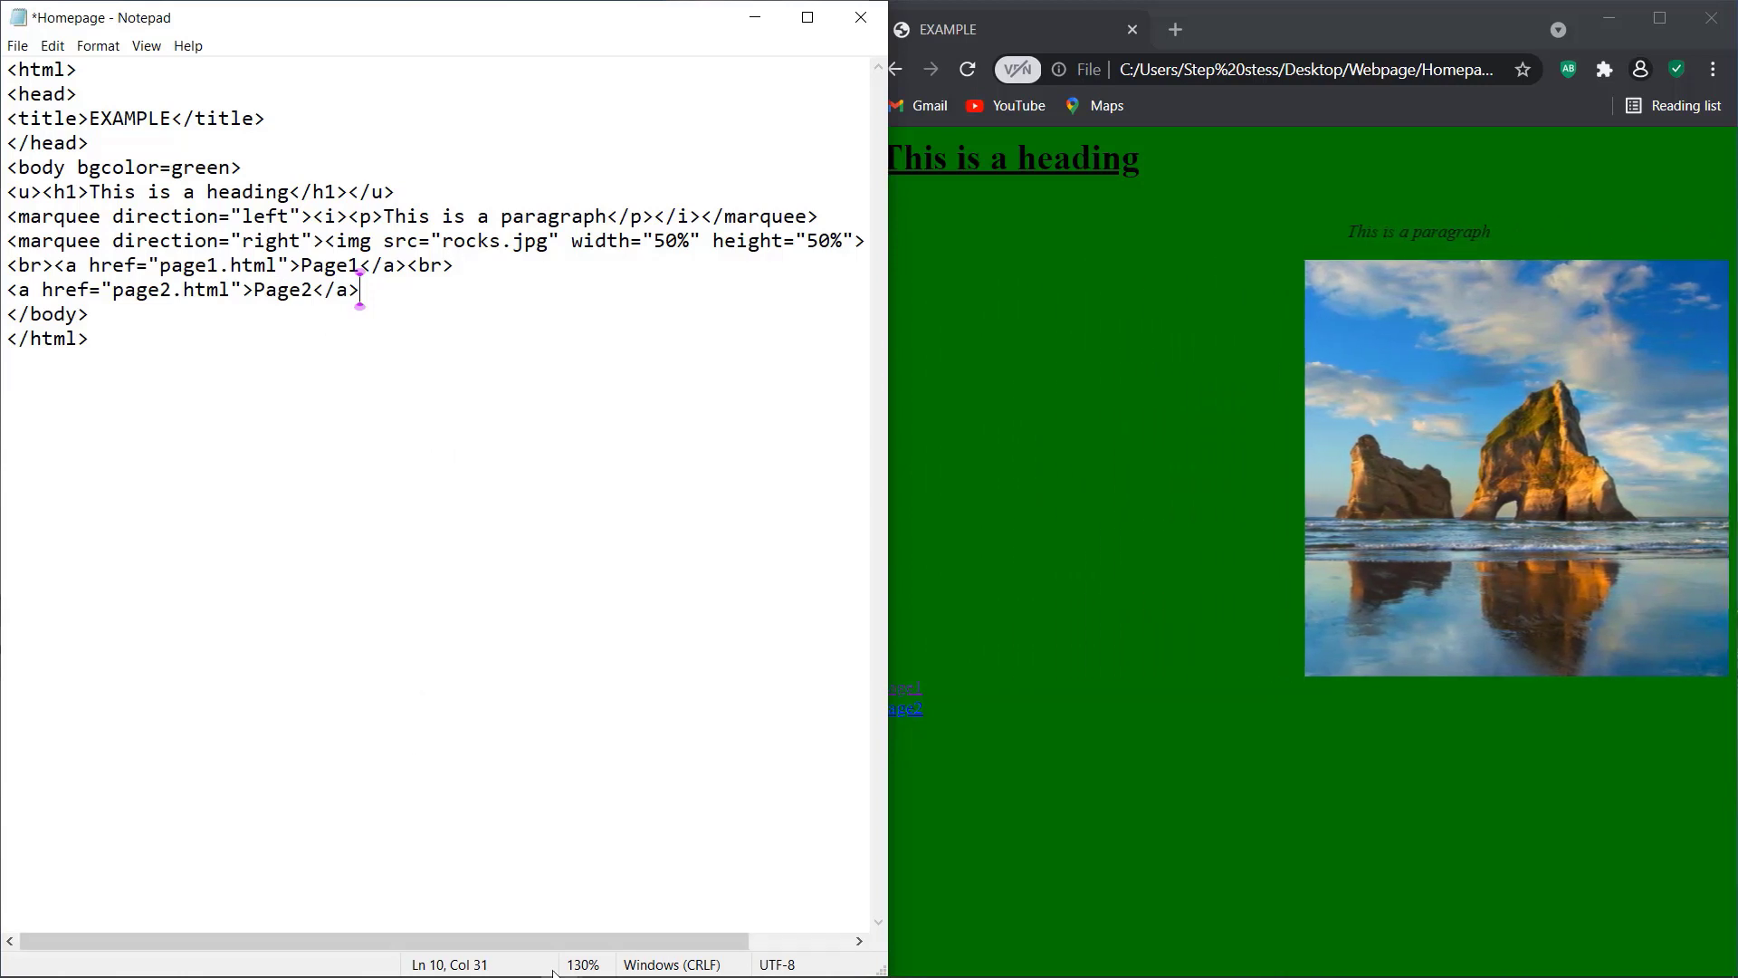
Open a new blank Notepad window and enter the opening <html> tag on the first line
mouse_move(560, 970)
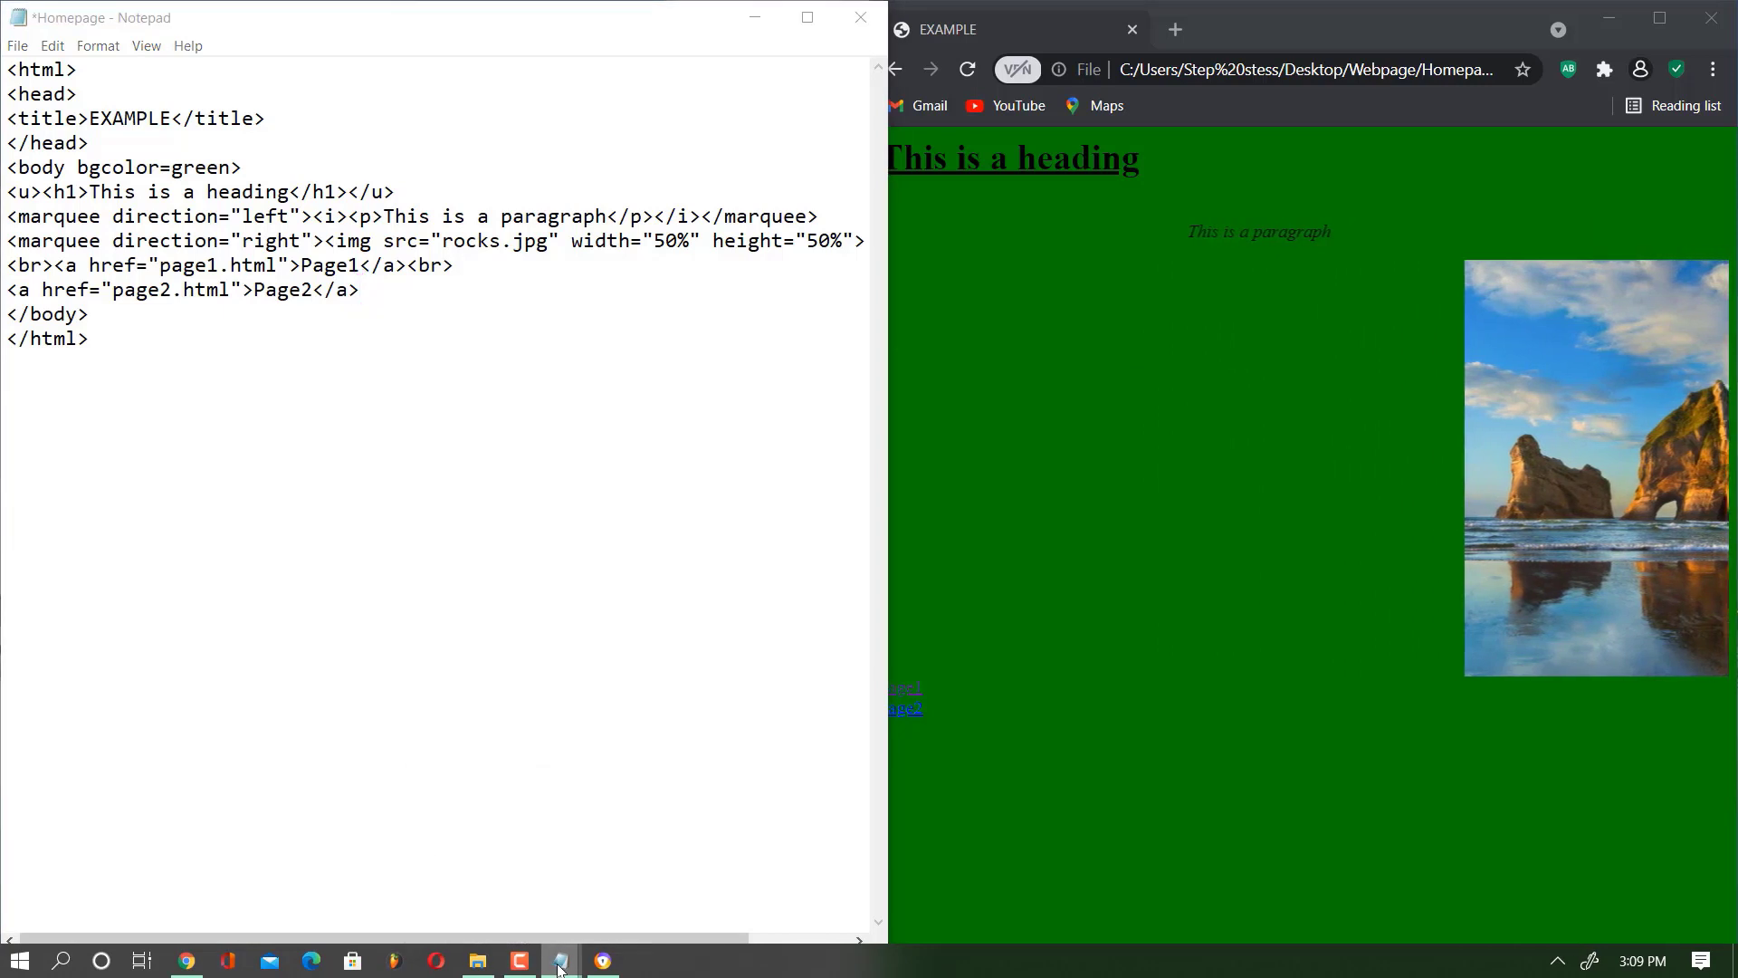
right_click(559, 968)
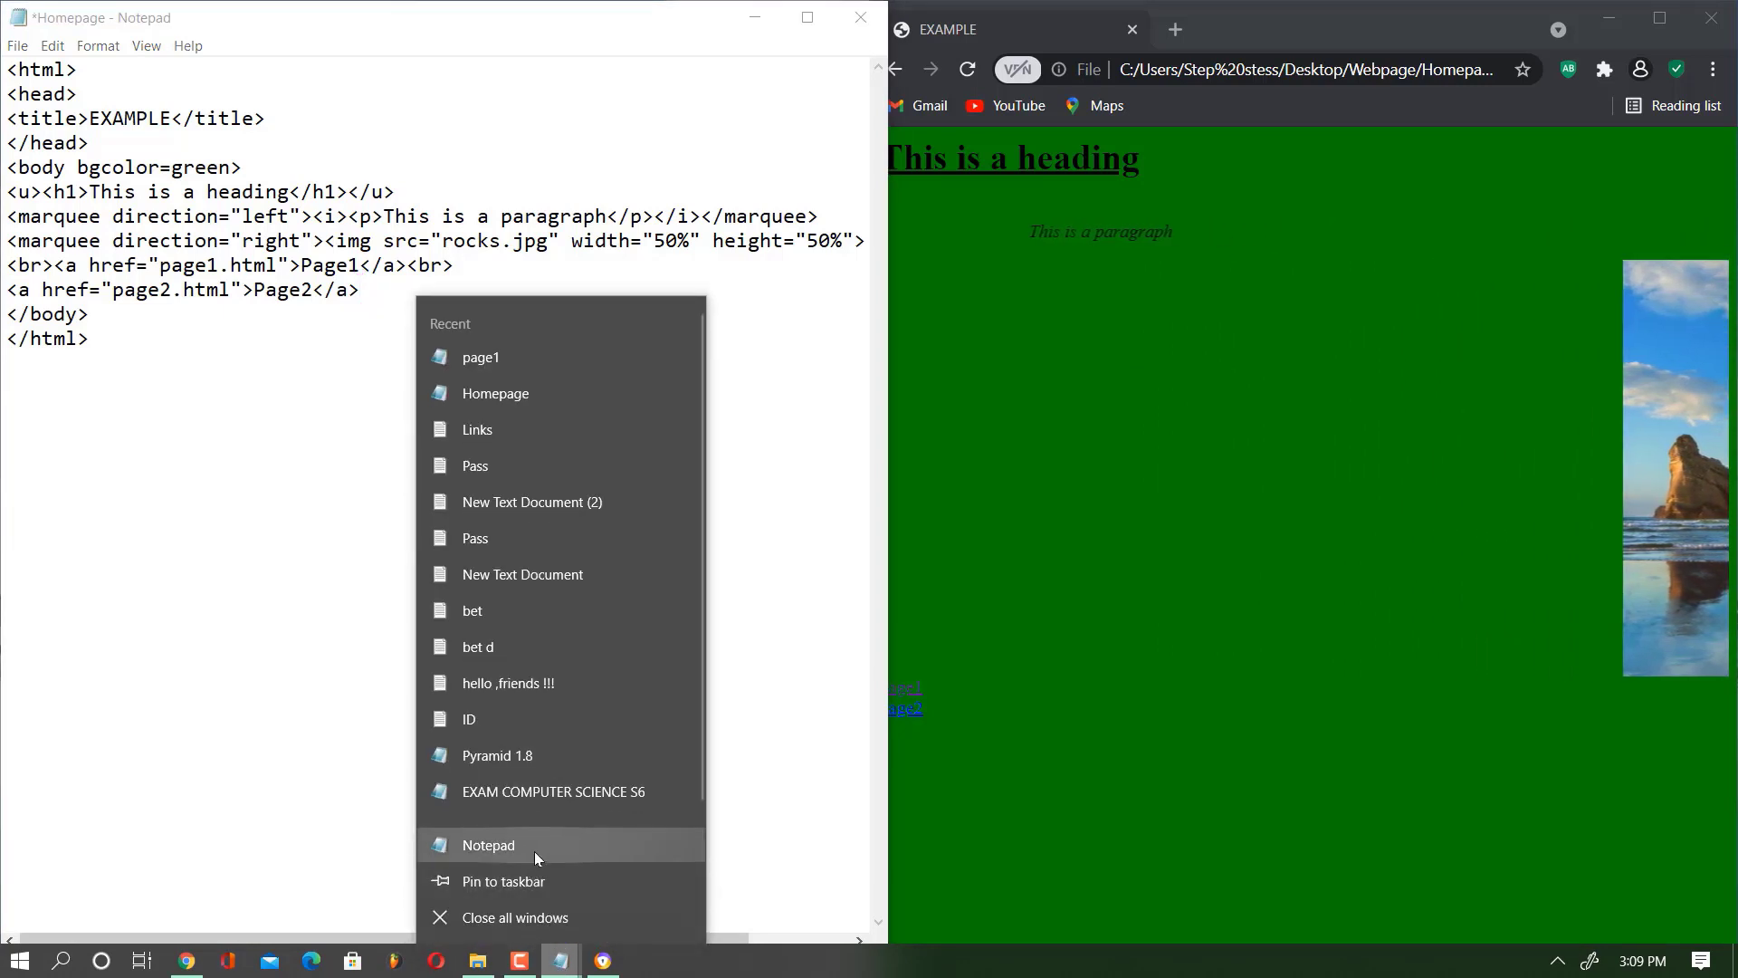
click(534, 851)
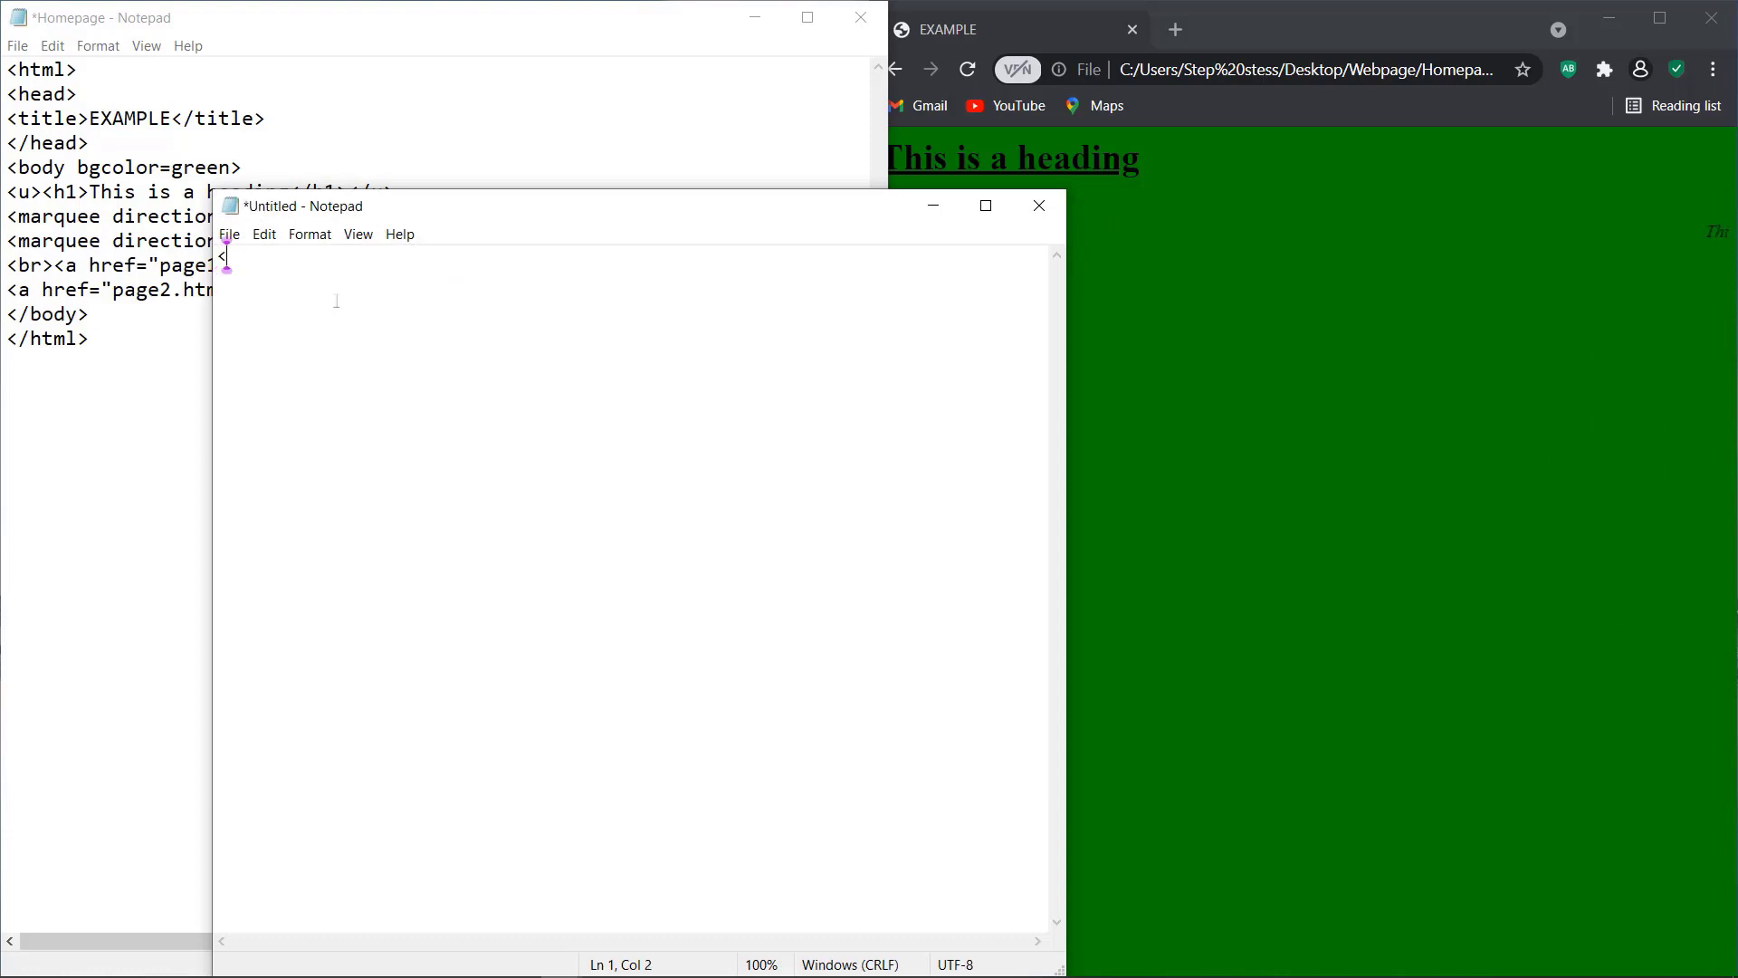
text(<html)
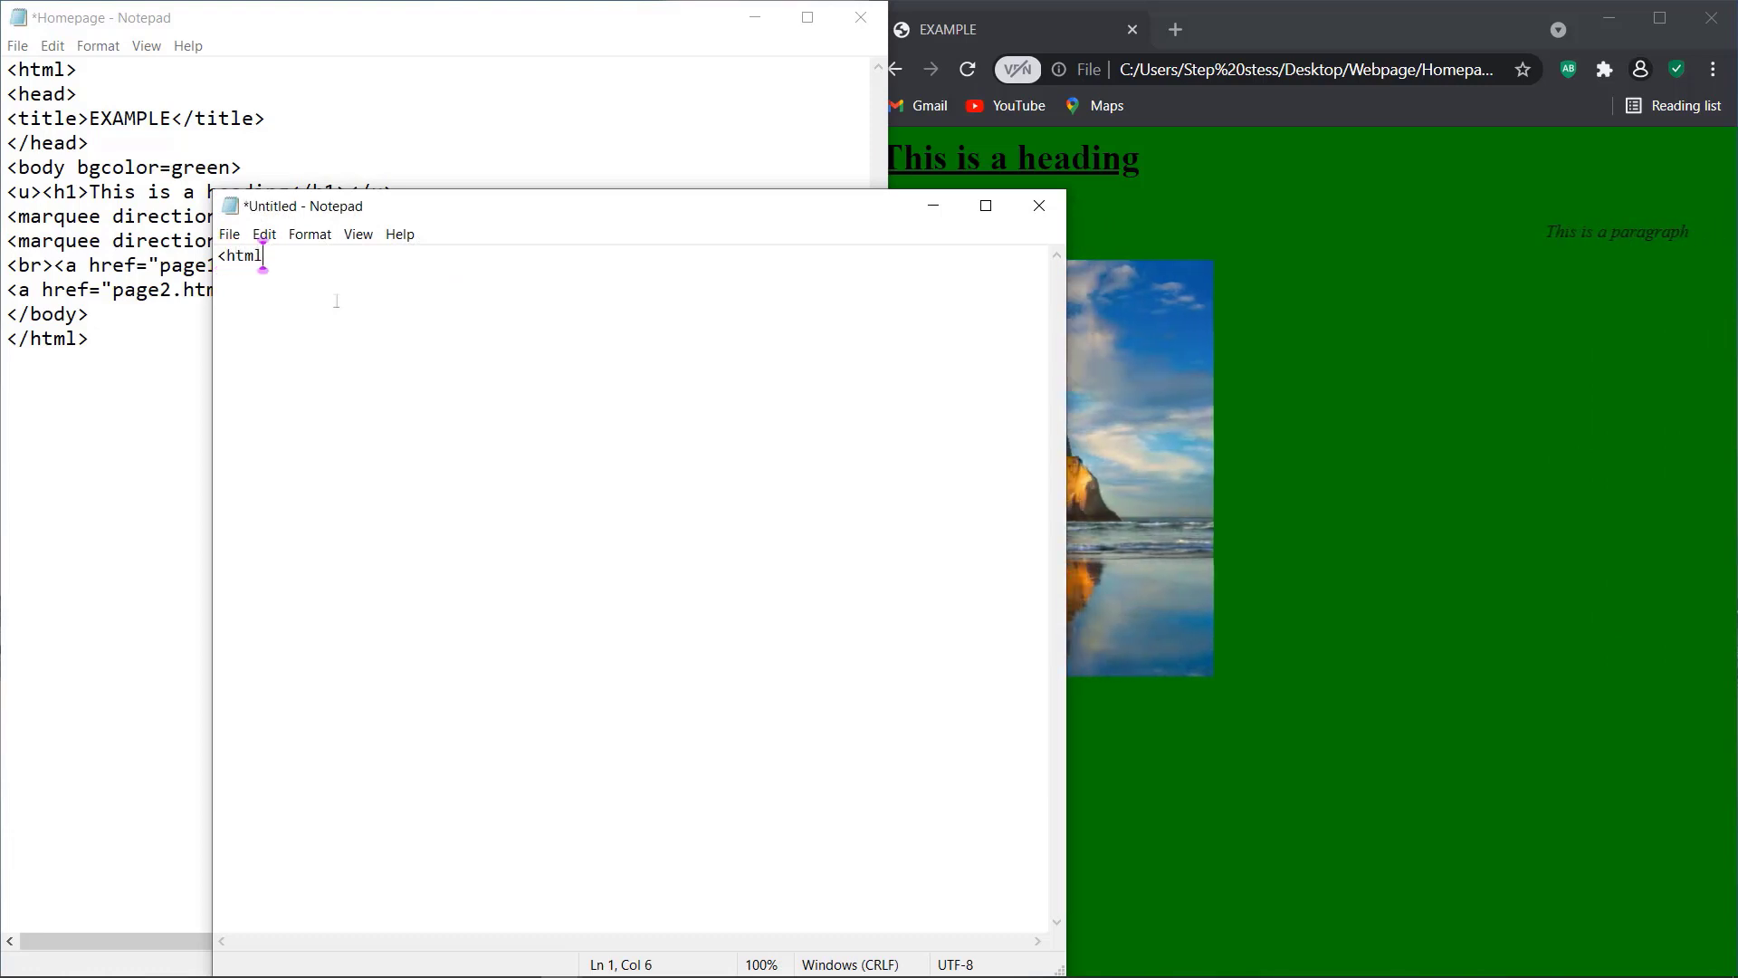
text(>)
key(Return)
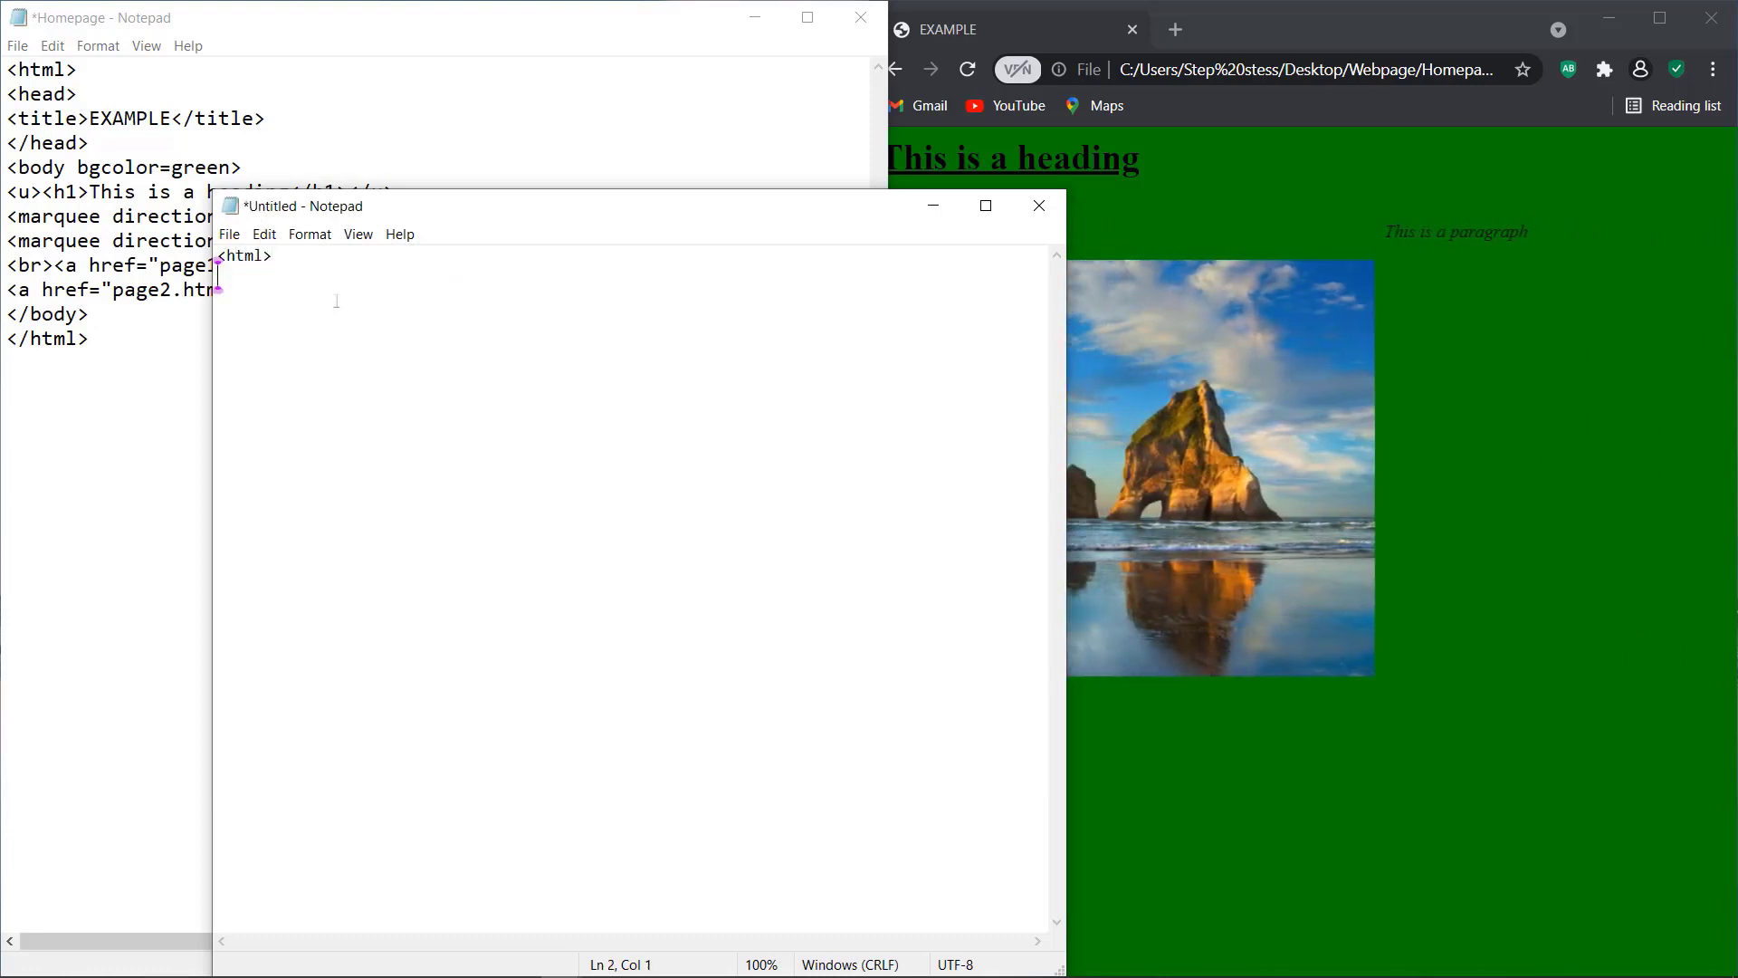
Add a head section below the <html> tag containing the title EXAMPLE, with closing title and head tags
text(<he)
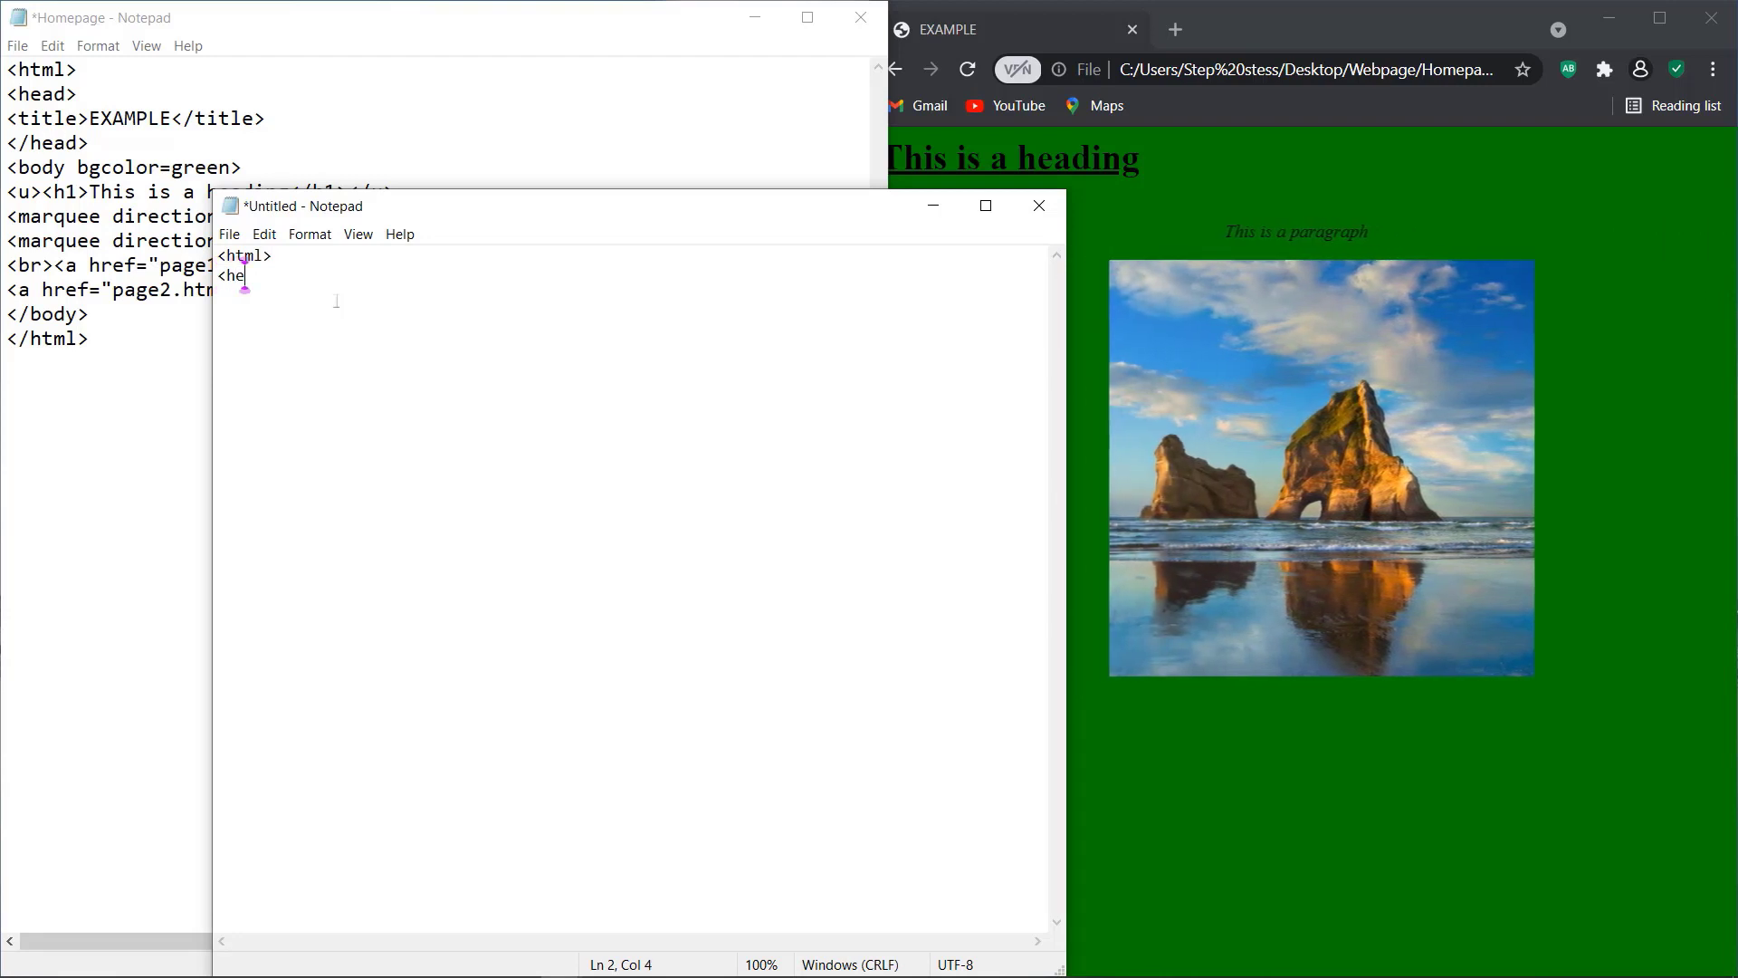
text(ad>)
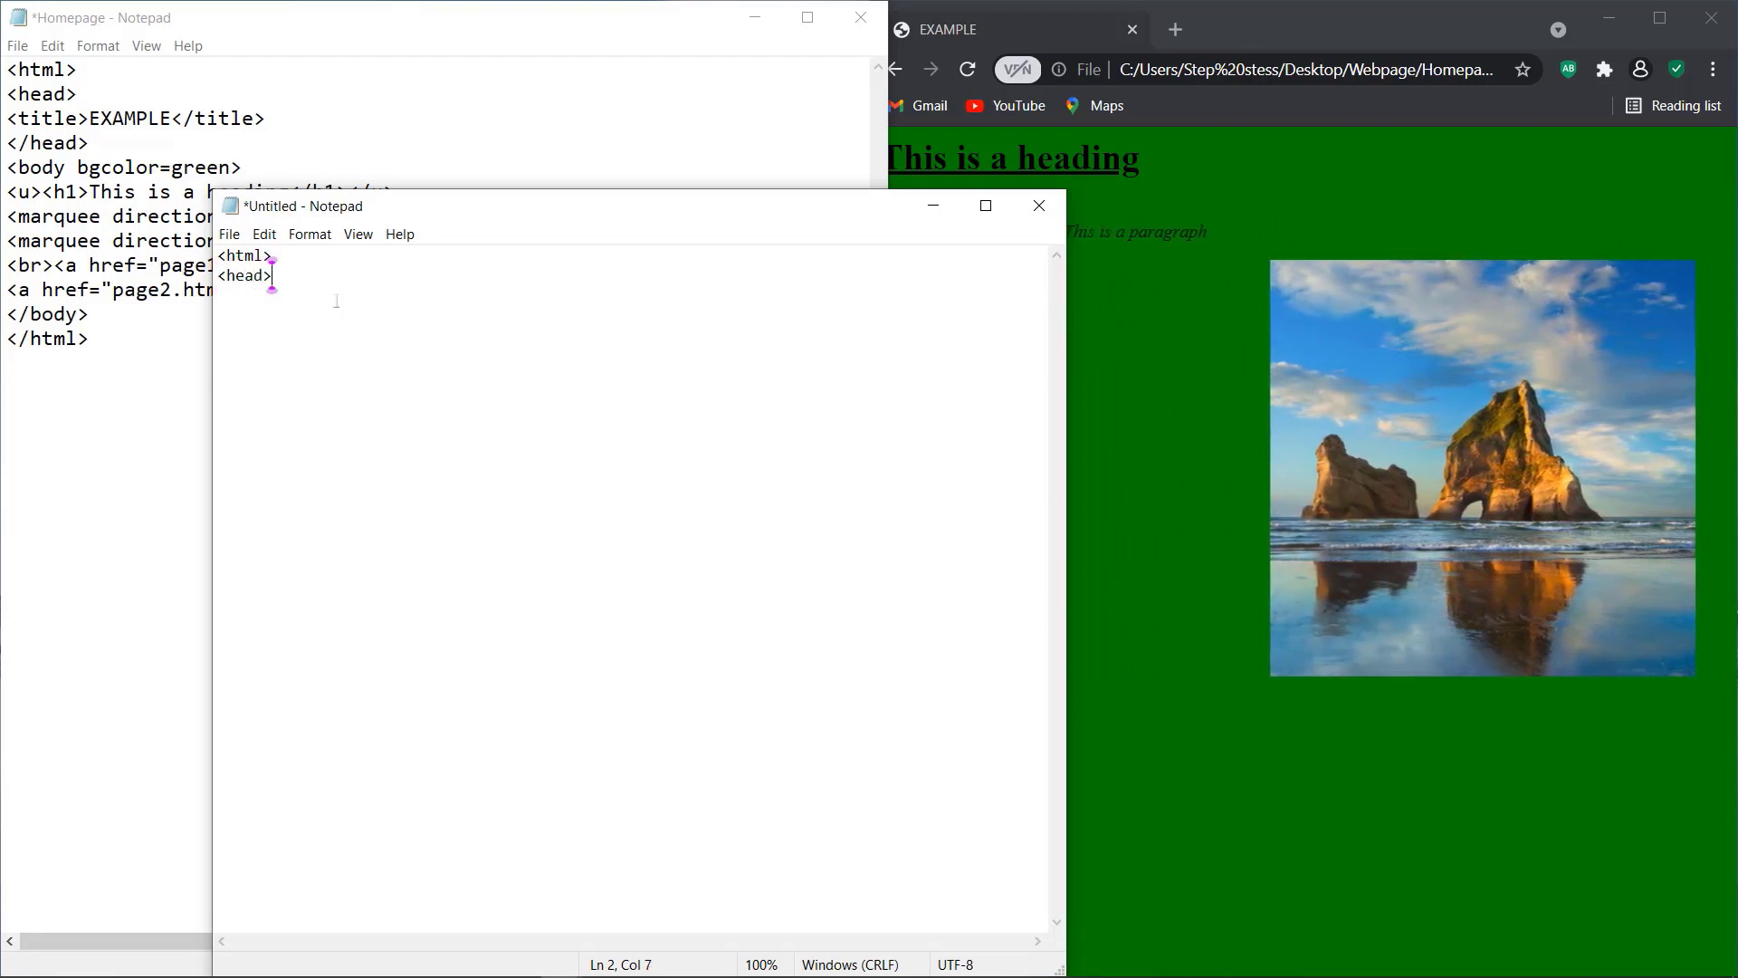
key(Return)
text(<t)
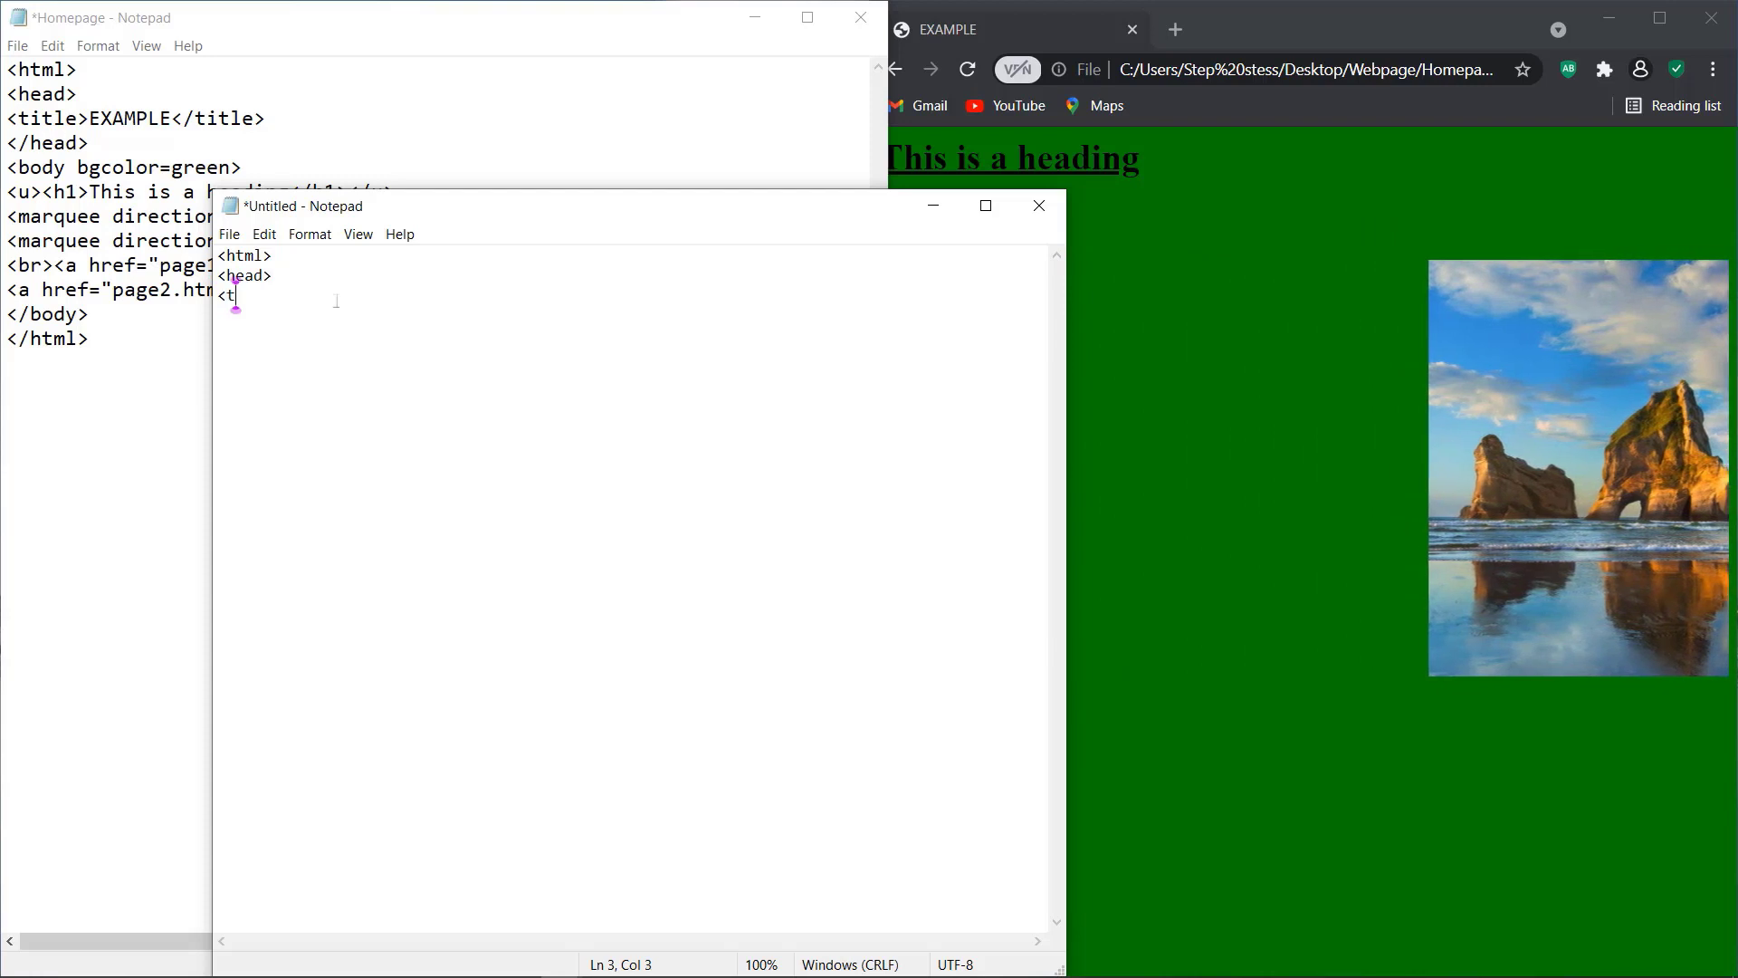
text(itle>EXAMPLE<)
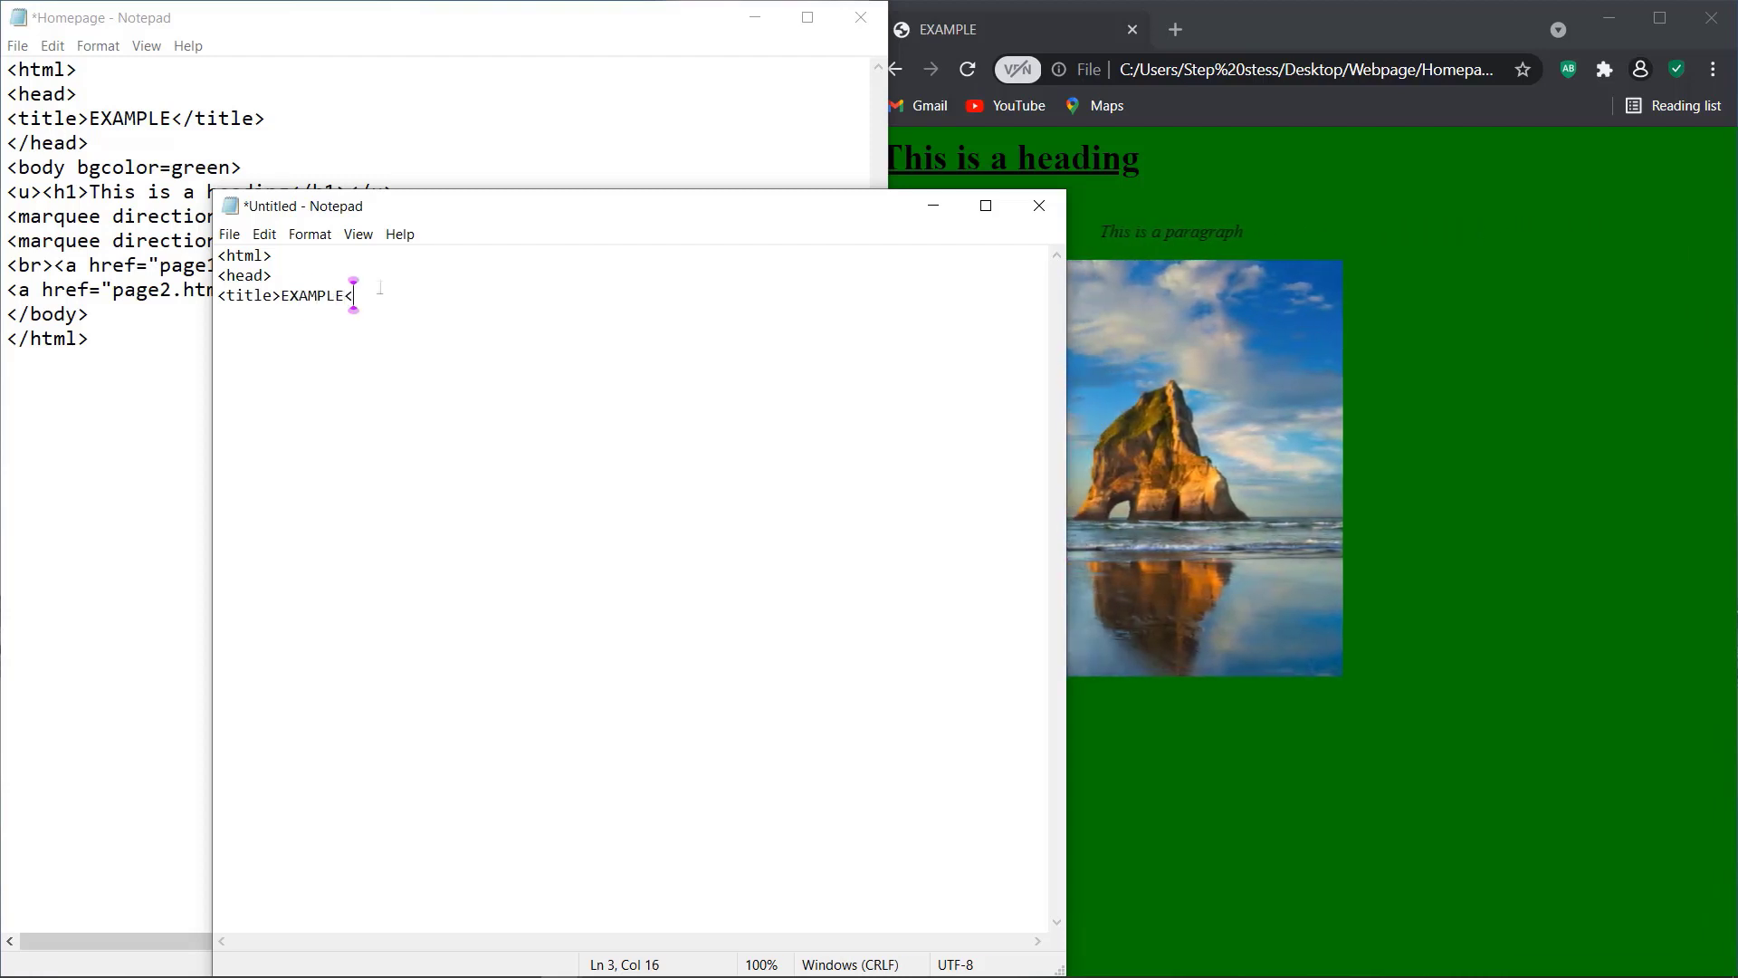
text(/ti)
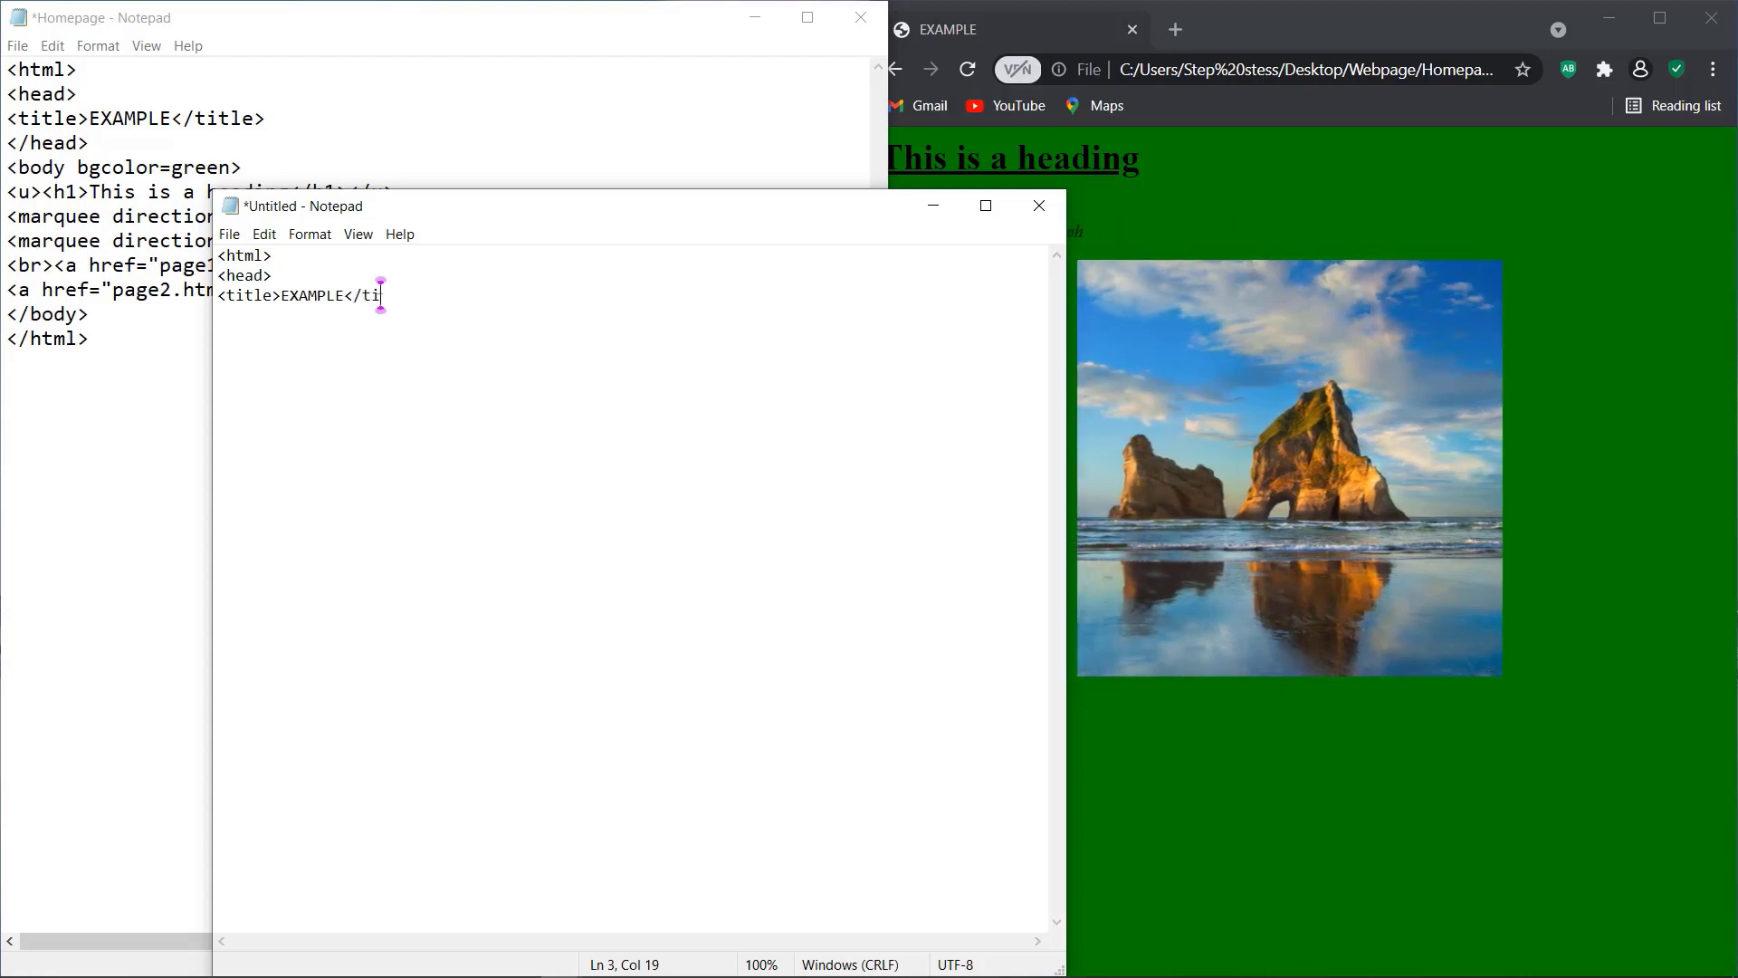
text(tle>)
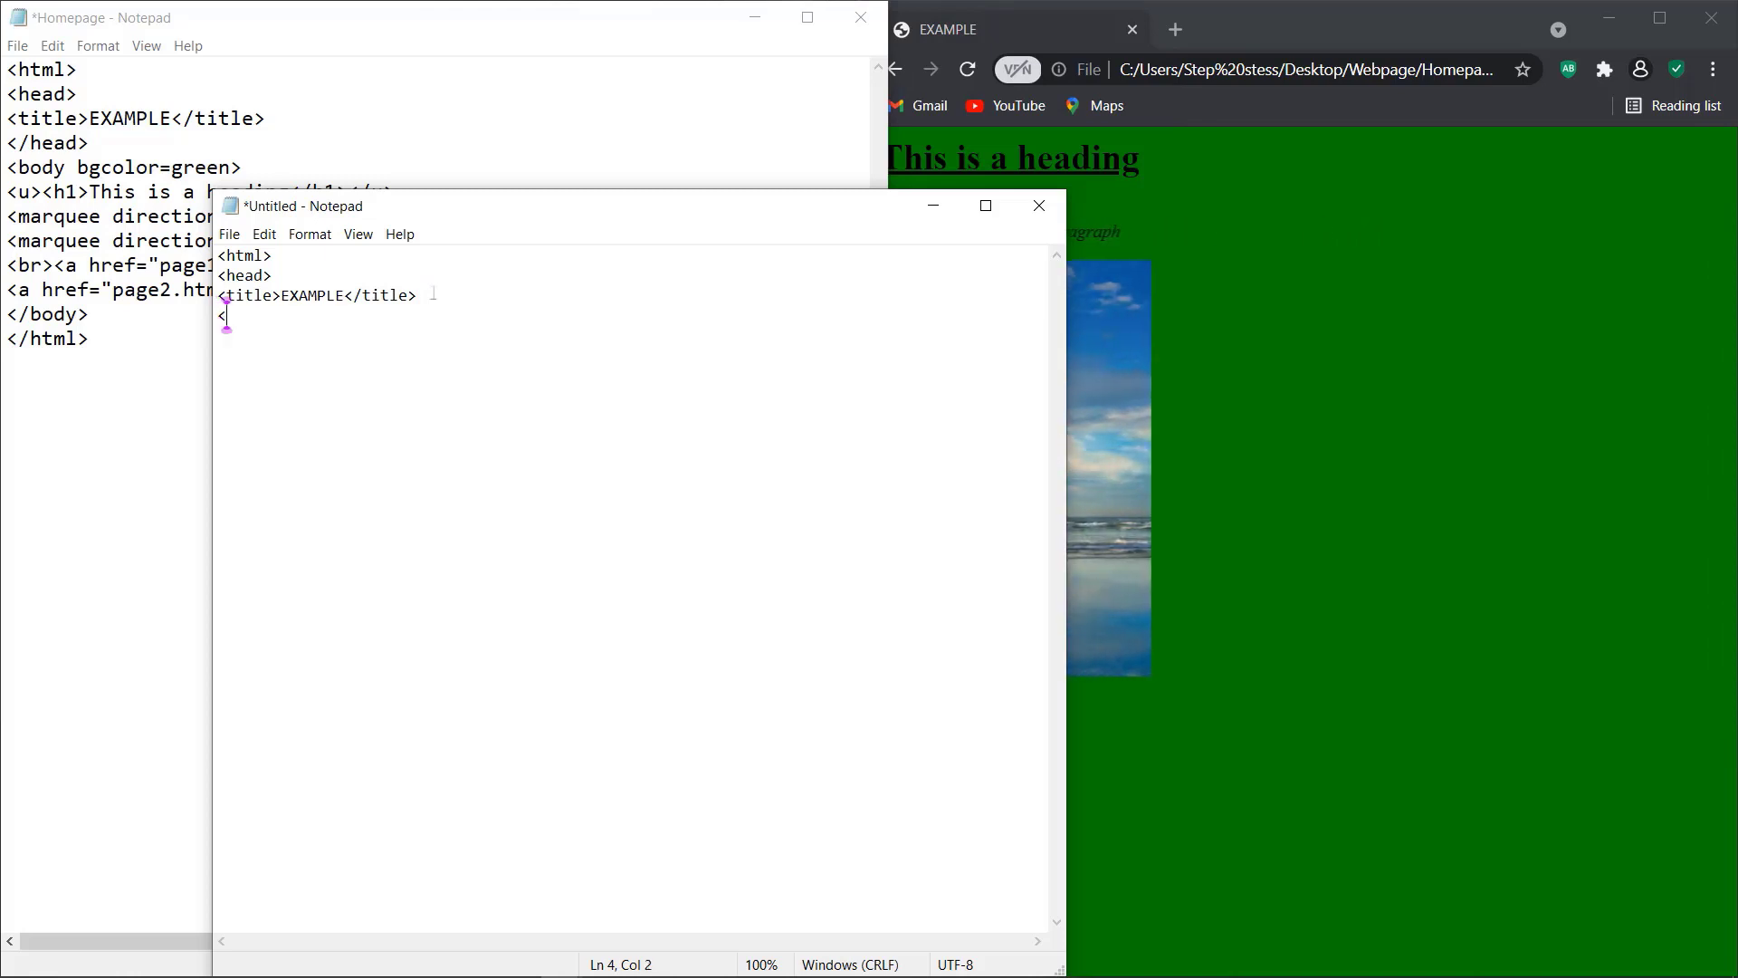
text(head)
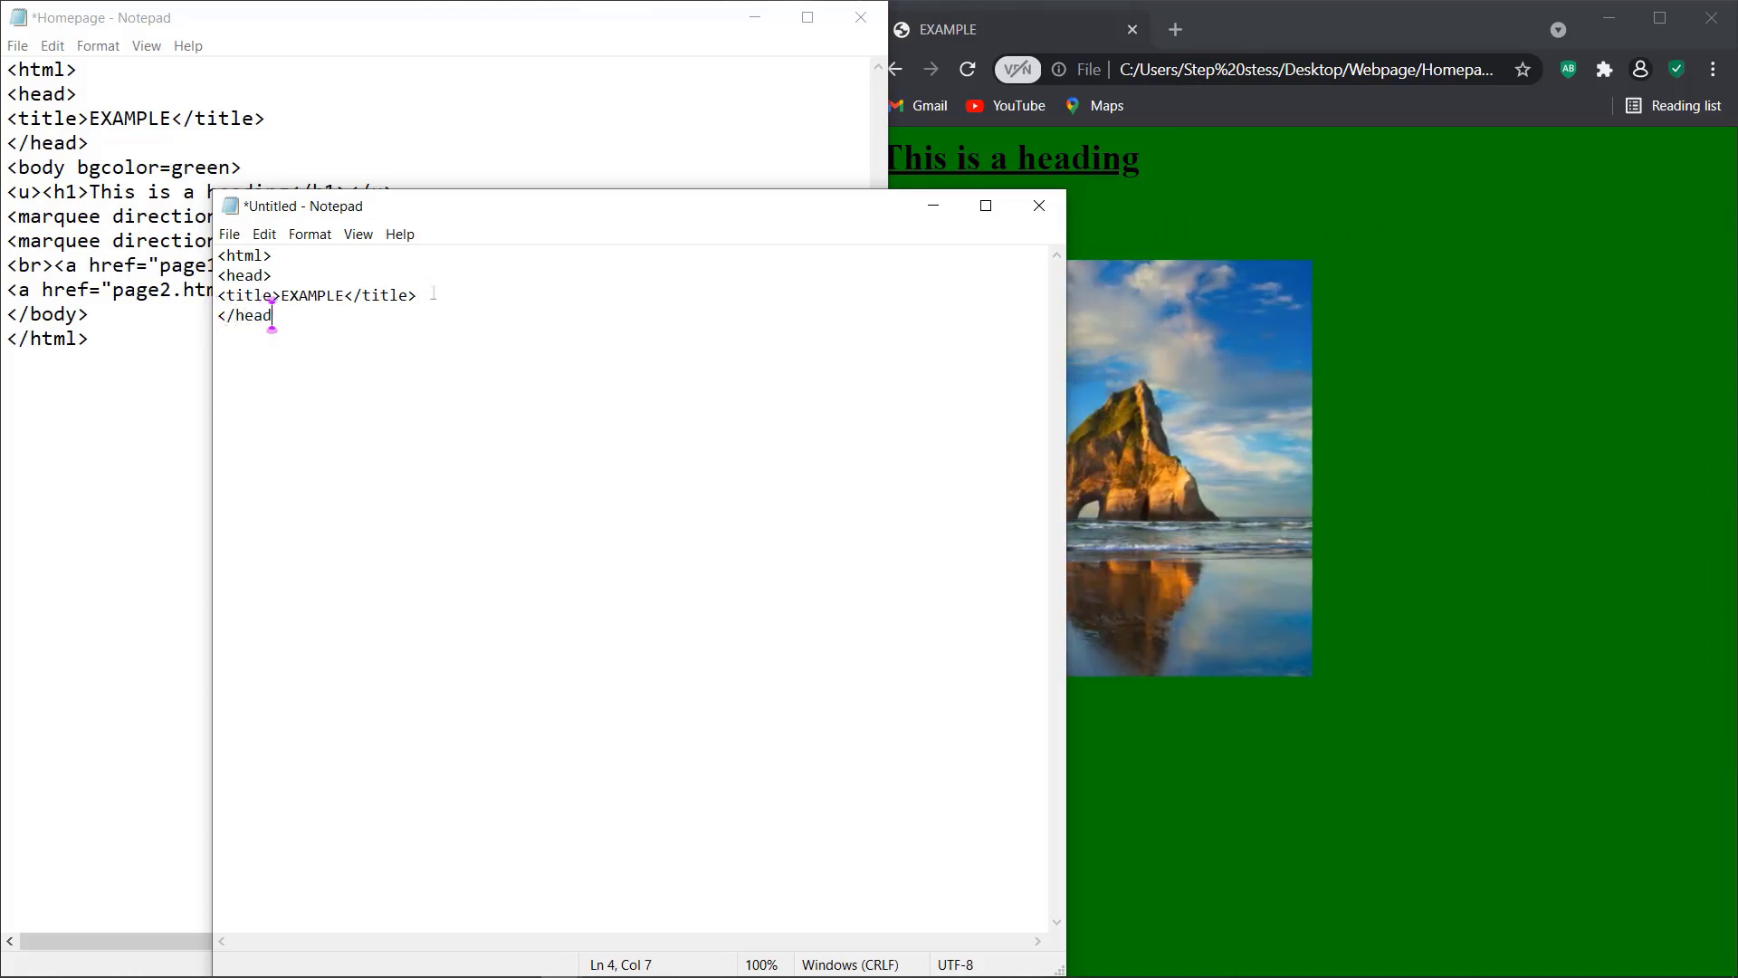
text(>)
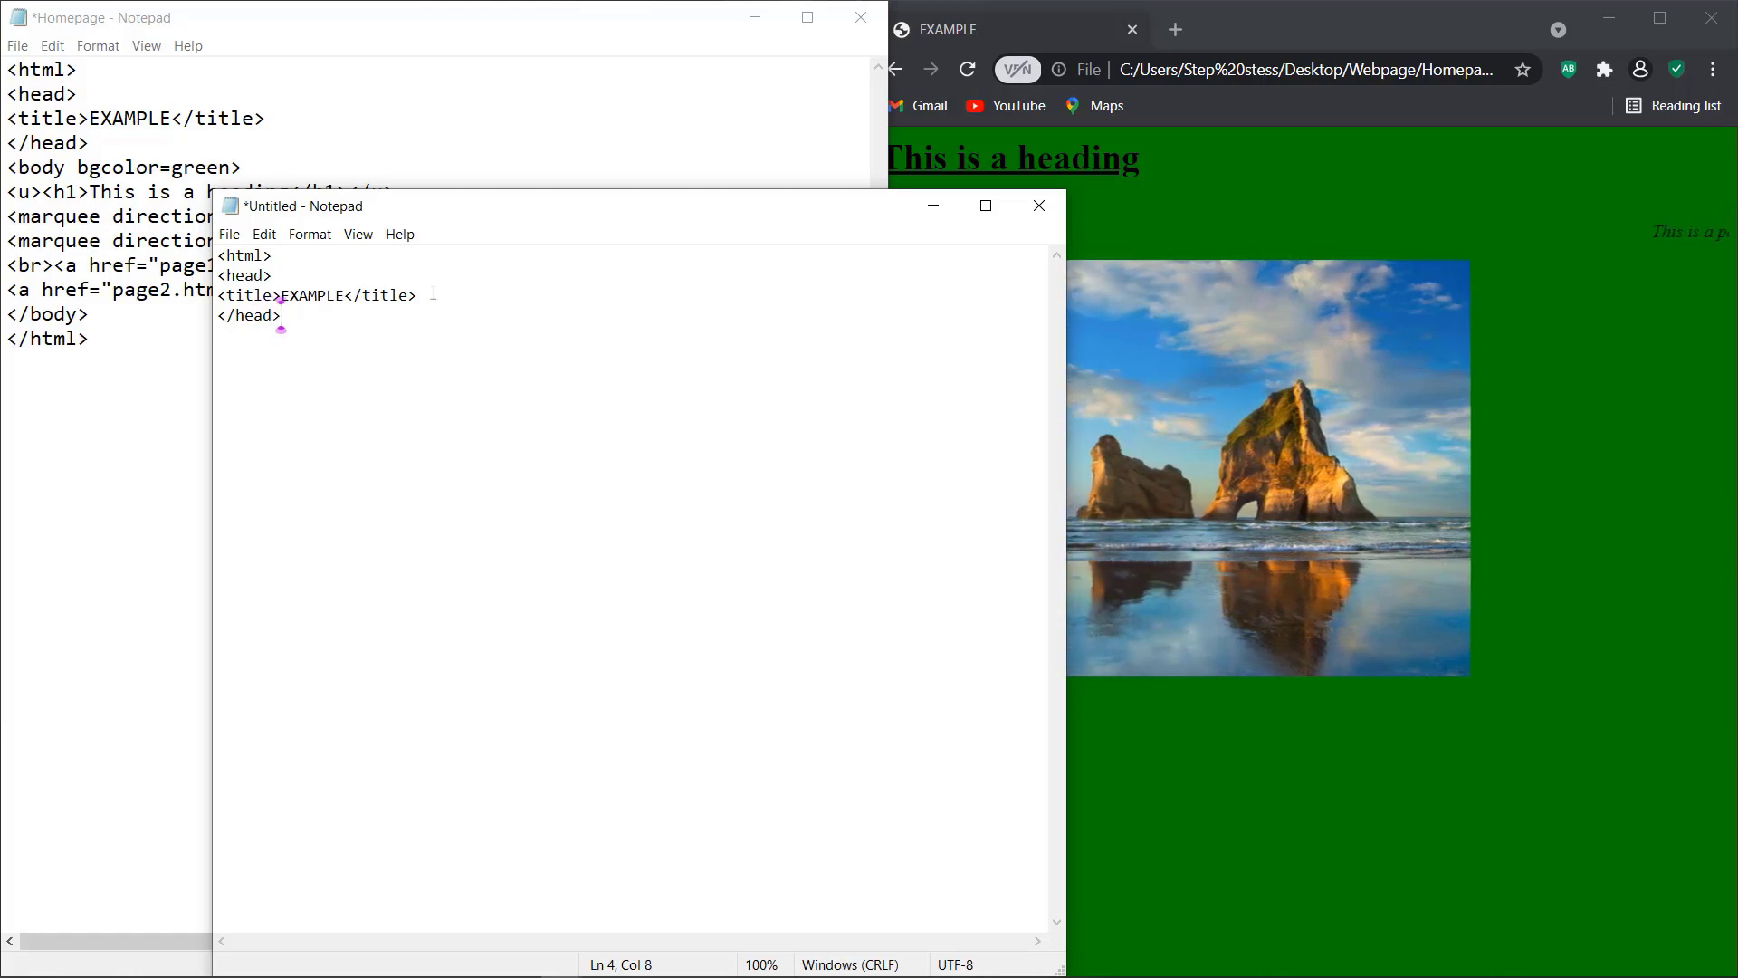
key(Return)
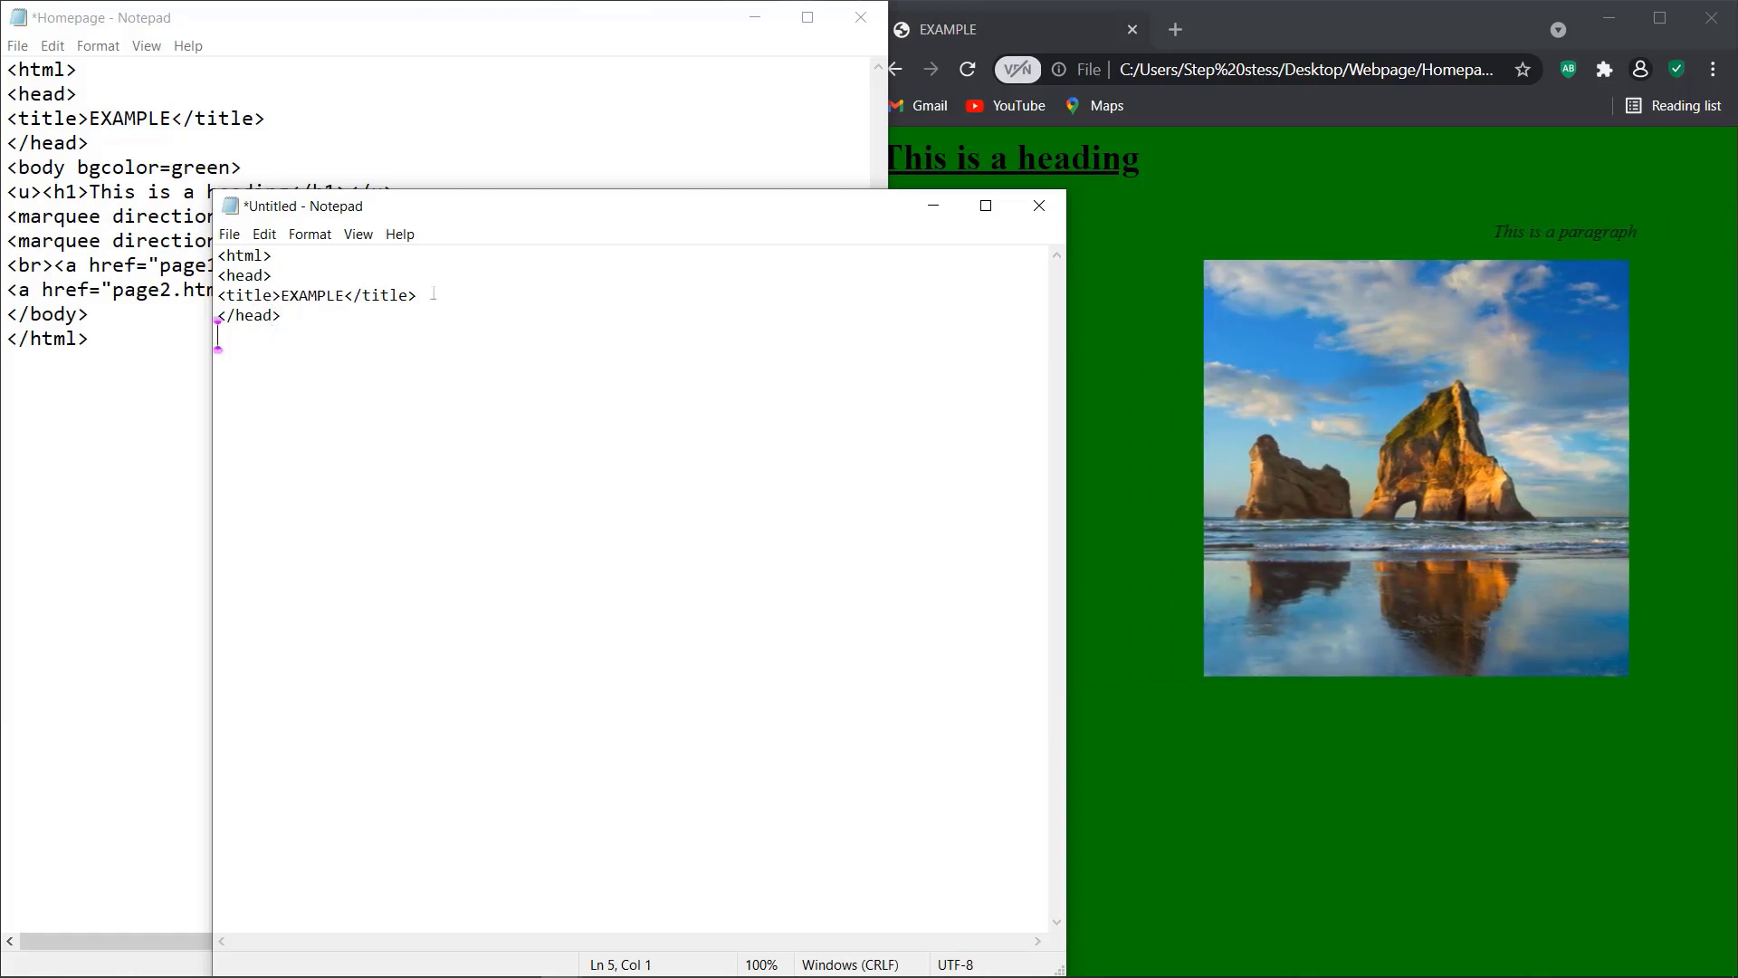
Add an opening body tag with bgcolor=green below the head section
text(<bo)
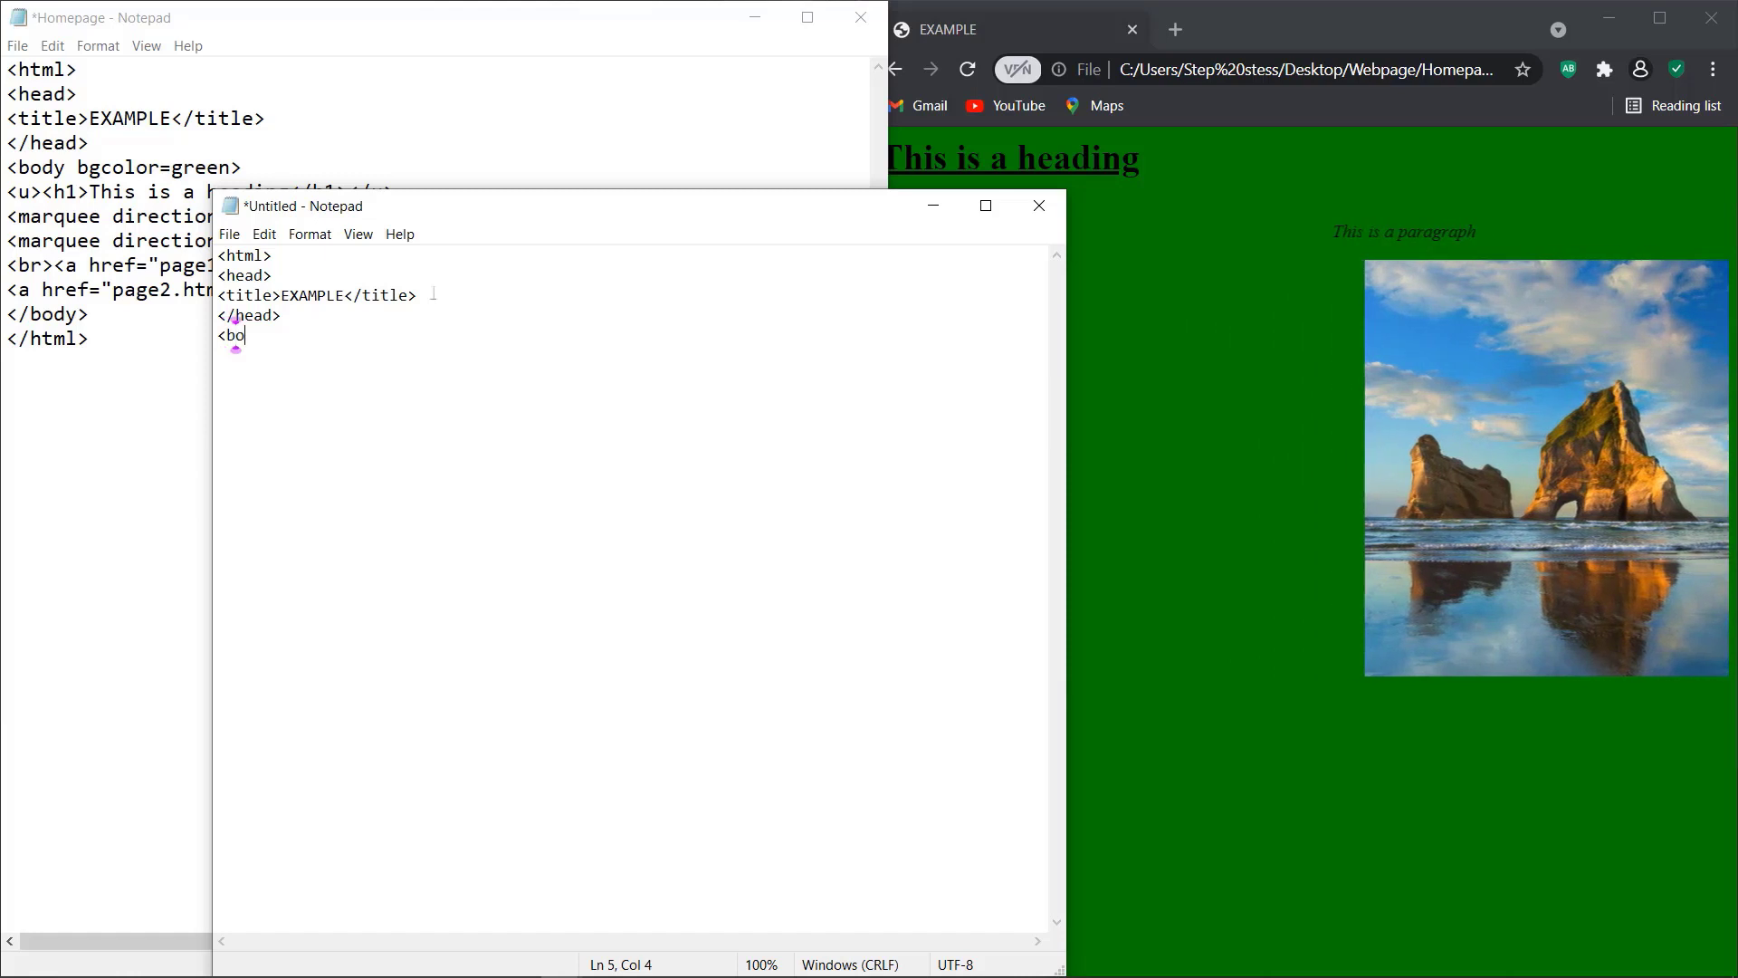
text(dy)
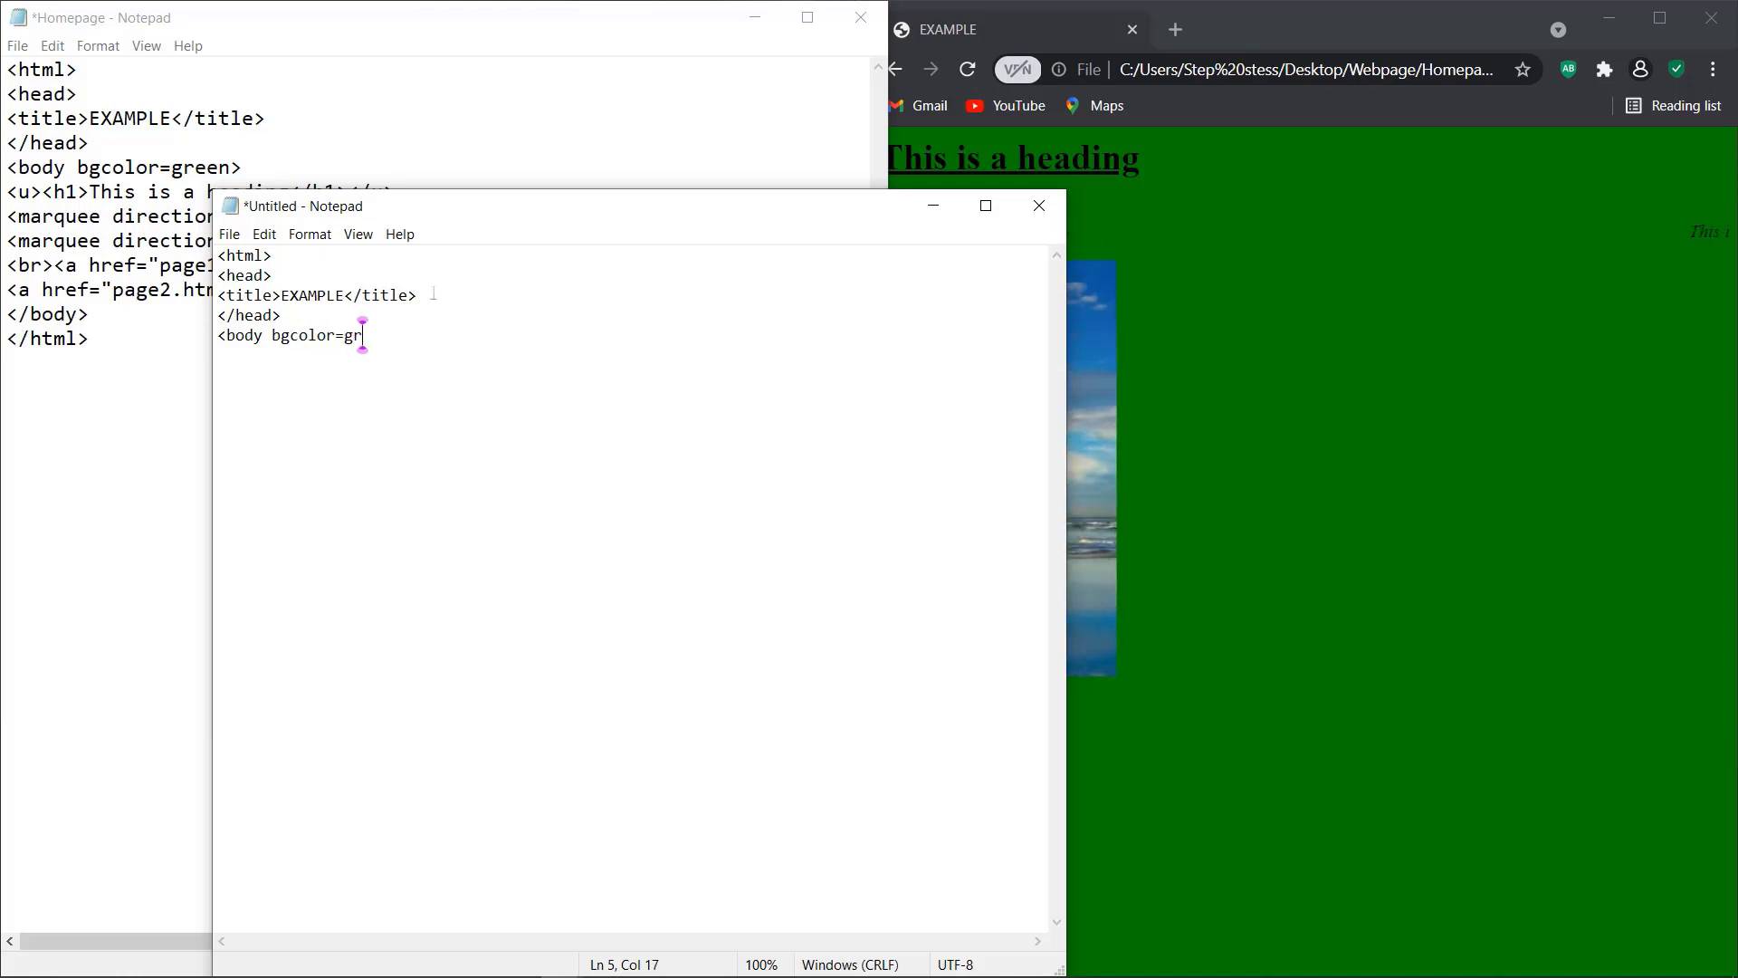
text(bgcolor=green)
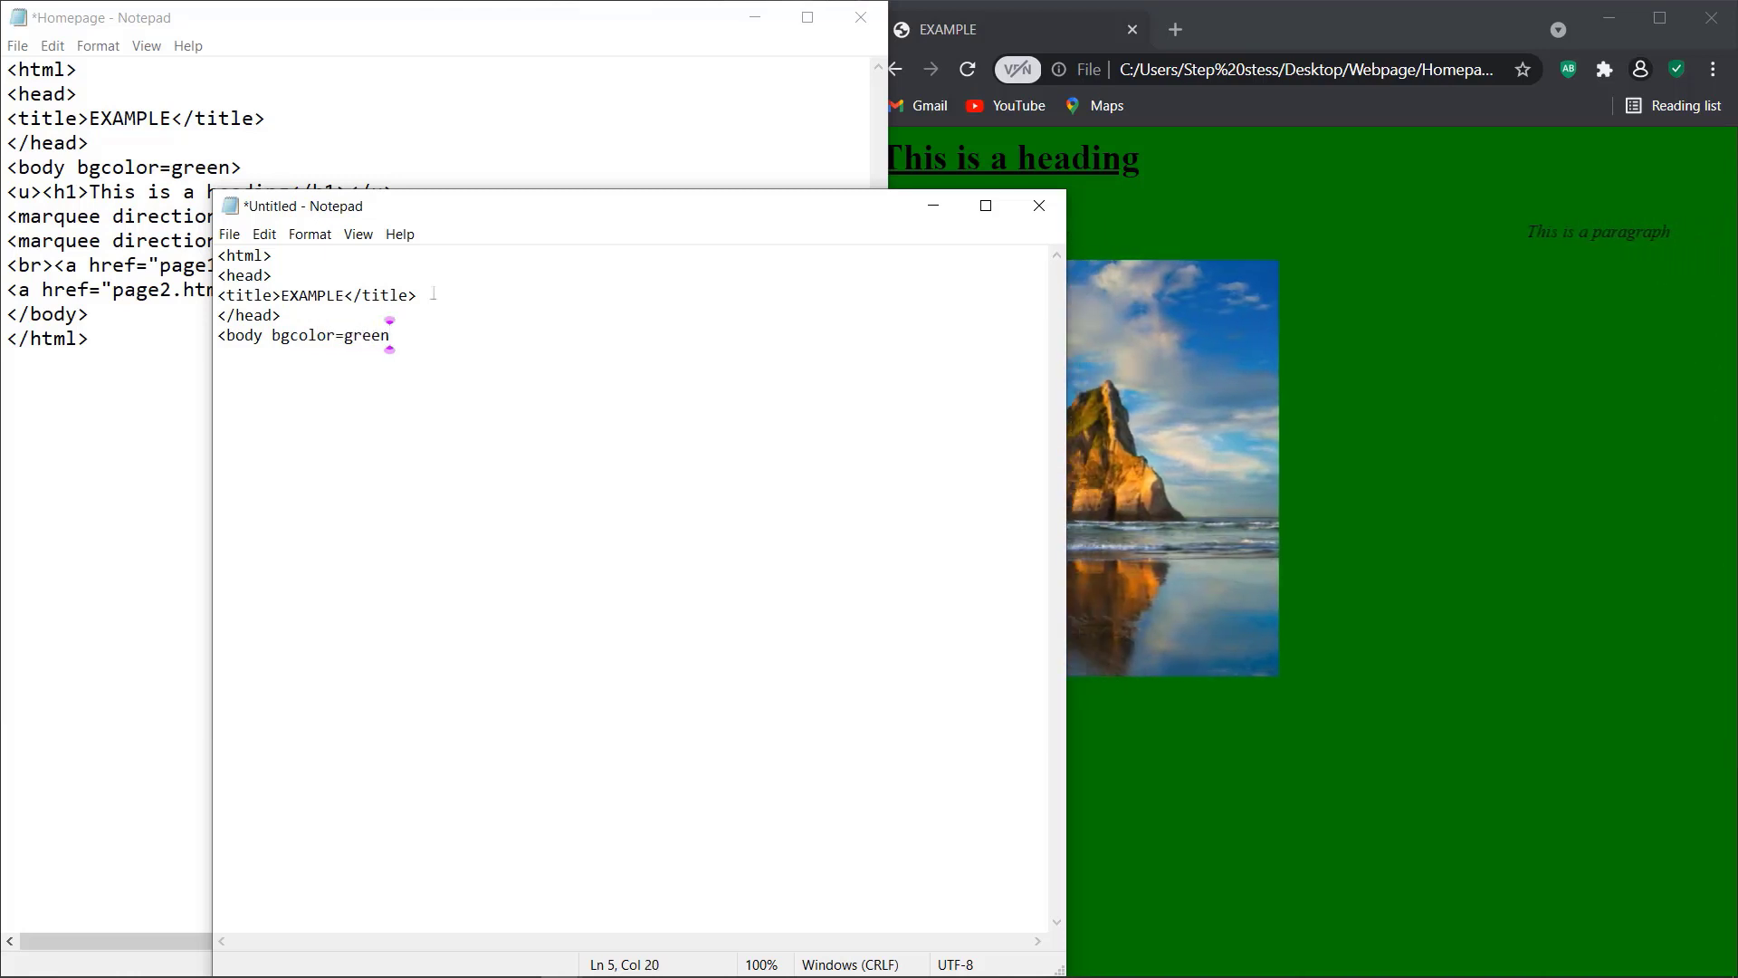
text(>)
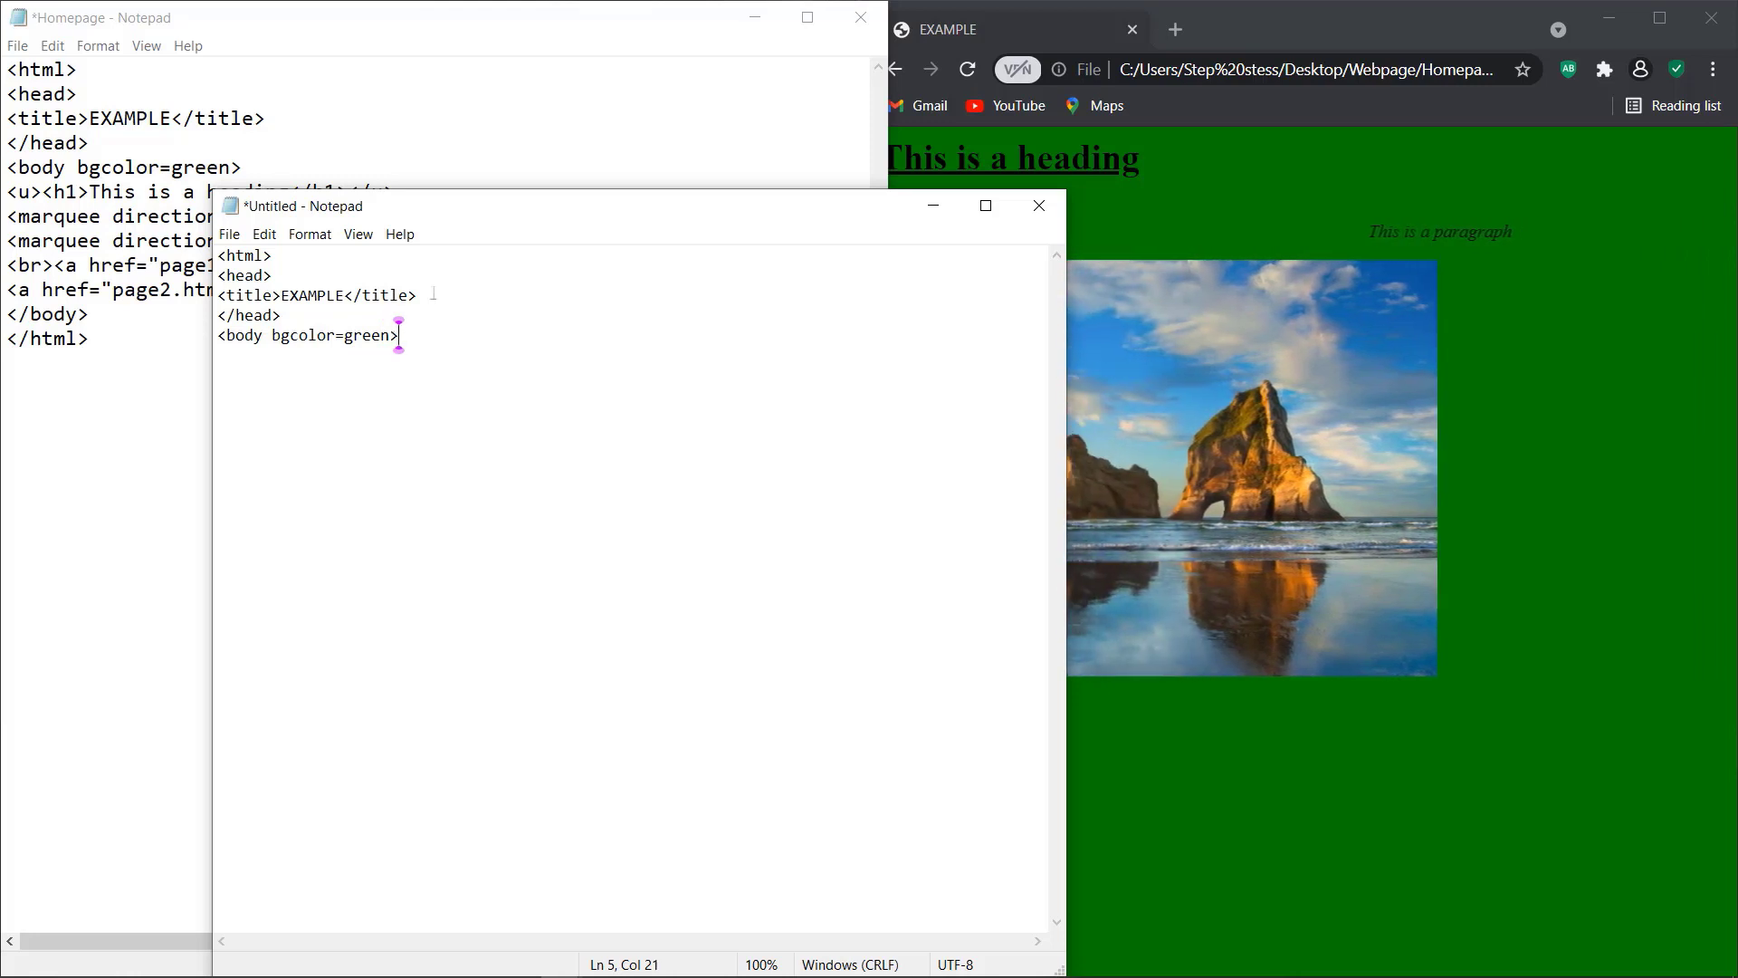
key(Return)
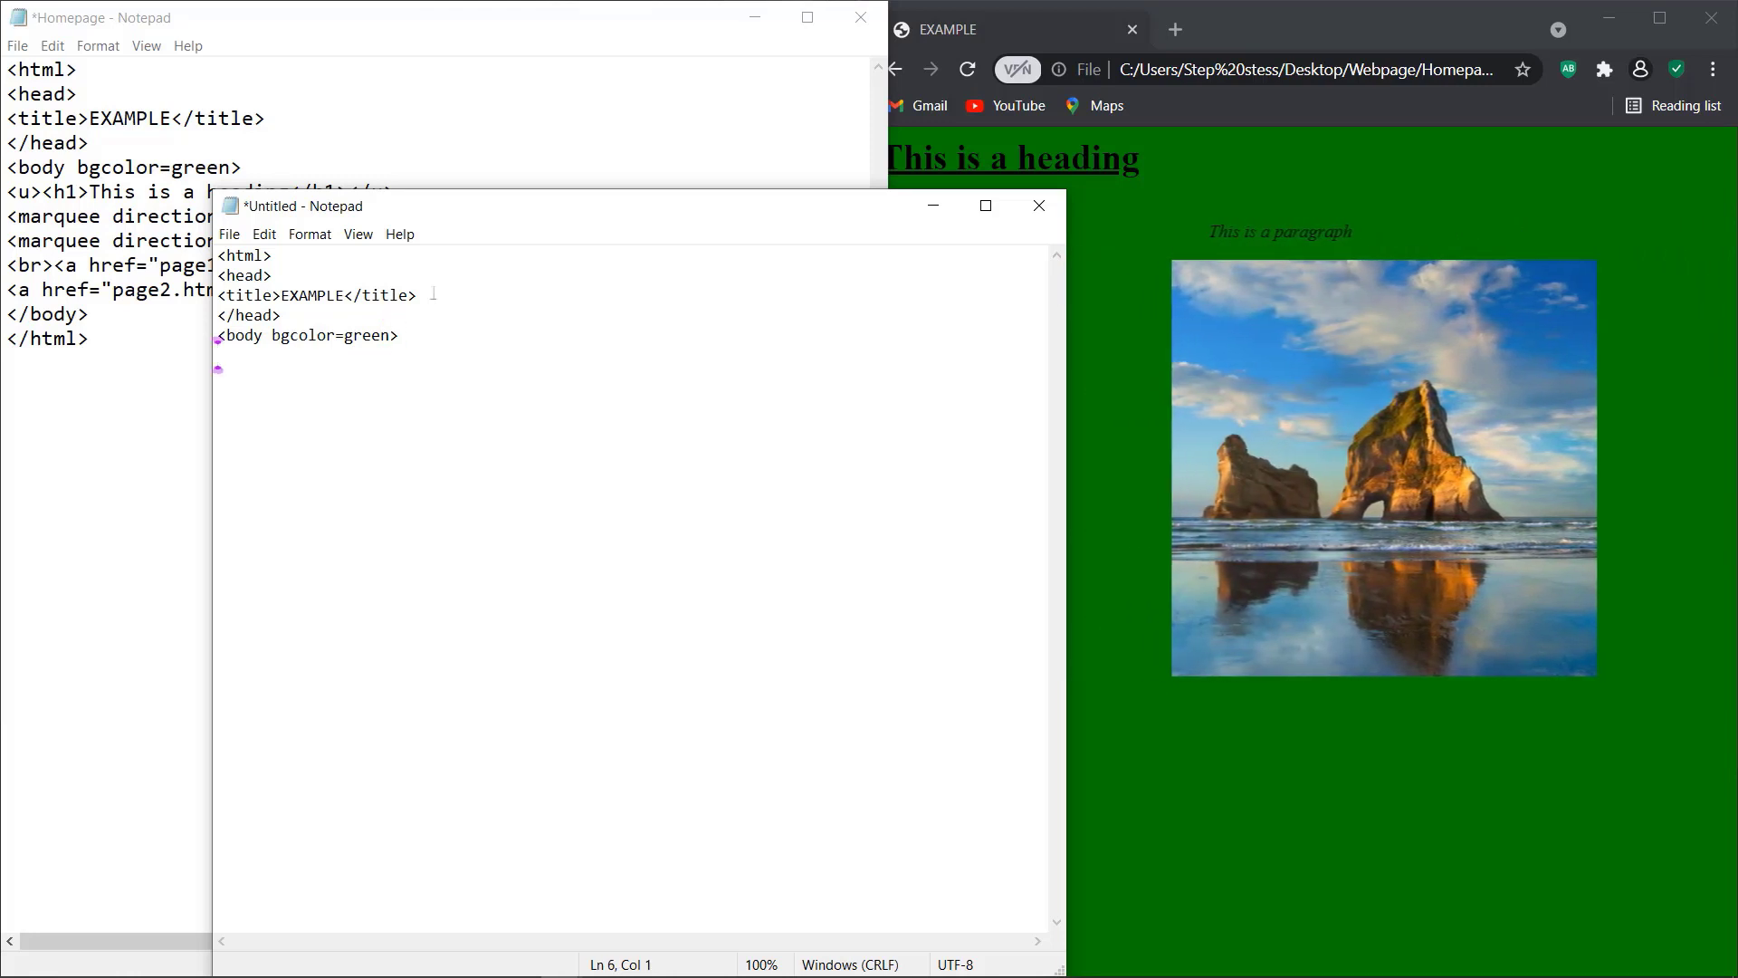
Add an <h1> heading reading "This is a third heading" with its closing tag inside the body
text(<h1>Th)
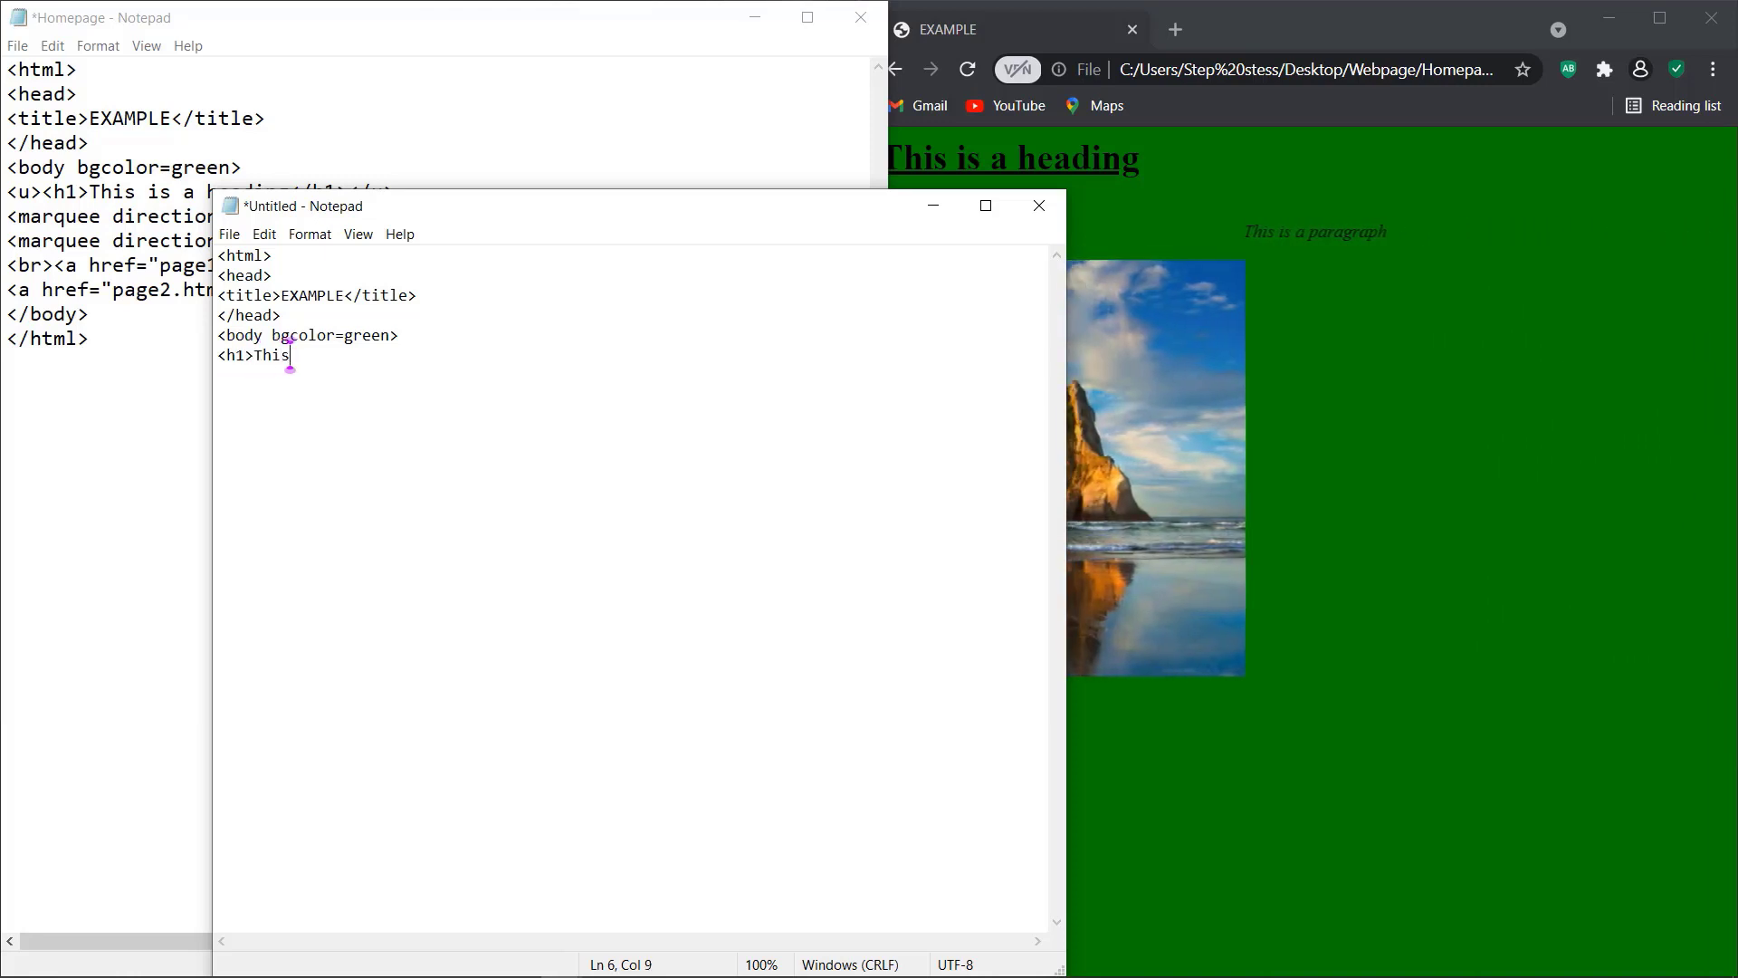
text(is is)
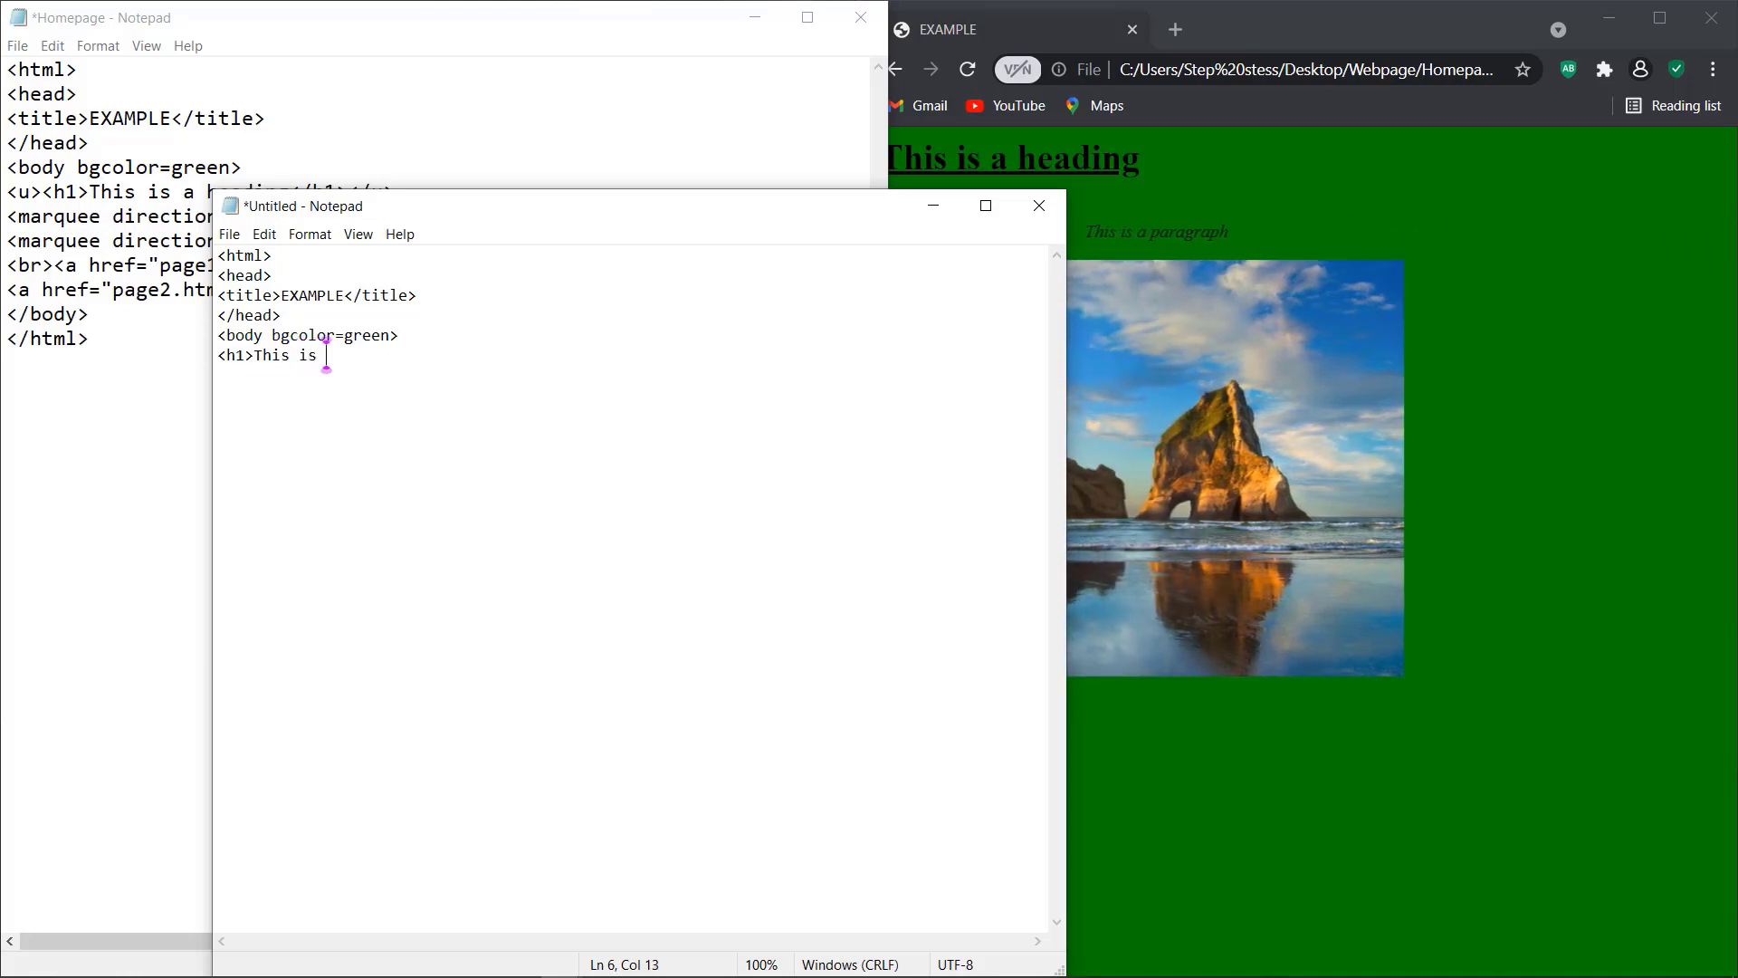
text(a th)
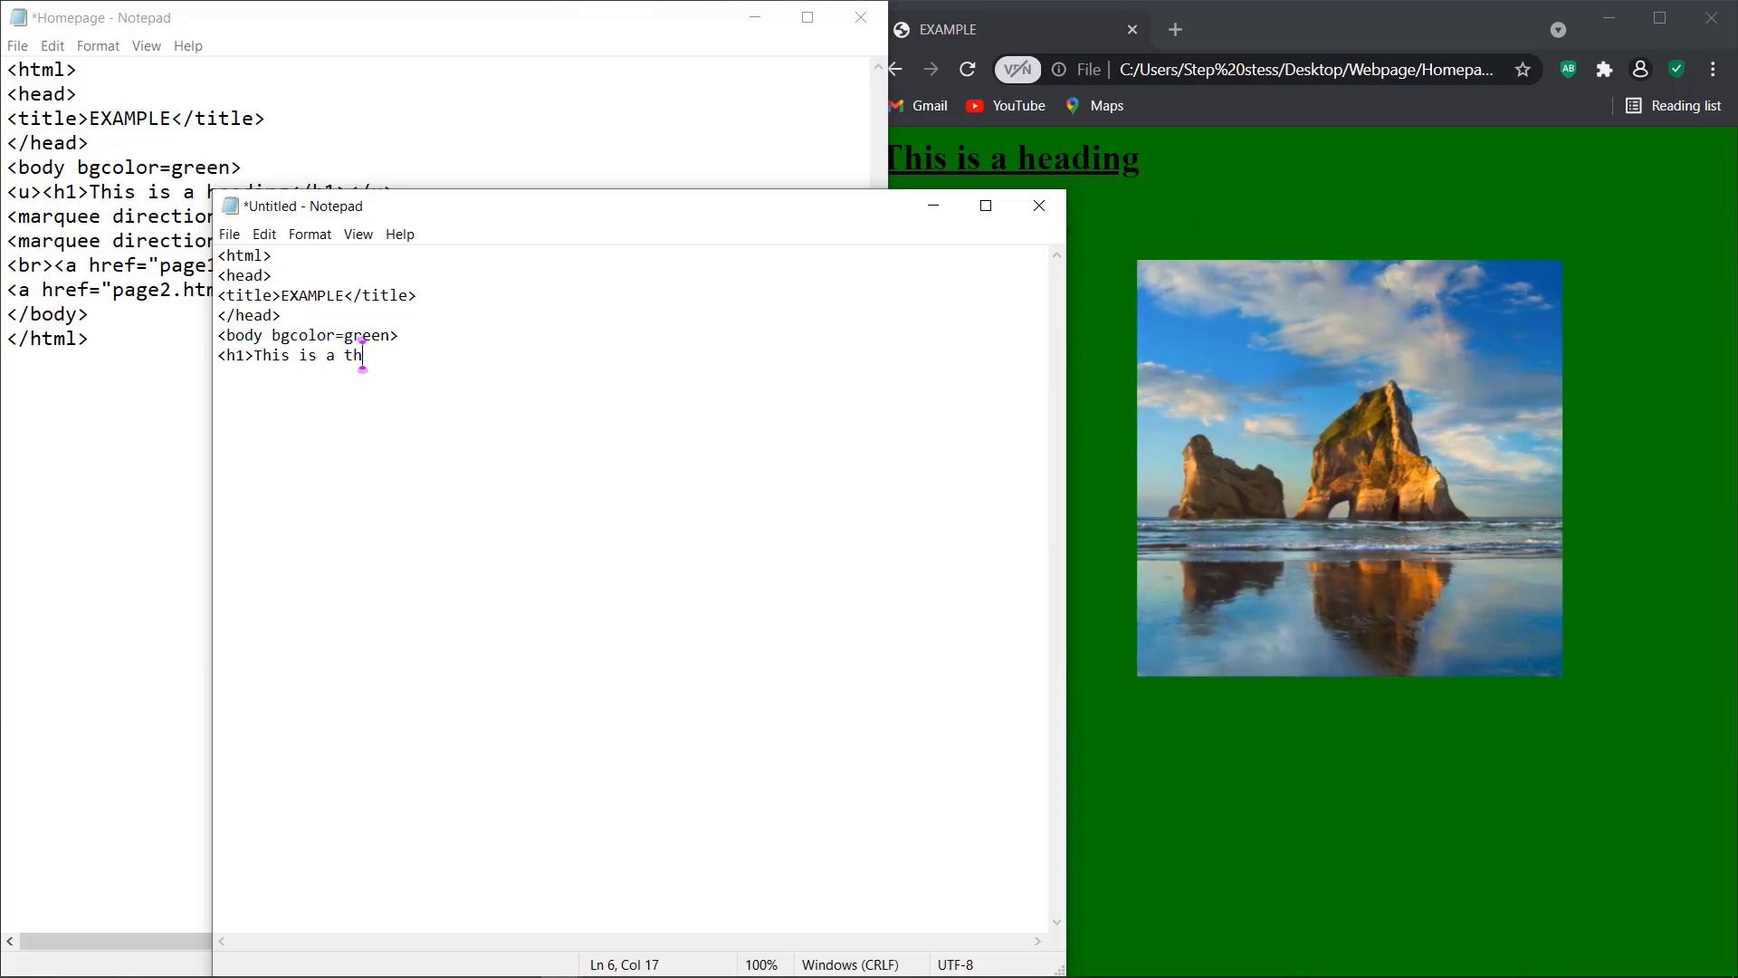
text(ird )
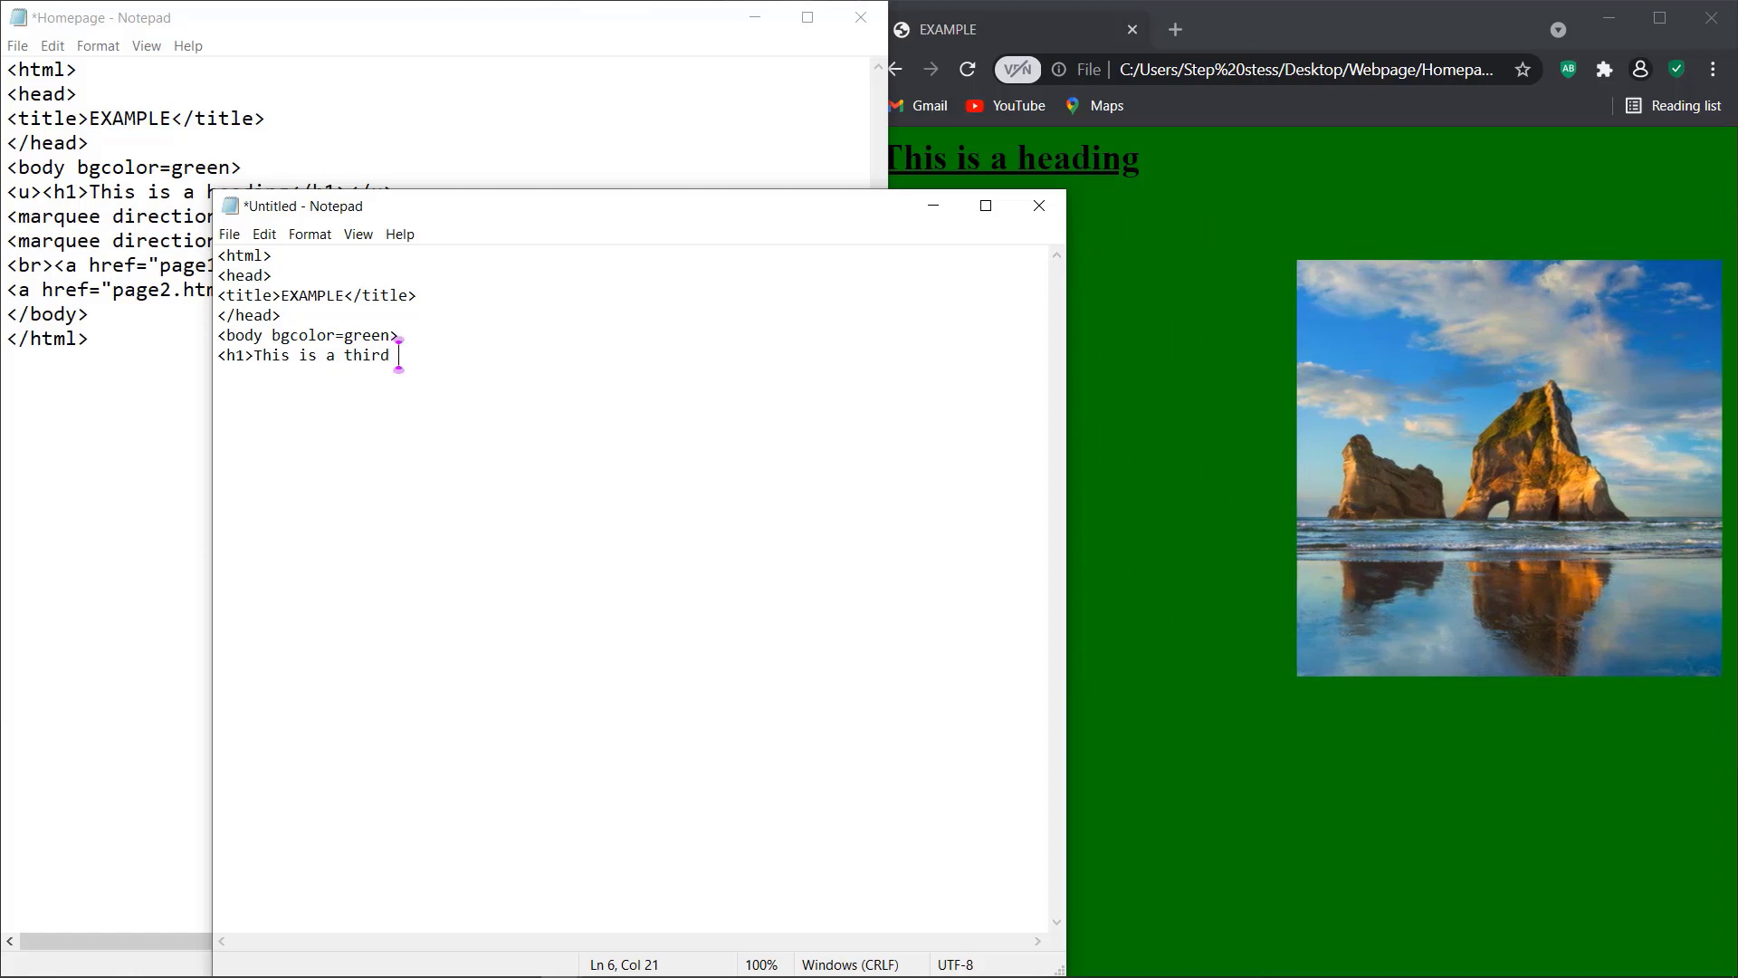
text(head)
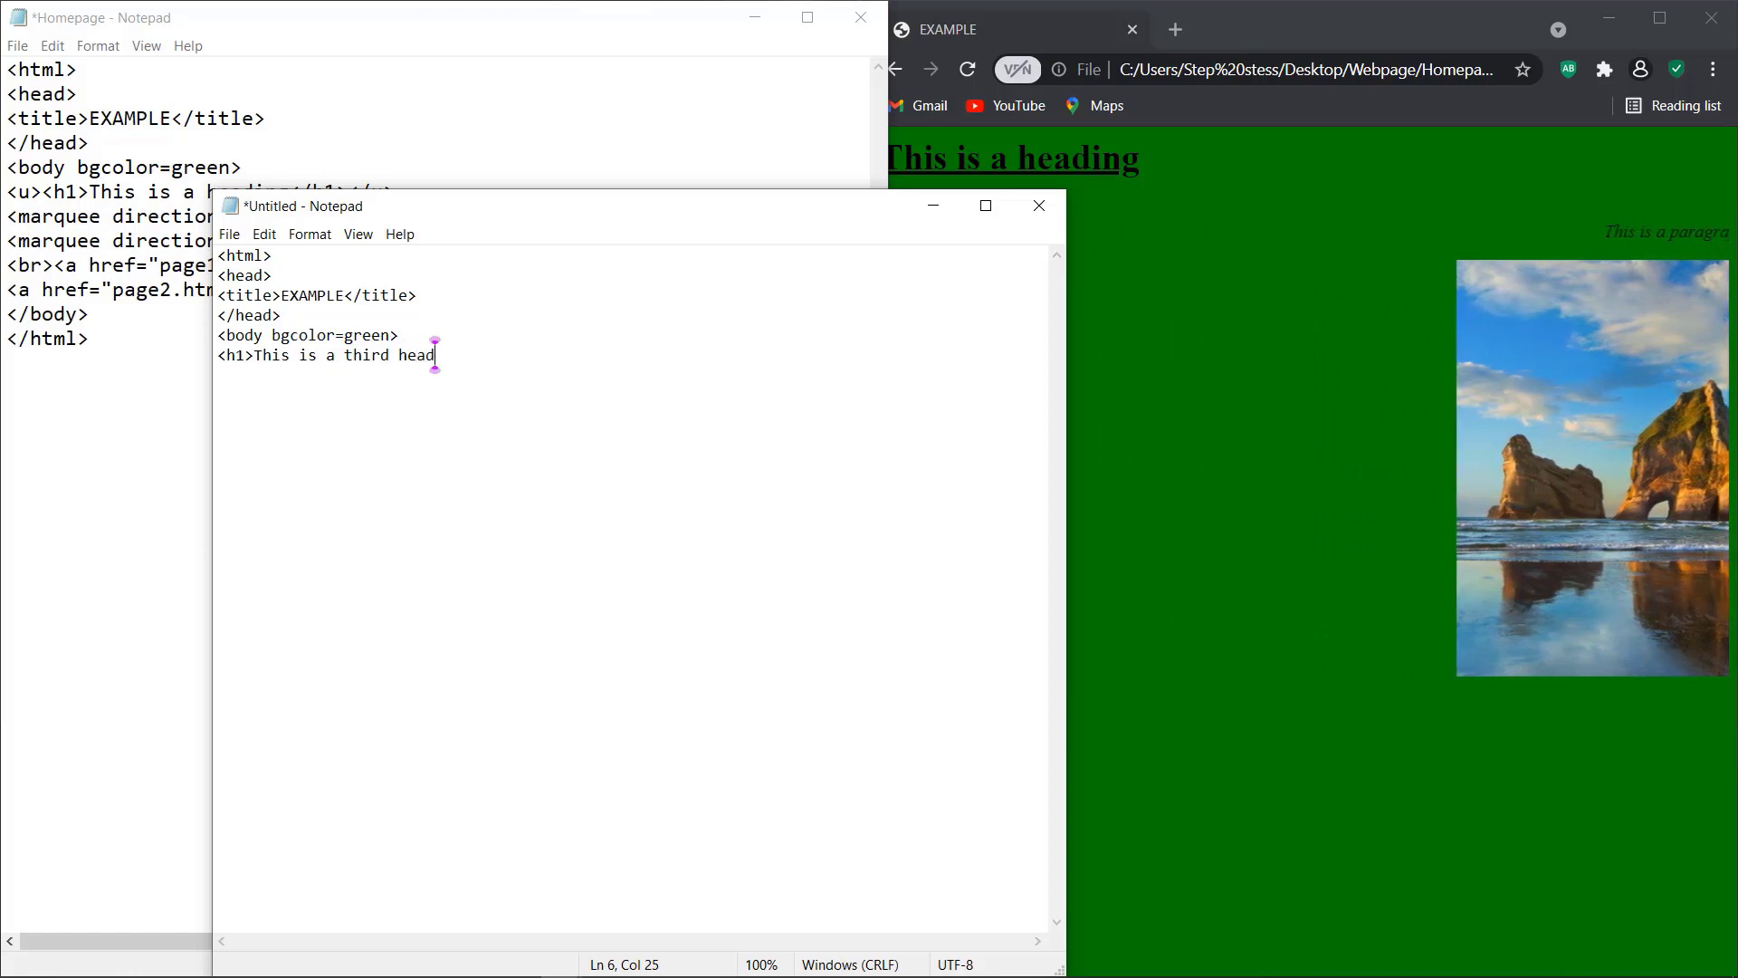
text(ing)
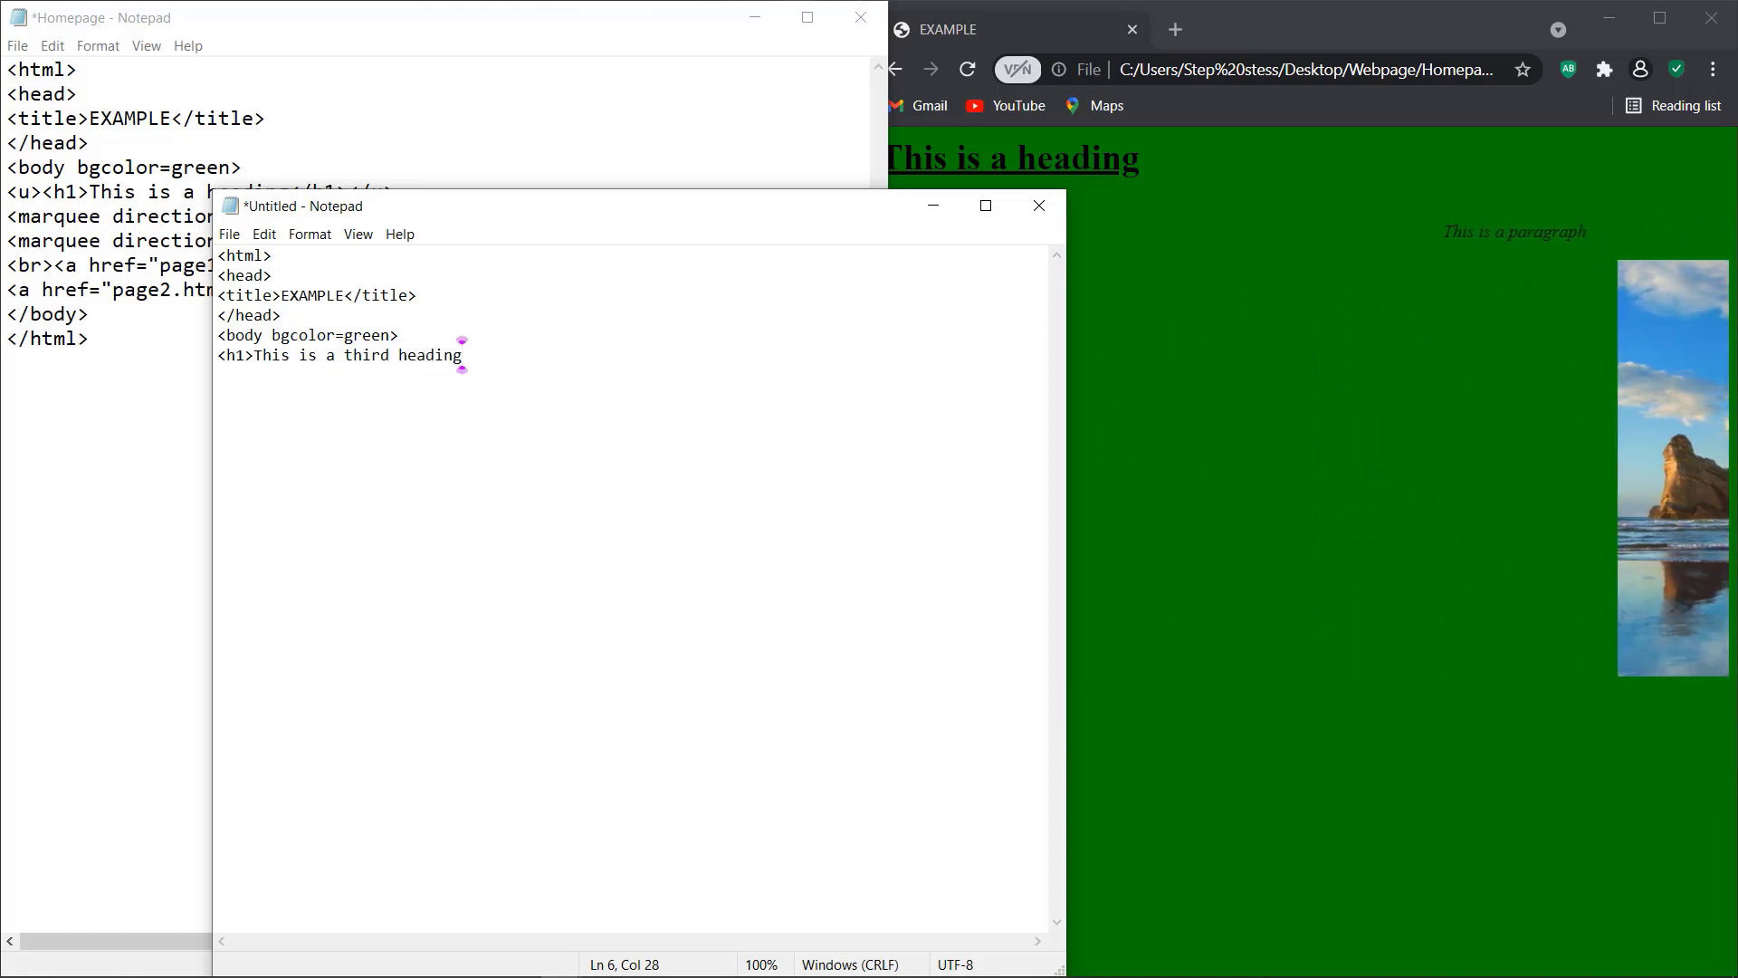
text(</h1>)
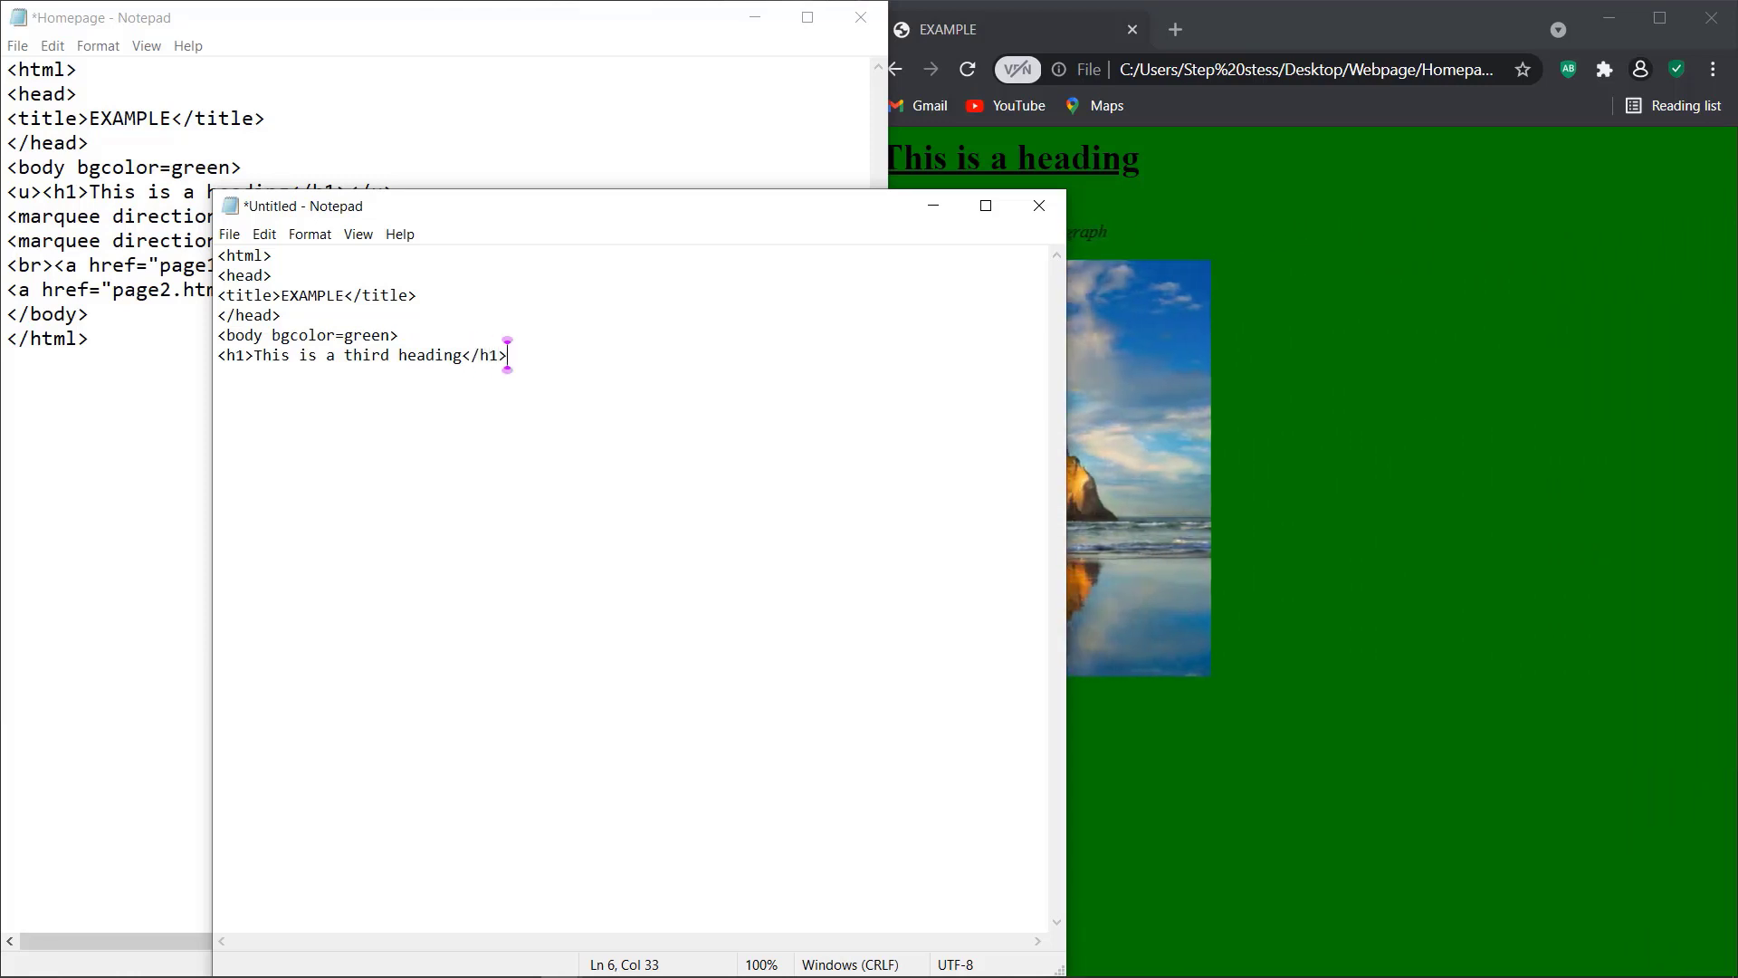
Add a <p> paragraph reading "This is a Third paragraph" with its closing tag below the heading
click(217, 374)
text(<)
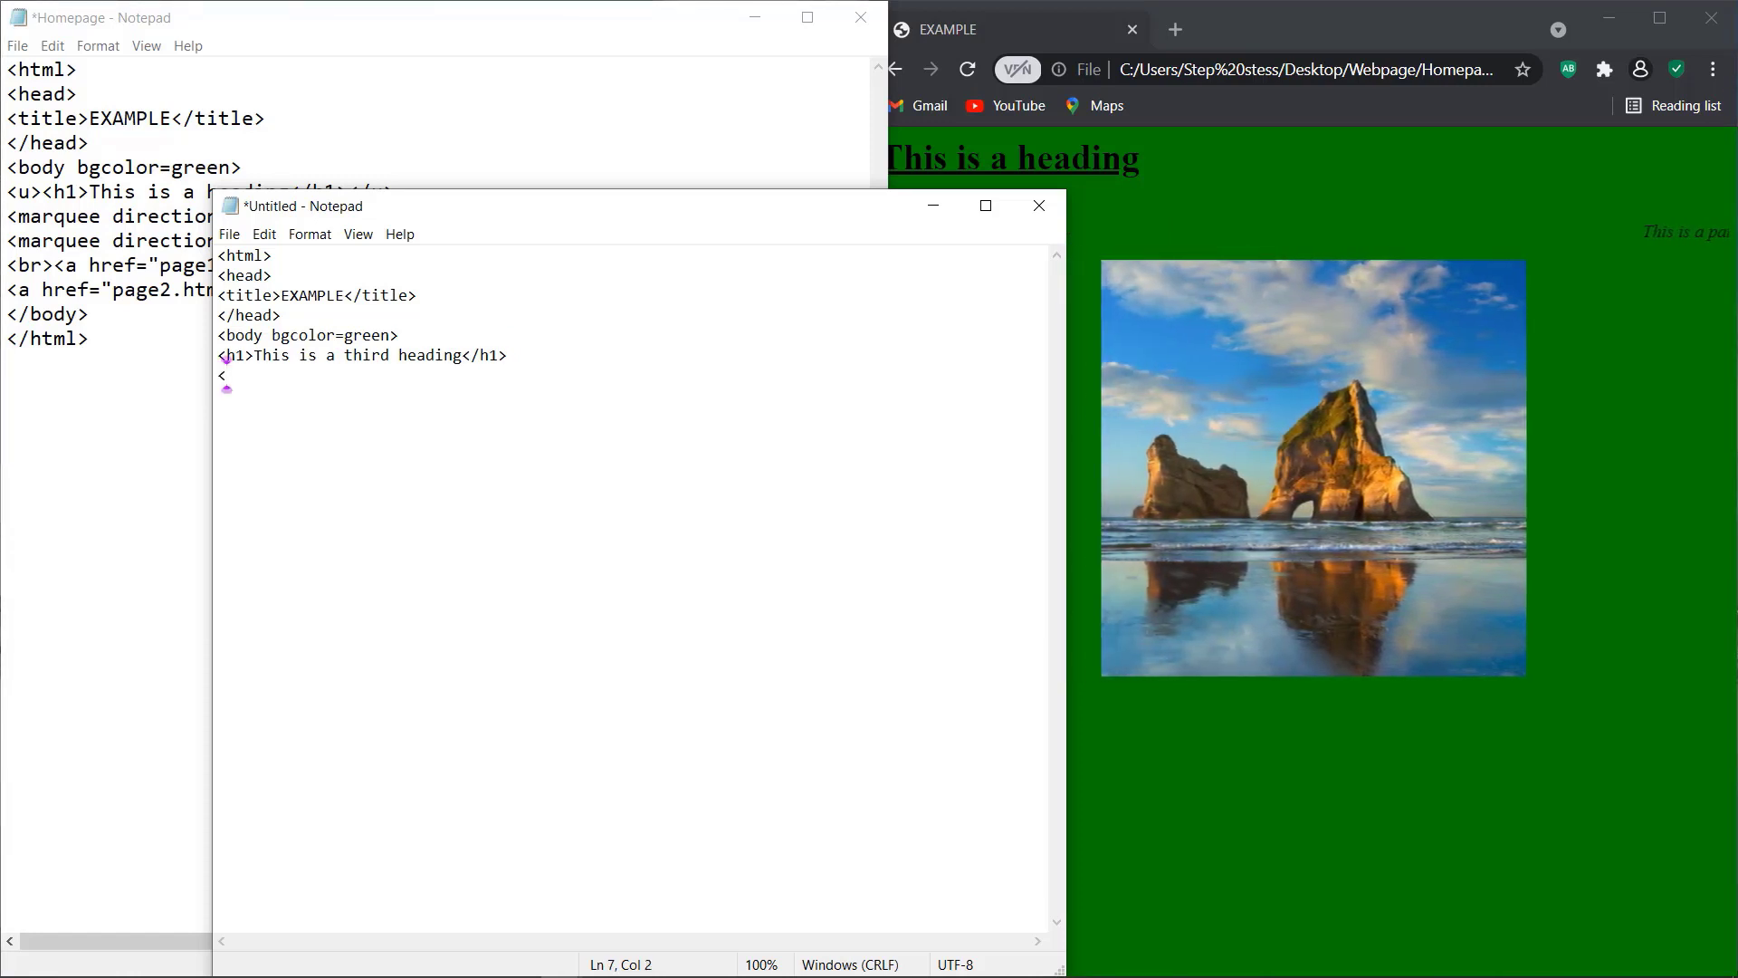
text(p>Thi)
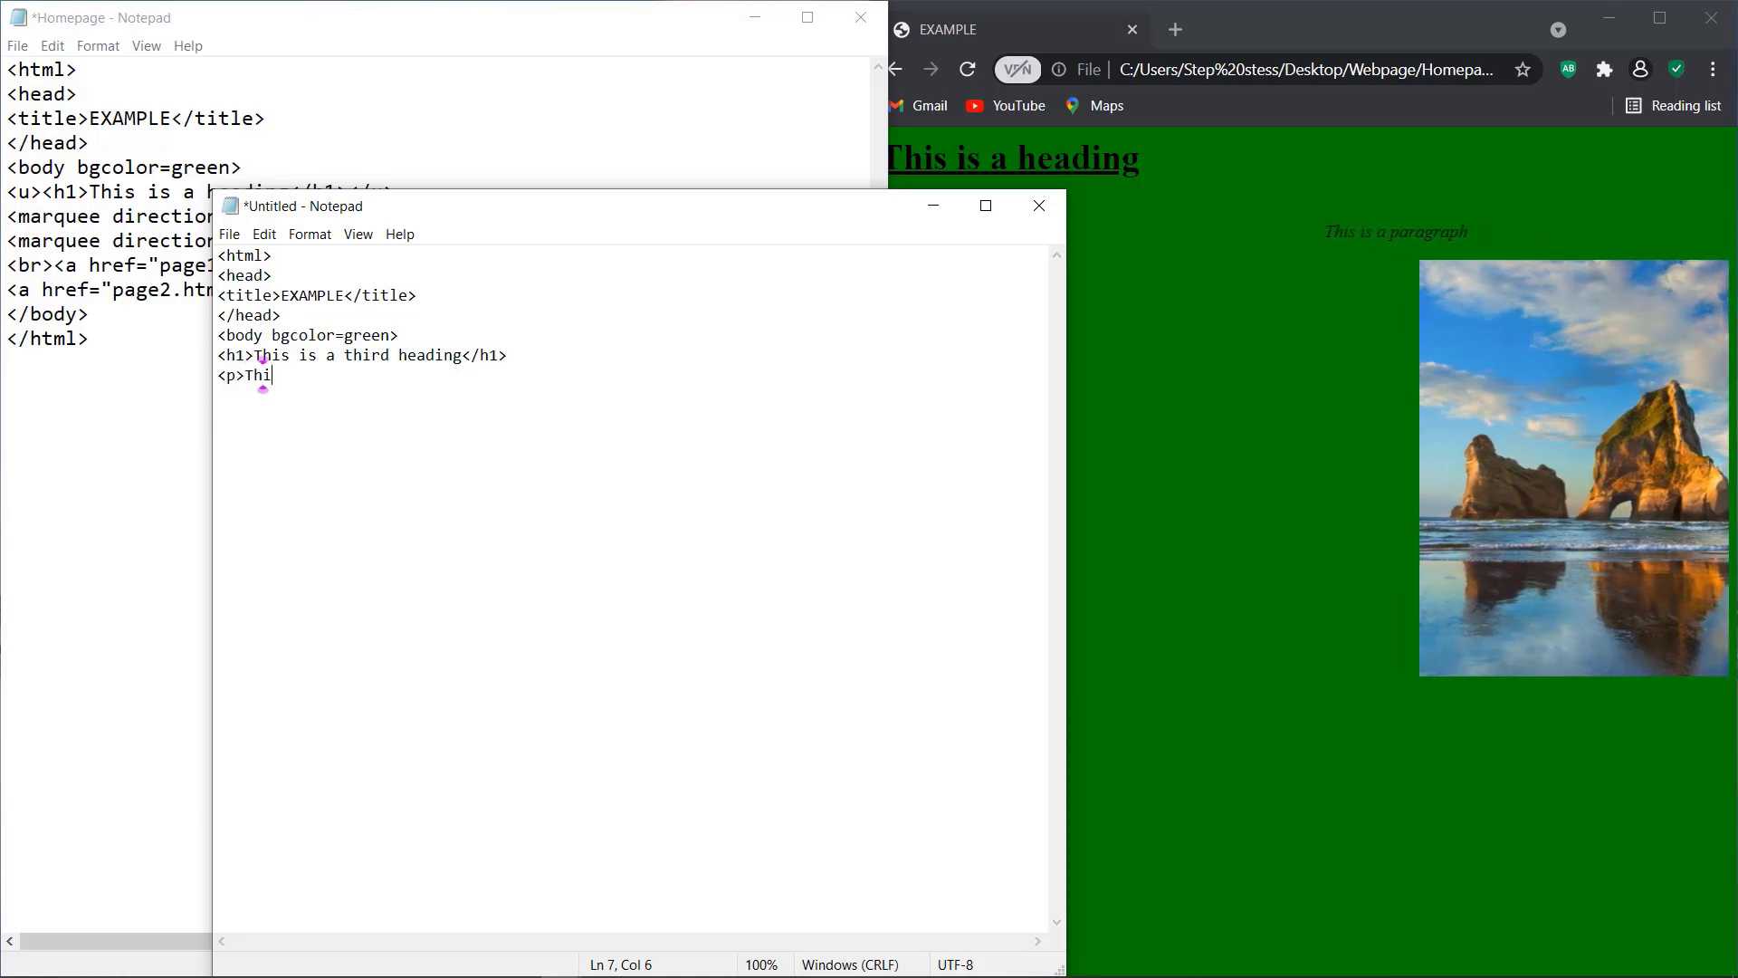
text(s is a Third p)
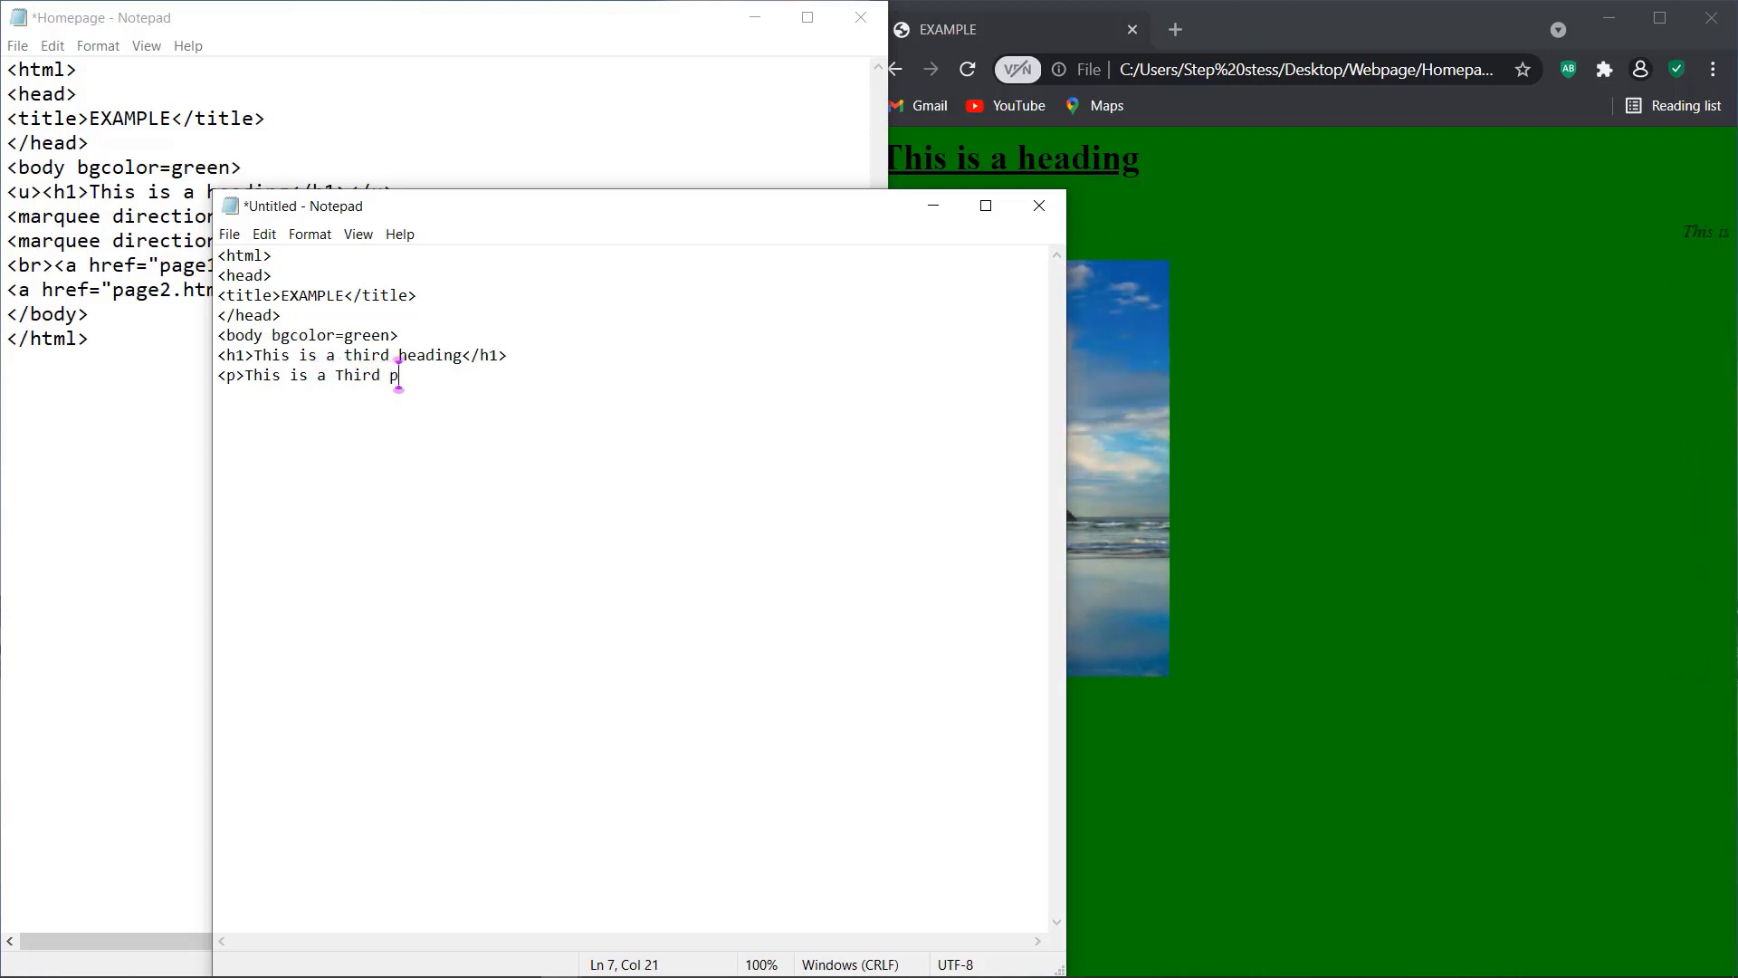
text(aragr)
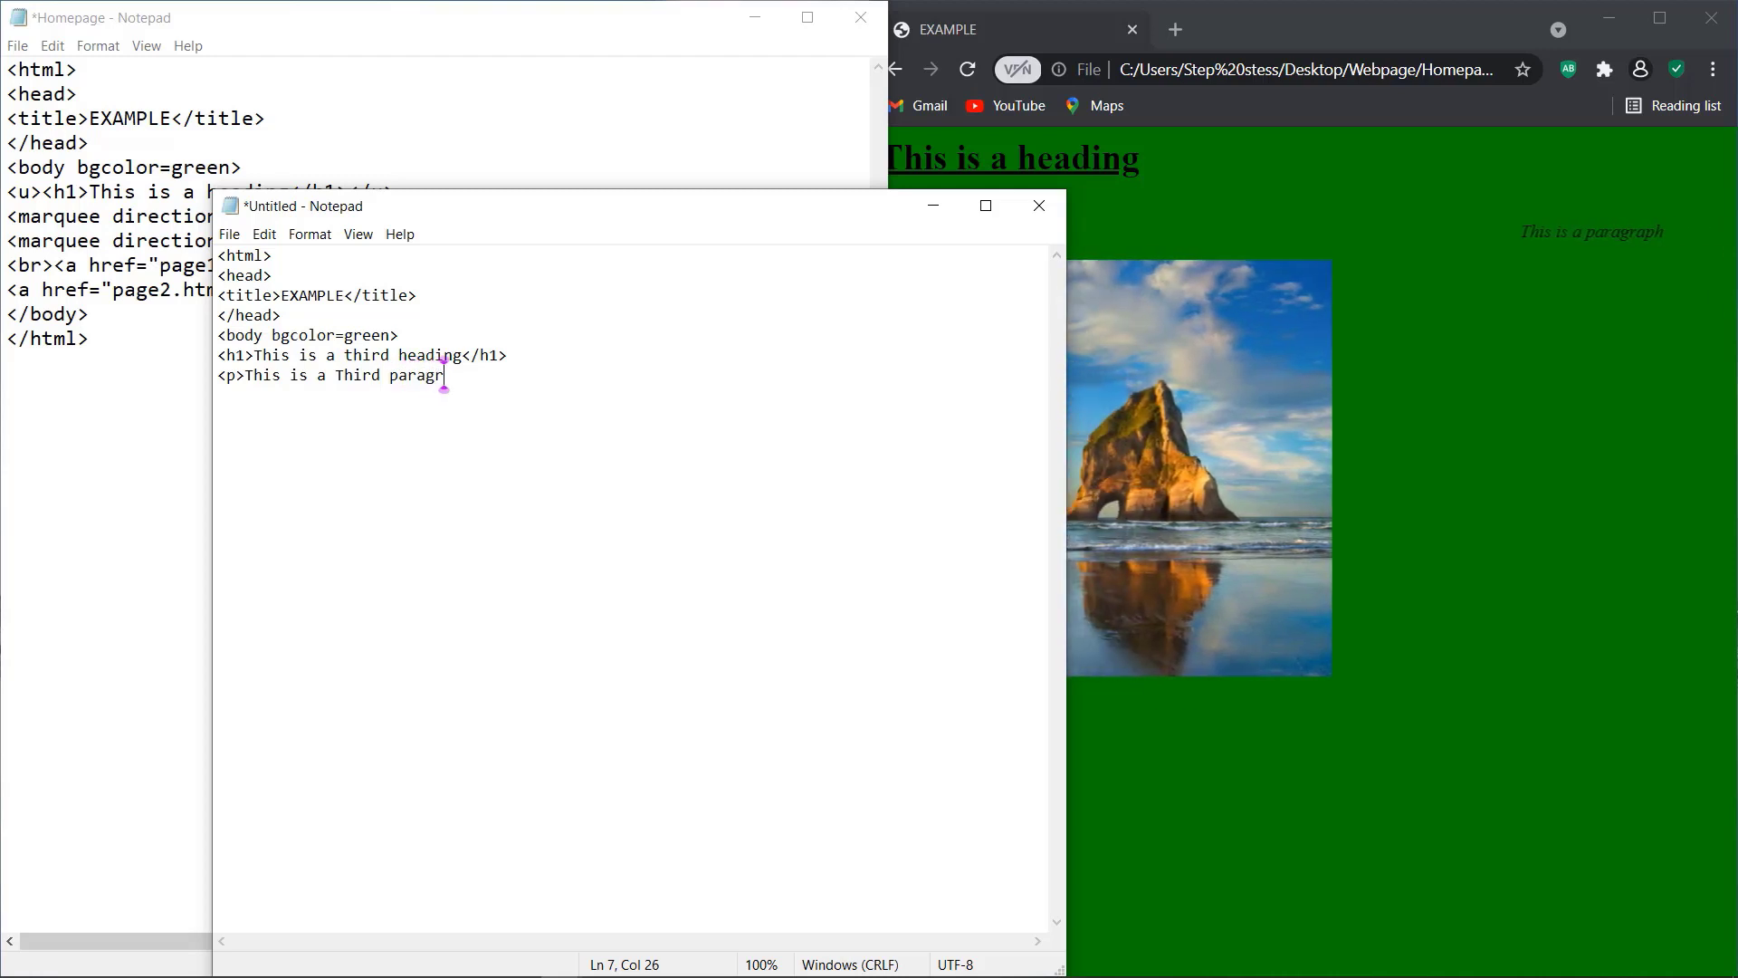
text(aph)
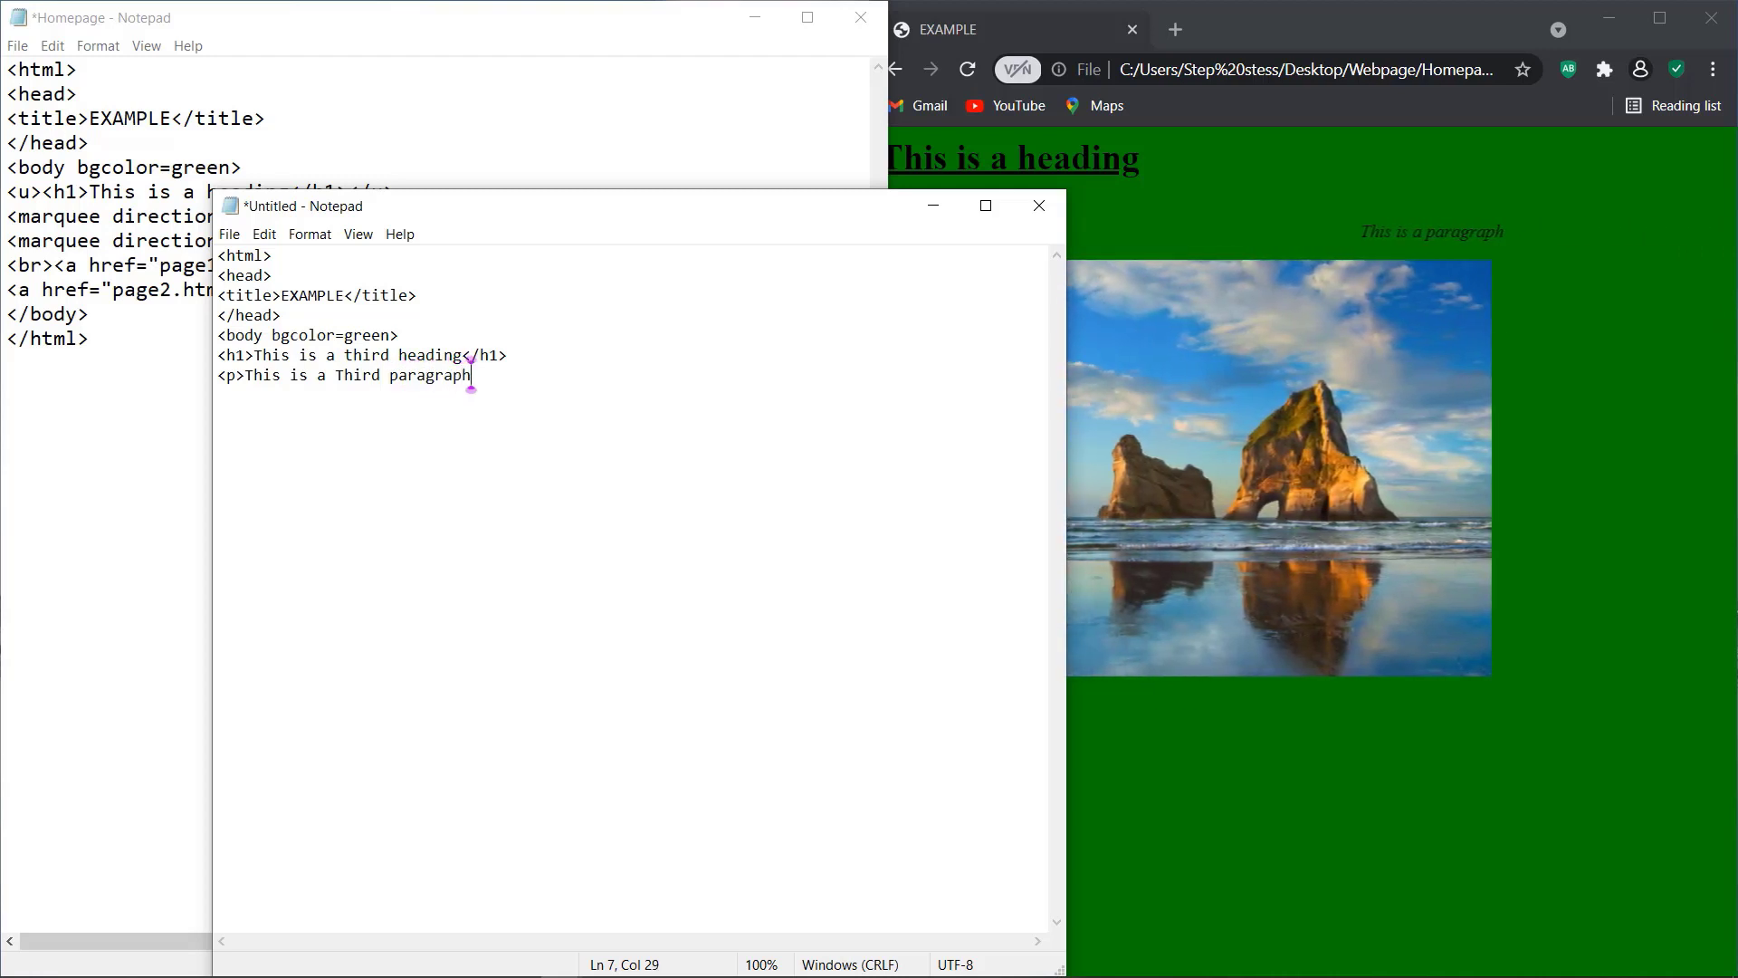
text(<)
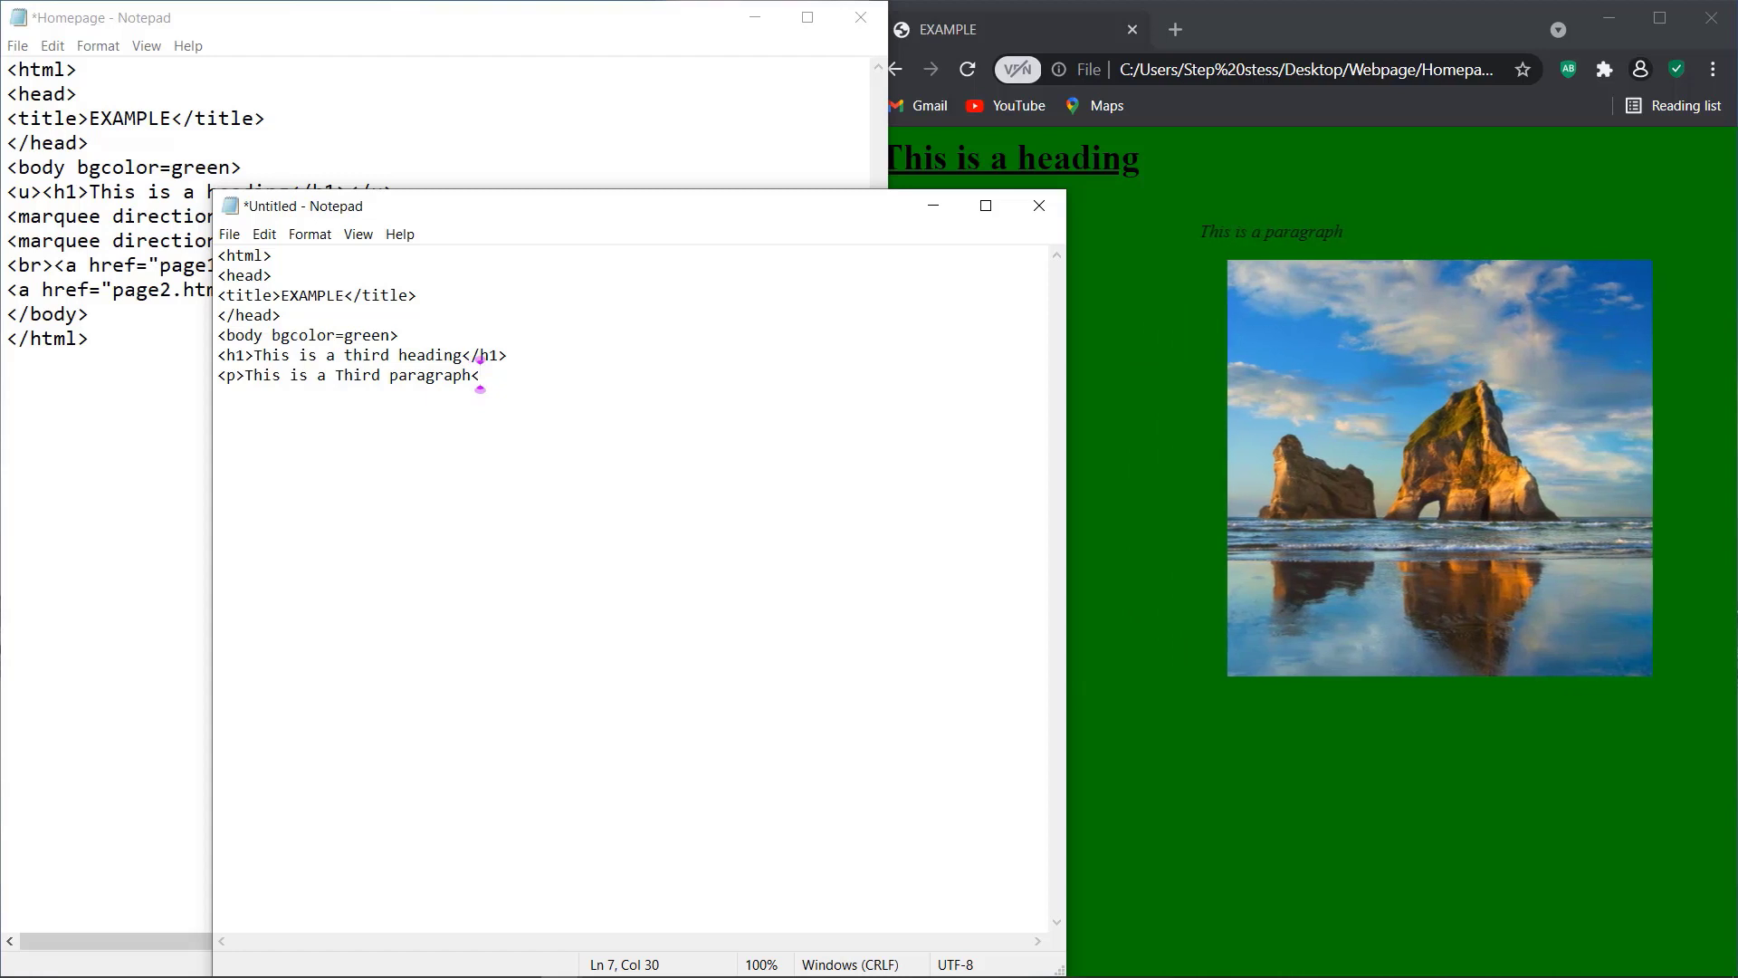
text(/p>)
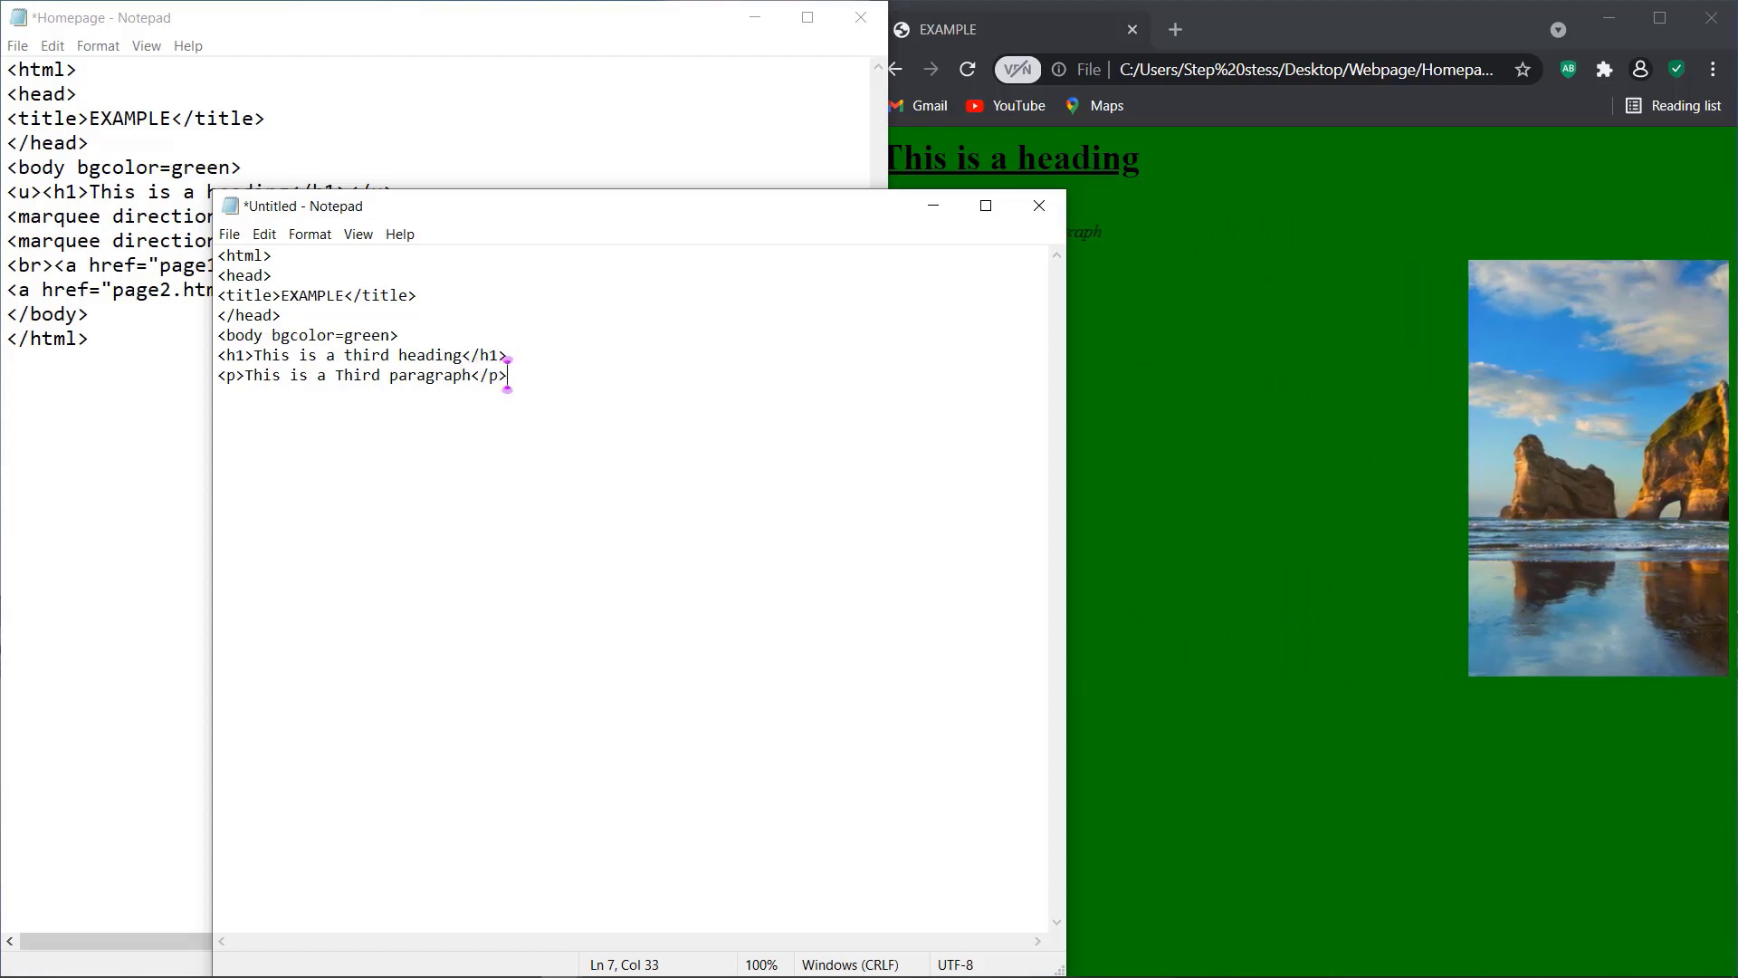
Close the document with </body> and </html> tags on separate lines below the paragraph
key(Return)
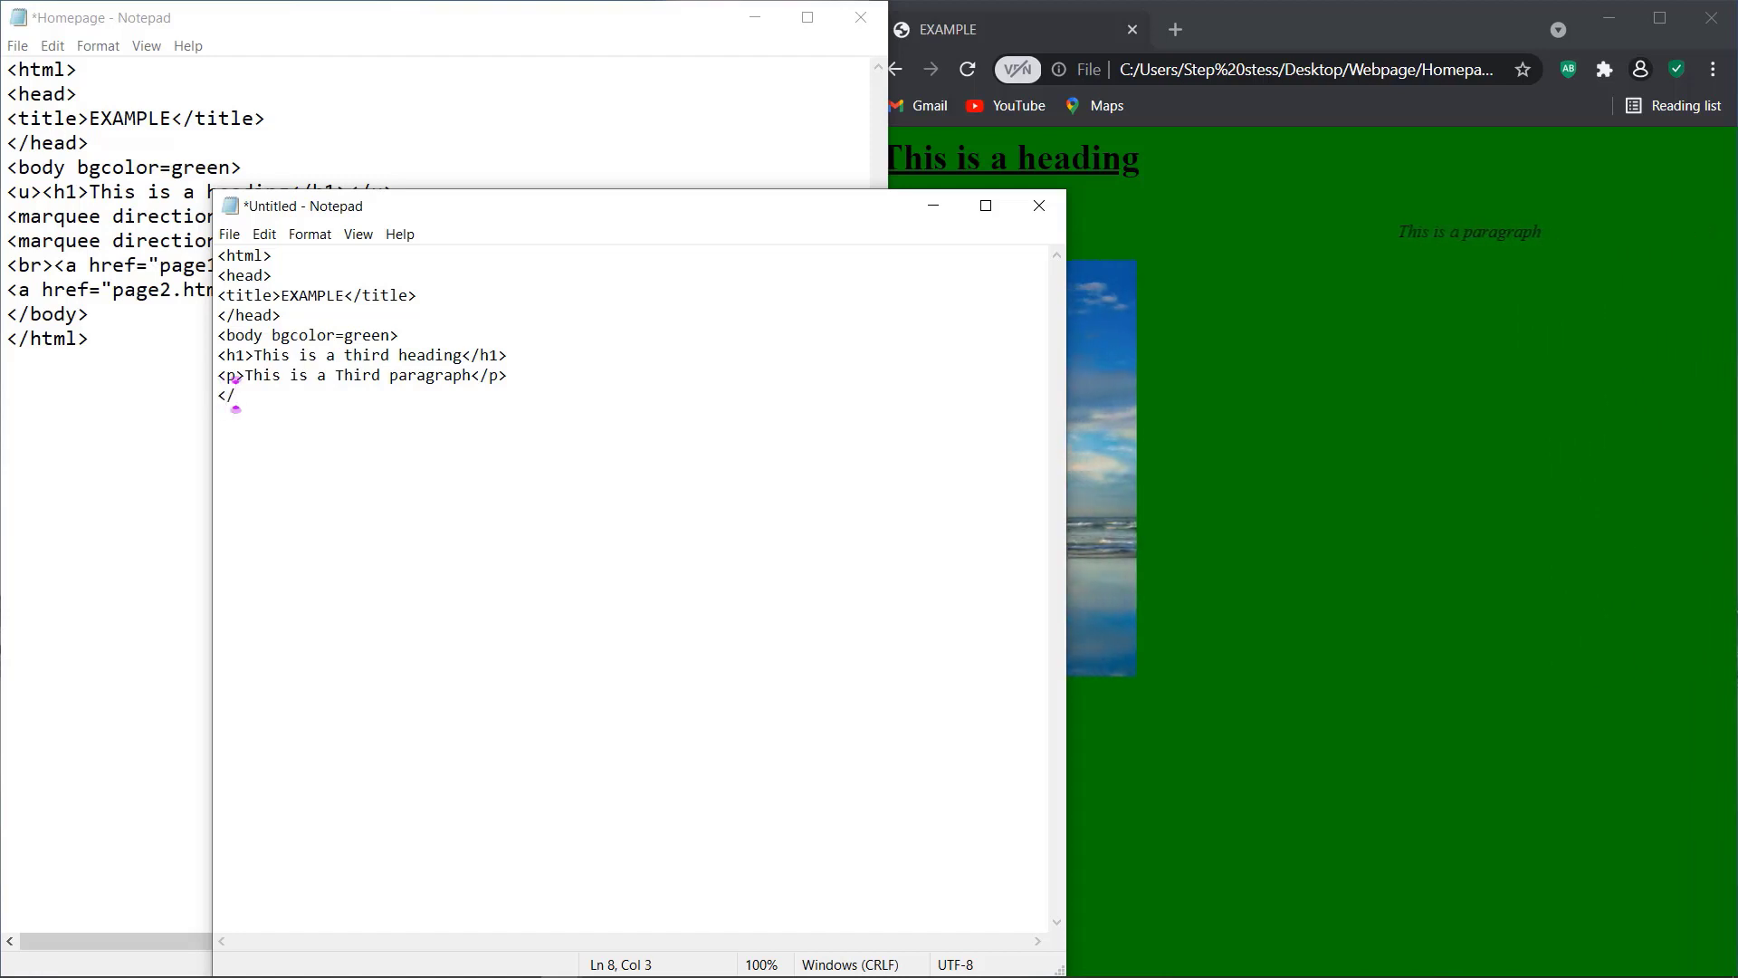
text(</body>)
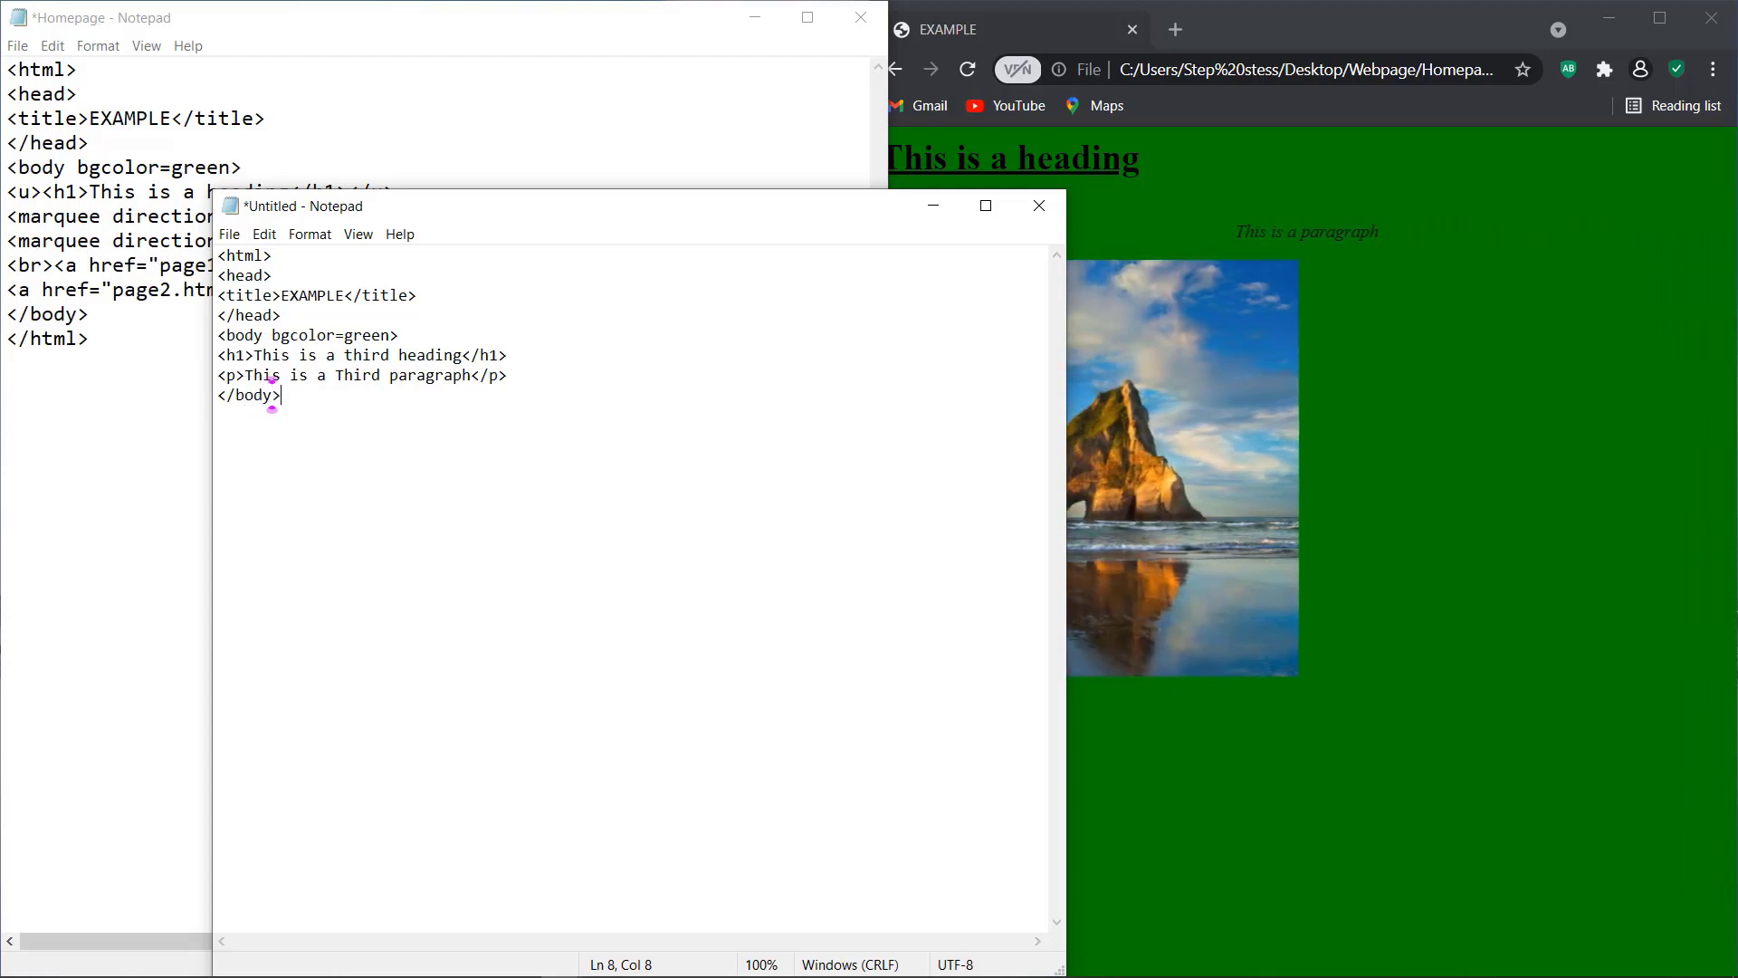
key(Return)
text(<)
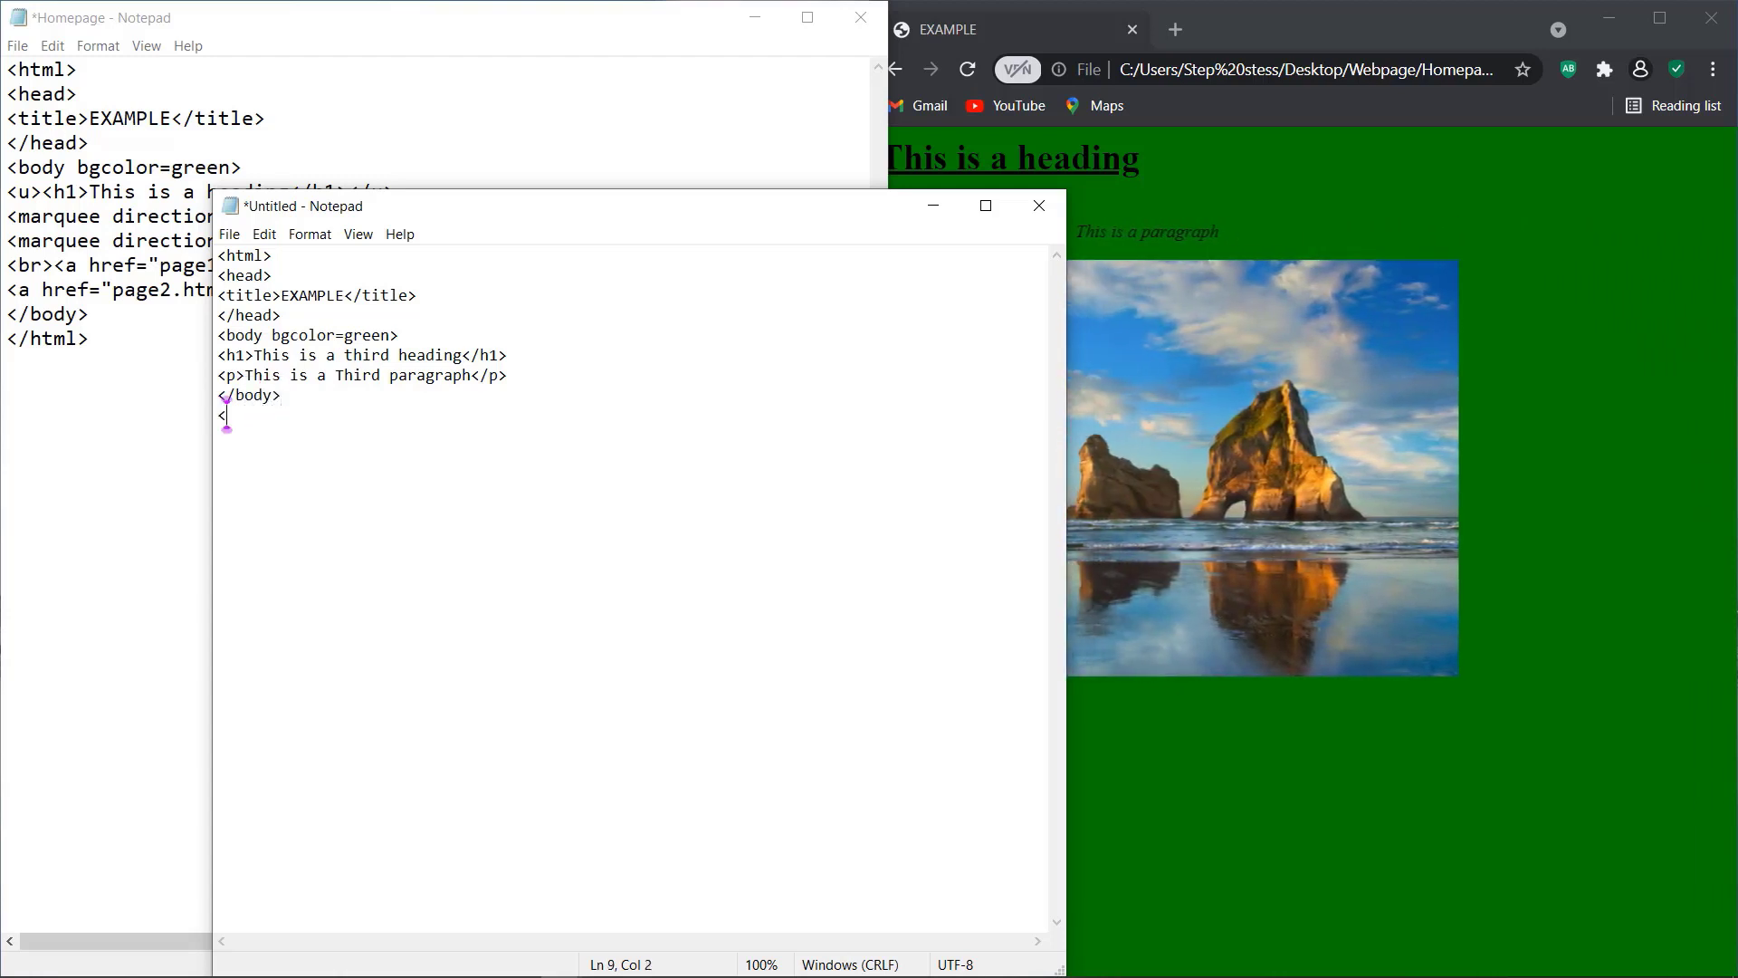
text(/html>)
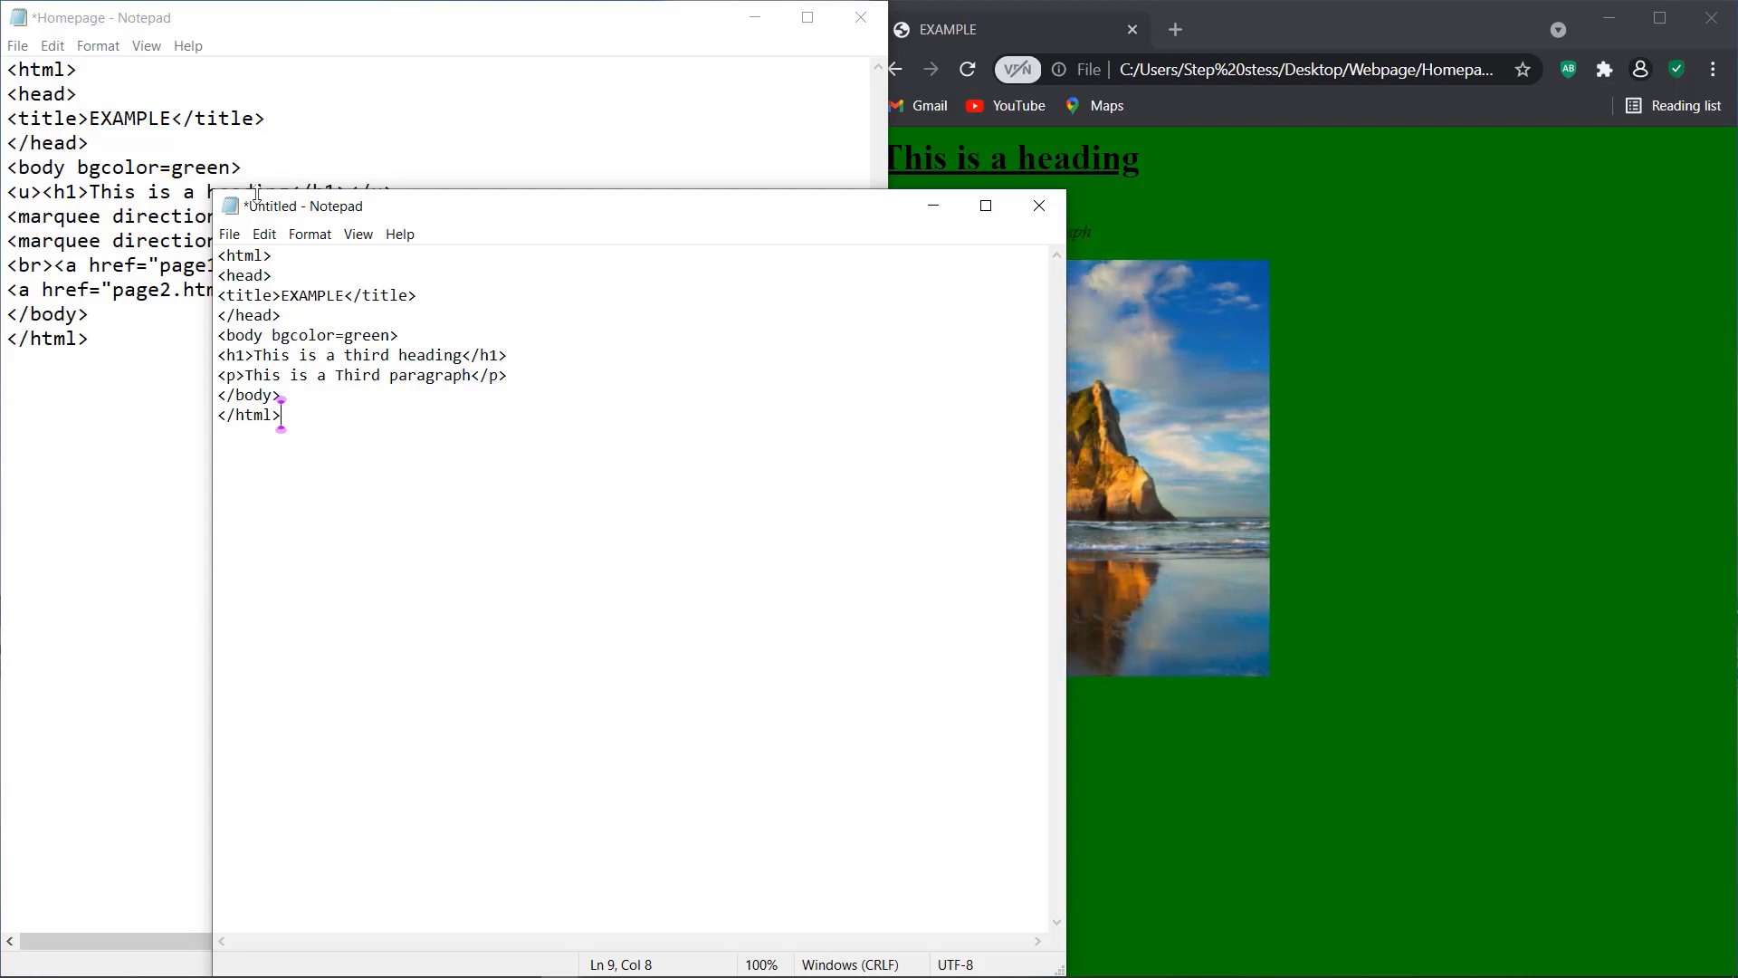
Save the new document as page2.html in the Webpage folder on the Desktop
click(229, 234)
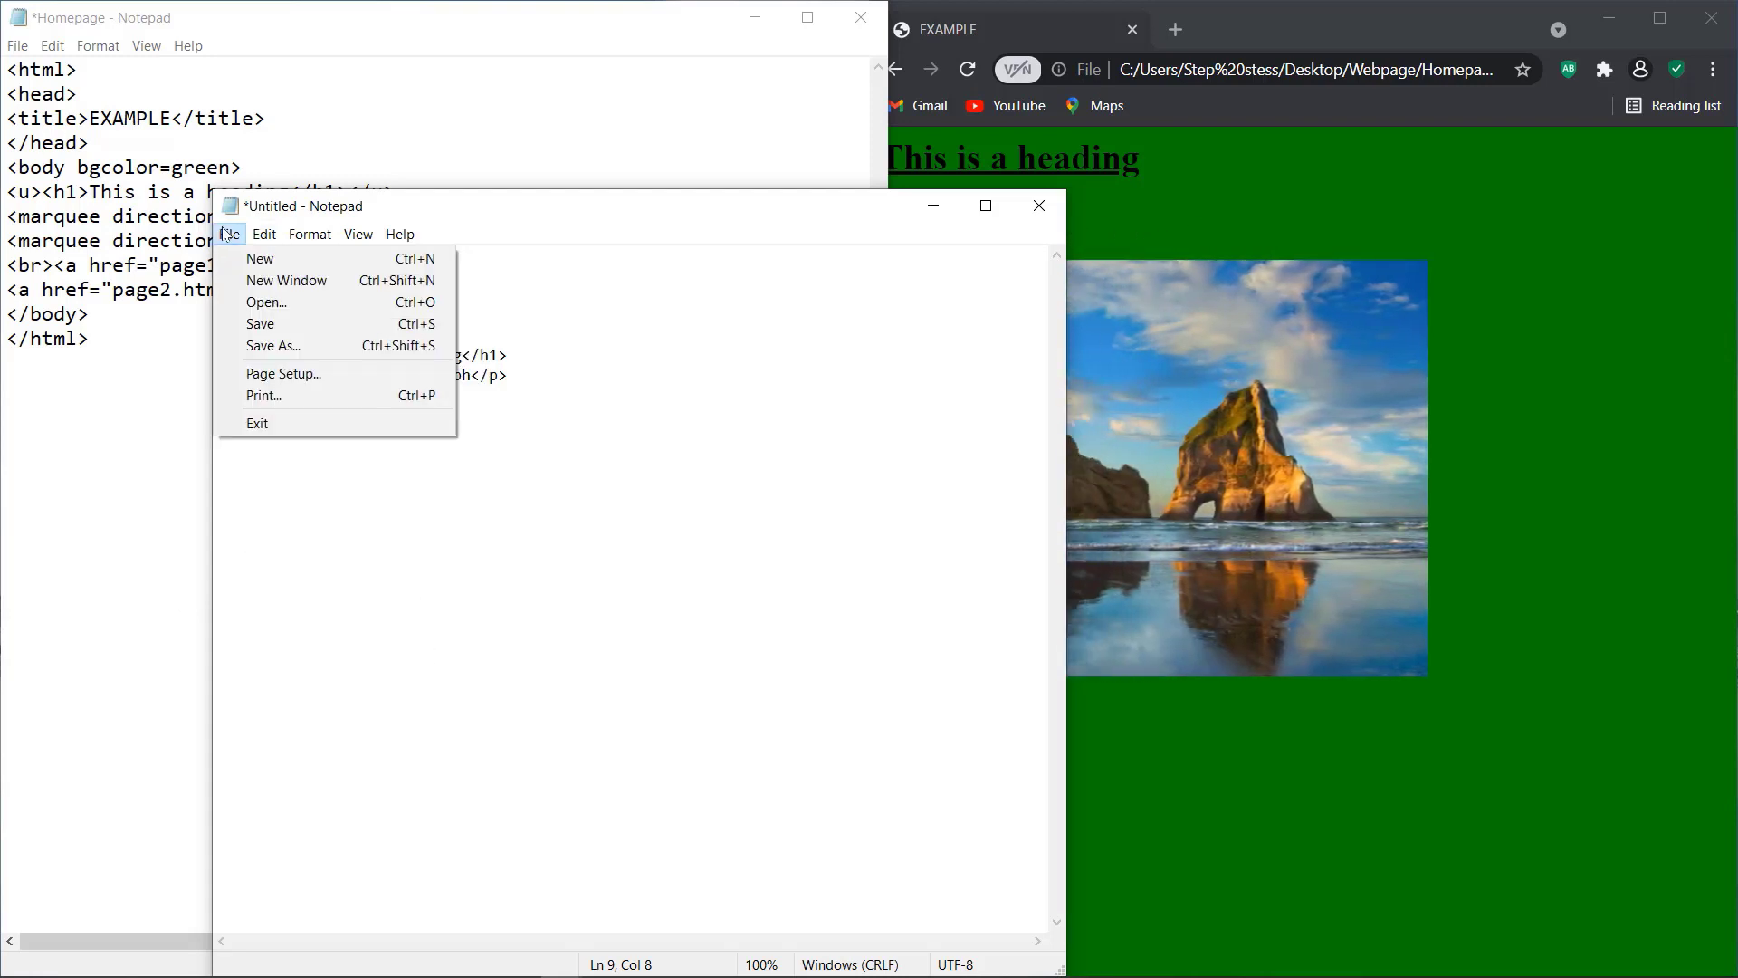
click(268, 347)
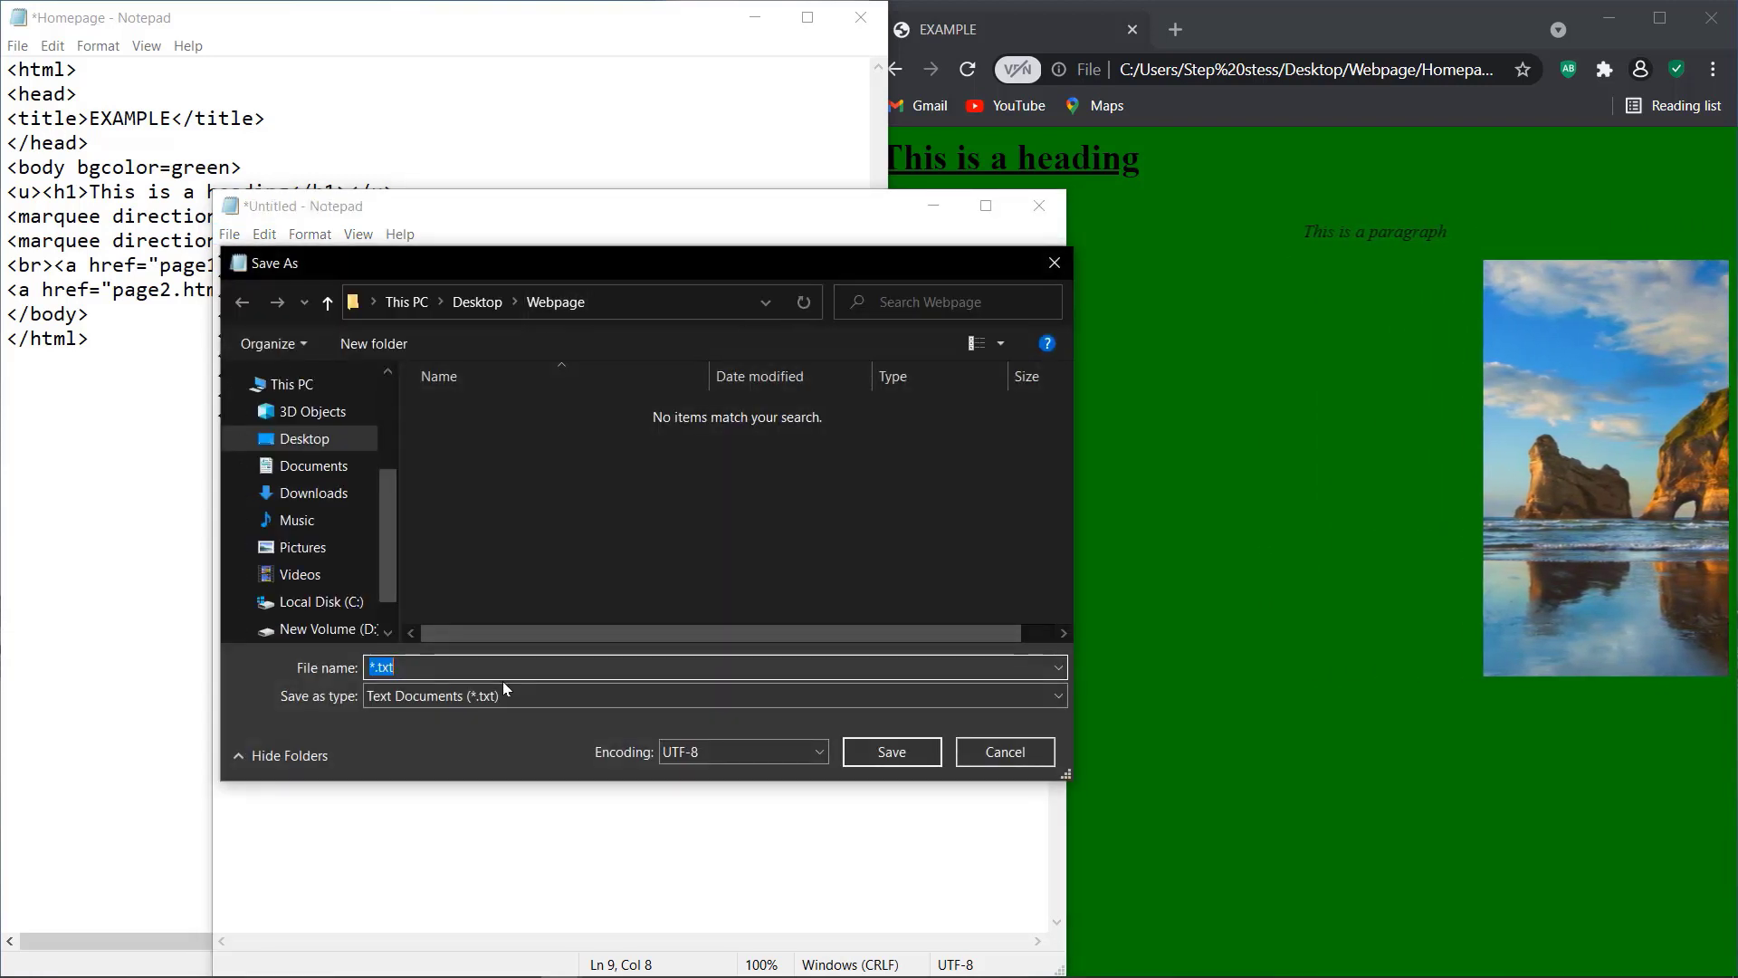
text(pa)
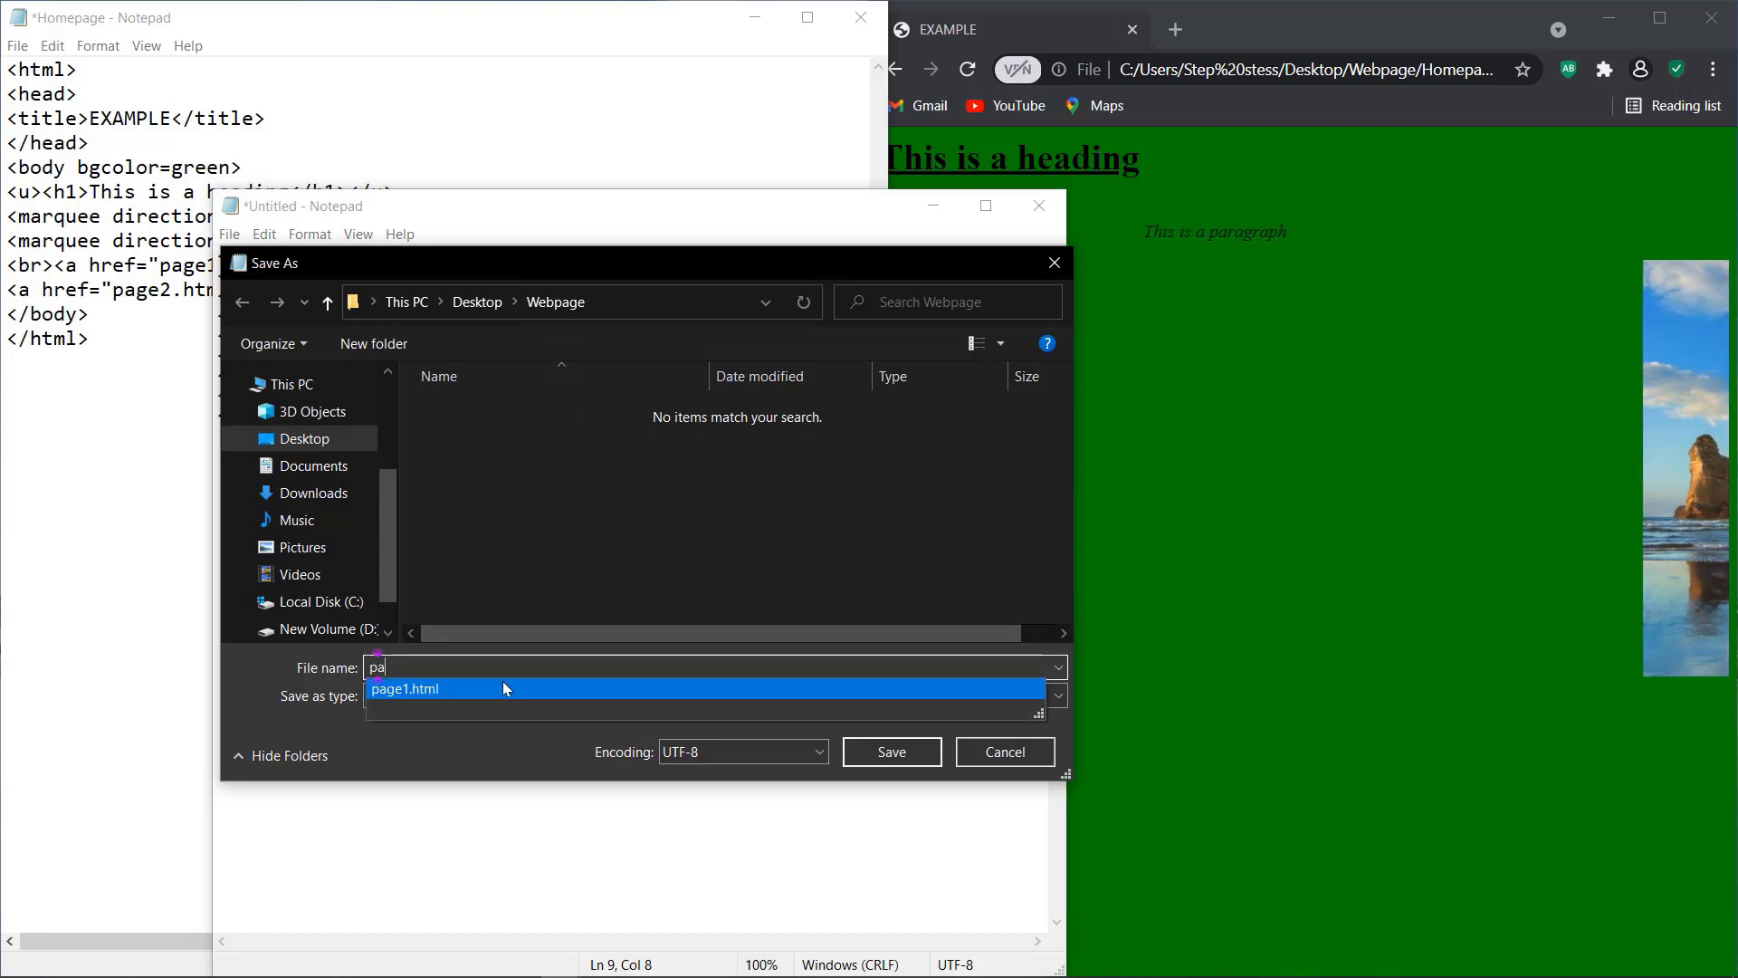
text(ge)
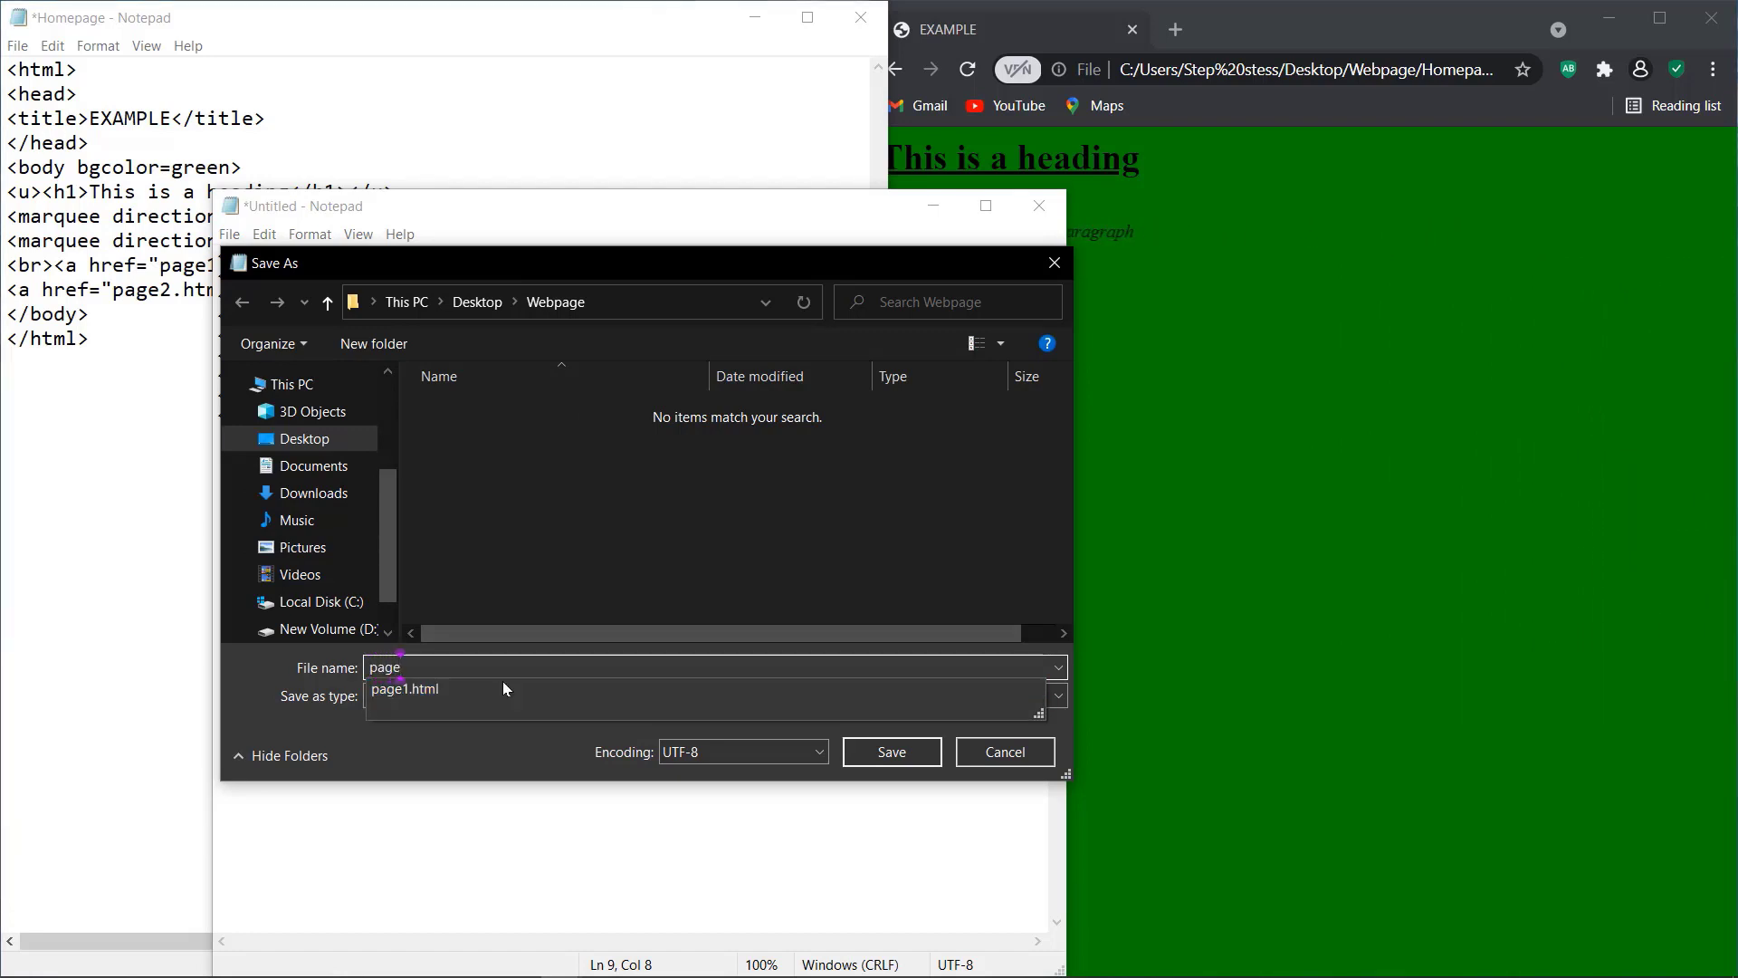
text(2.html)
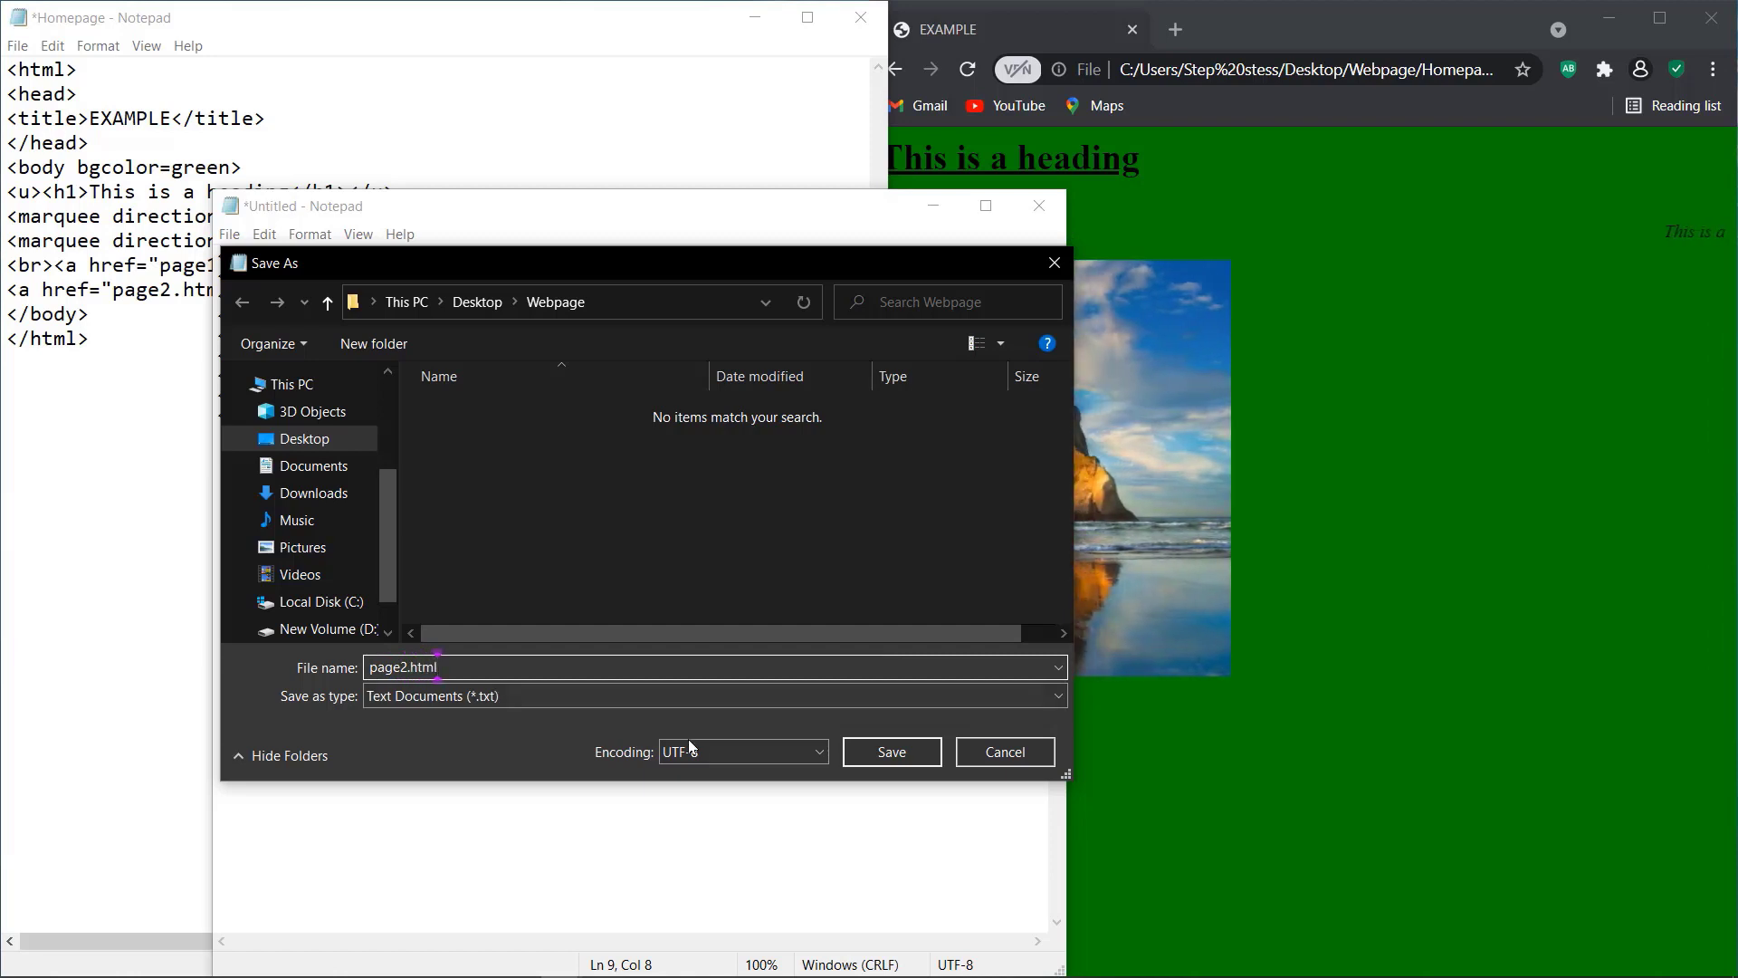
click(919, 750)
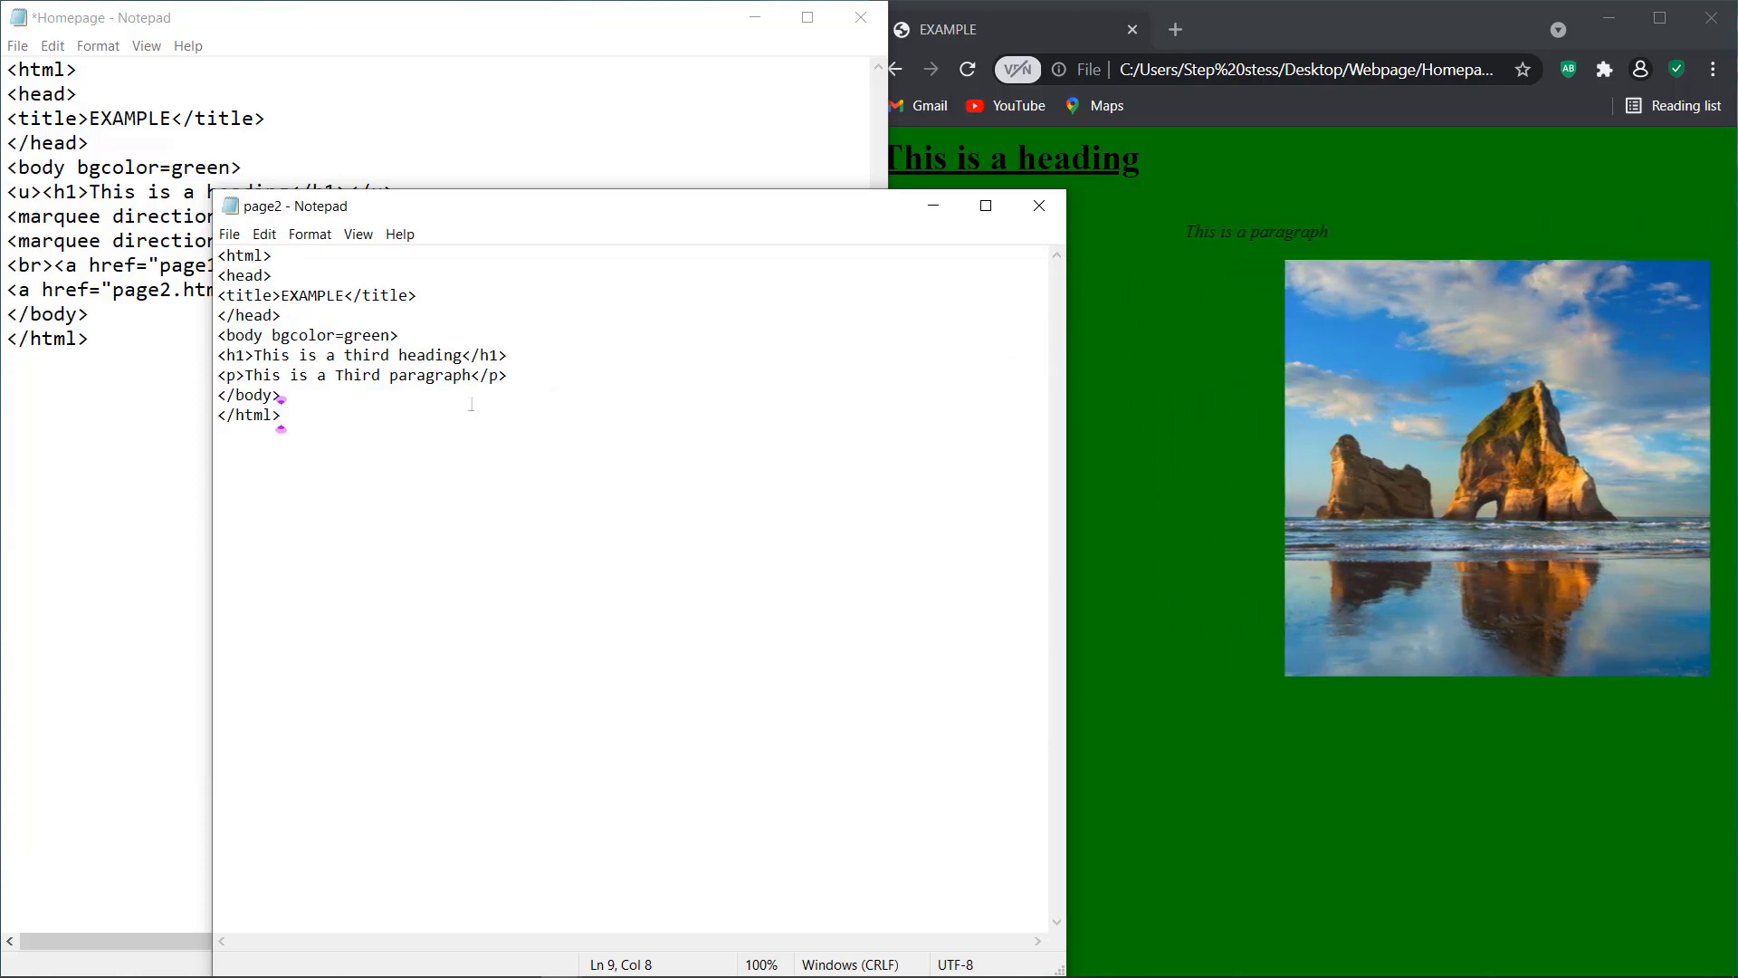
Bring the Homepage Notepad file to the front and switch to the homepage in Chrome
click(167, 385)
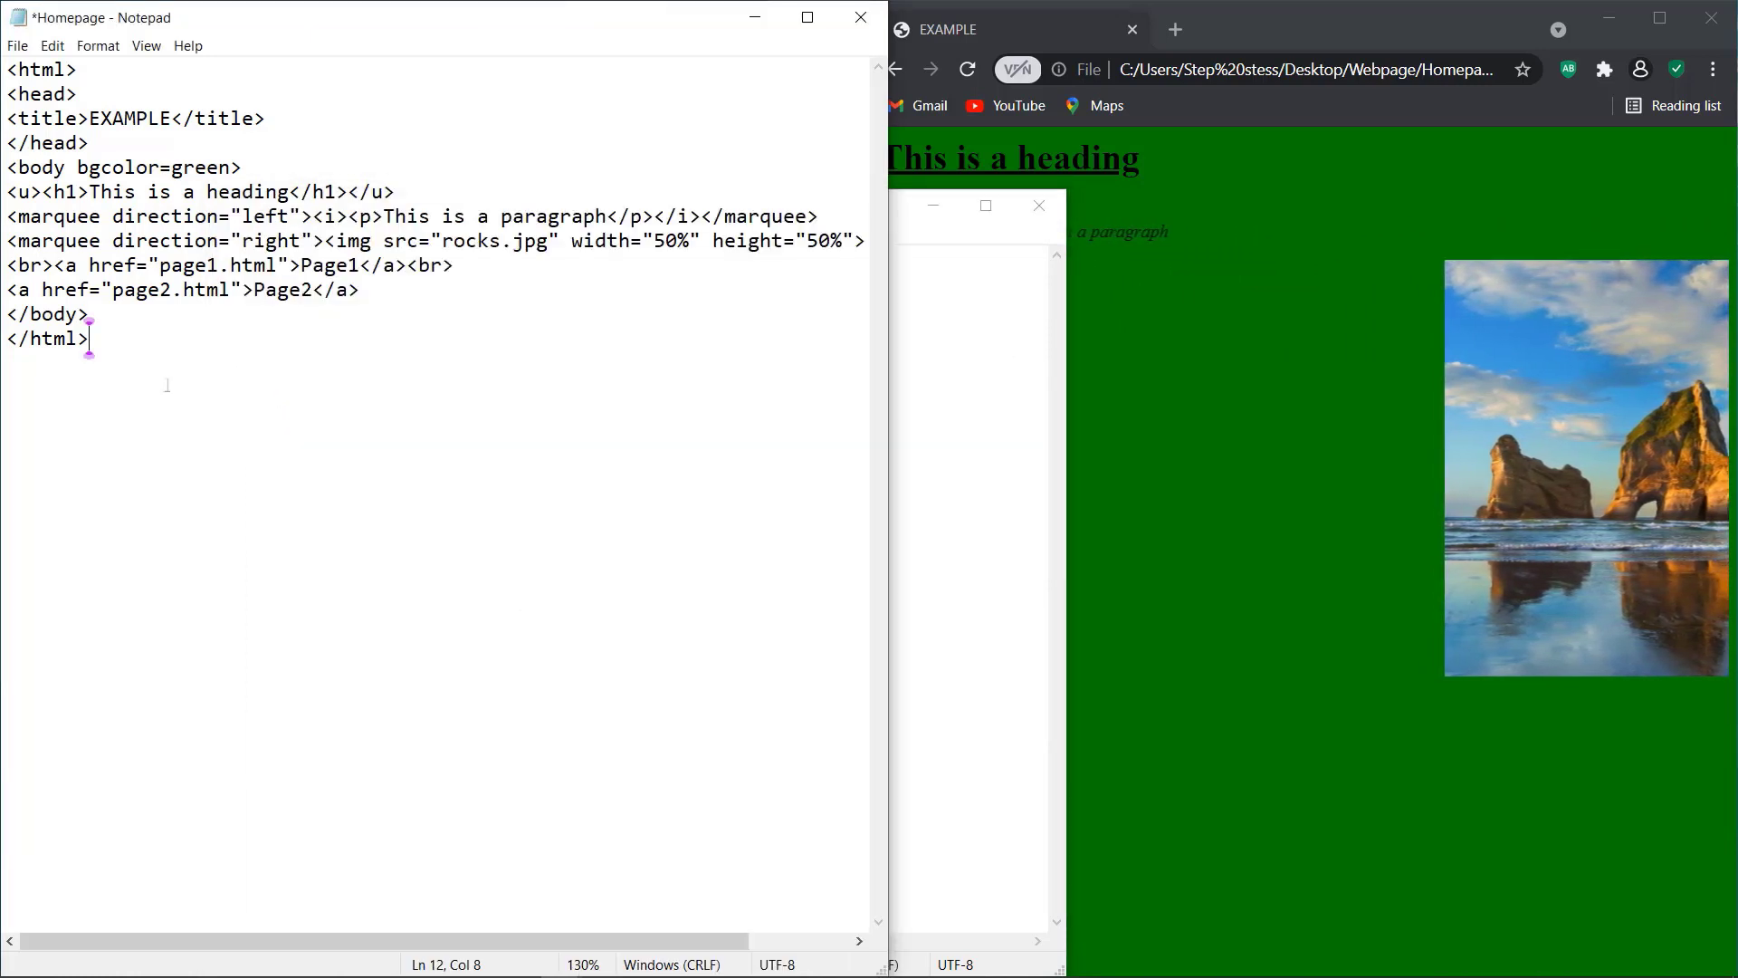
click(1288, 436)
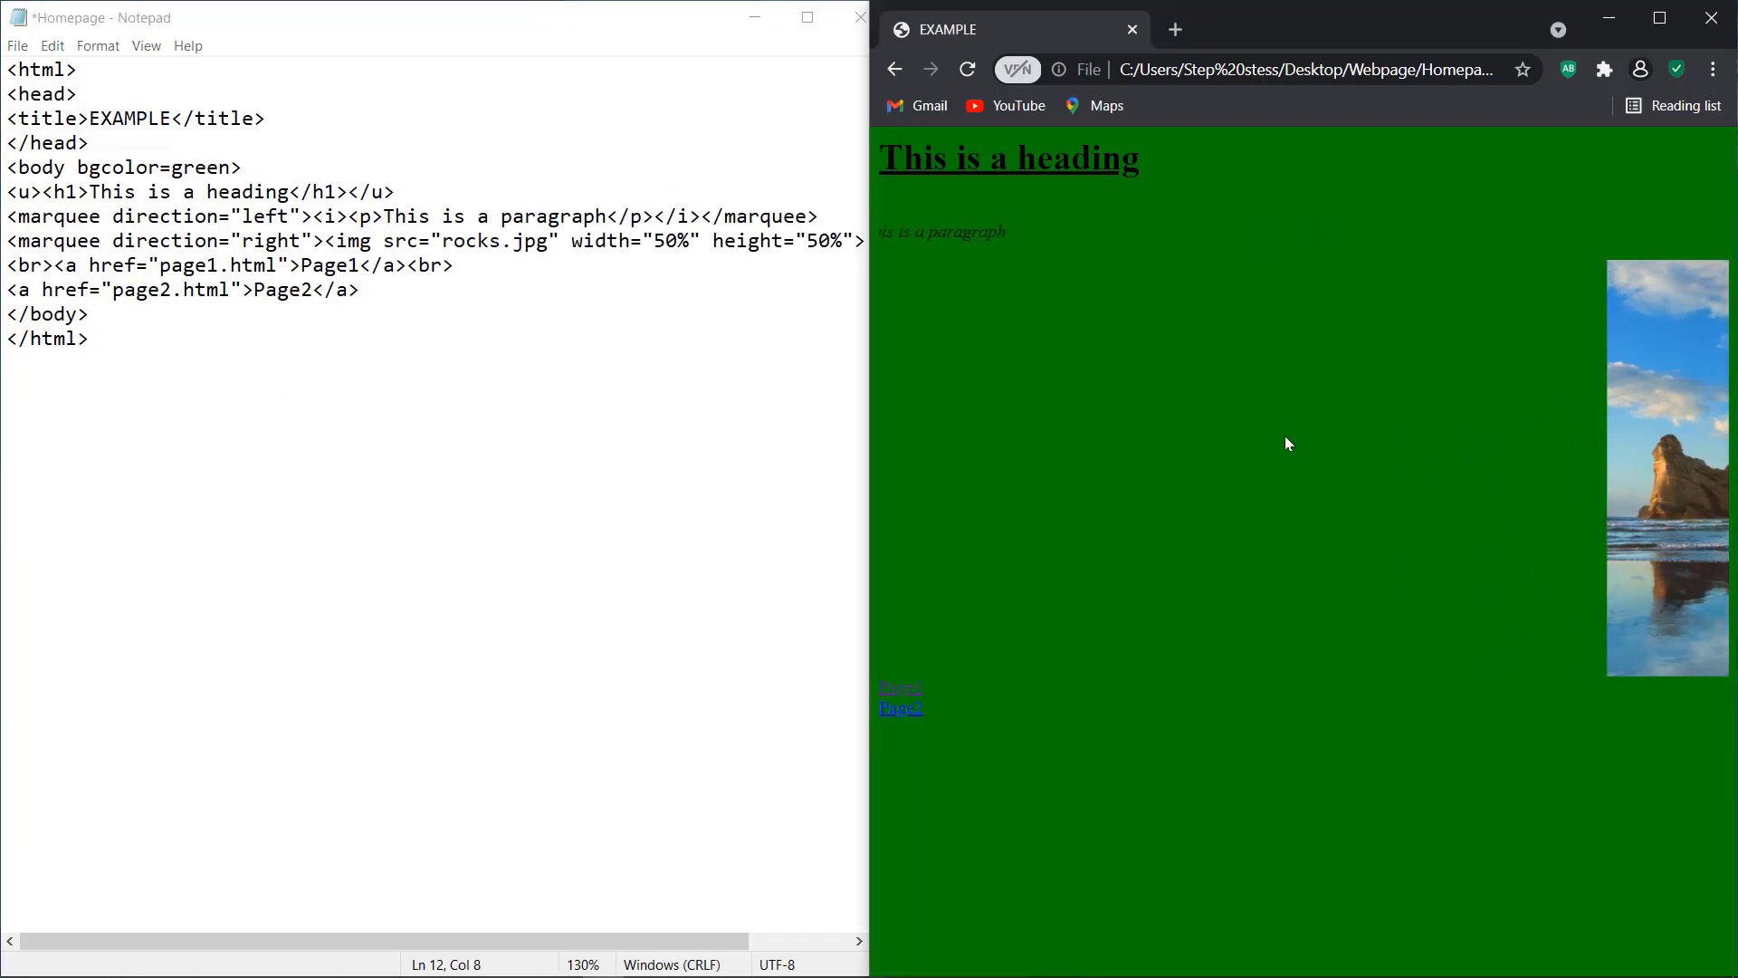